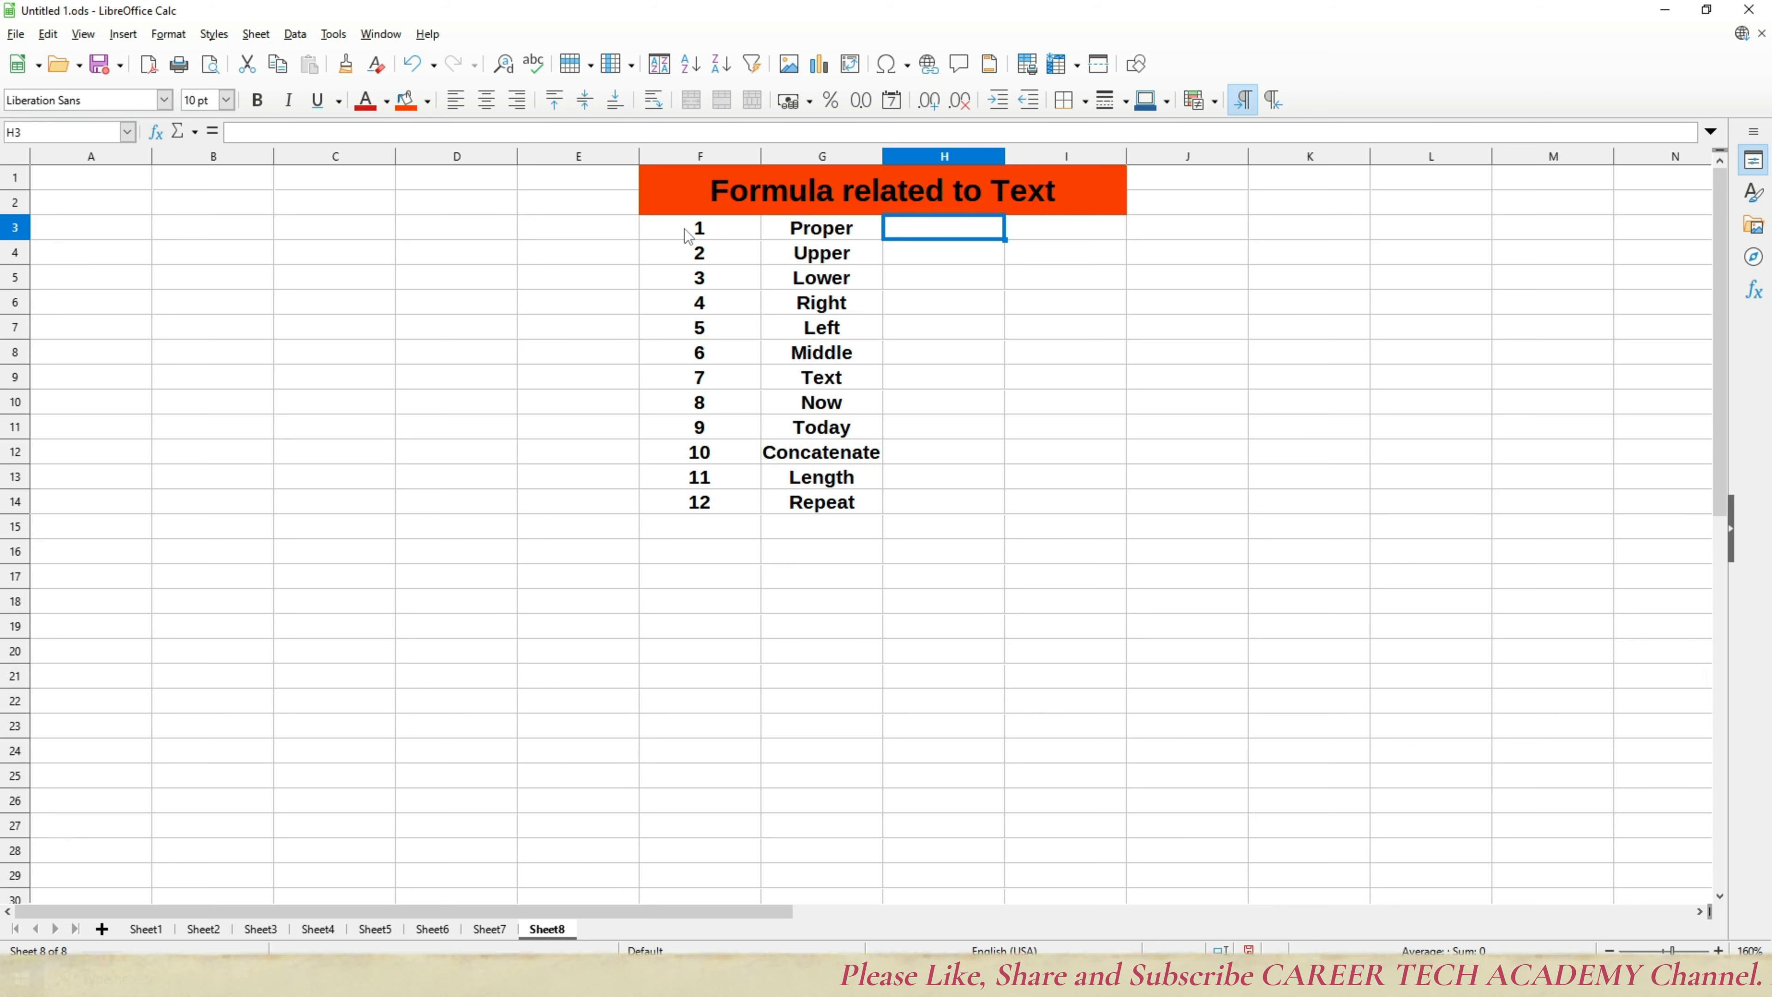
Step: Look through the text function names listed in column G, from Proper down to Repeat
key("Left")
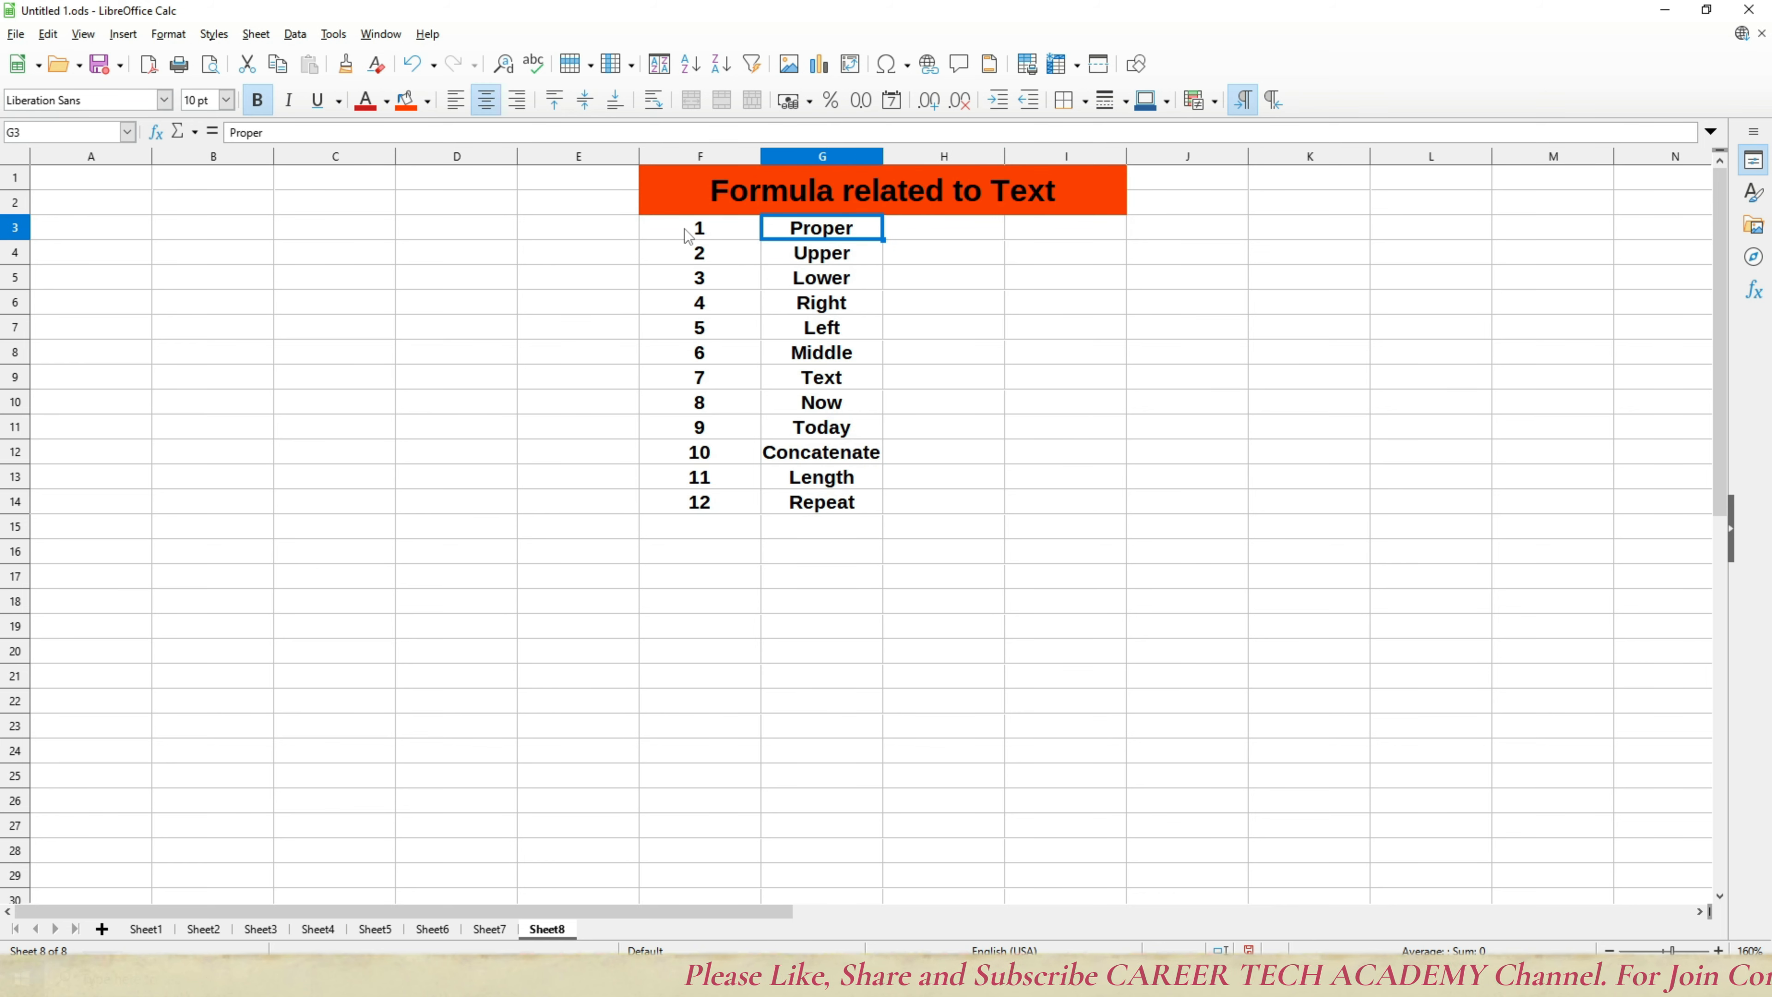
key("Down")
key("Down")
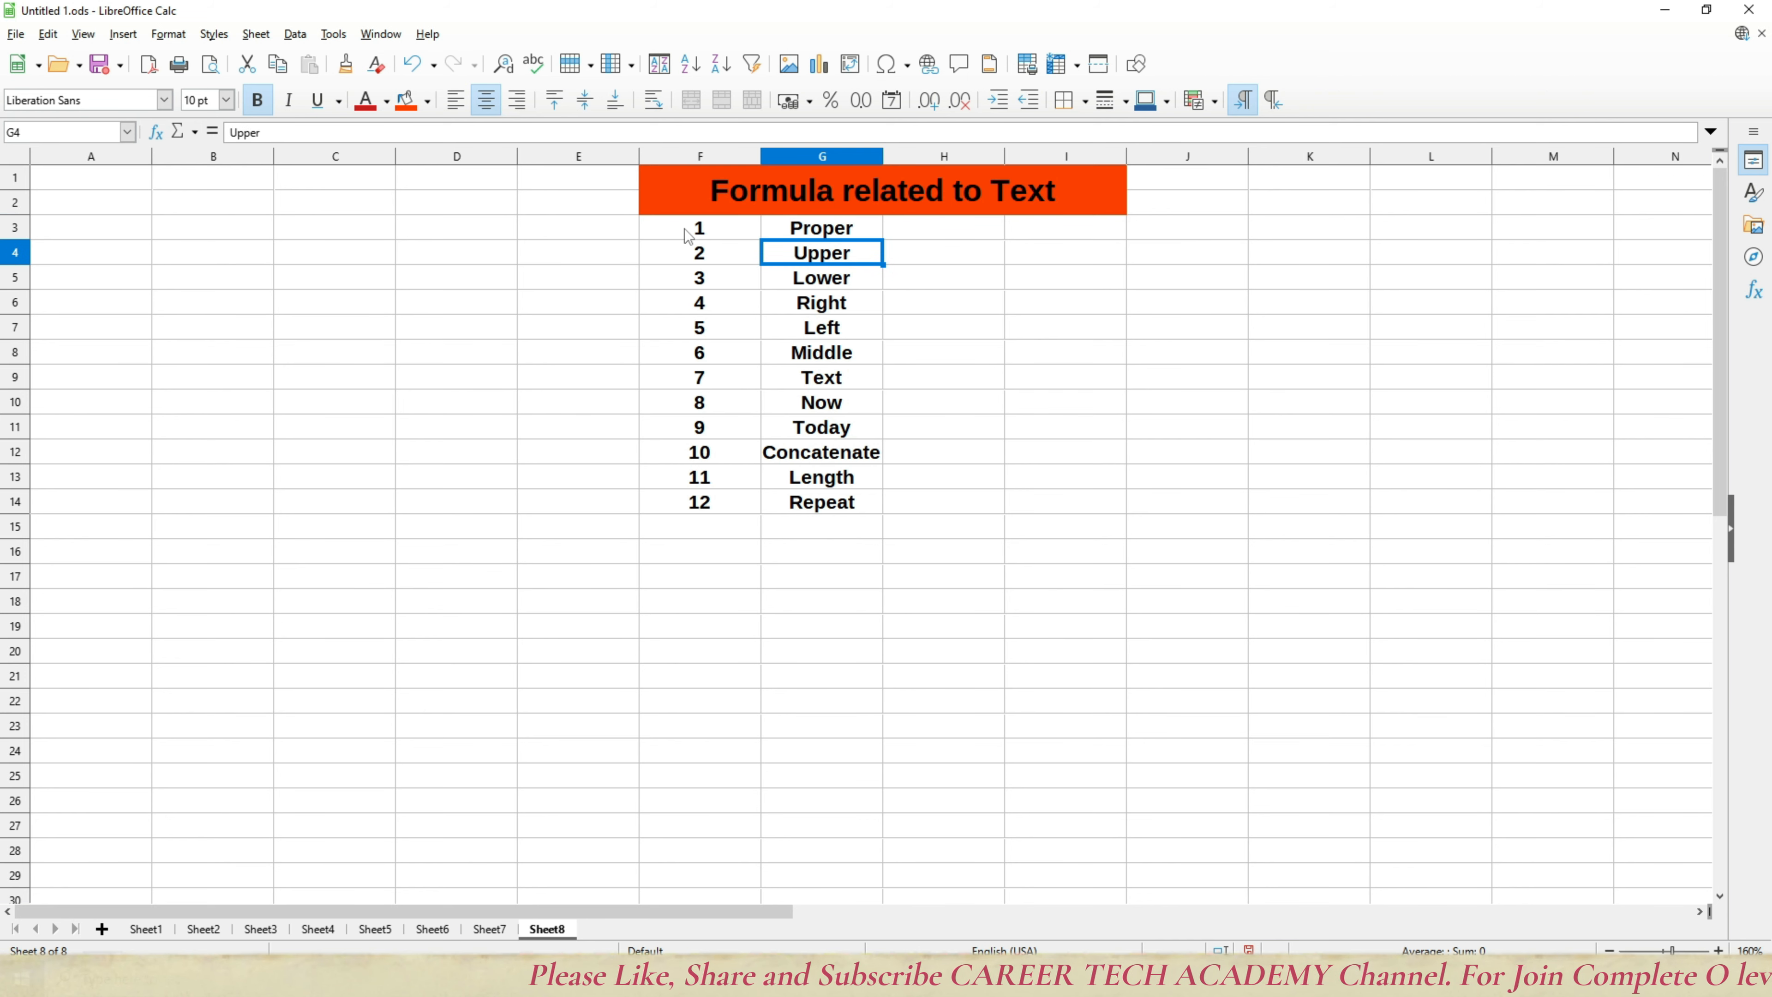
key("Down")
key("Down")
key("Down")
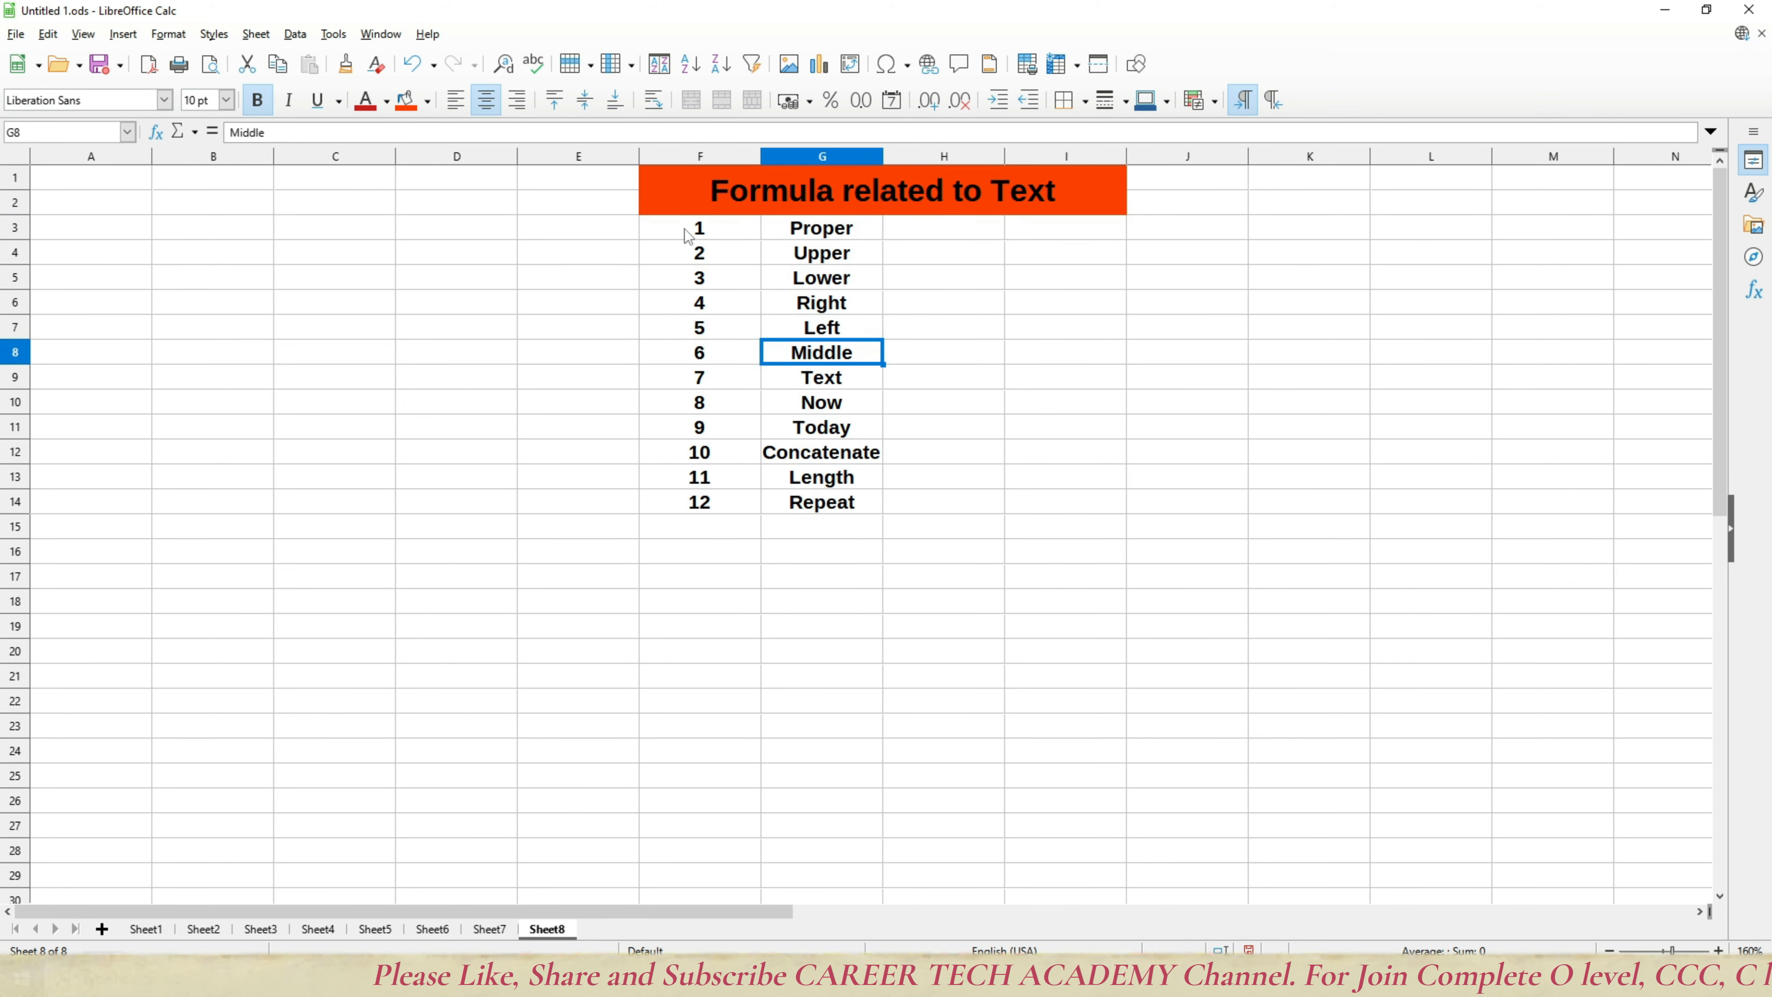
key("Down")
key("Down")
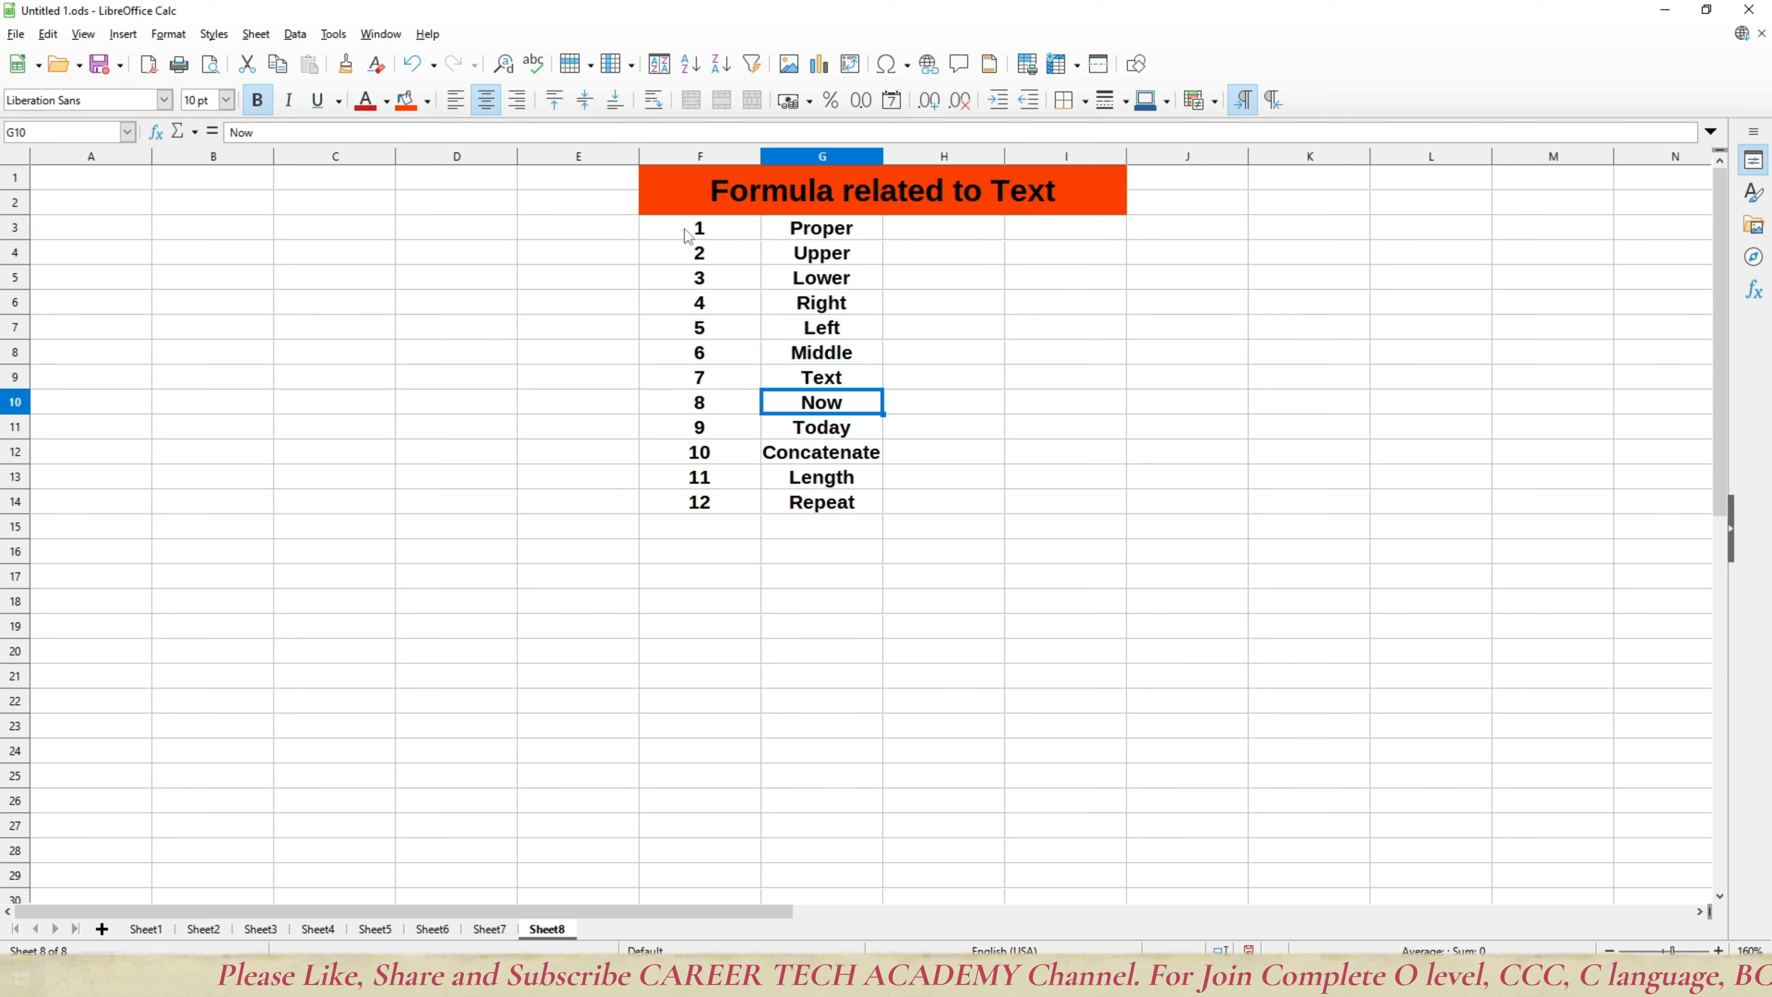
key("Down")
key("Down")
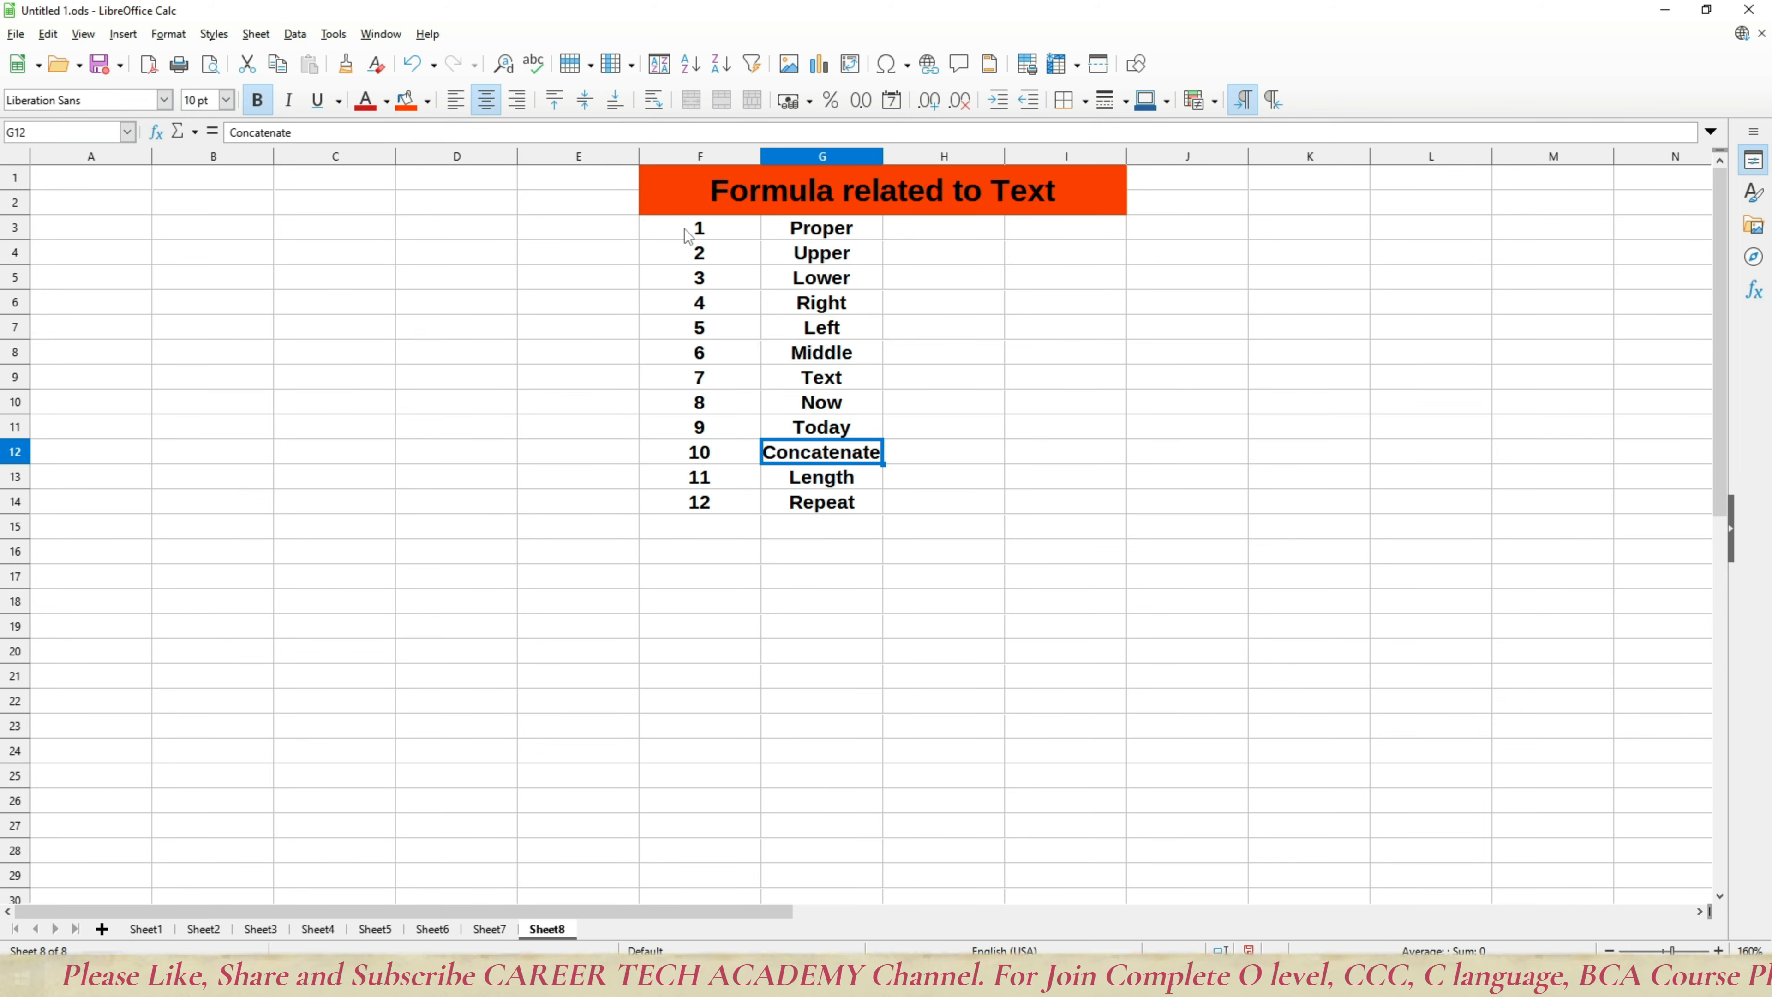
key("Down")
key("Down")
key("Up")
key("Up")
key("Up")
key("Up")
key("Up")
key("Up")
key("Up")
key("Up")
key("Up")
key("Up")
key("Up")
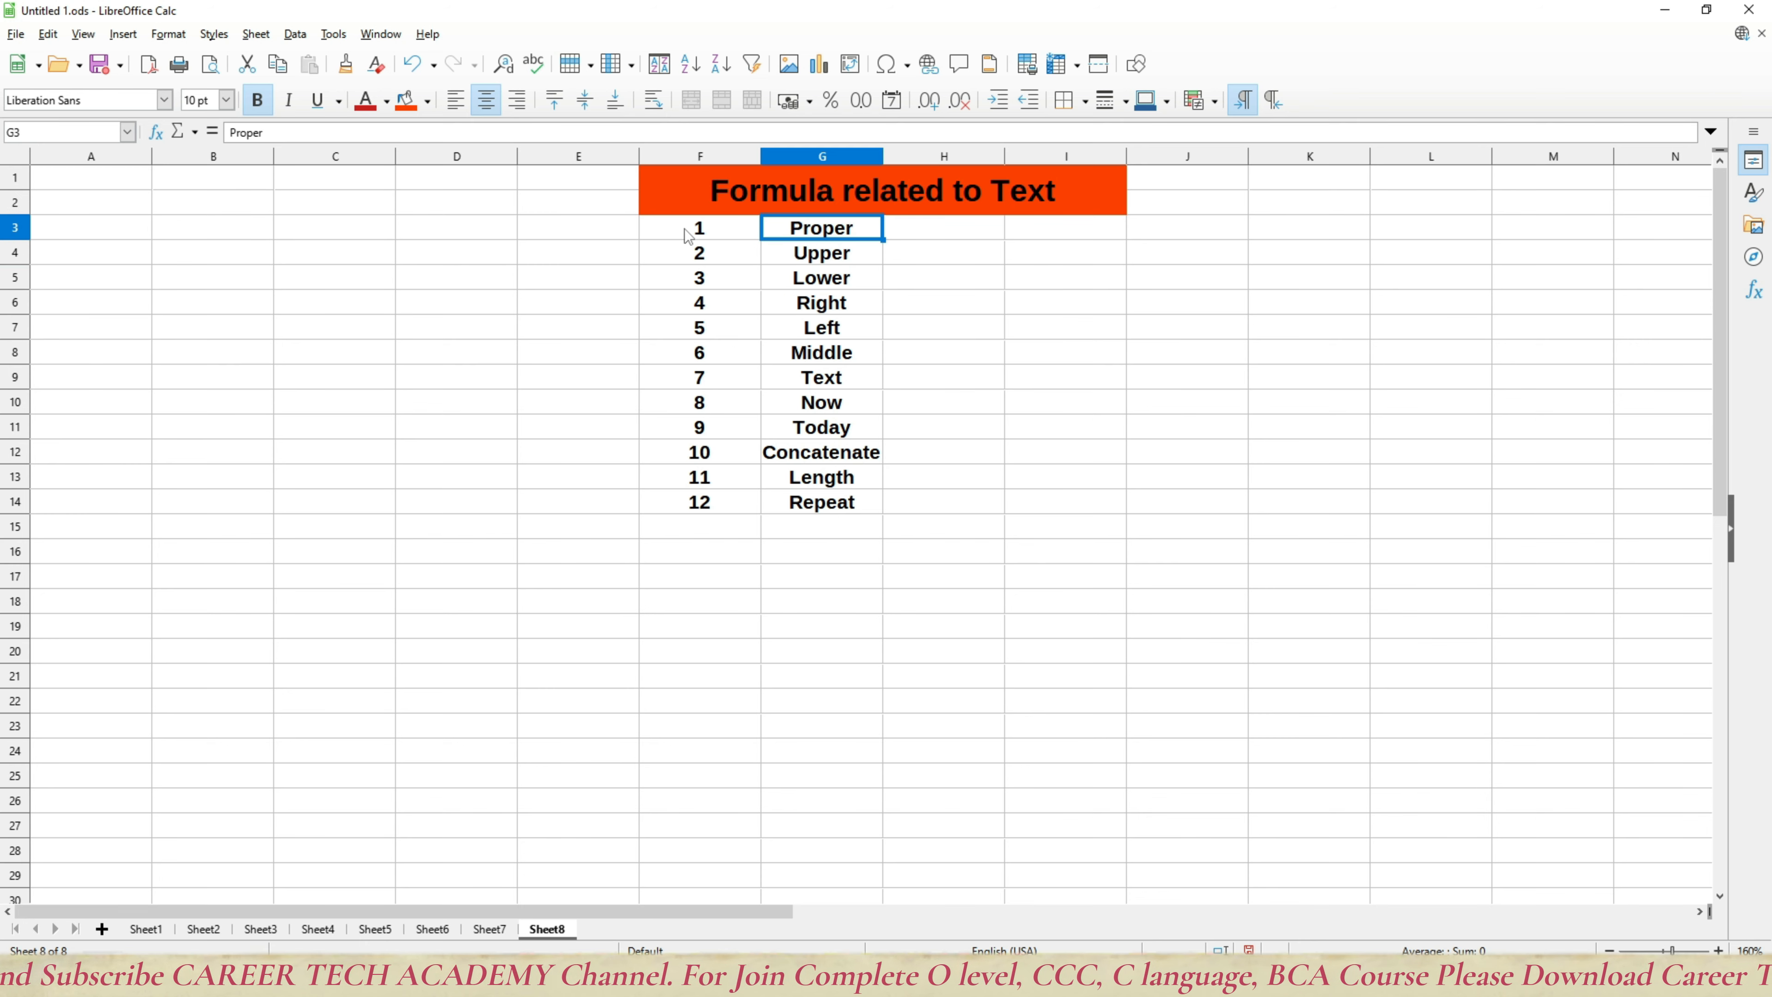
Step: Enter the sample text "Career Tech academy" in cell J3
key("Right")
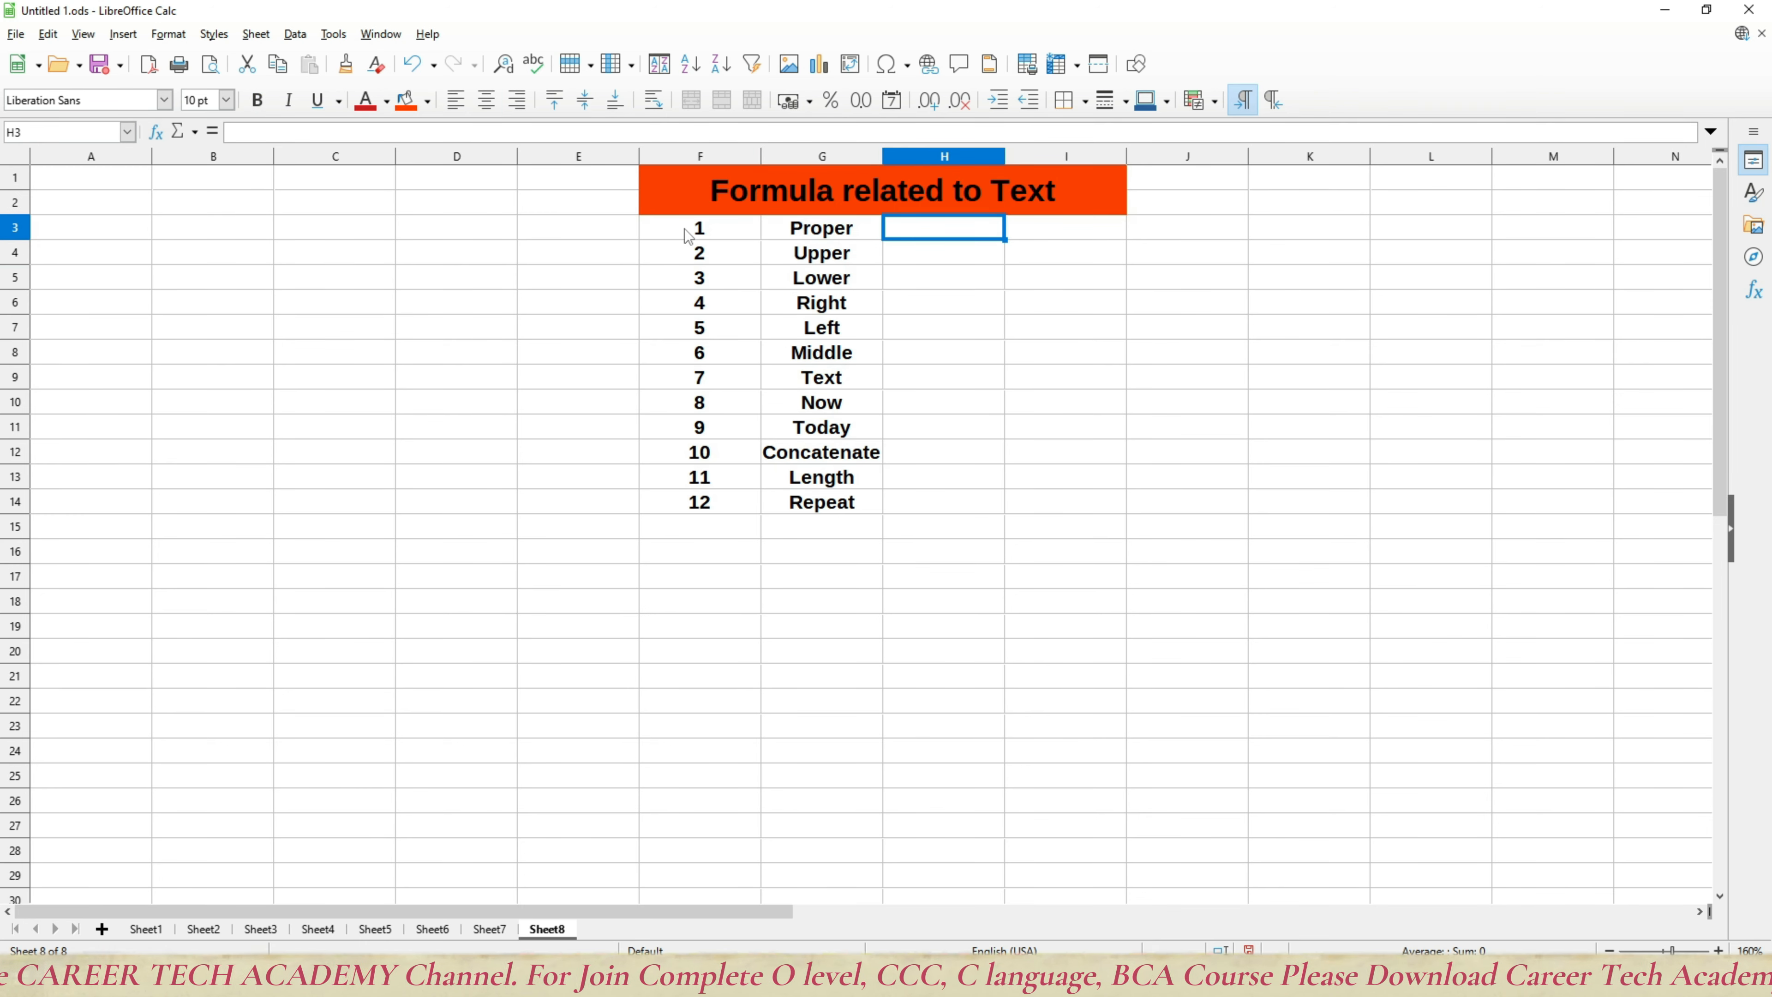
key("Right")
key("Right")
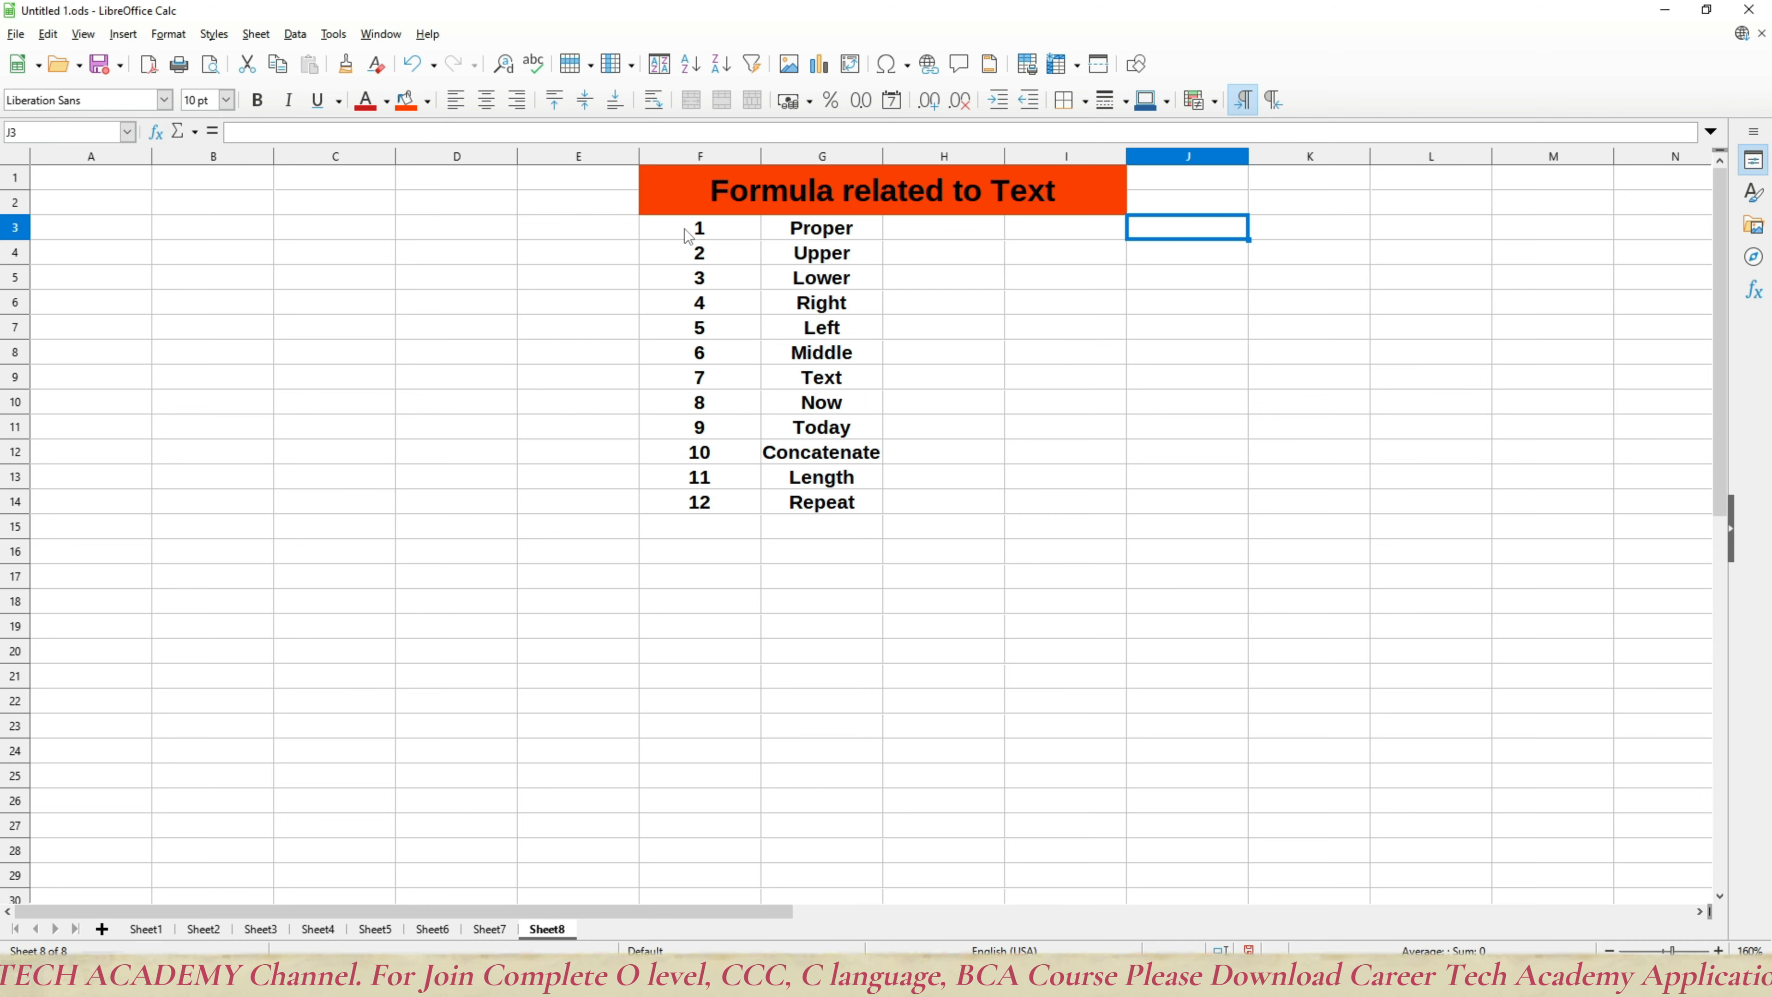
type("Caree")
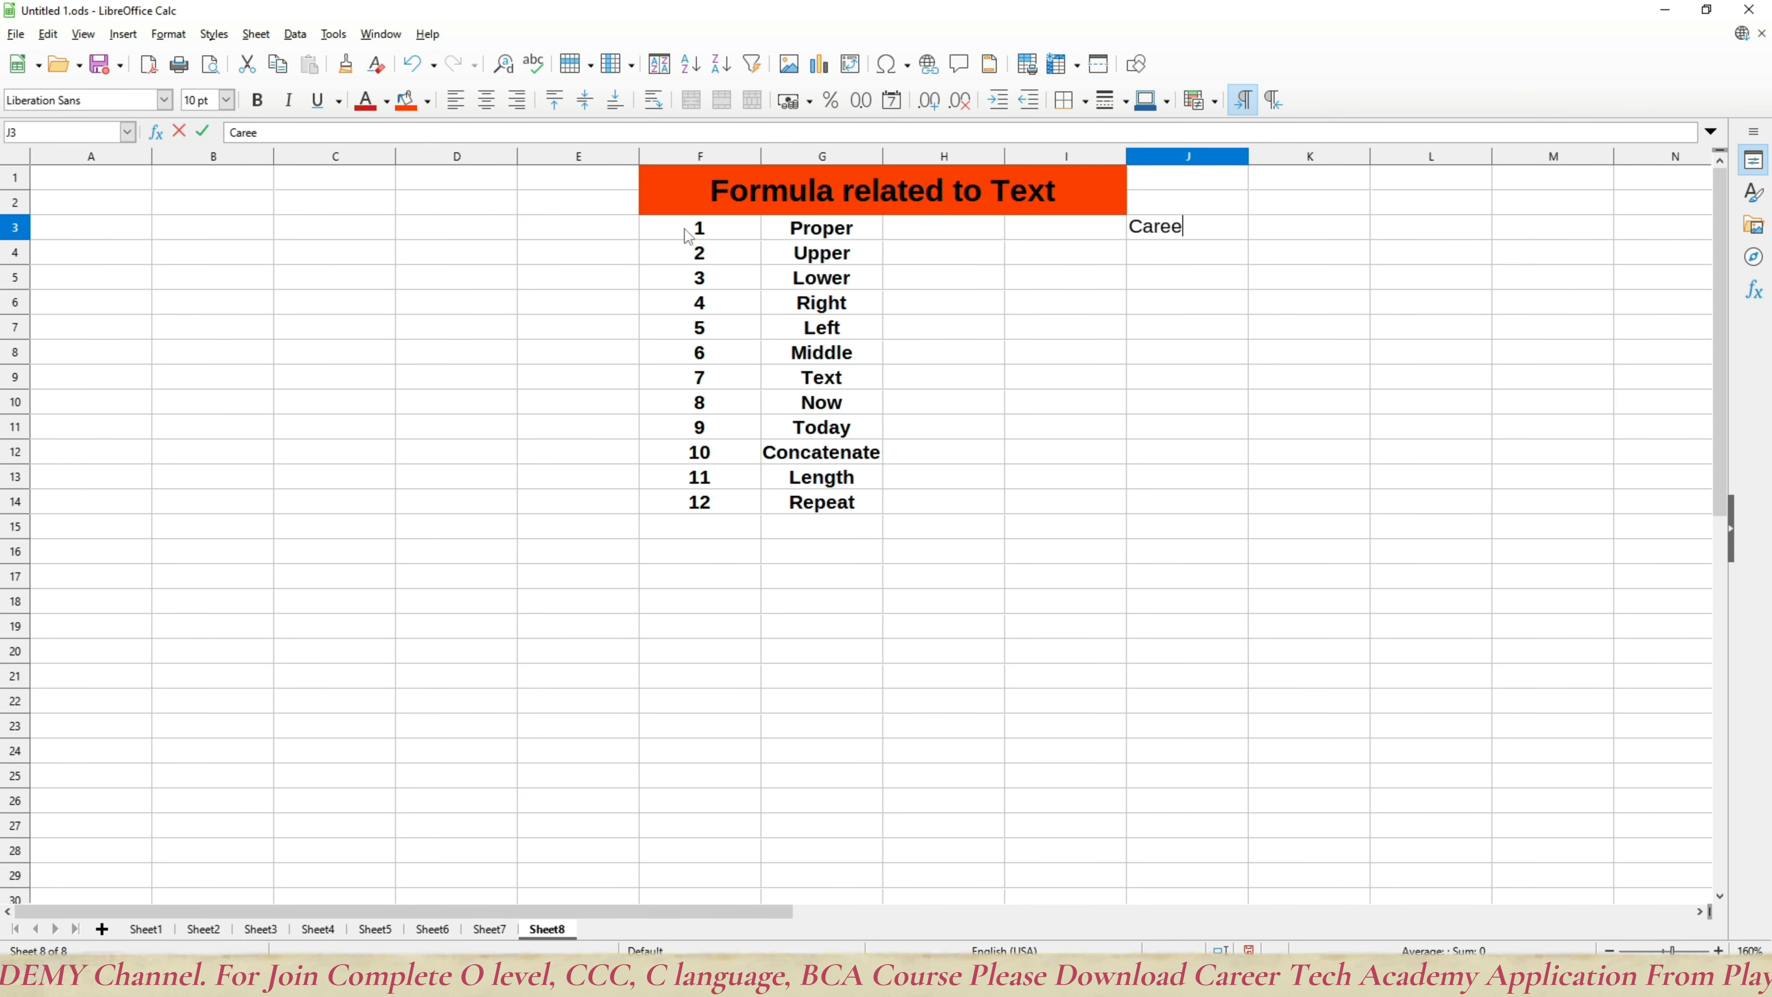
type("r Tech")
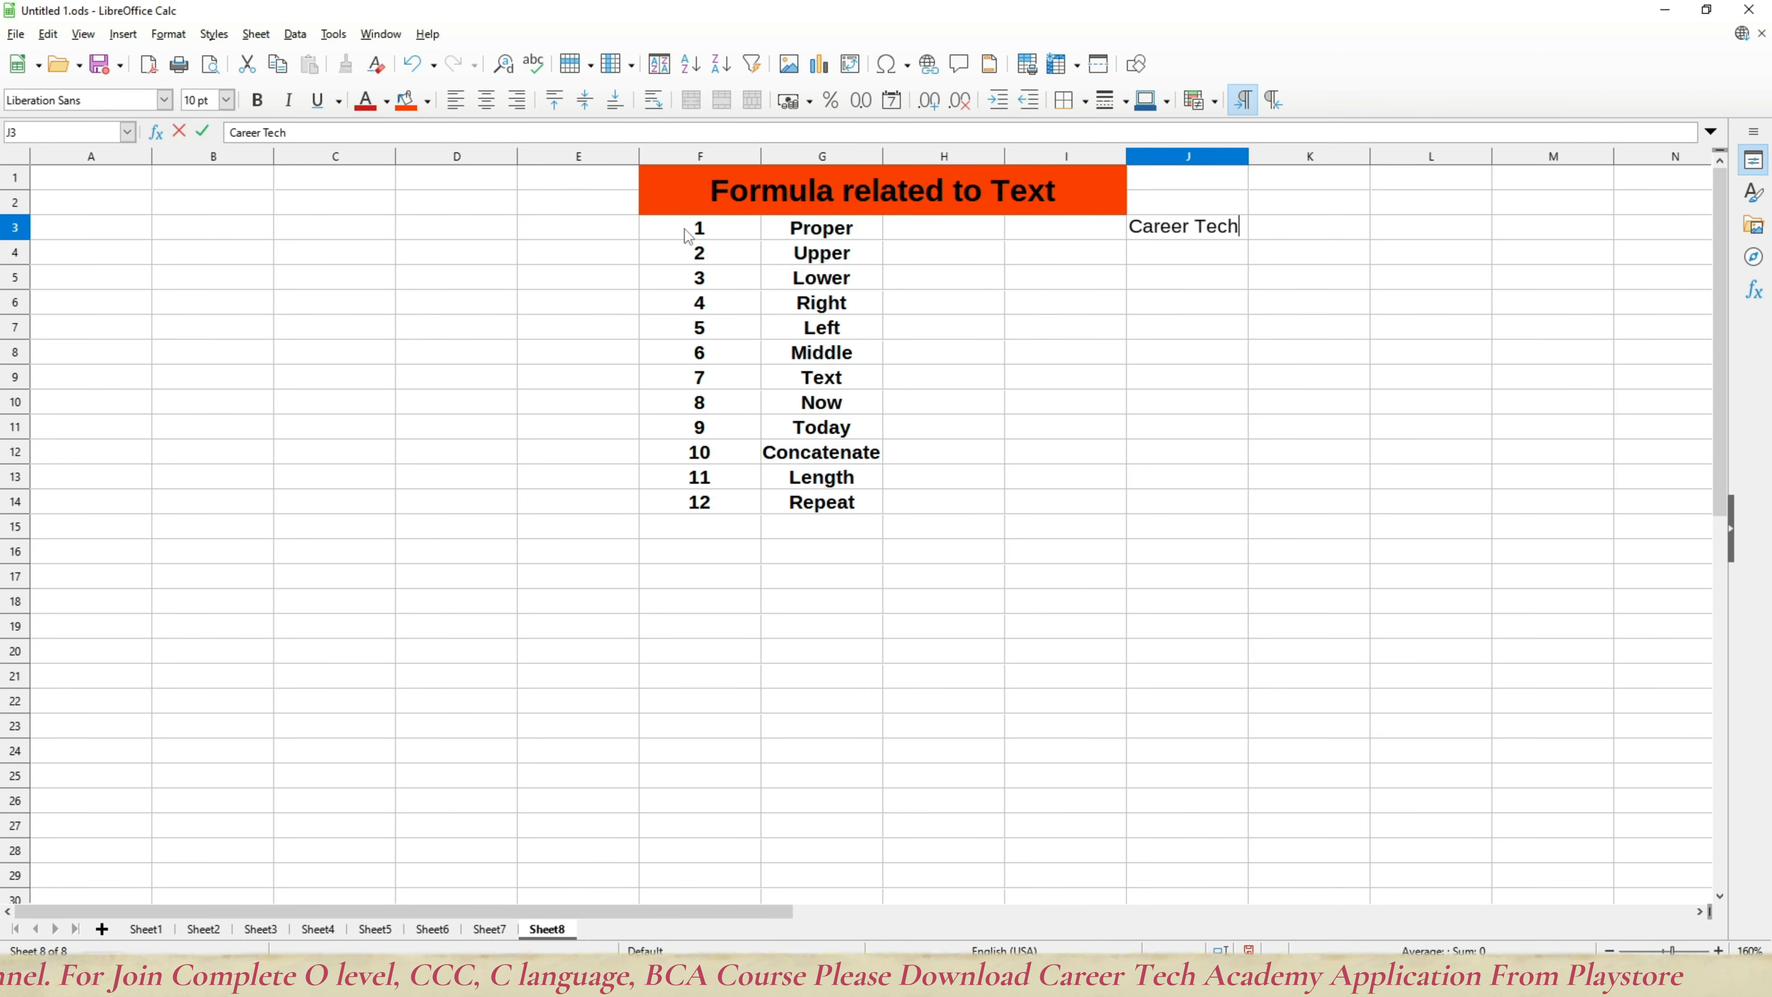
type(" ac")
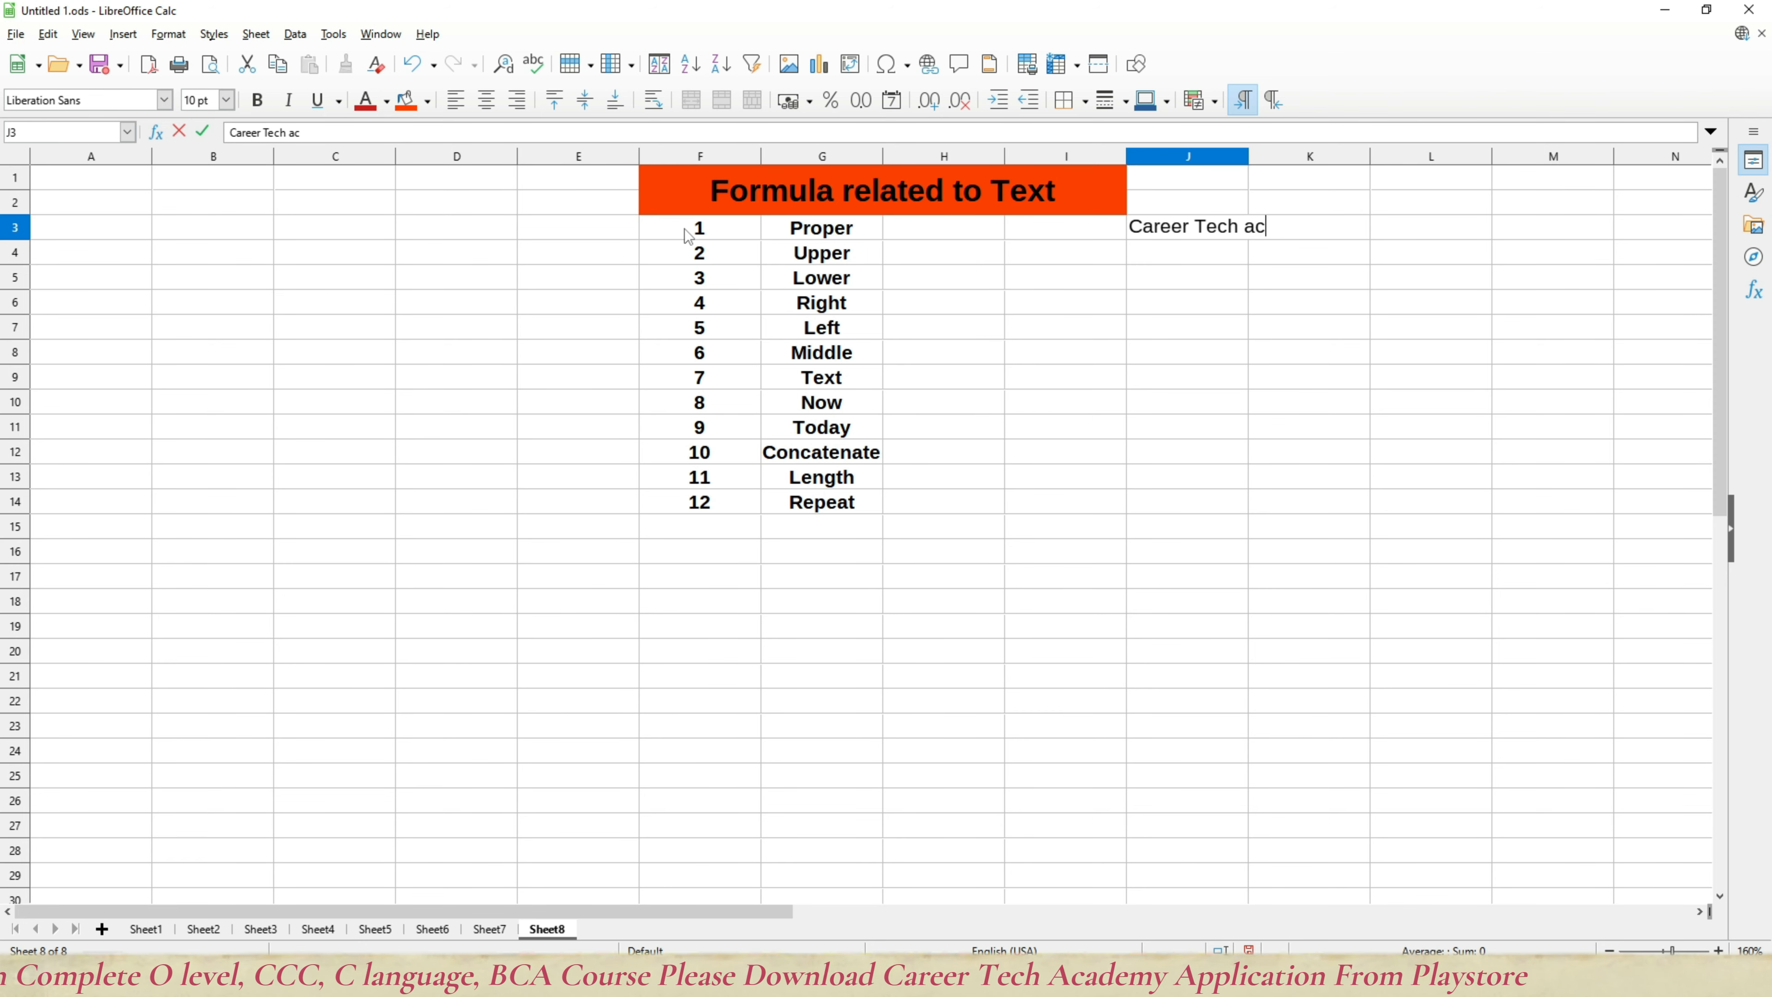
type("ademy")
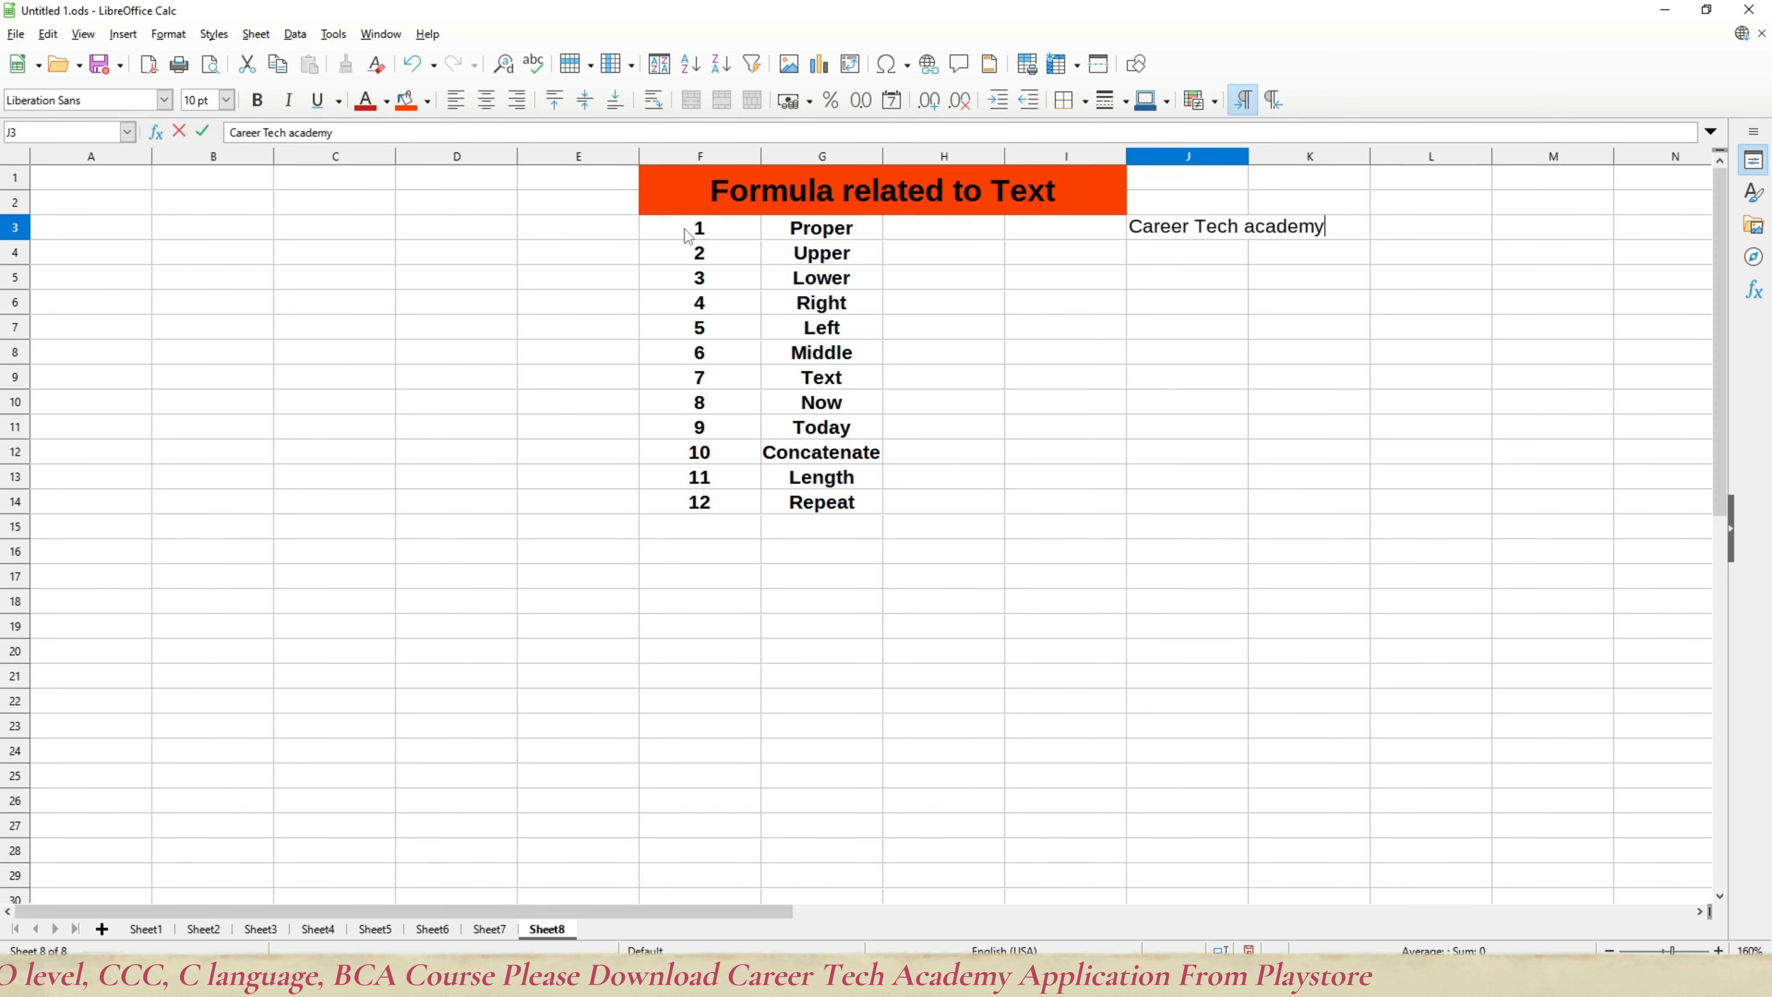
key("Return")
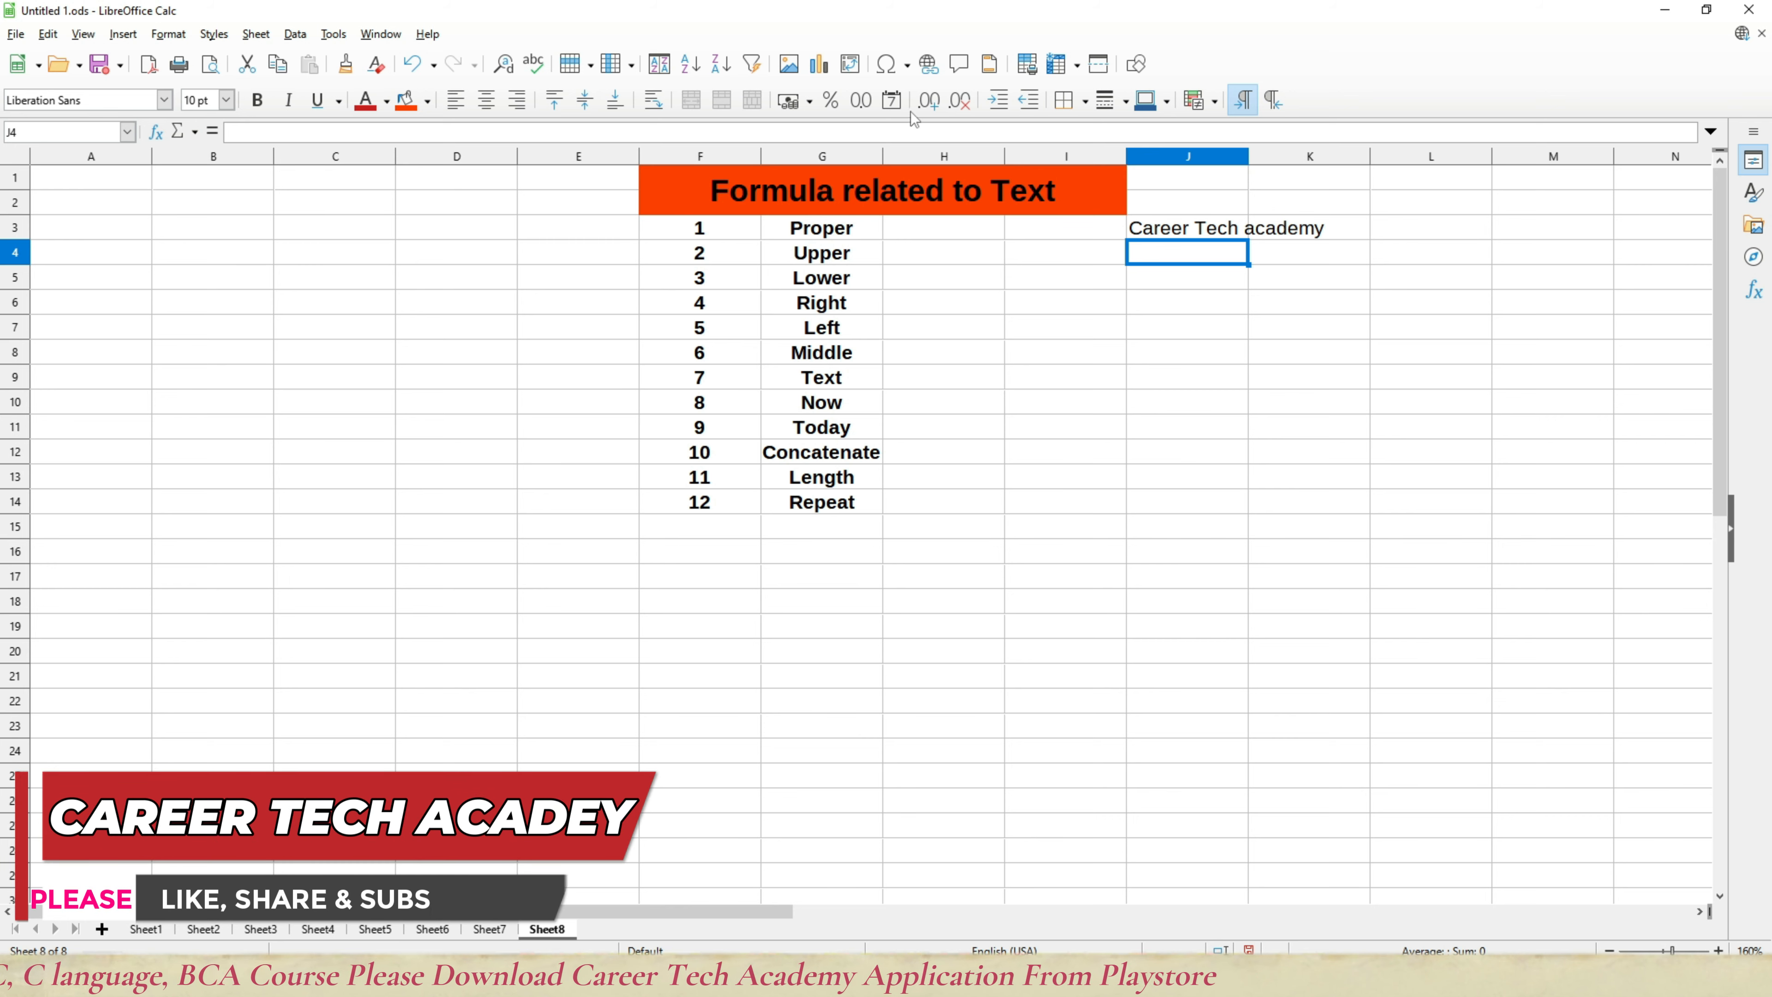
Step: Fit column J's width to its text and enter =PROPER(J3) in cell H3
left_click(965, 230)
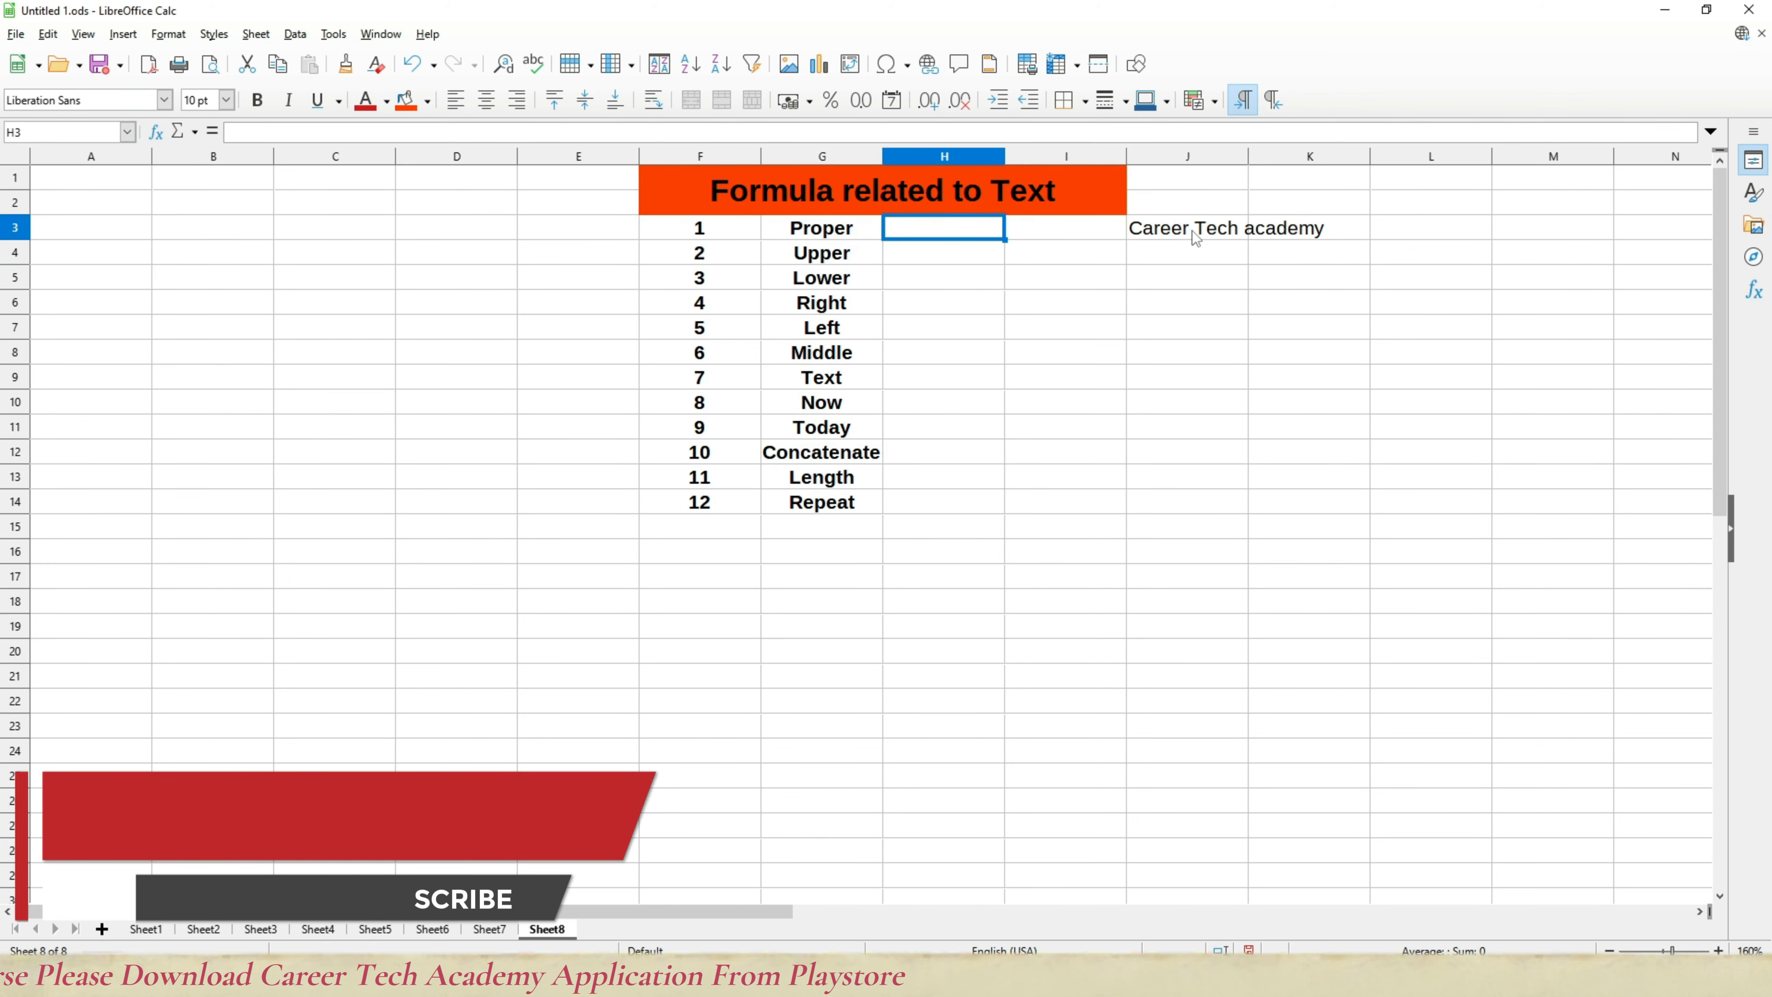
double_click(1248, 158)
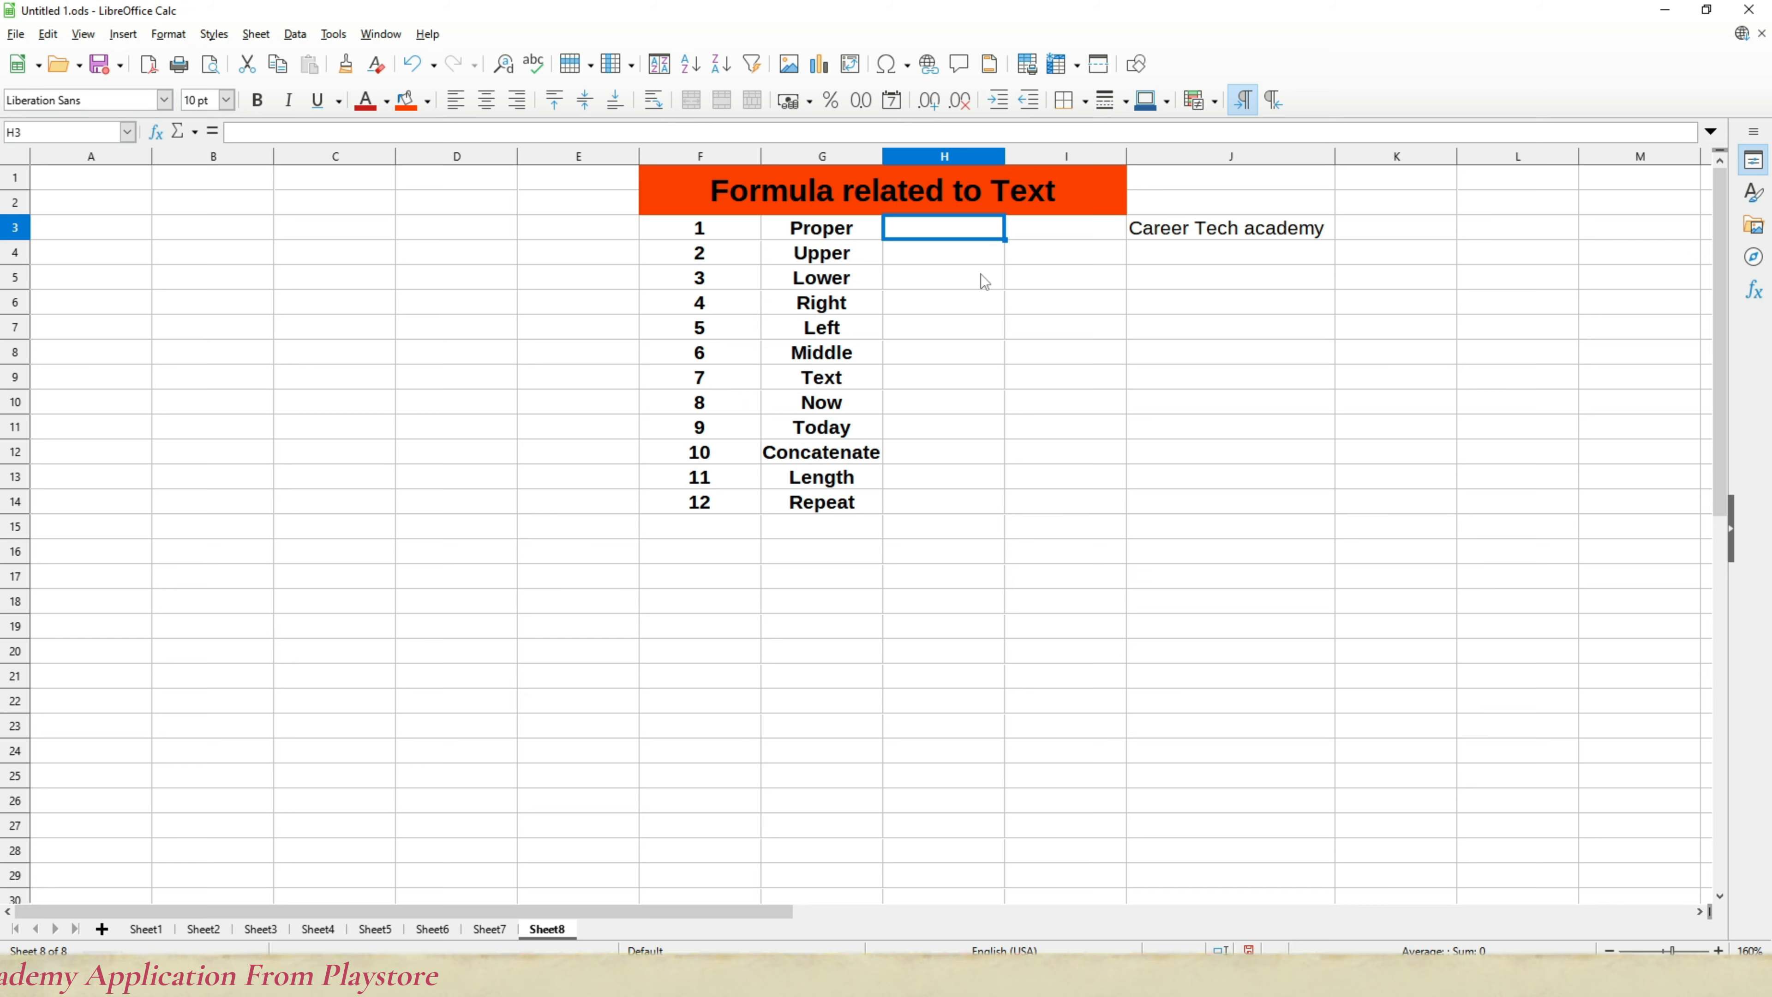
type("=prop")
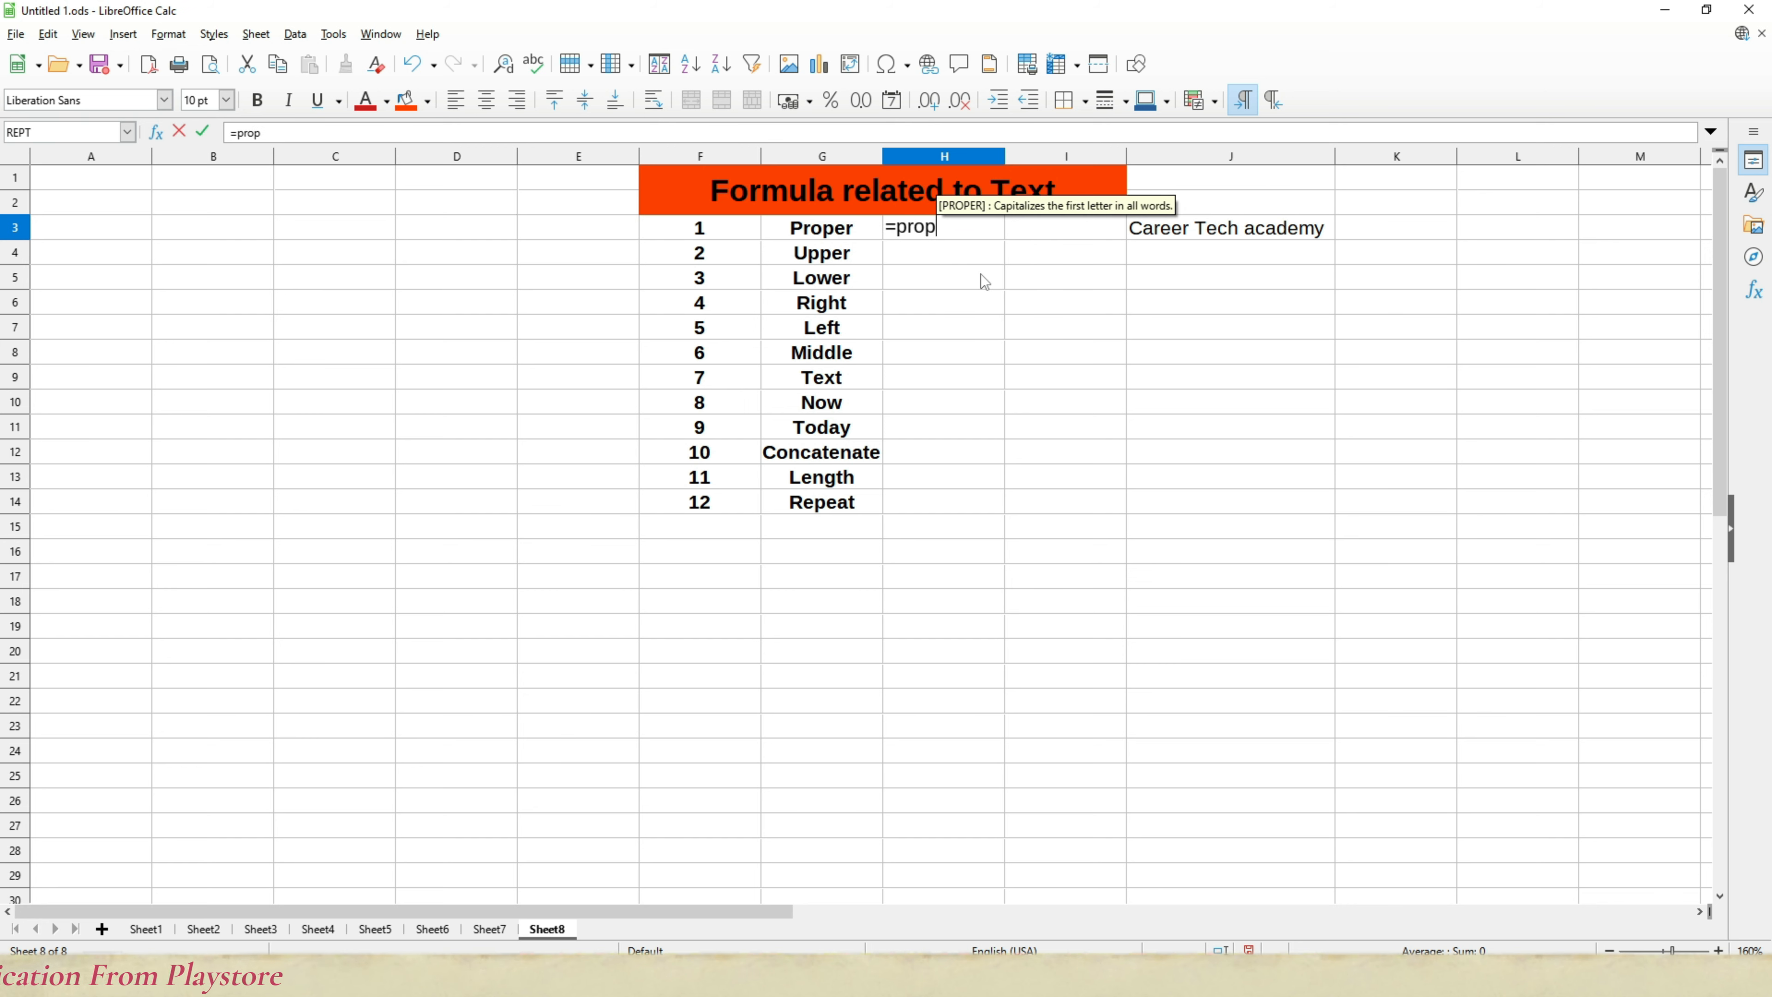
type("er")
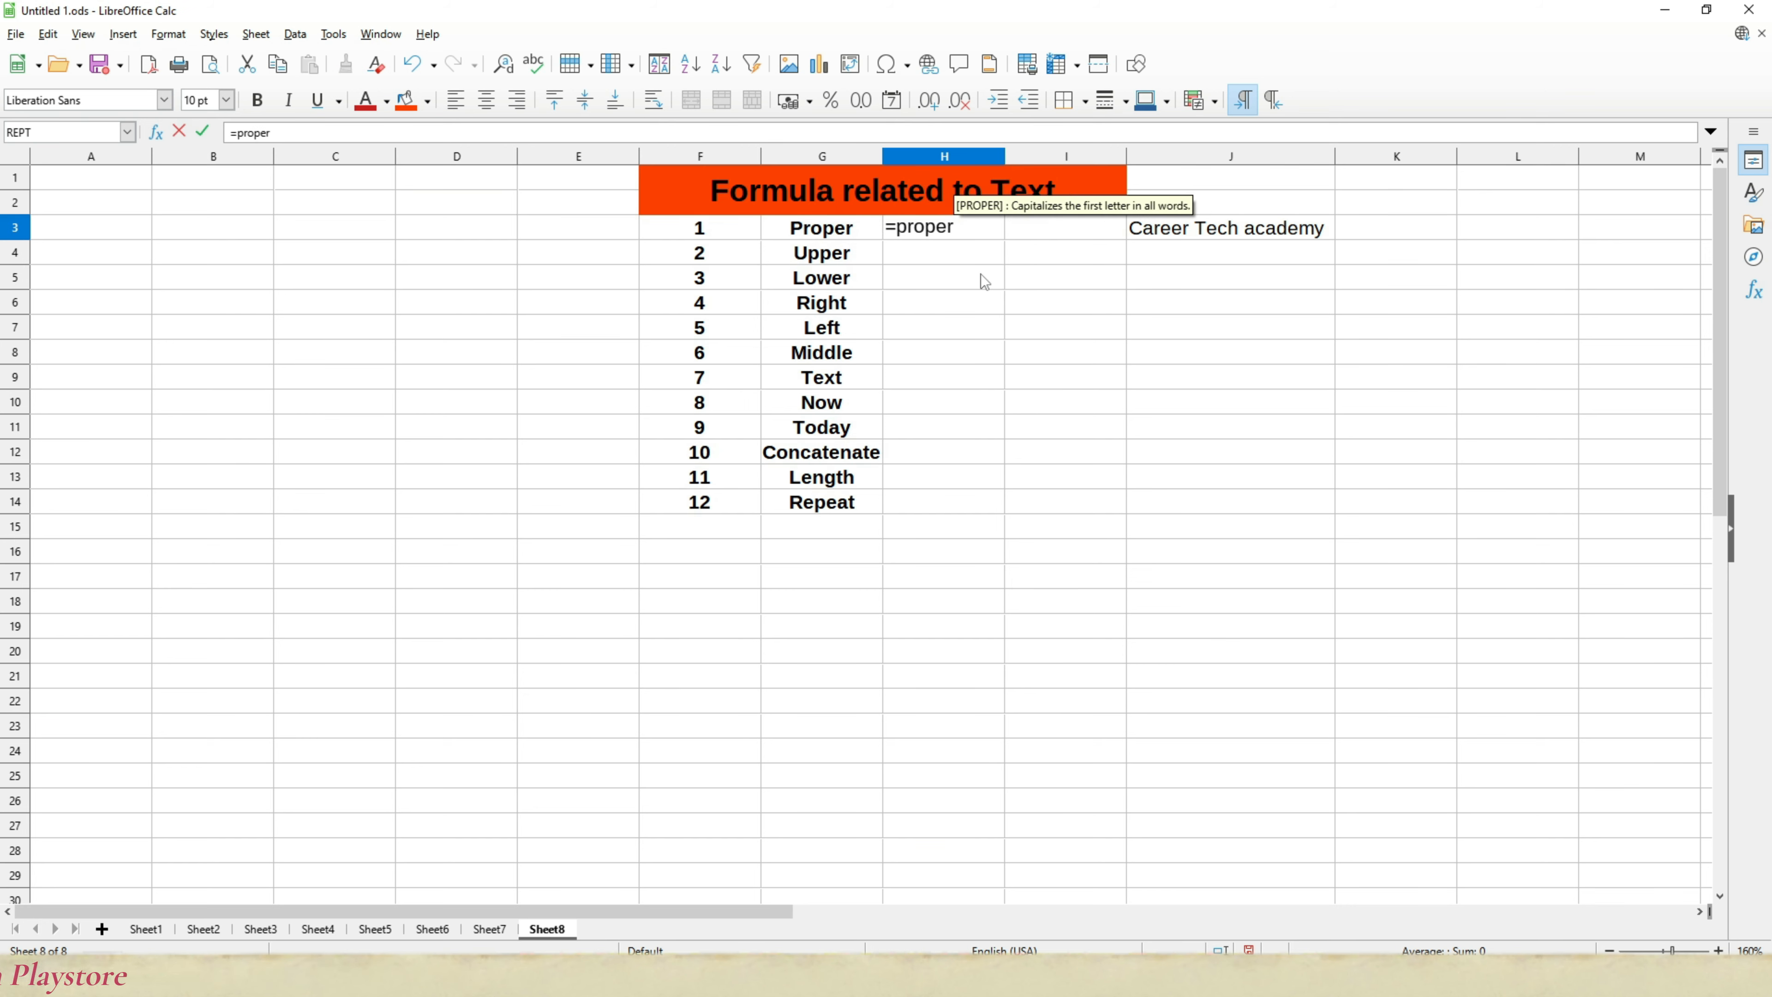
type("(I3")
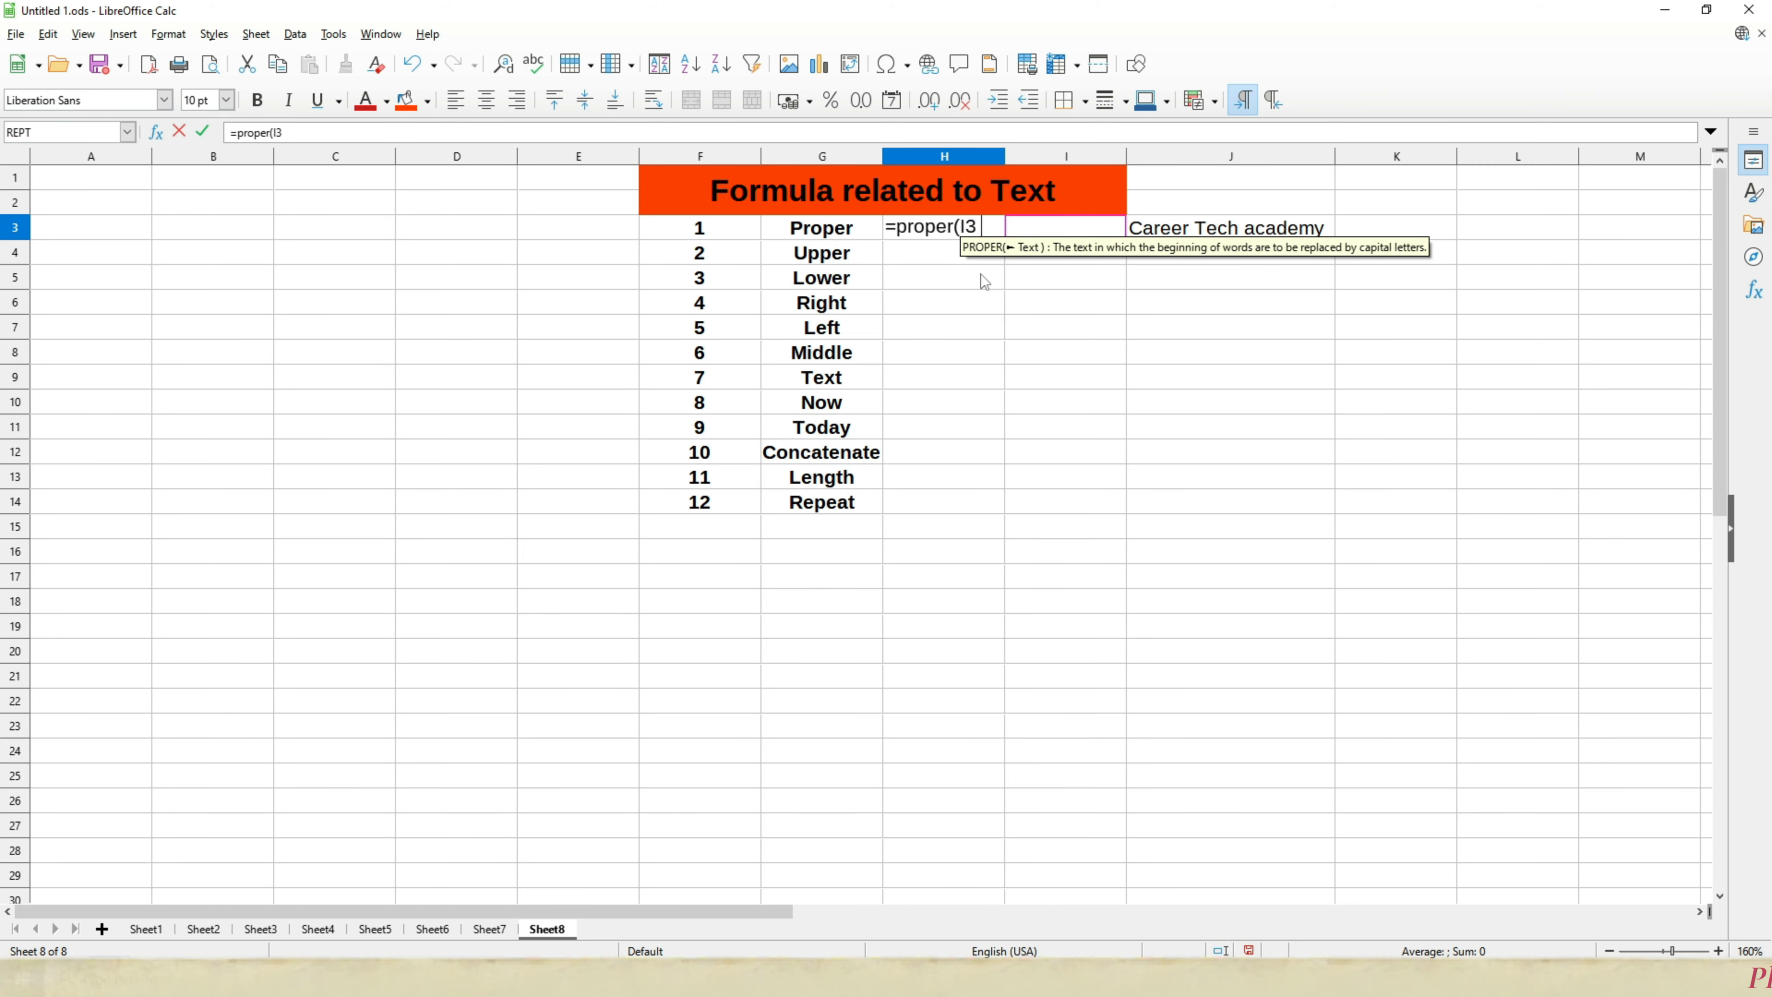
key("Right")
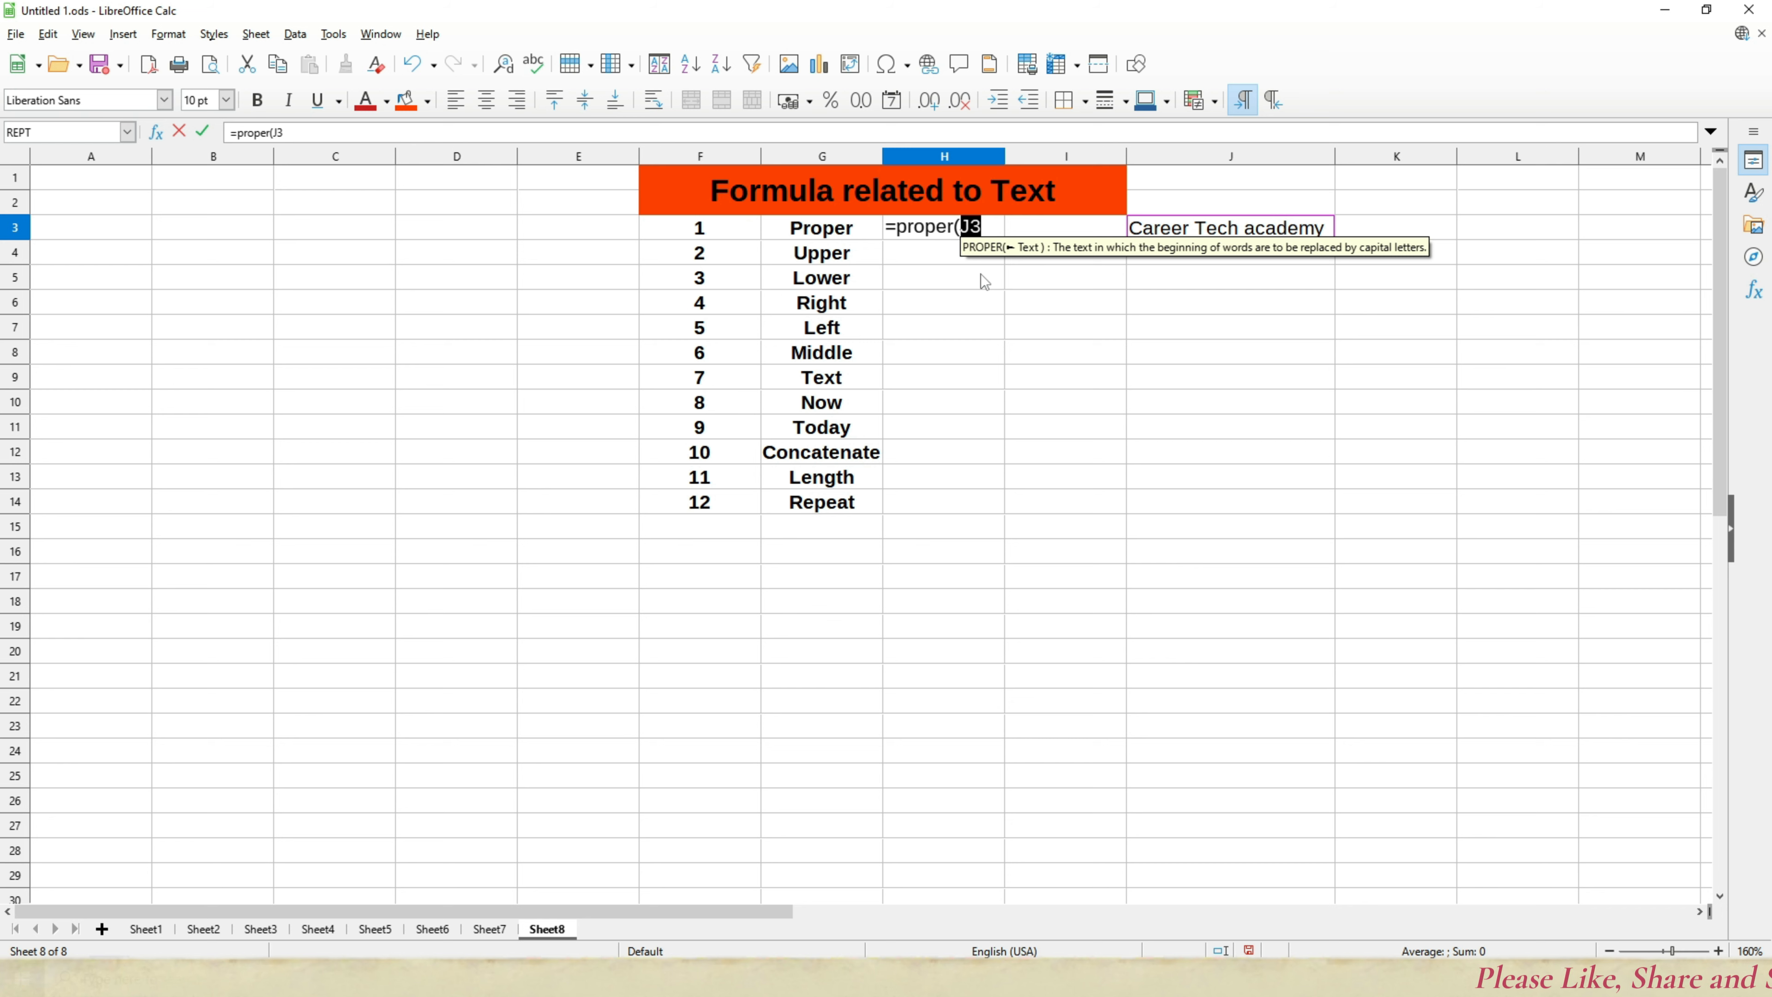
type(")")
key("Return")
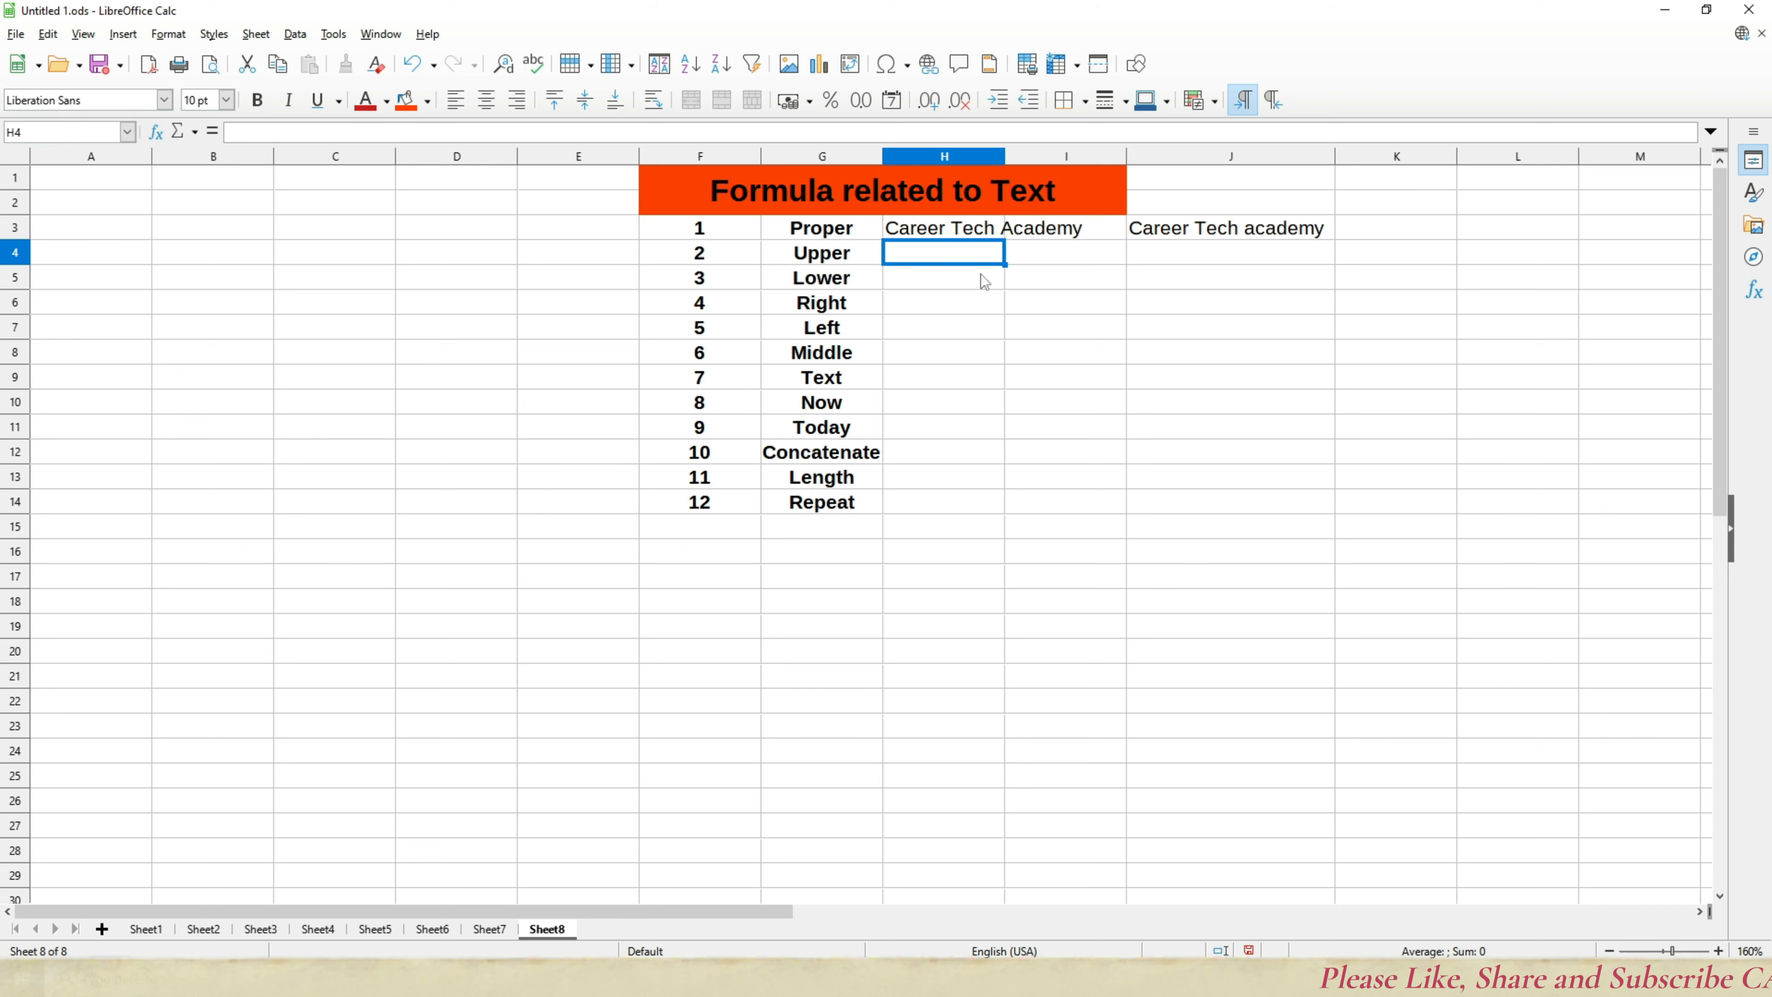
Step: Fit column H's width to its text and begin a formula in cell H4 beside Upper
double_click(1004, 158)
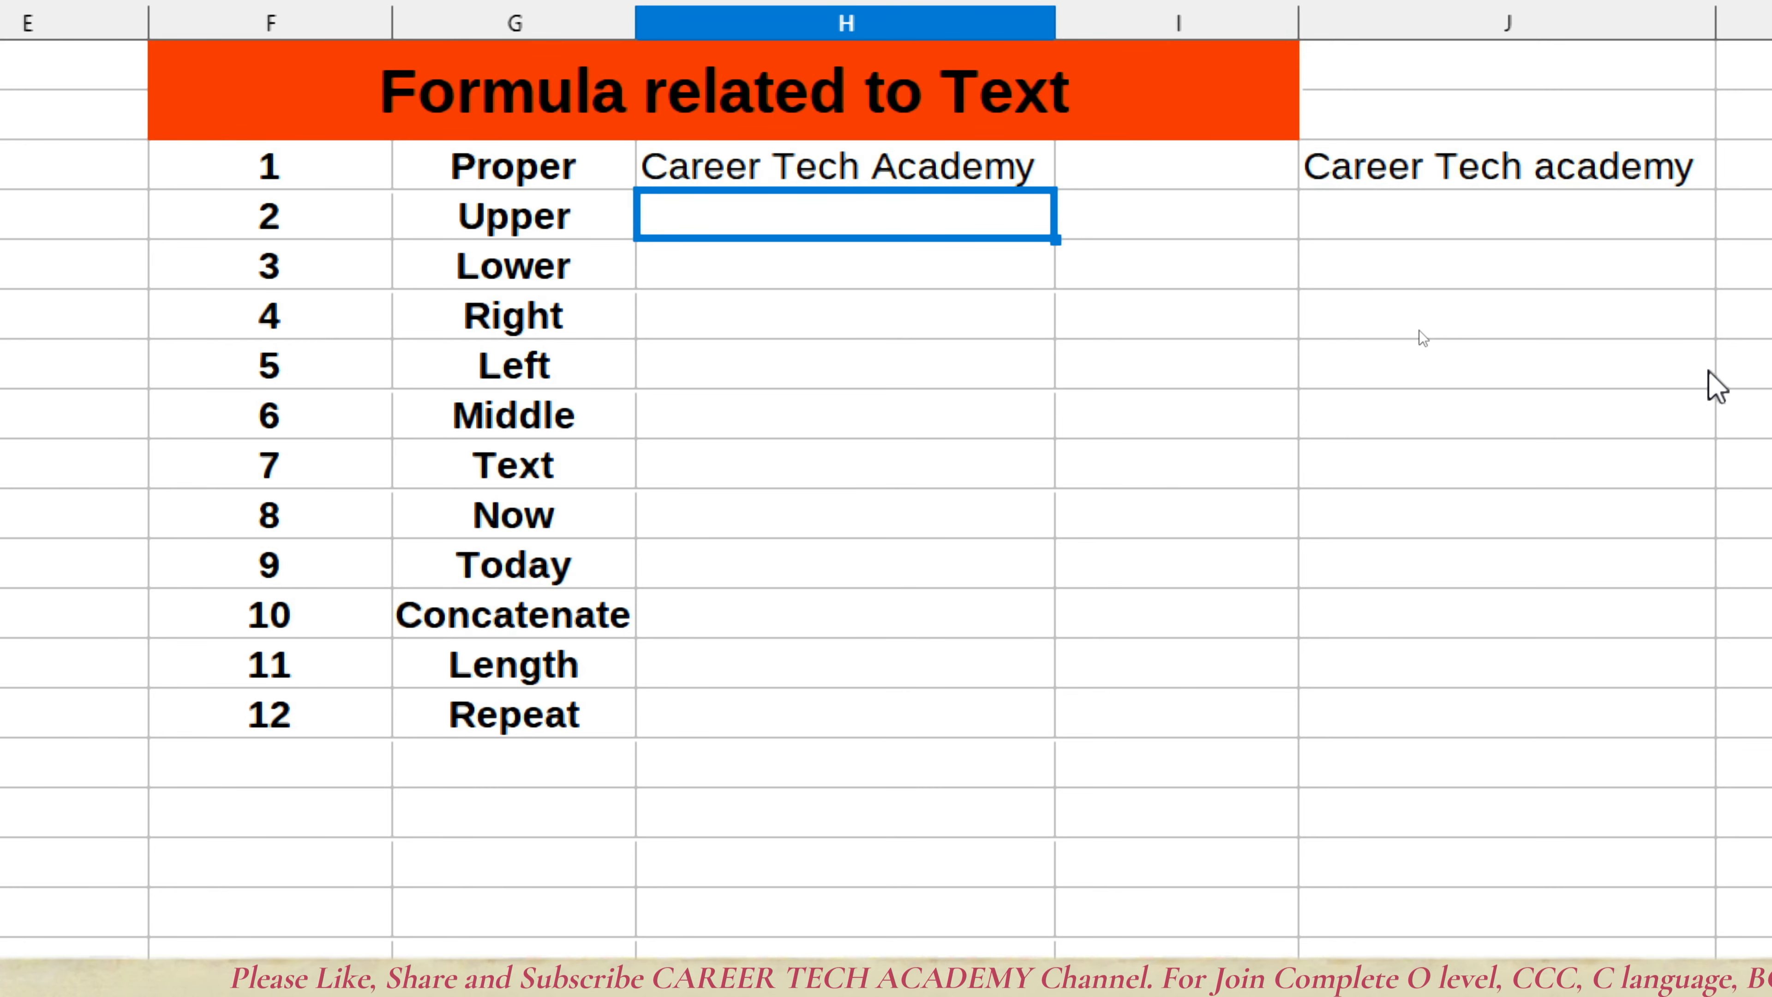
type("=")
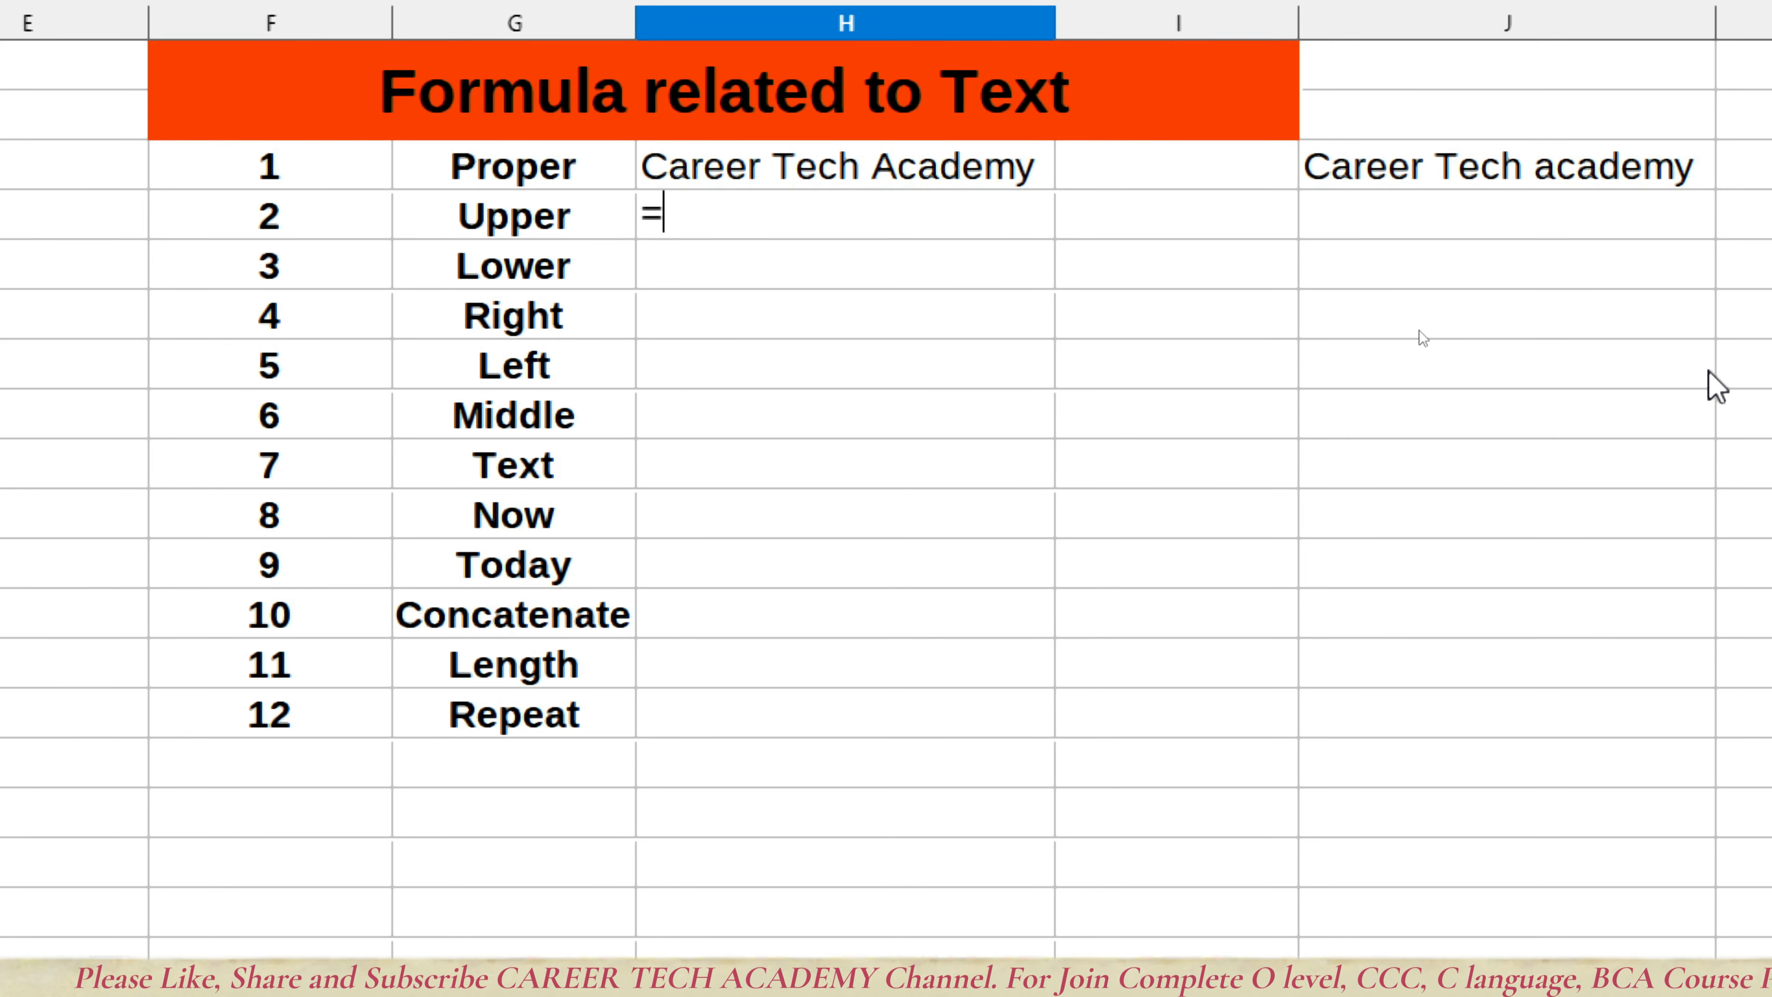
type("care")
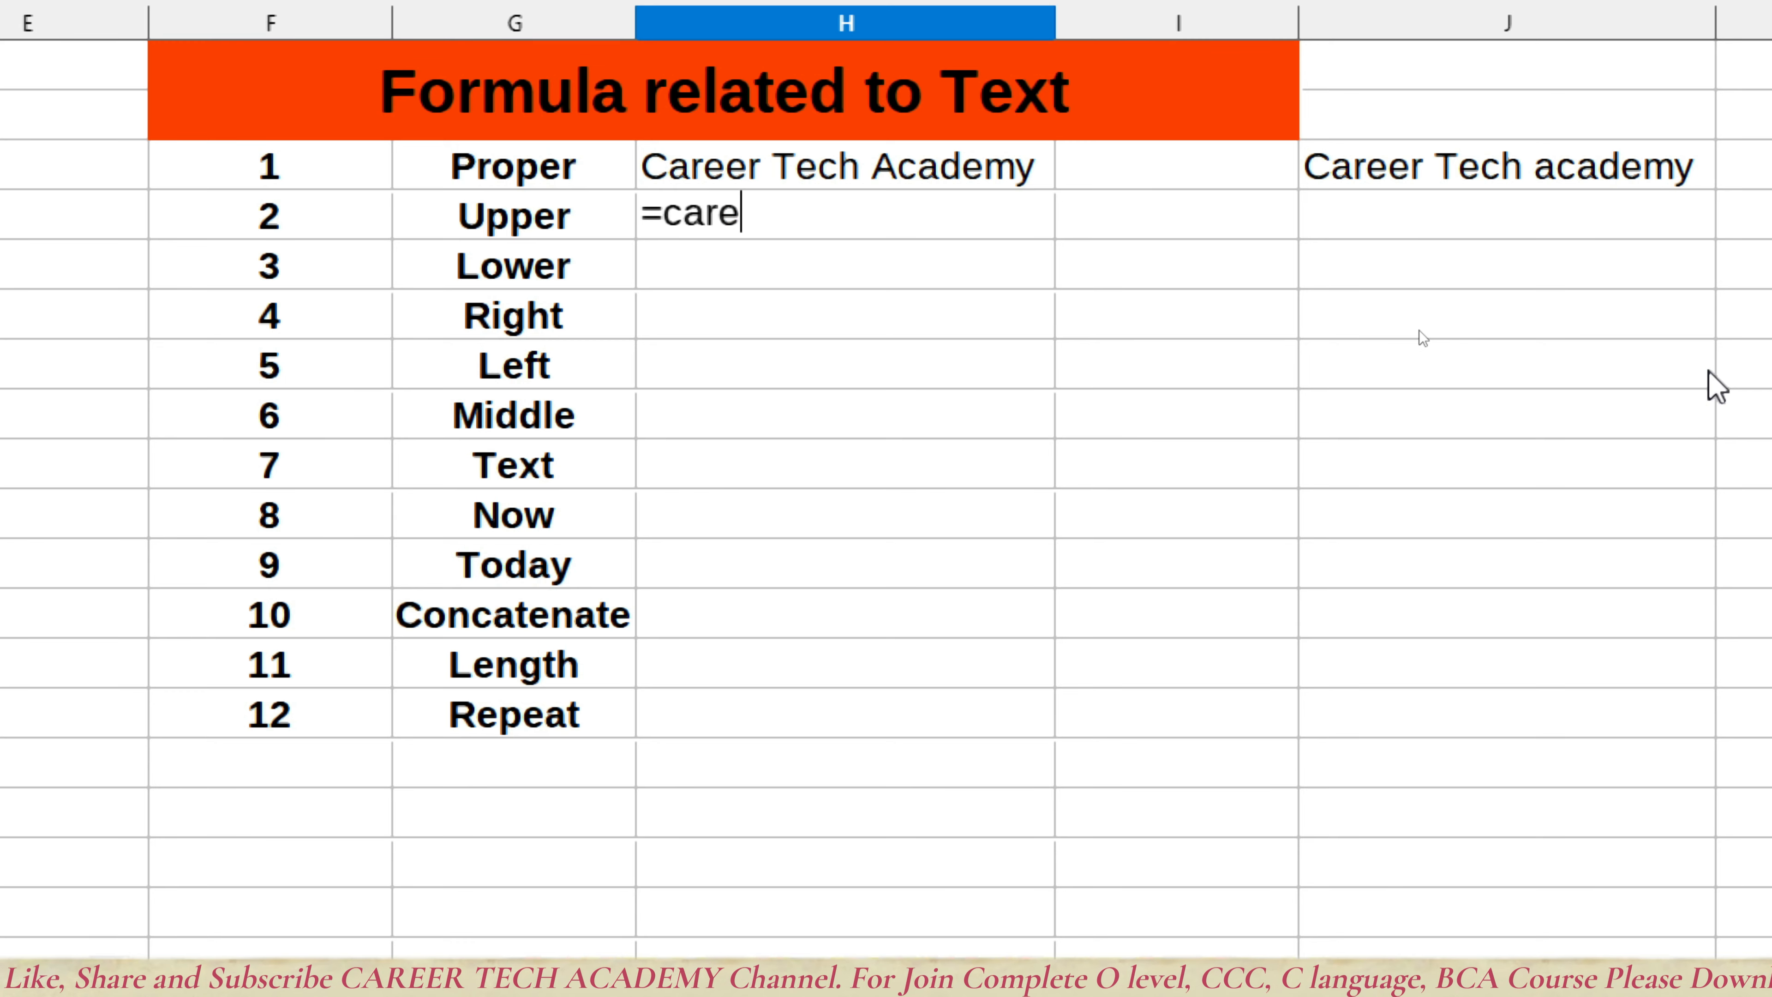
key("BackSpace")
key("BackSpace")
key("BackSpace")
key("BackSpace")
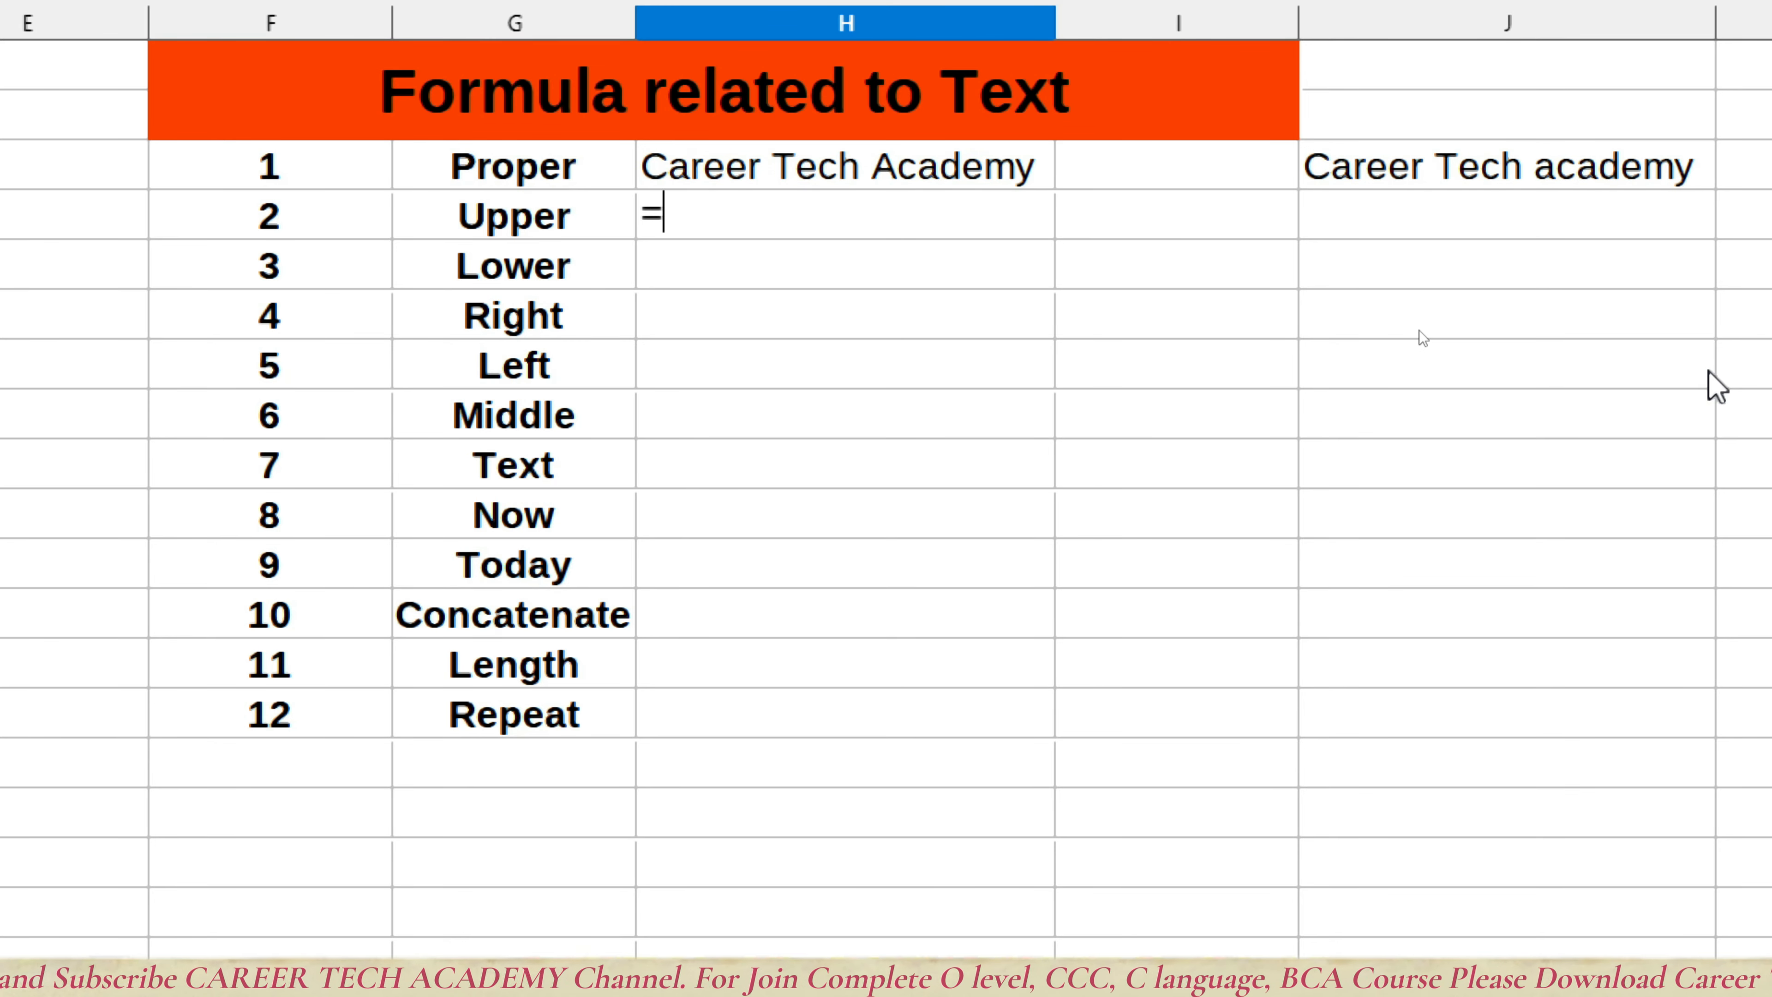
Step: Complete the formula in H4 as =UPPER(J3) to convert the sample text to uppercase
type("upper")
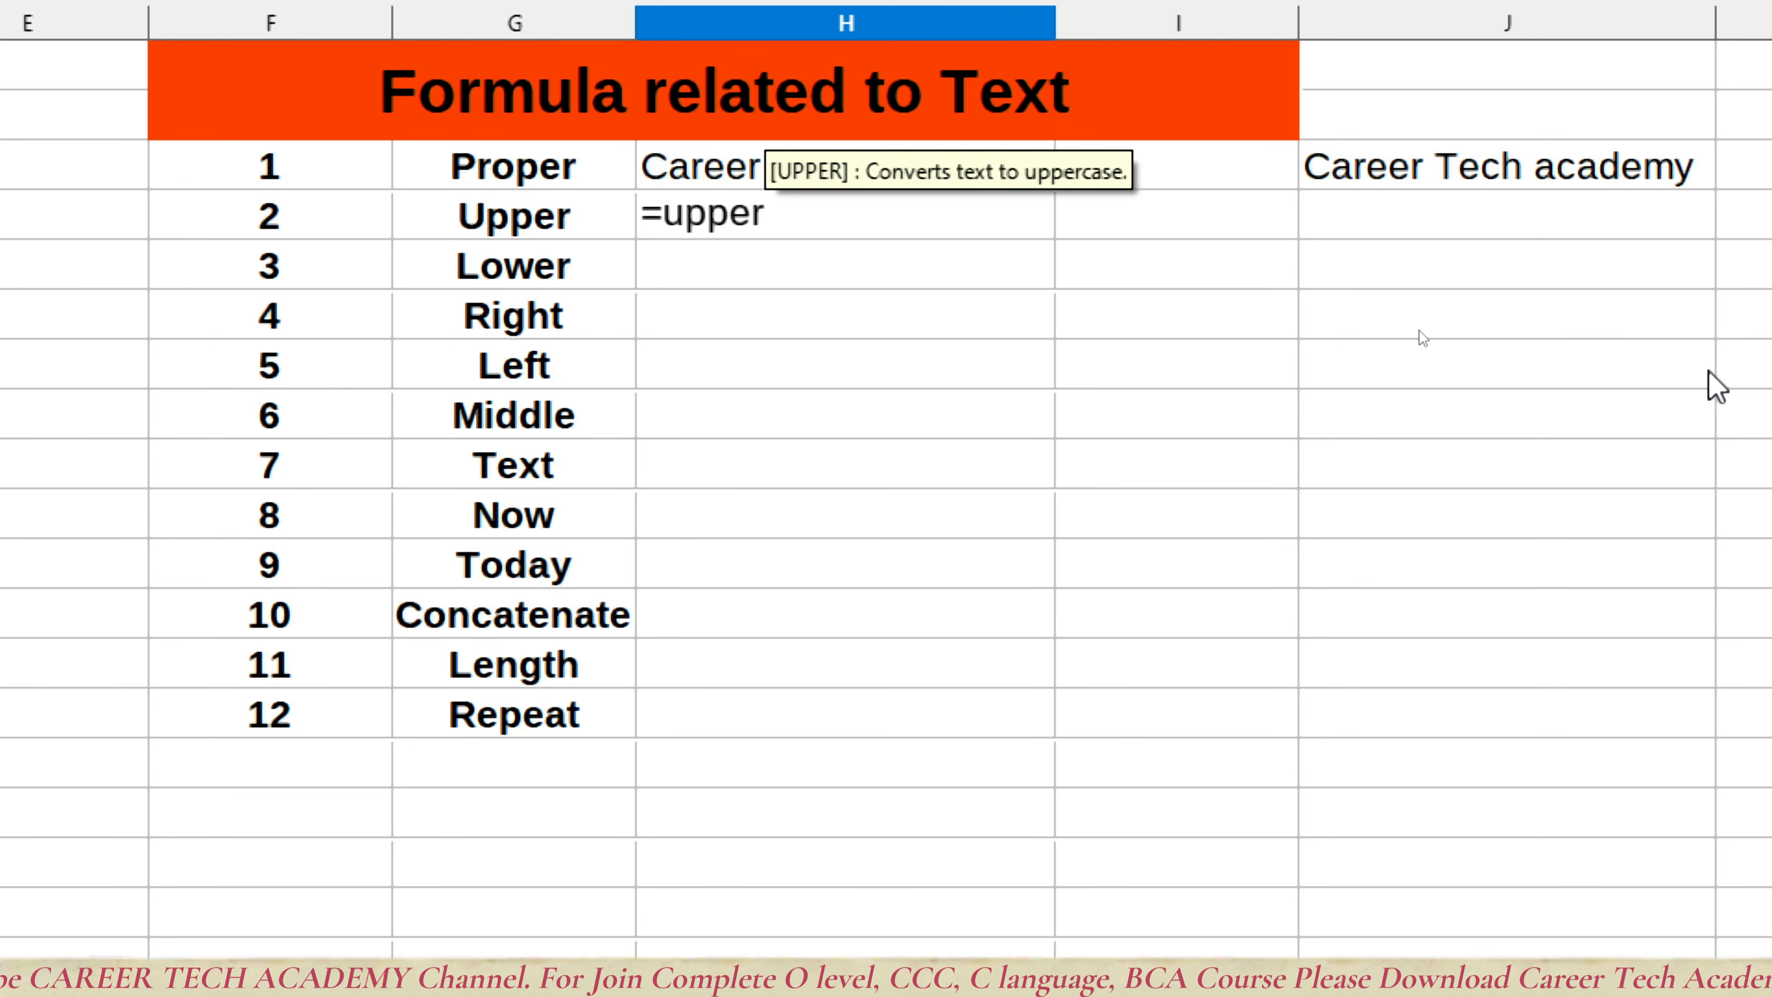
type("(")
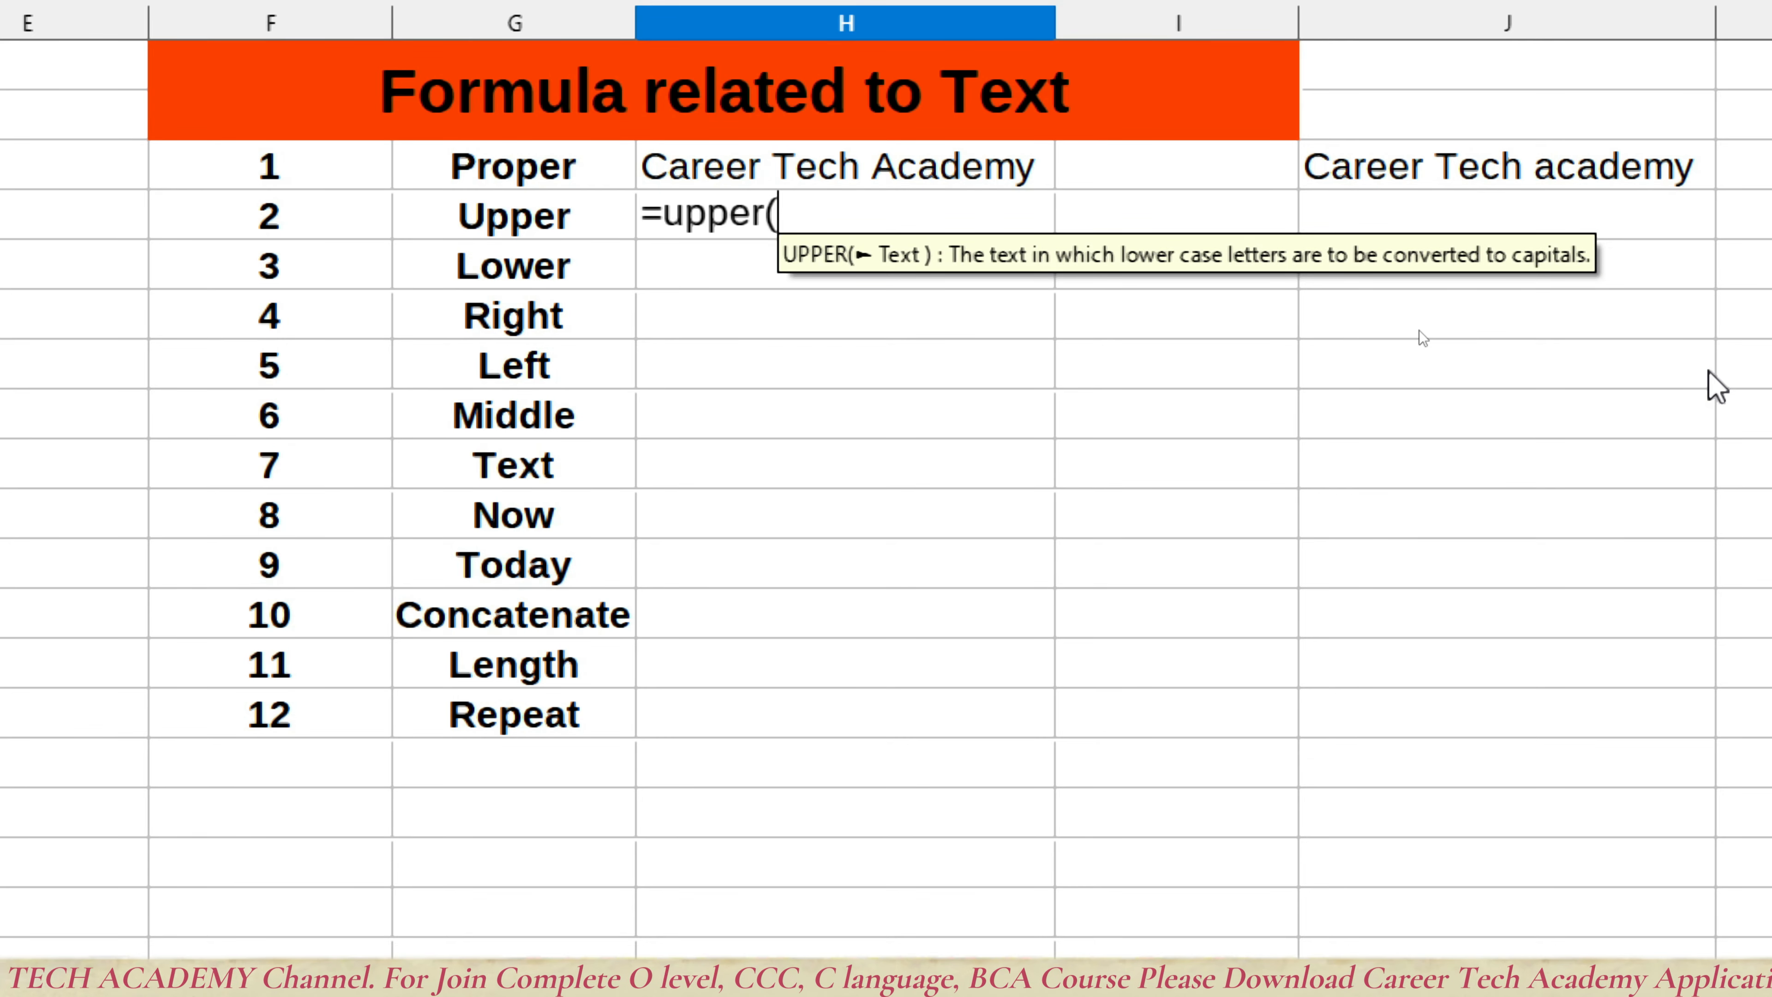
left_click(1275, 160)
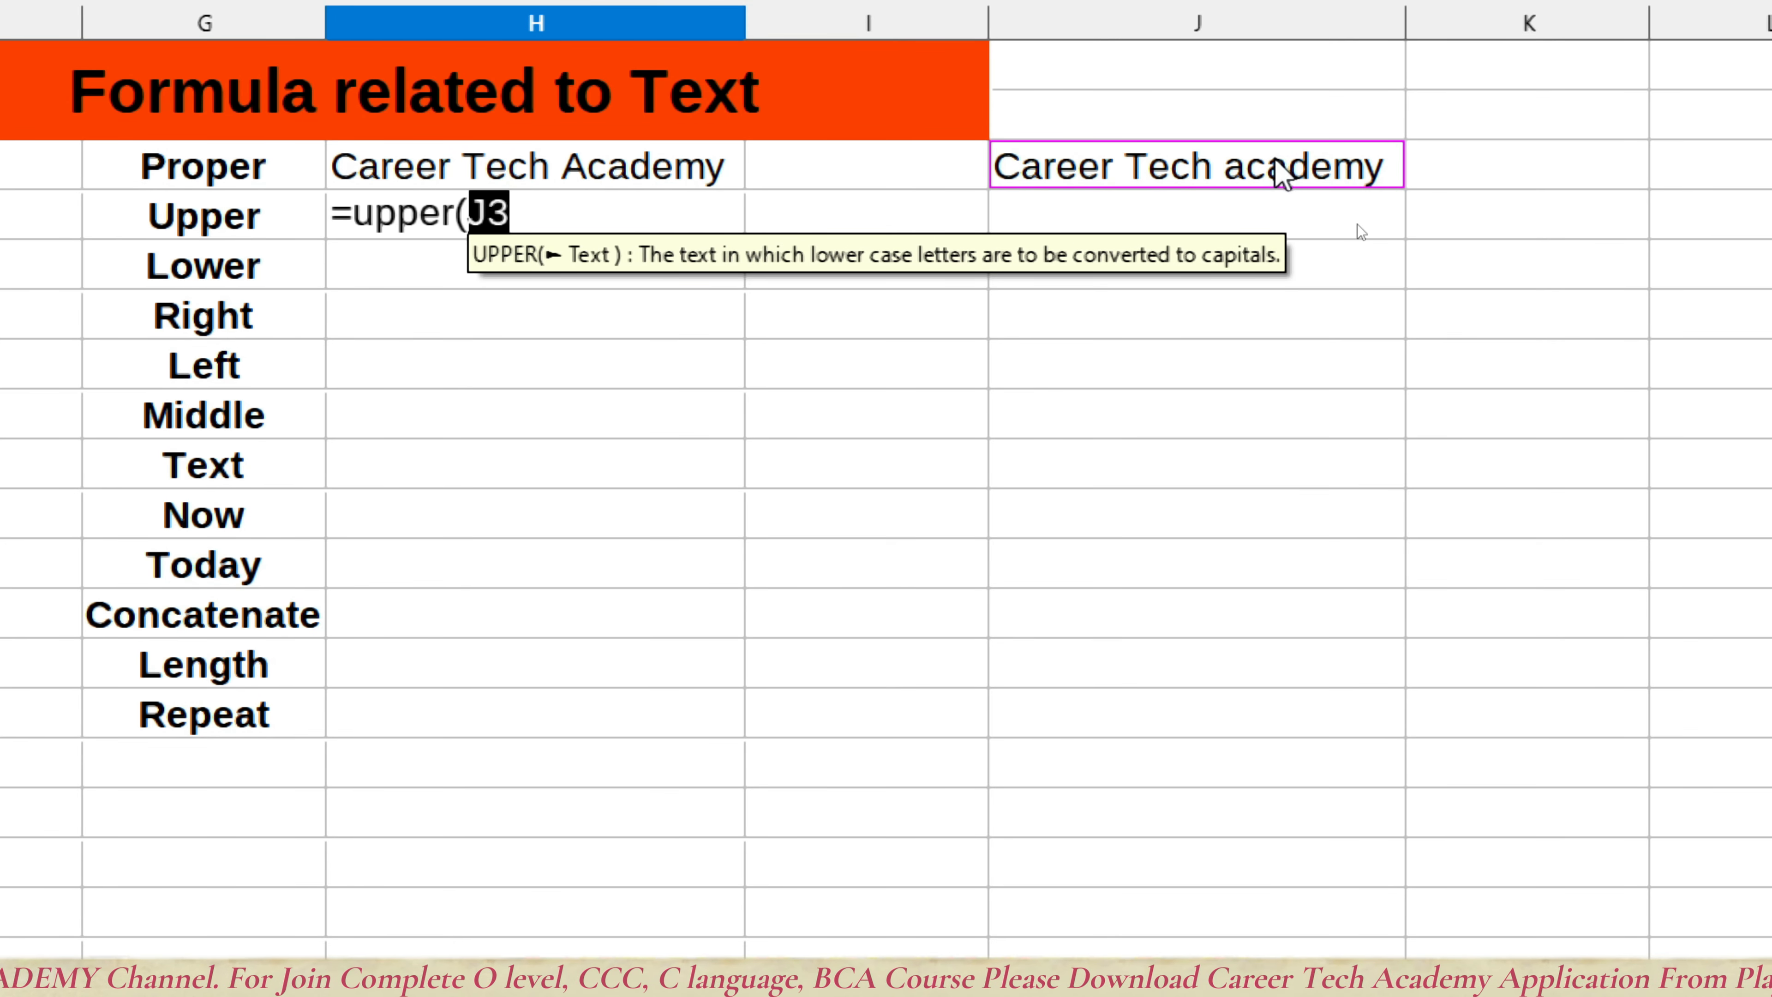
key("Return")
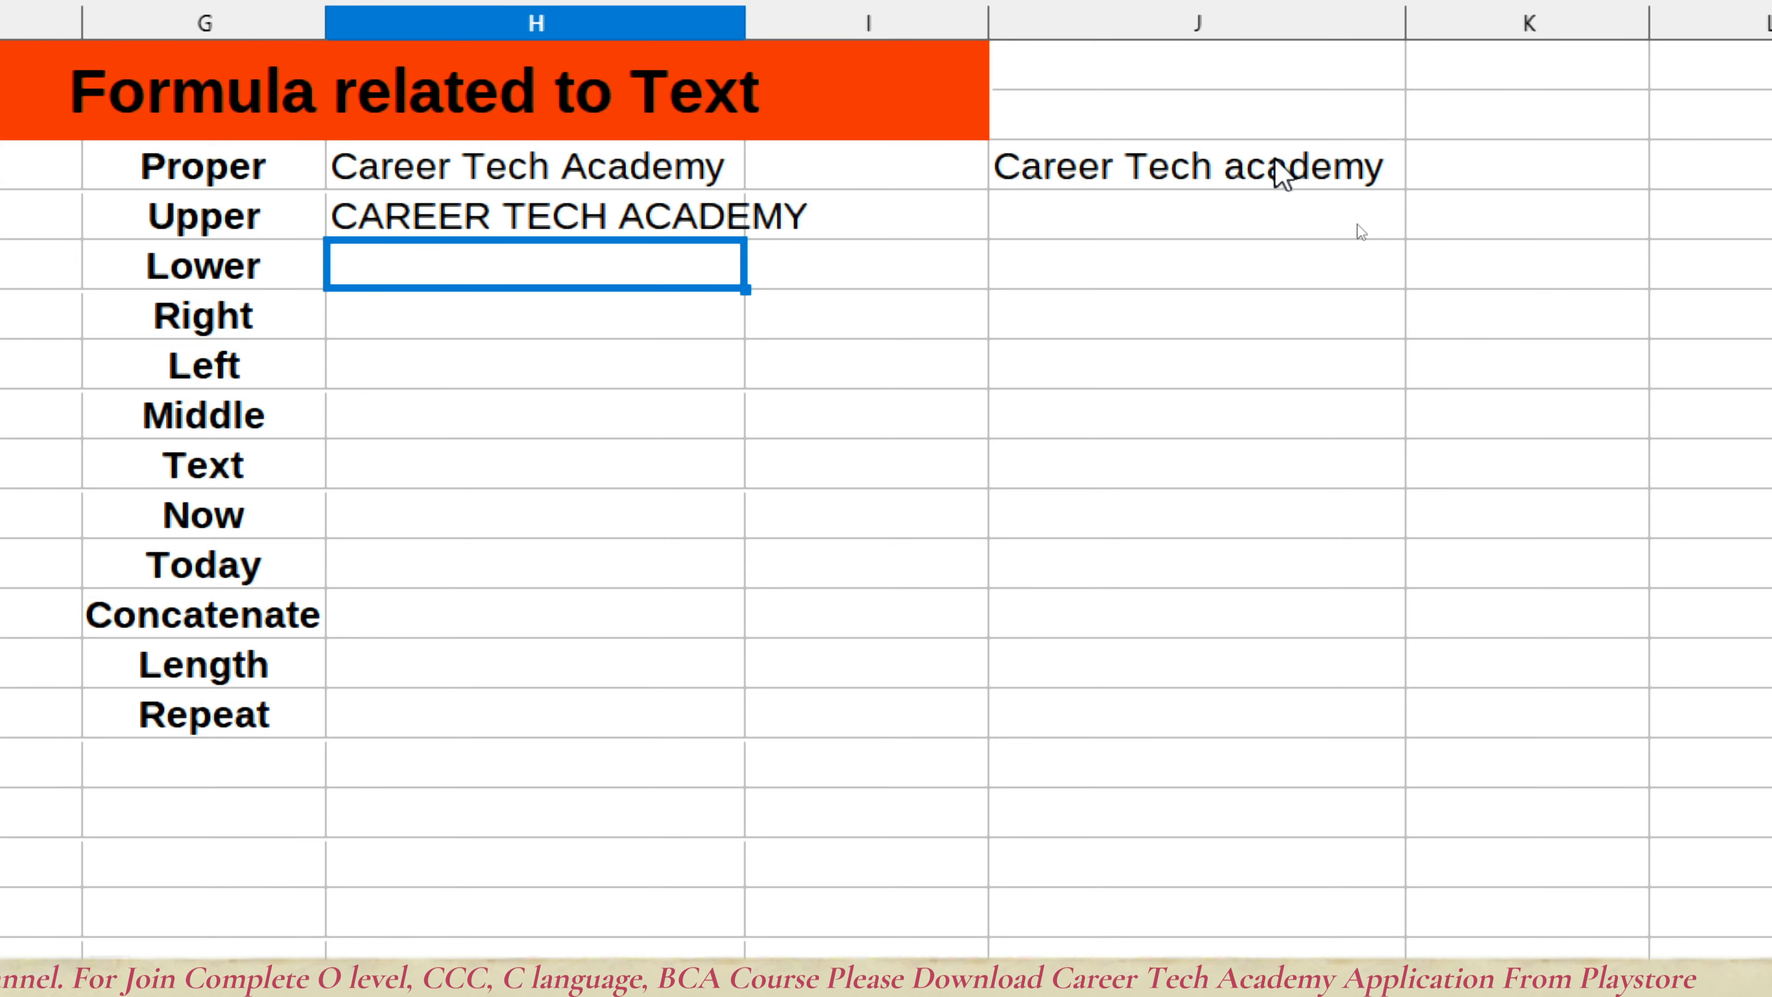
Step: Enter =LOWER(J3) in cell H5 to convert the sample text to lowercase
type("=")
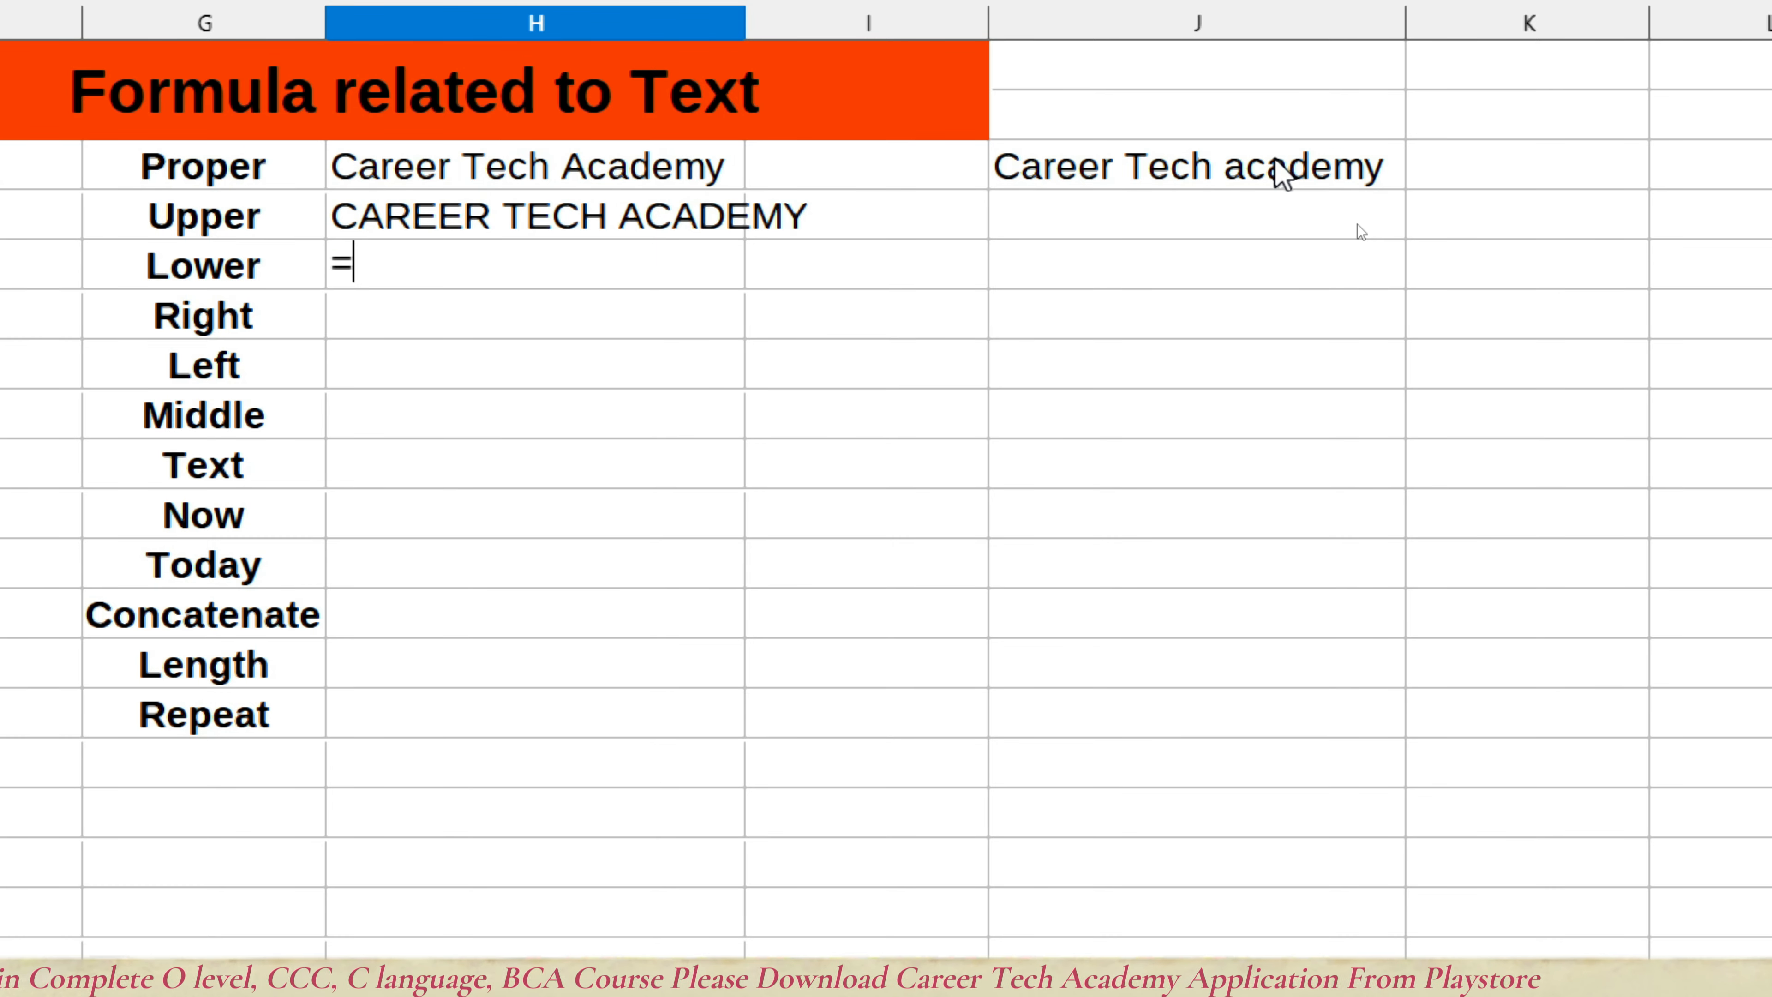
type("lower(")
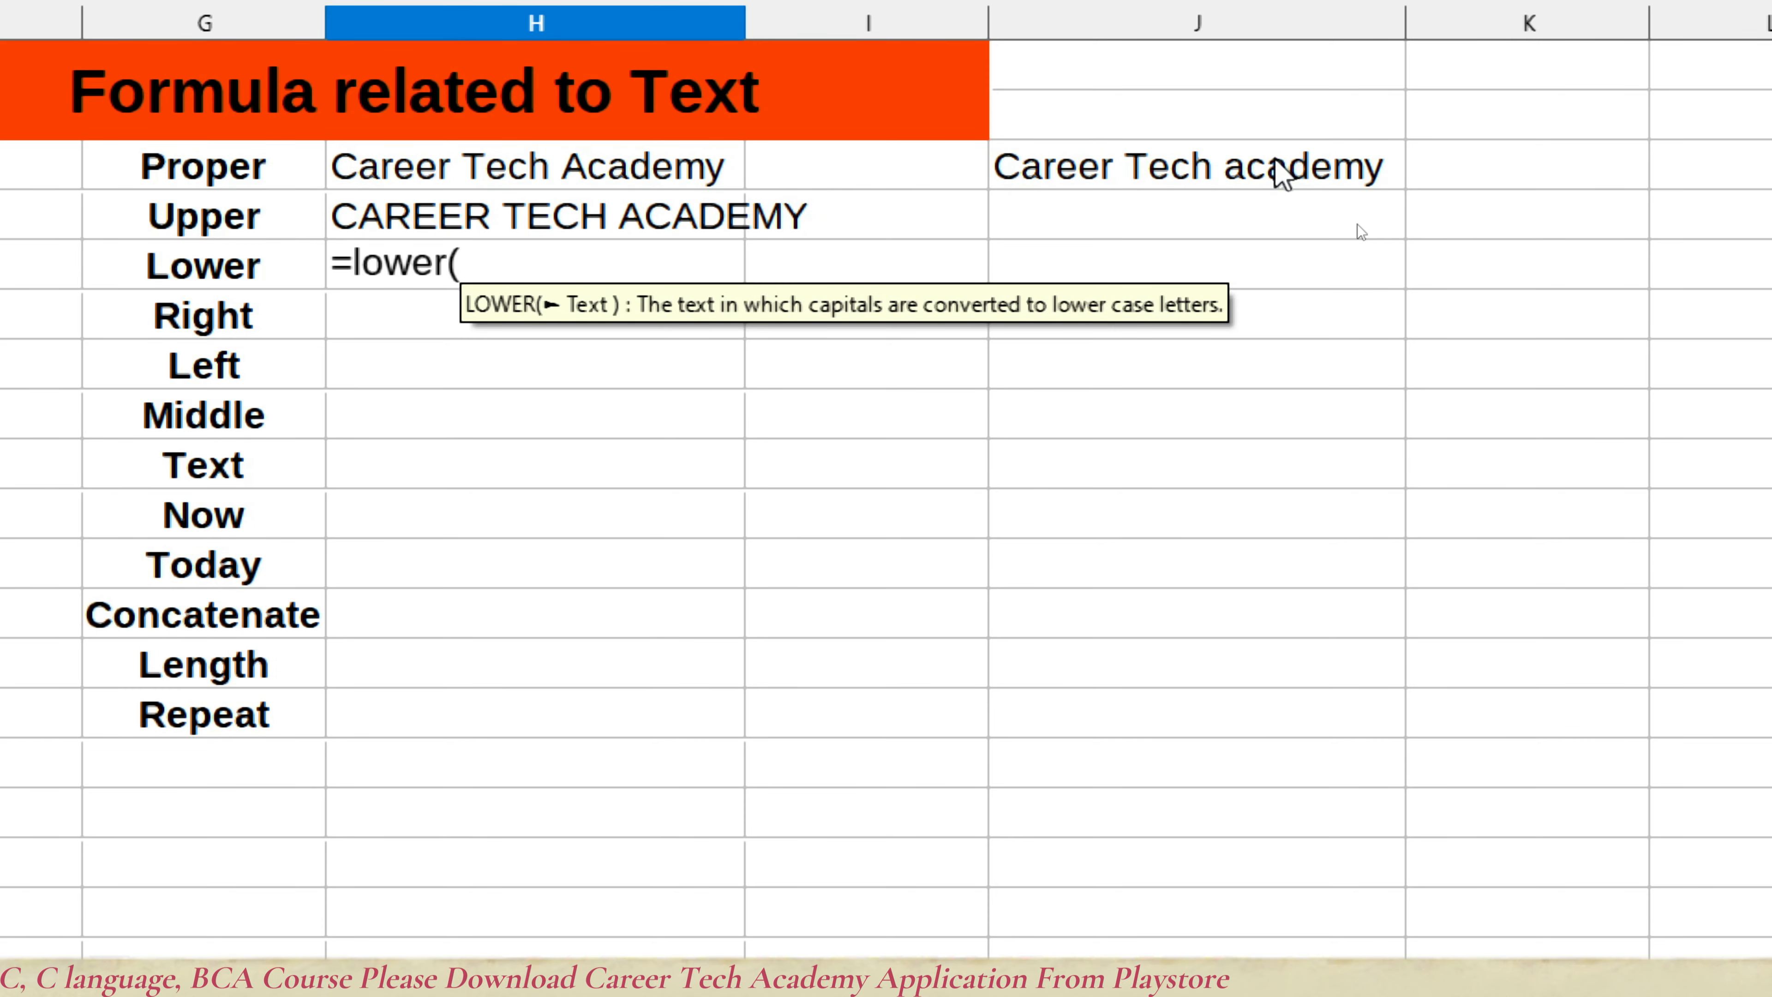
key("Right")
key("Right")
key("Up")
key("Up")
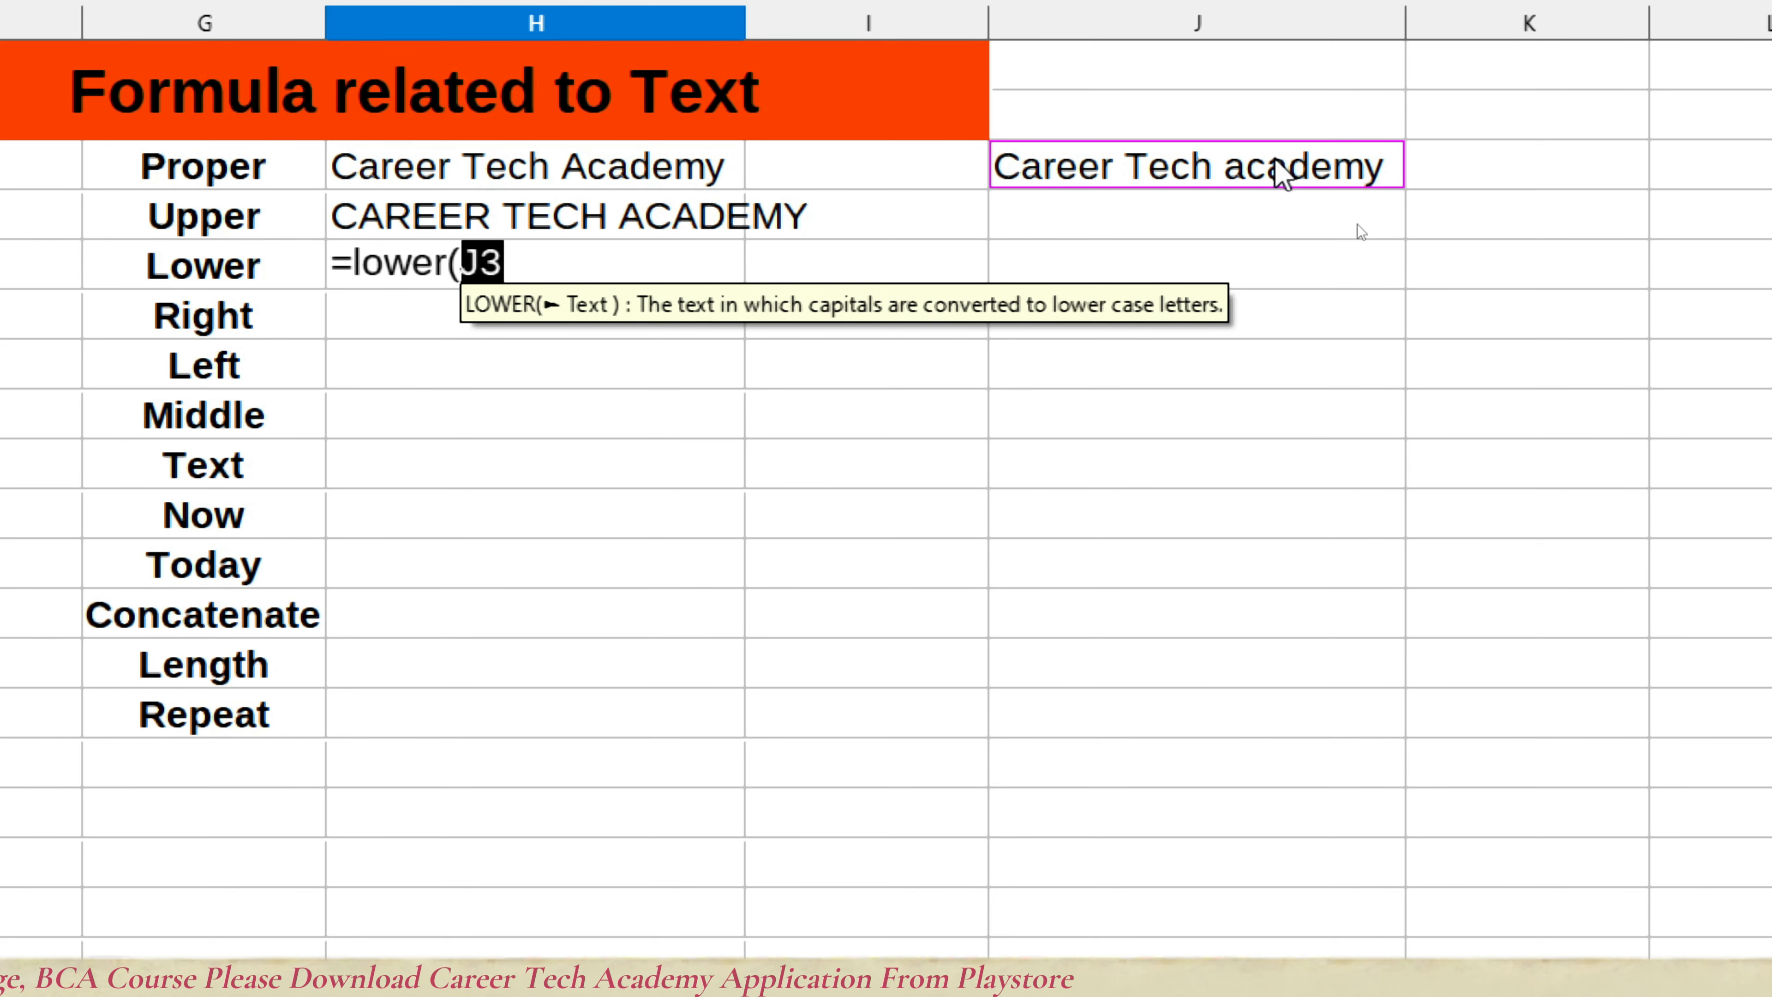
key("Return")
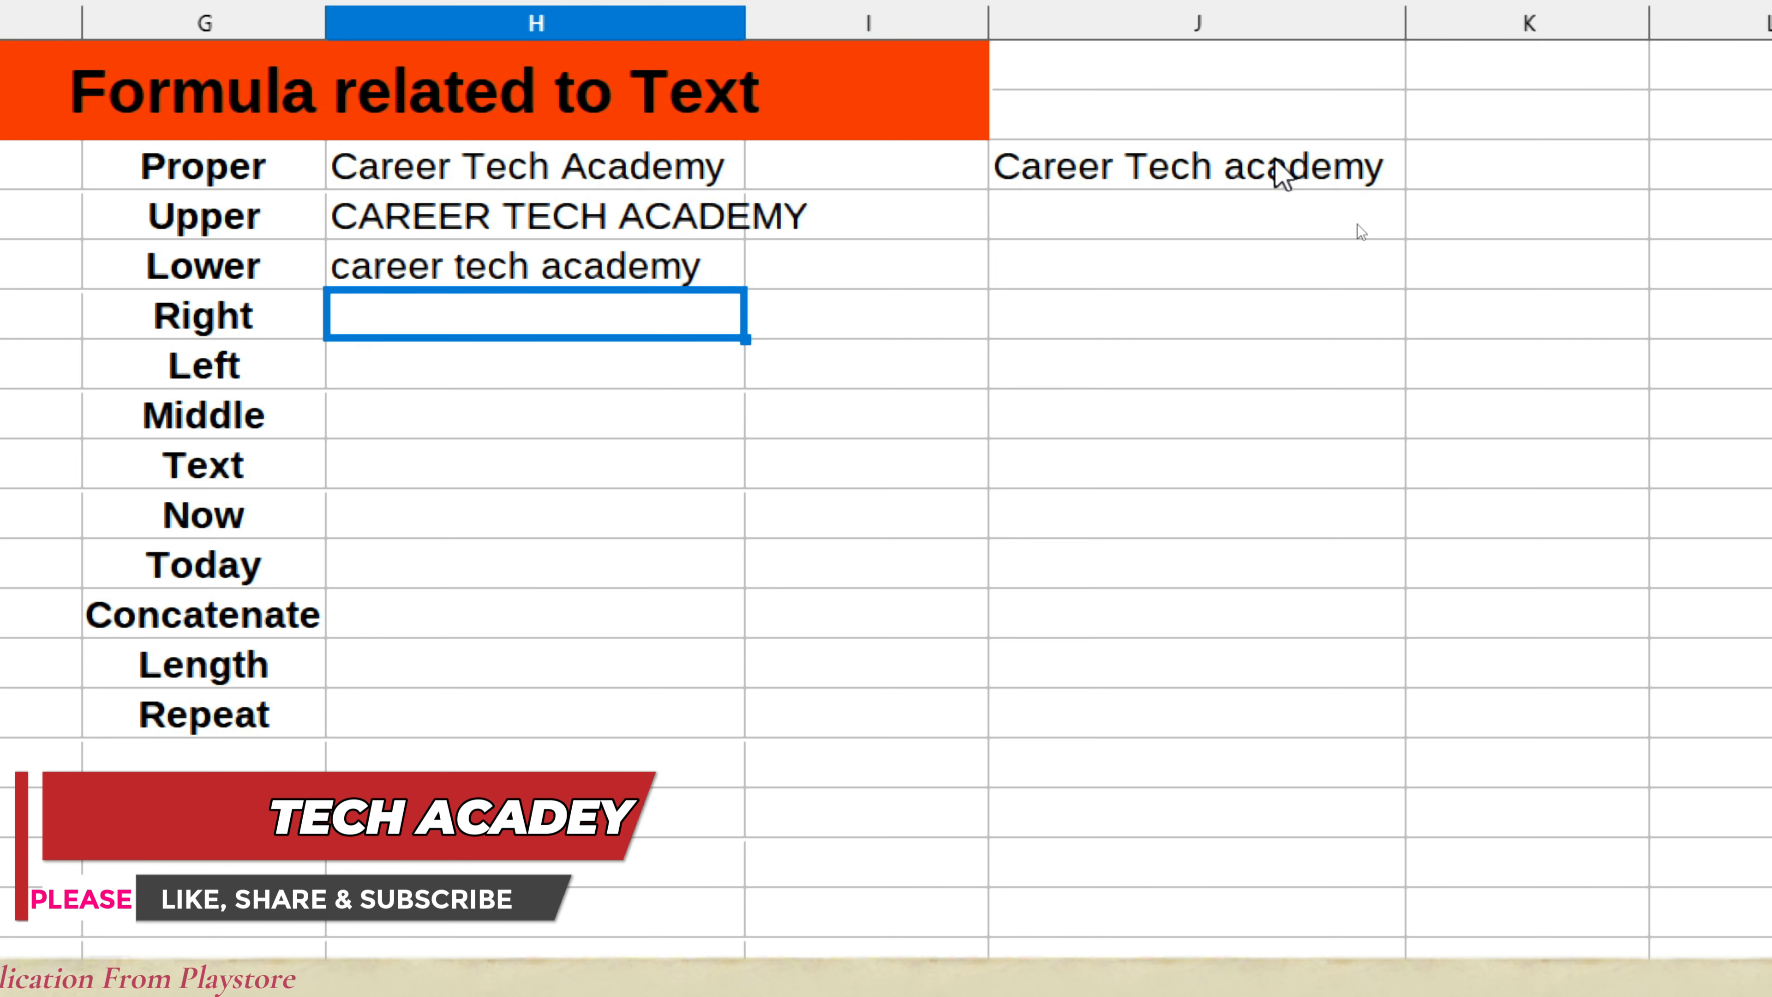
Step: Enter =RIGHT(J3,7) in cell H6 to extract the last seven characters of the sample text
type("=right")
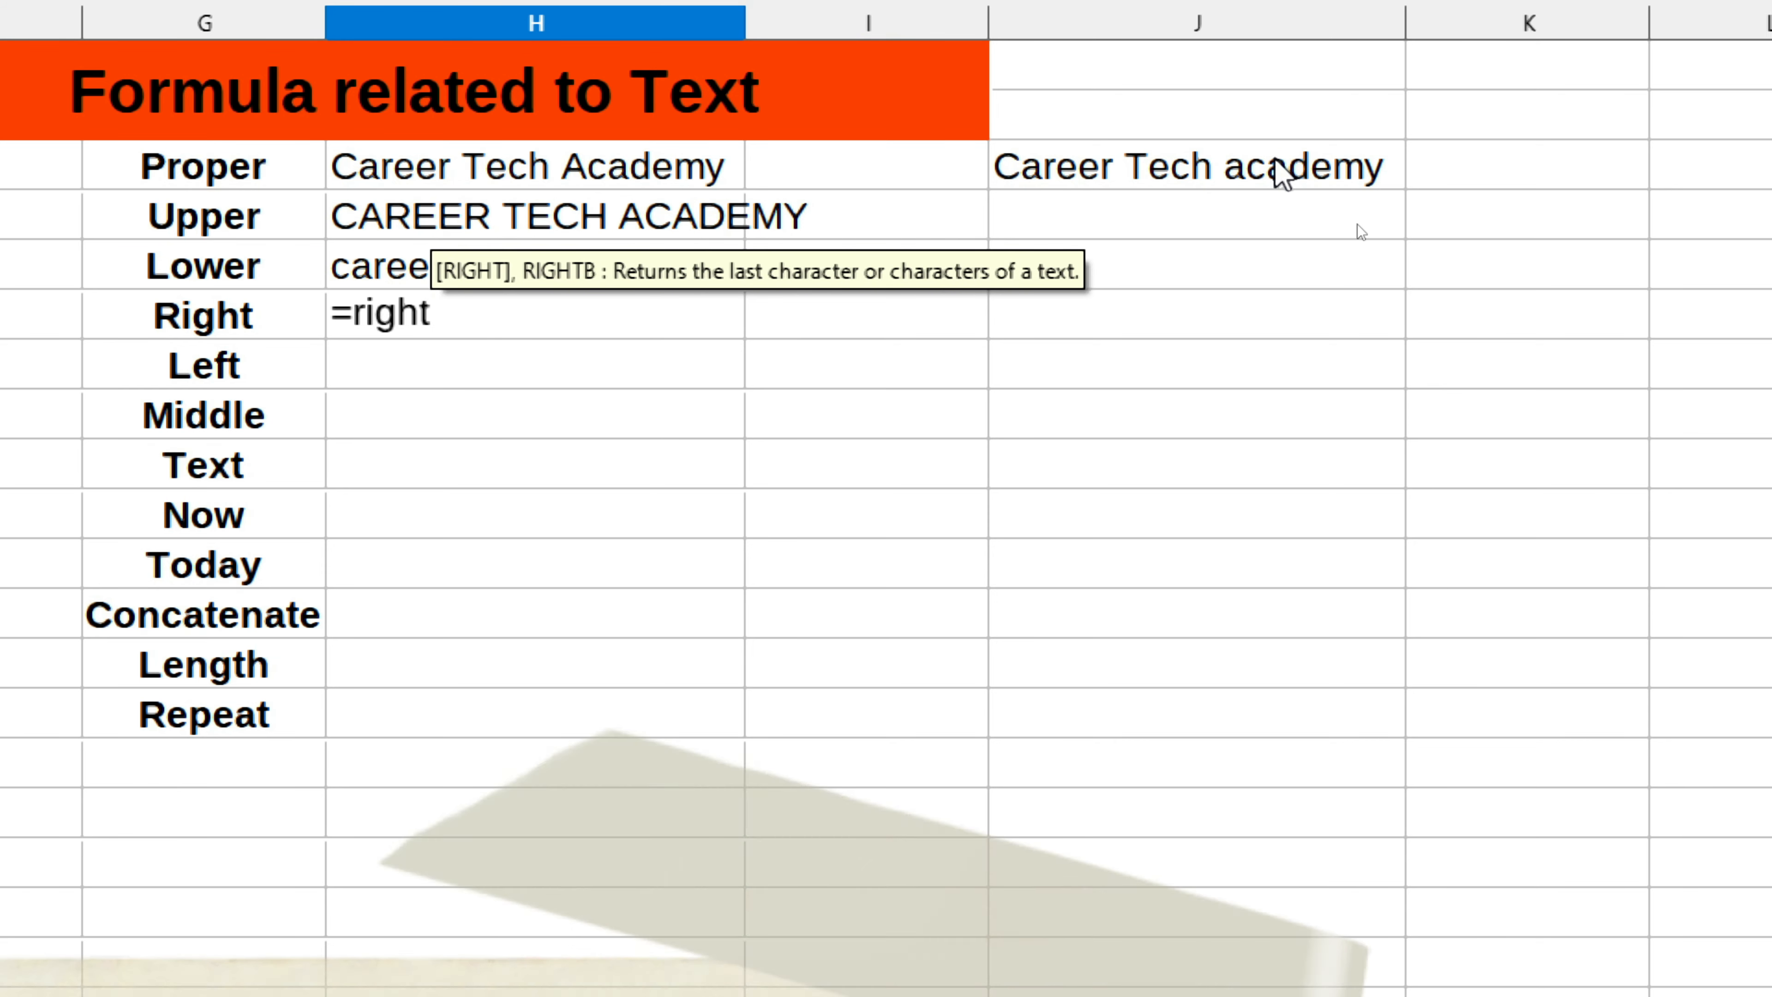
type("(")
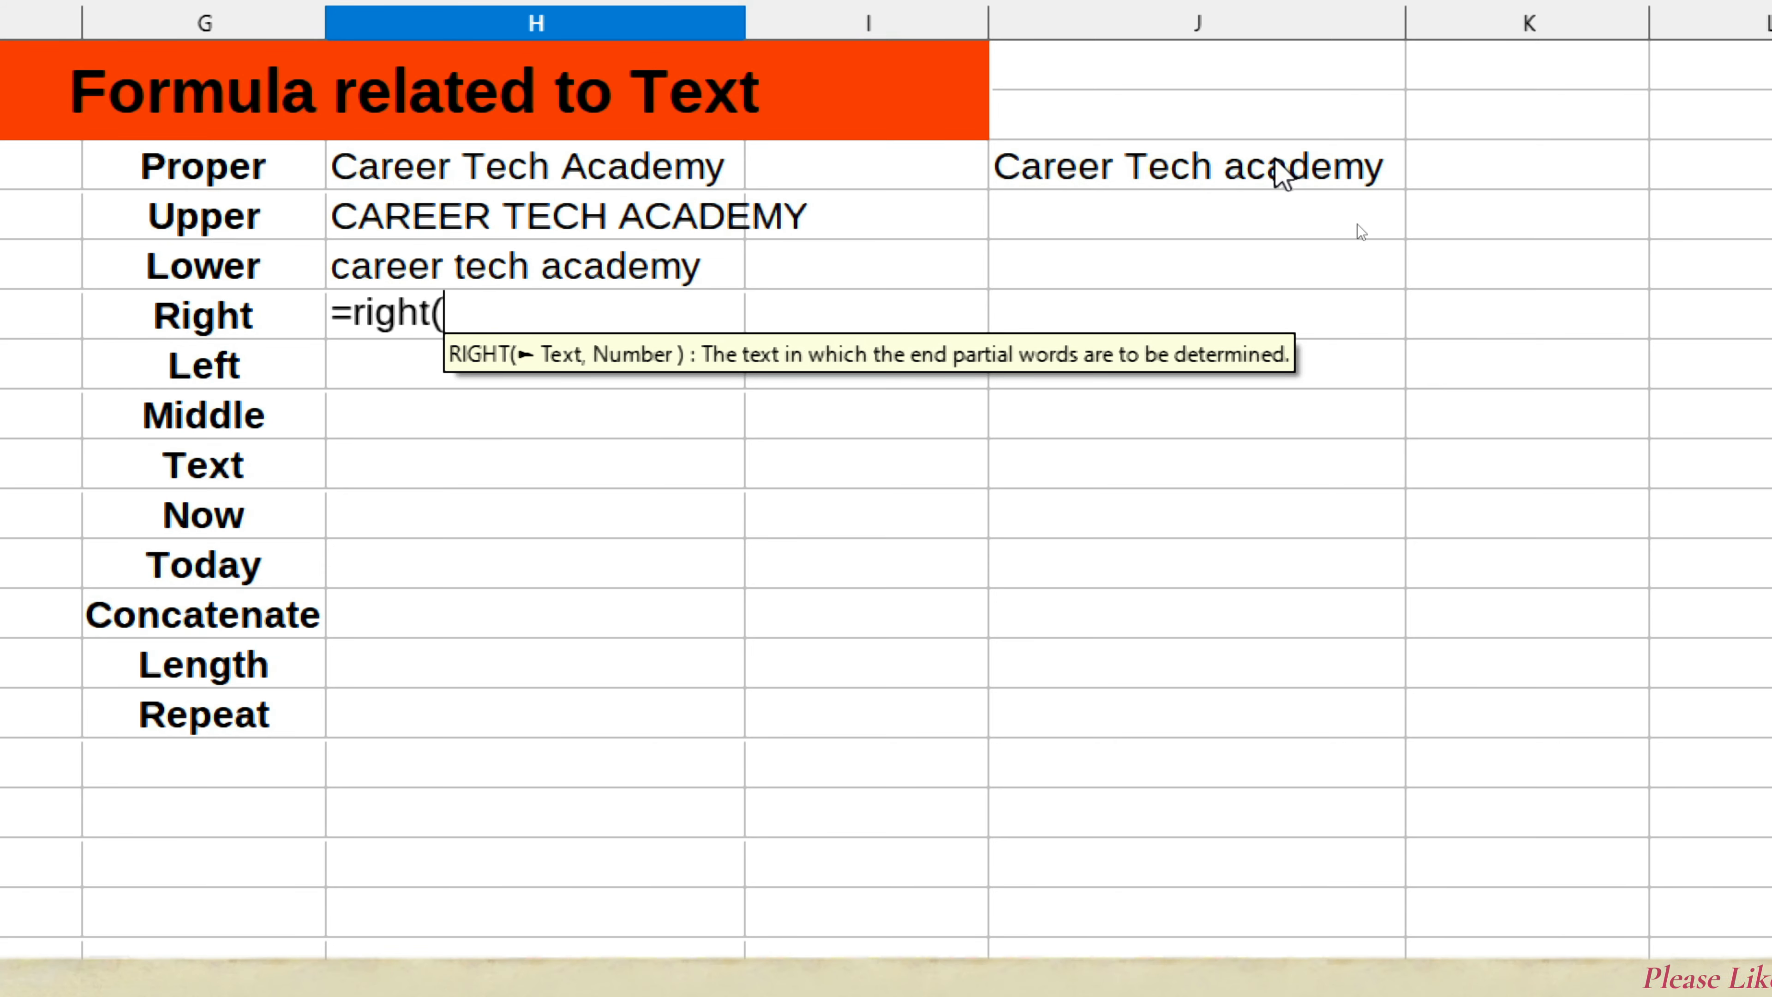
left_click(1194, 176)
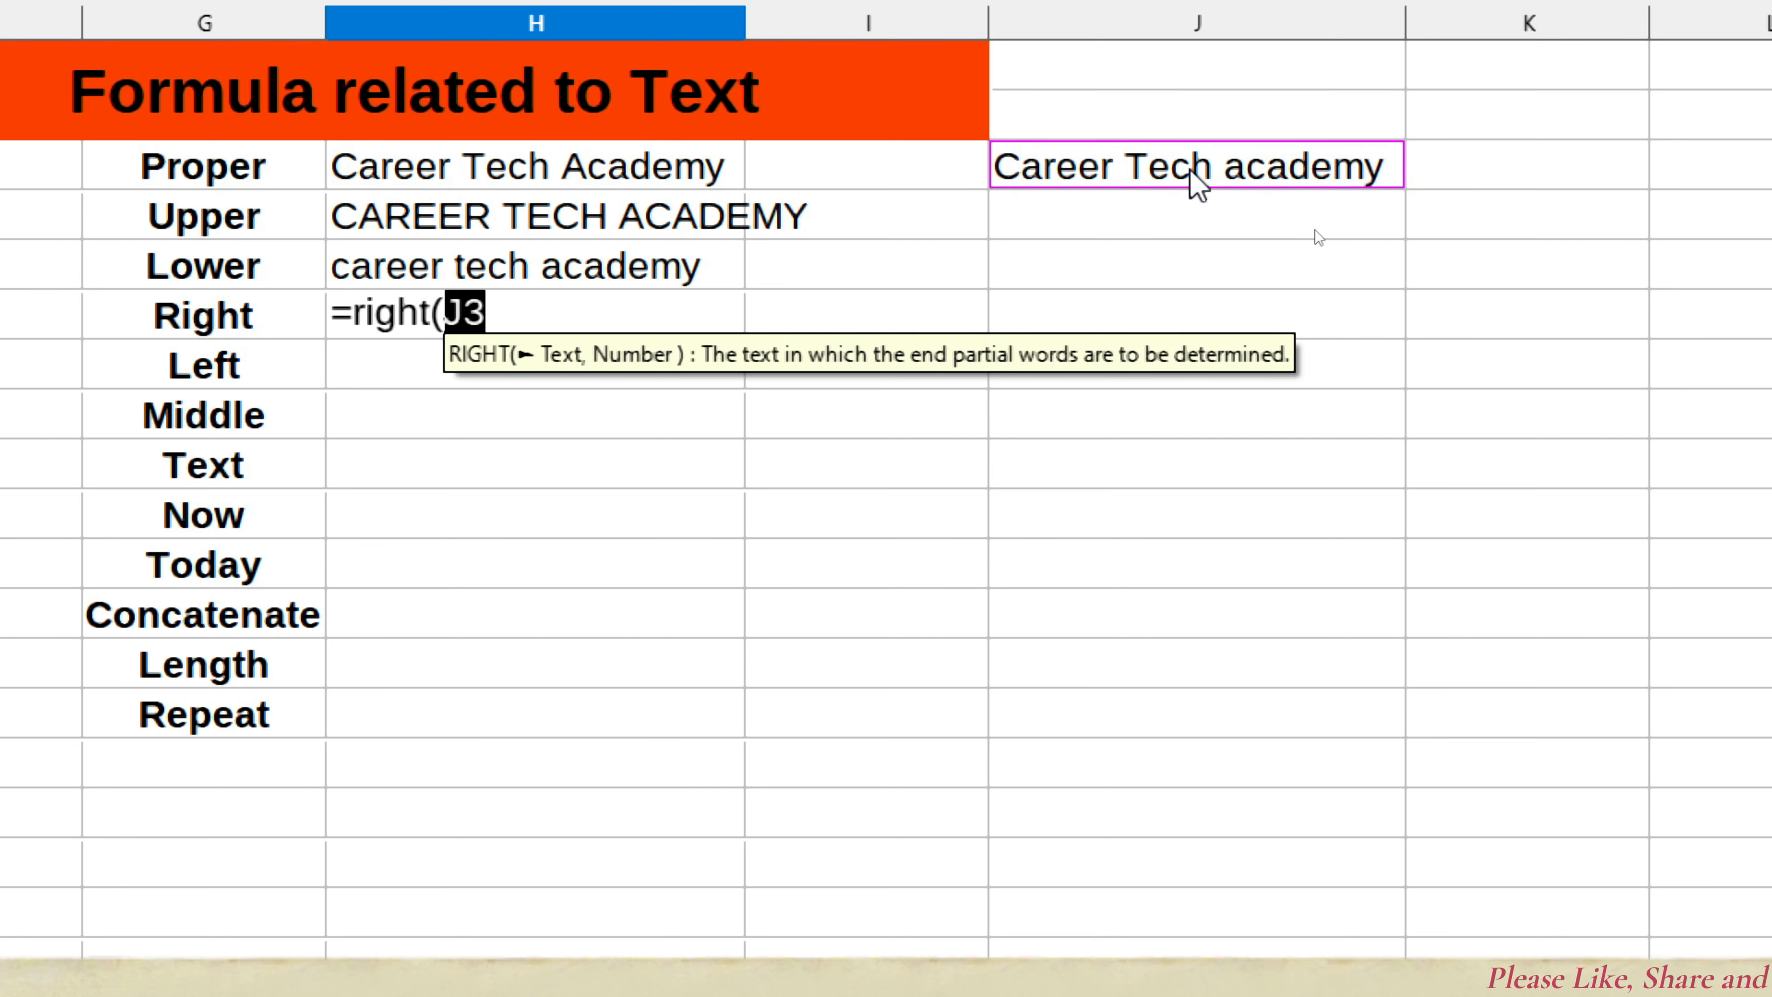
type(",")
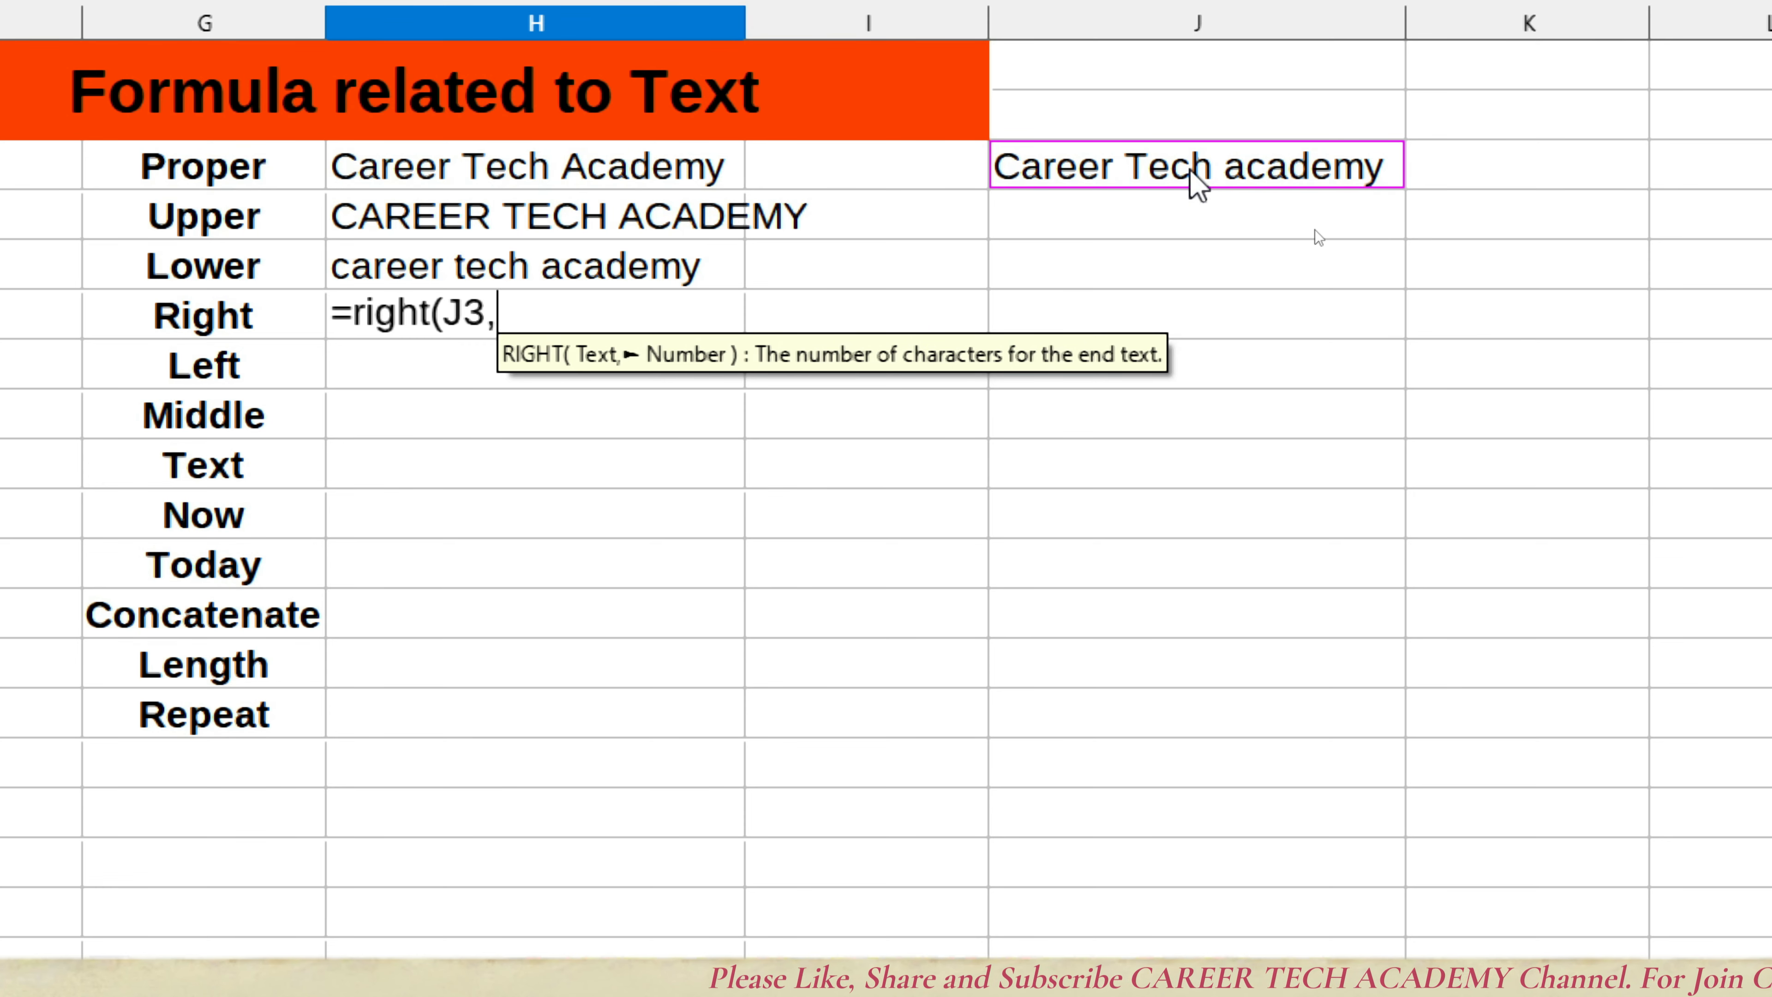
type("7")
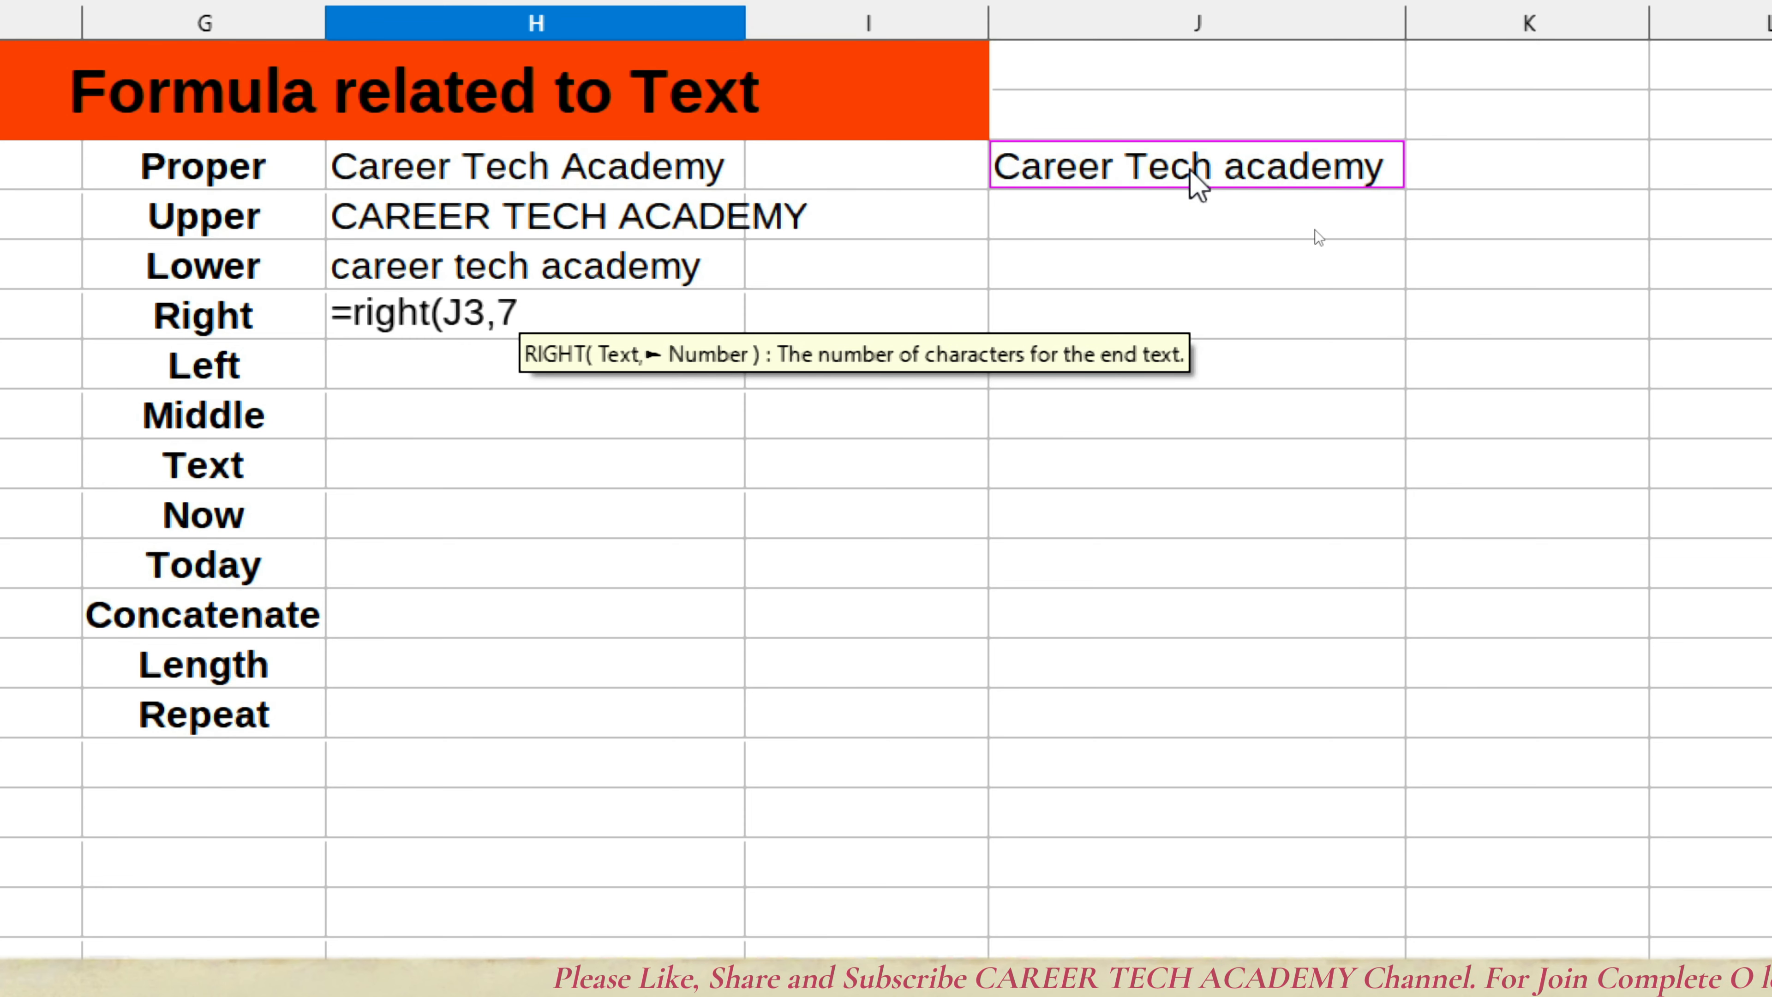
key("Return")
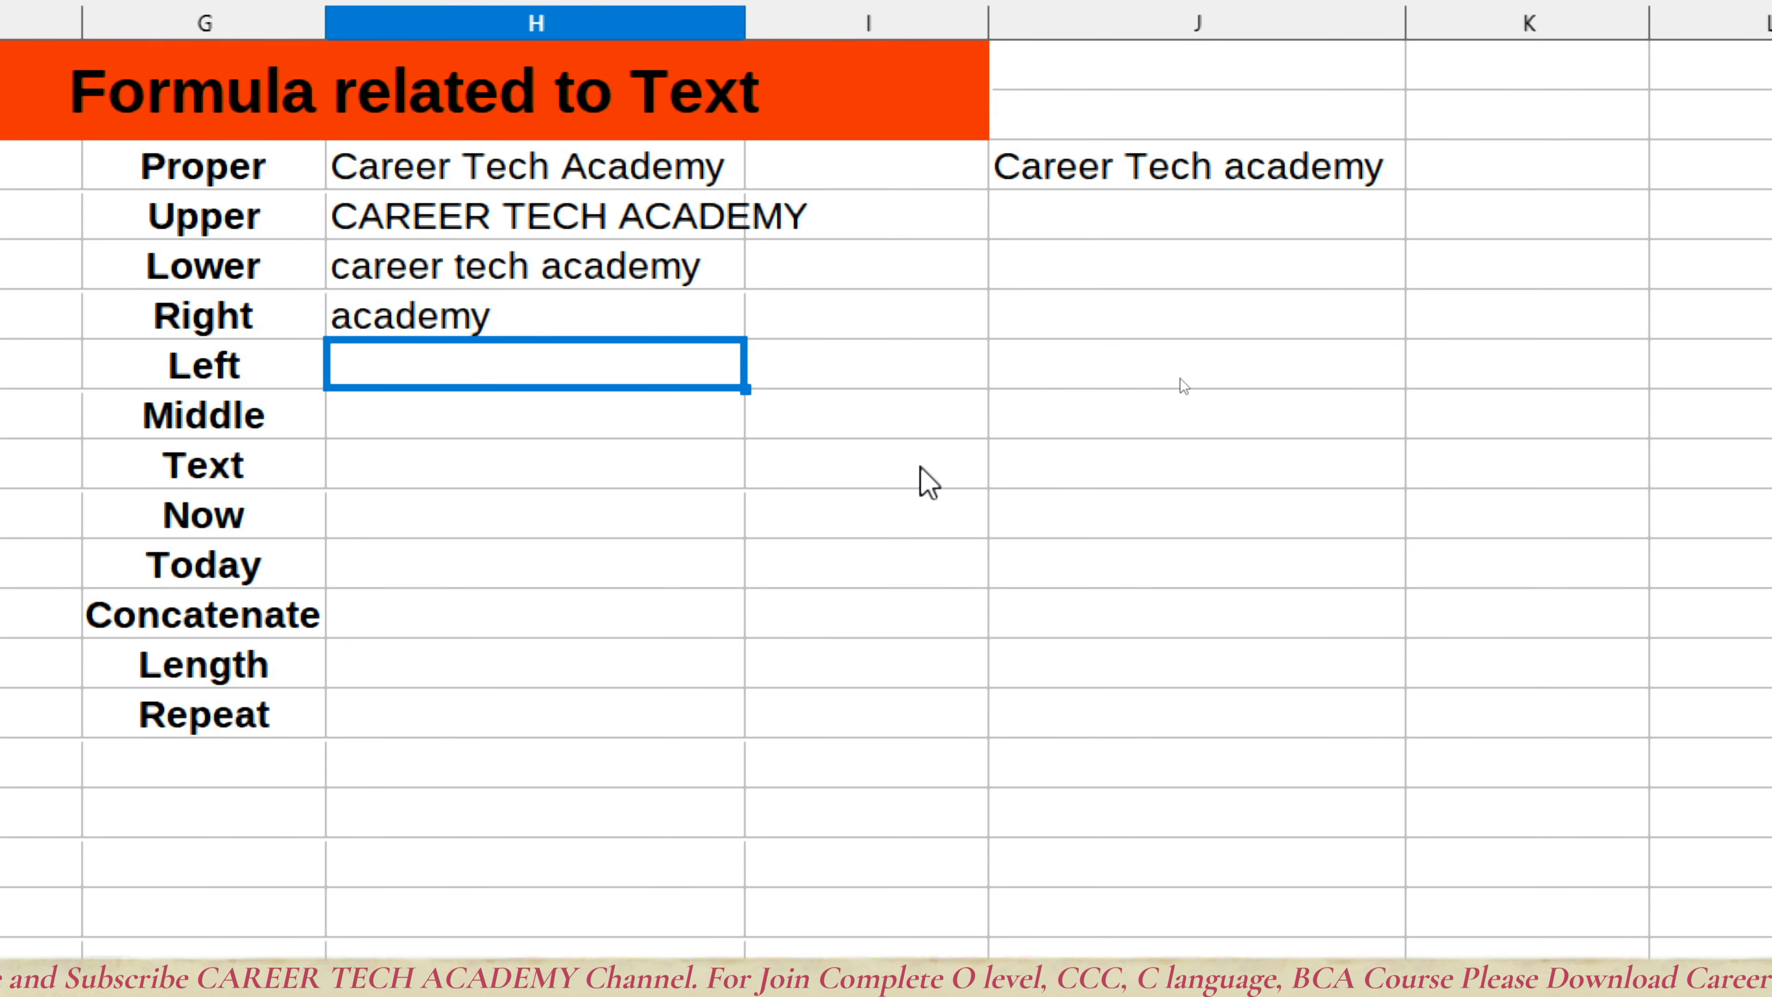
Step: Enter =LEFT(J3,5) in cell H7 to extract the first five characters of the sample text
type("=l")
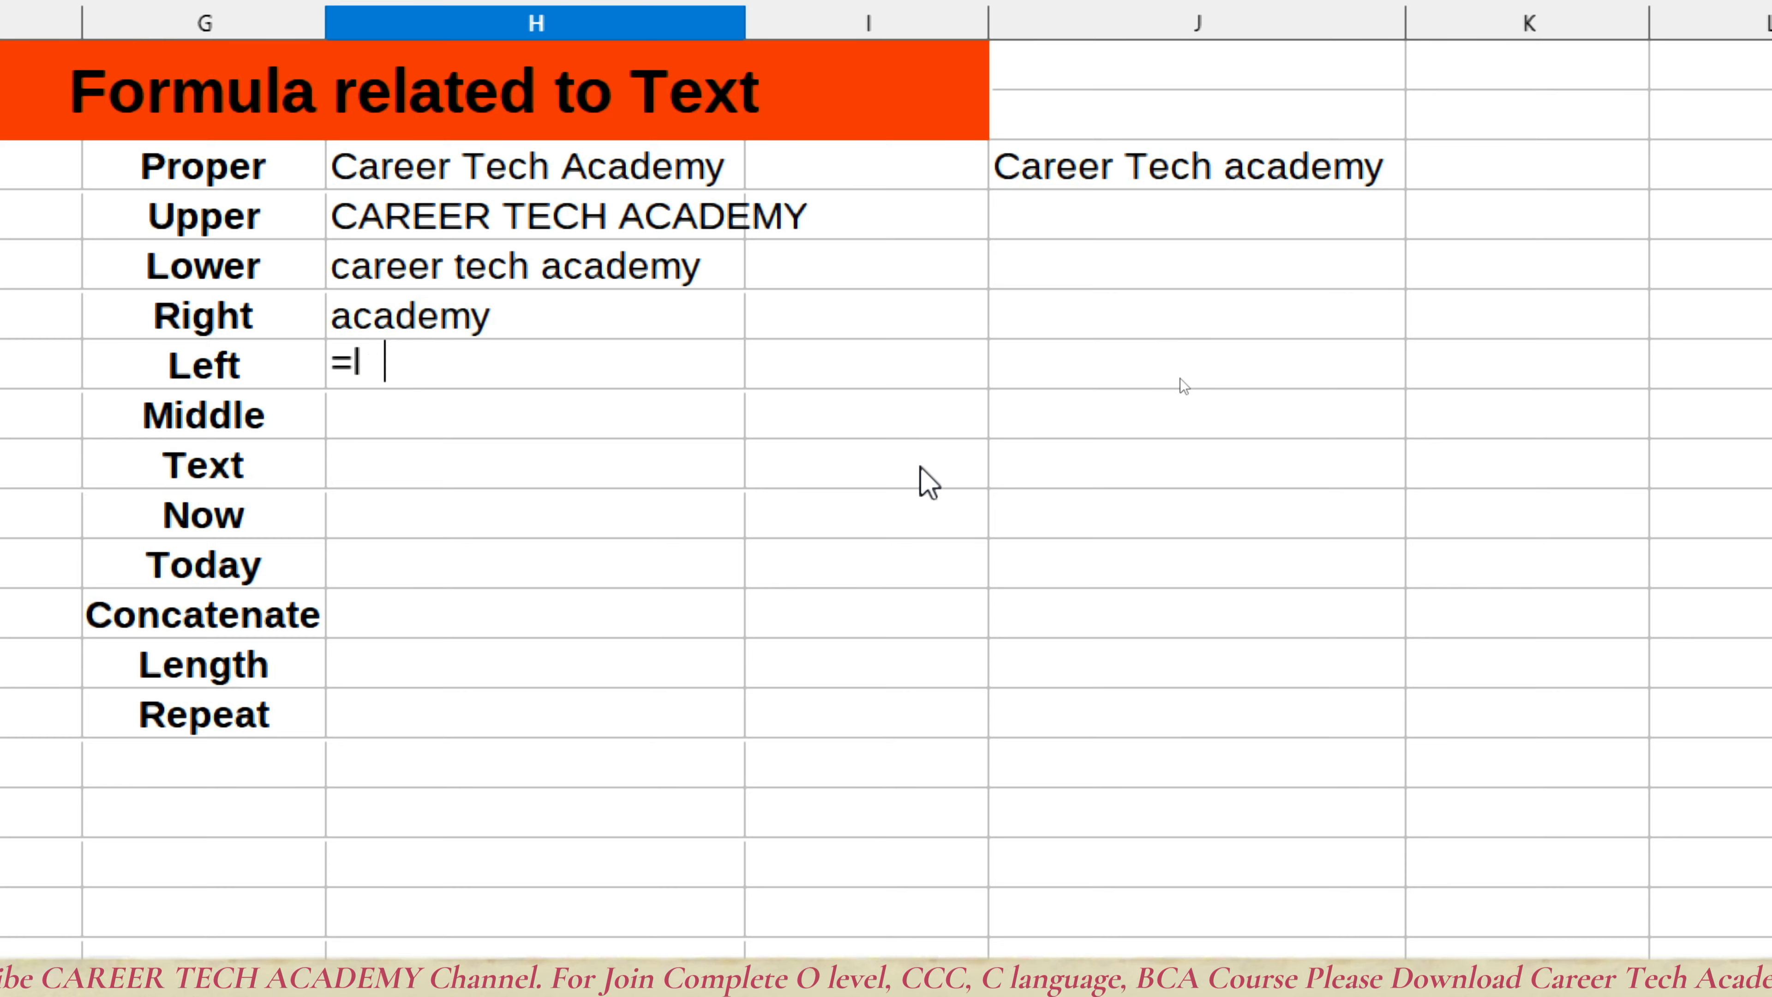
type("eft(")
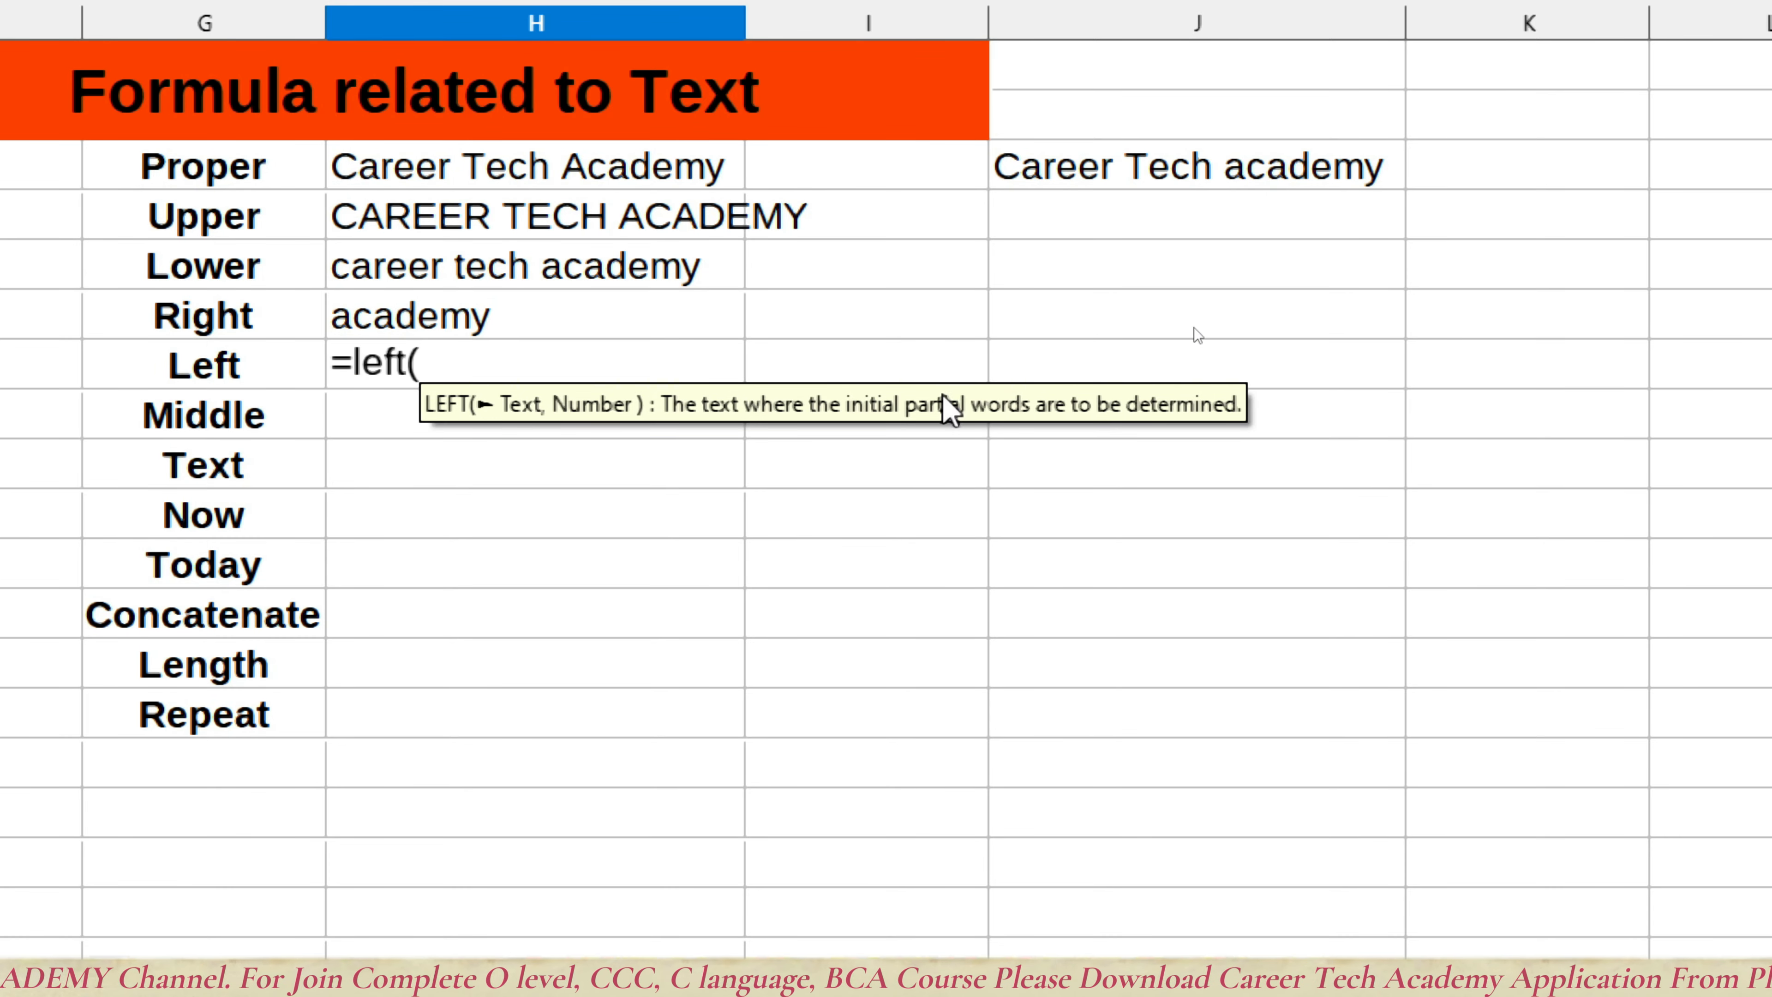
left_click(1041, 173)
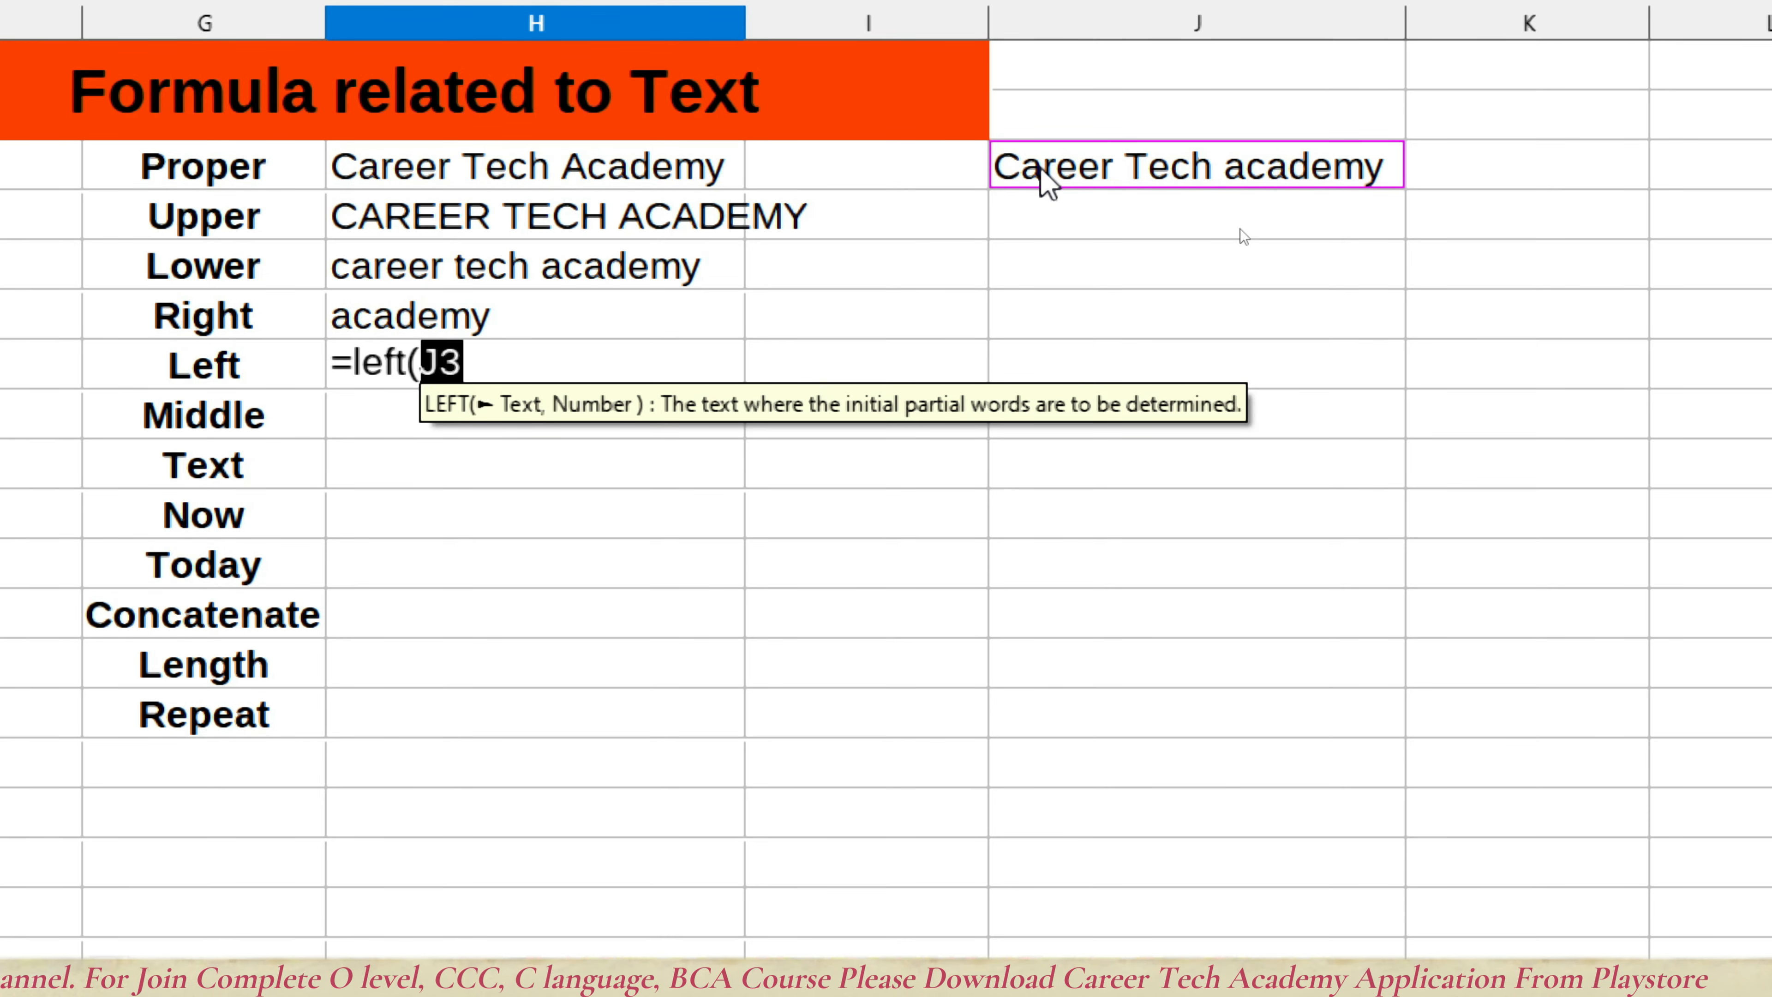
type(",5")
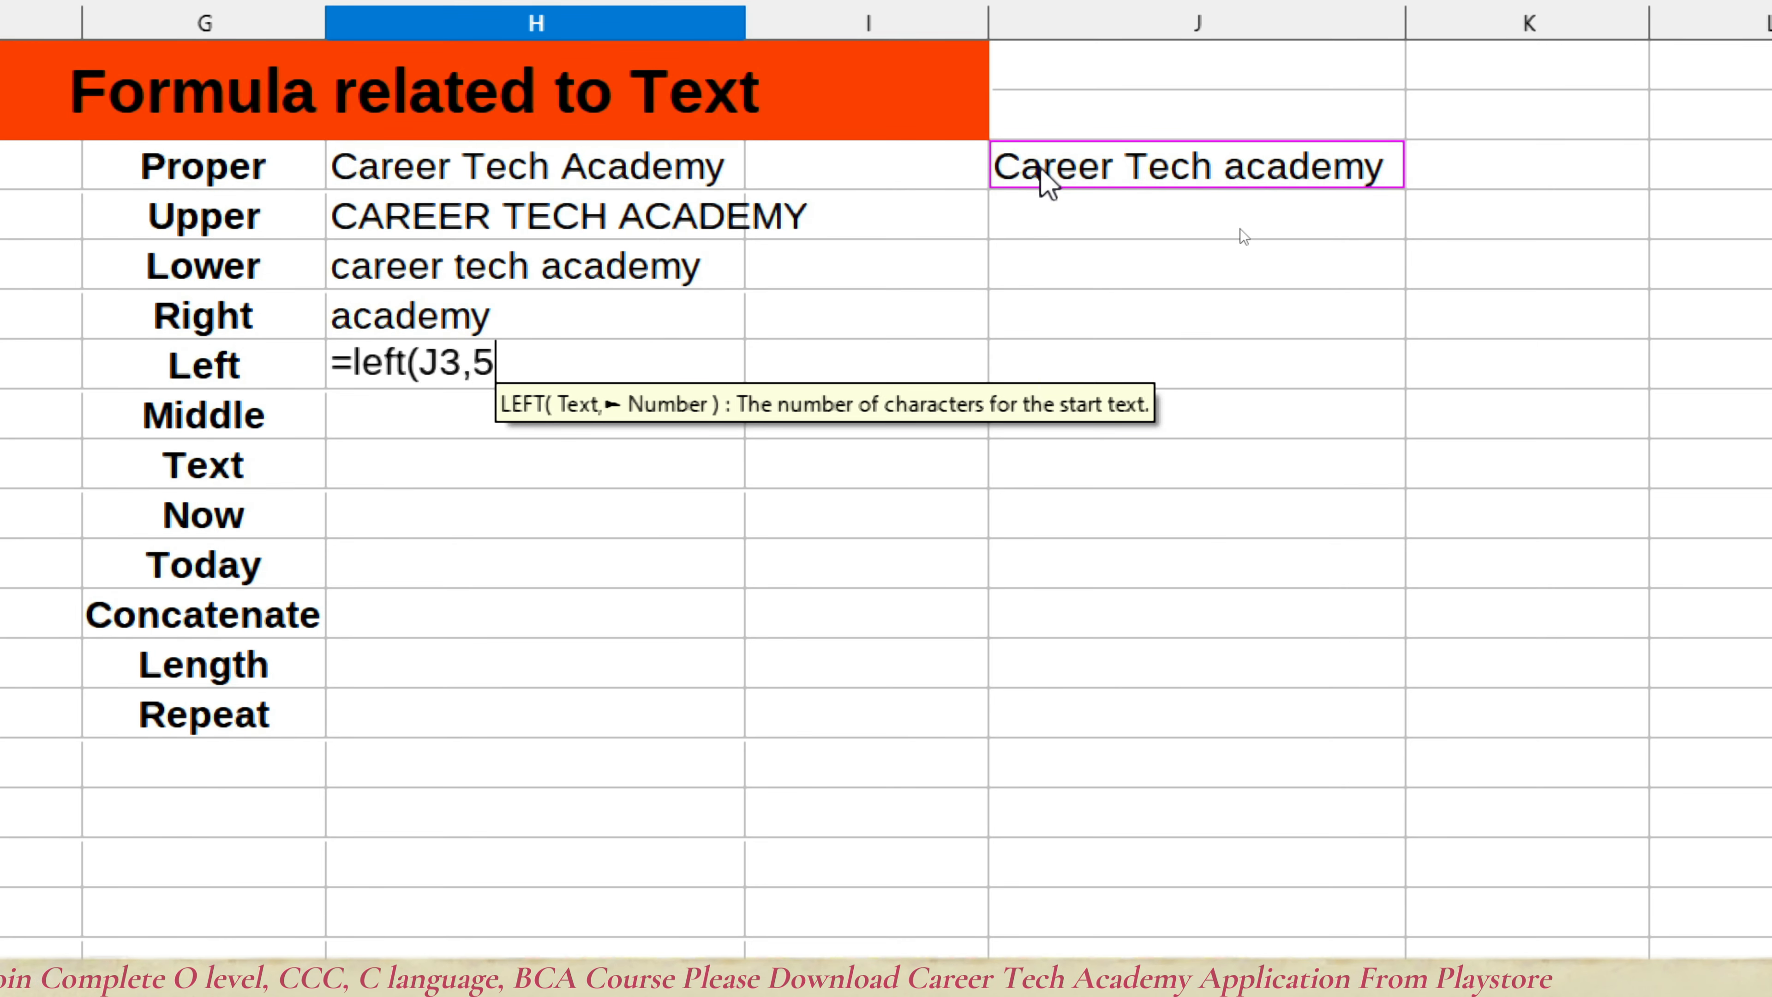
key("Return")
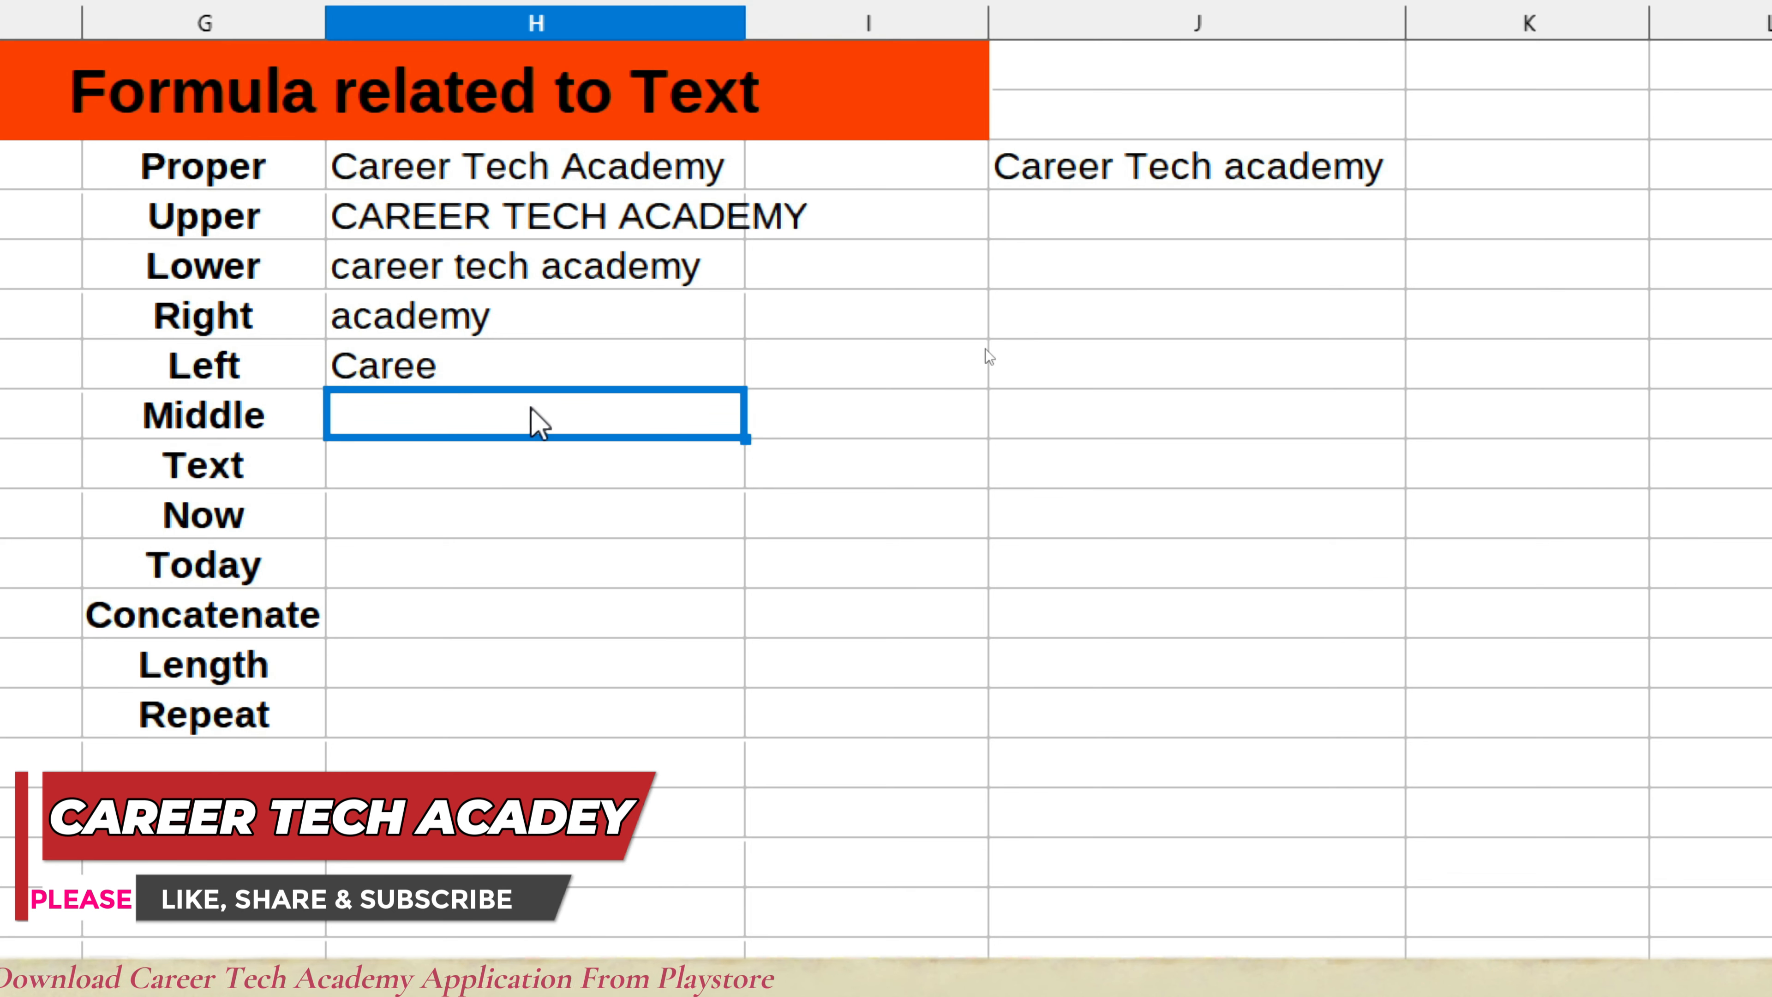
Step: Enter =MID(J3,3,6) in cell H8 to extract six characters of the sample text starting at the third
type("=")
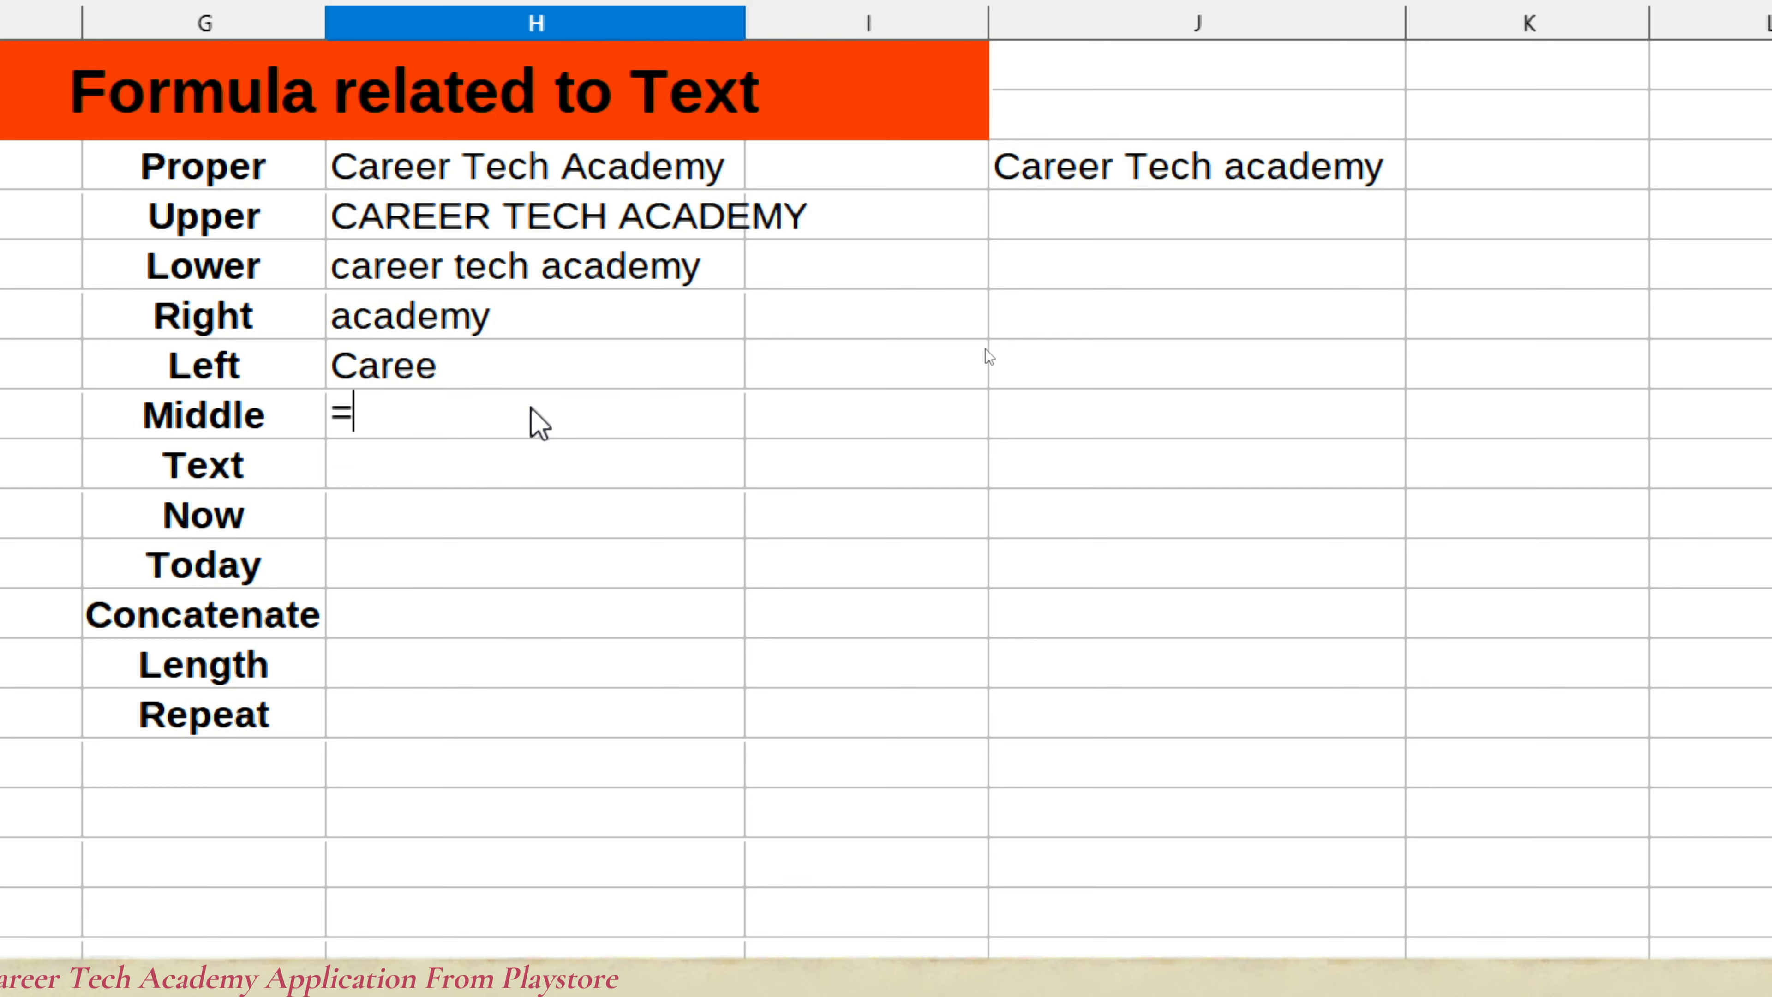
type("mid")
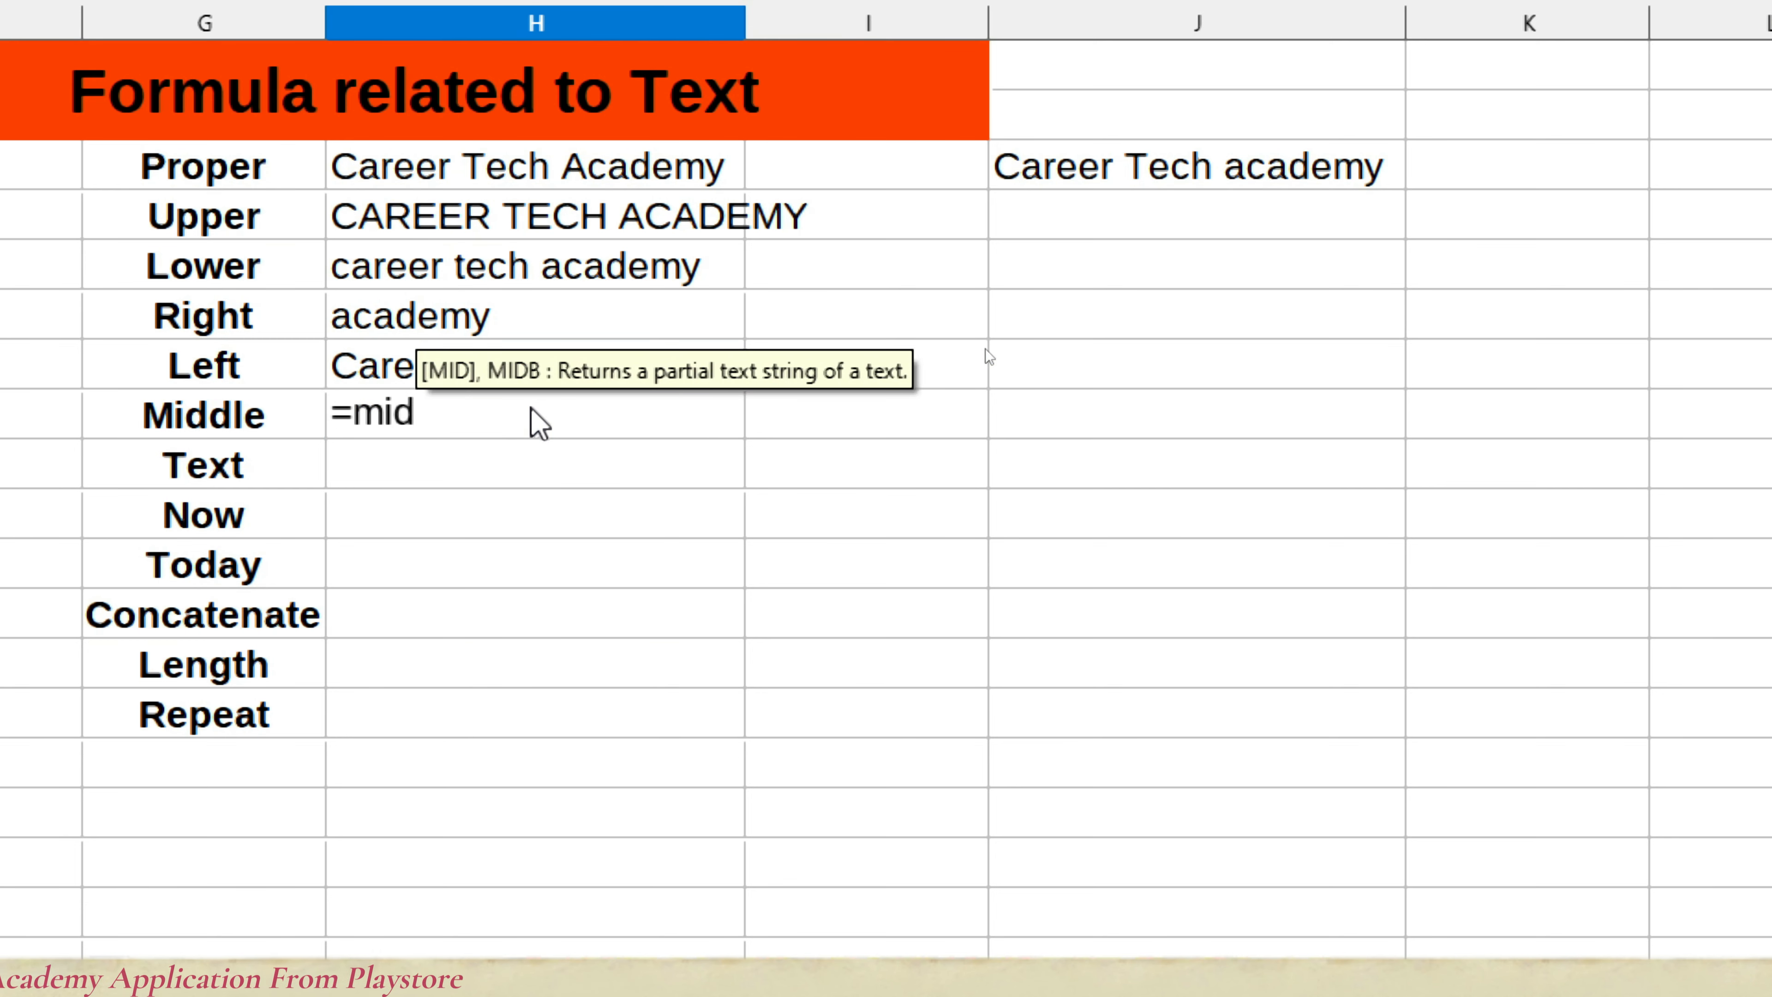
type("(")
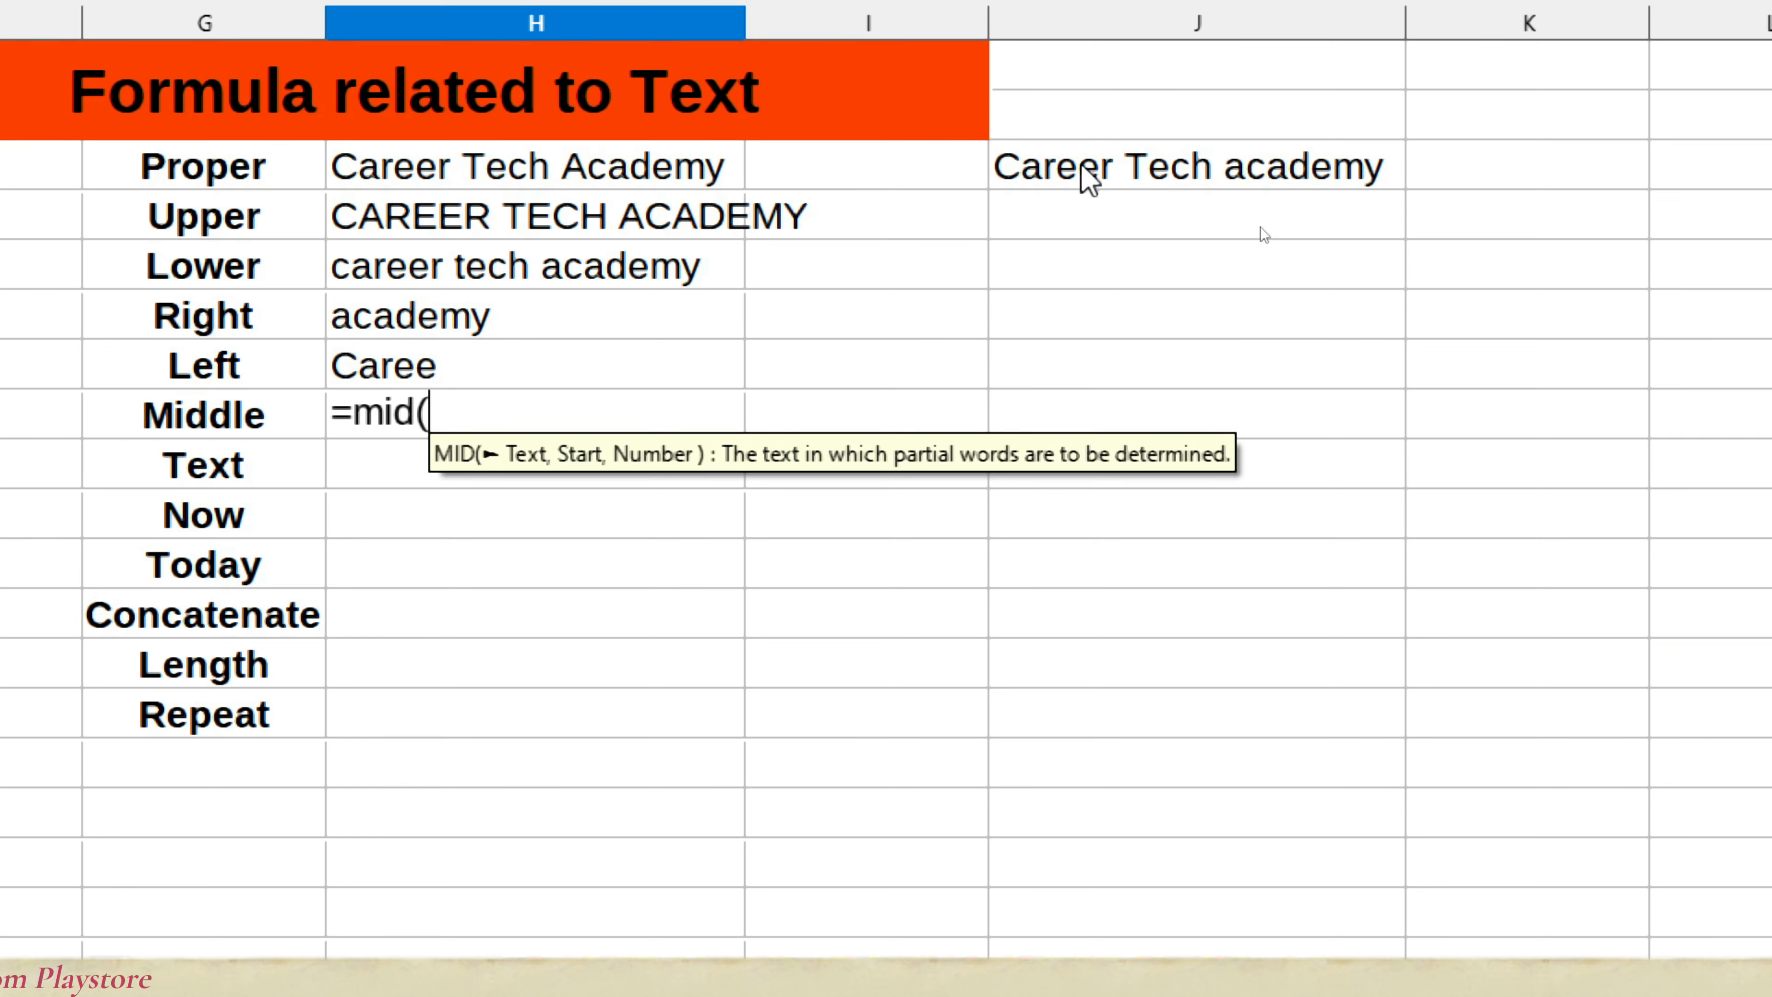
left_click(1089, 180)
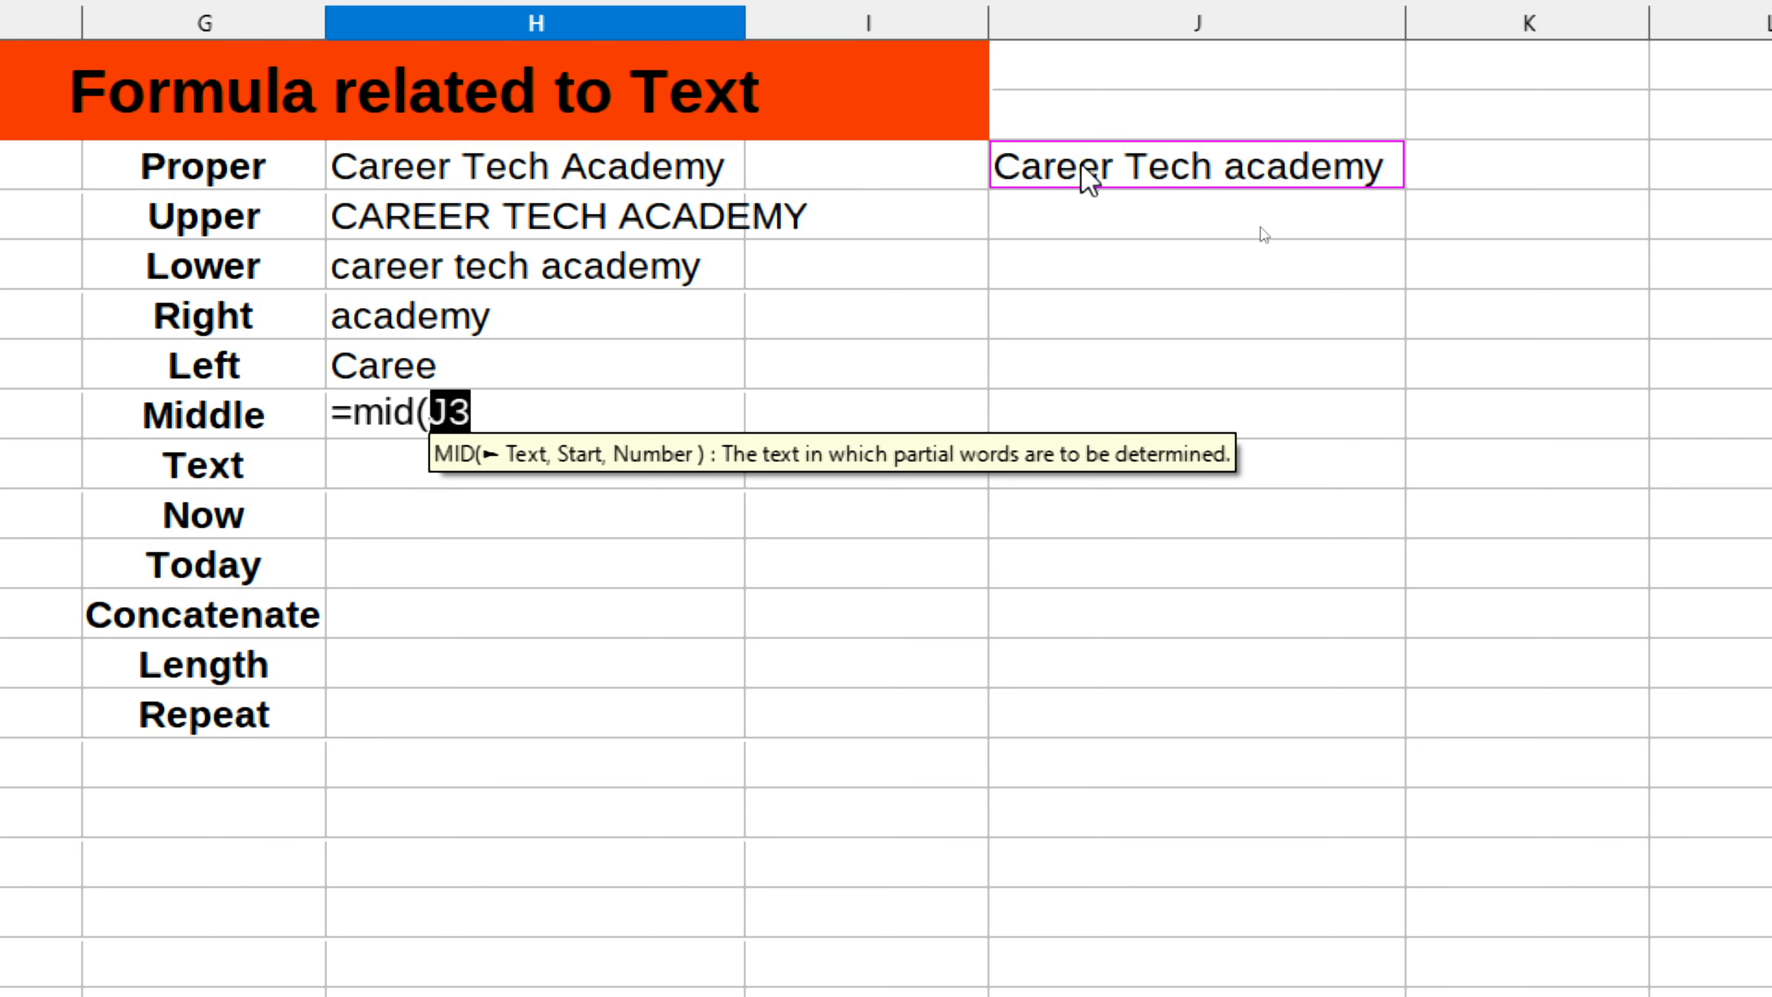
type(",")
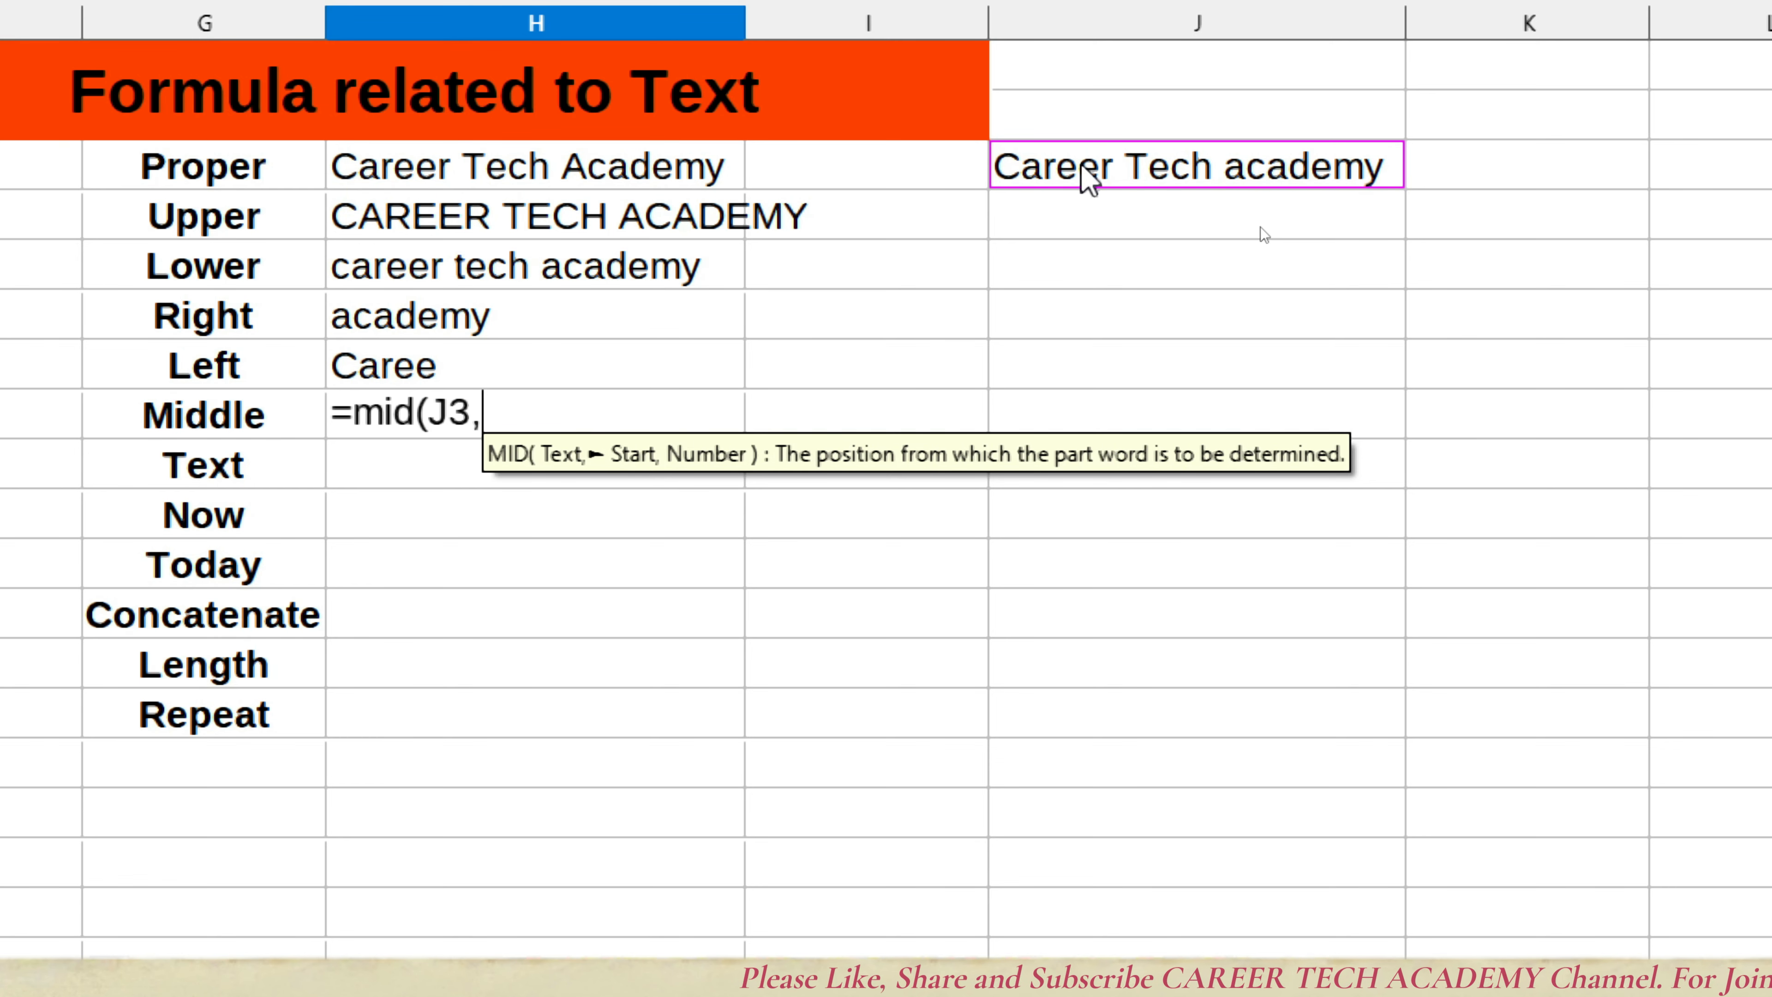
type("3,")
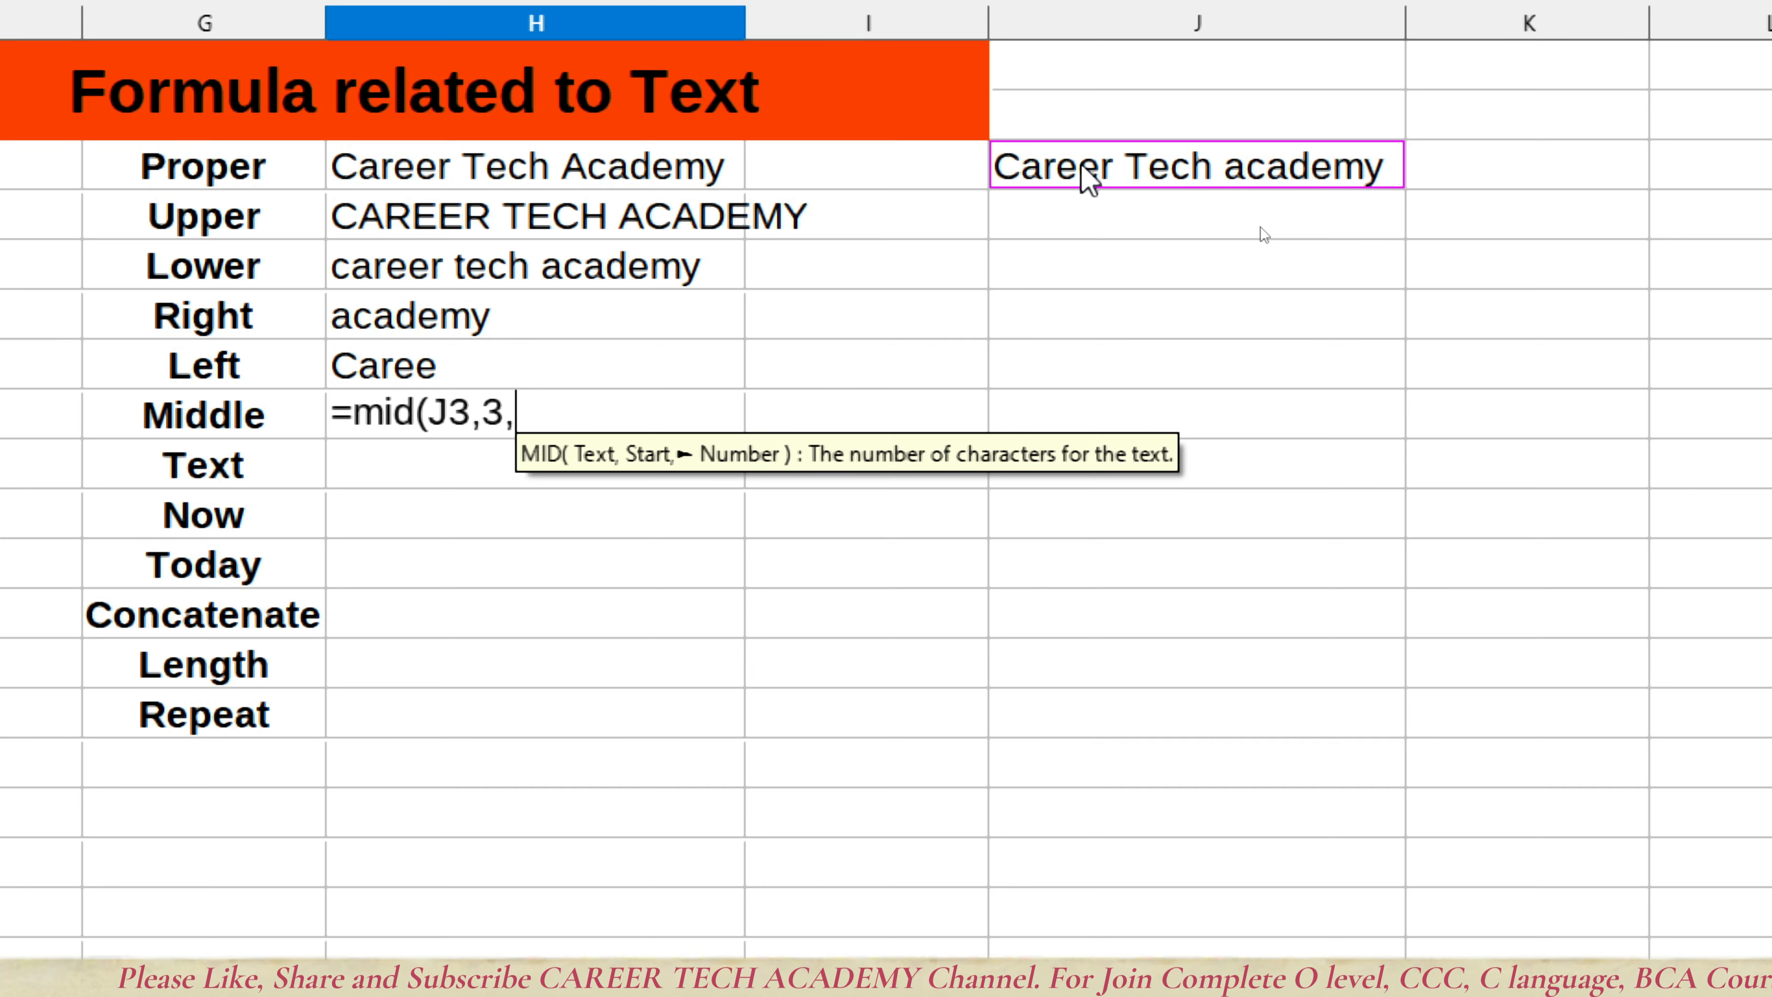
type("6")
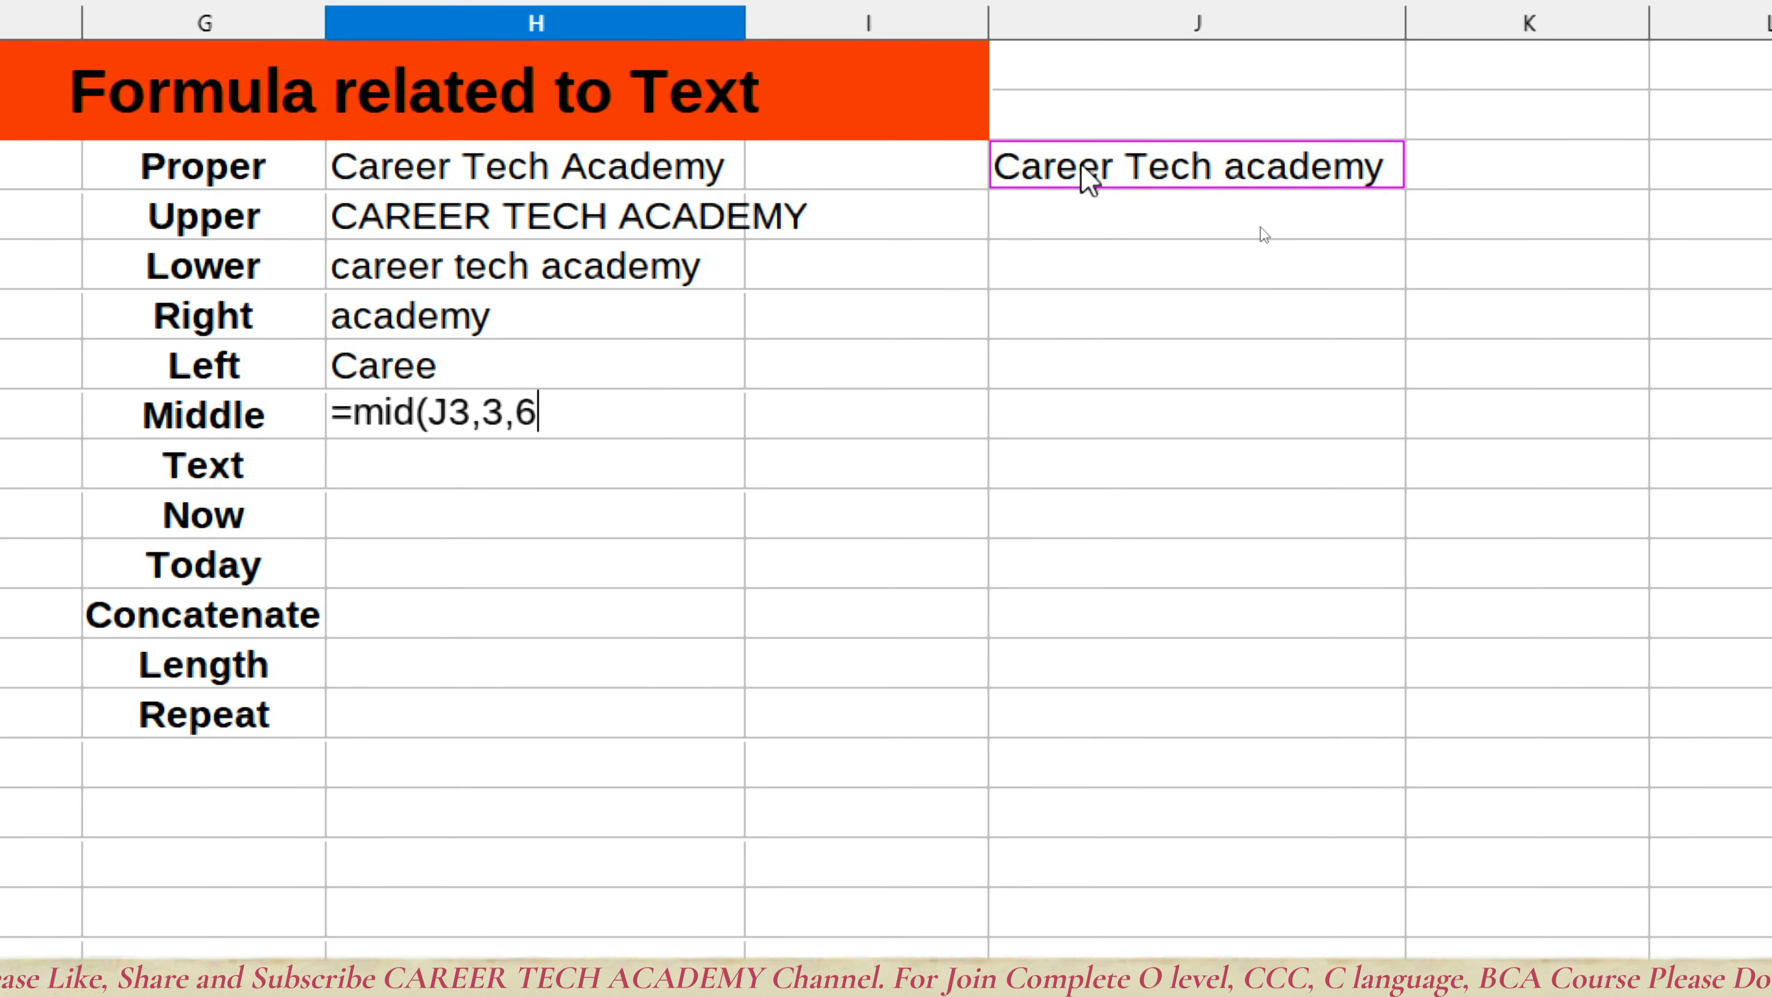
key("Return")
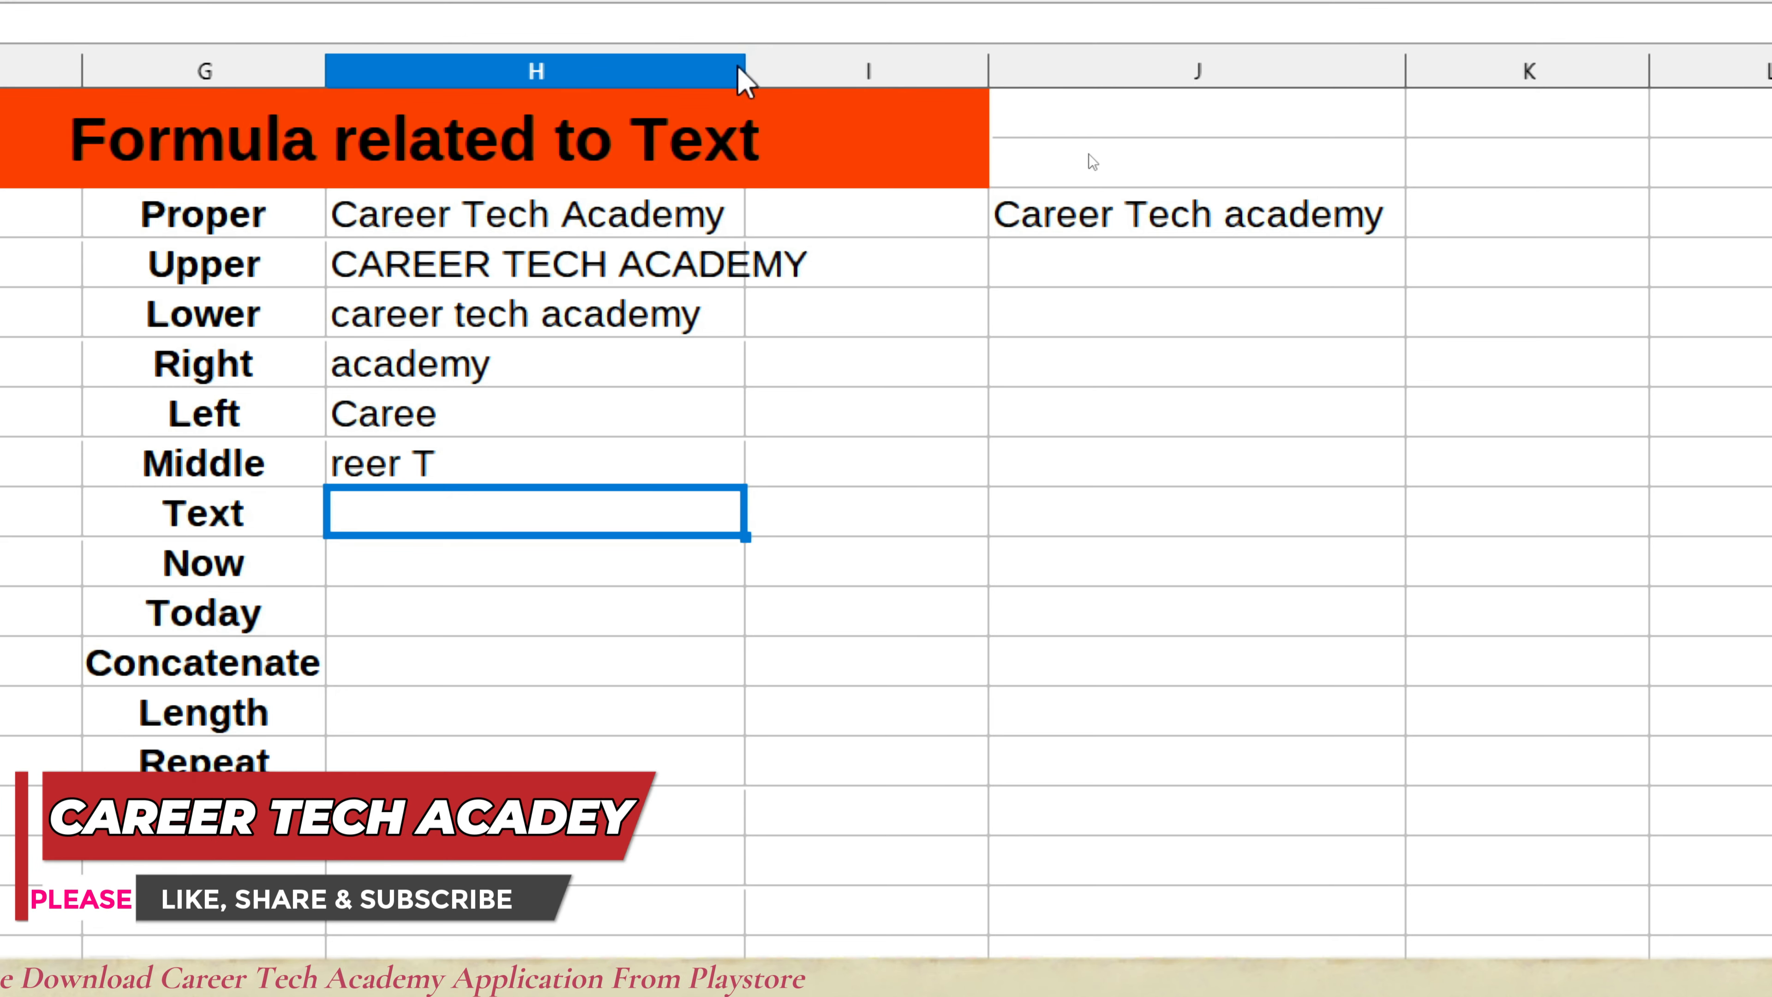
Step: Fit column H's width to its text and enter =NOW() in cell H10 beside Now
double_click(743, 65)
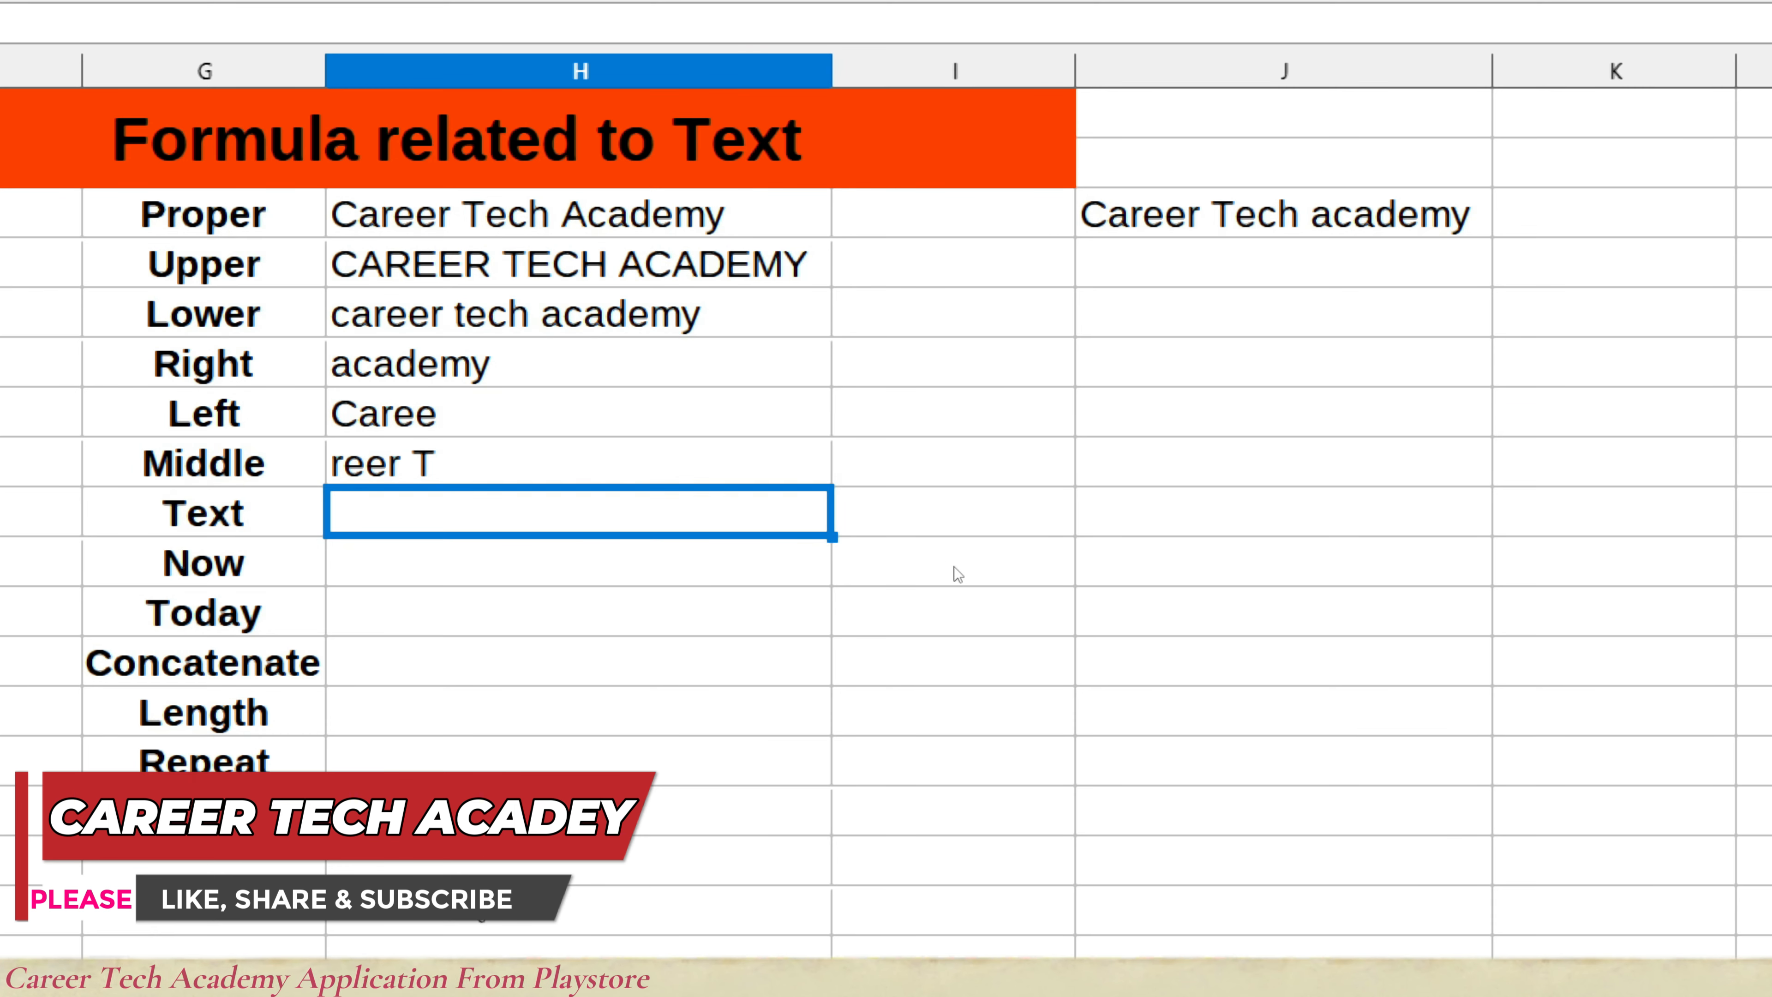
left_click(367, 514)
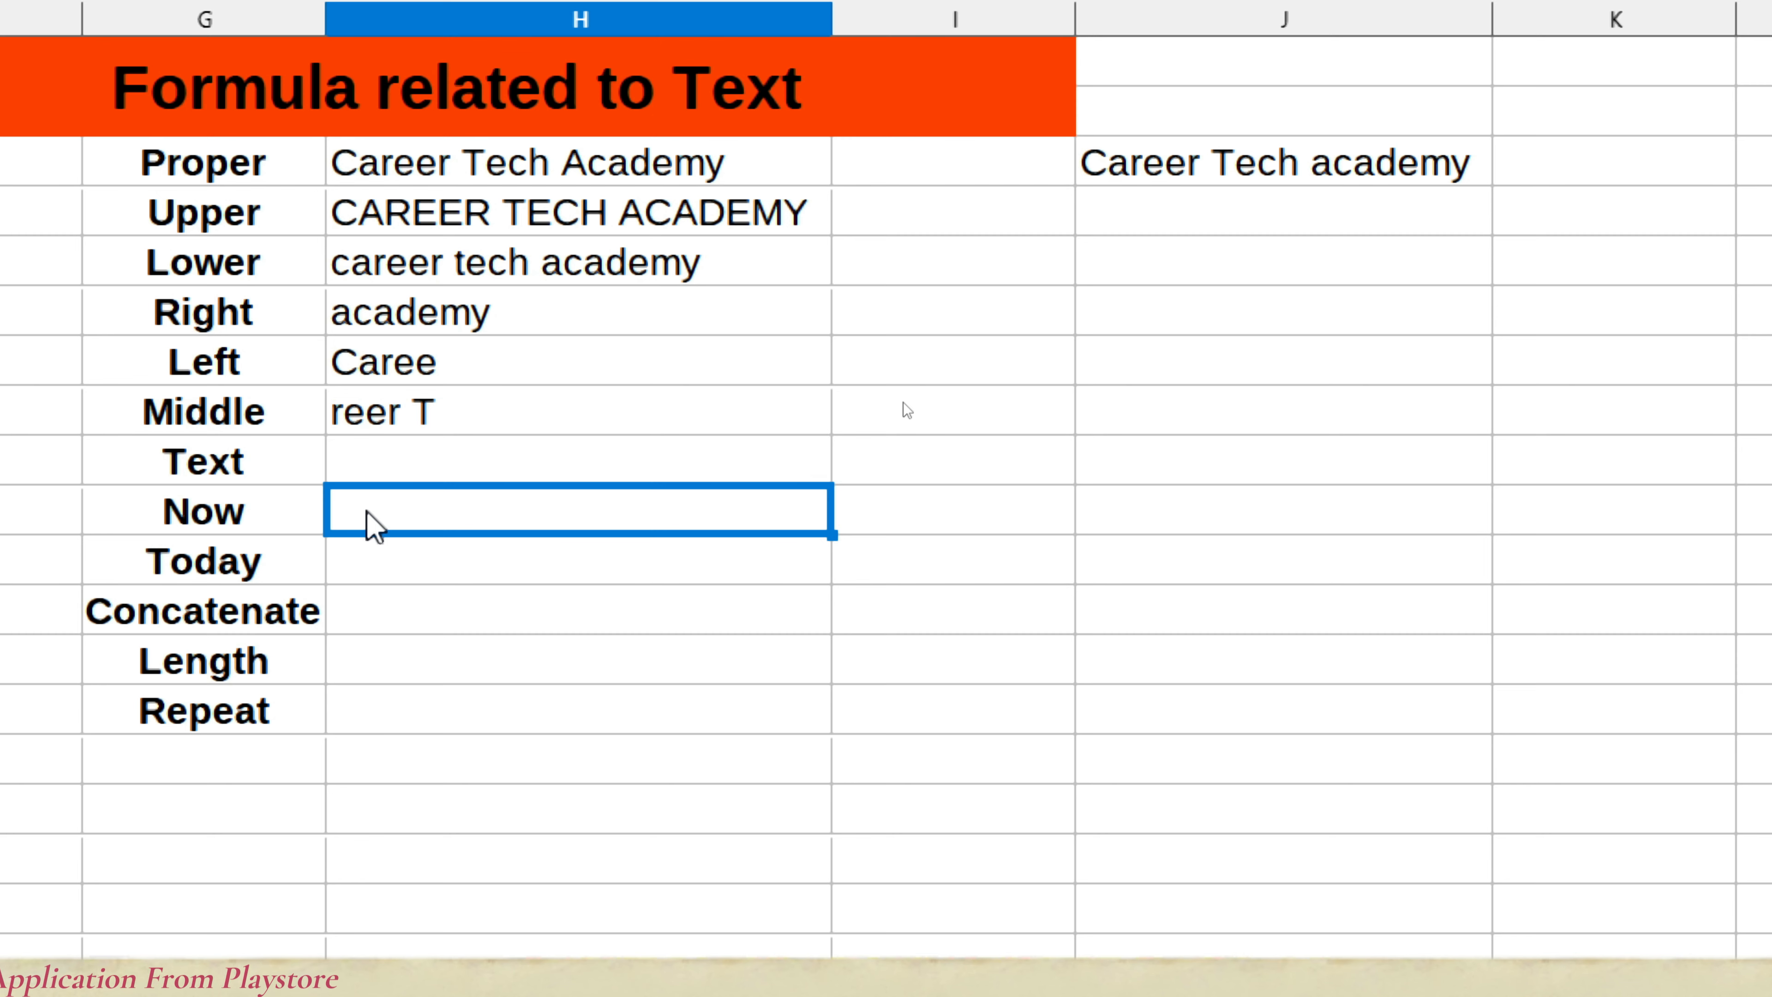
type("=now")
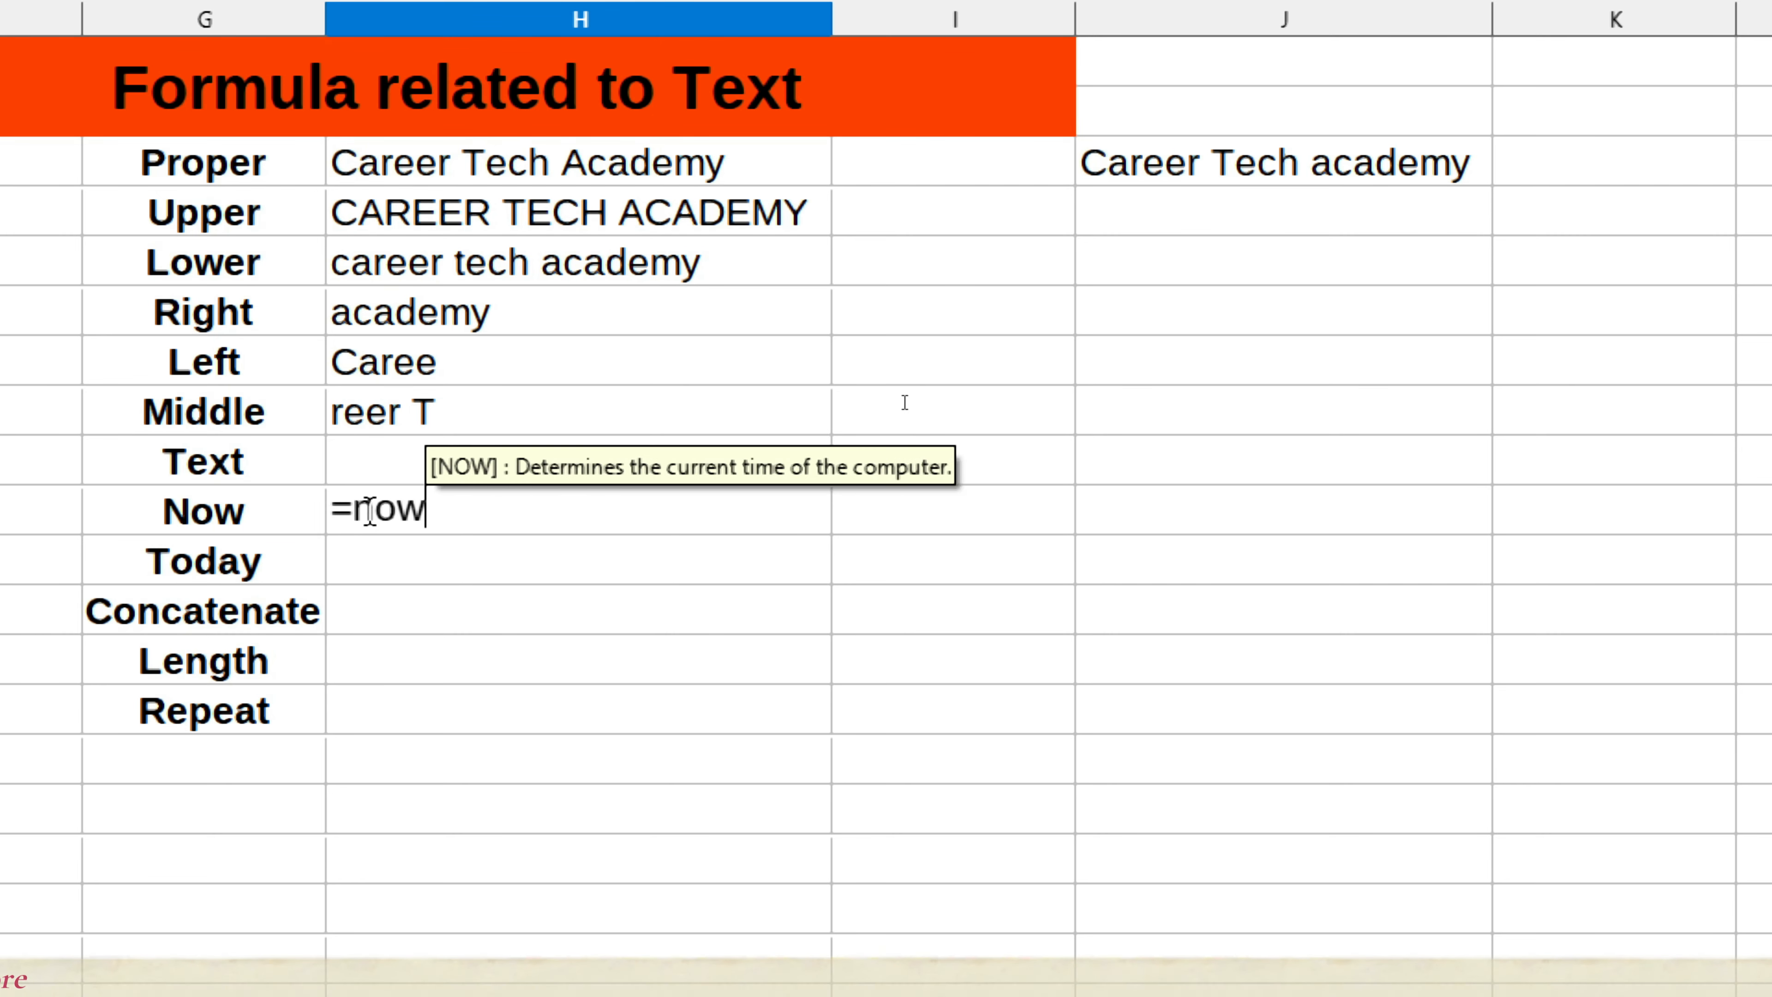
type("()")
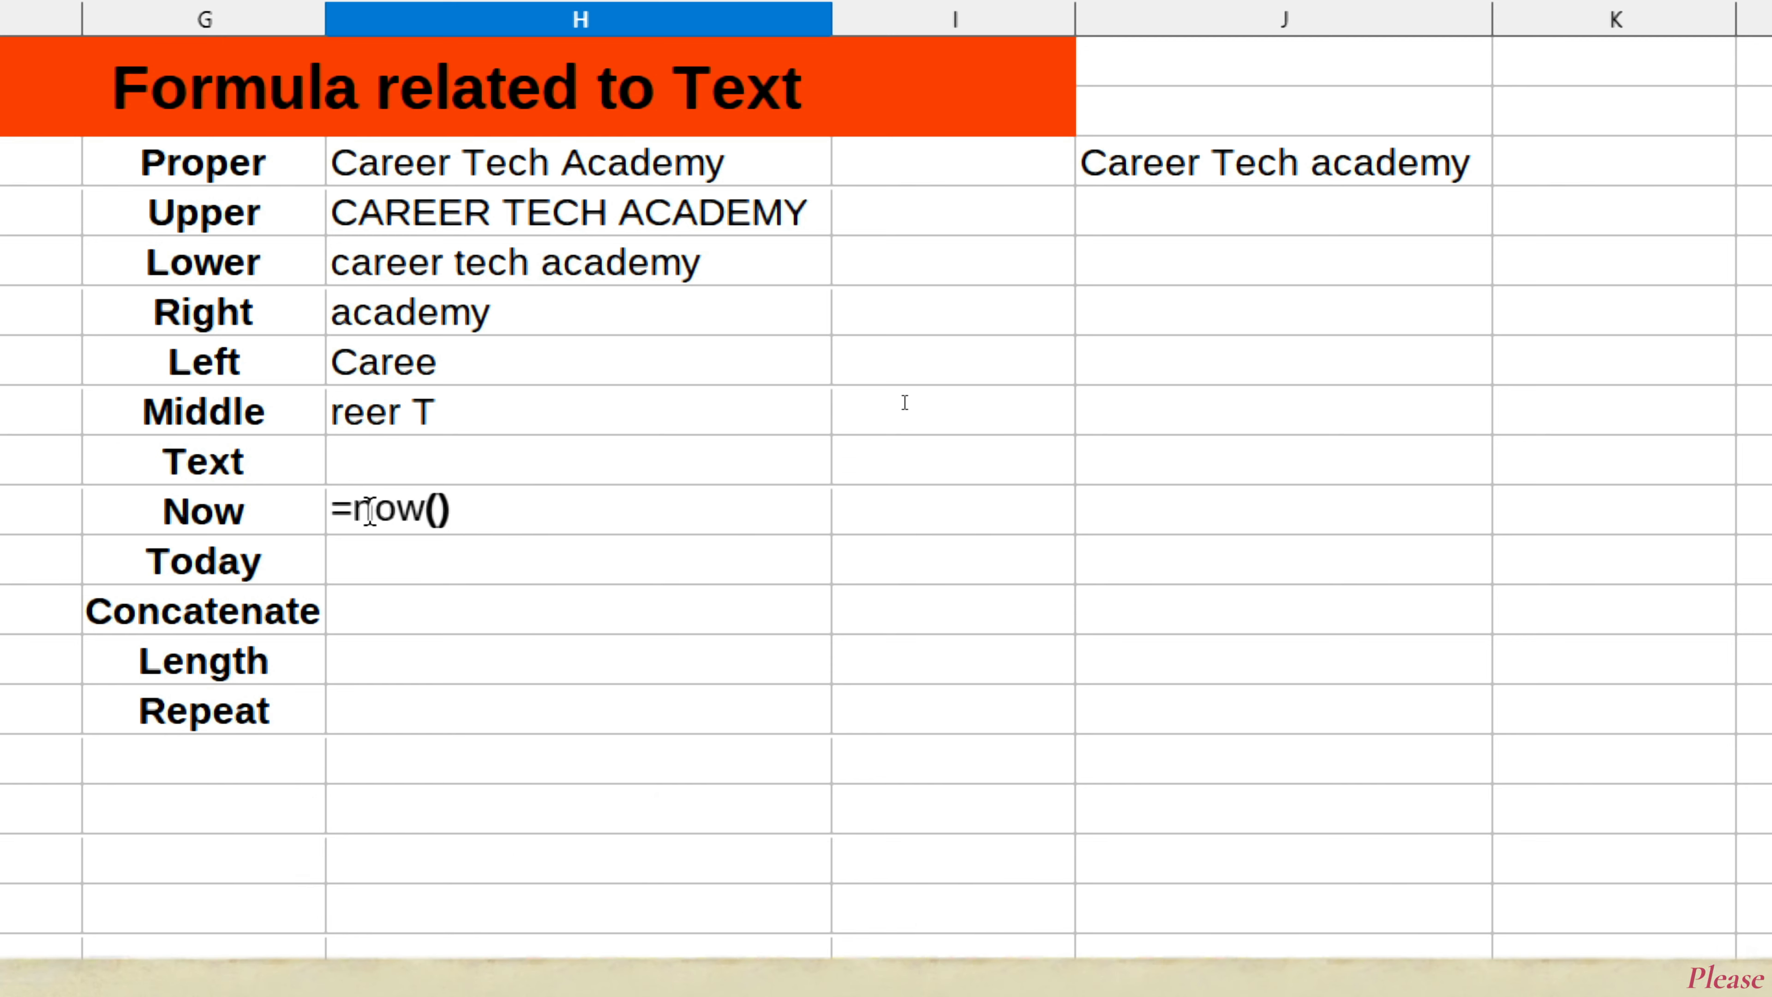
key("Return")
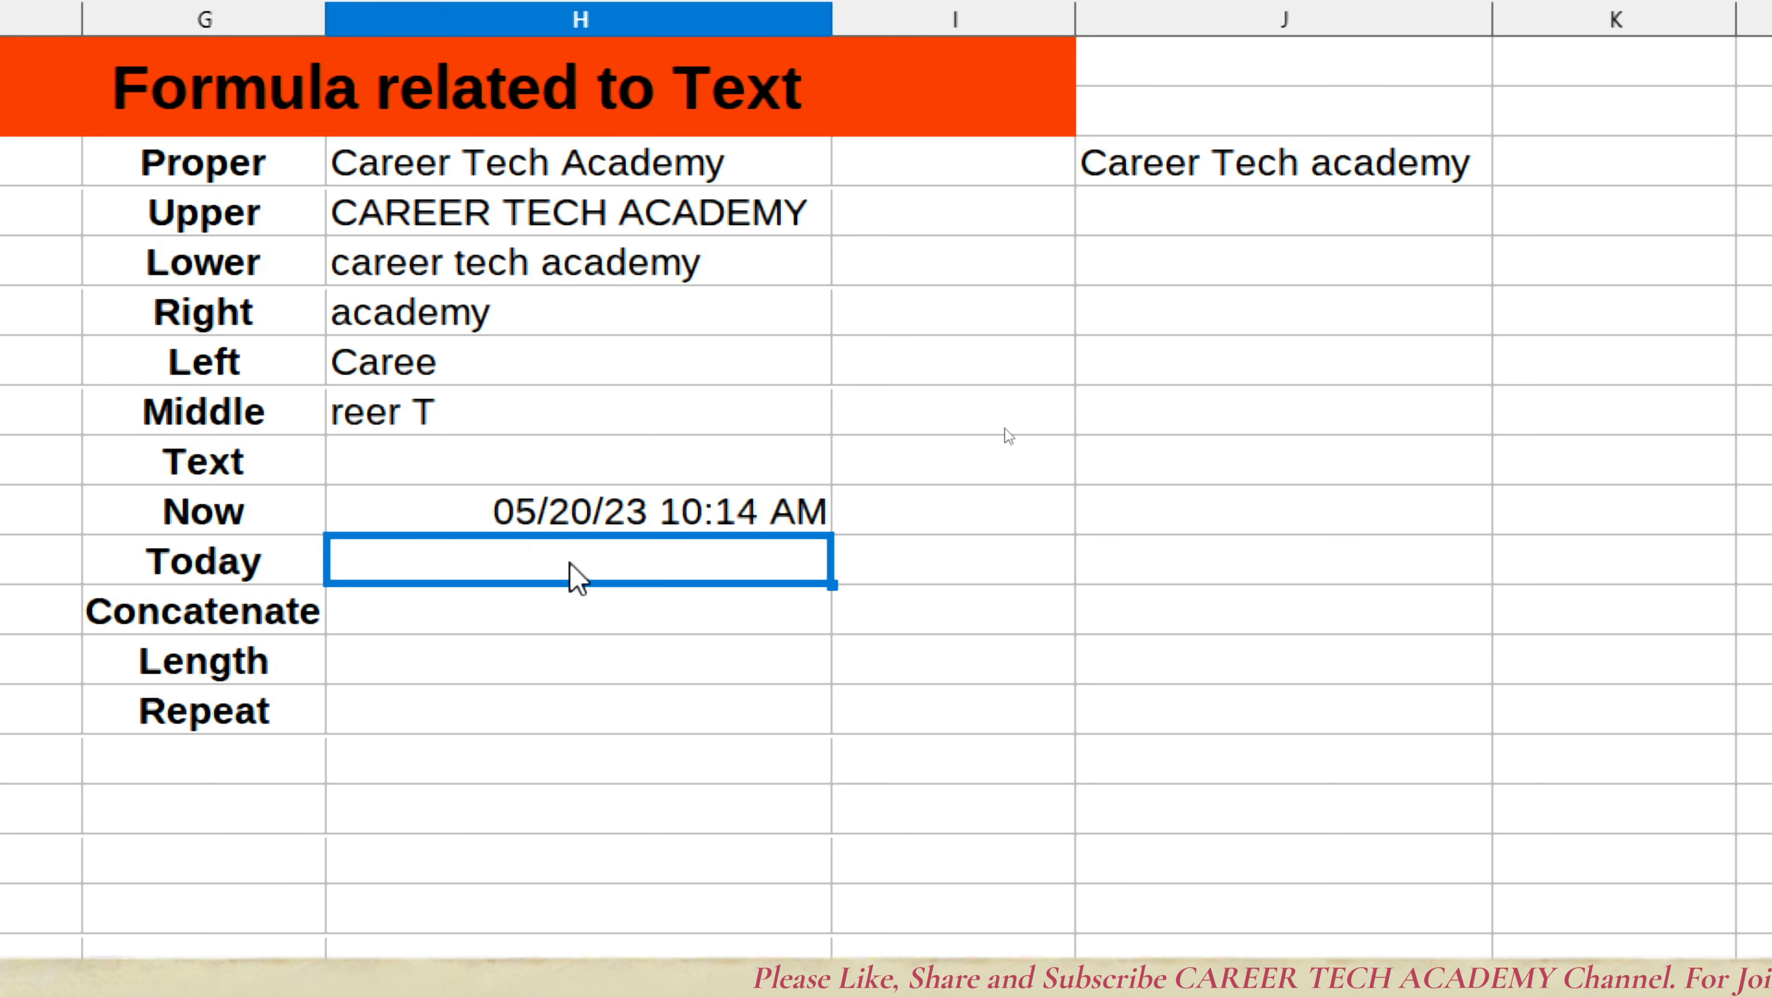
Step: Enter =TODAY() in cell H11 to return the current date
type("=toda")
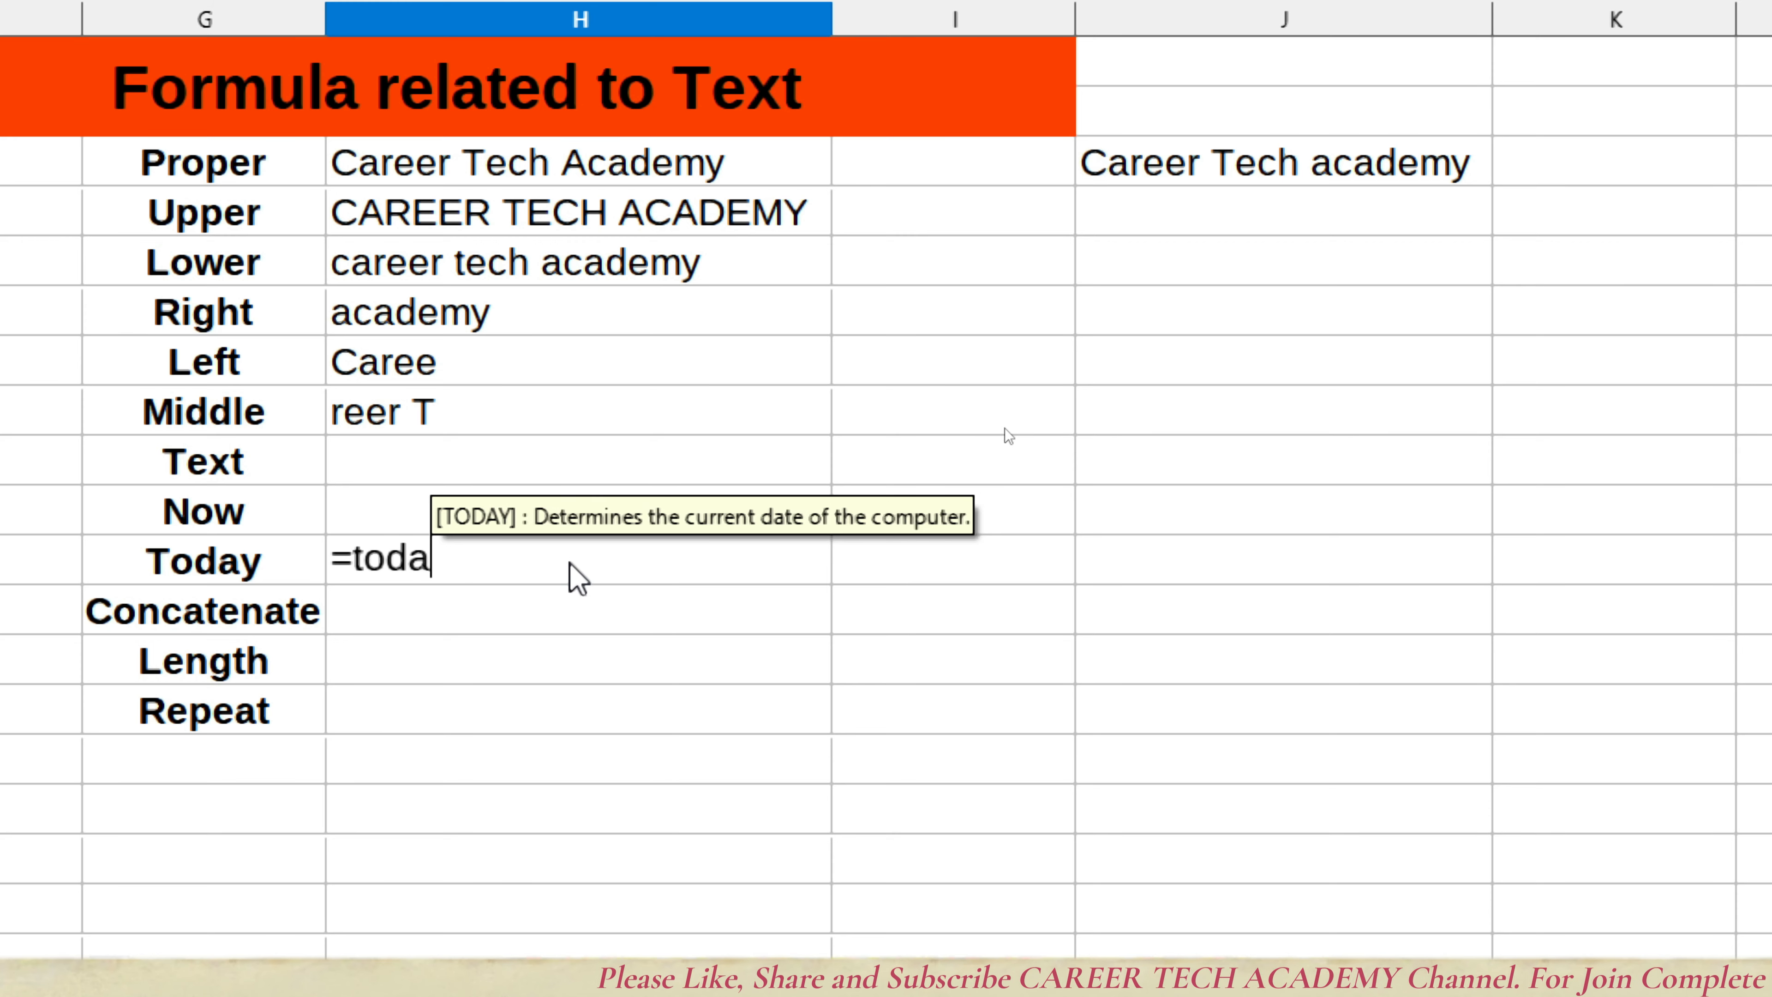
type("y()")
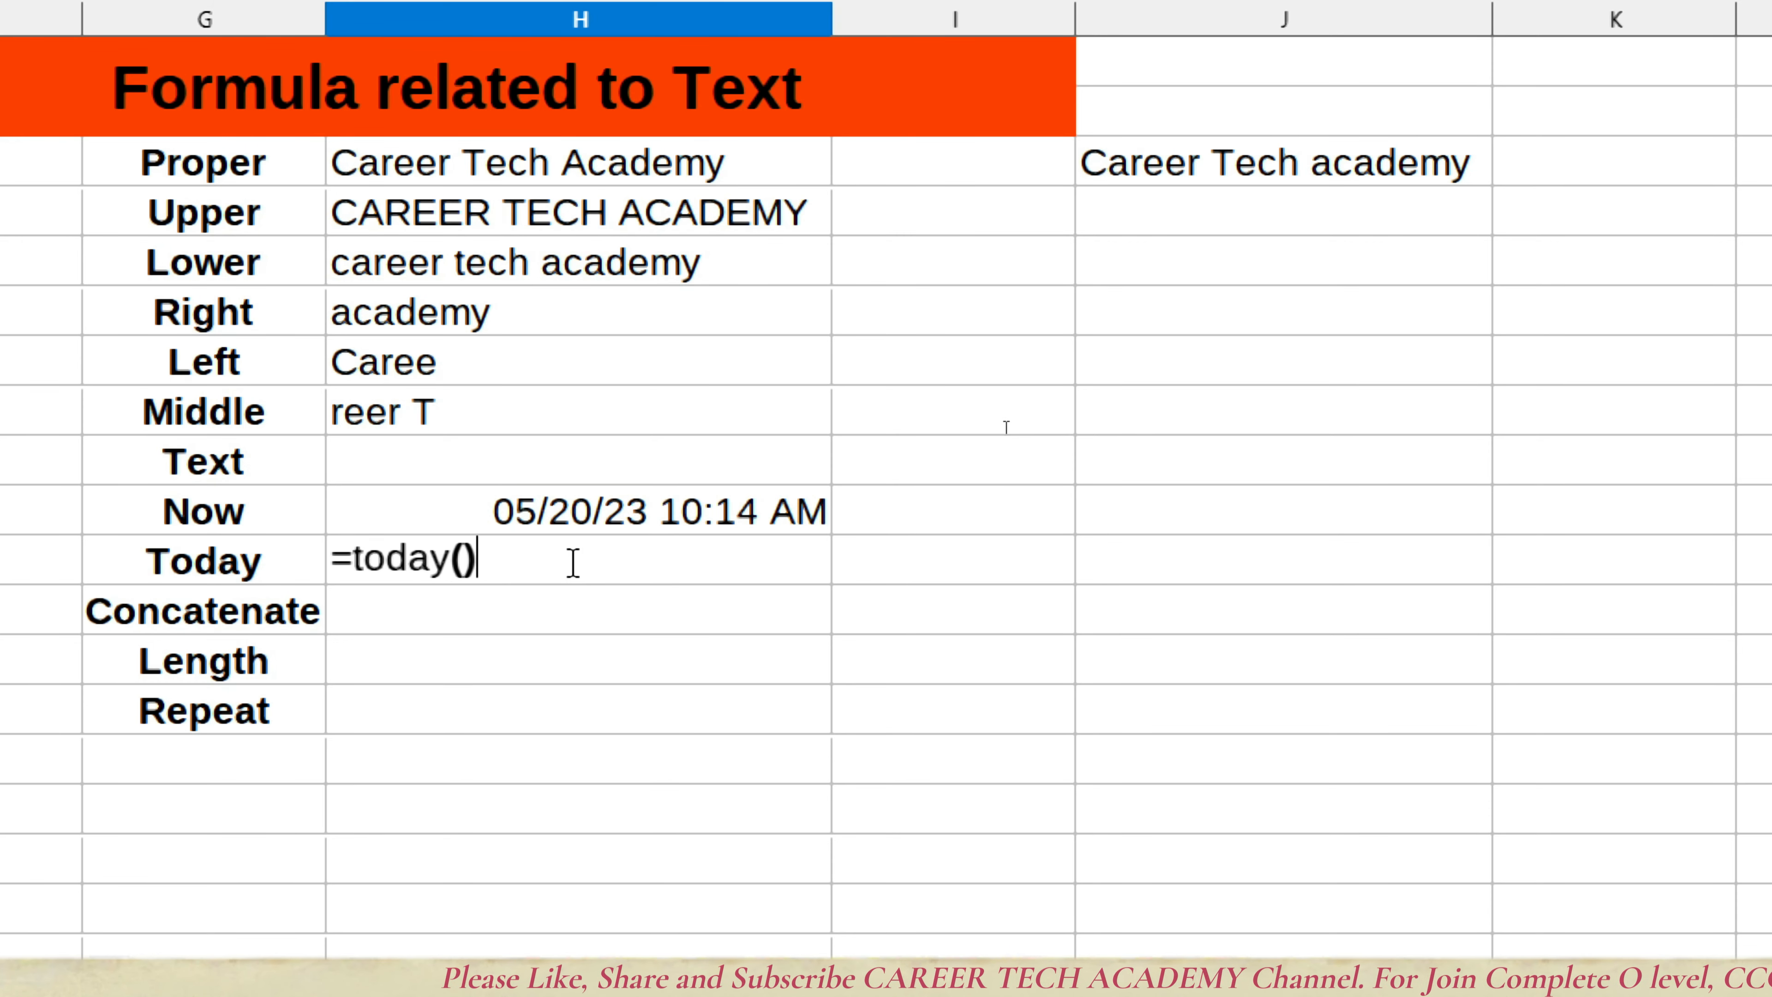
key("Return")
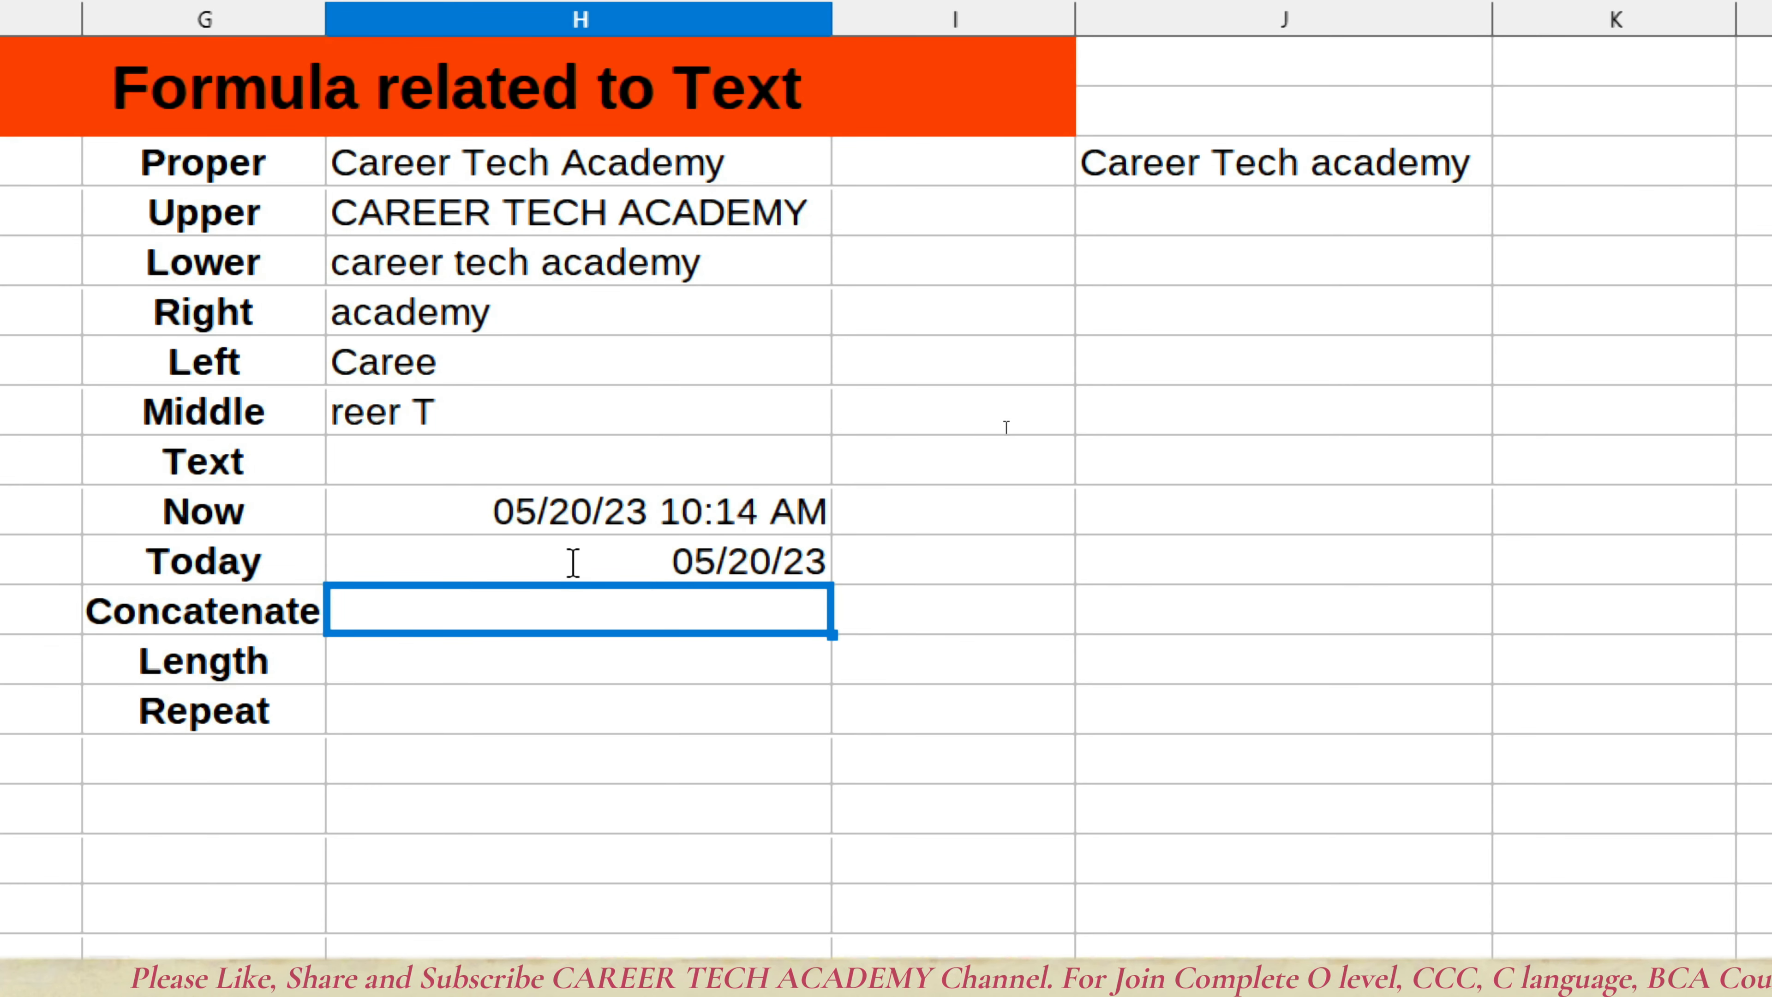
Step: Enter =LEN(J3) in cell H13 beside Length to count the characters of the sample text
left_click(578, 672)
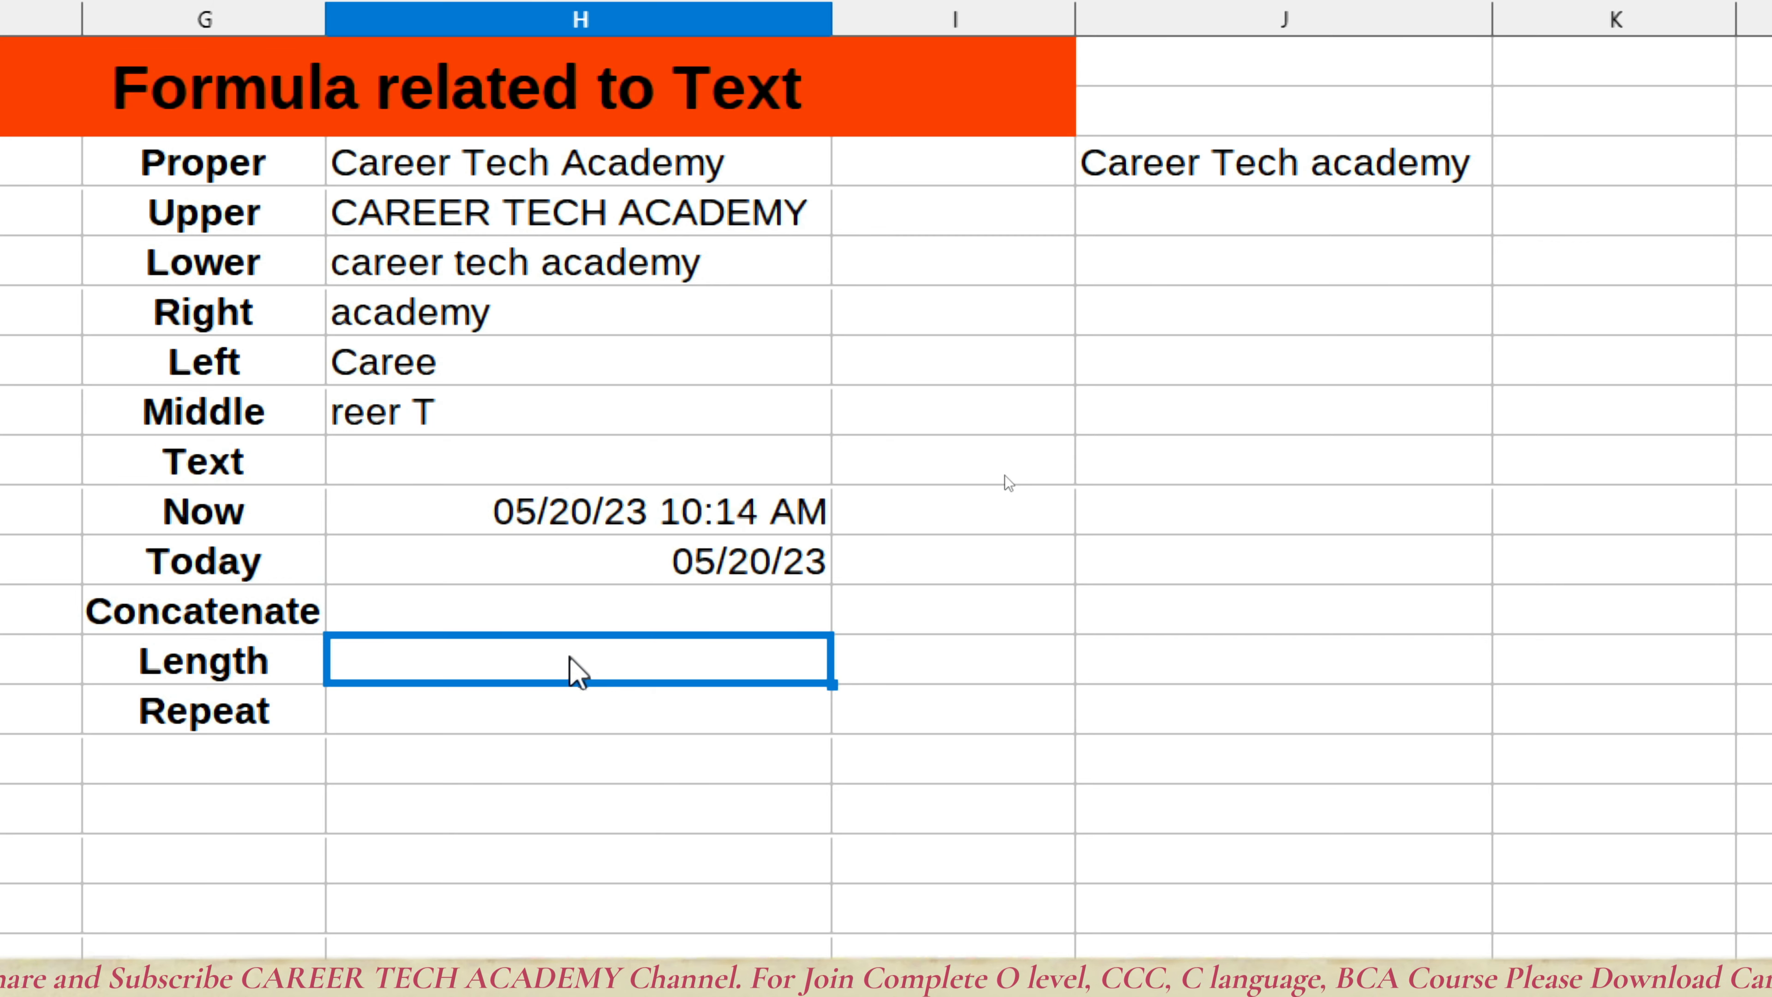
type("=len")
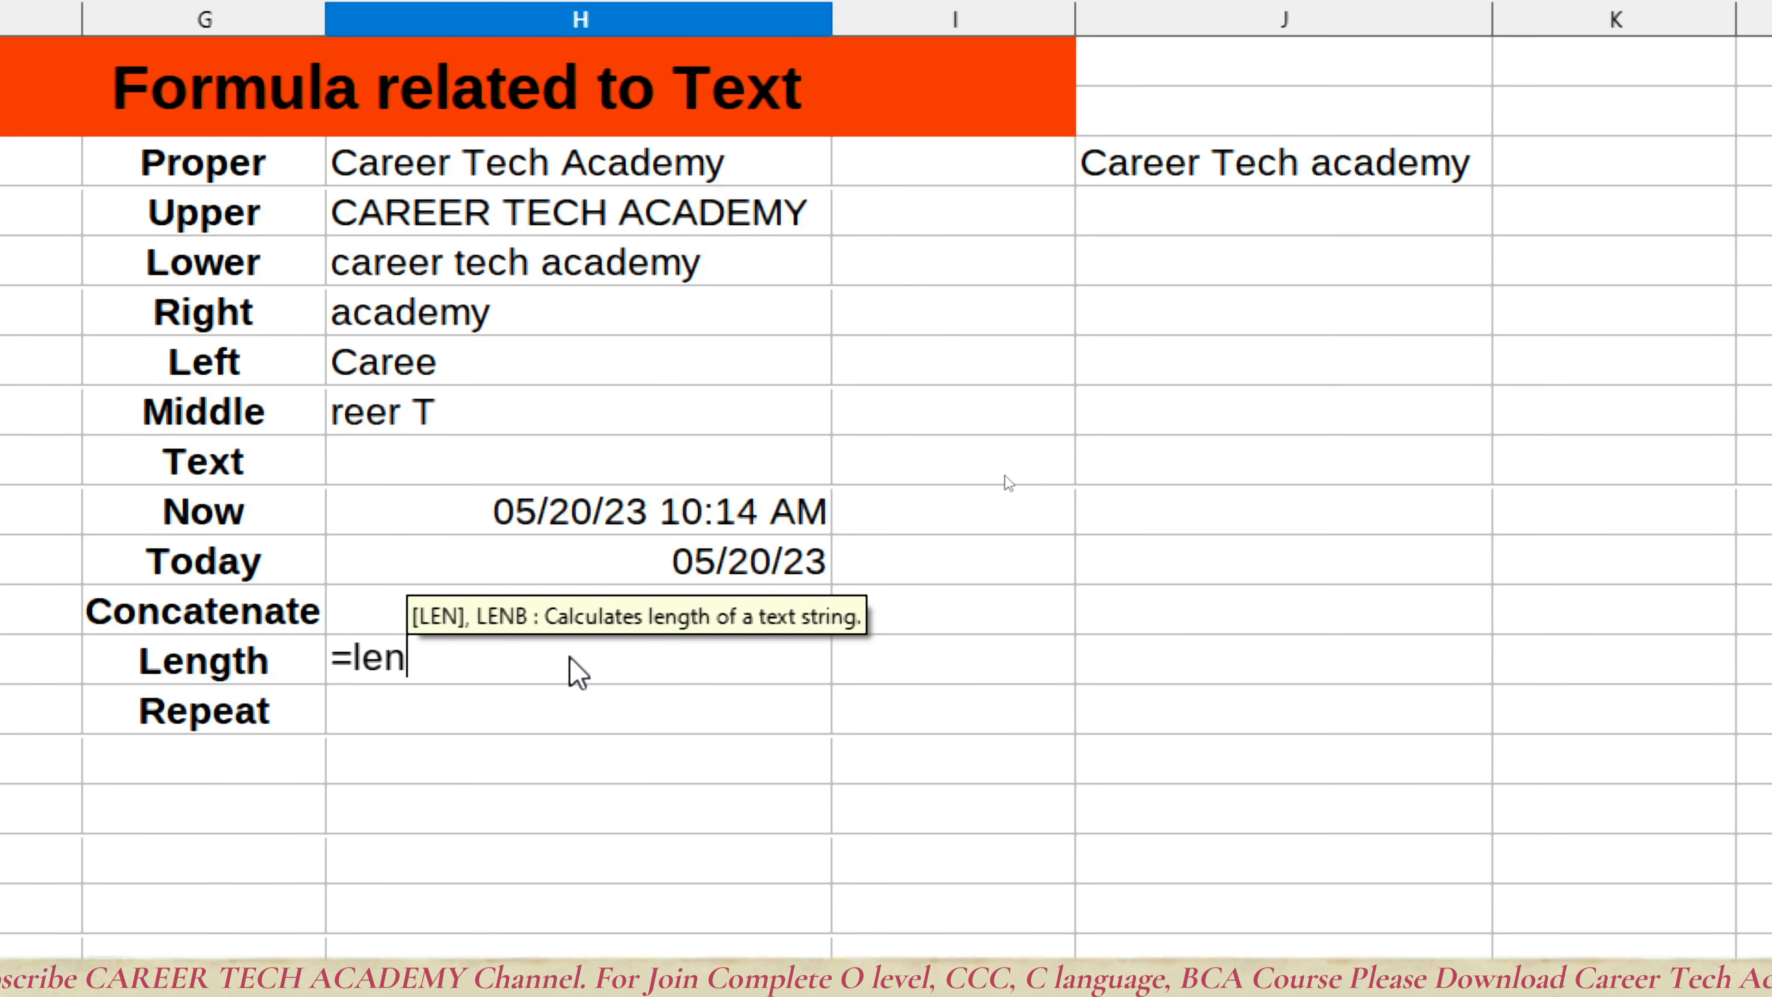
type("(")
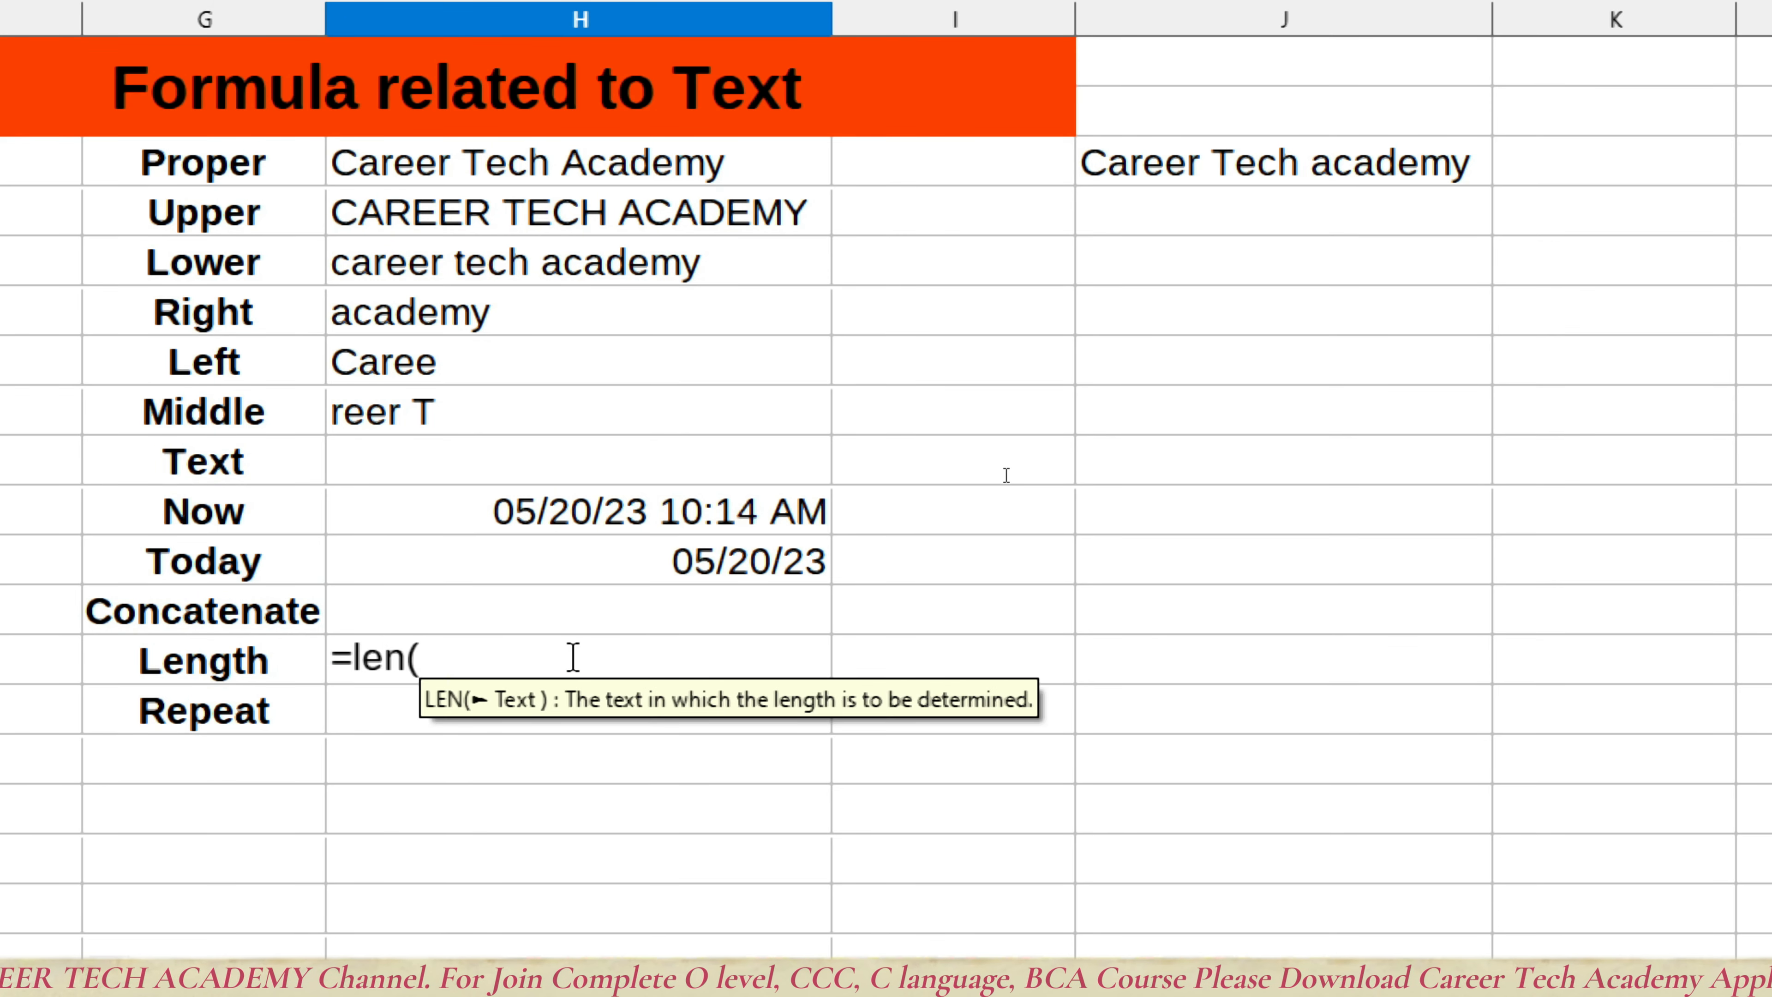
left_click(1158, 174)
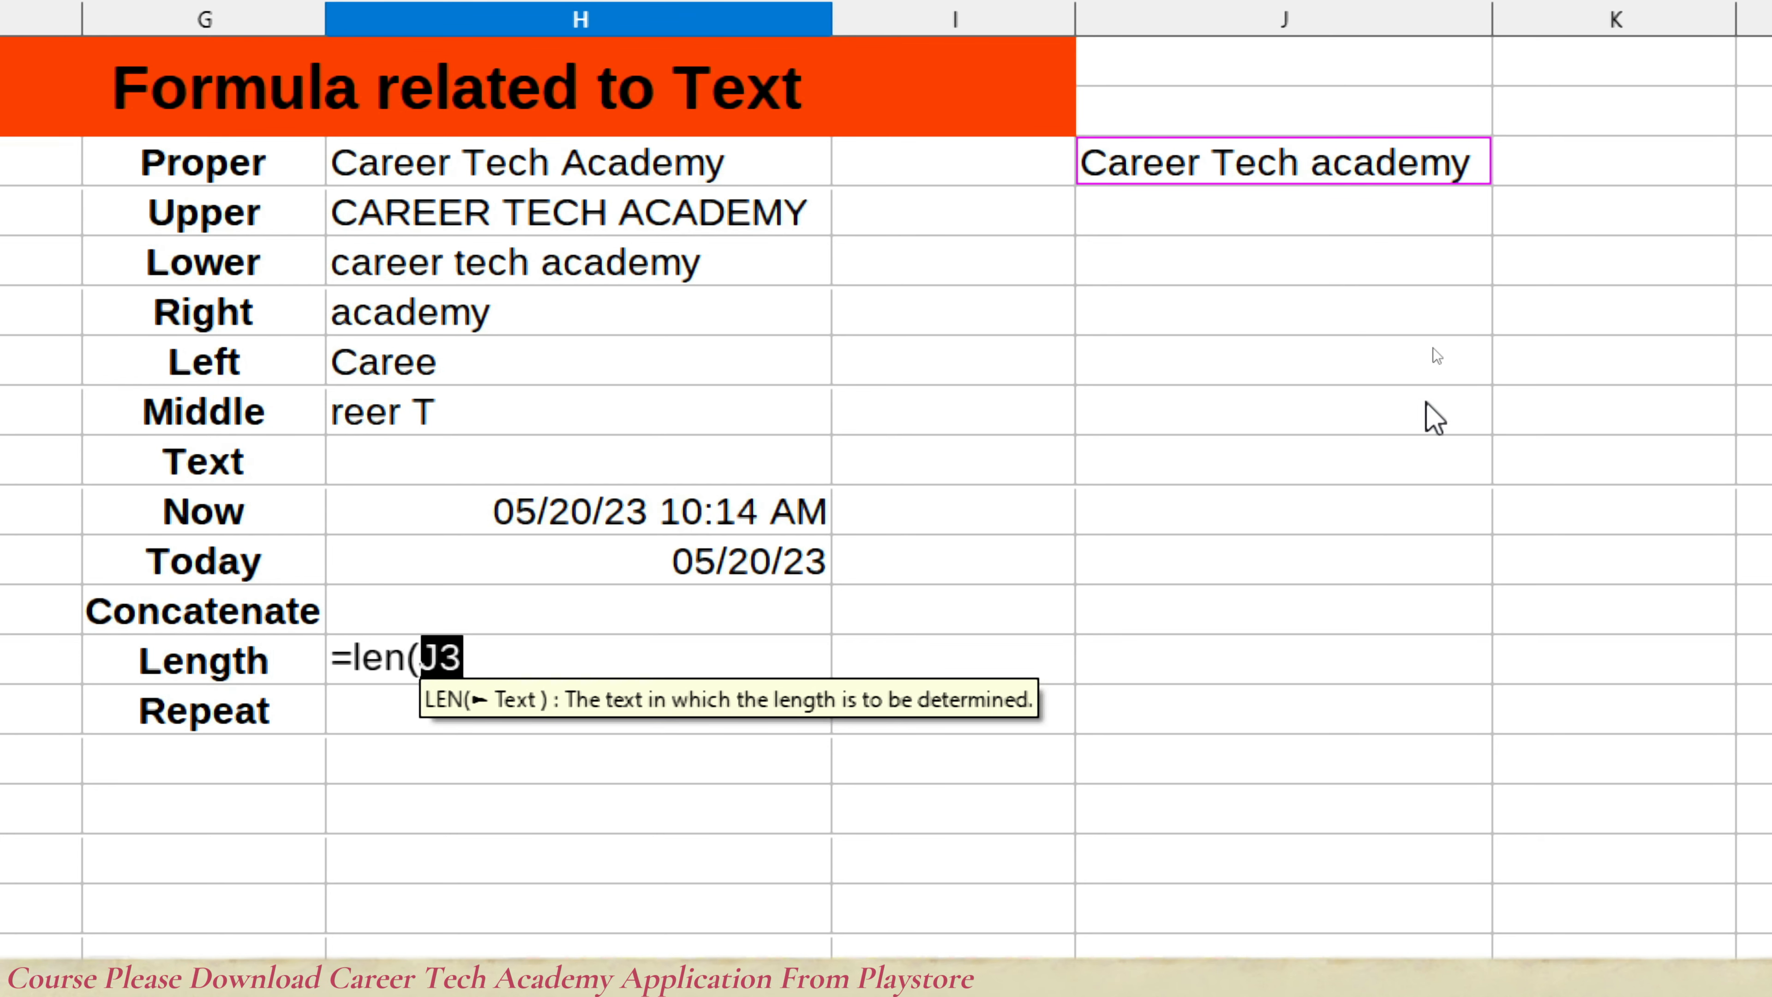
key("Return")
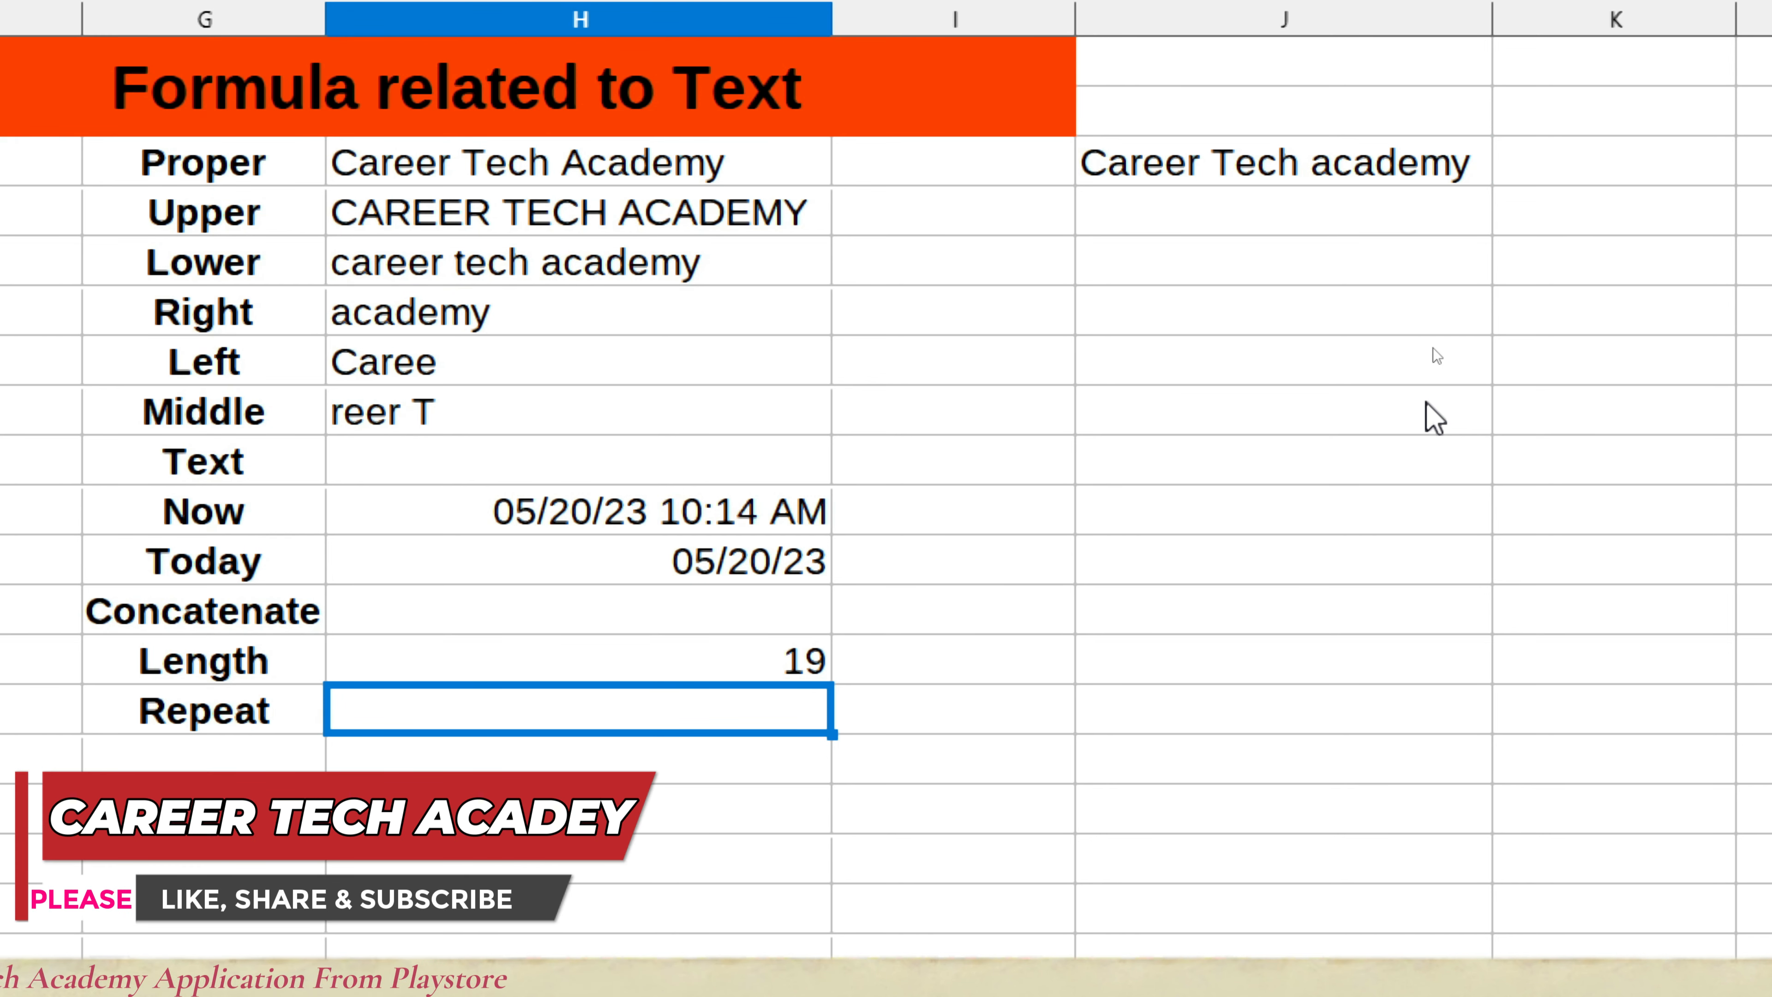
Step: Make the function results in H3:H14 bold
key("Up")
key("Up")
key("Up")
key("Up")
key("Up")
key("Up")
key("Up")
key("Up")
key("Up")
key("Up")
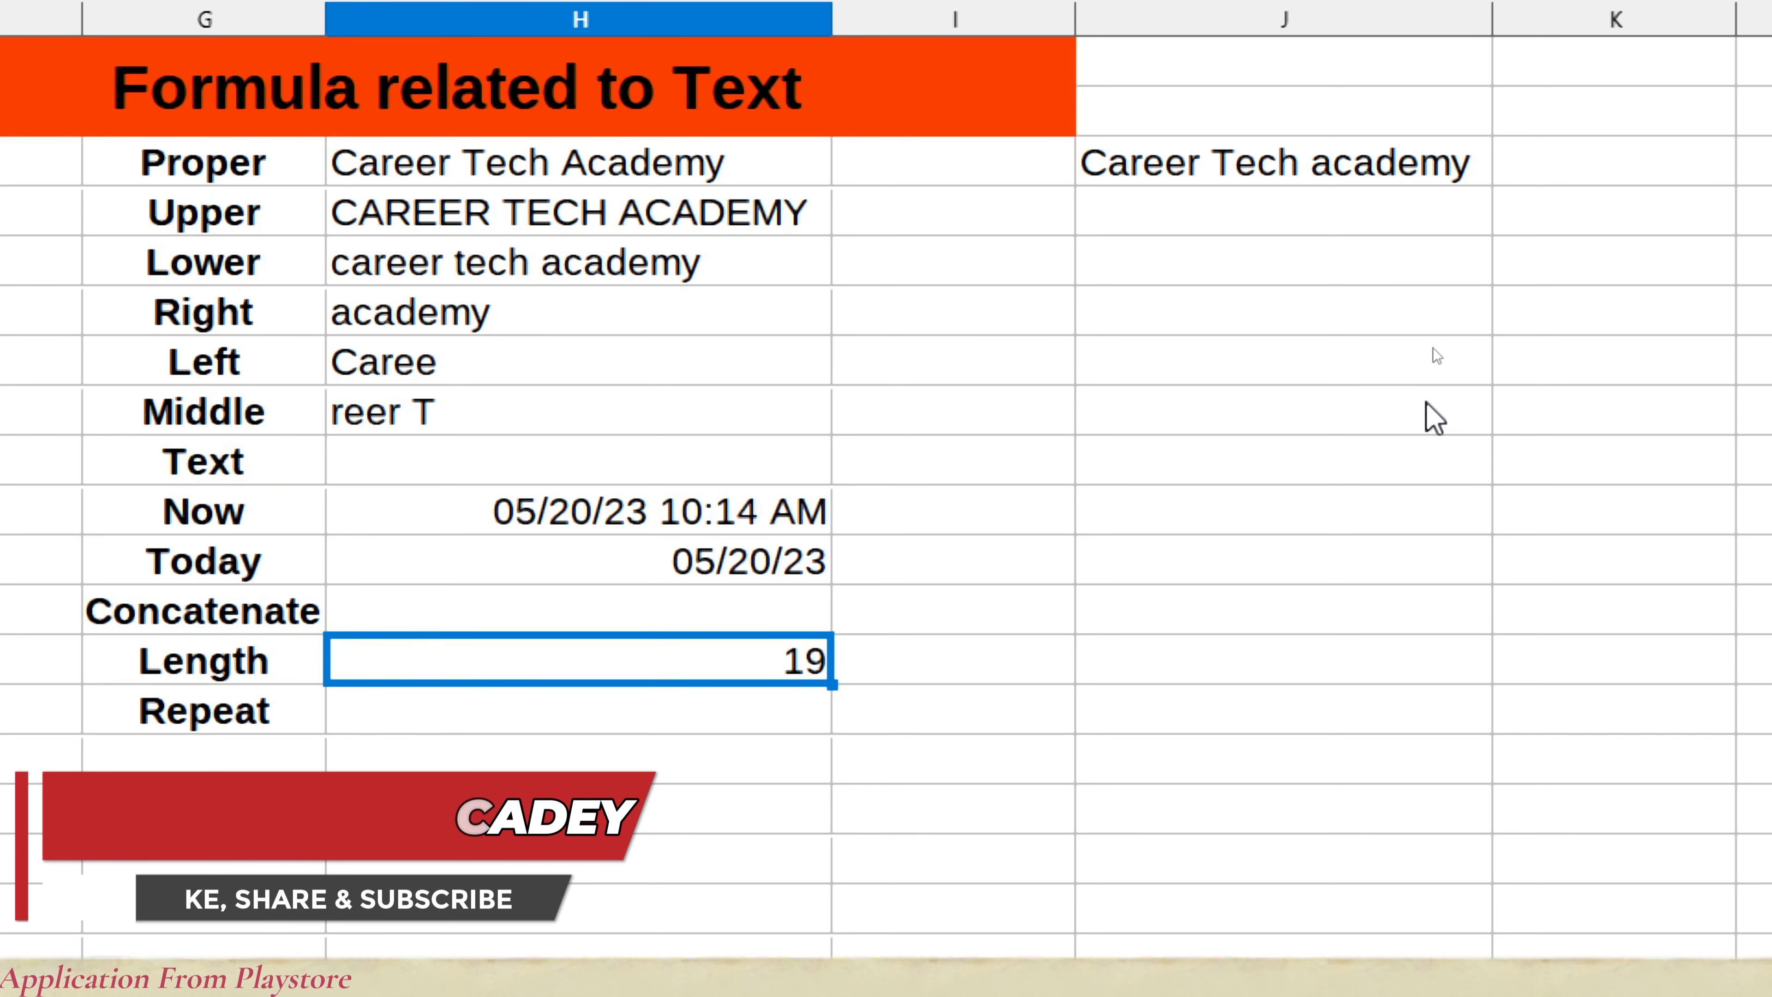
key("shift+Down")
key("shift+Down")
key("shift+Down")
key("shift+Down")
key("shift+Down")
key("shift+Down")
key("shift+Down")
key("shift+Down")
key("shift+Down")
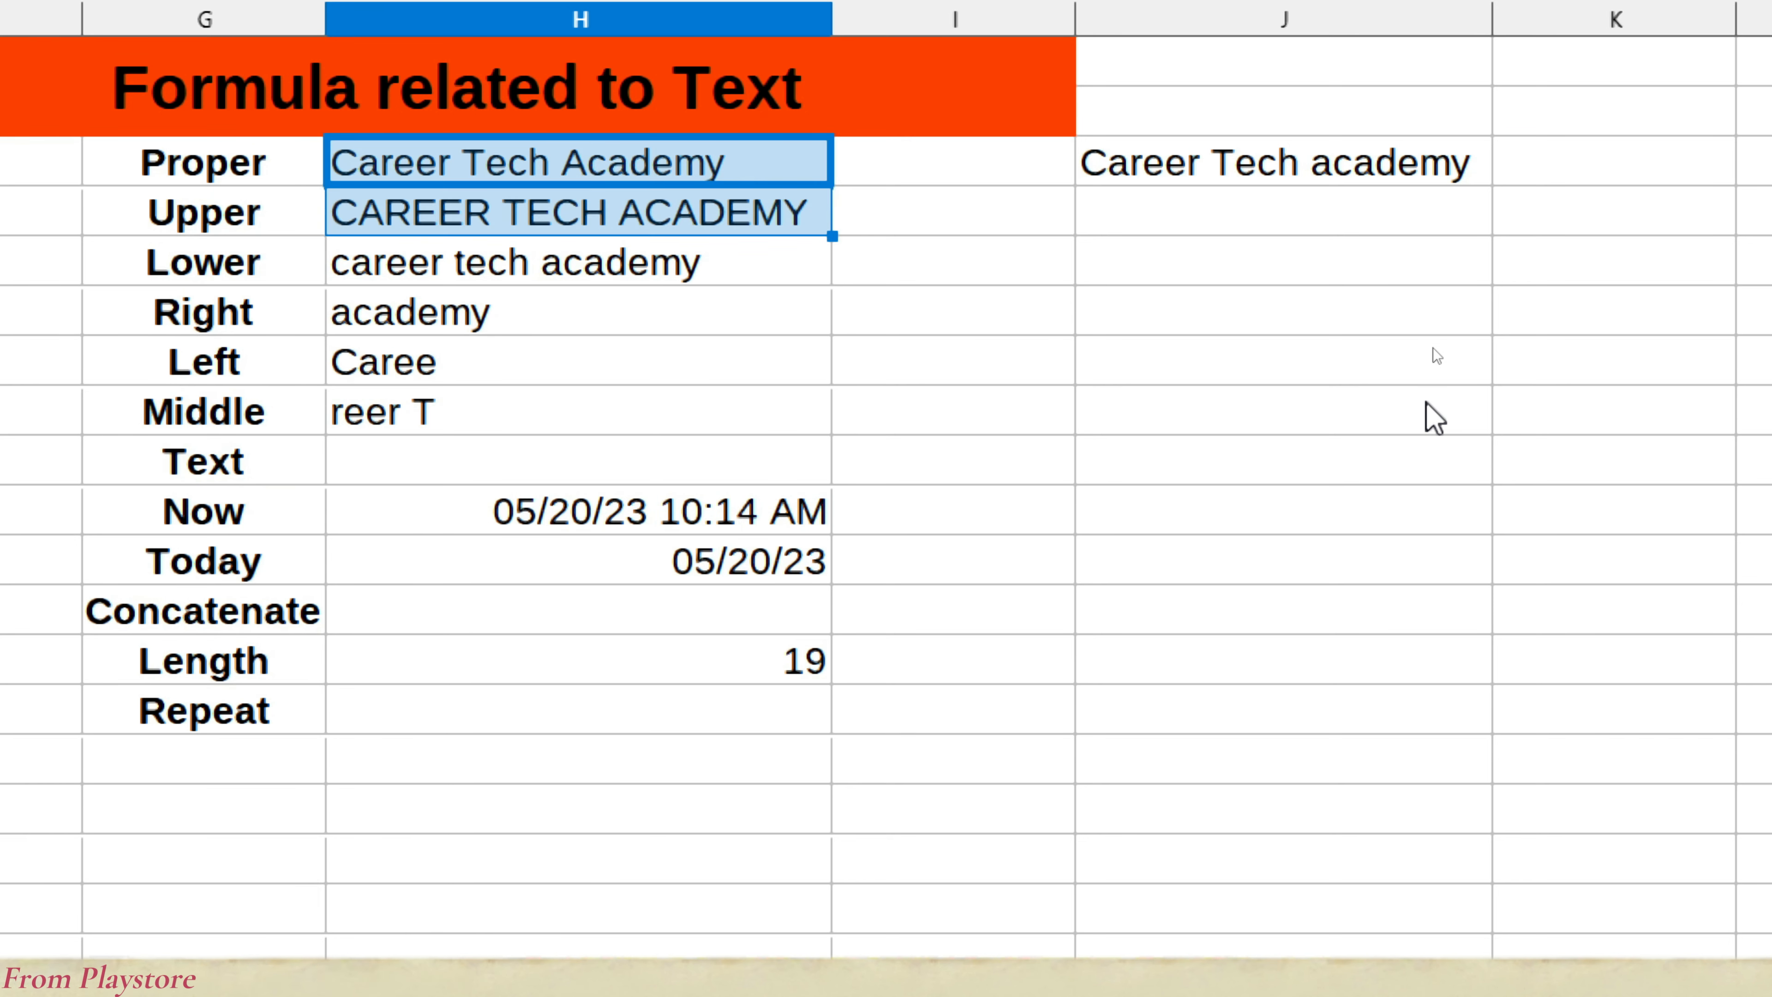
key("shift+Down")
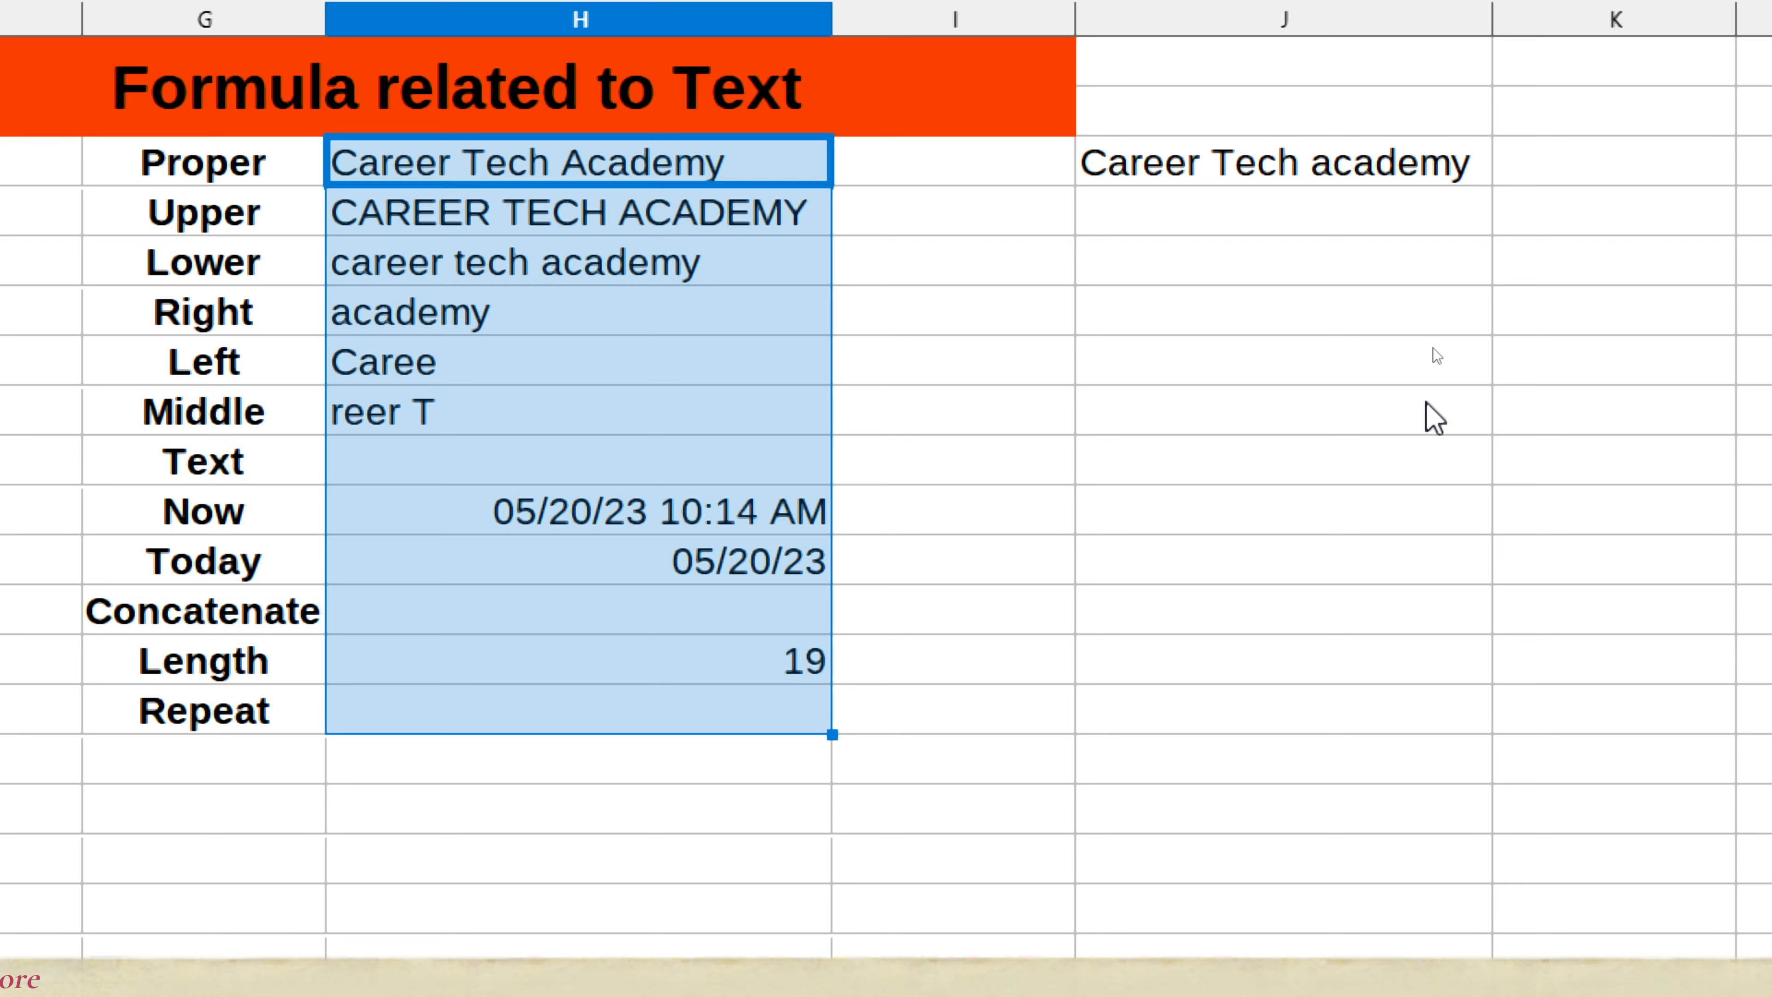
key("ctrl+b")
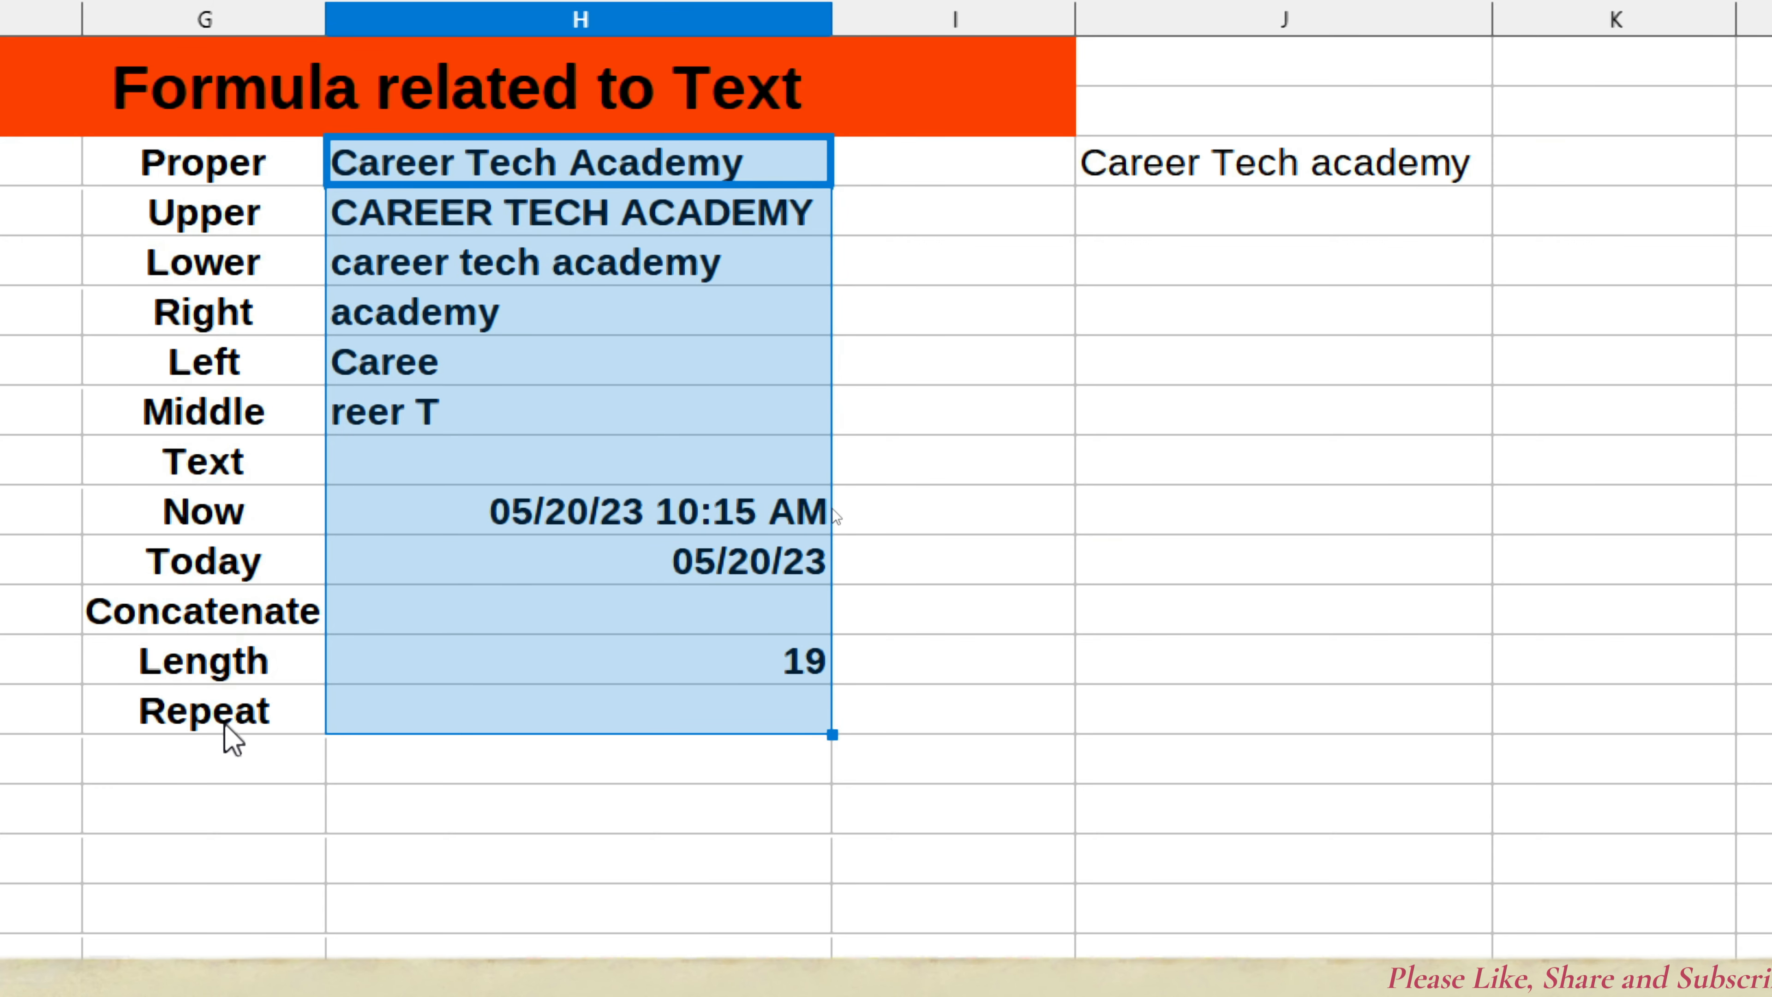
left_click(895, 402)
Step: Merge and center cells G17:H18 and enter the heading Text in the merged cell
scroll(843, 785, "down", 2)
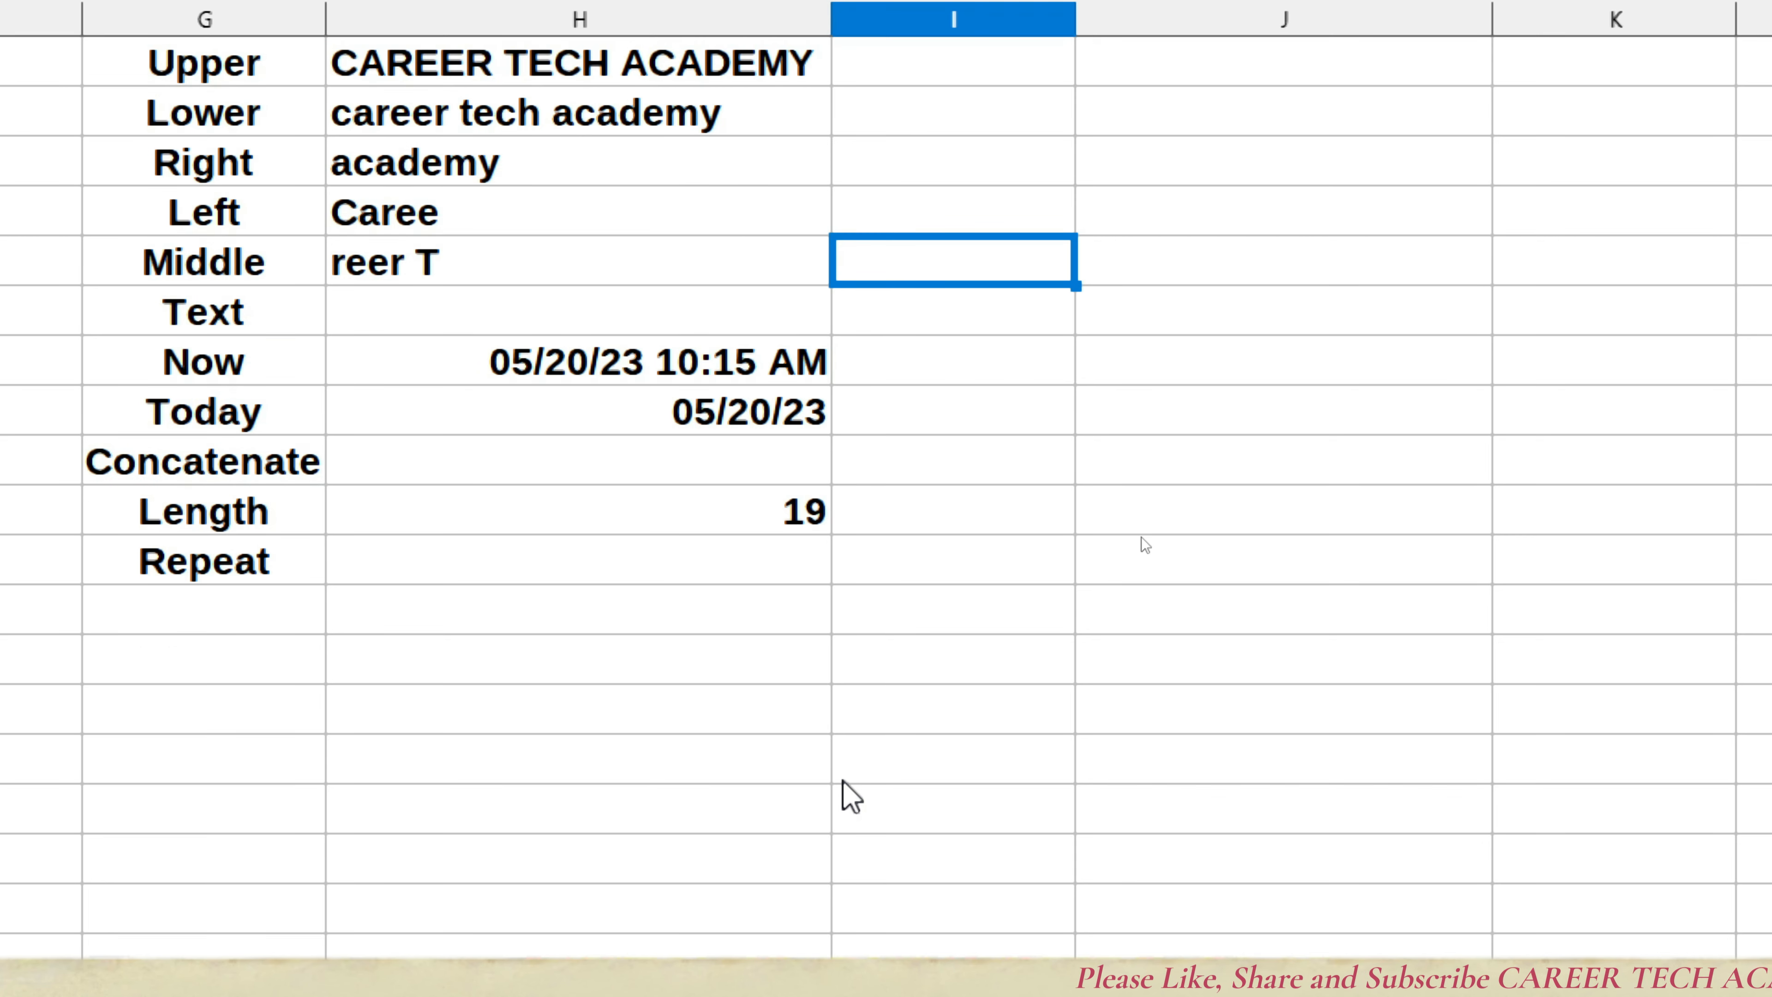
scroll(844, 796, "down", 3)
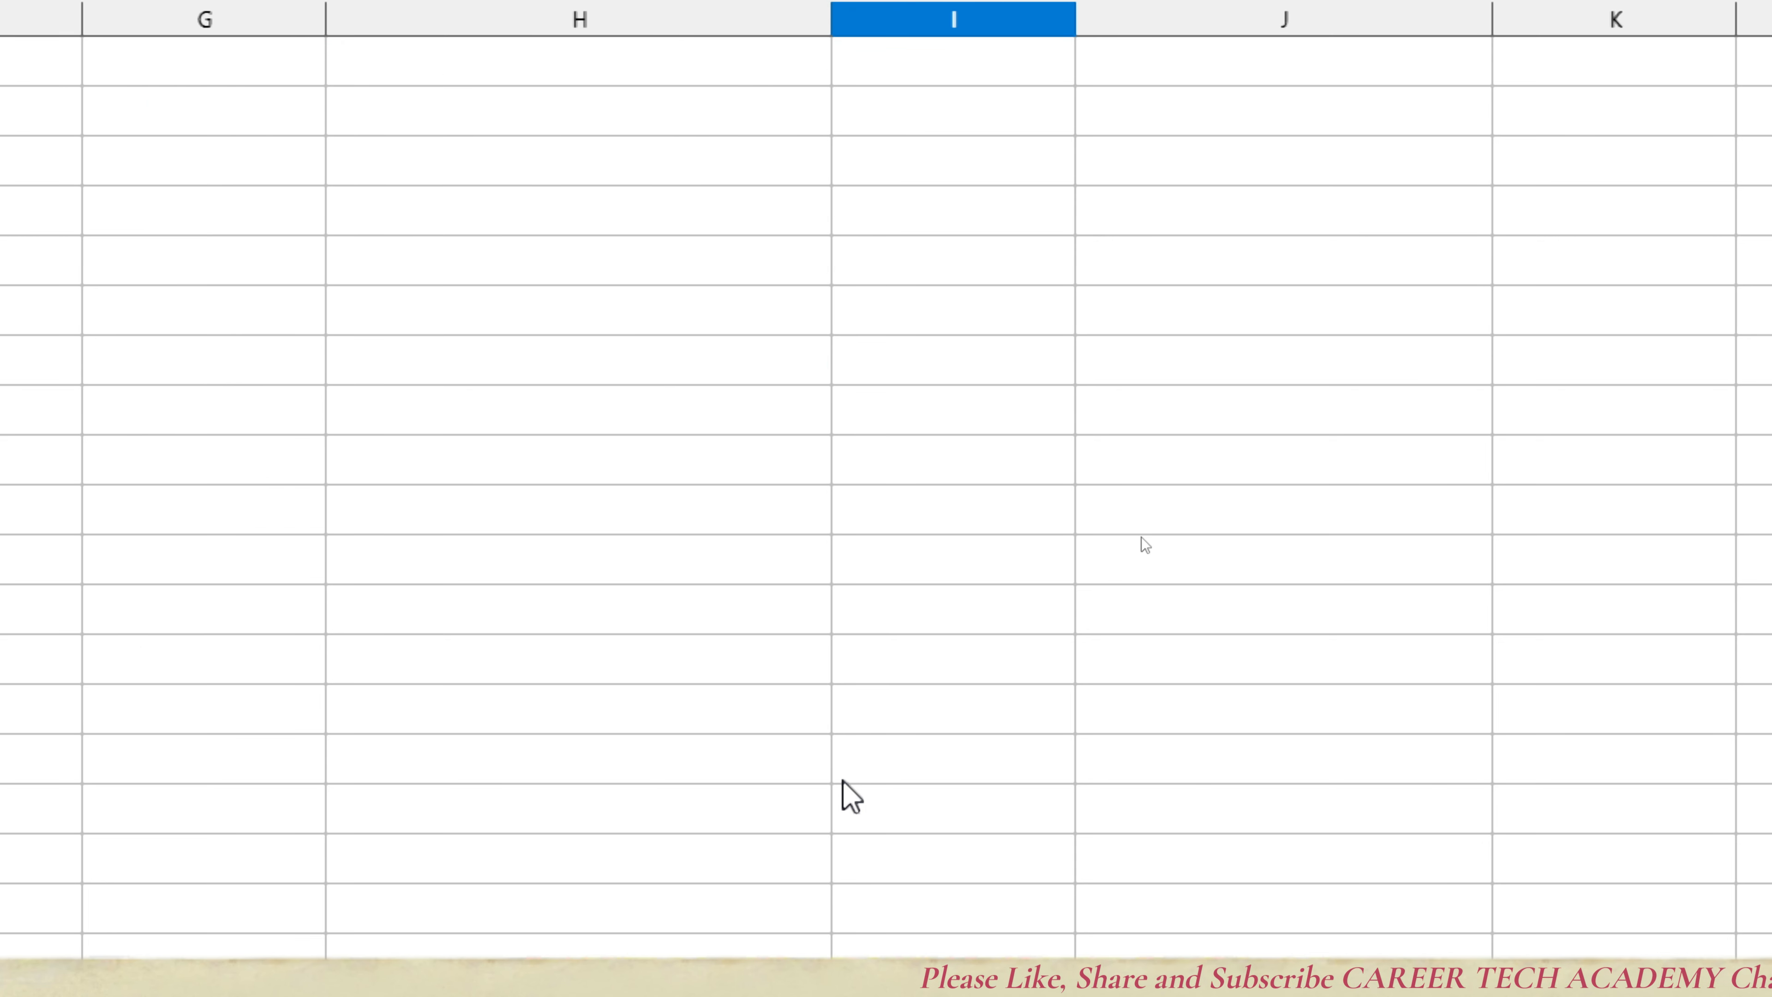
scroll(131, 297, "left", 2)
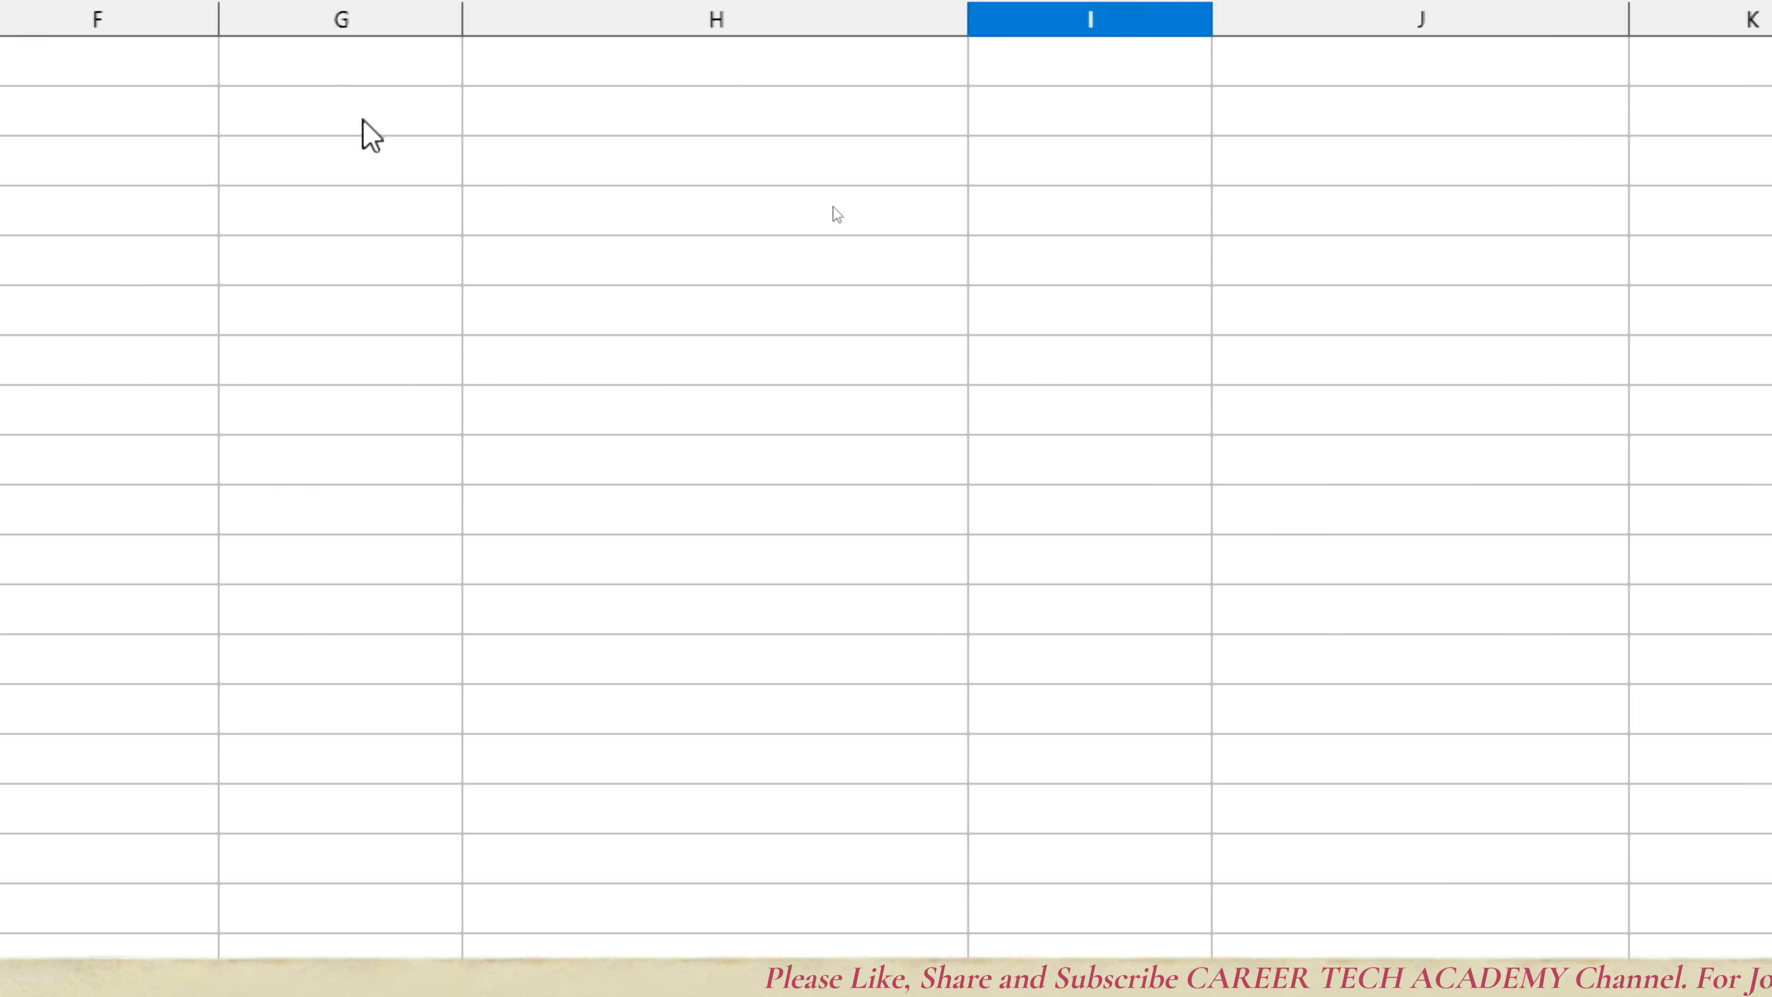
left_click_drag(362, 118, 518, 152)
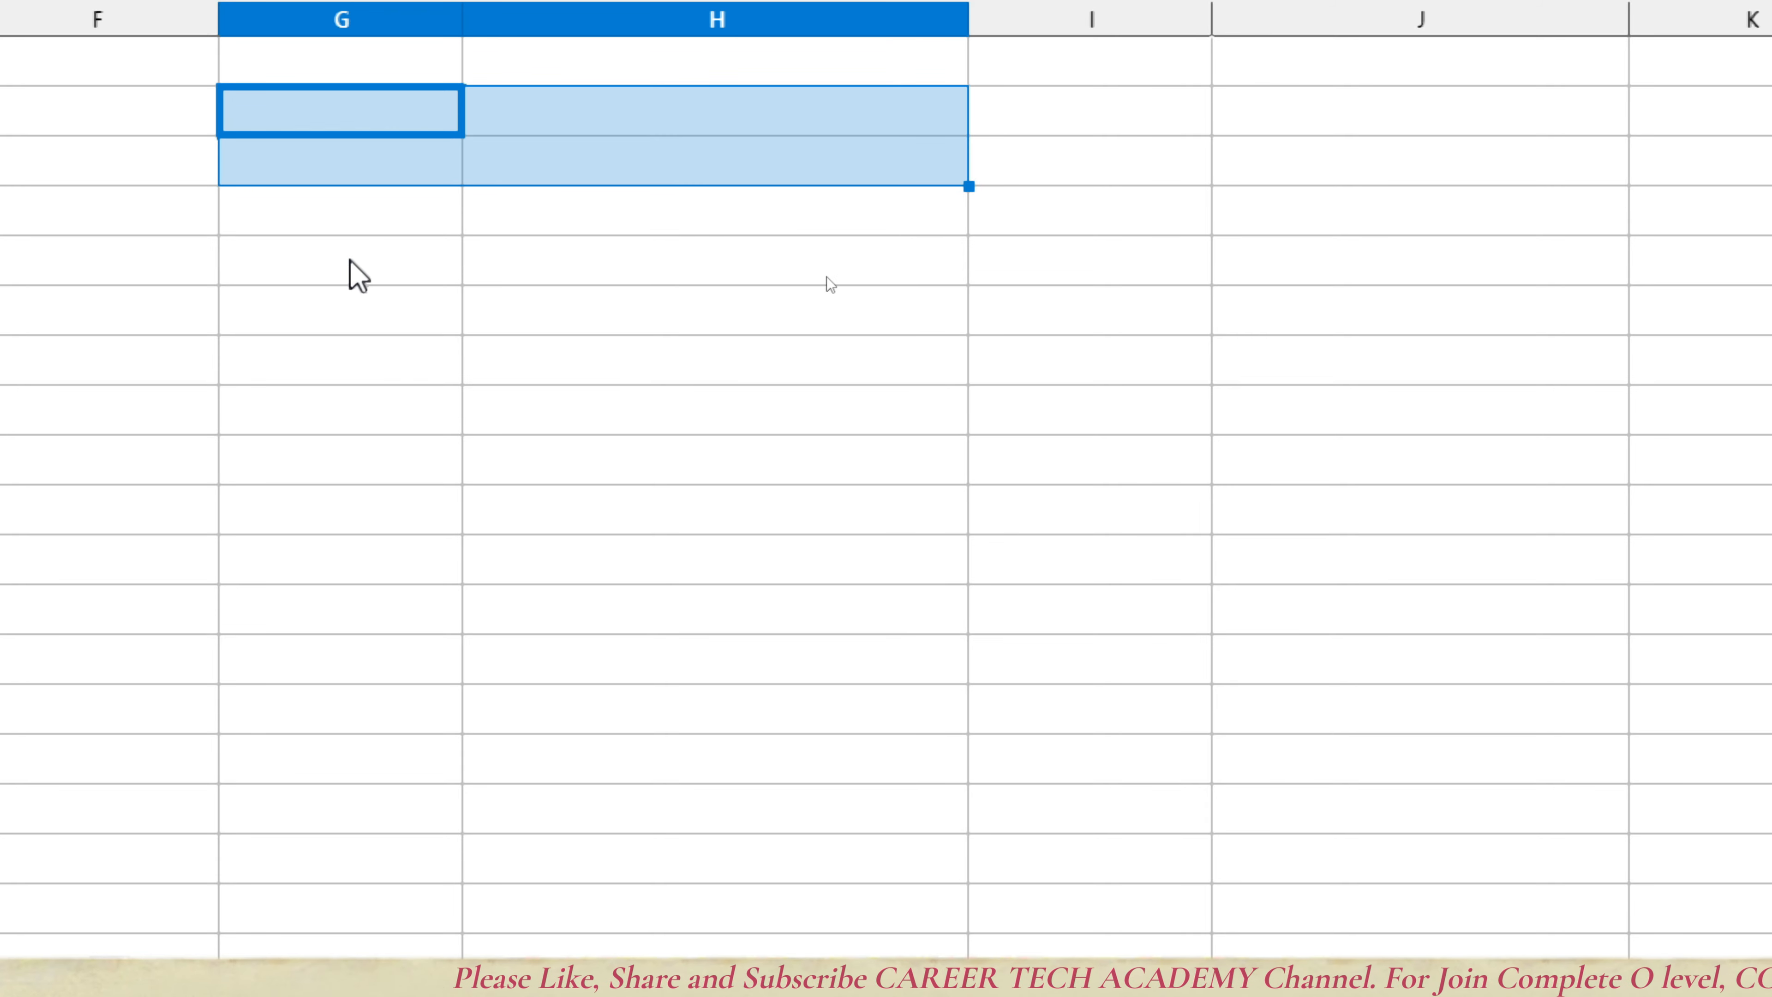
key("super+minus")
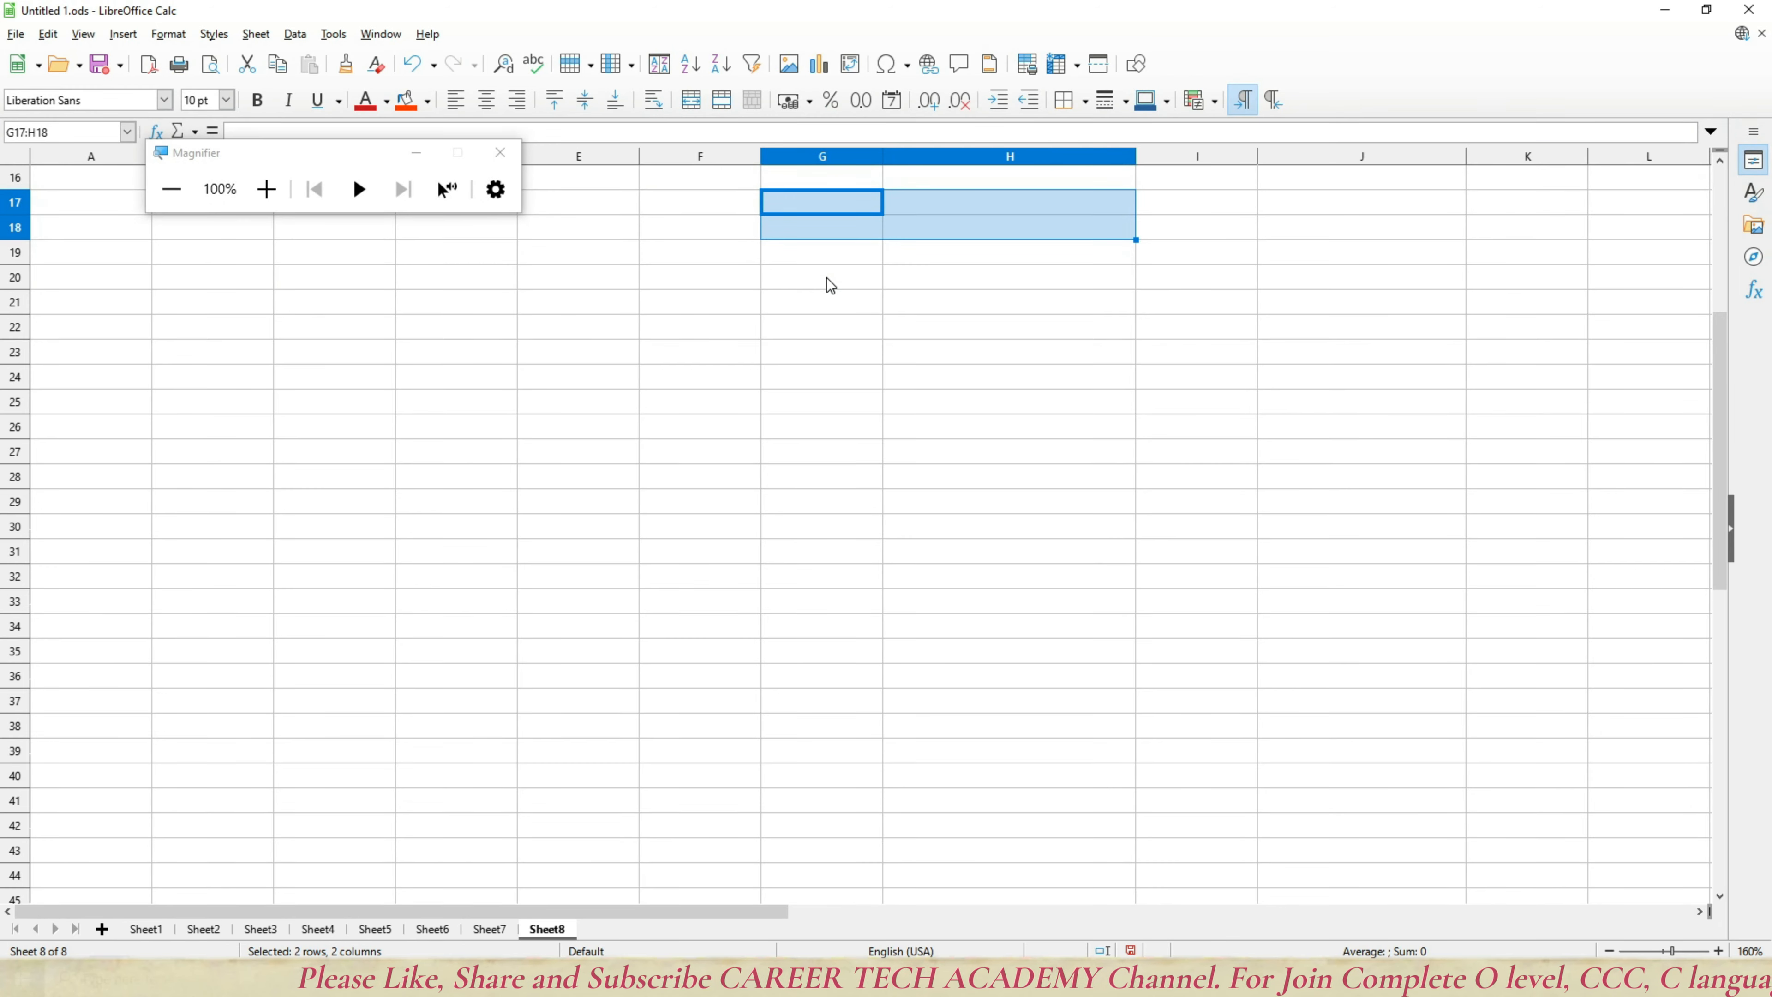
left_click(691, 100)
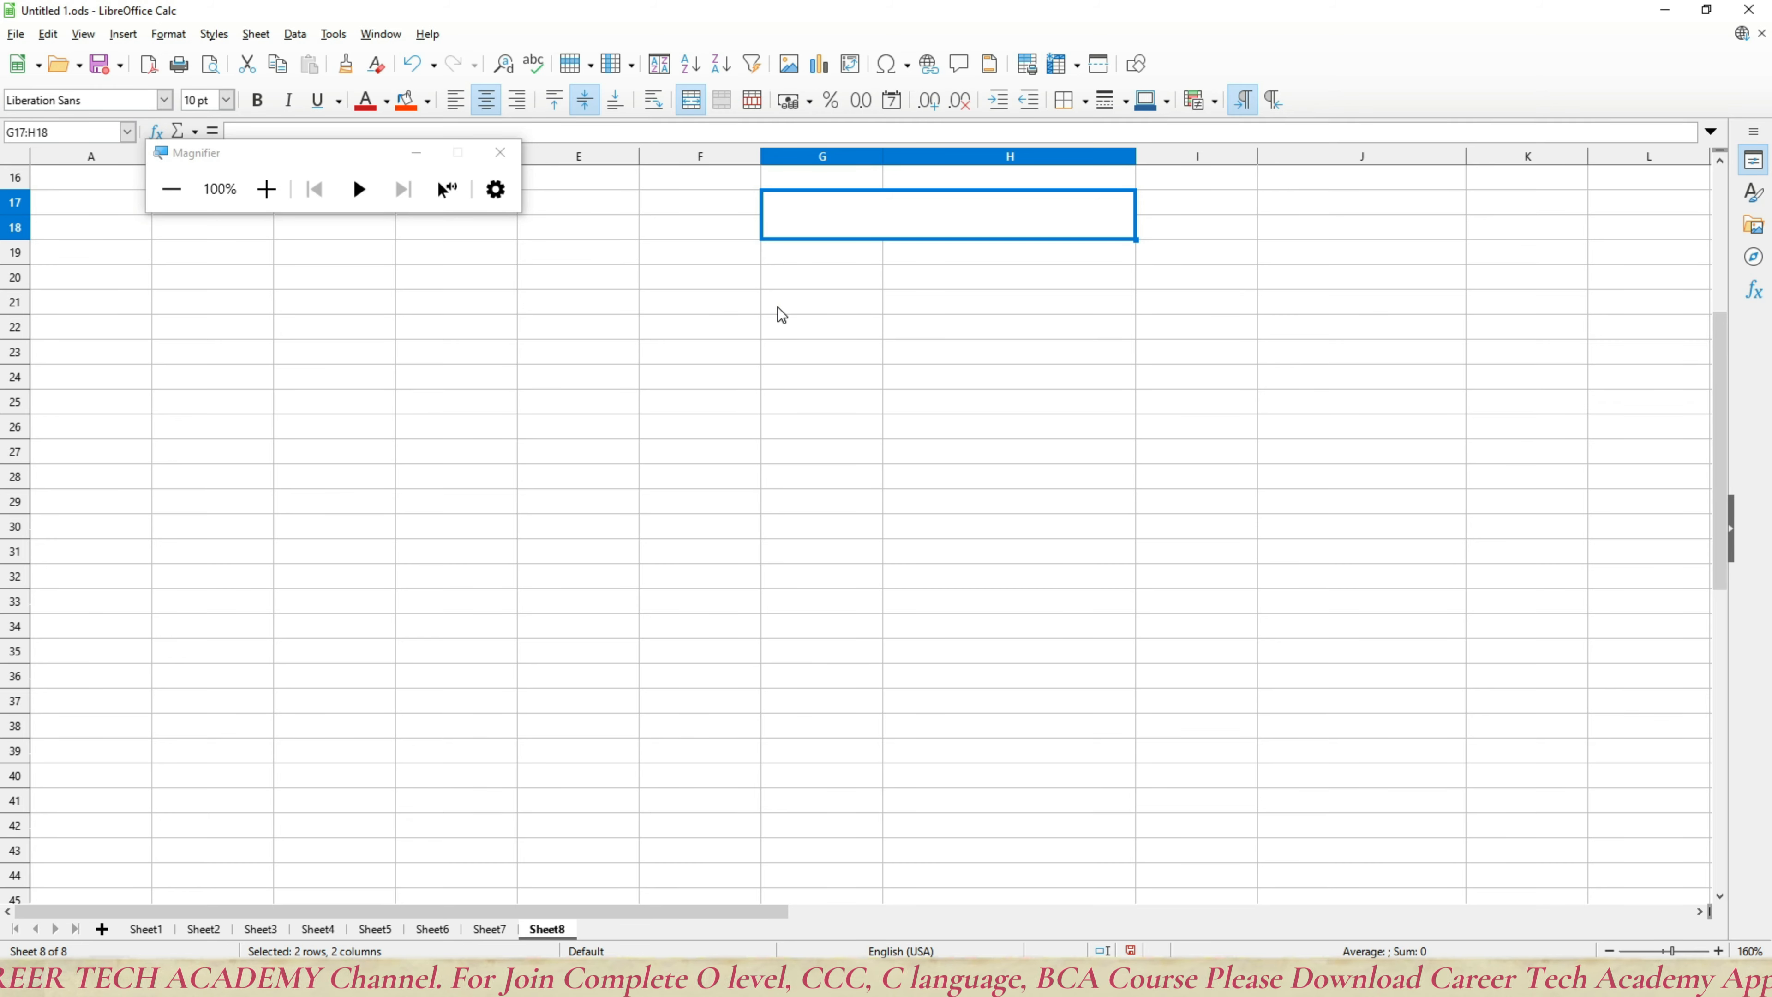
type("Text")
key("Return")
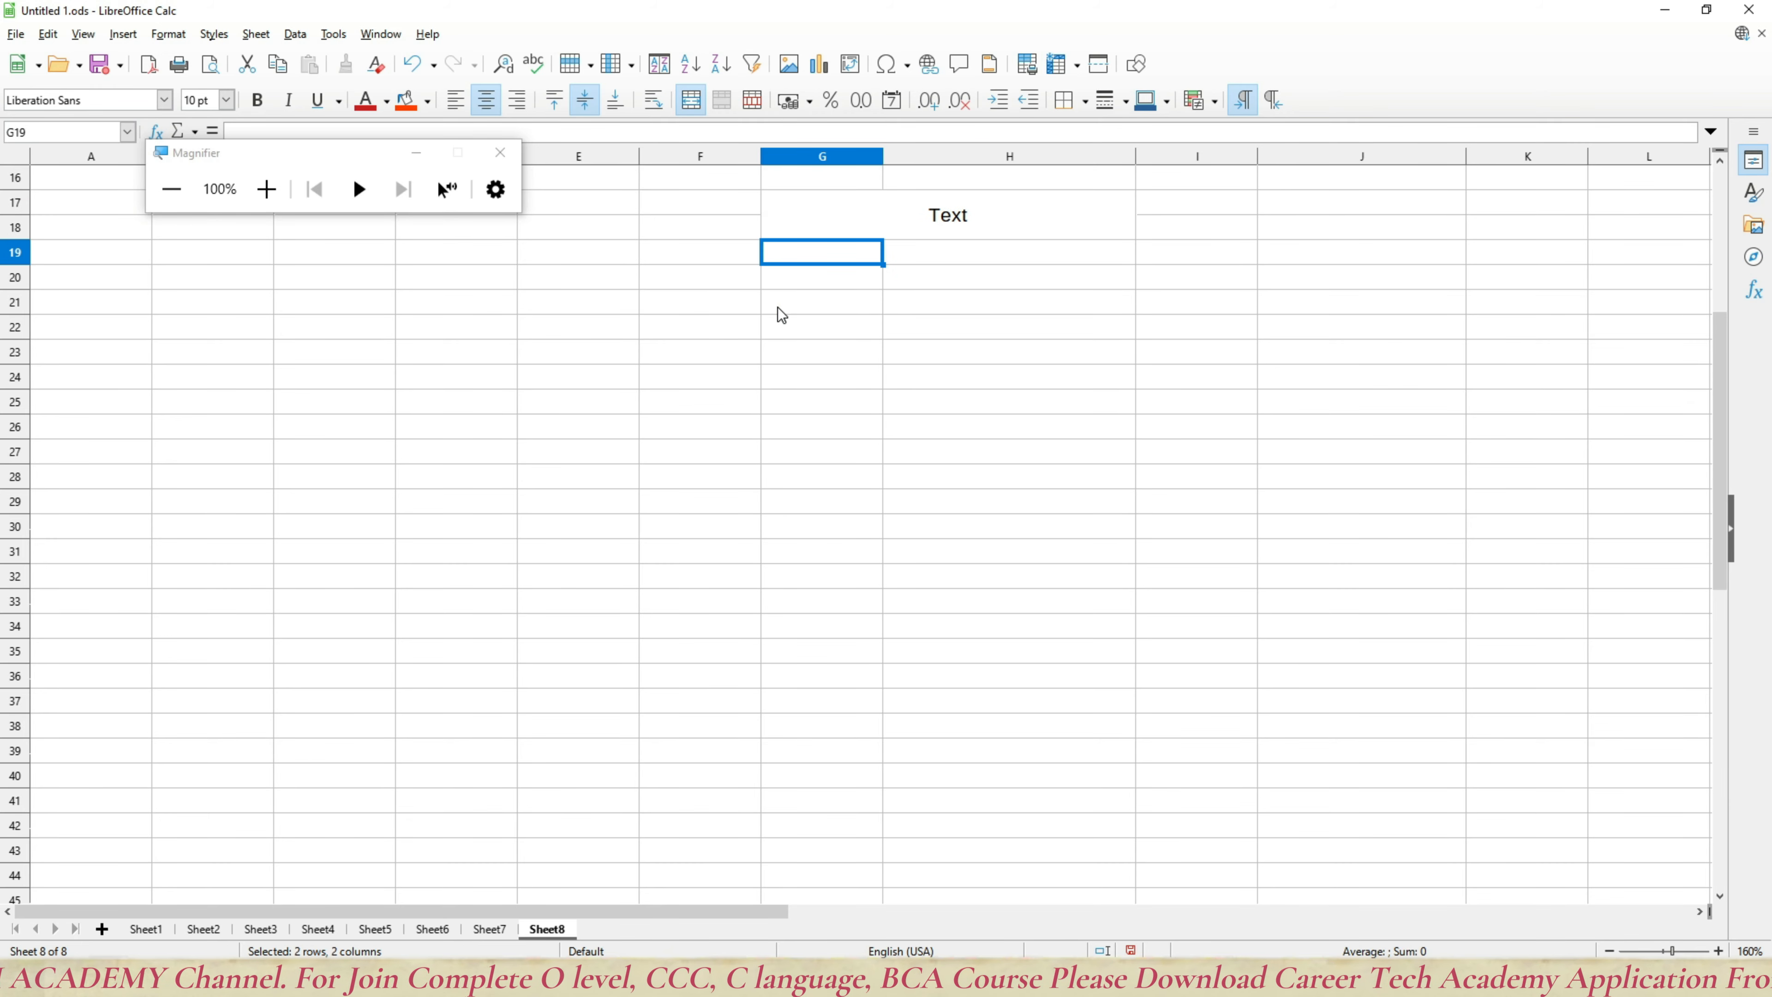
Step: Format the Text heading in G17:H18 as bold, 21 pt, with an orange-red background
left_click(830, 230)
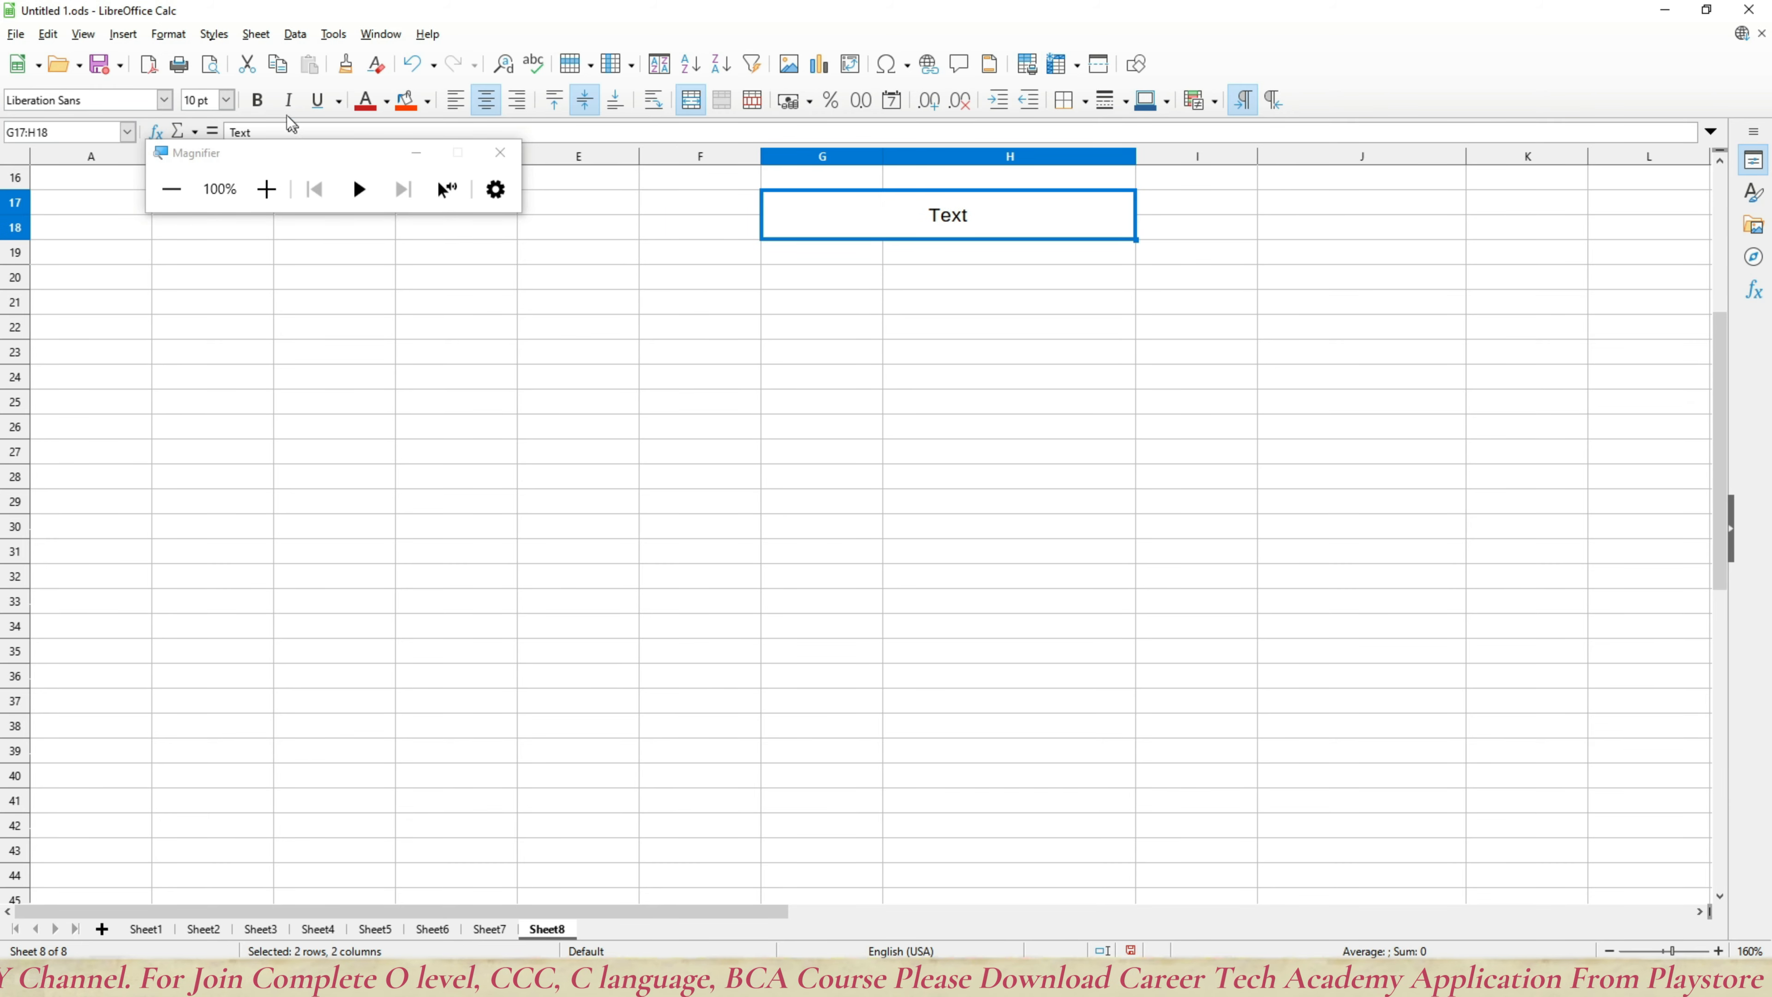
left_click(264, 103)
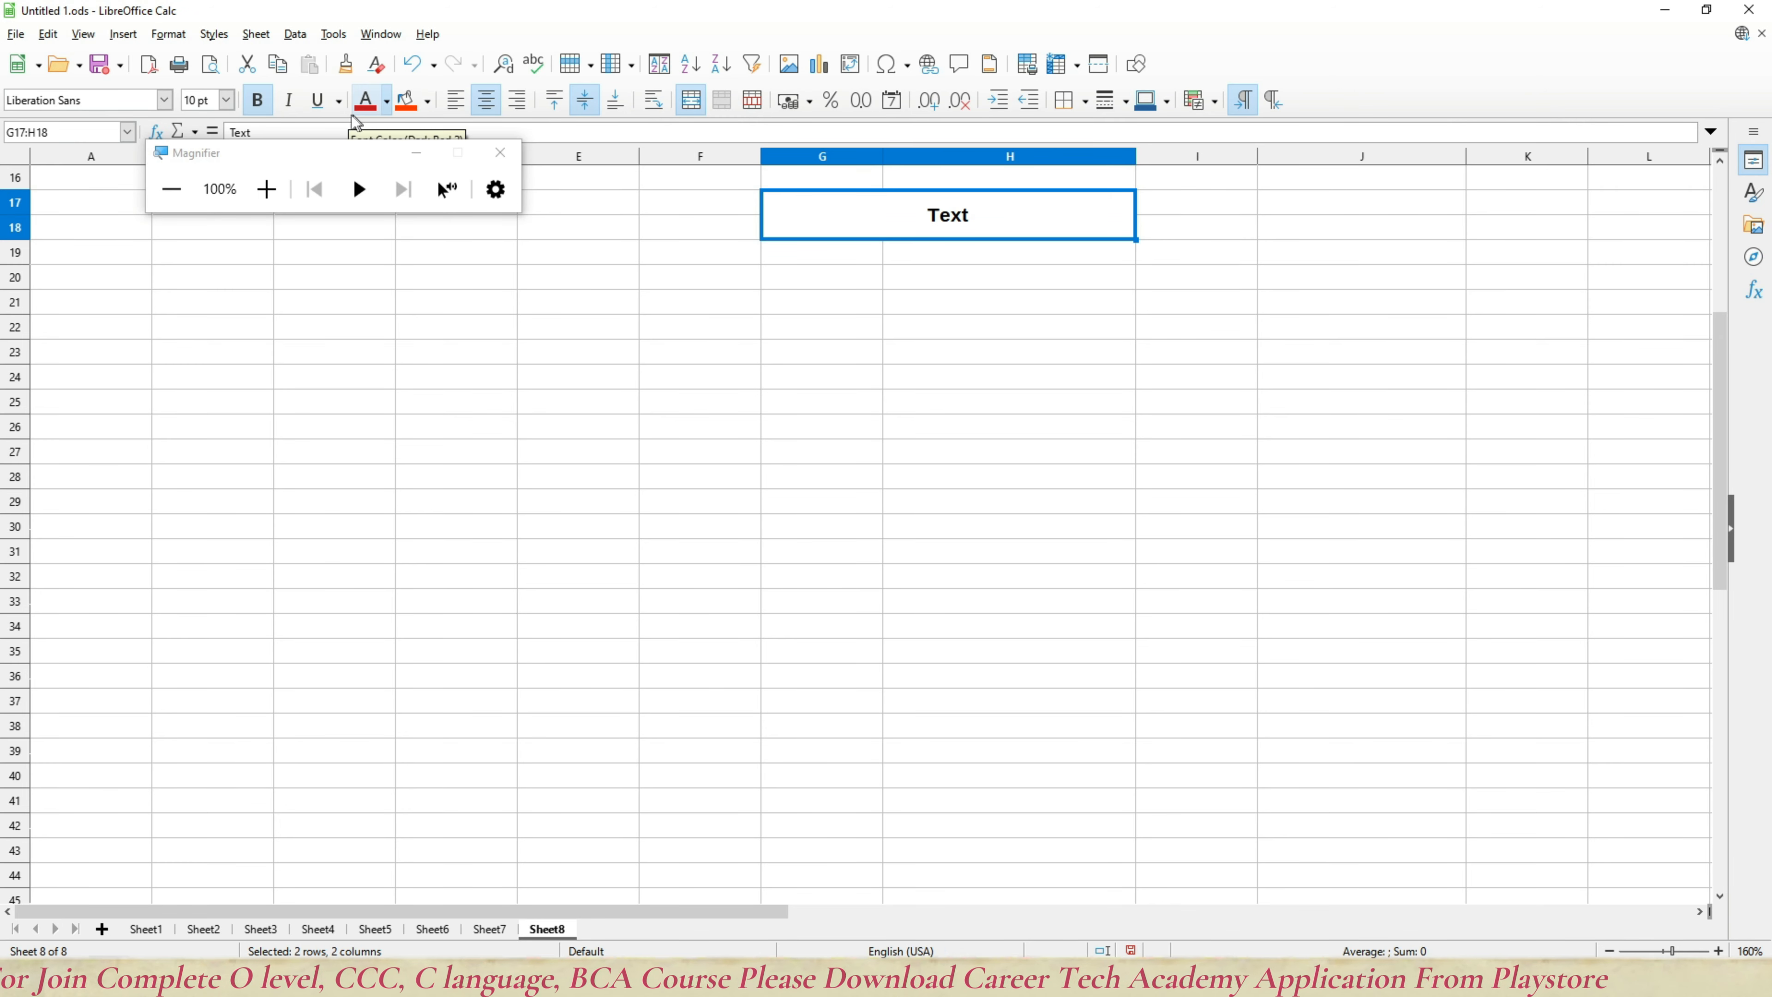
left_click(226, 101)
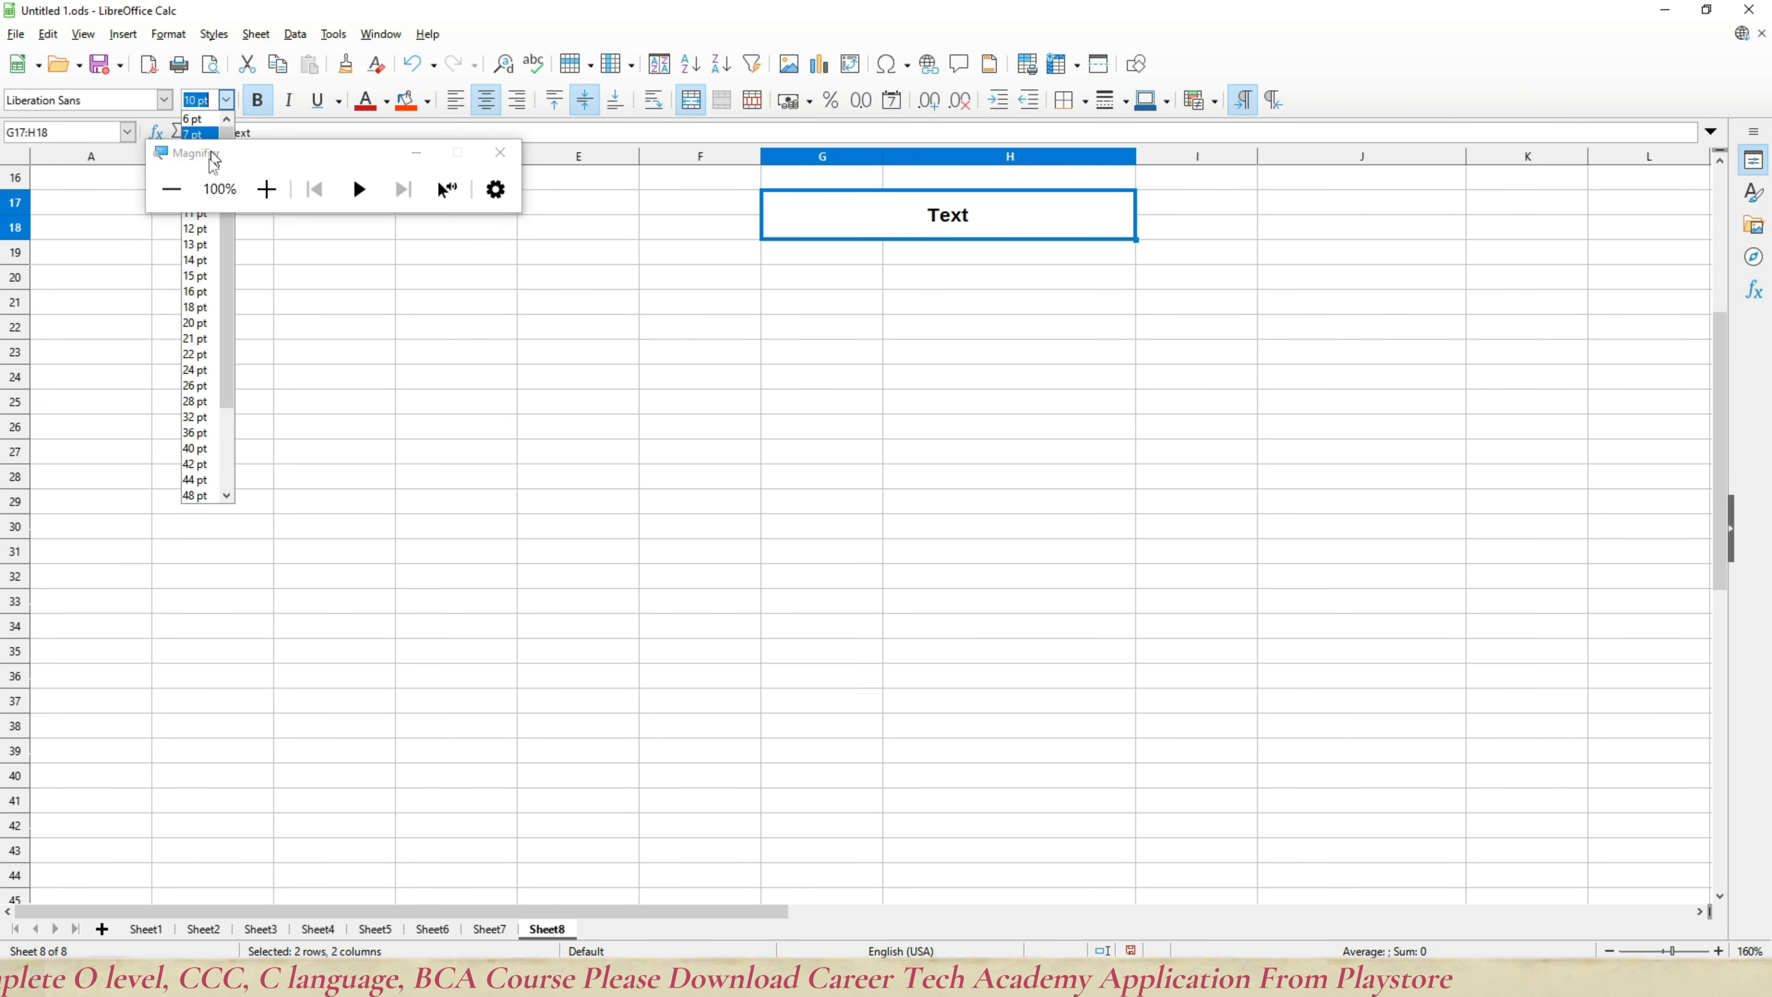
left_click(194, 343)
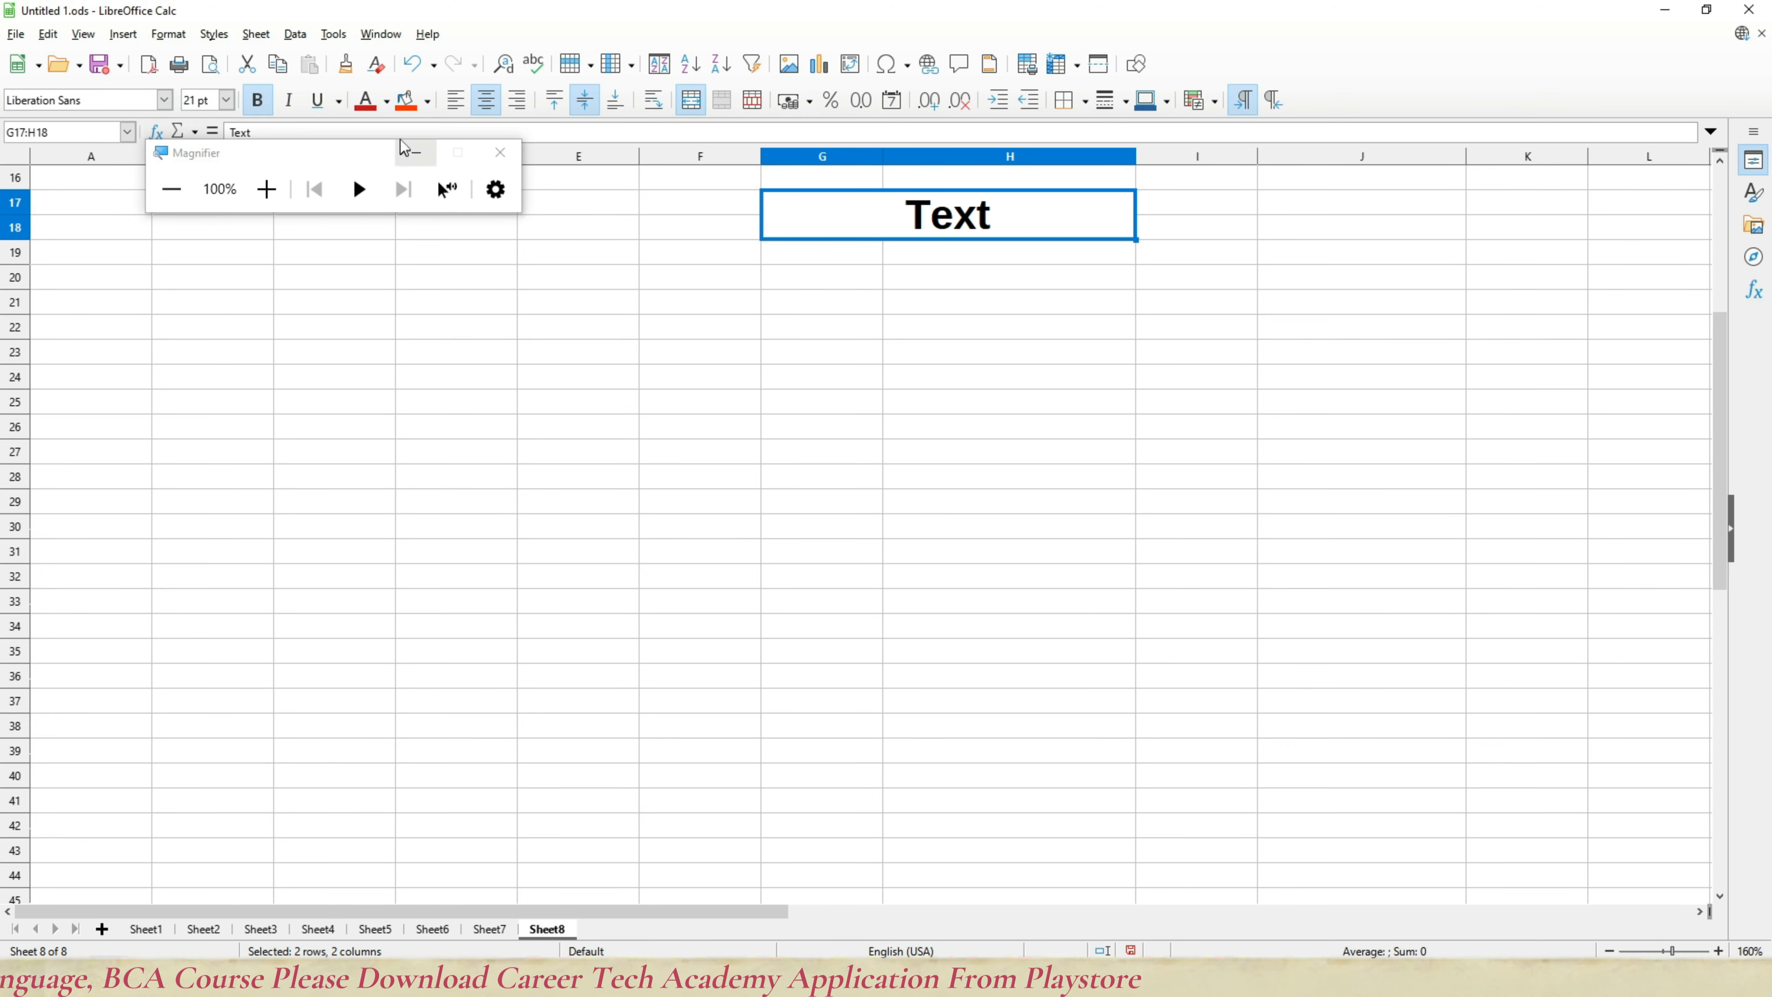
left_click(428, 102)
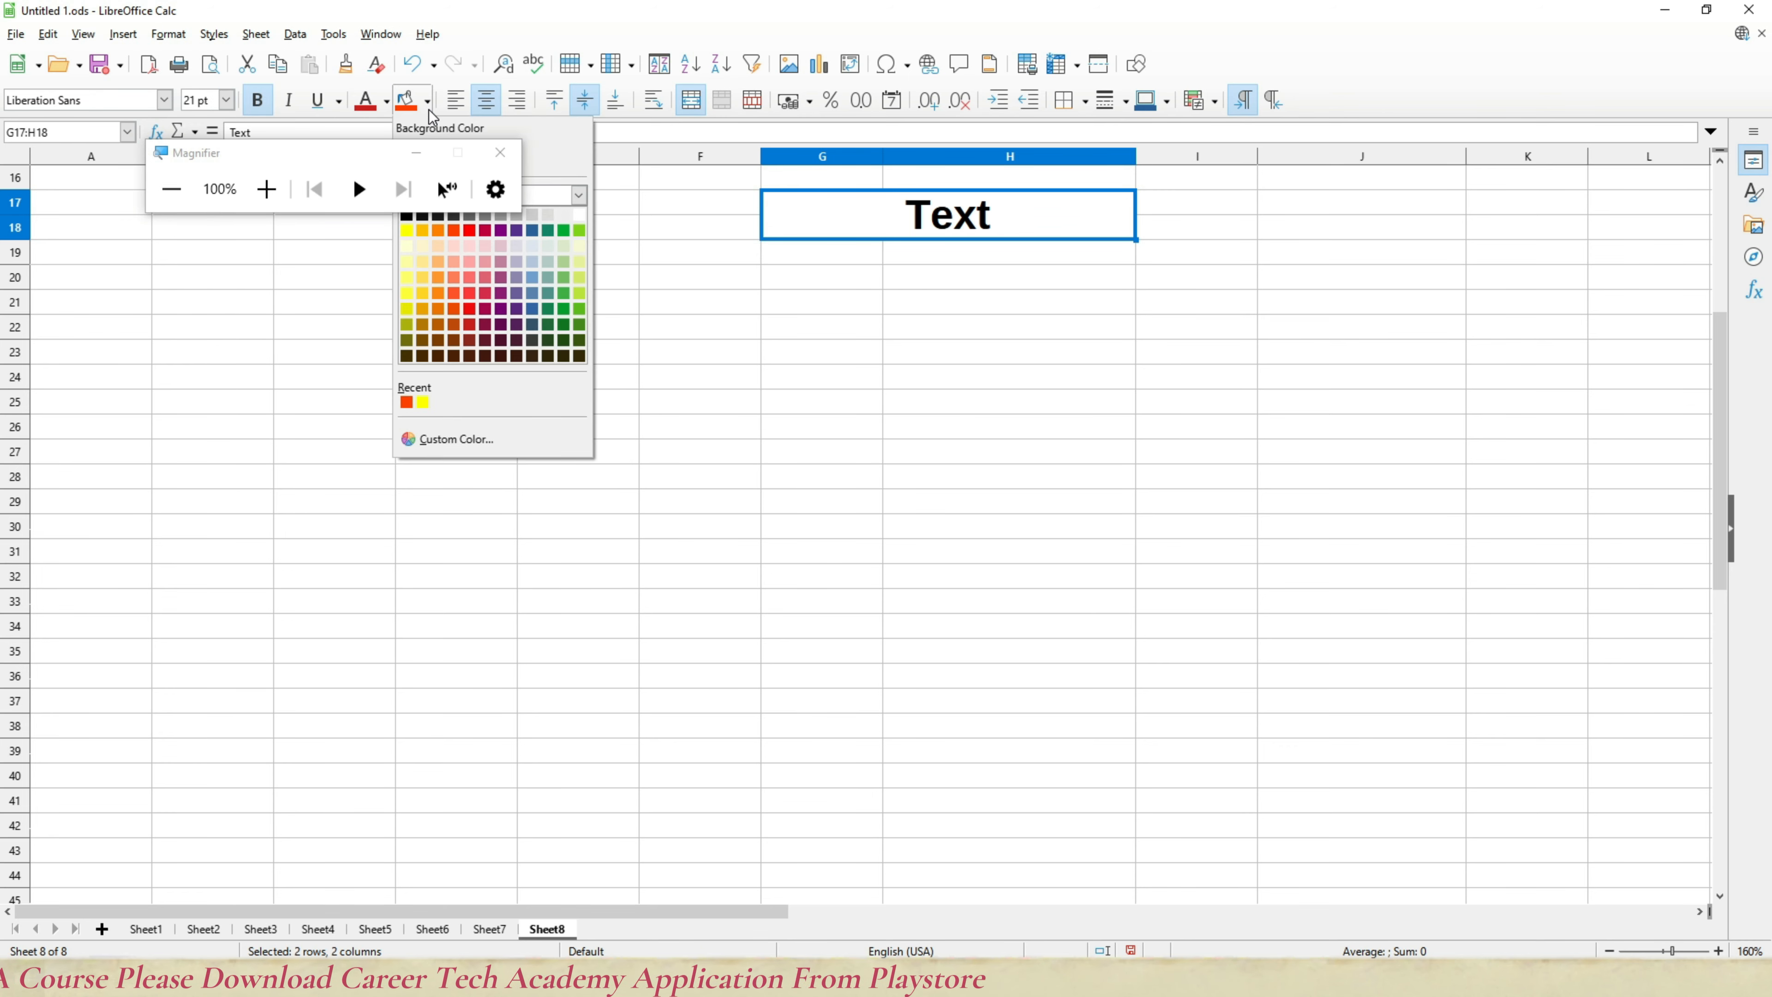
left_click(412, 106)
left_click(408, 104)
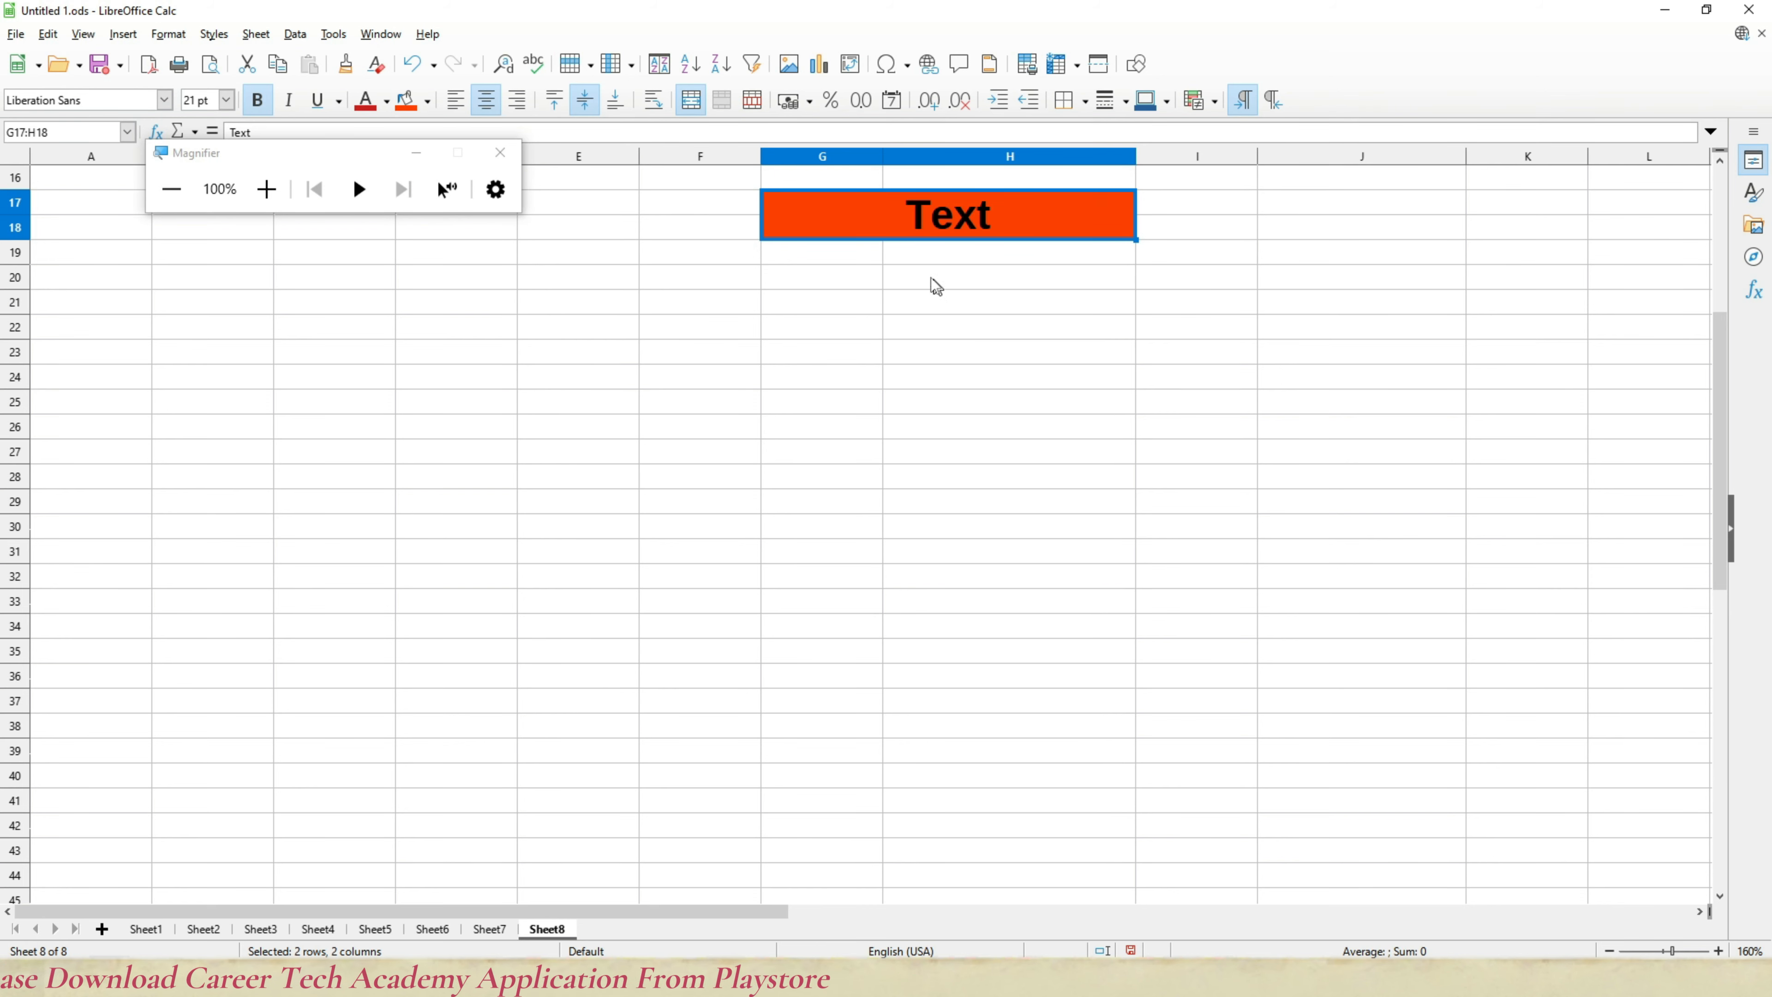
Step: Enter the dates 1/4/23 in G19 and 02/04/23 in G20 under the Text heading
left_click(830, 245)
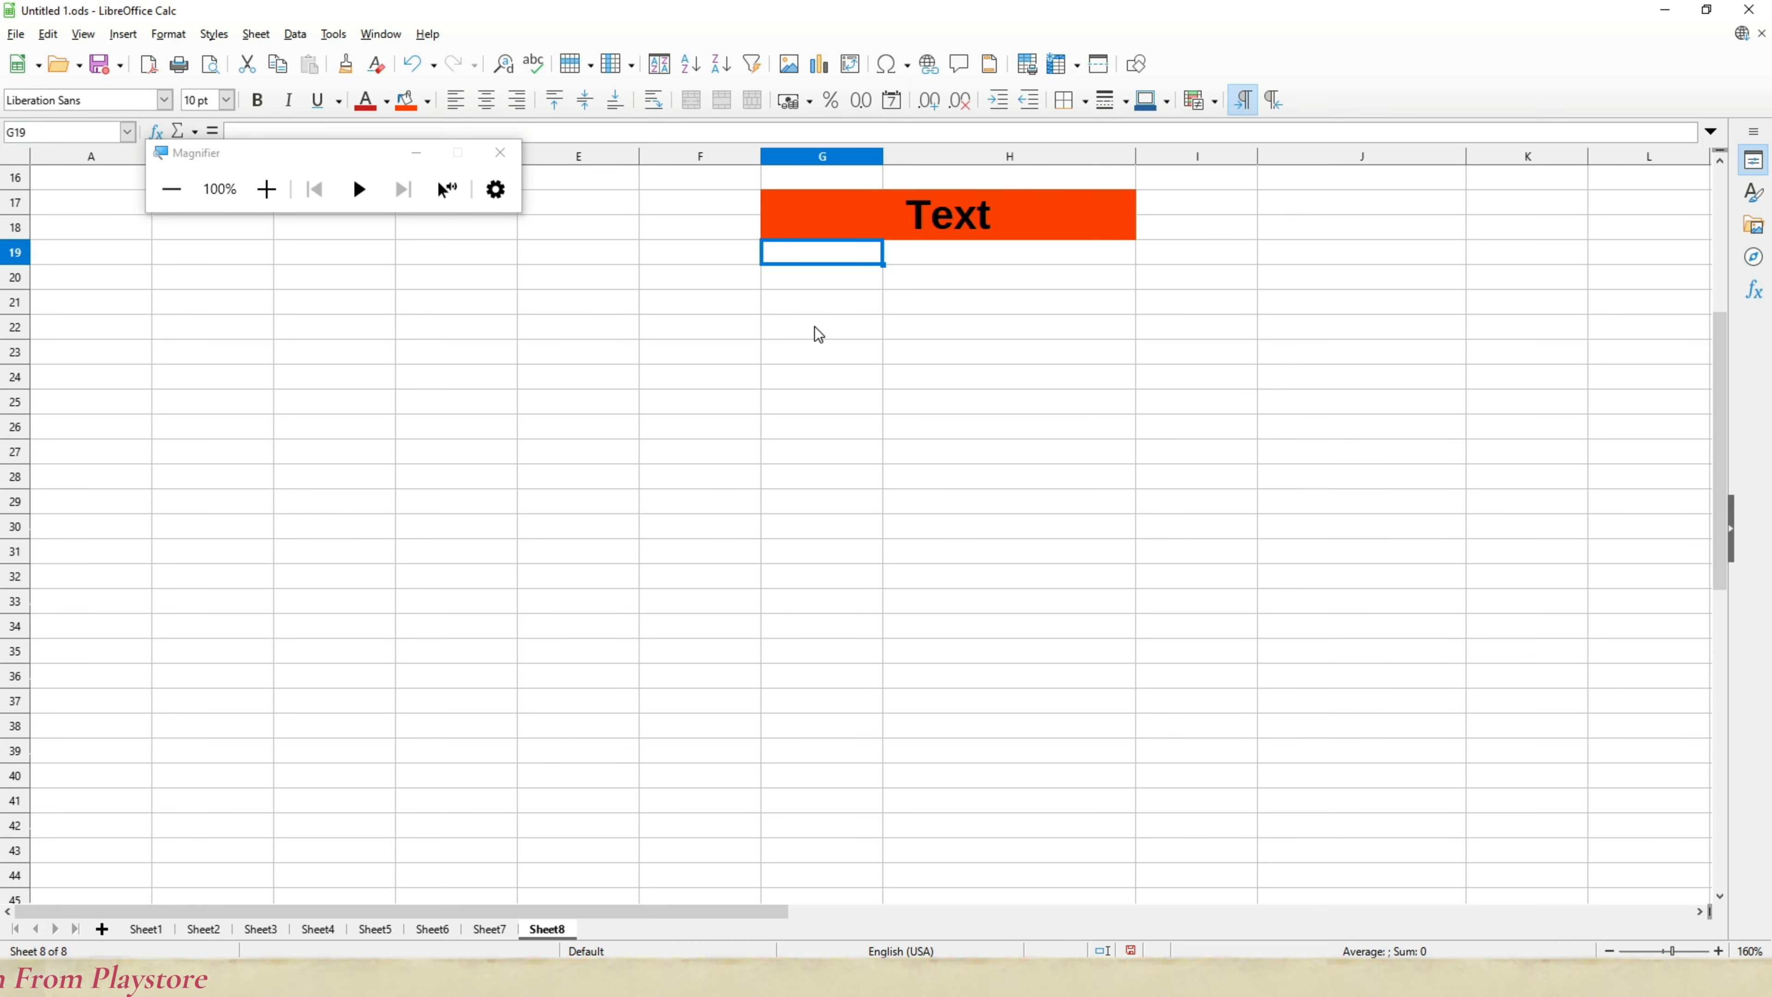
type("1/4/2")
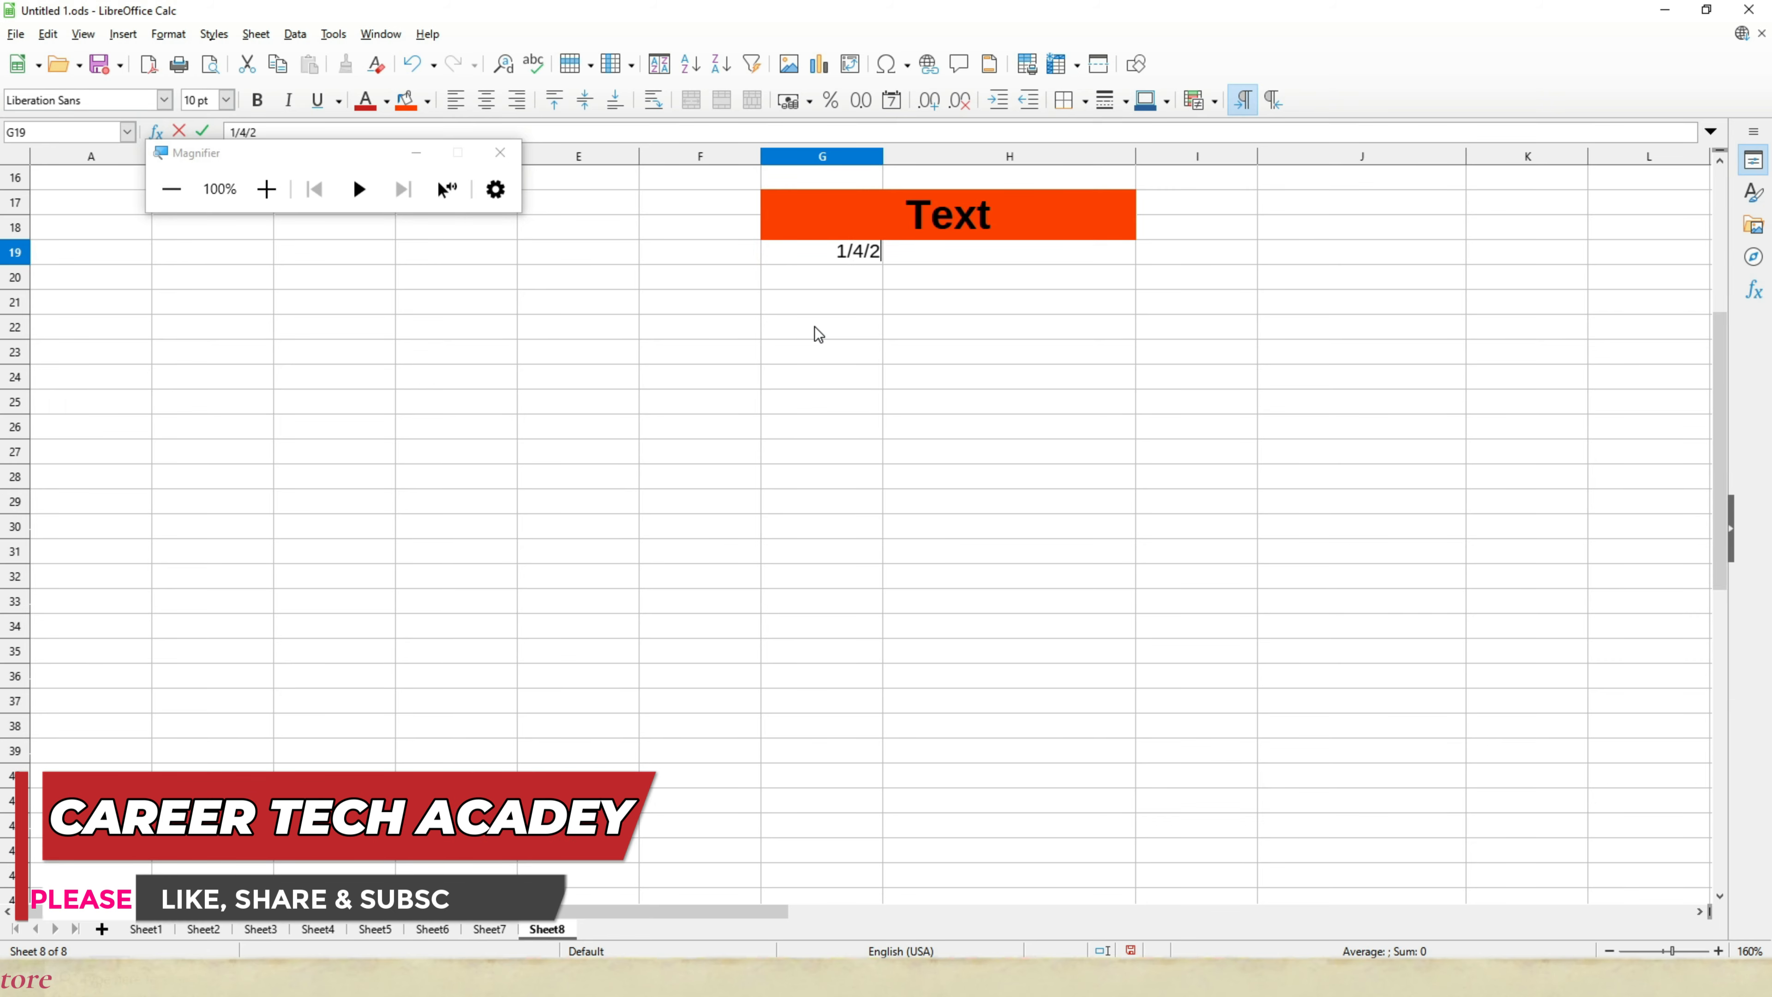
type("2")
key("BackSpace")
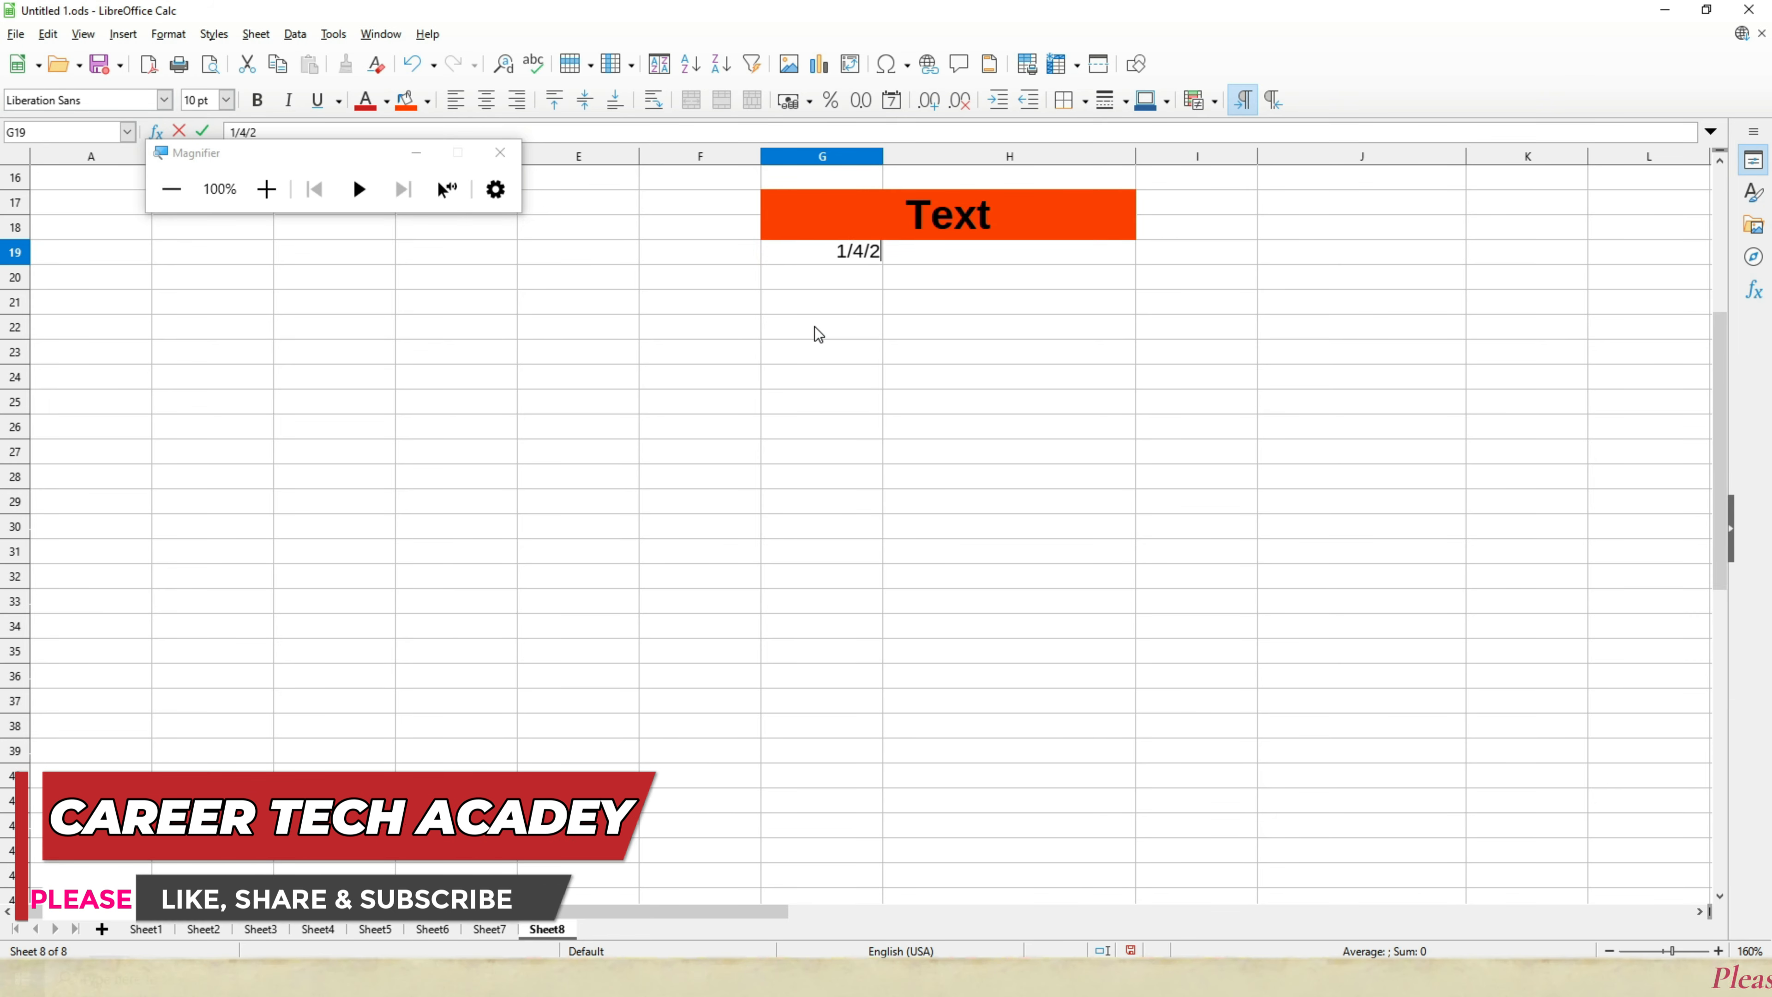
type("3")
key("Return")
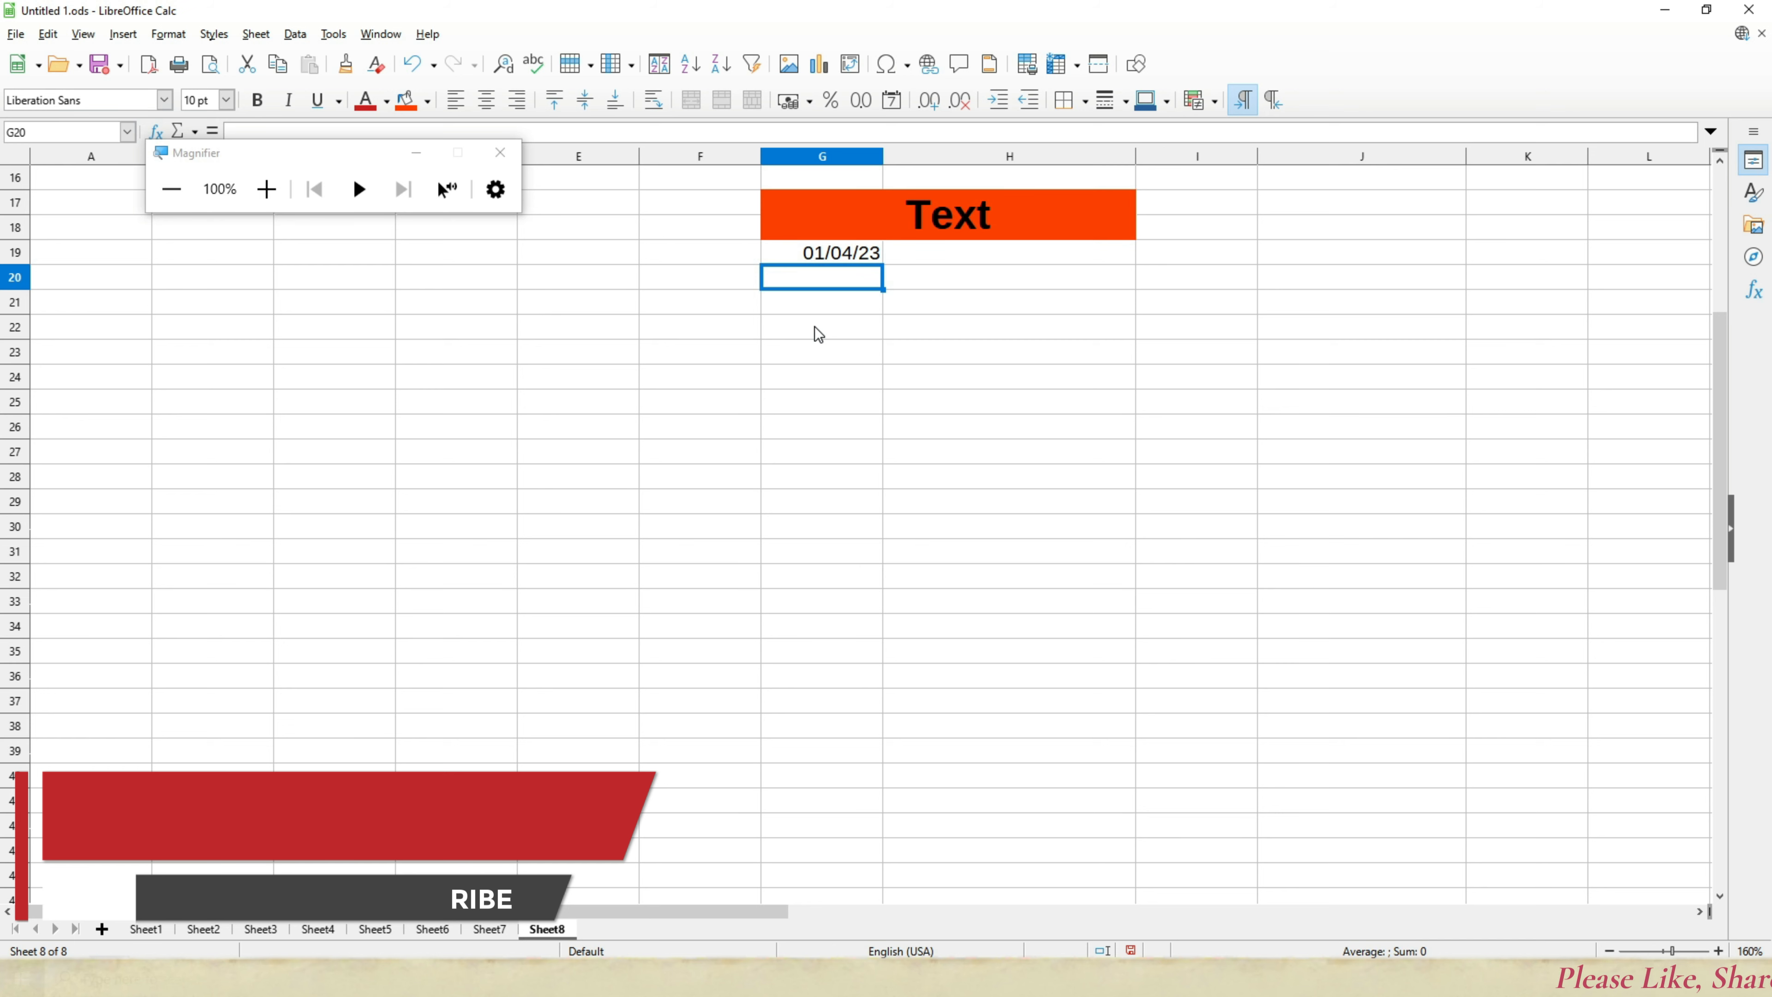
type("02/0")
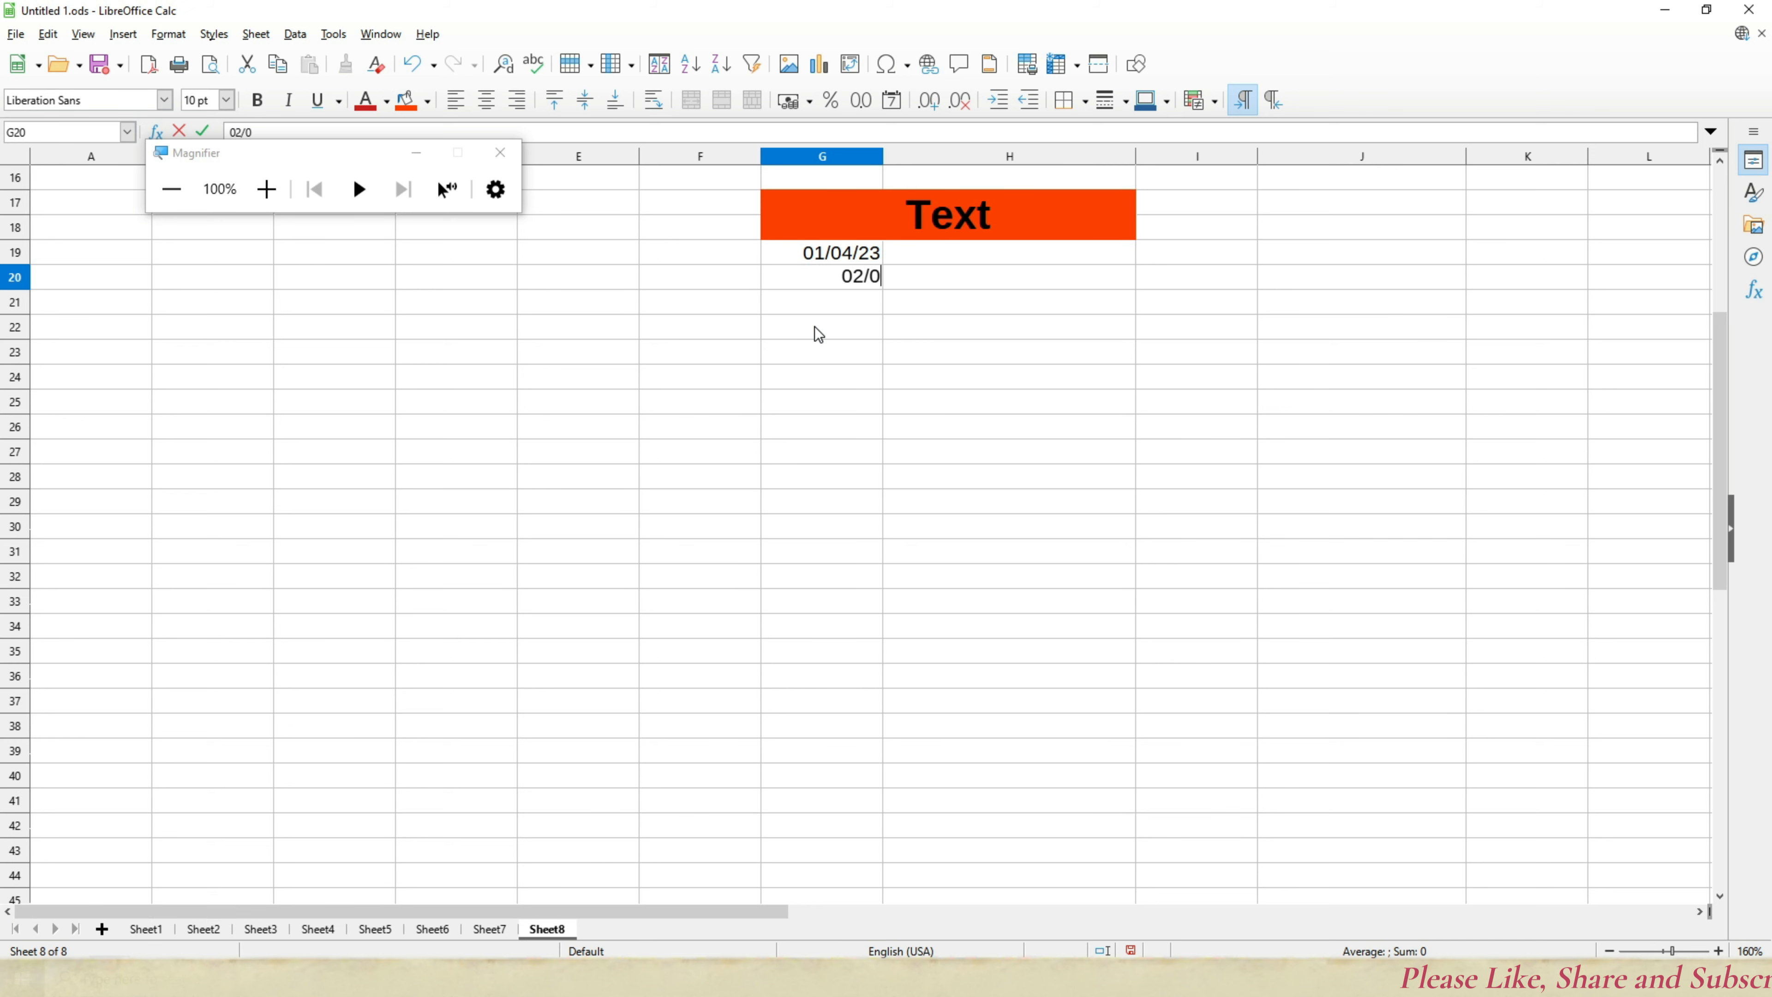
type("4/23")
key("Return")
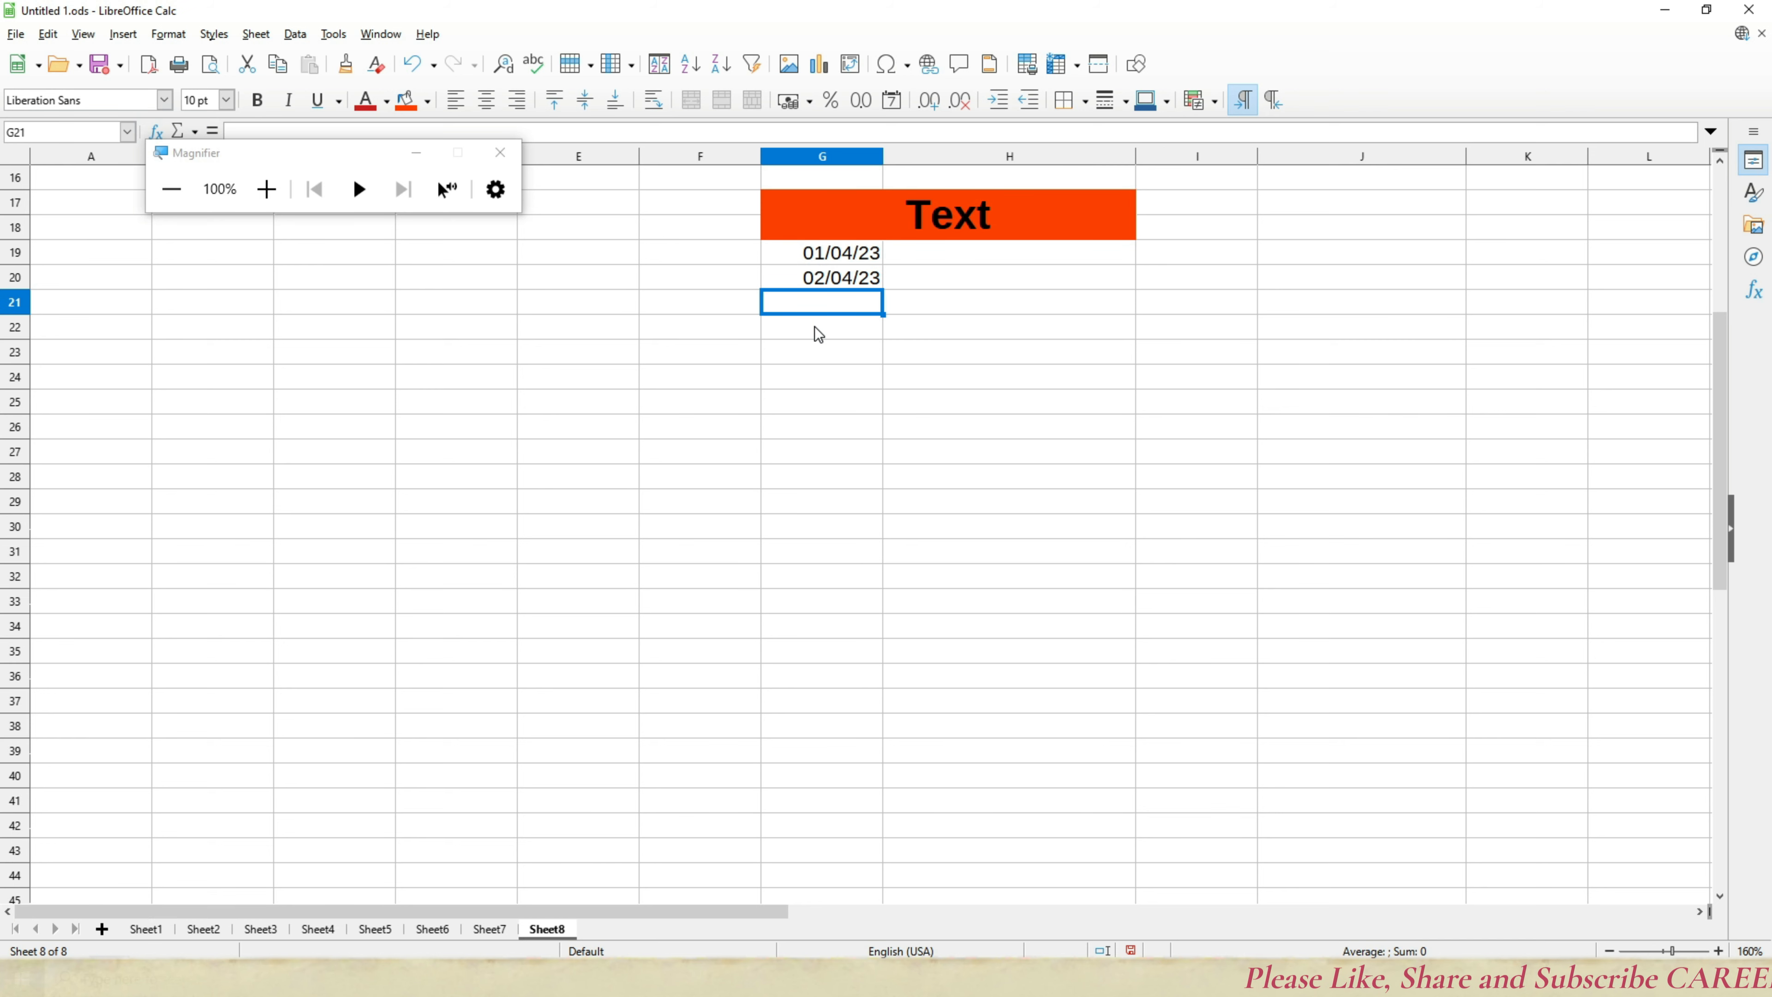
Step: Extend the two dates as a series down column G to 12/04/23 in G30 and select cell H19
left_click_drag(802, 253, 883, 538)
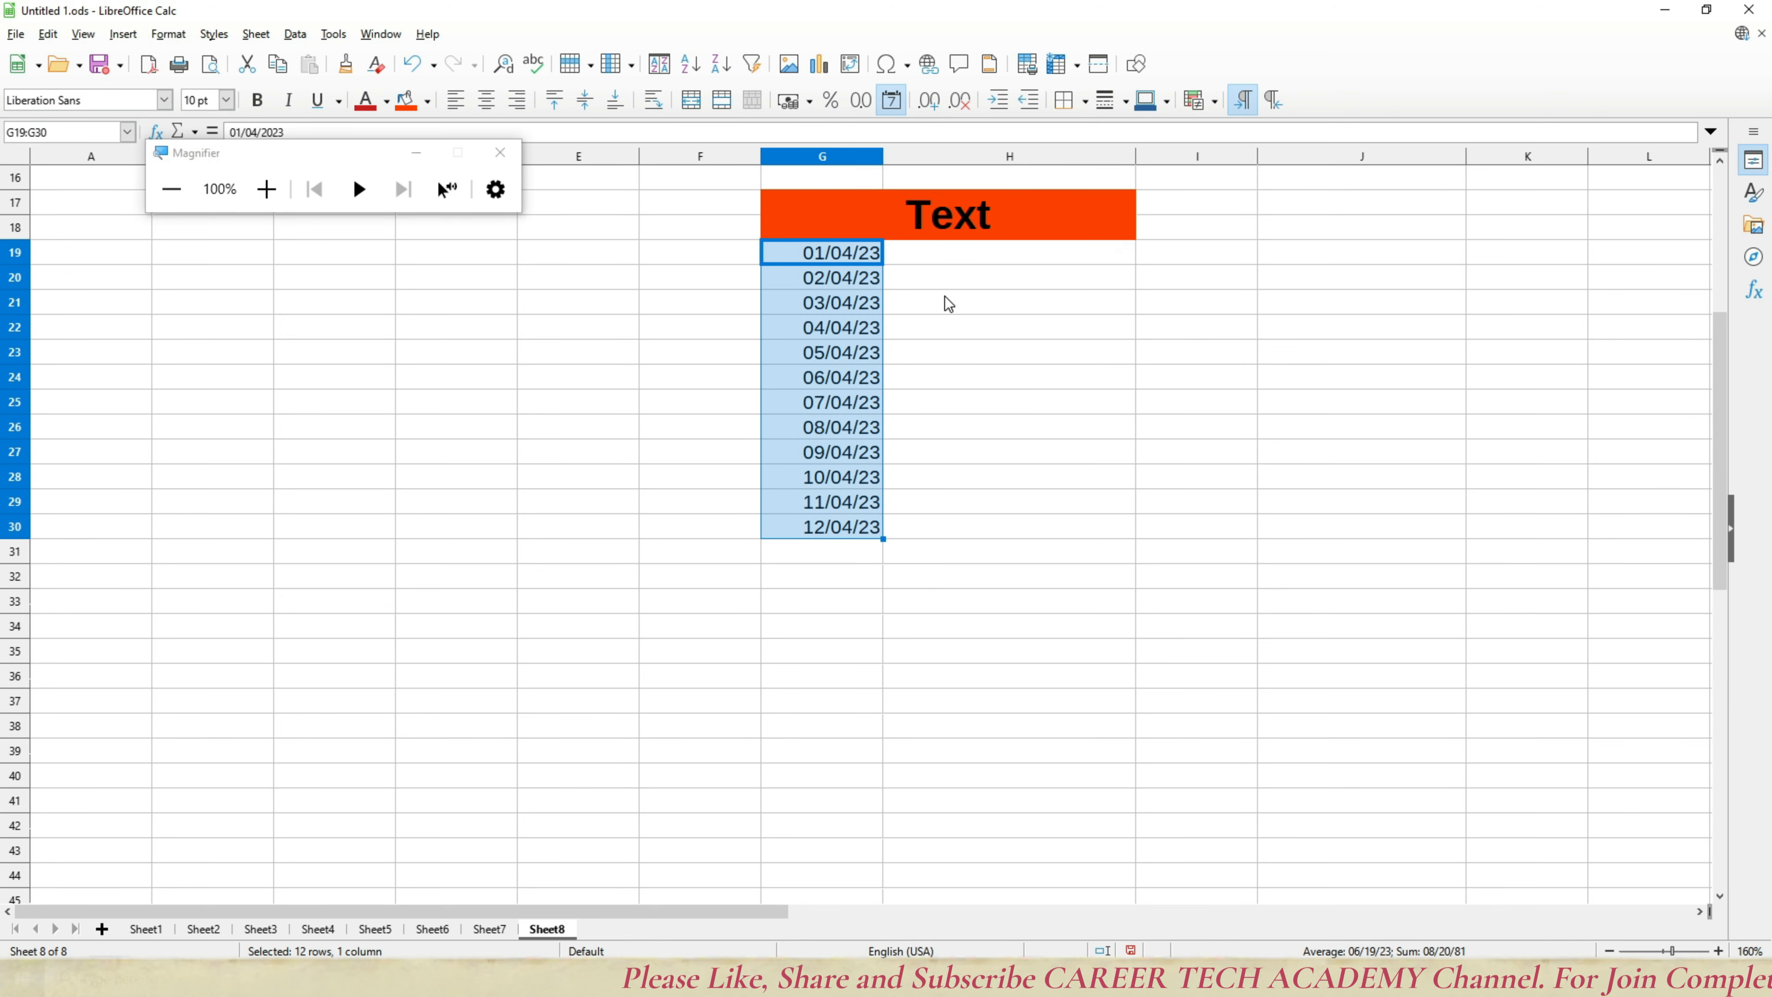
left_click(865, 557)
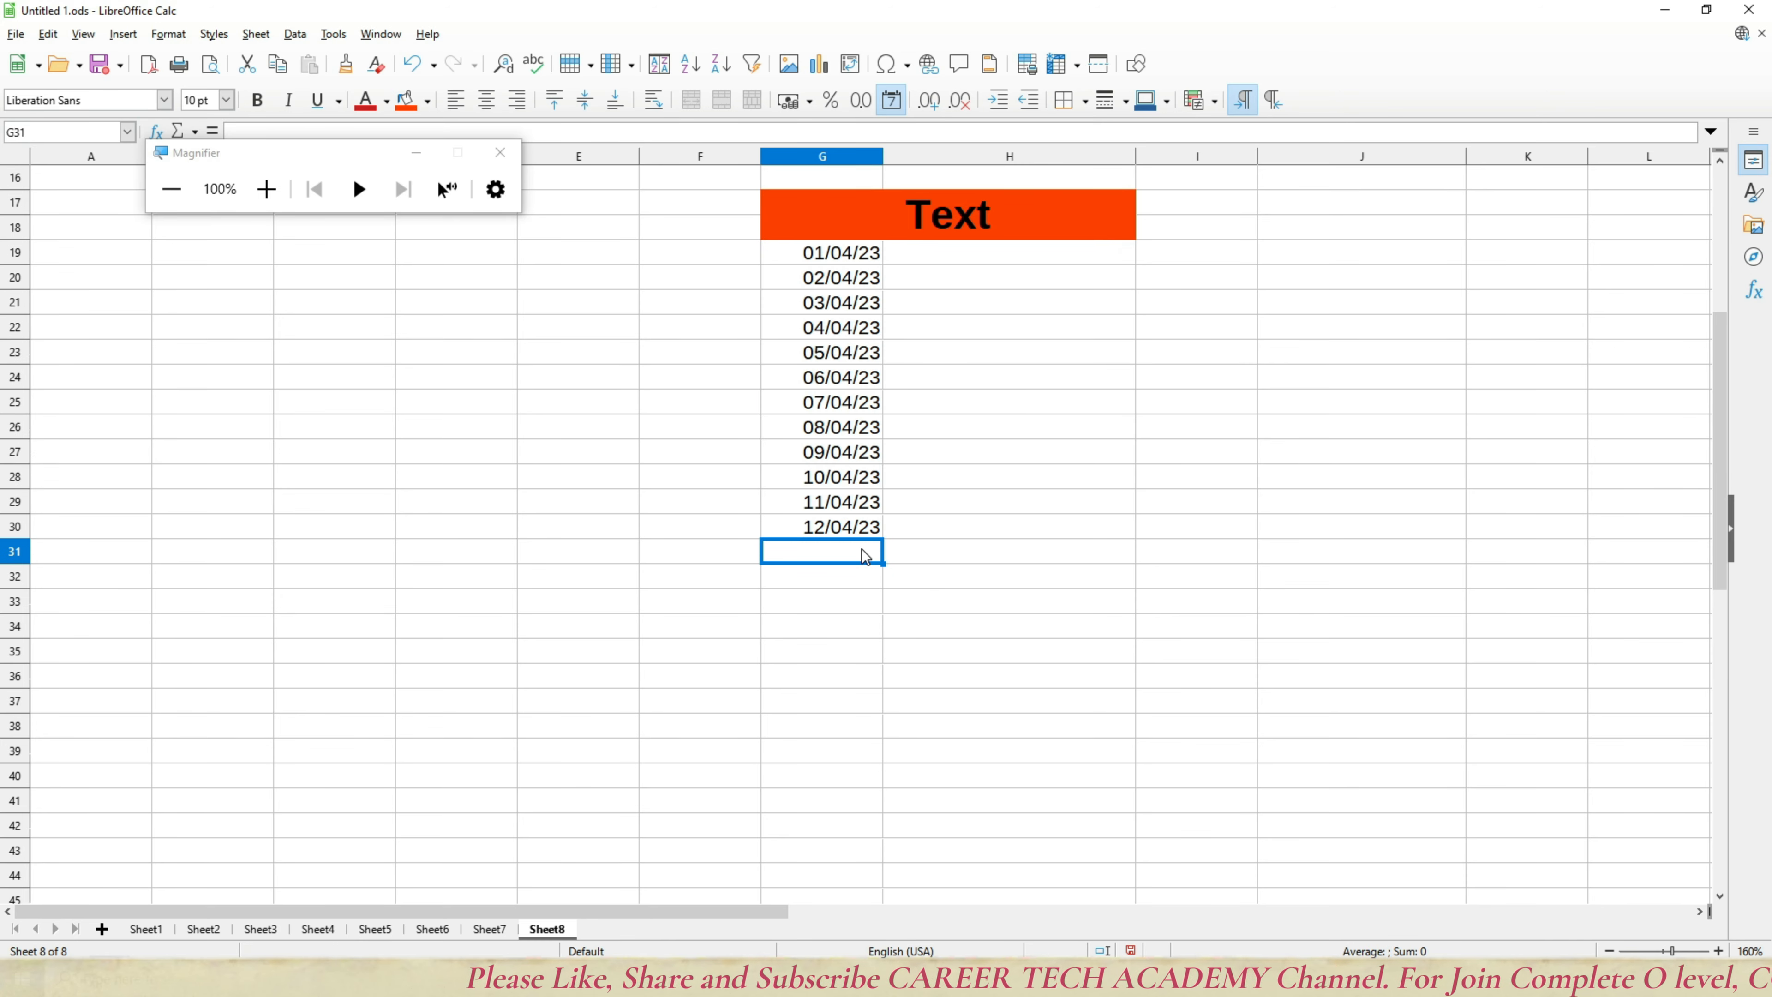
left_click_drag(840, 256, 835, 522)
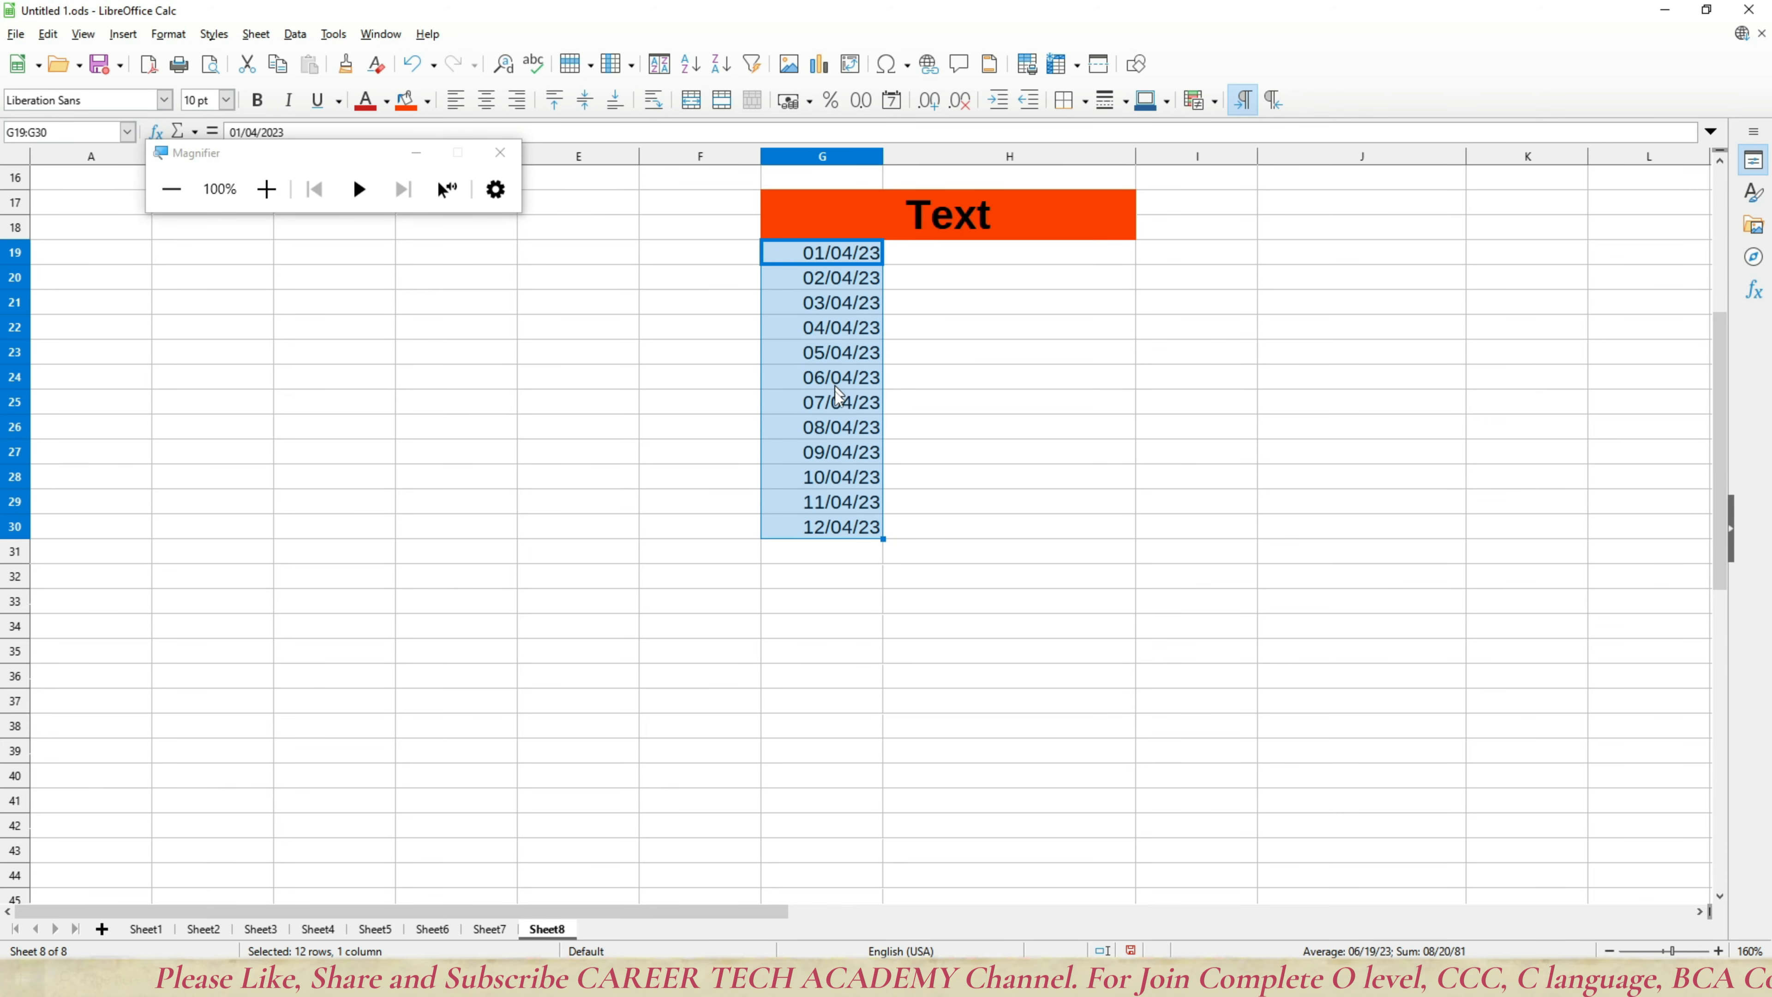
left_click(947, 264)
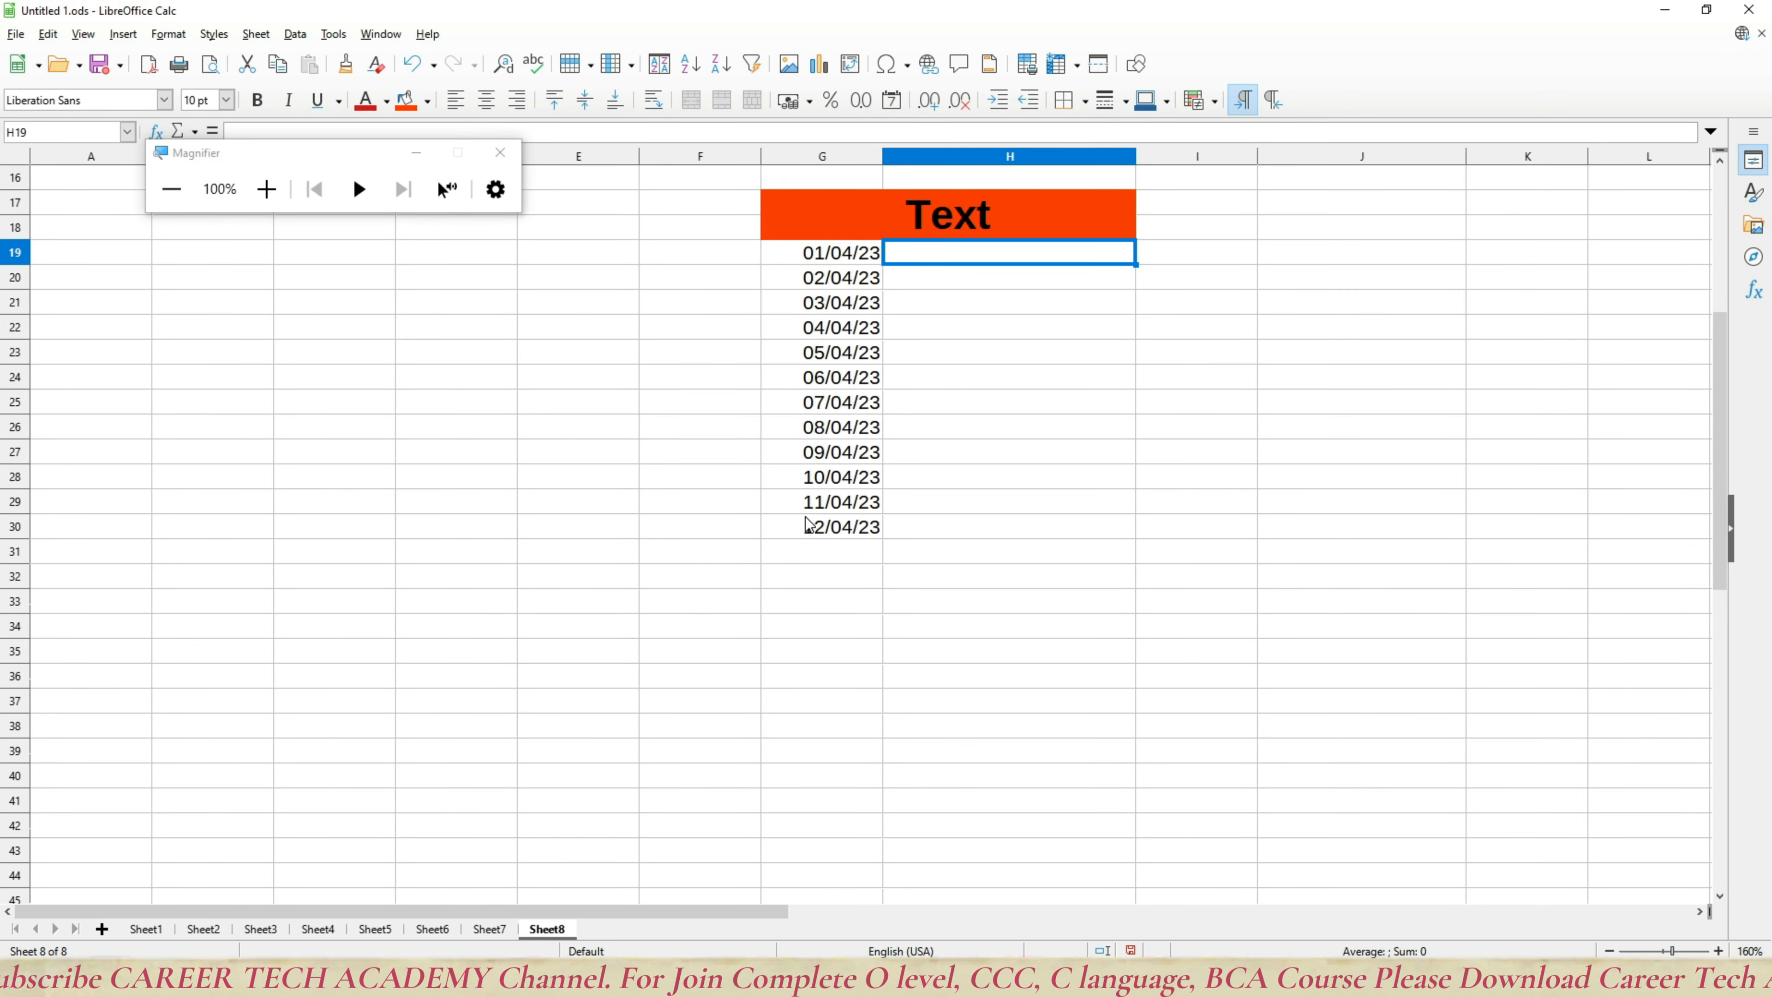
type("=te")
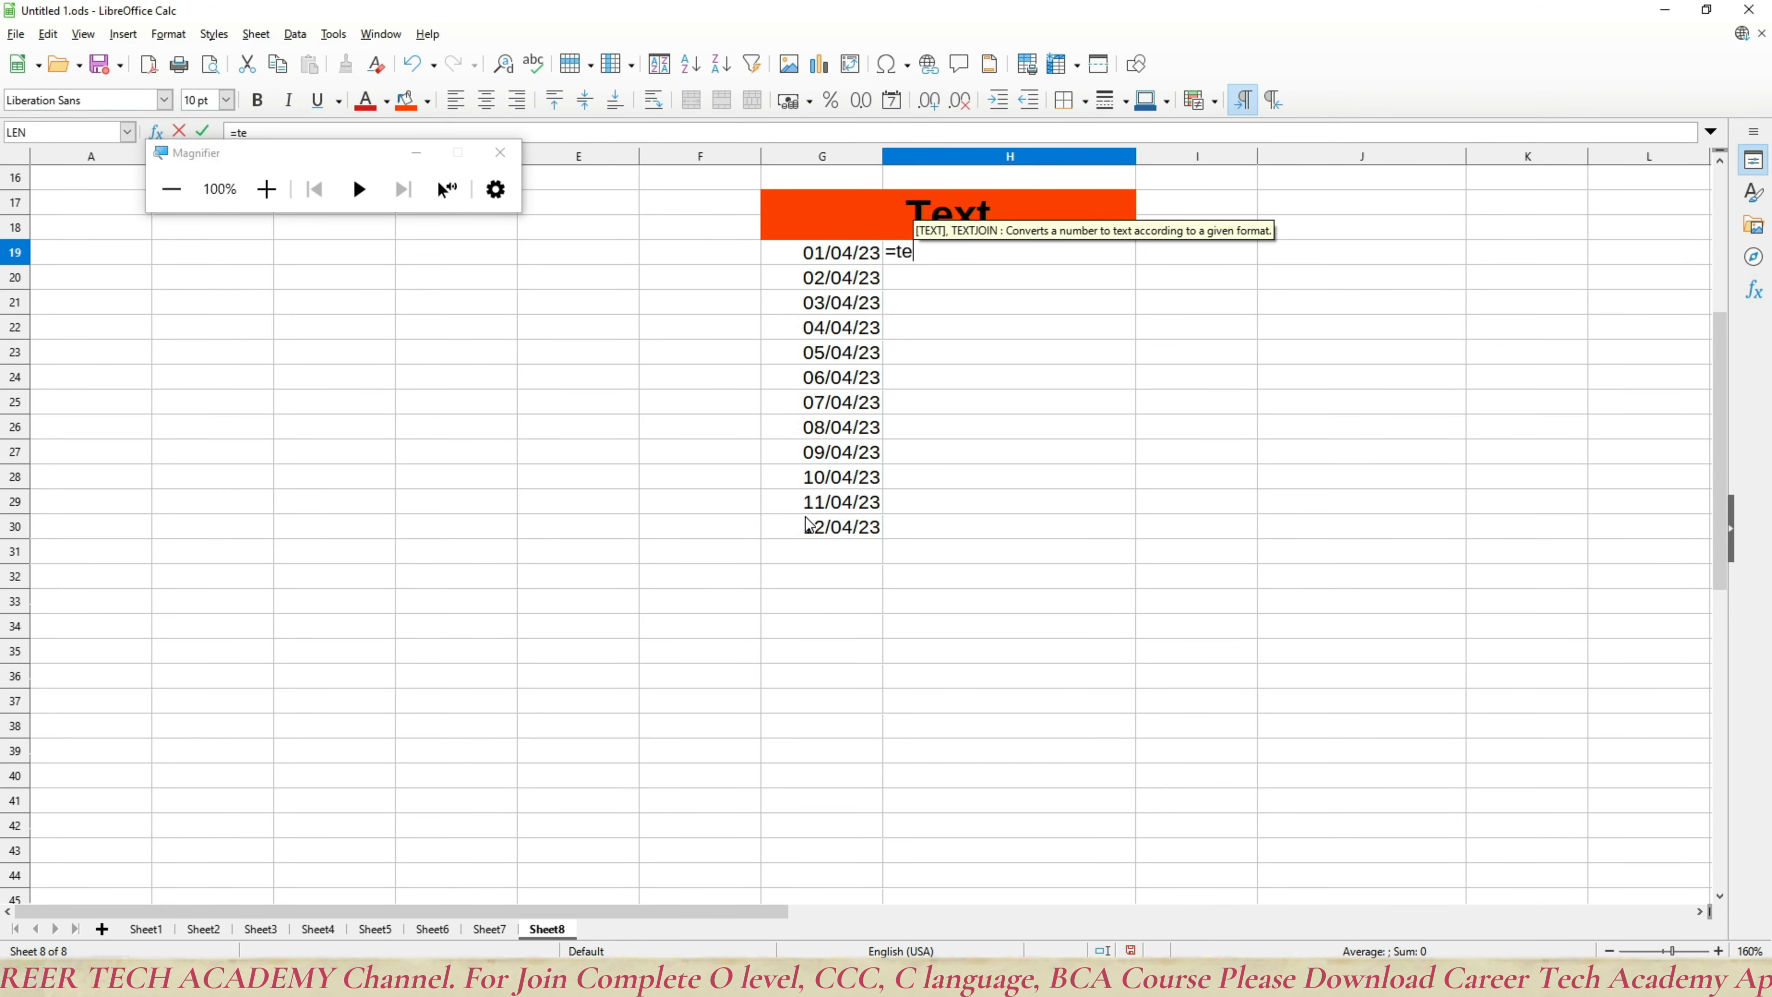
type("xt)")
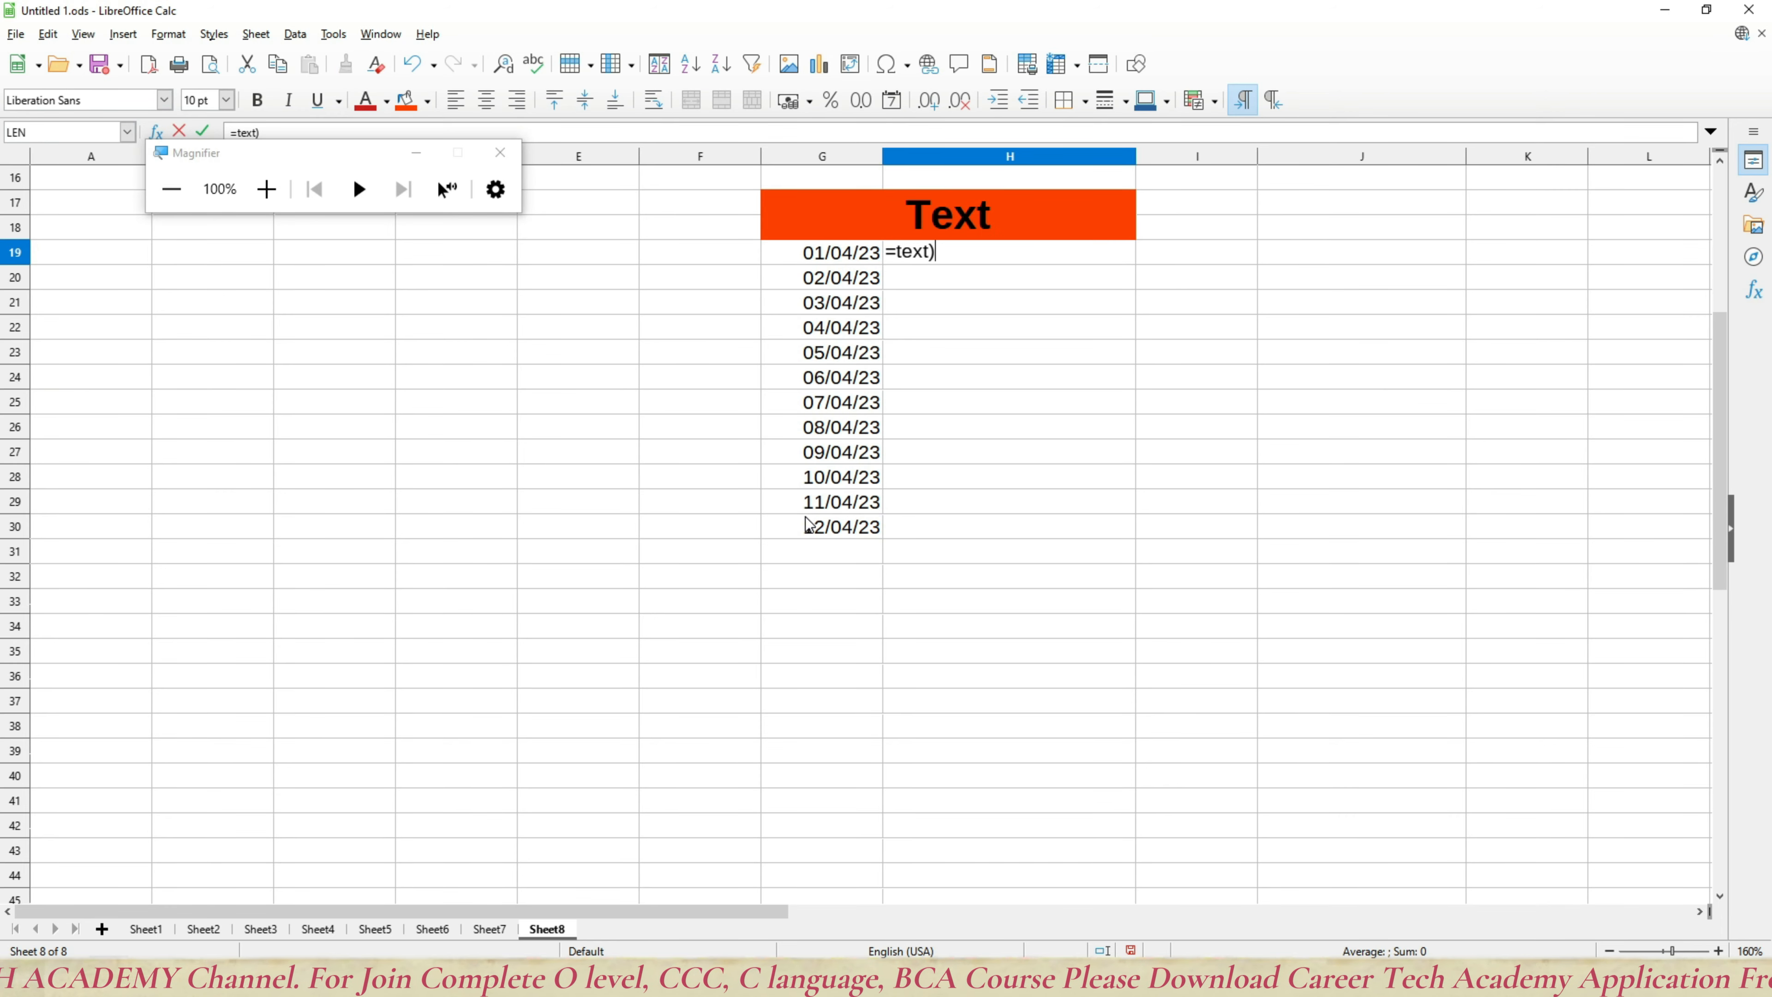
key("BackSpace")
key("BackSpace")
key("BackSpace")
key("BackSpace")
key("BackSpace")
key("BackSpace")
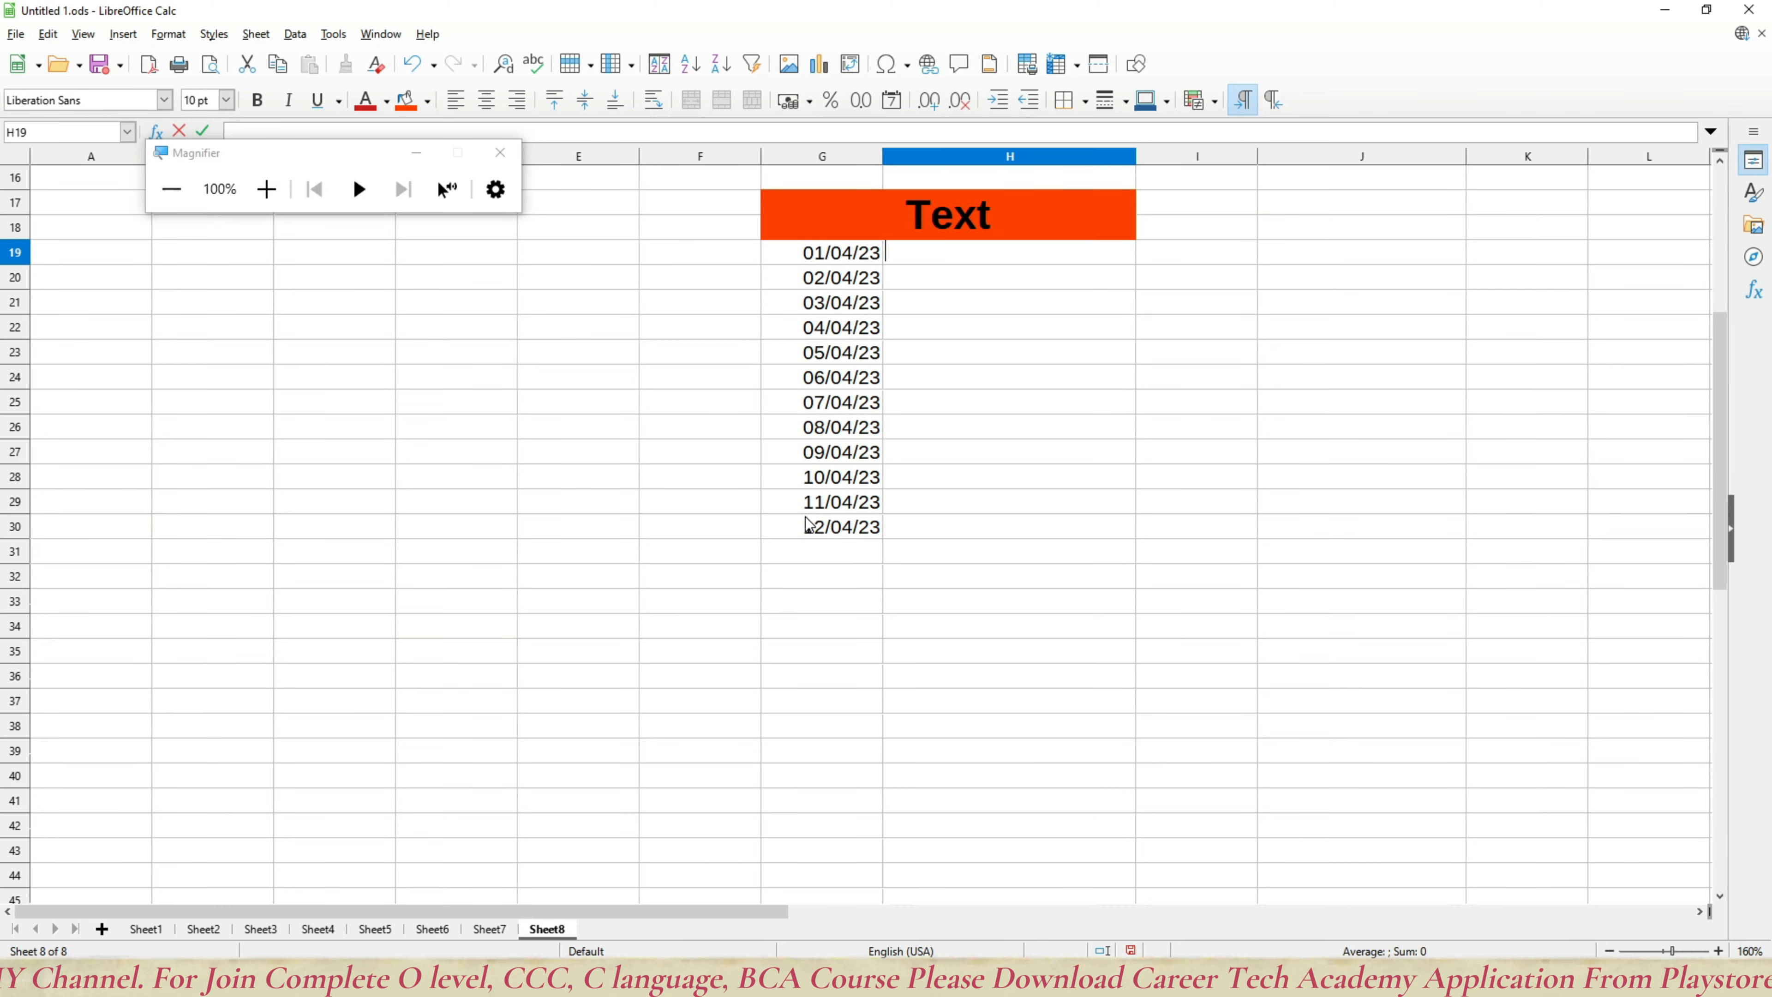
Step: Enter =text(G19,"dddd") in H19 to return the weekday name and fill the formula down to H30
key("super+plus")
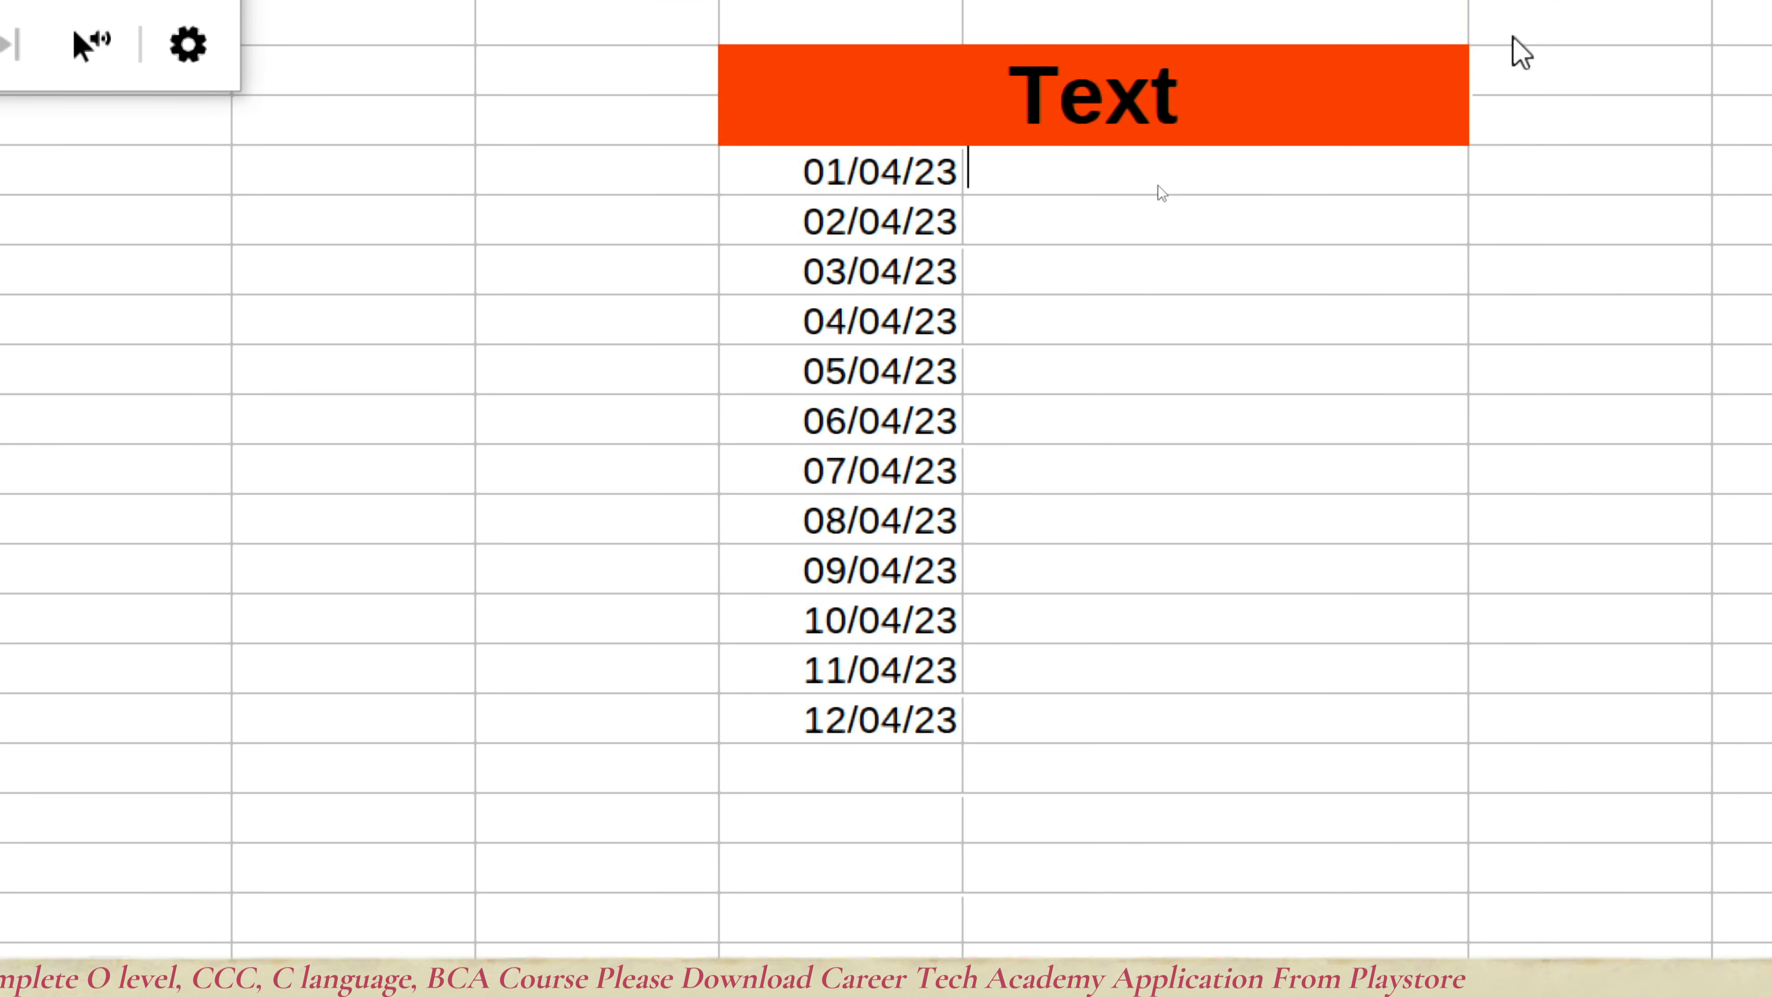
type("=t")
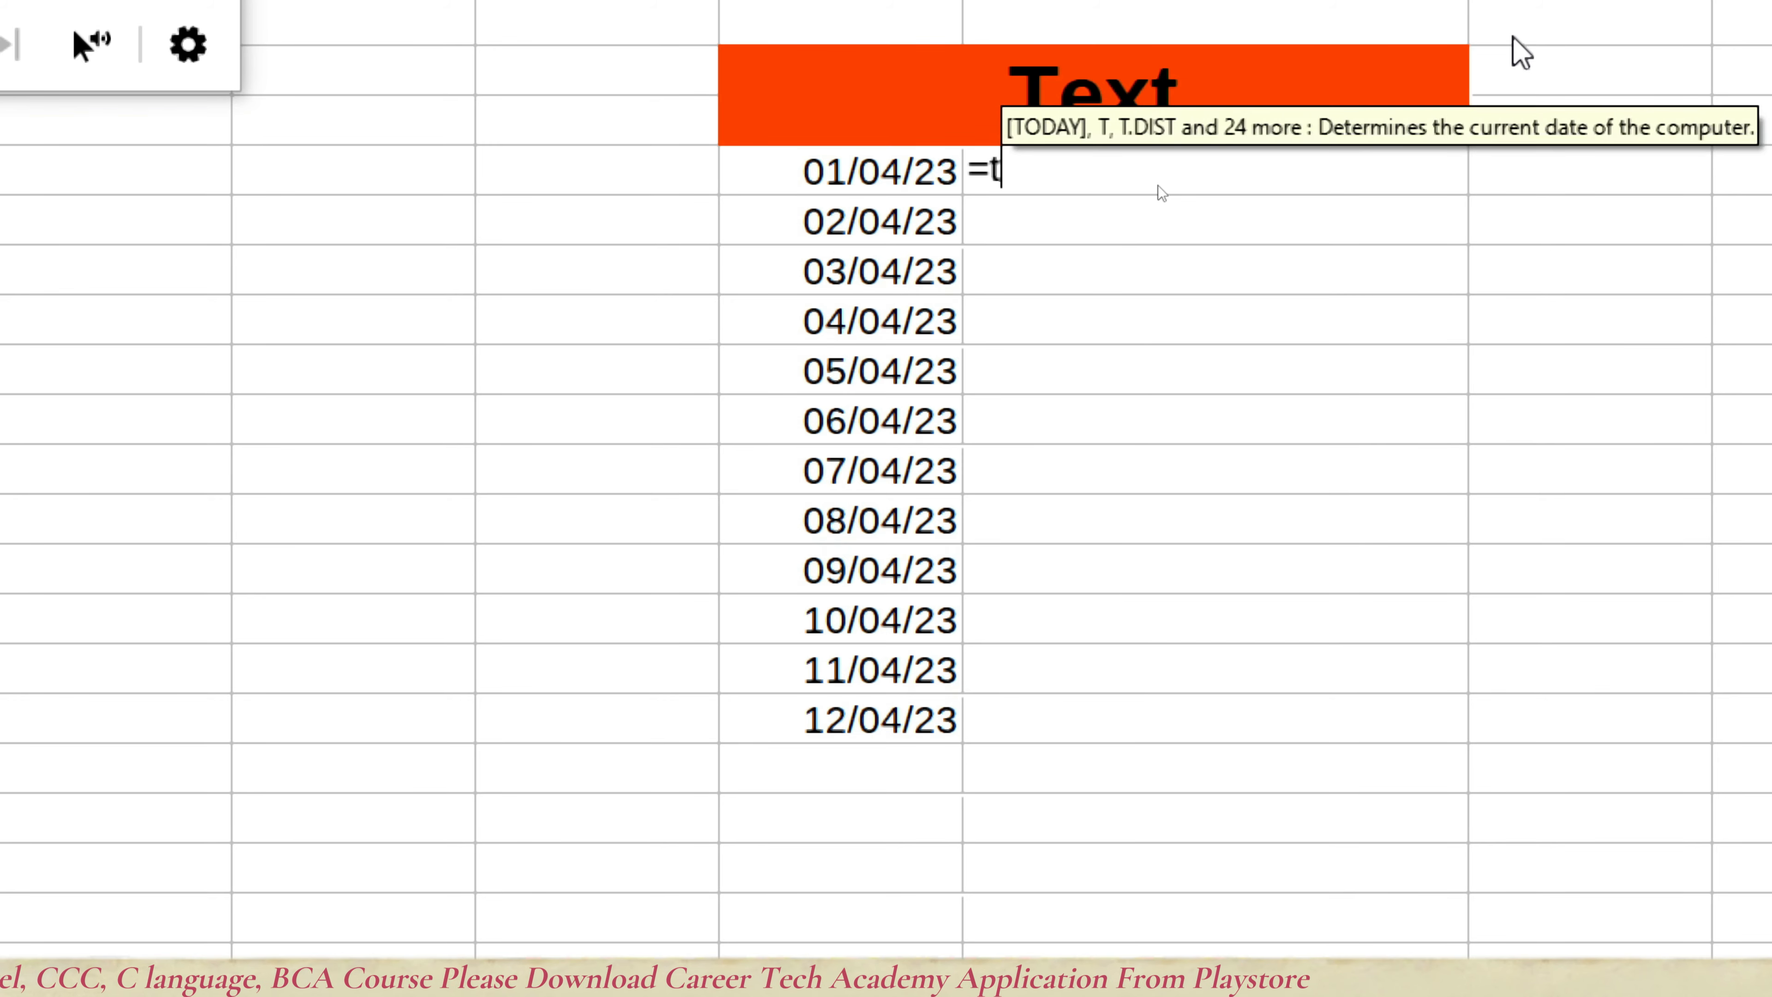
type("ext(")
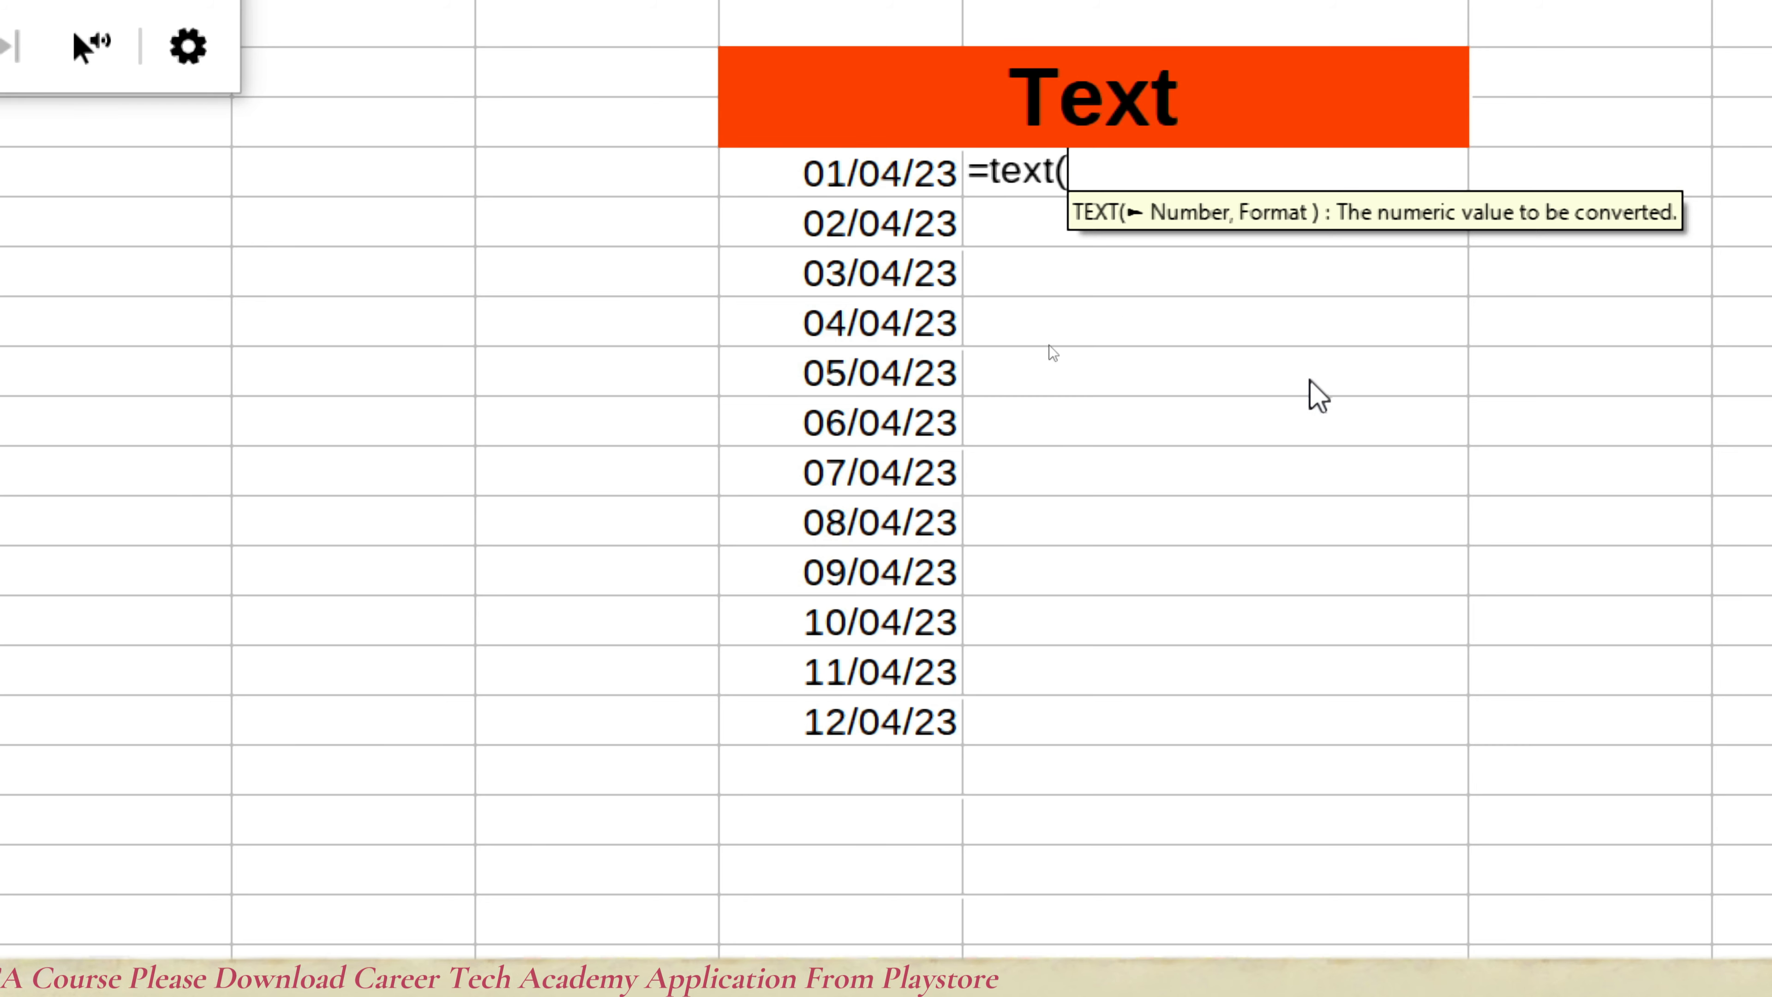
left_click(863, 183)
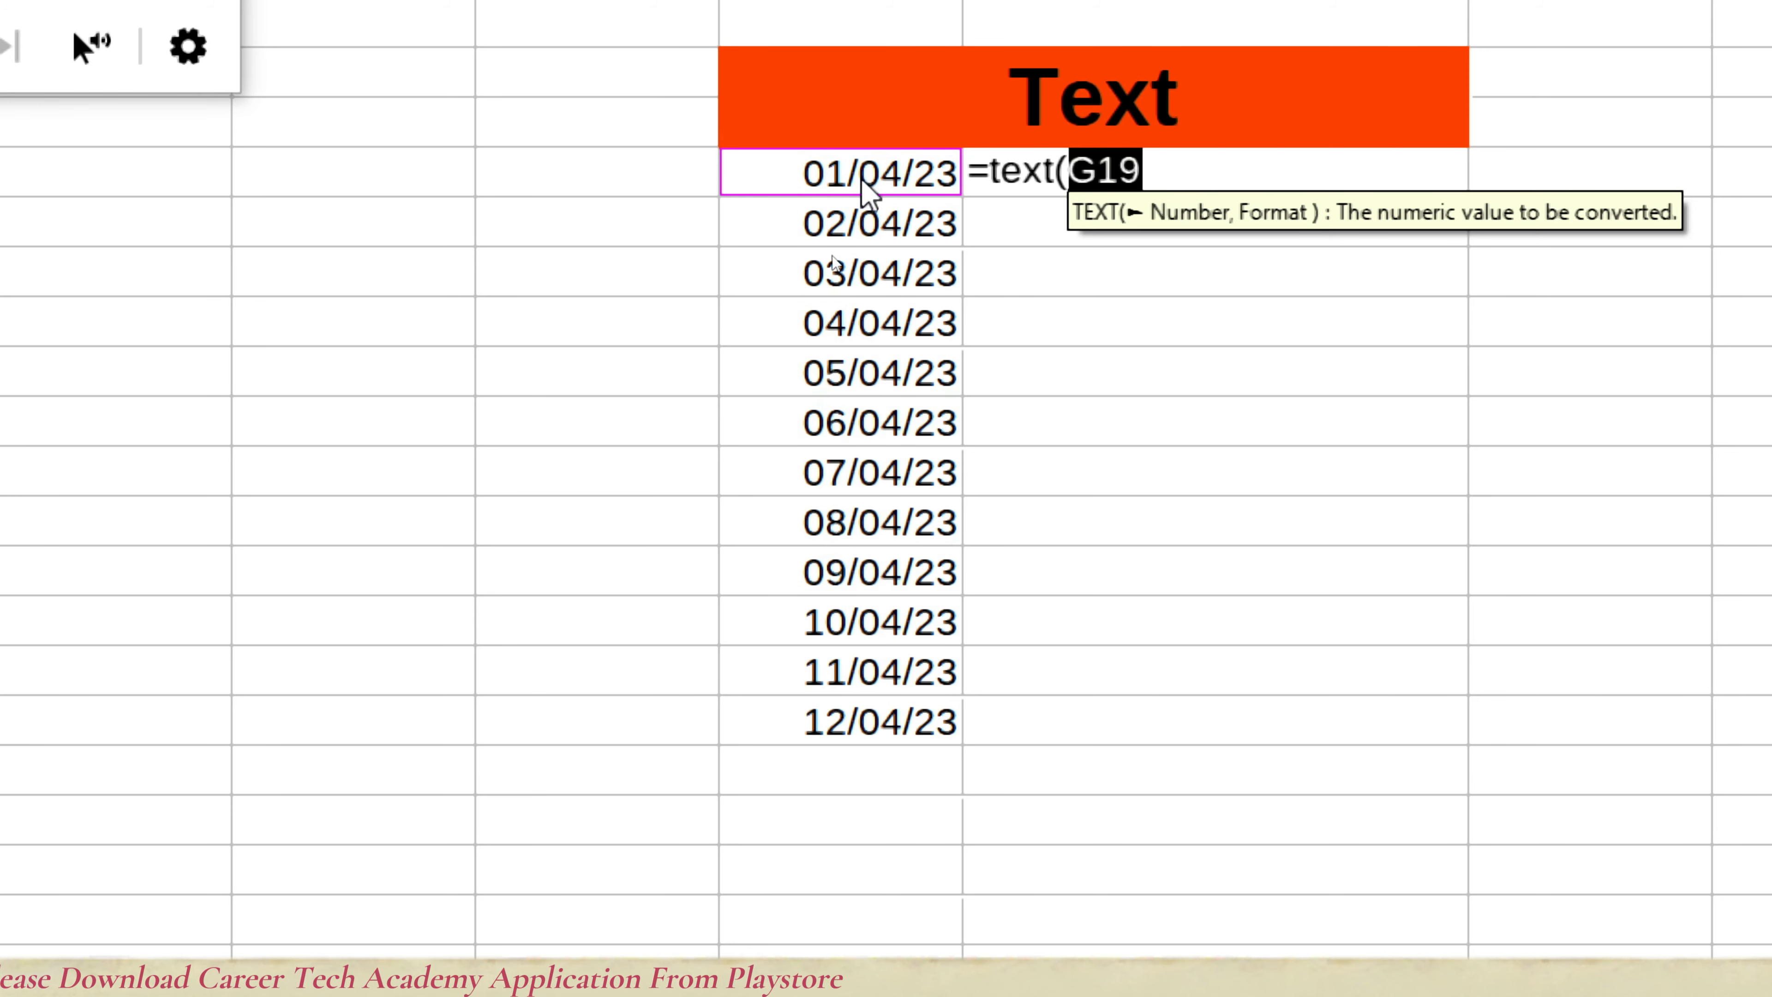
type(",")
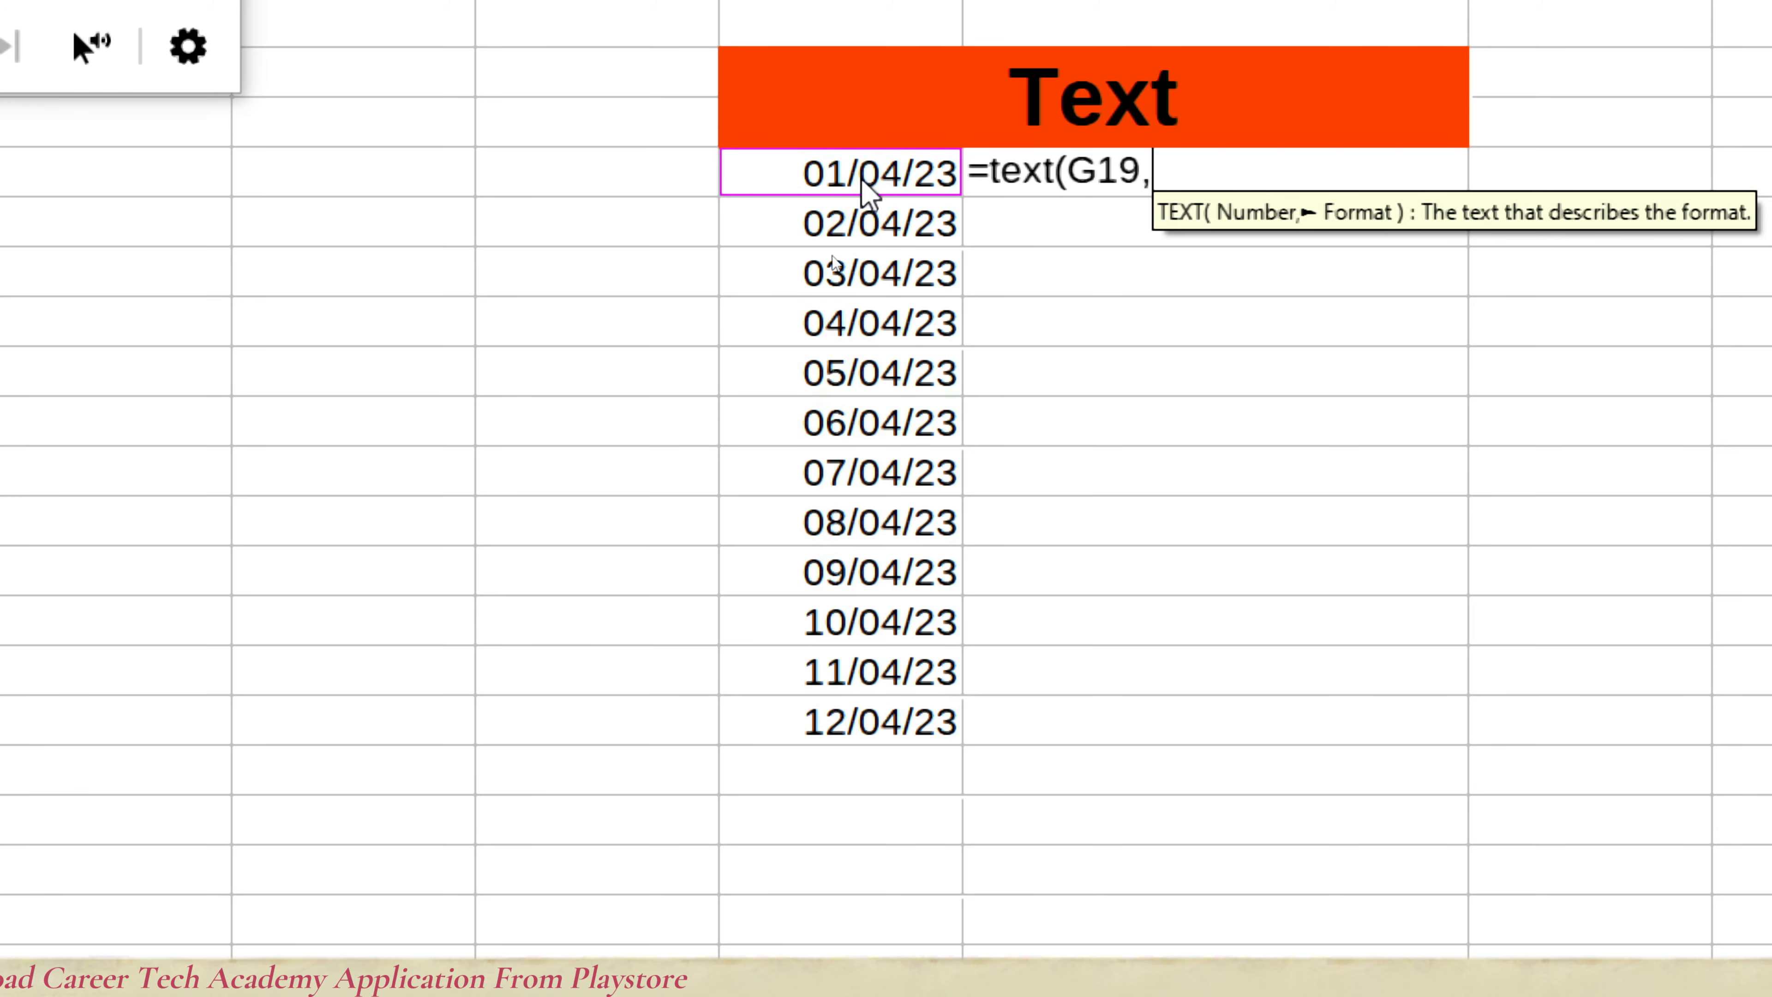
type("\"dddd")
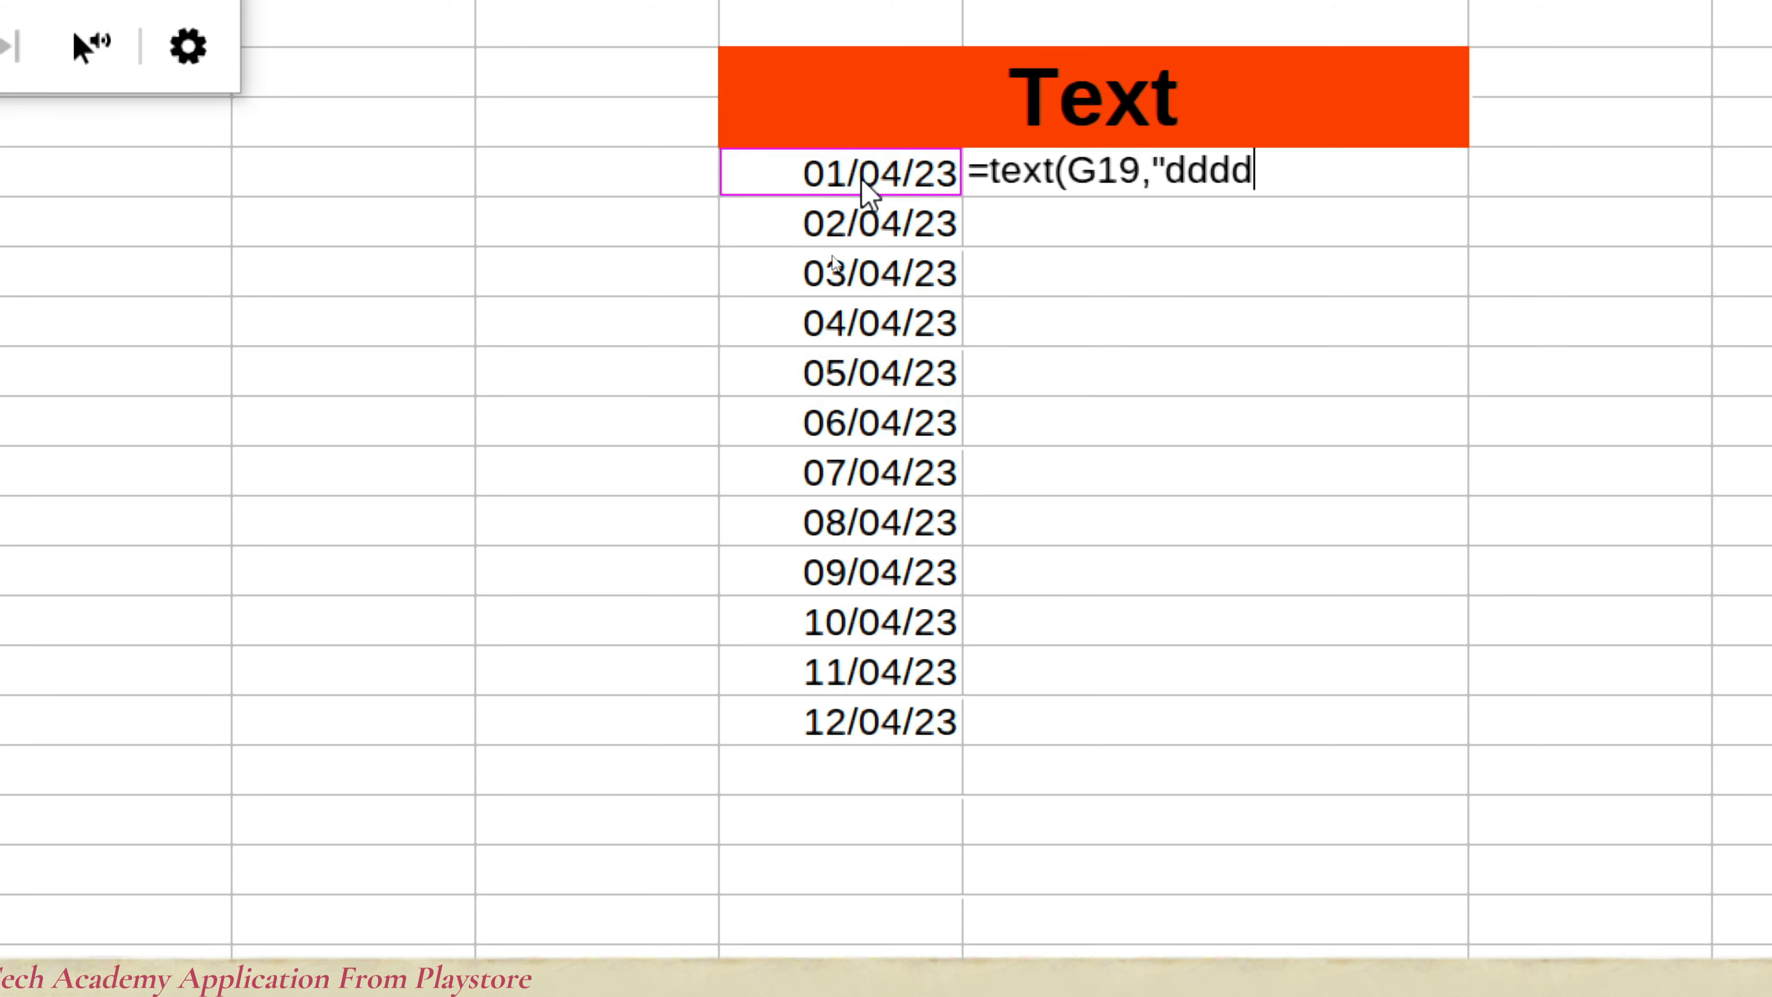
type("\"")
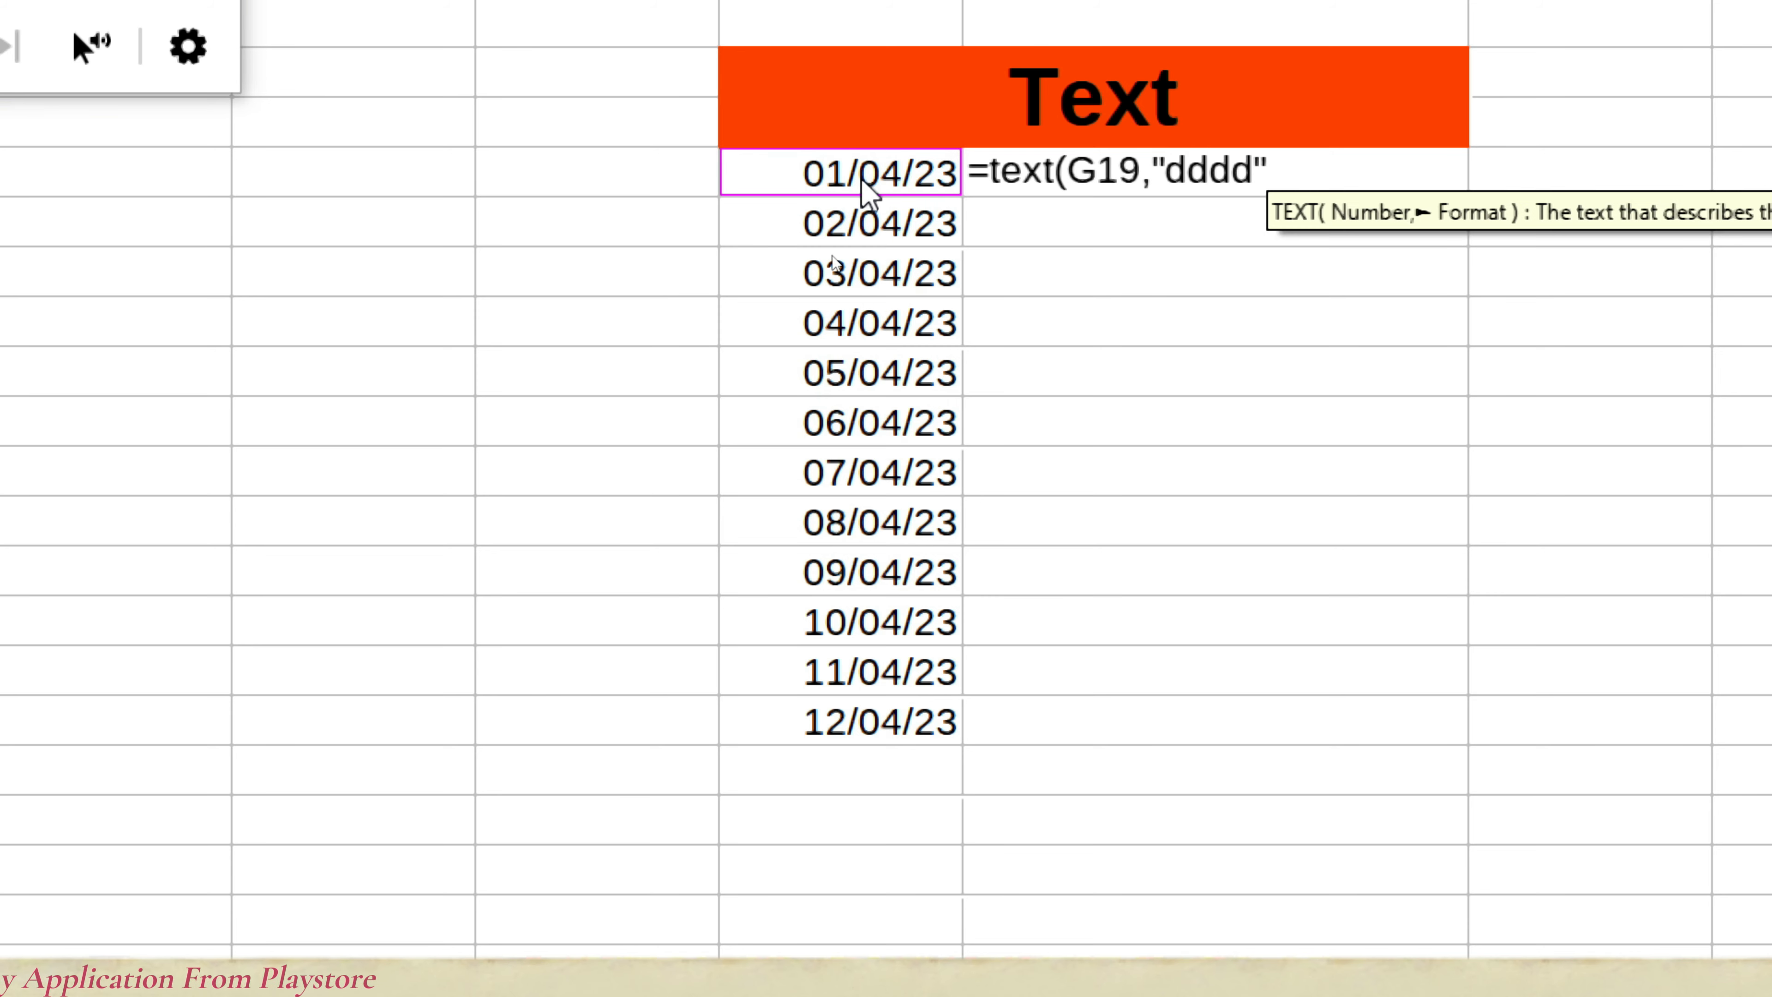
type(")")
key("Return")
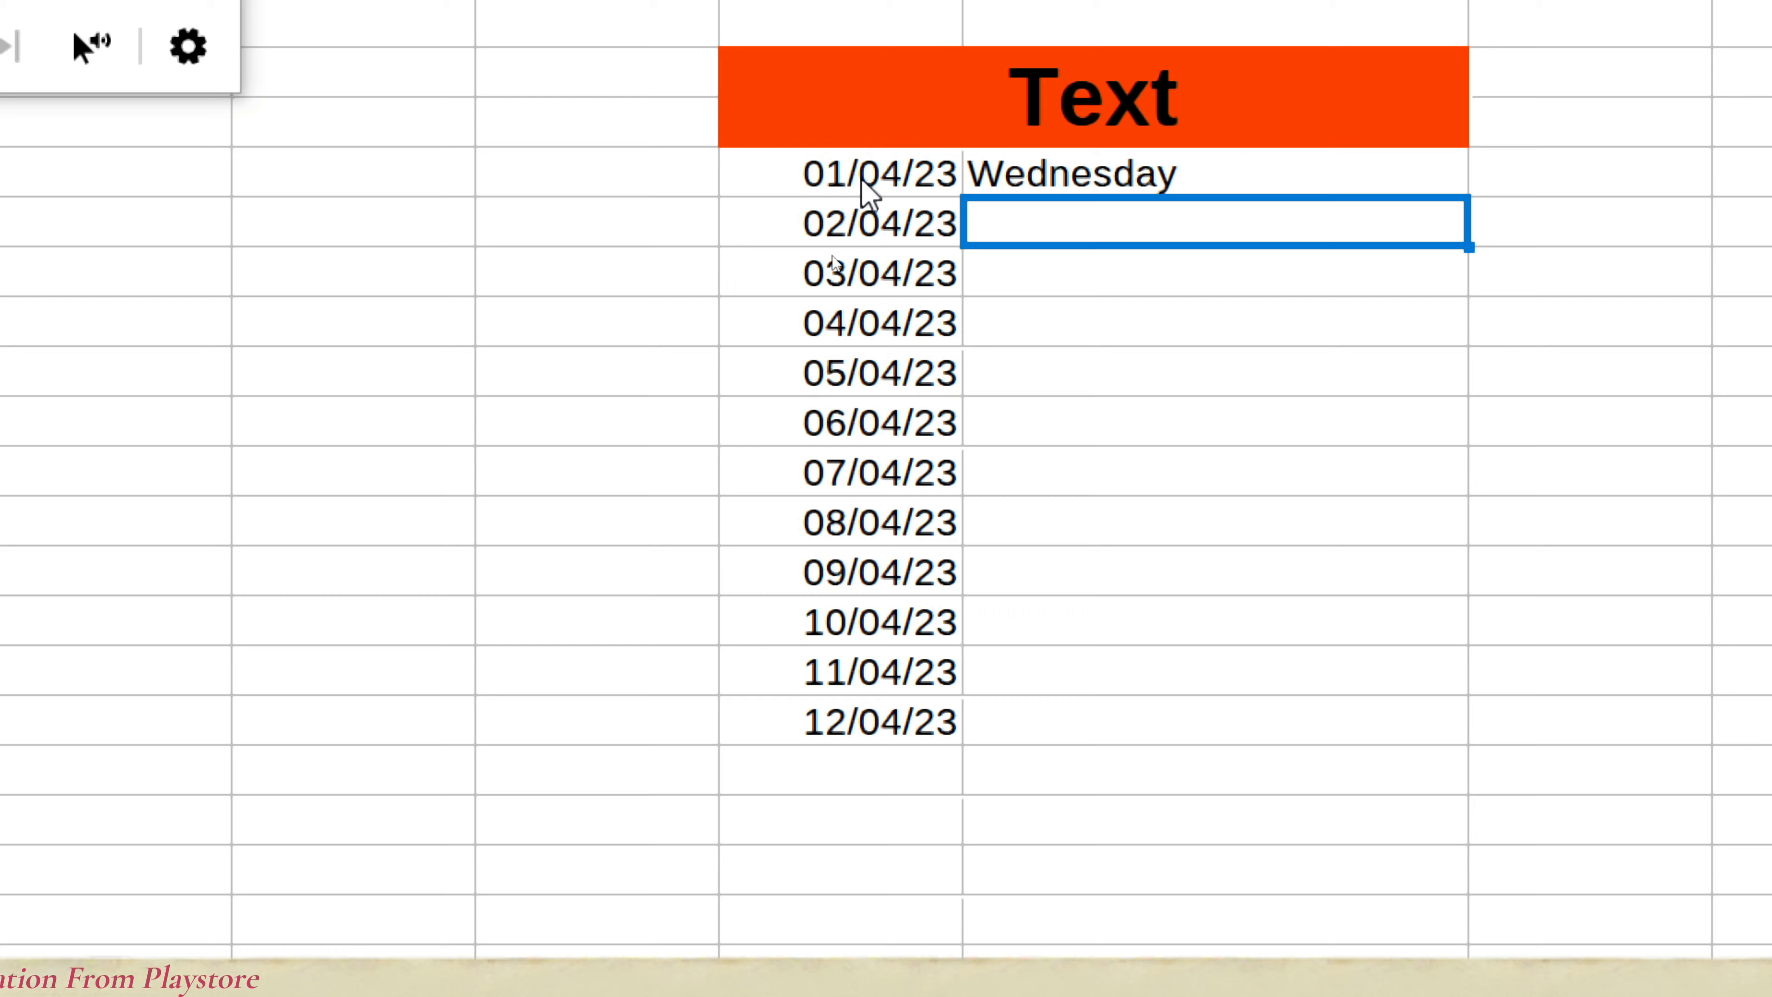
left_click(1022, 178)
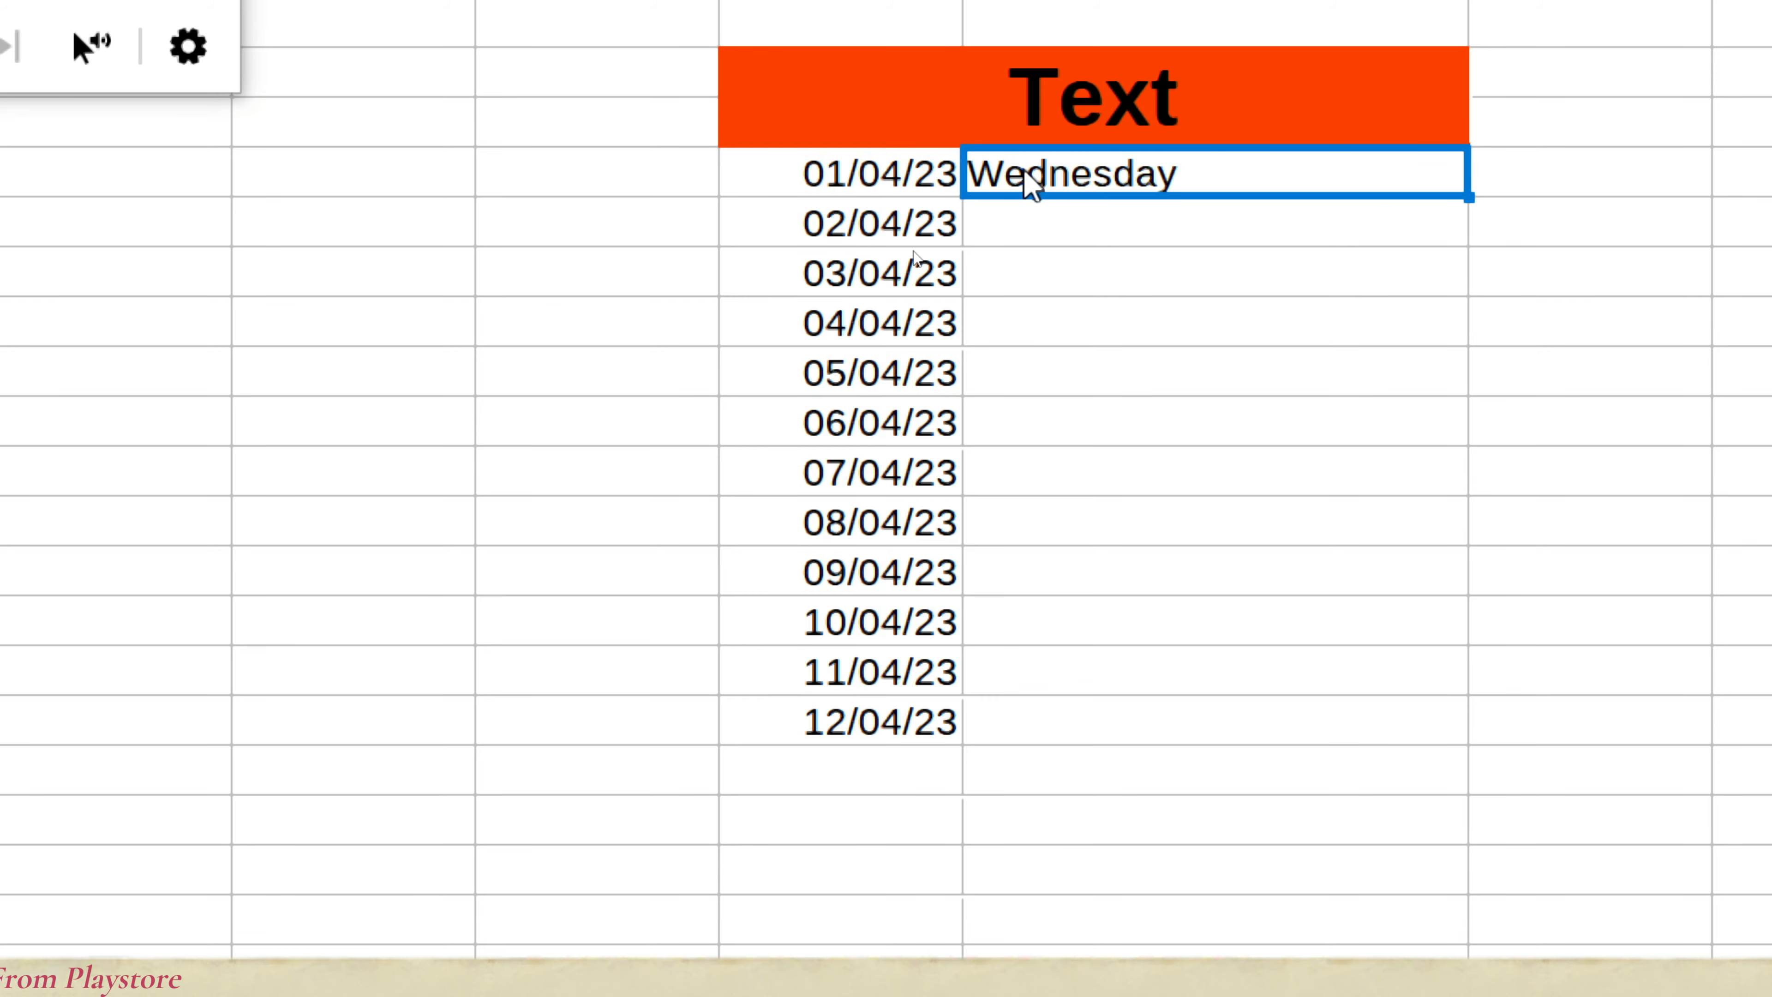
double_click(1469, 198)
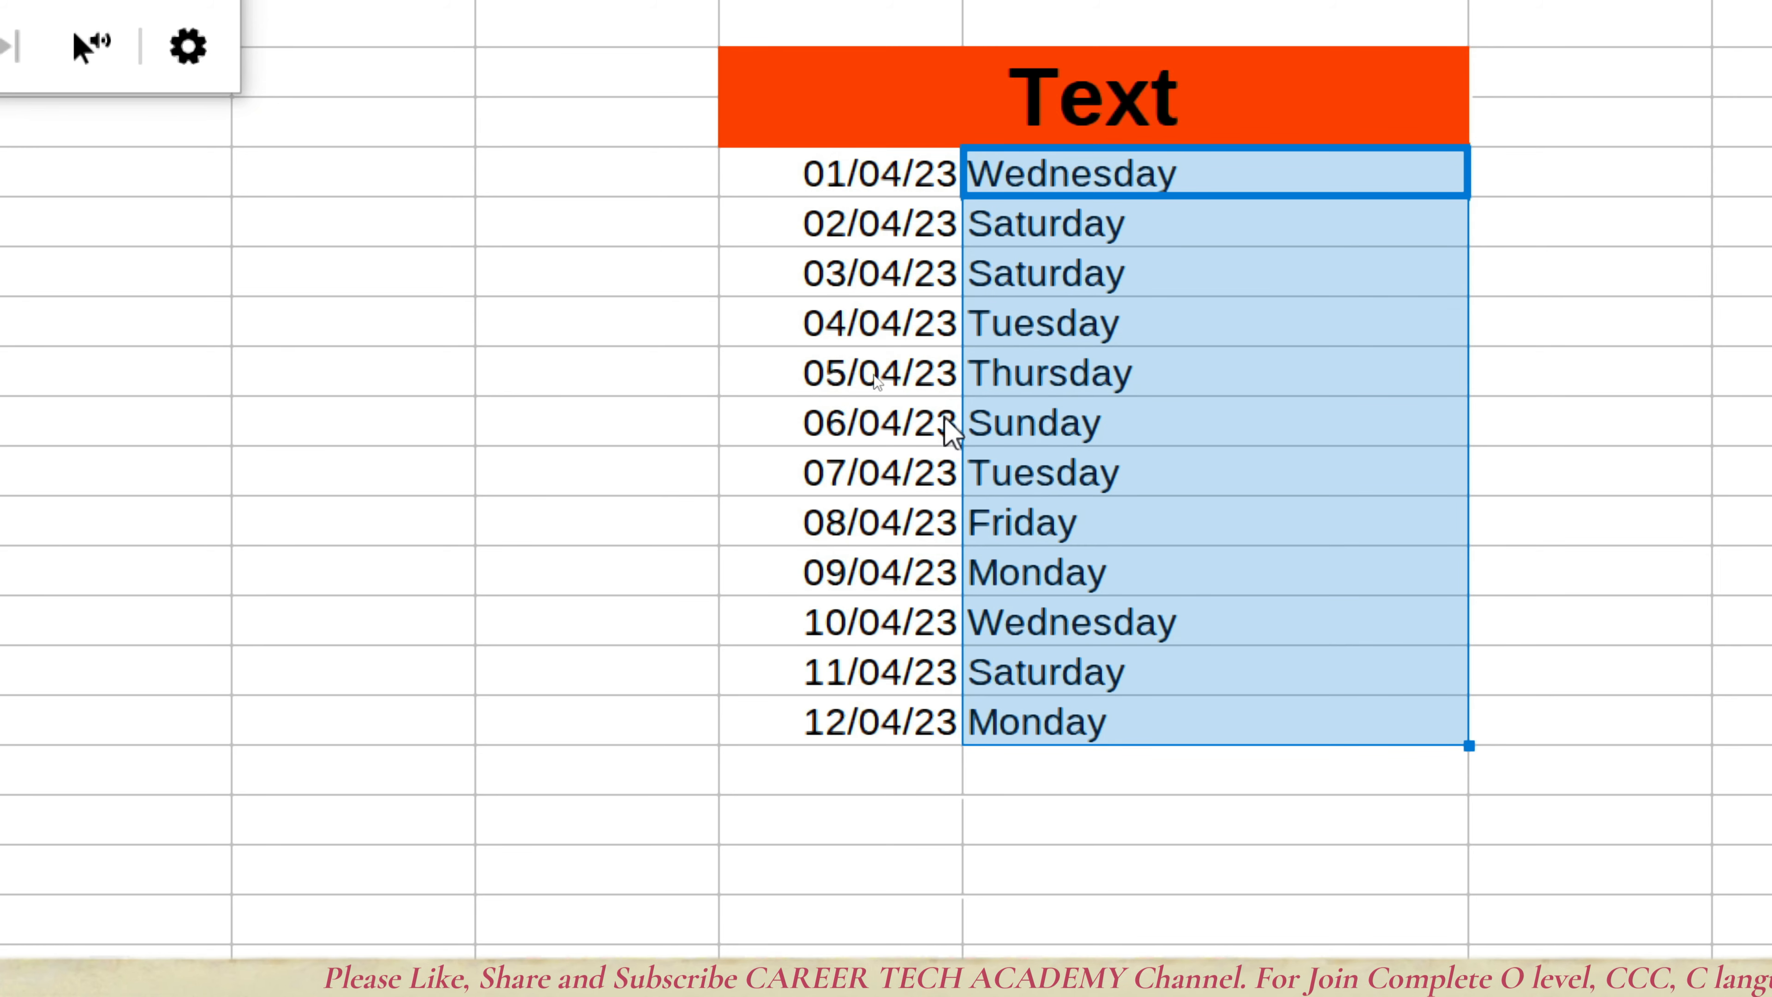
Step: Replace the date in G19 with 04/01/2023 and fill the date series down to G30
left_click(871, 158)
type("0")
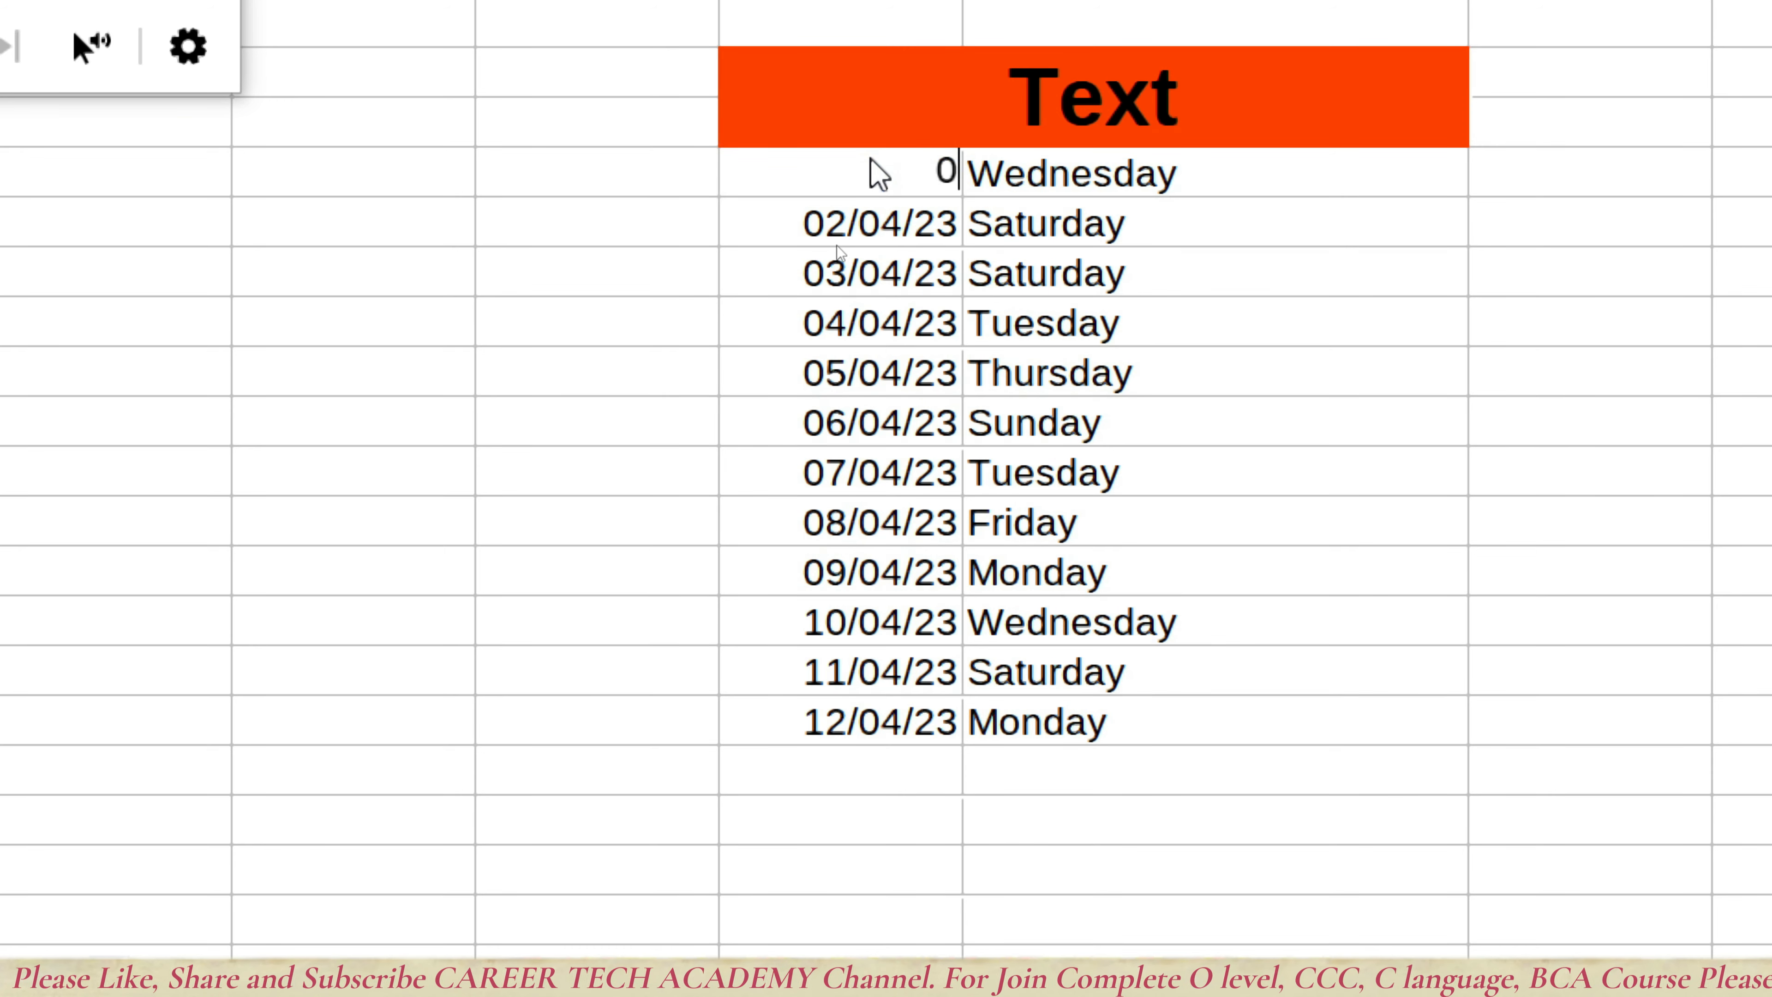
type("4/0")
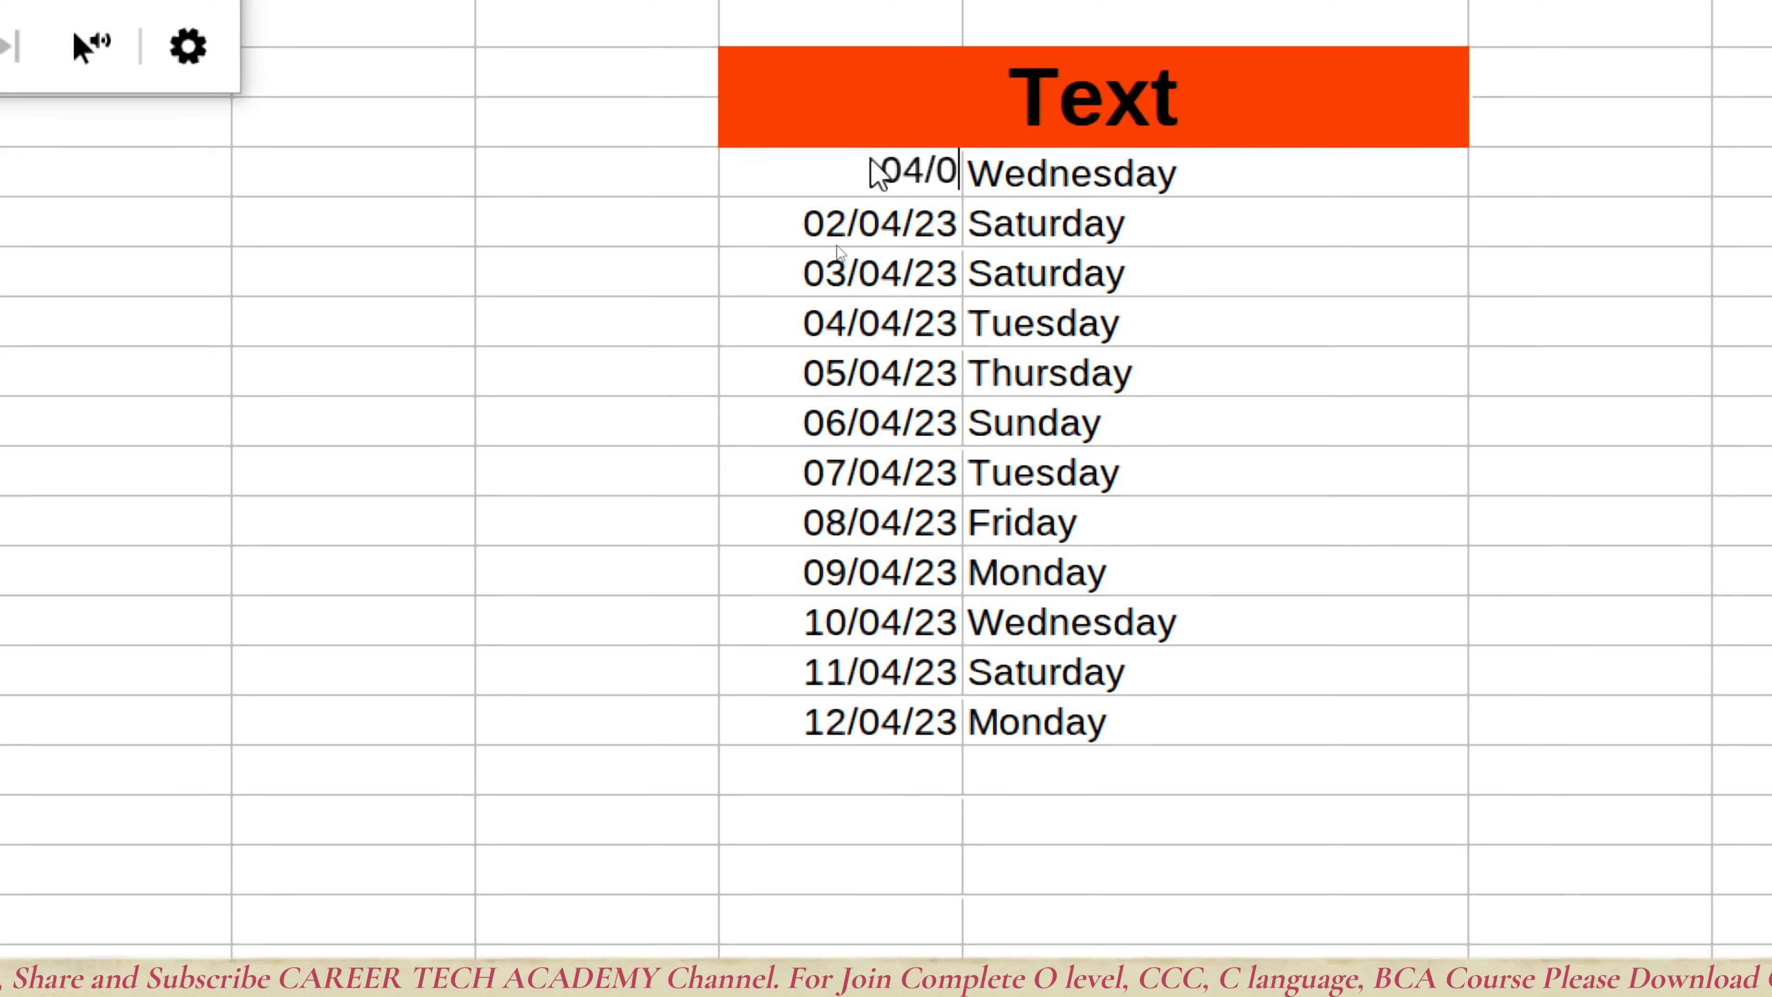
type("1/2023")
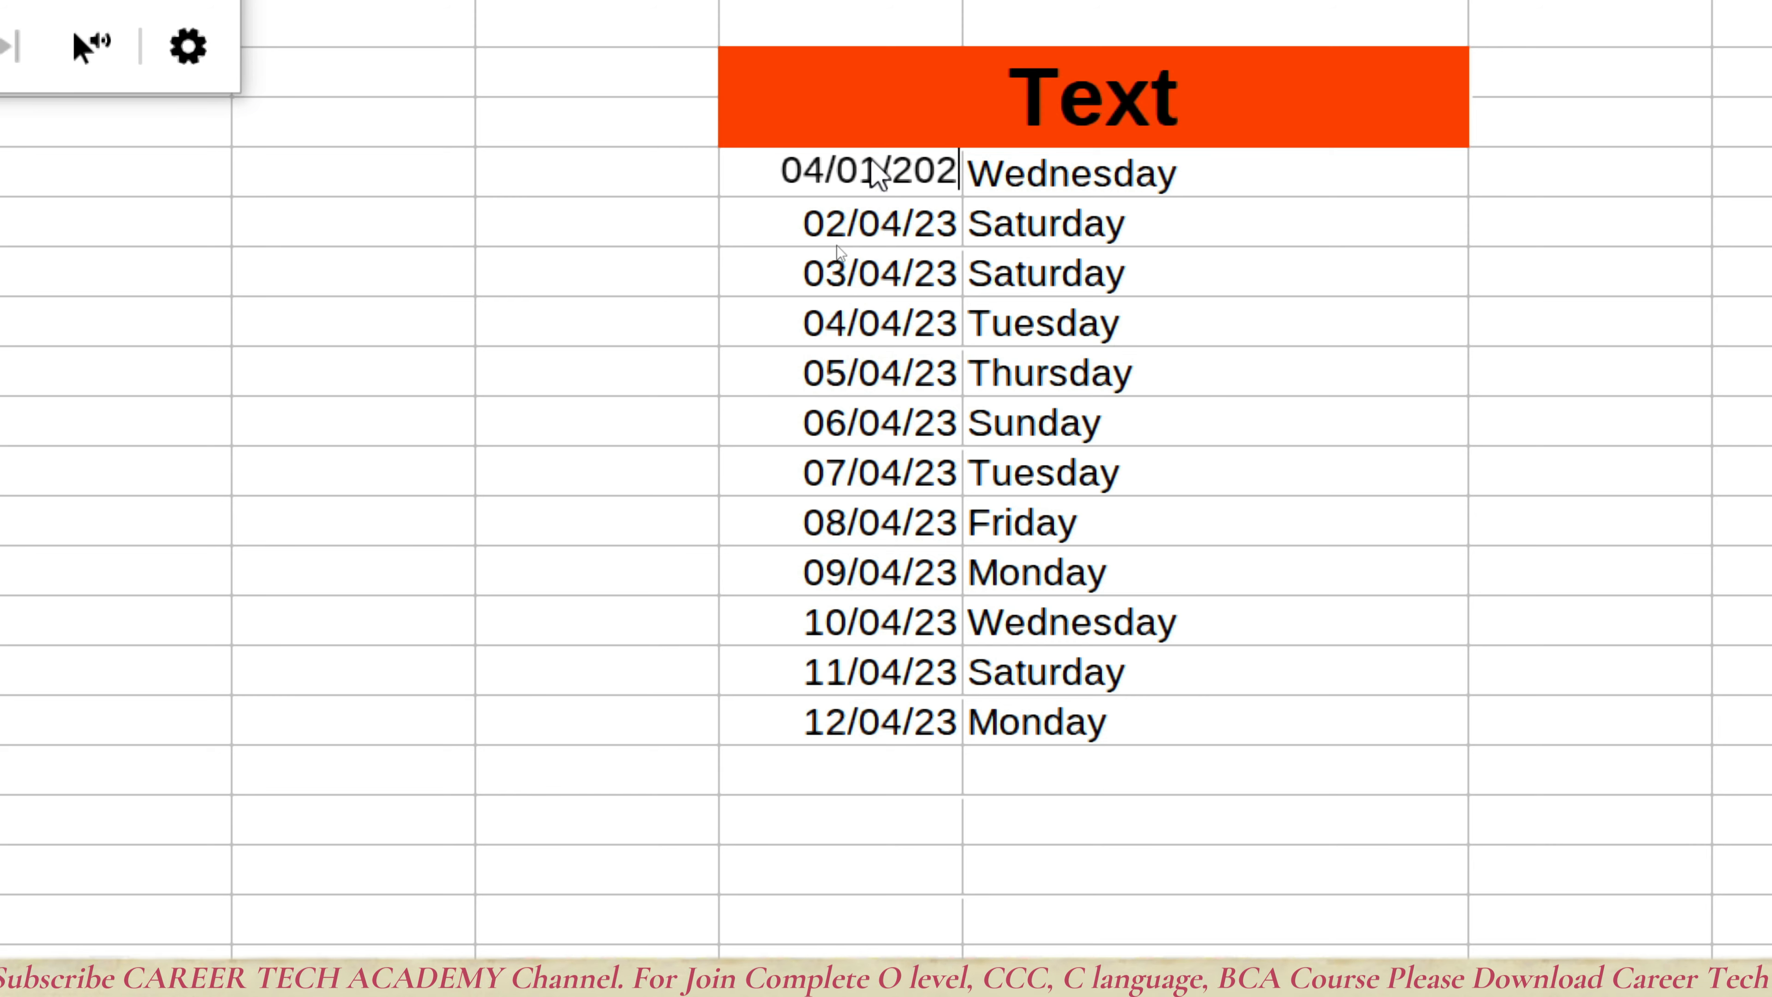
key("Return")
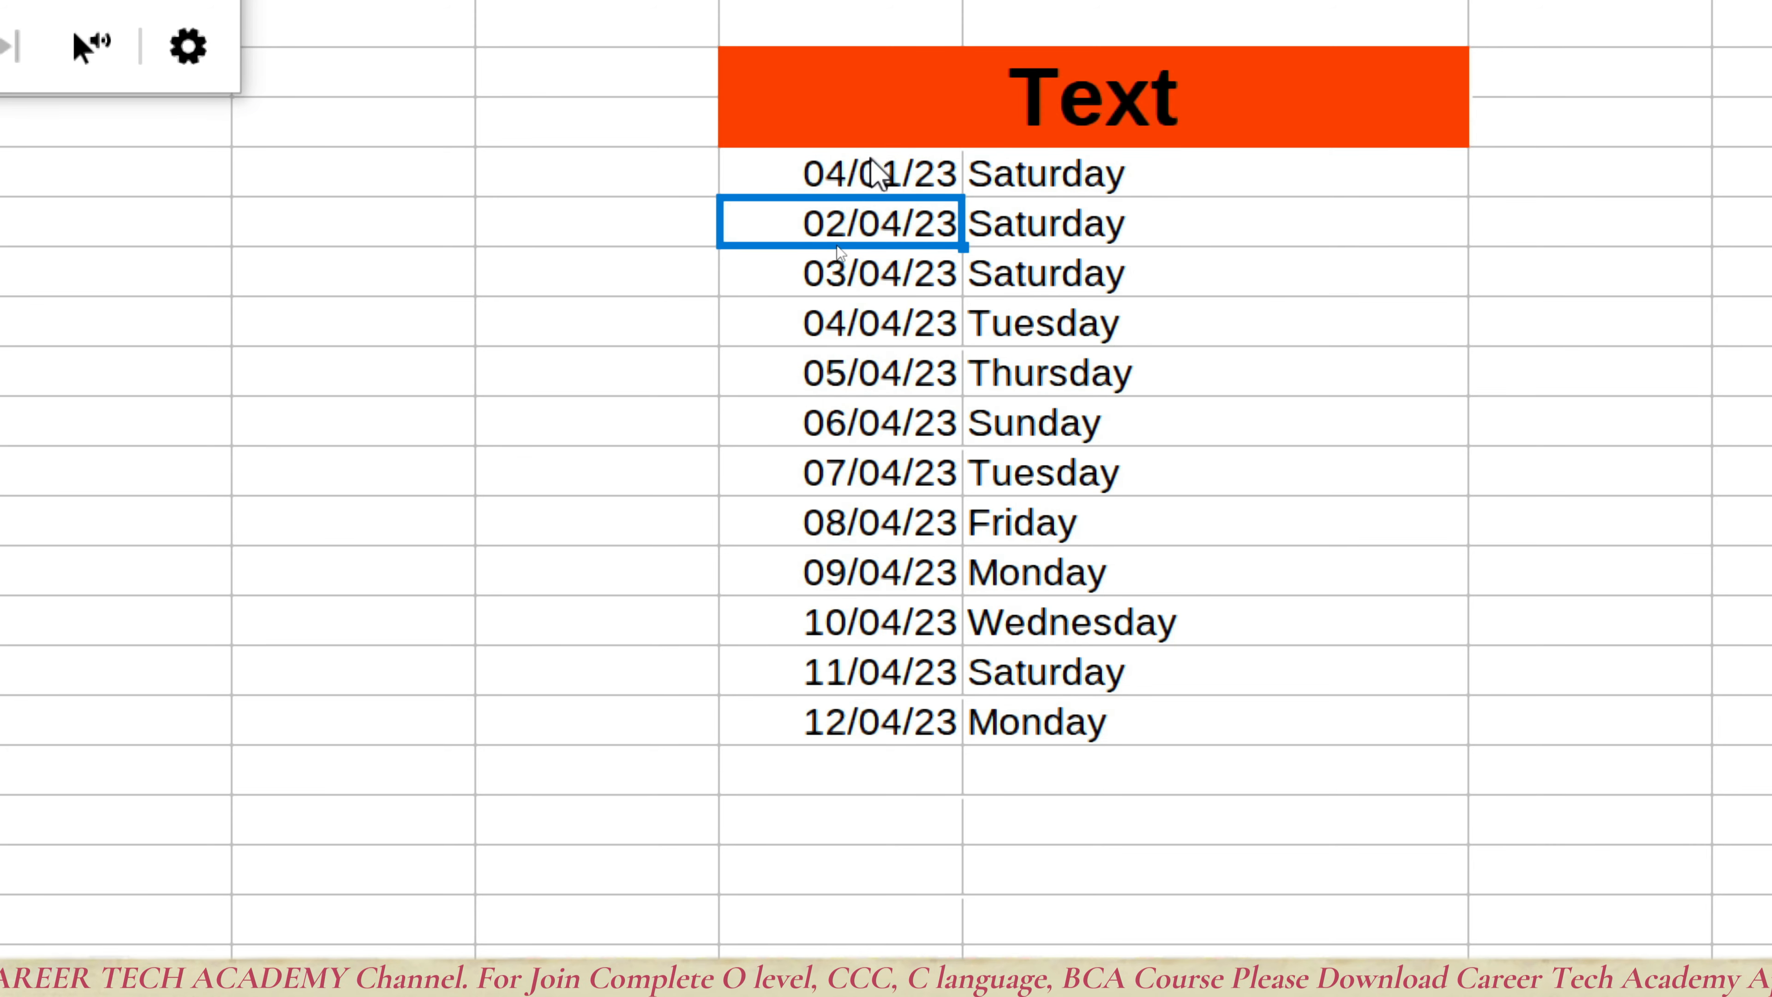
left_click(871, 161)
double_click(962, 197)
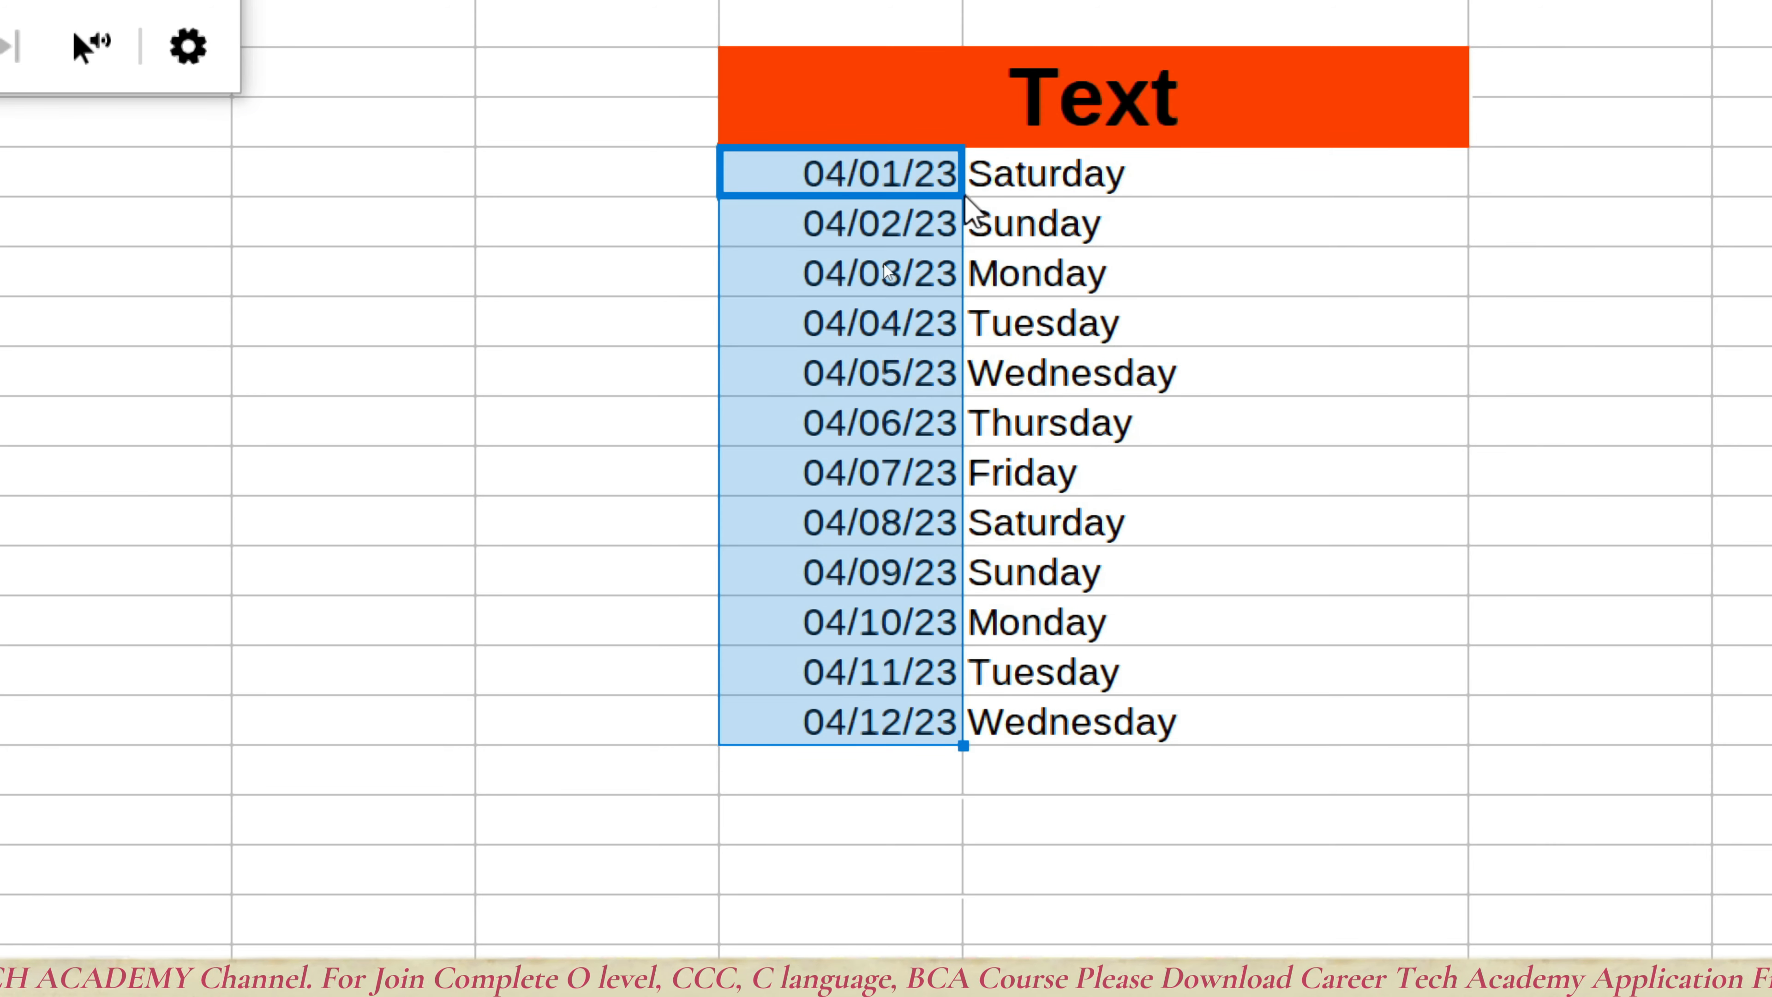
left_click(1043, 834)
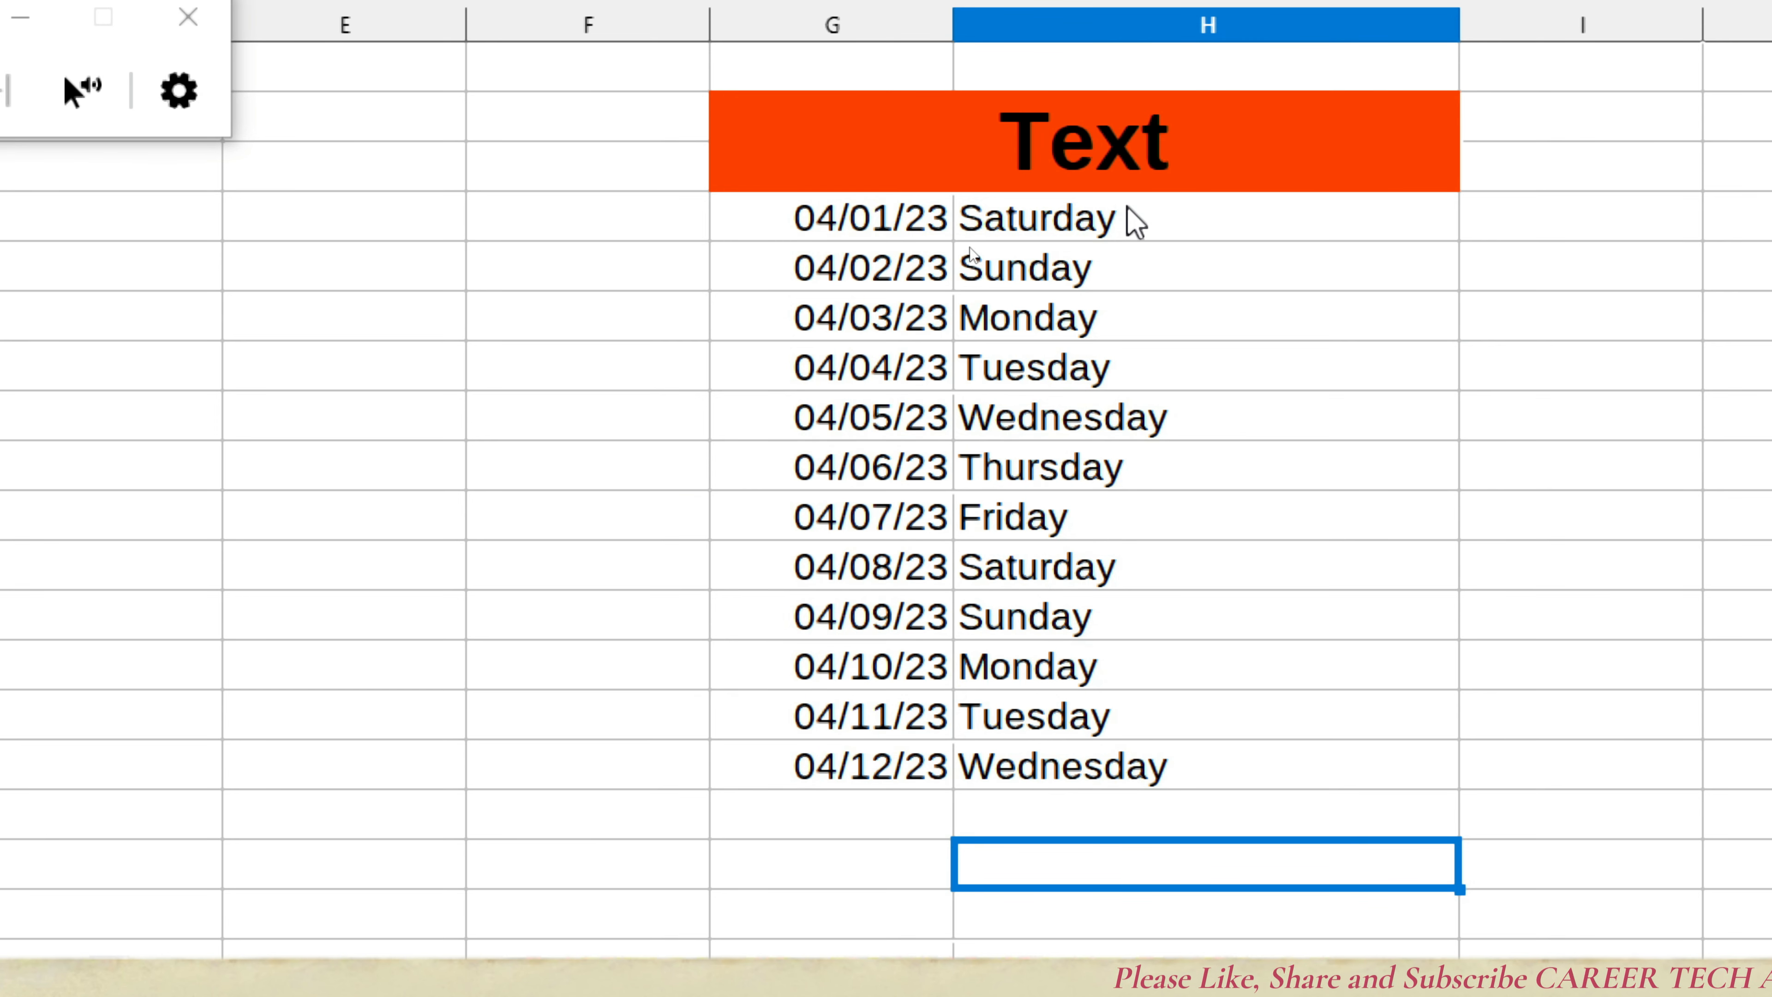
Step: Merge and center cells G32:H33 below the weekday table and give them the orange-red background
scroll(1127, 210, "down", 5)
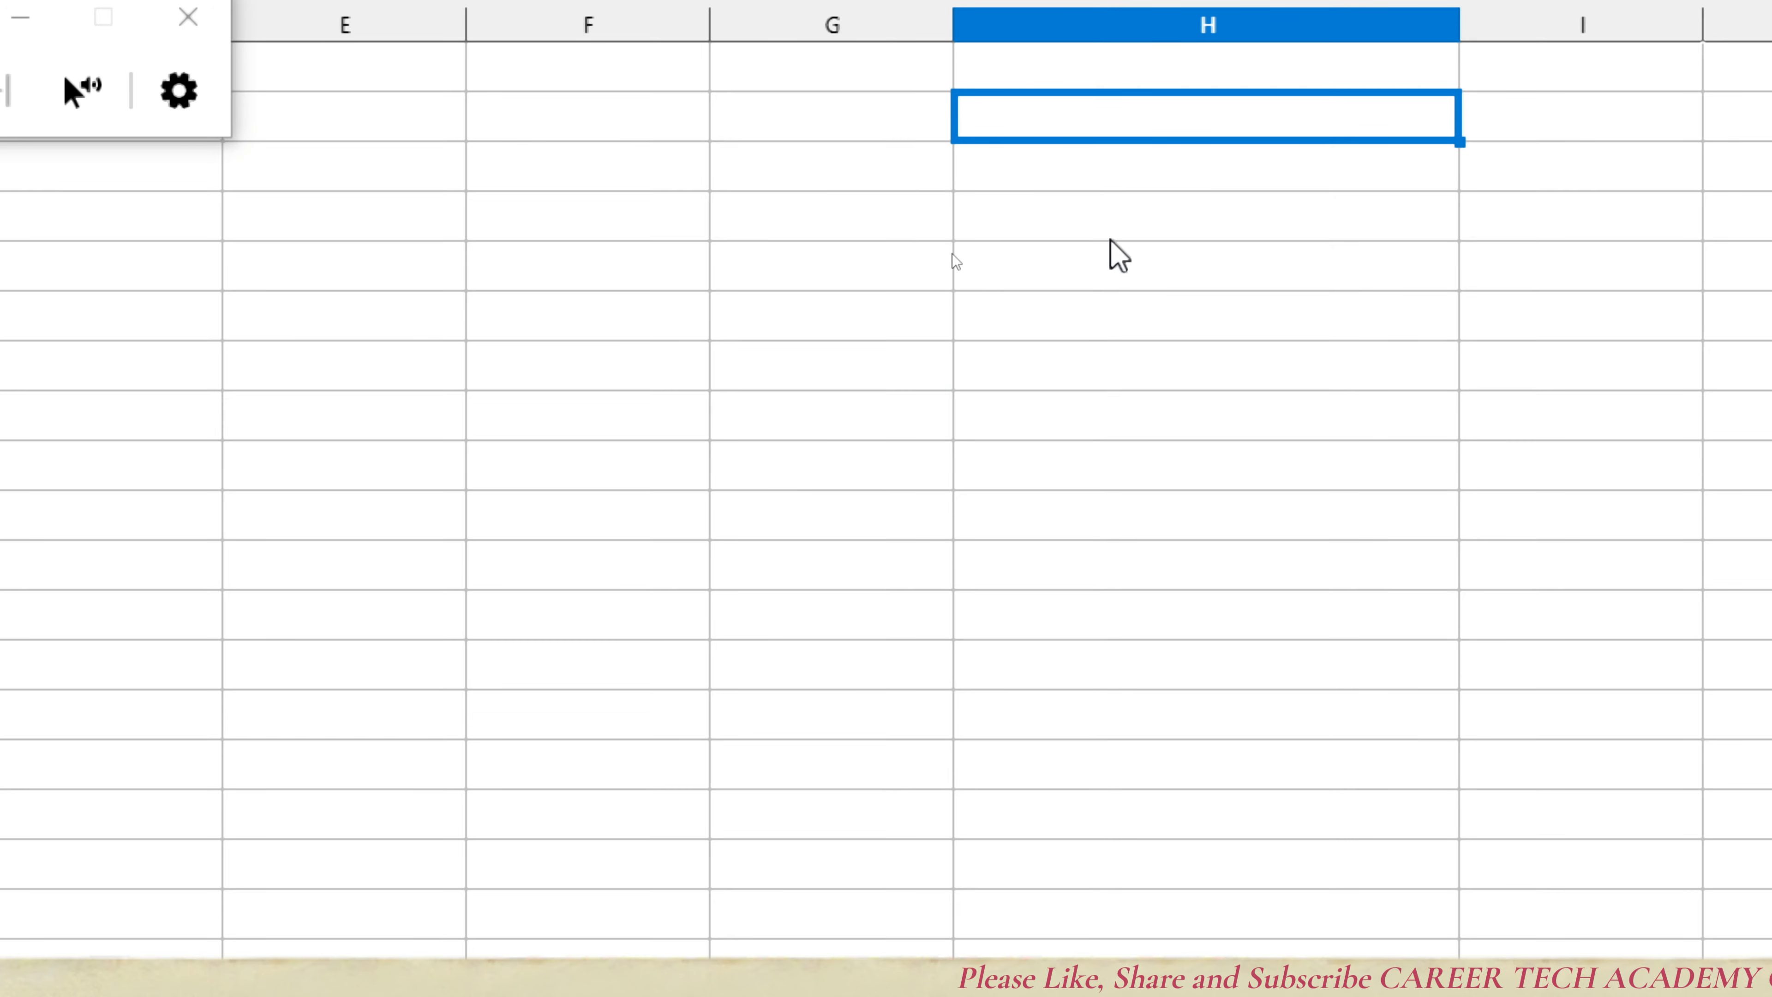
left_click_drag(910, 116, 1404, 152)
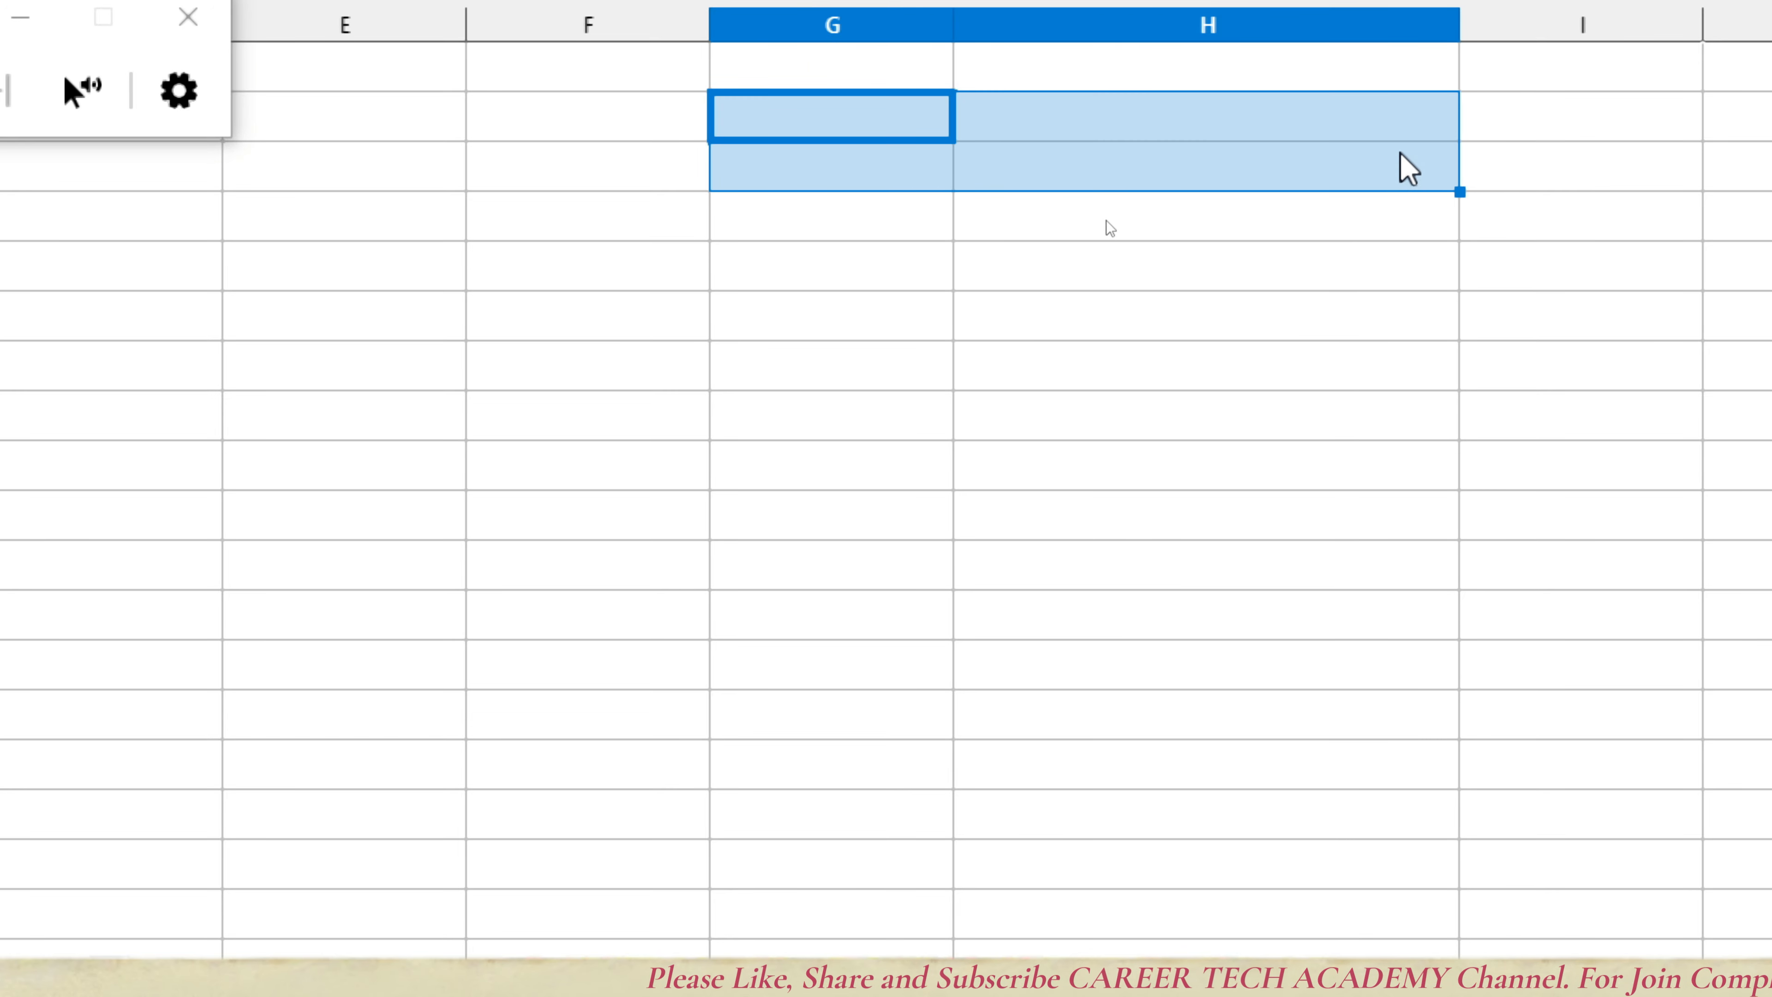
scroll(1172, 268, "up", 10)
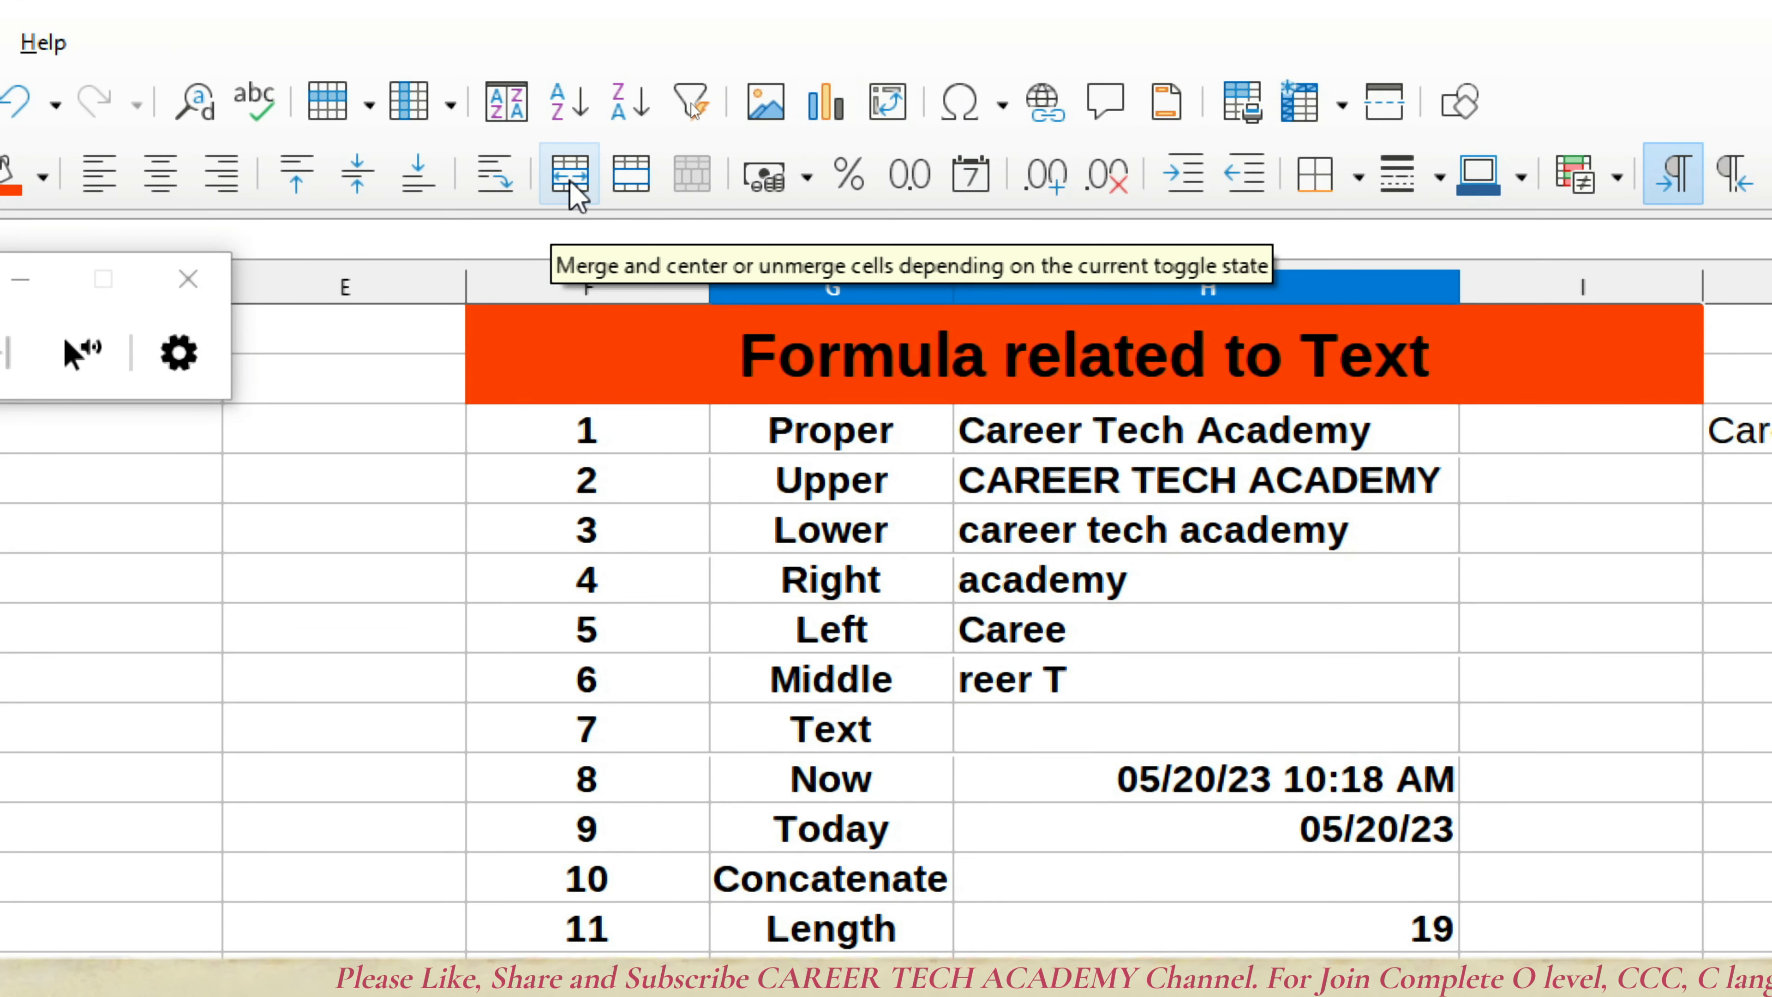
left_click(568, 192)
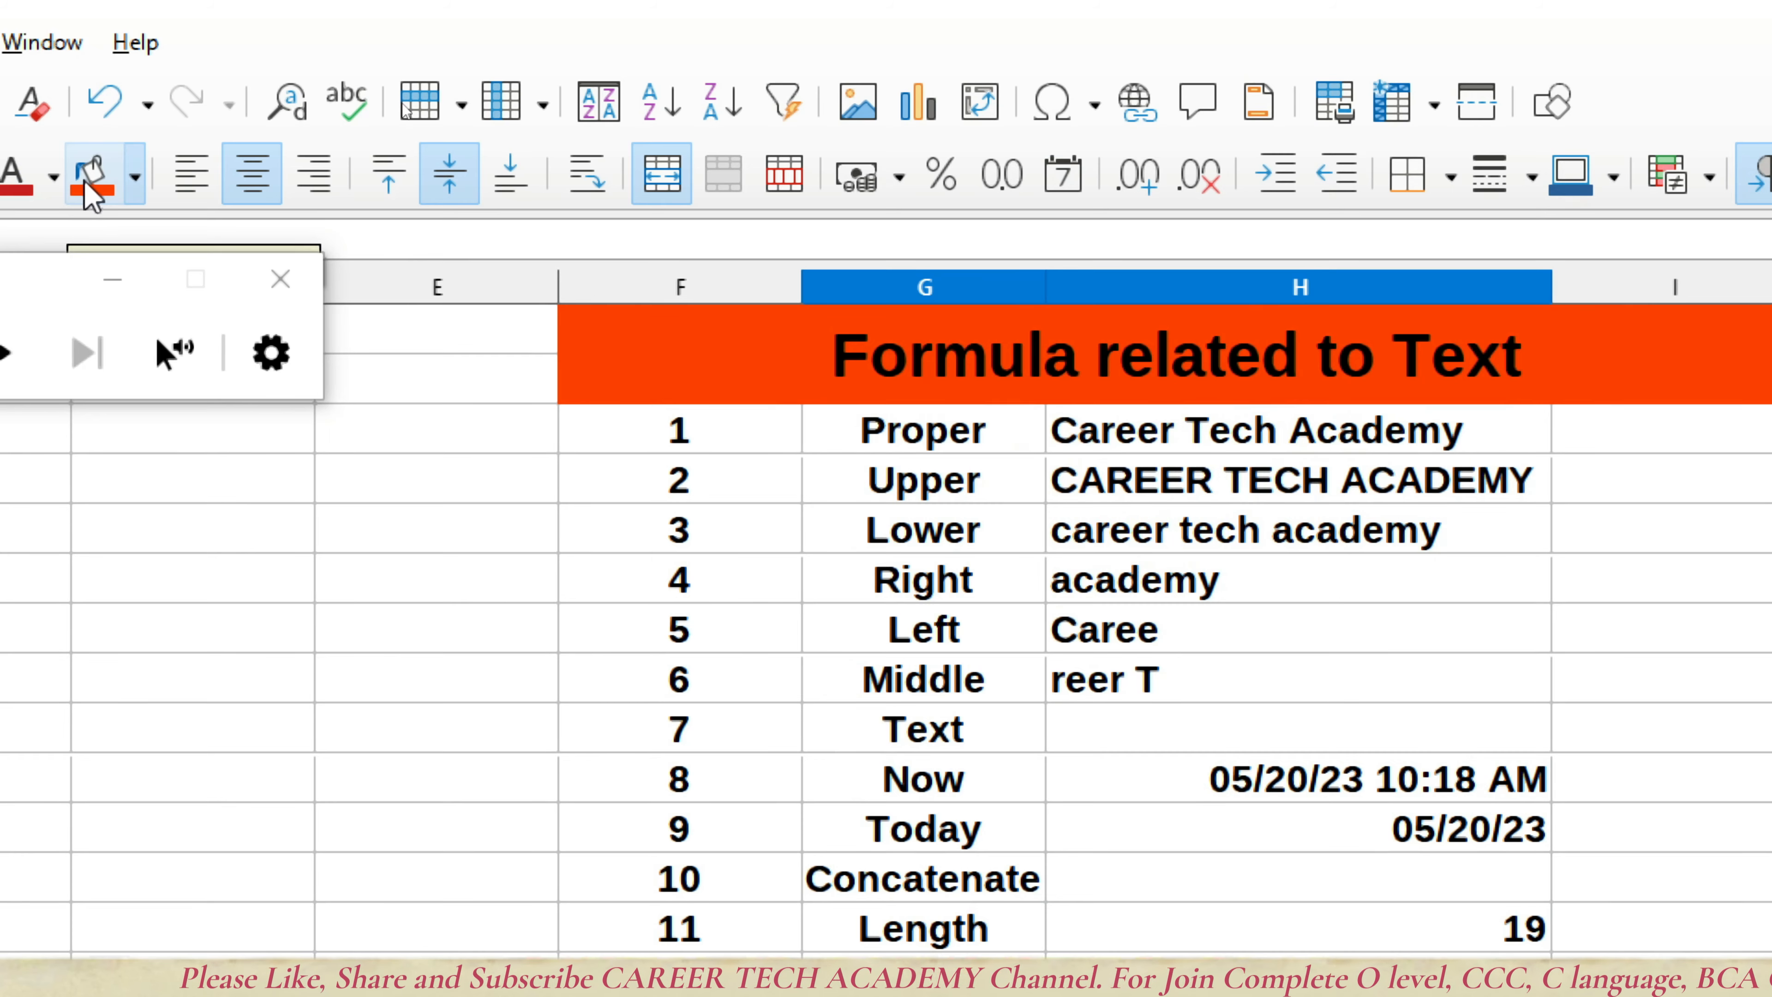
left_click(87, 183)
Step: Enter the heading Concatenate in the merged cell G32:H33 and set its font size to 24 pt
scroll(1171, 929, "down", 5)
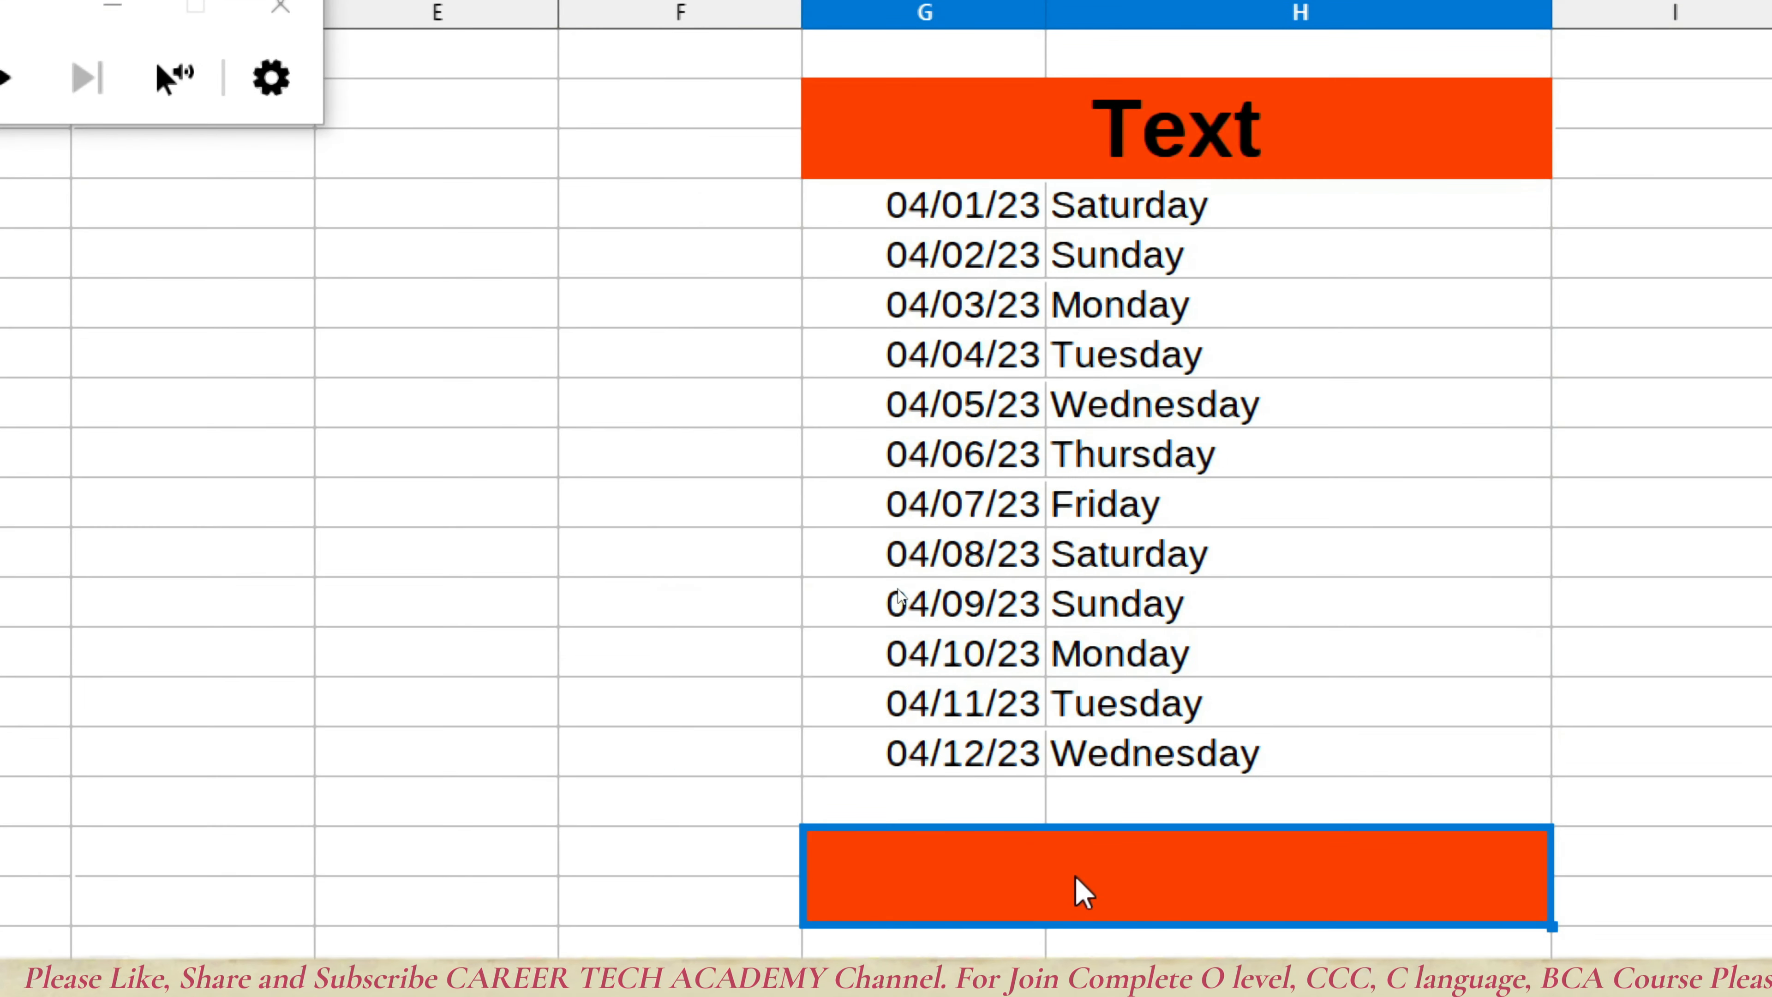
type("C")
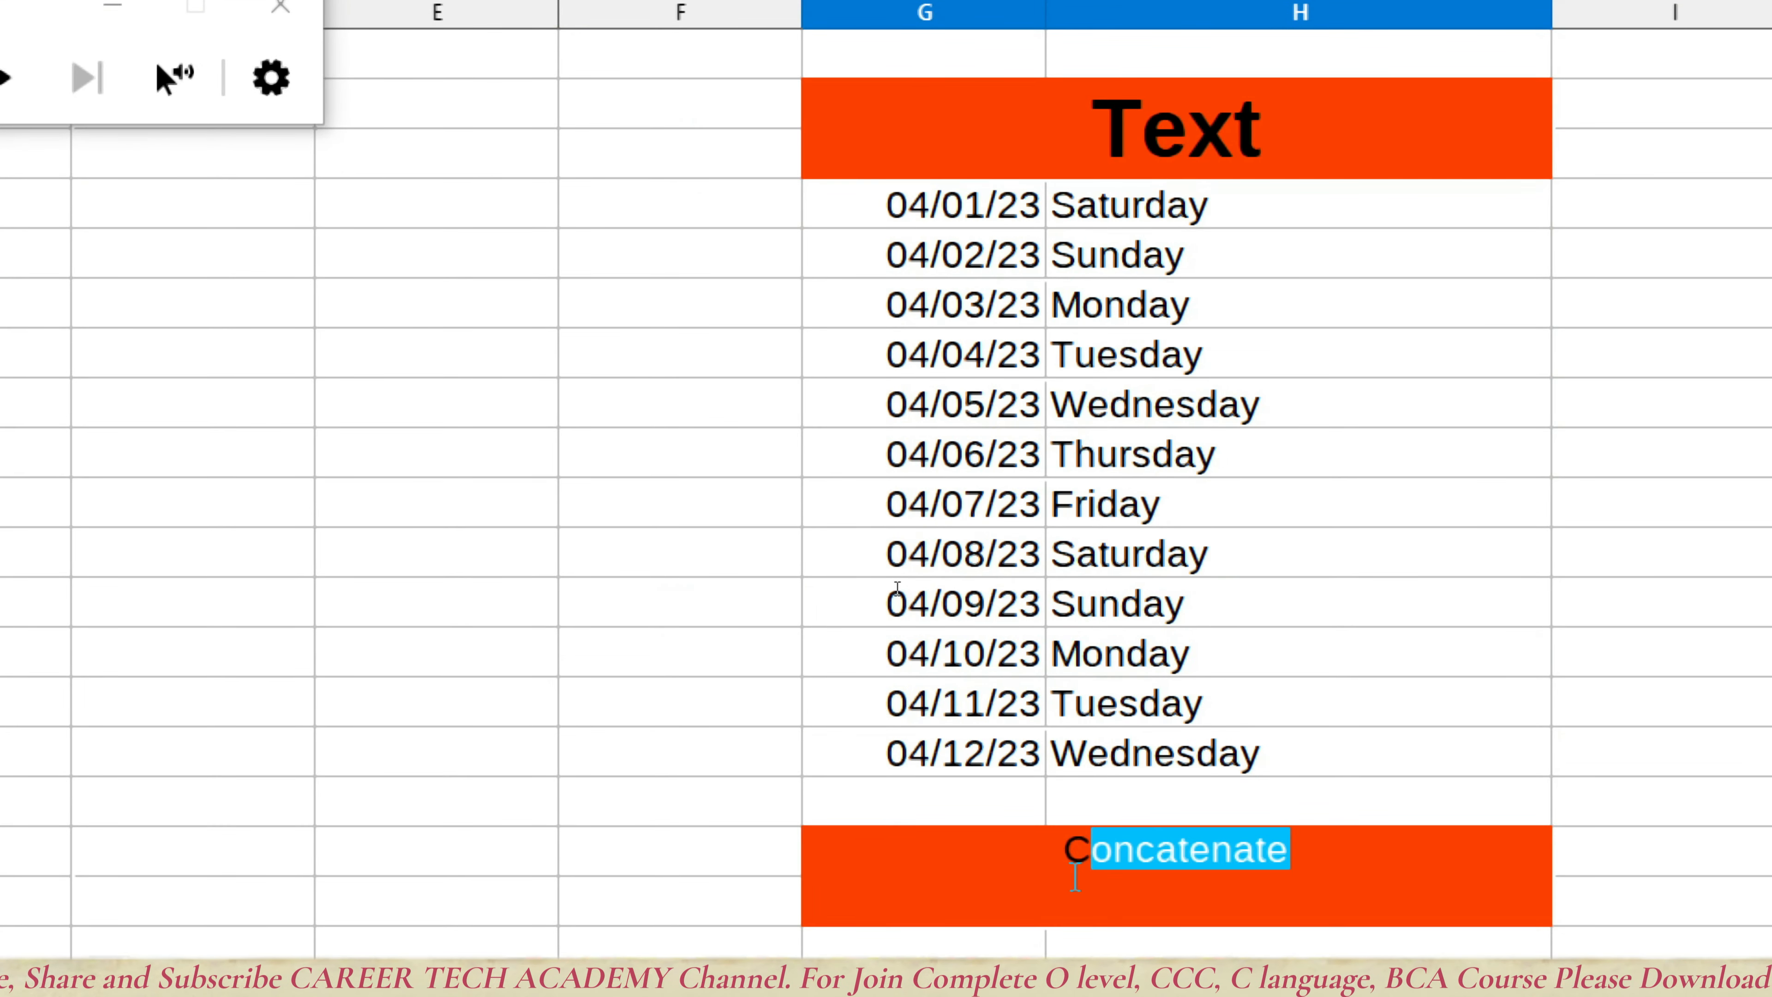
key("Return")
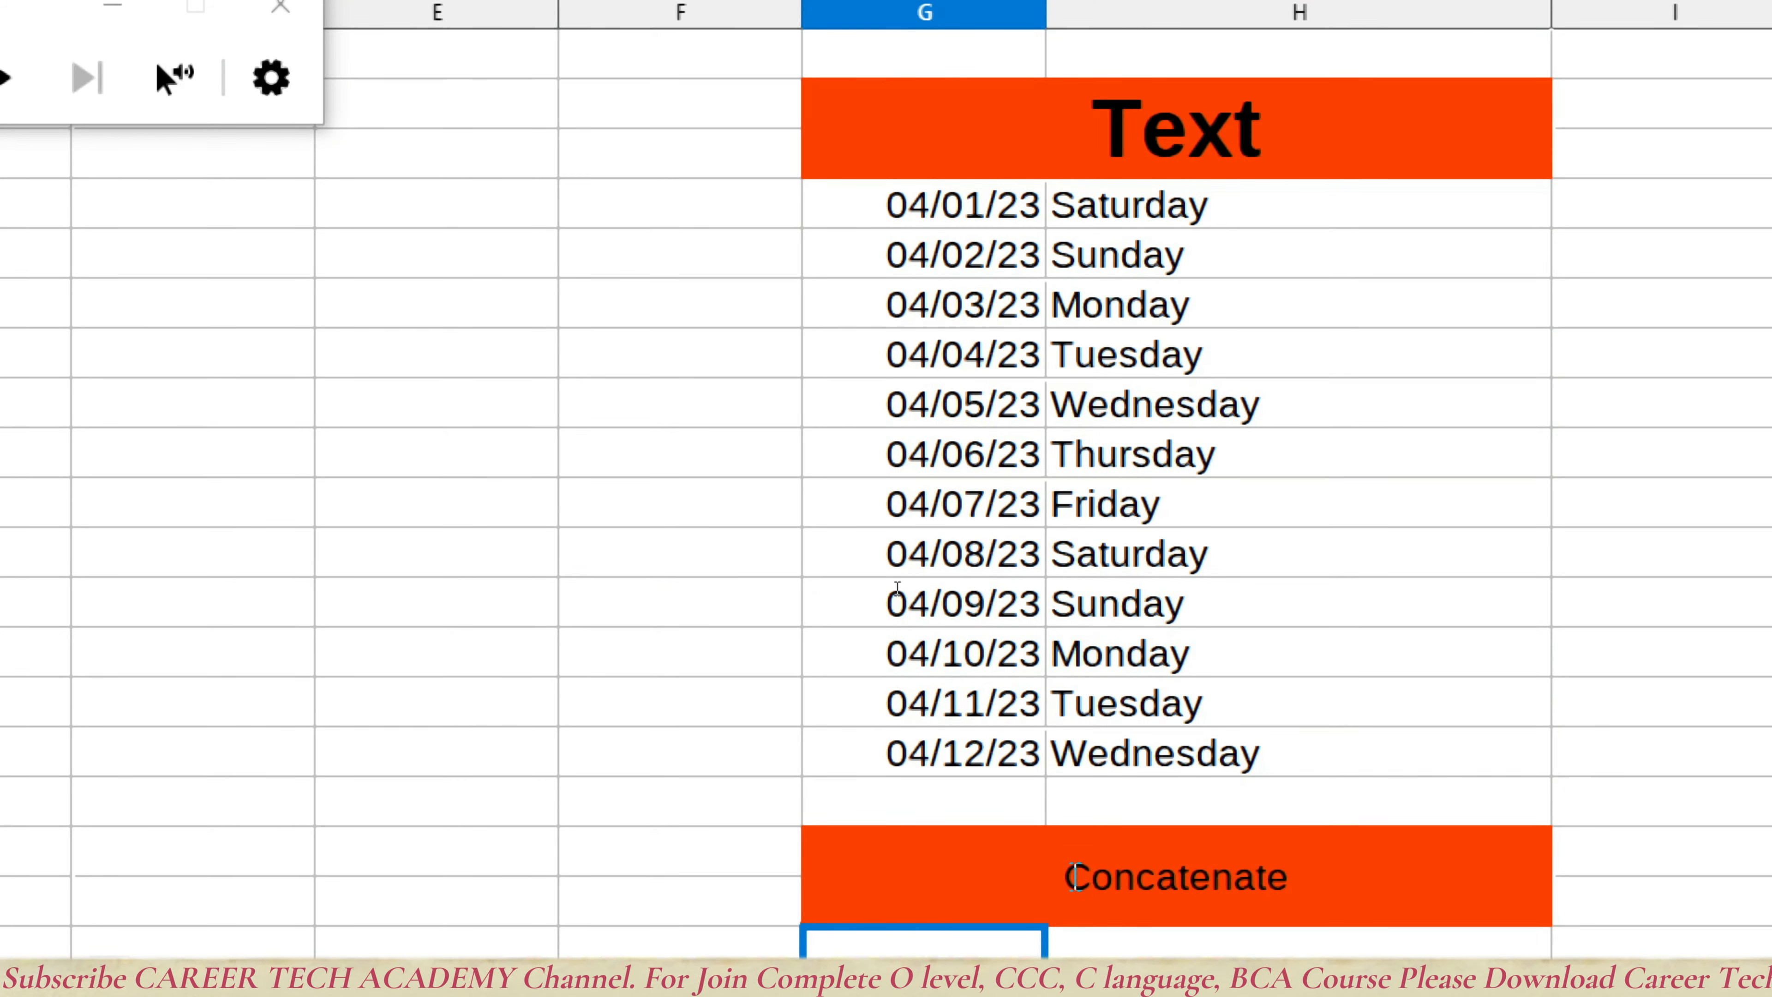
left_click(1075, 876)
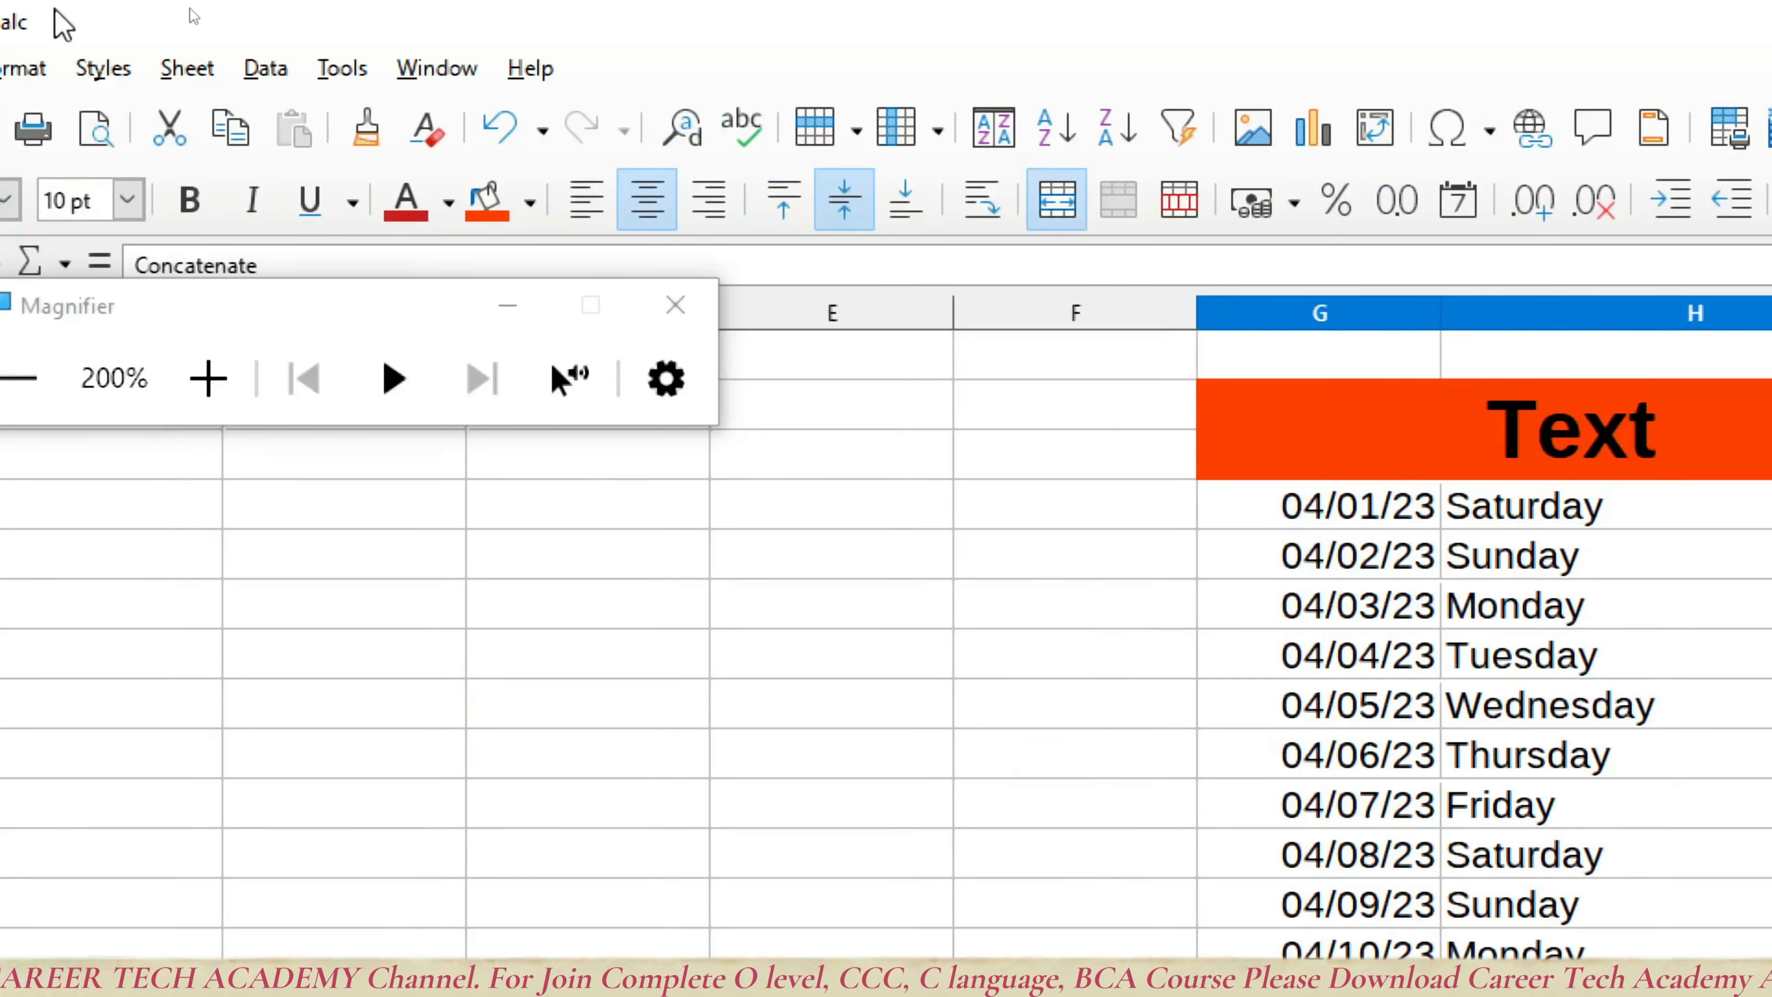
left_click(404, 201)
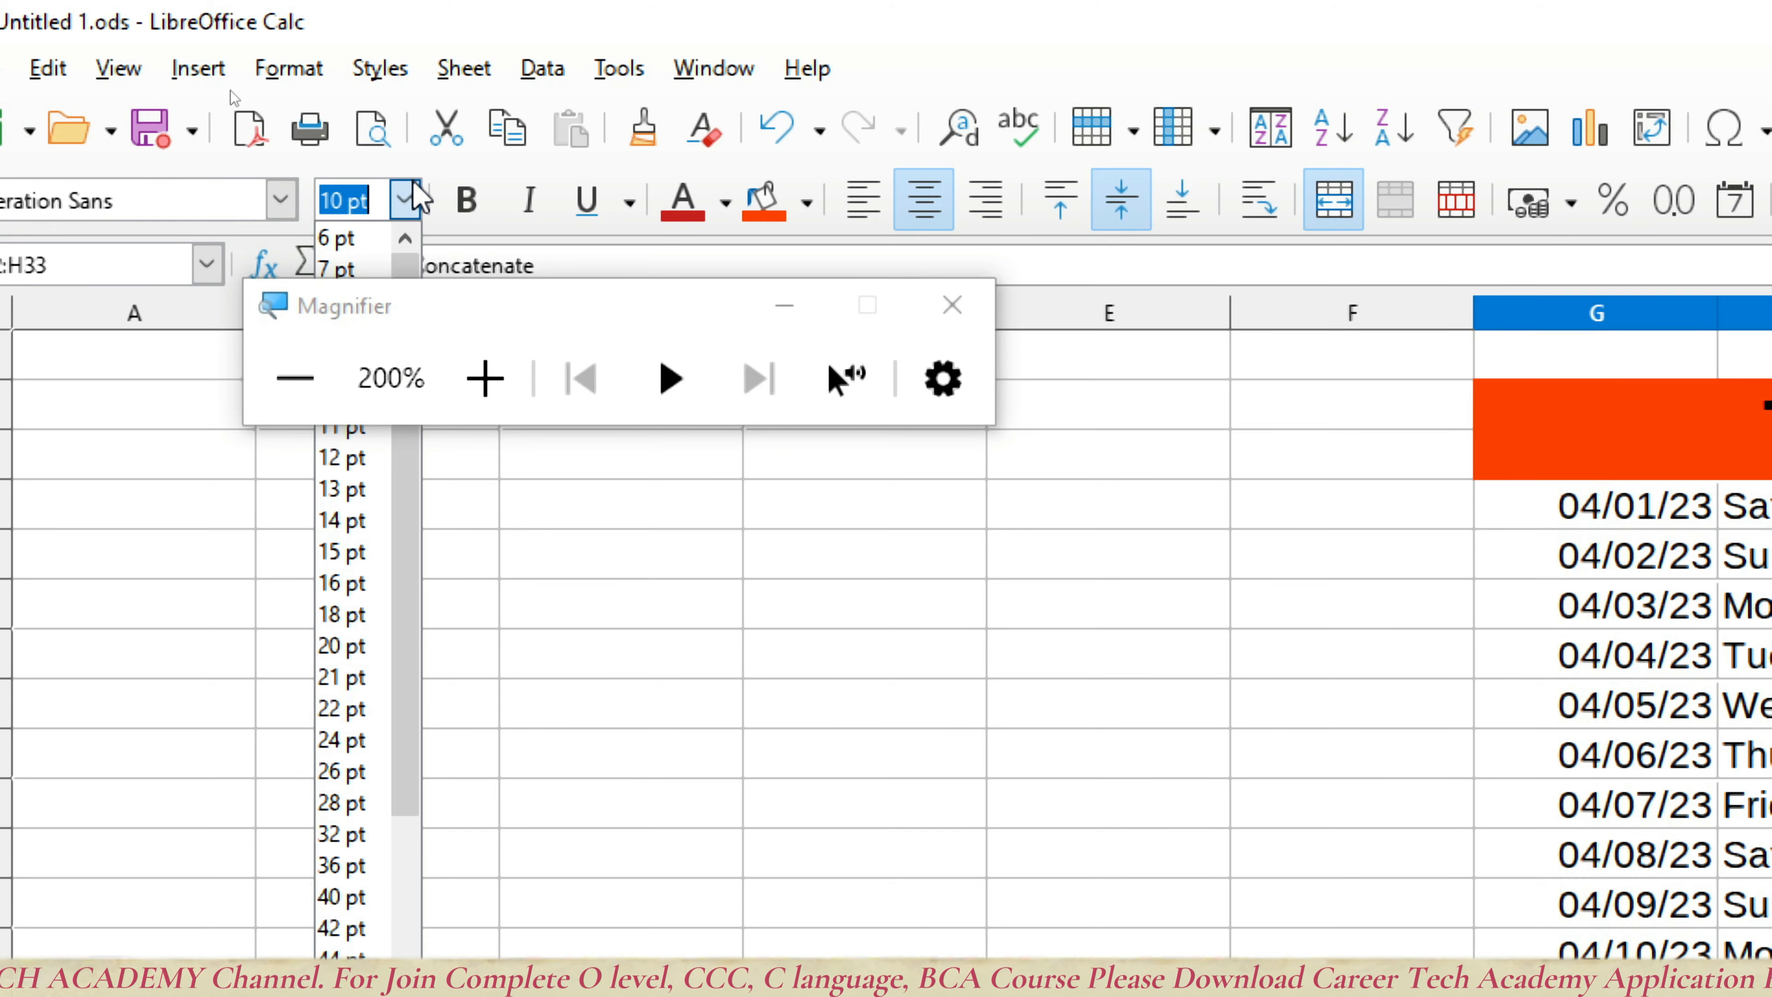
left_click(342, 741)
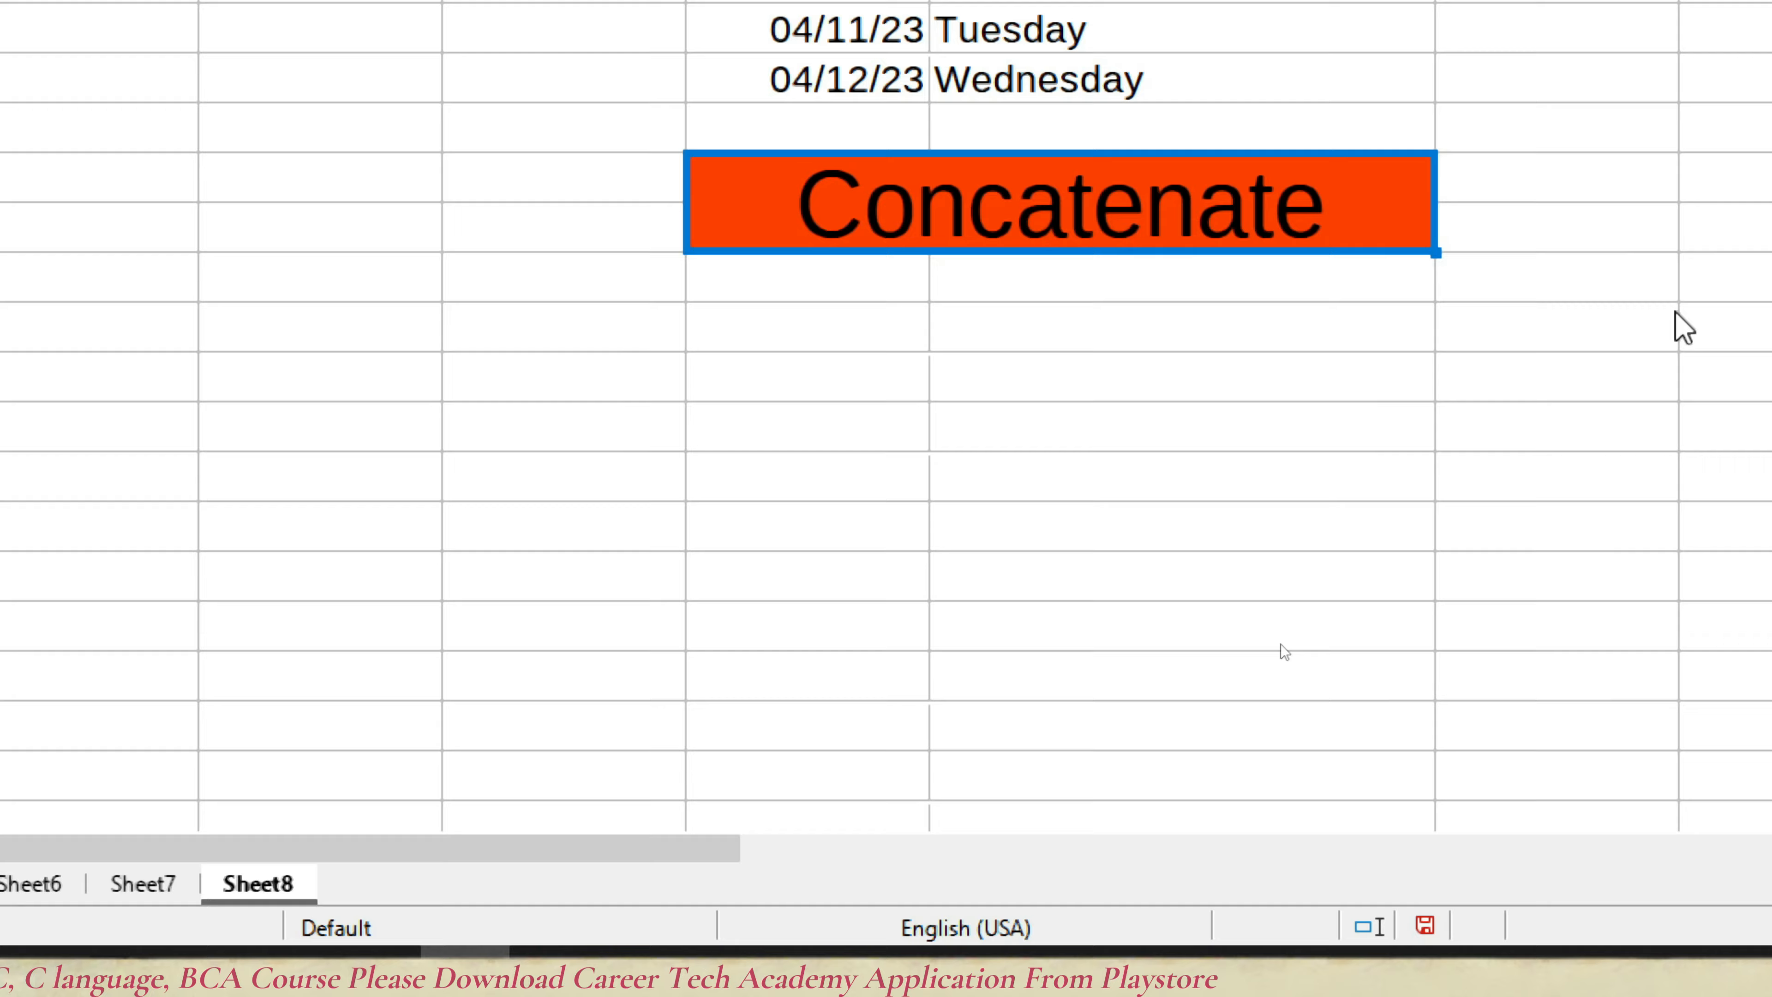
Step: Enter the column labels First name in G34 and Last name in H34 under the Concatenate heading
left_click(743, 288)
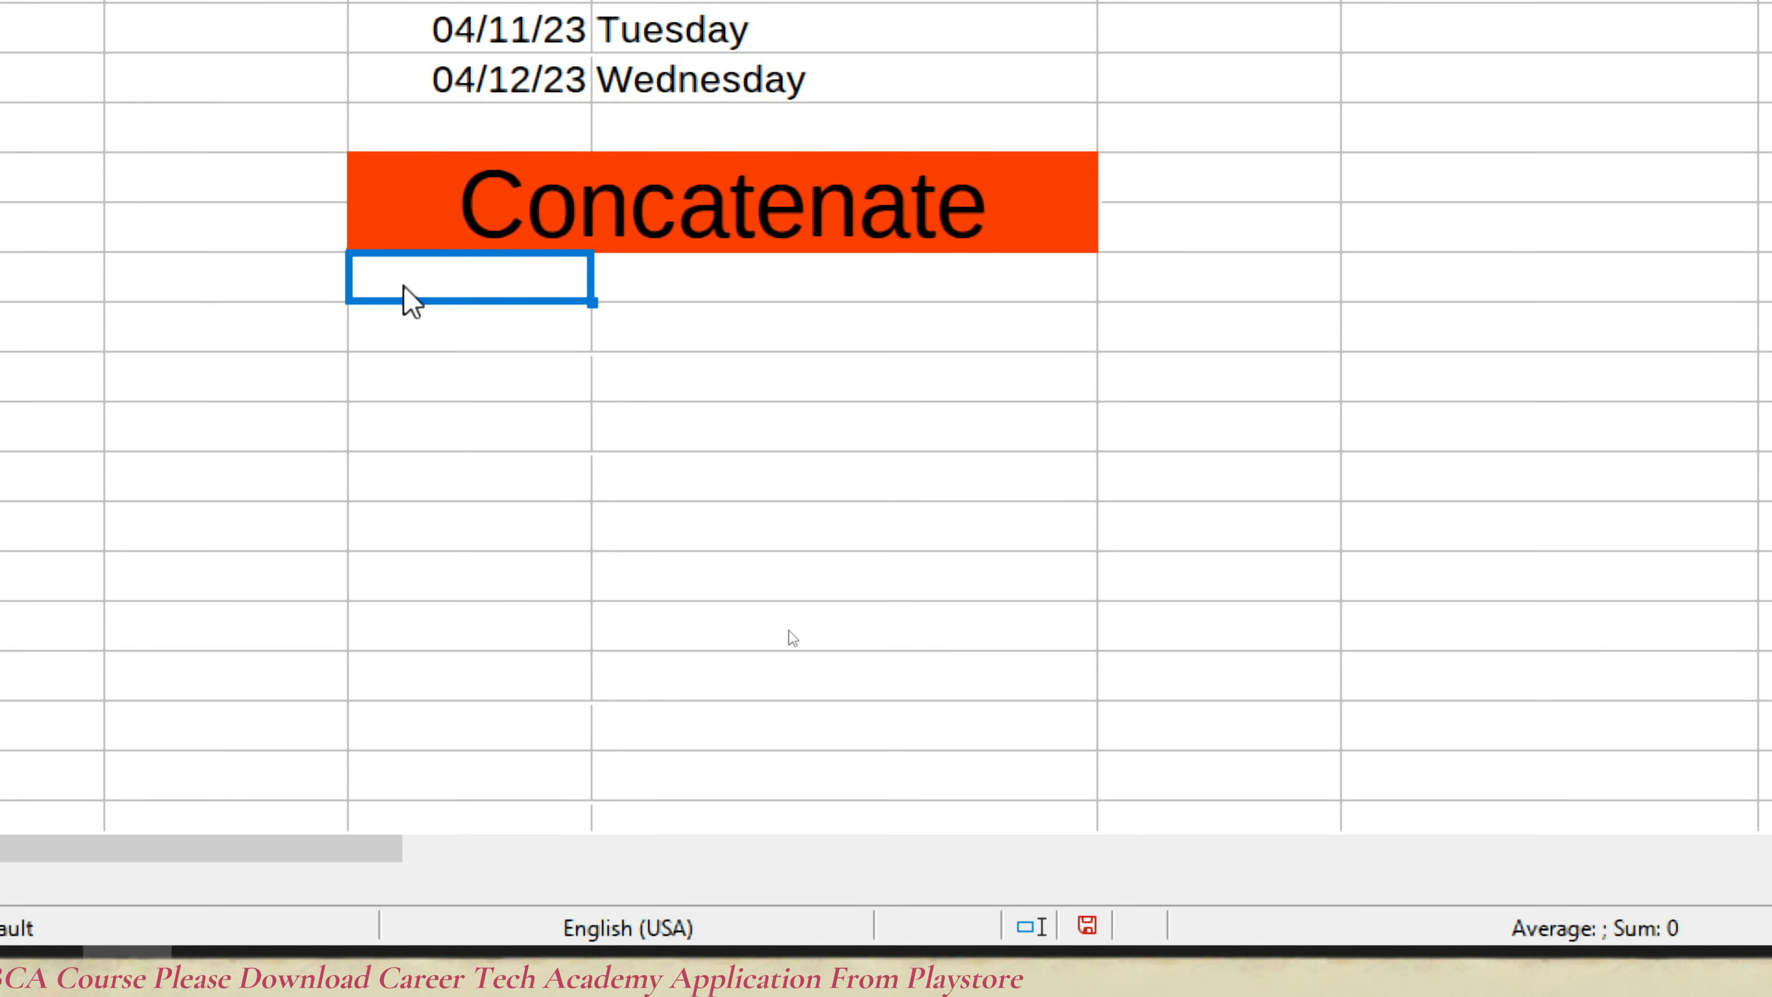
type("First")
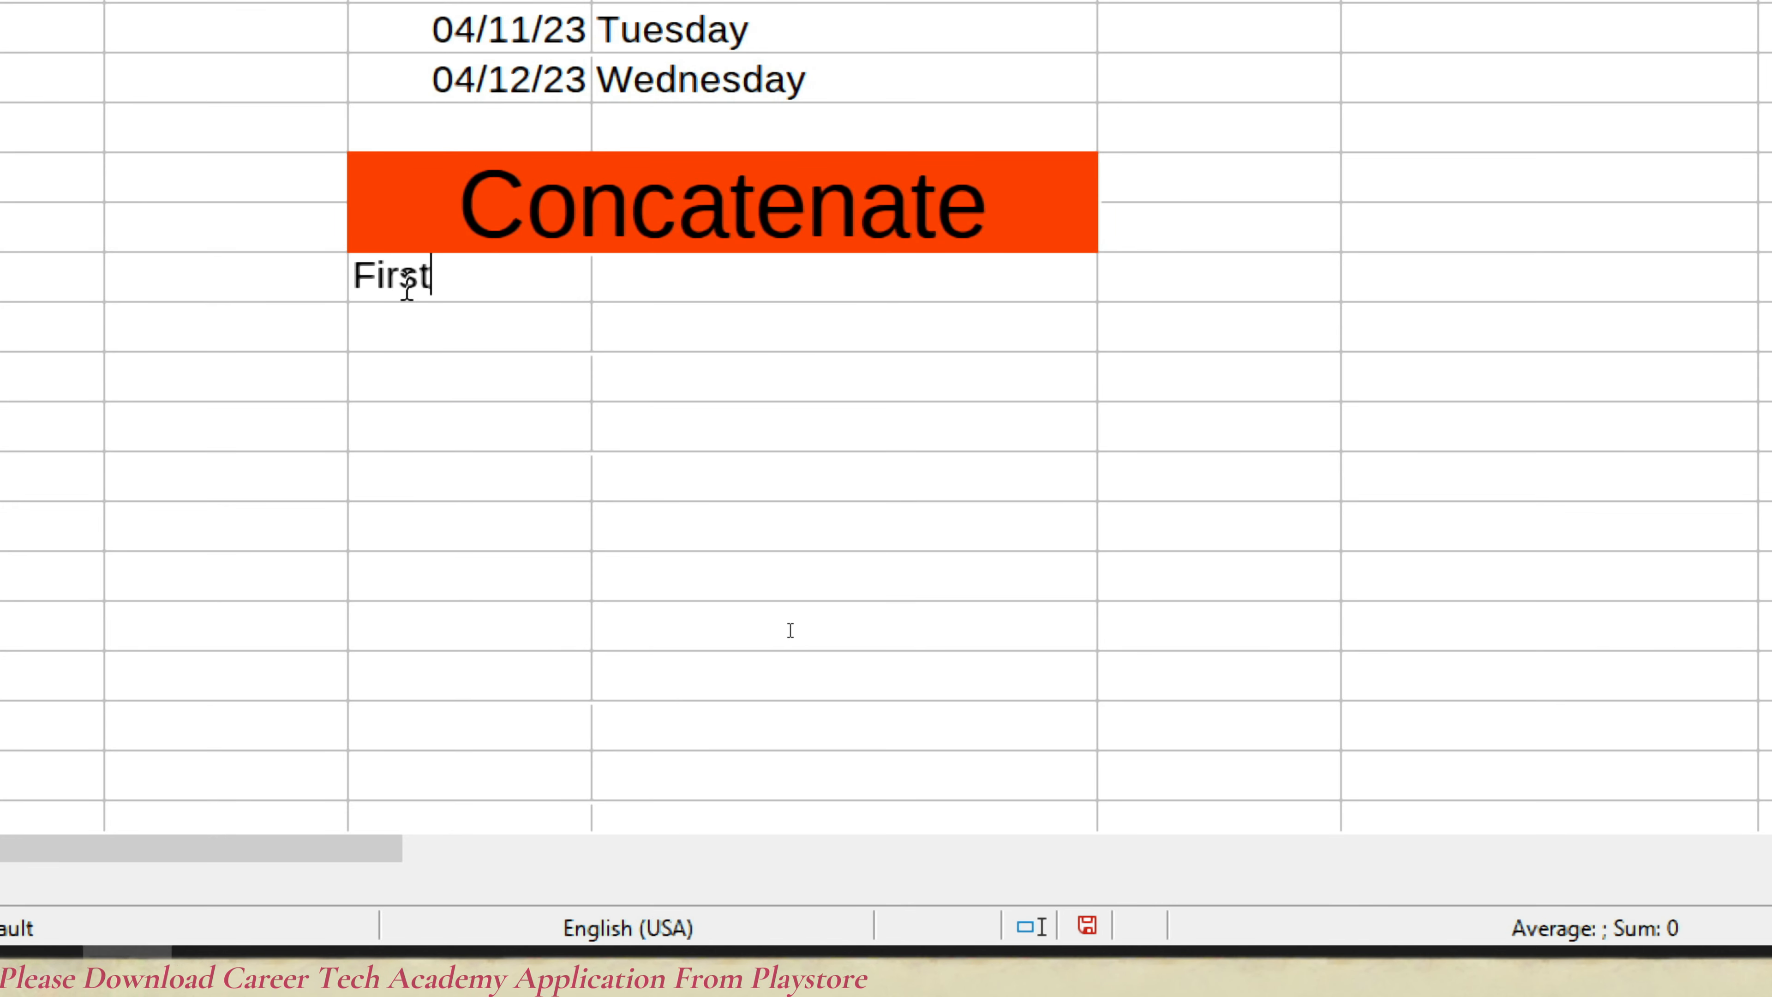
type(" name")
key("Tab")
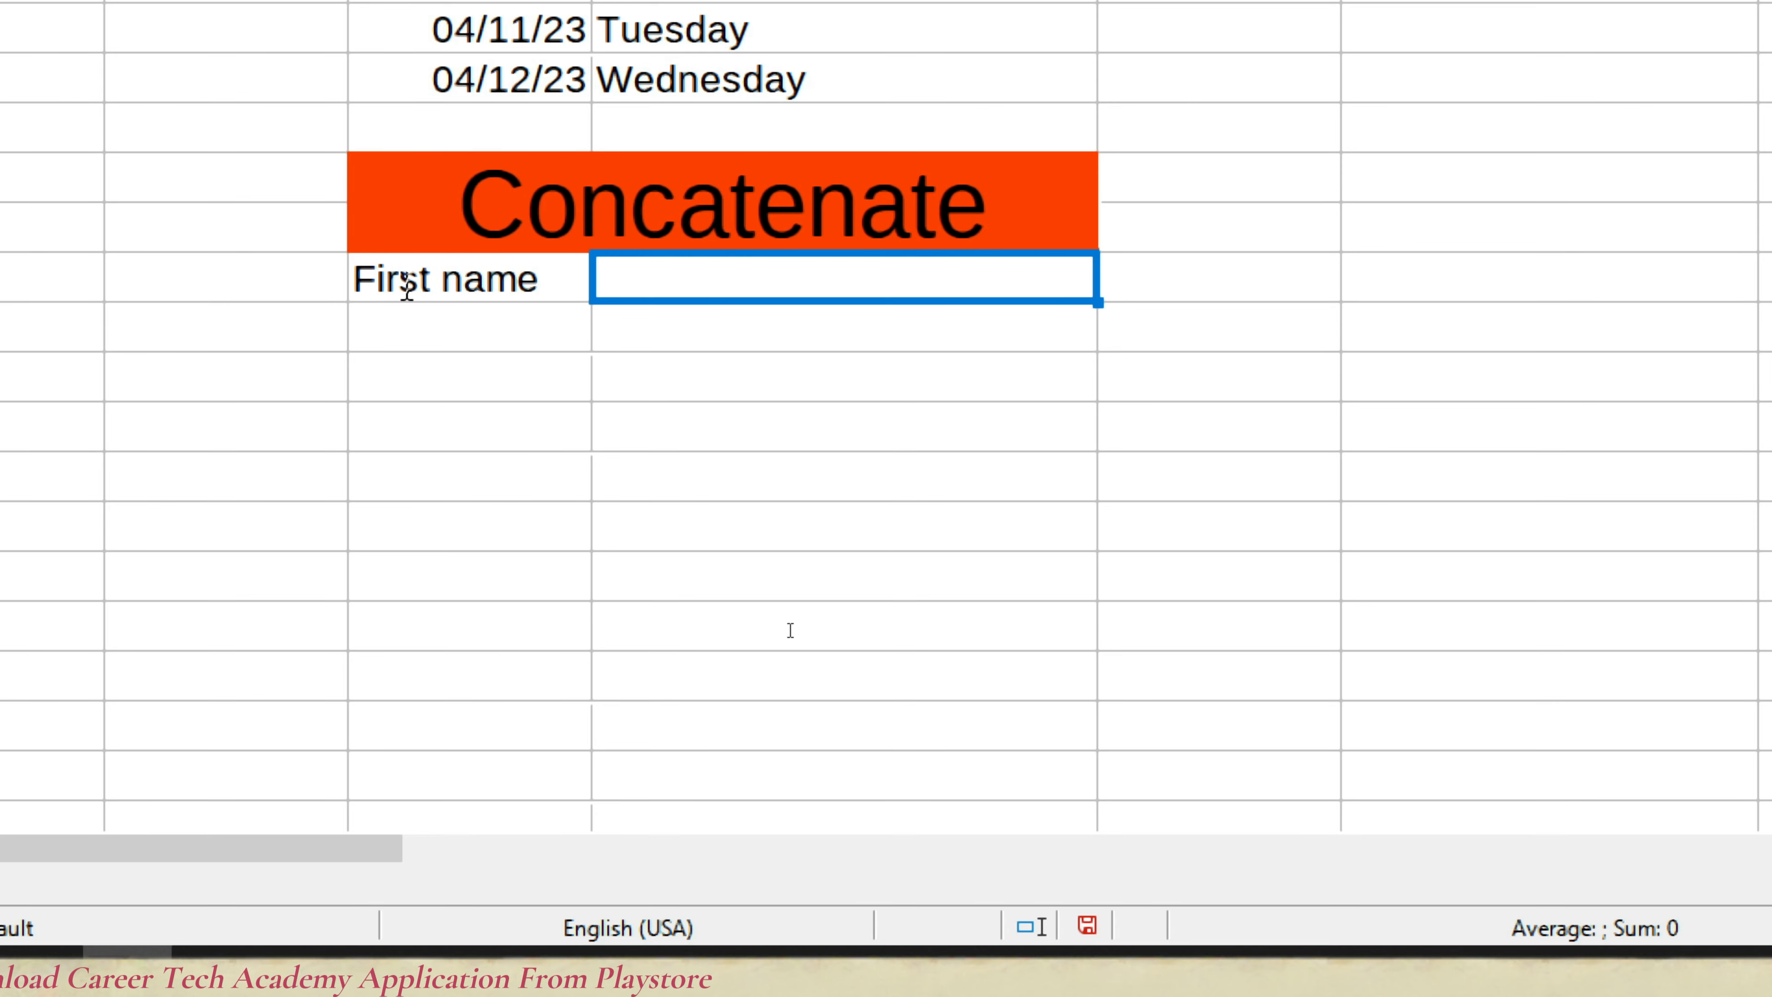
type("Last")
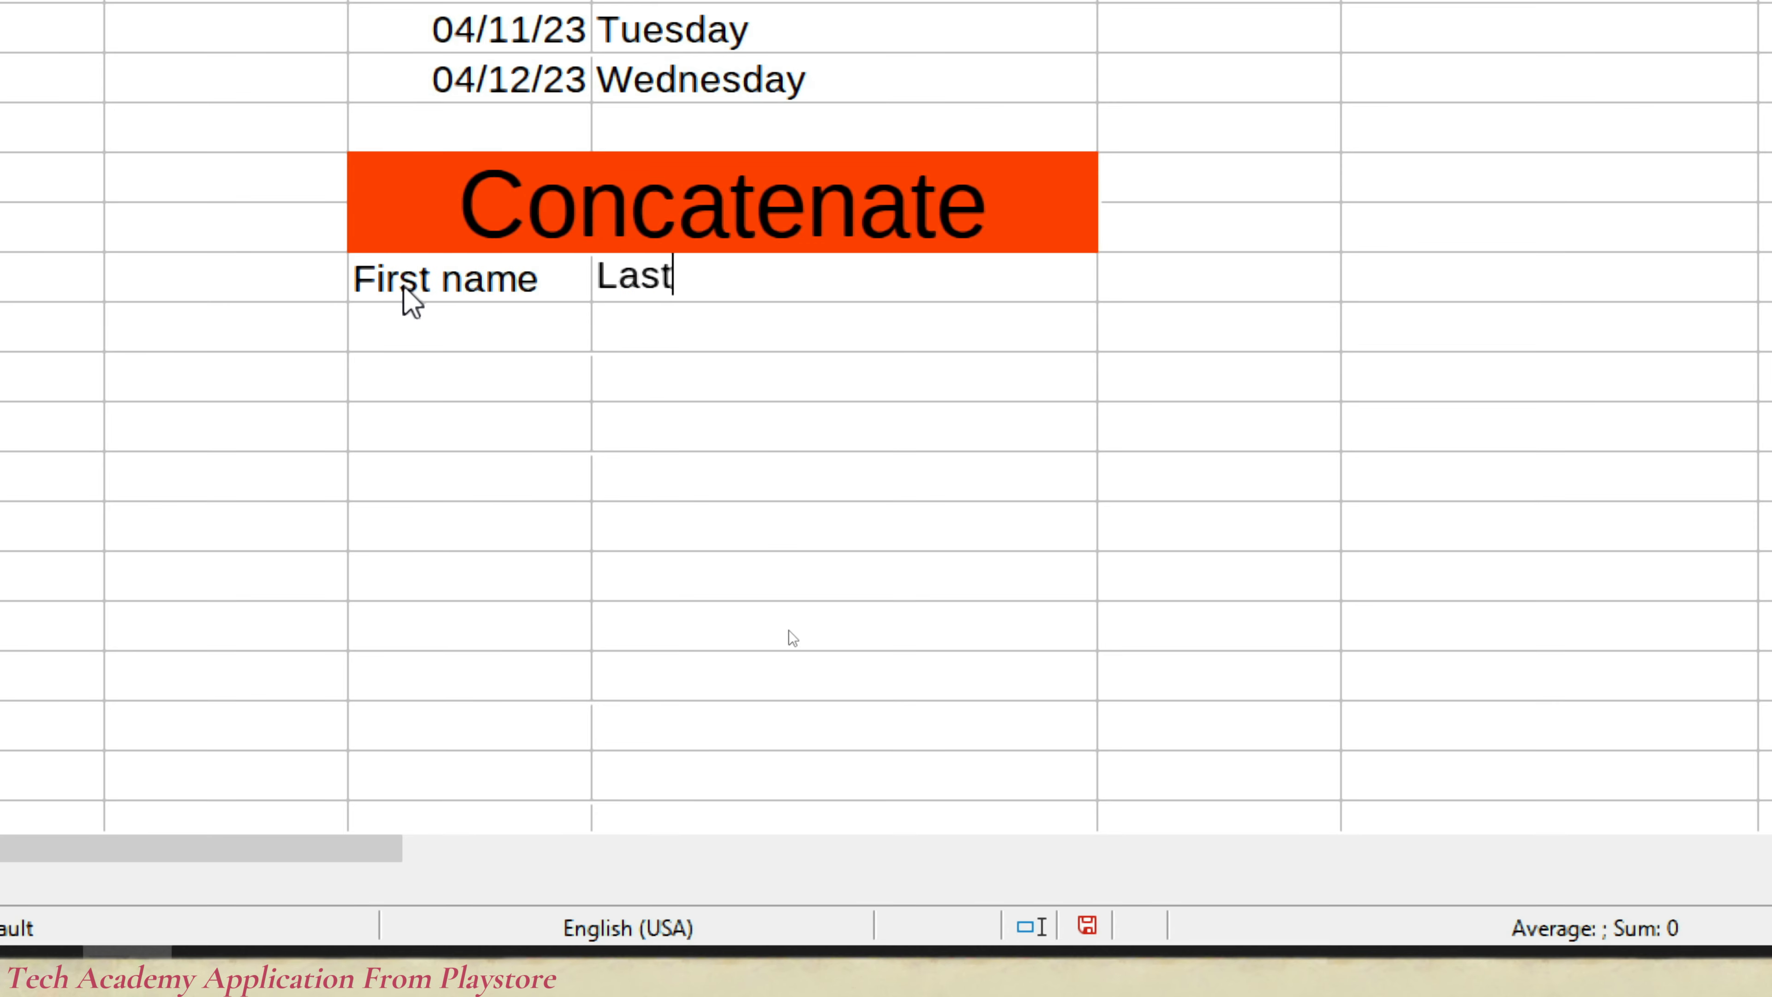
type(" name")
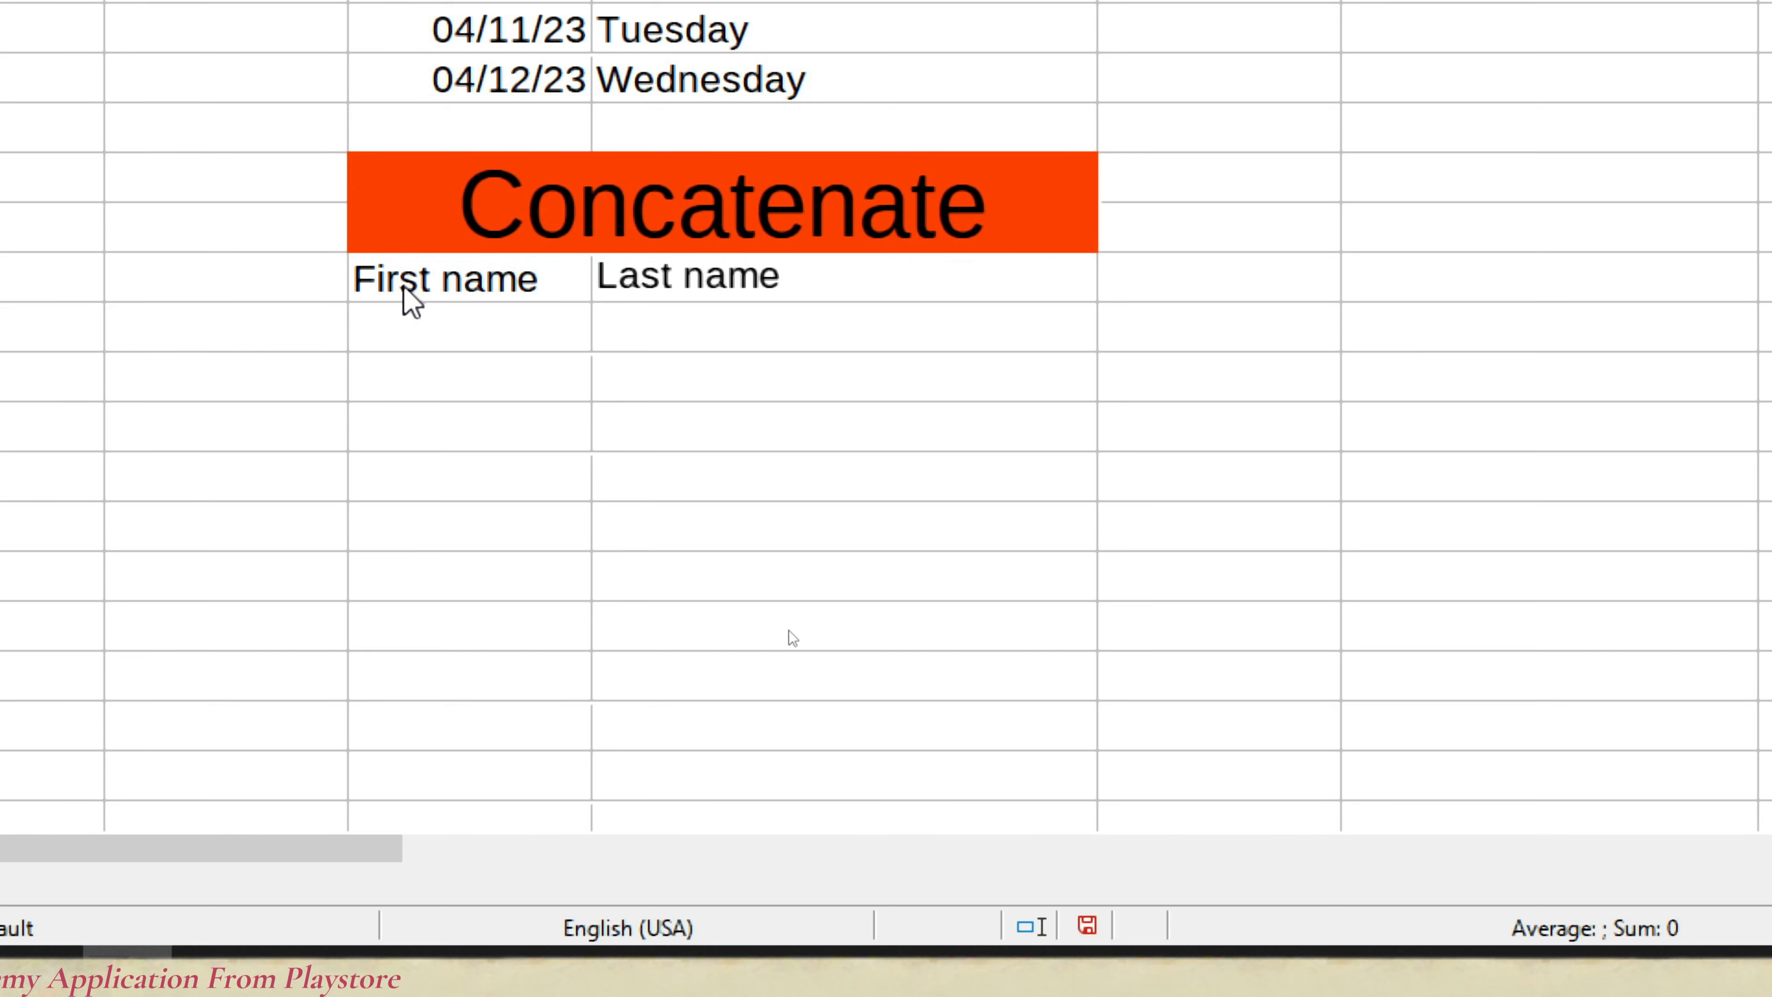
key("Return")
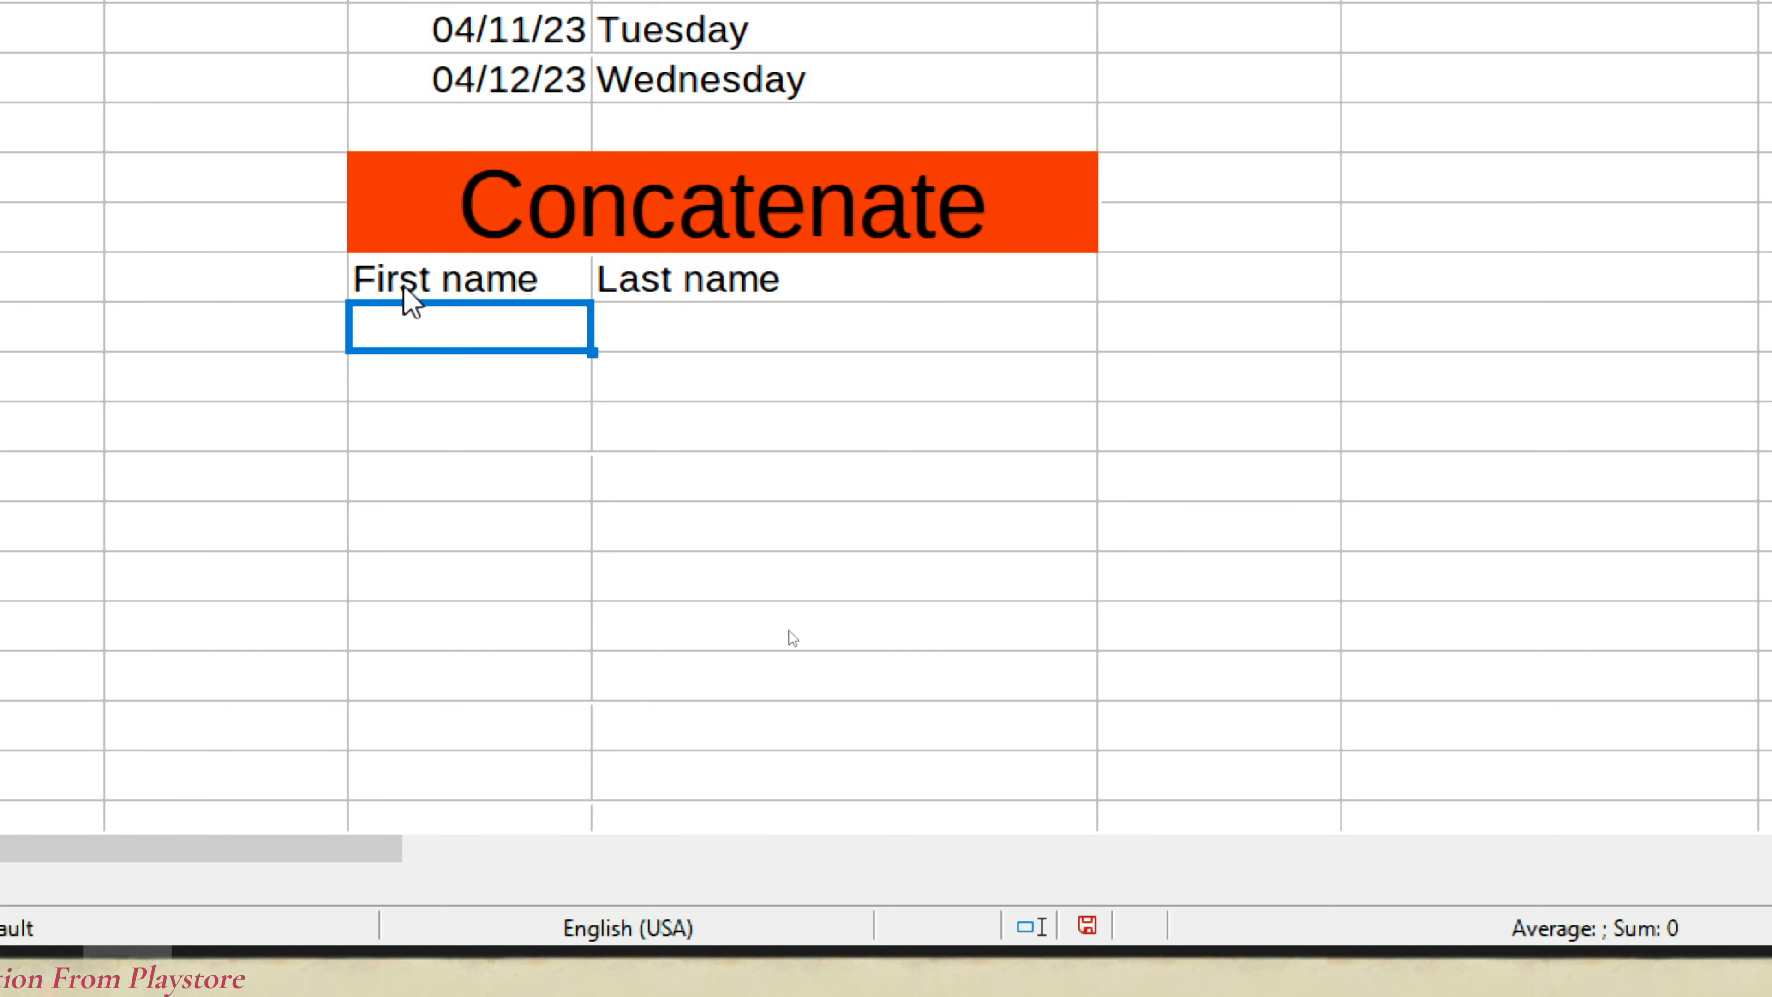
Step: Enter the first two people's first and last names in G35:H36
type("Pratham")
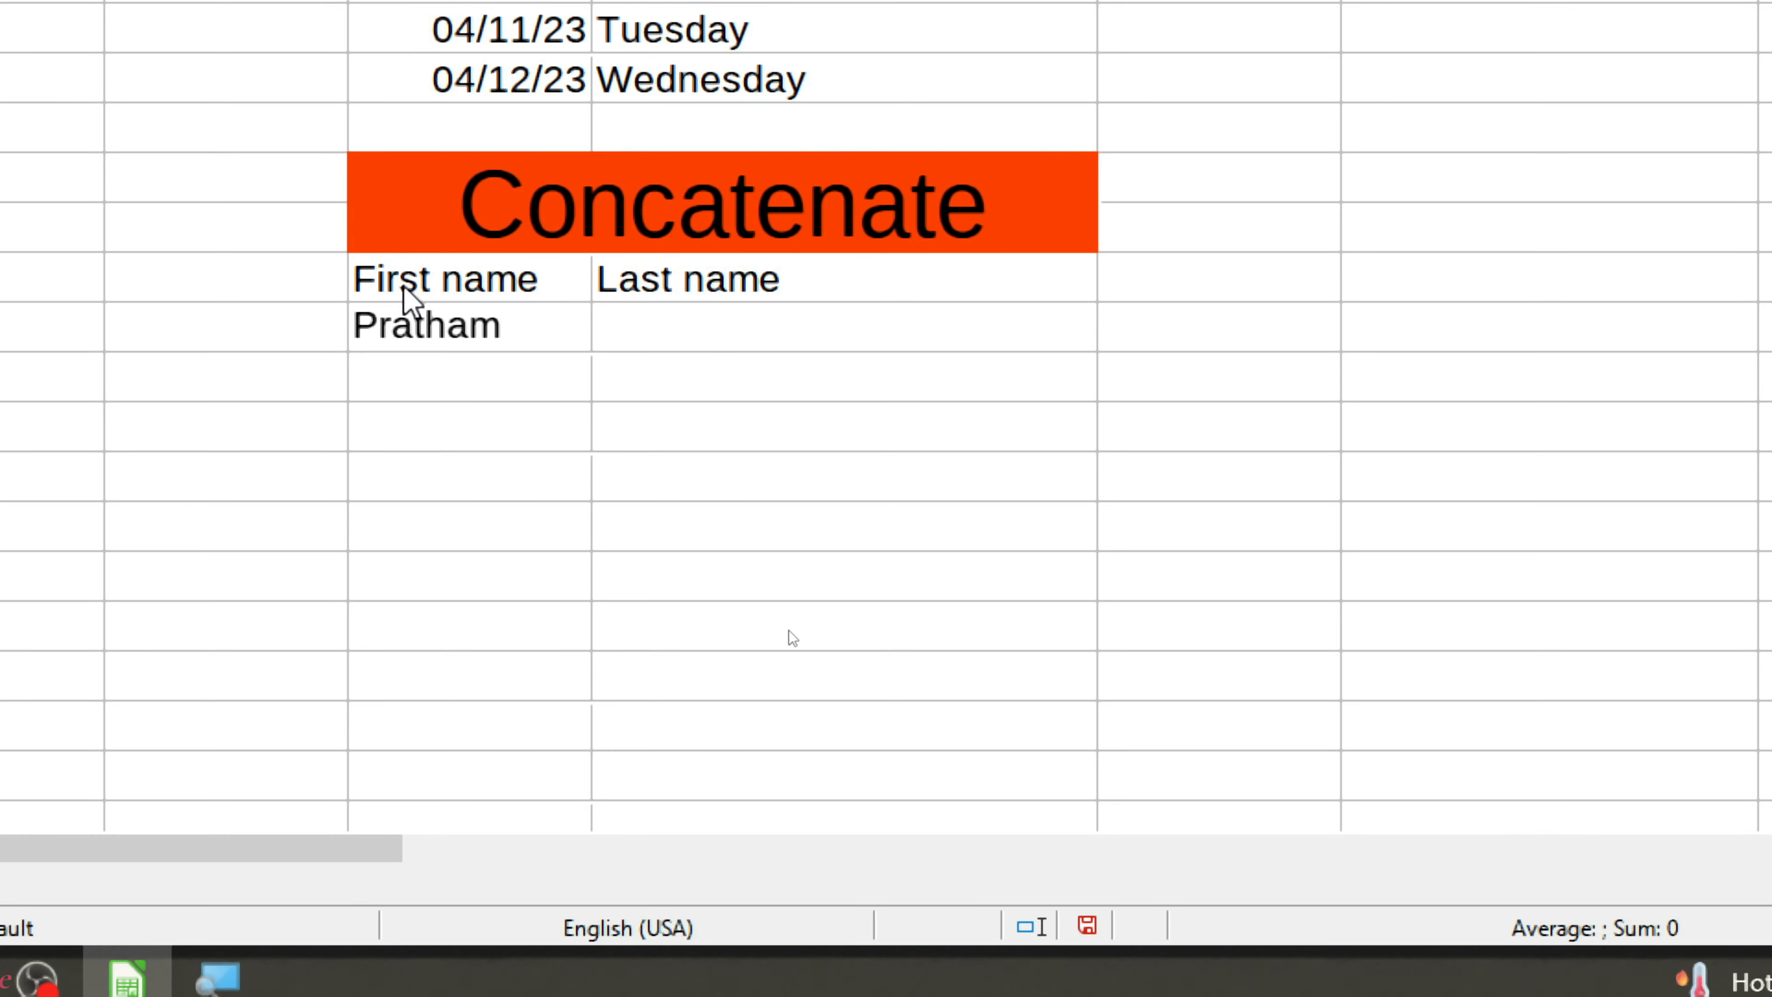
key("Tab")
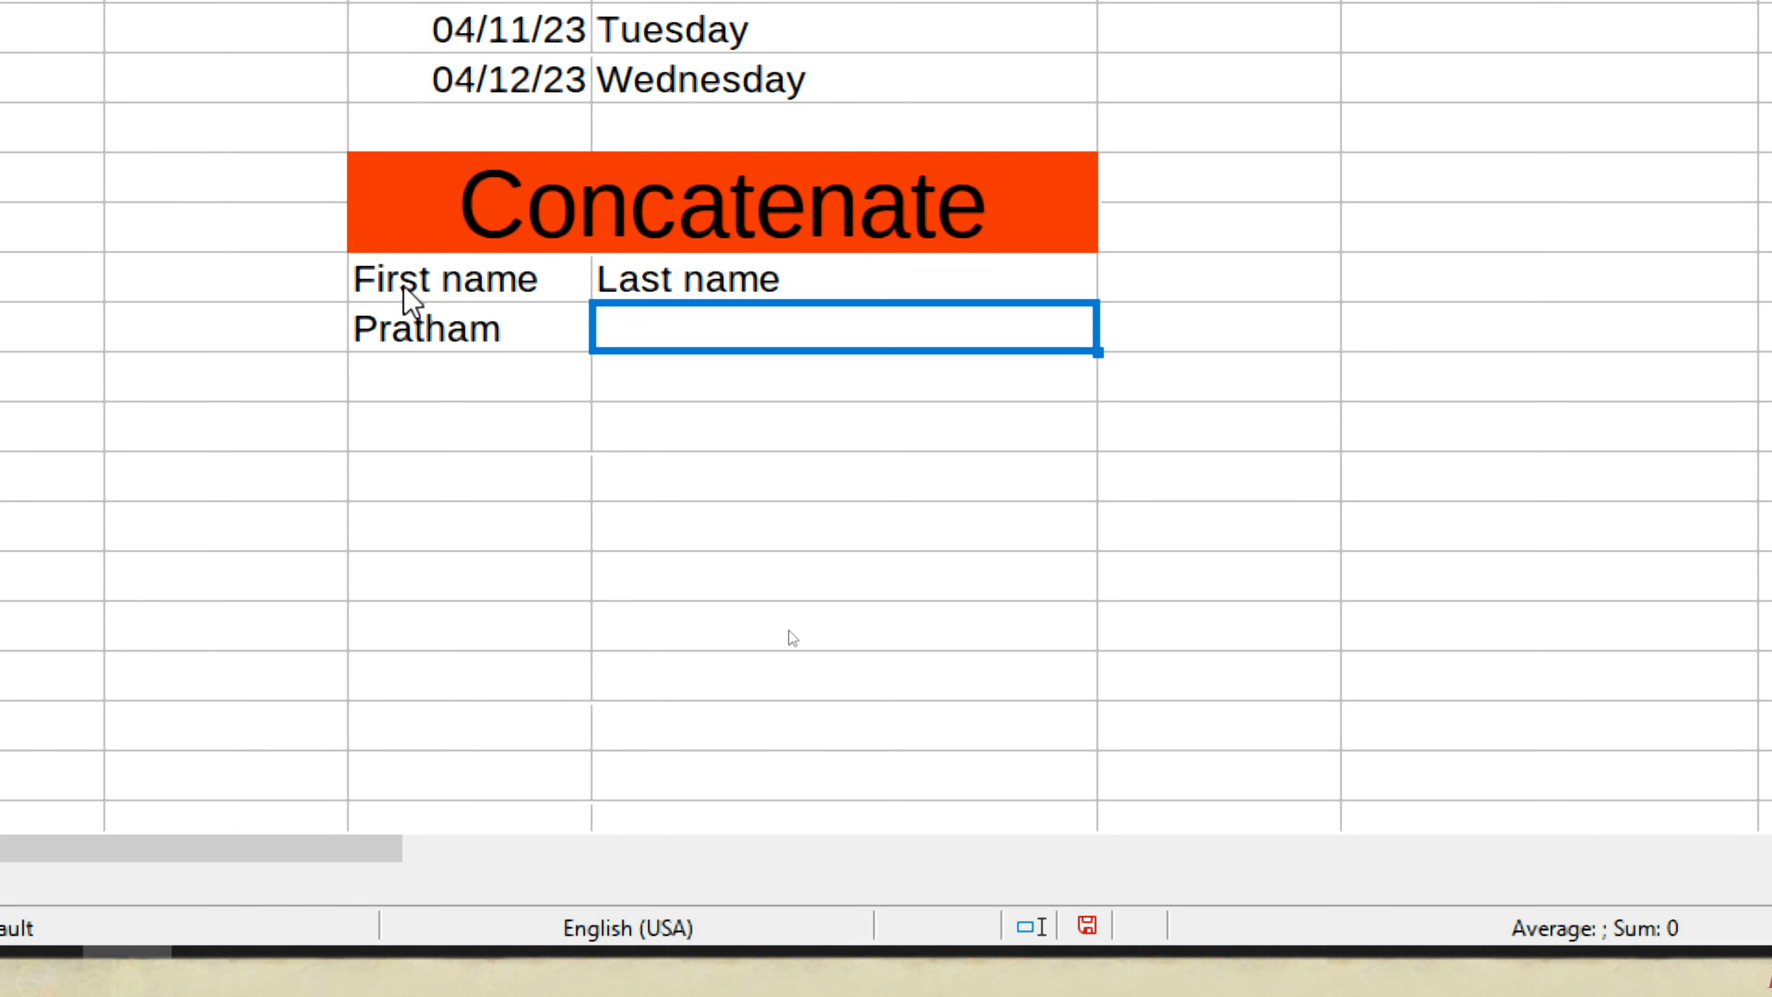
type("Pandey")
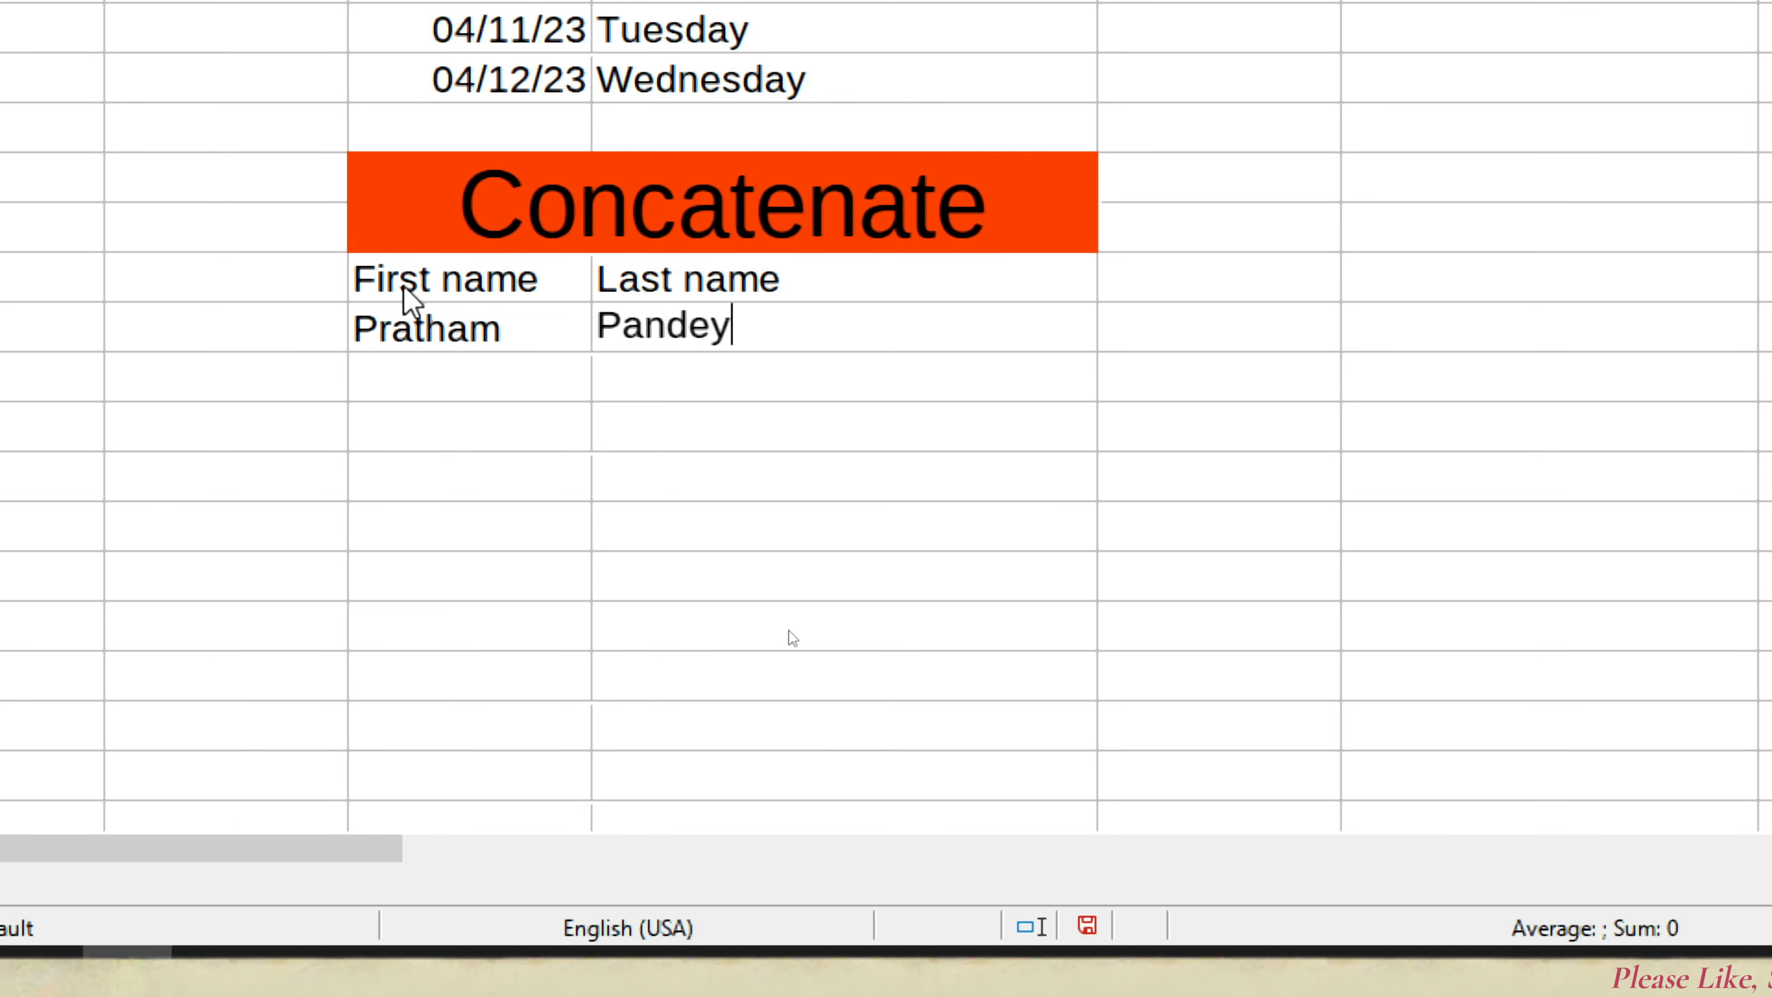
key("Return")
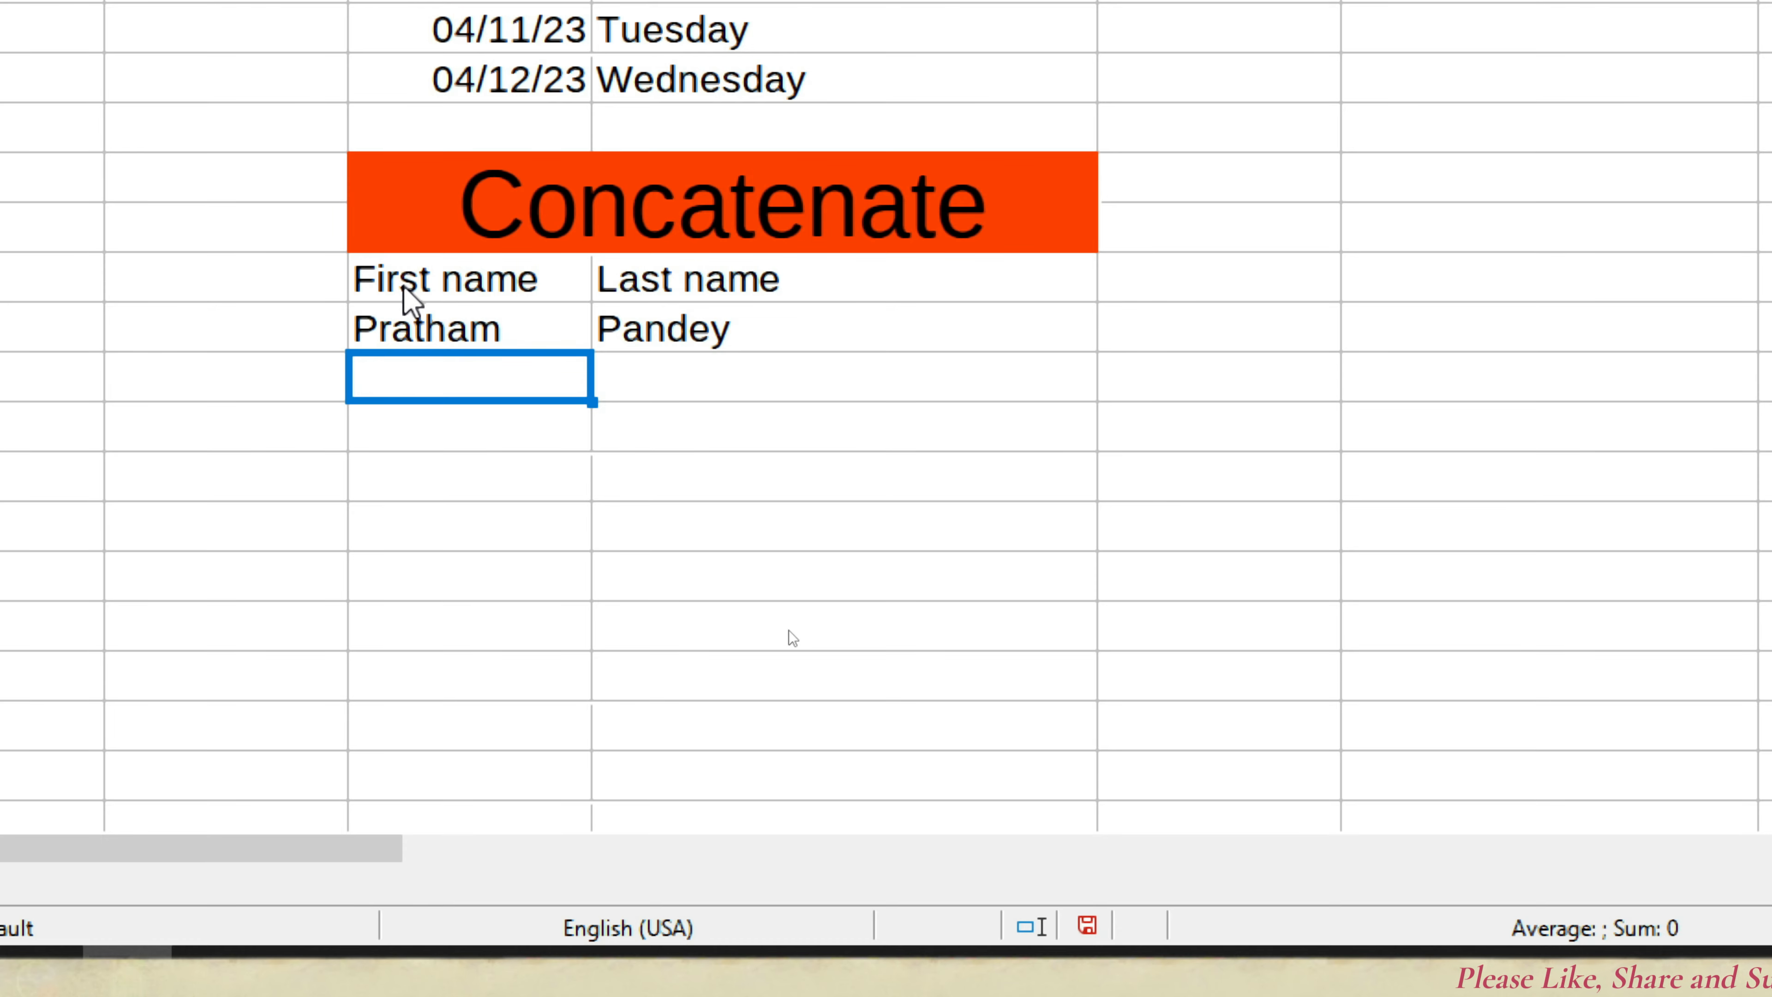
type("Vikram")
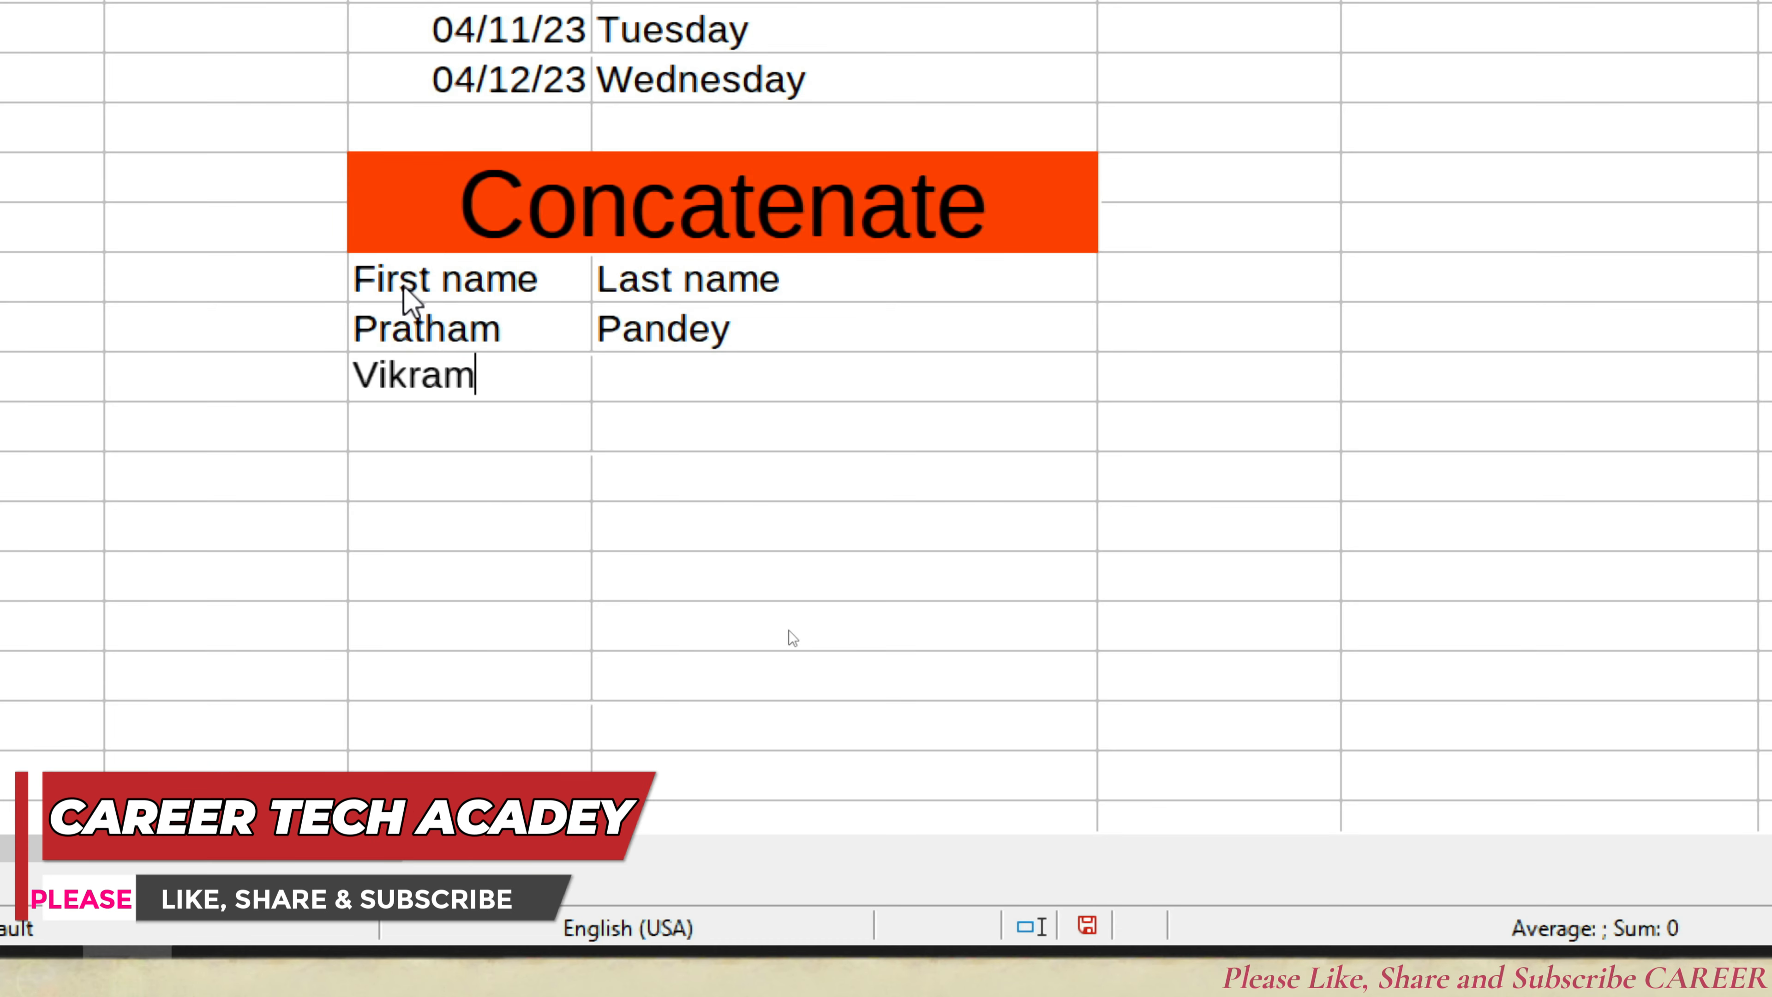
key("Tab")
type("S")
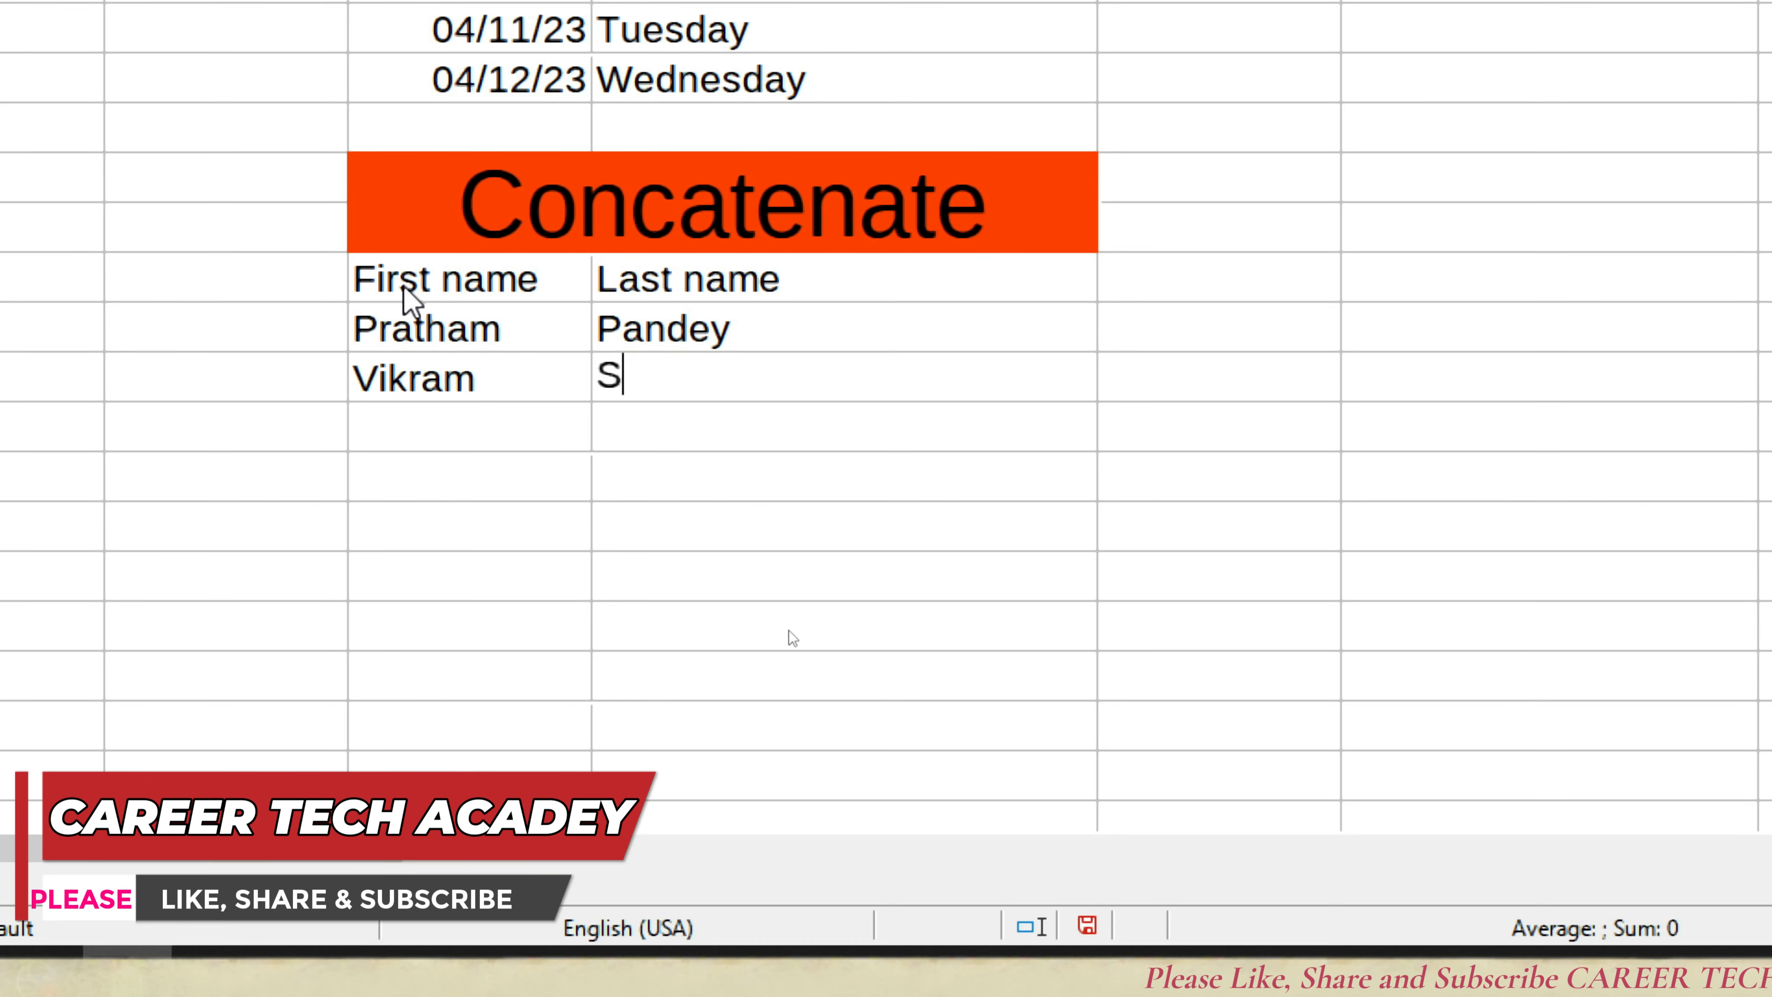
type("ingh")
key("Return")
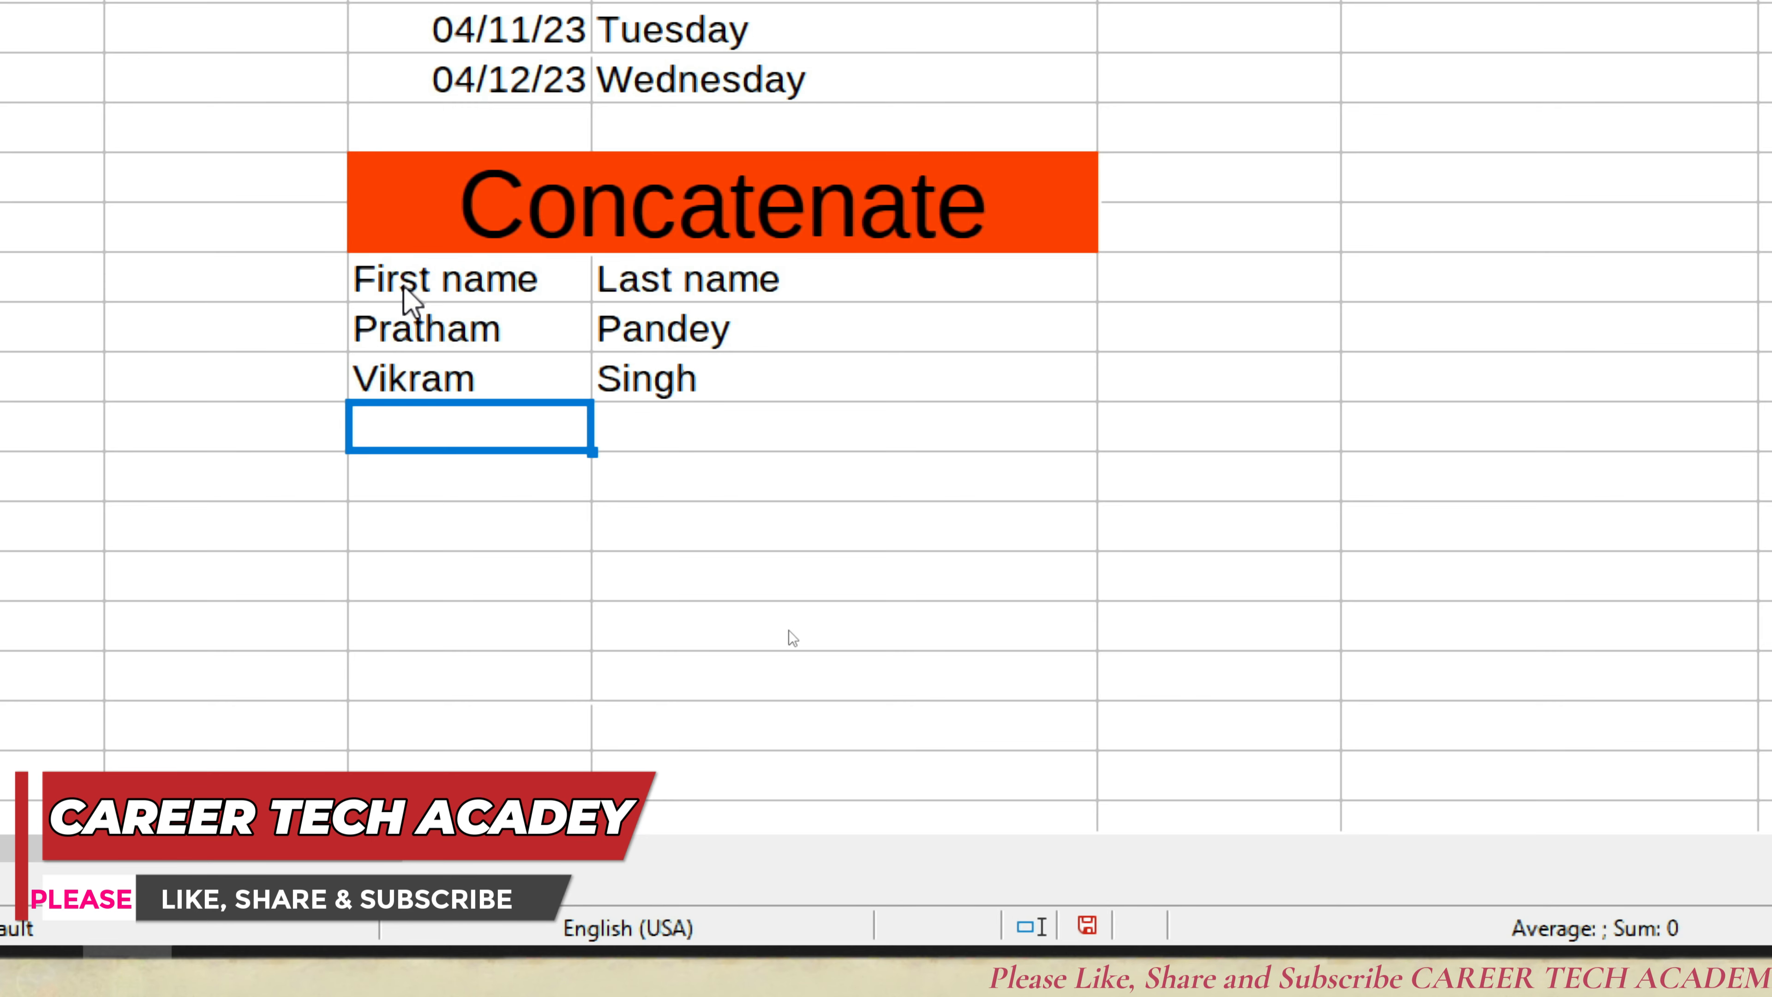
Step: Enter the third person's first and last name in G37 and H37
type("S")
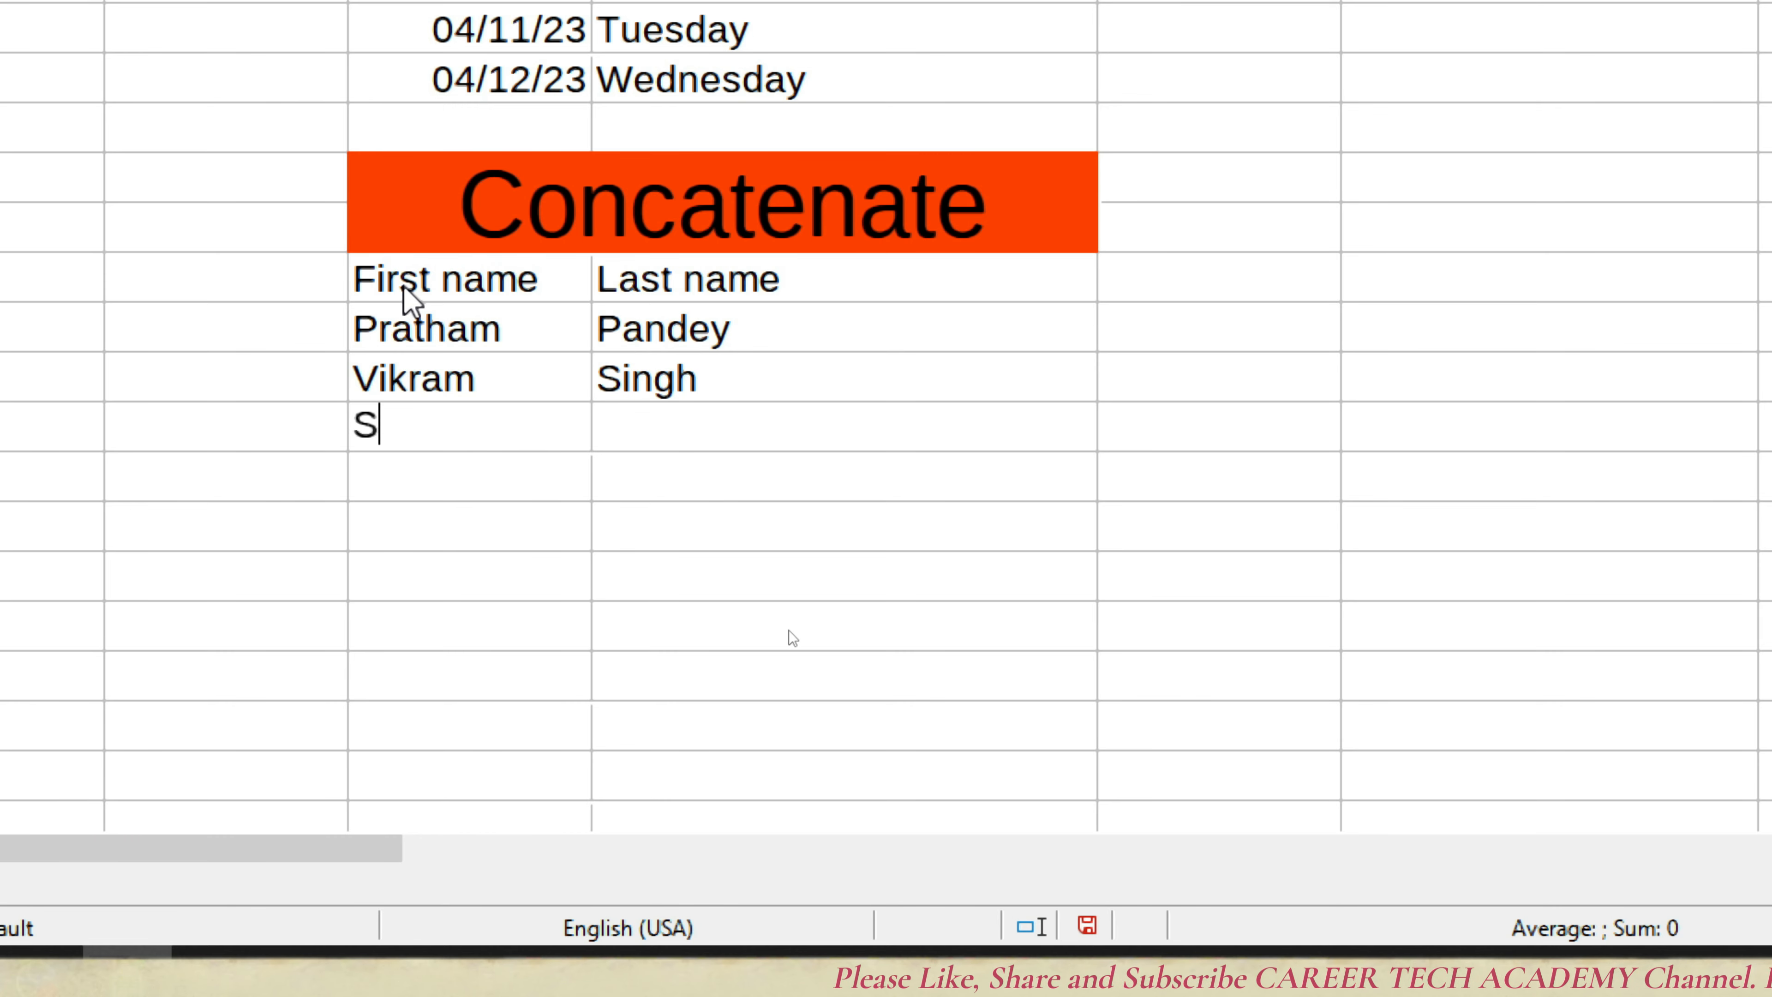
type("hashan")
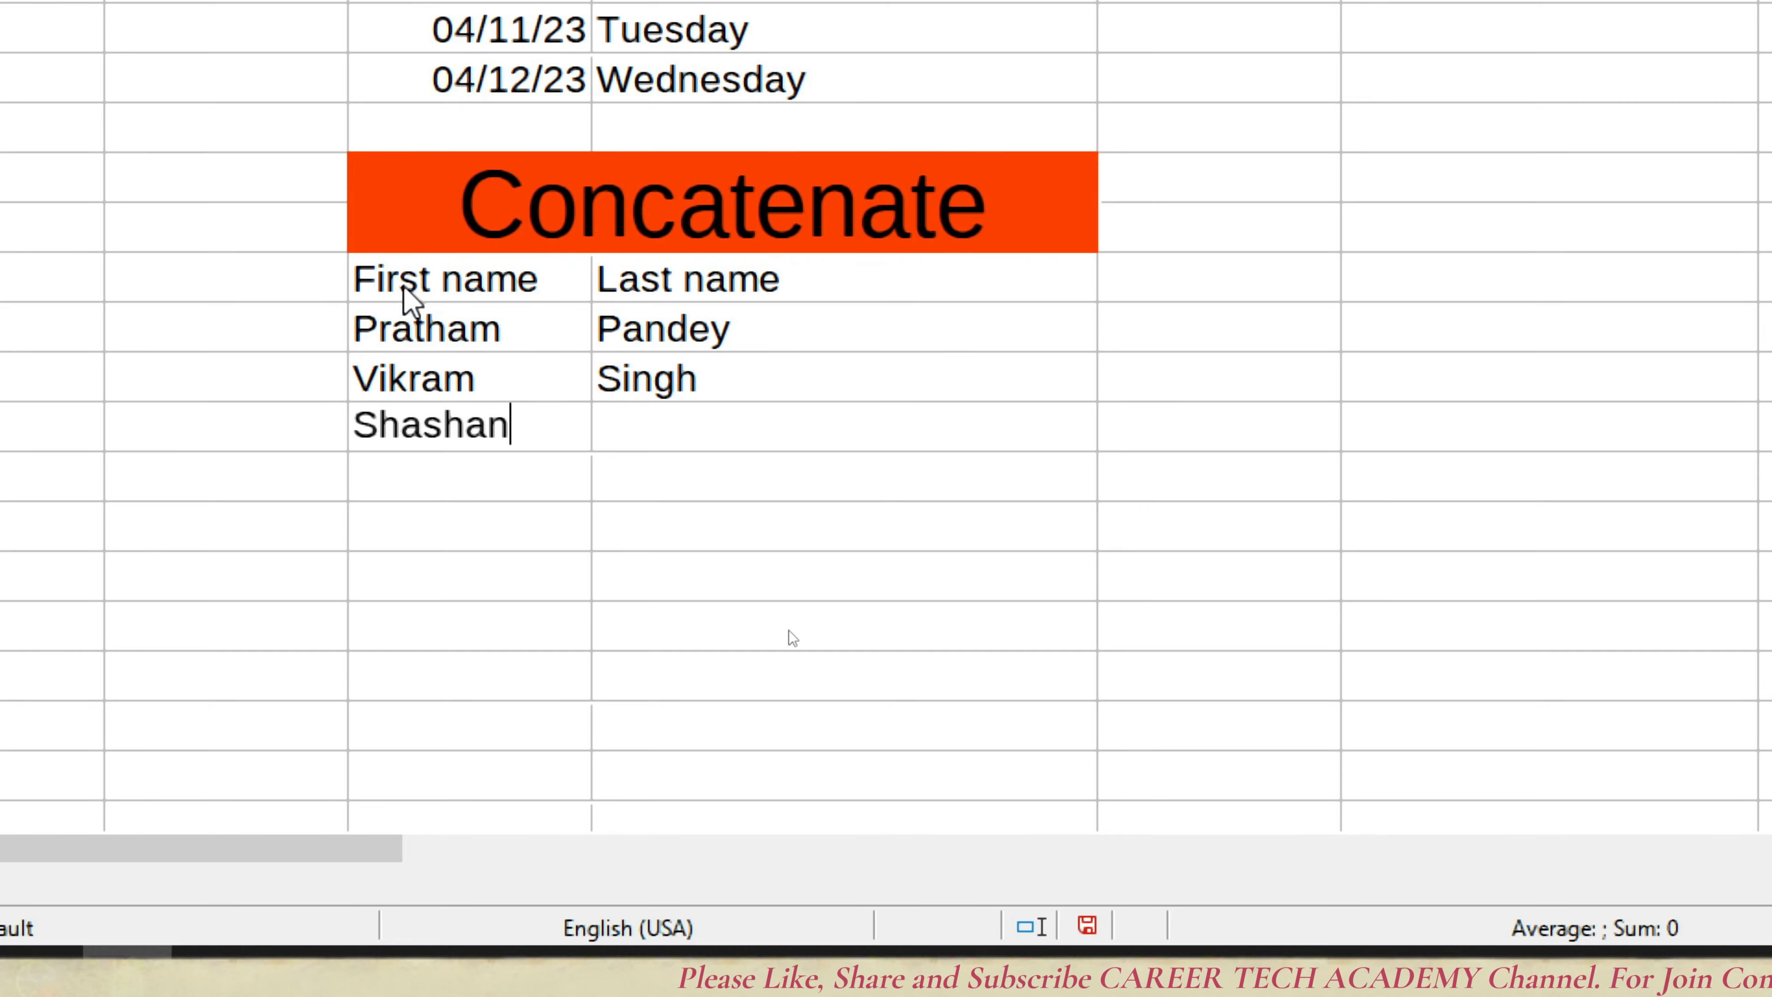
type("k")
key("Tab")
type("Sh")
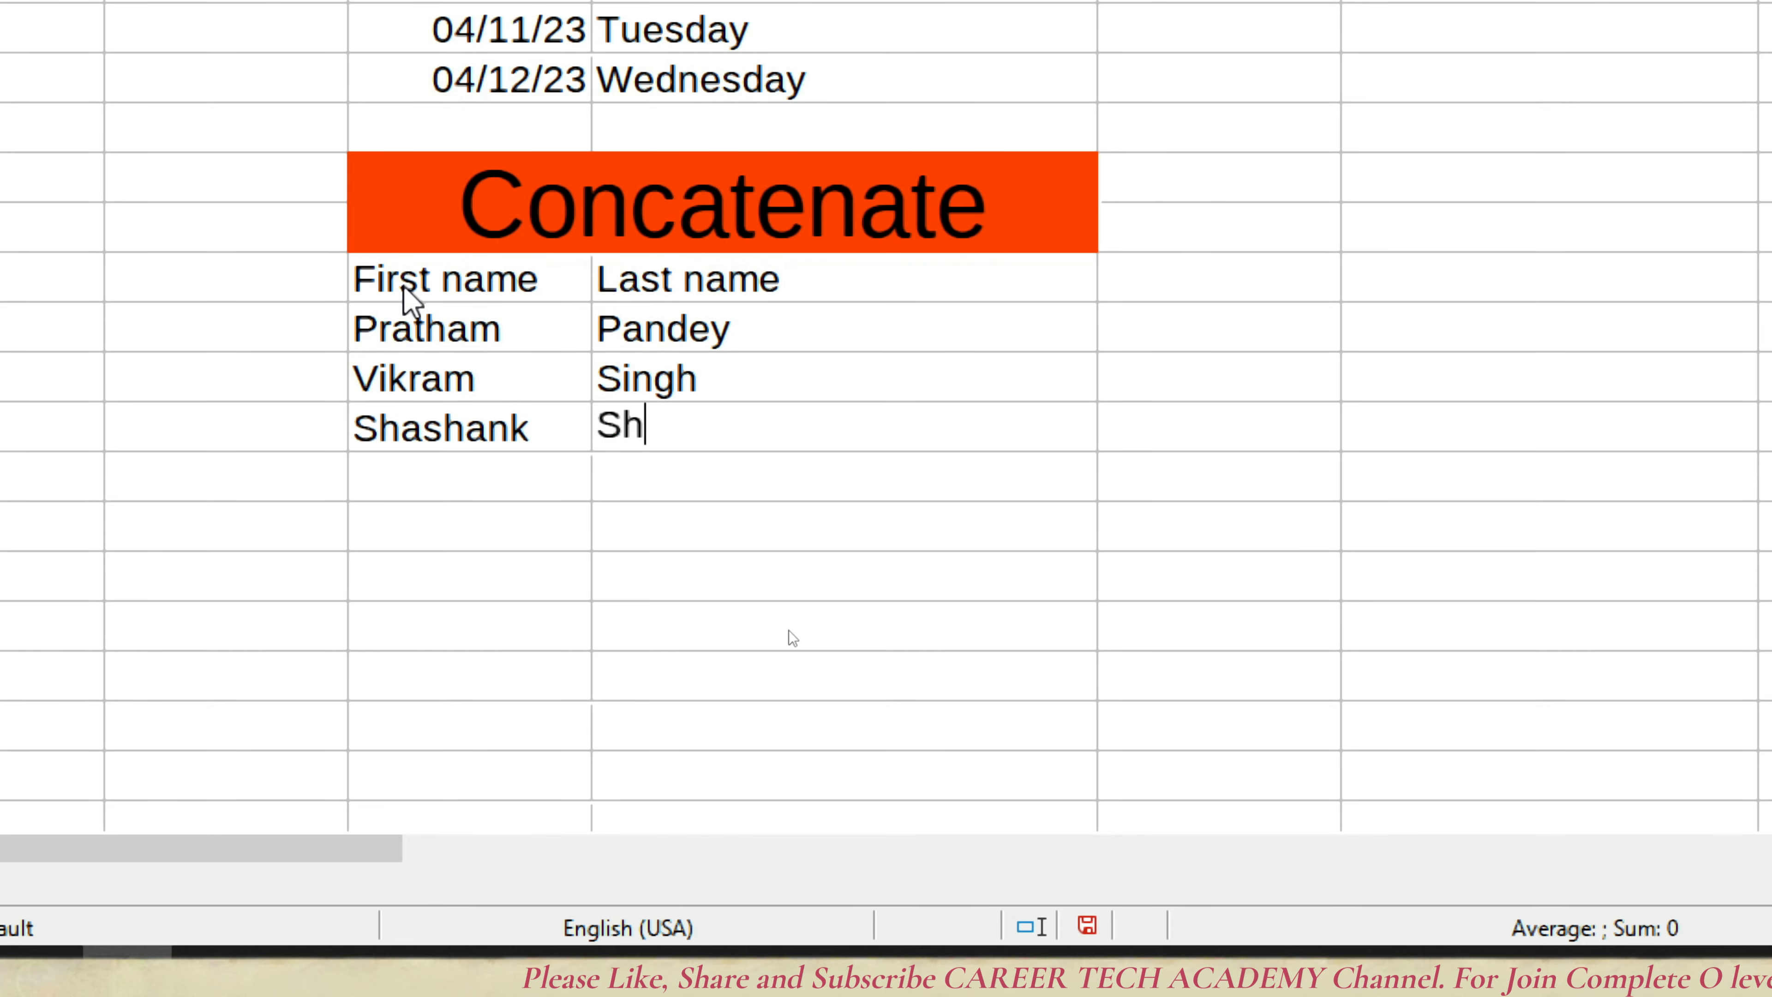
type("ekhar")
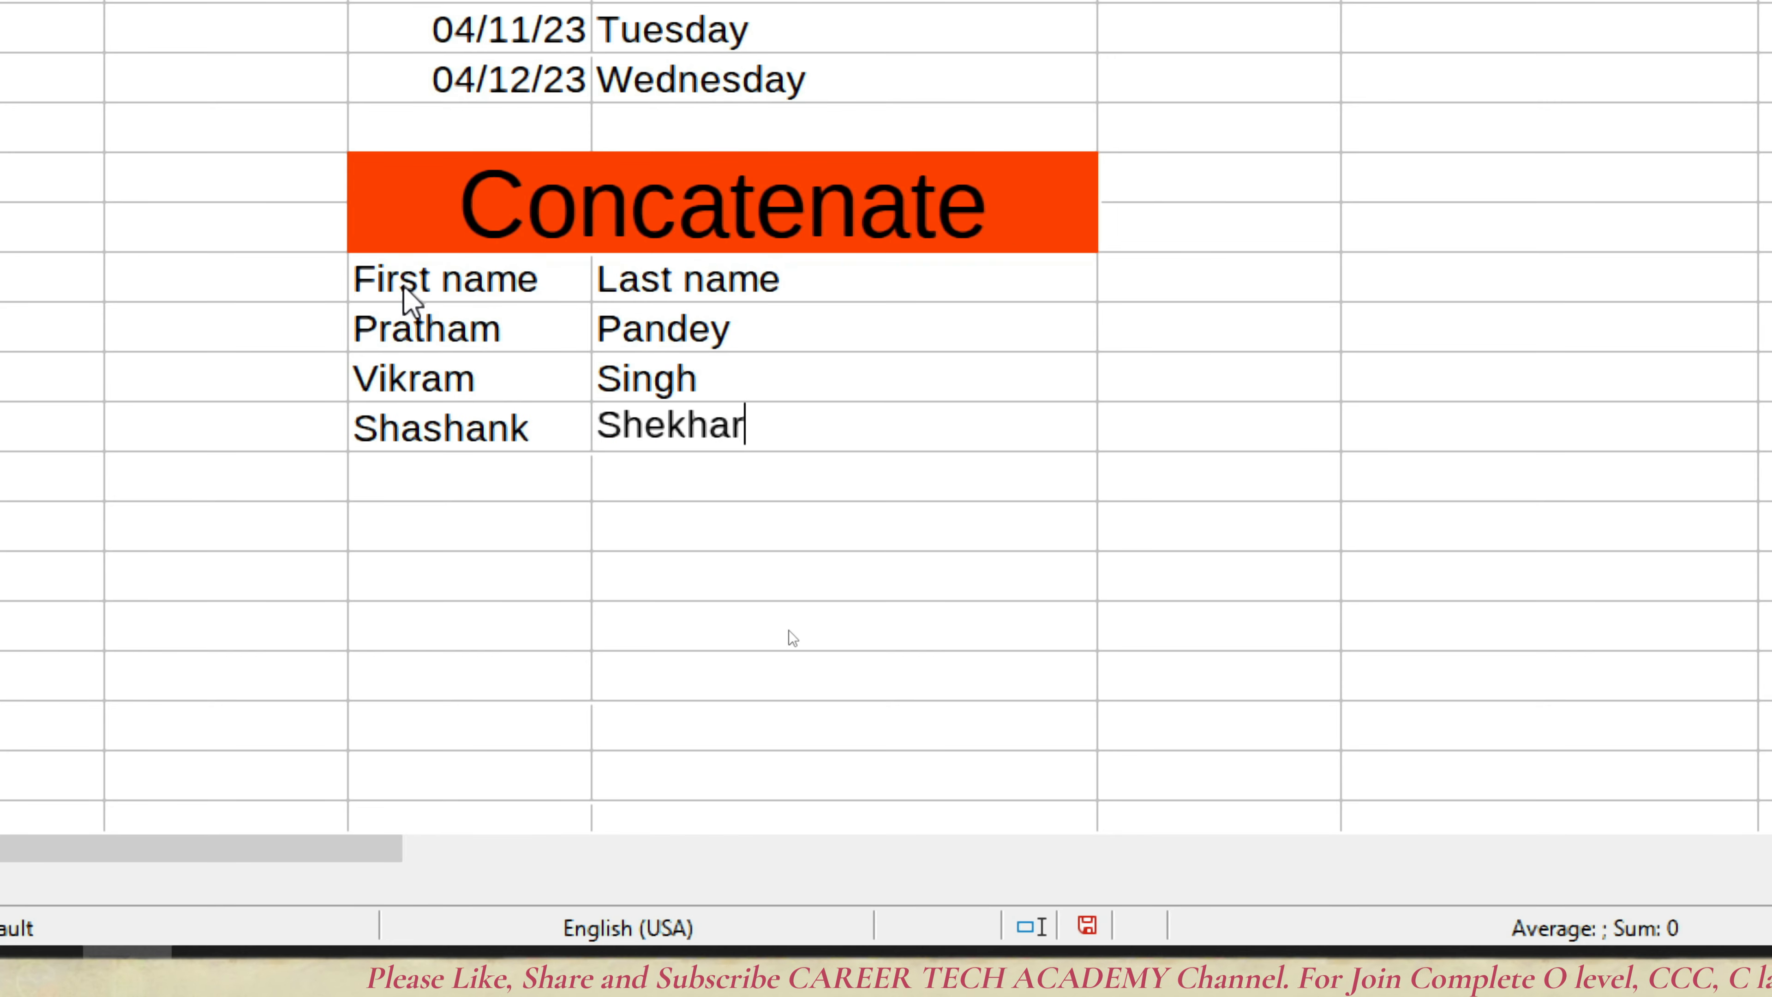
key("Return")
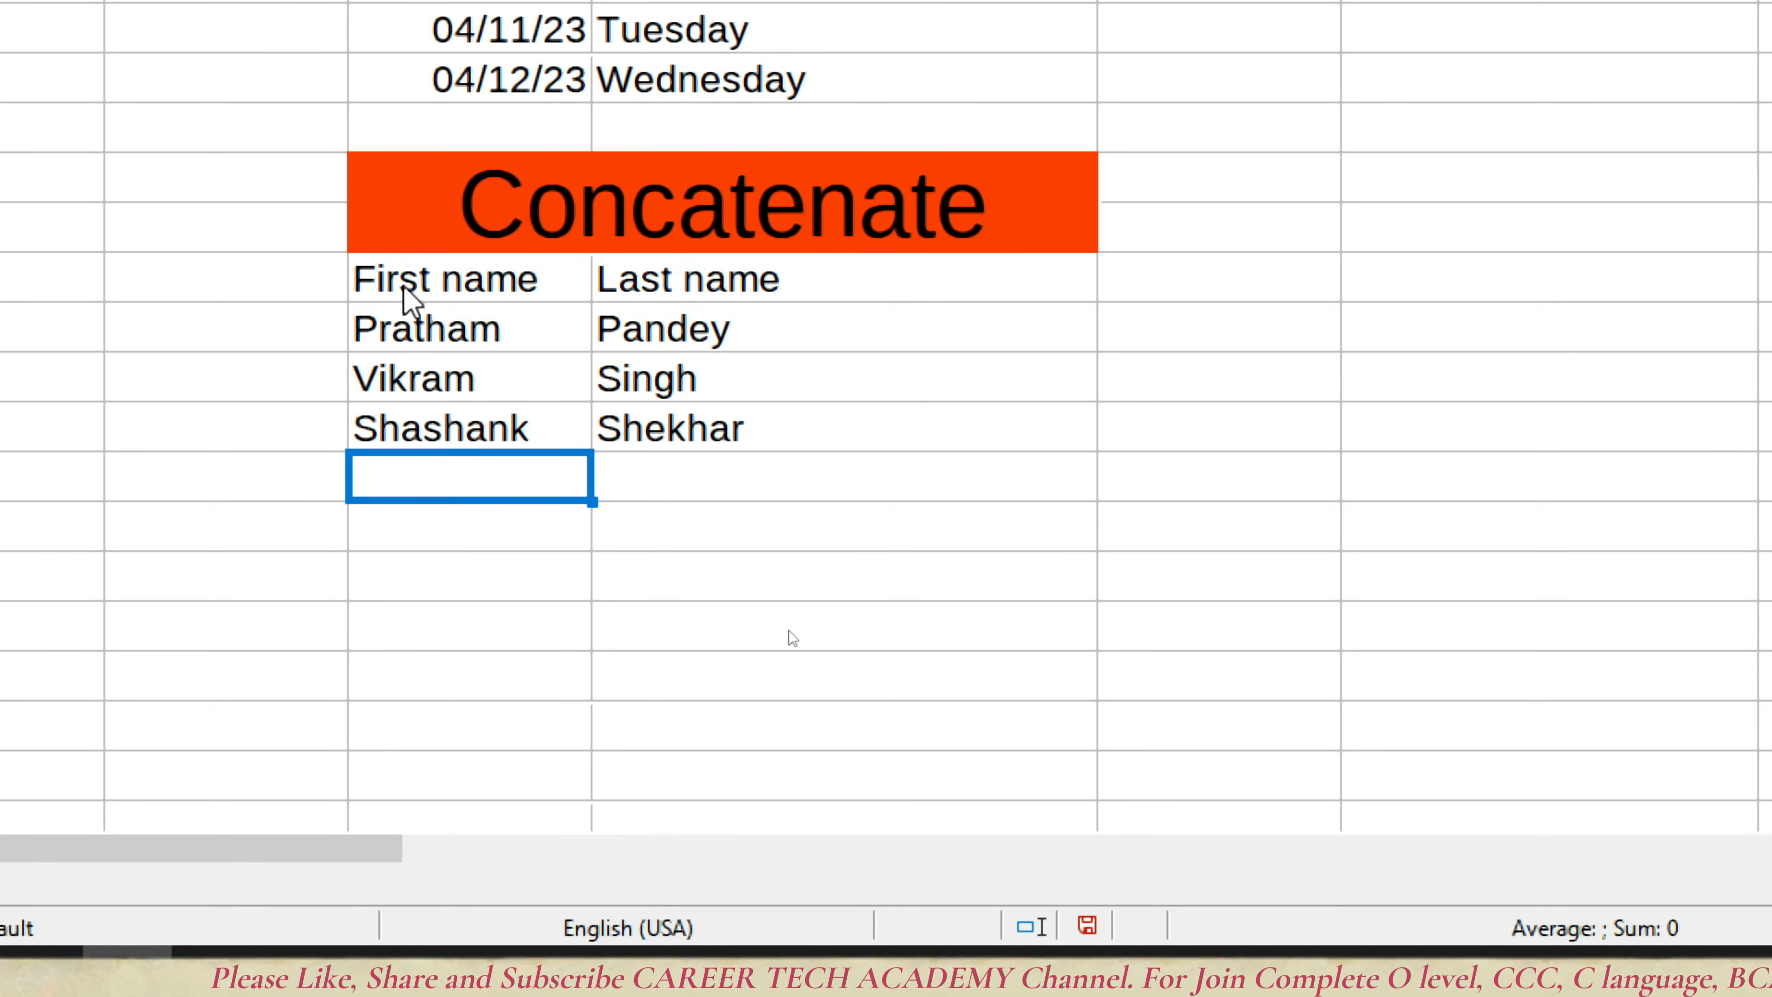
key("Up")
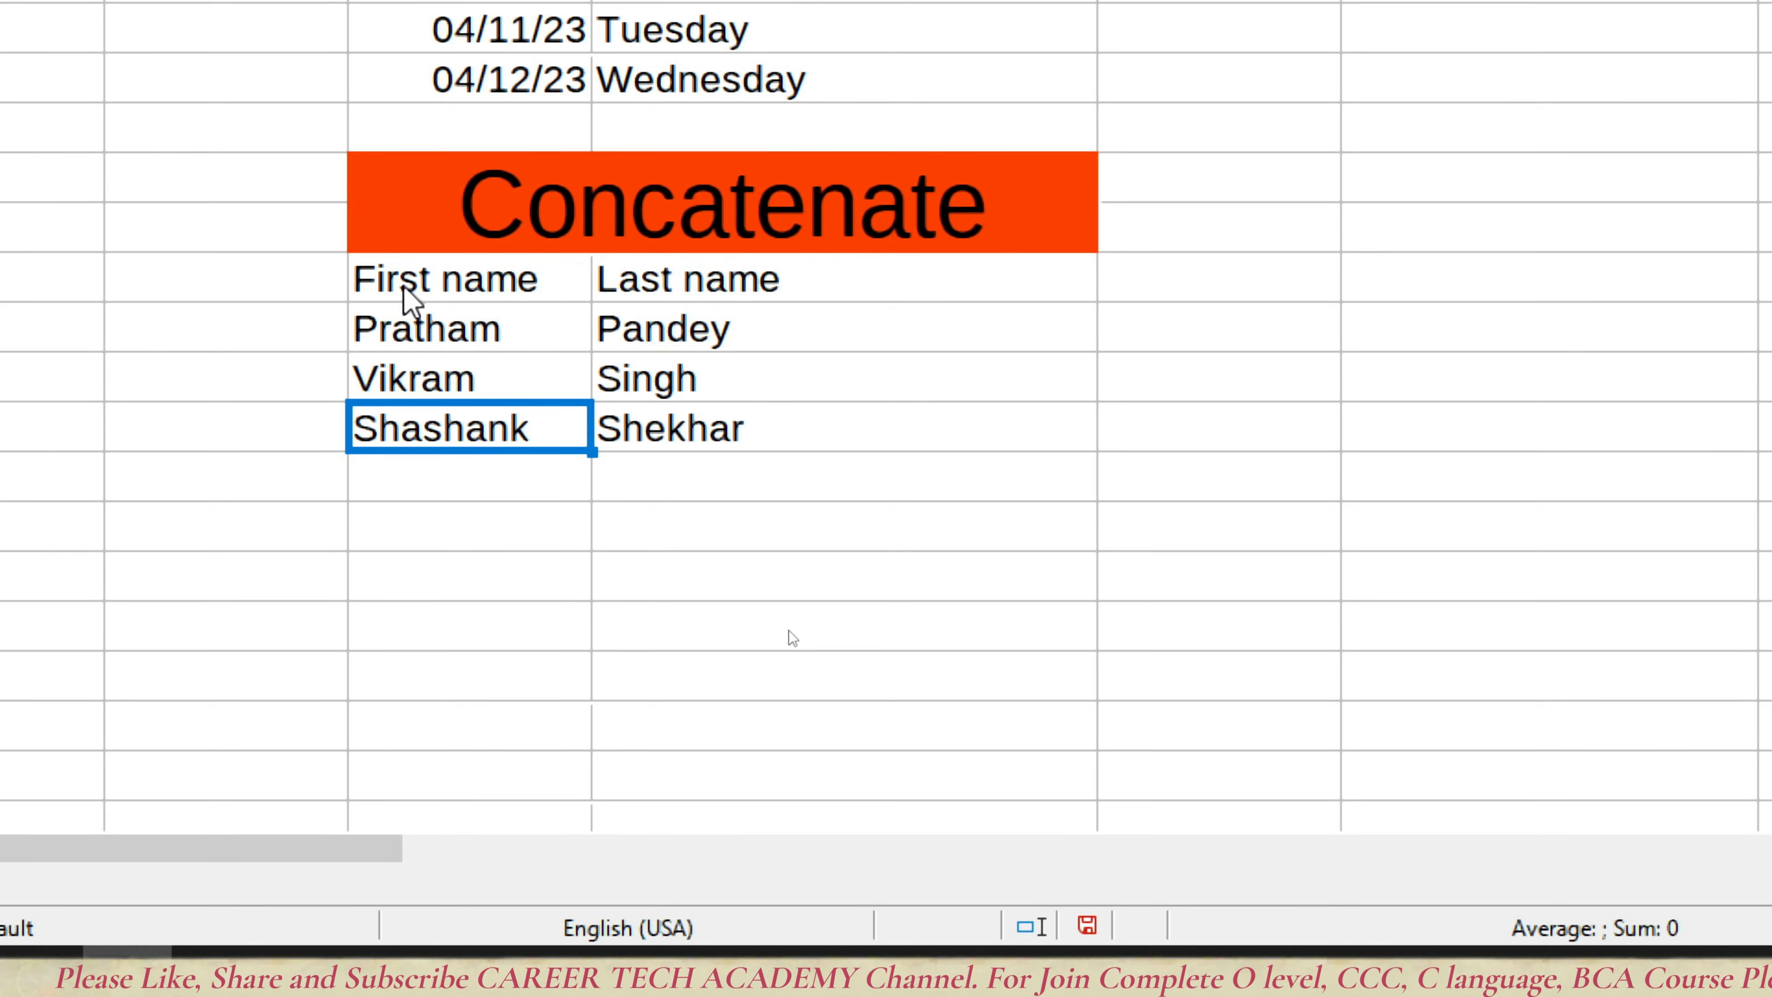
key("Up")
key("Down")
key("Down")
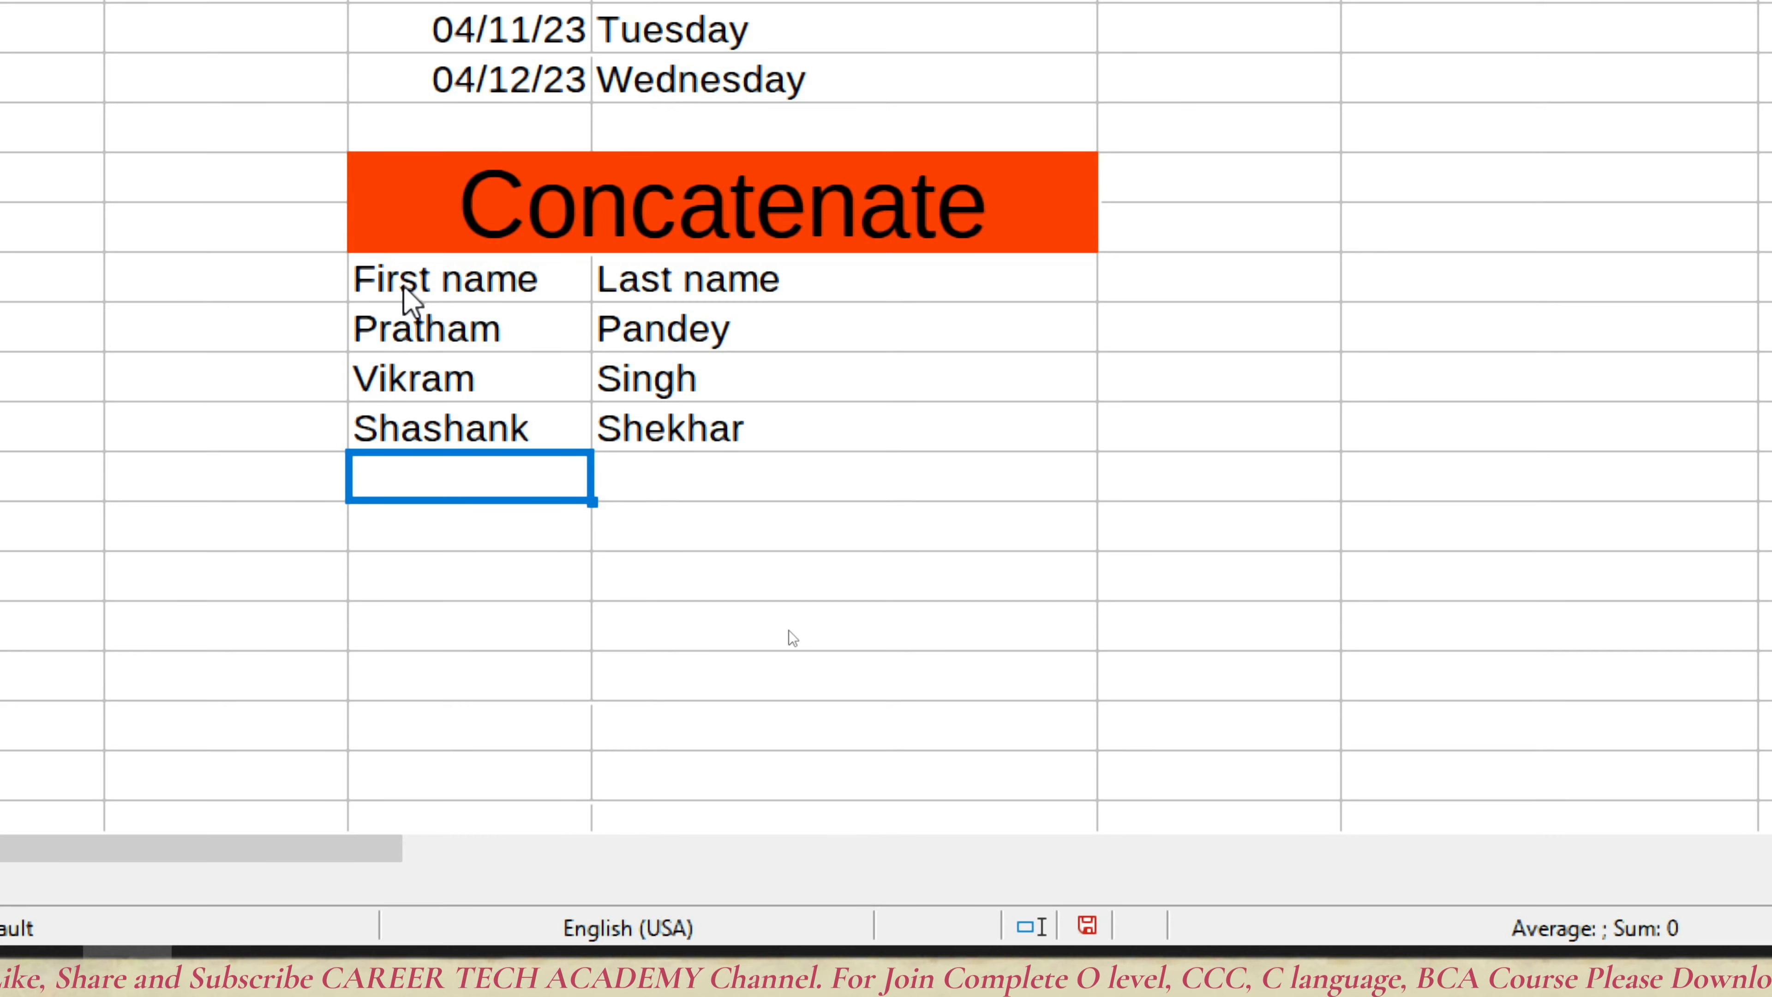
Step: Enter the fourth and fifth people's first and last names in G38:H39
type("Ra")
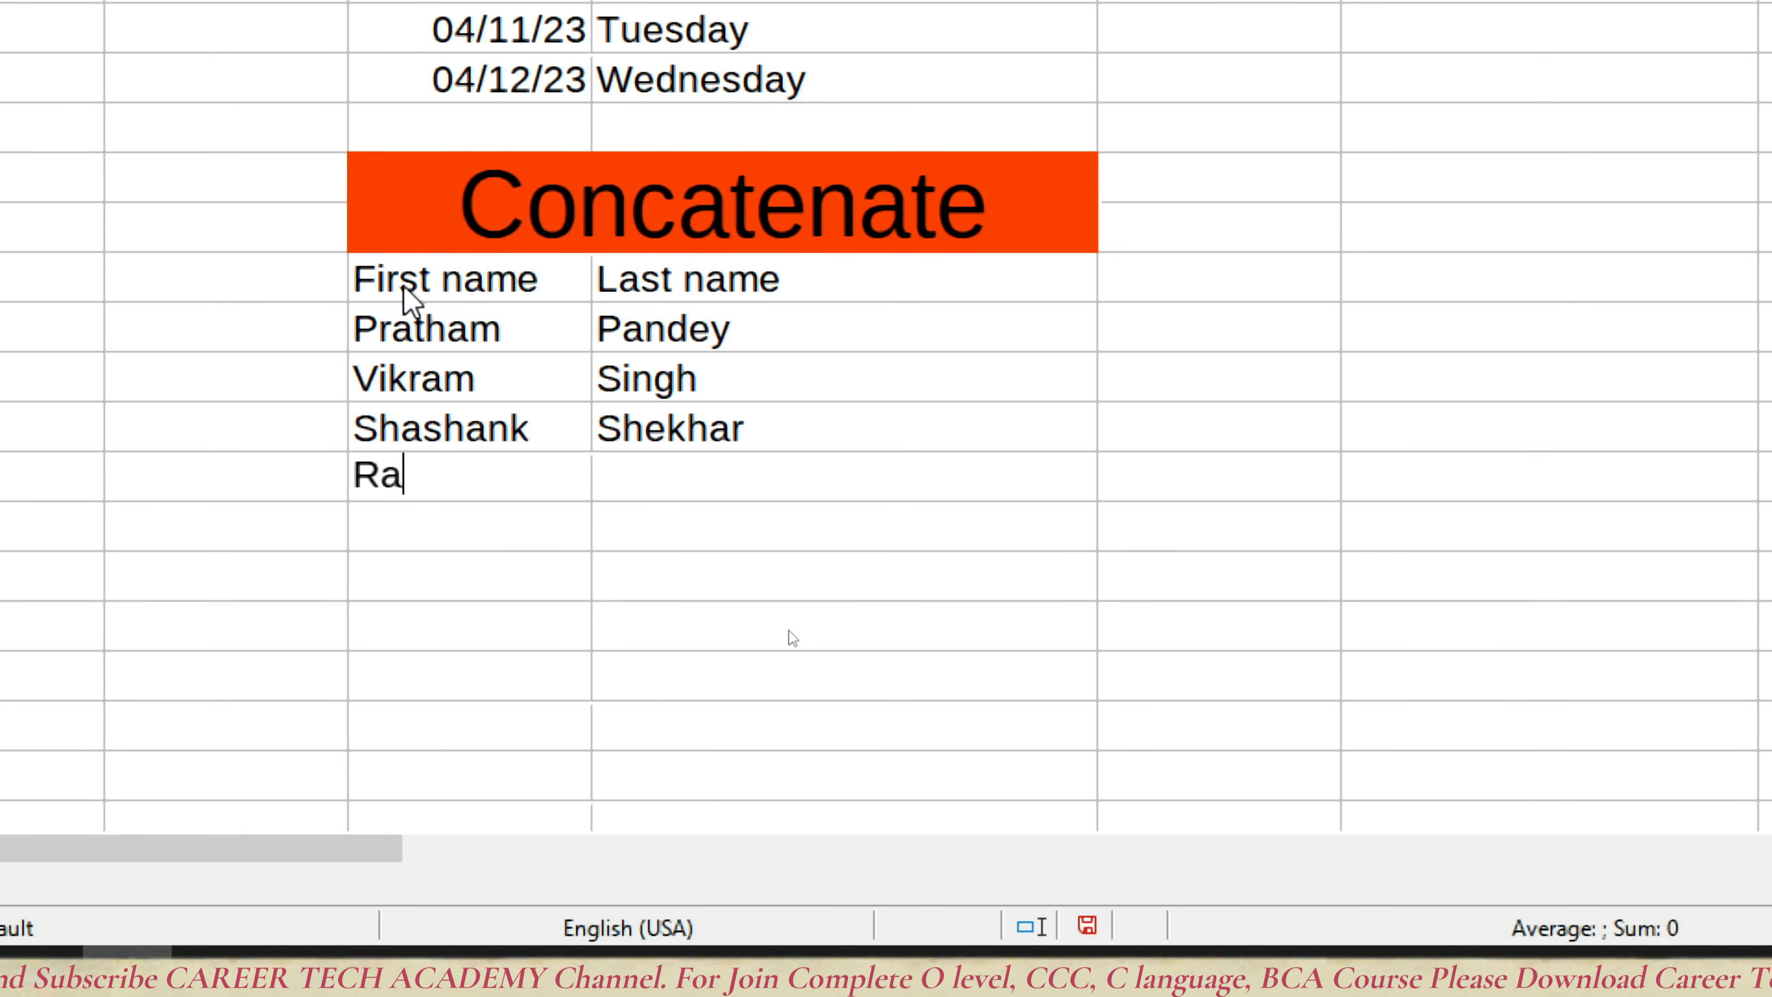
type("tnesh")
key("Tab")
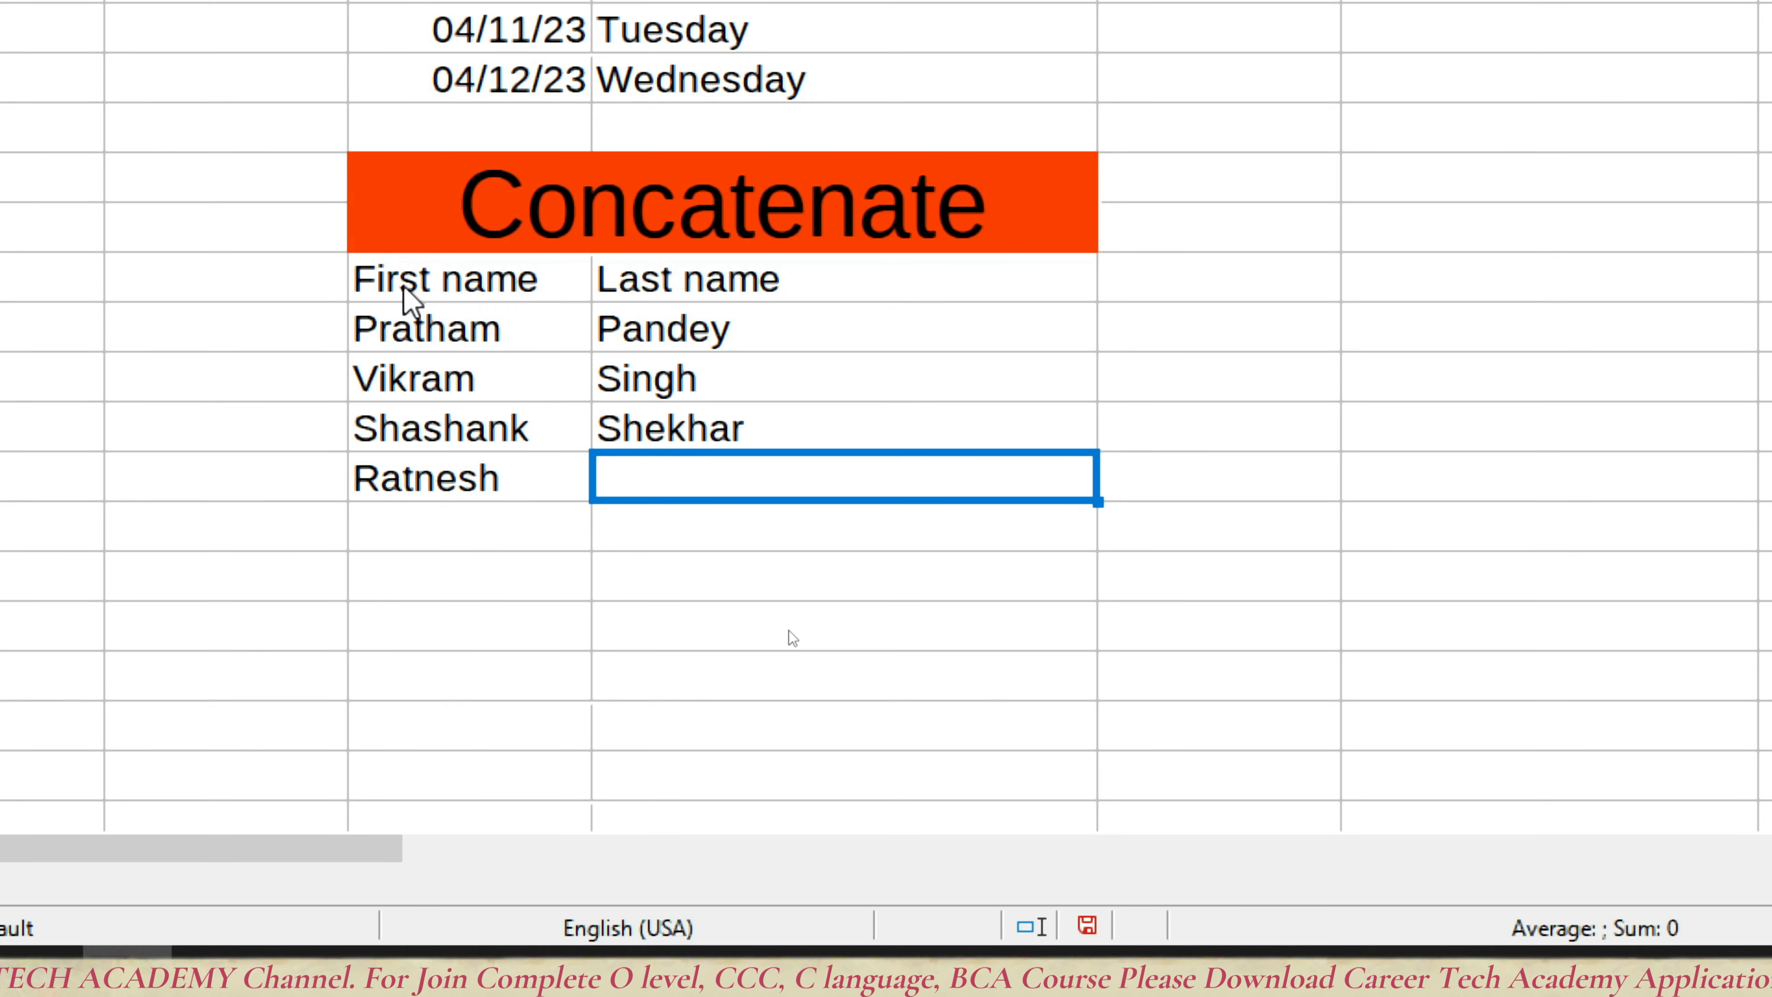
type("Yadav")
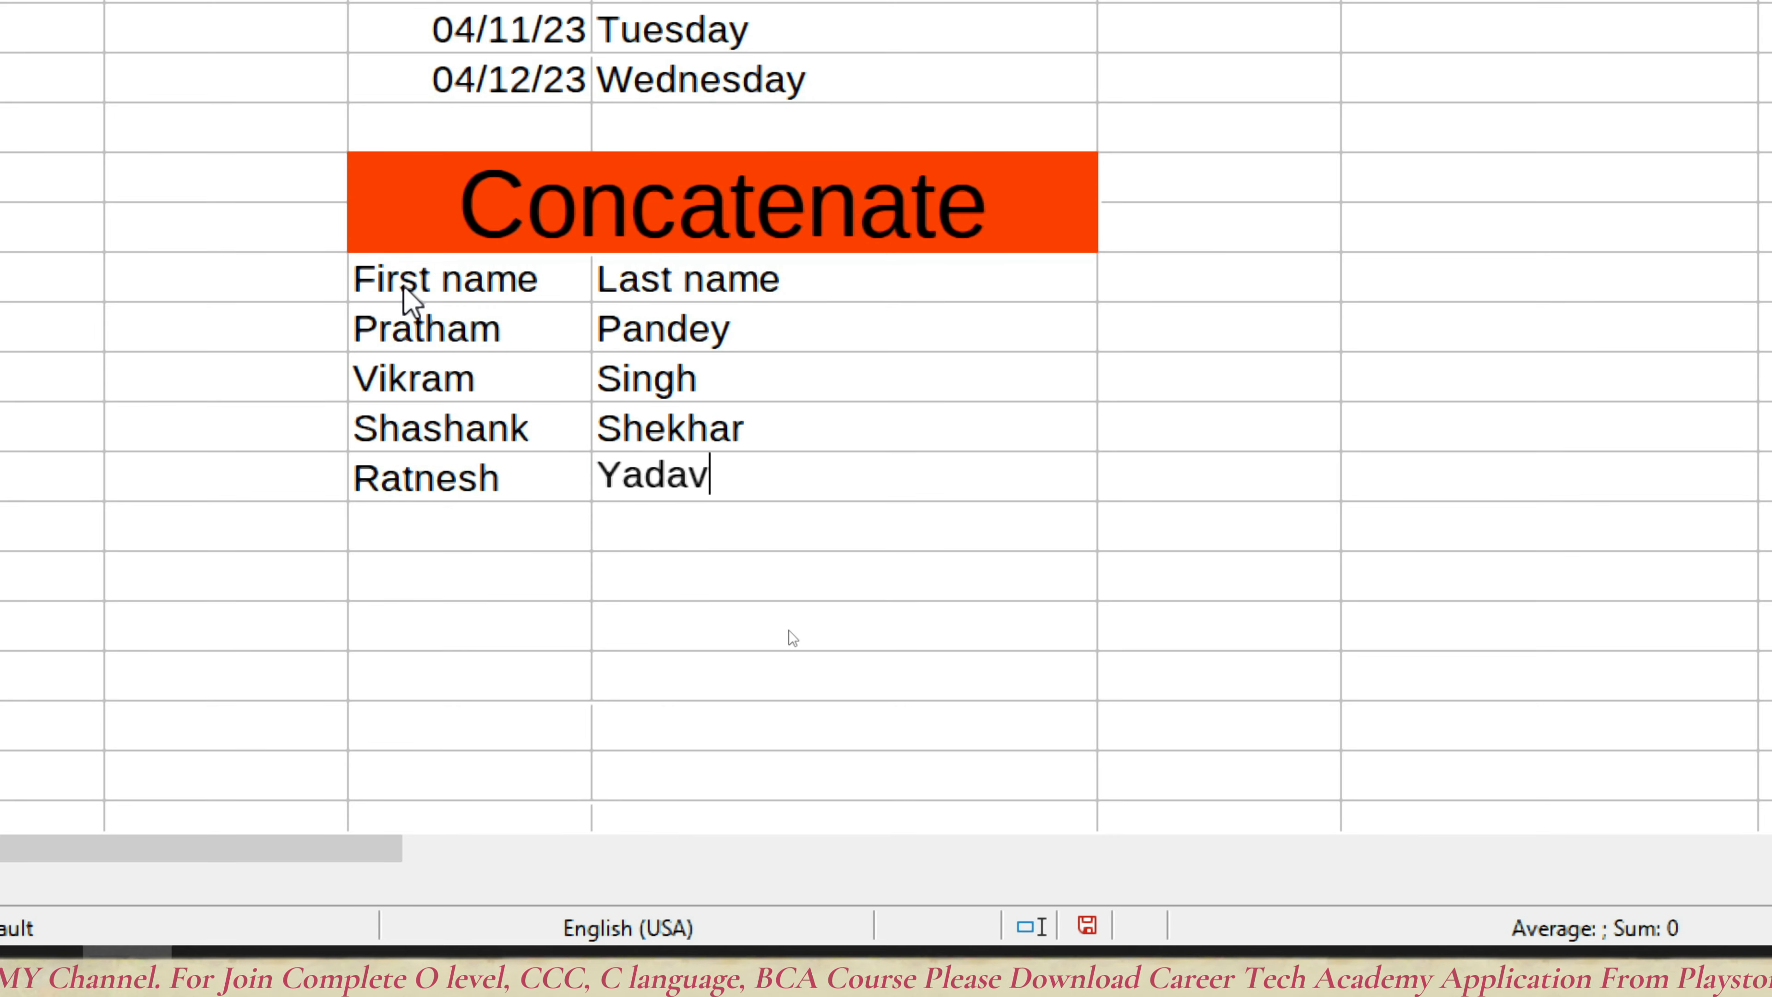
key("Return")
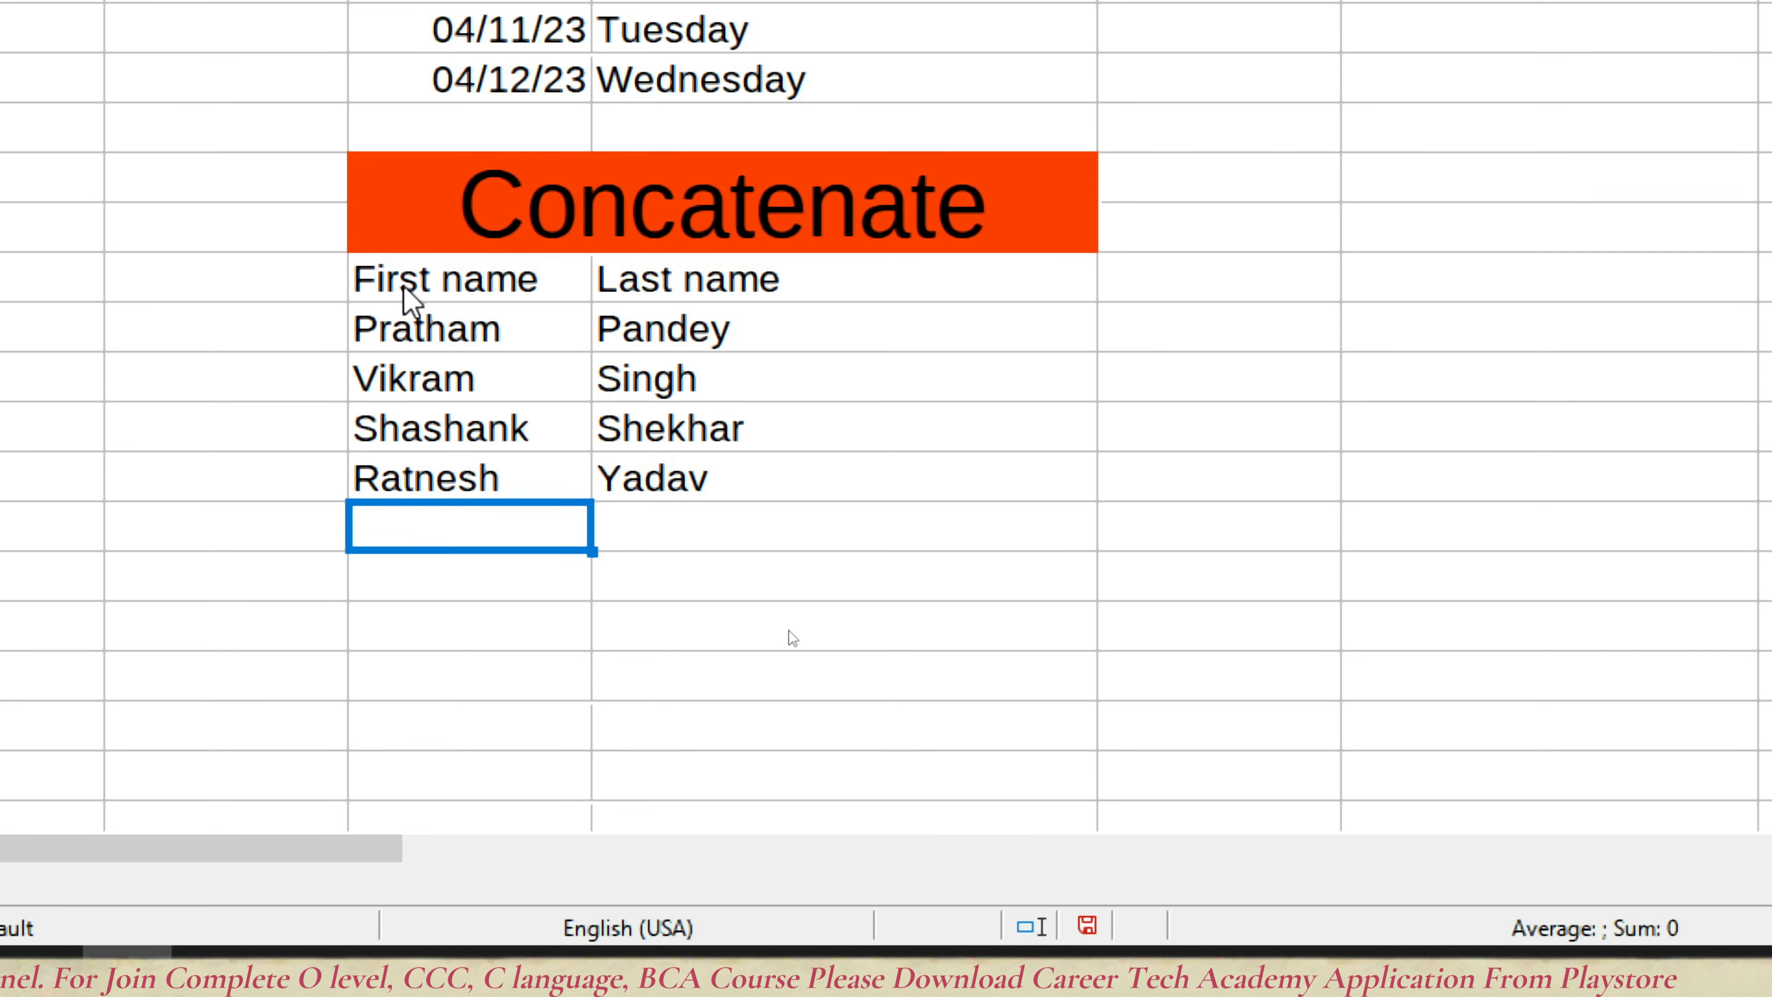
type("Hario")
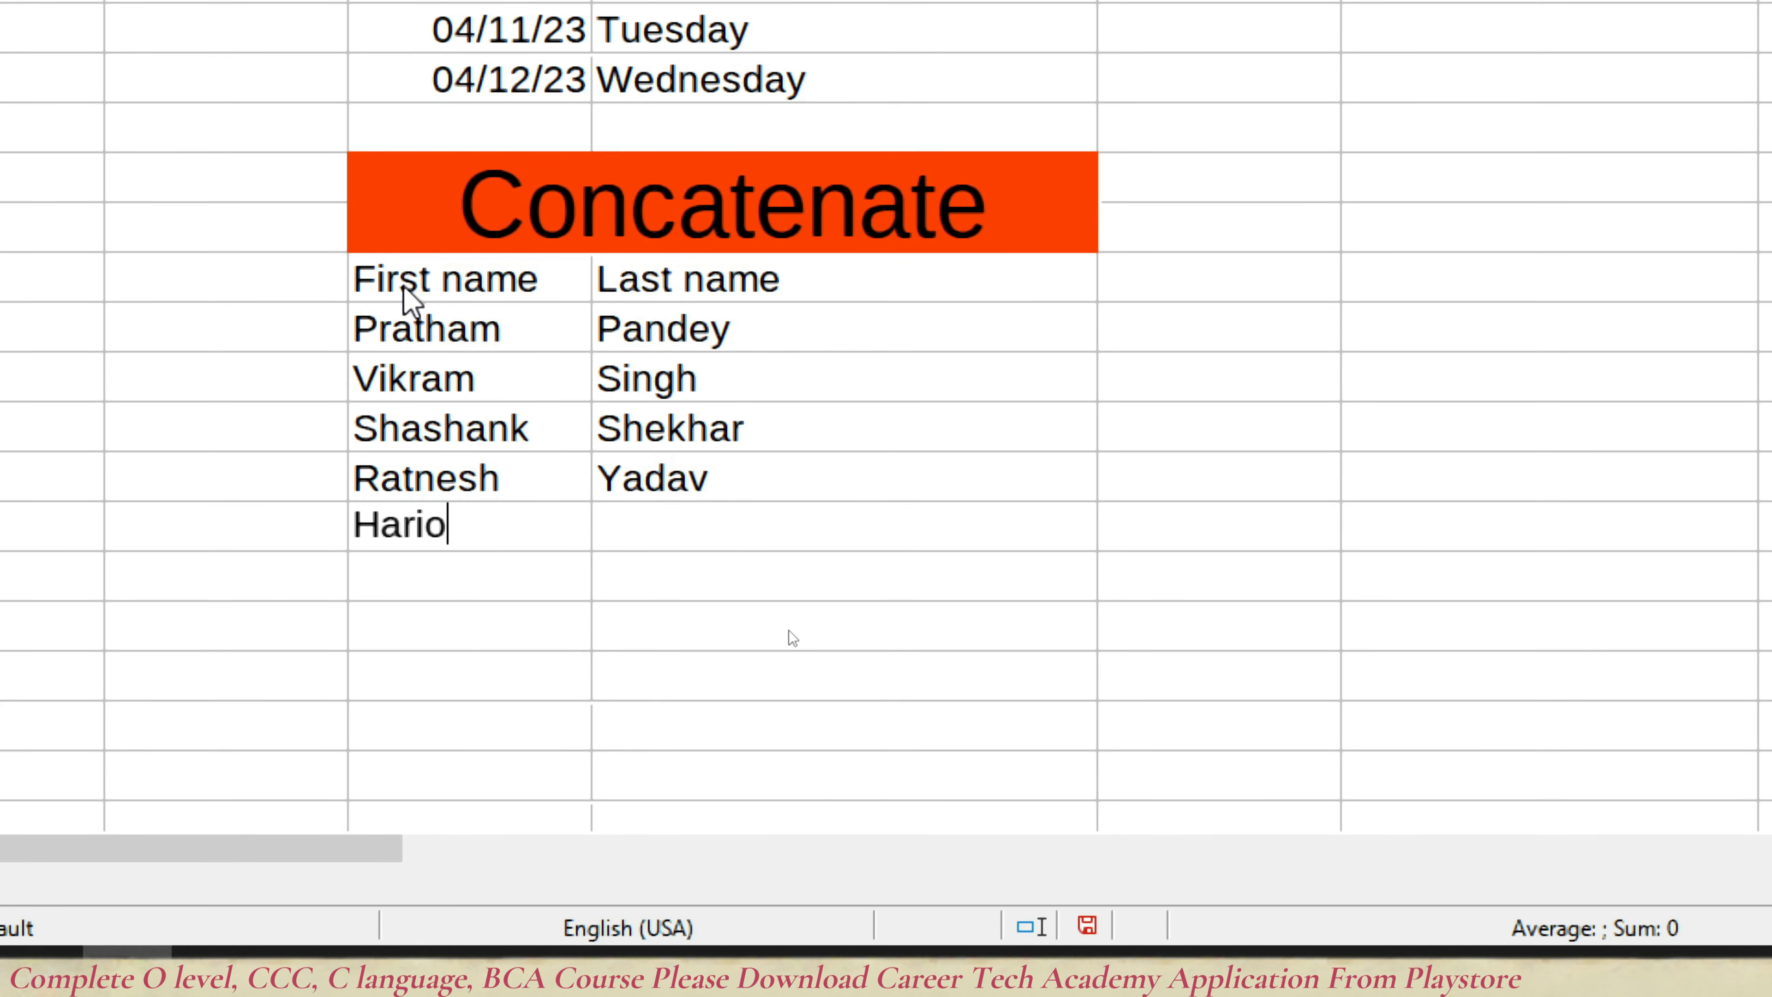
type("m")
key("Tab")
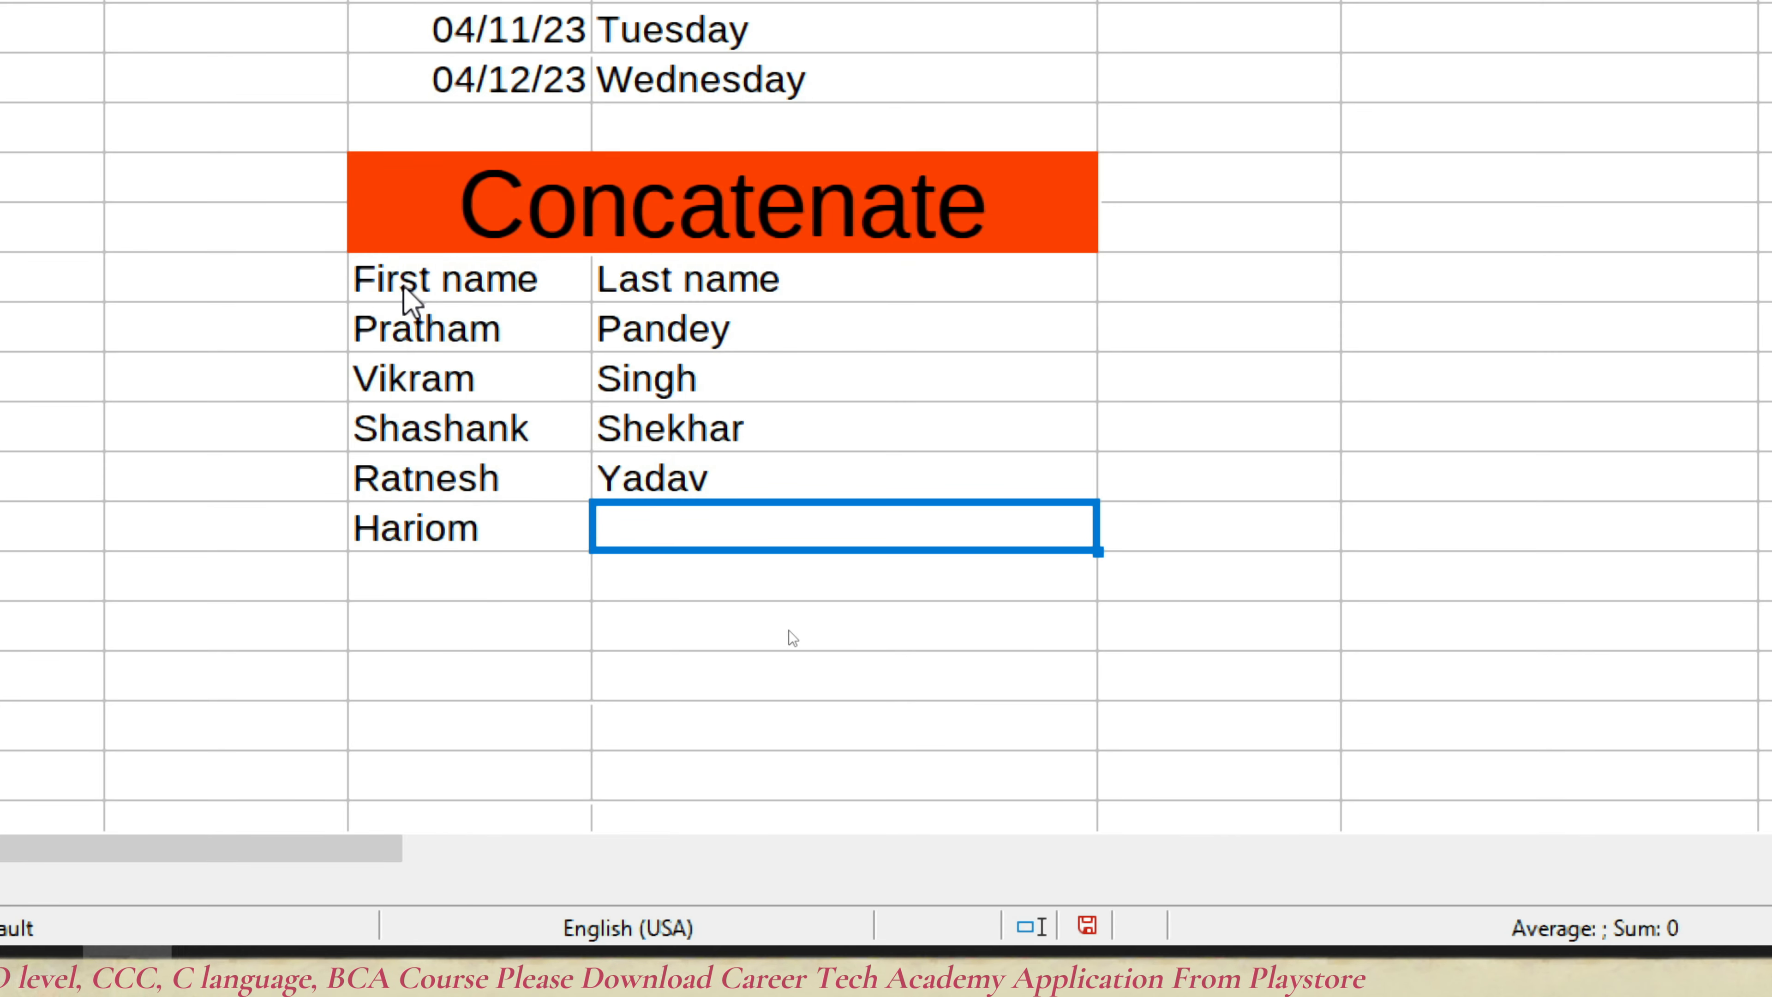
type("Mishra")
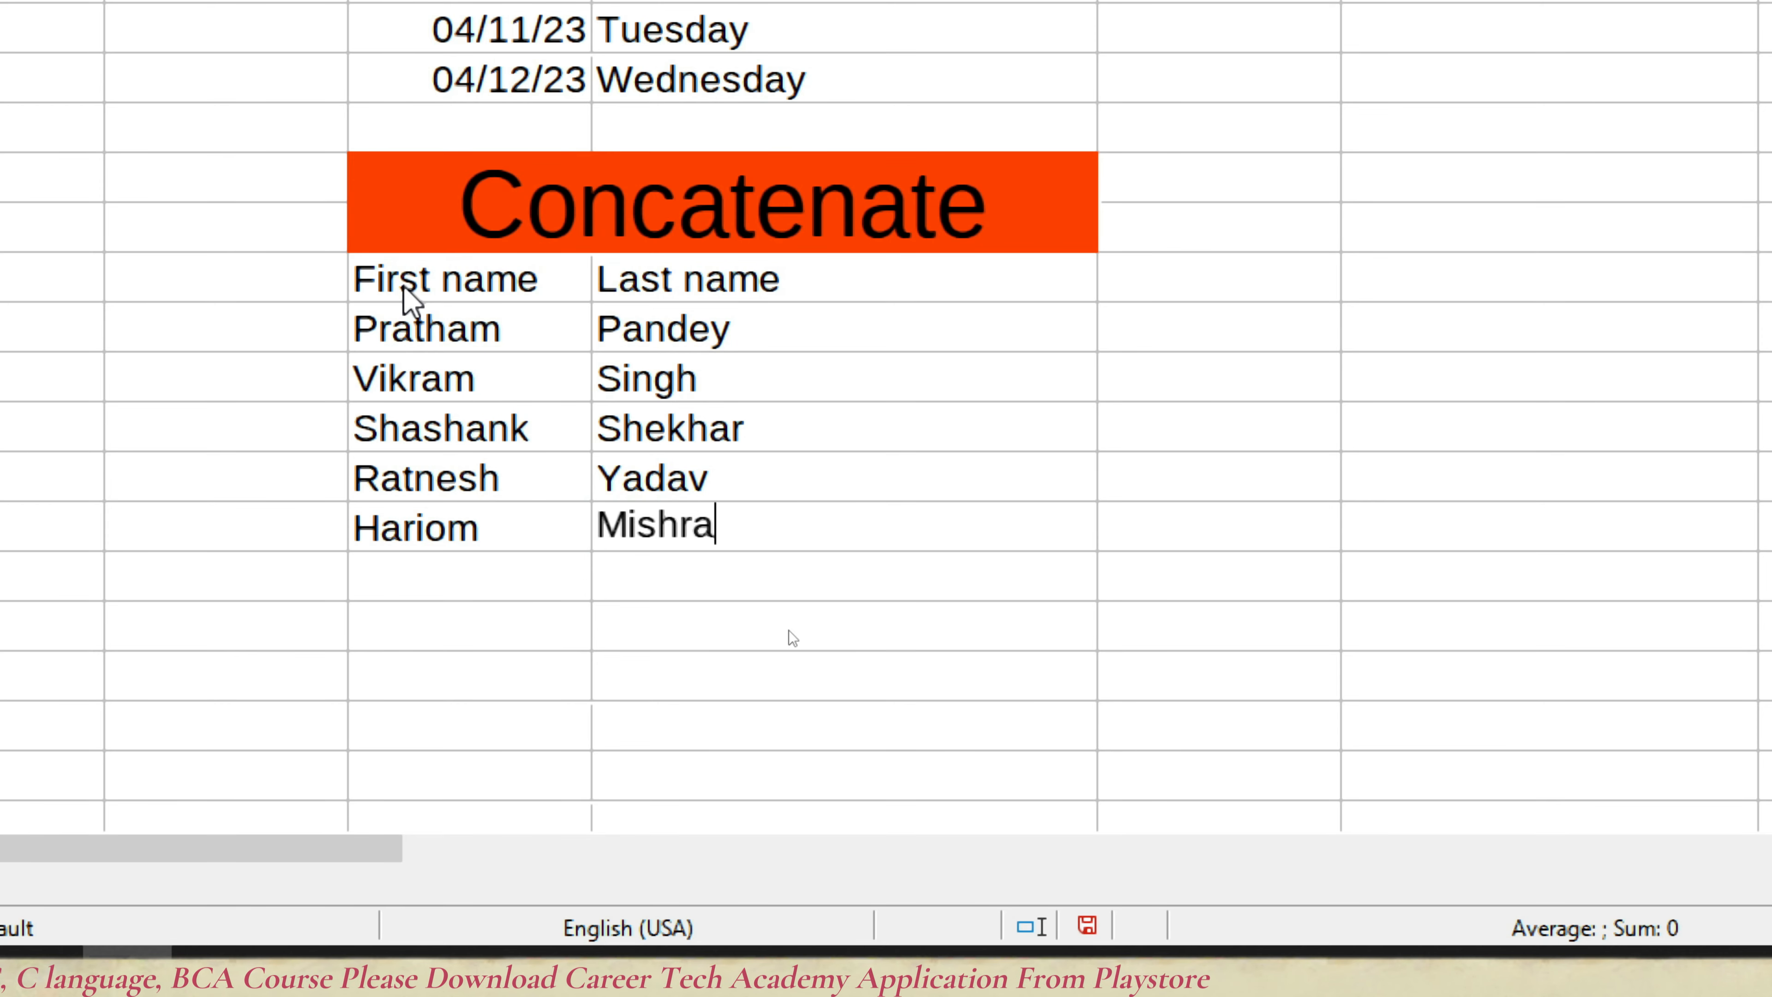
key("Return")
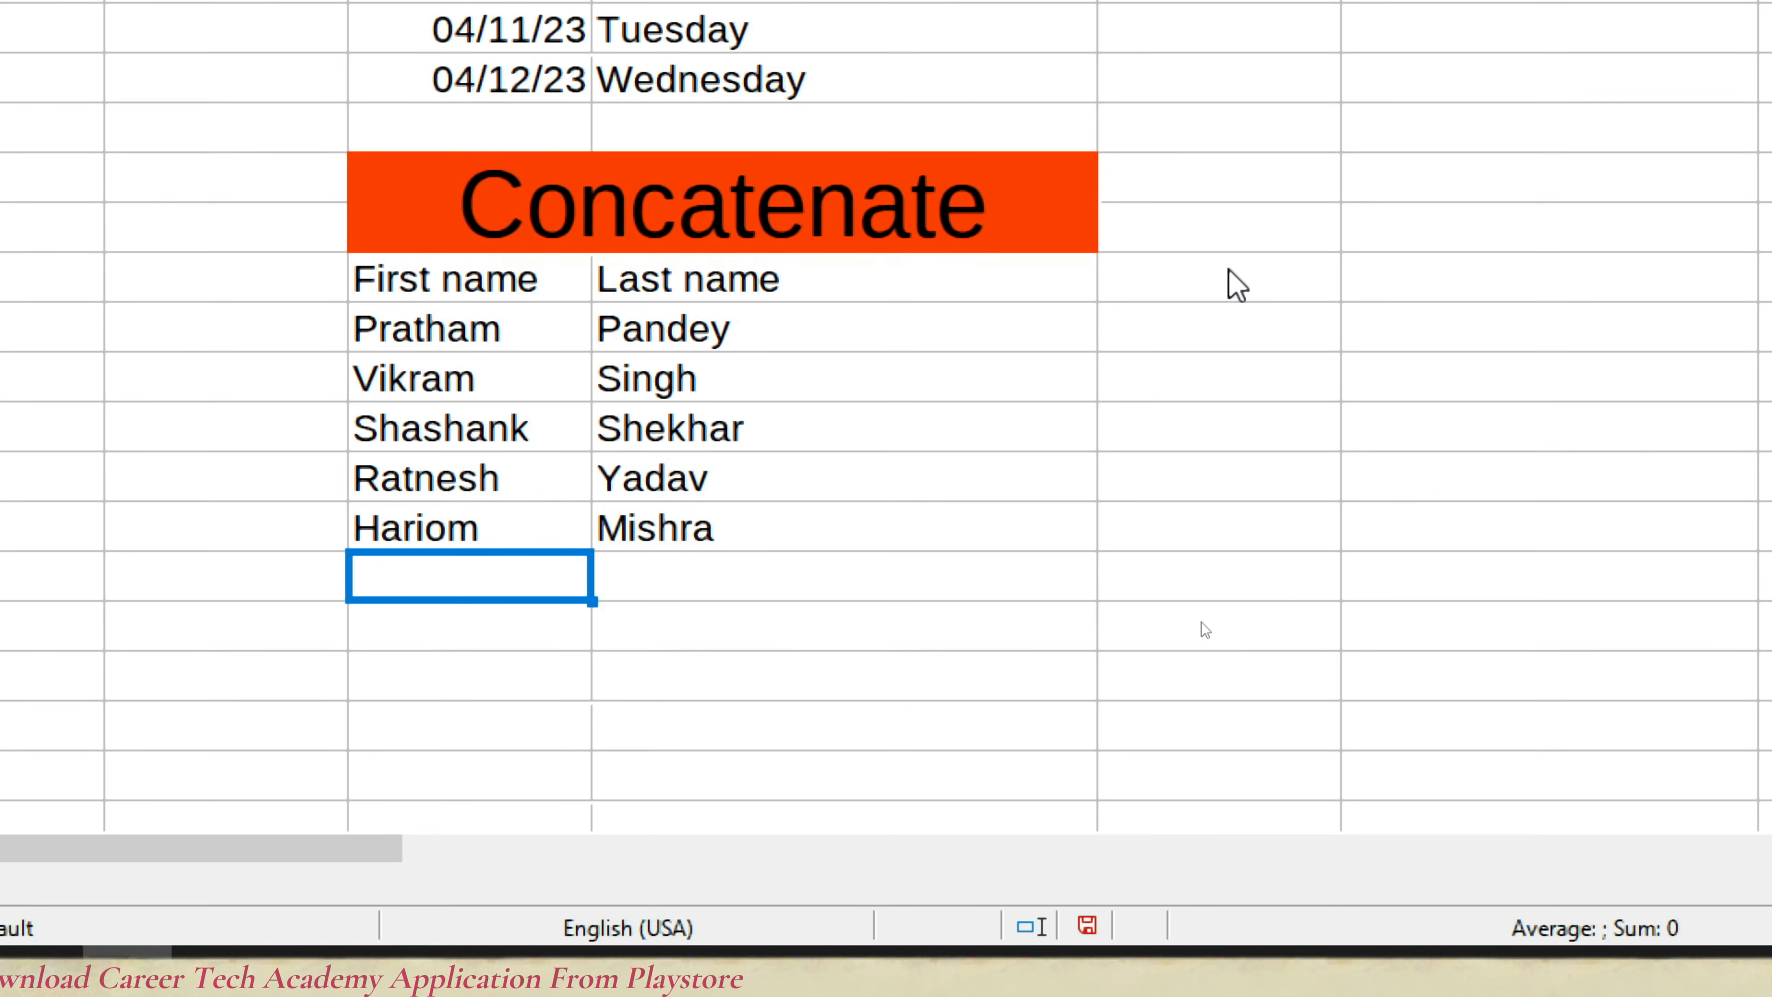
Step: Enter the column label Full Name in I34, beside the Last name label
left_click(1235, 285)
type("Full")
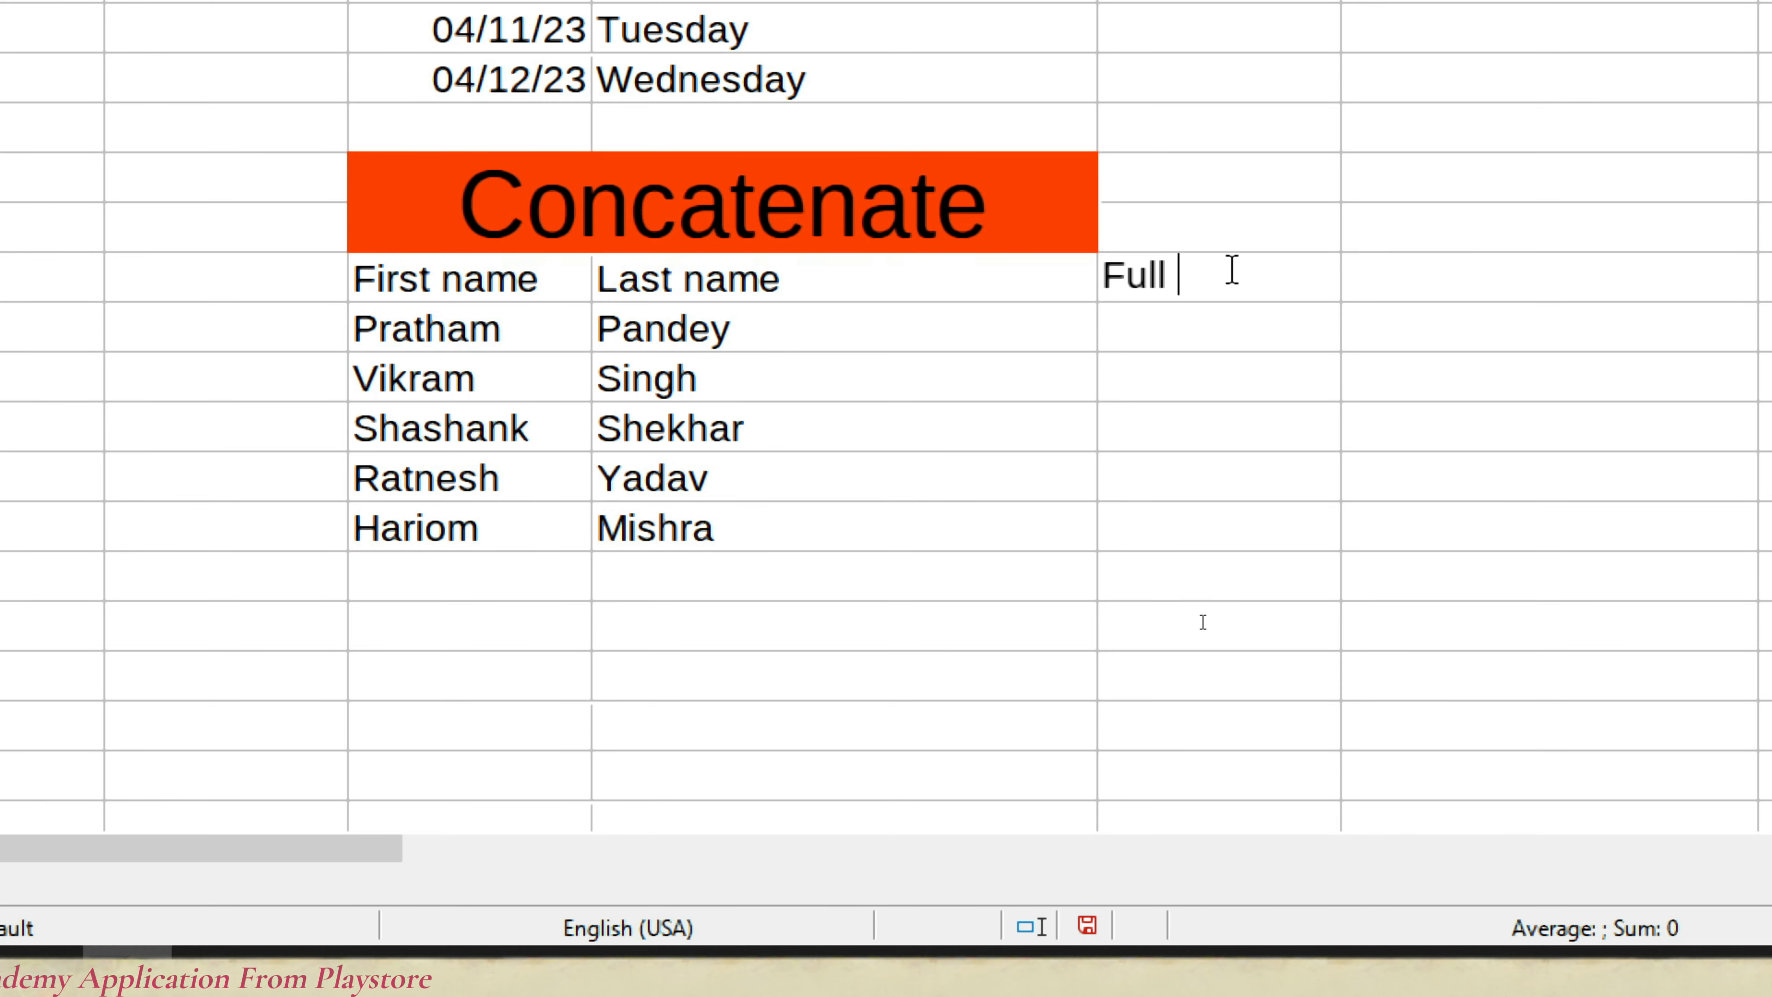
type(" Name")
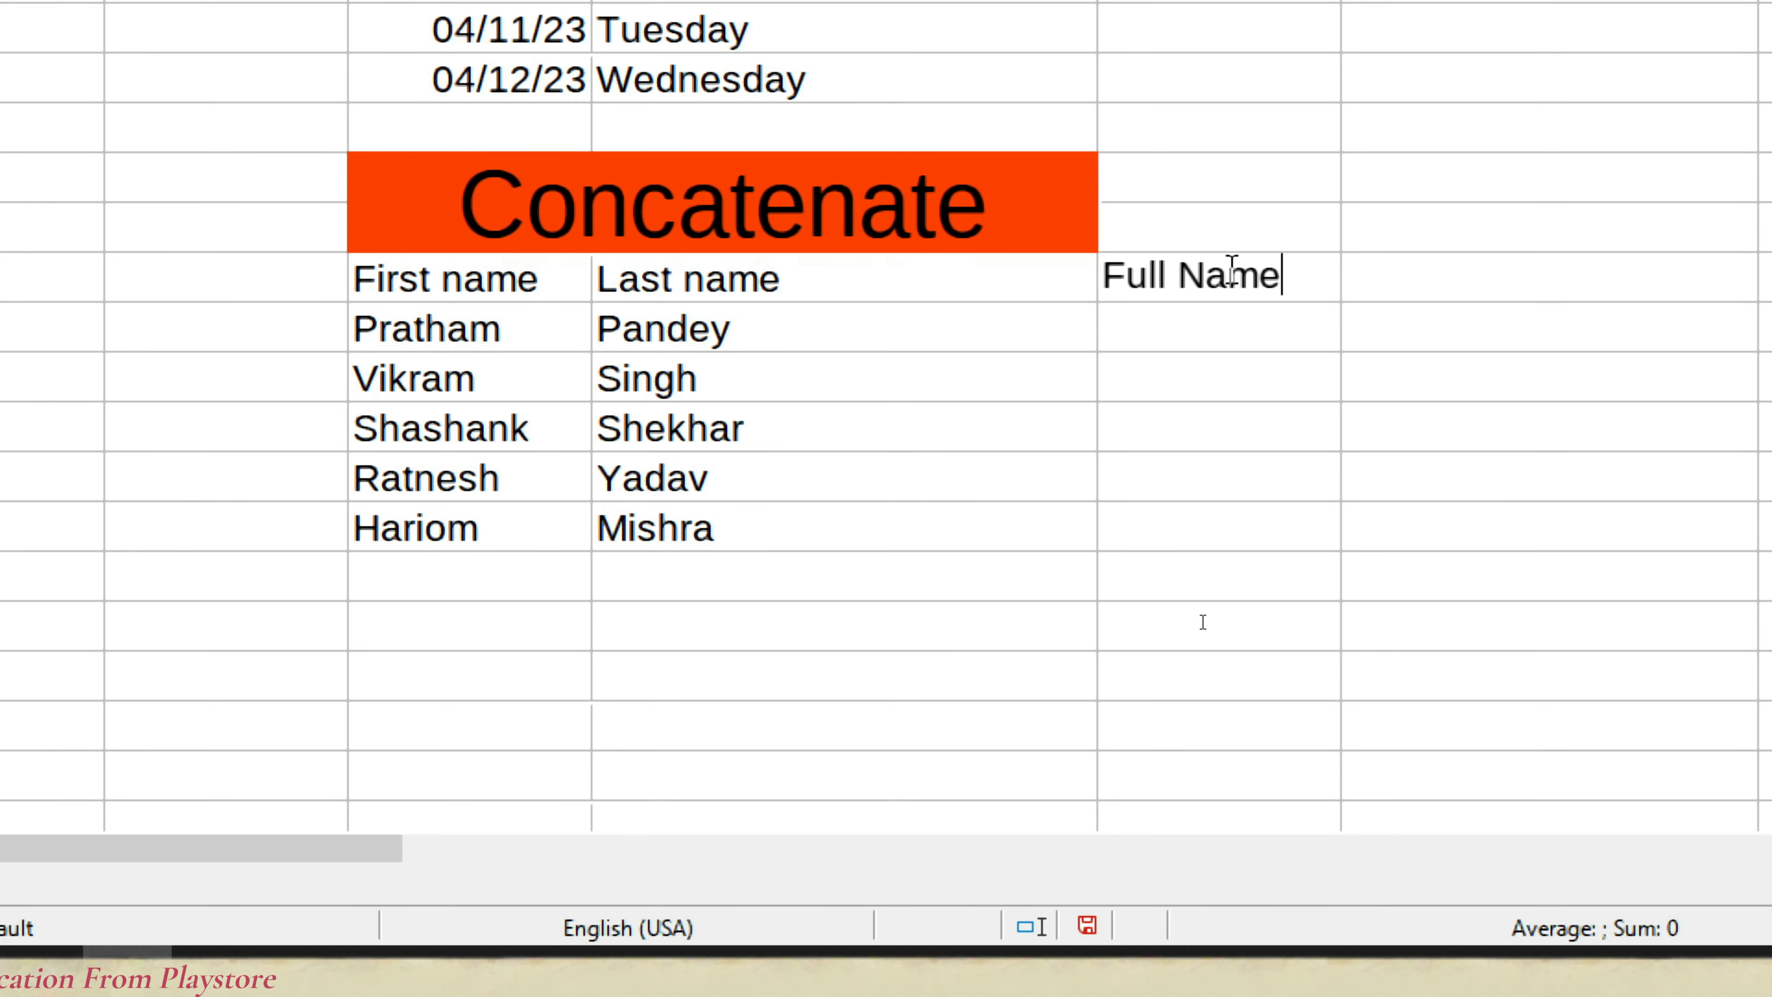
key("Return")
Step: Enter the formula =concatenate(G35,H35) in I35 and fill it down to I39
type("=con")
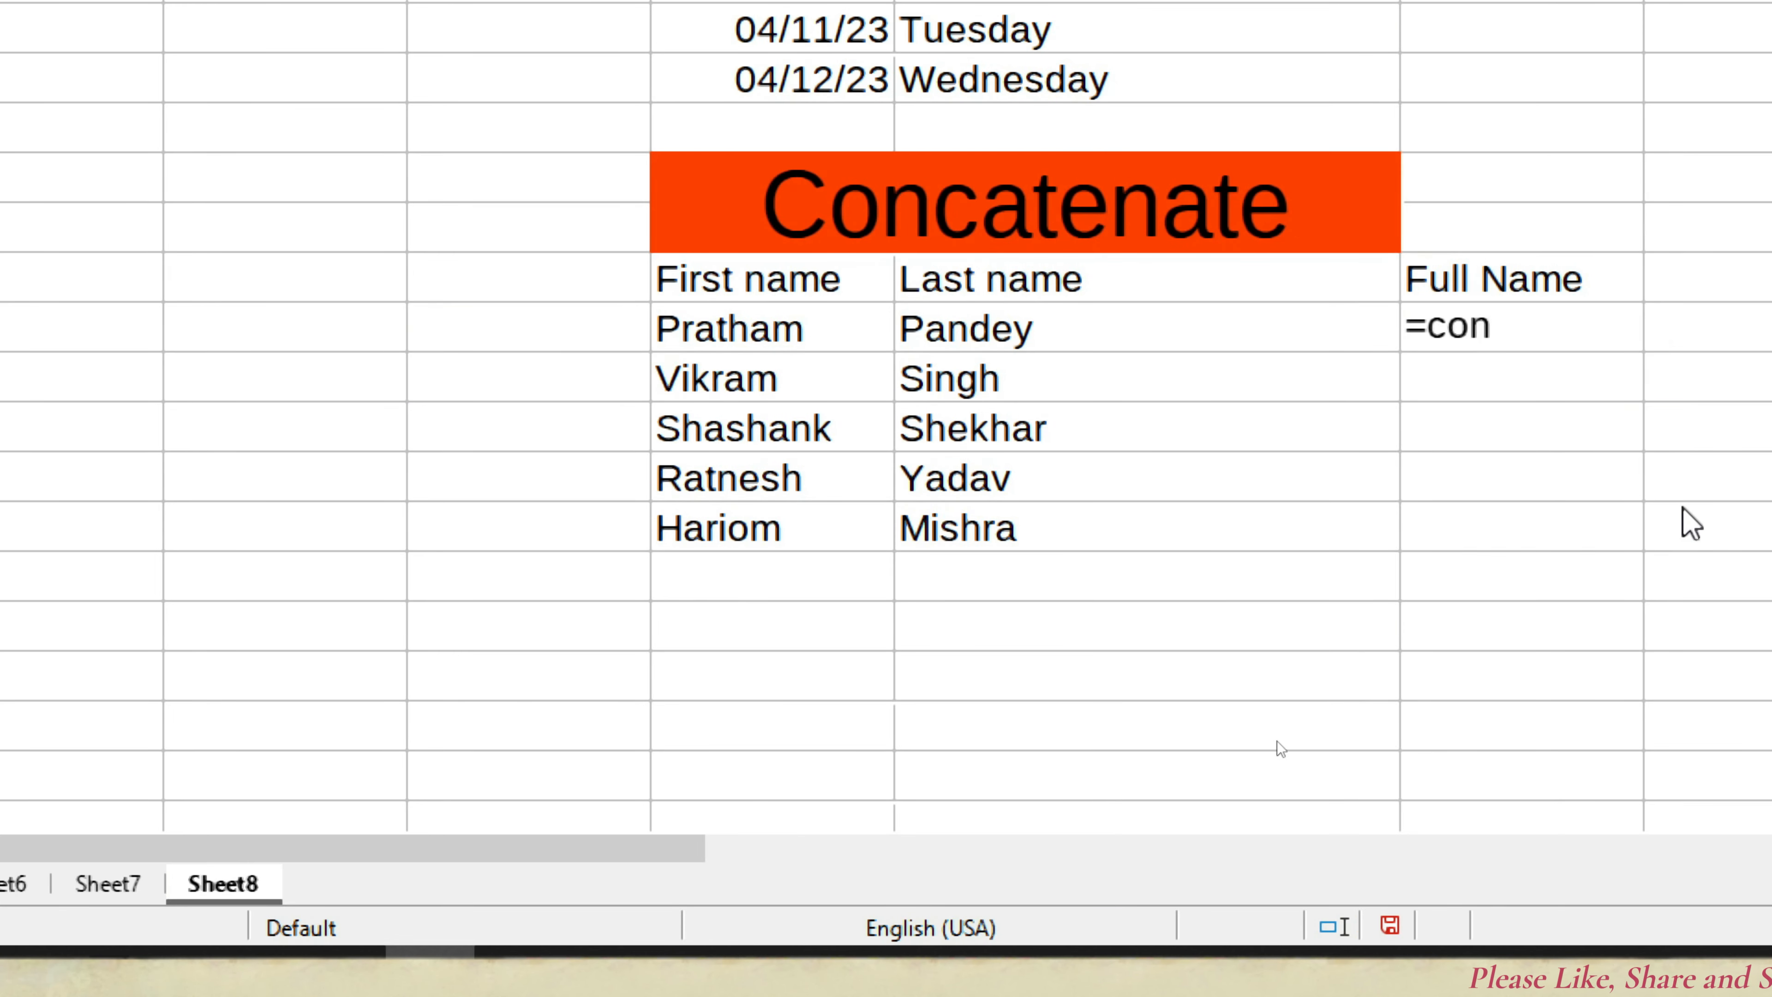
type("cate")
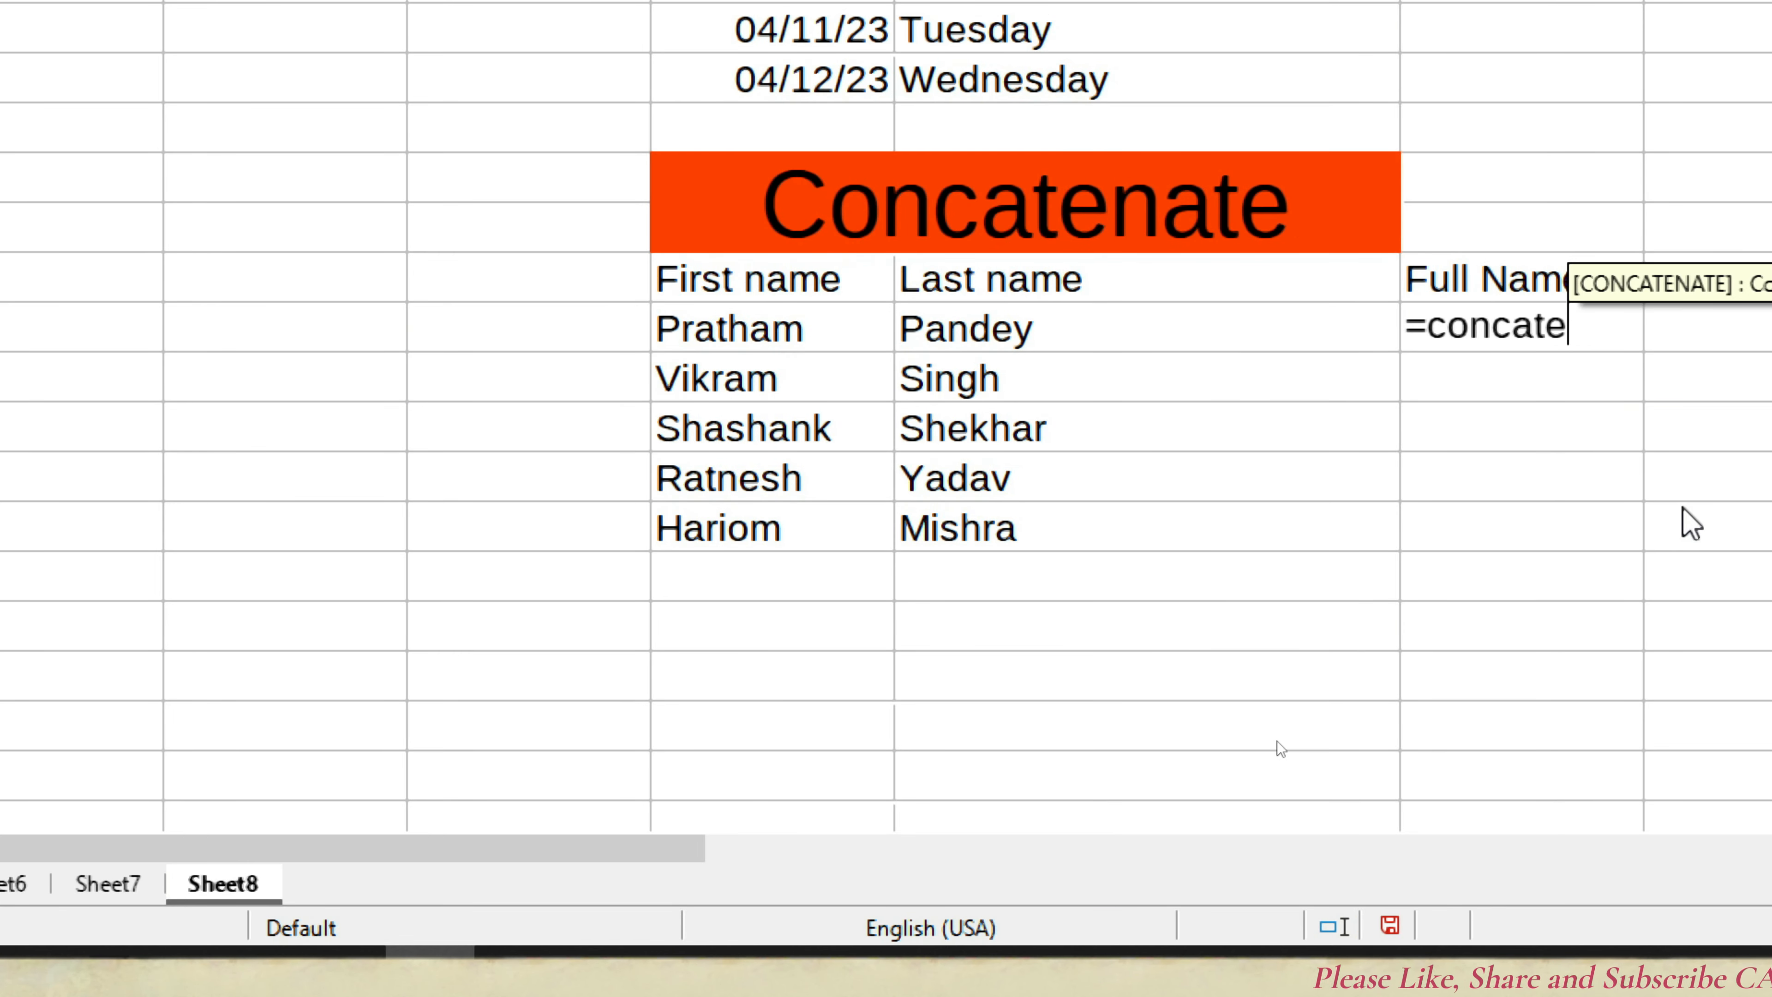
type("nate")
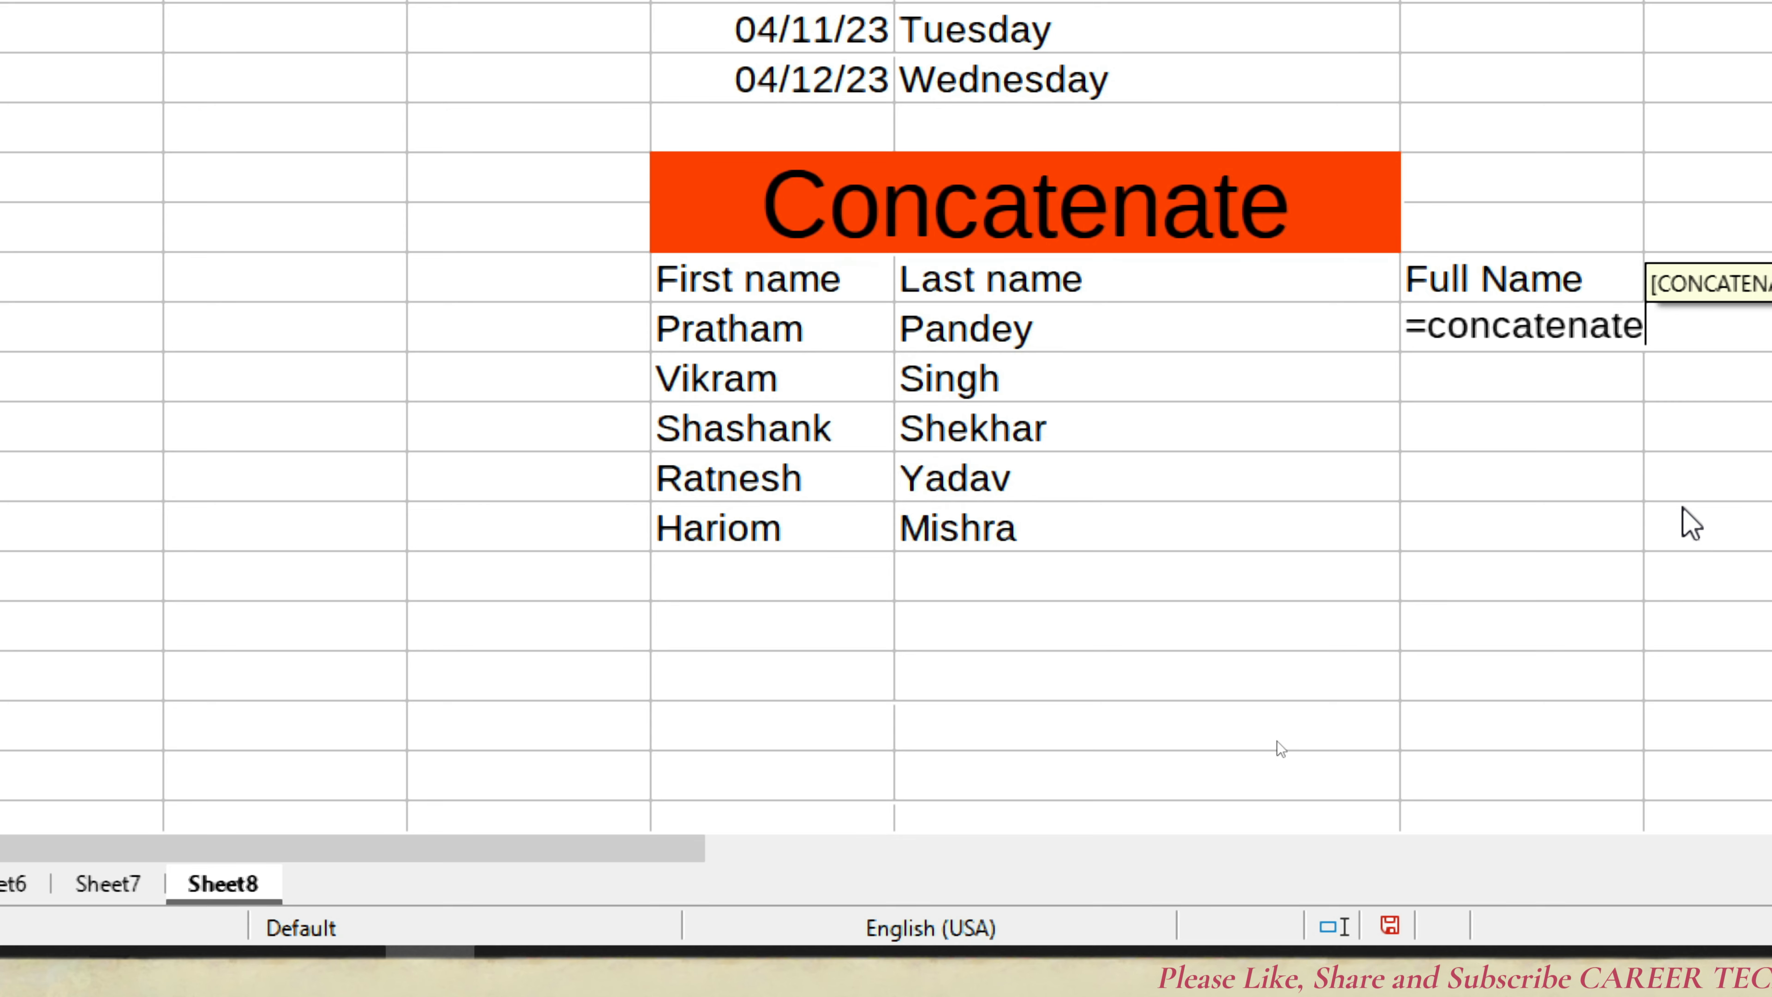
type("(")
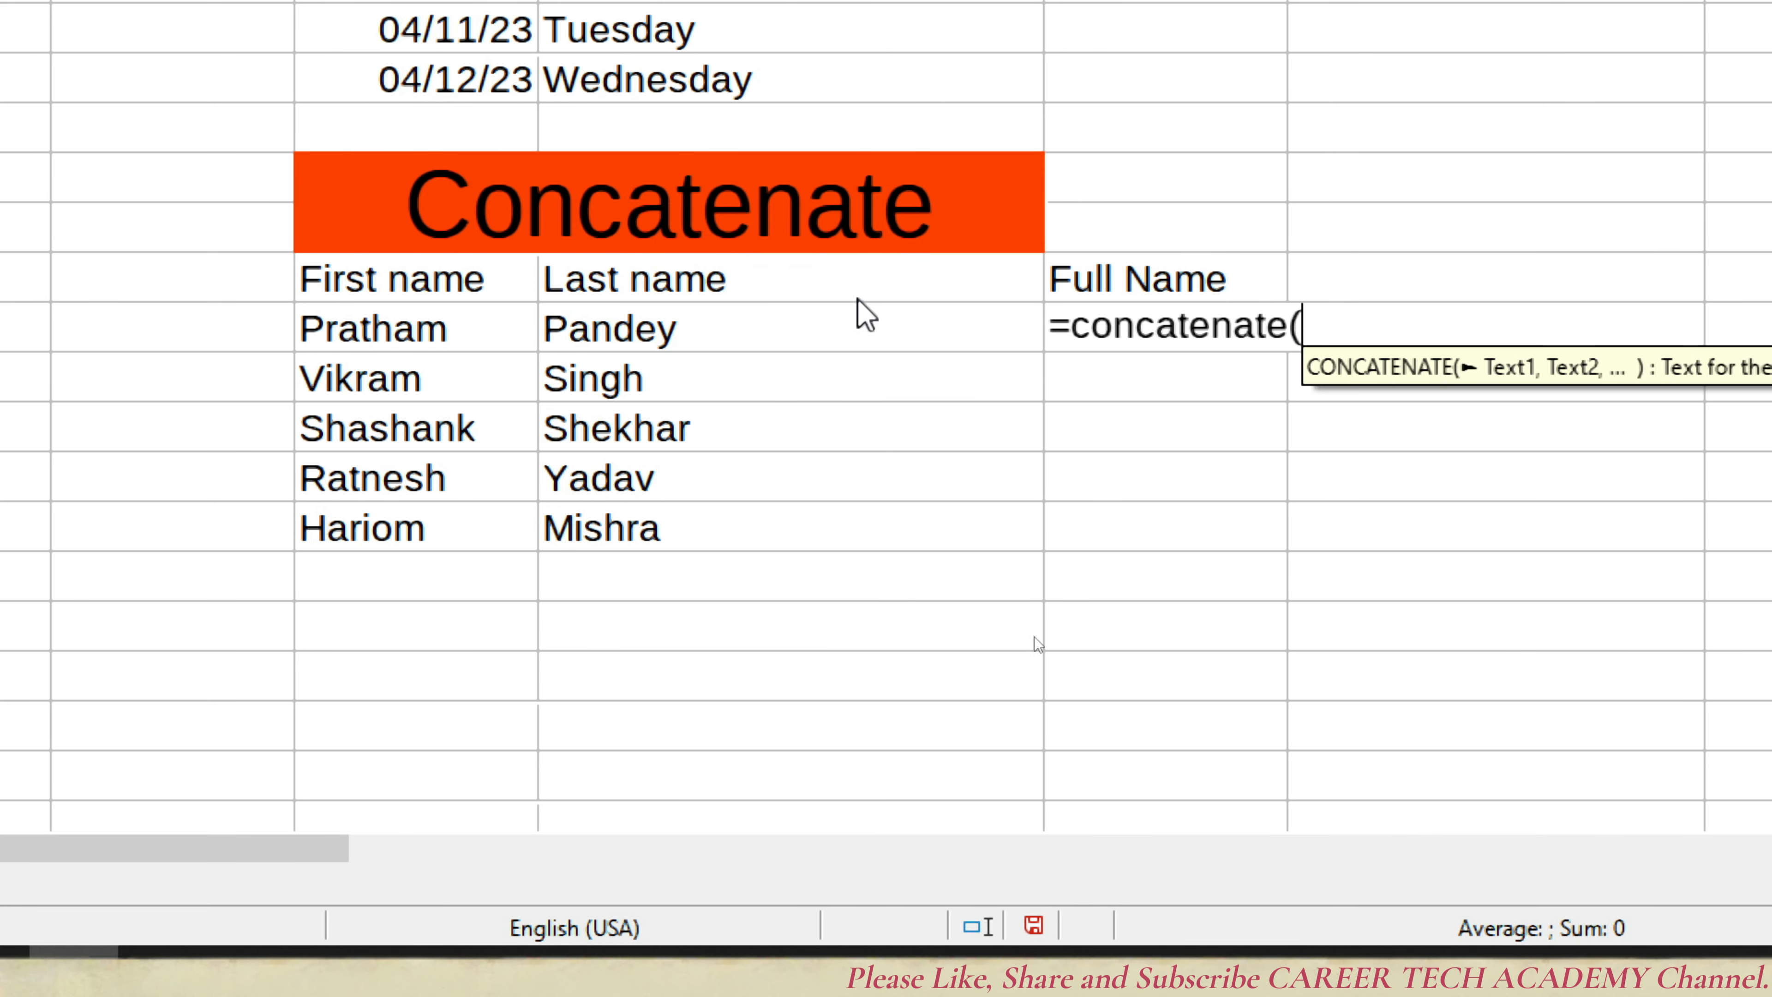
left_click(363, 328)
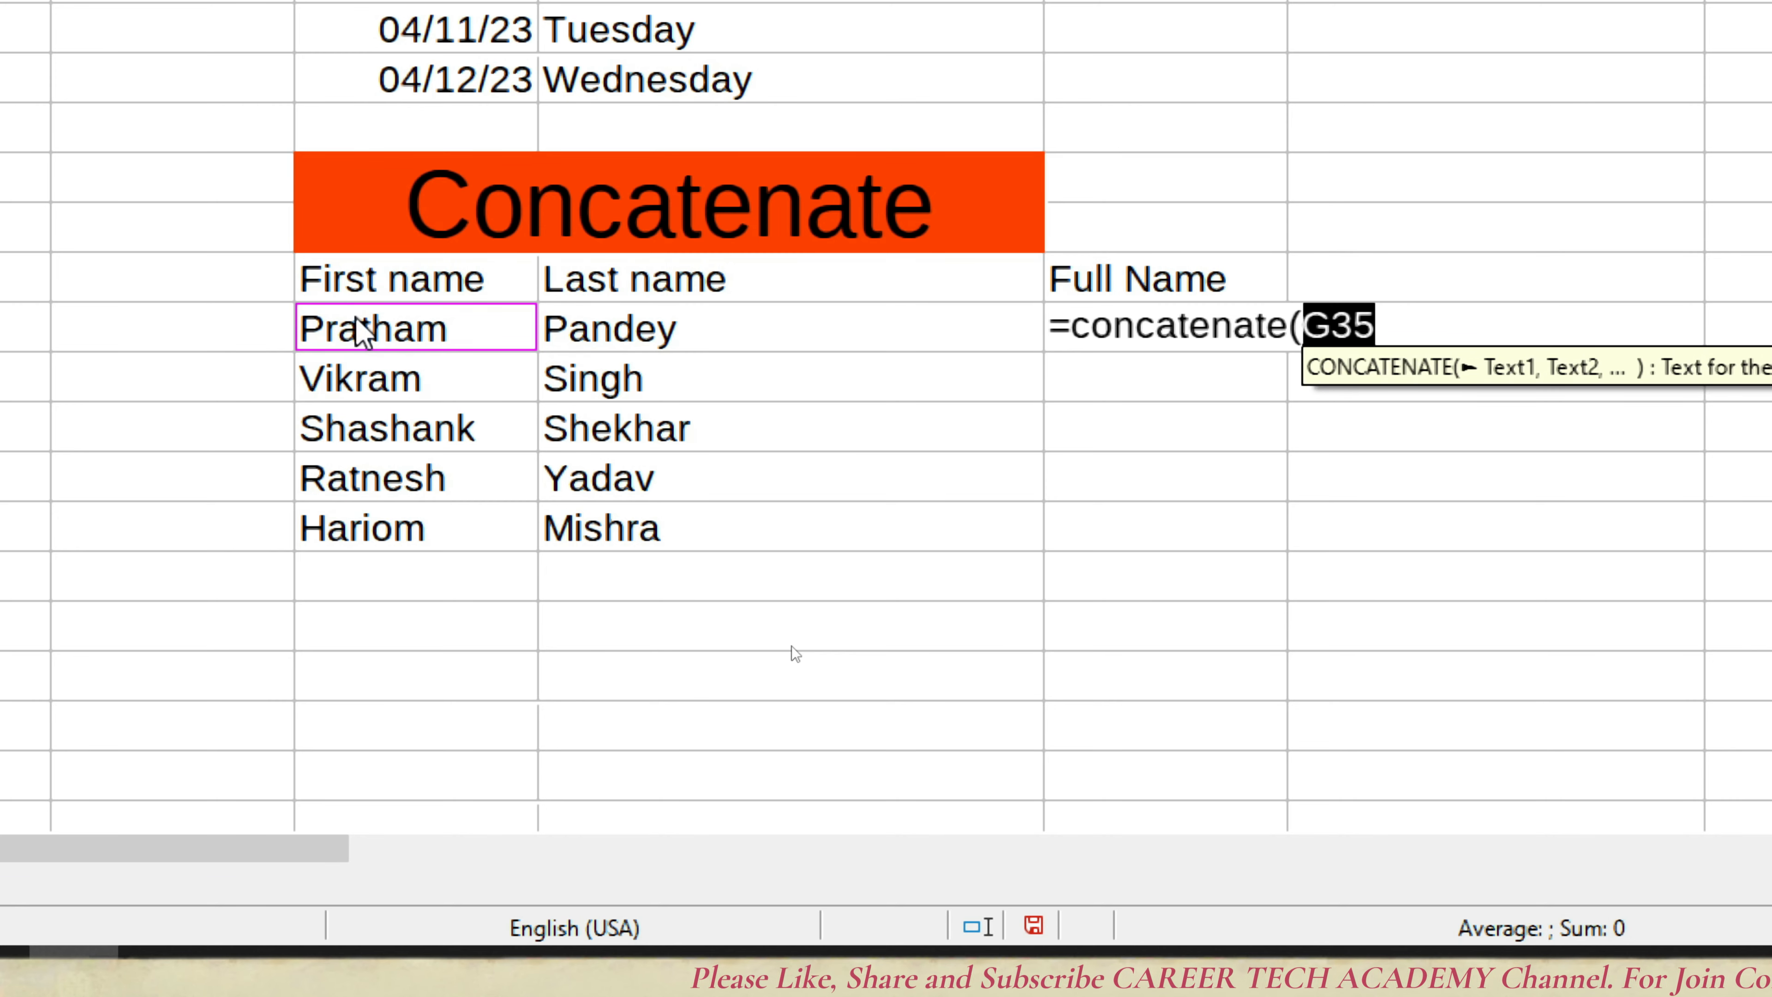
type(",")
left_click(592, 333)
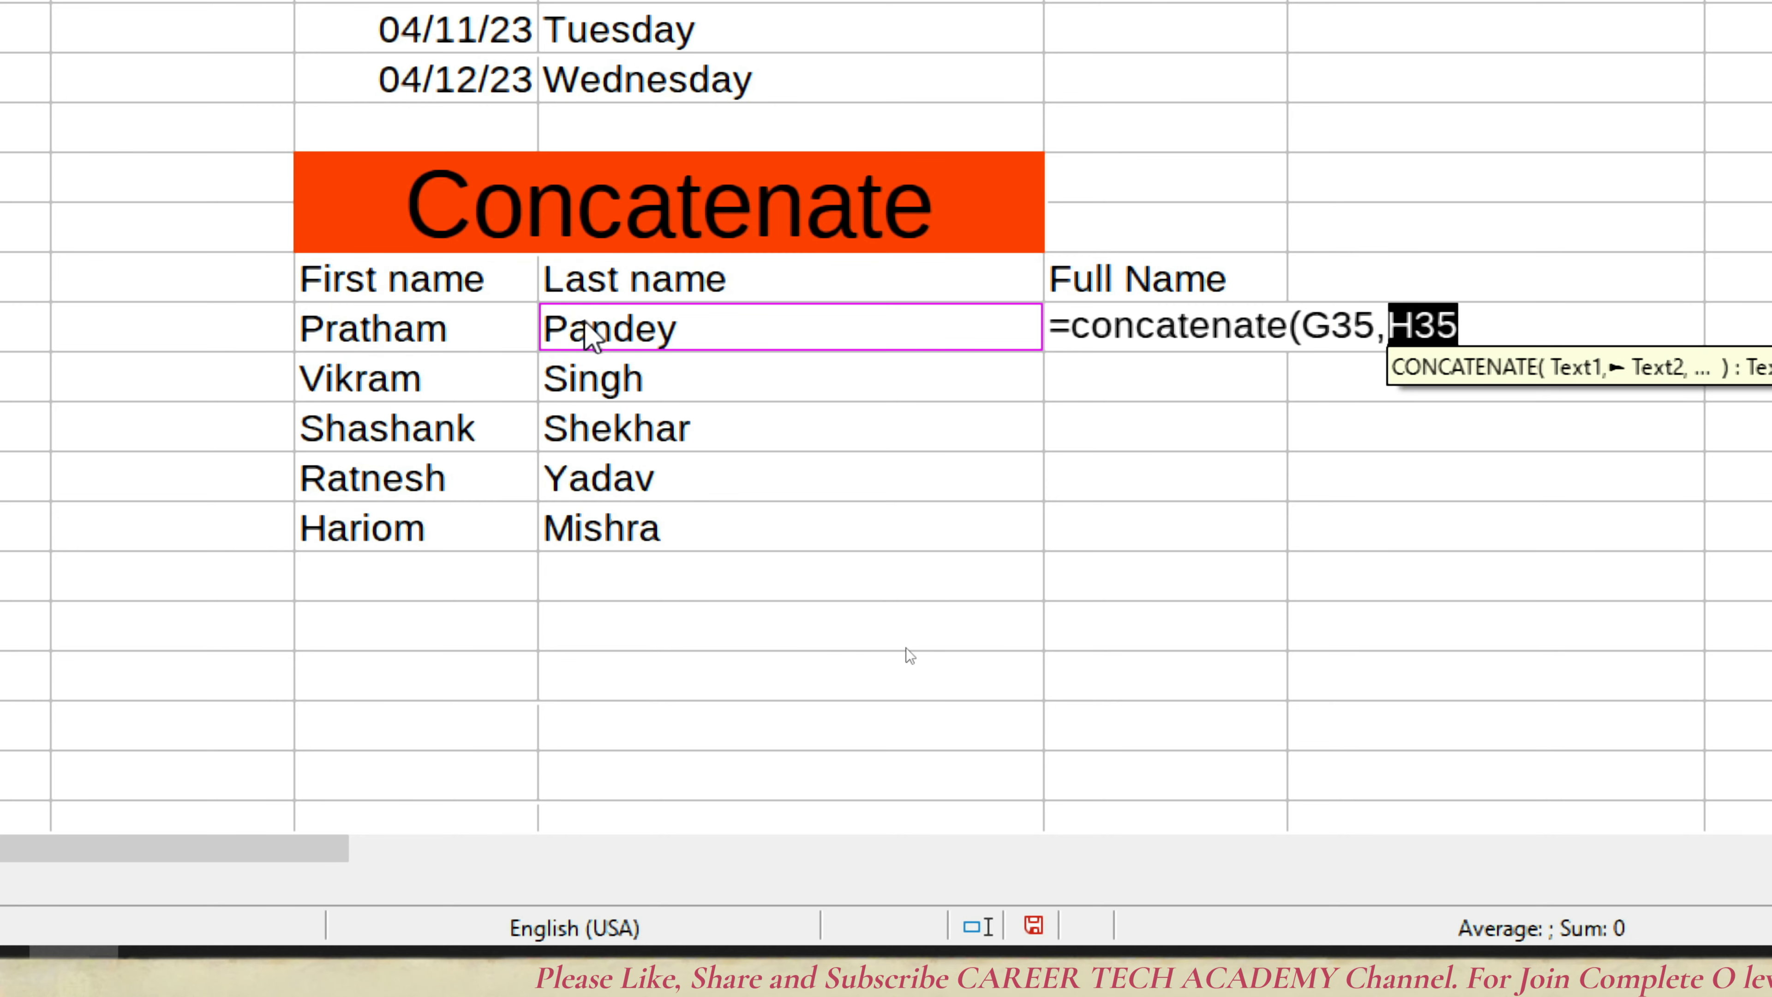
key("Return")
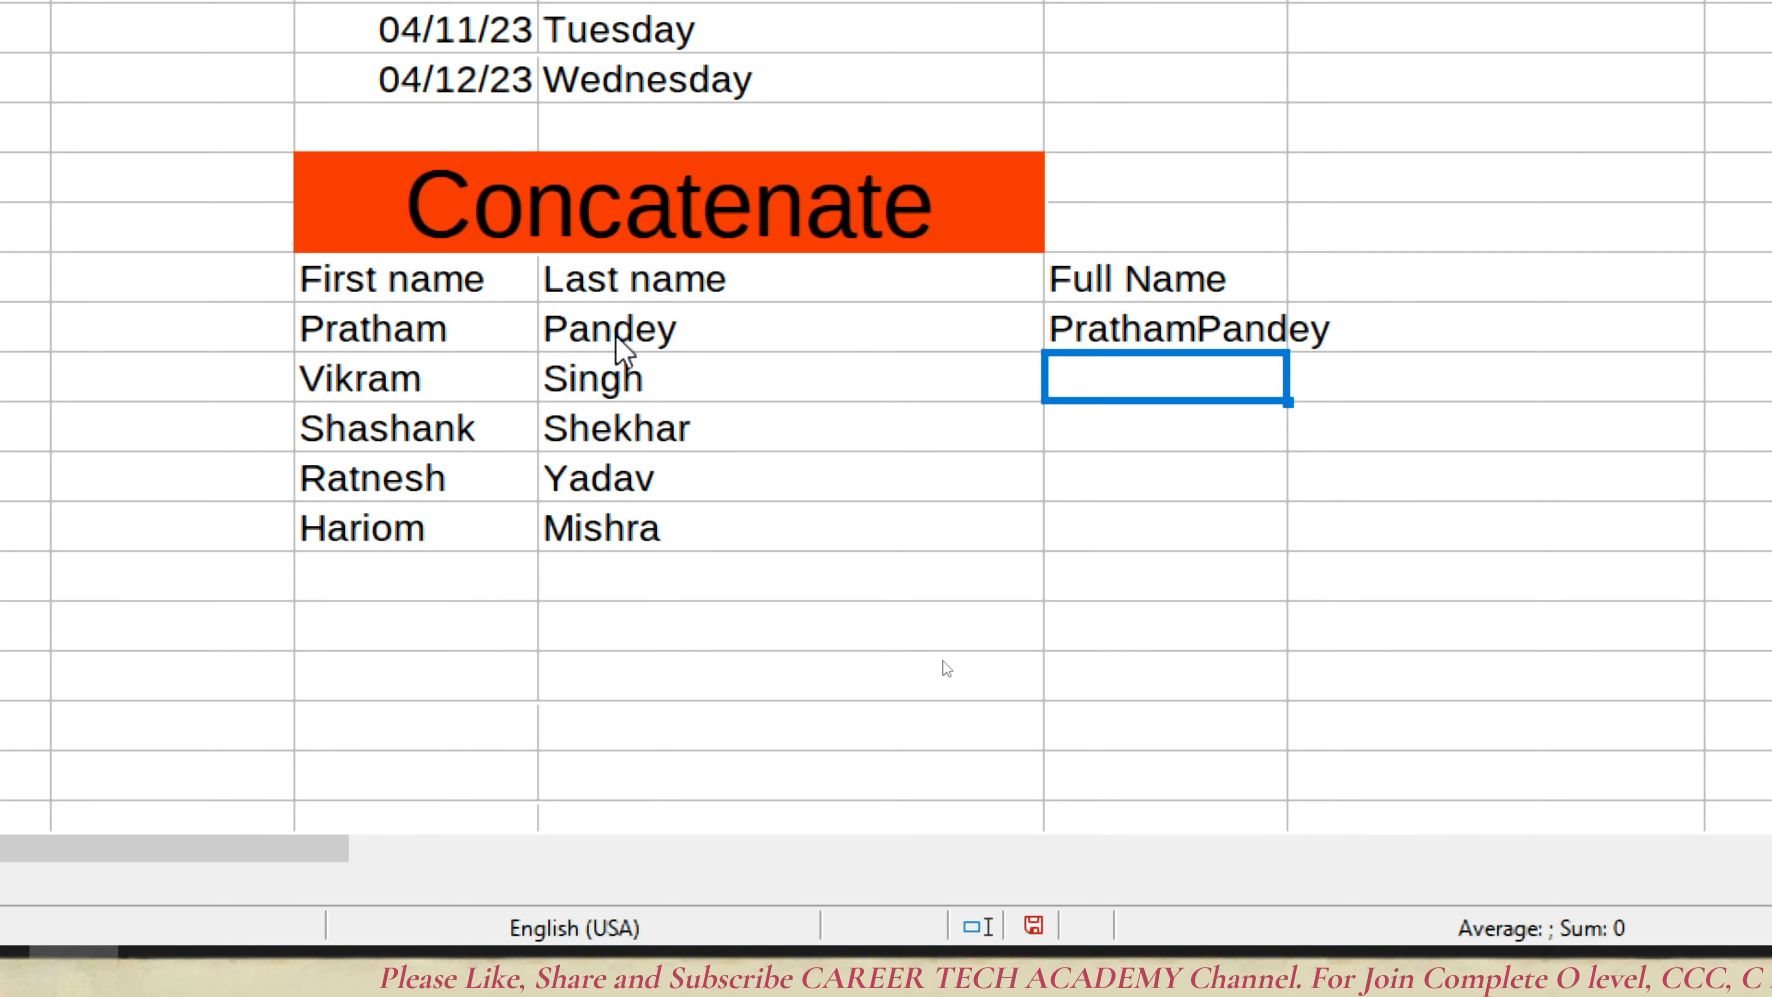
left_click(1206, 328)
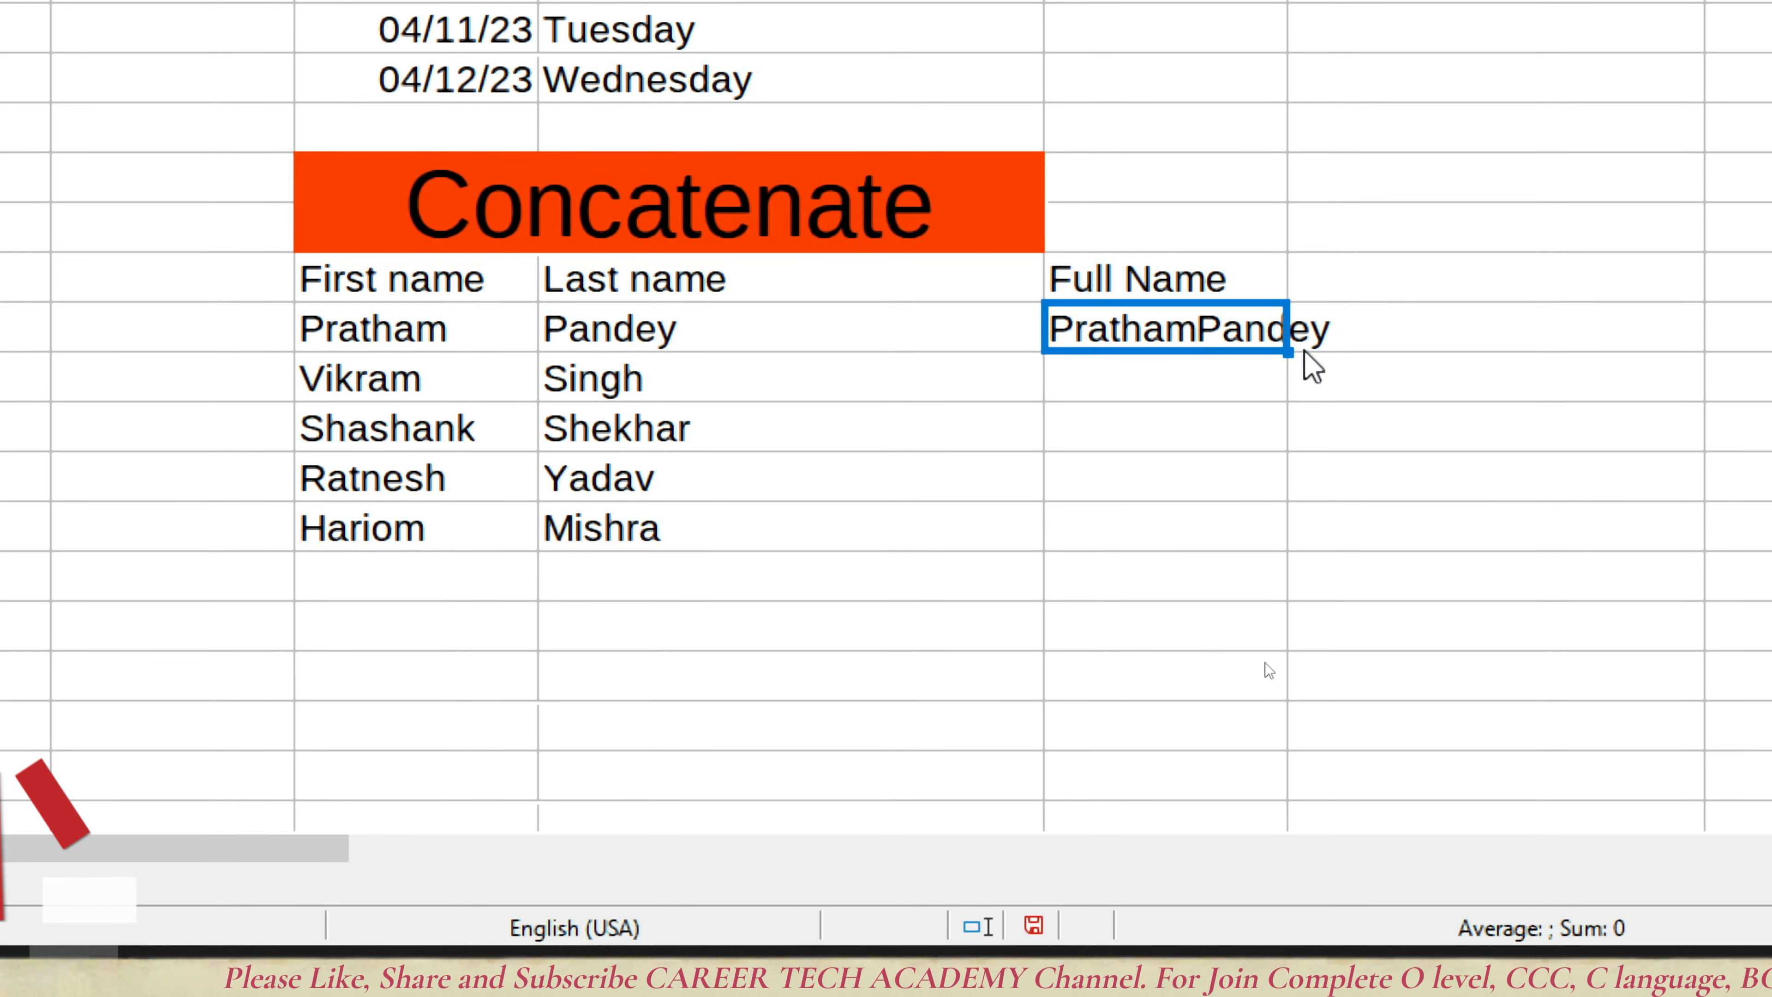
double_click(1290, 351)
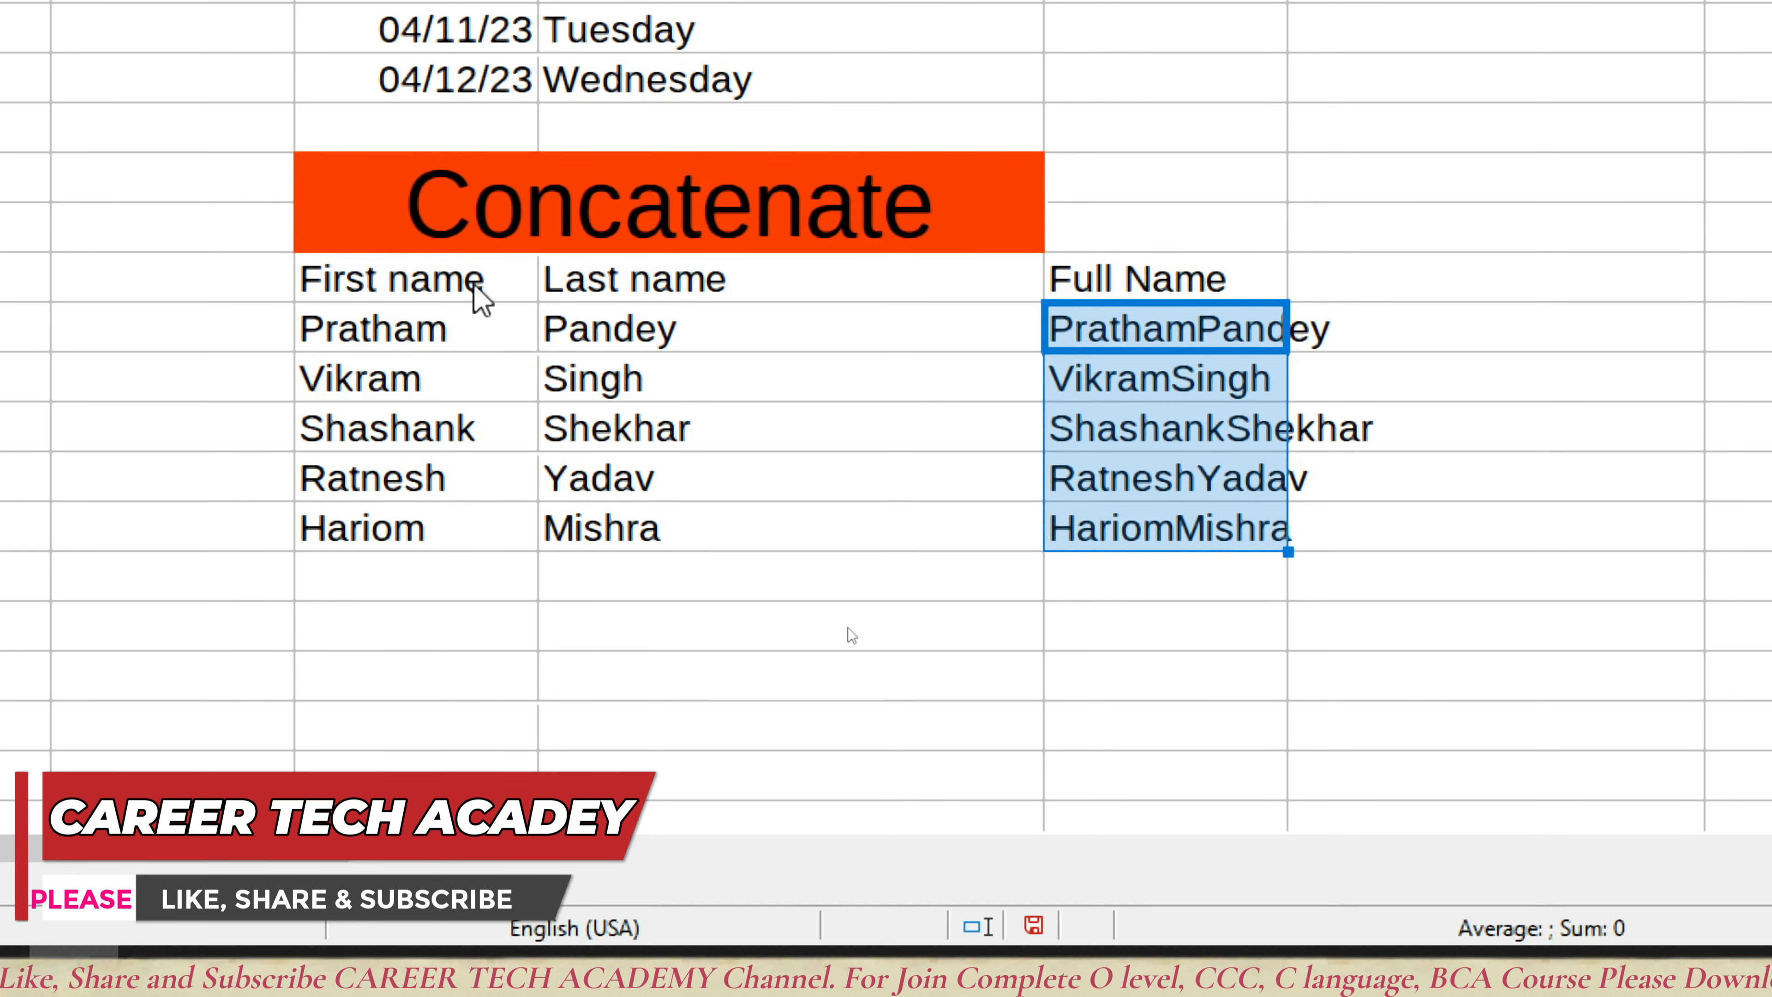
Step: Add a trailing space after the first name in G35
left_click(446, 328)
double_click(457, 327)
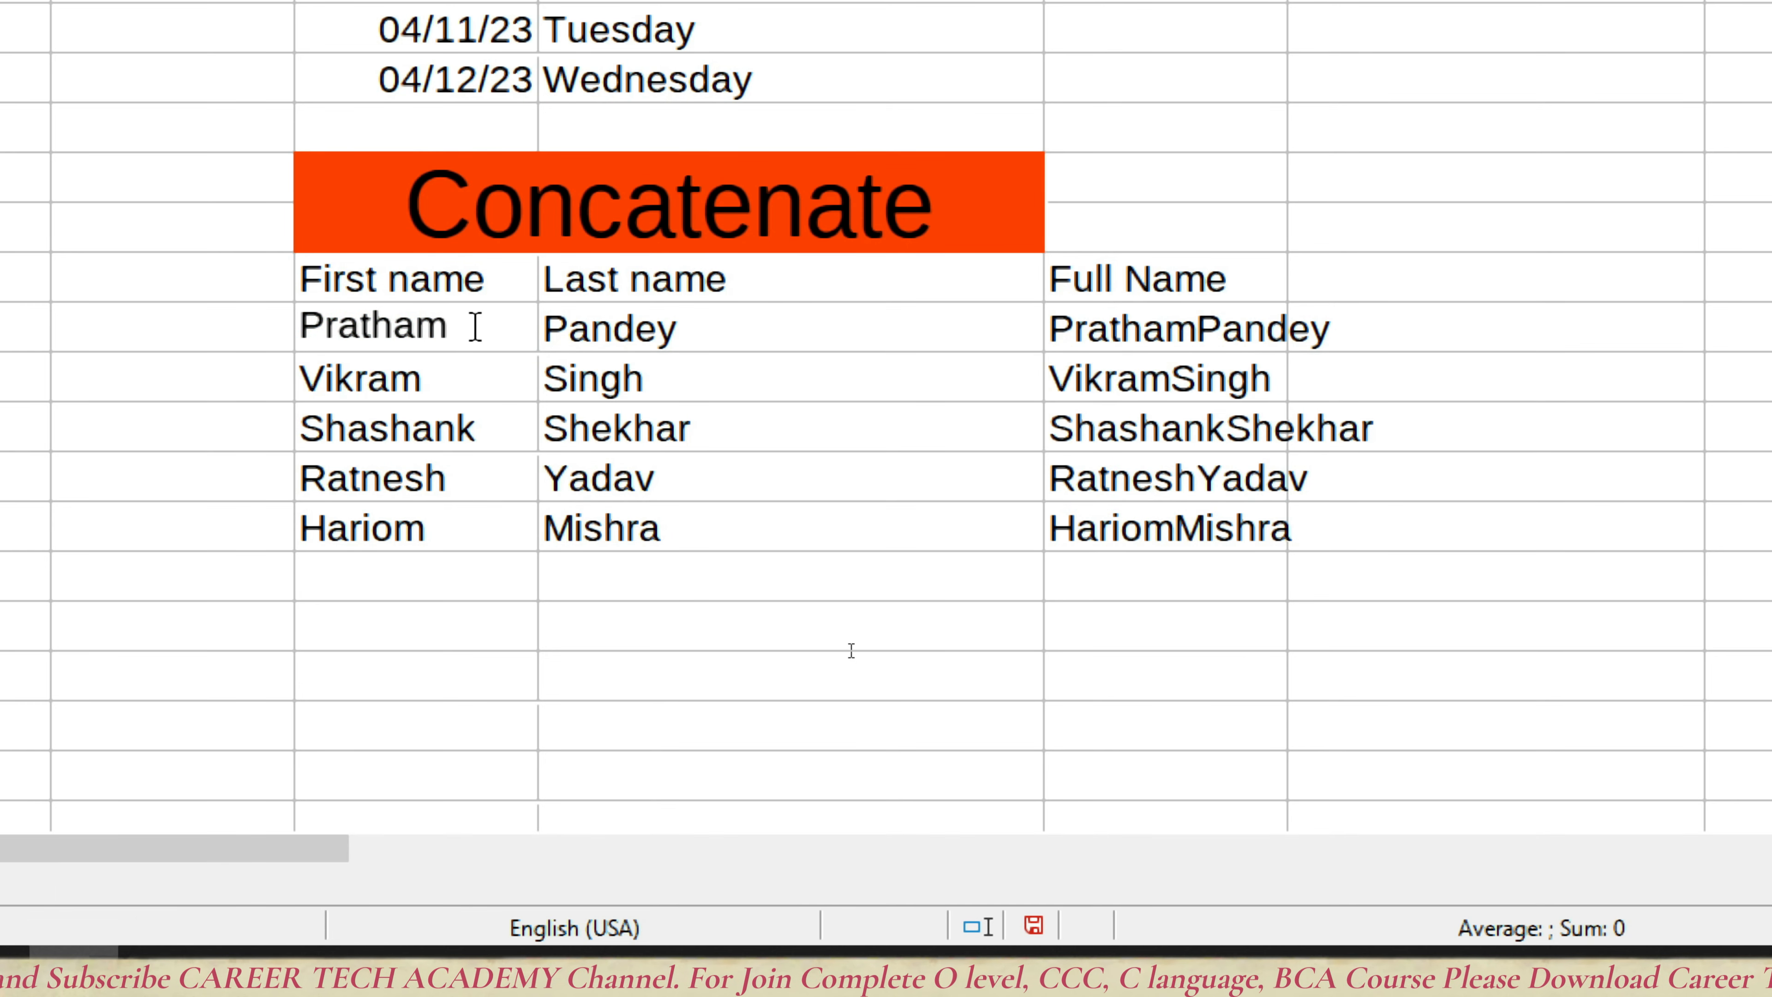
key("Return")
key("BackSpace")
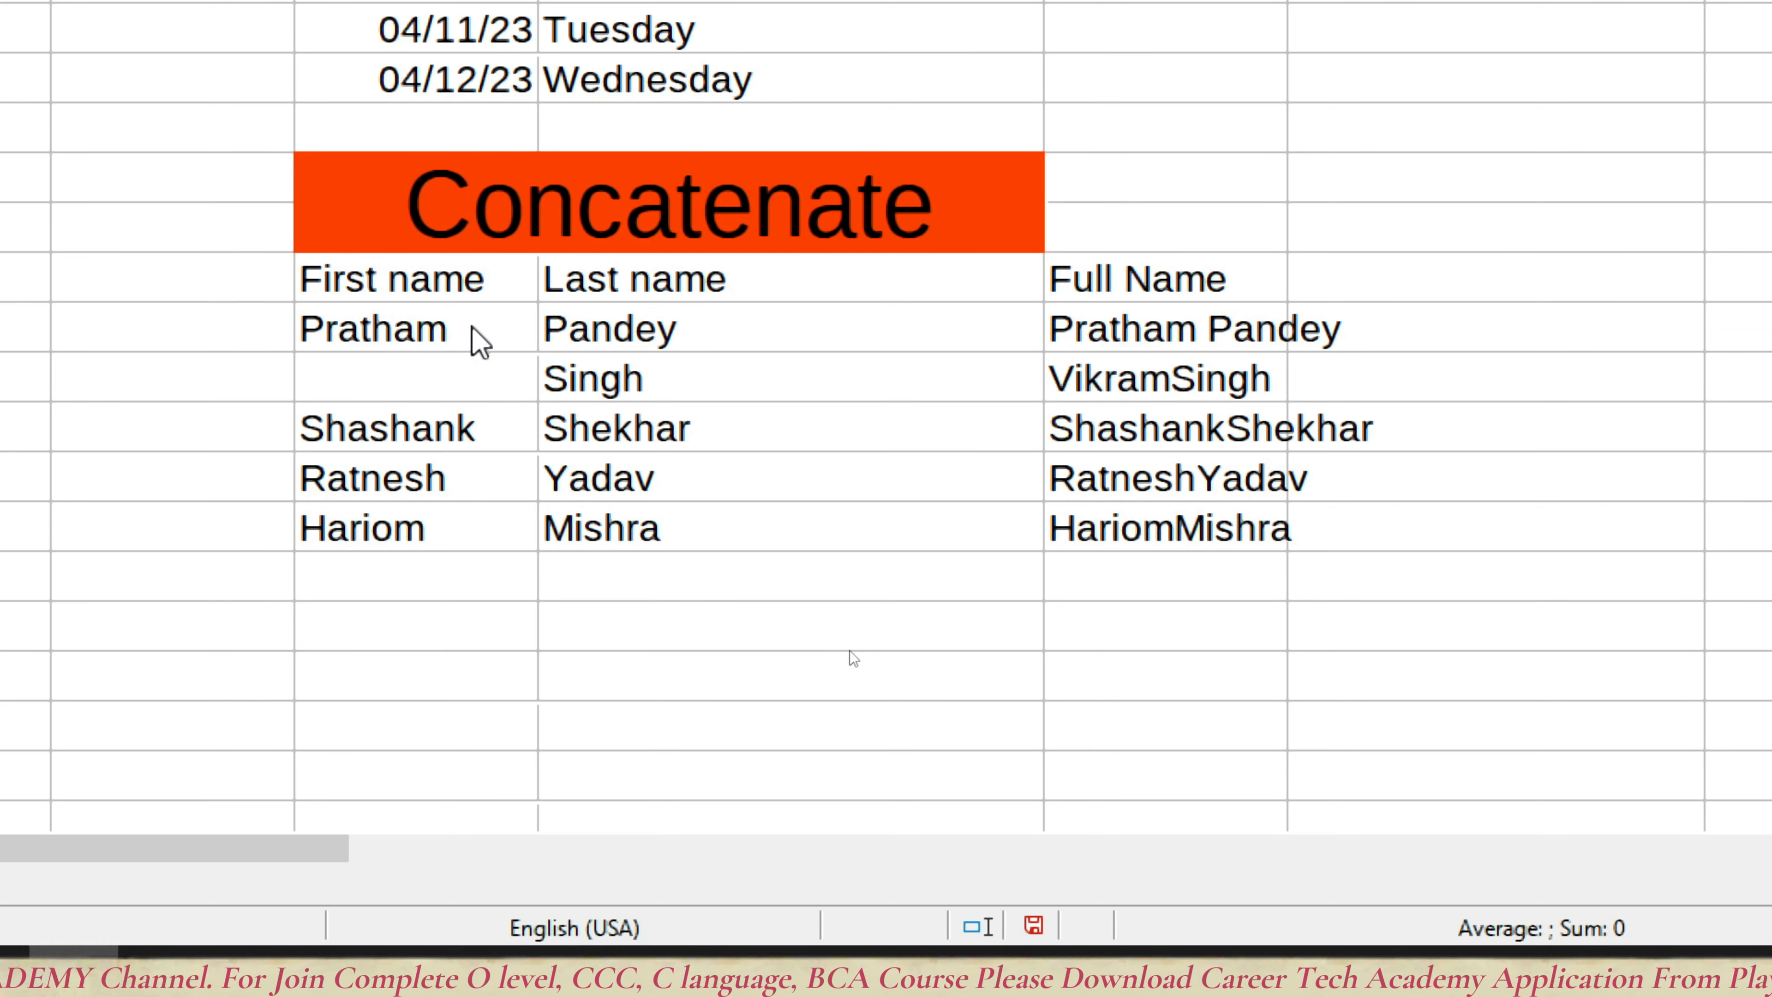
key("Return")
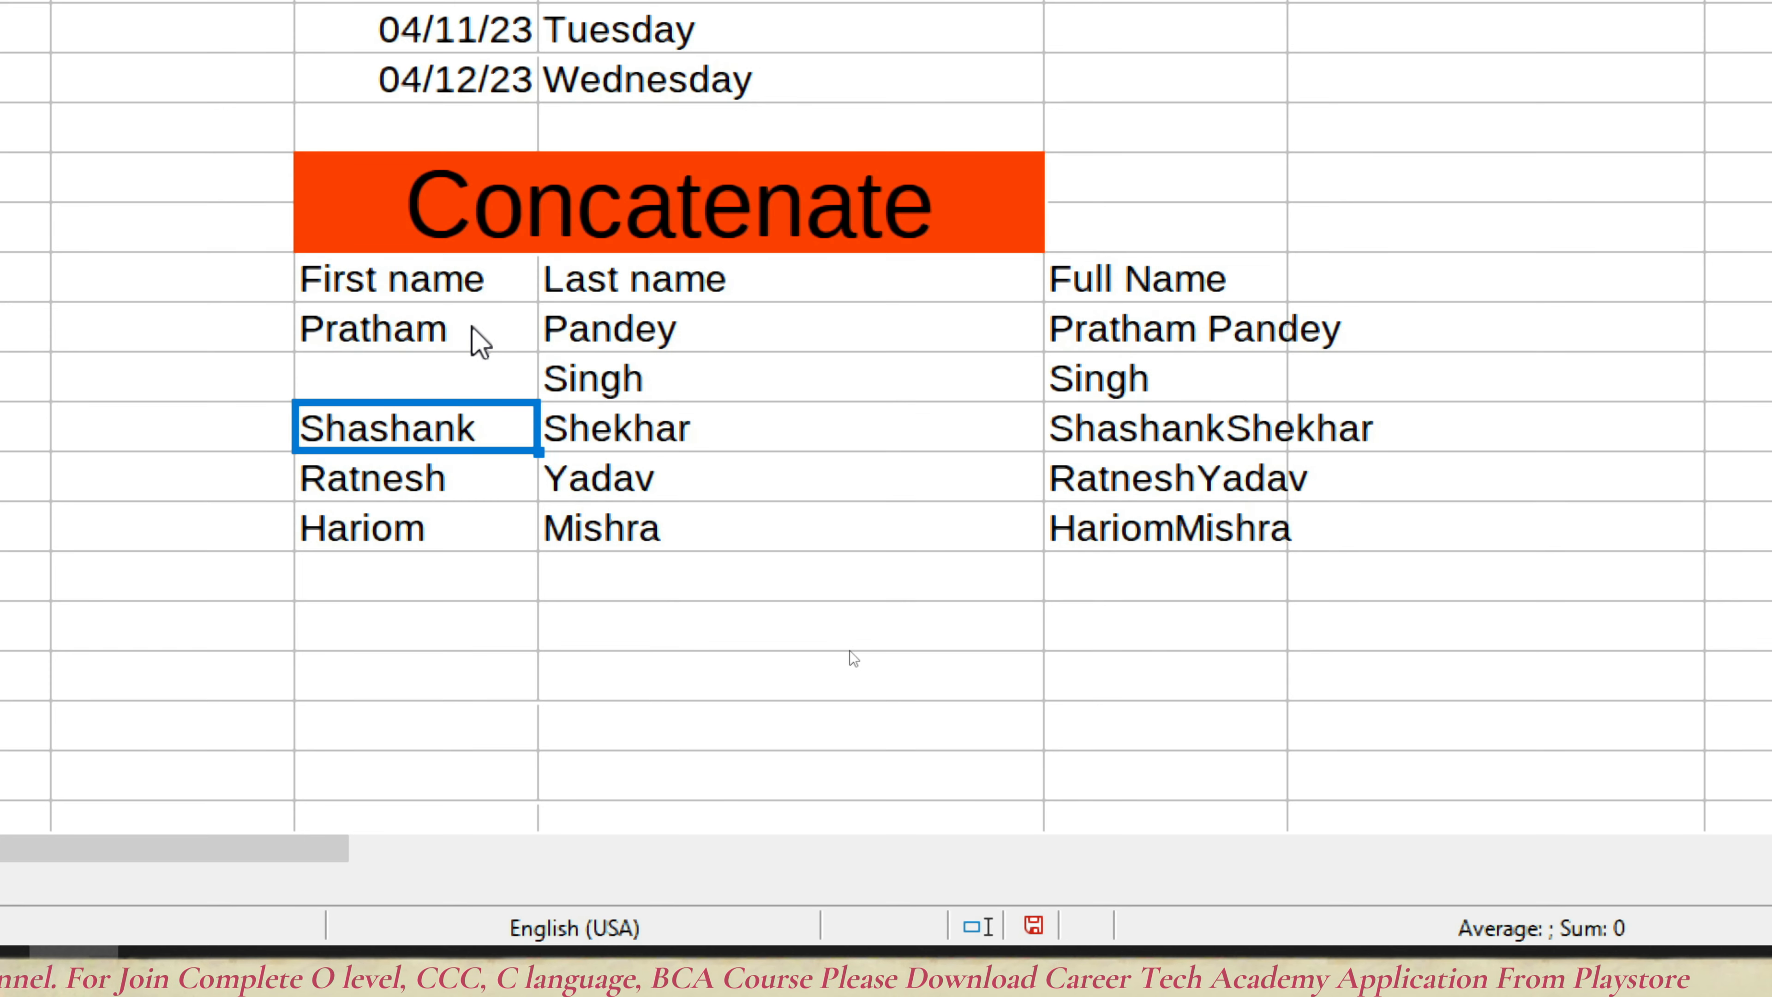
key("ctrl+z")
Step: Add a trailing space after each of the remaining first names in G36:G39
key("F2")
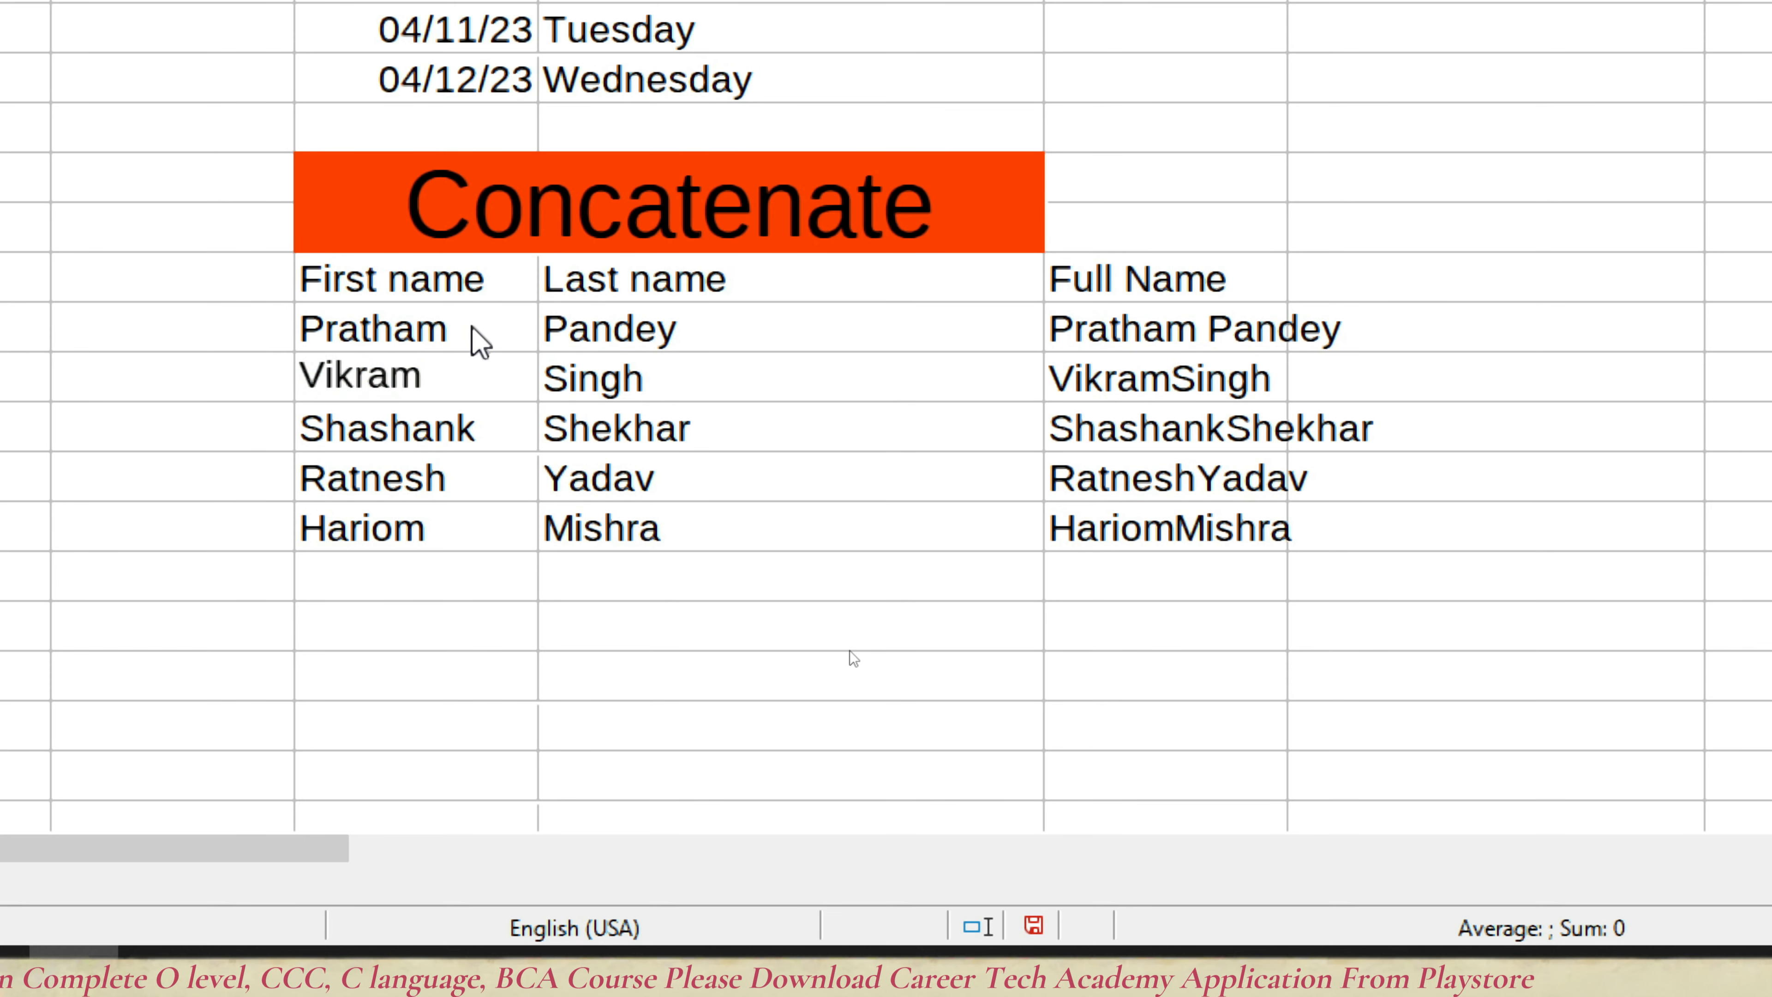
key("Return")
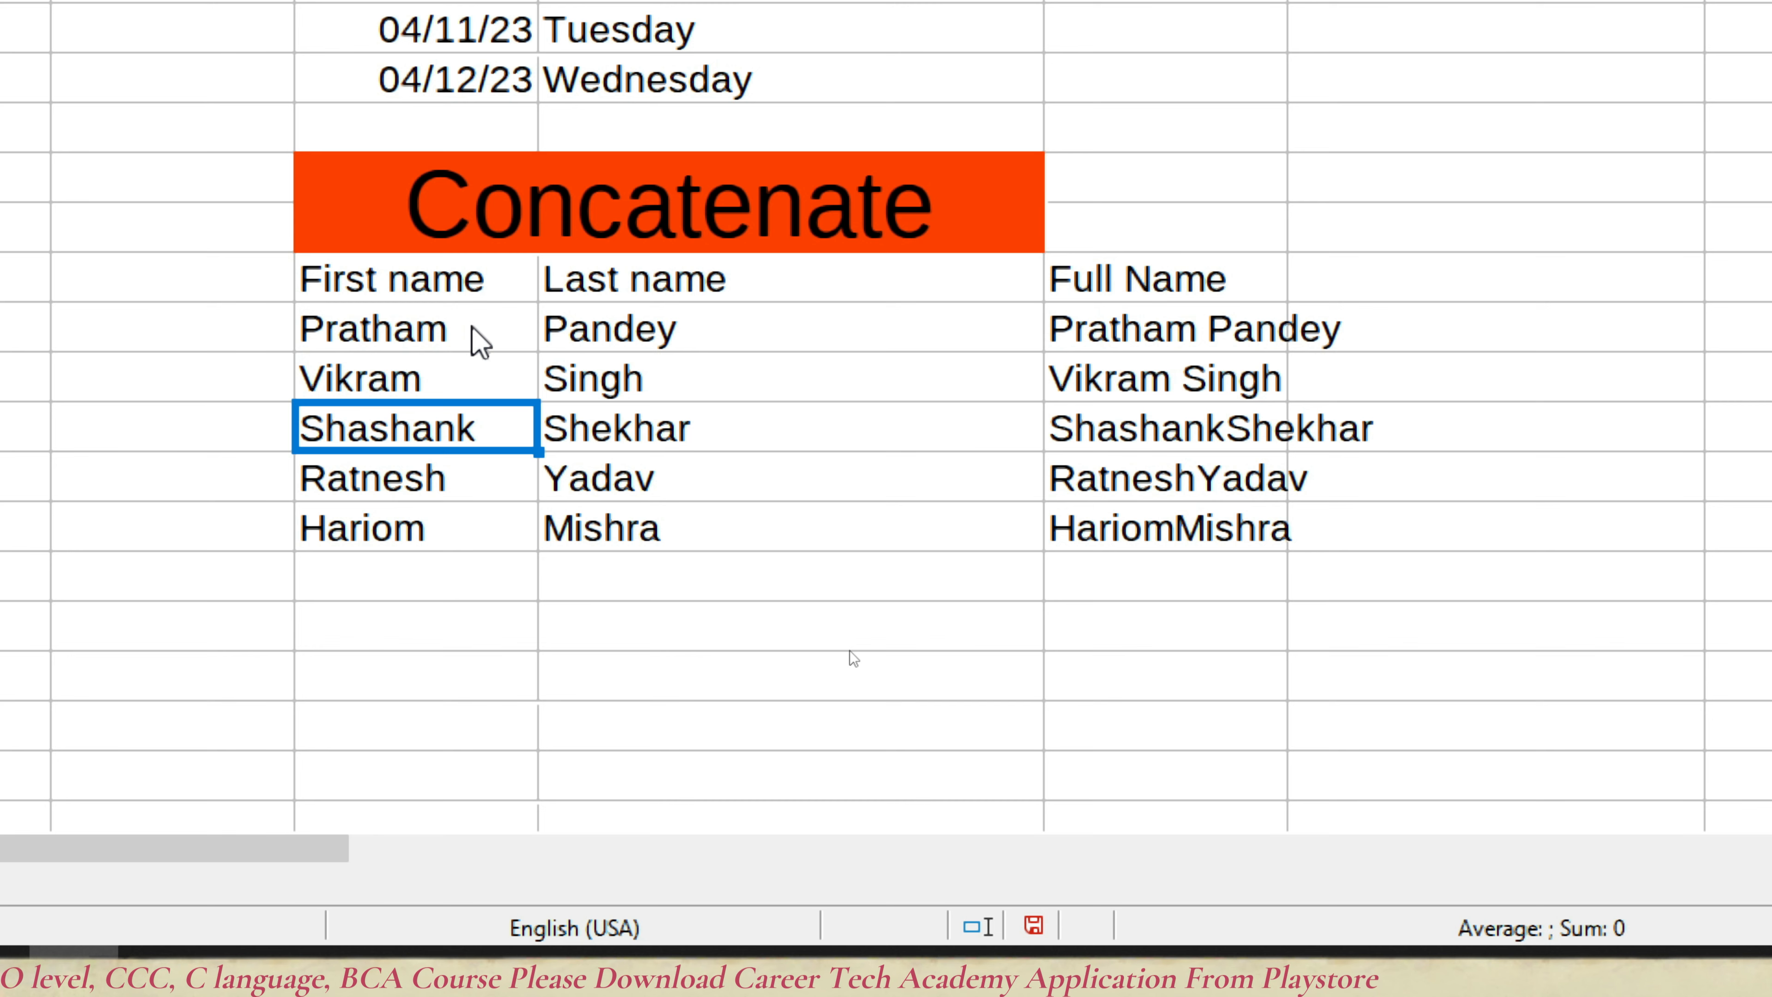
key("F2")
key("Return")
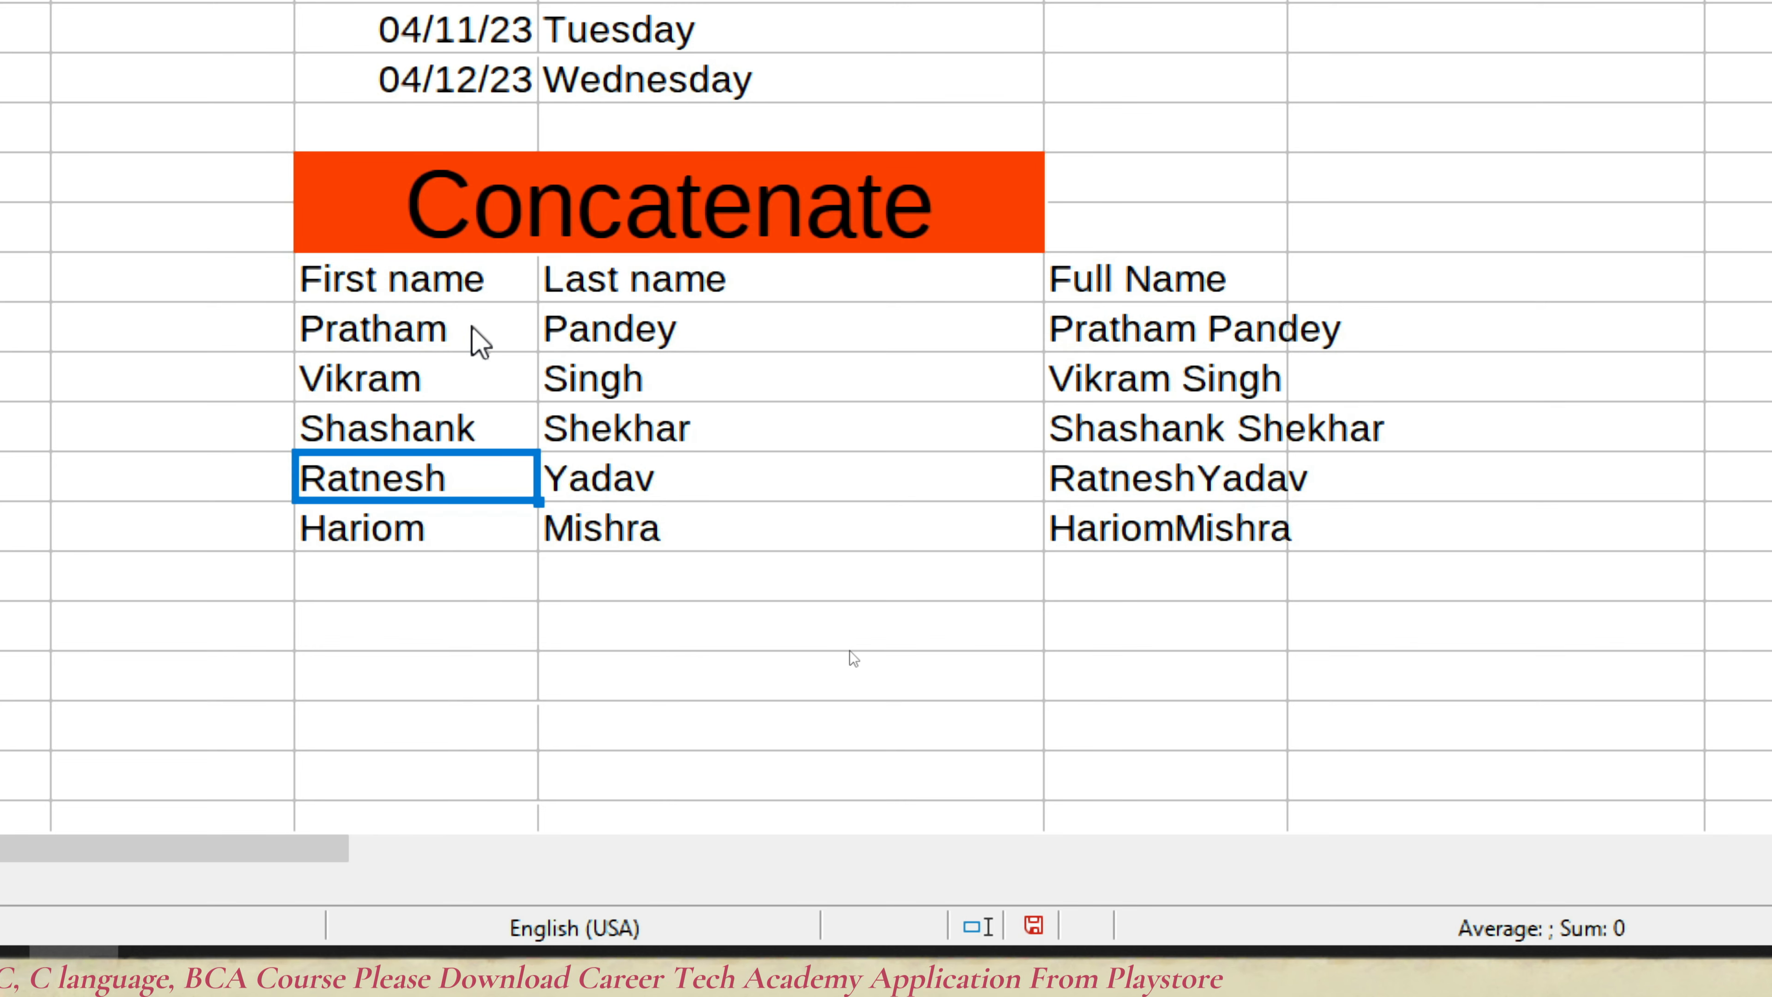
key("F2")
key("Return")
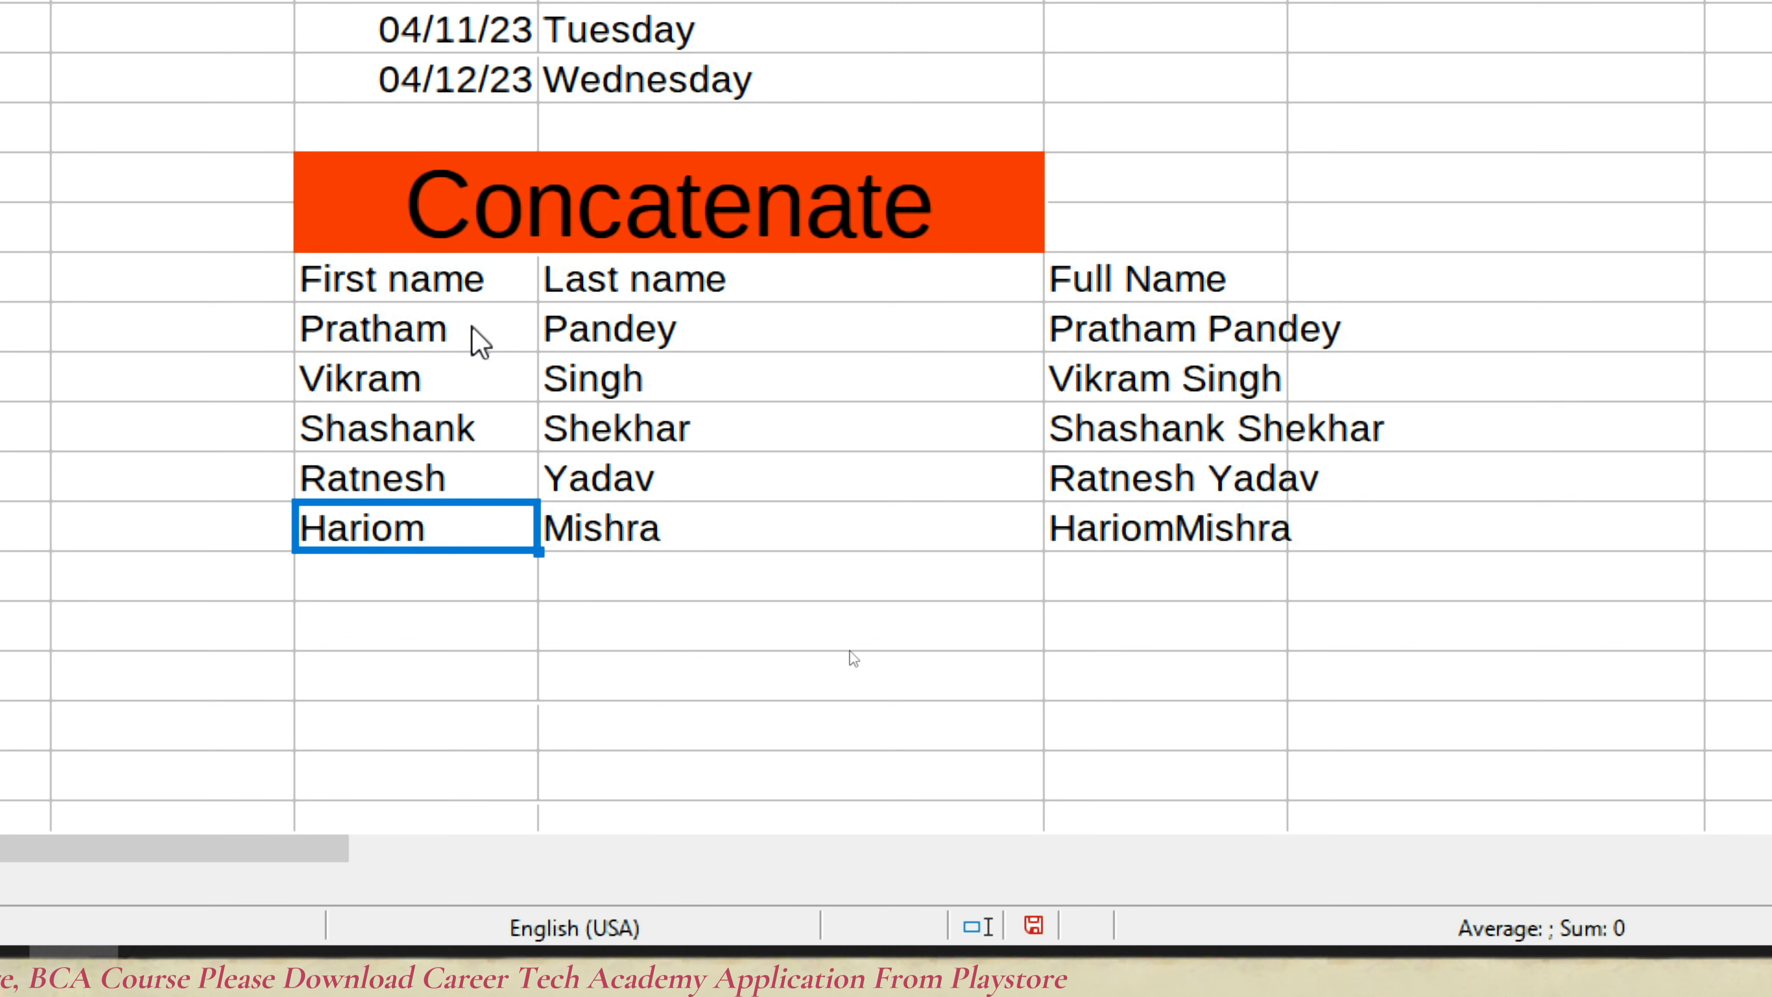
key("F2")
key("Return")
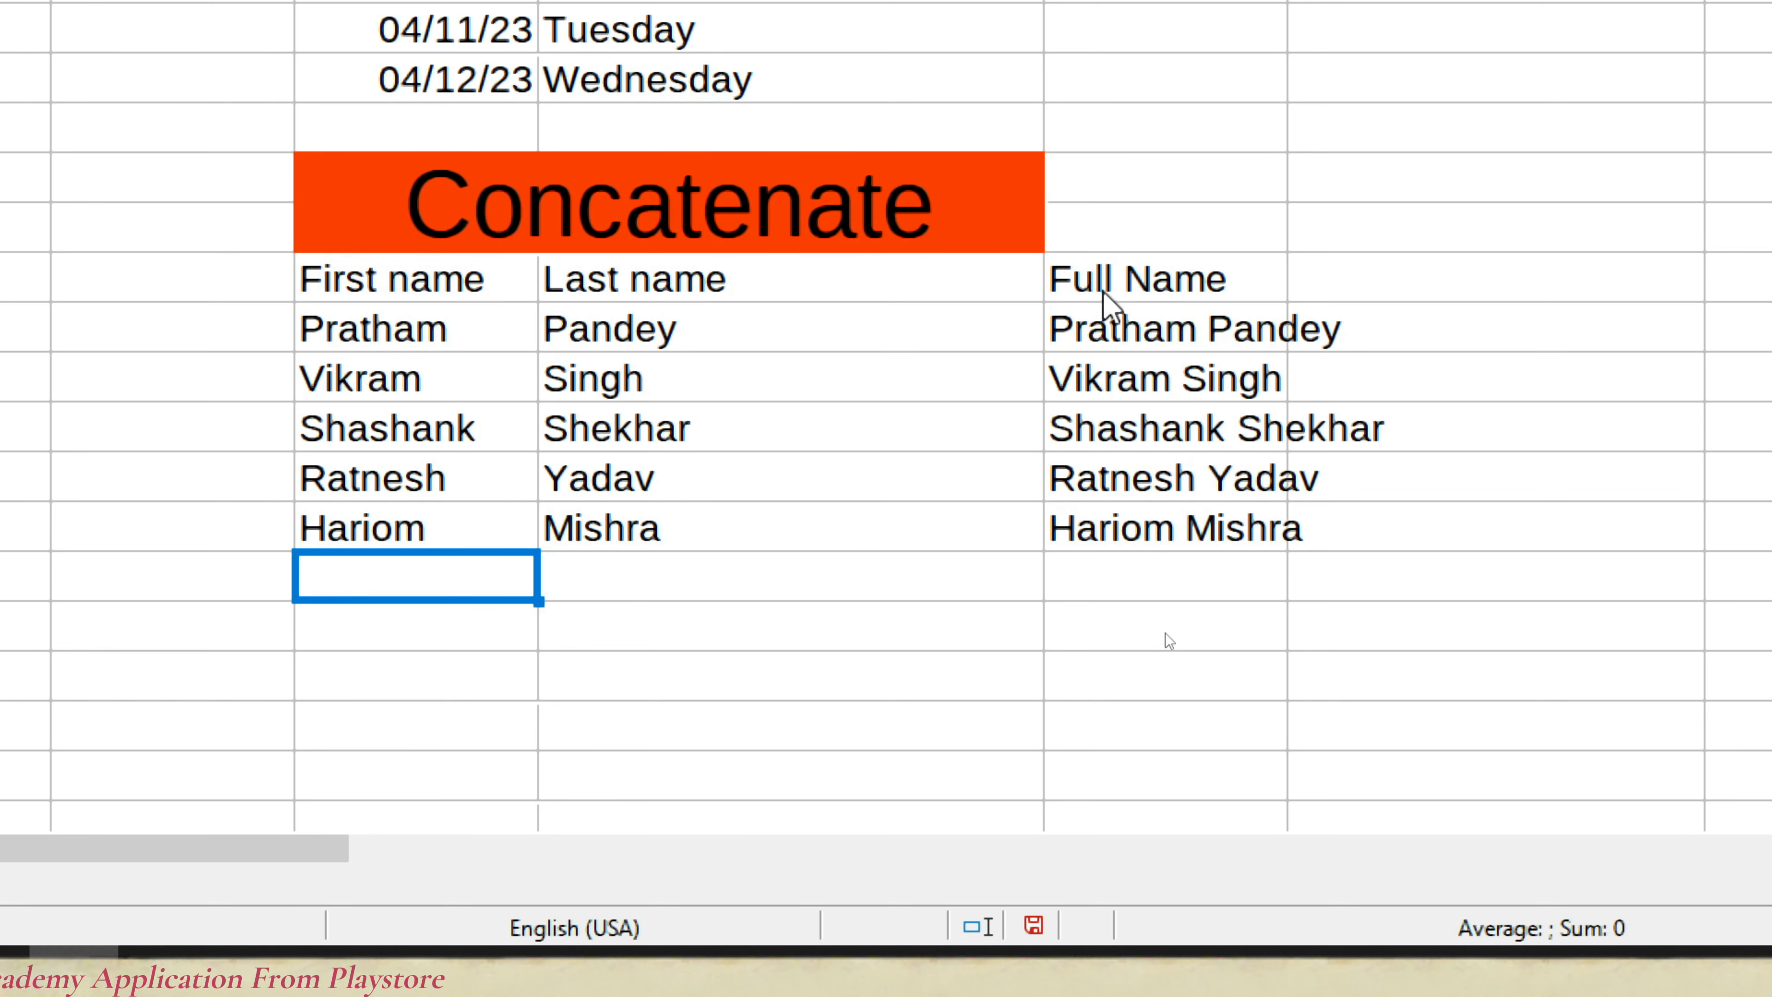
Step: Enter the formula =rept(H7,6) in H14 beside Repeat and fit column H's width to its contents
scroll(1103, 295, "up", 2)
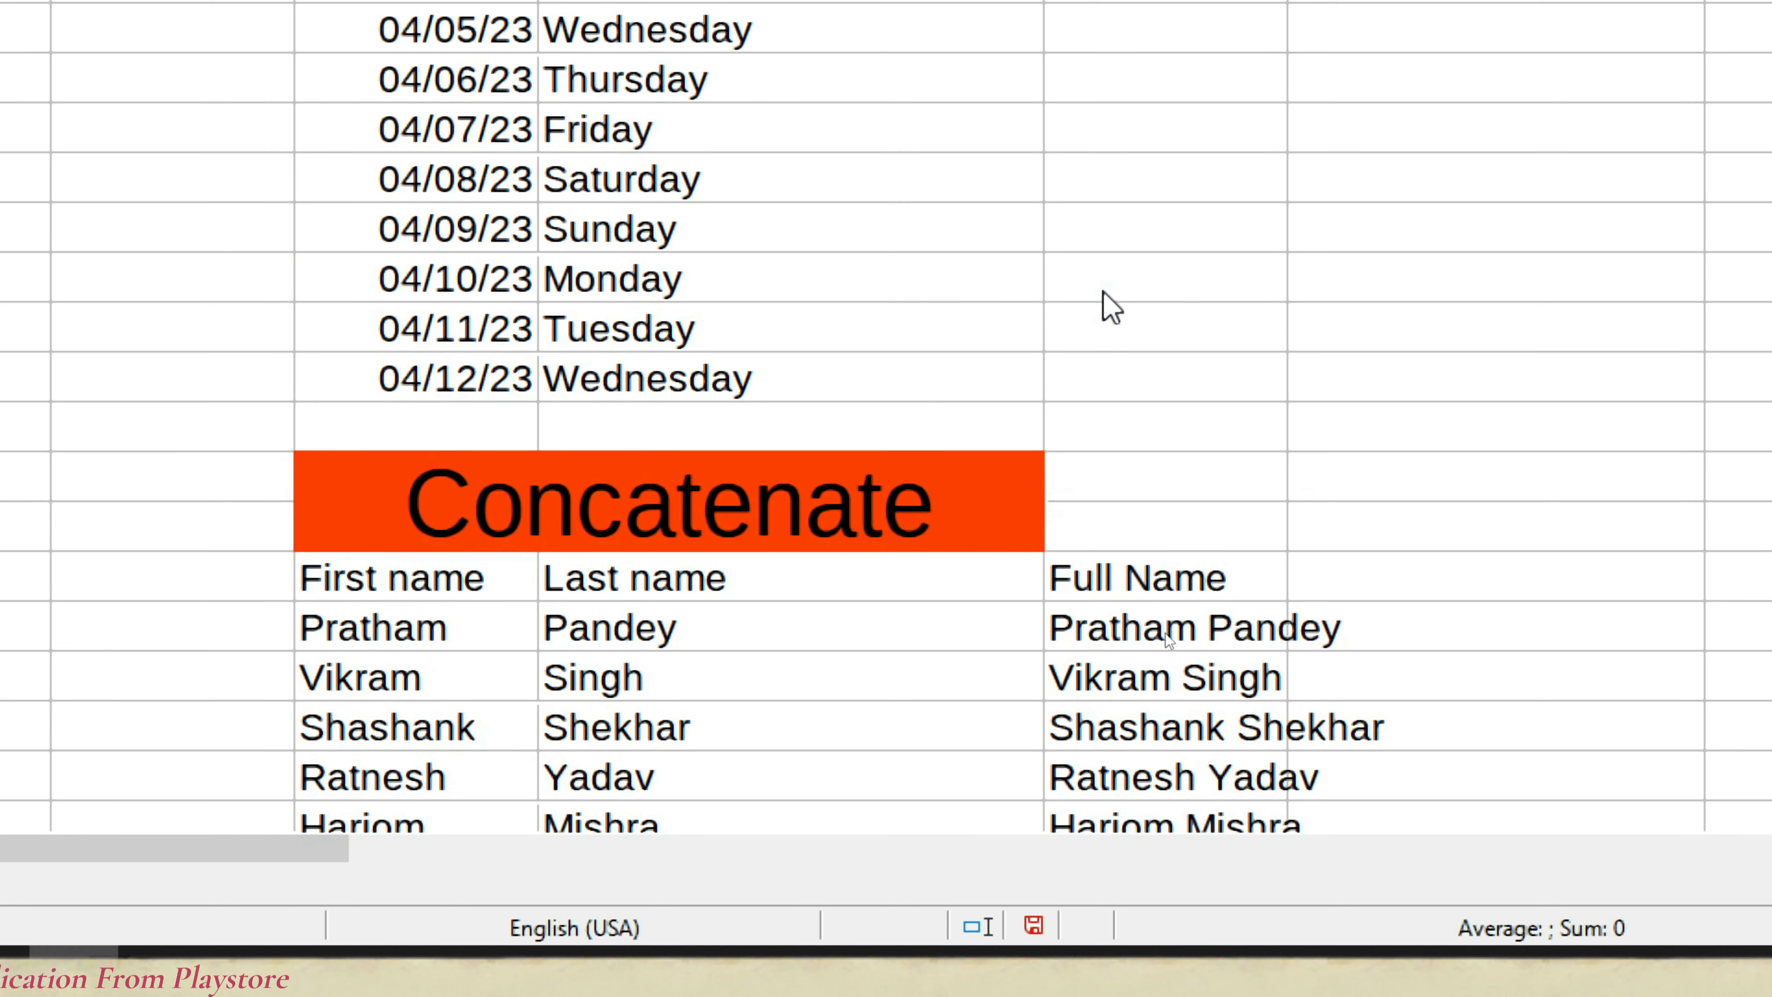
scroll(1104, 295, "down", 2)
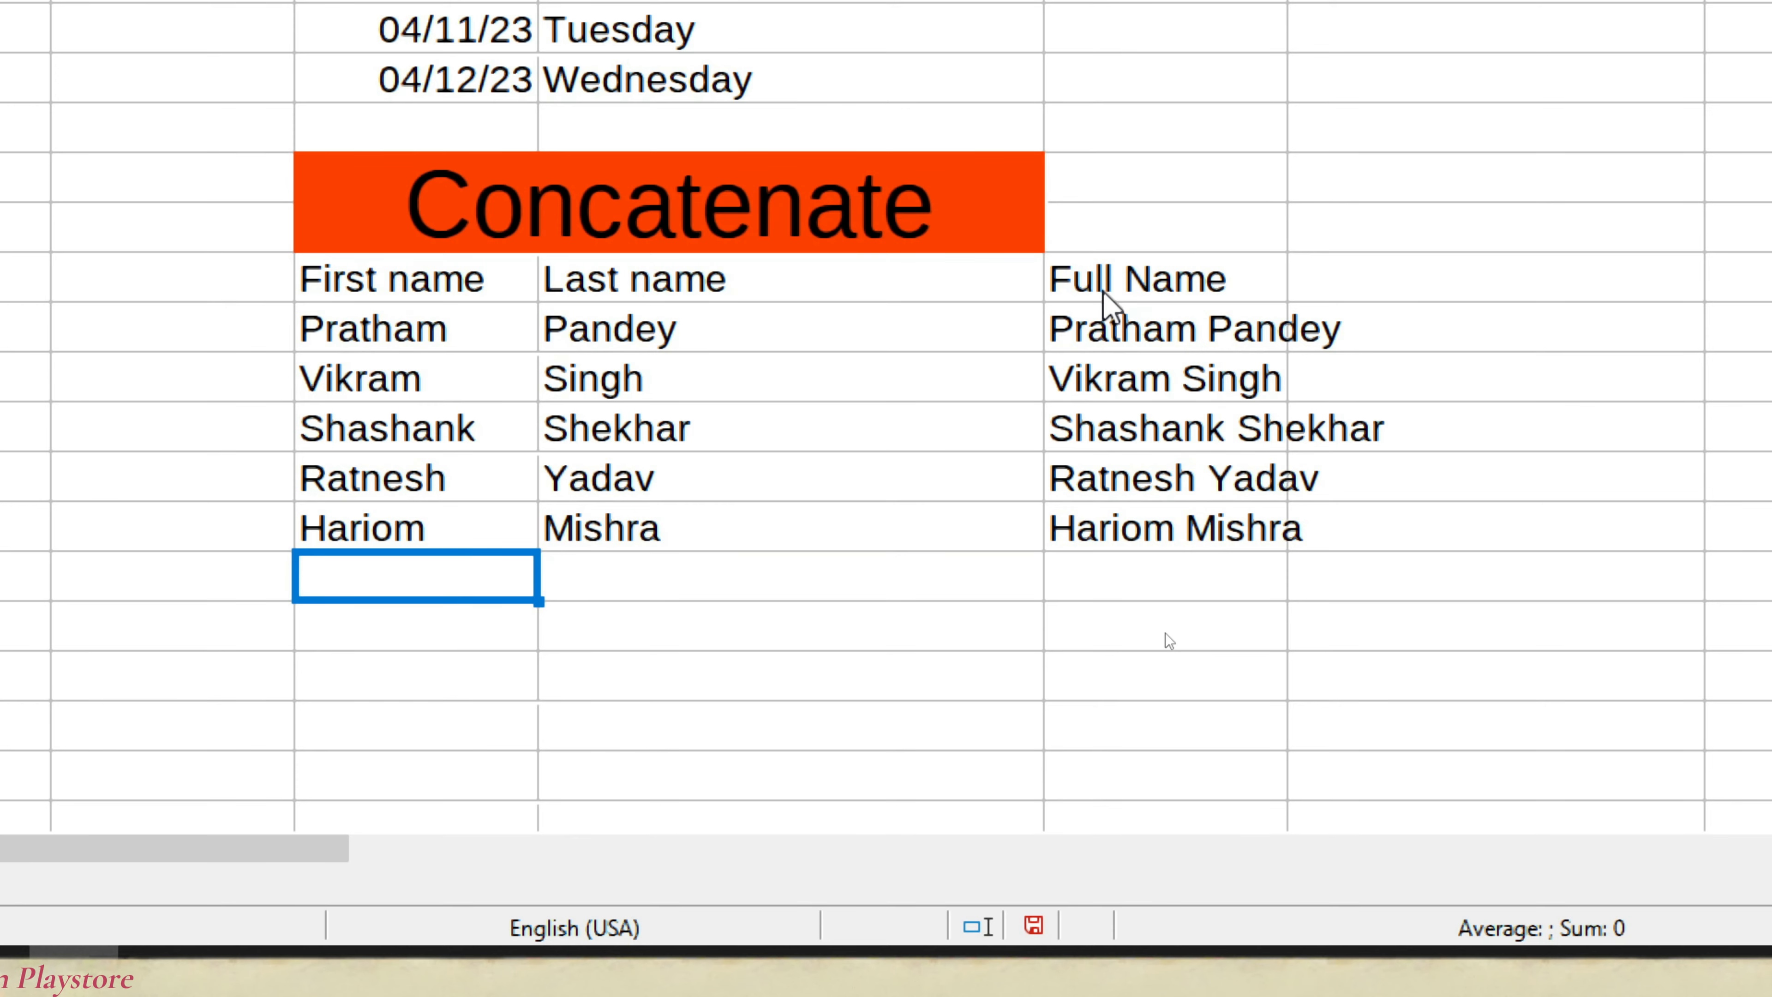
scroll(1103, 293, "up", 5)
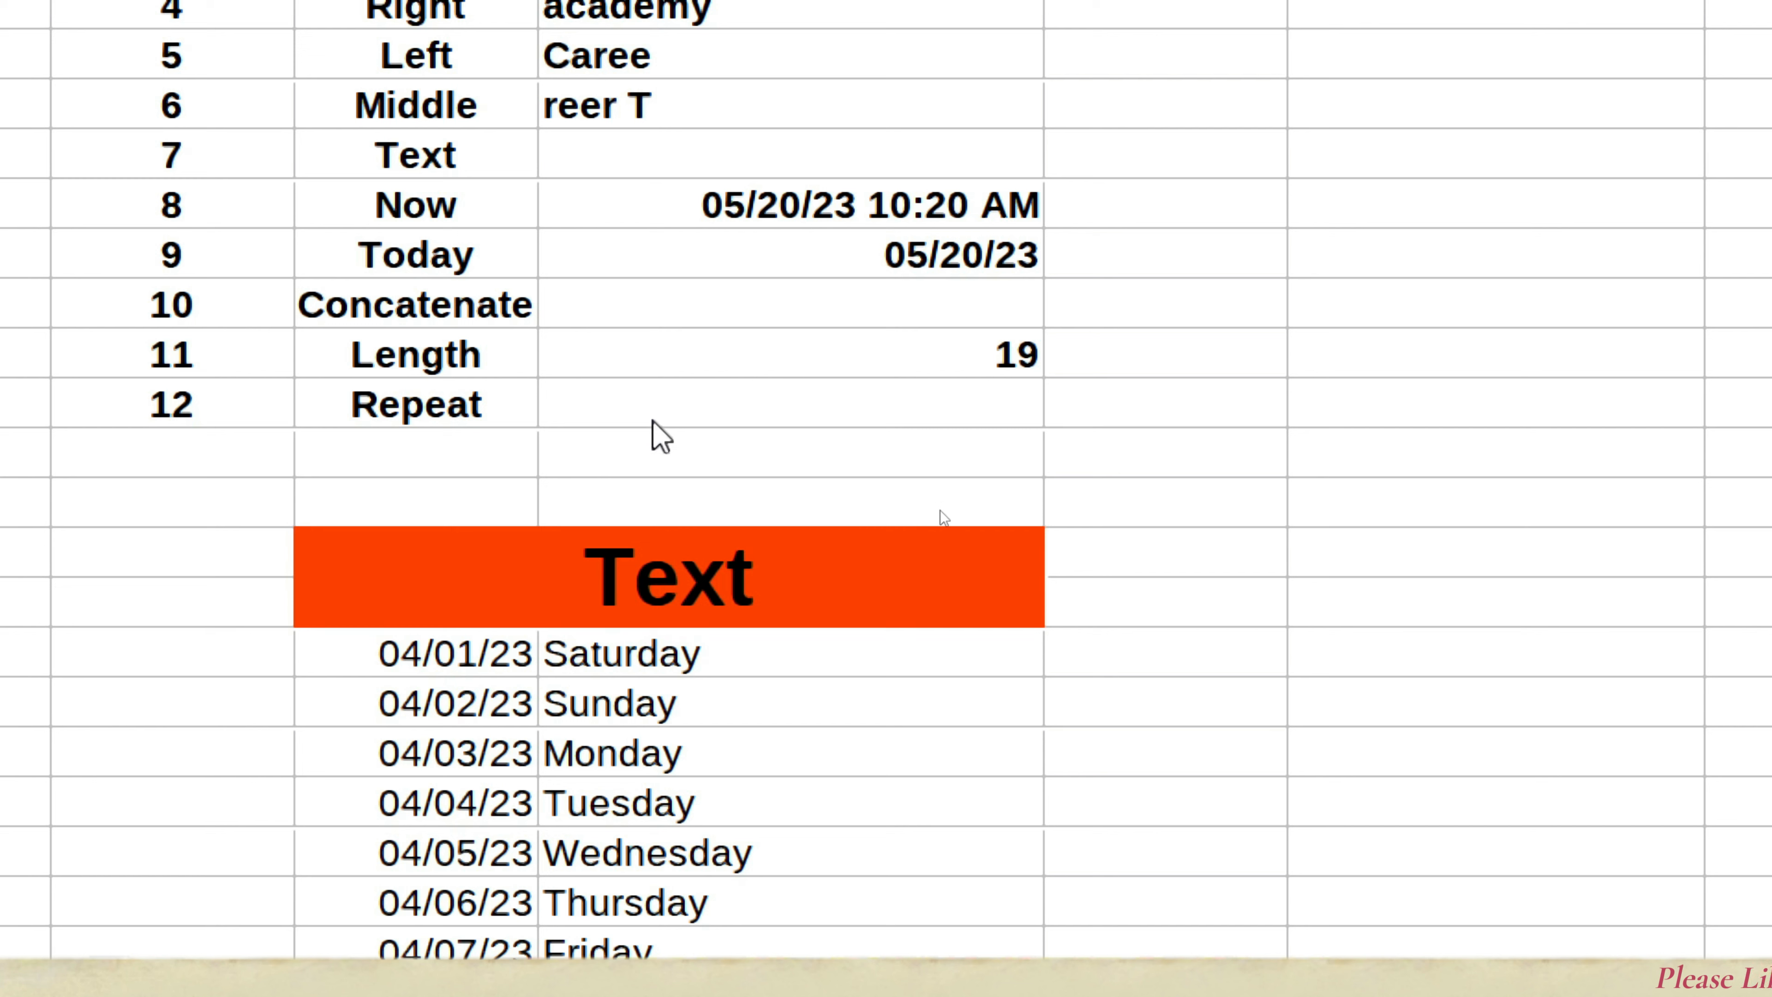
left_click(648, 417)
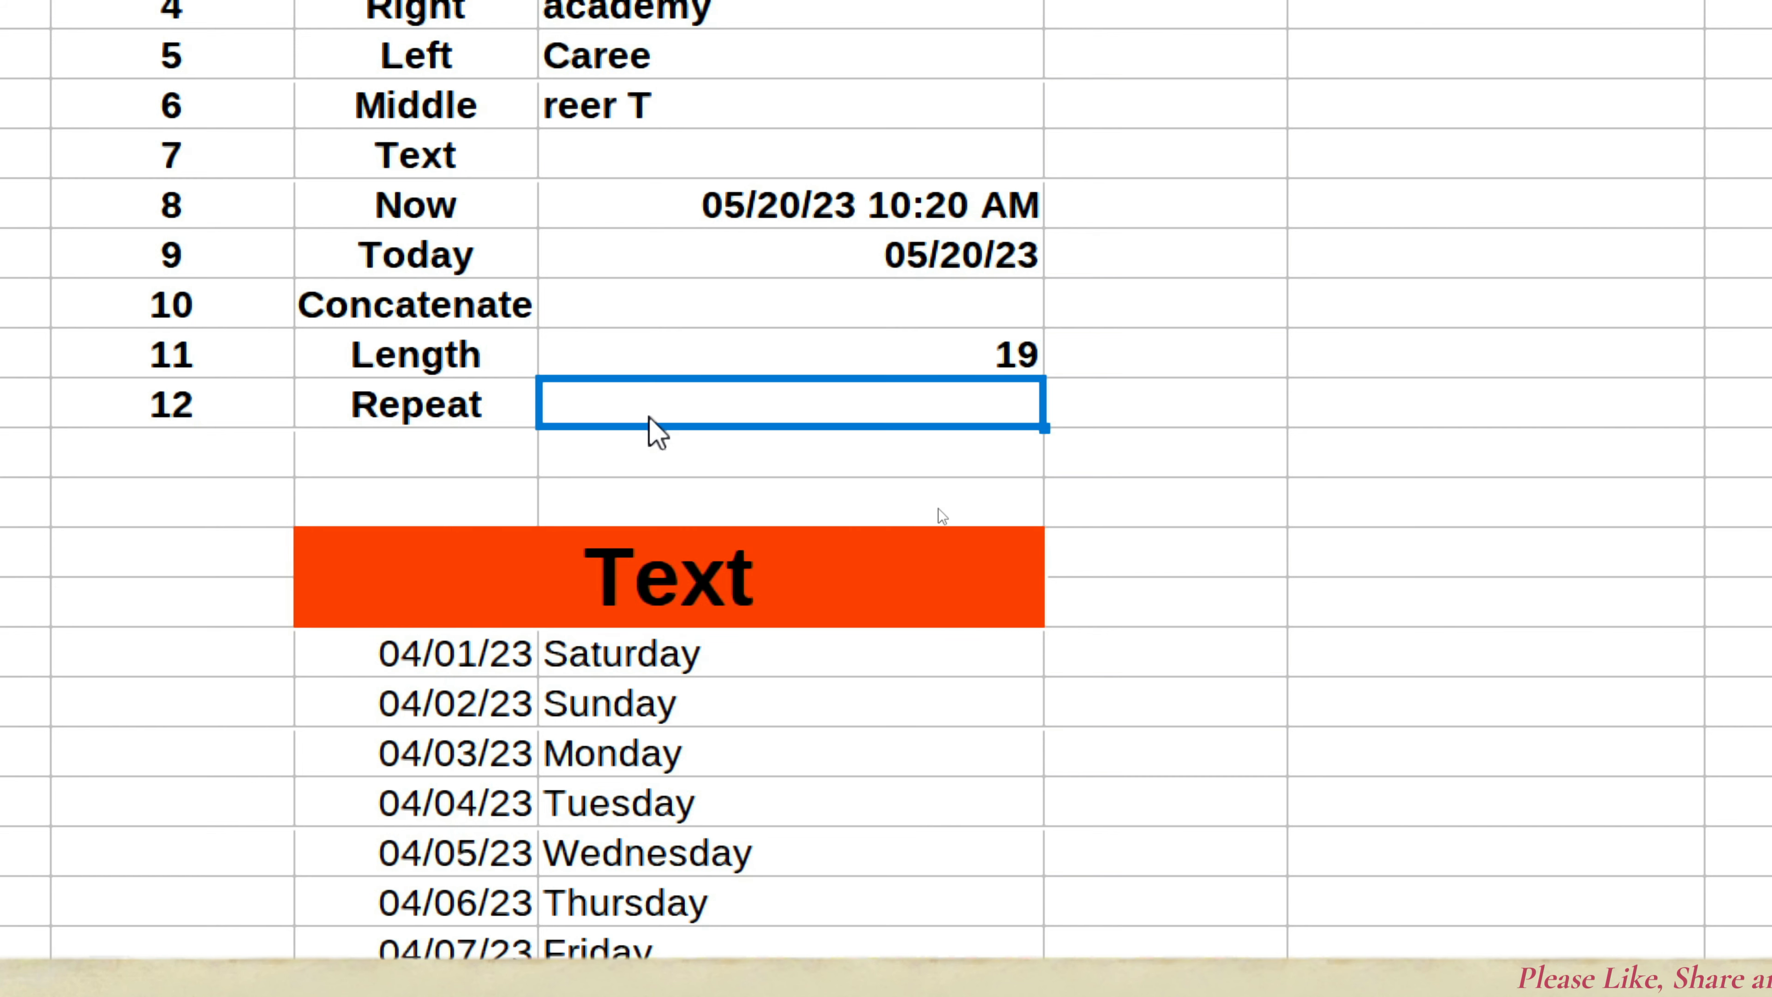
type("=re")
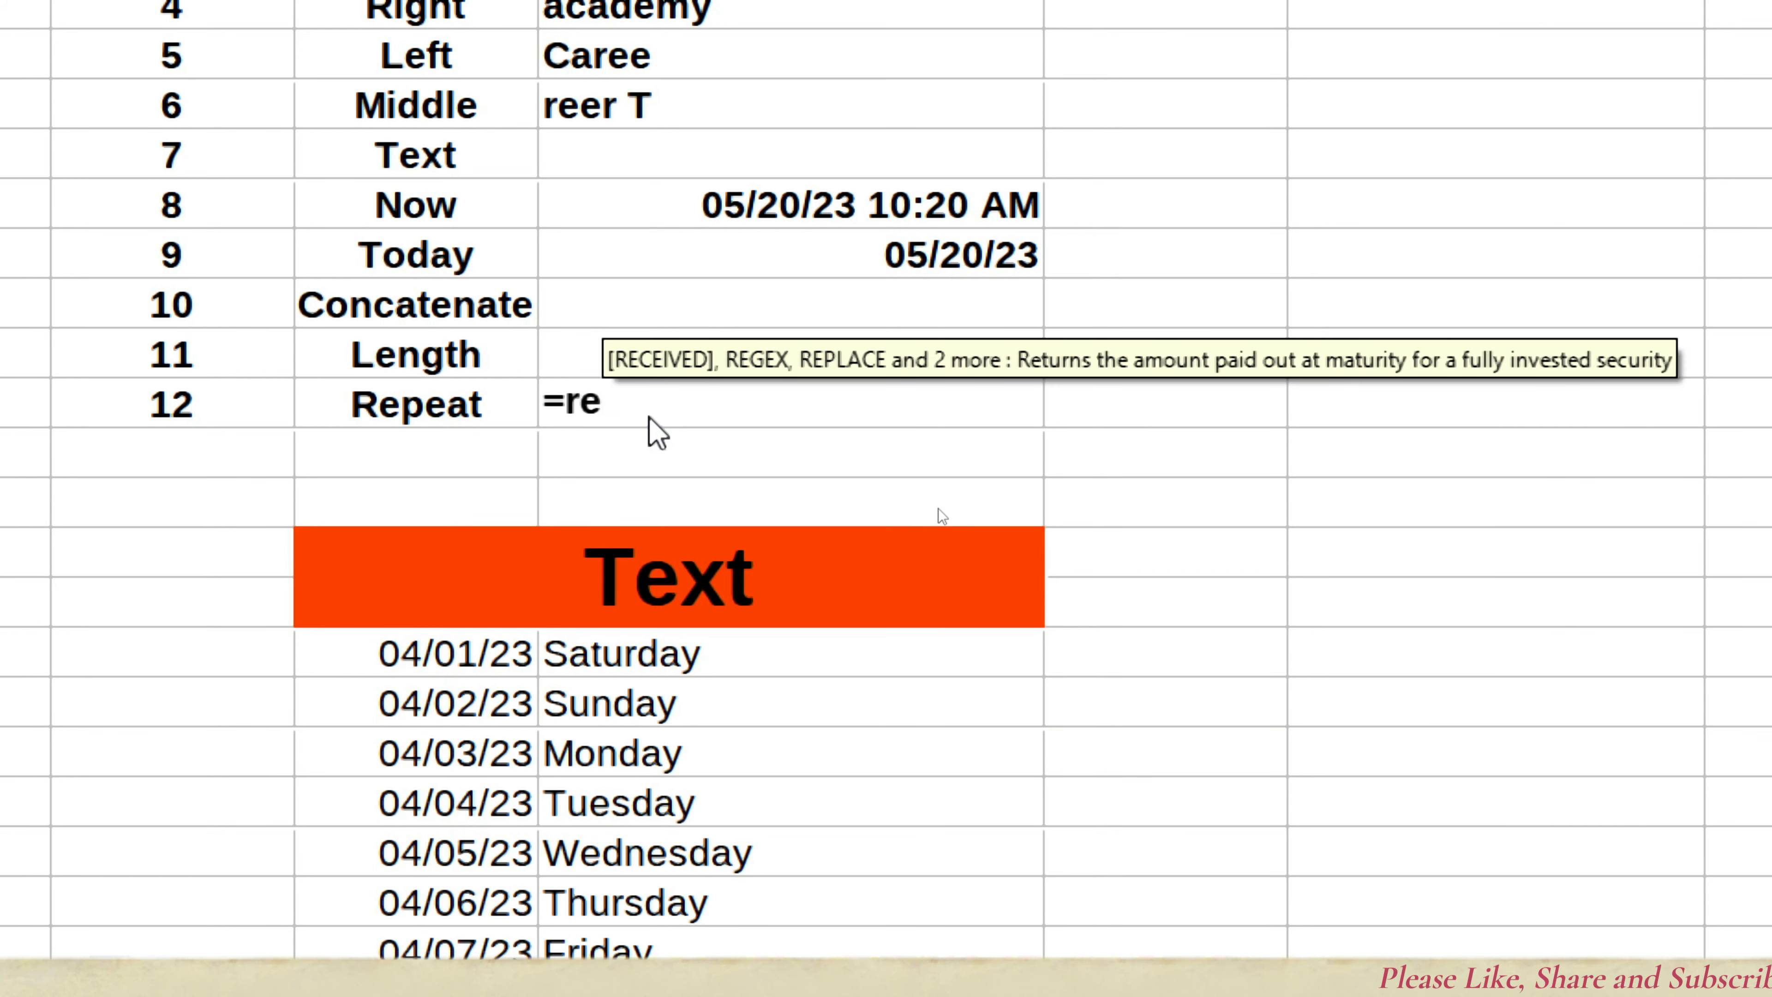
type("pt")
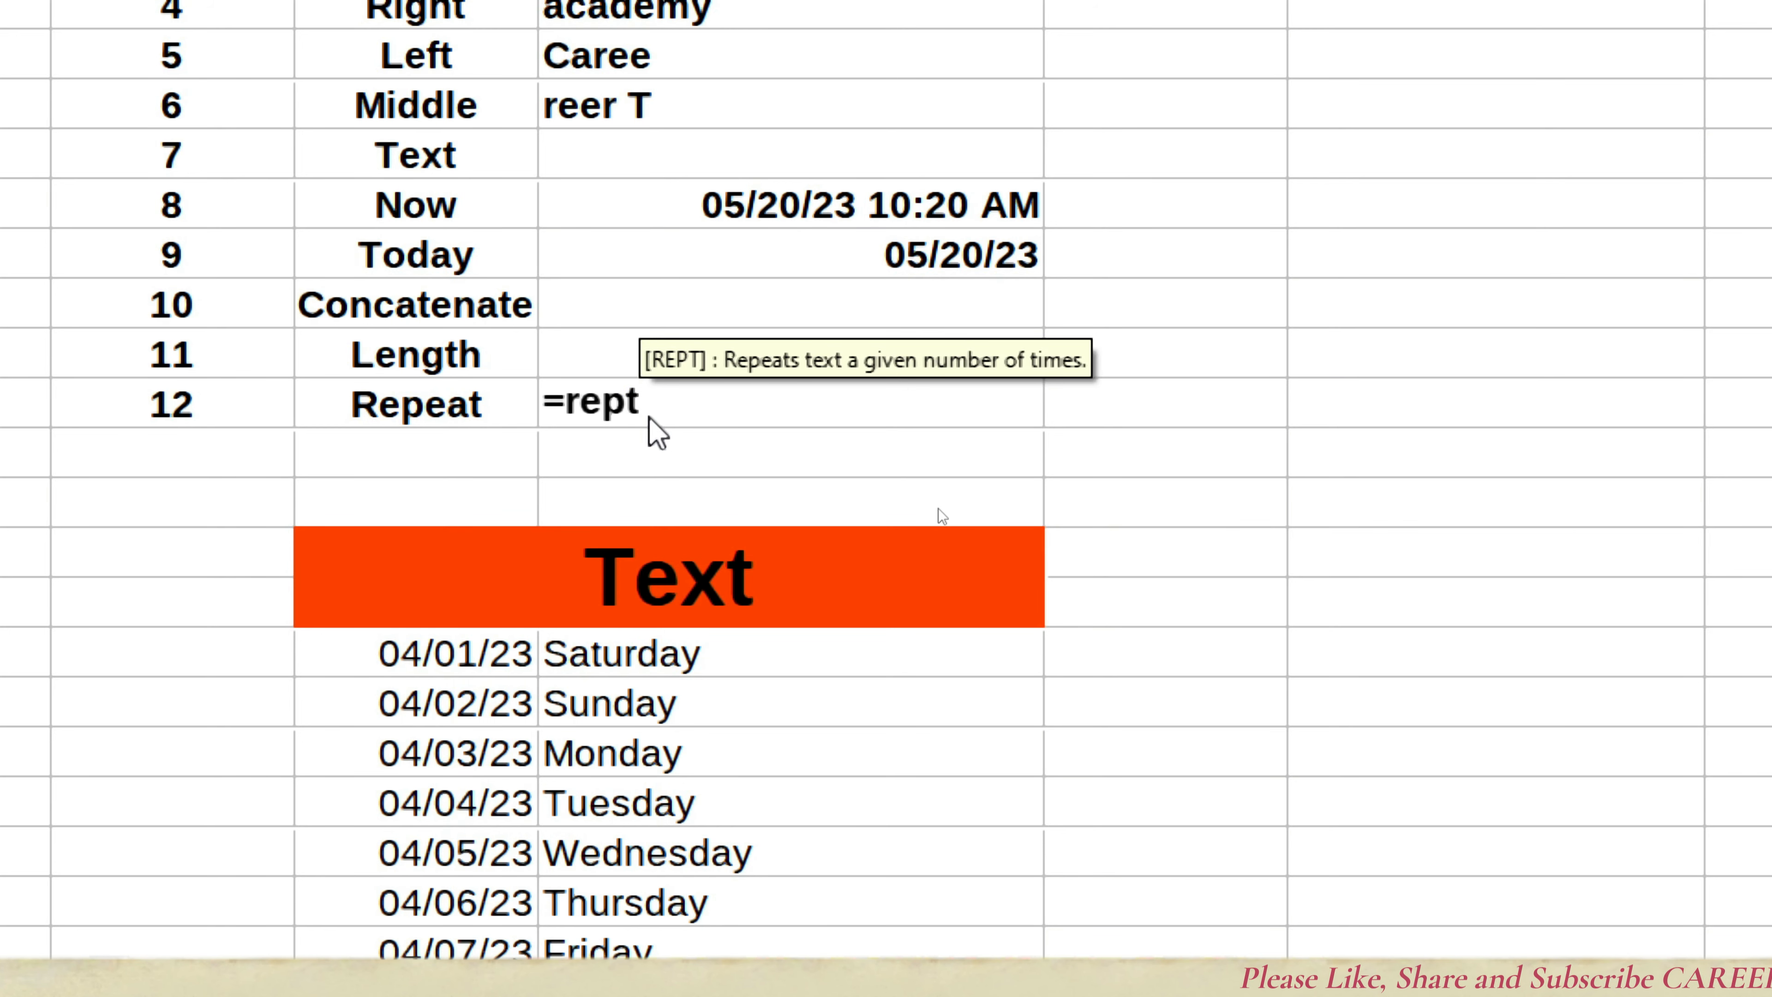
type("(")
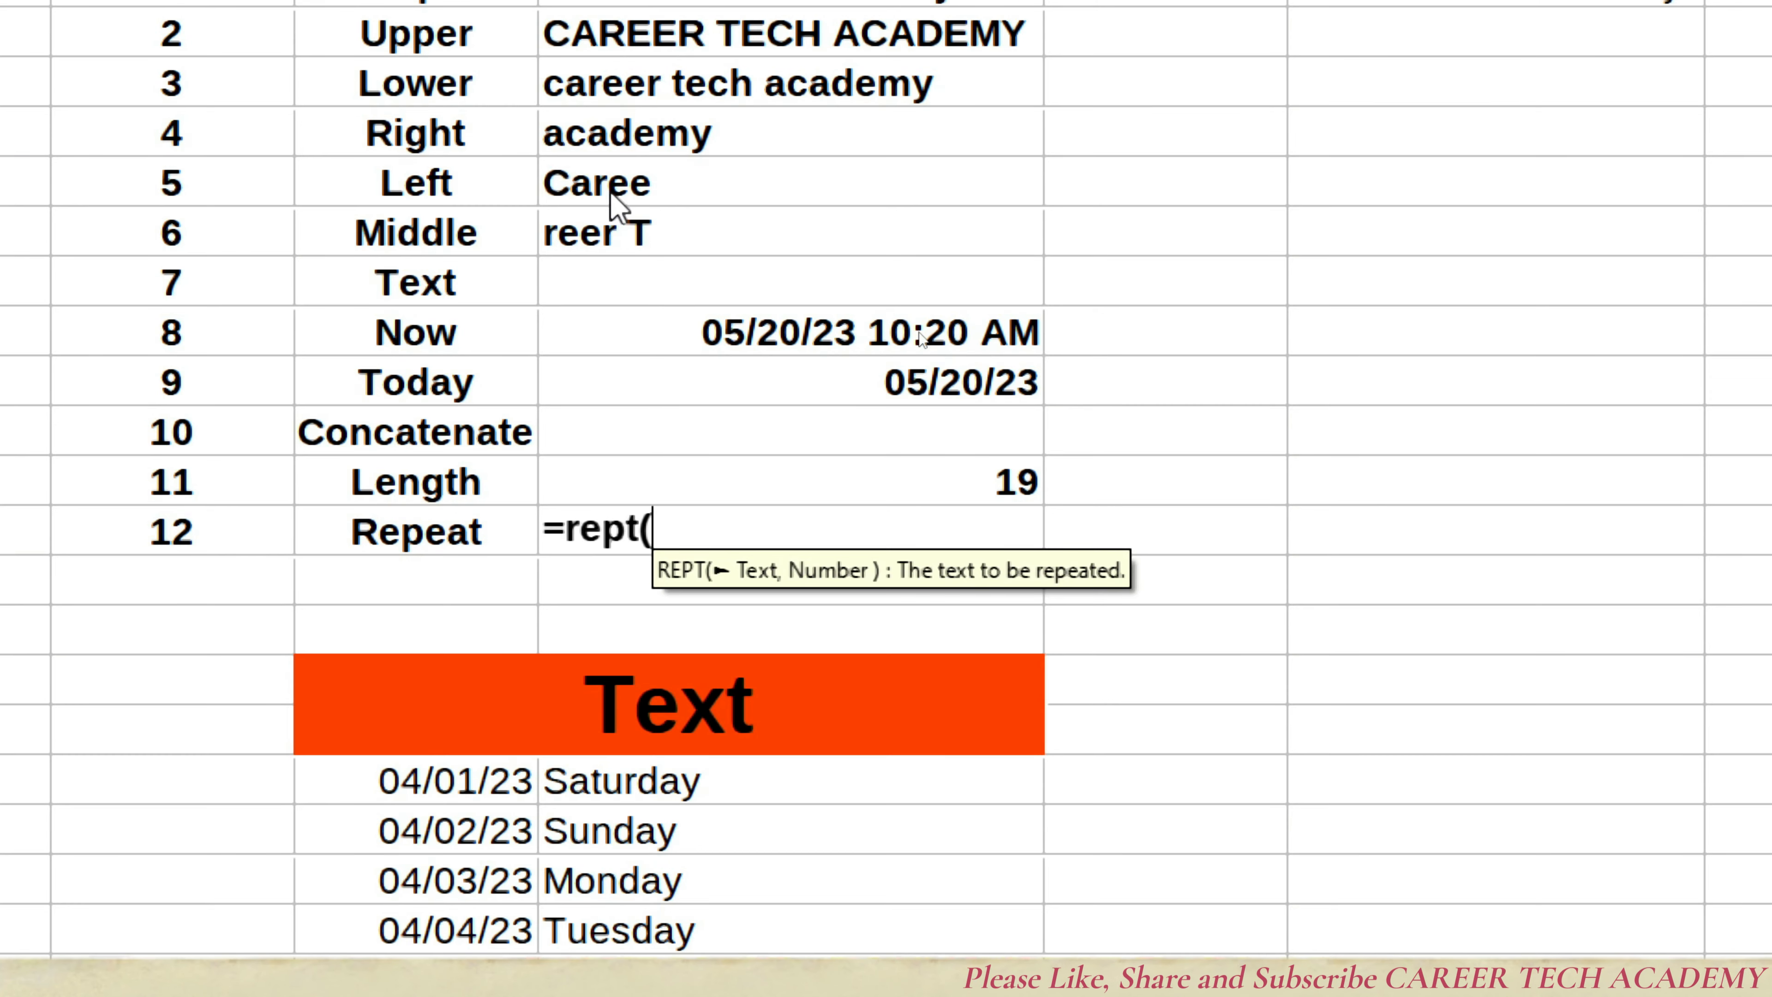
left_click(612, 195)
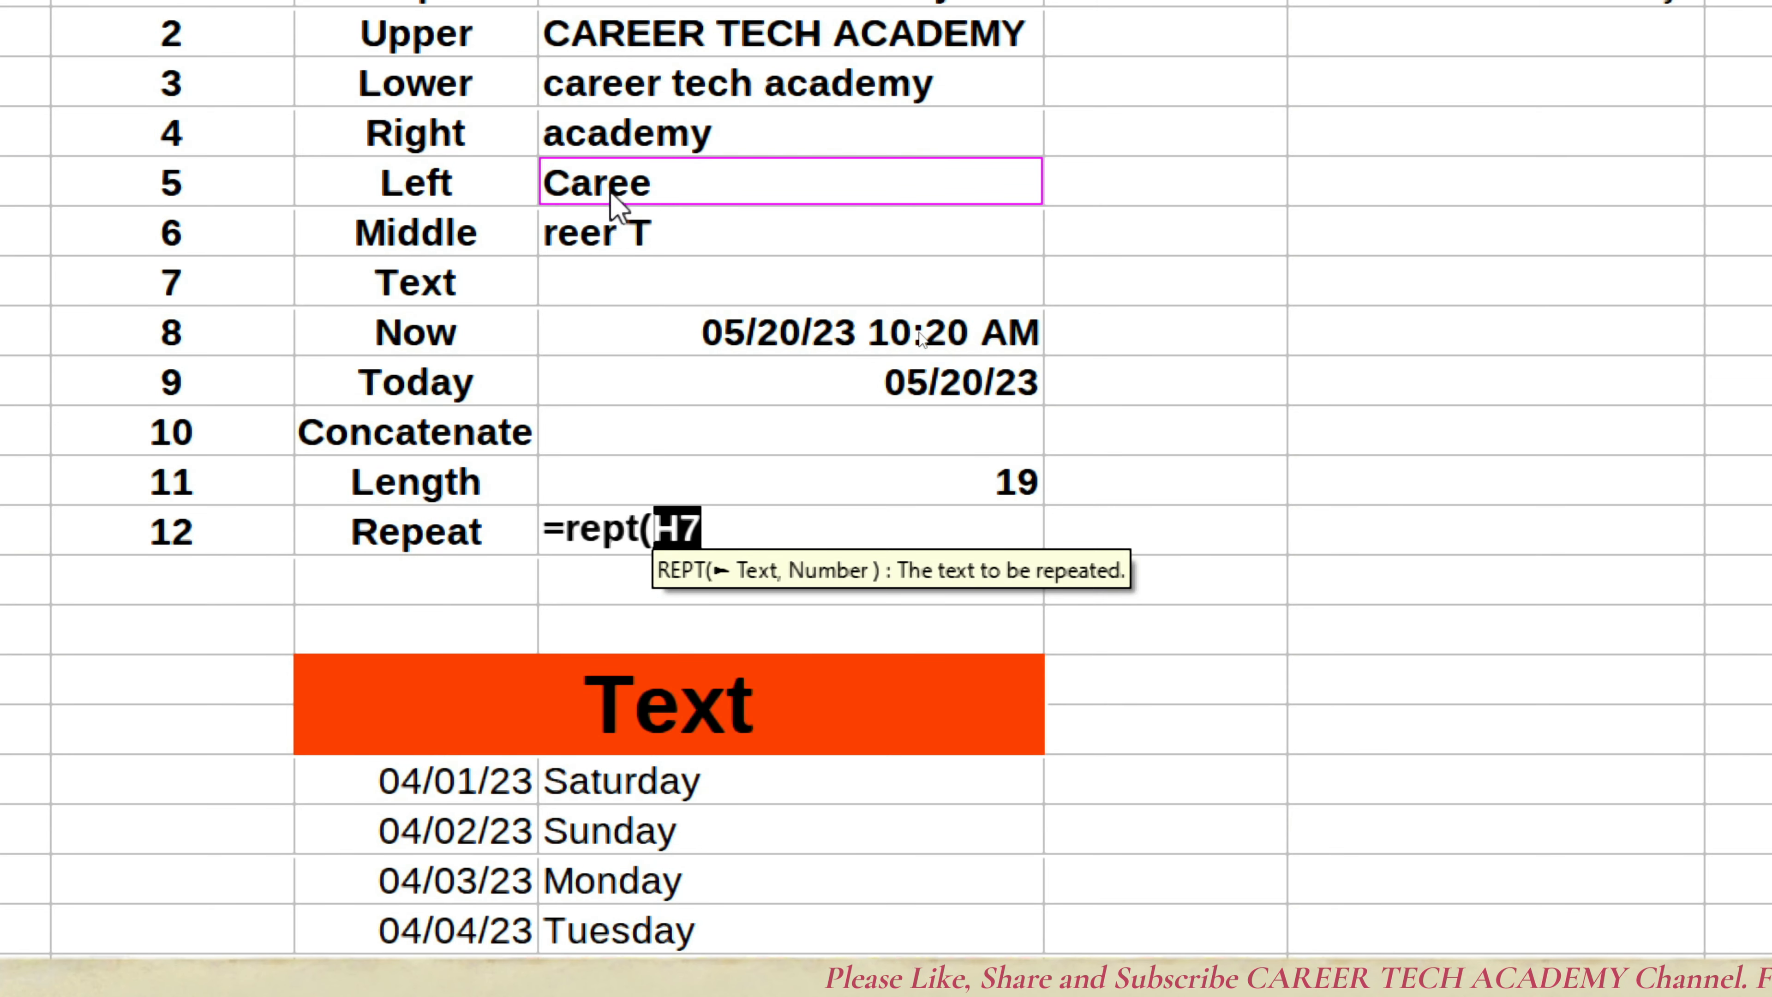
type(",")
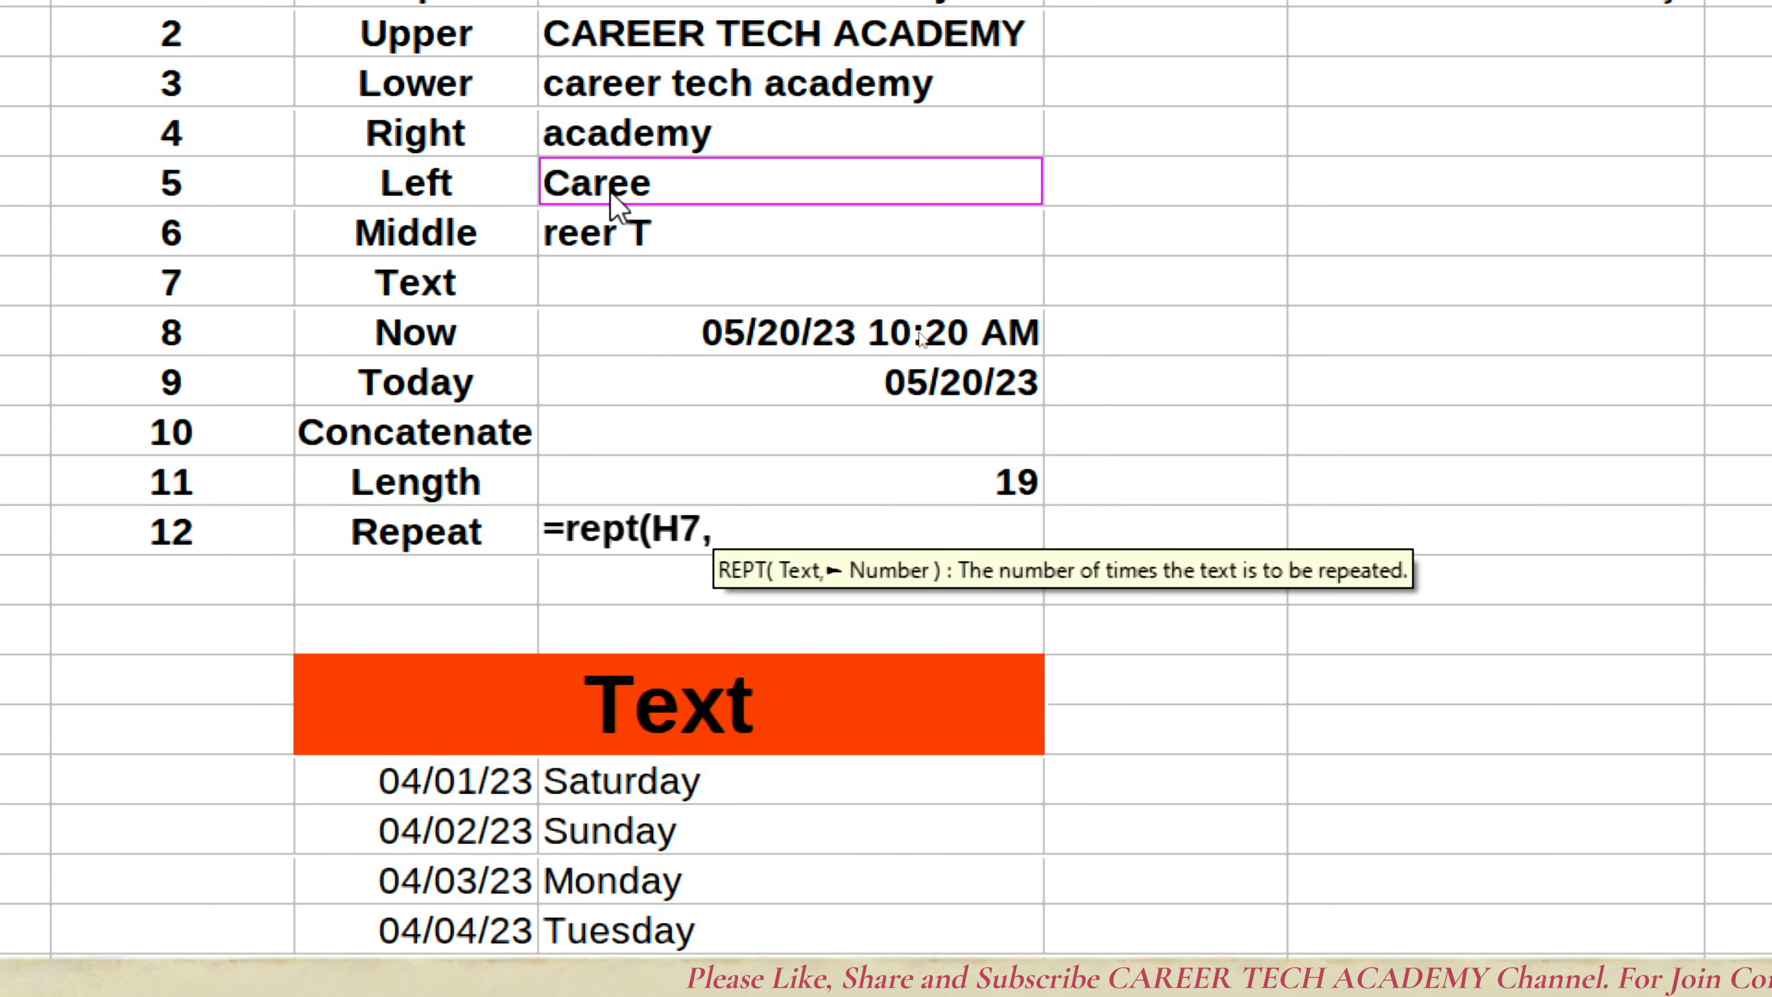
type("6")
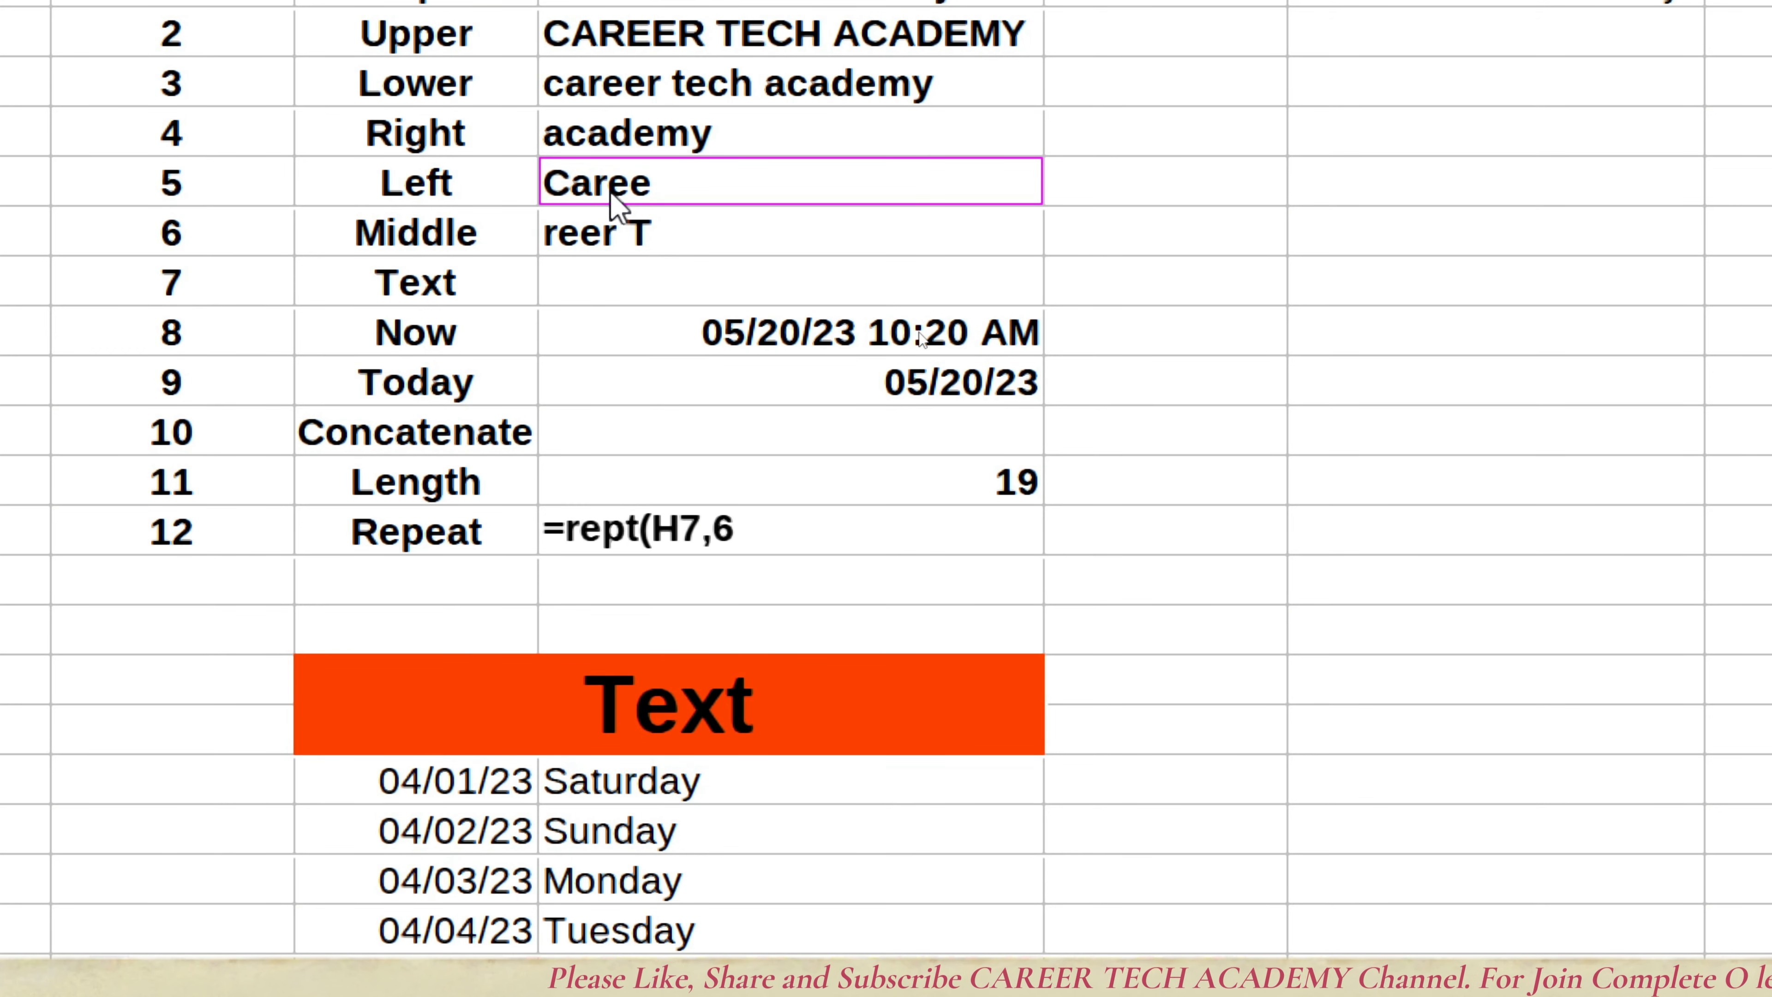
key("Return")
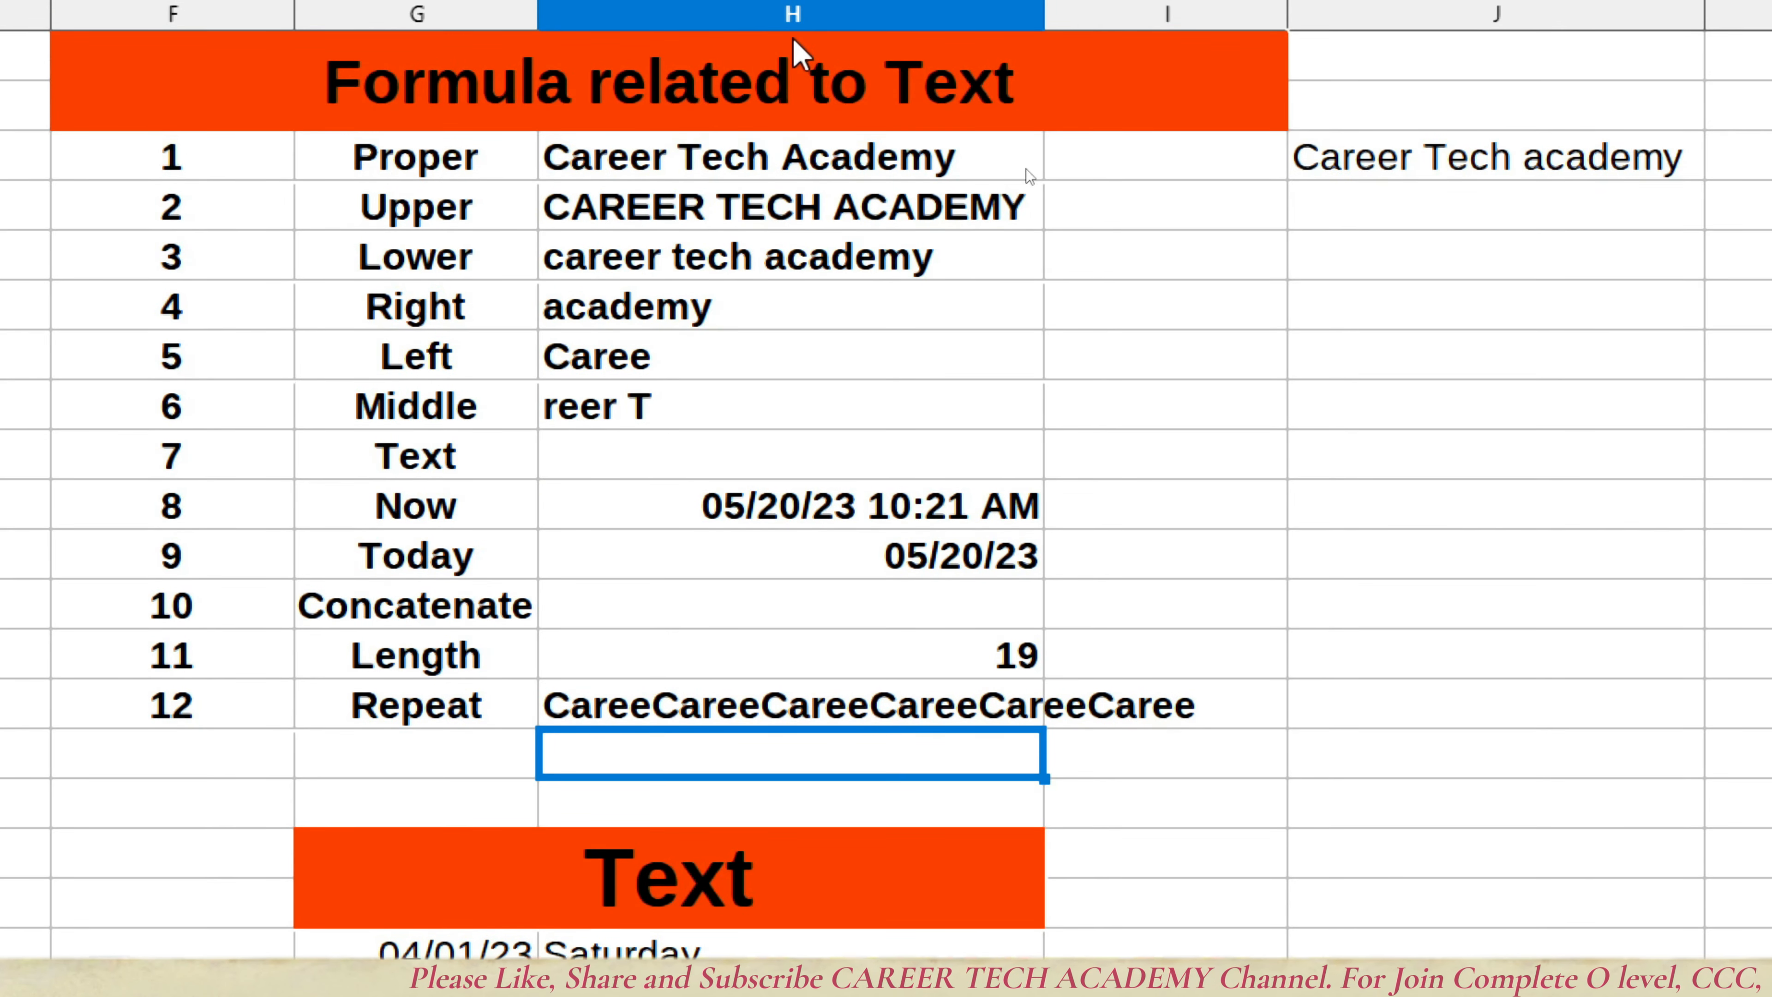
double_click(1044, 29)
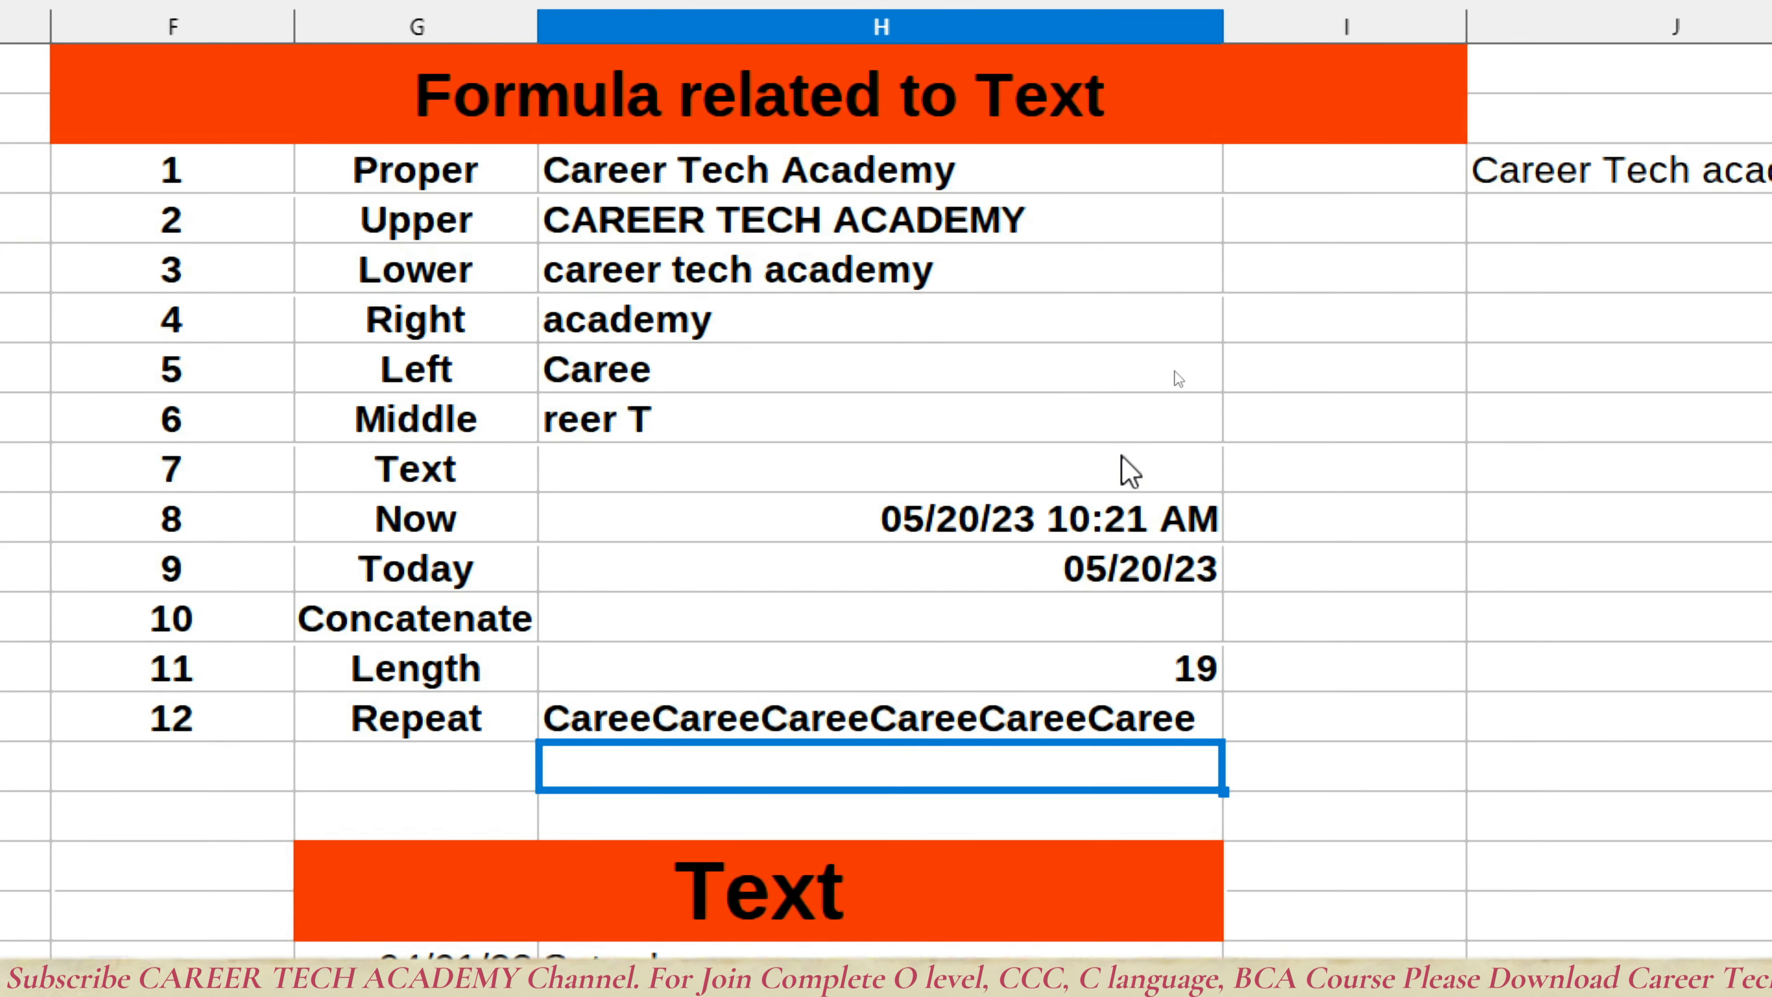
key("super+minus")
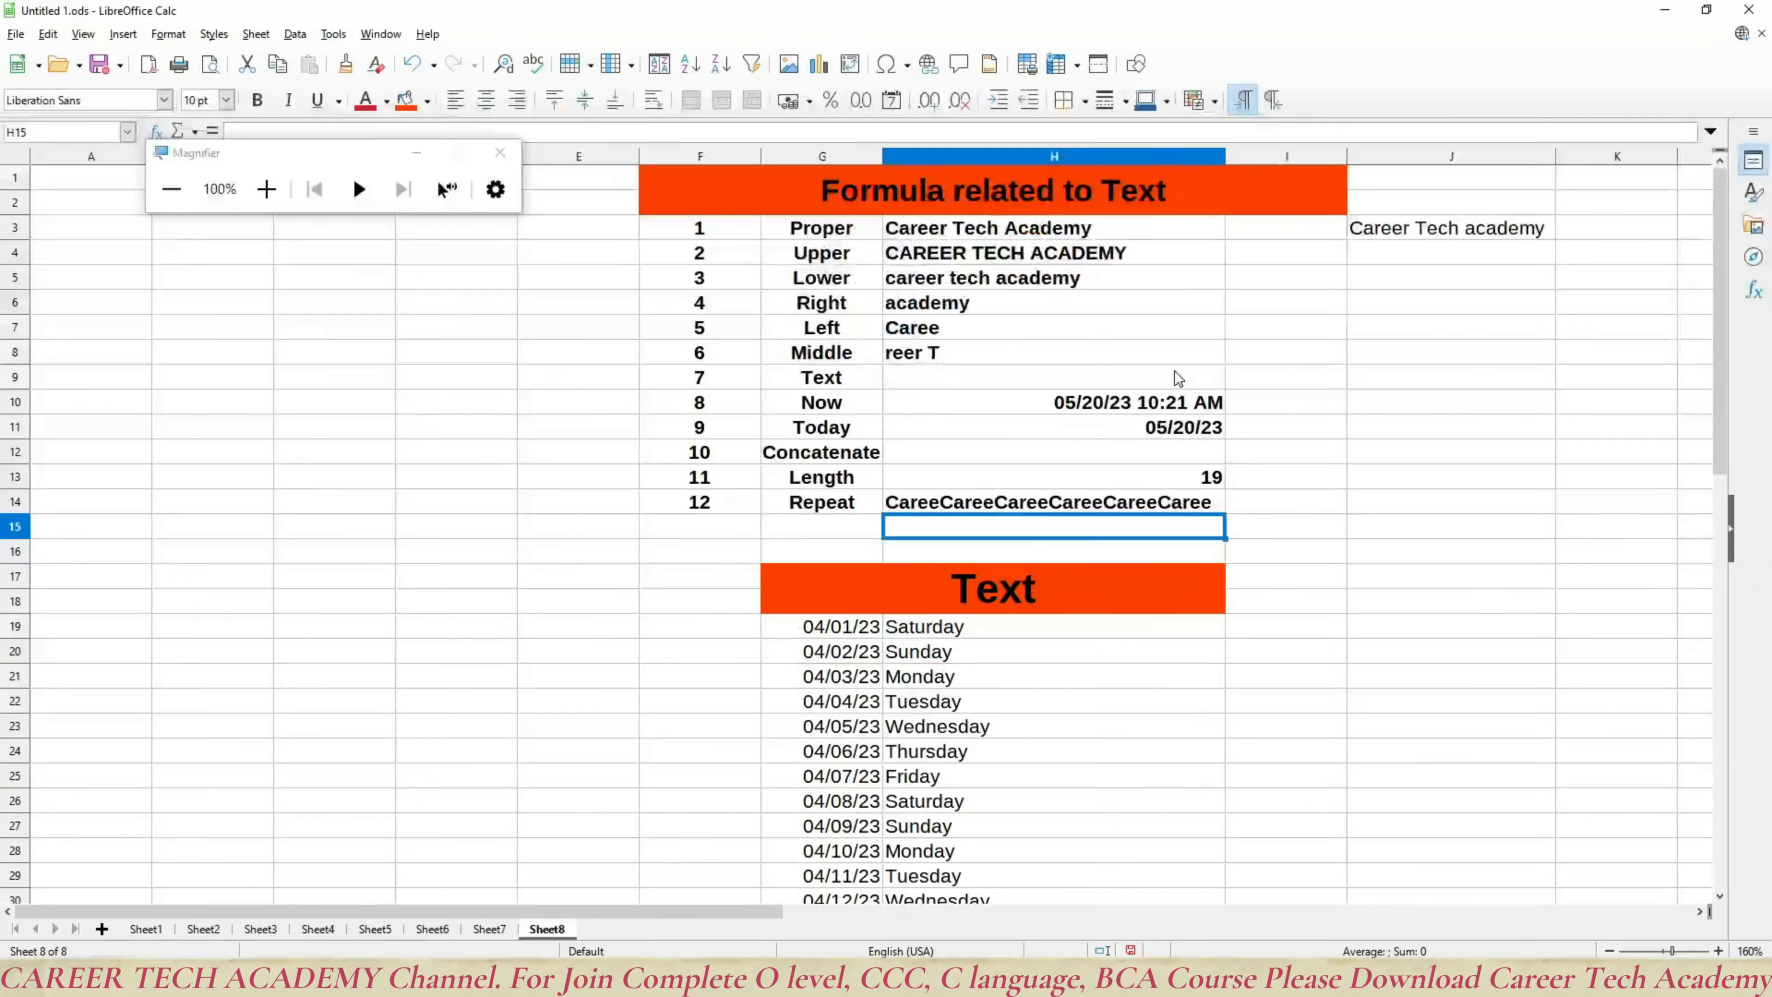
scroll(1174, 377, "down", 5)
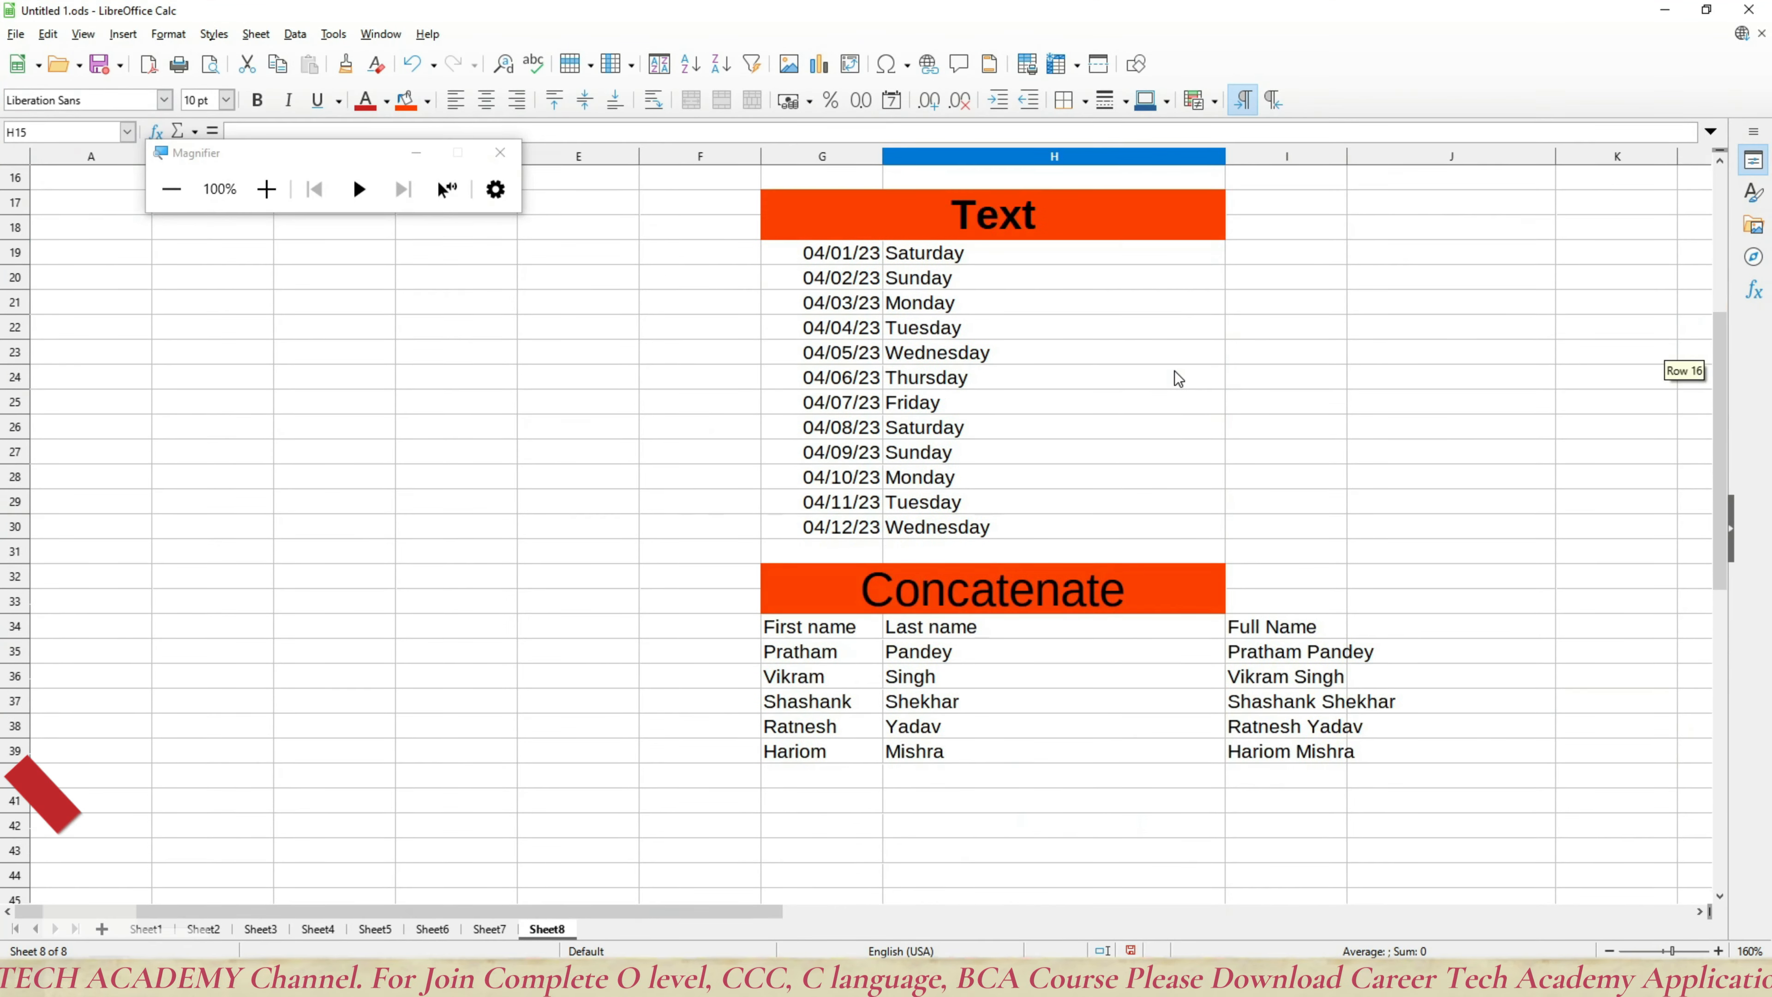
scroll(1174, 377, "up", 5)
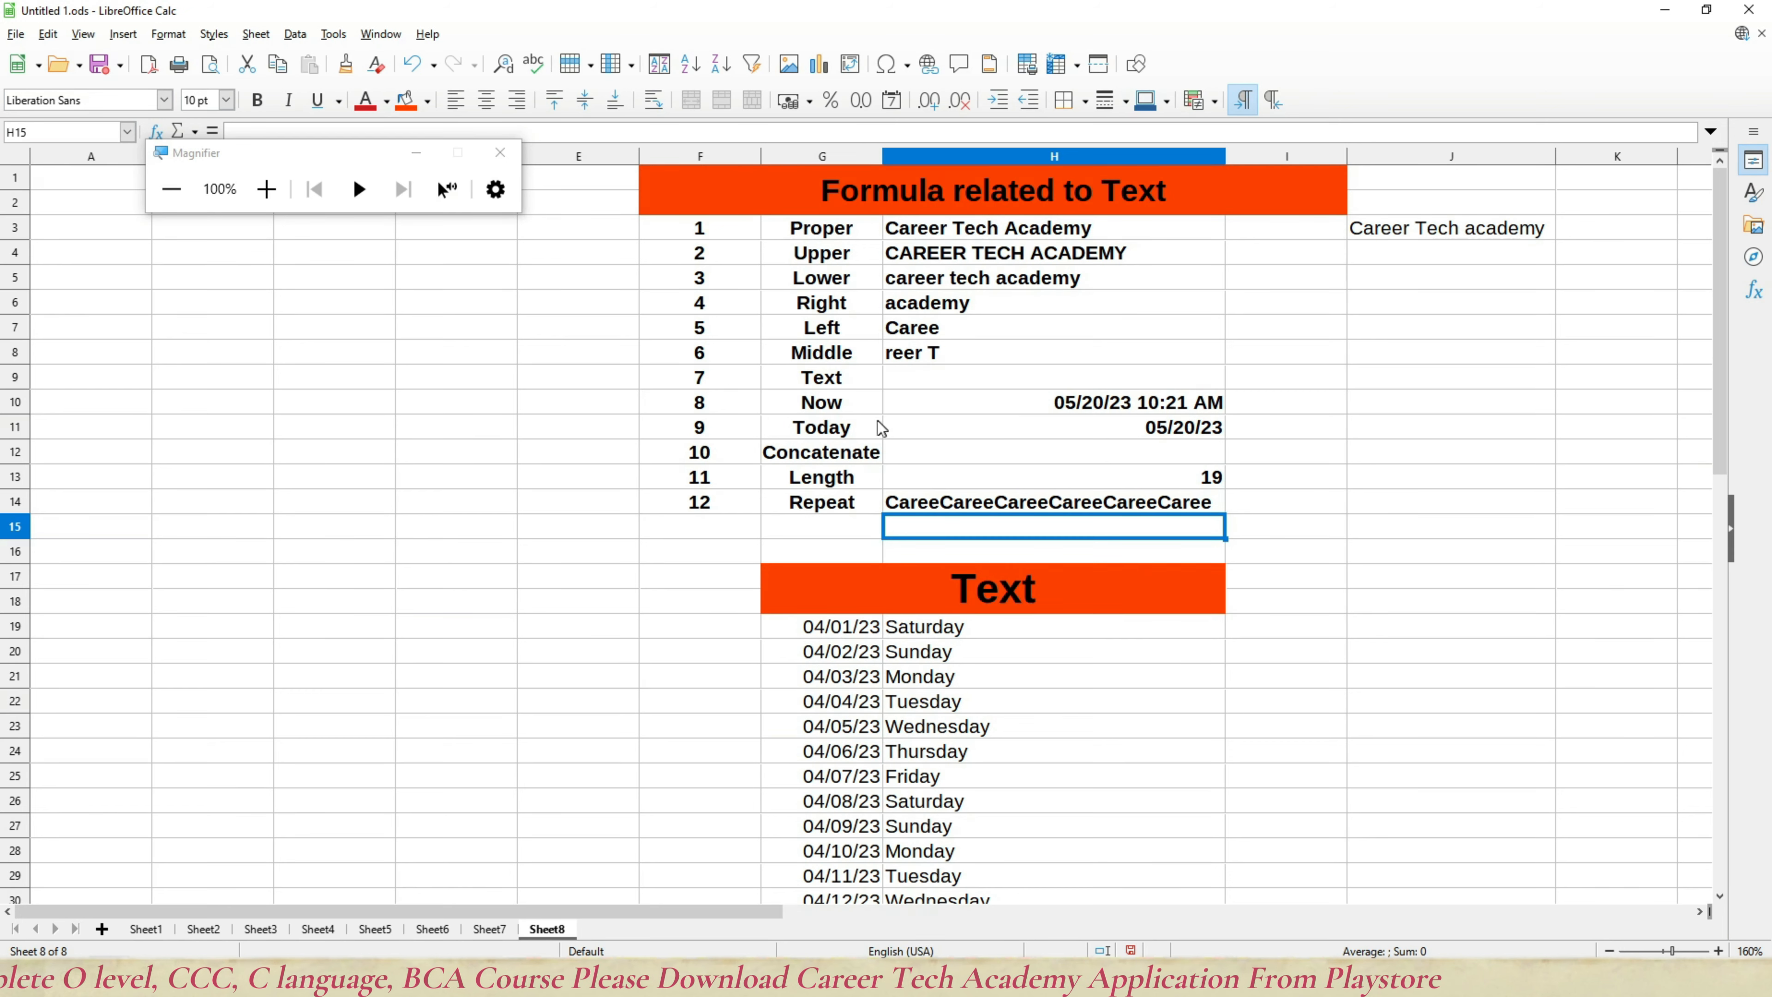
scroll(872, 723, "down", 4)
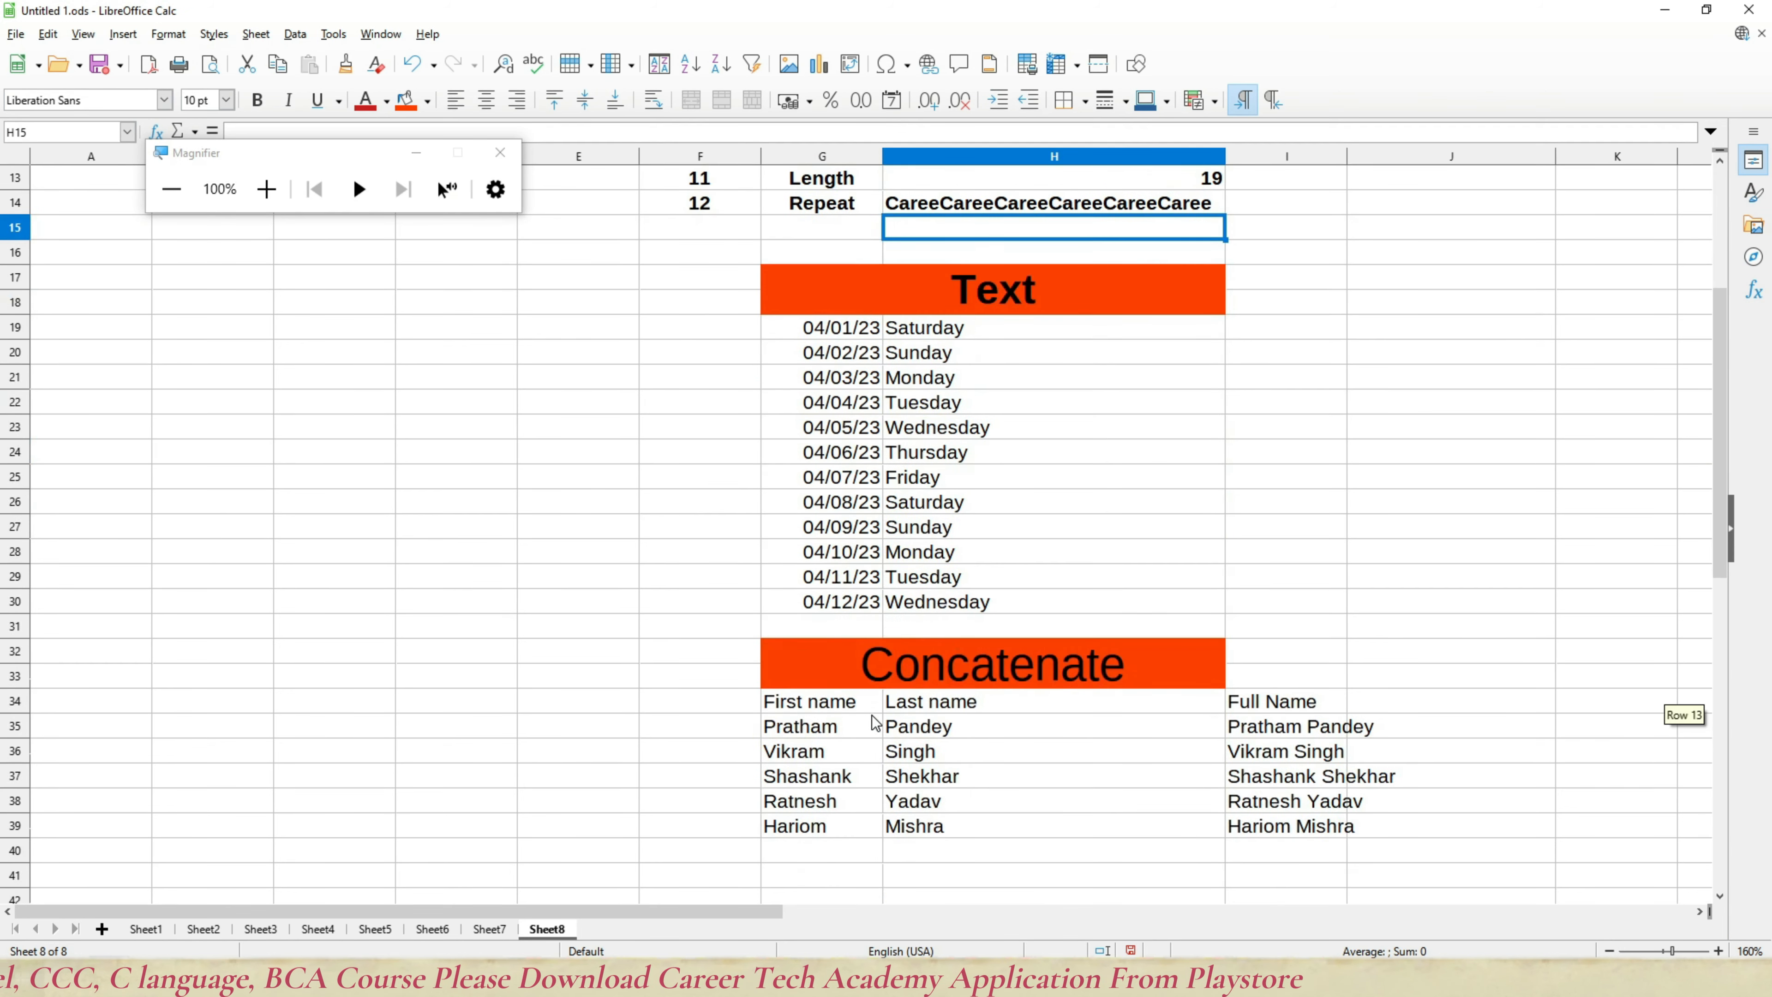
scroll(870, 698, "up", 4)
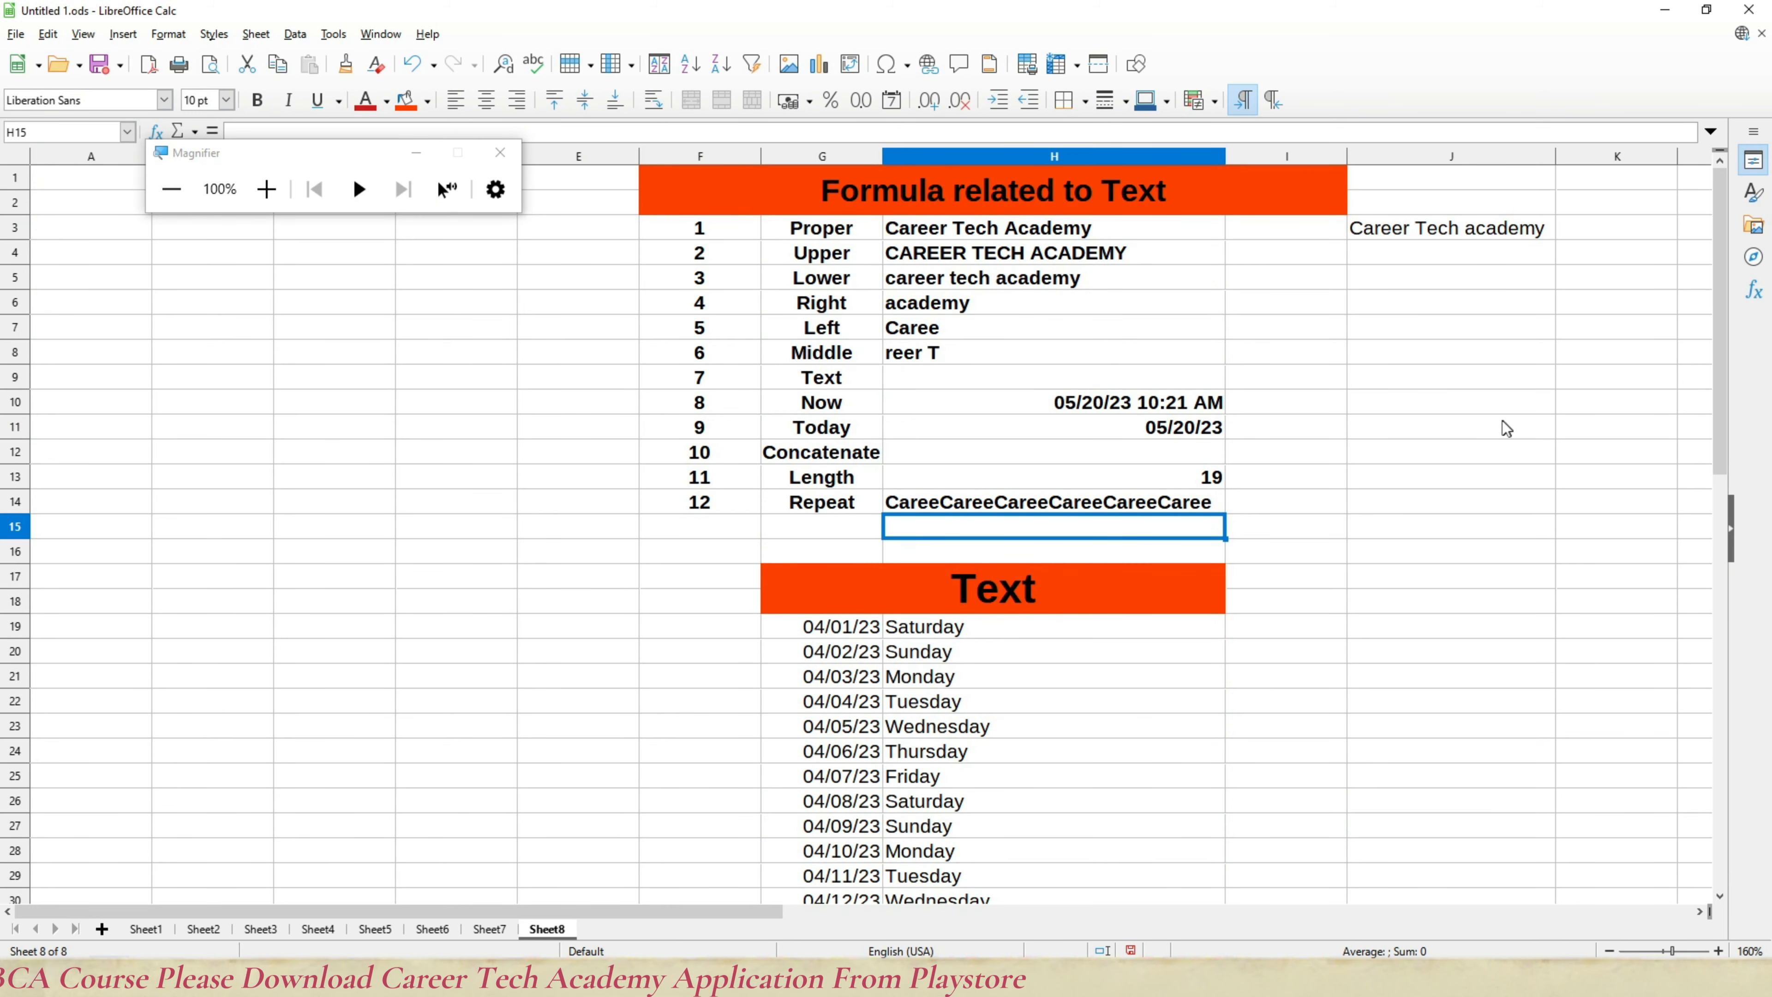
Step: Enter the formula =proper("Career tech academy") in I3 and fit column I's width to its contents
left_click(1286, 233)
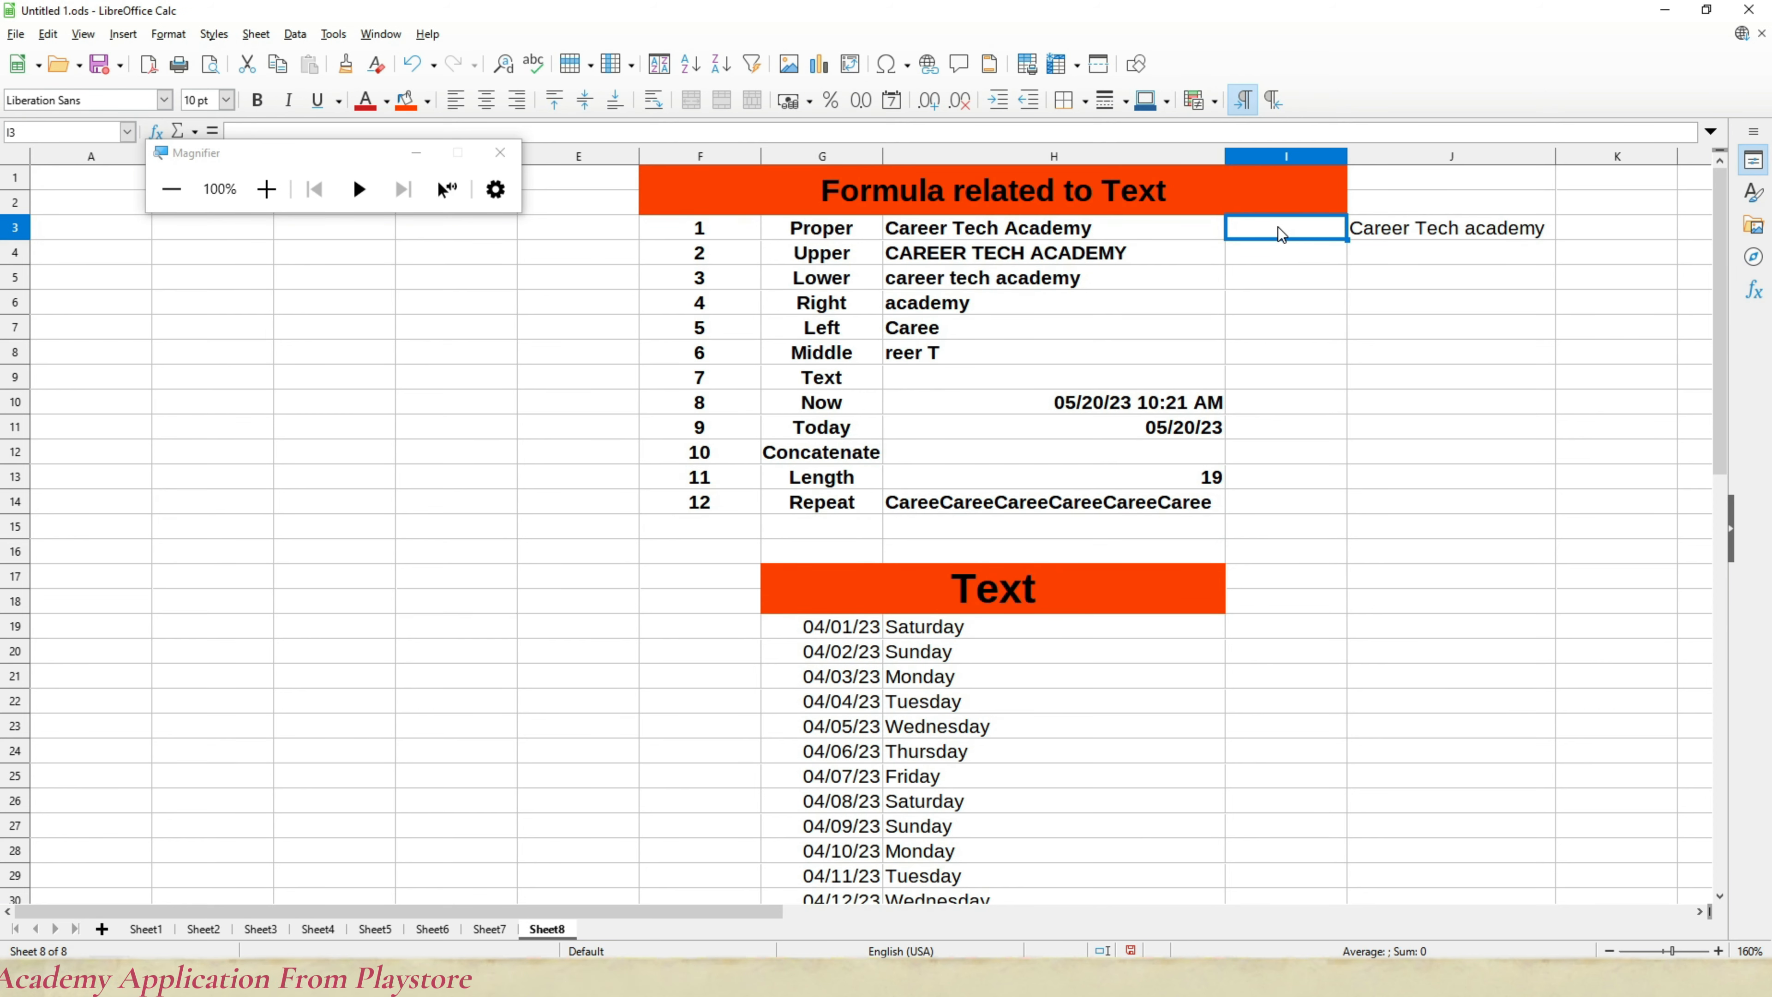
key("super+plus")
key("super+plus")
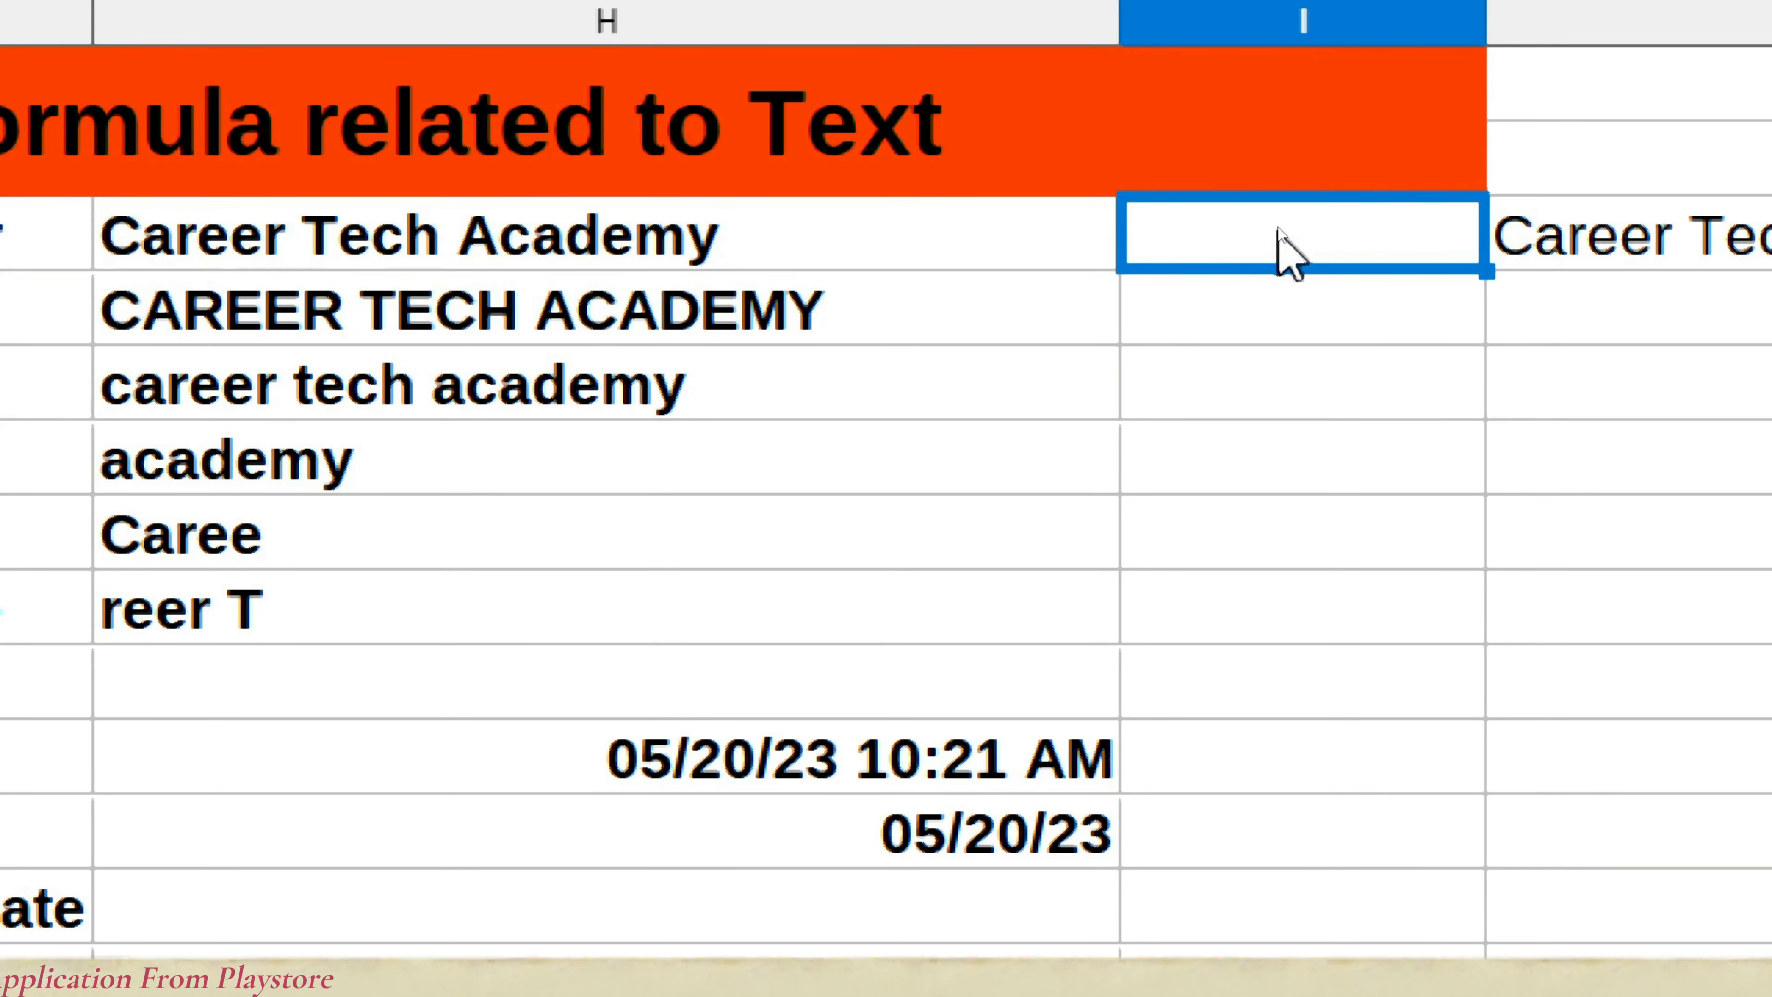
type("=prope")
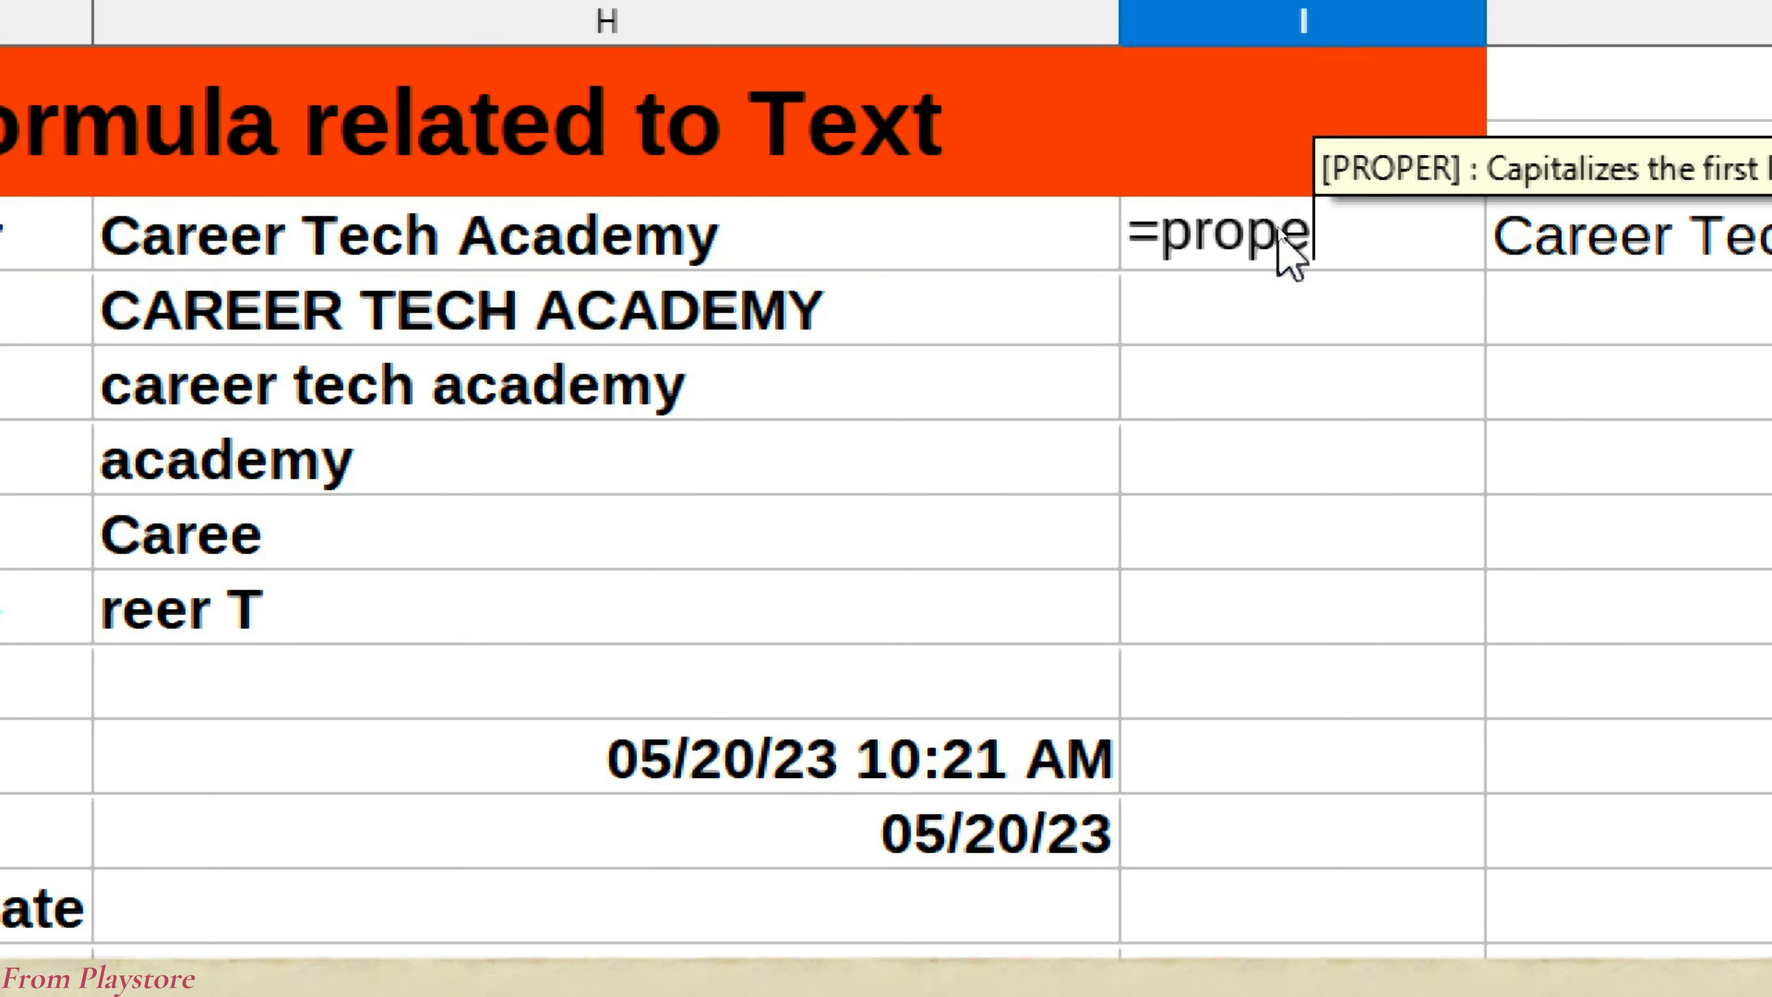
type("r(")
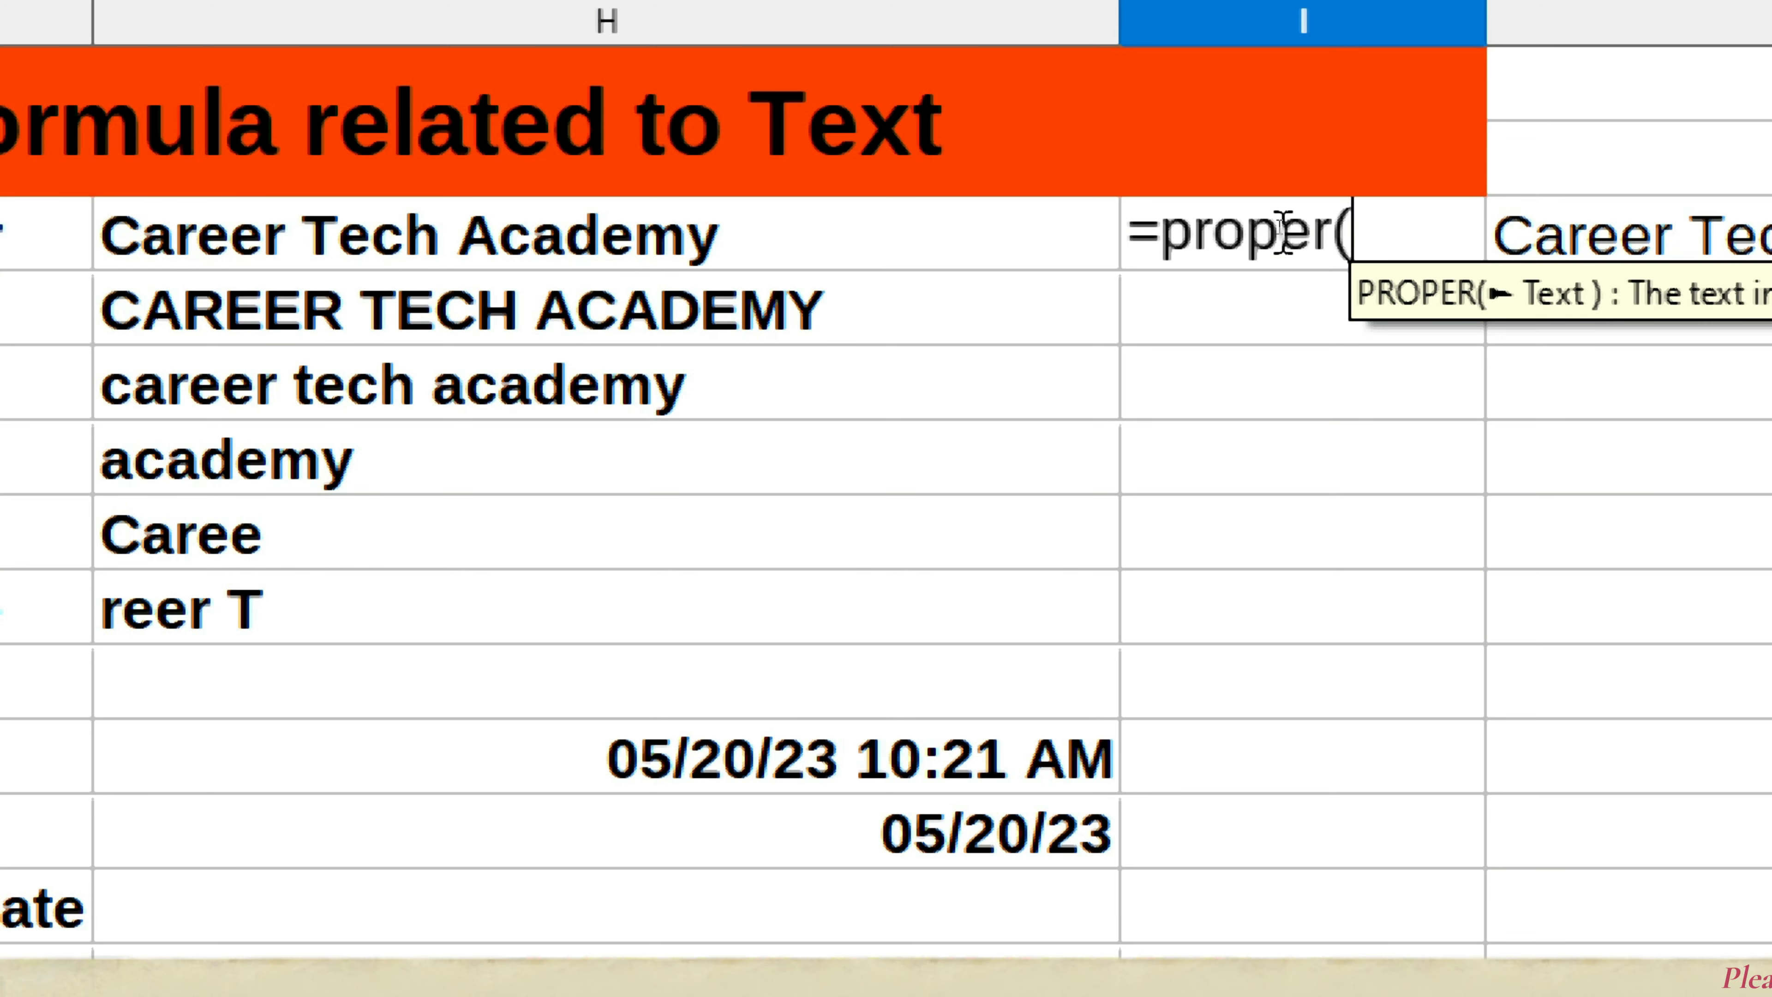
type("\"Car")
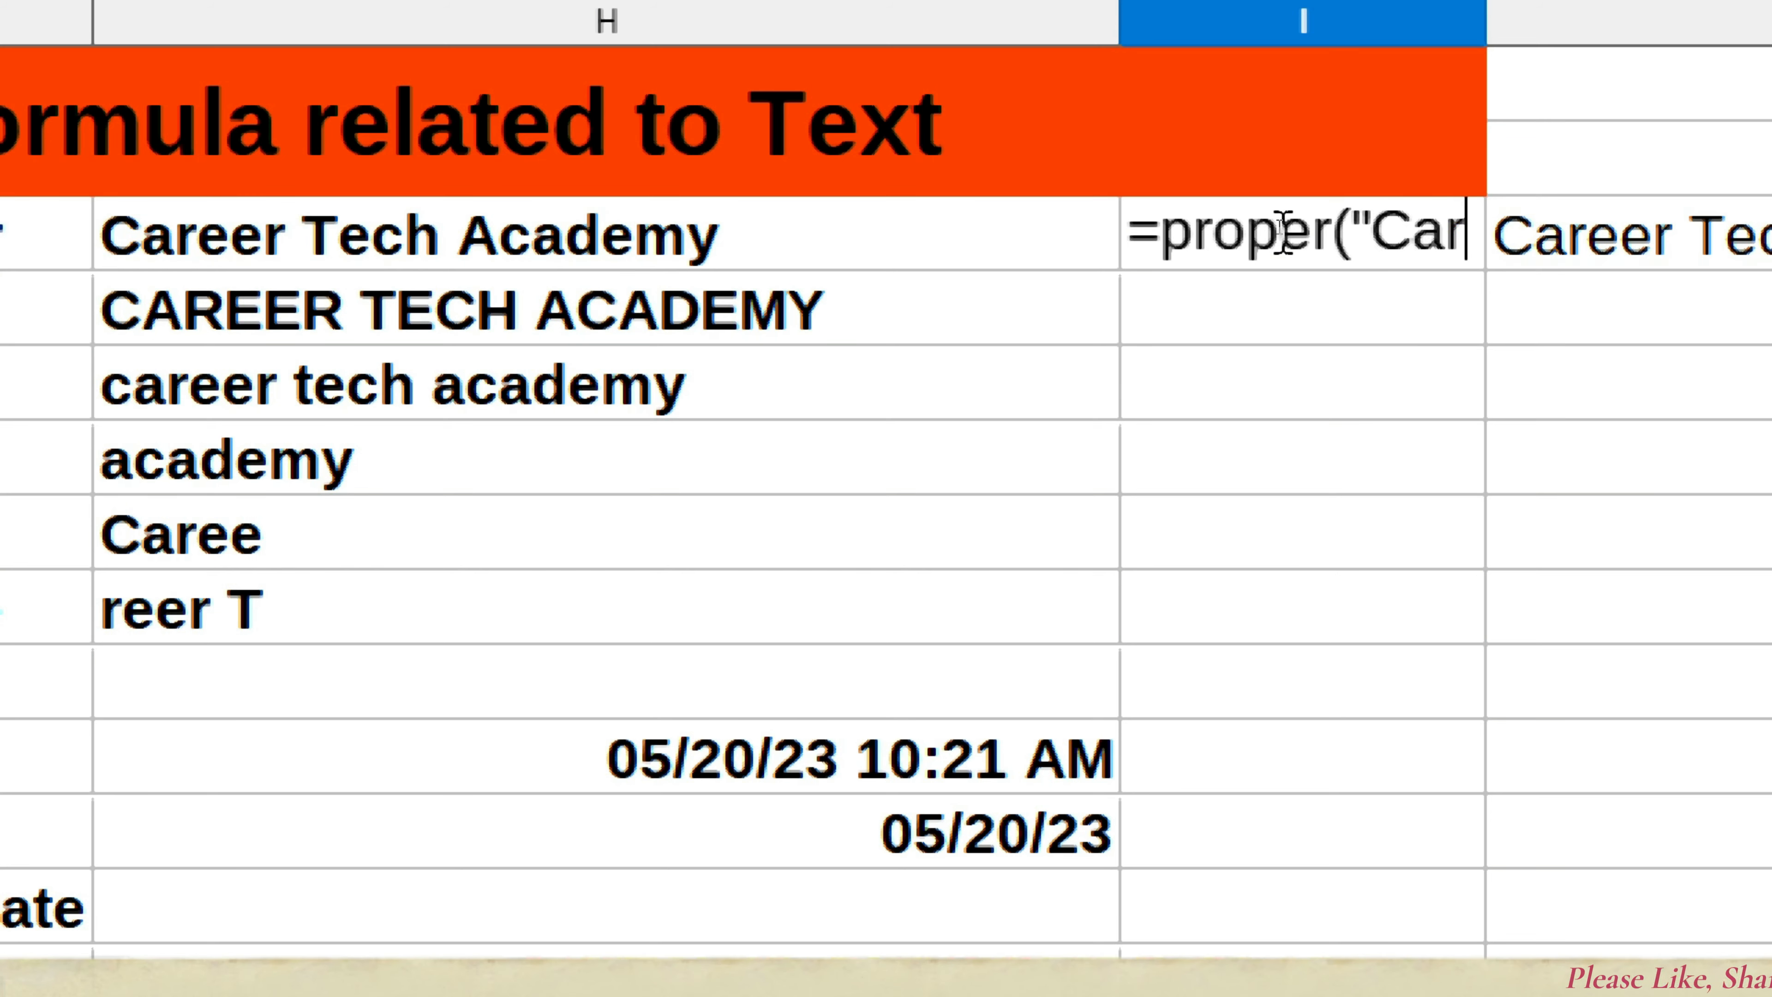
type("eer ")
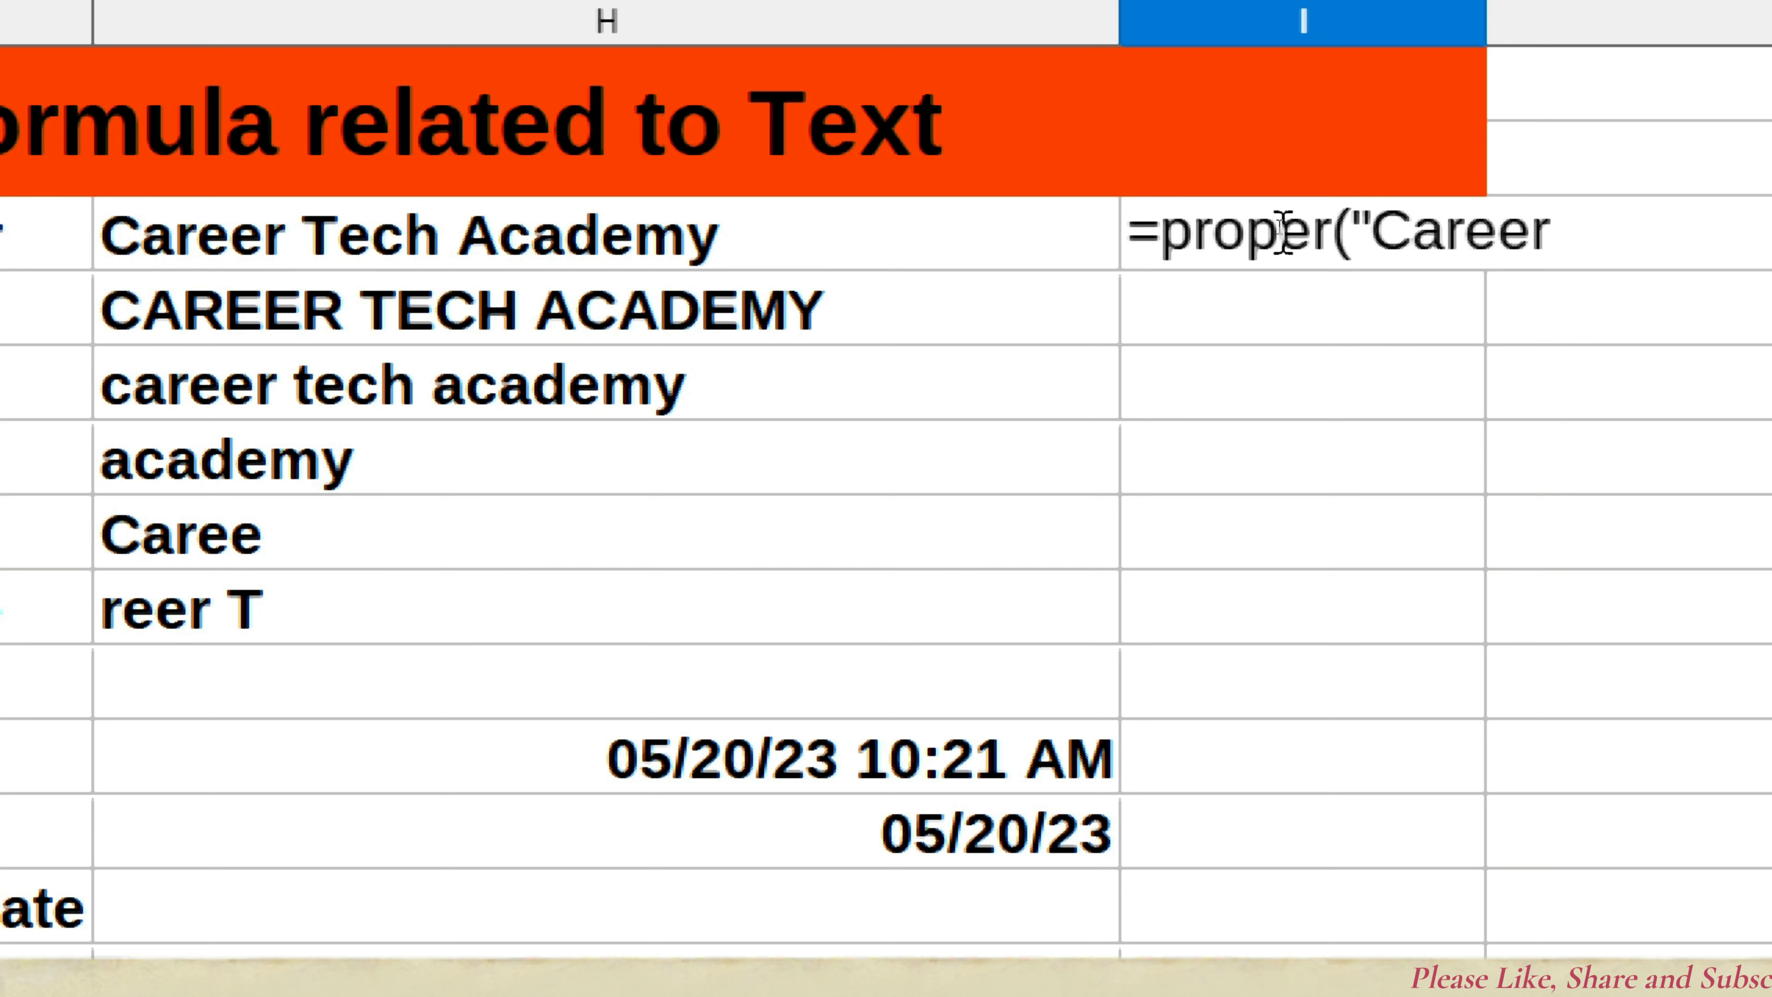
type("tech")
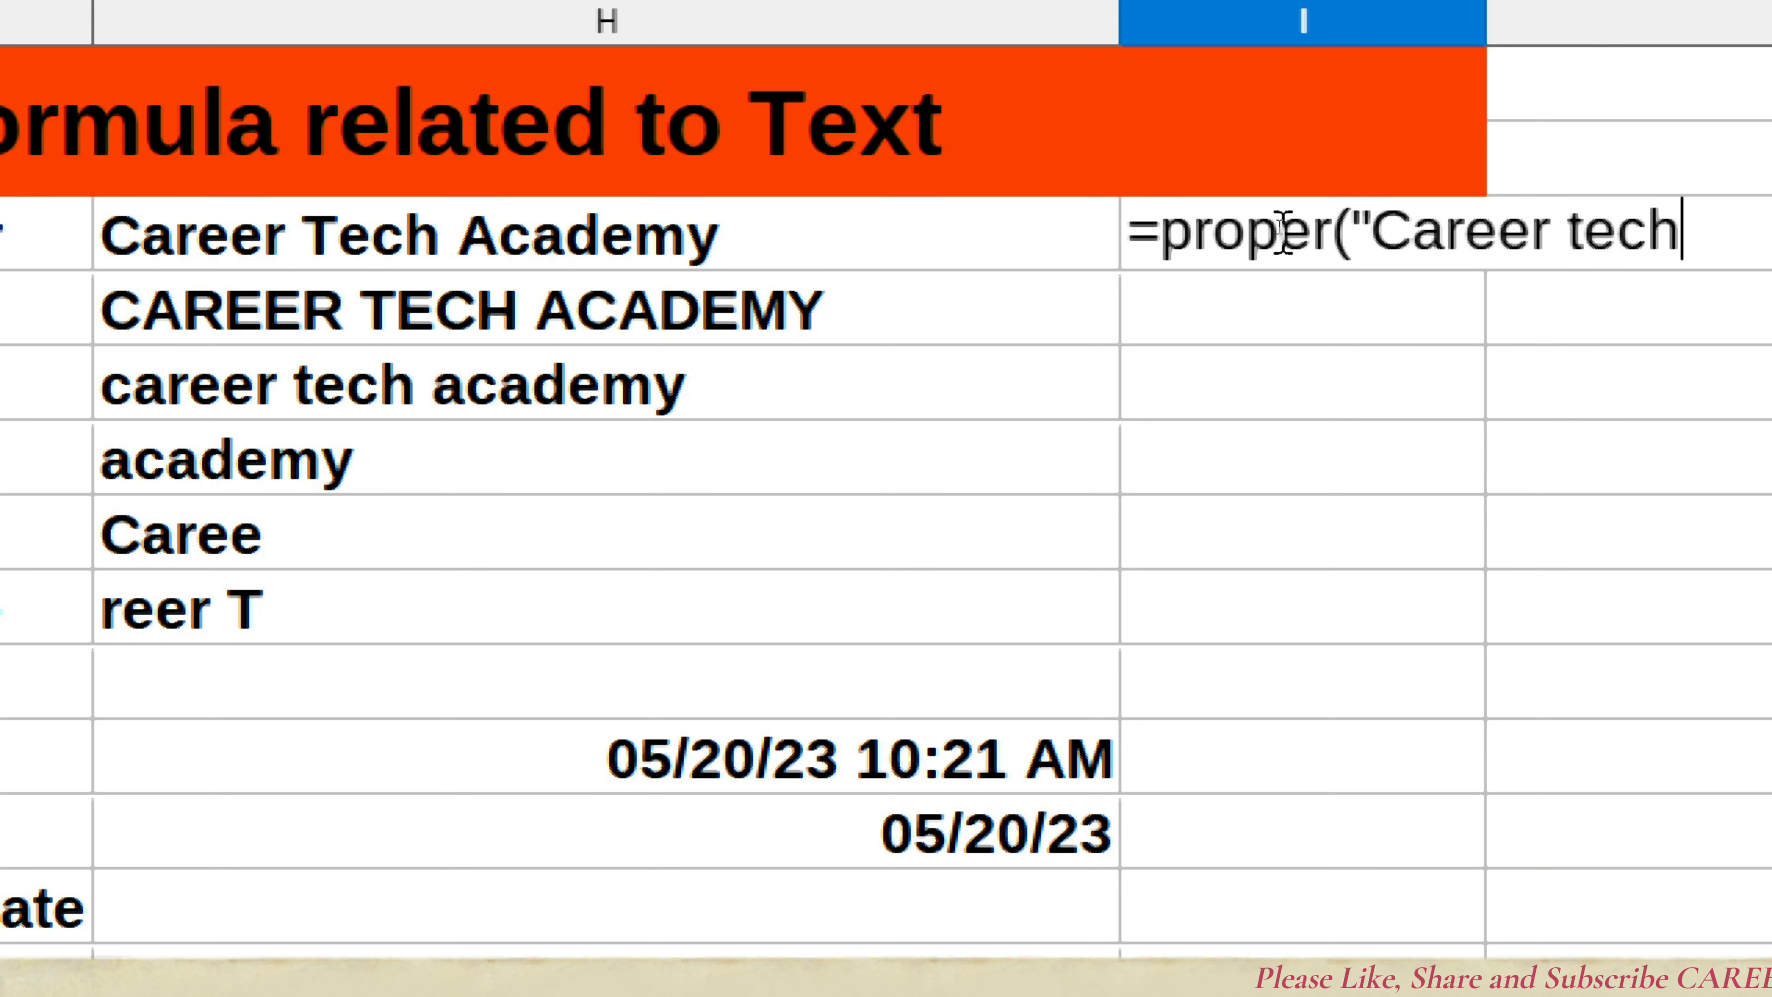
type(" aca")
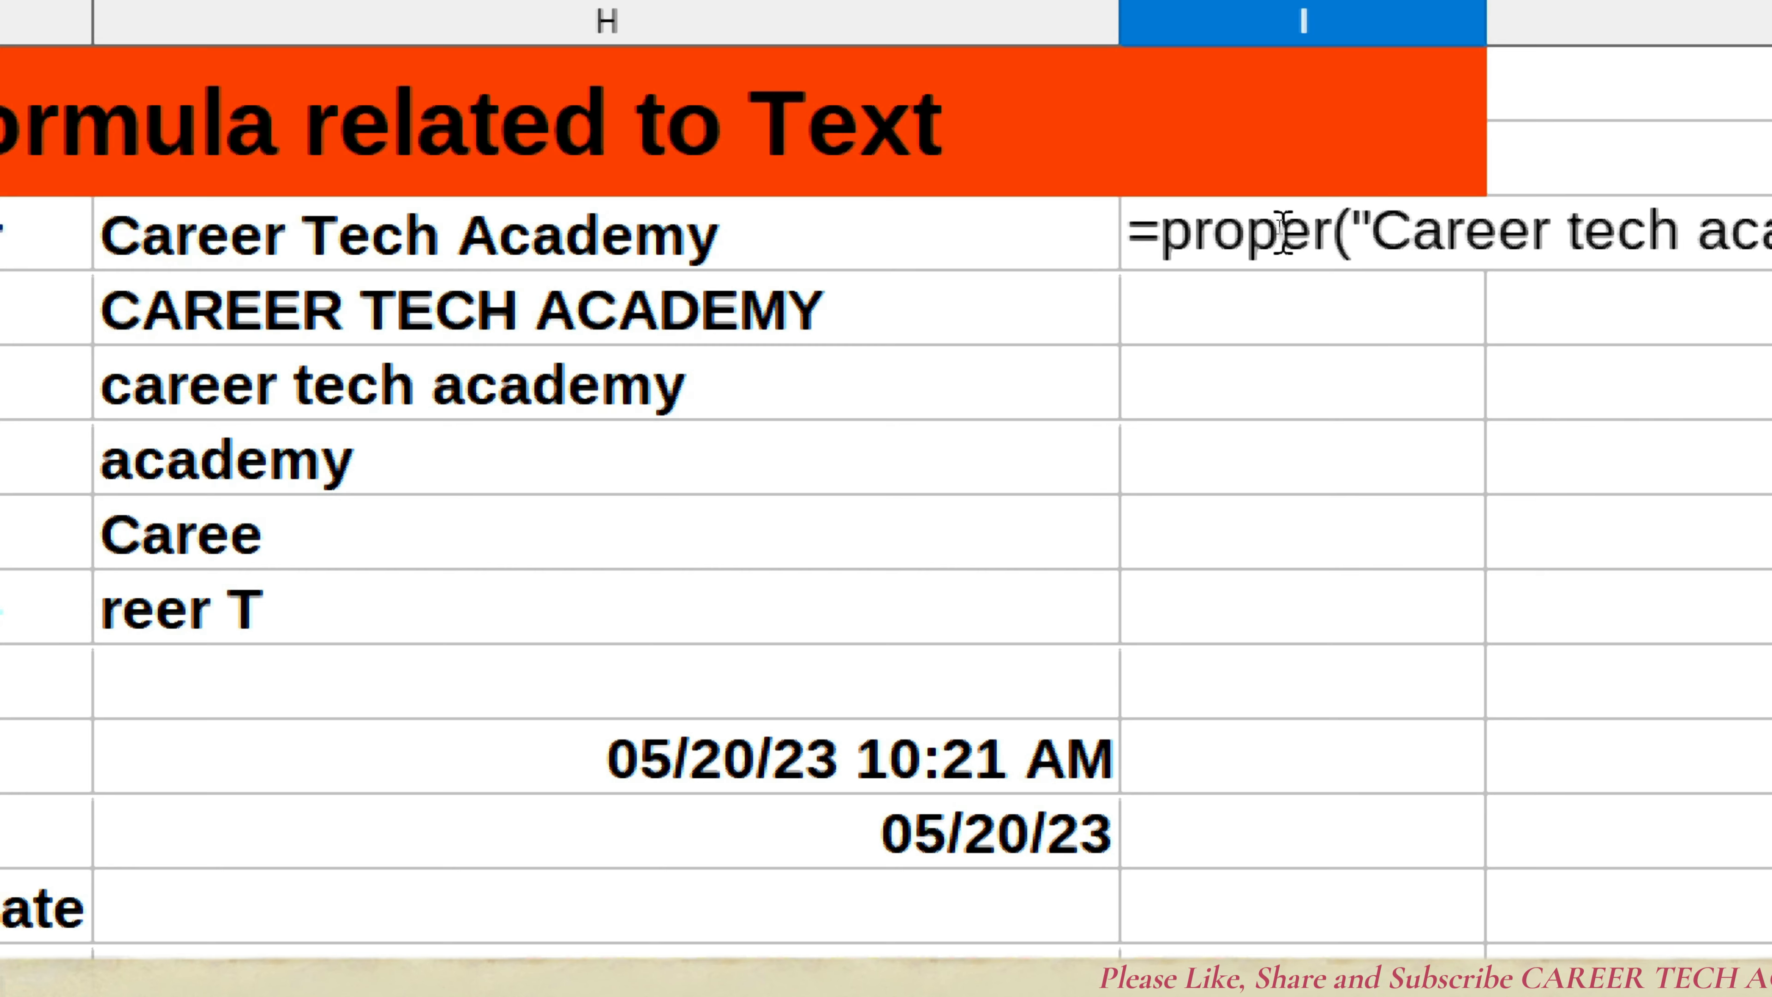
type("demy")
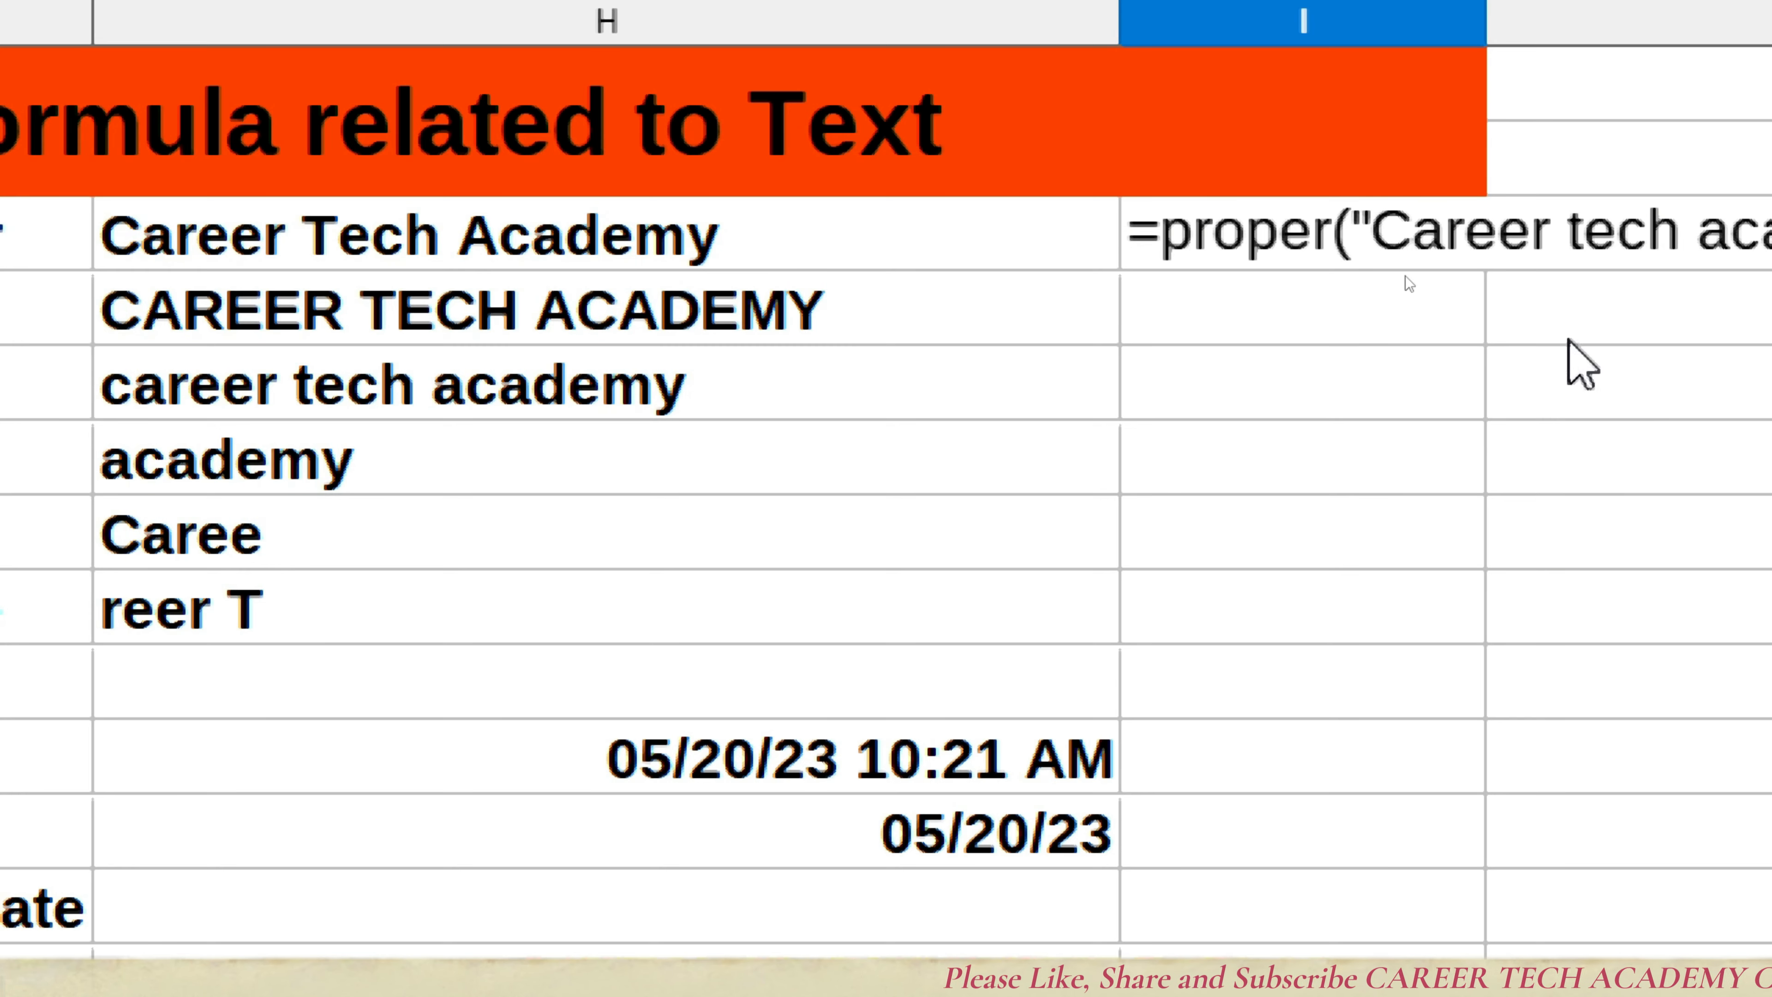
type("\")")
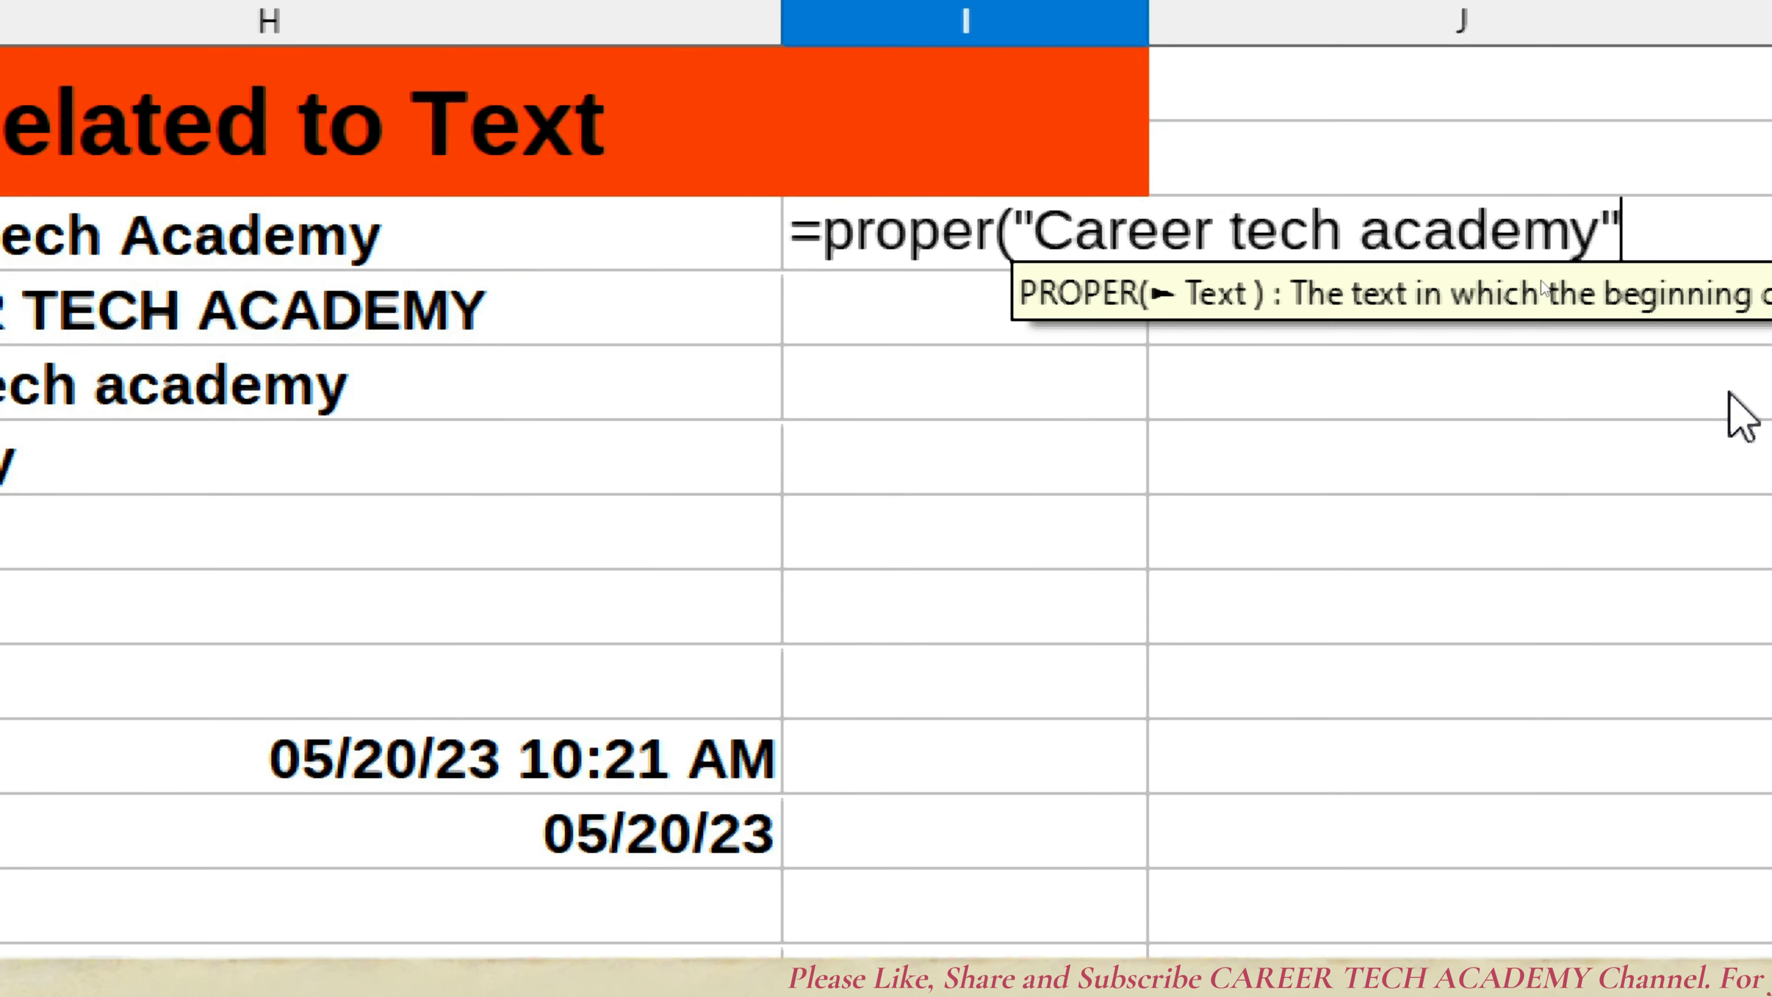
key("Return")
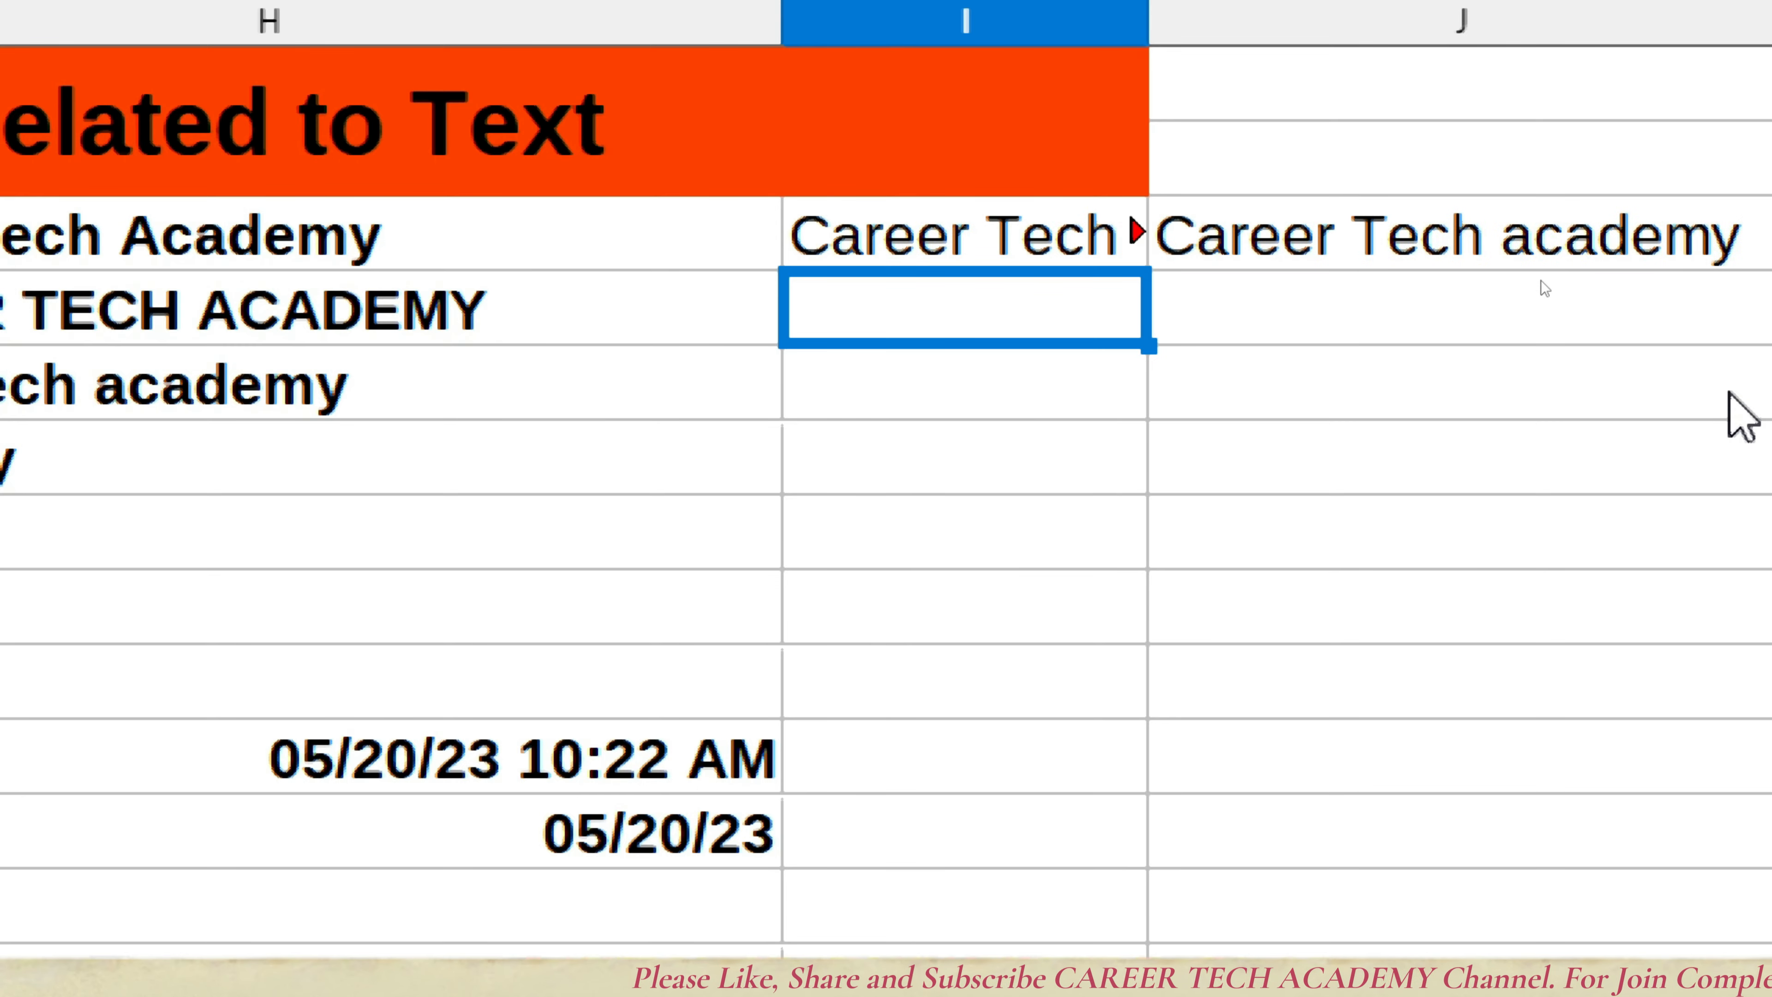
double_click(1145, 57)
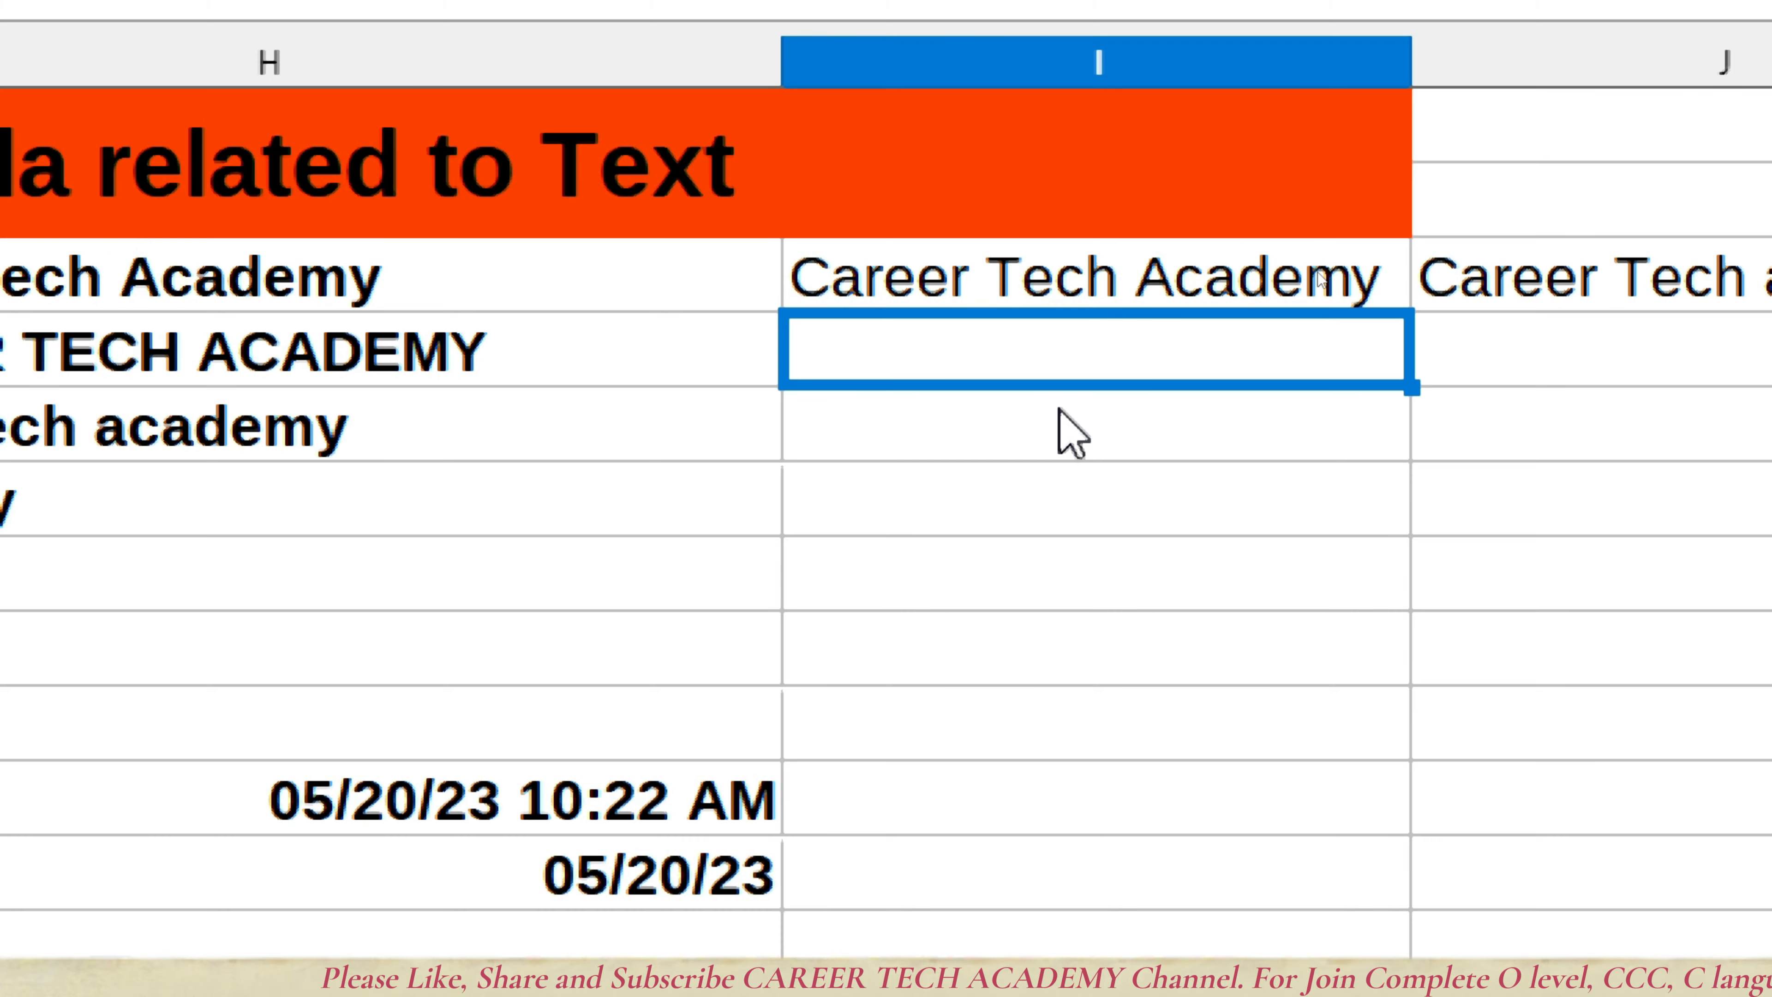
Step: Enter the formula =upper("career tech academy") in I4, directly below the PROPER example with typed text
type("=upper")
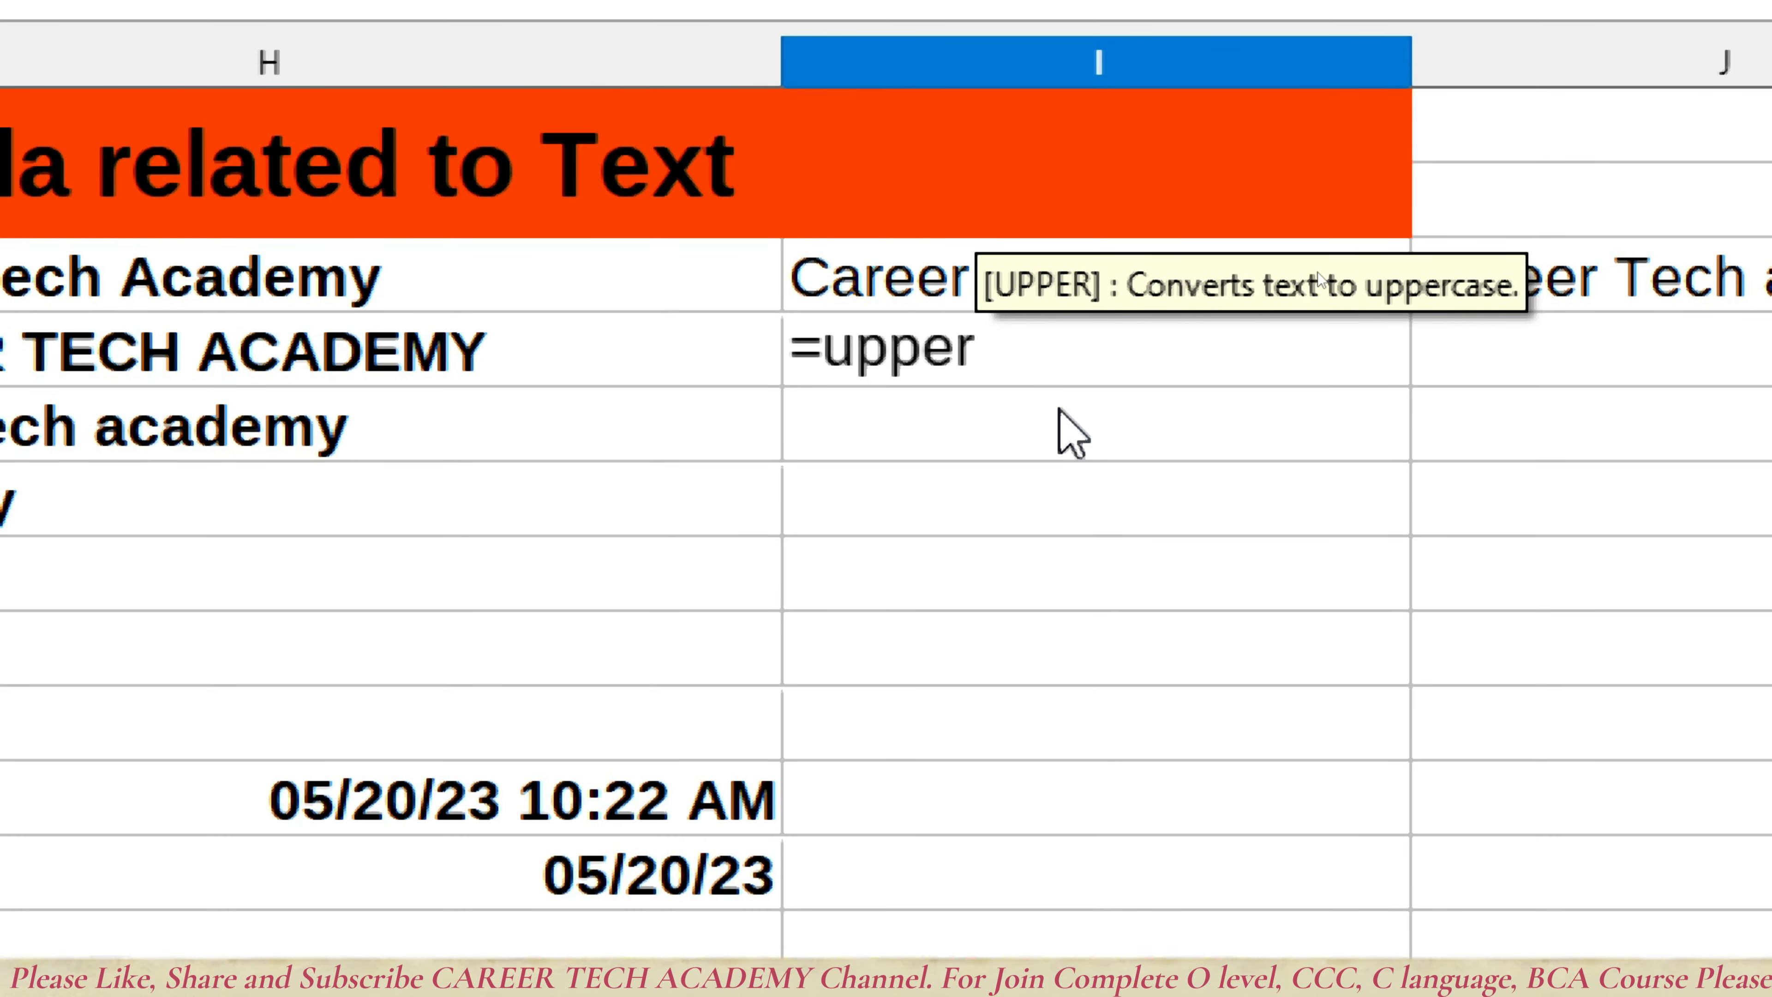
type("(")
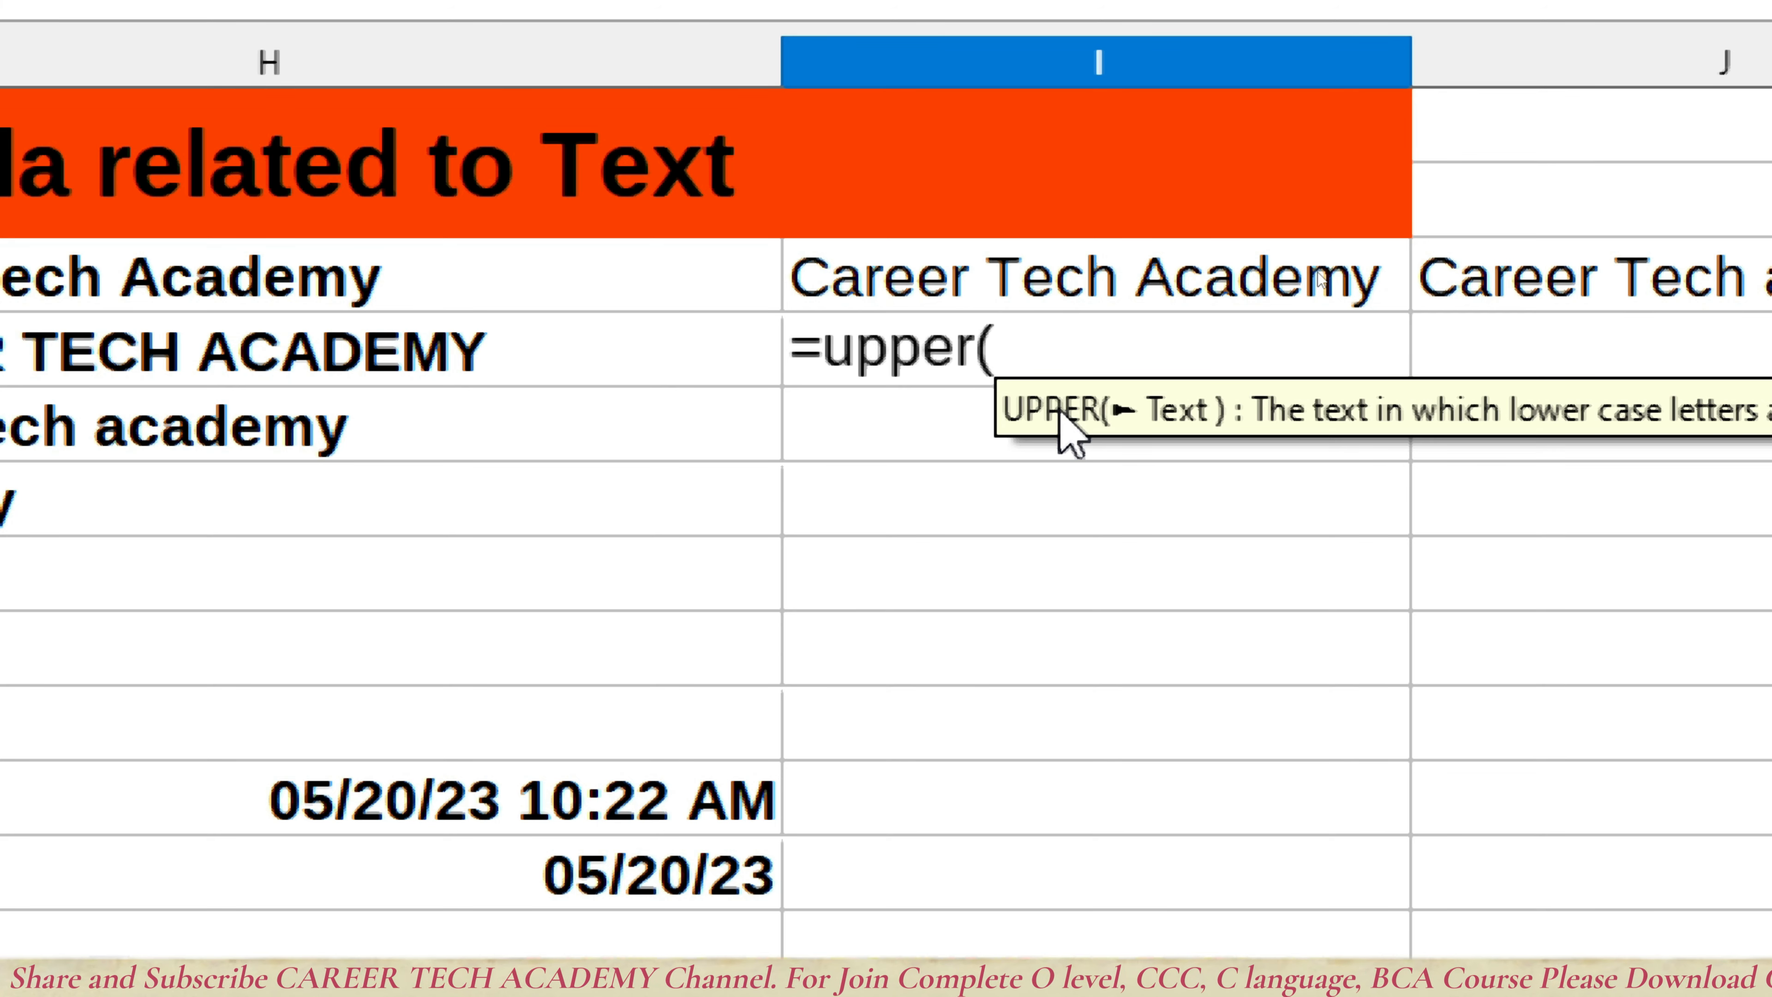
type("\"car")
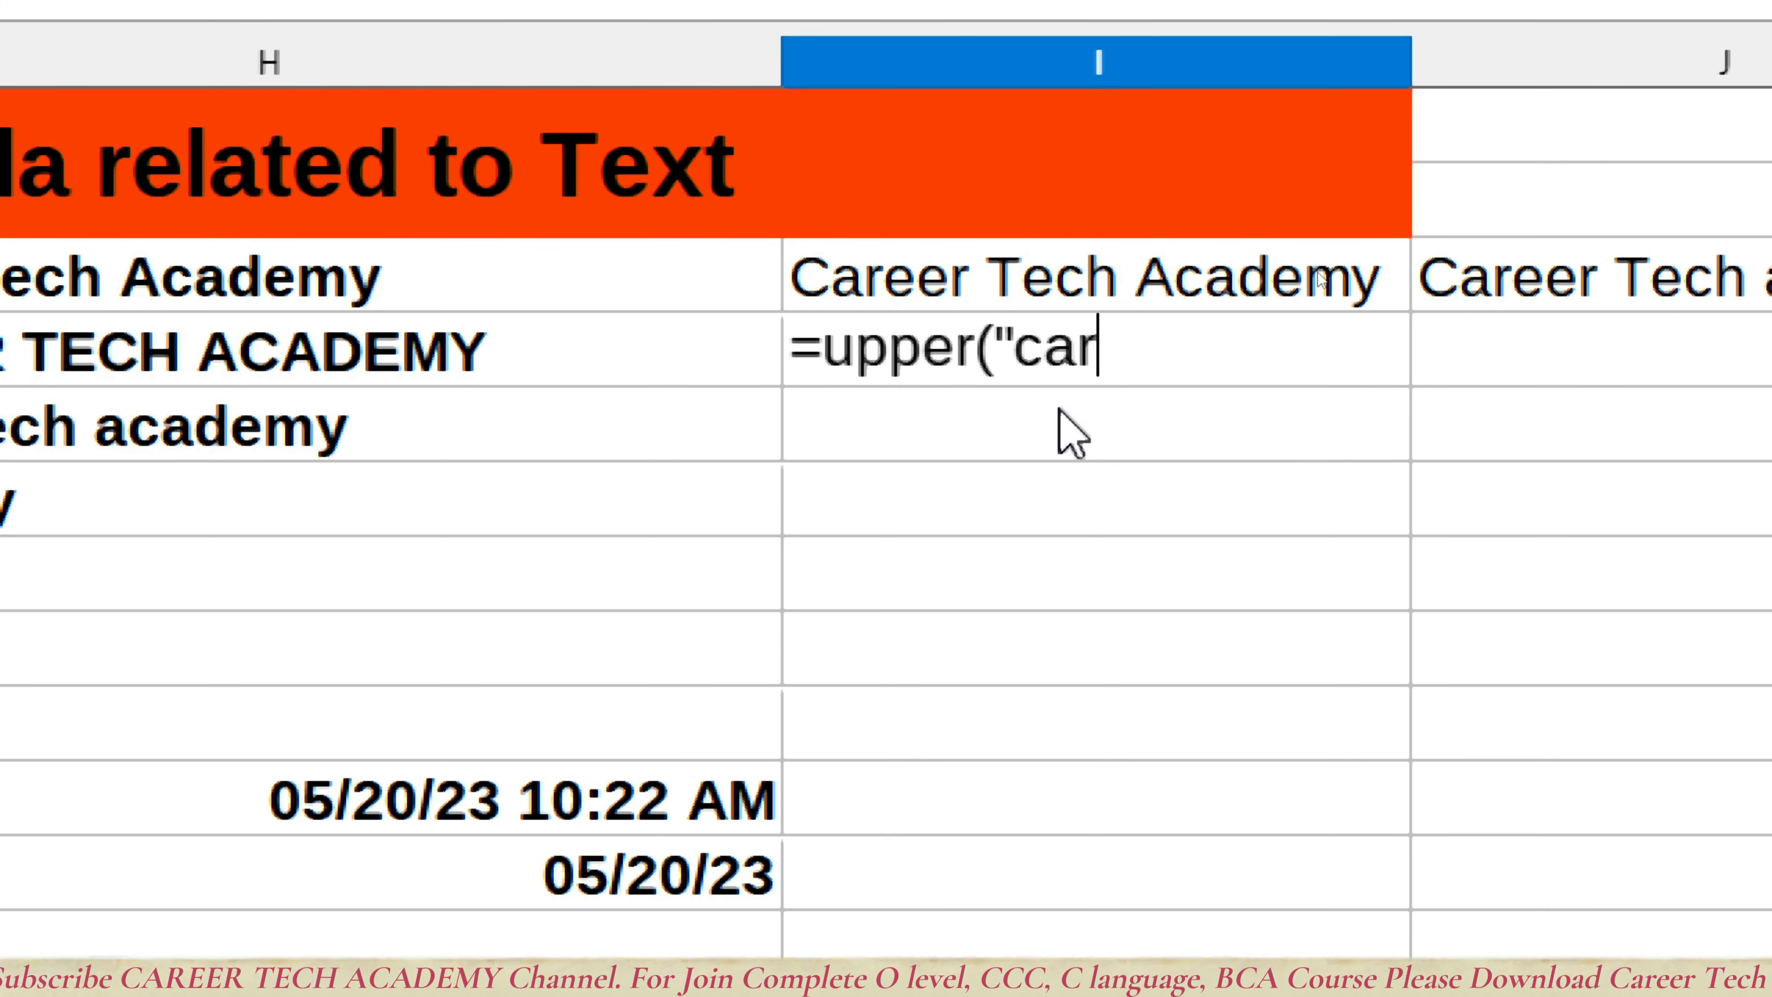
type("eer ")
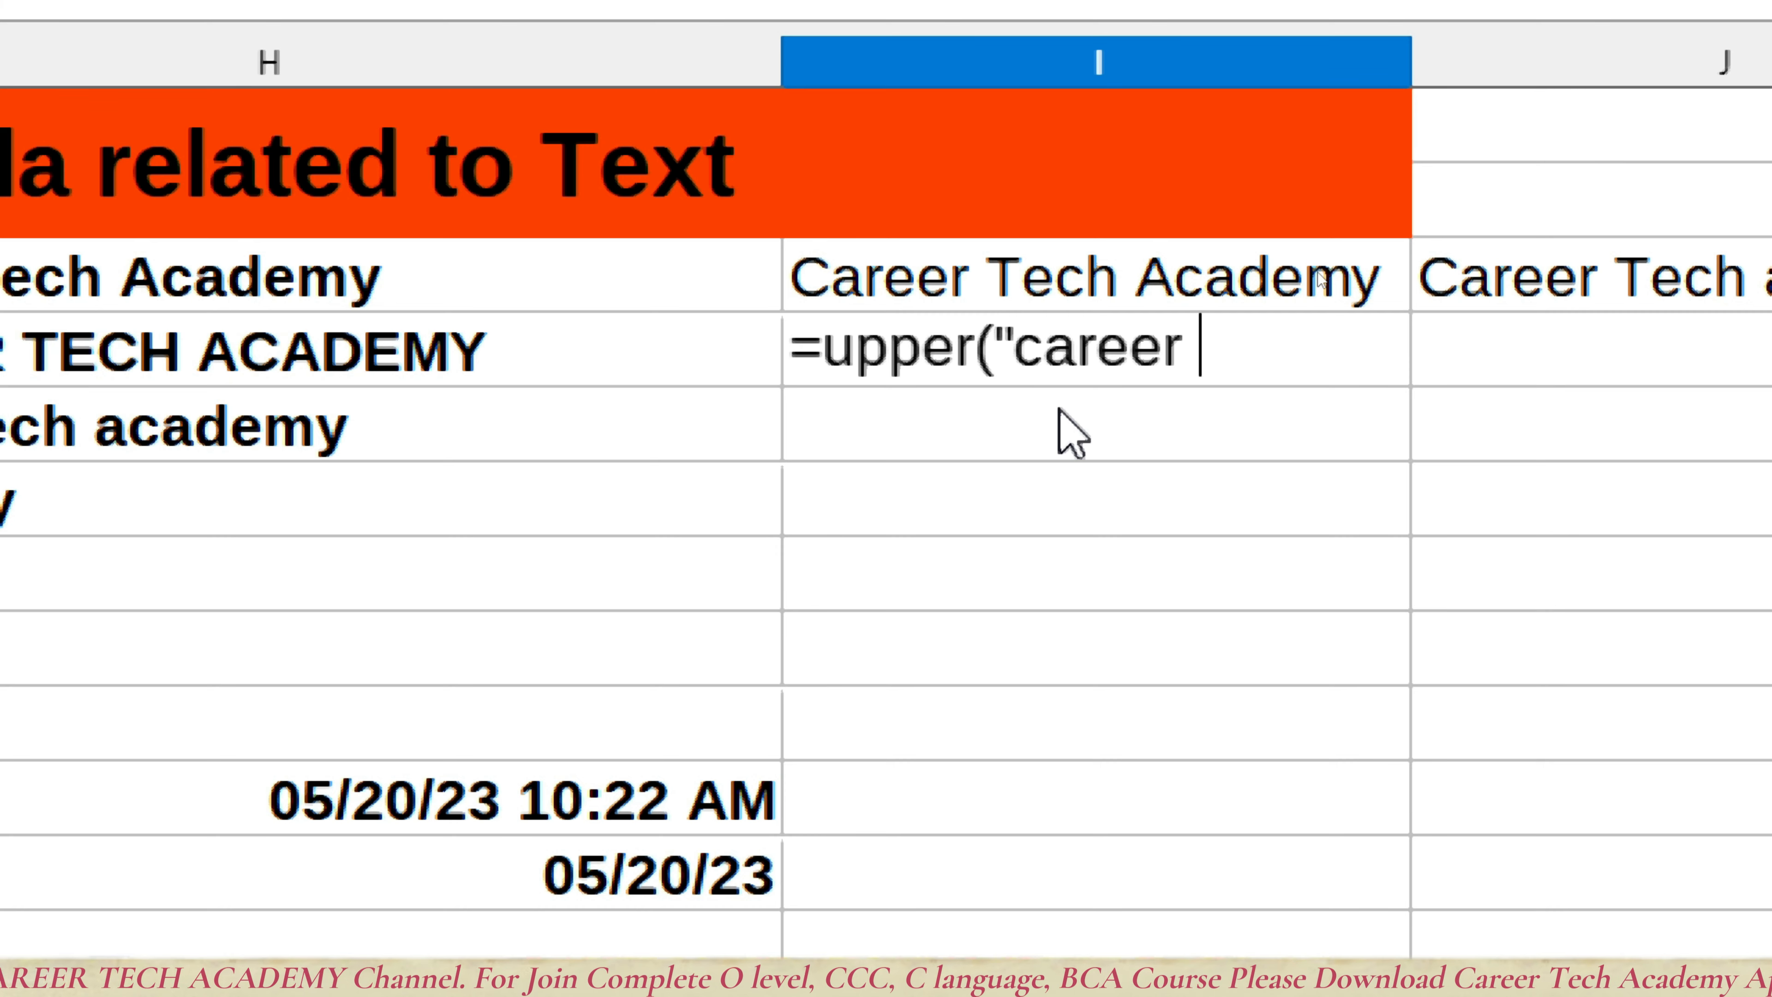
type("tech")
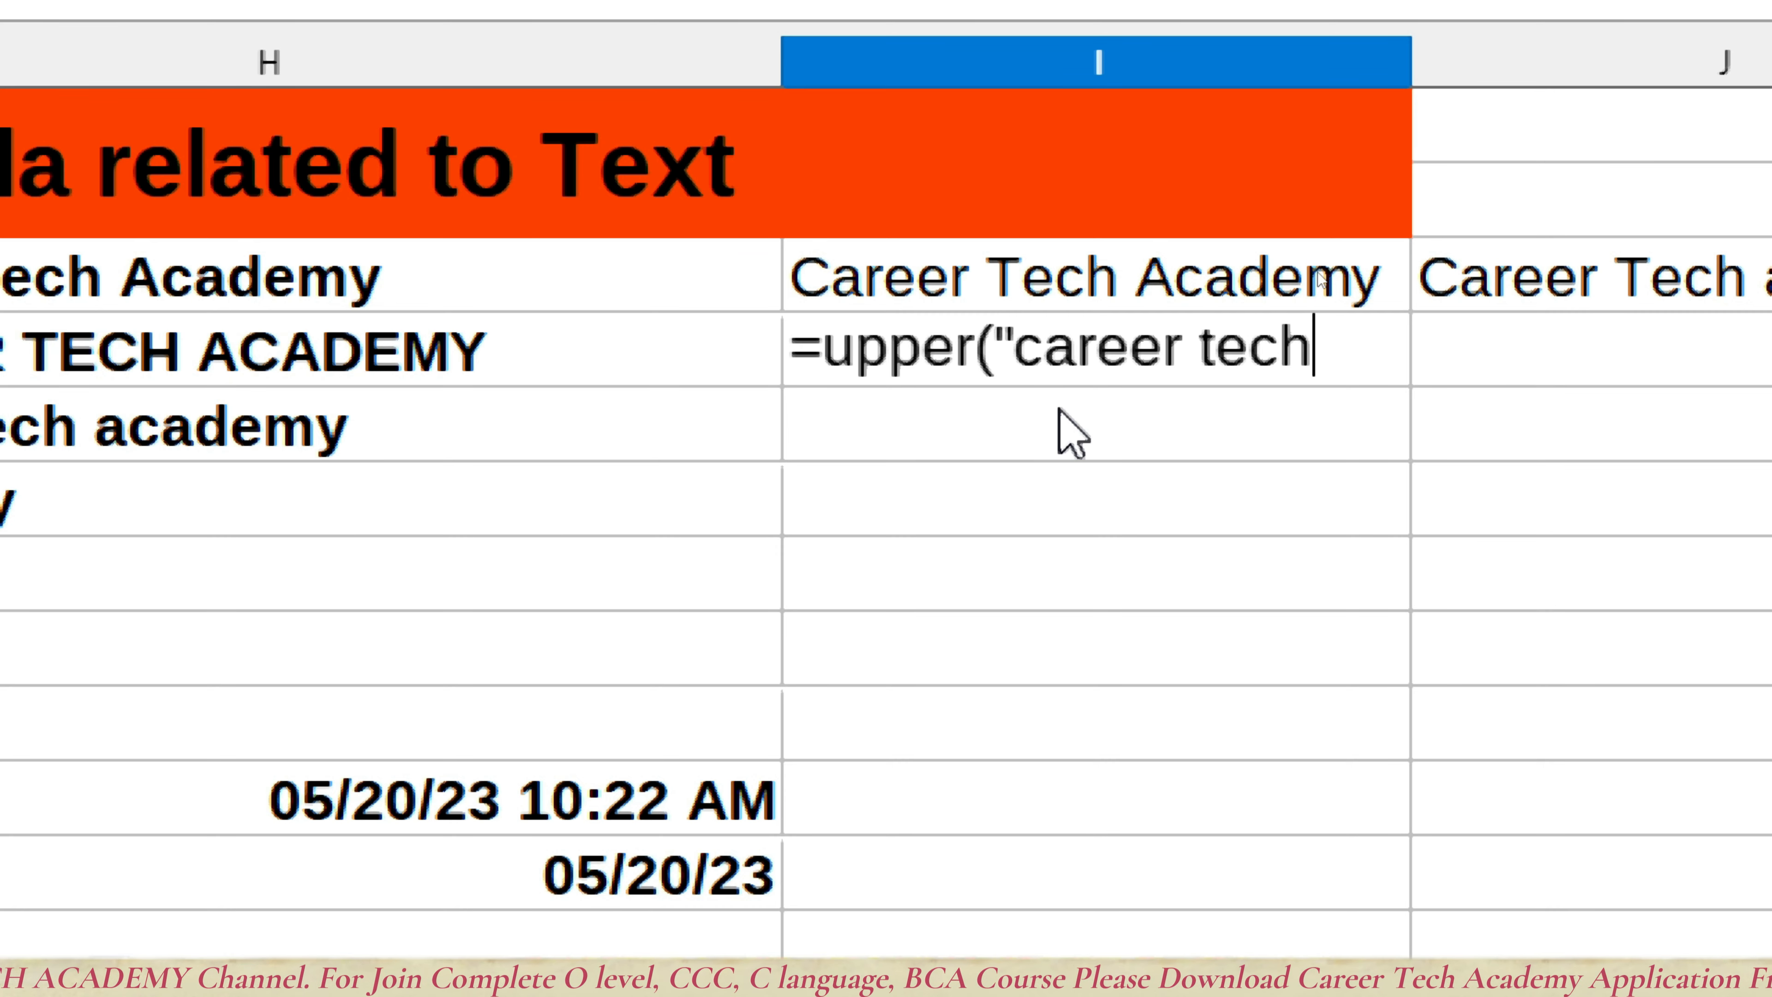
type(" acad")
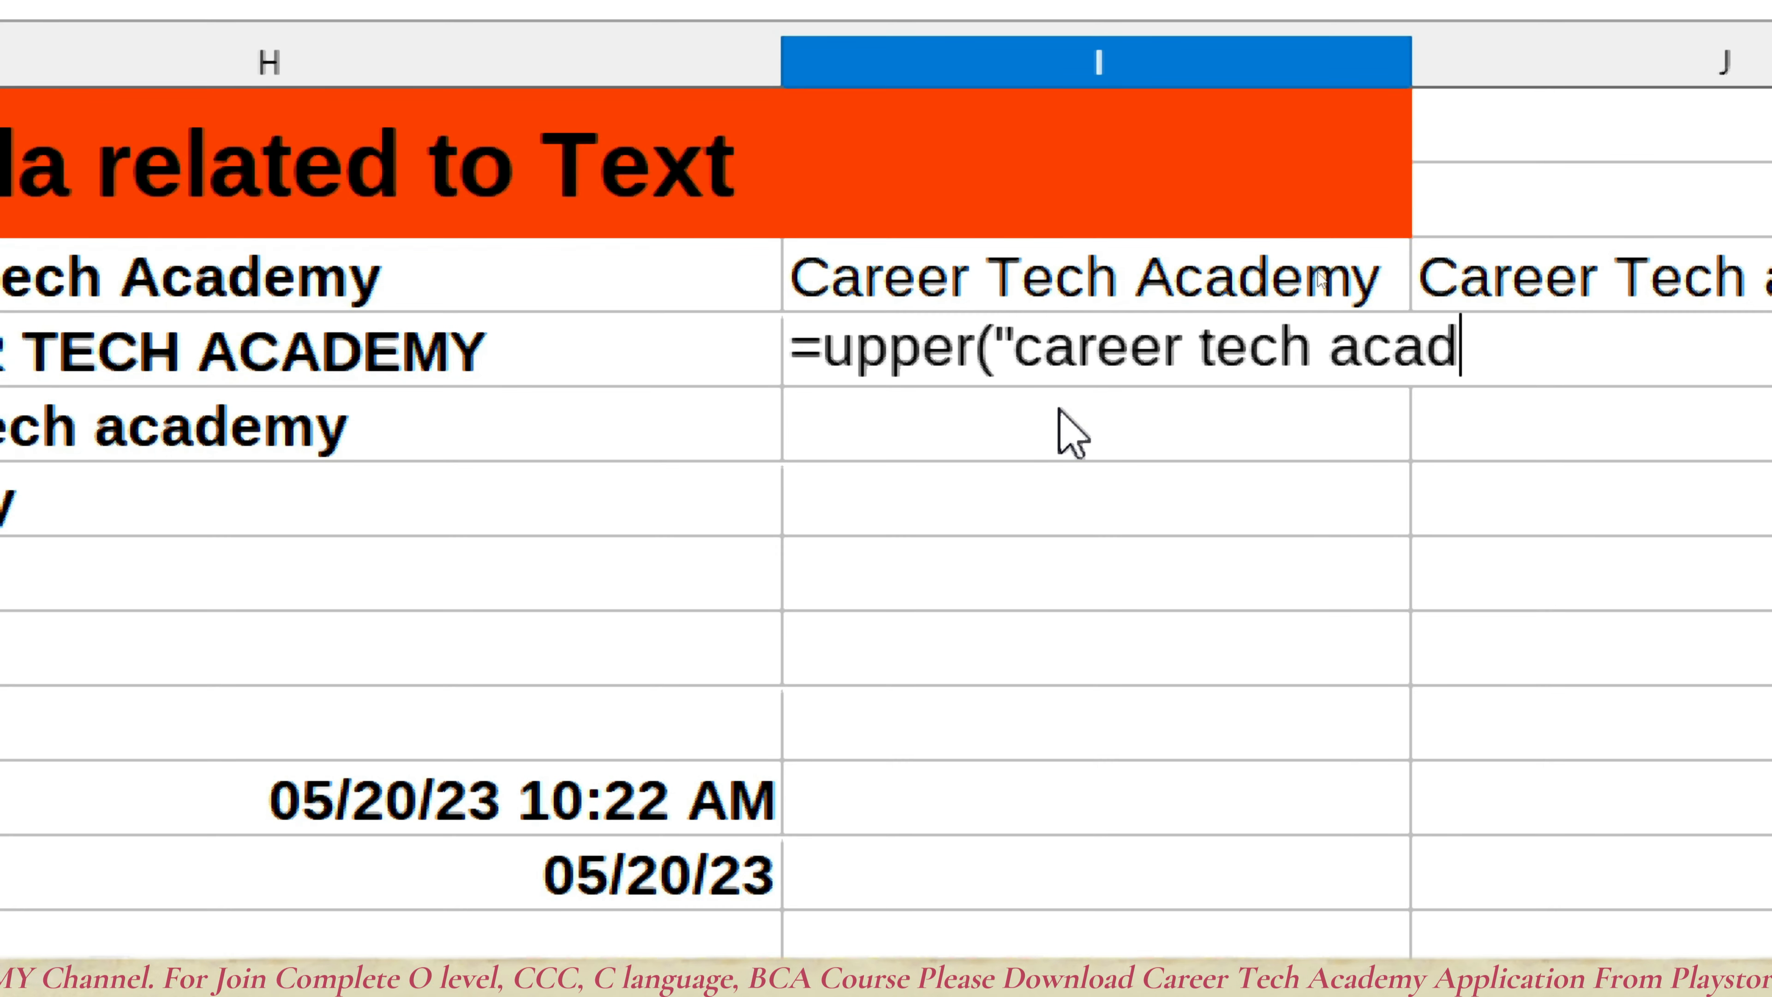
type("emy")
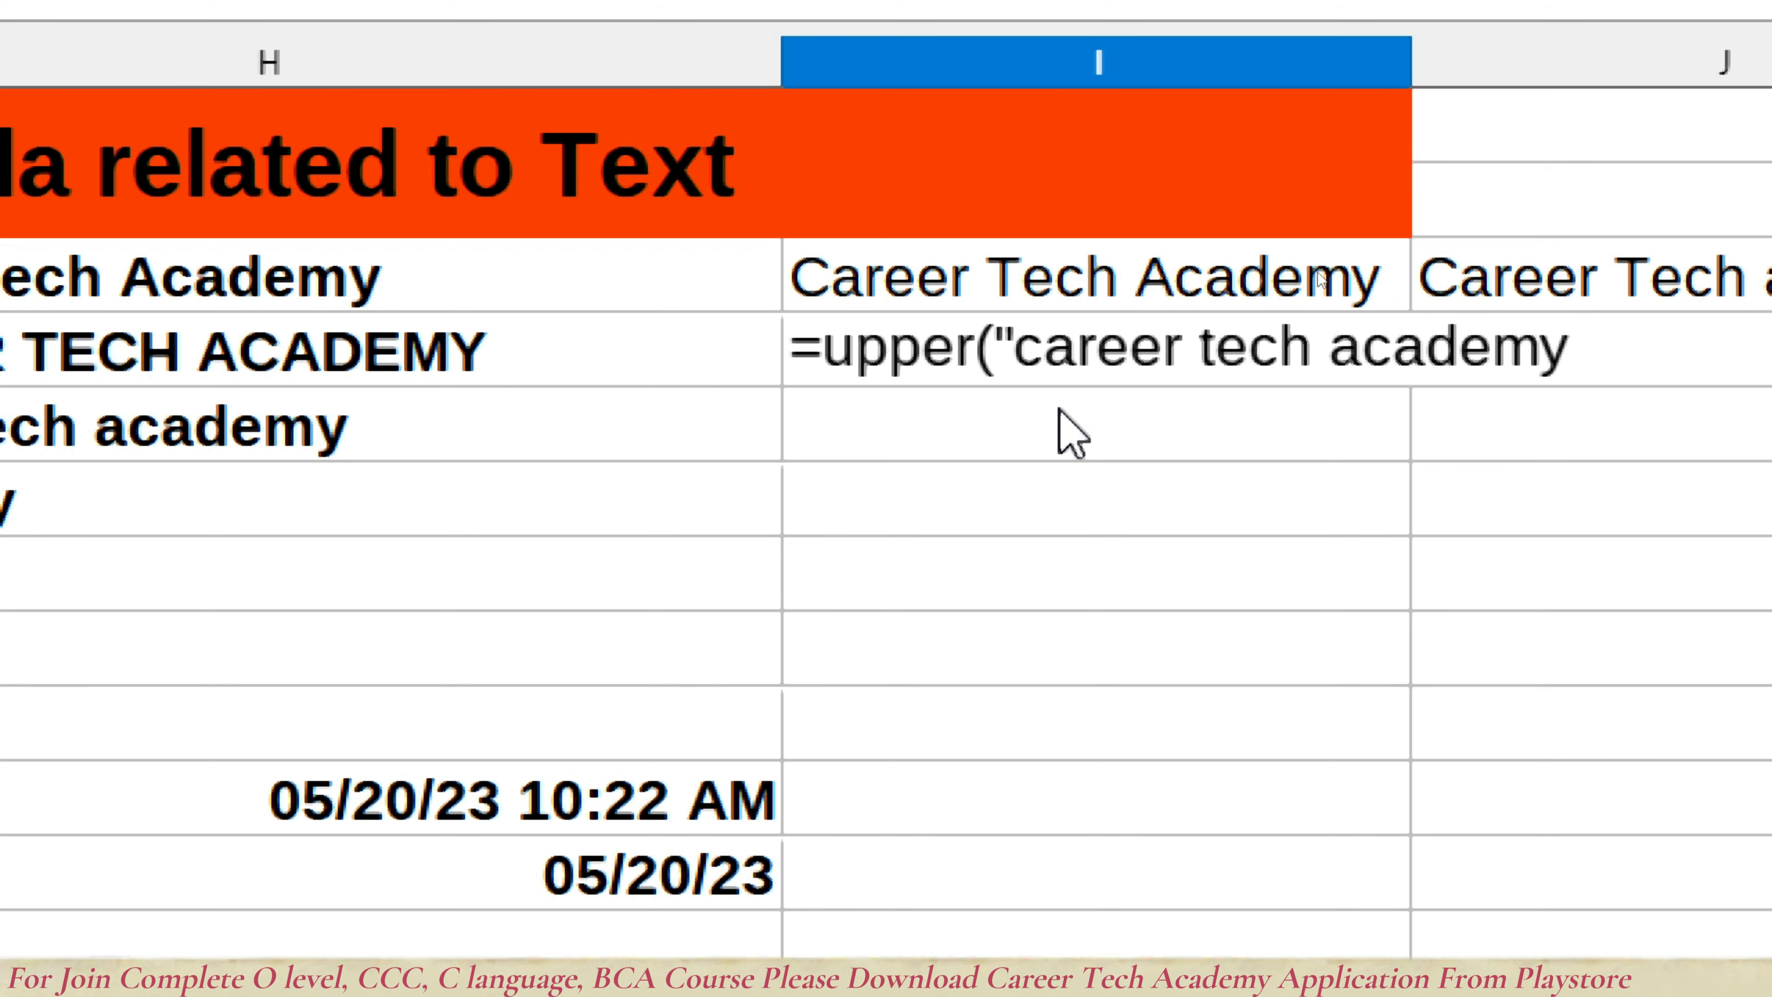
type("\")")
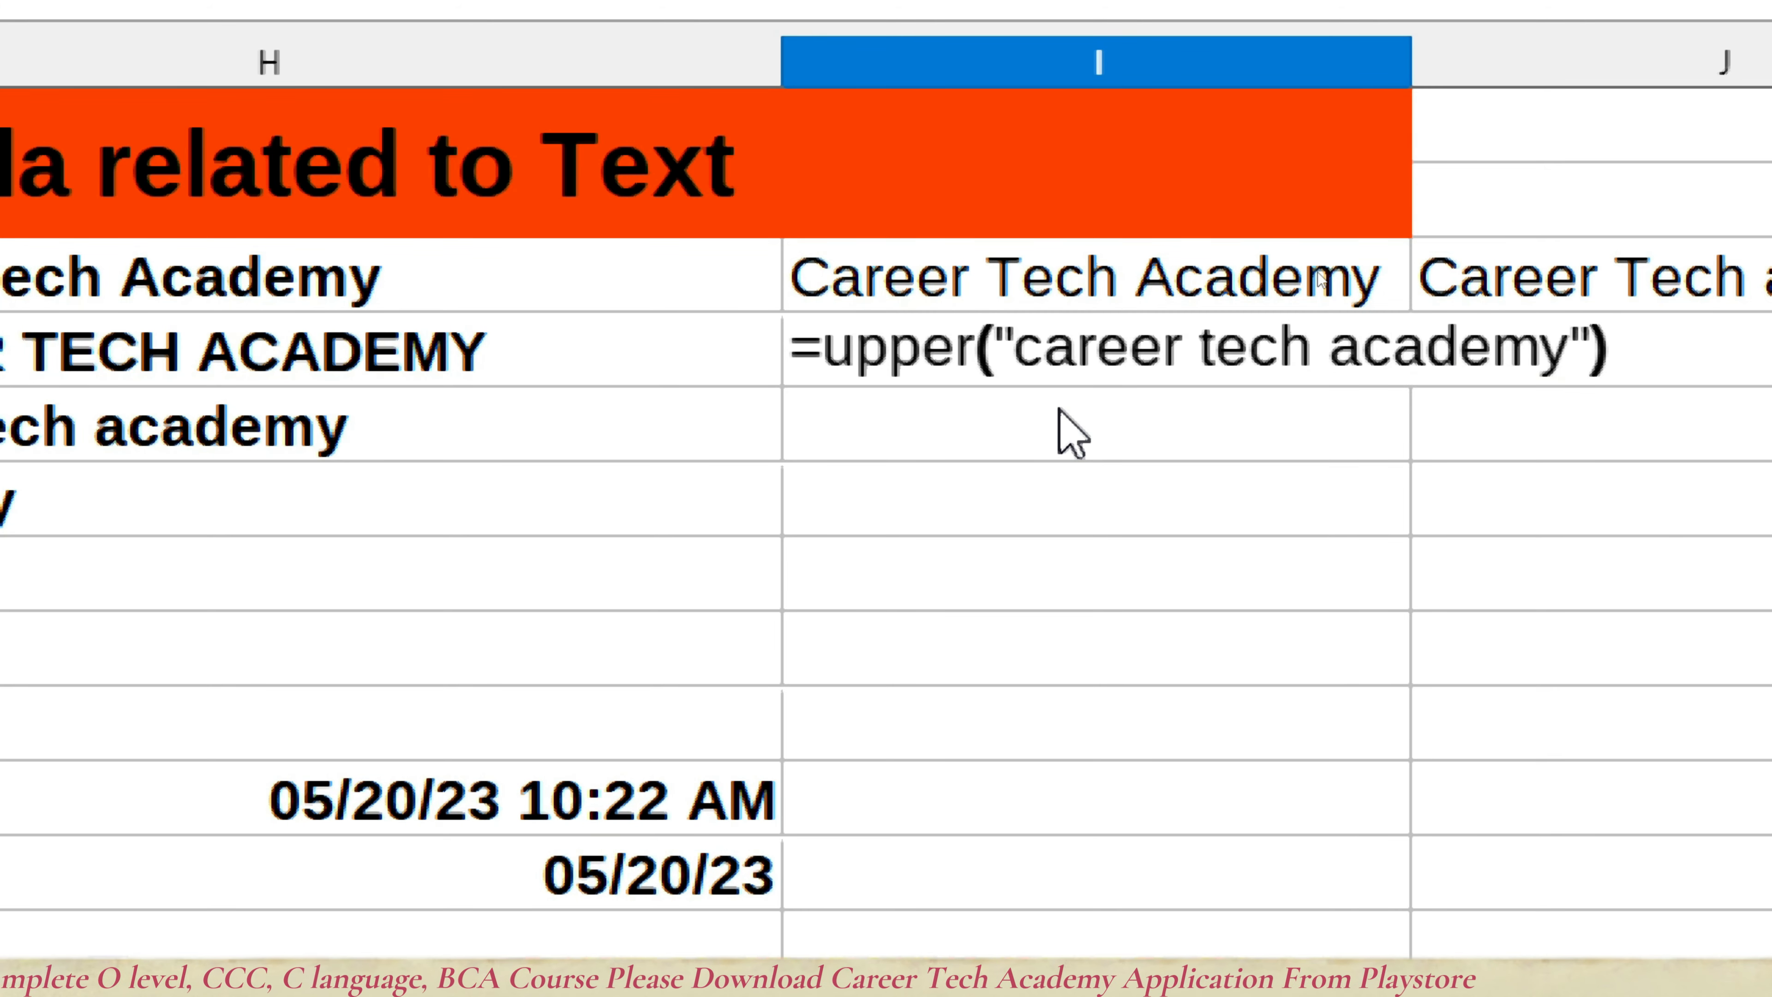
key("Return")
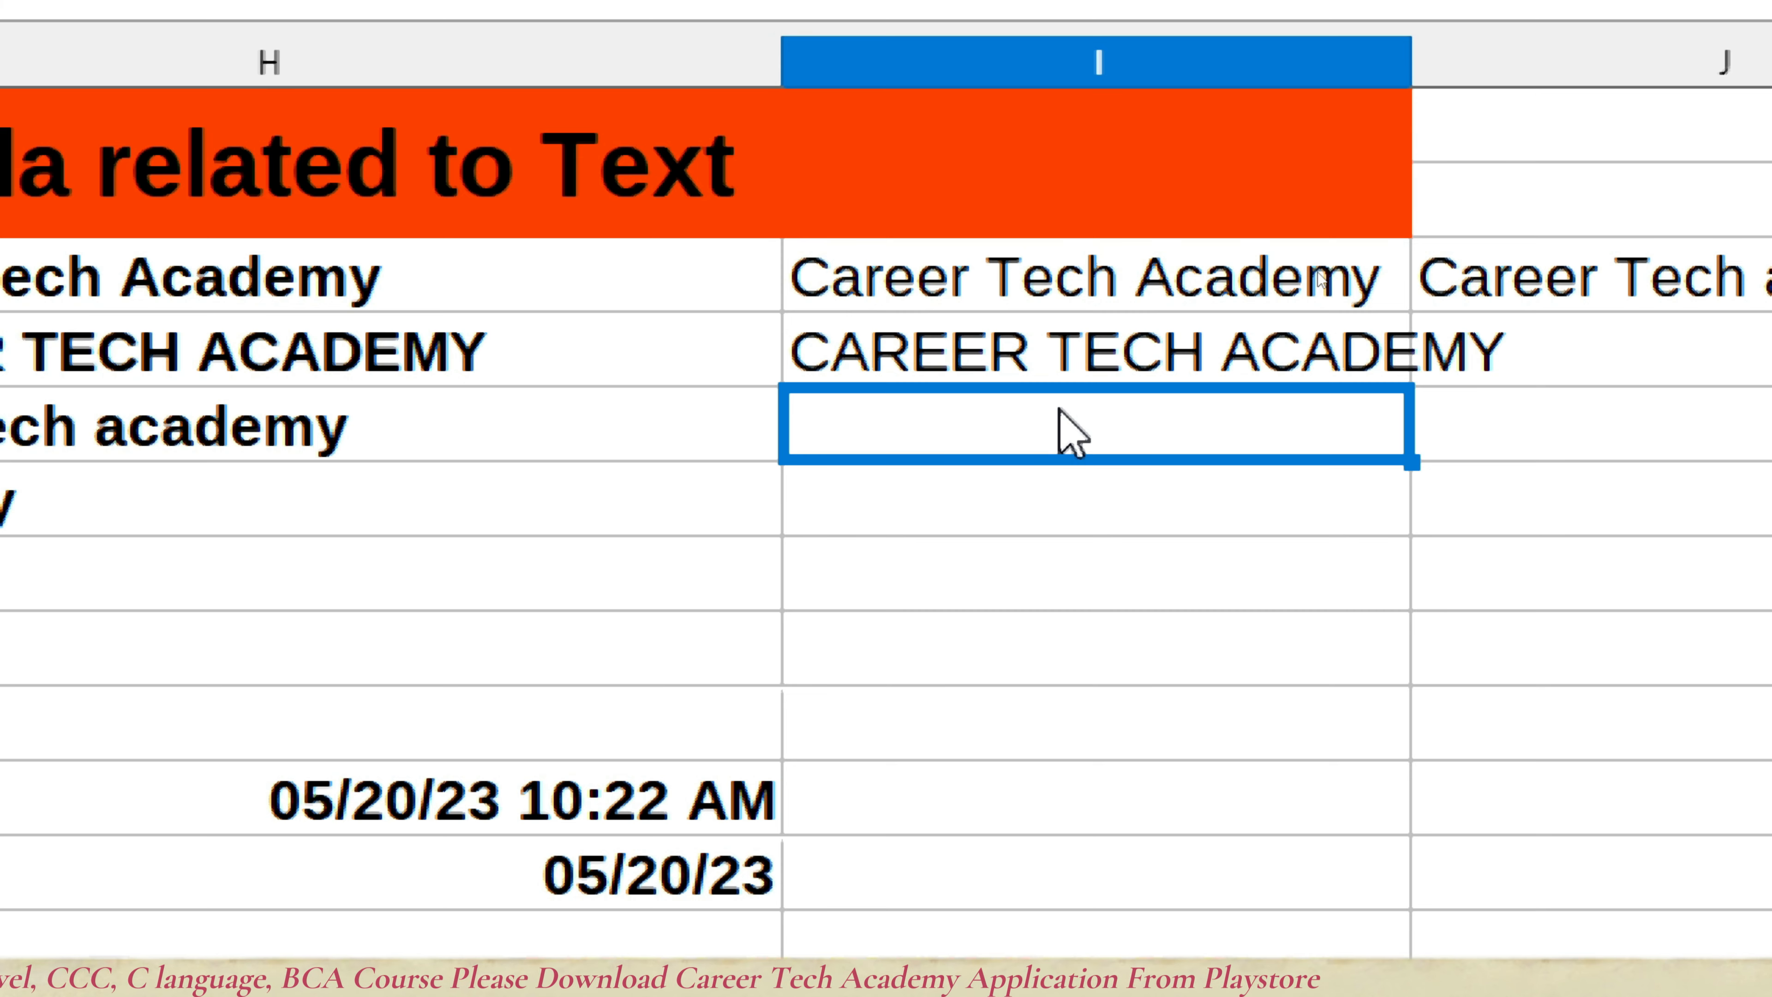
type("lower")
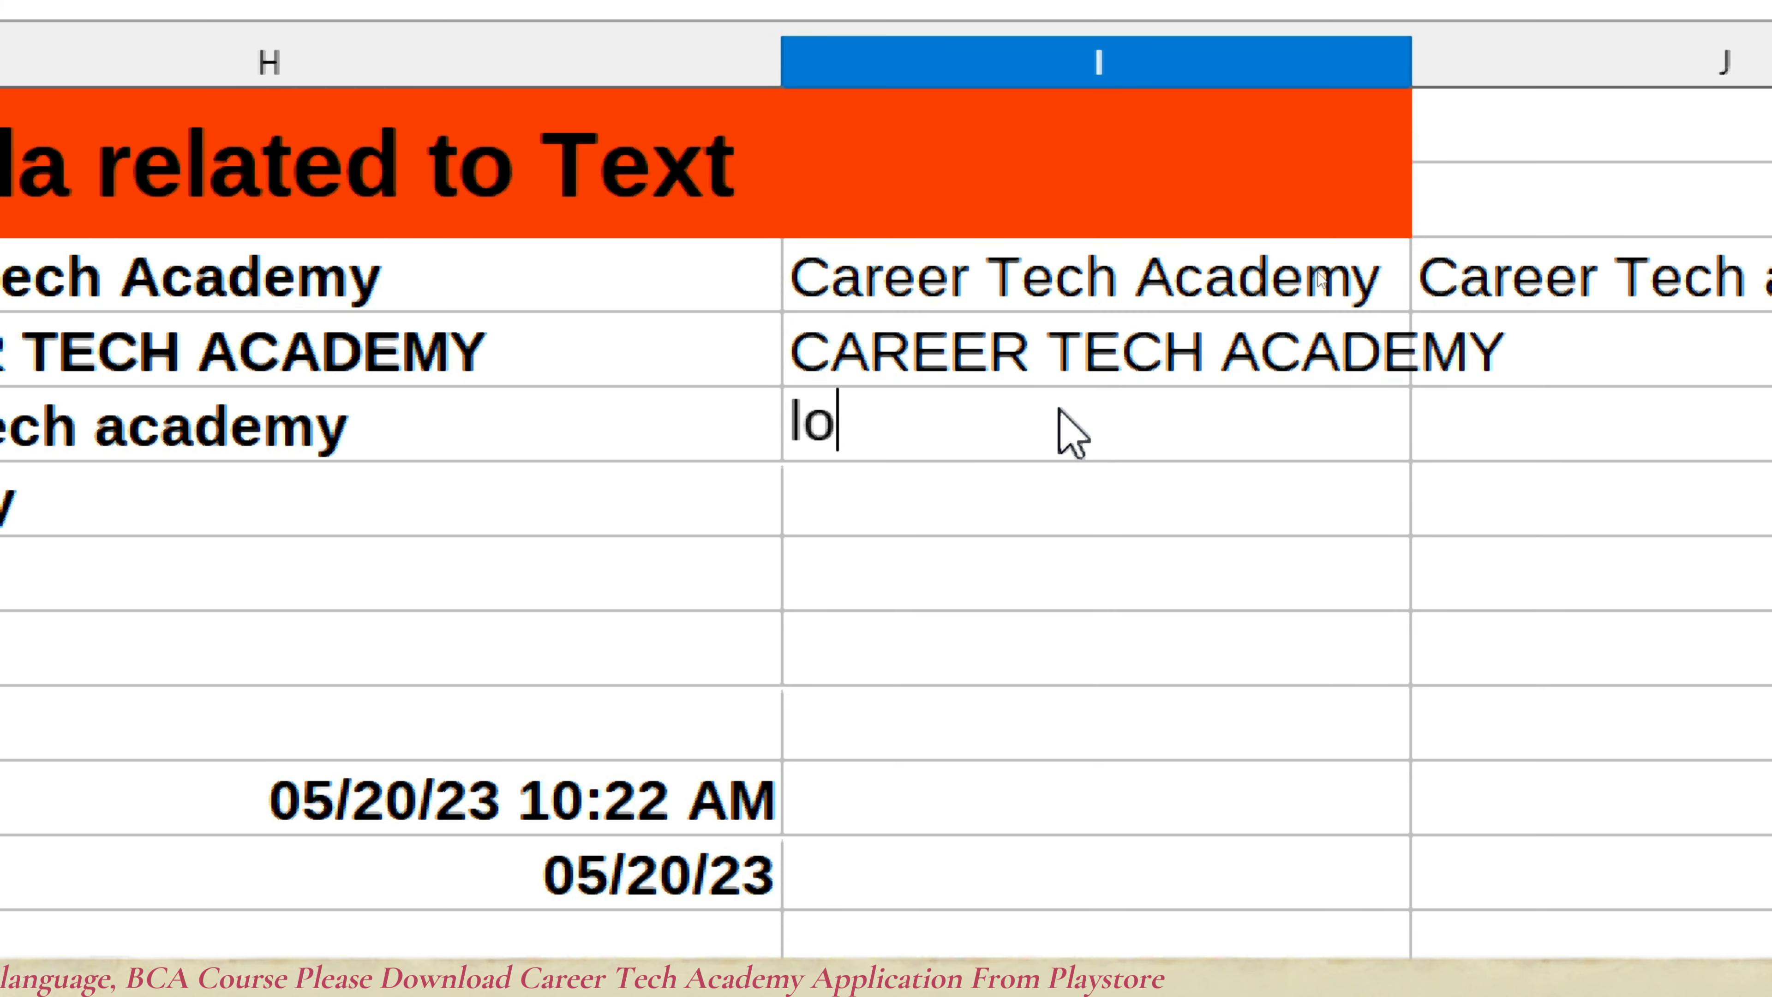
key("BackSpace")
key("BackSpace")
key("BackSpace")
key("BackSpace")
key("BackSpace")
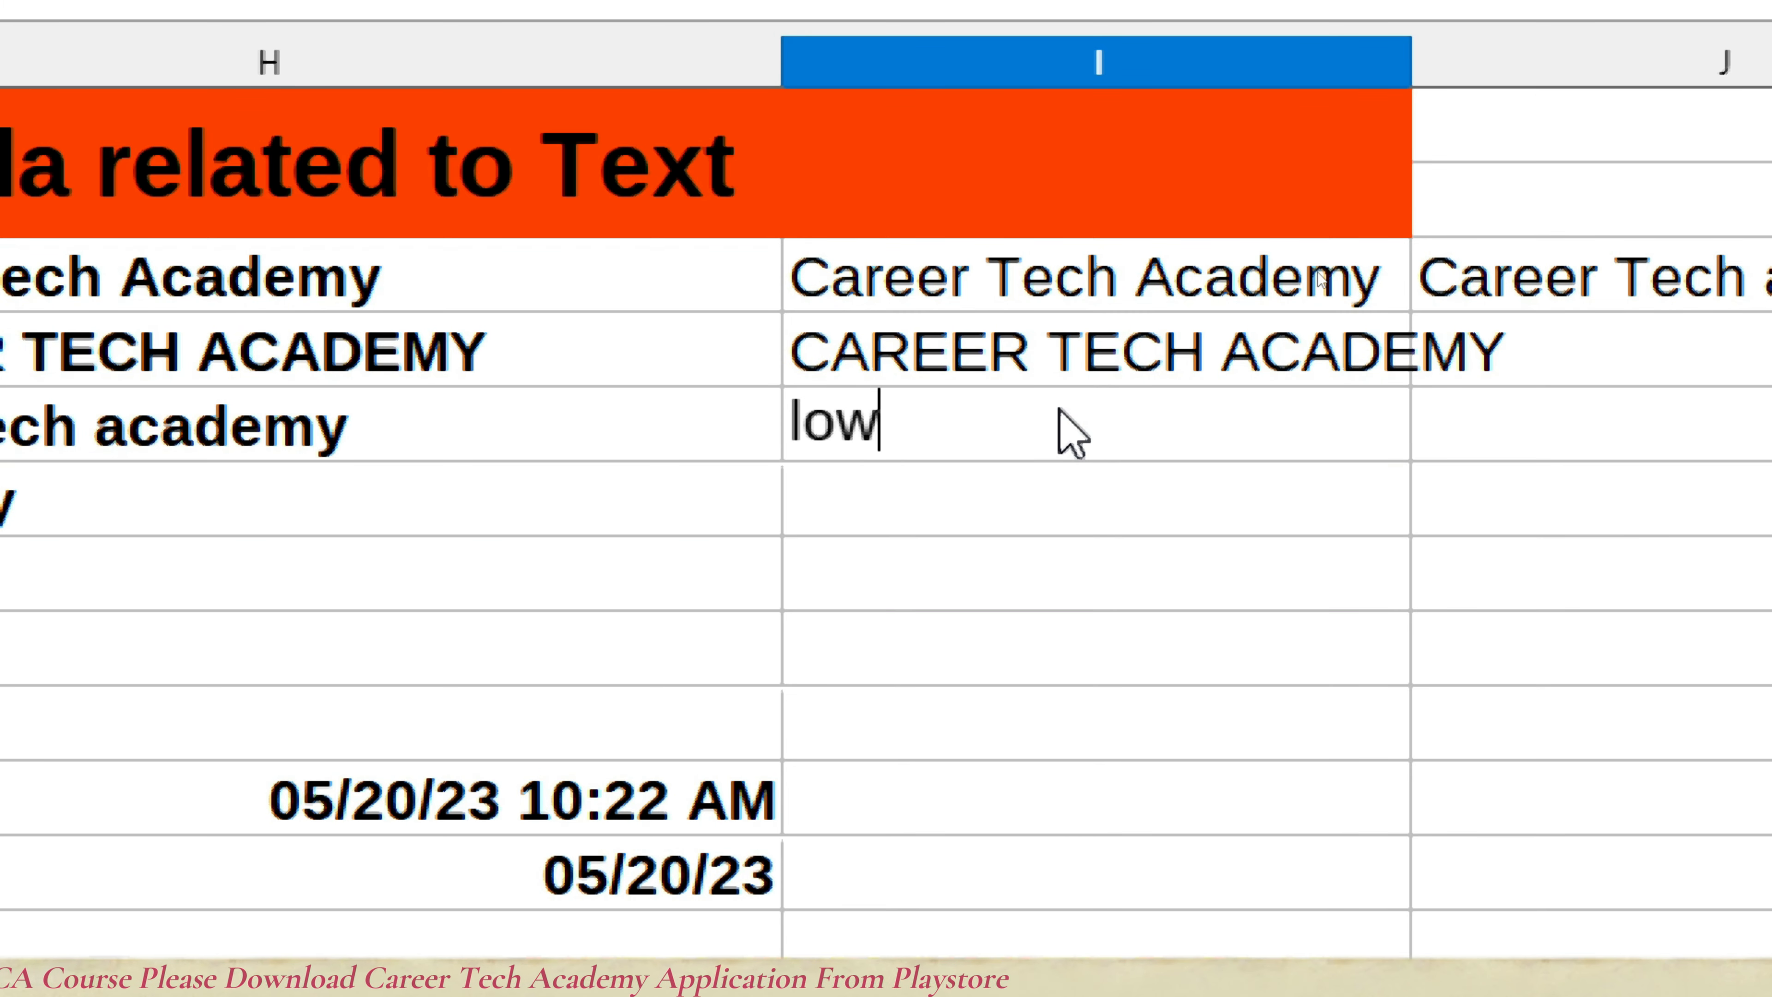
type("-")
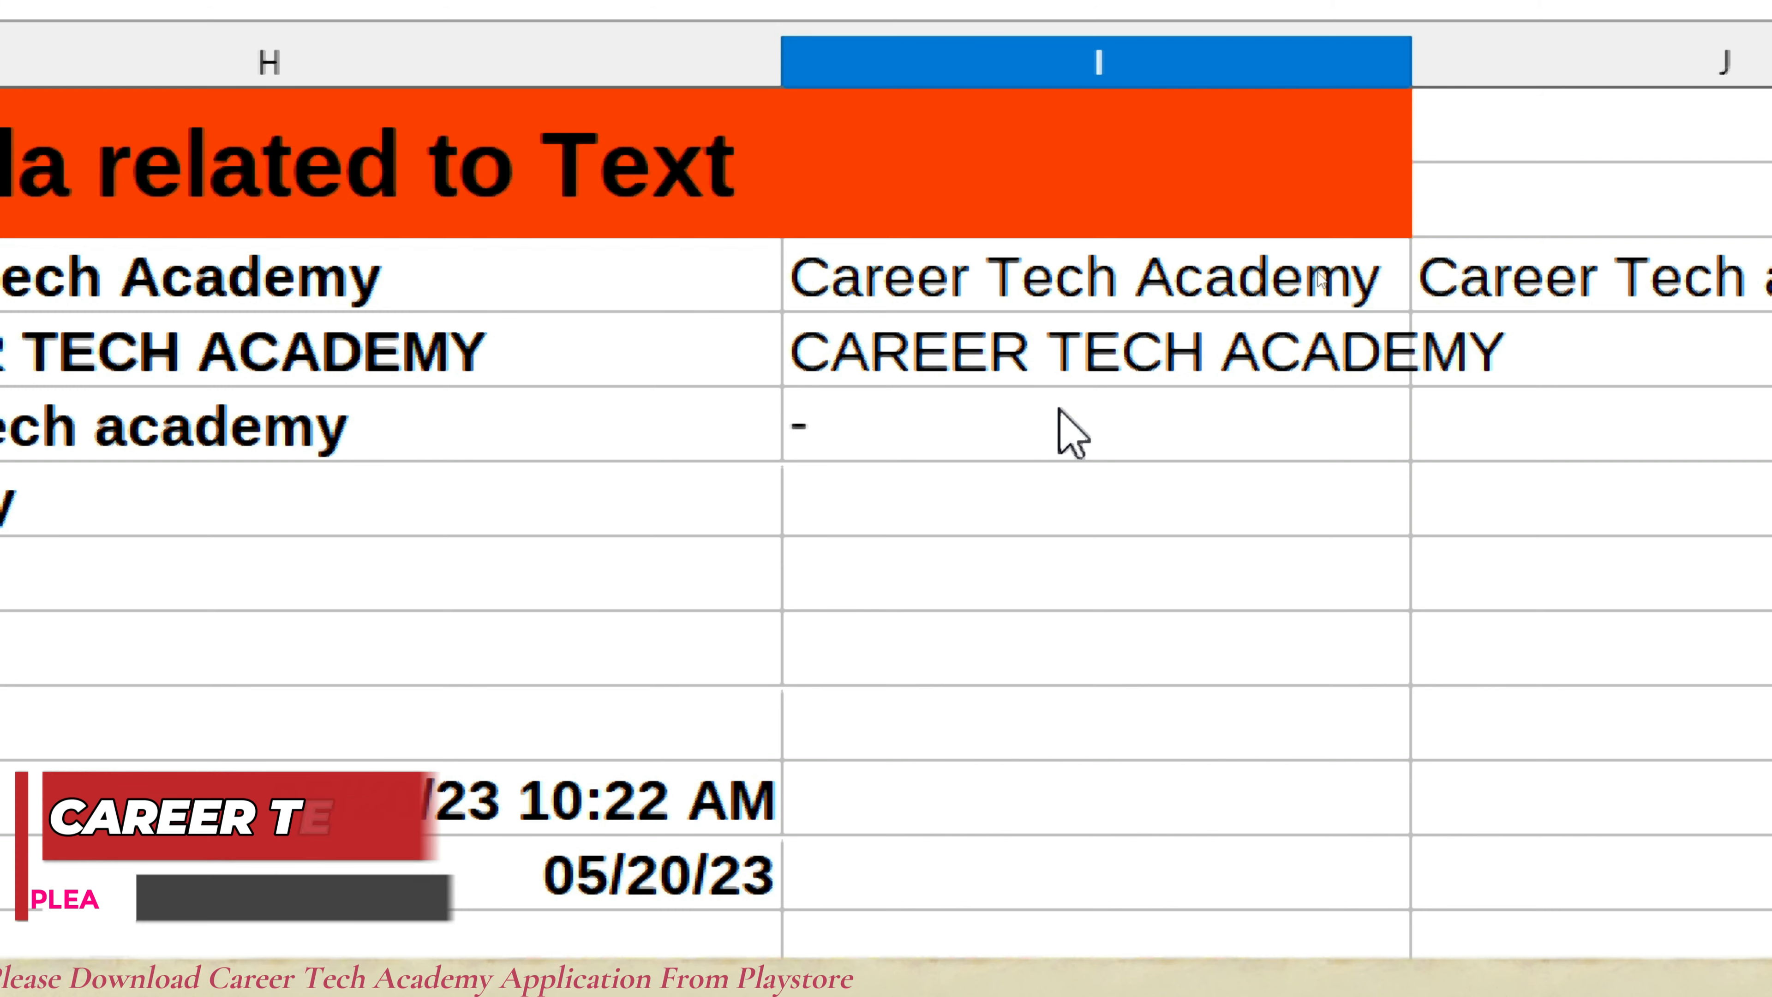
key("BackSpace")
Step: Enter the formula =lower("Career Tech Academy") in I5, directly below the UPPER example
type("=low")
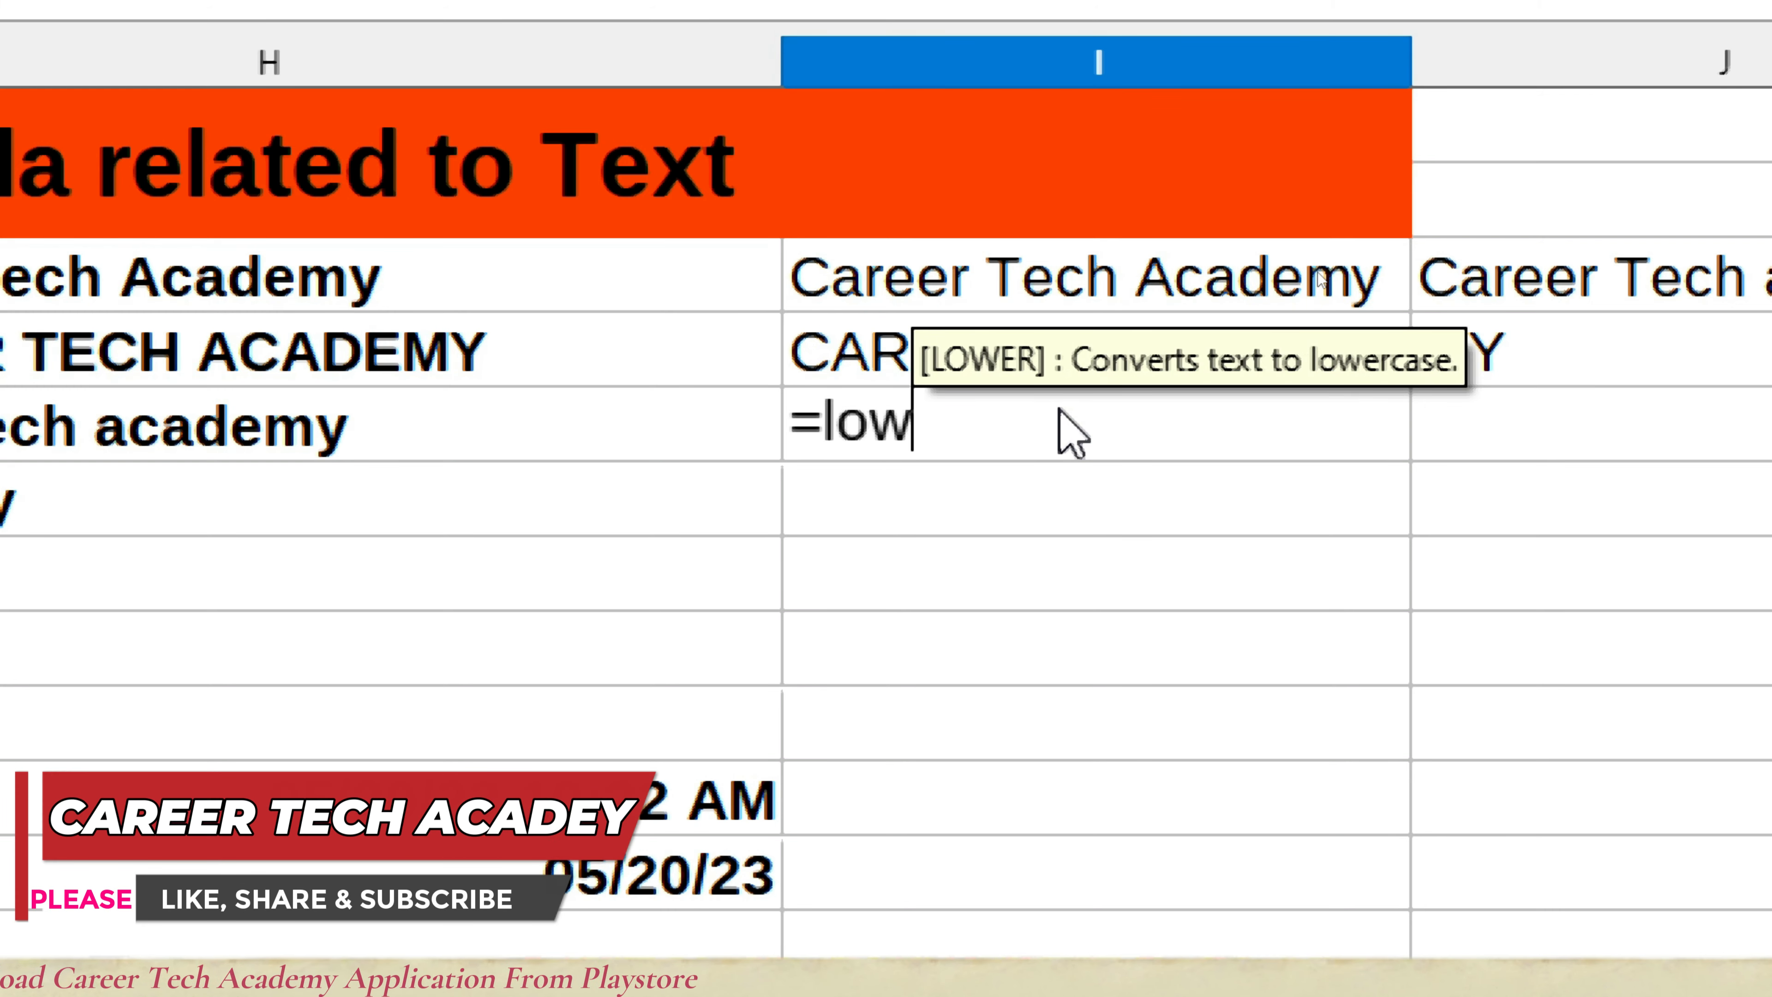
type("er(")
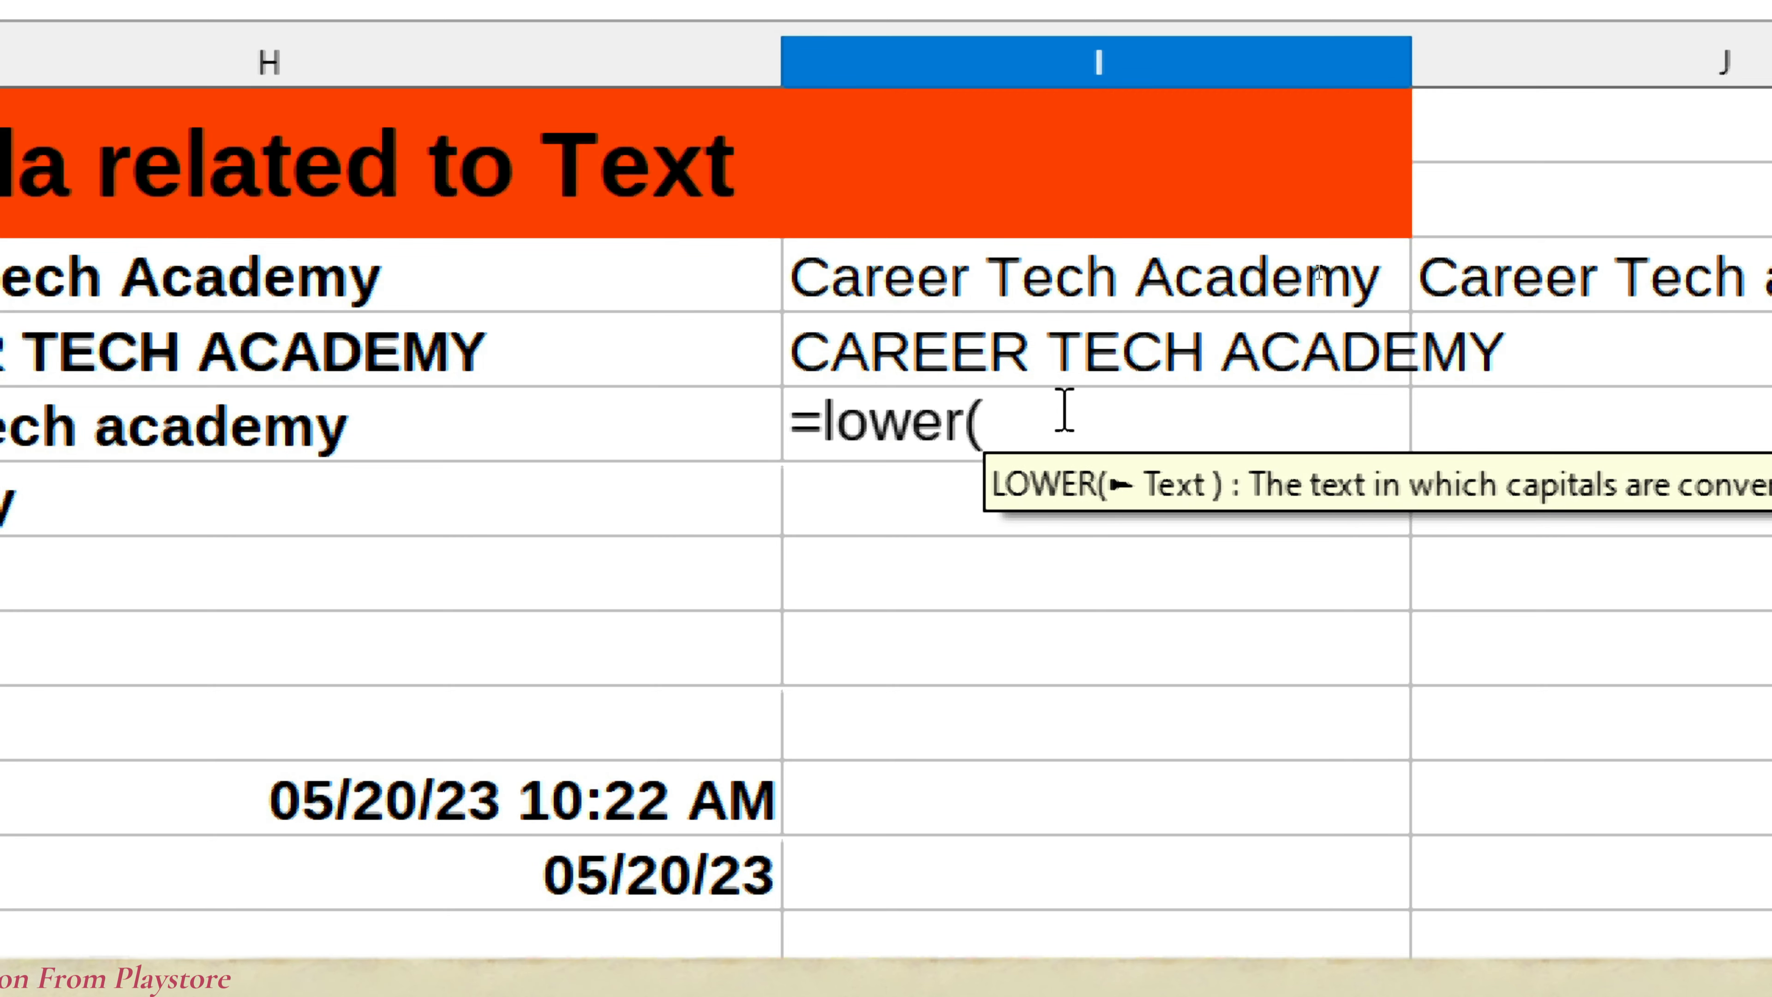
type("\"")
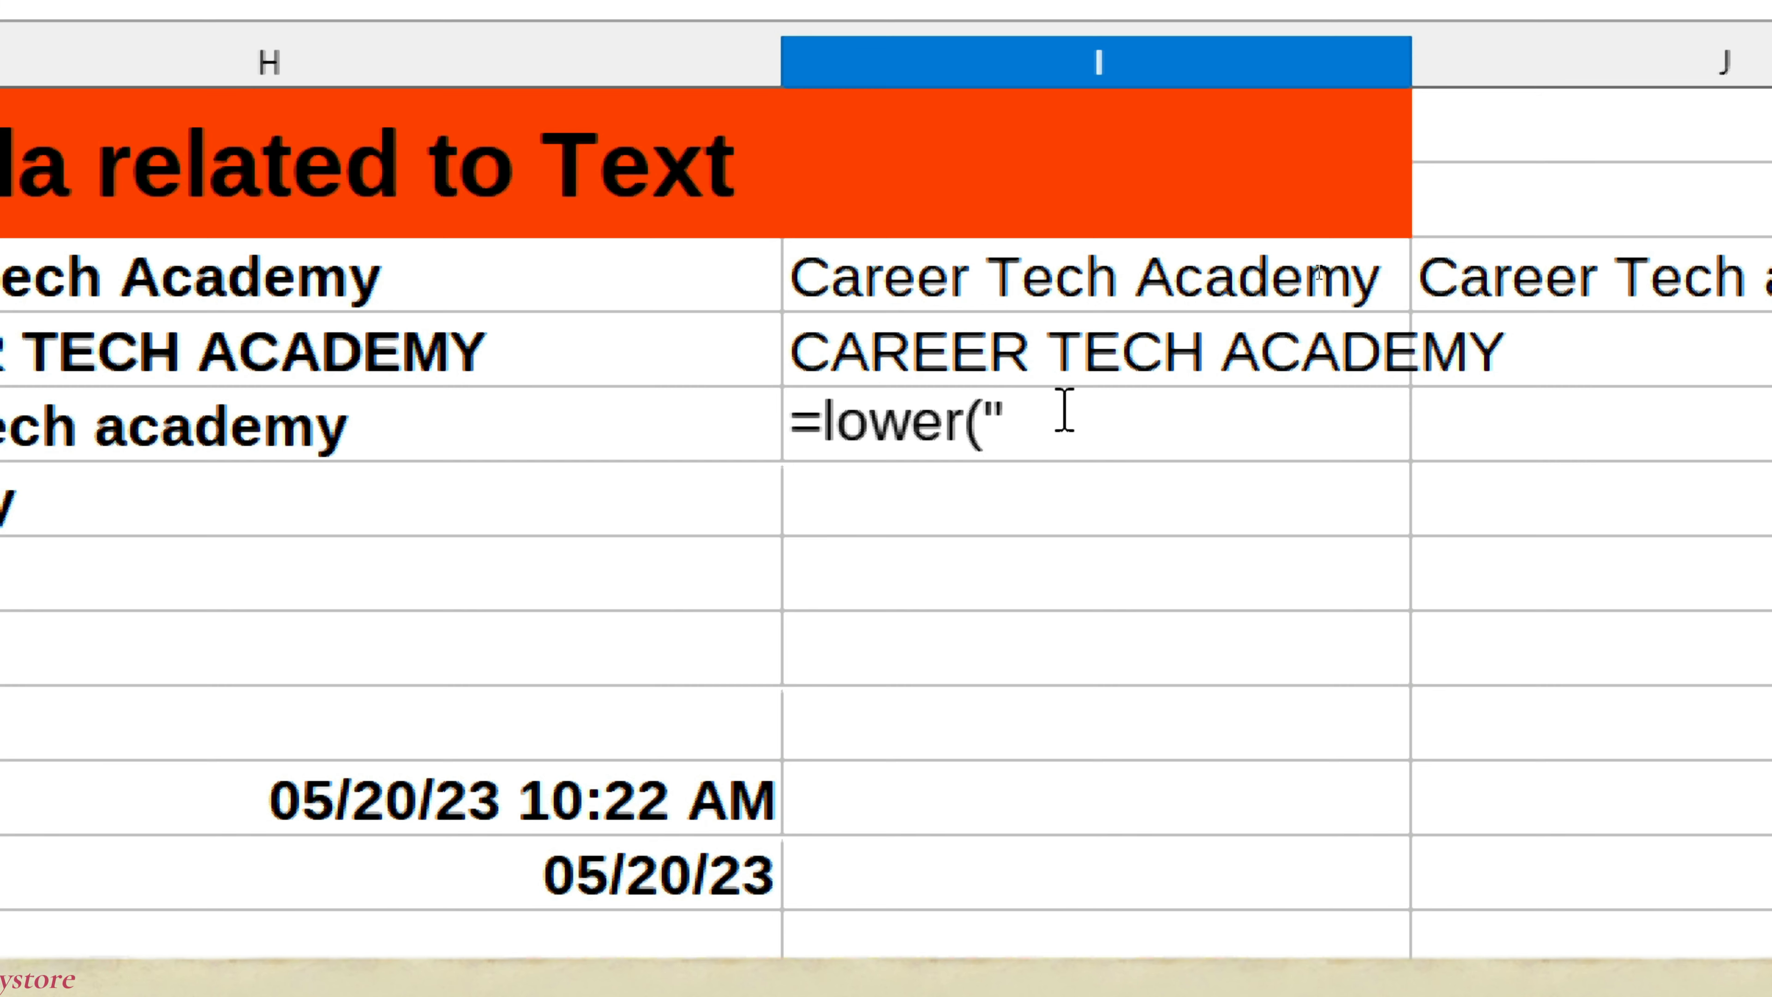
type("Caree")
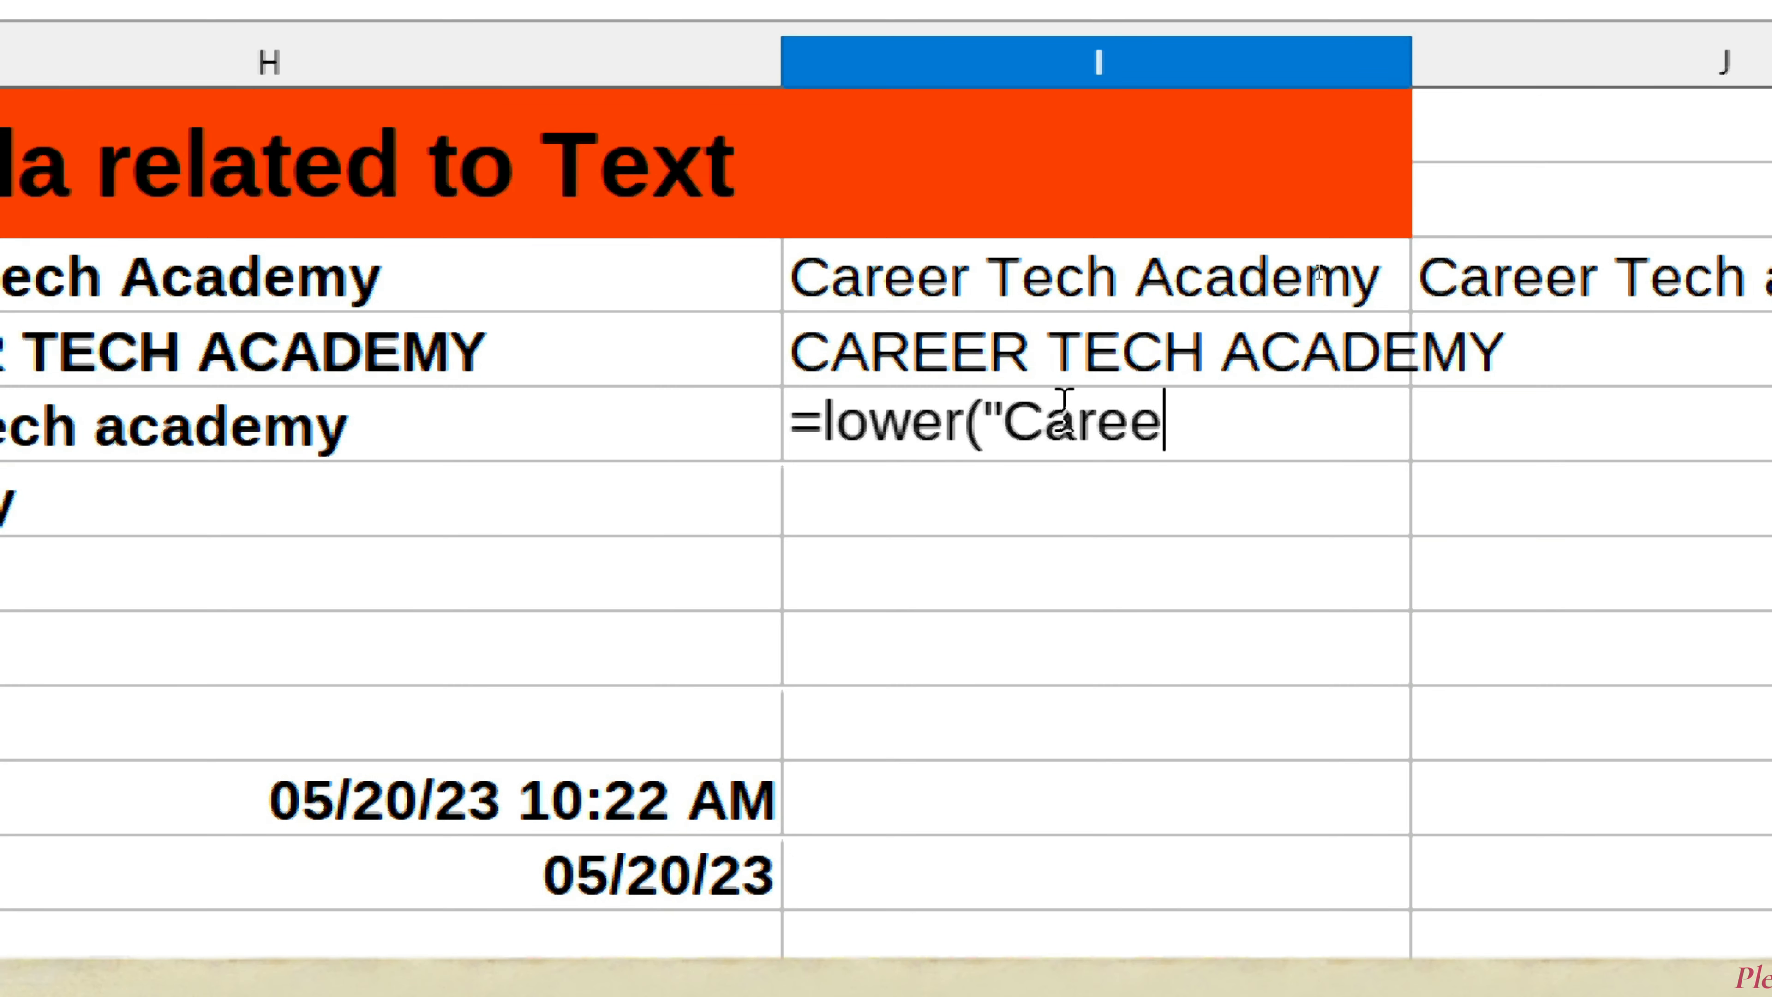
type("r Tec")
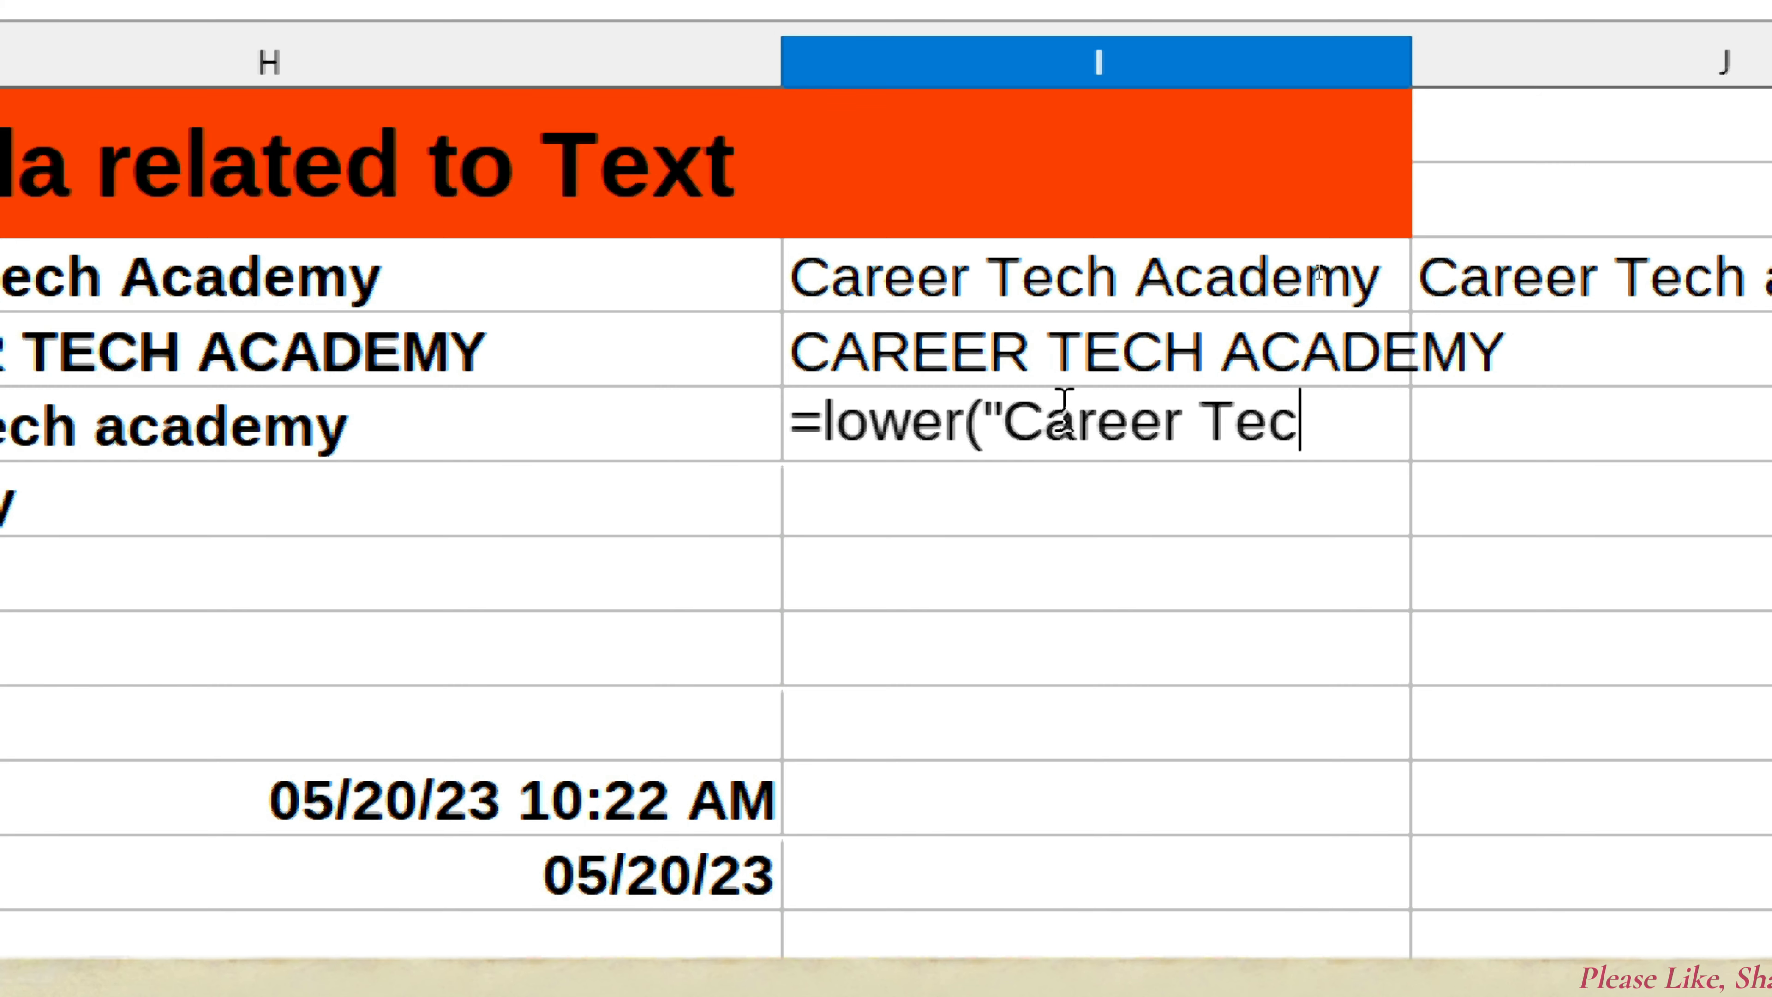
type("h Academy")
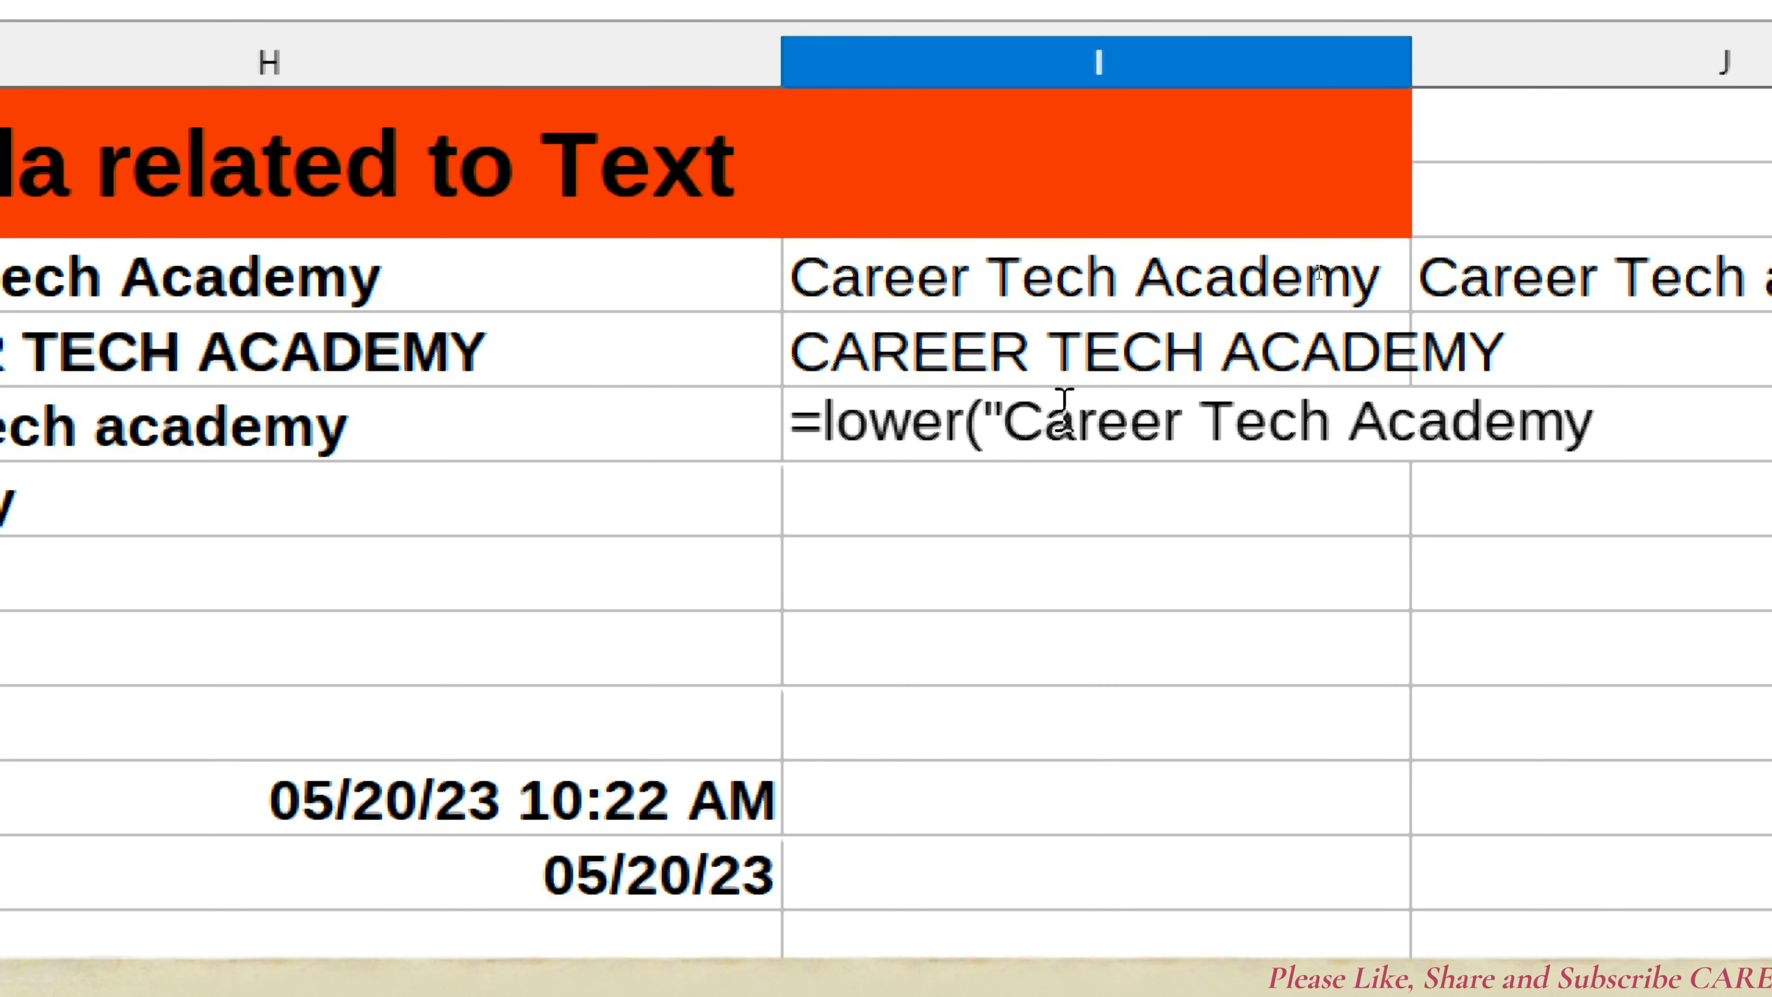
type("\")")
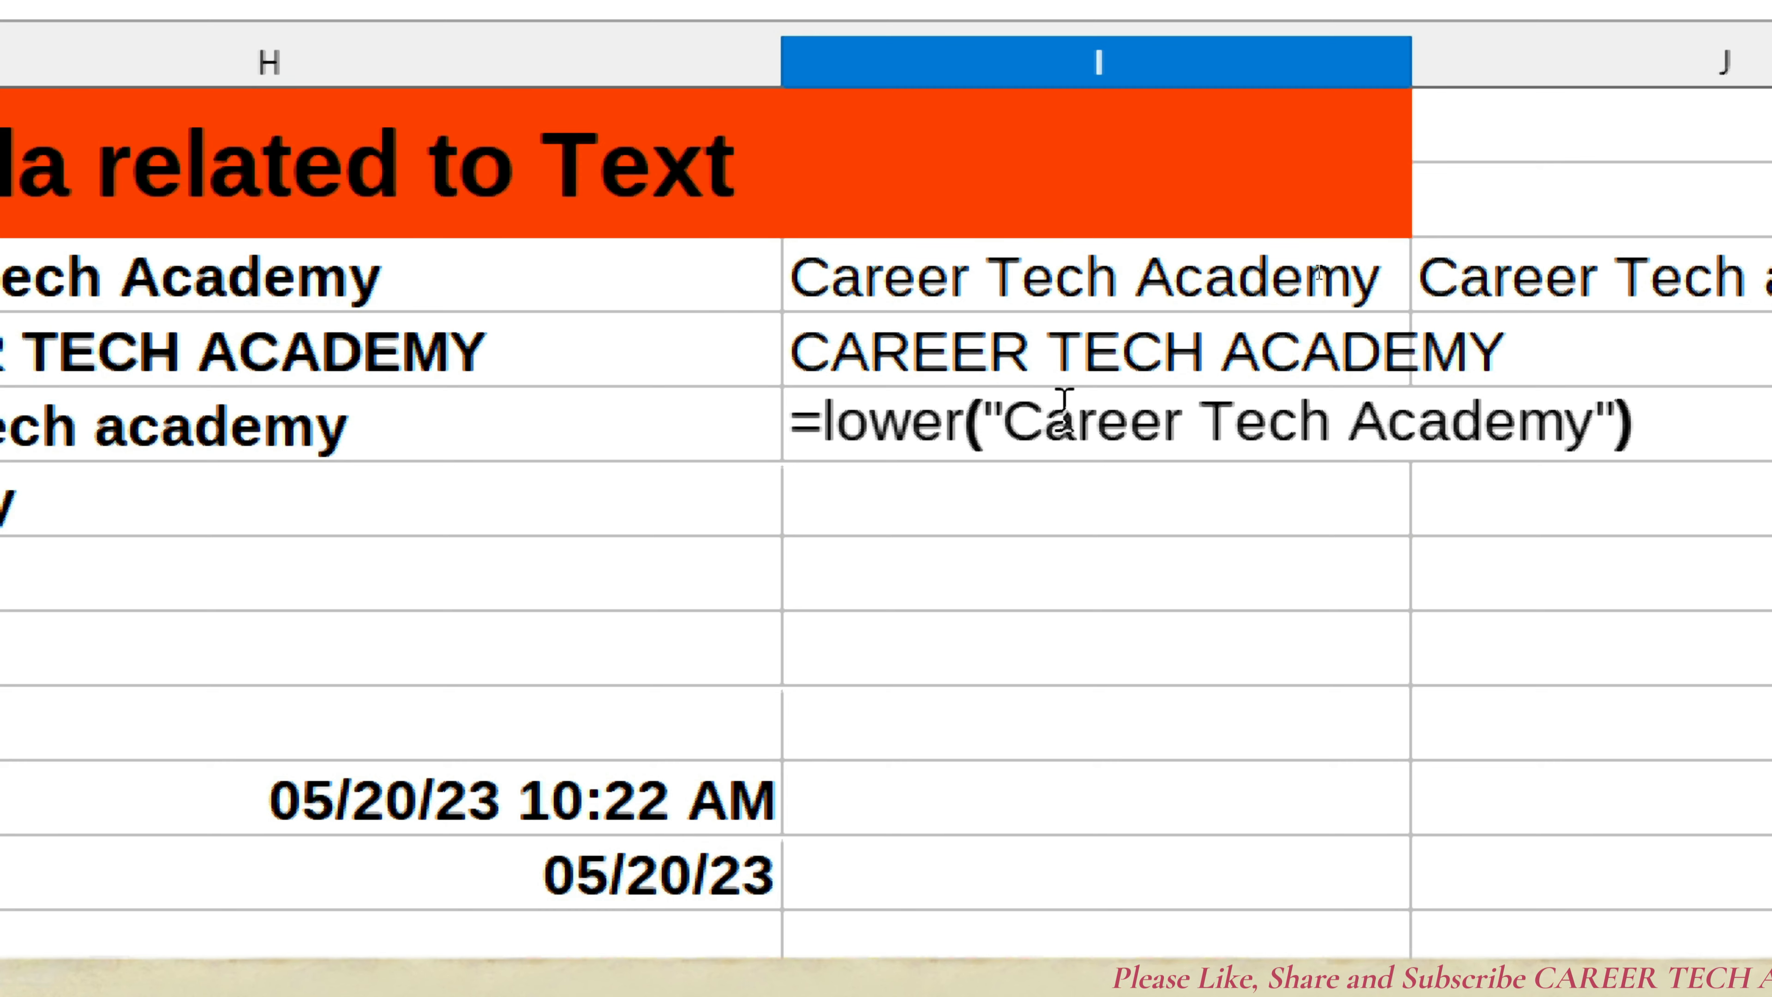
key("Return")
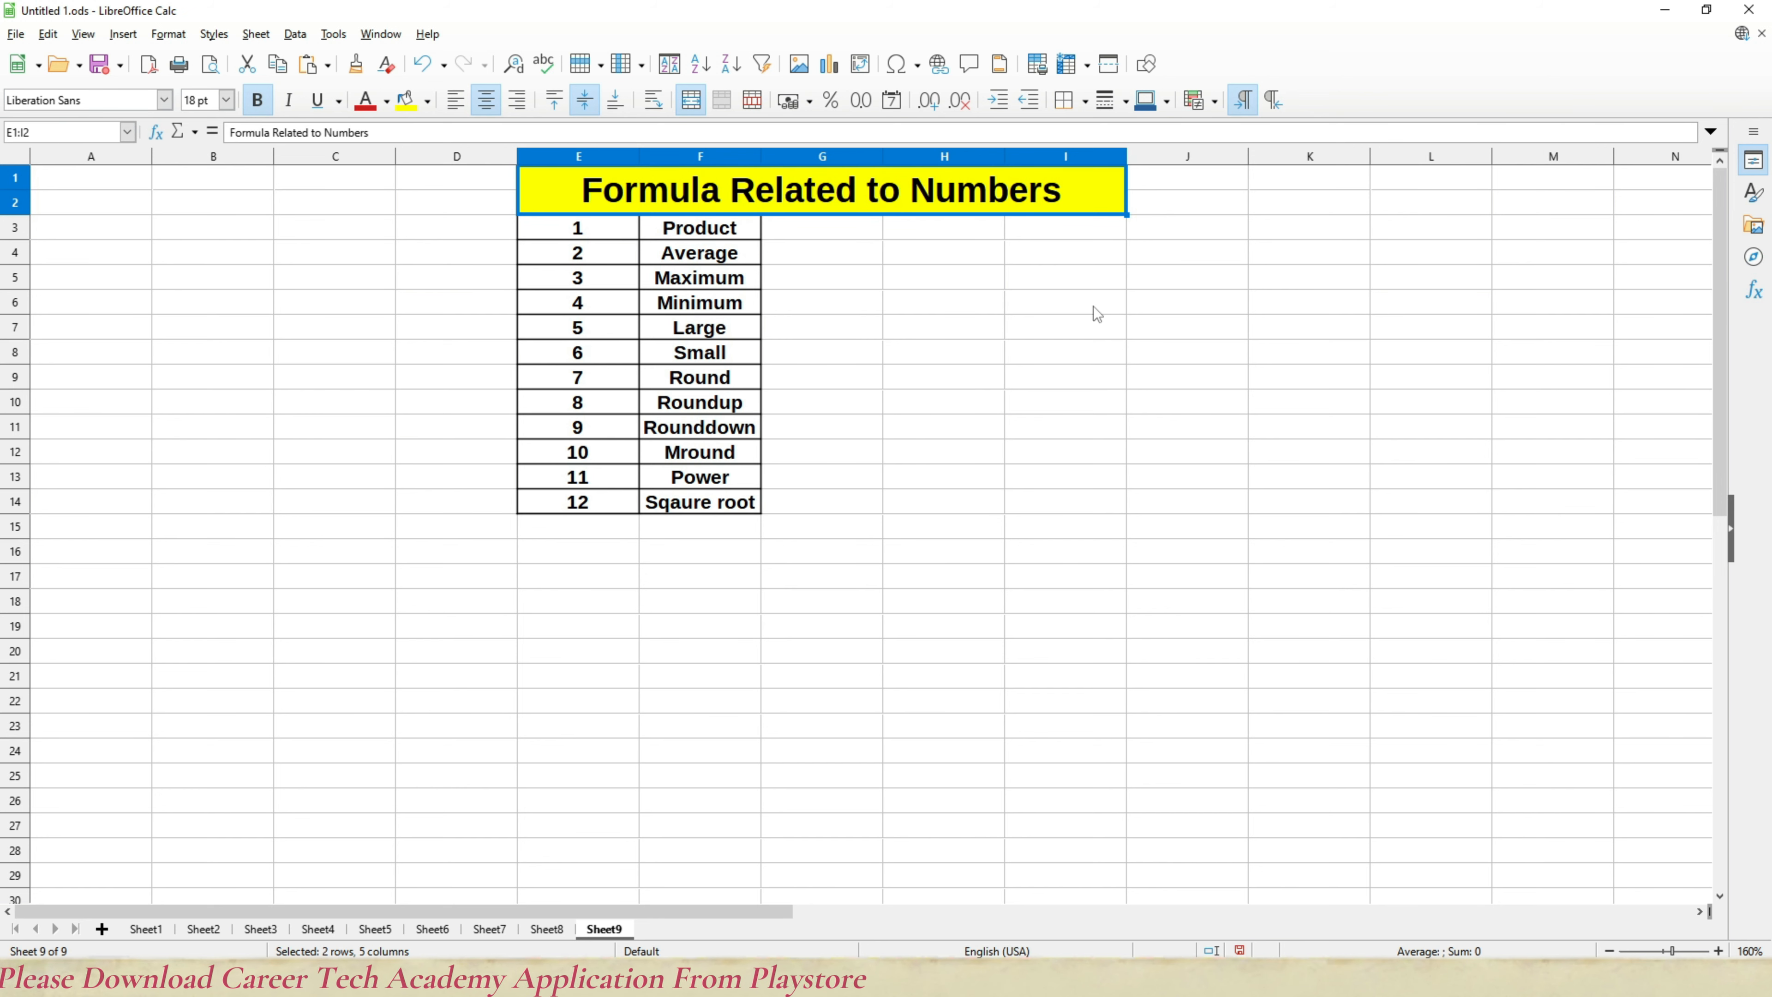
Step: Enter the column headings number1 in H3 and number2 in I3
left_click(1043, 227)
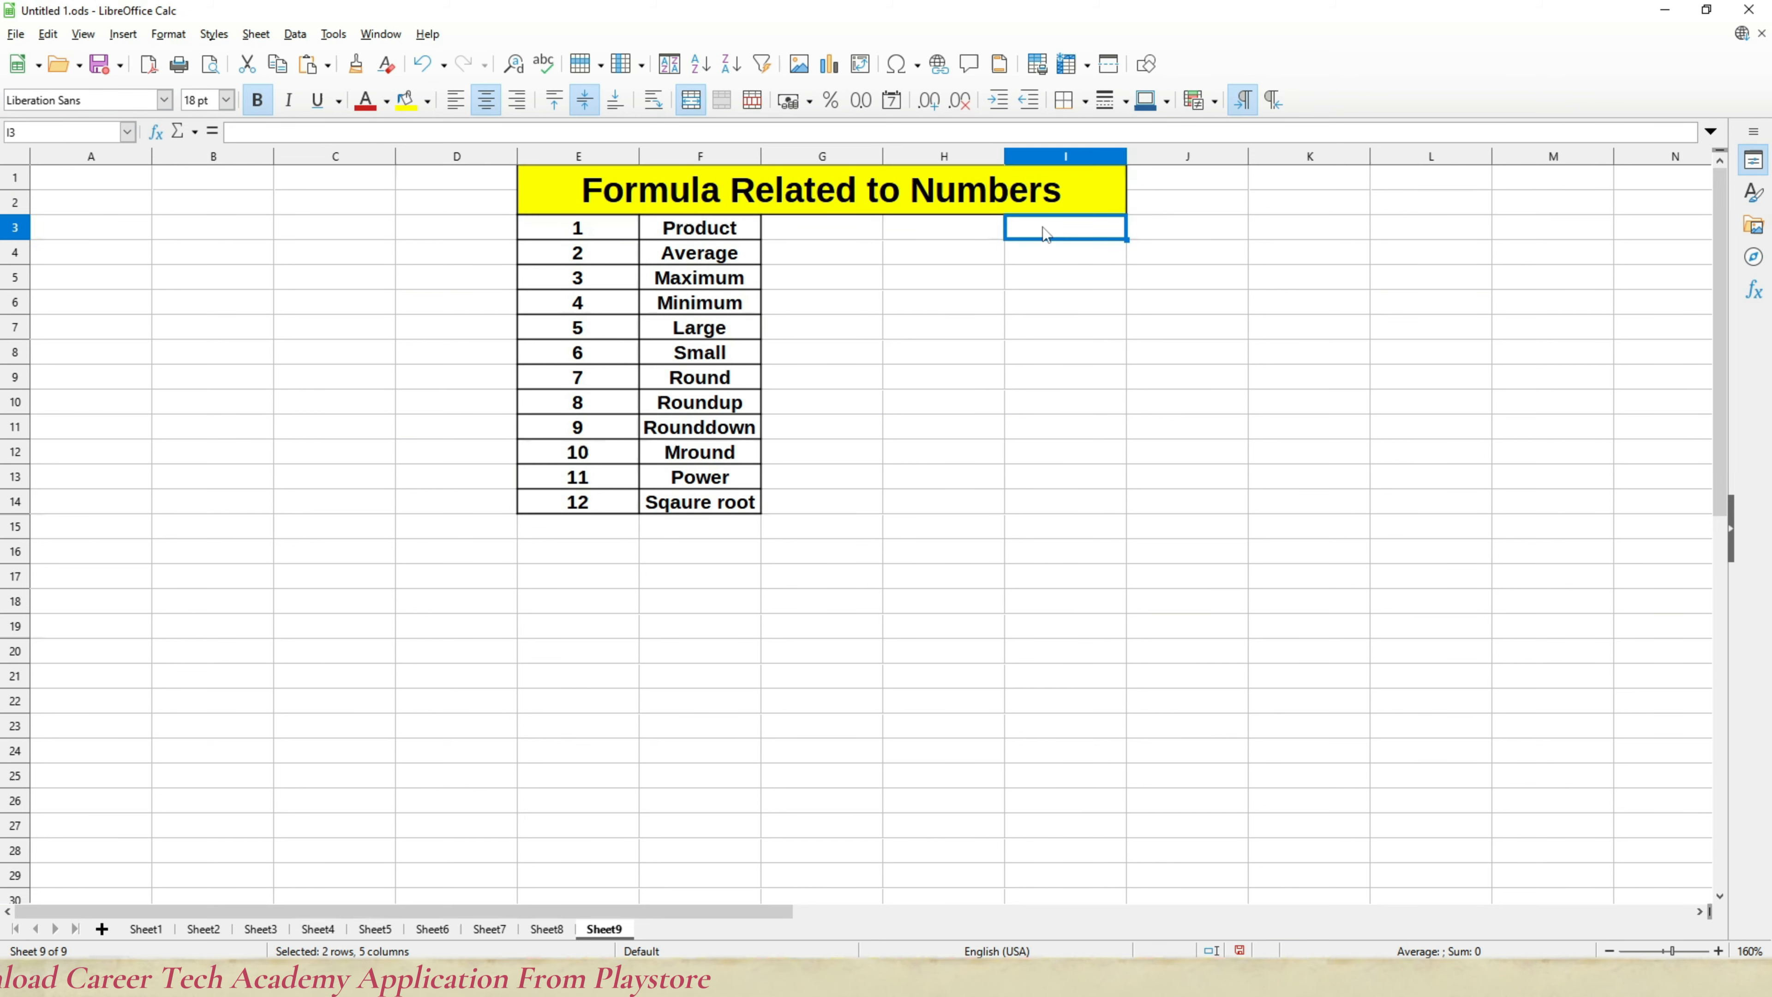
left_click(961, 236)
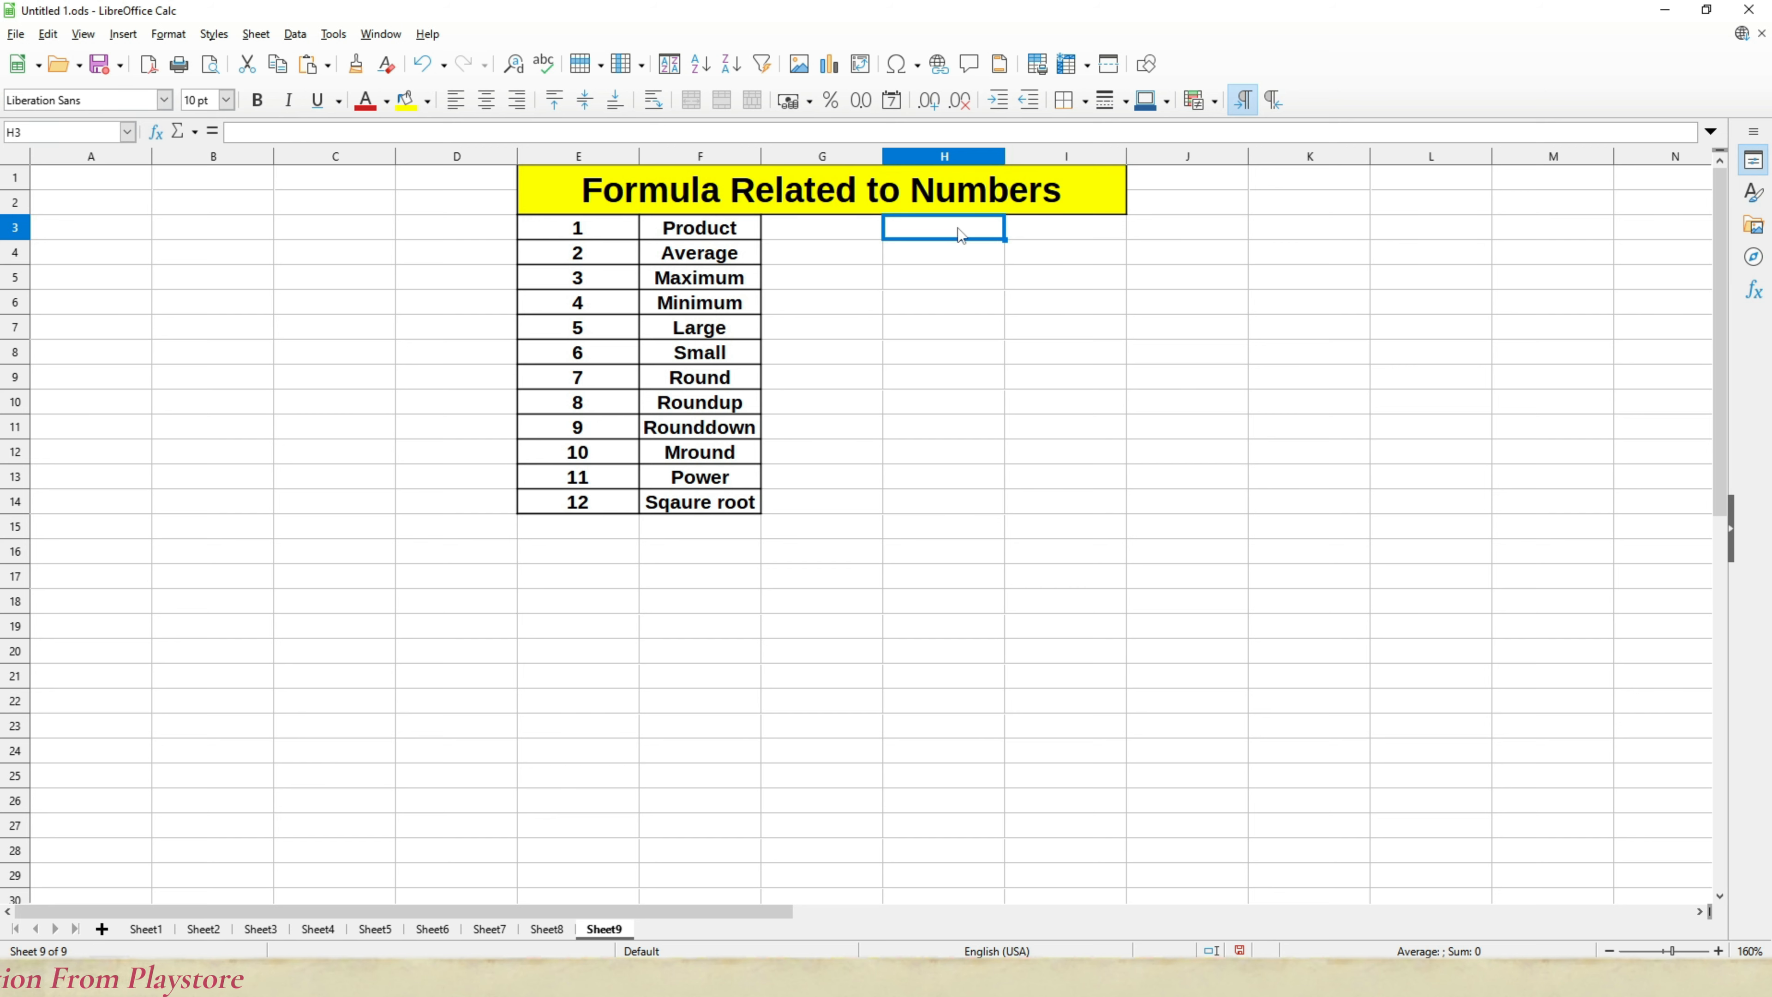
type("numbe")
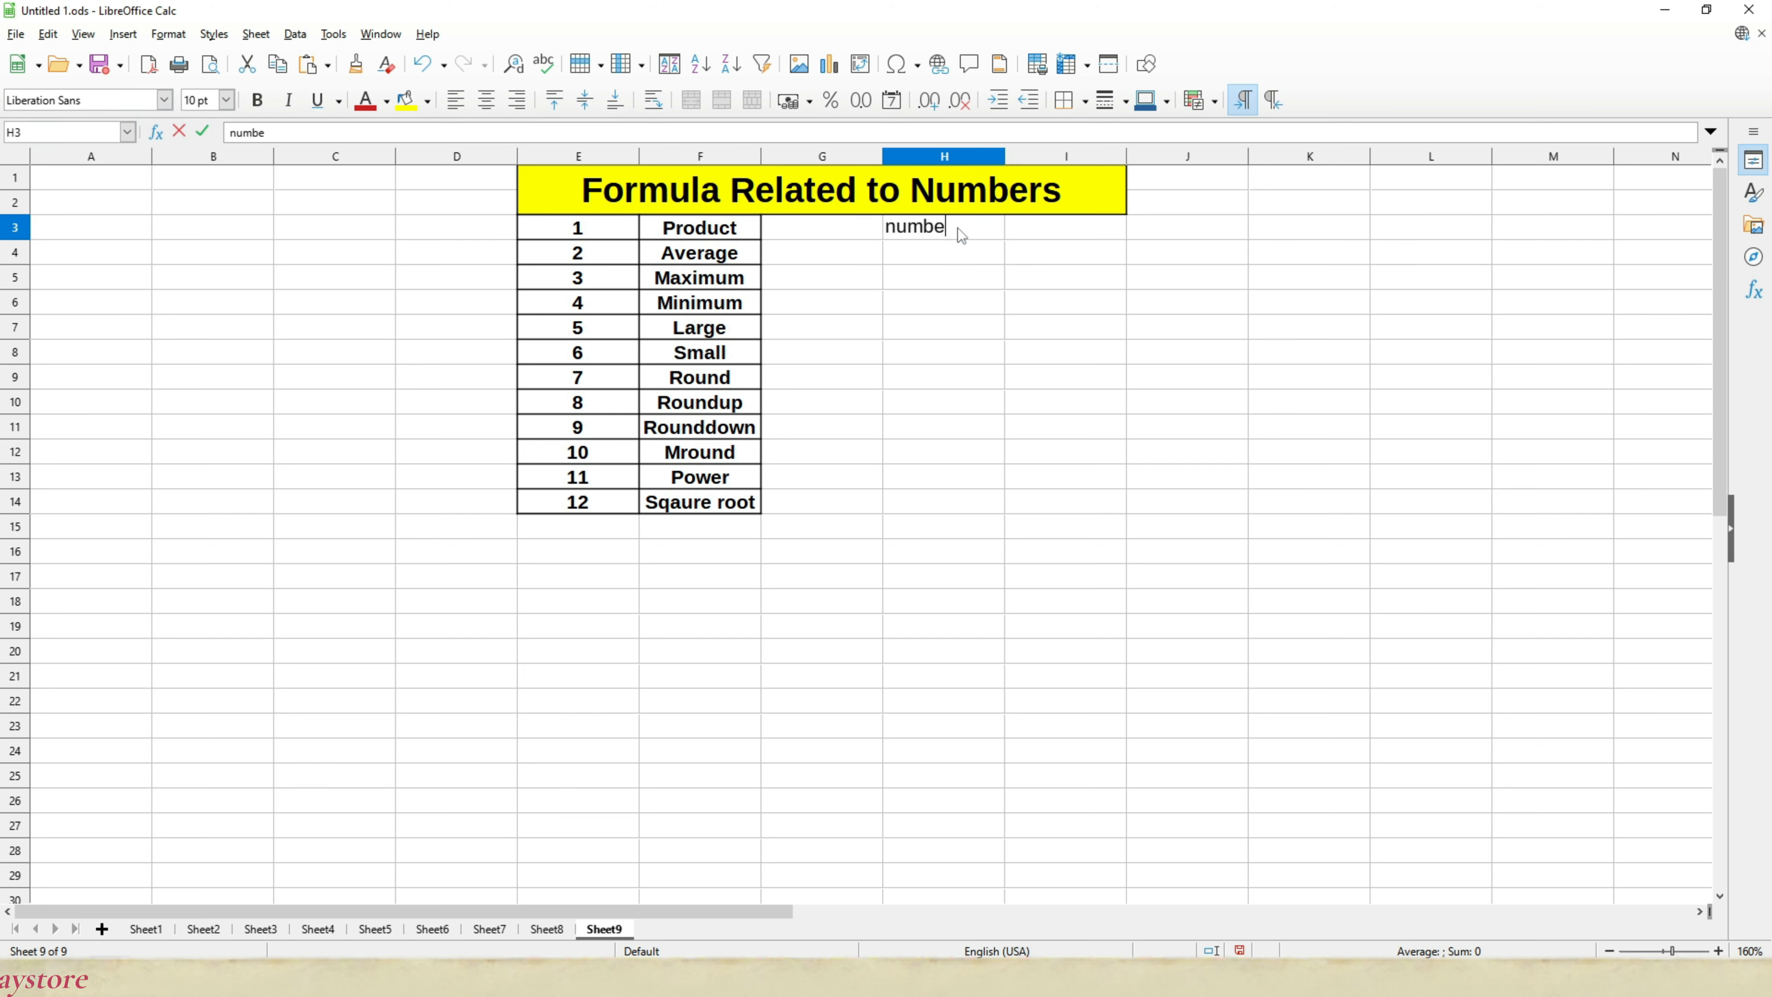
type("r1")
key("Tab")
type("nu")
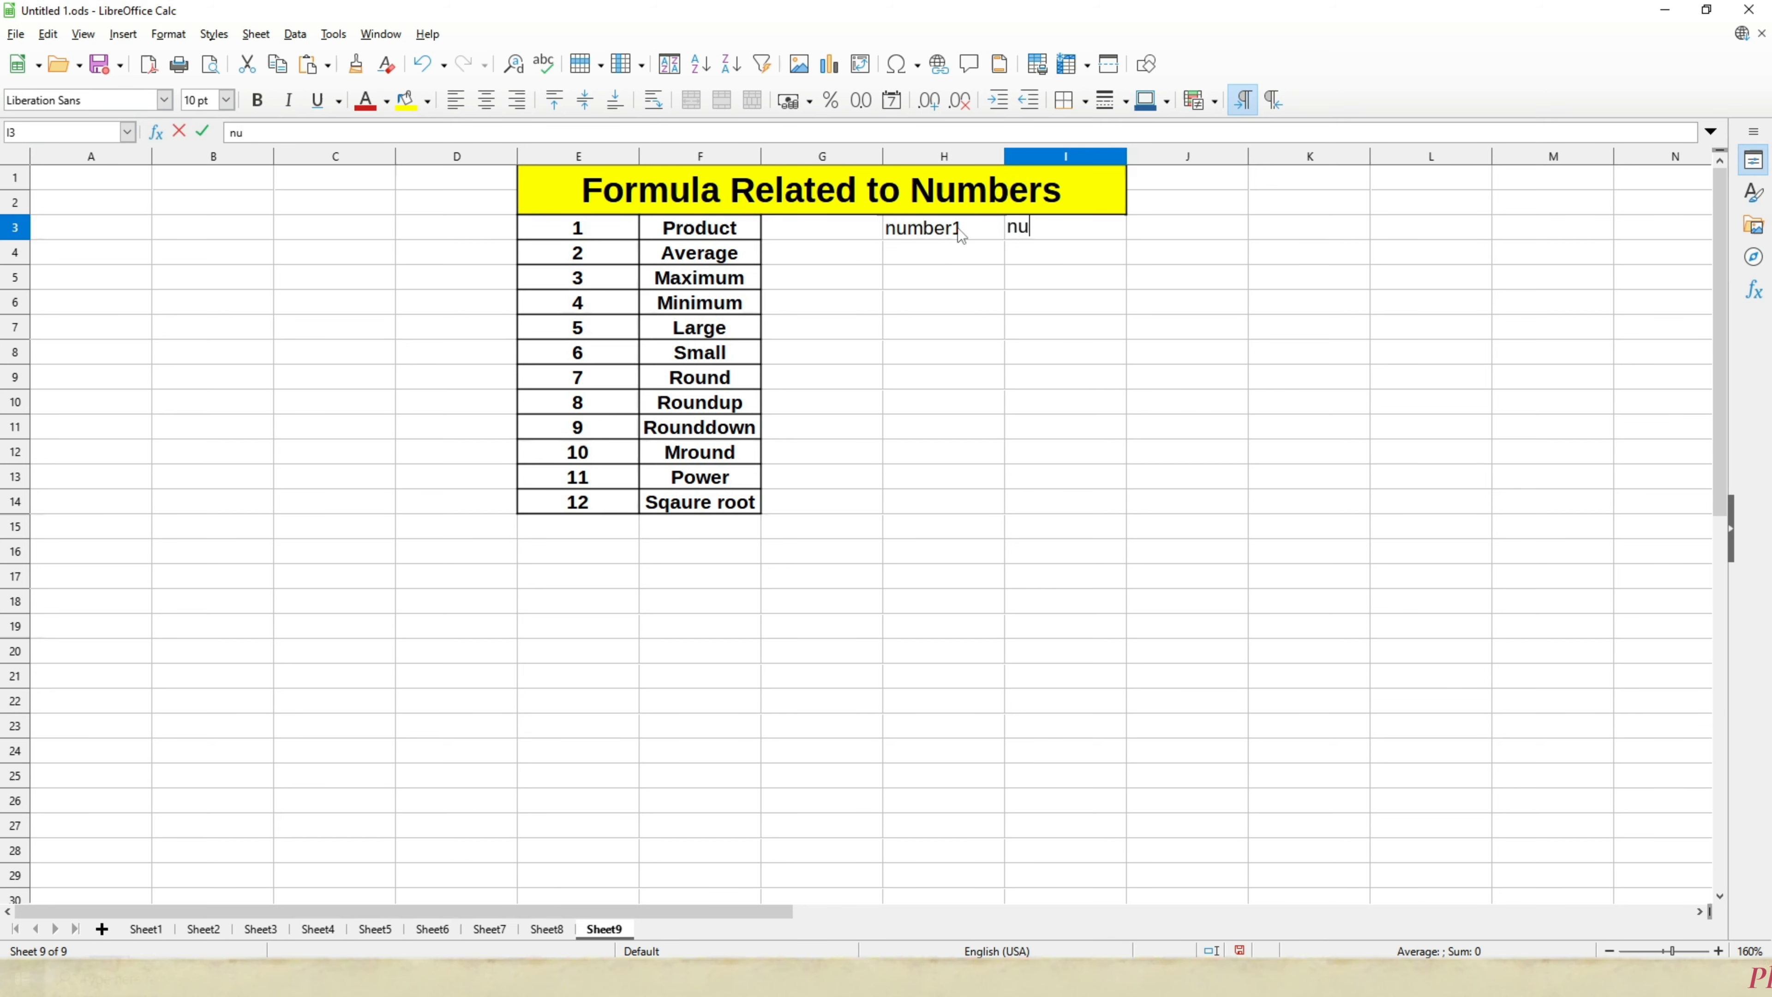
type("mber2")
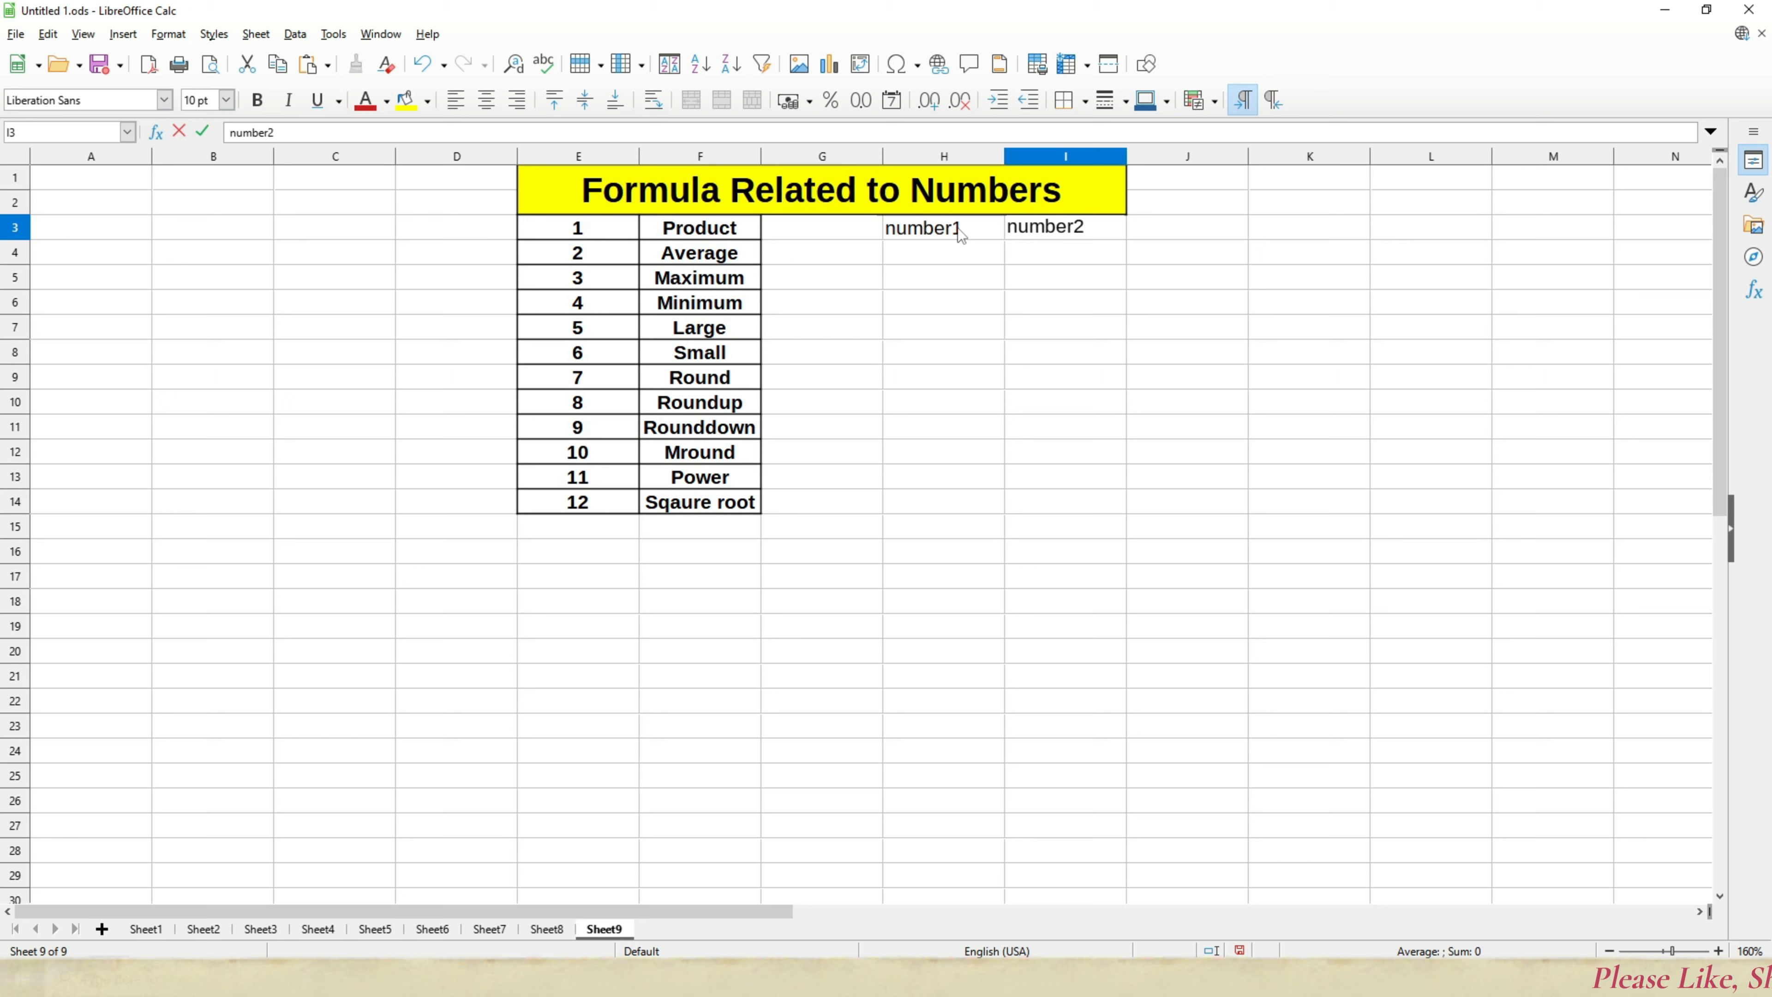
key("Return")
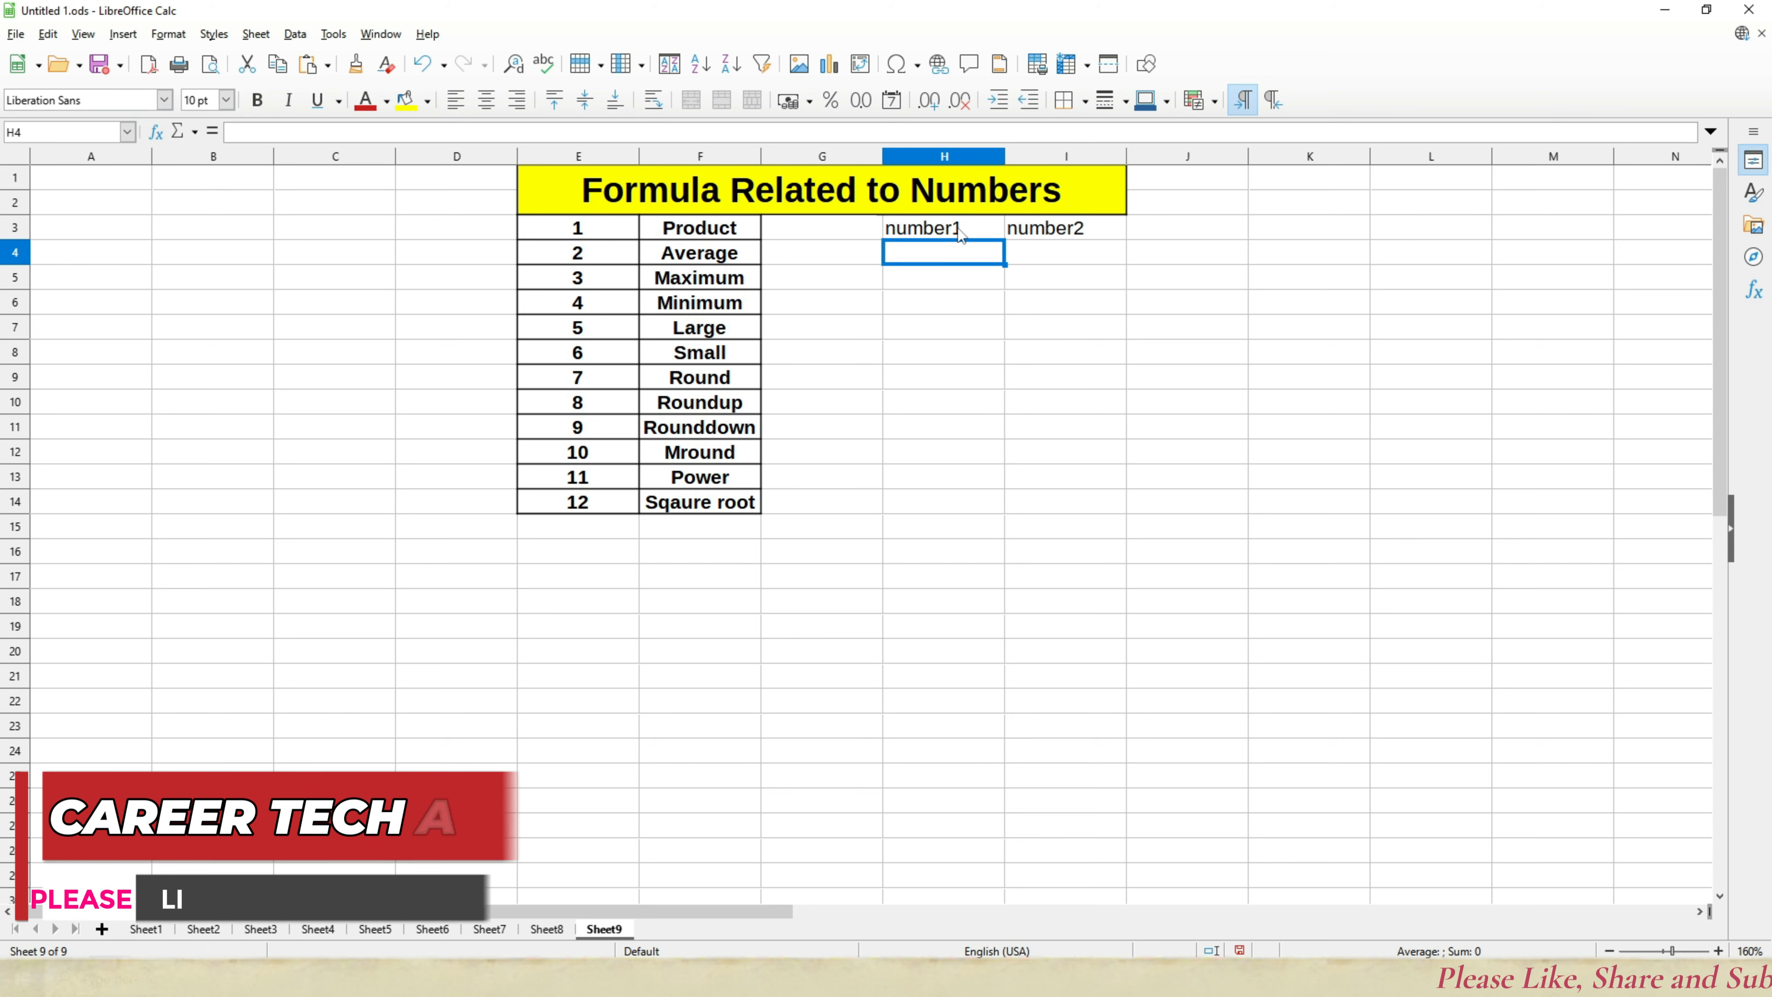
Step: Enter 10, 20 and 30 below the number1 heading and extend the series down to 110 in H14
type("10")
key("Return")
type("20")
key("Return")
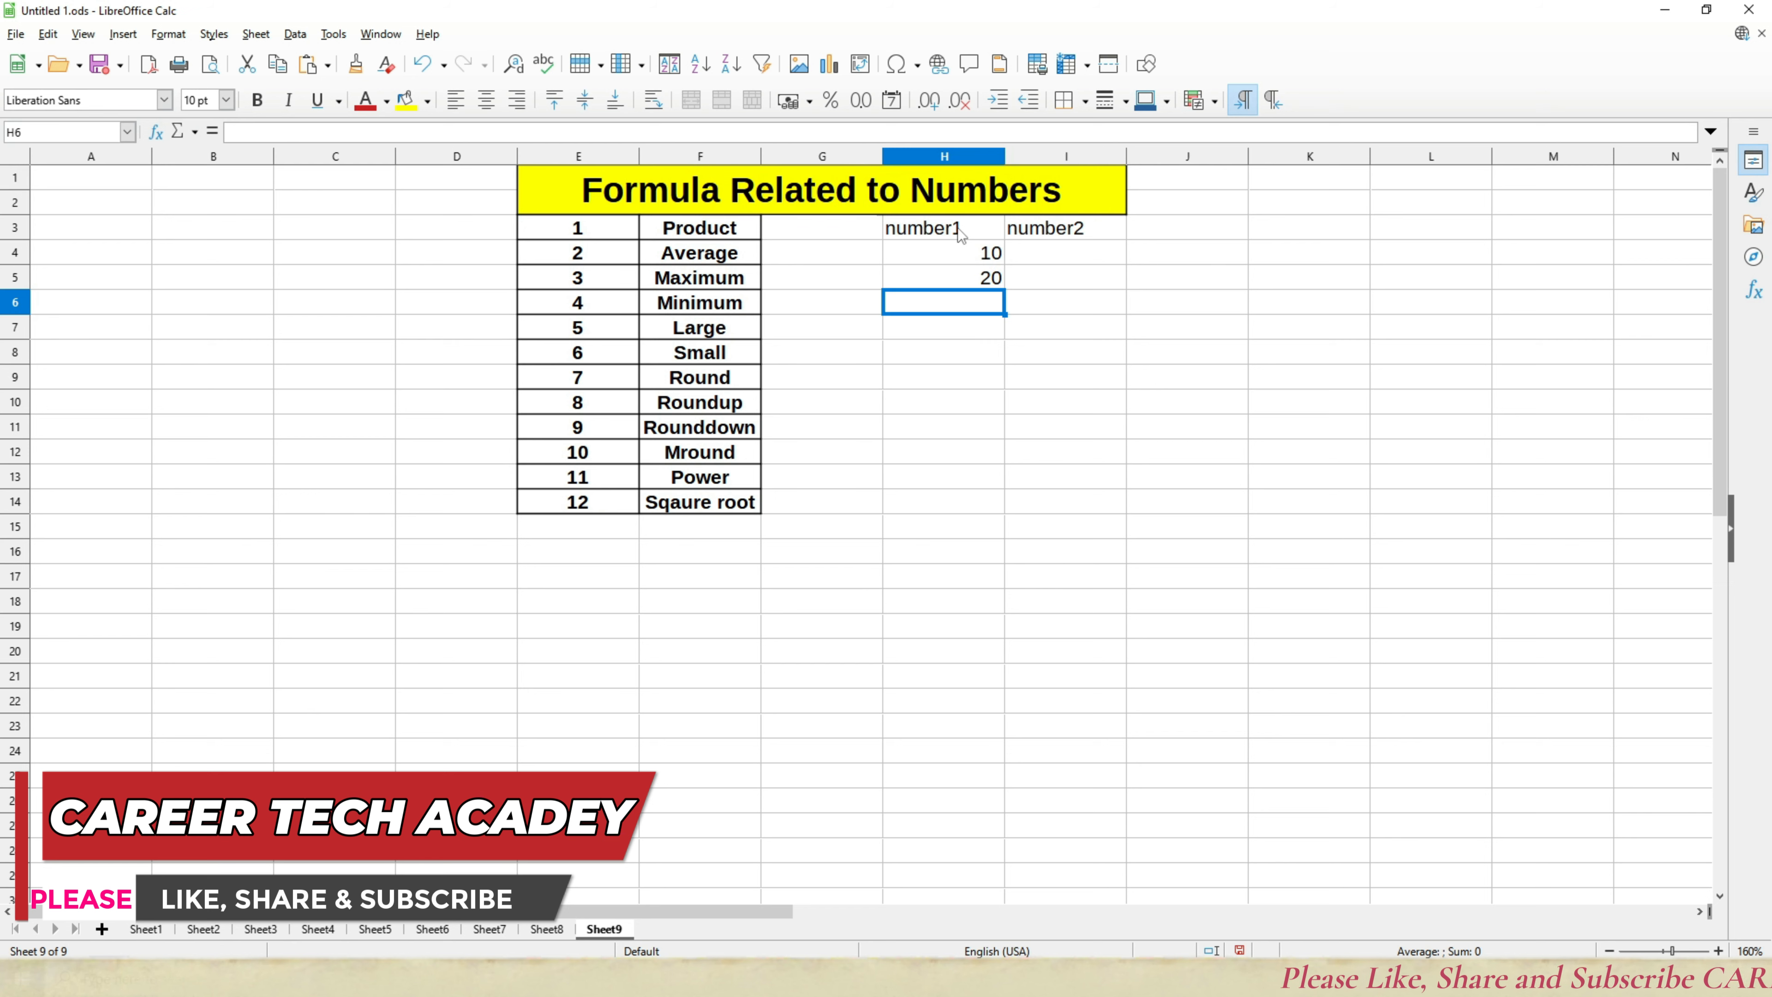
type("30")
key("Return")
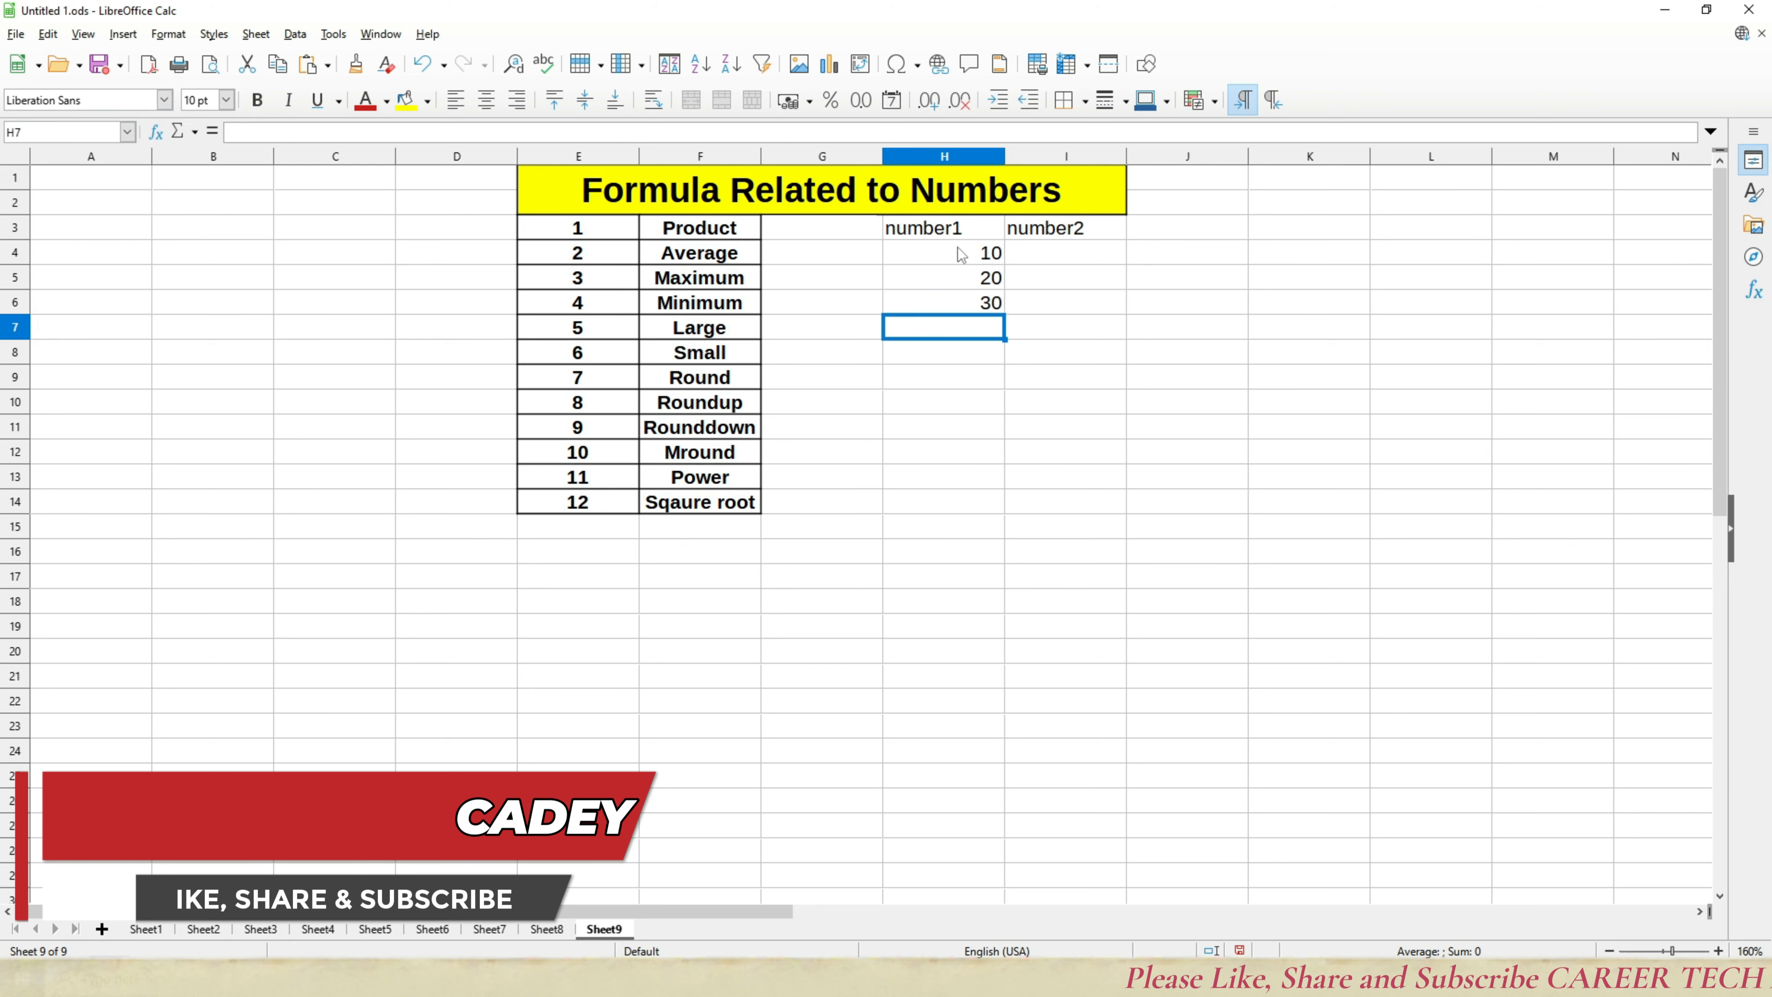
left_click_drag(962, 255, 1007, 515)
Step: Enter 5 and 10 below the number2 heading and extend the series down to 55 in I14
left_click(1053, 246)
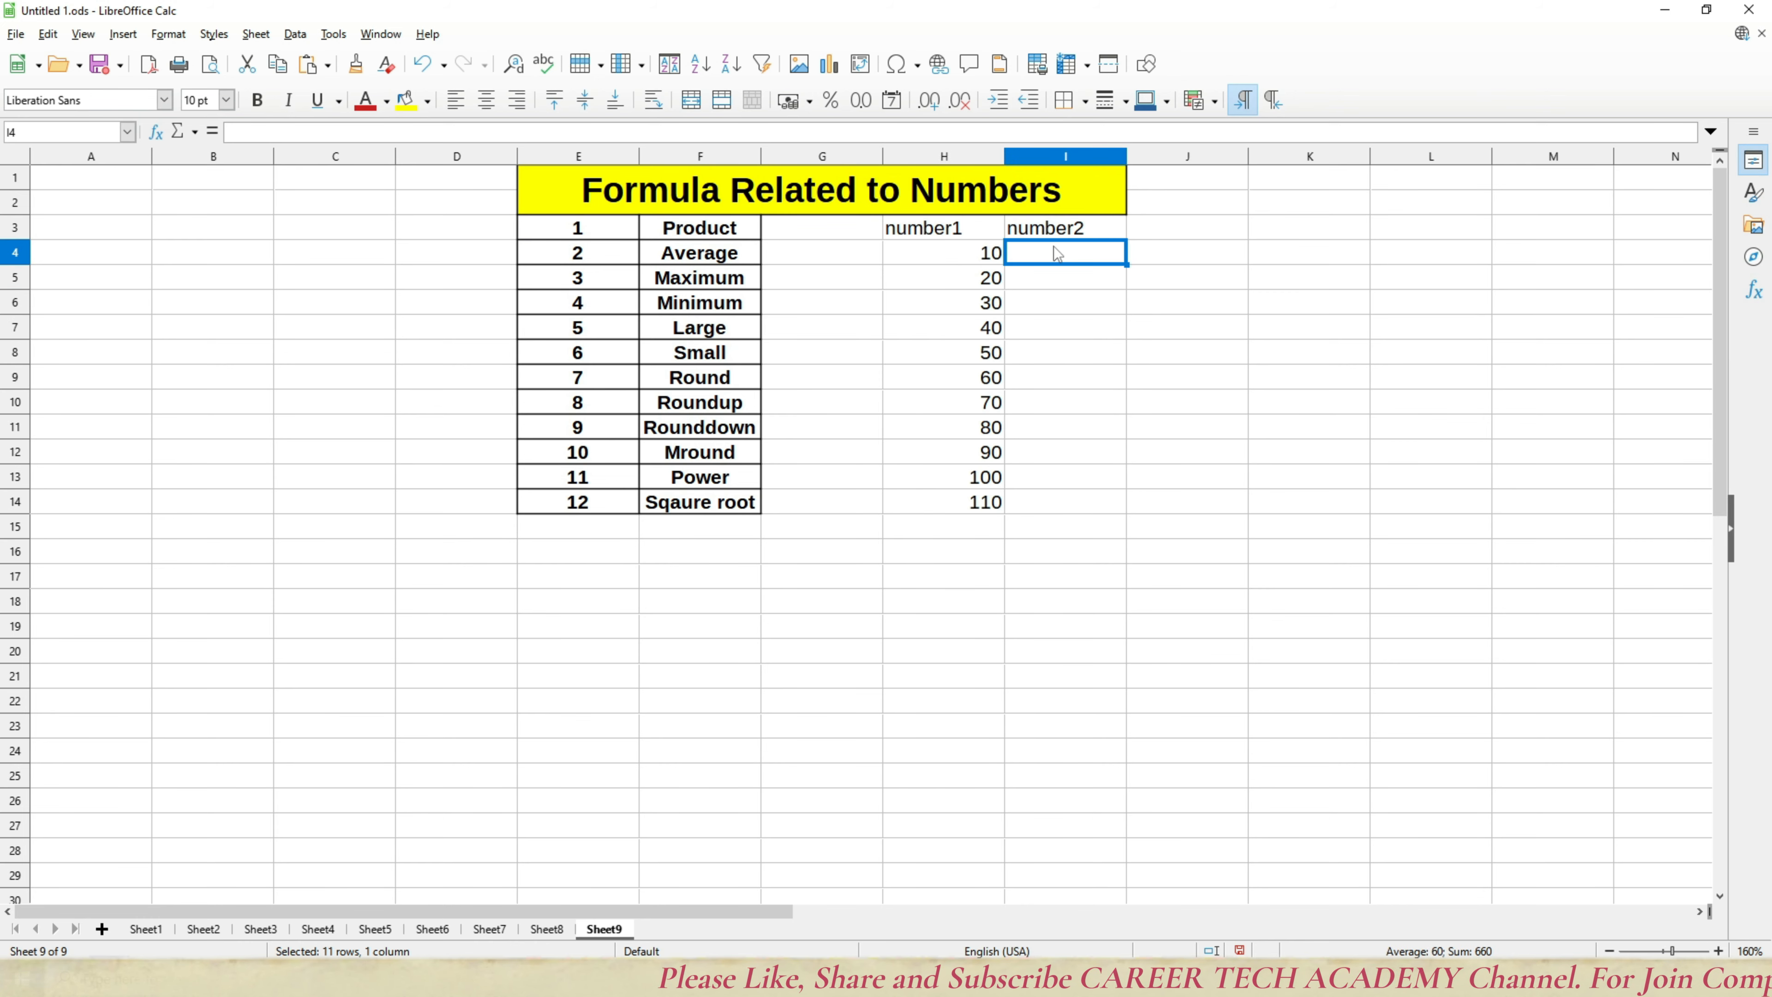
type("10")
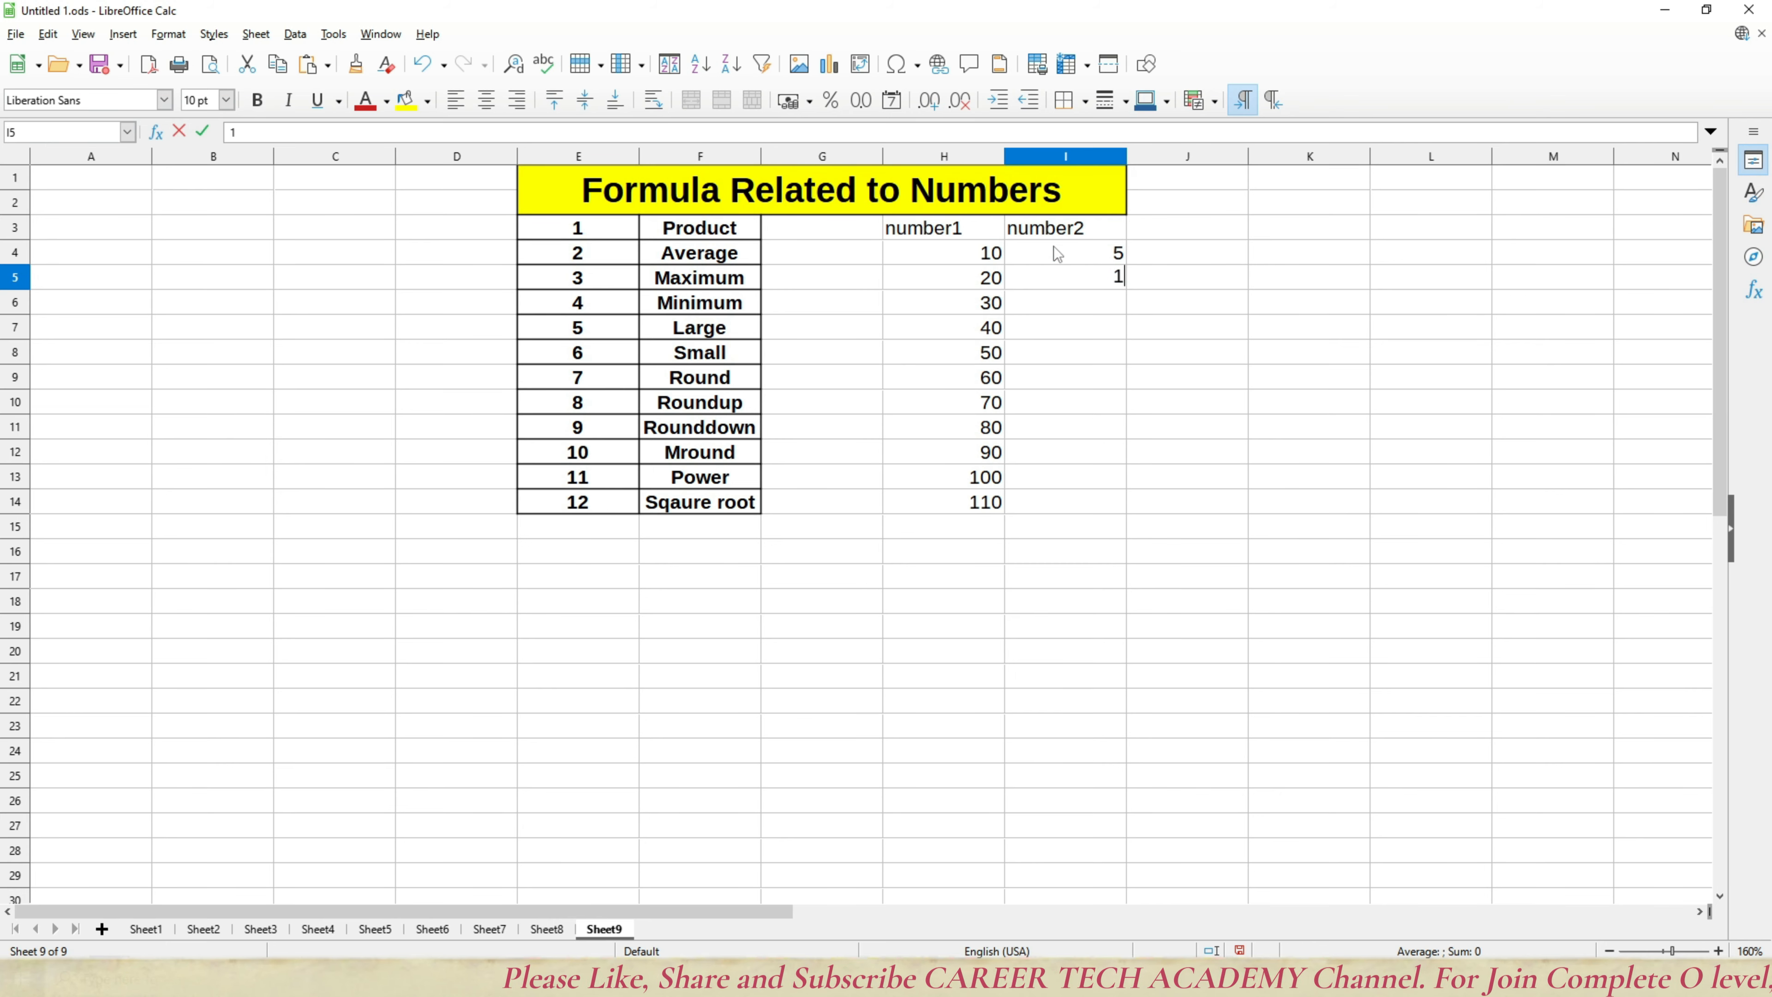
key("Return")
left_click_drag(1053, 246, 1125, 504)
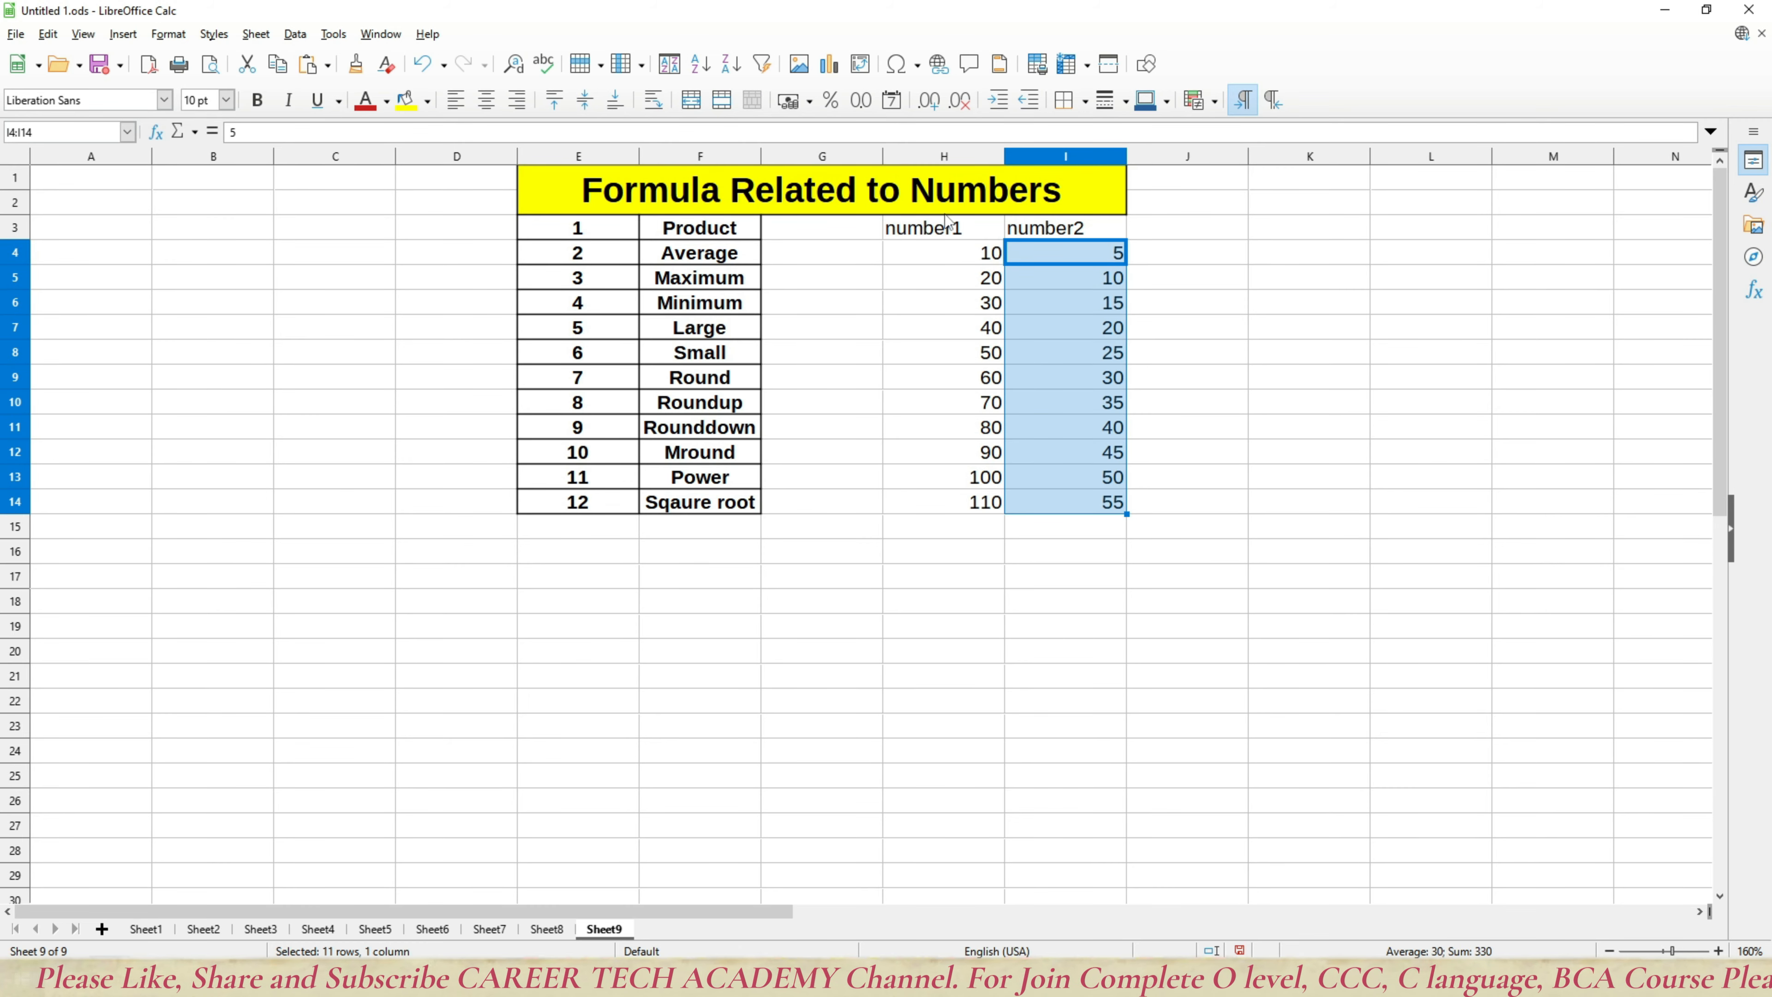
Step: Format the number table H3:I14 as centered bold text with an outer border and all inner lines
left_click_drag(928, 227, 1038, 504)
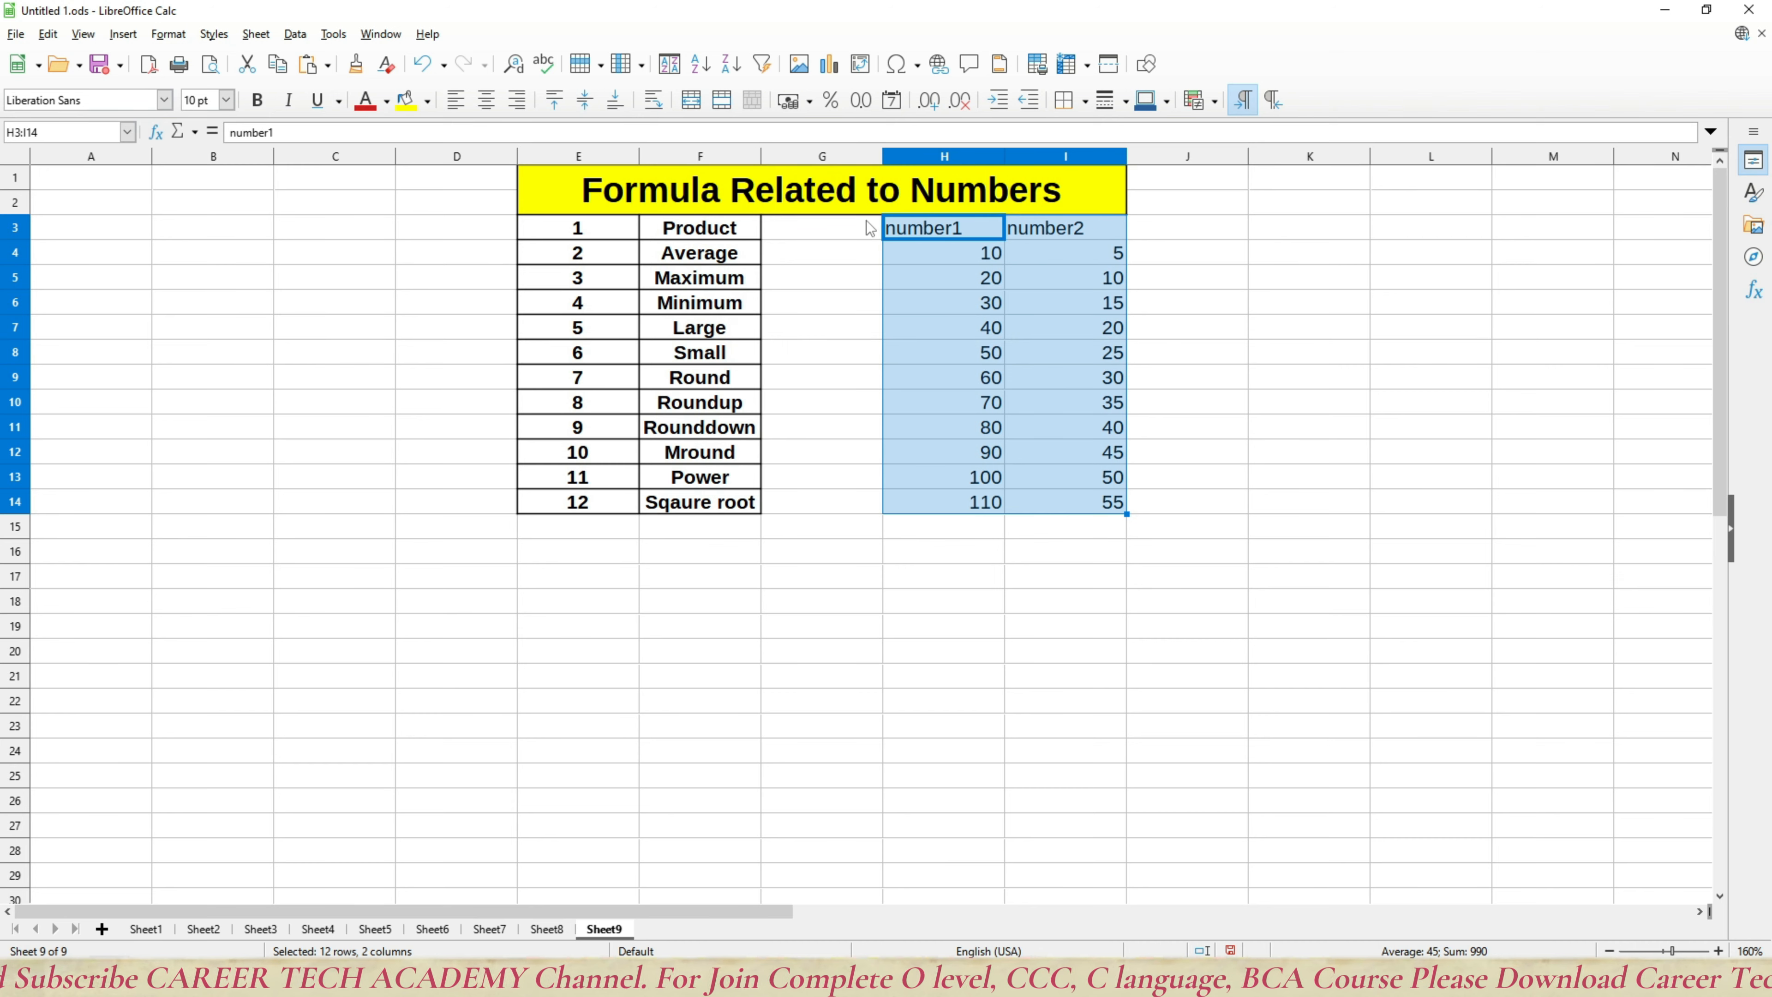
left_click(486, 100)
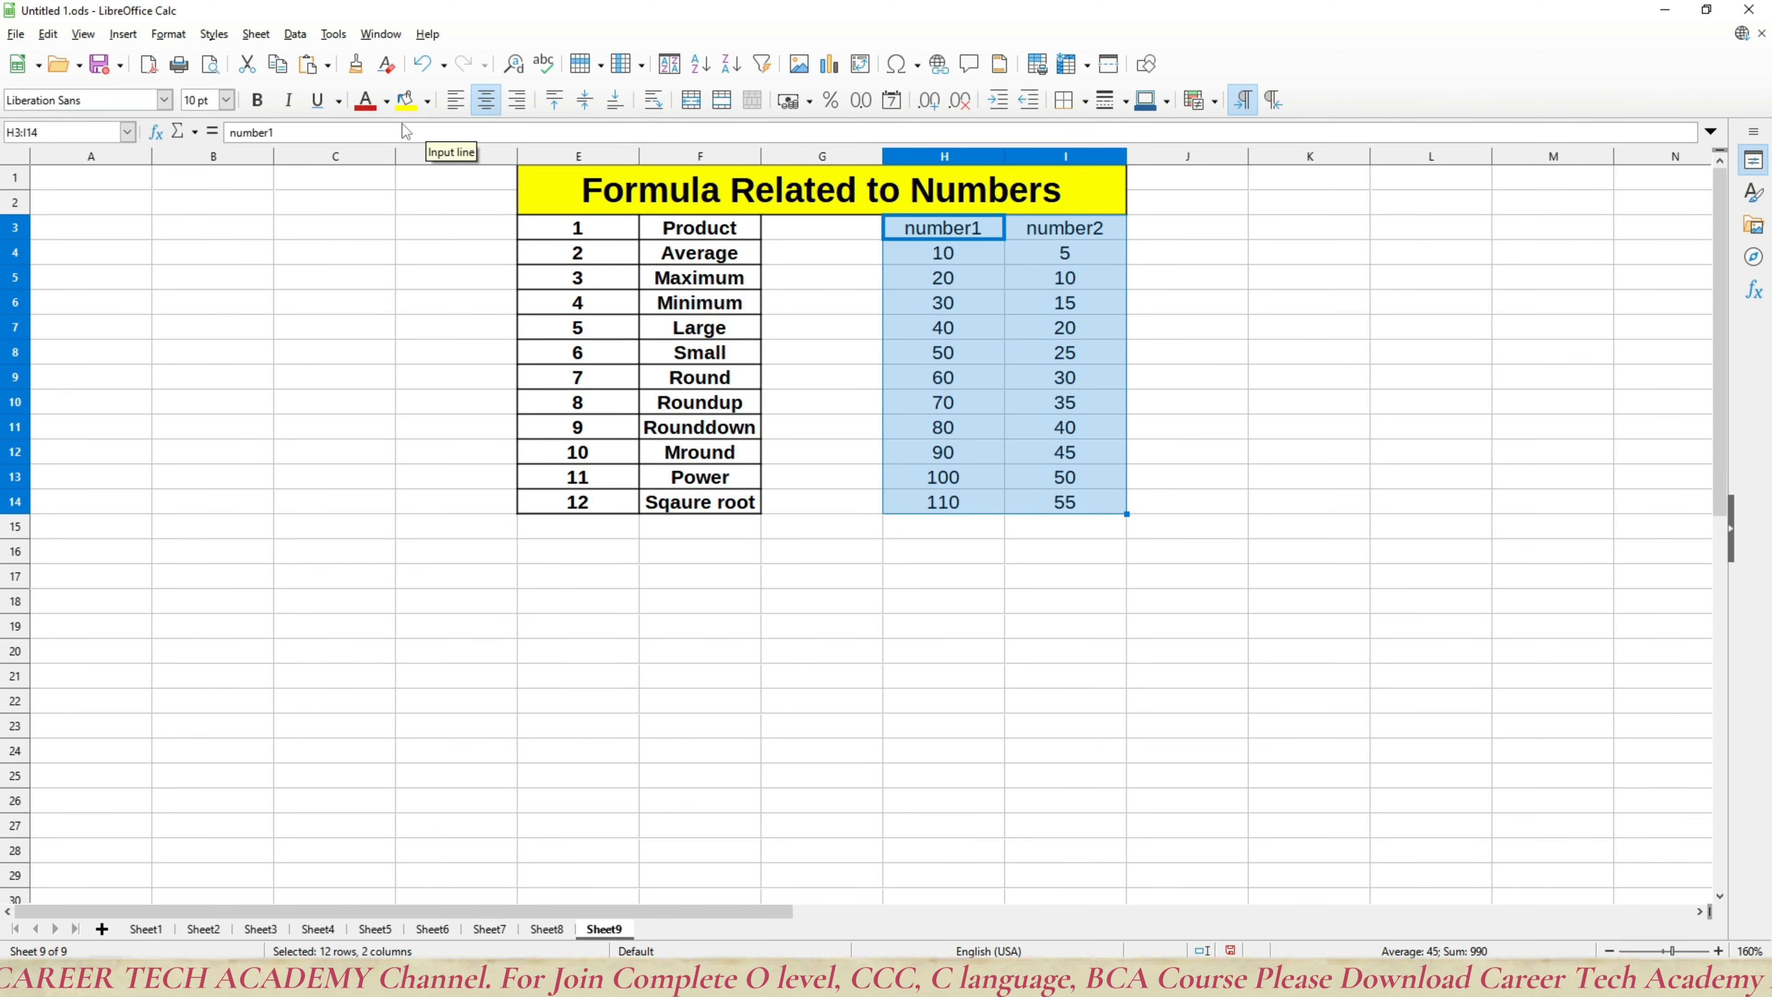
left_click(256, 100)
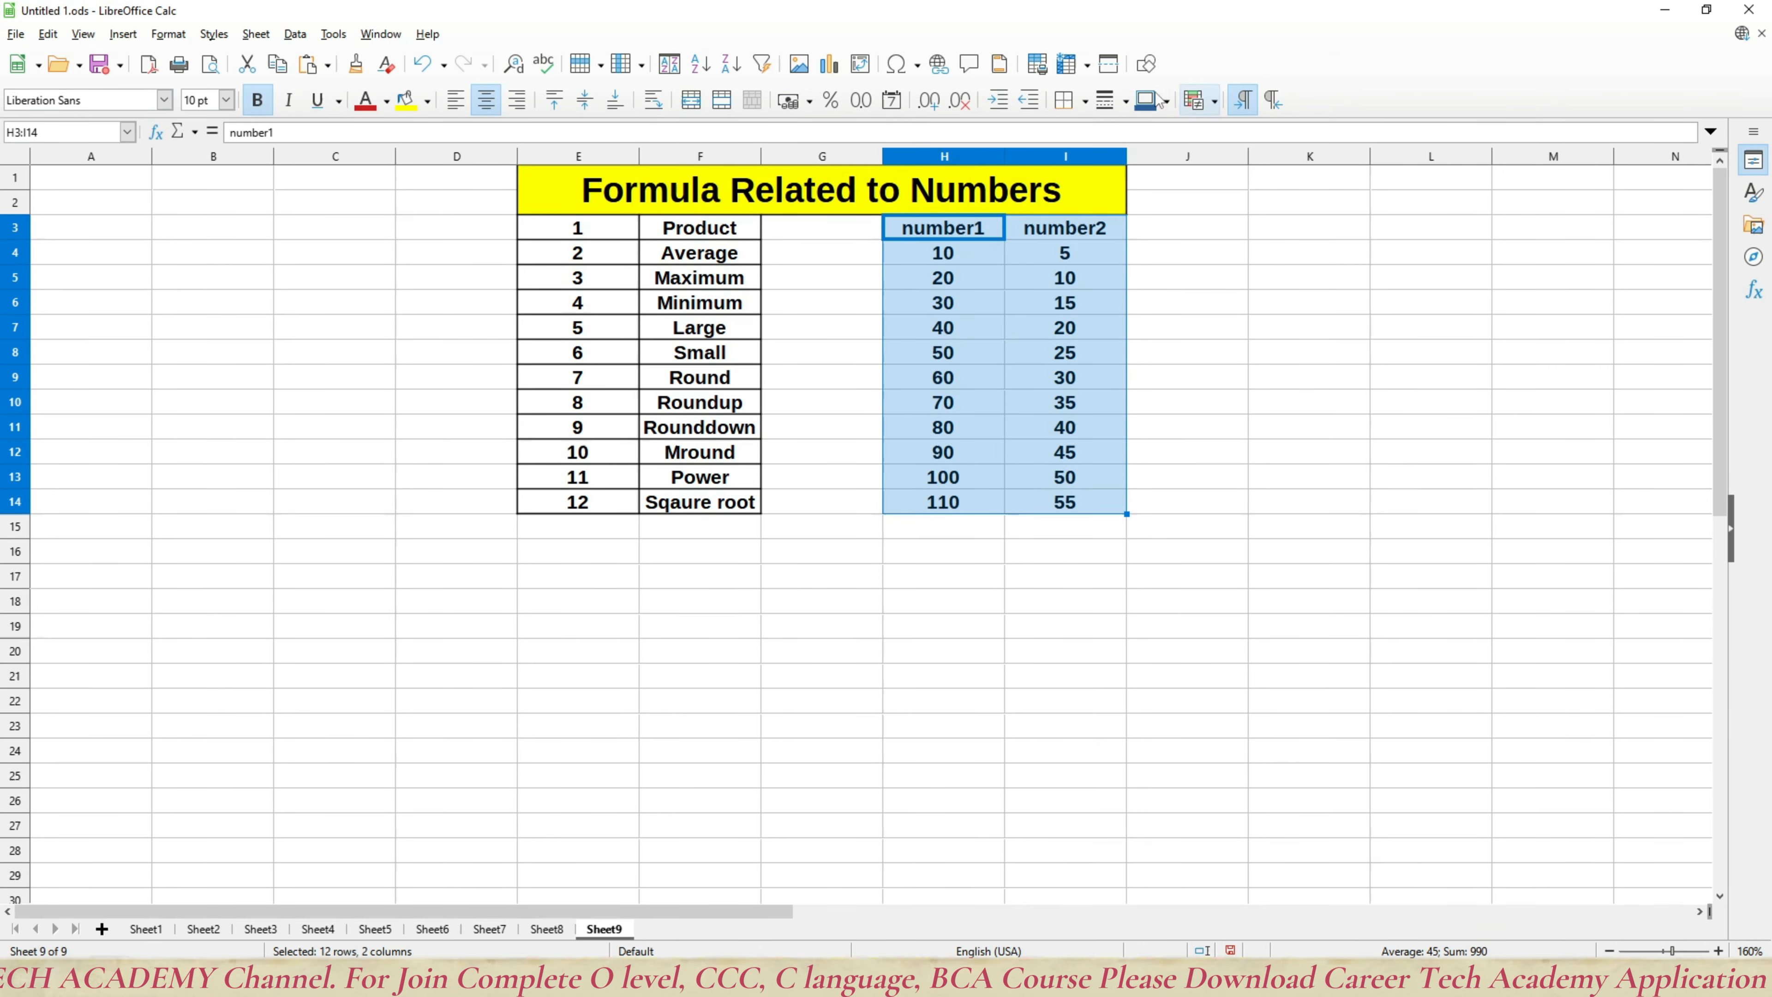
left_click(1085, 101)
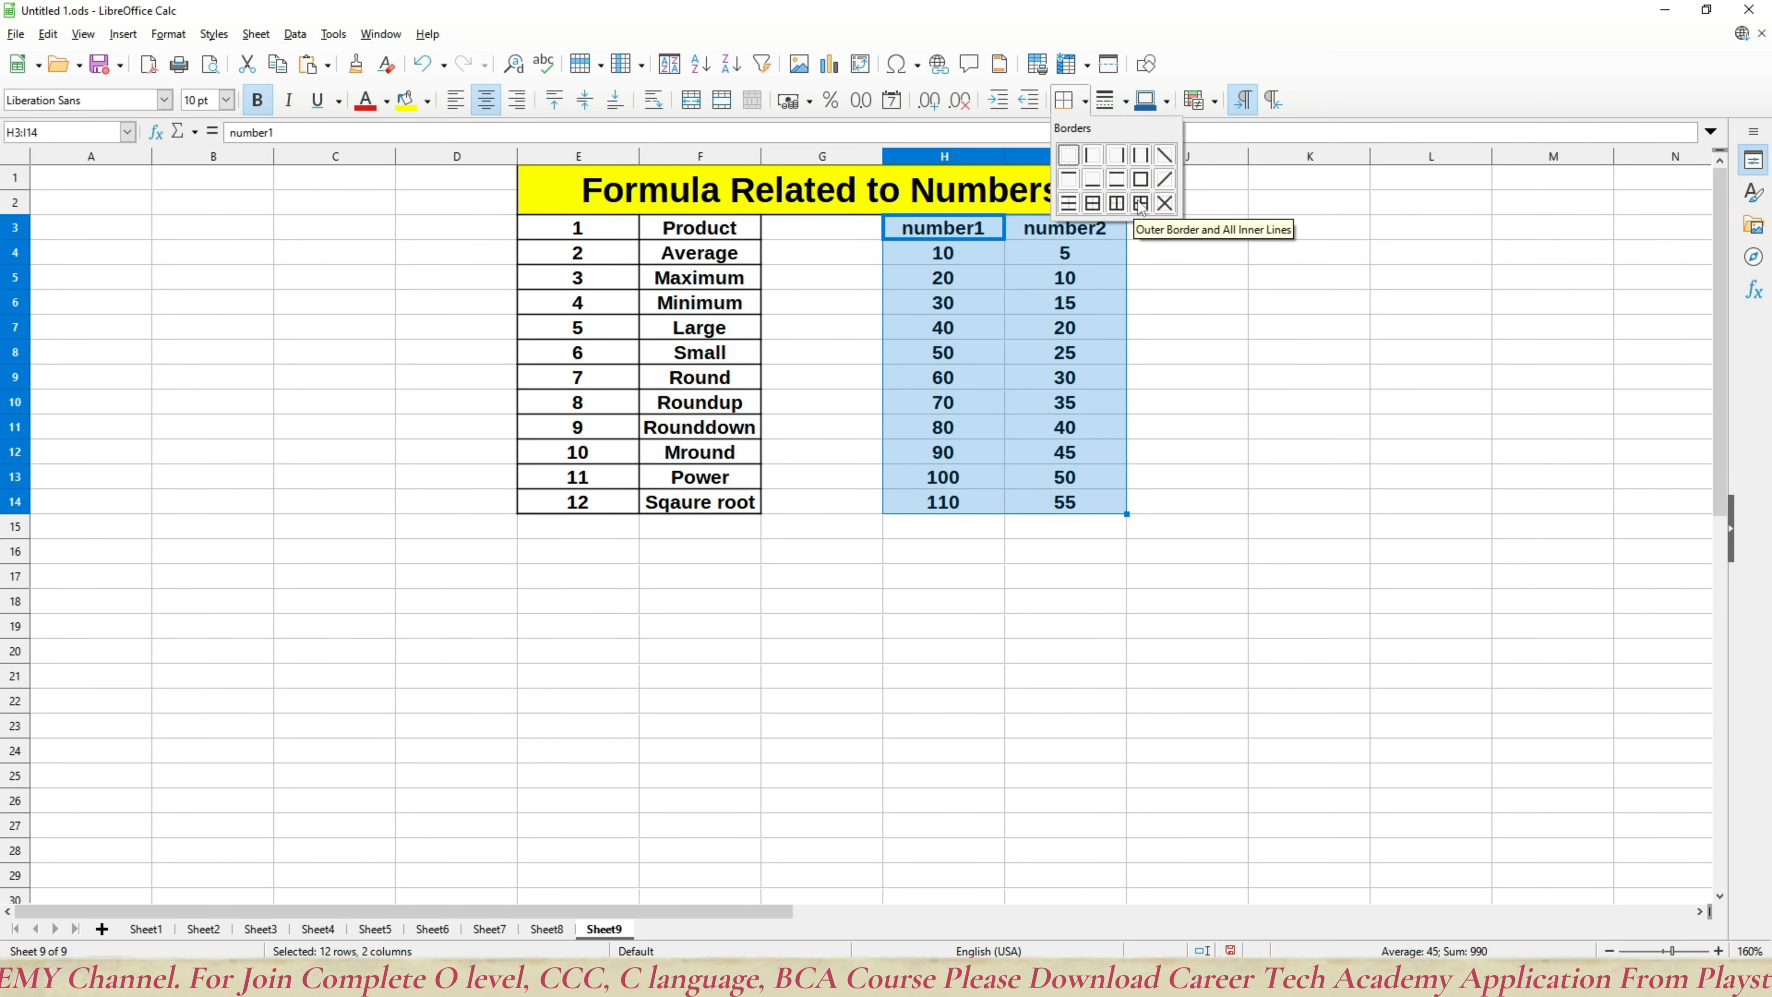
left_click(1135, 200)
left_click(1202, 424)
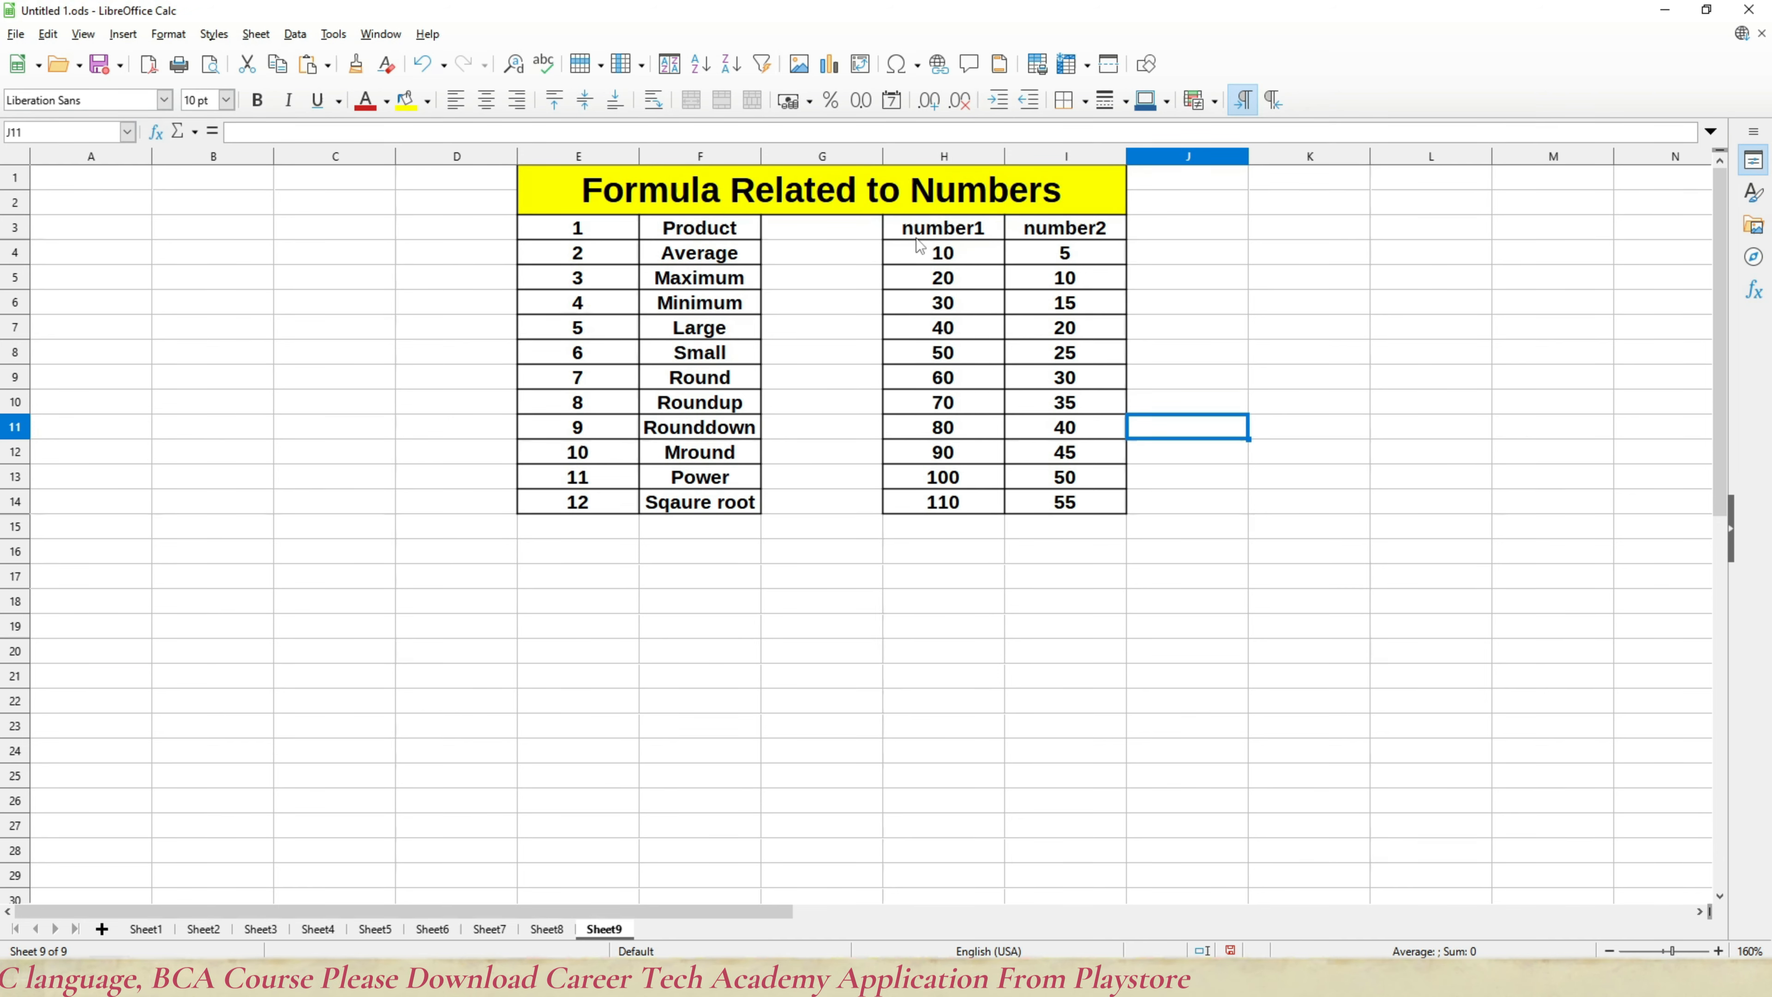
Step: Move the number table from H3:I14 to C1:D12, beside the formula list
left_click_drag(928, 230, 1051, 514)
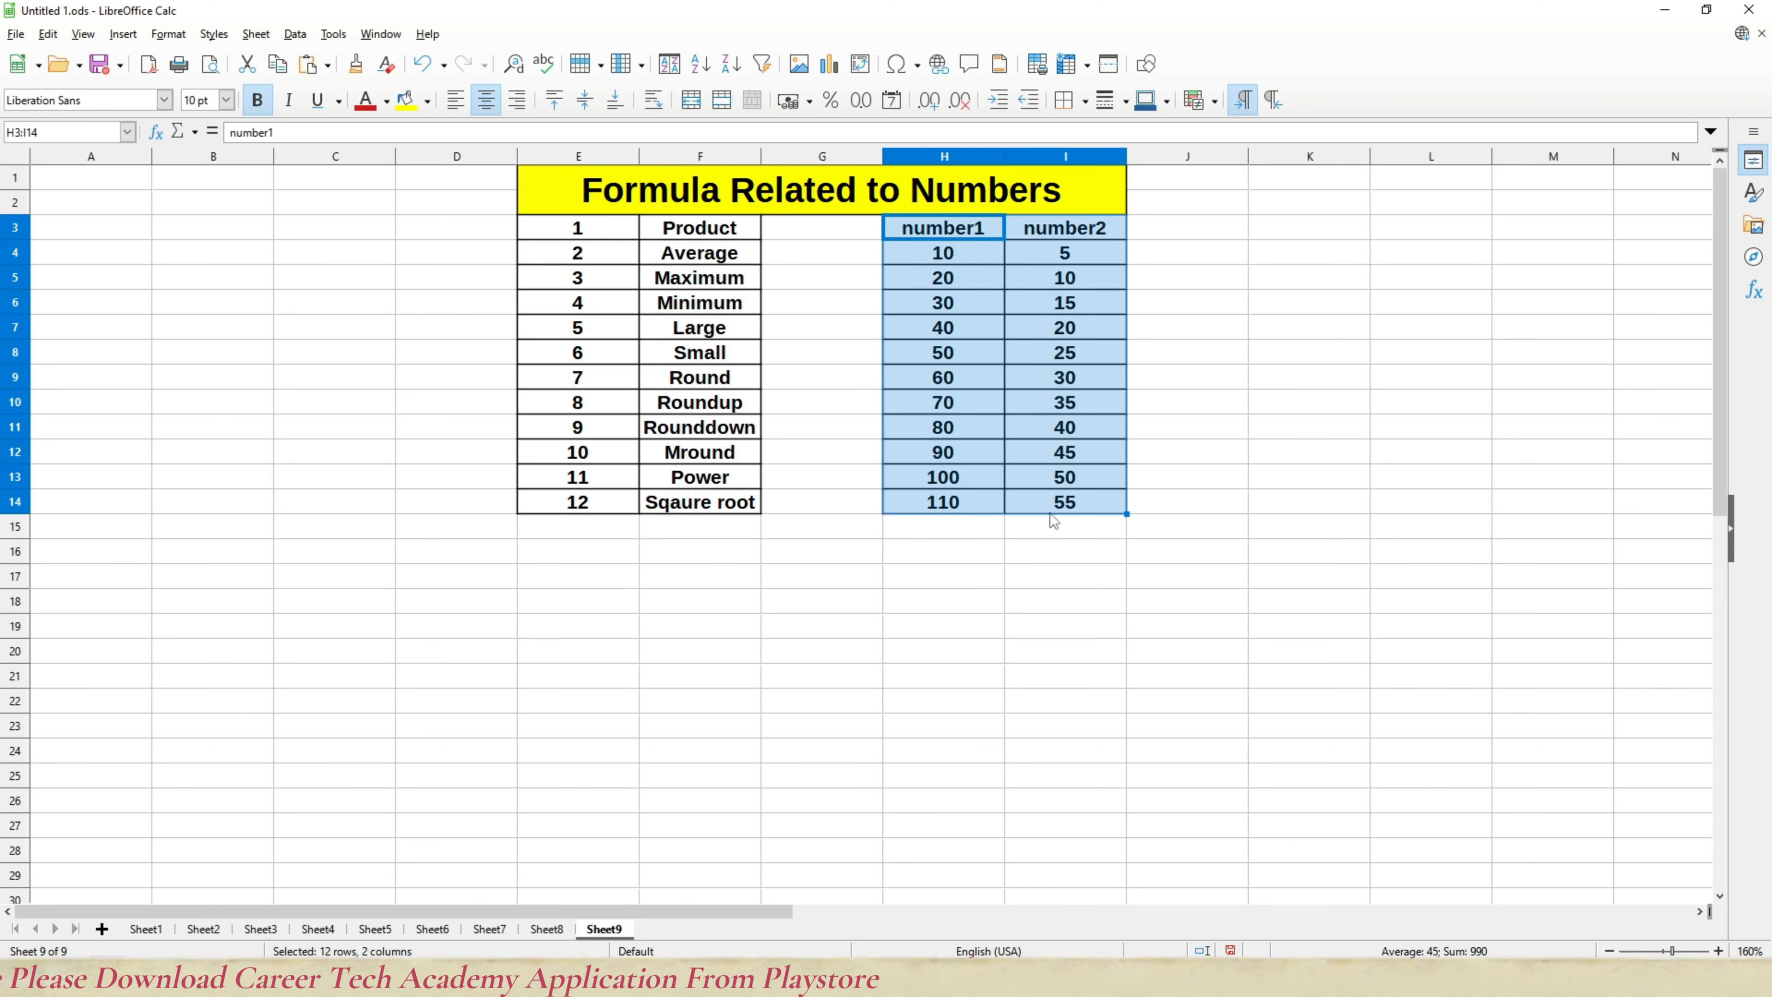
key("ctrl+x")
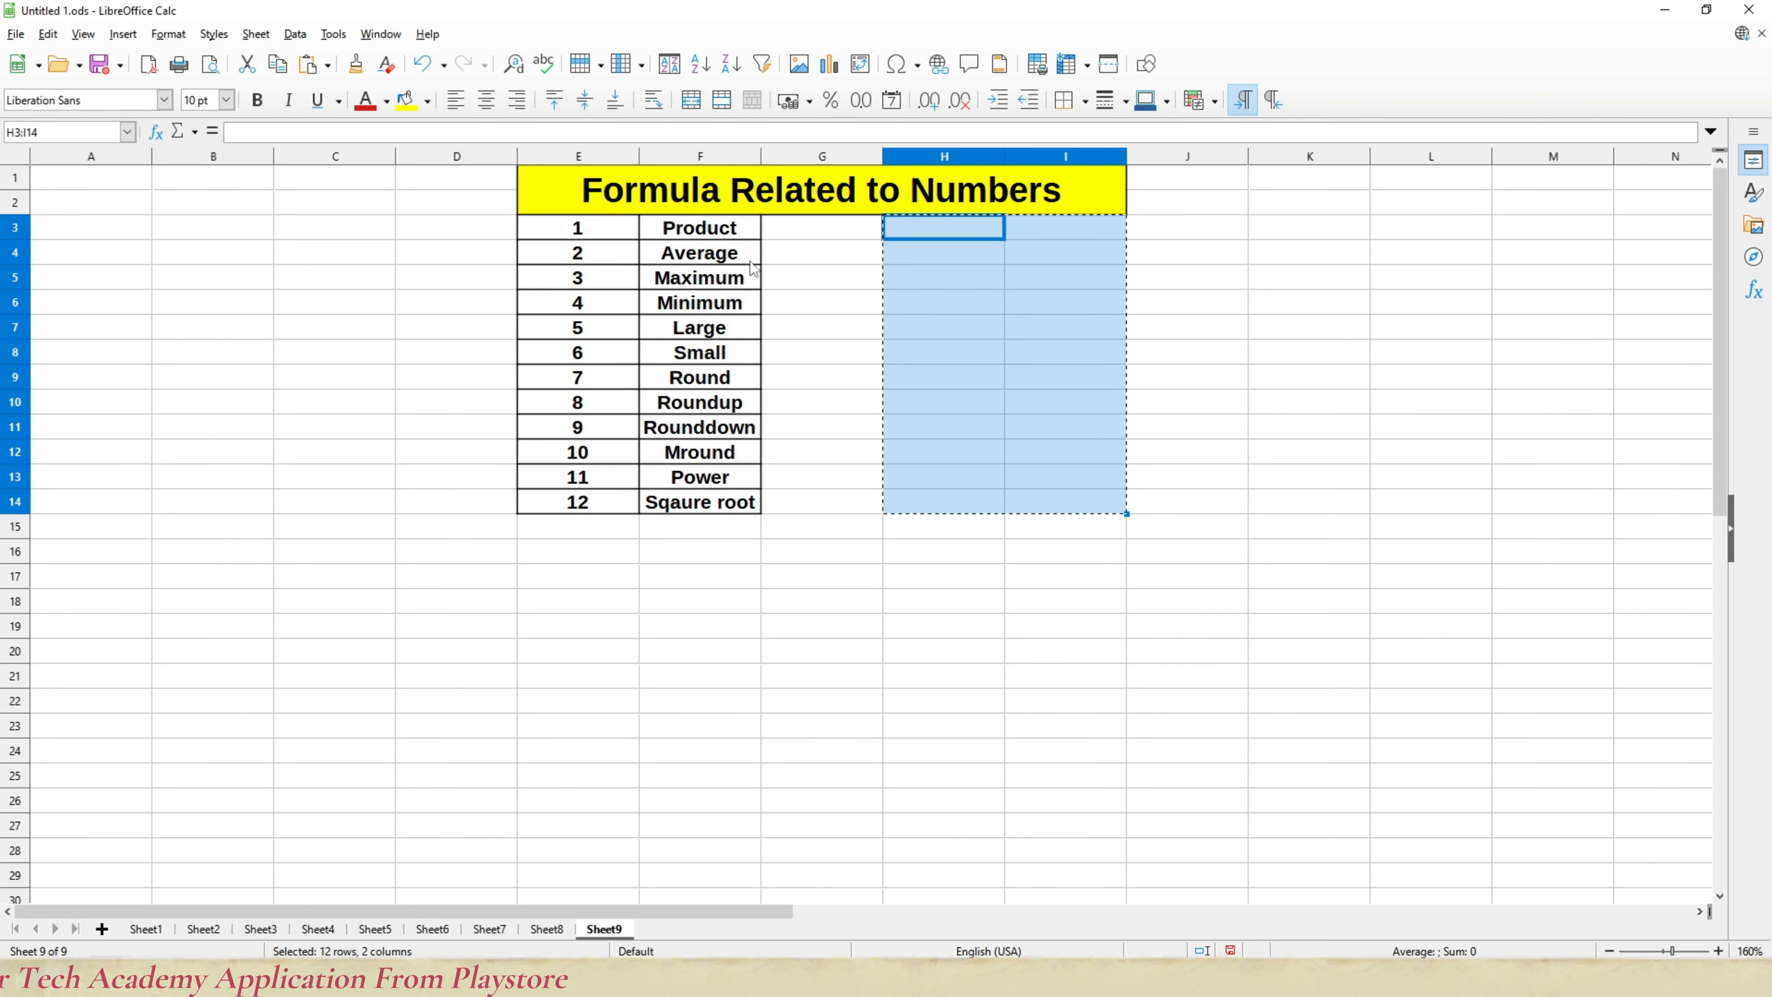
left_click(375, 180)
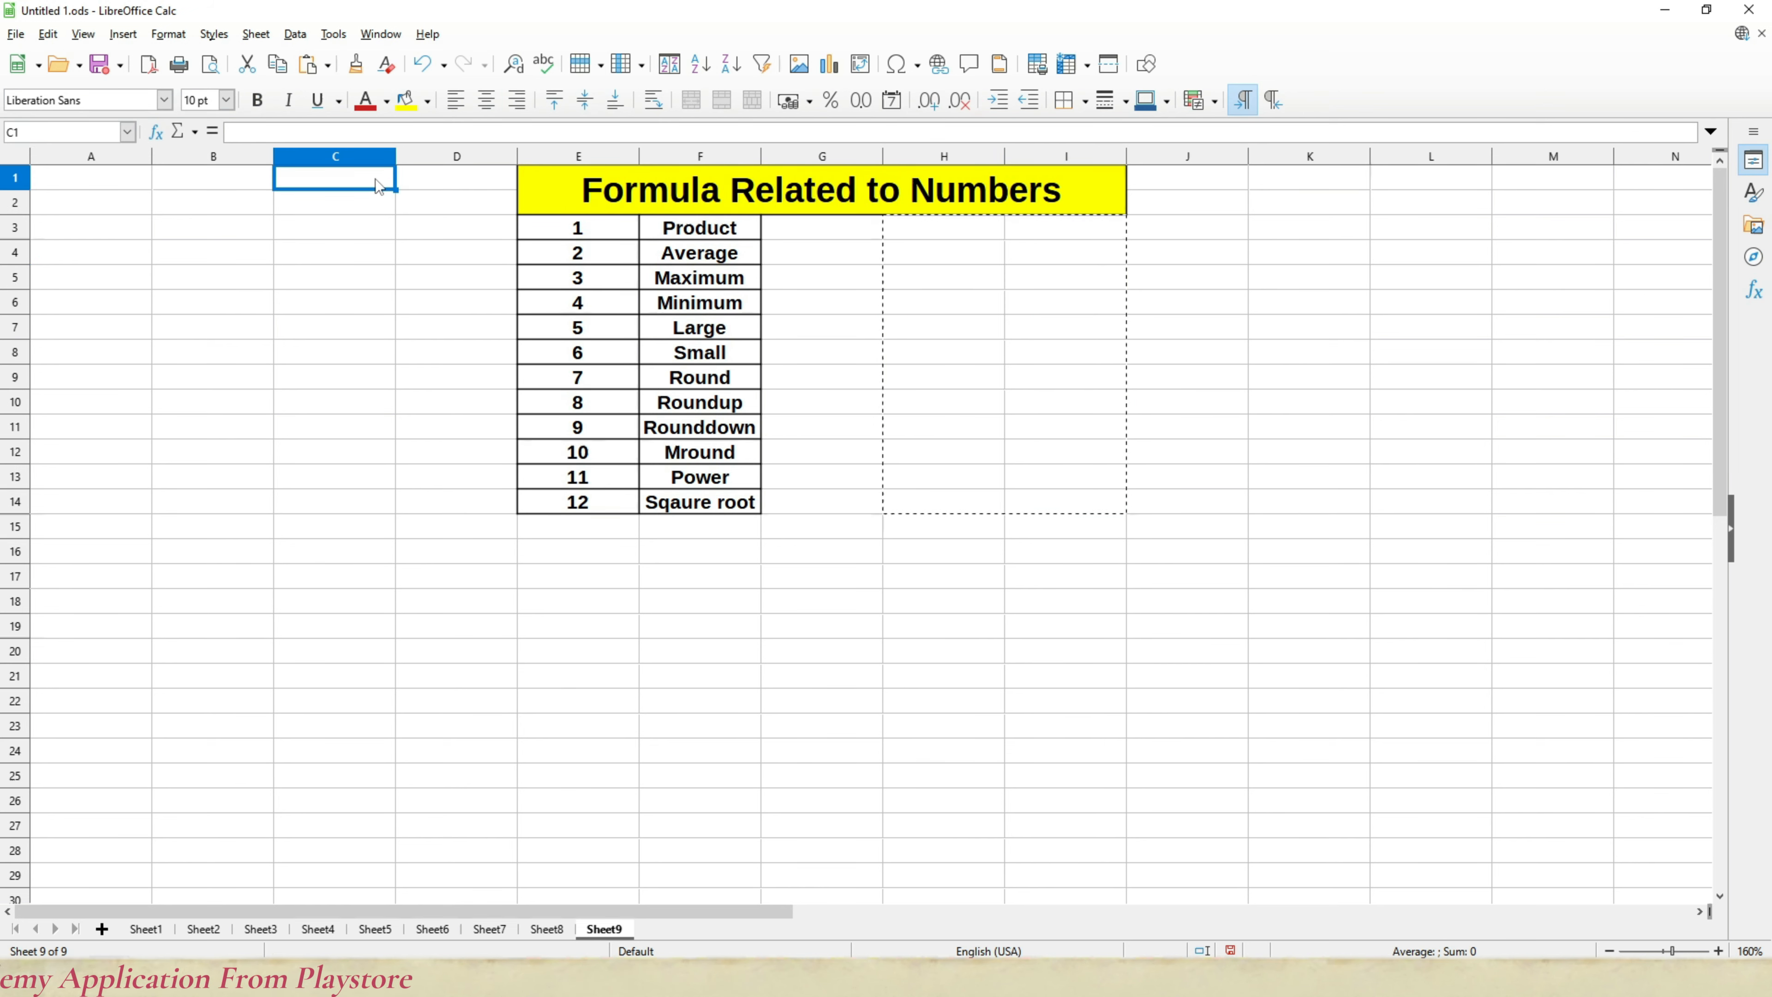
key("ctrl+v")
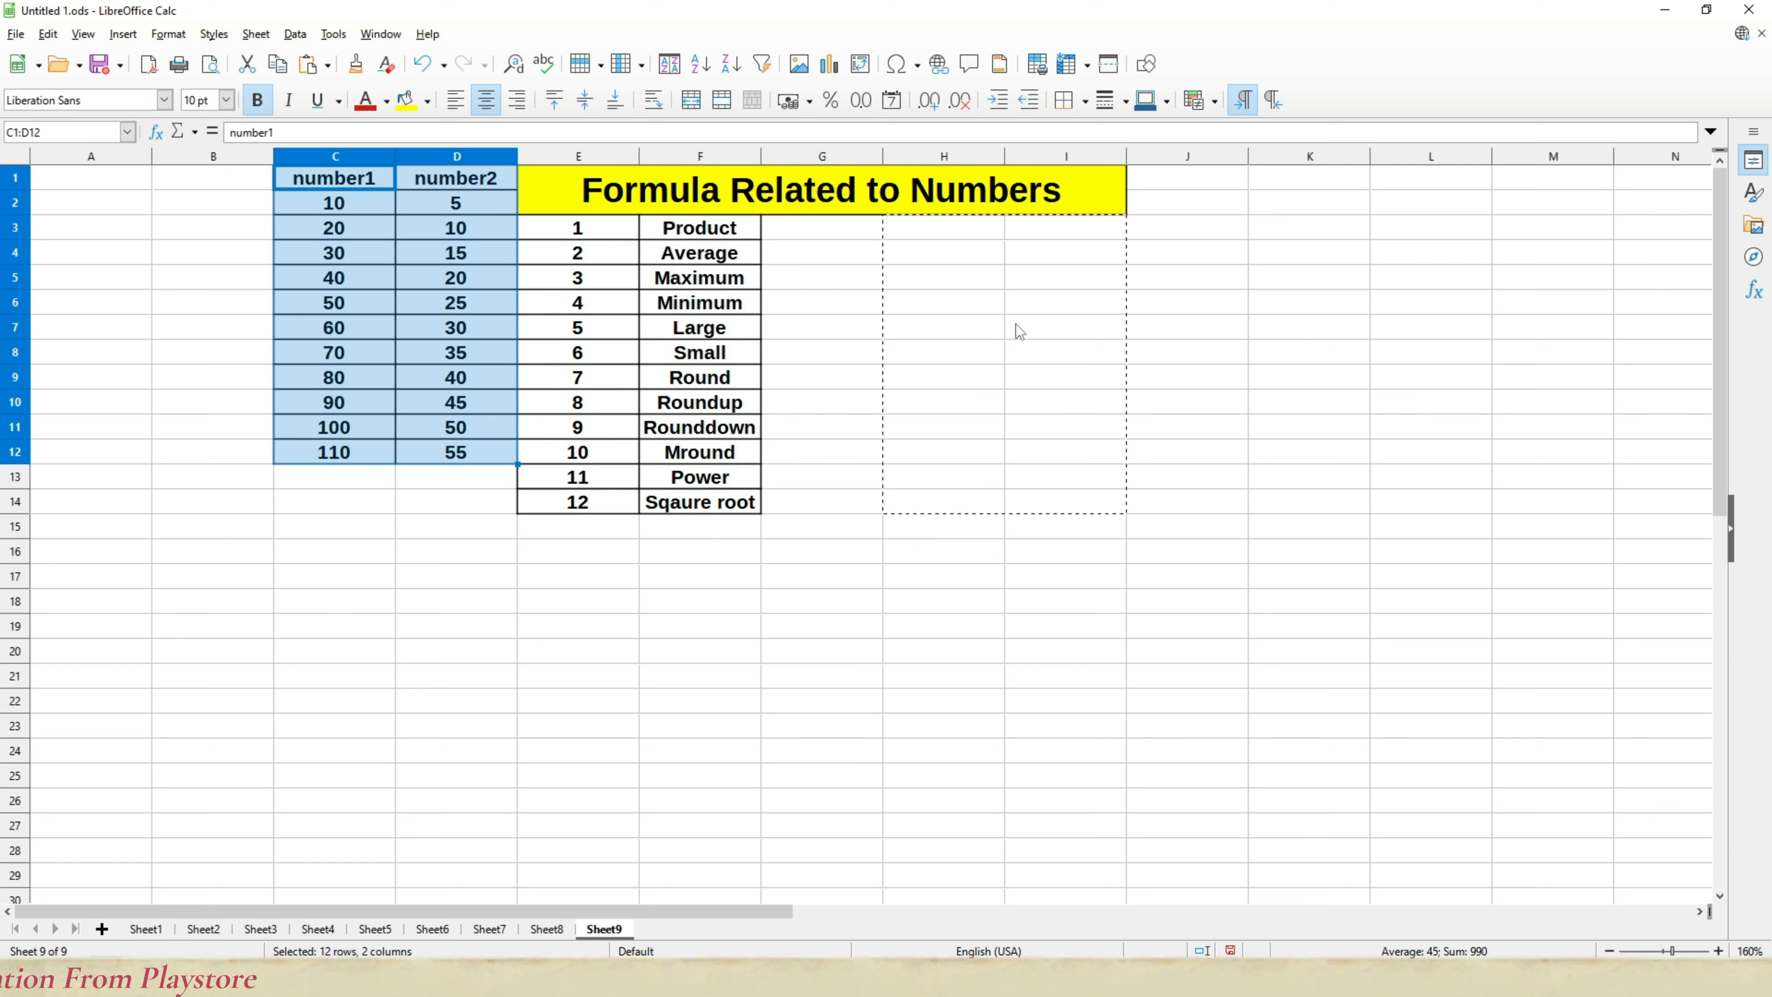
Step: Enter the formula =C2*D2 in G3 beside Product and check it in the cell
left_click(837, 236)
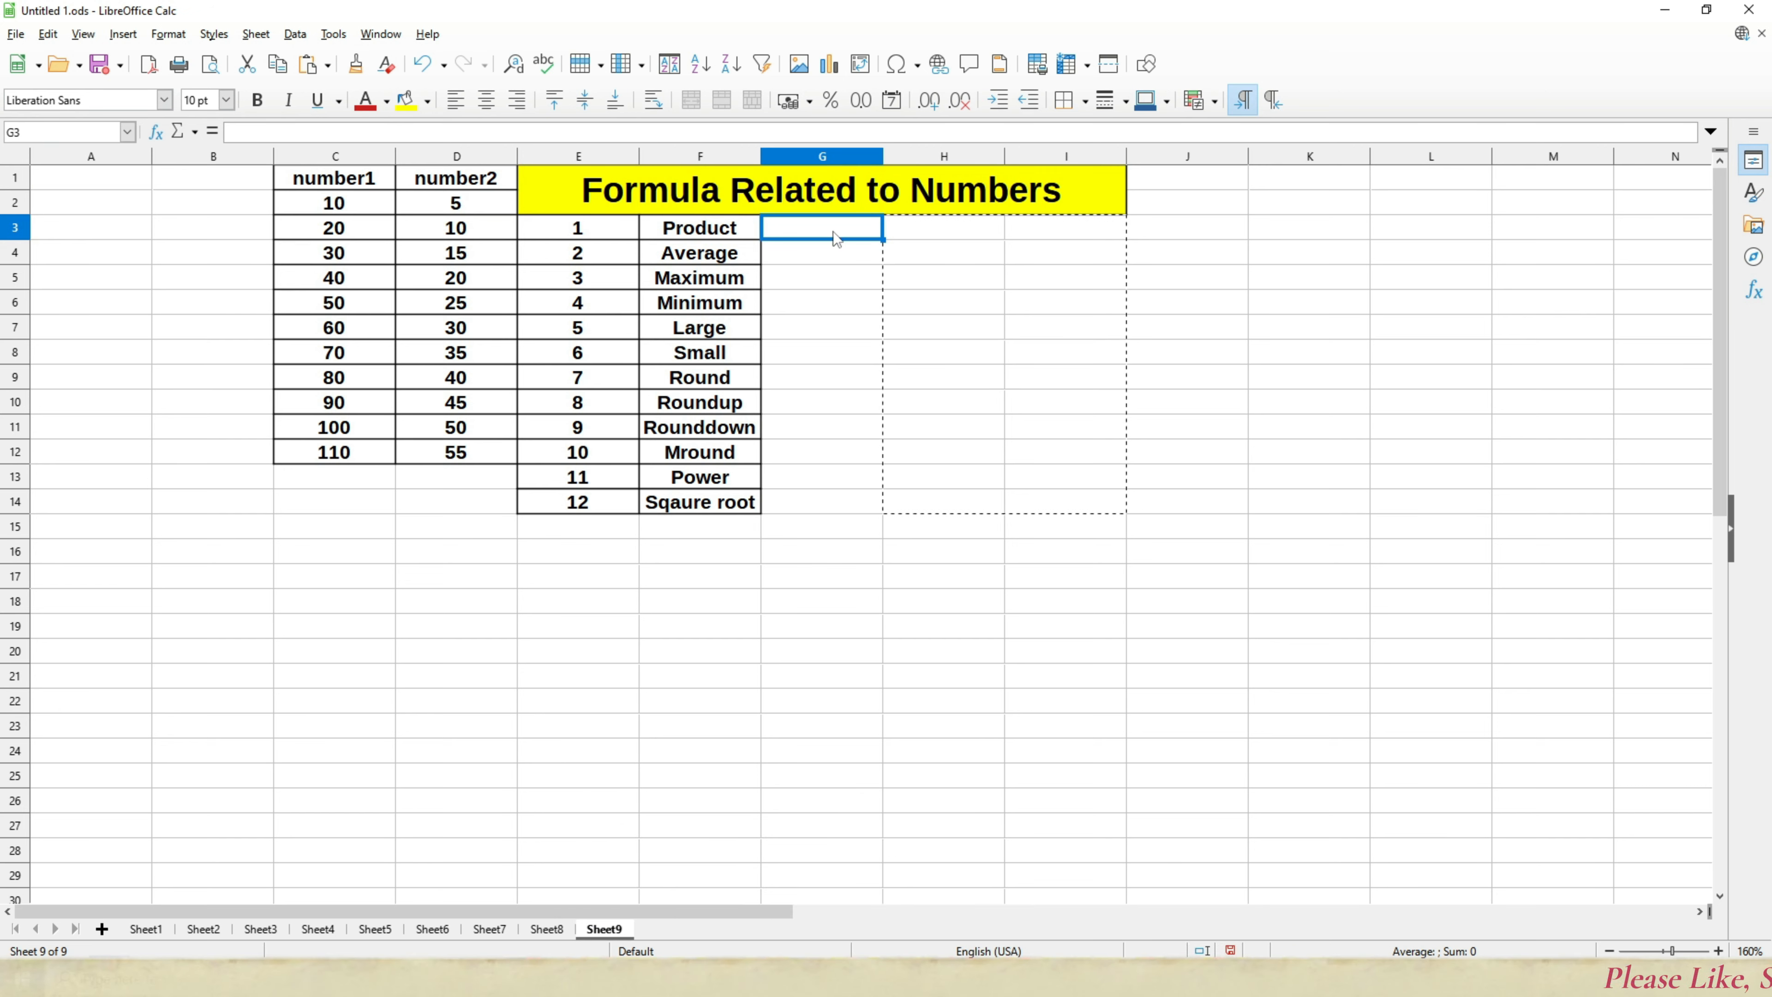
type("=")
key("Left")
key("Left")
key("Left")
key("Left")
key("Left")
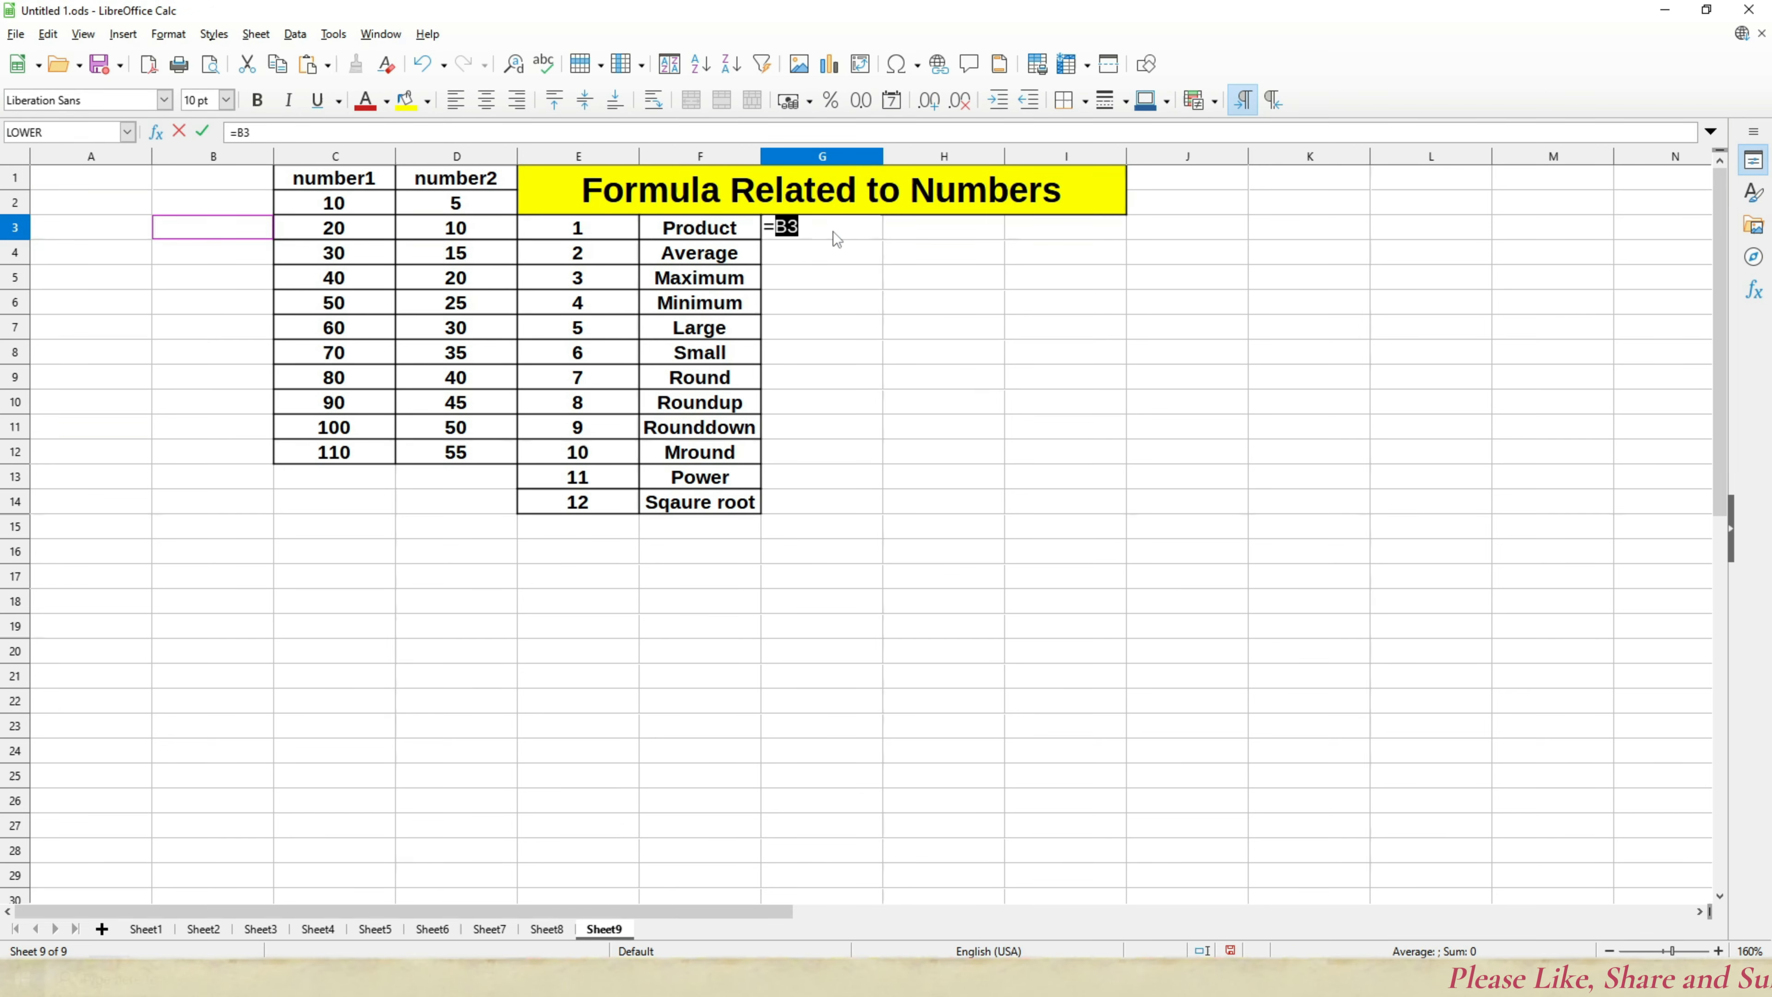
key("Right")
key("Up")
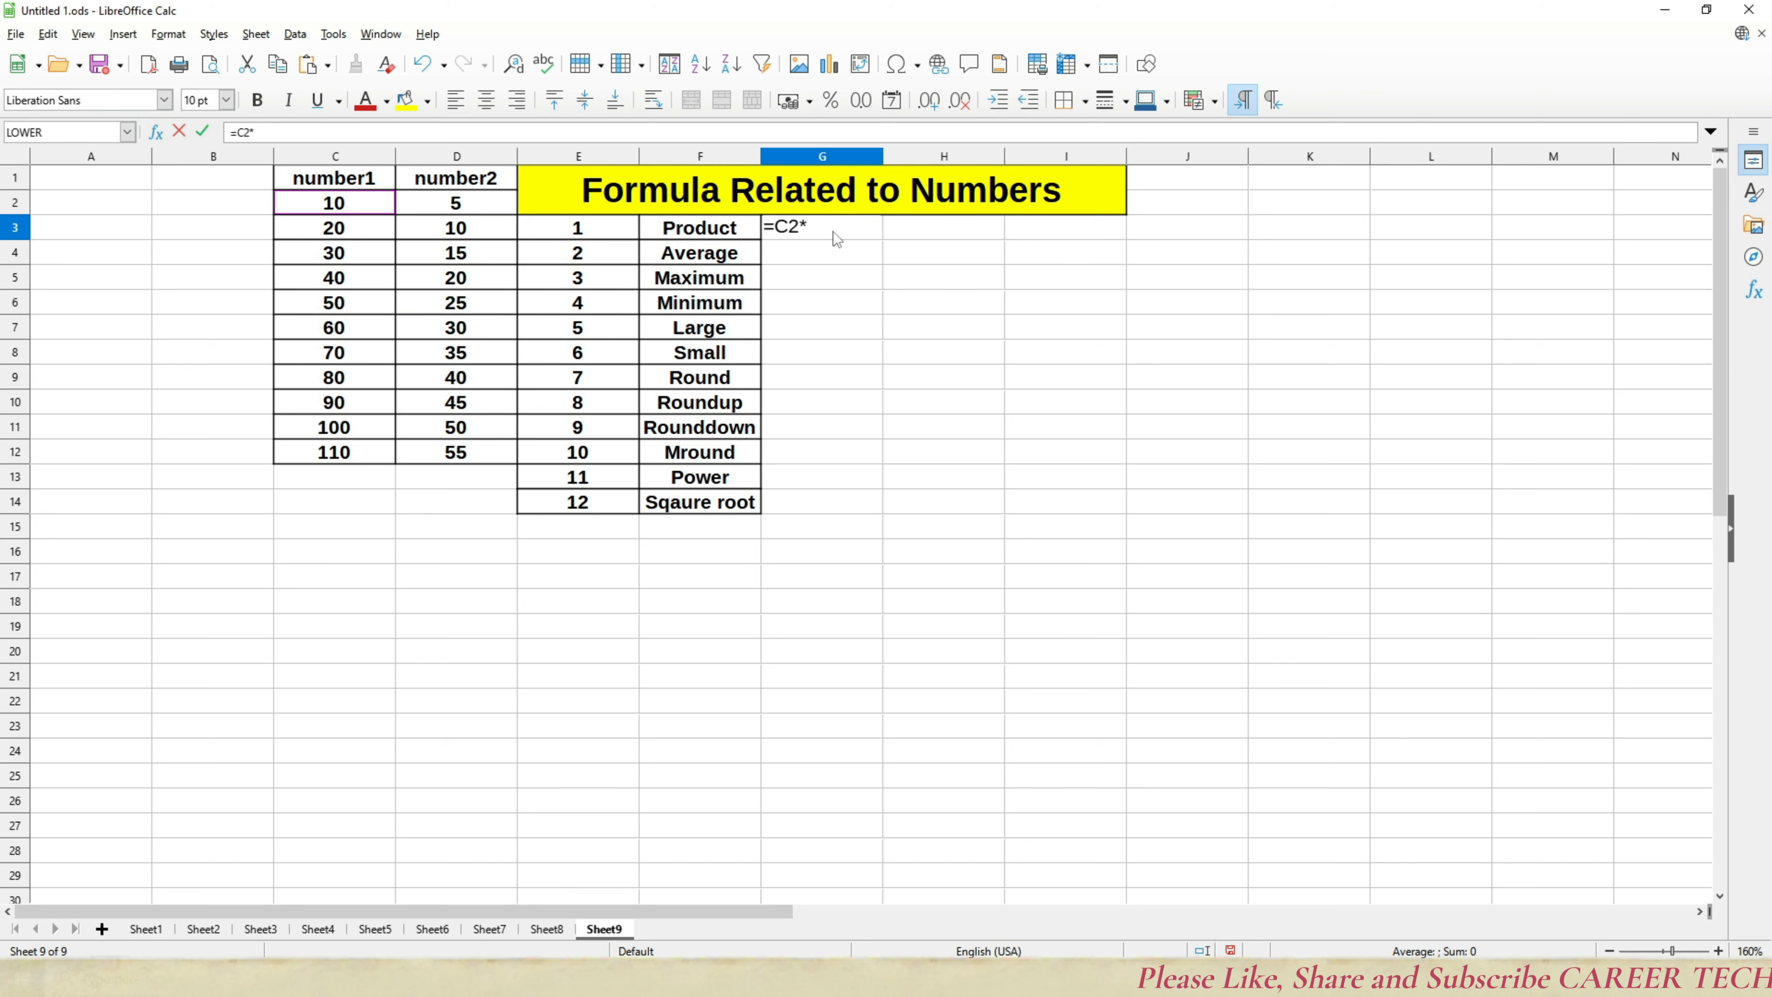
type("*")
key("Left")
key("Left")
key("Right")
key("Right")
key("Right")
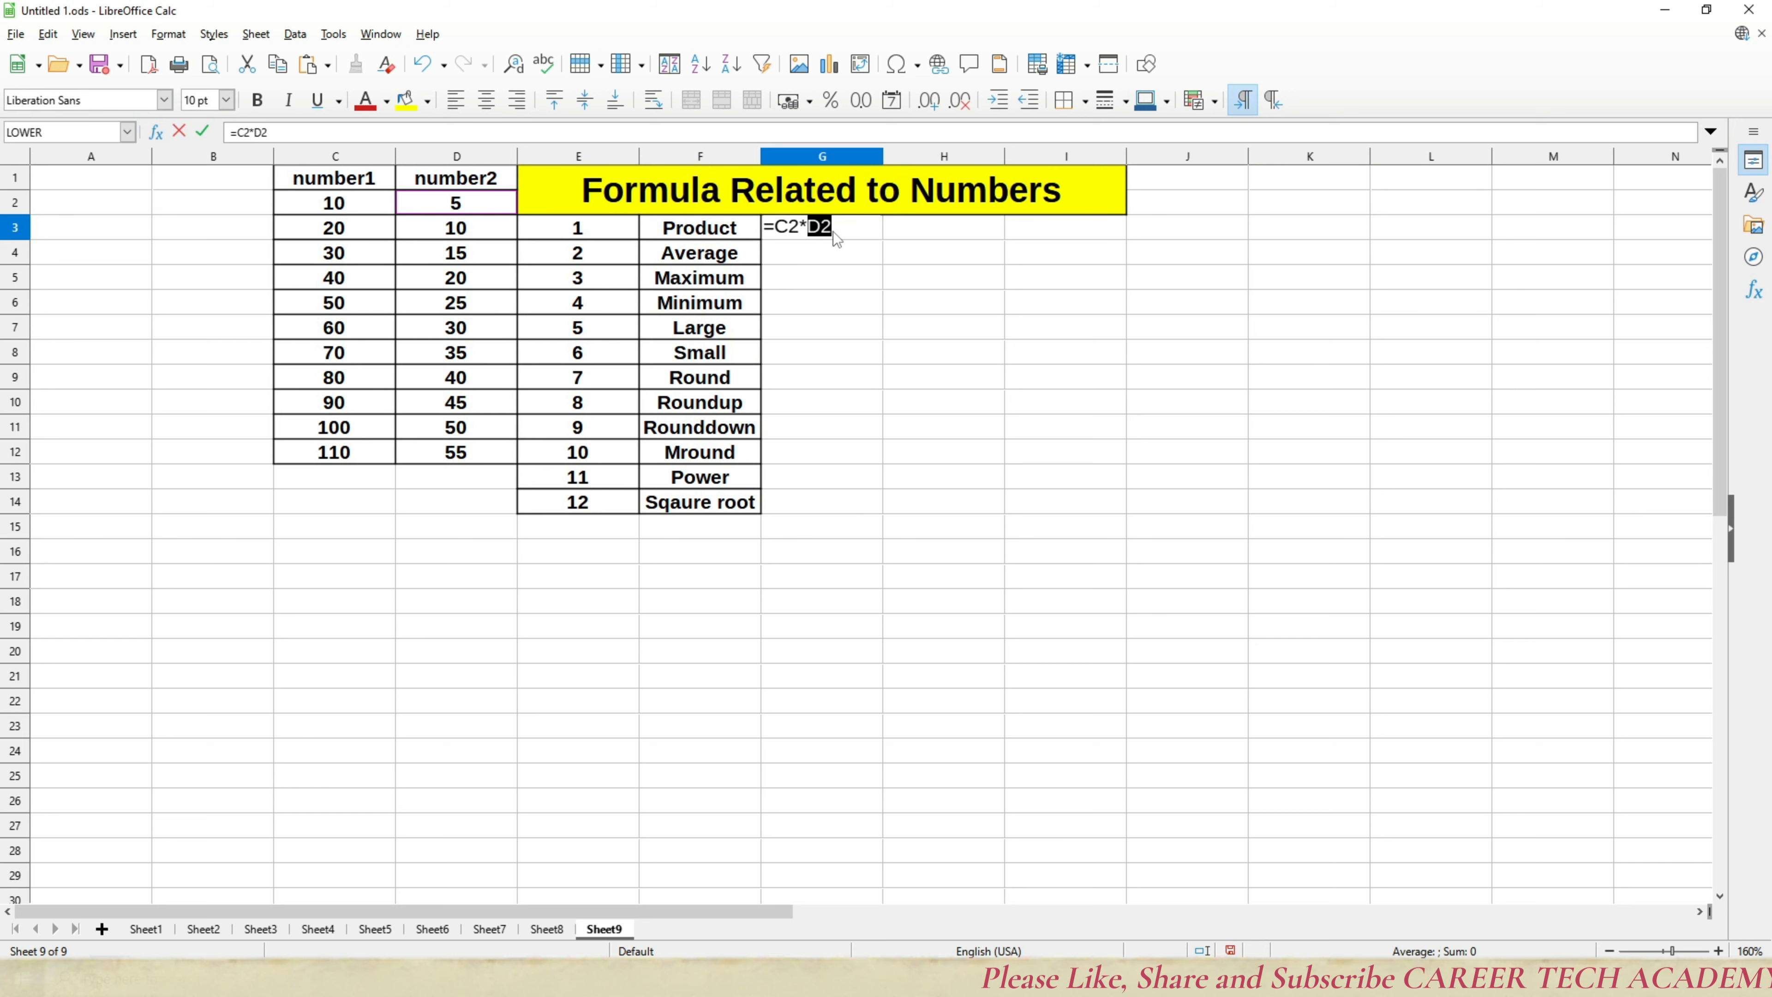
key("Return")
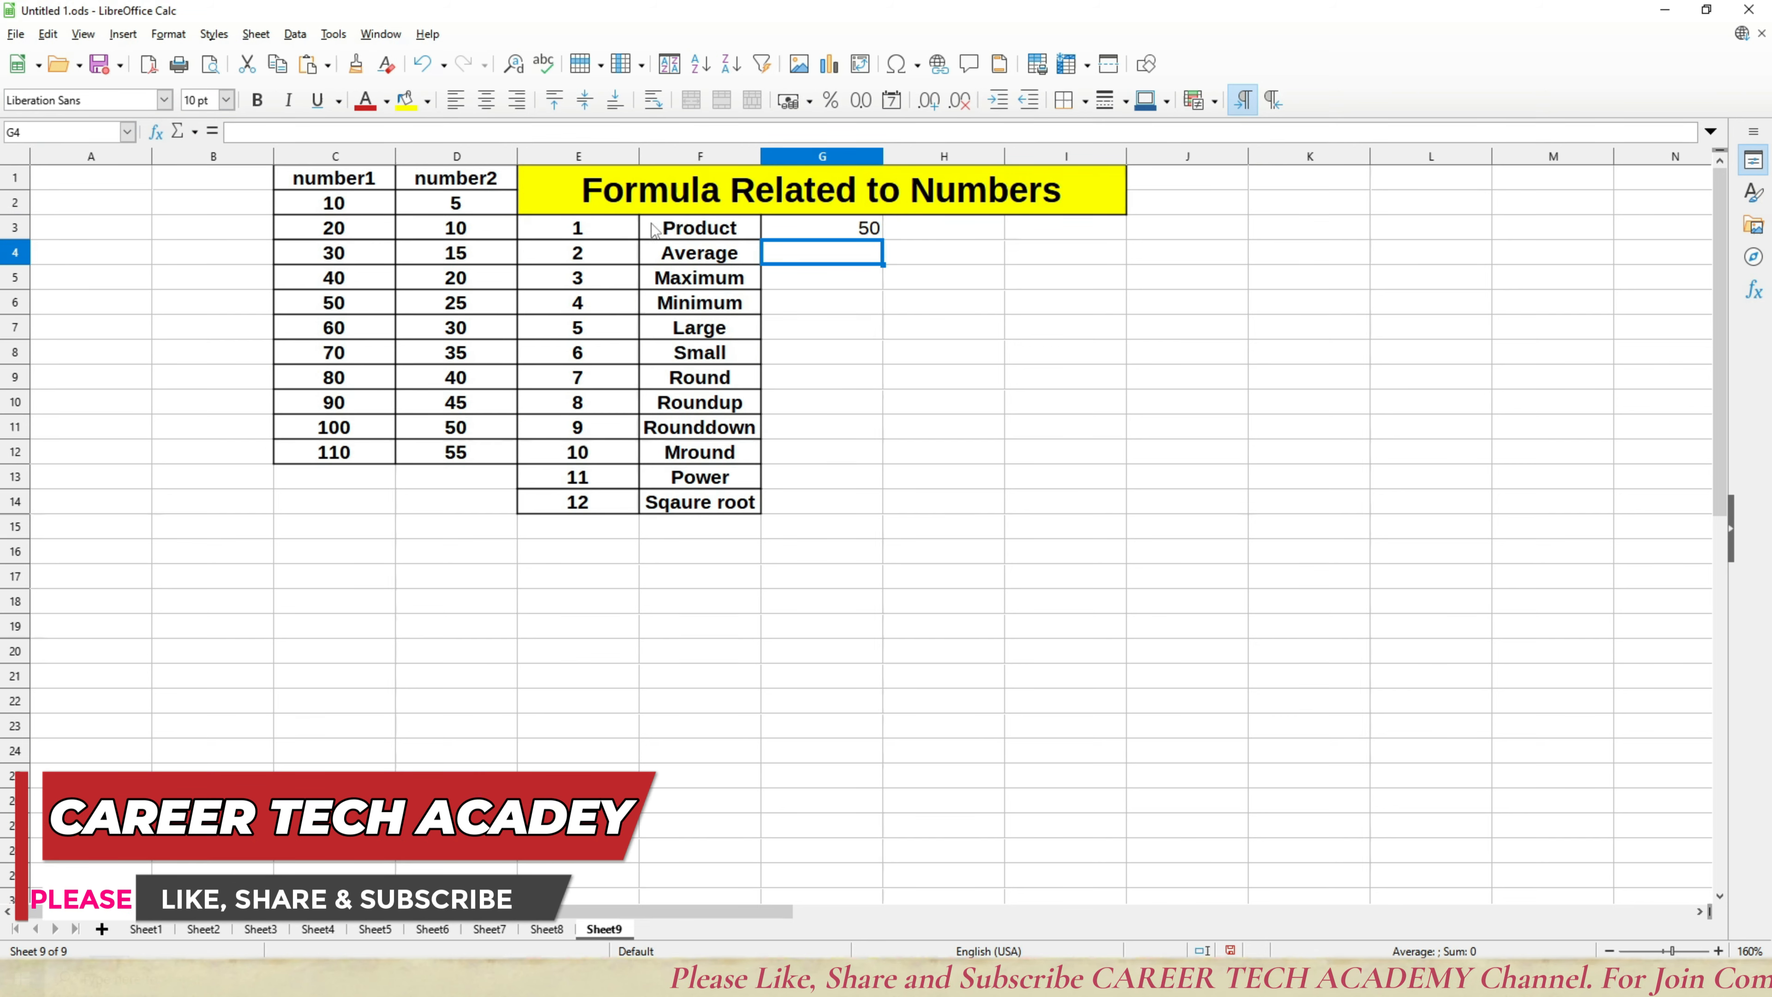
left_click(789, 231)
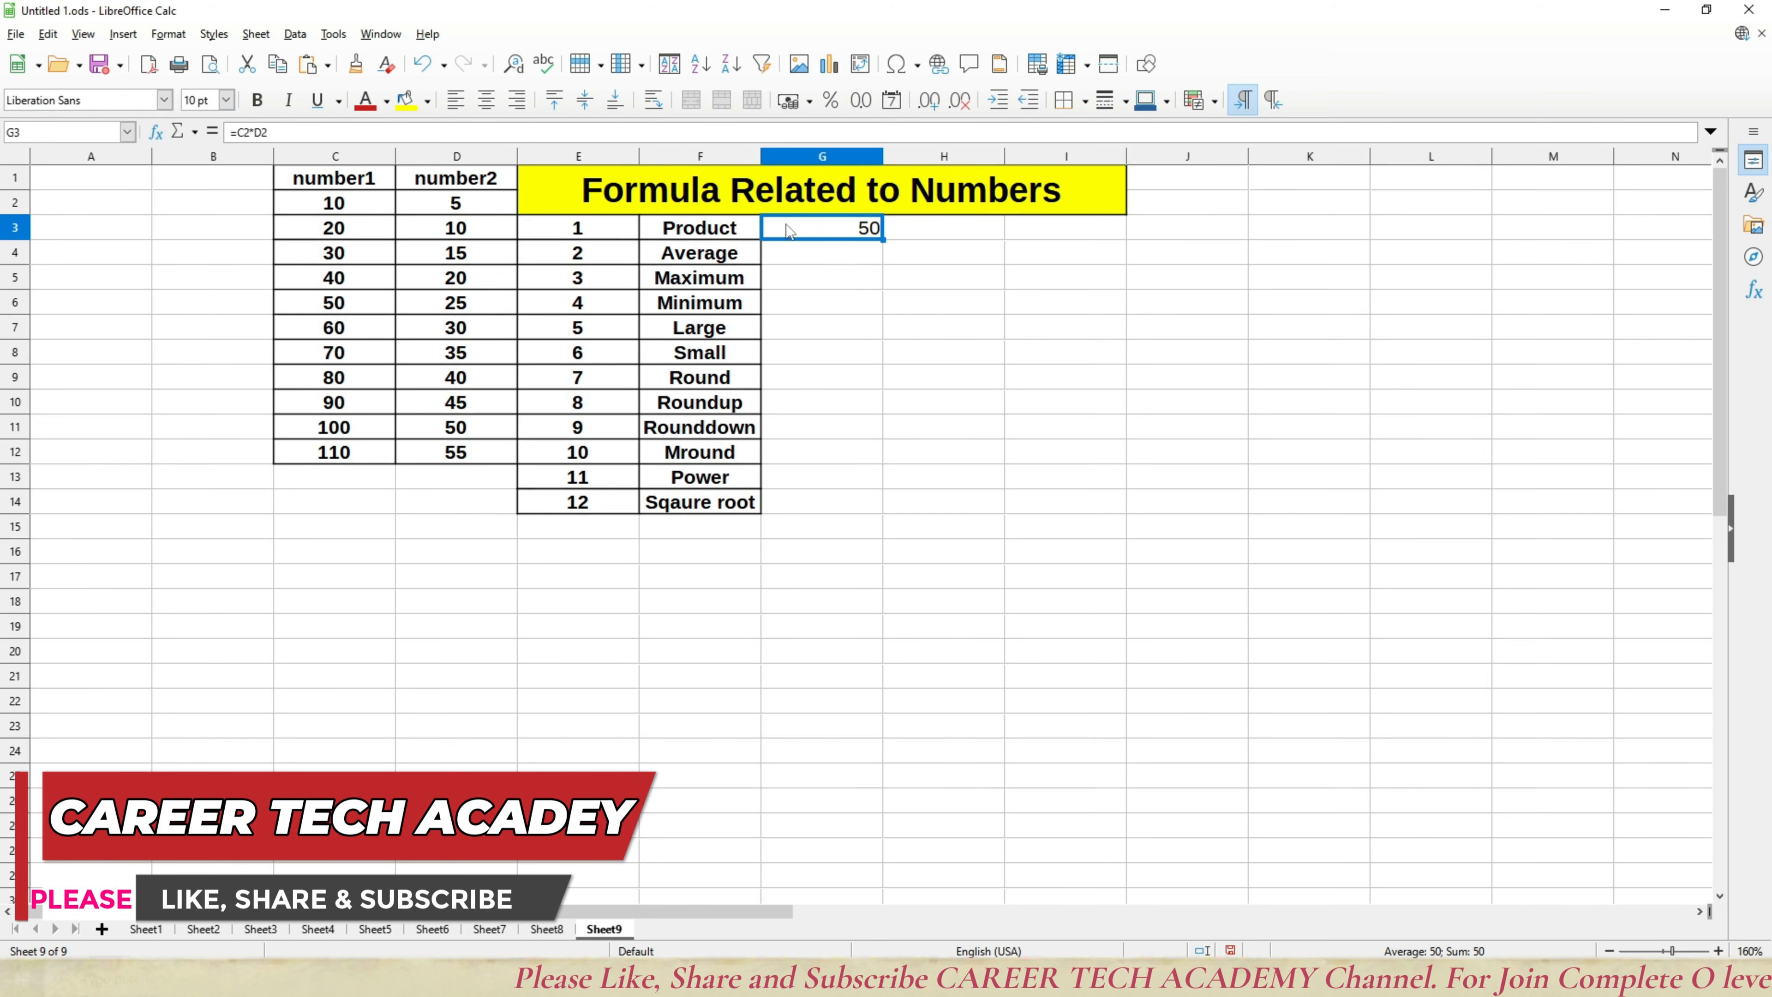
Step: Start a formula in G4 beside Average
left_click(810, 259)
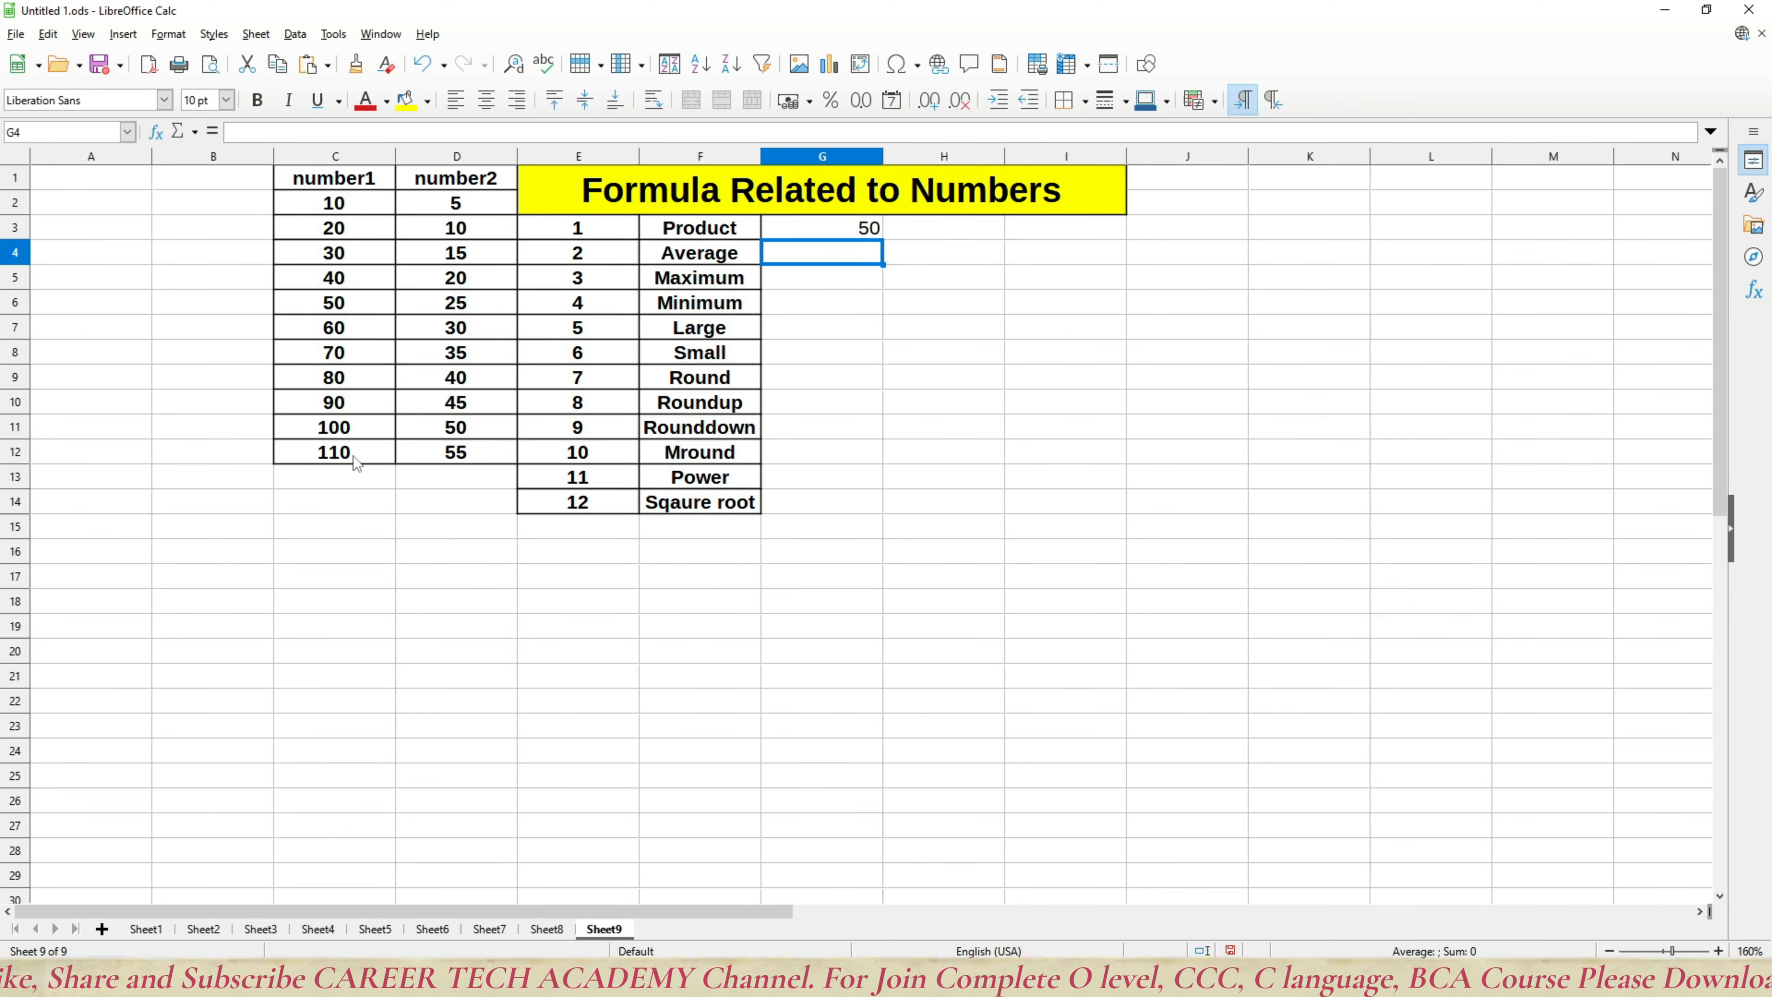
type("=")
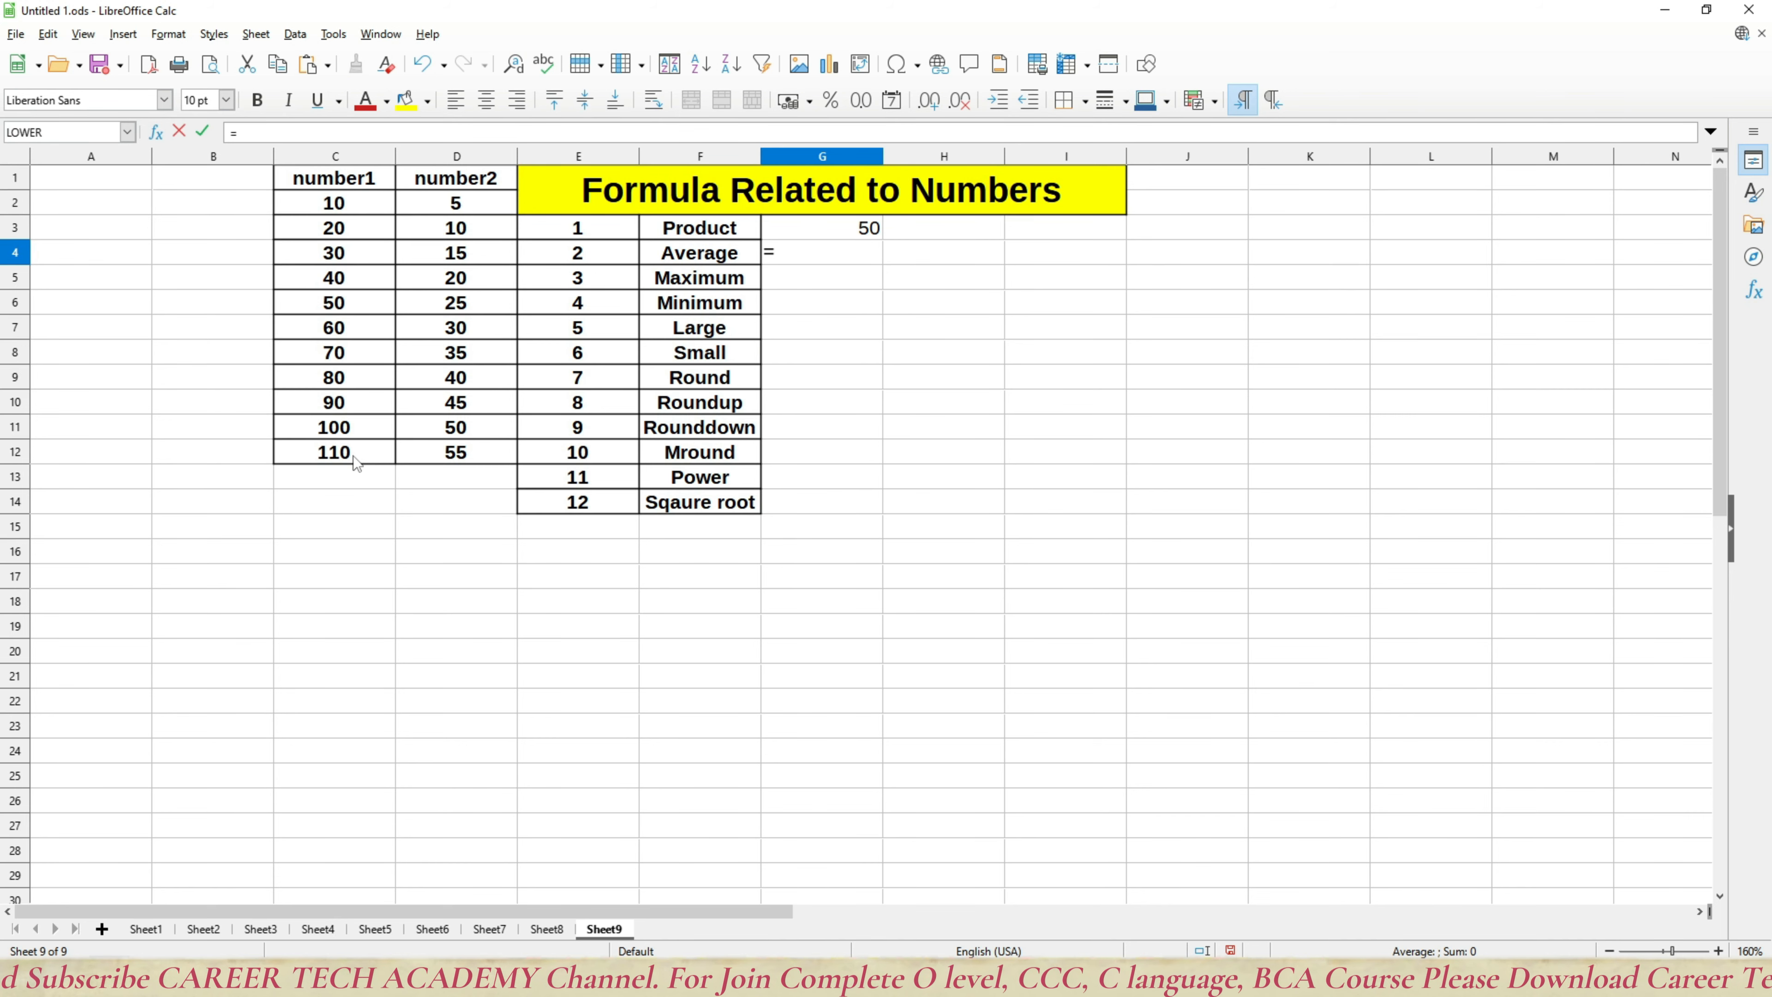
Step: Complete the AVERAGE formula in G4 over the number1 and number2 values in C2:D12
type("avera")
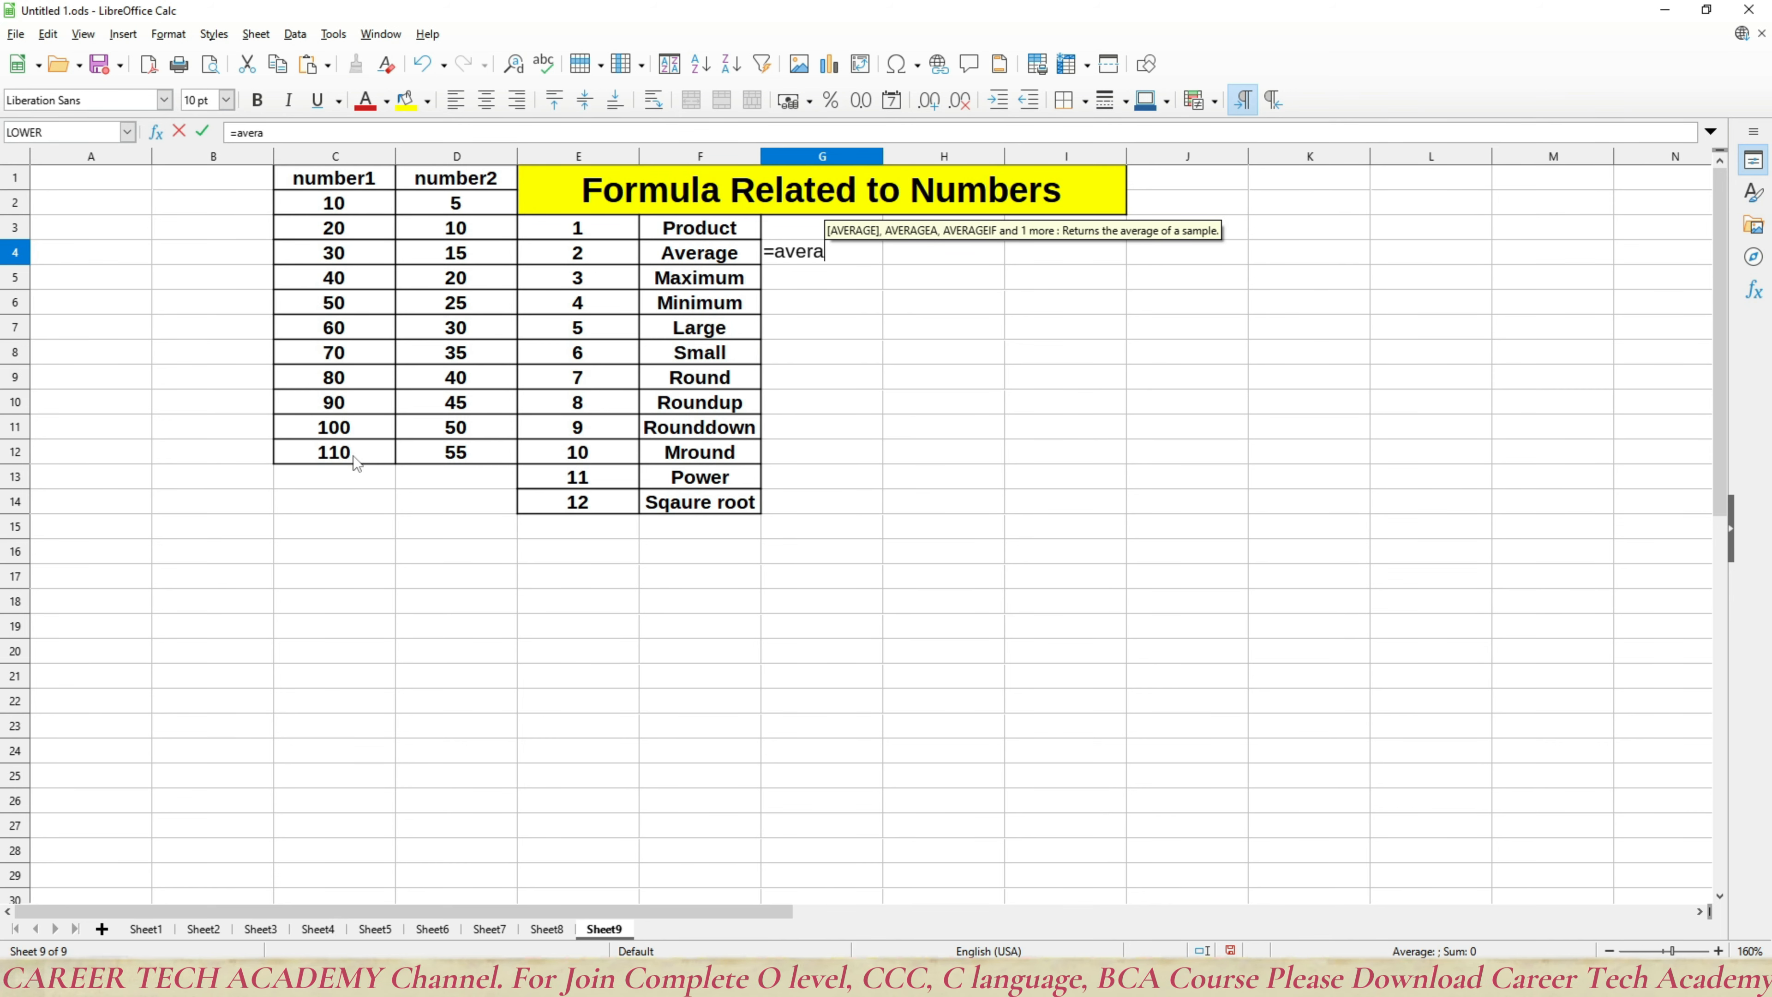
type("ge(")
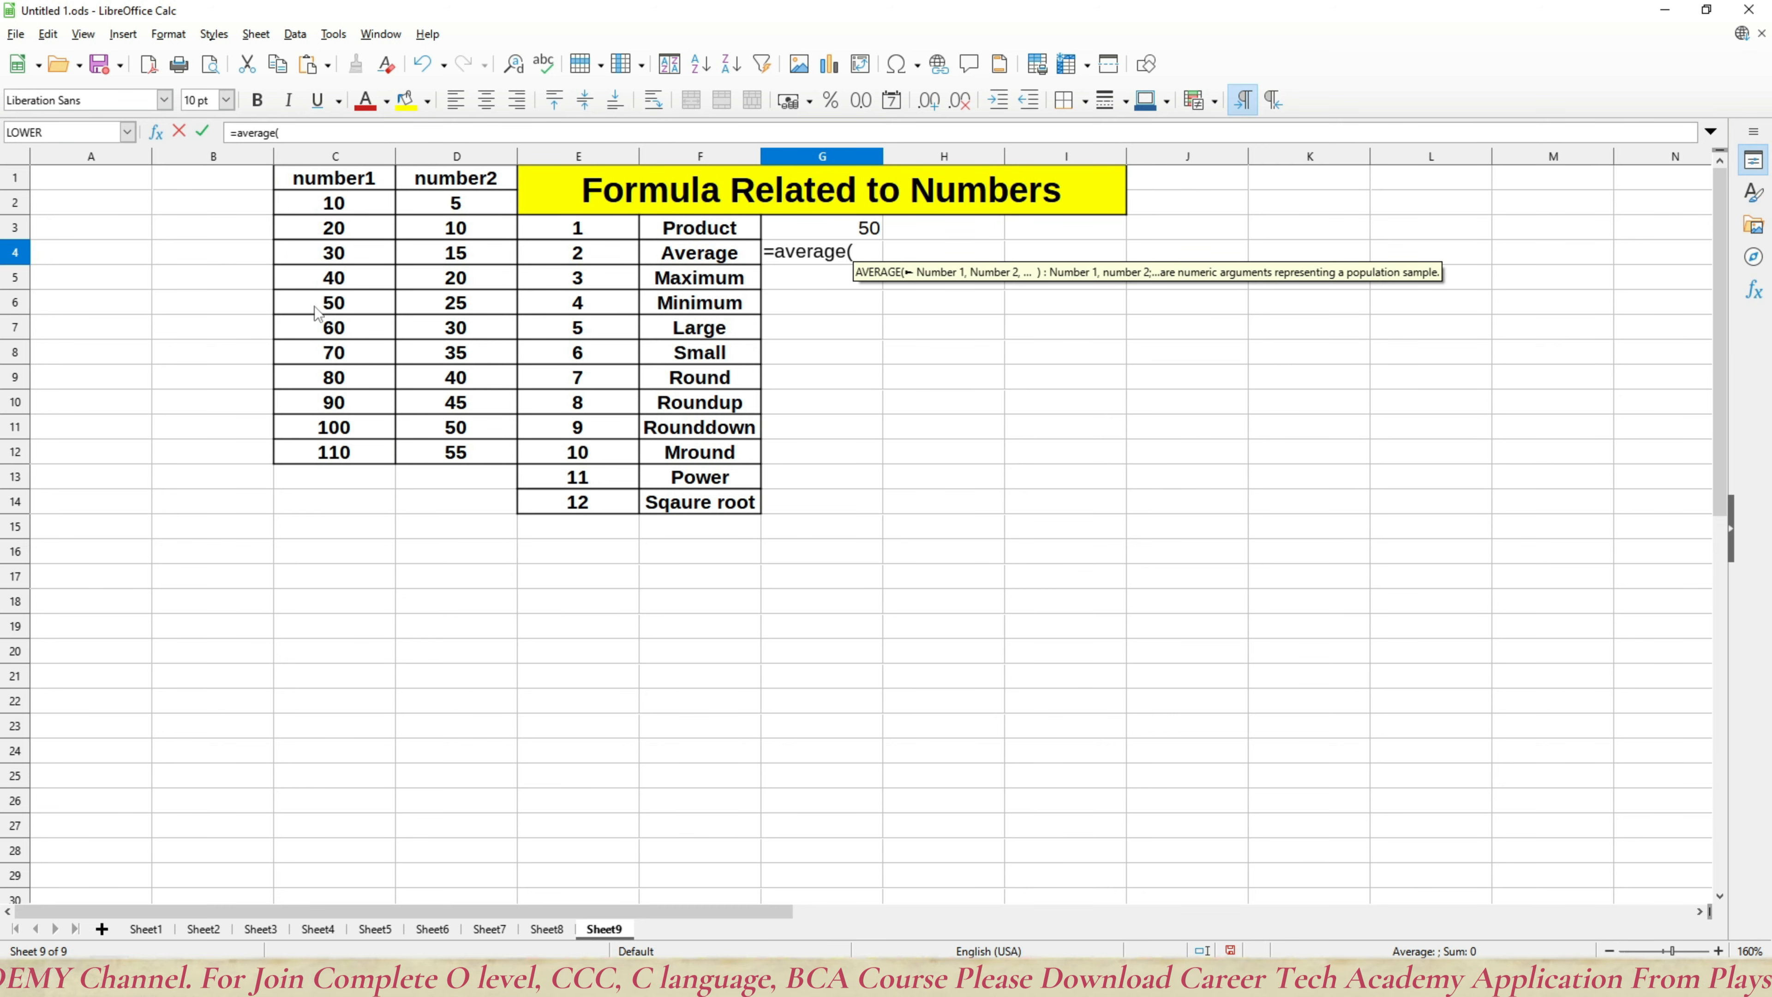
left_click_drag(360, 199, 461, 453)
key("Return")
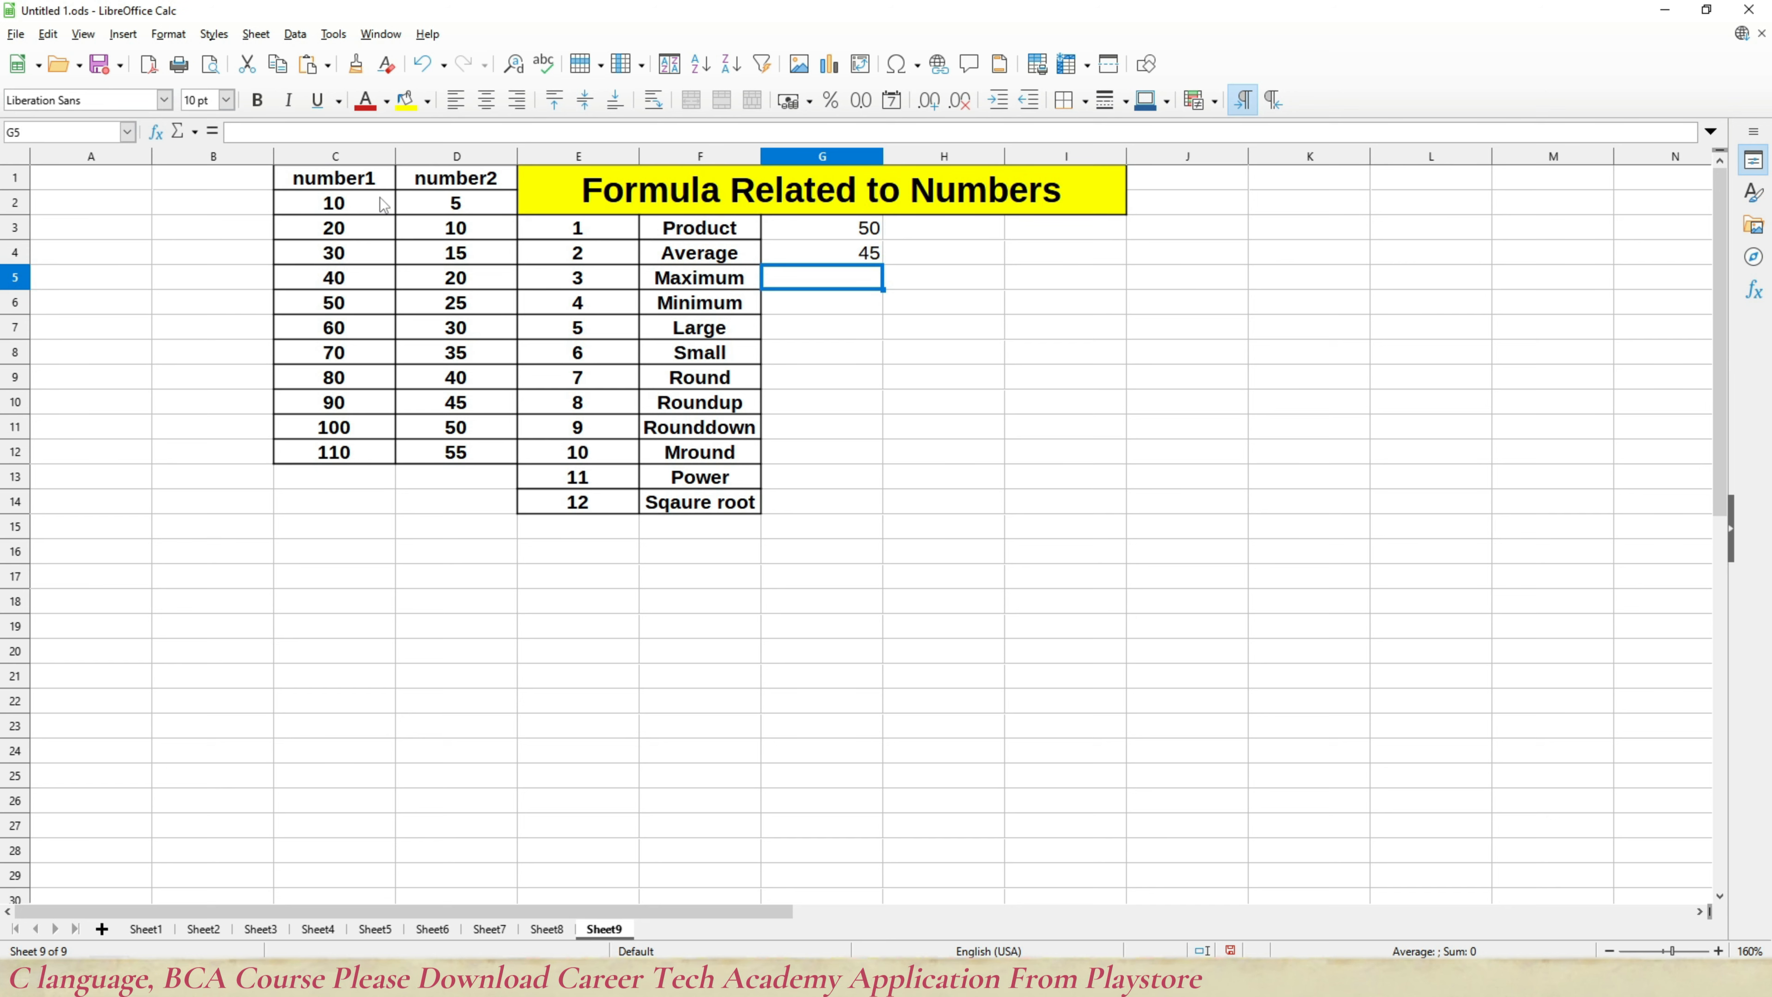
Step: Check the sums of the number1 and number2 columns and enter 660 in I6 and 330 in I7
left_click_drag(382, 204, 379, 444)
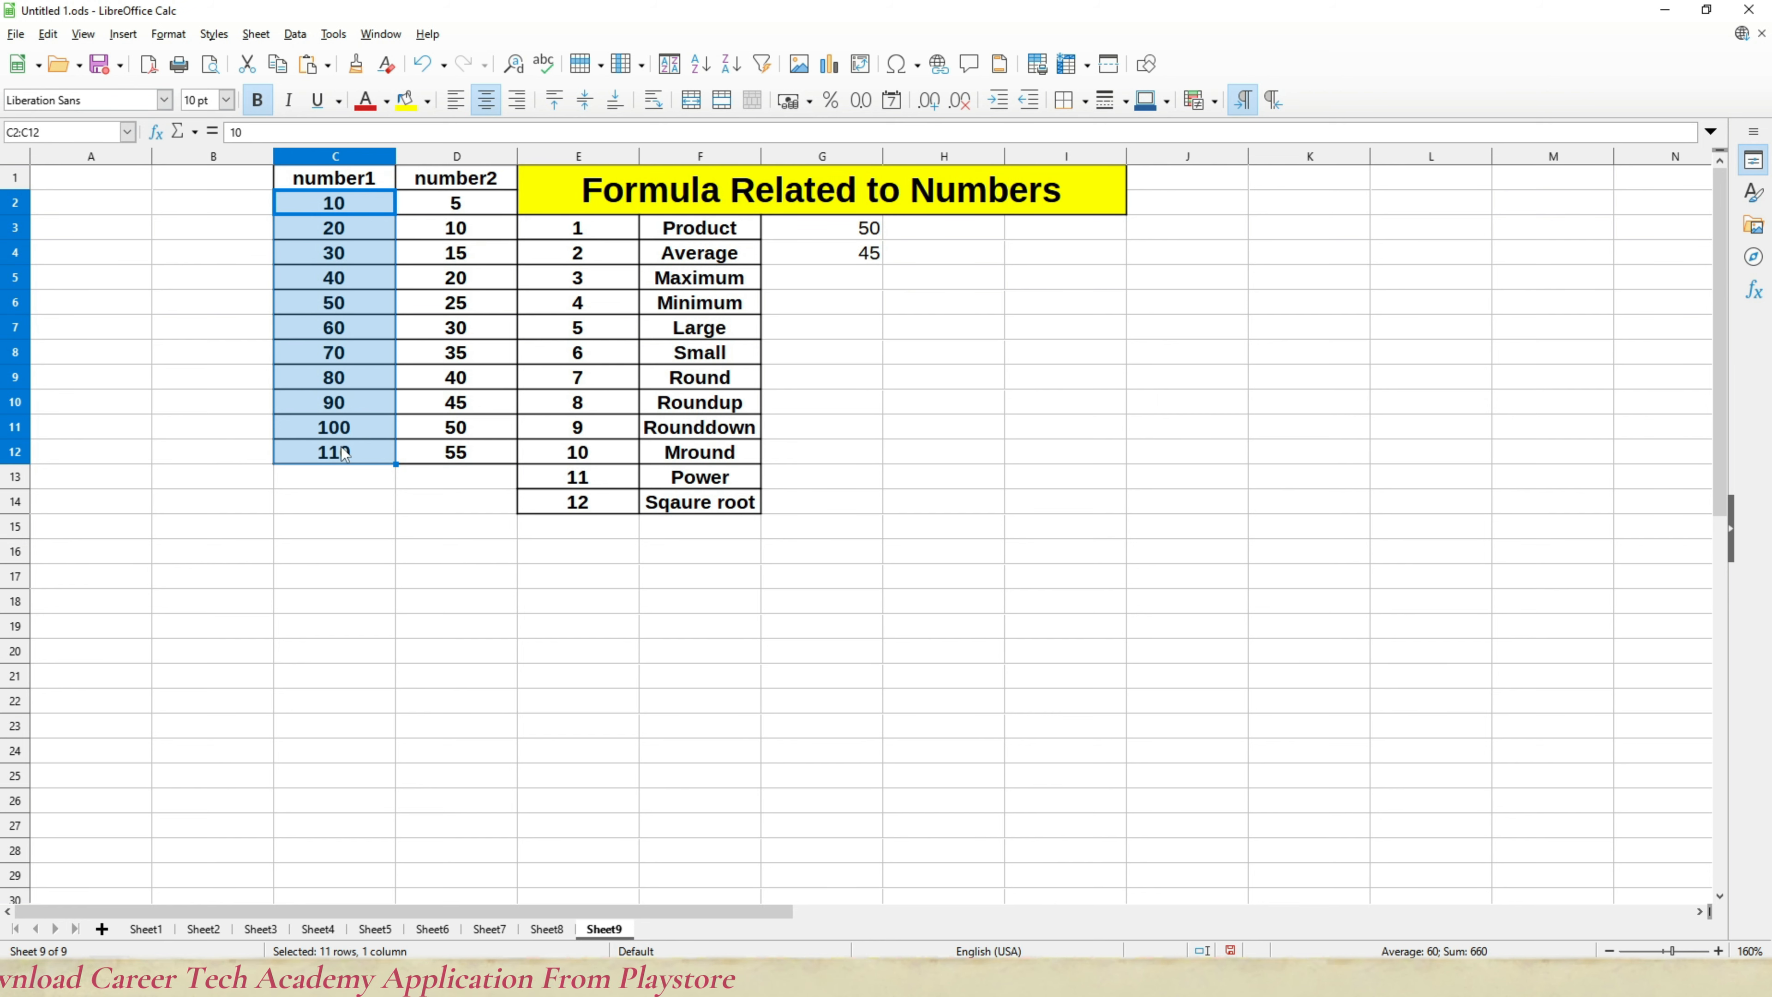
left_click_drag(440, 204, 438, 457)
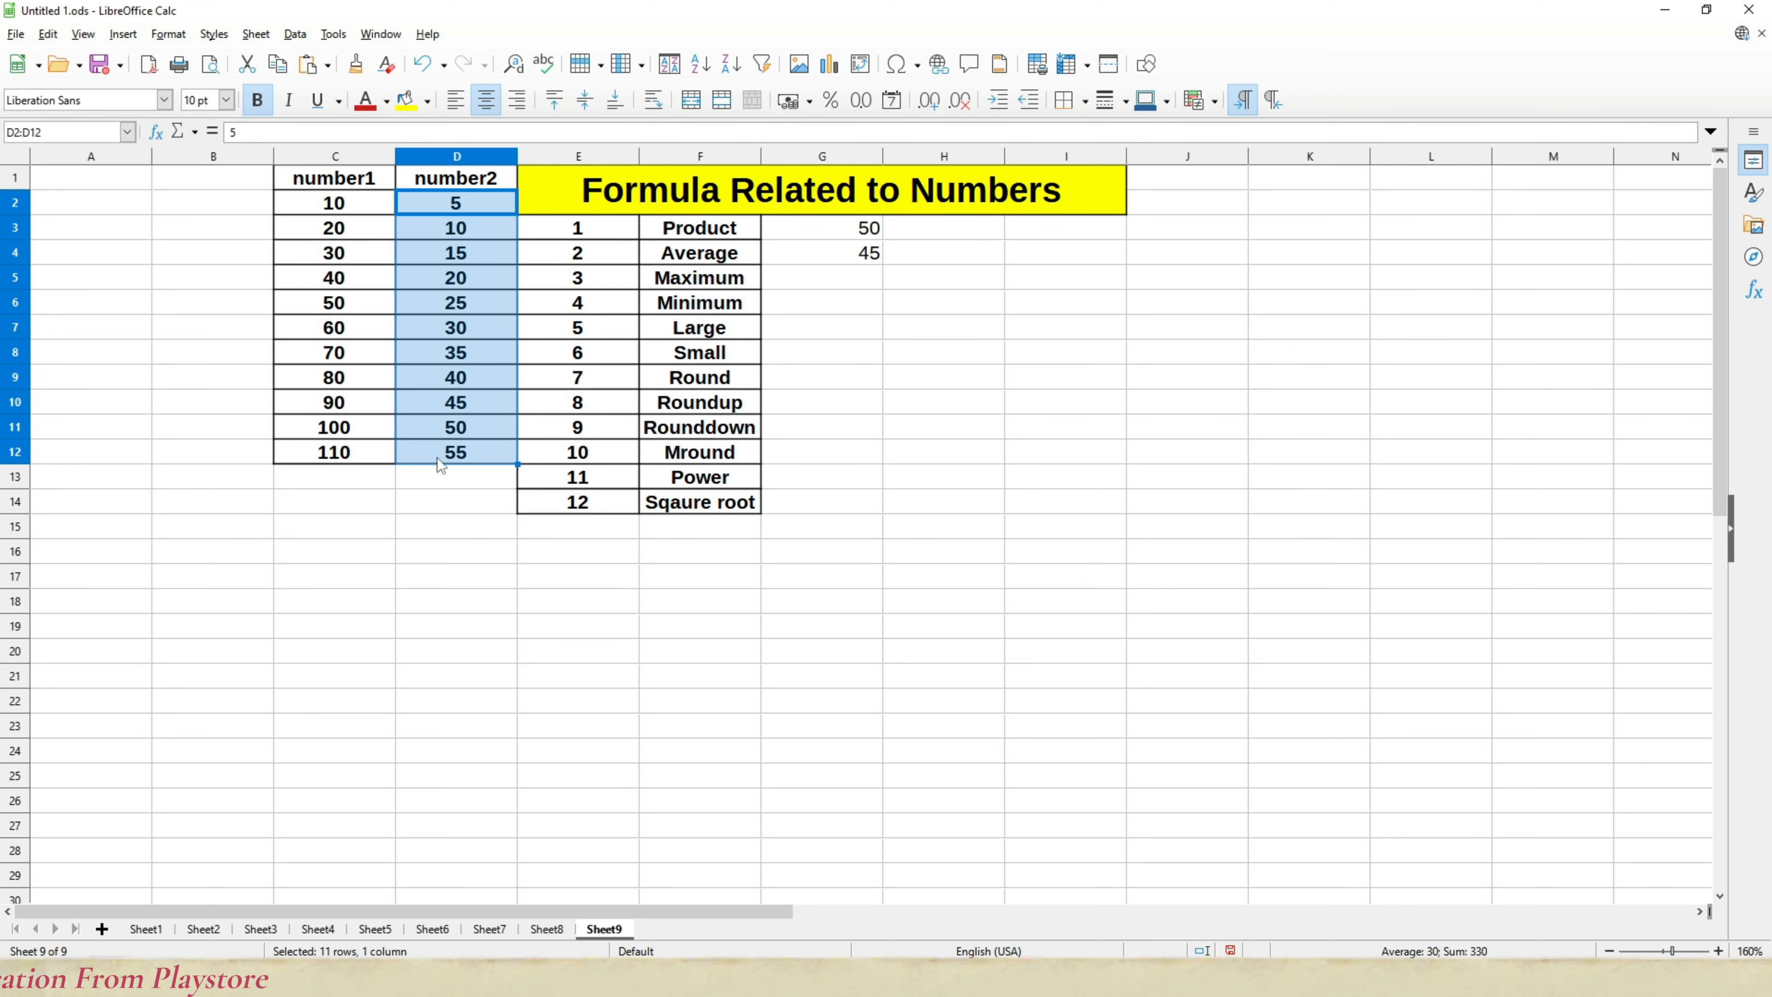
left_click(1075, 293)
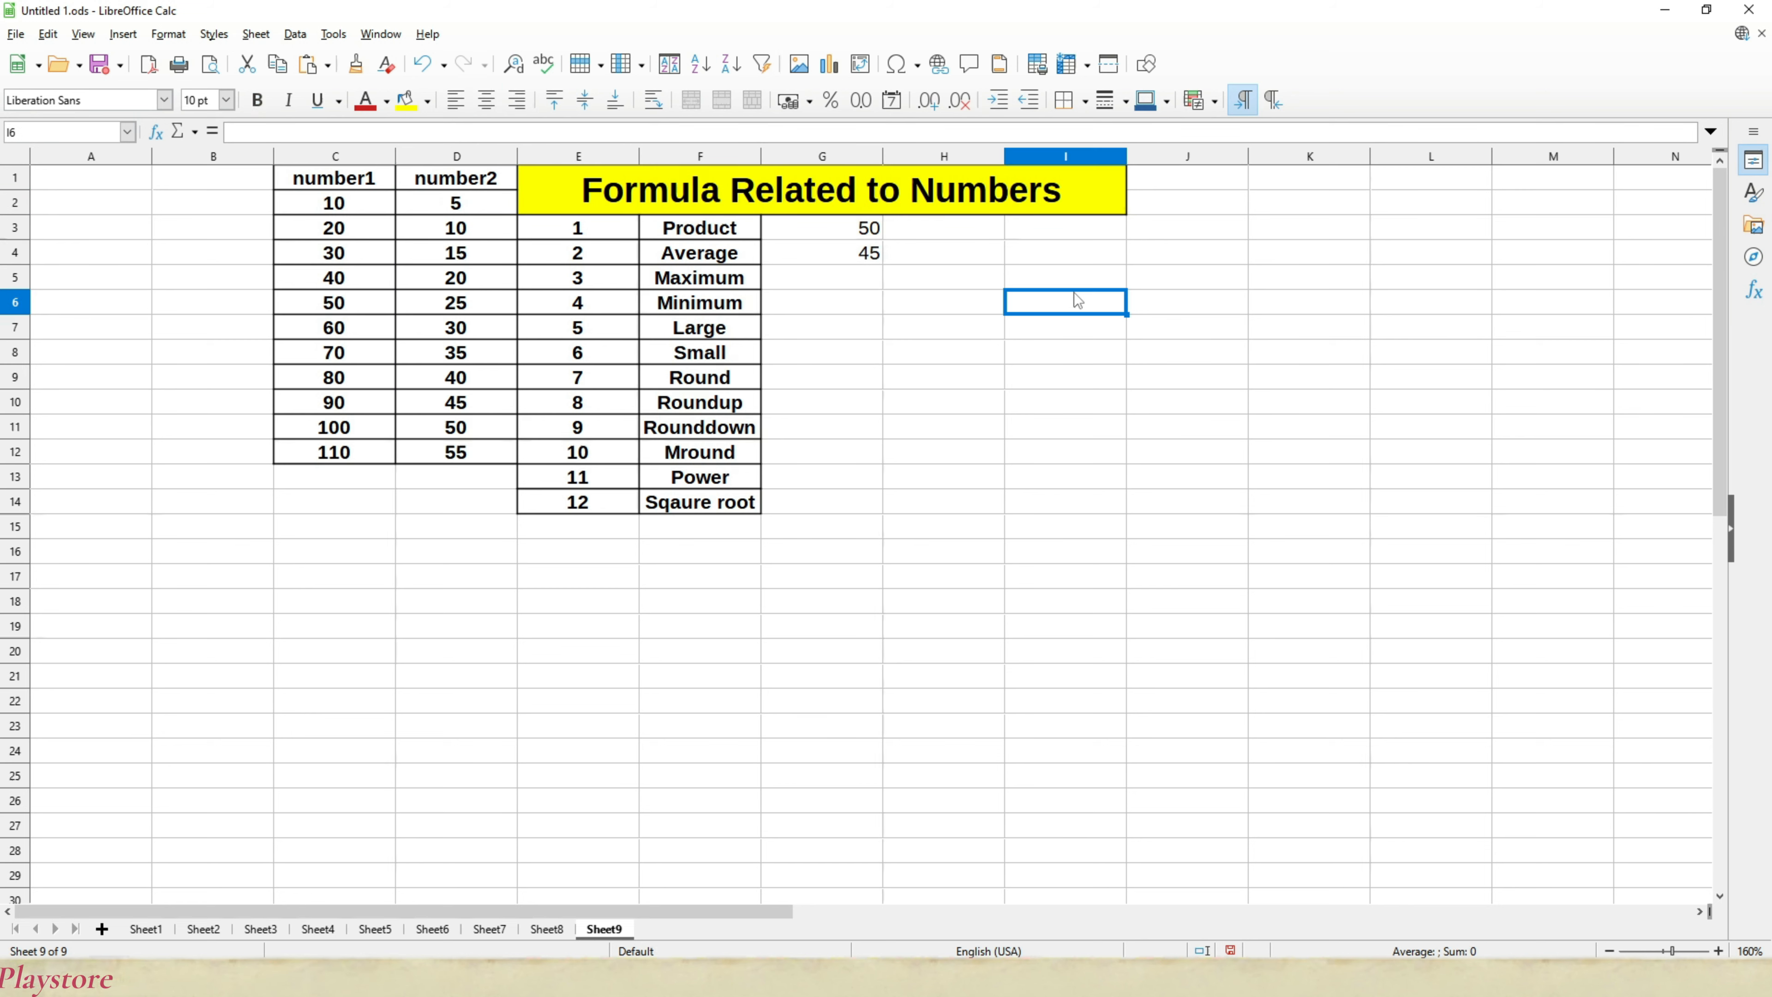
type("660")
key("Return")
type("330")
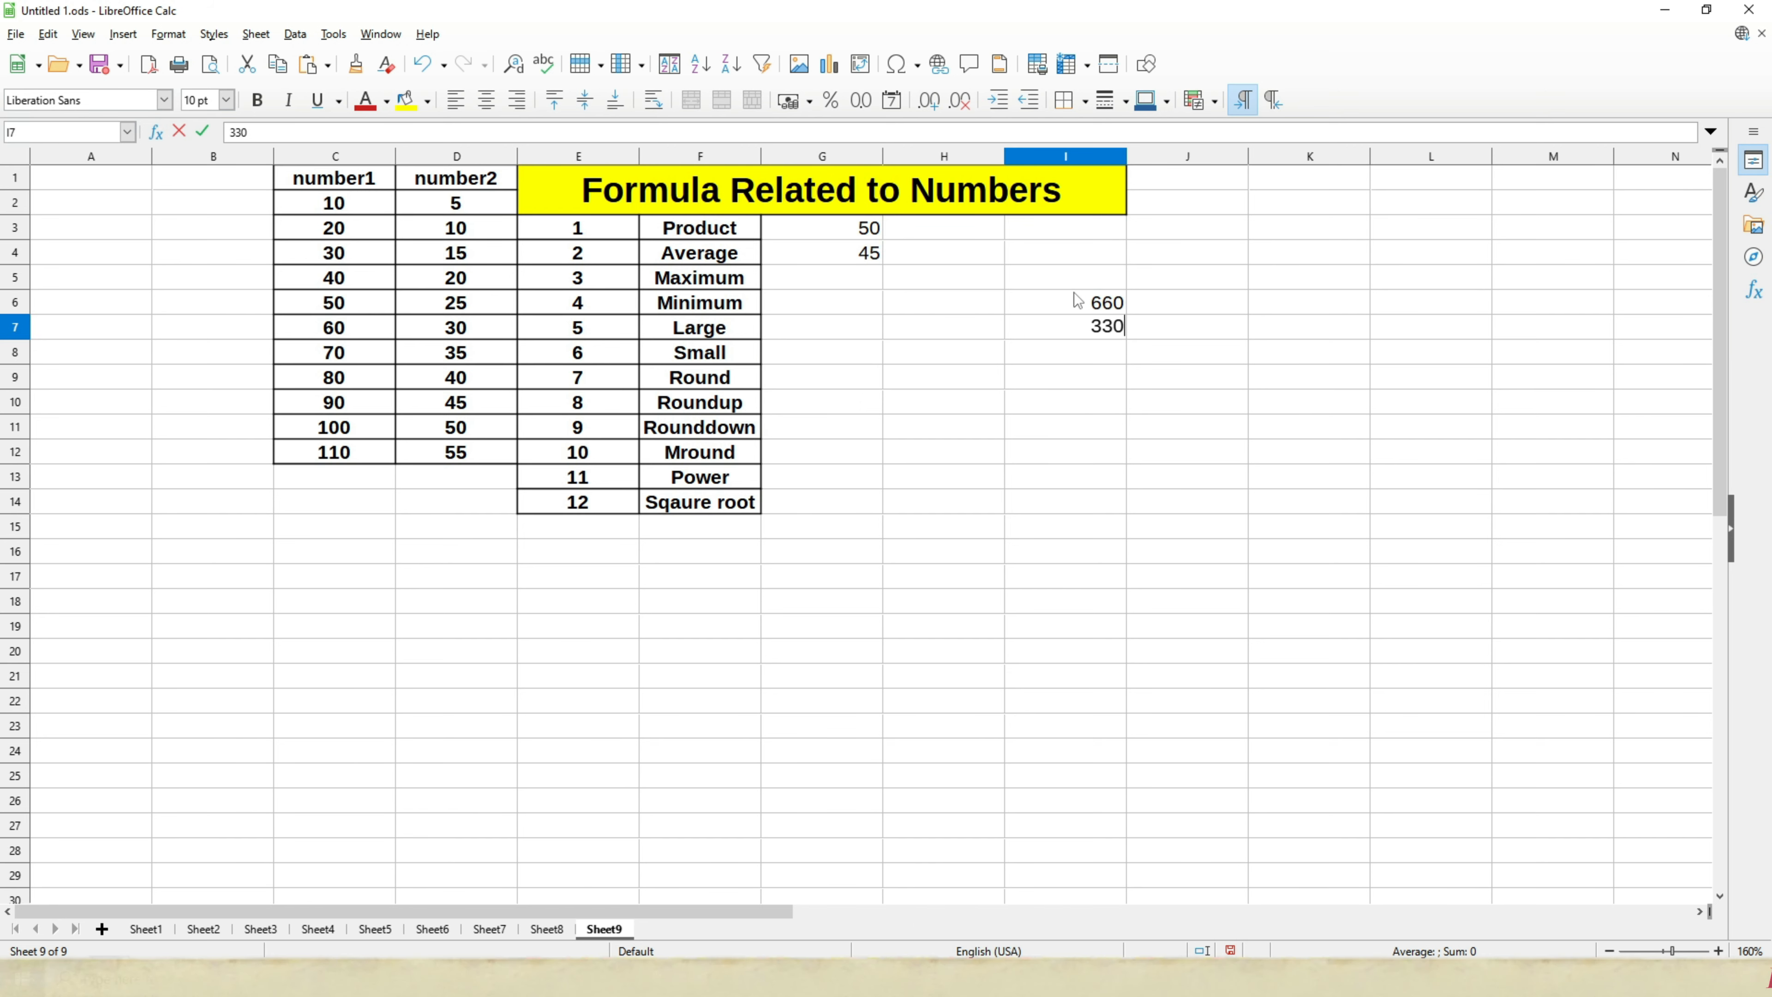
key("Return")
Step: Add the two column totals in I8 with the formula =I6+I7
type("=")
left_click(1078, 300)
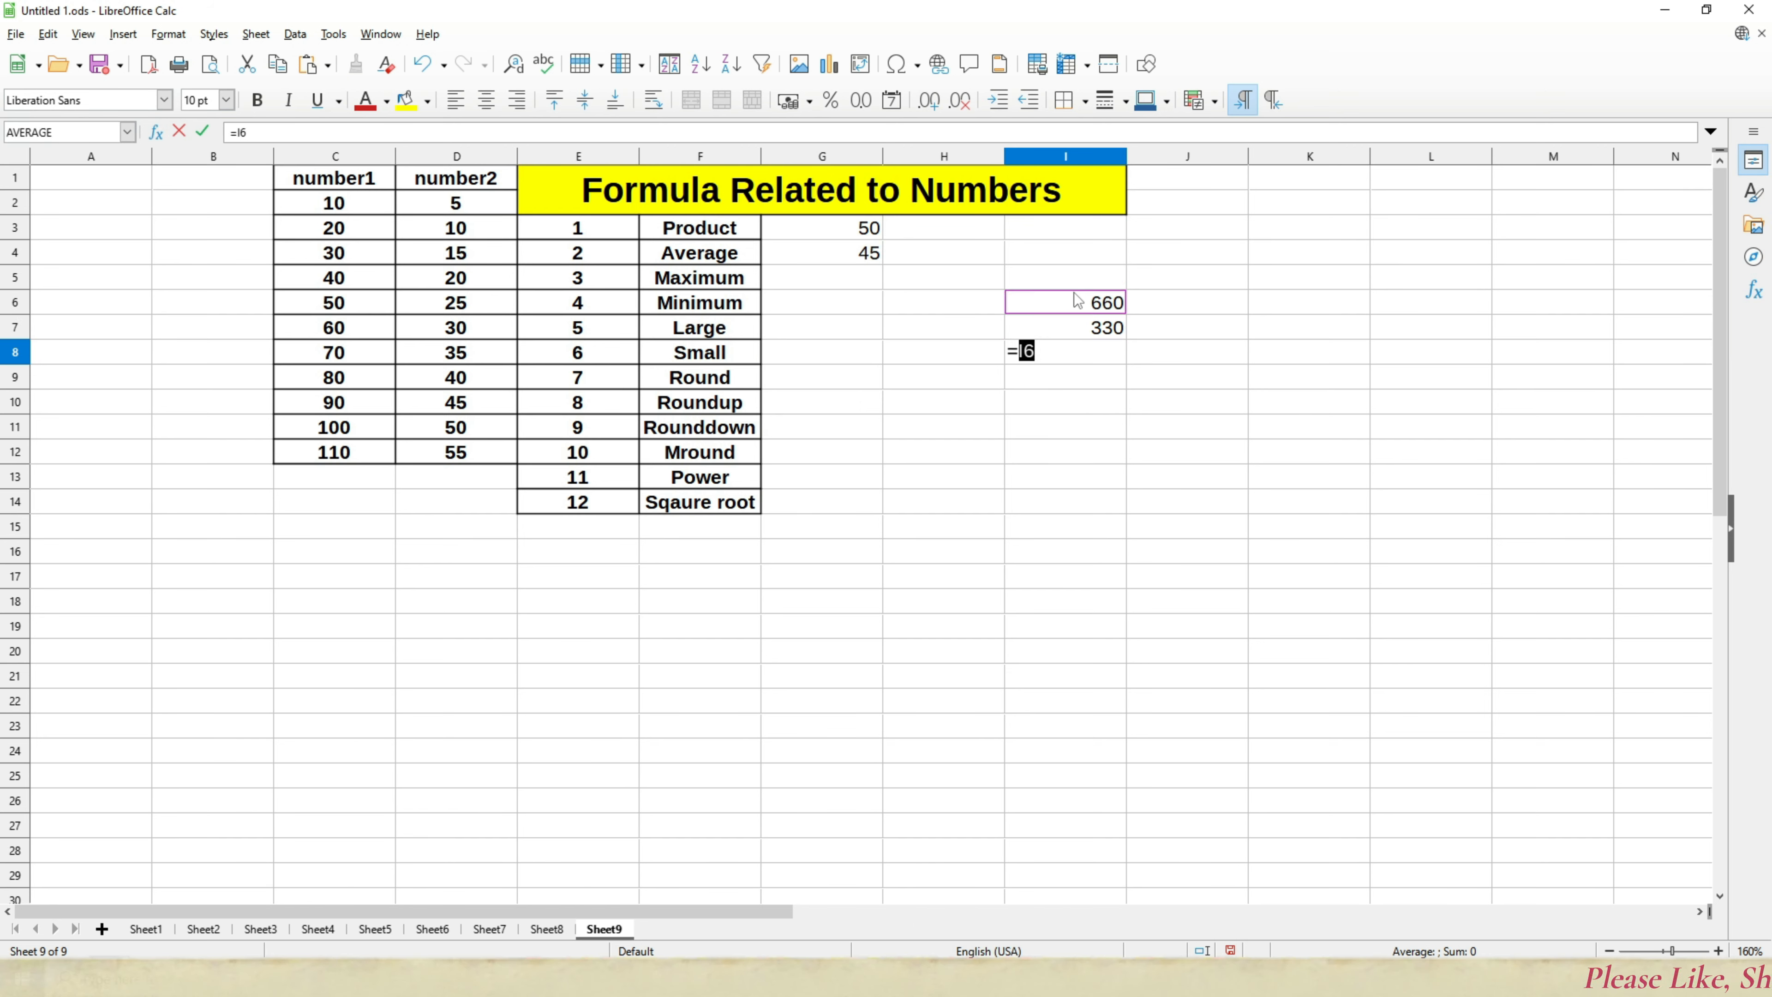
type("+")
key("Up")
key("Down")
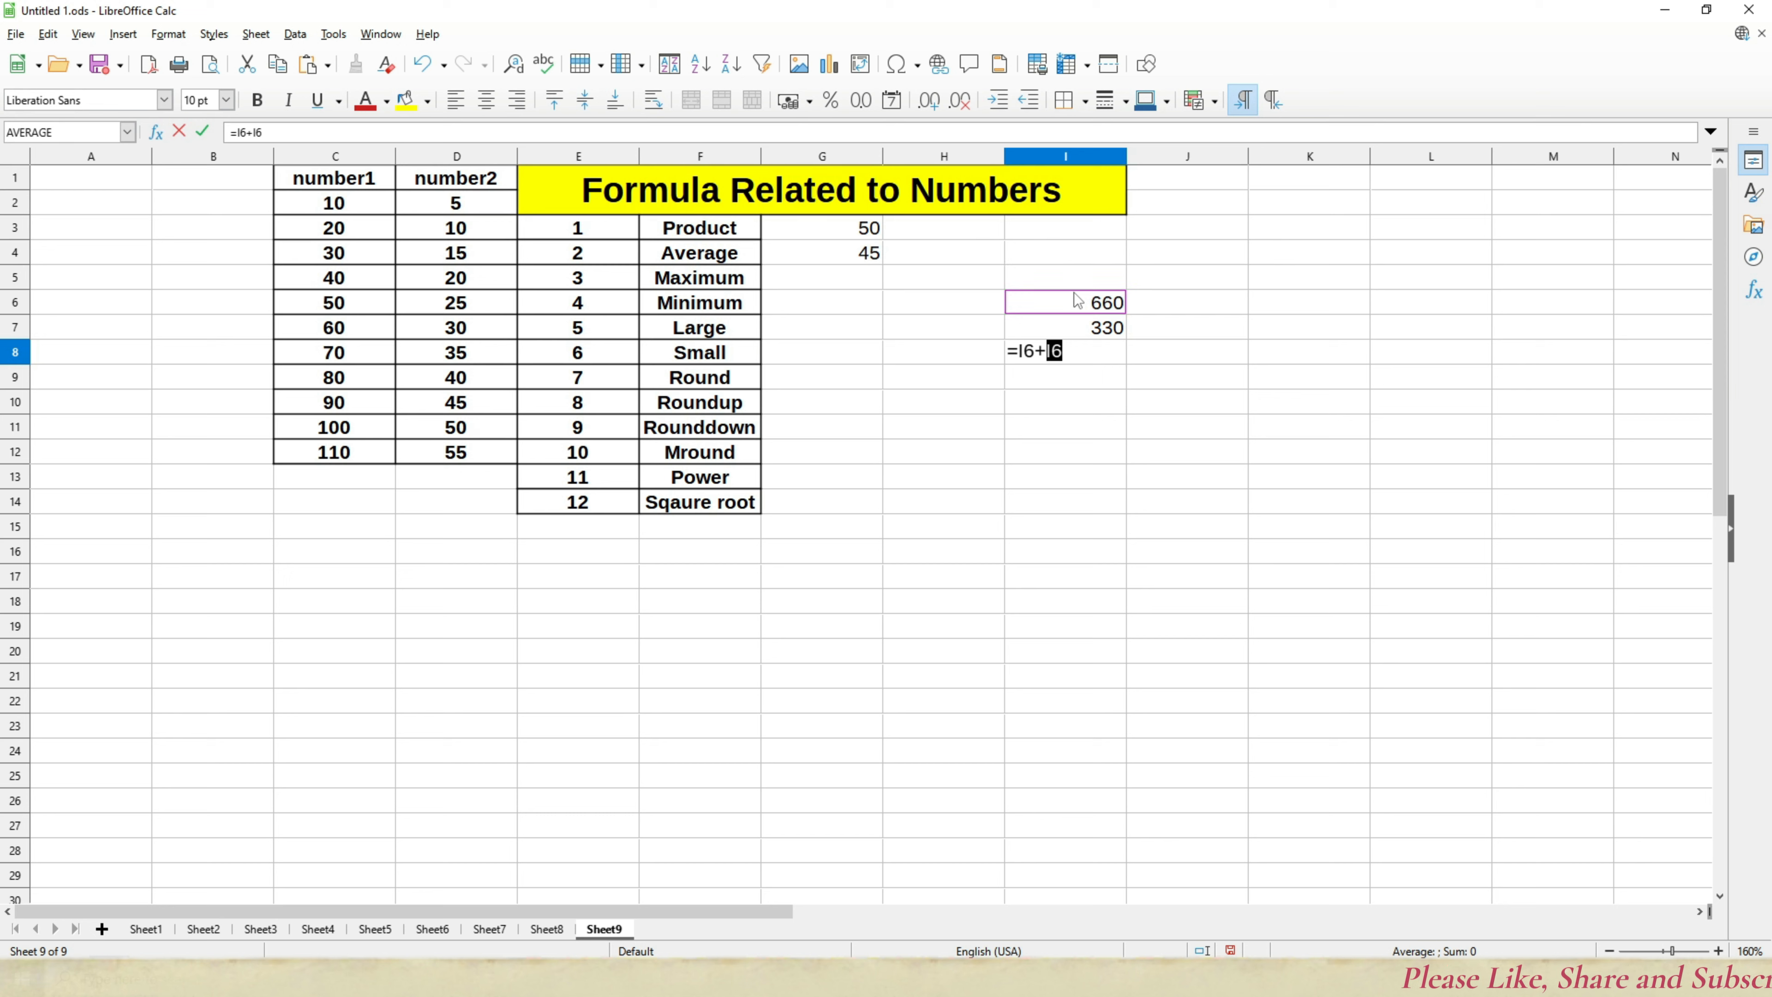
key("Down")
key("Return")
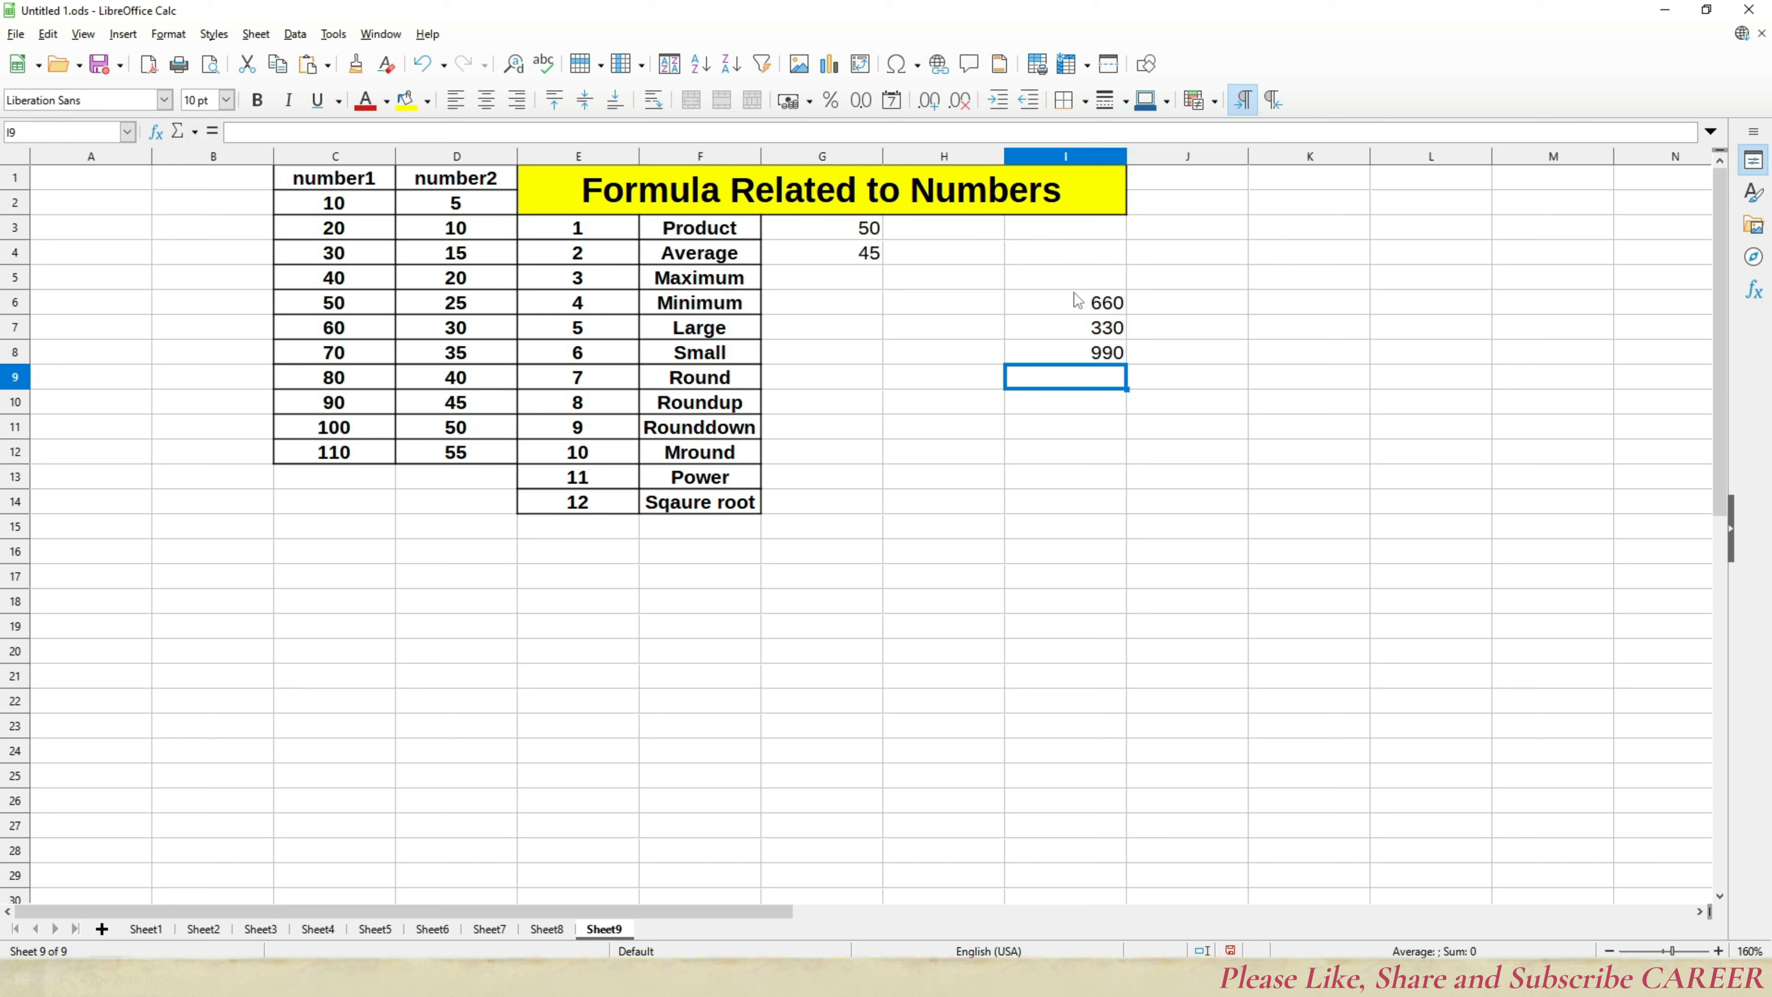
Step: Check the number of cells in C2:D12 and divide the combined total by 22 in I9 with =I8/22
left_click_drag(375, 204, 400, 460)
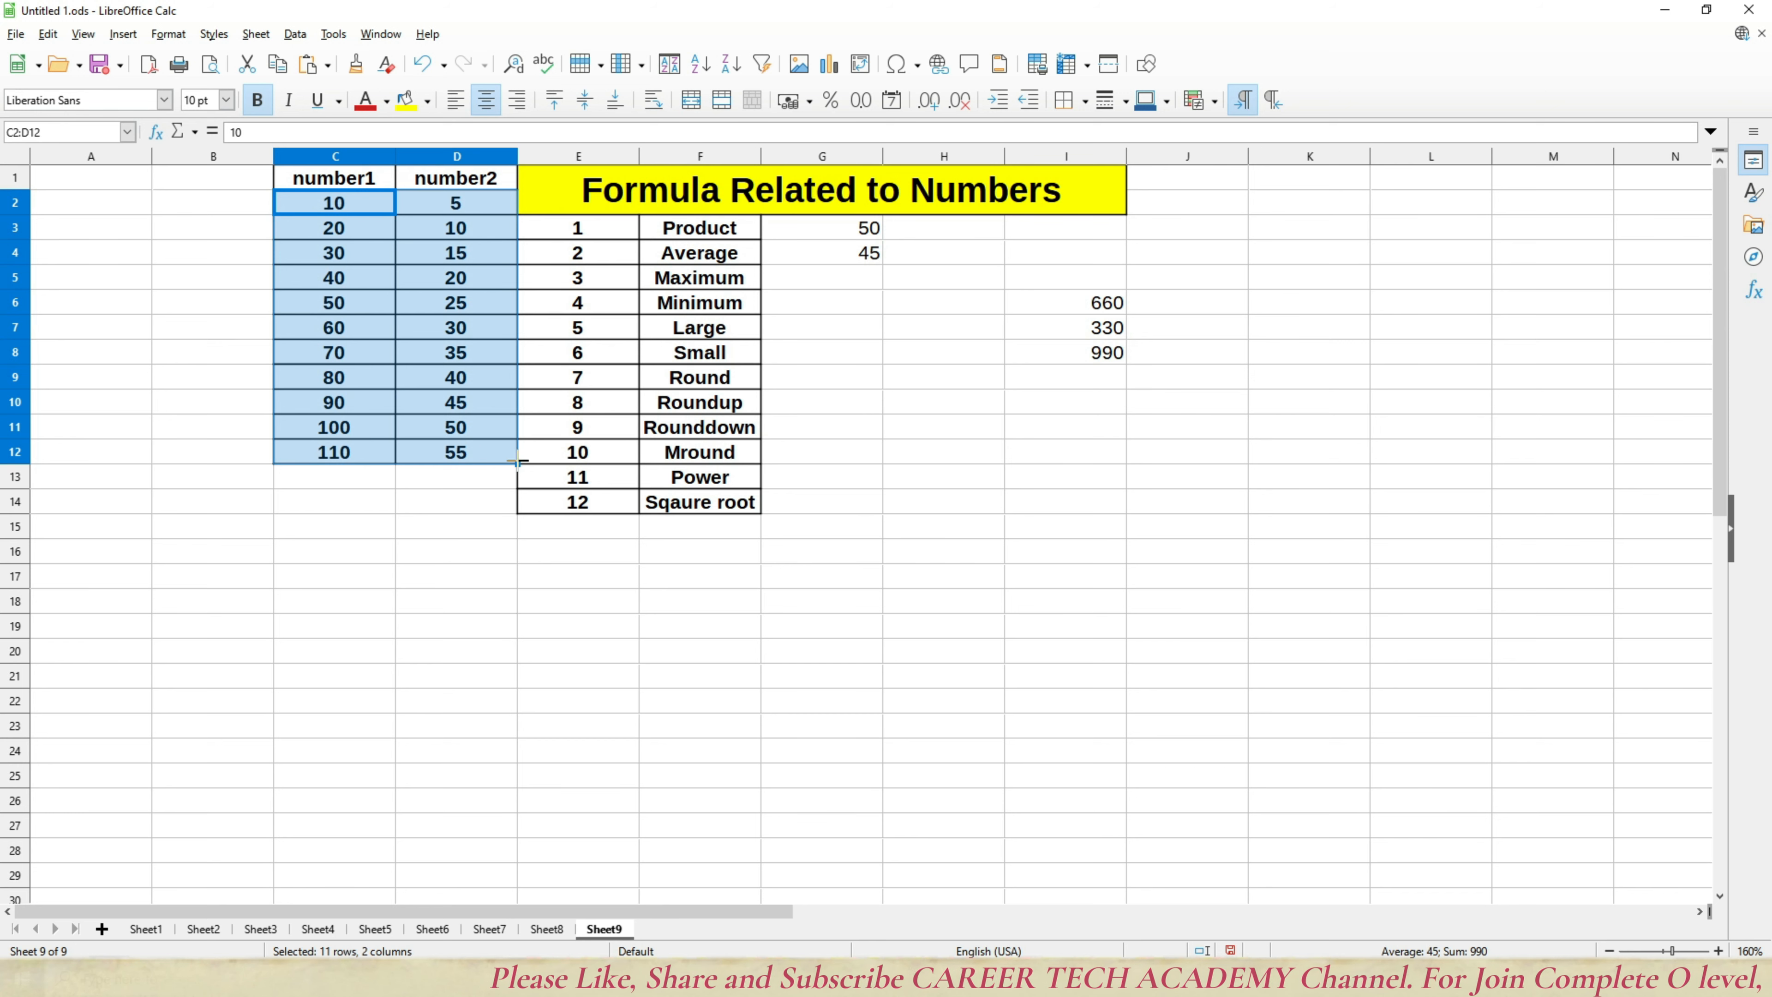
left_click(1086, 375)
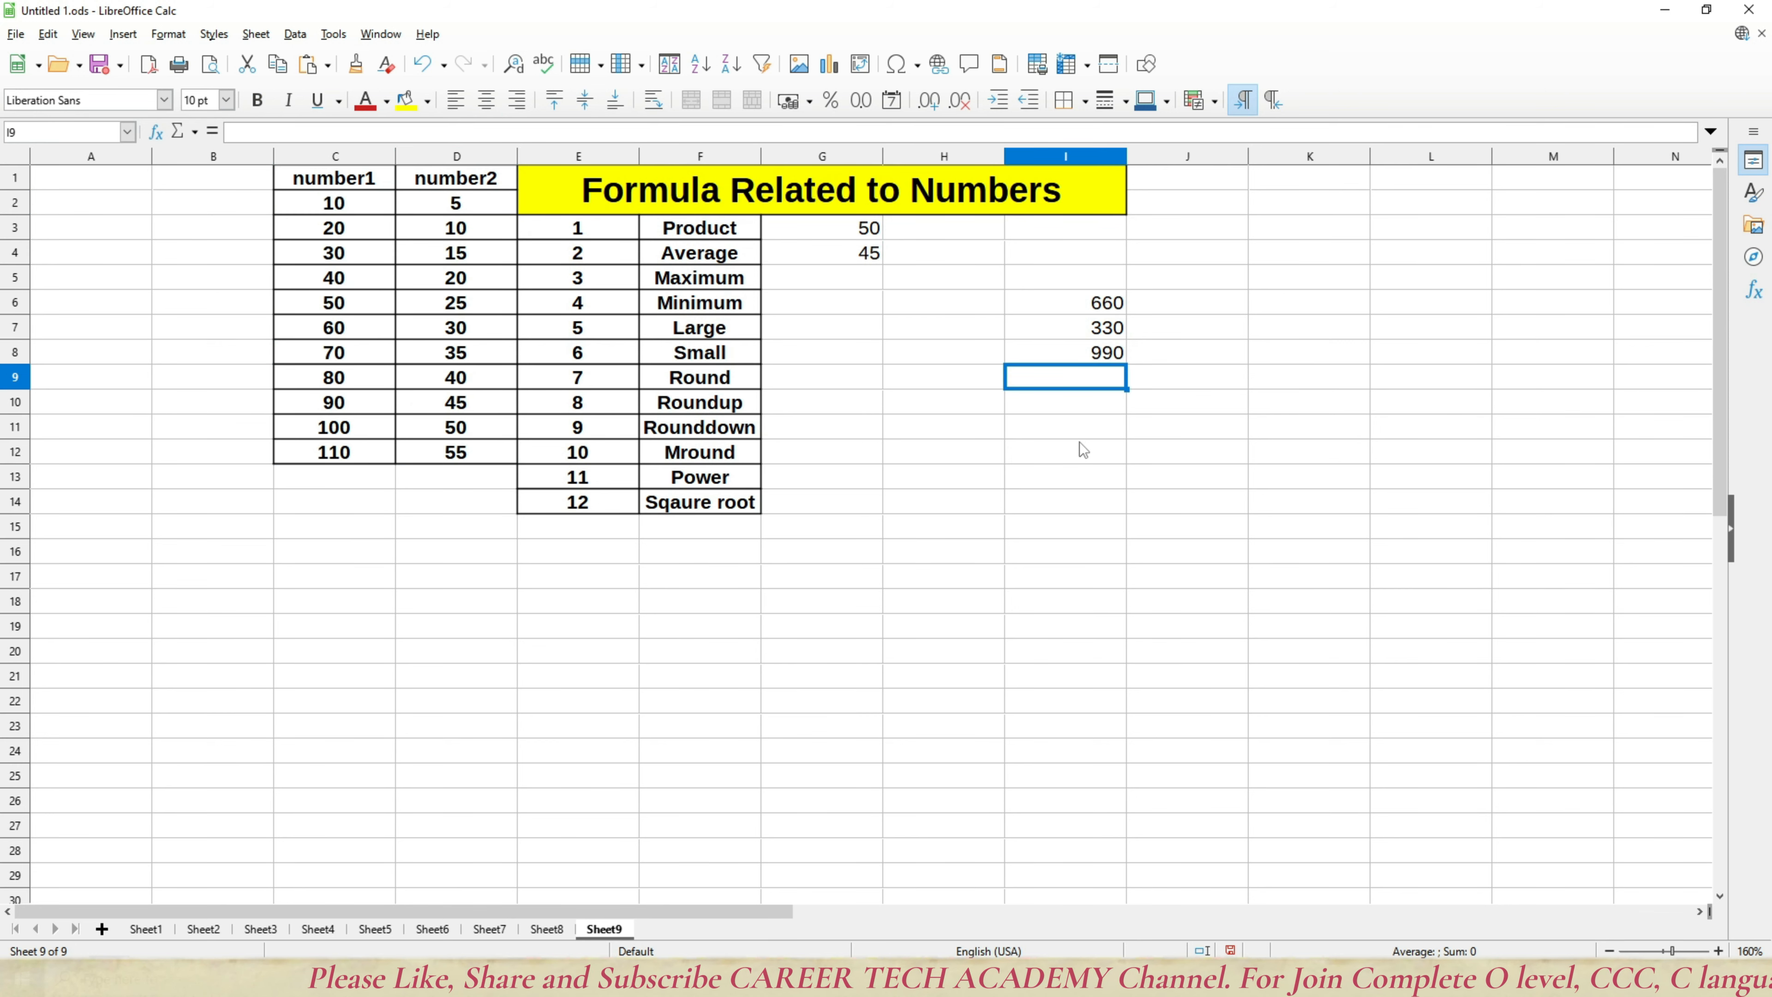
type("=")
key("Up")
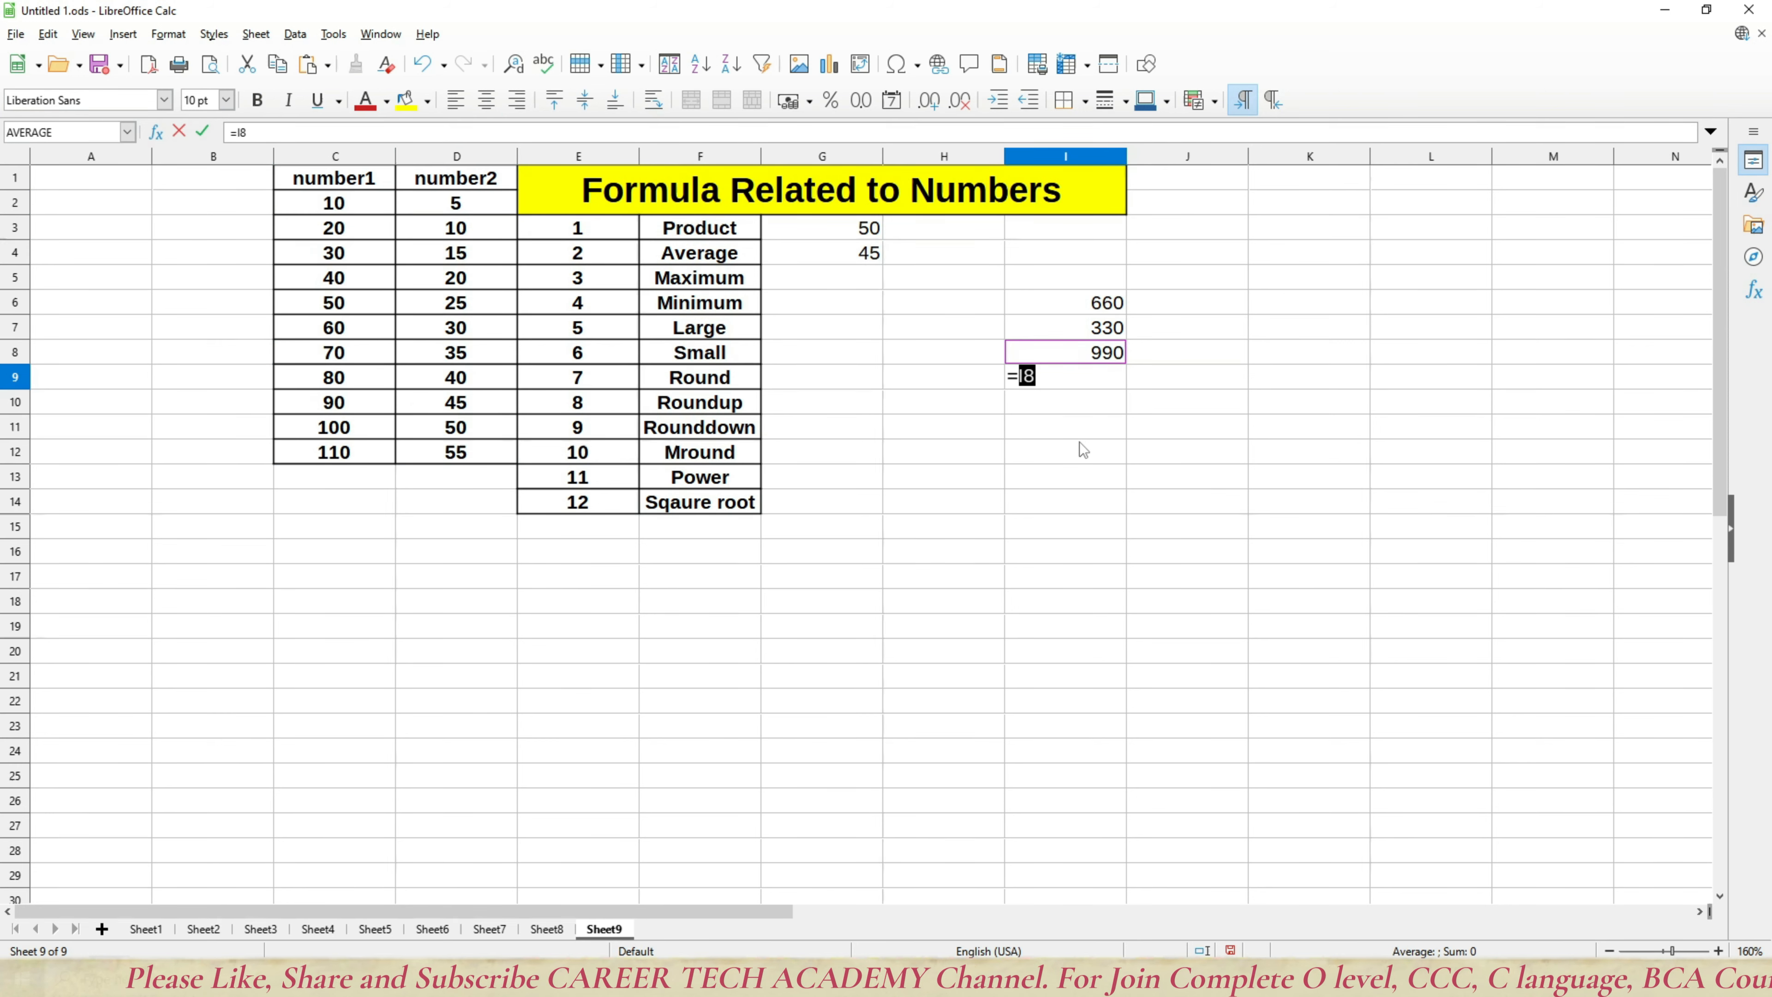
type("/22")
key("Return")
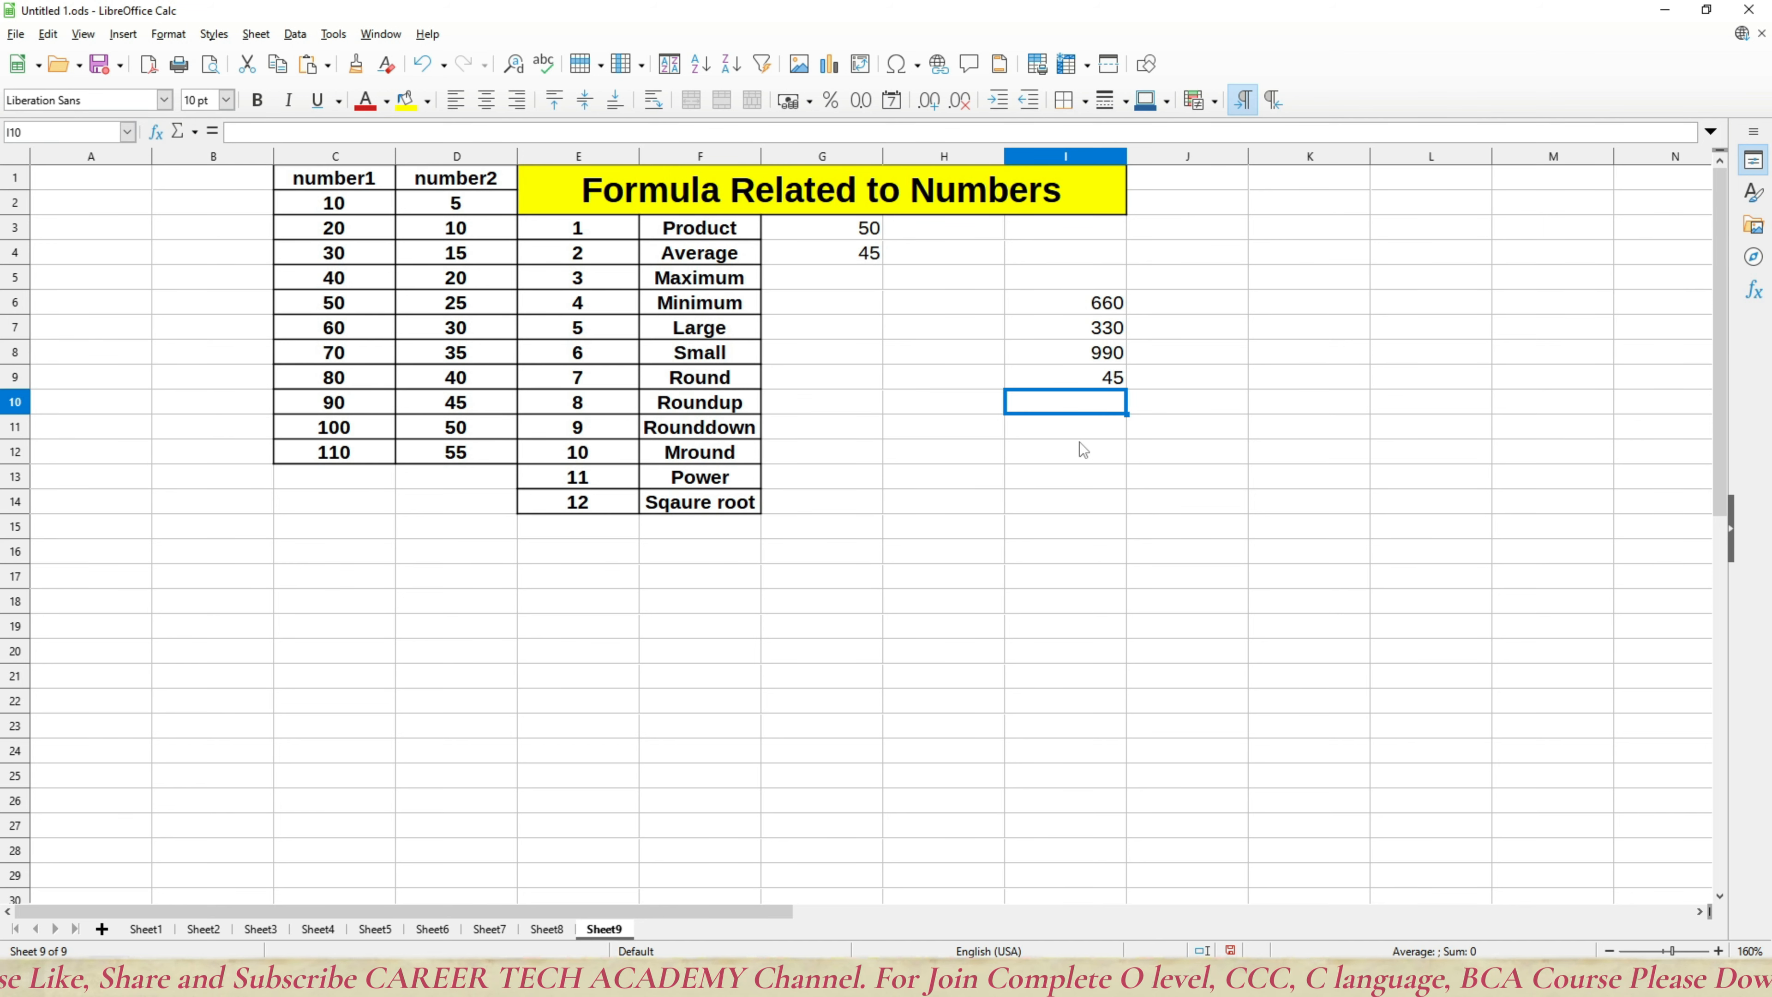
left_click(1082, 377)
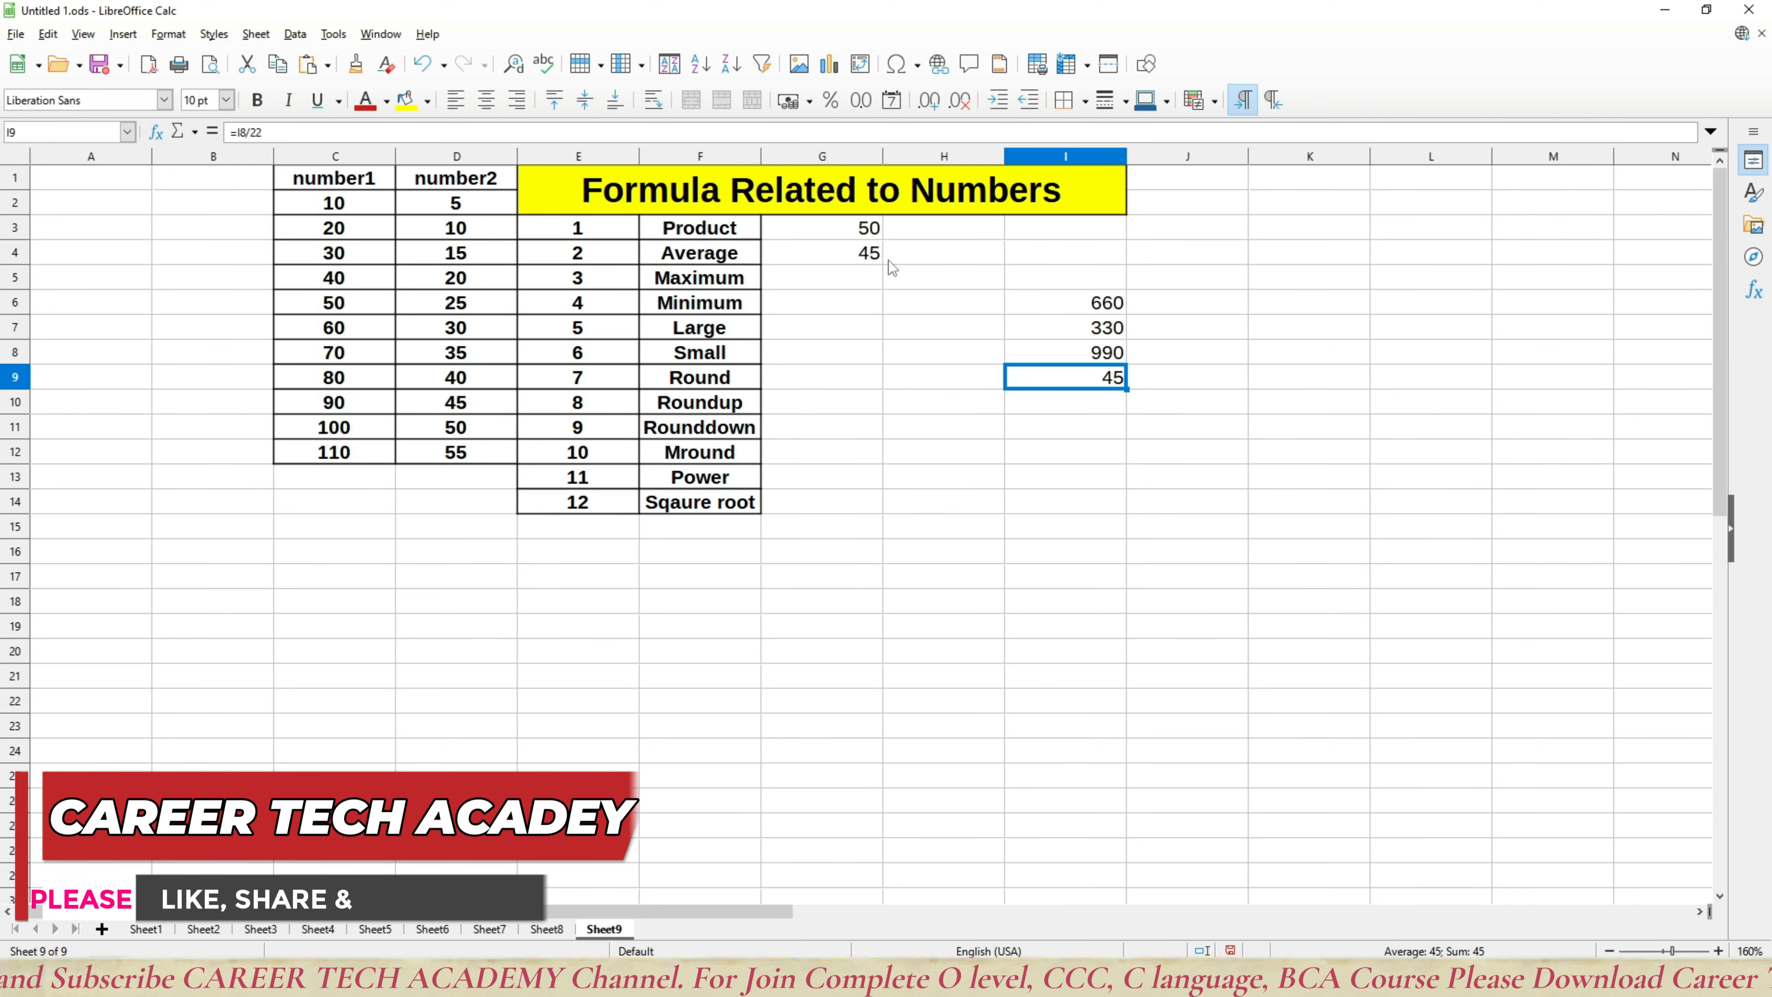
Step: Delete the scratch calculations in I6:I9
left_click_drag(1038, 302, 1040, 388)
key("Delete")
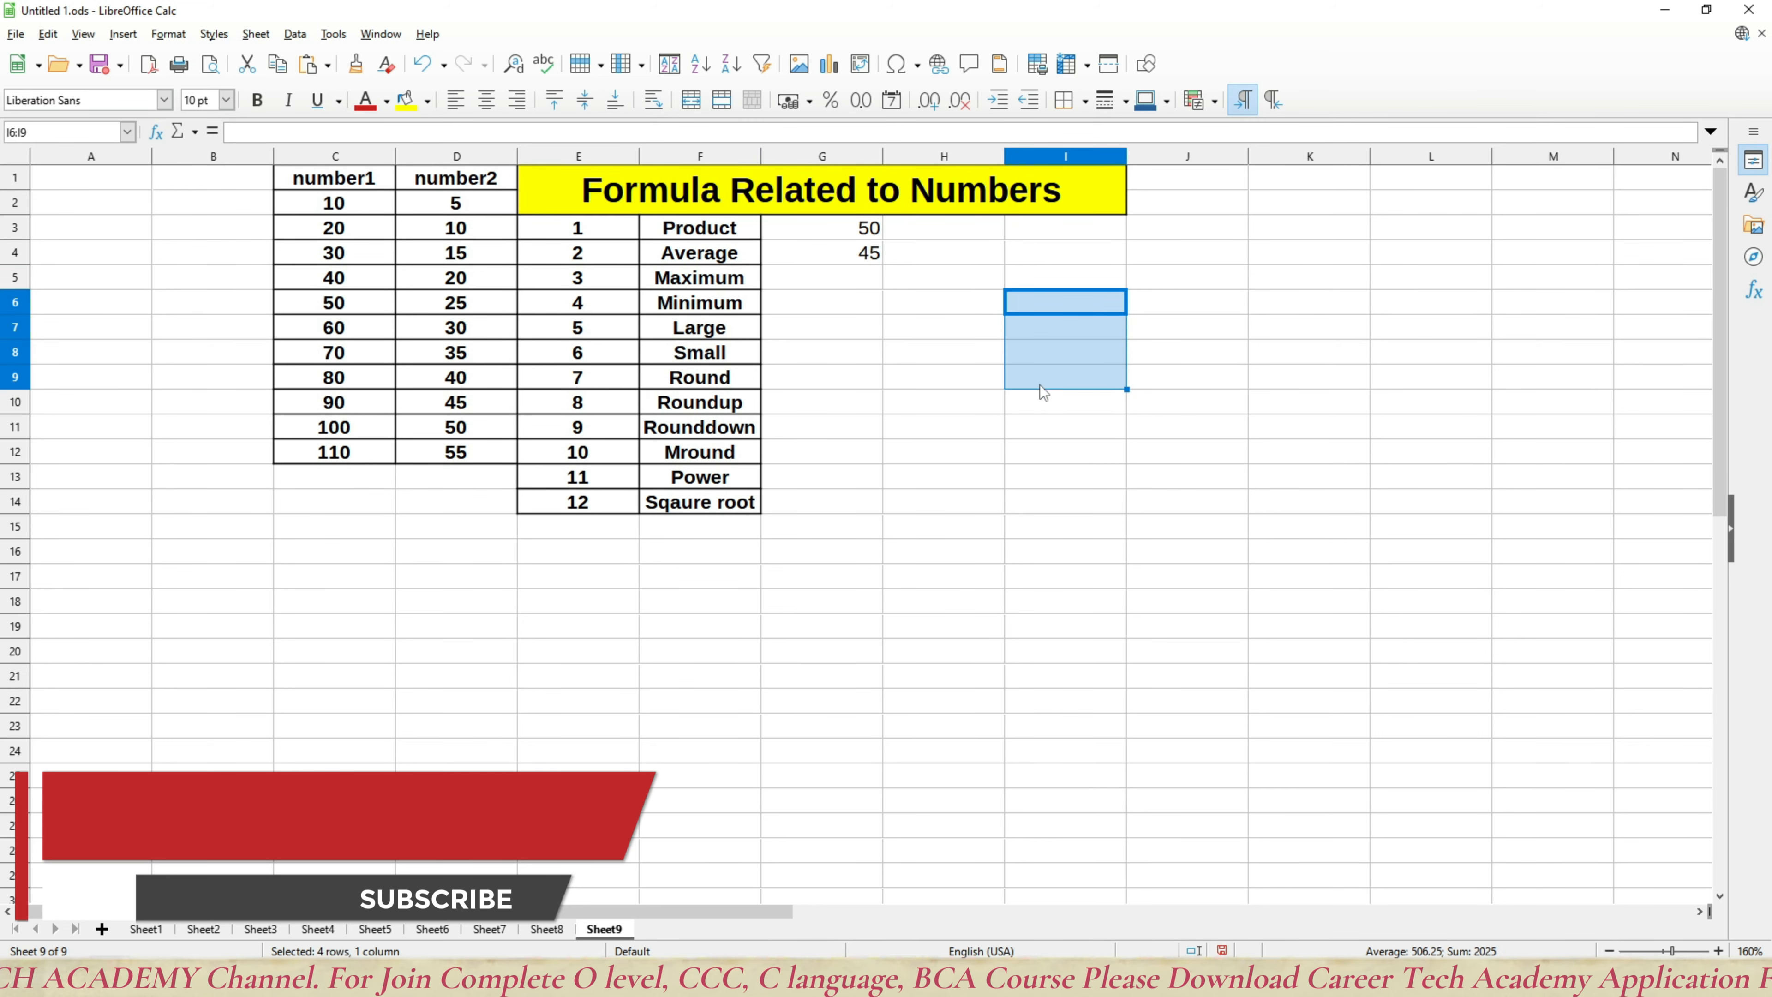
Step: Format the result cells G3:G14 as centred and bold, with an outer border and all inner lines
key("Down")
key("Down")
key("Down")
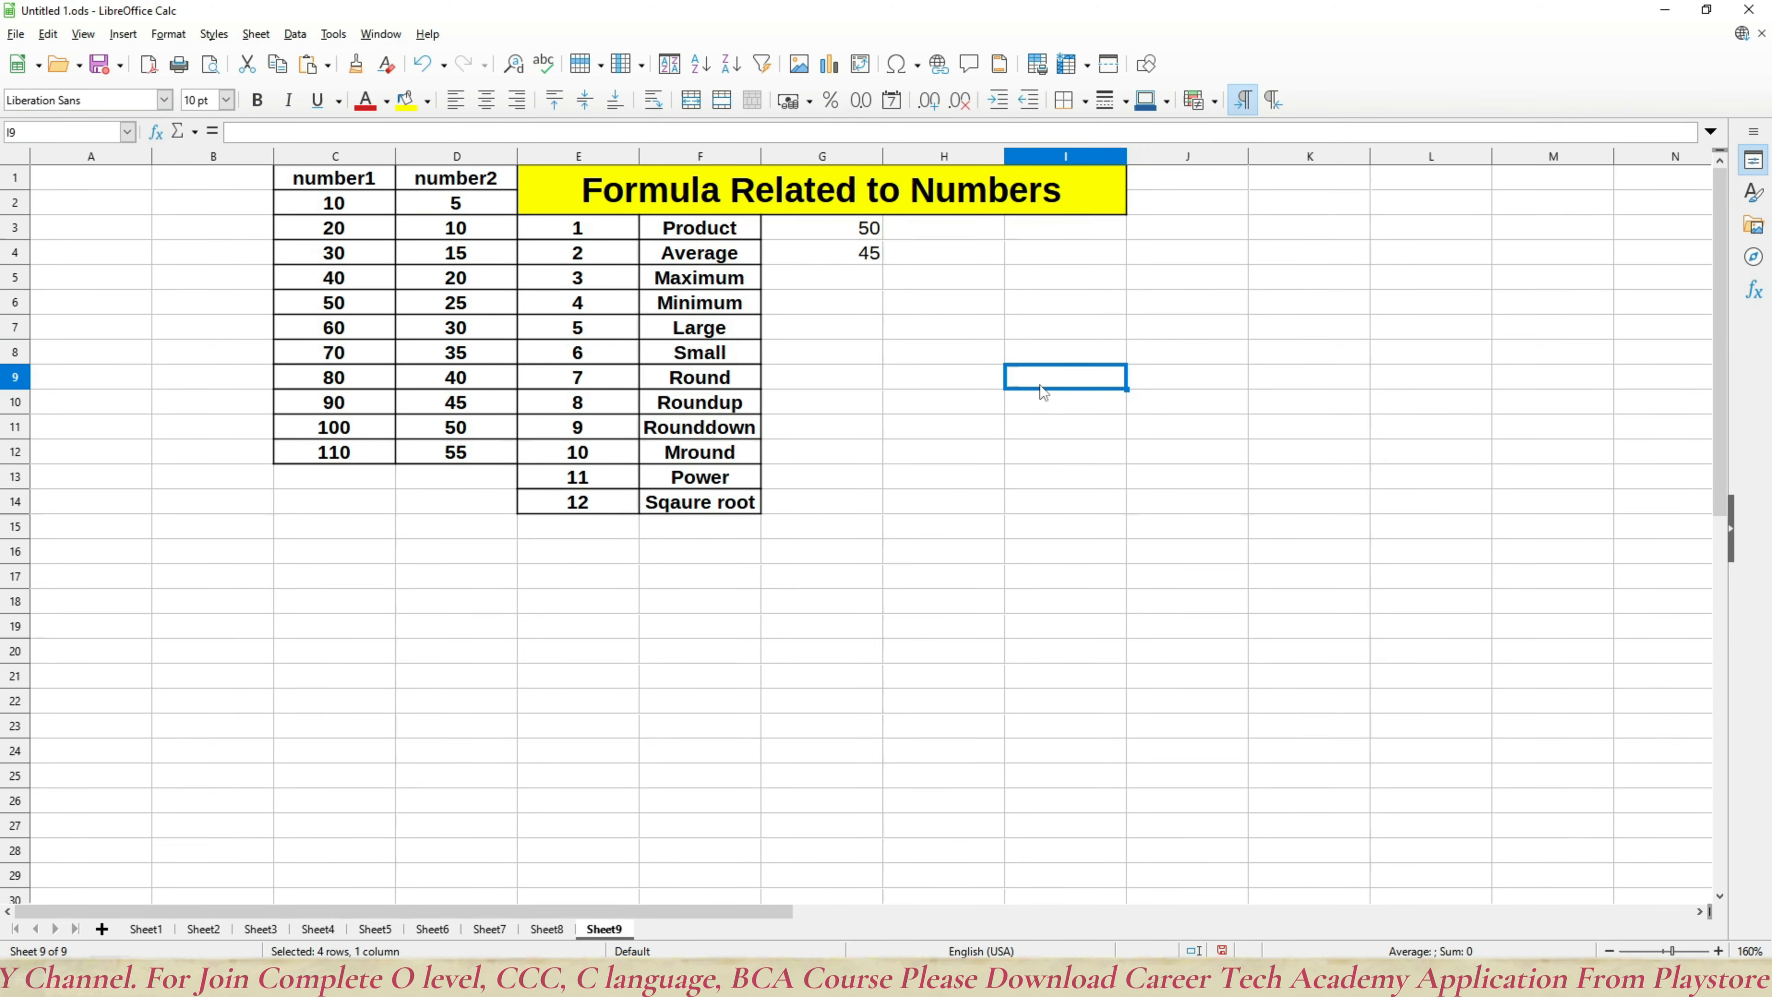
key("Left")
key("Left")
key("Left")
key("Up")
key("Up")
key("Up")
key("Up")
key("Up")
key("Up")
key("Up")
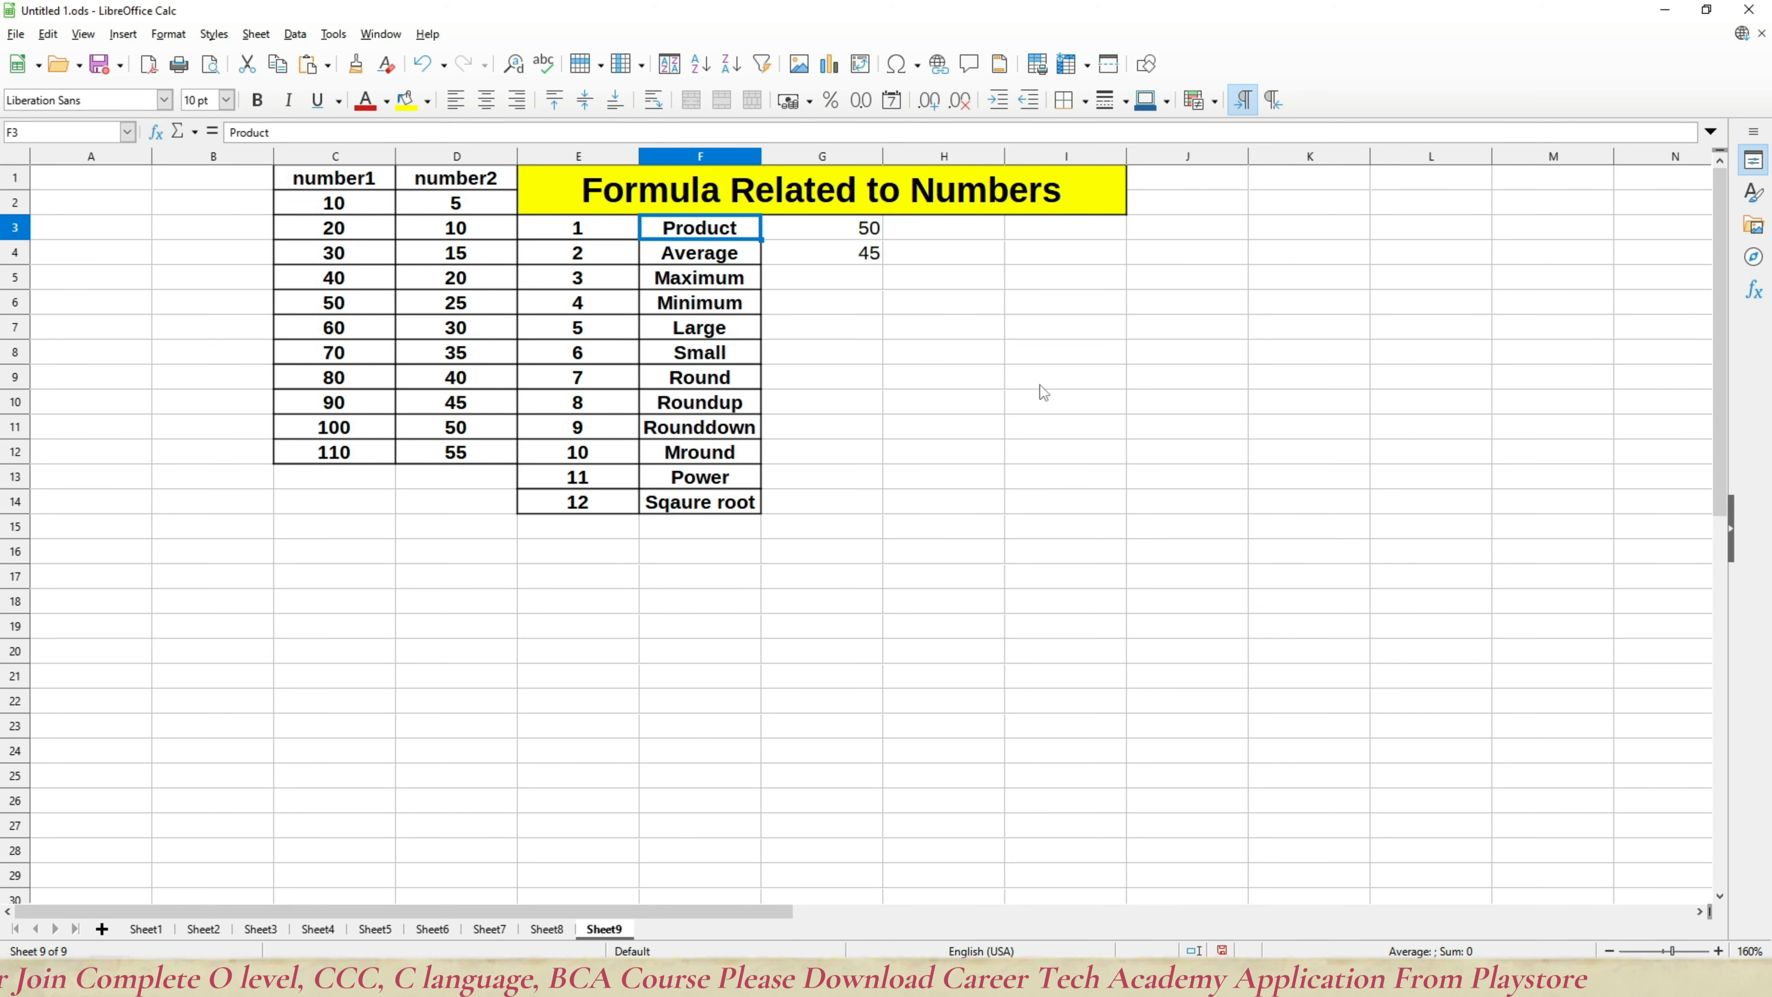
key("Down")
key("Right")
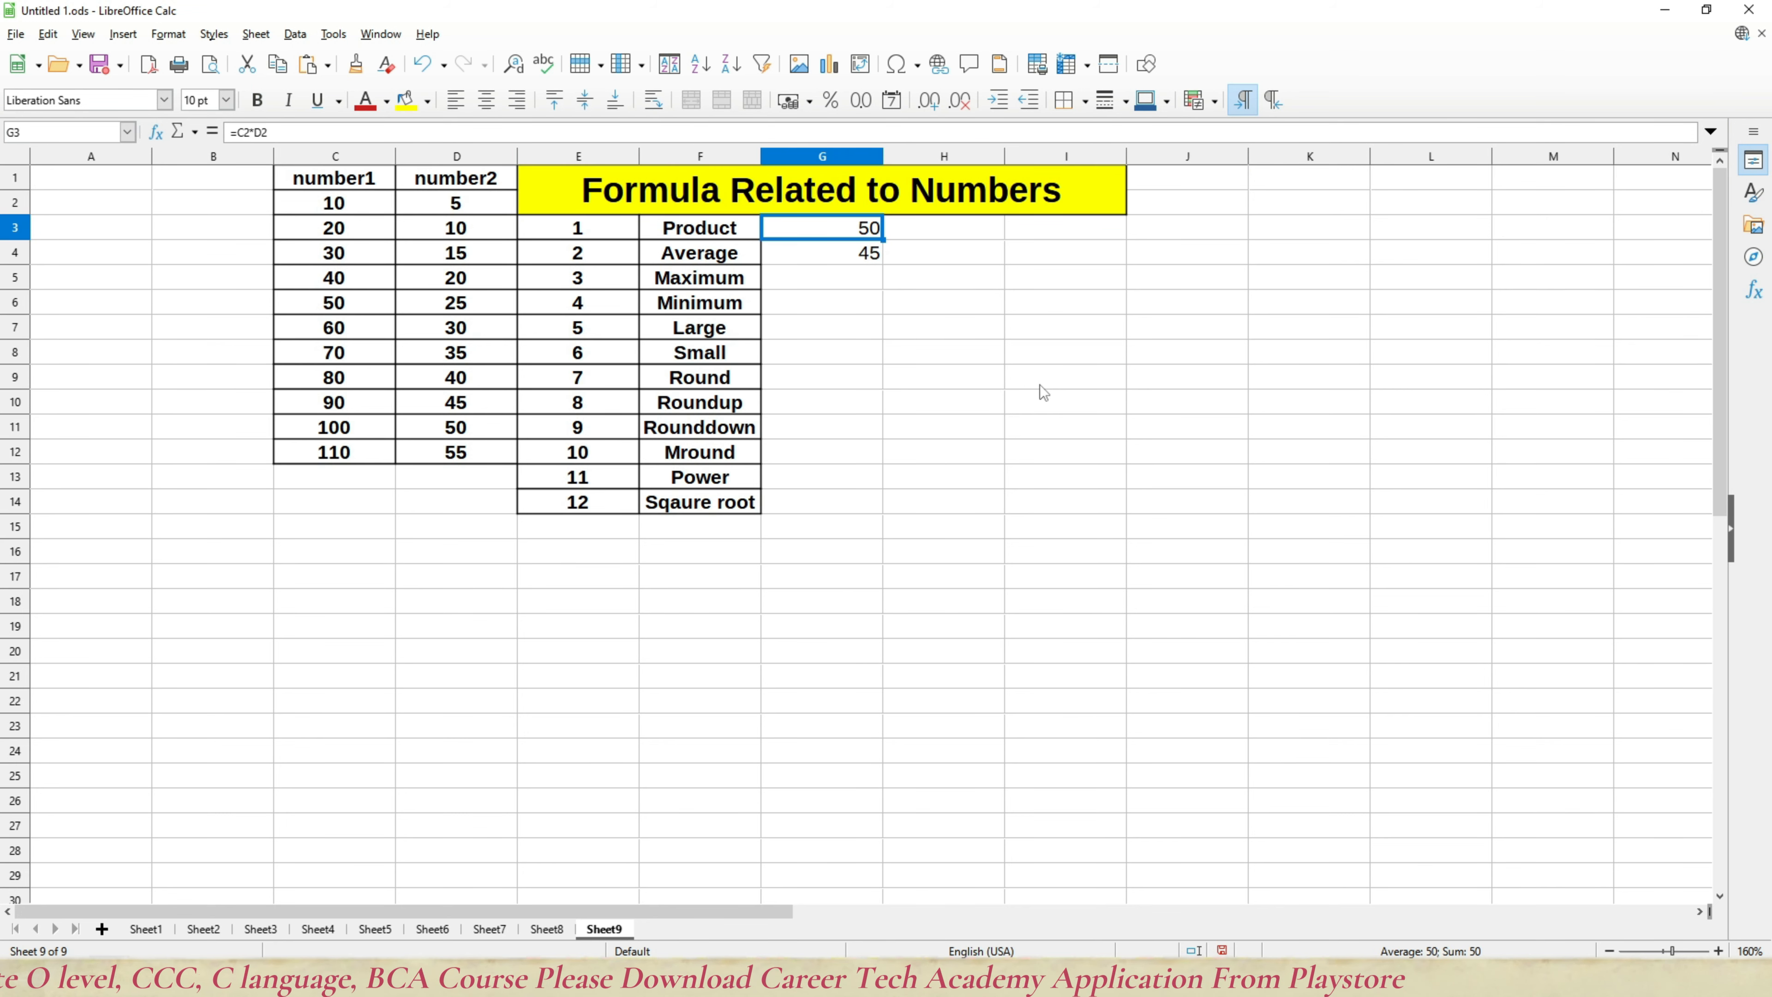
key("shift+Down")
key("shift+Down")
key("shift+Down")
key("shift+Down")
key("shift+Down")
key("shift+Down")
key("shift+Down")
key("shift+Down")
key("shift+Down")
key("shift+Down")
key("shift+Down")
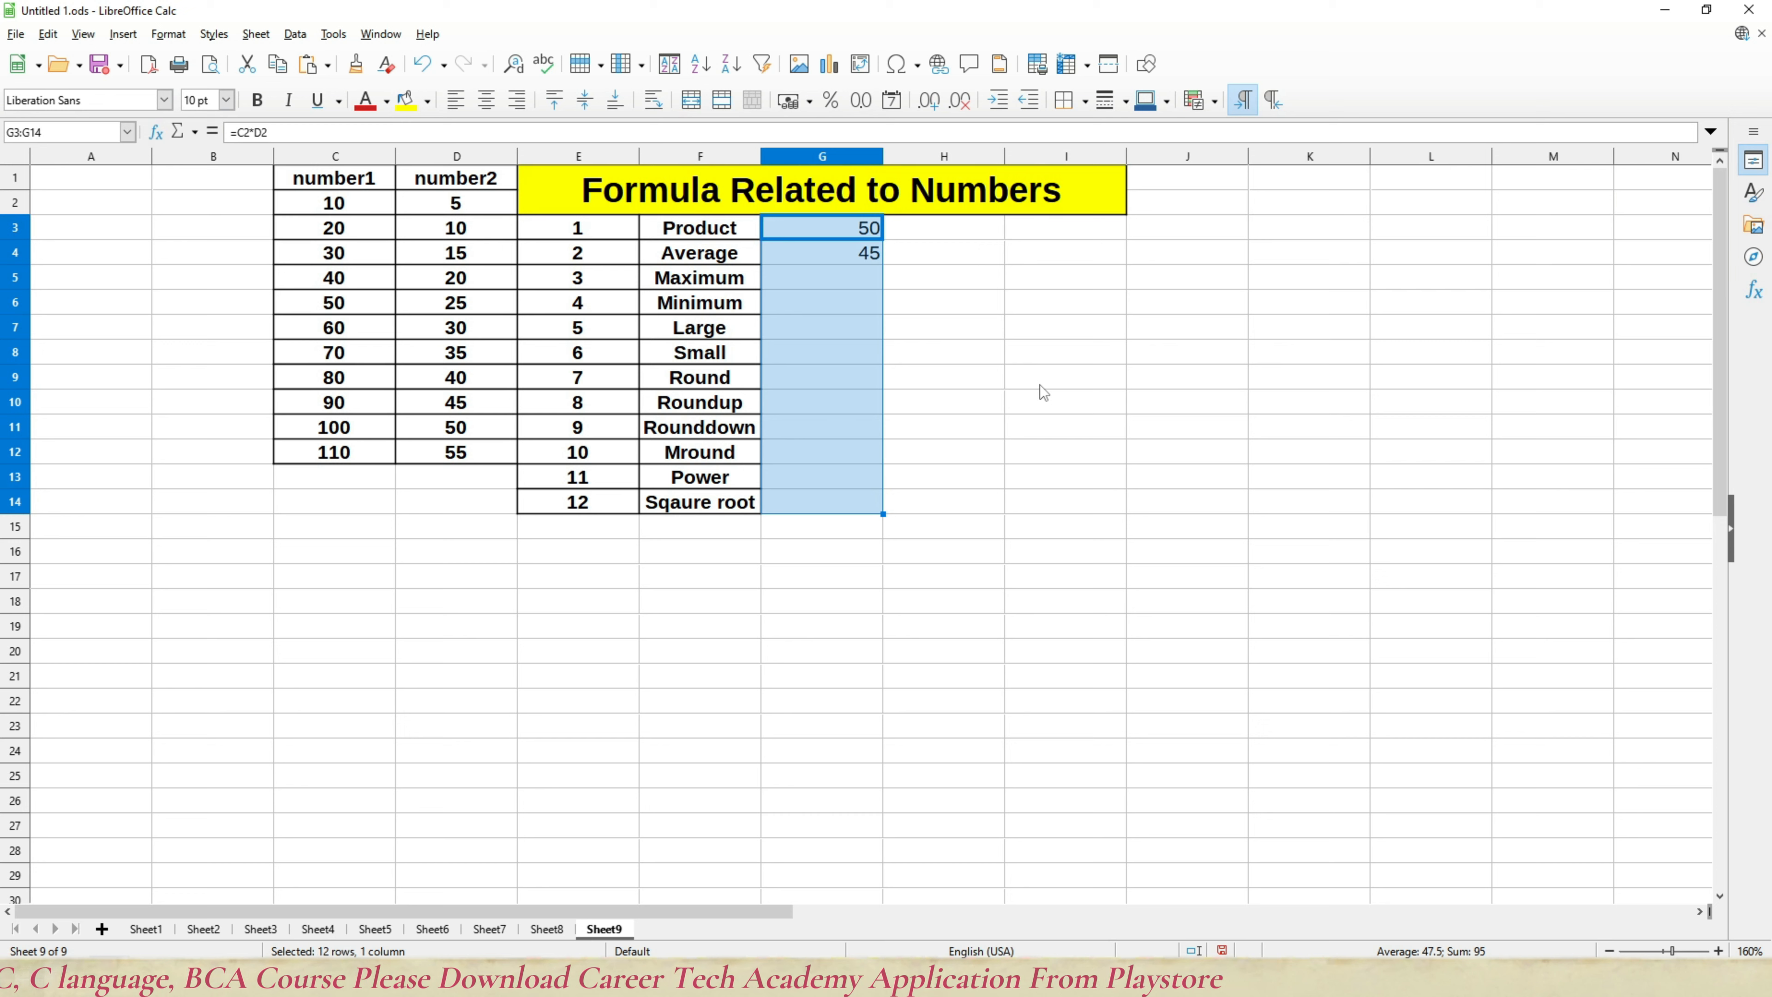
left_click(487, 100)
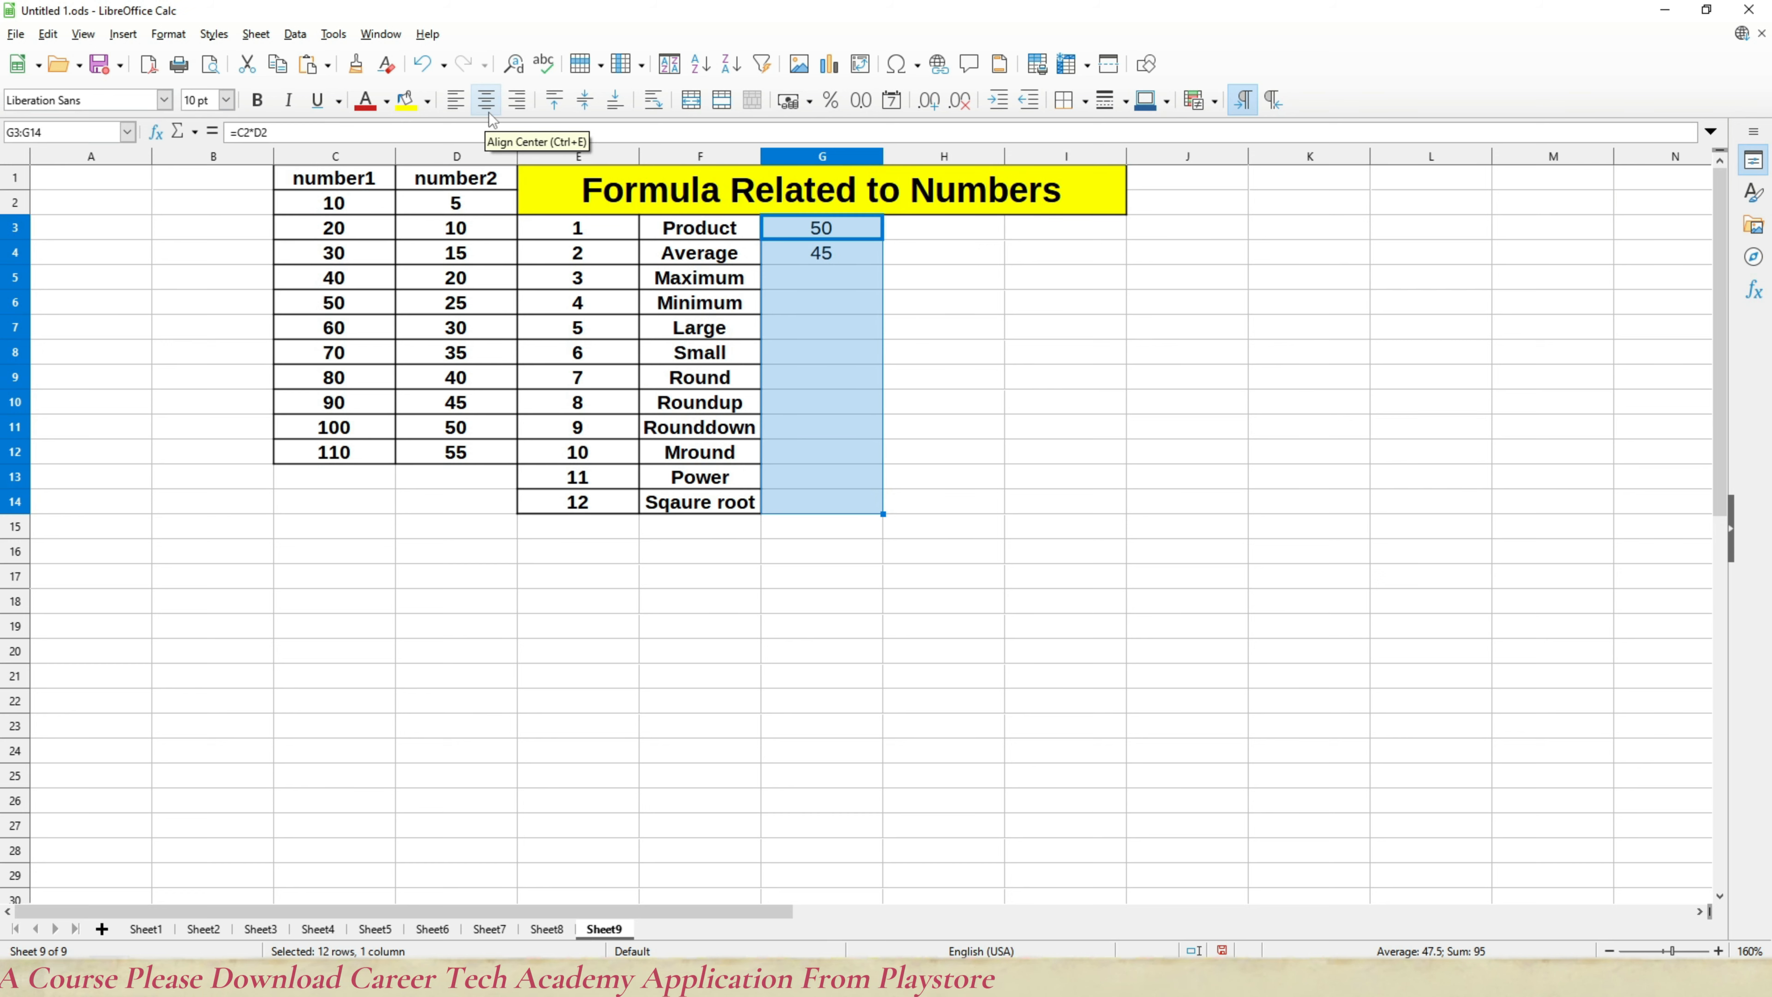
left_click(257, 100)
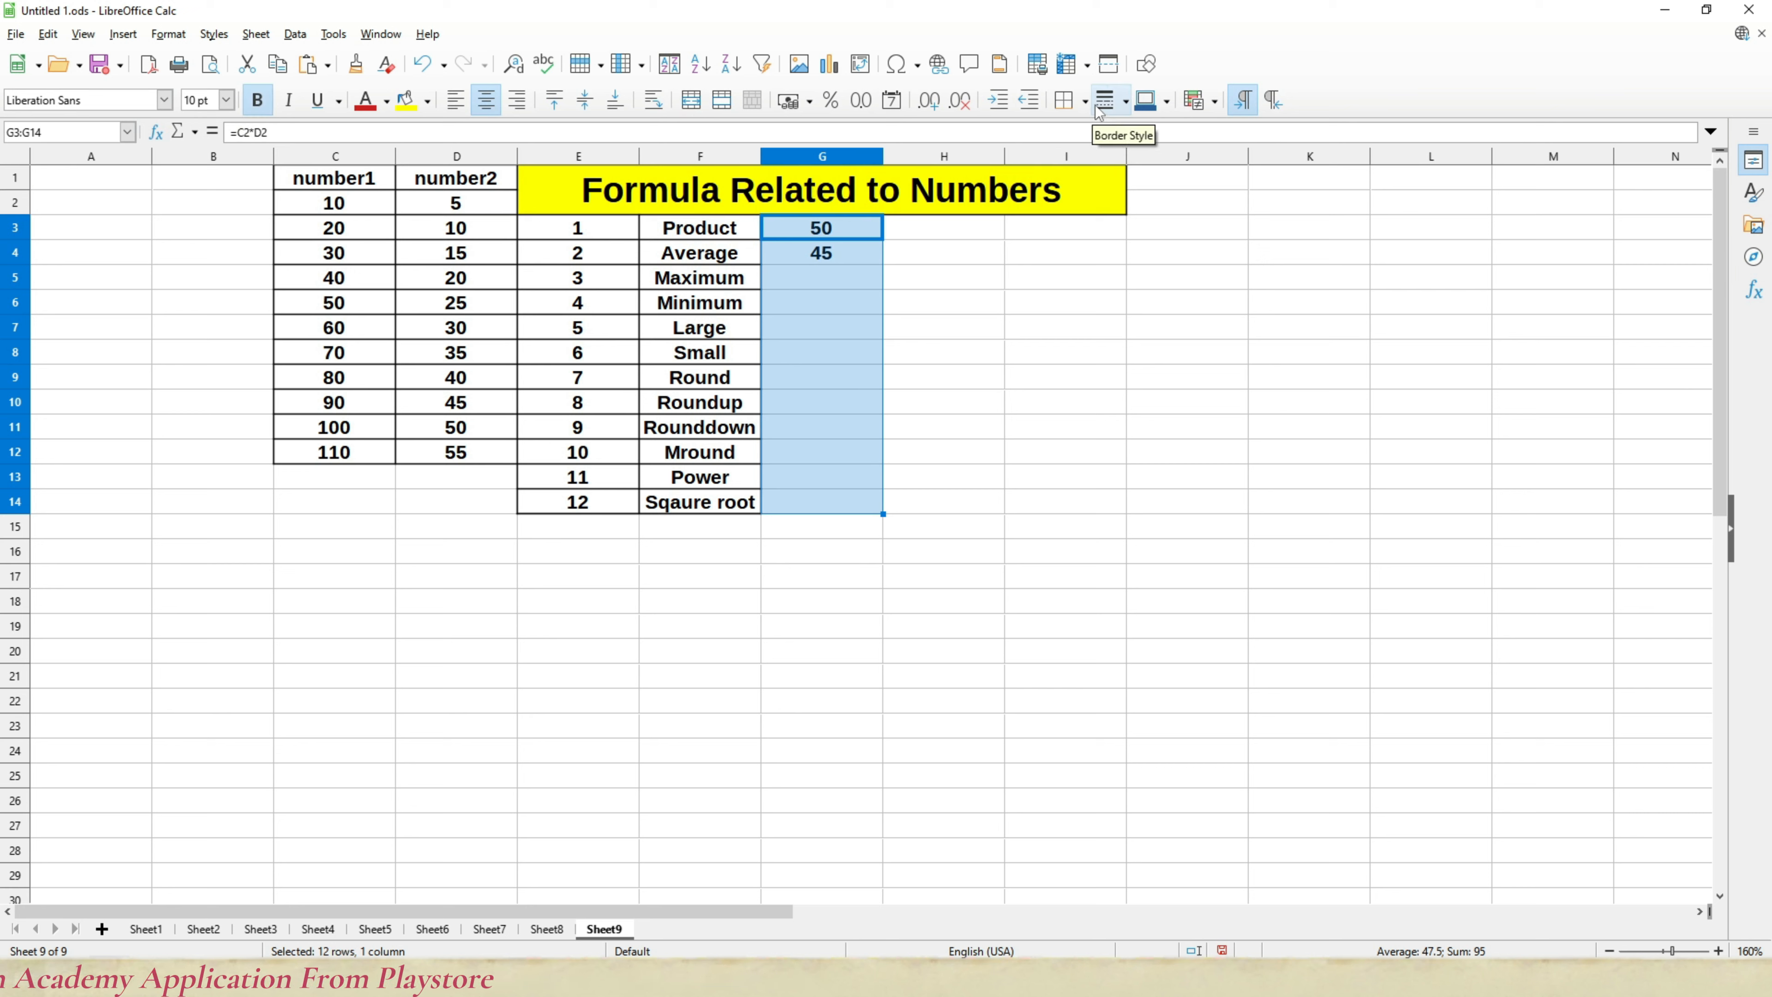
left_click(1067, 100)
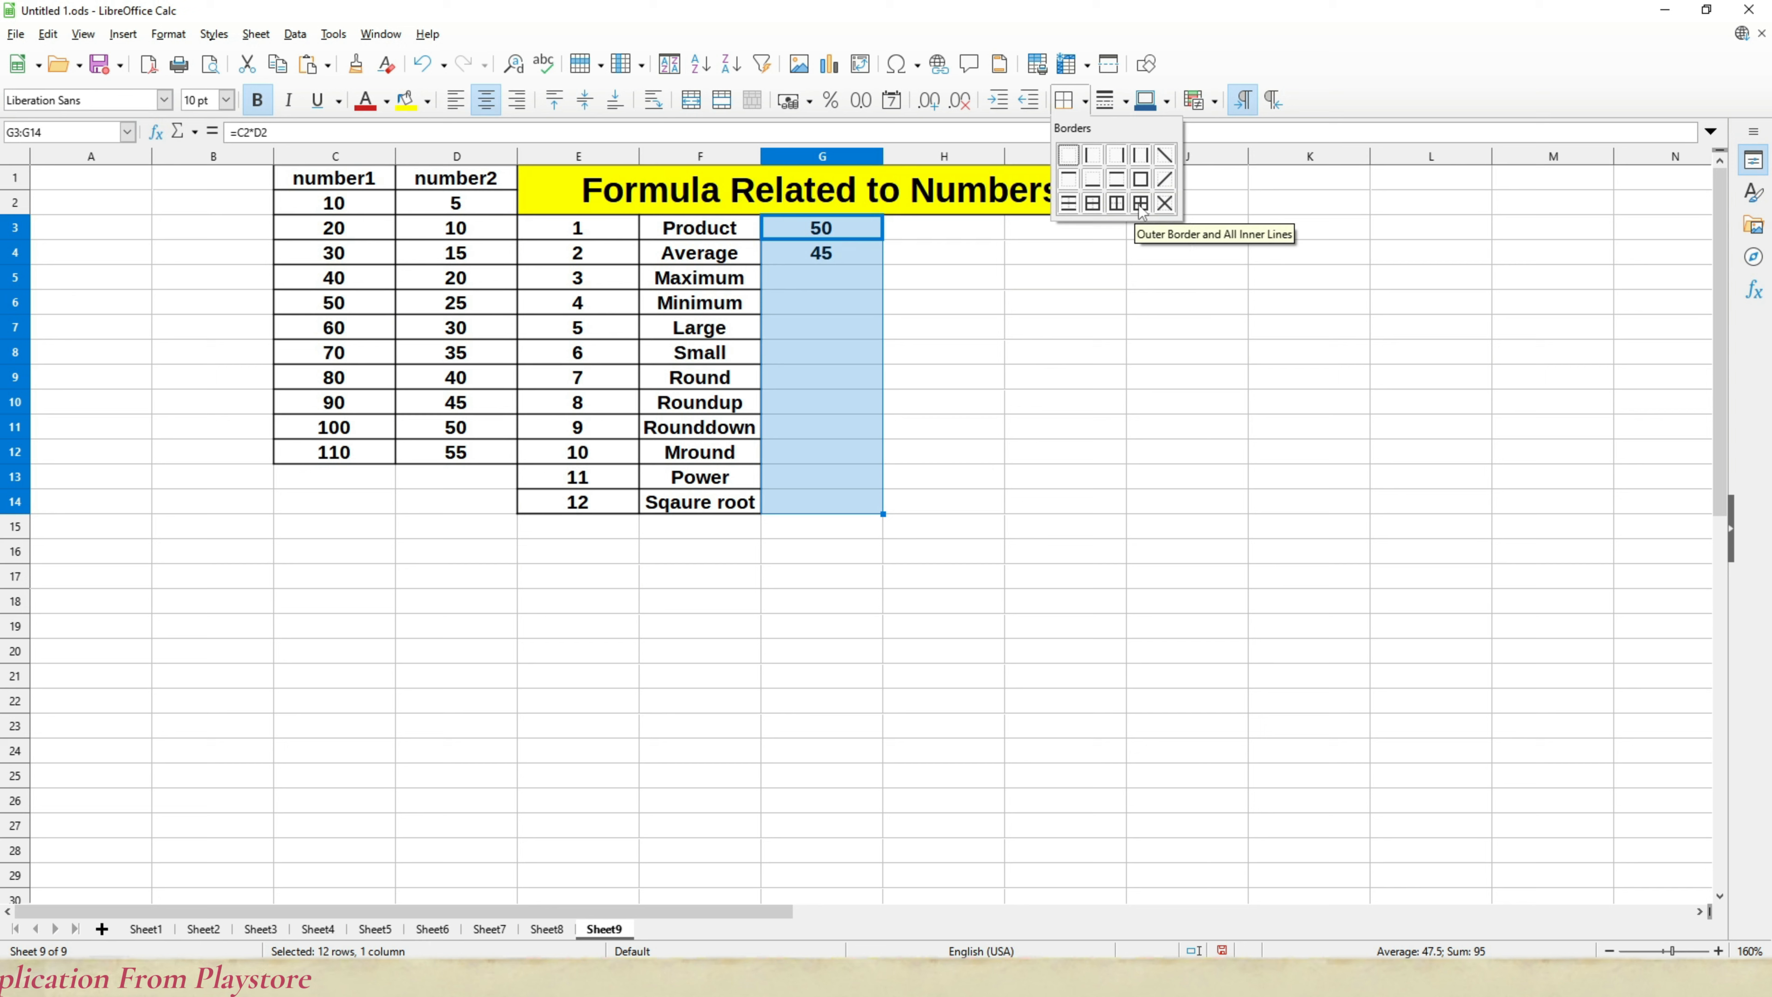
left_click(1141, 204)
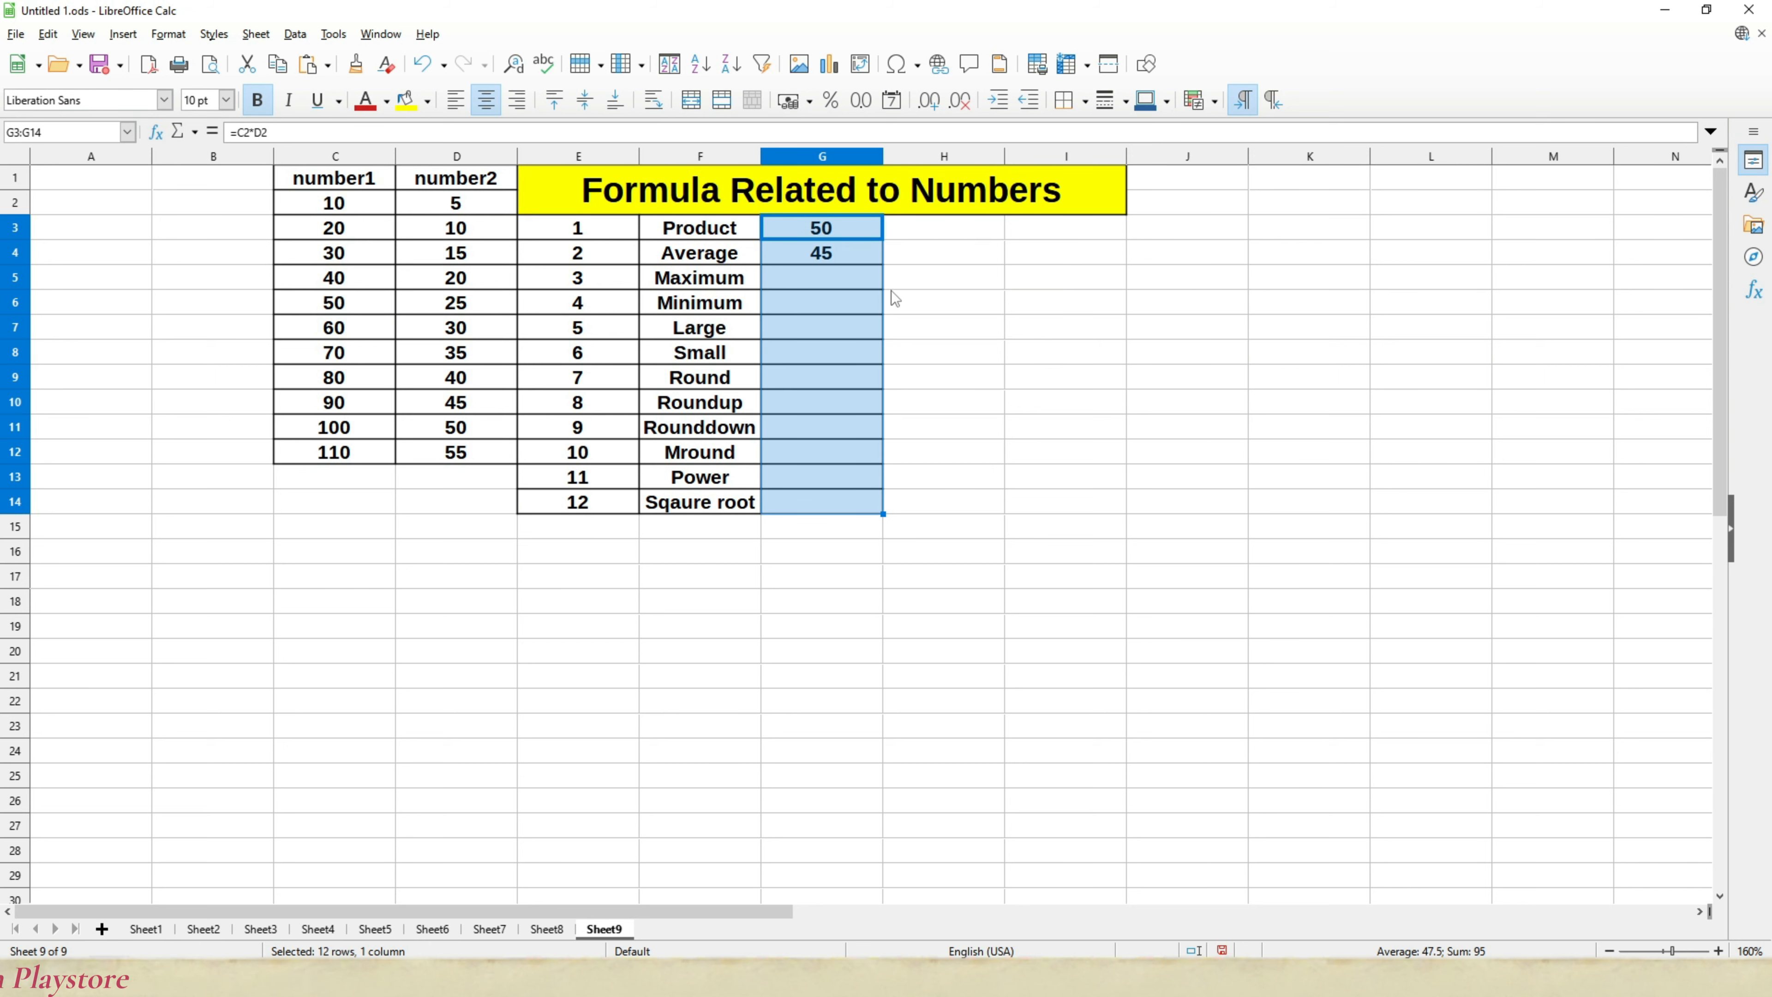
Step: Enter a MAX formula over the range C2:D11 in G5, beside the Maximum label
left_click(853, 271)
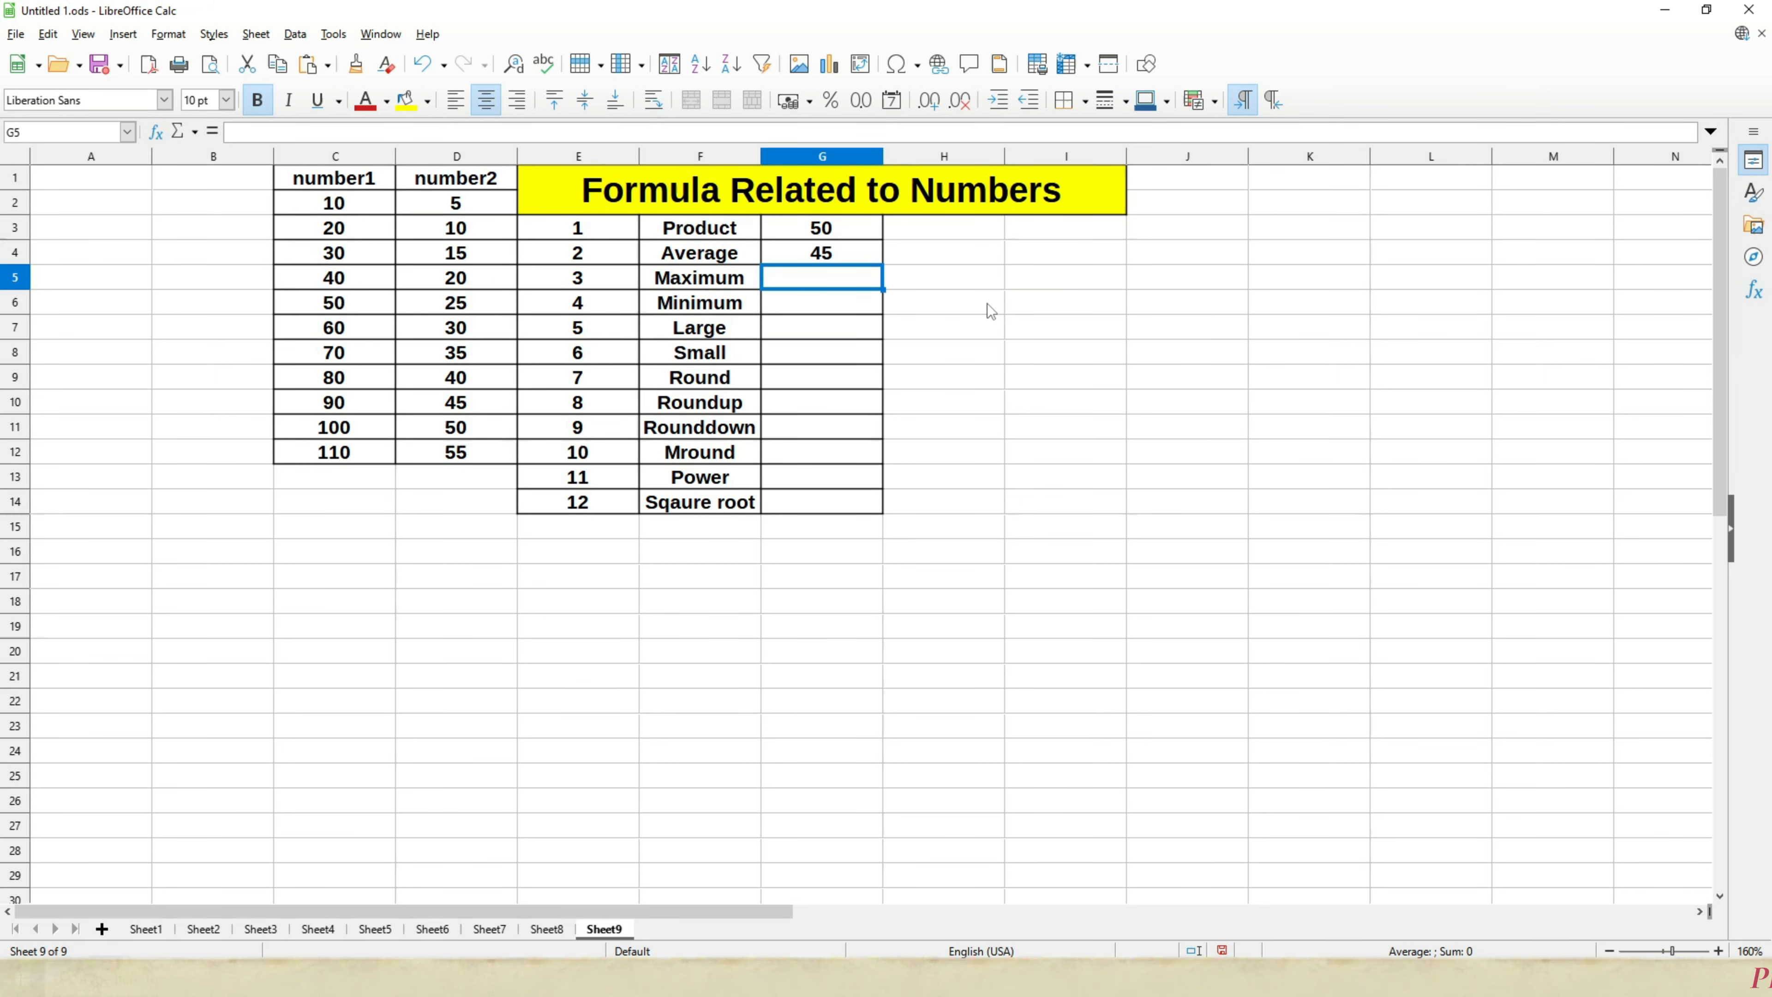
type("=max")
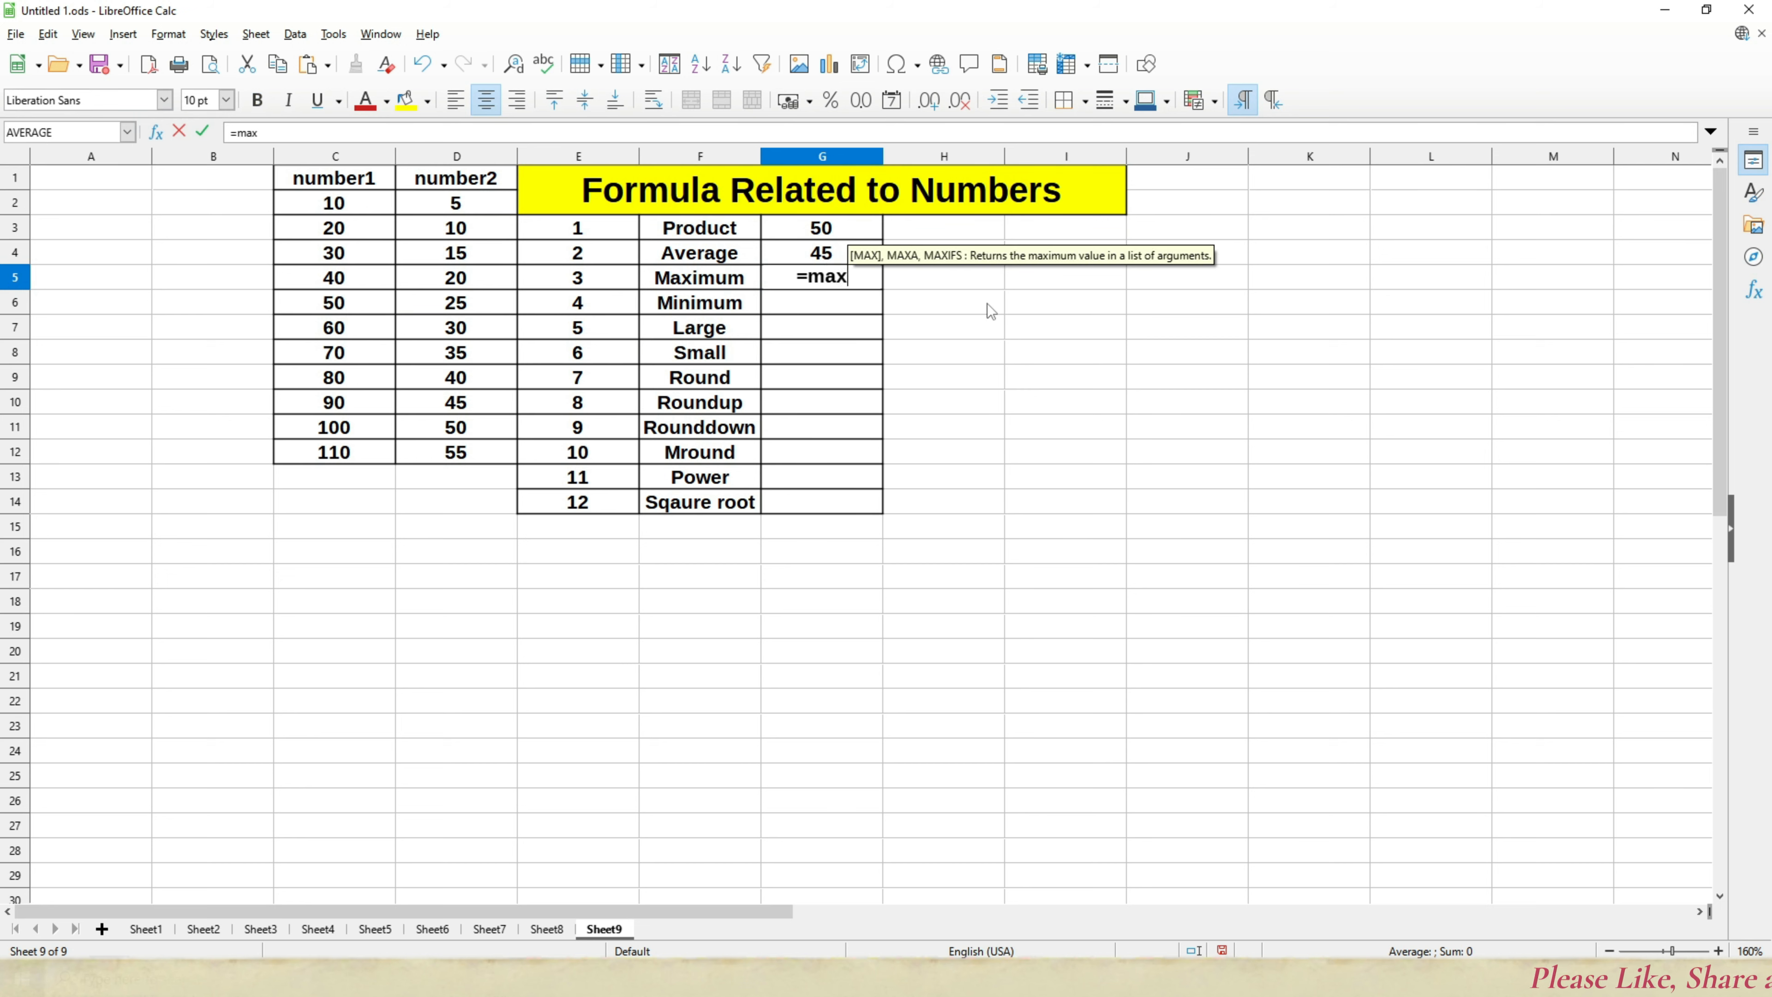
type("(")
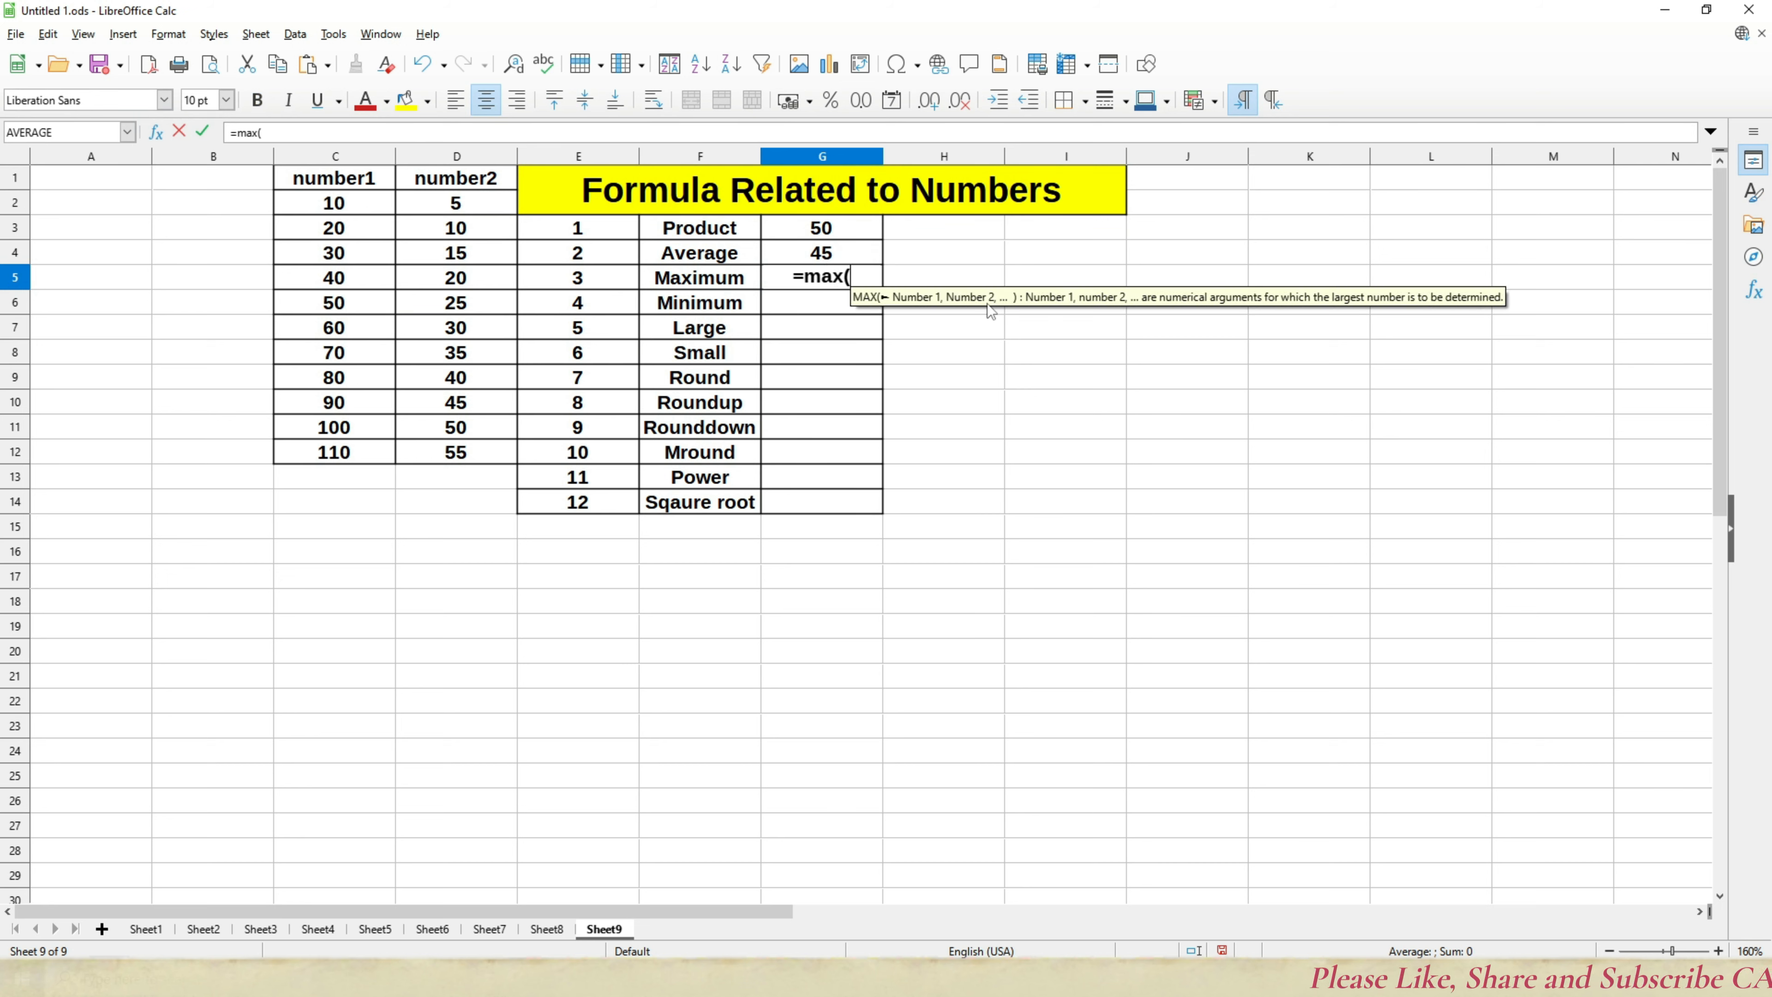
key("Left")
key("Left")
key("Left")
key("Left")
key("Left")
key("Up")
key("Up")
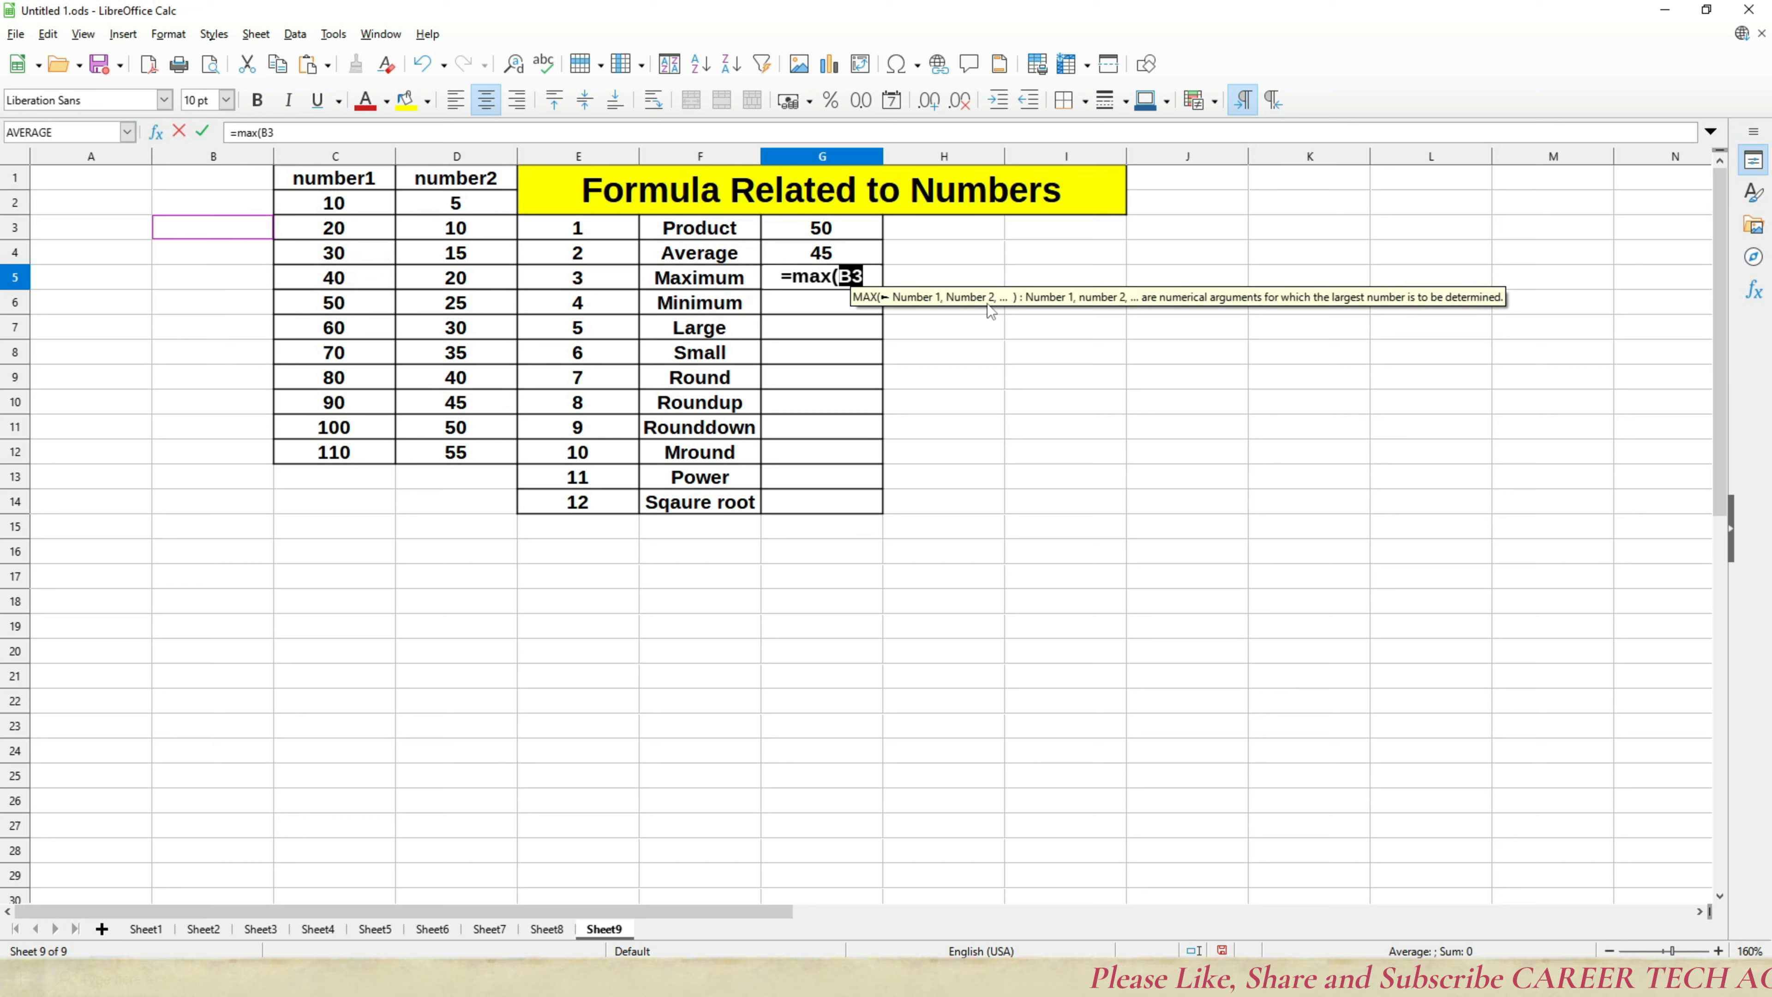
key("Up")
key("Right")
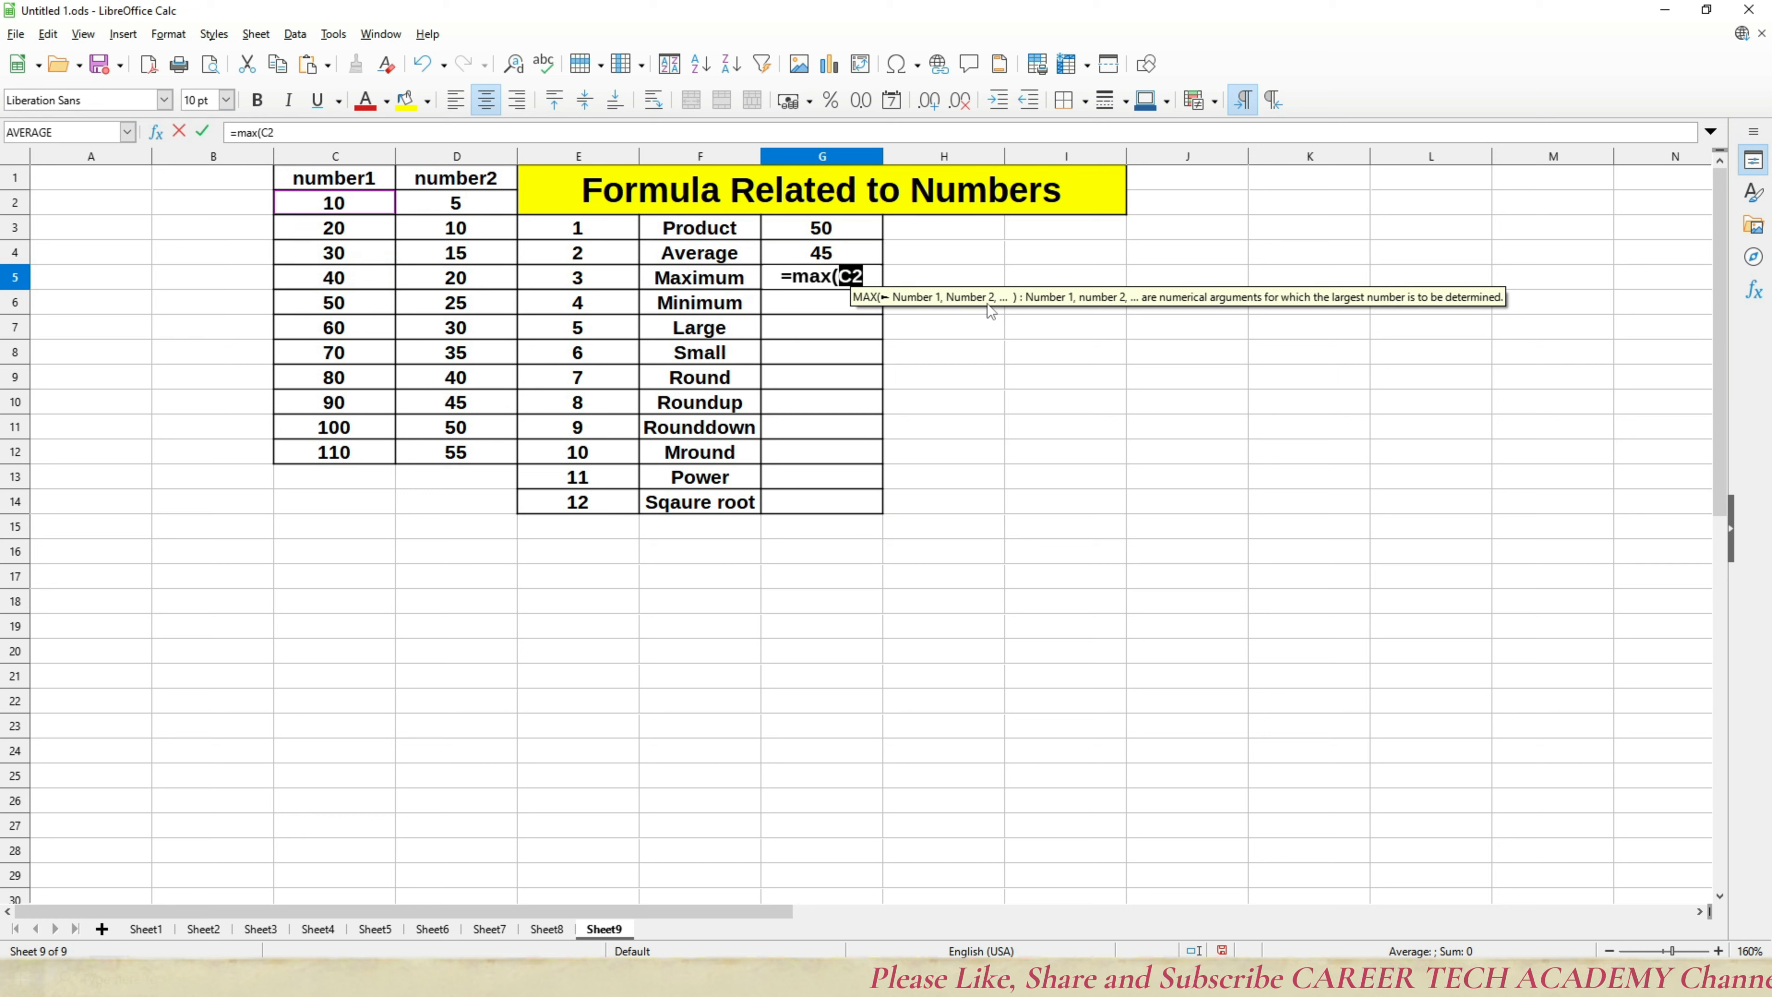
key("shift+Down")
key("shift+Down")
key("shift+Right")
key("shift+Down")
key("shift+Down")
key("shift+Down")
key("shift+Down")
key("shift+Down")
key("shift+Down")
key("shift+Down")
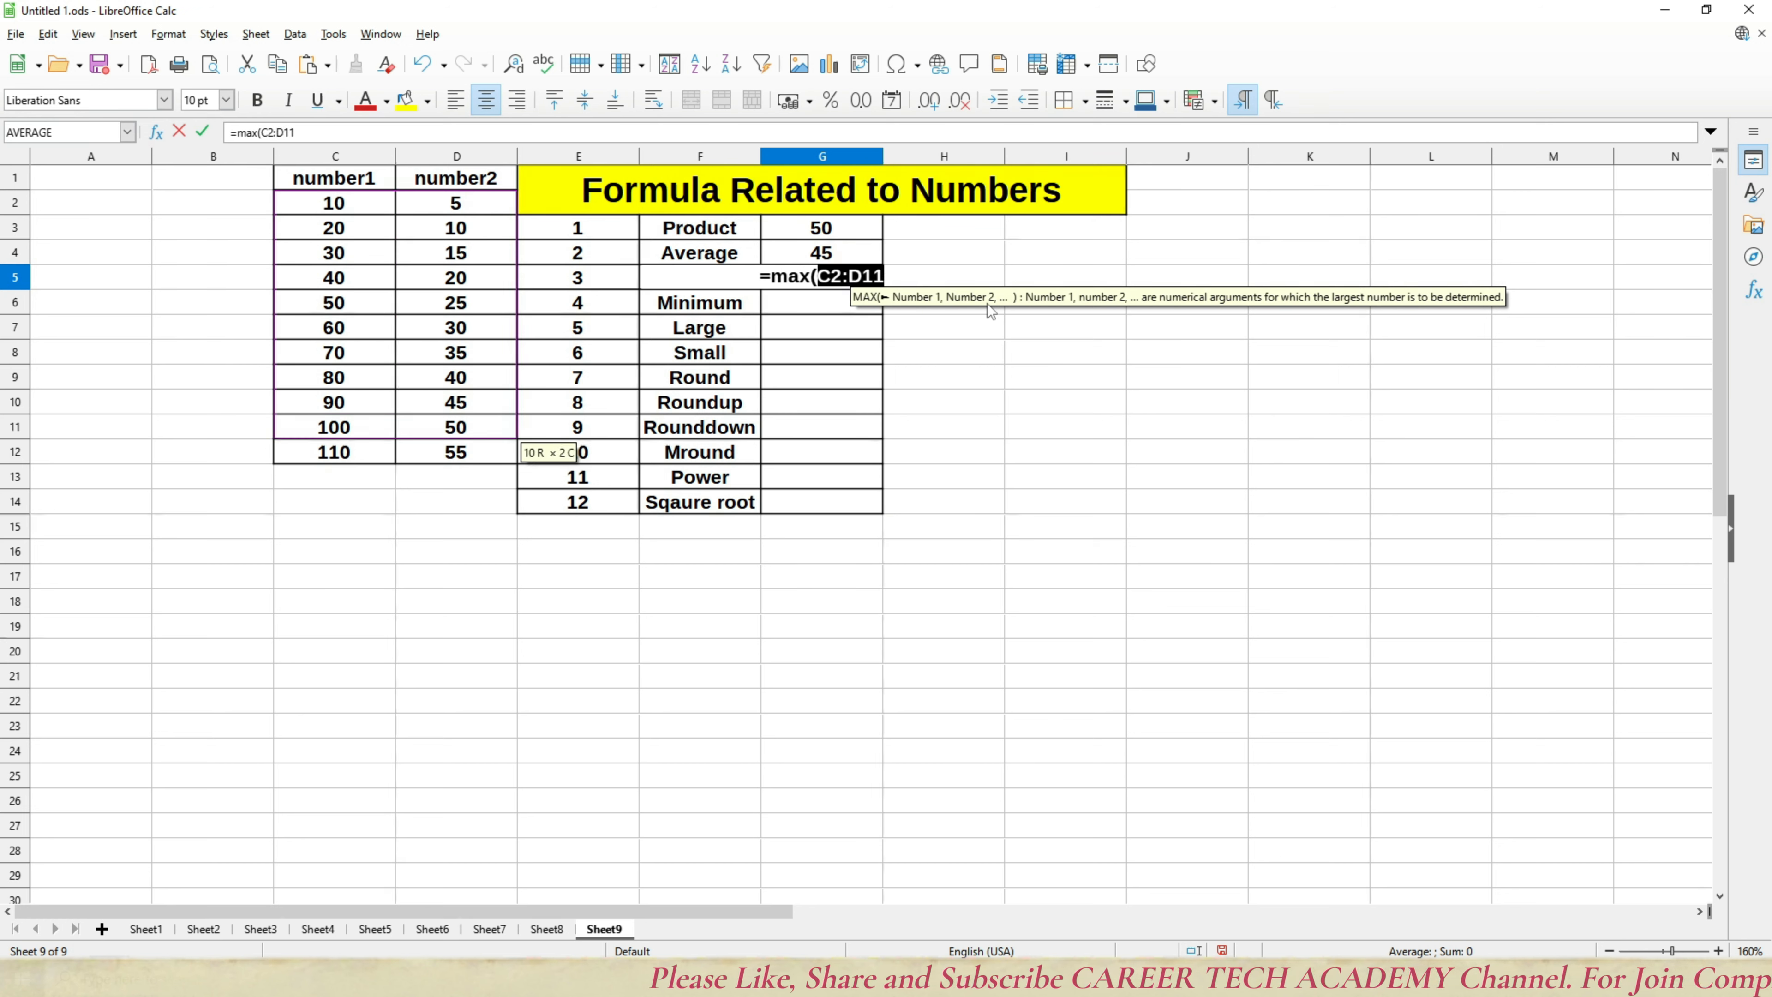
key("Return")
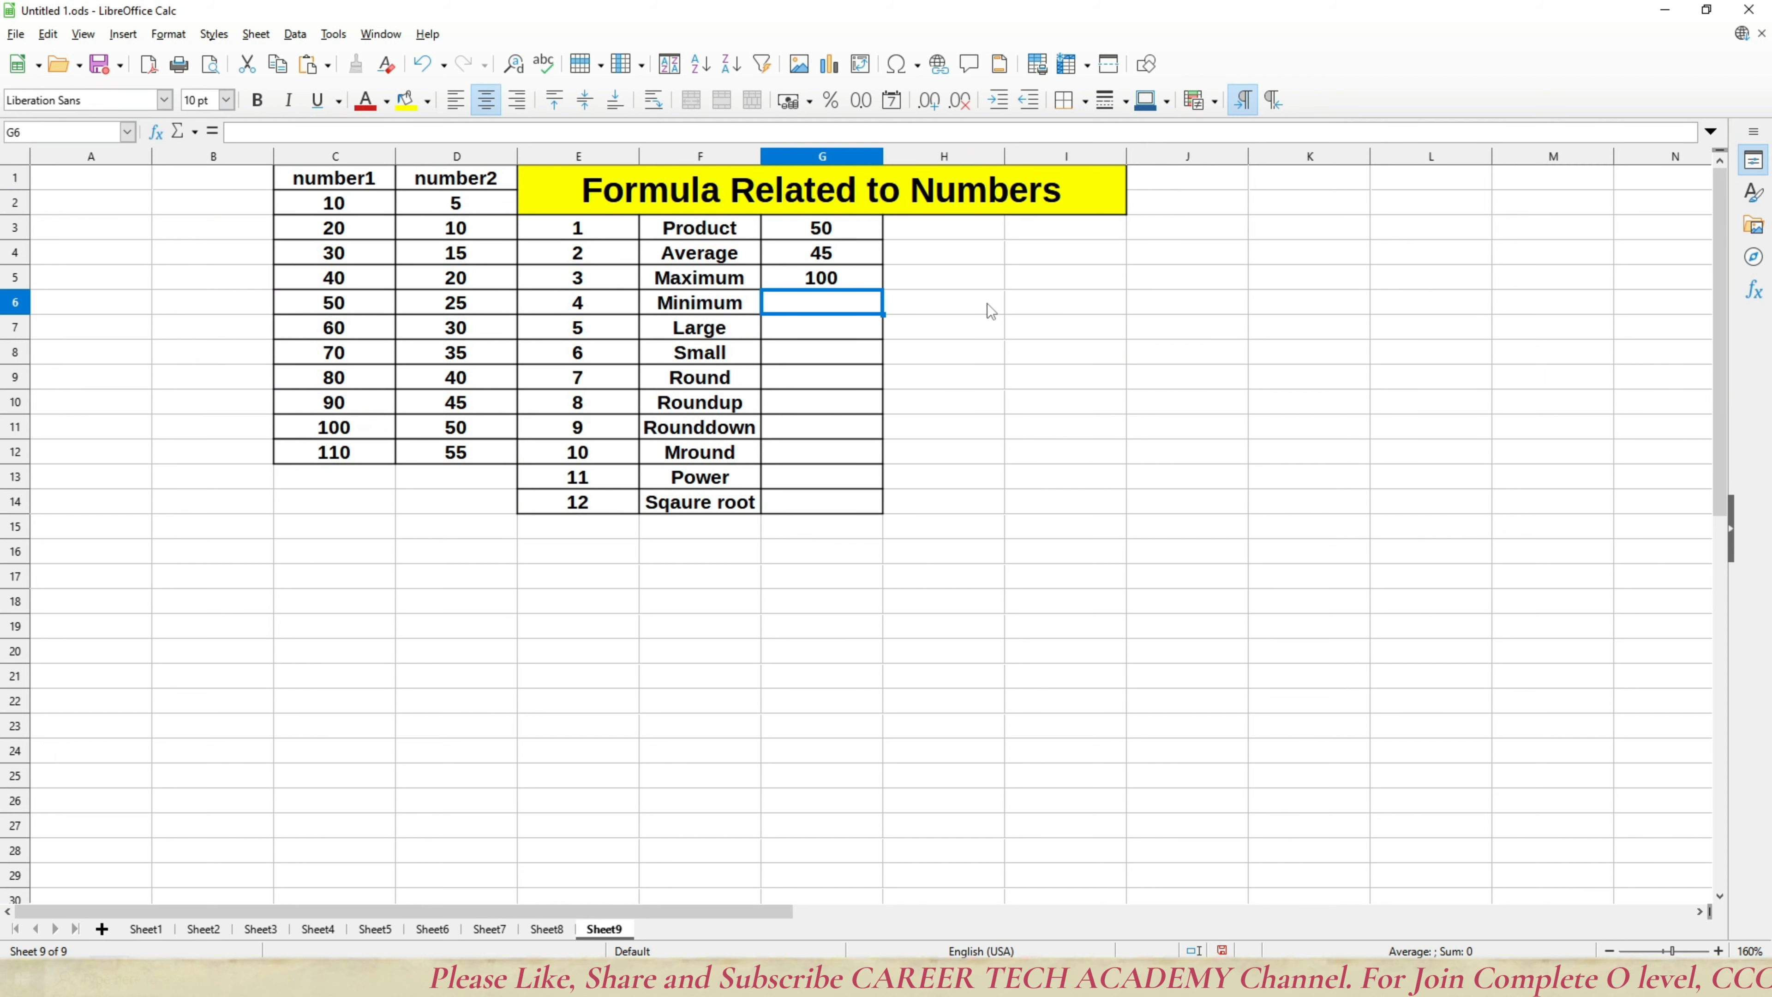
Step: Correct the MAX formula in G5 so that it covers the range C2:D12
key("Up")
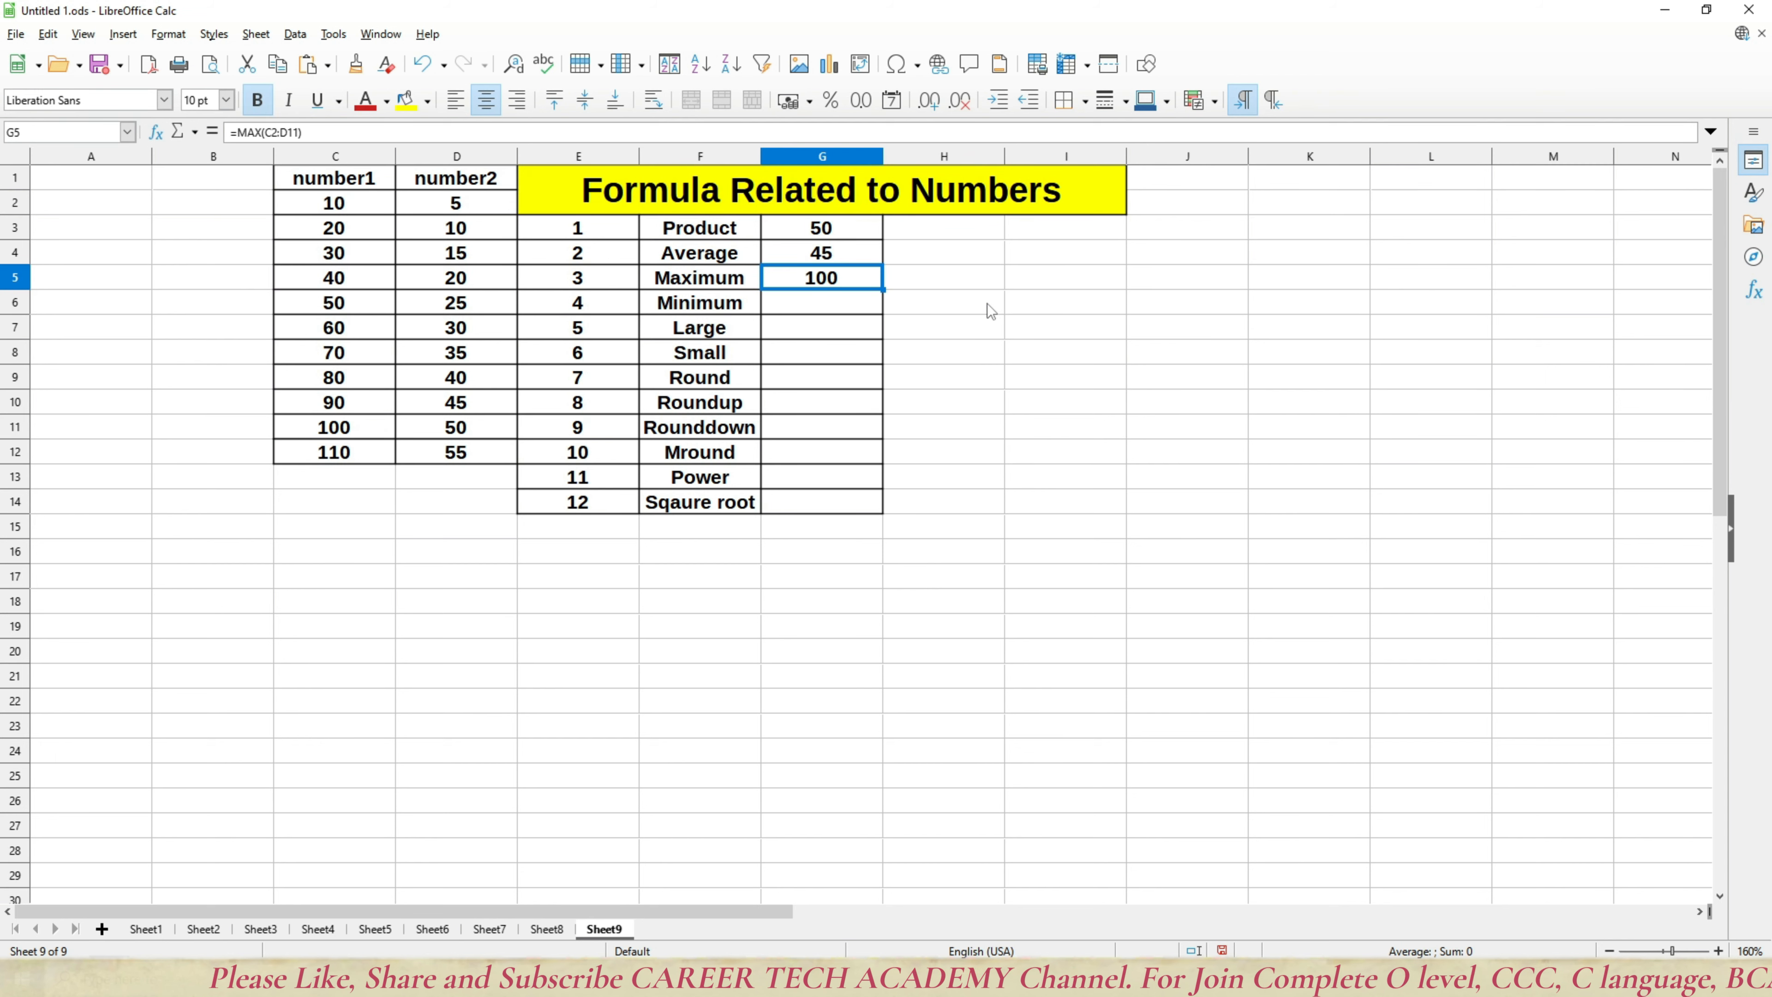
key("F2")
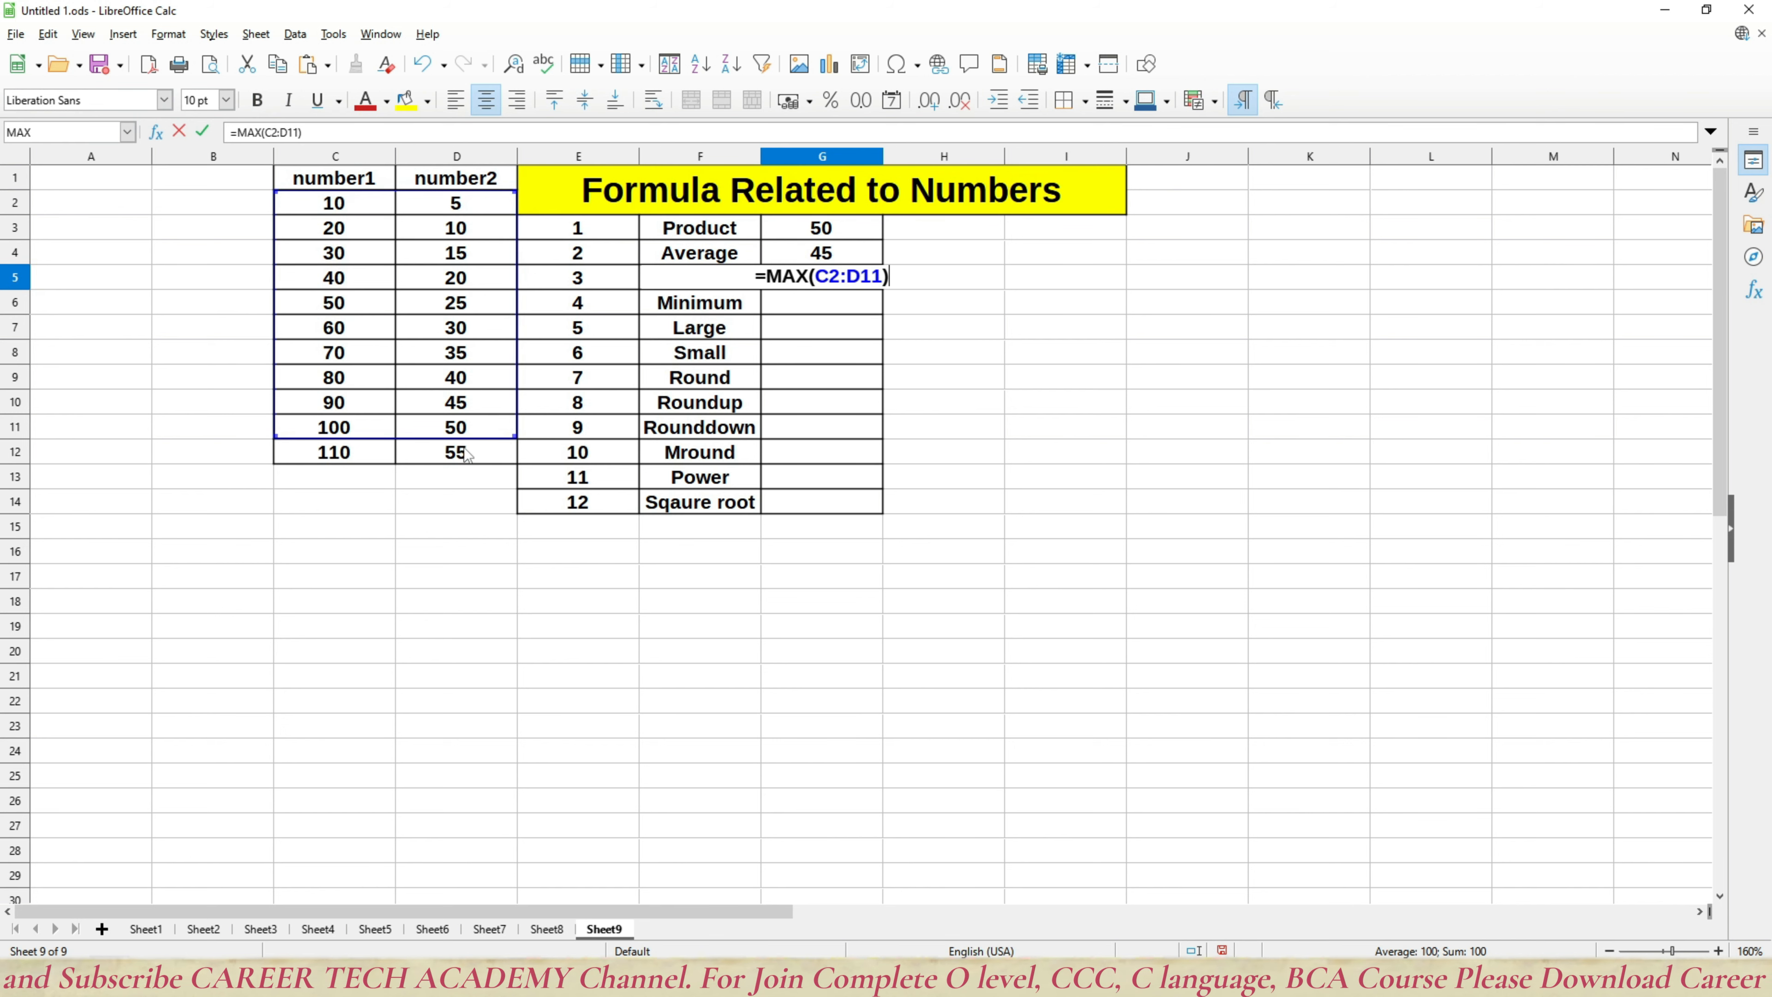
key("BackSpace")
key("BackSpace")
key("BackSpace")
key("BackSpace")
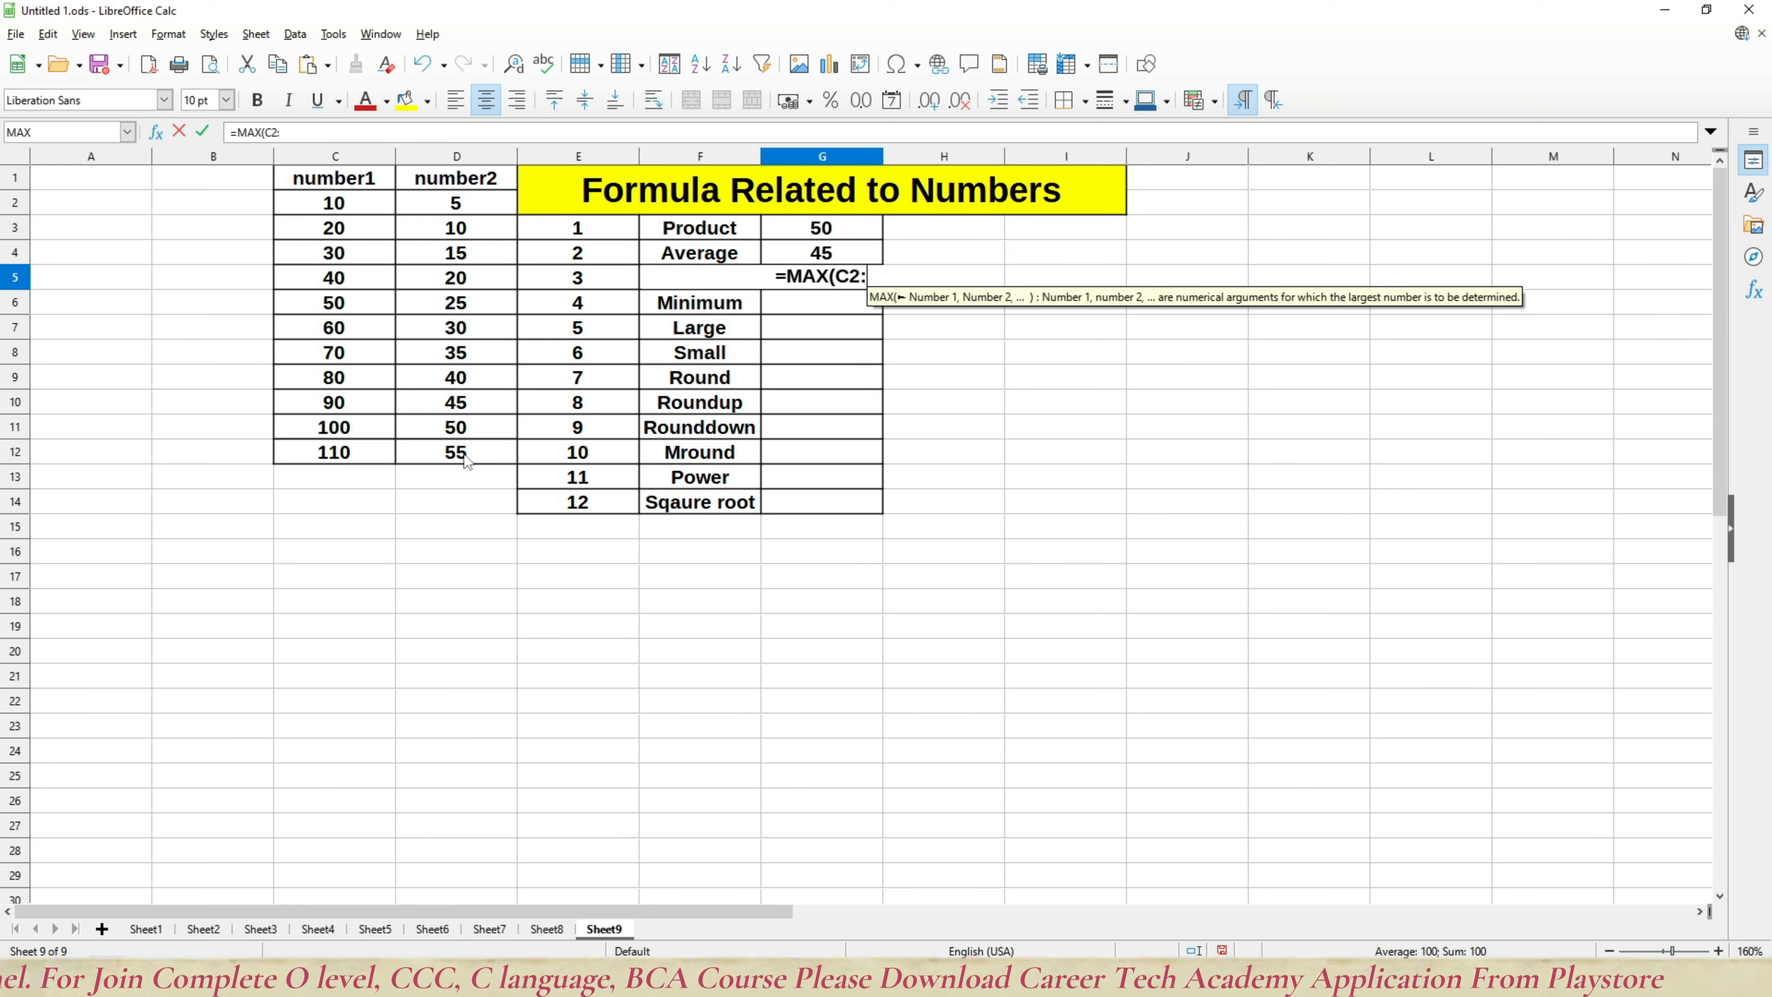
key("BackSpace")
key("BackSpace")
key("BackSpace")
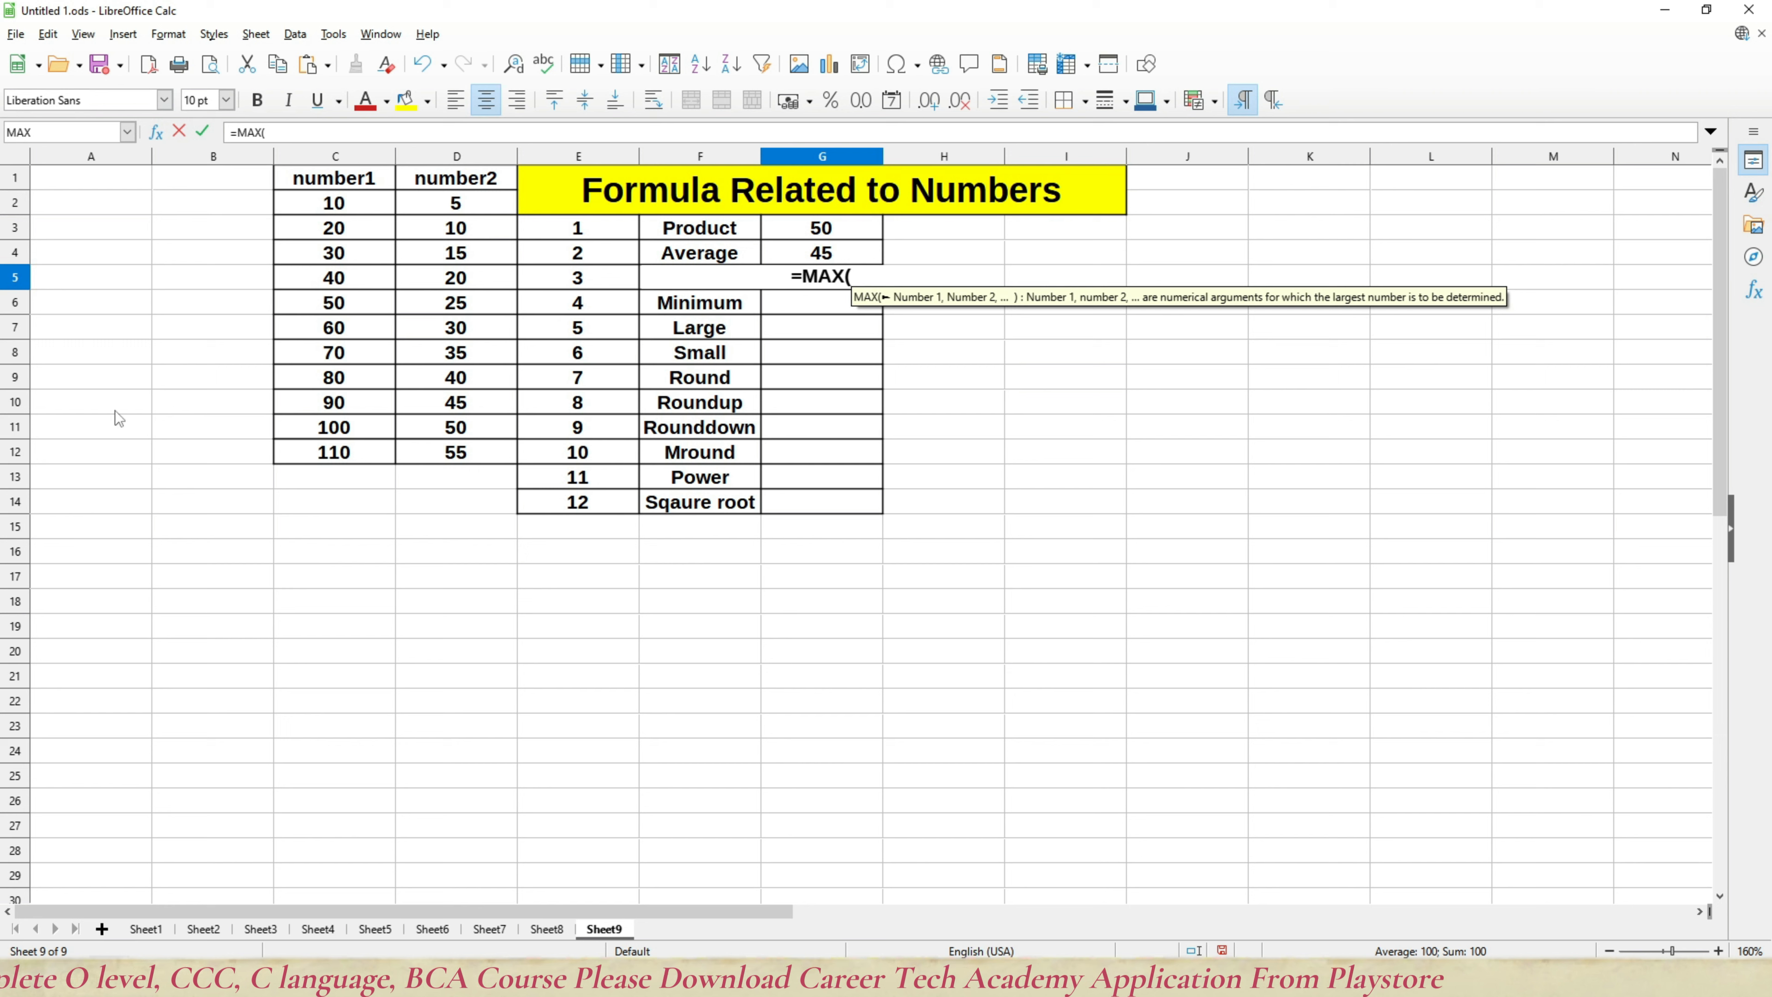
left_click_drag(349, 202, 416, 457)
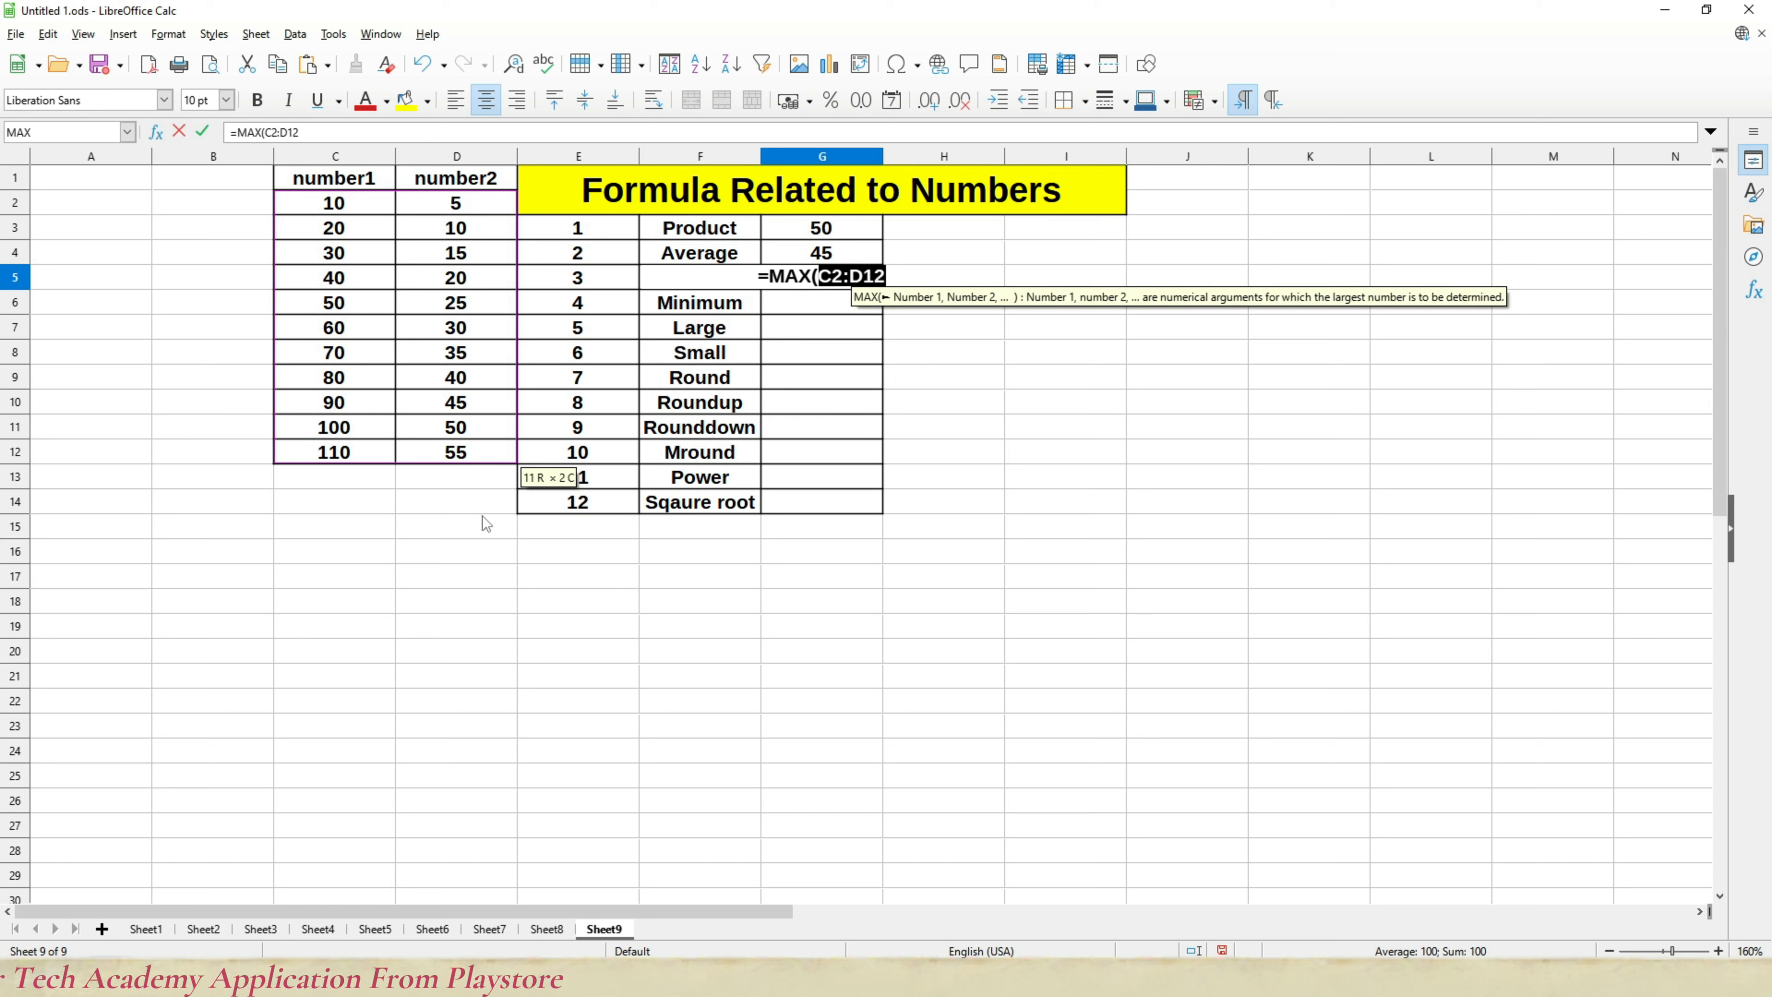
key("Return")
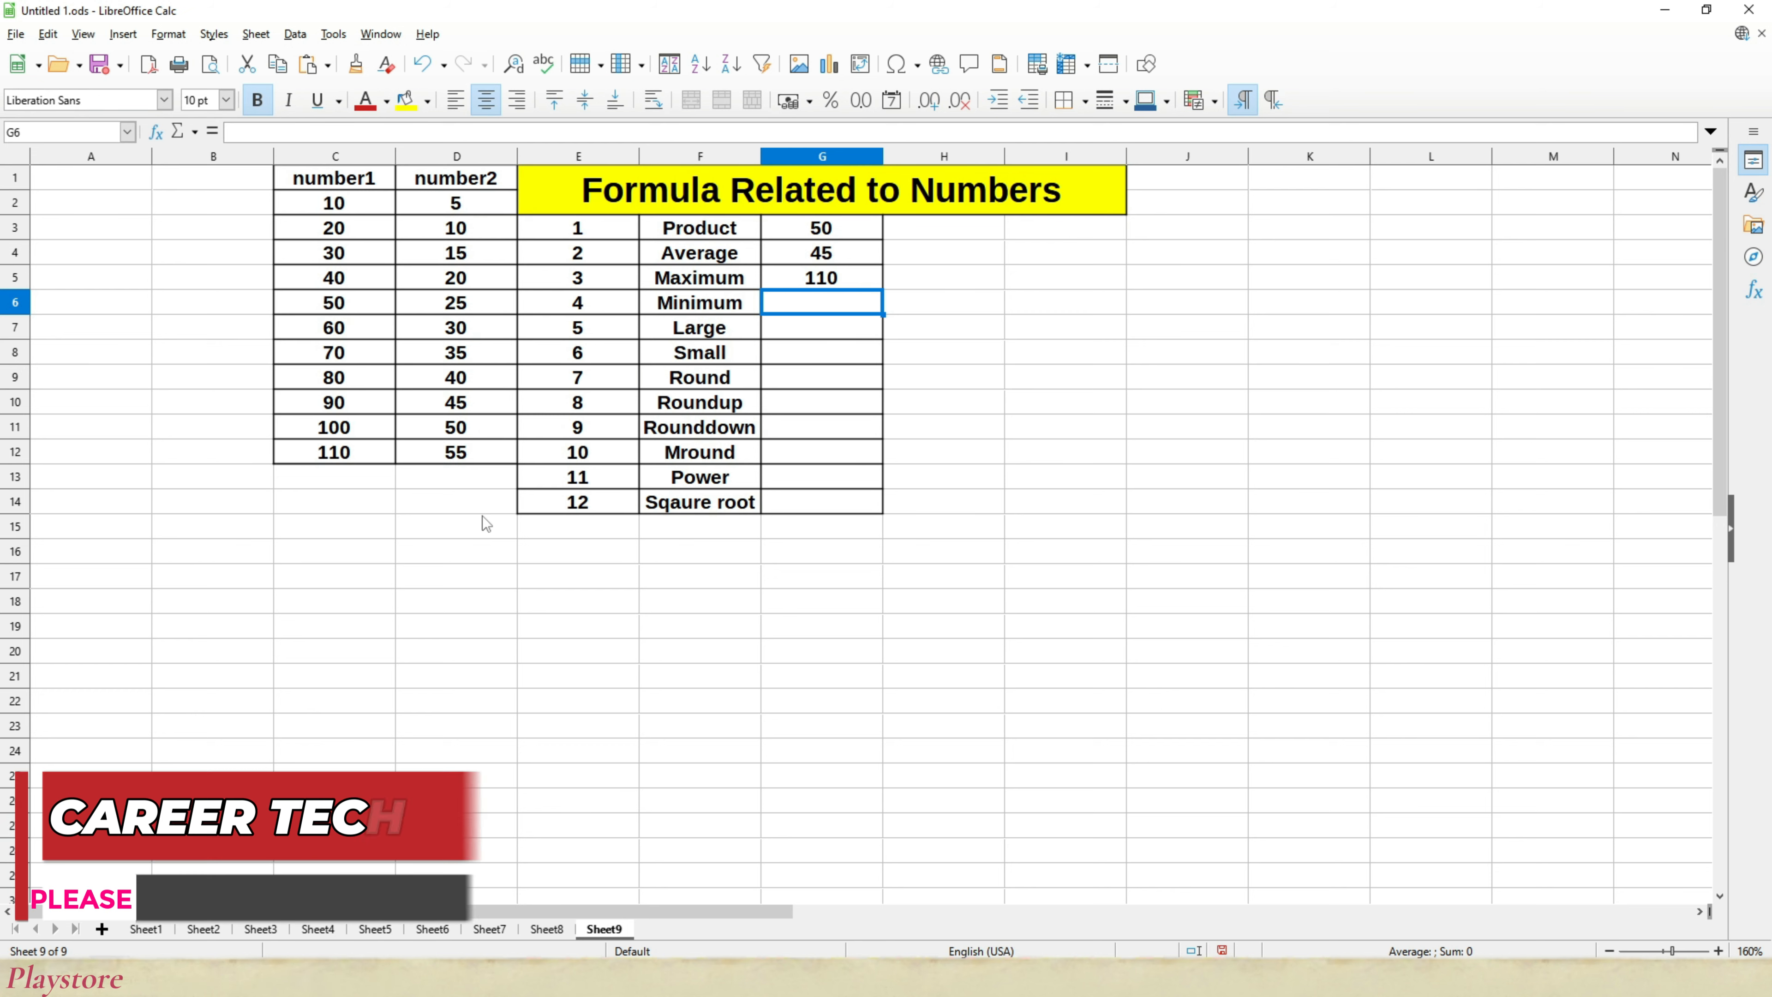
Step: Enter a MIN formula over the range C2:D12 in G6, beside the Minimum label
type("=min(")
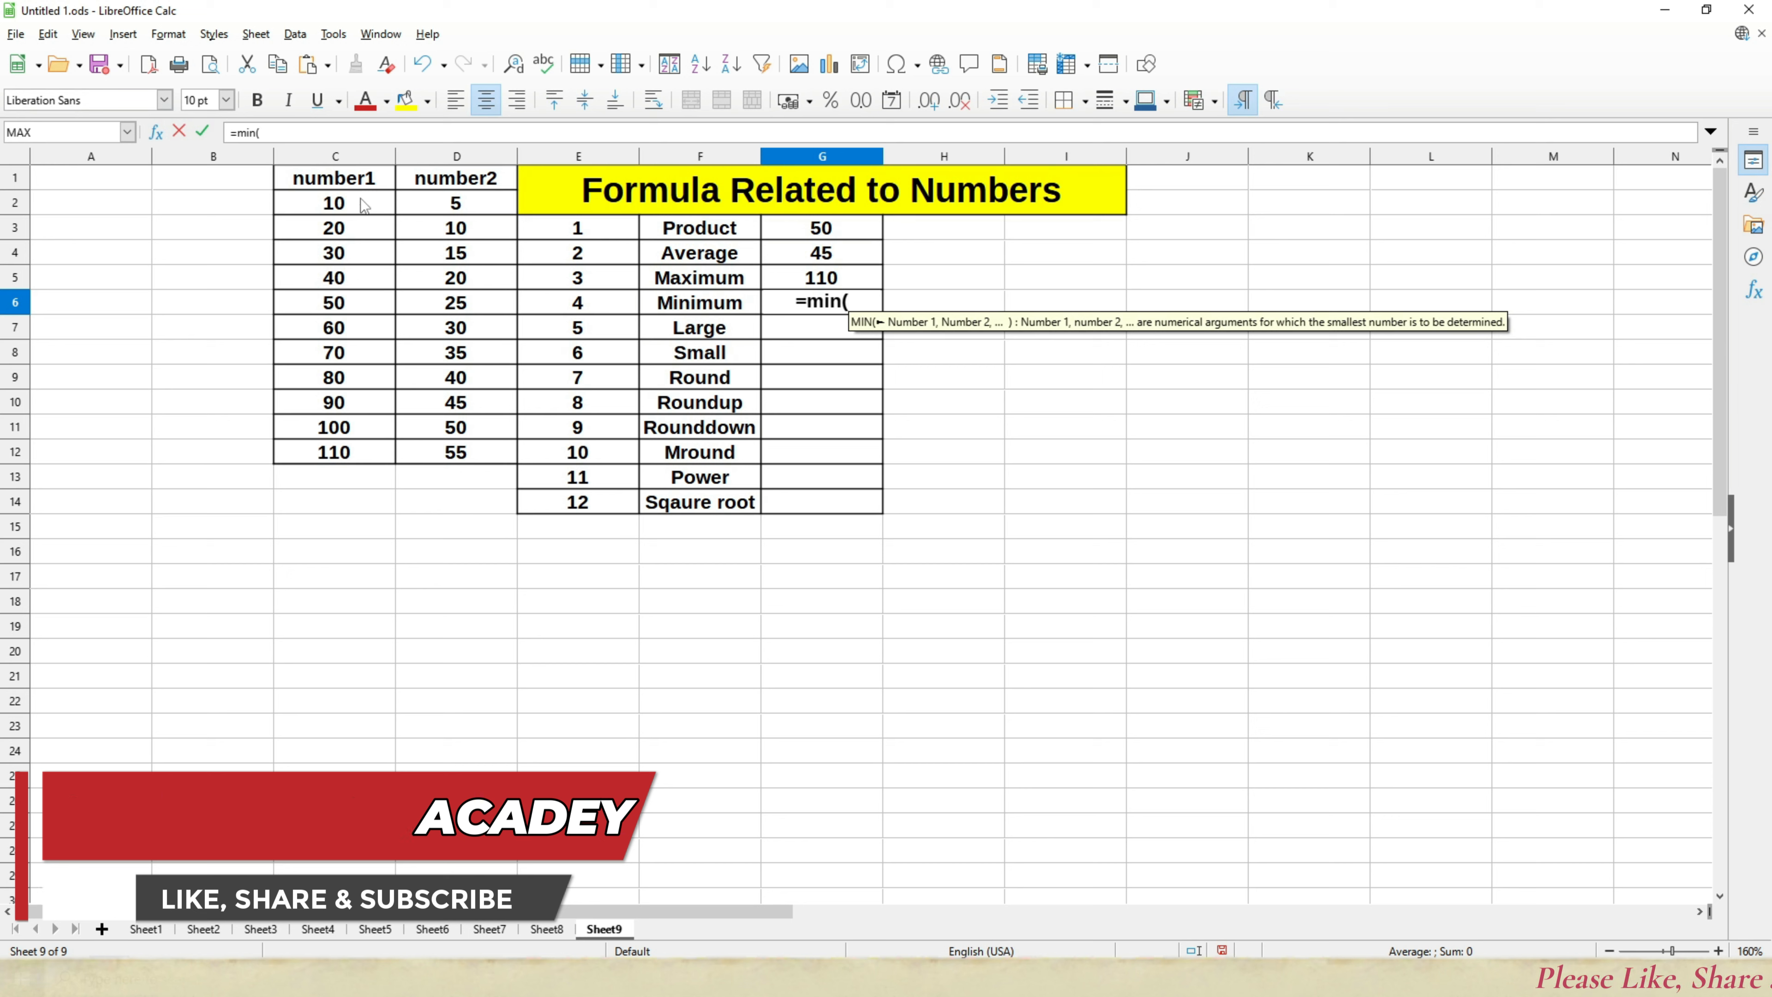
left_click_drag(359, 202, 412, 453)
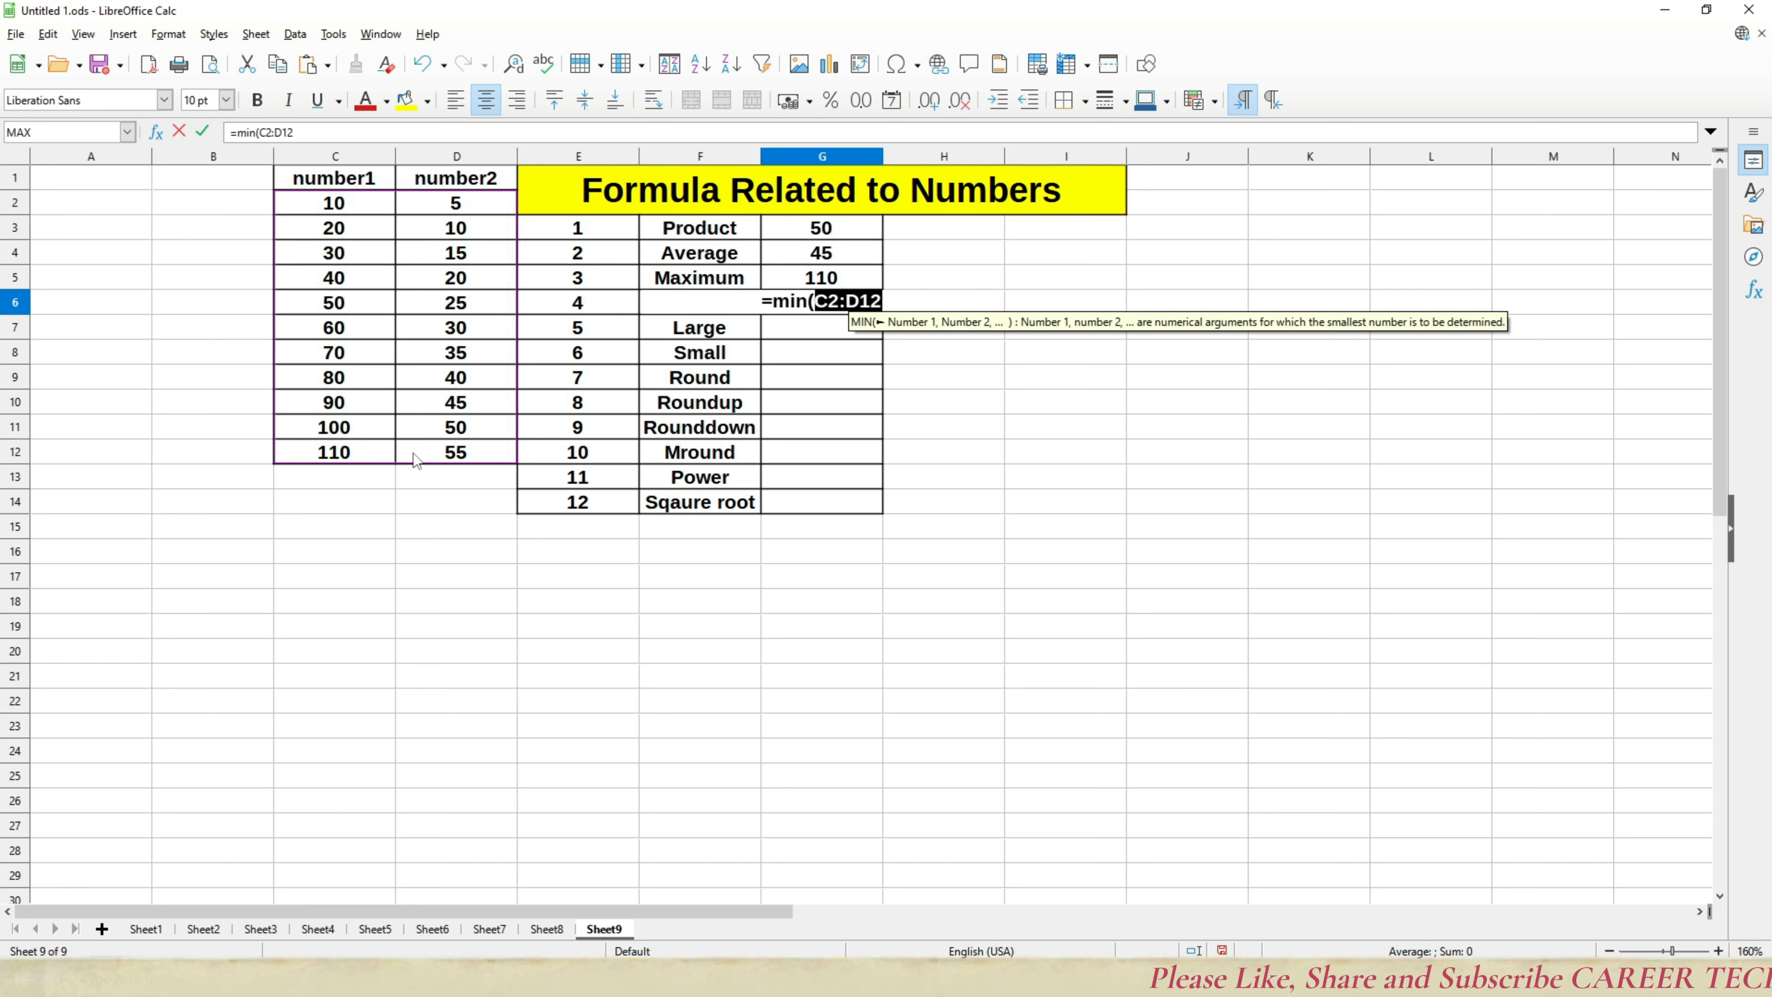
key("Return")
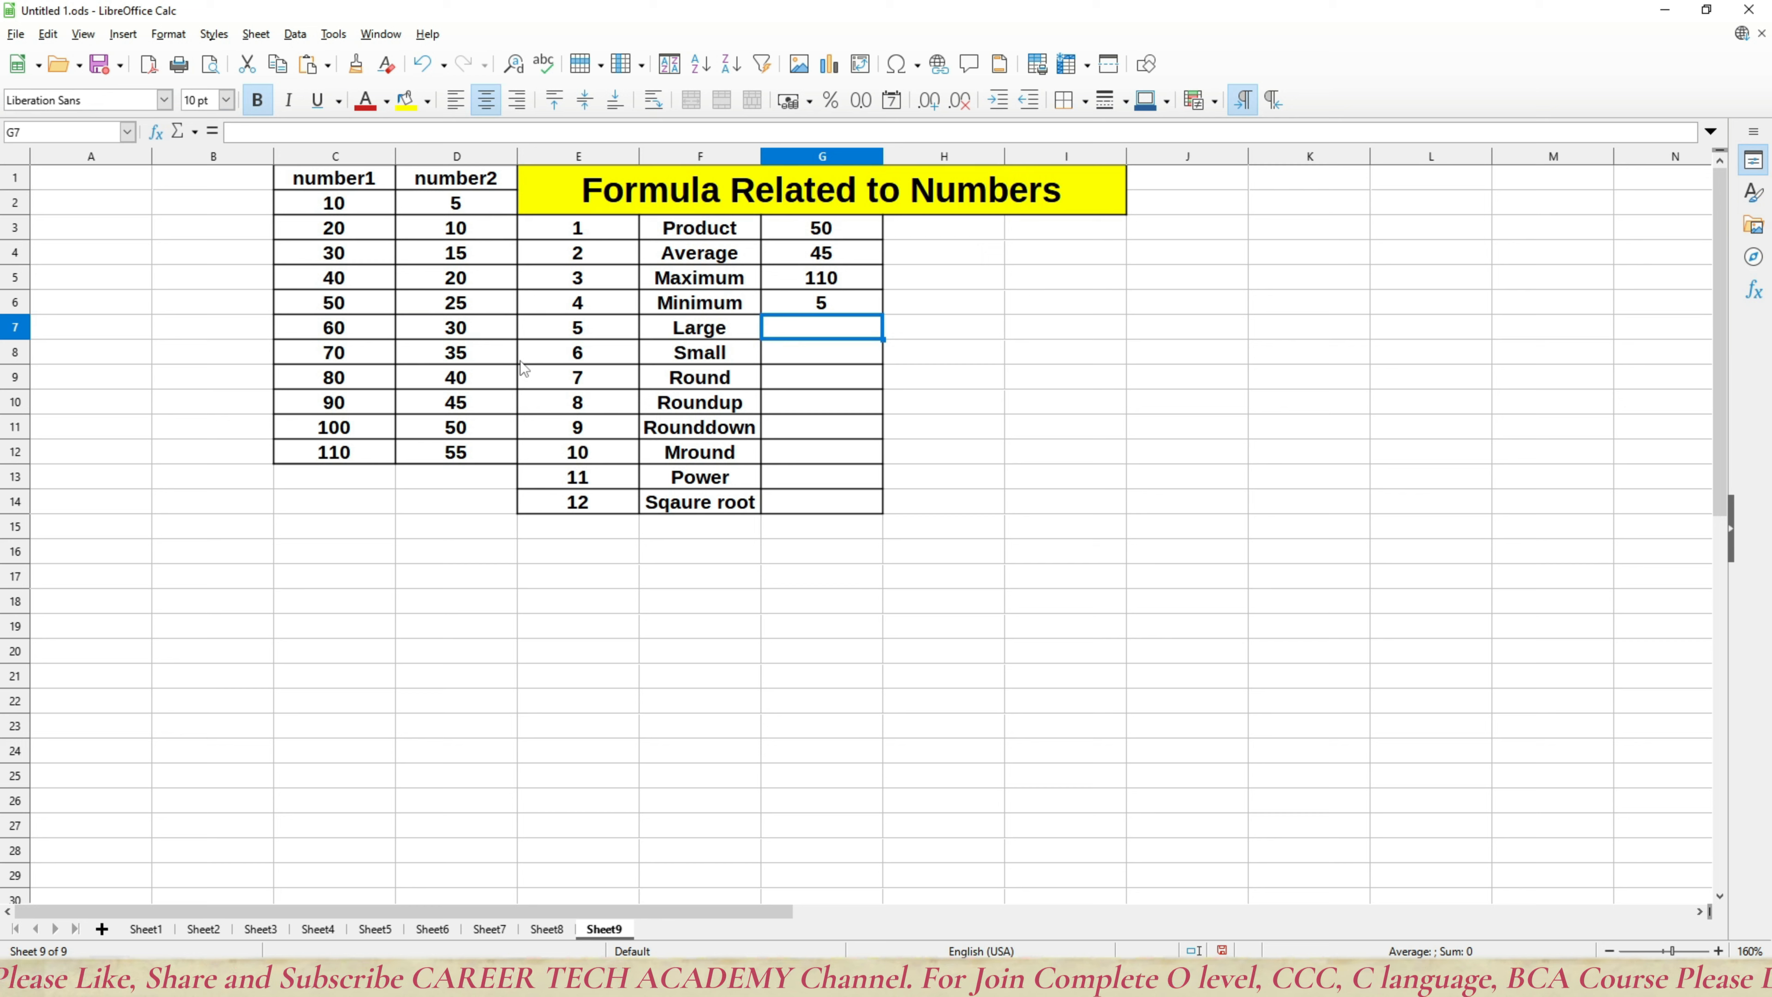
Step: Enter a LARGE formula in G7 that finds the 5th largest value in C2:D12
type("=")
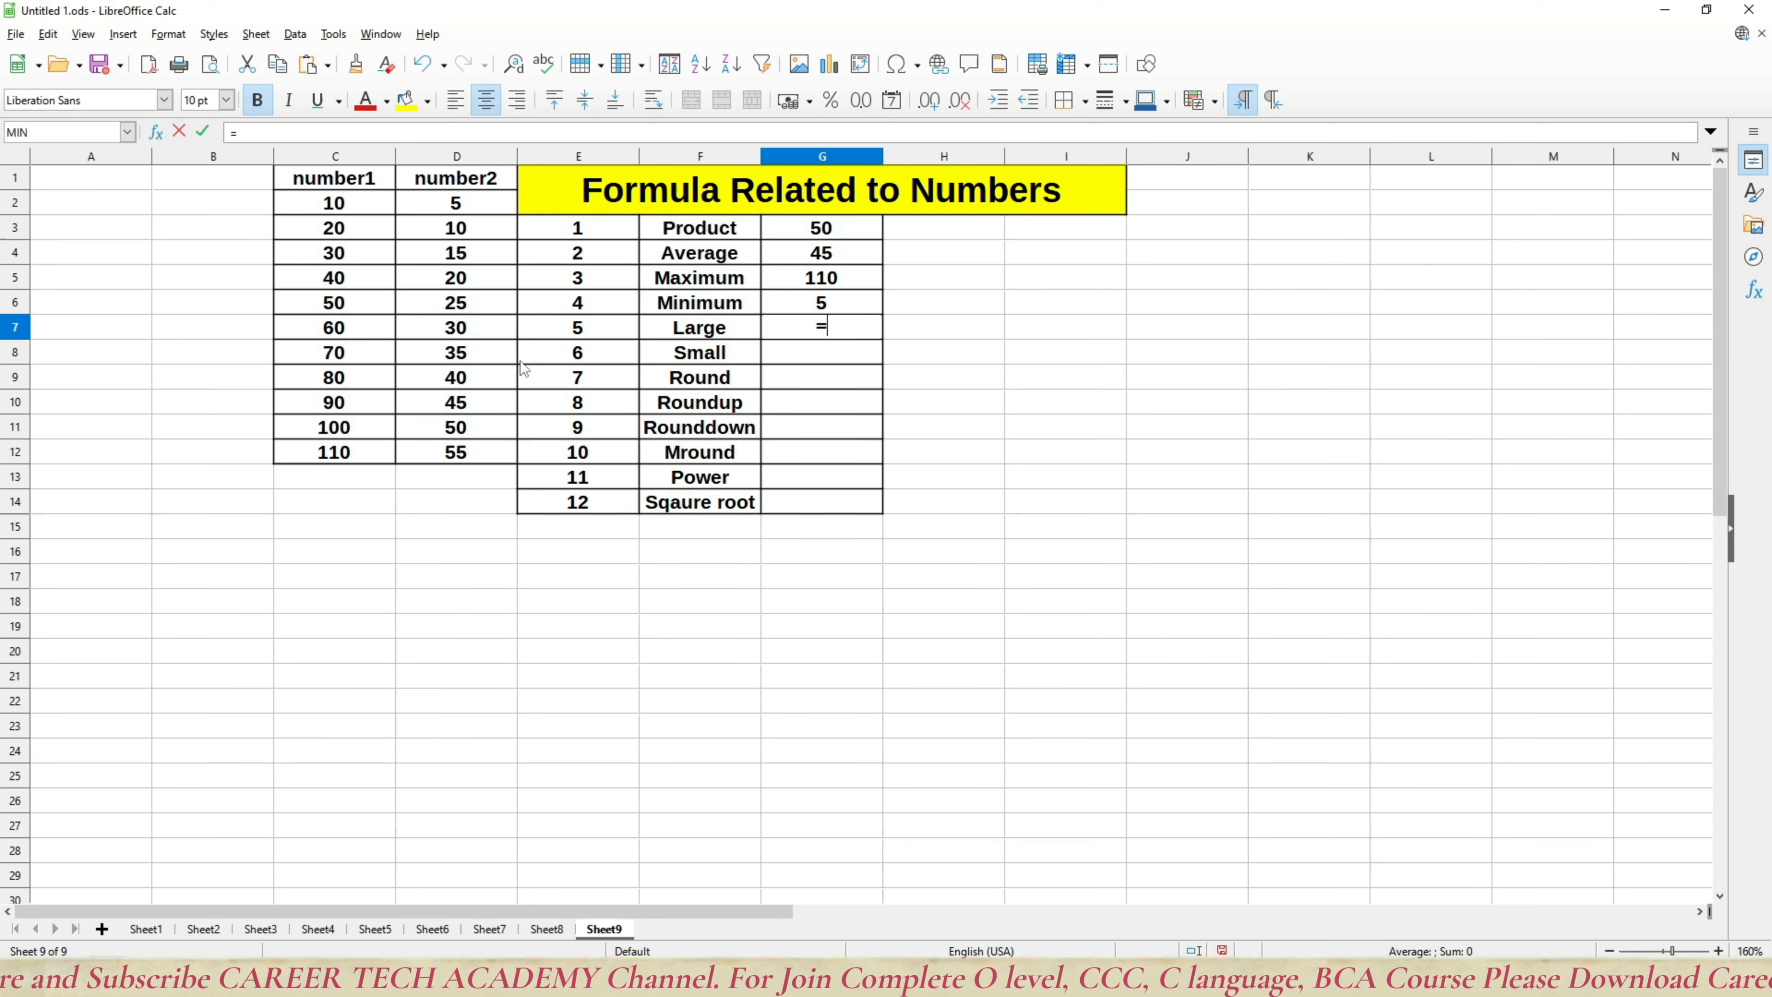
type("large")
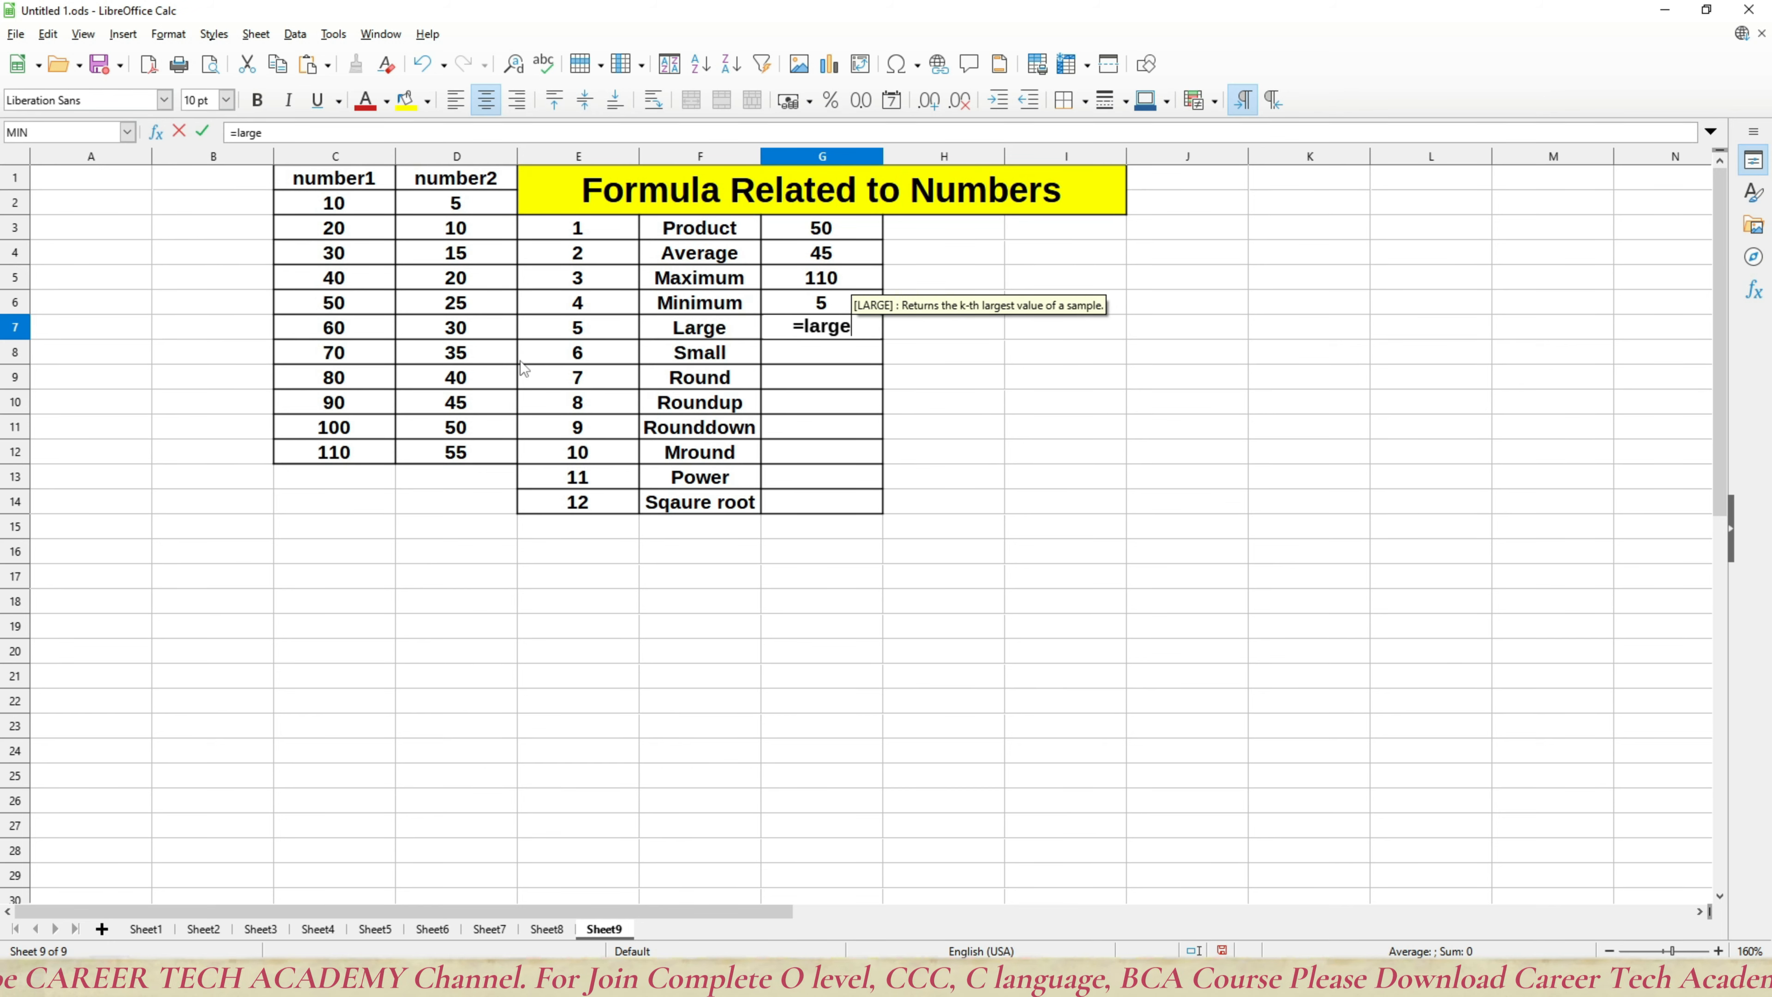
type("(")
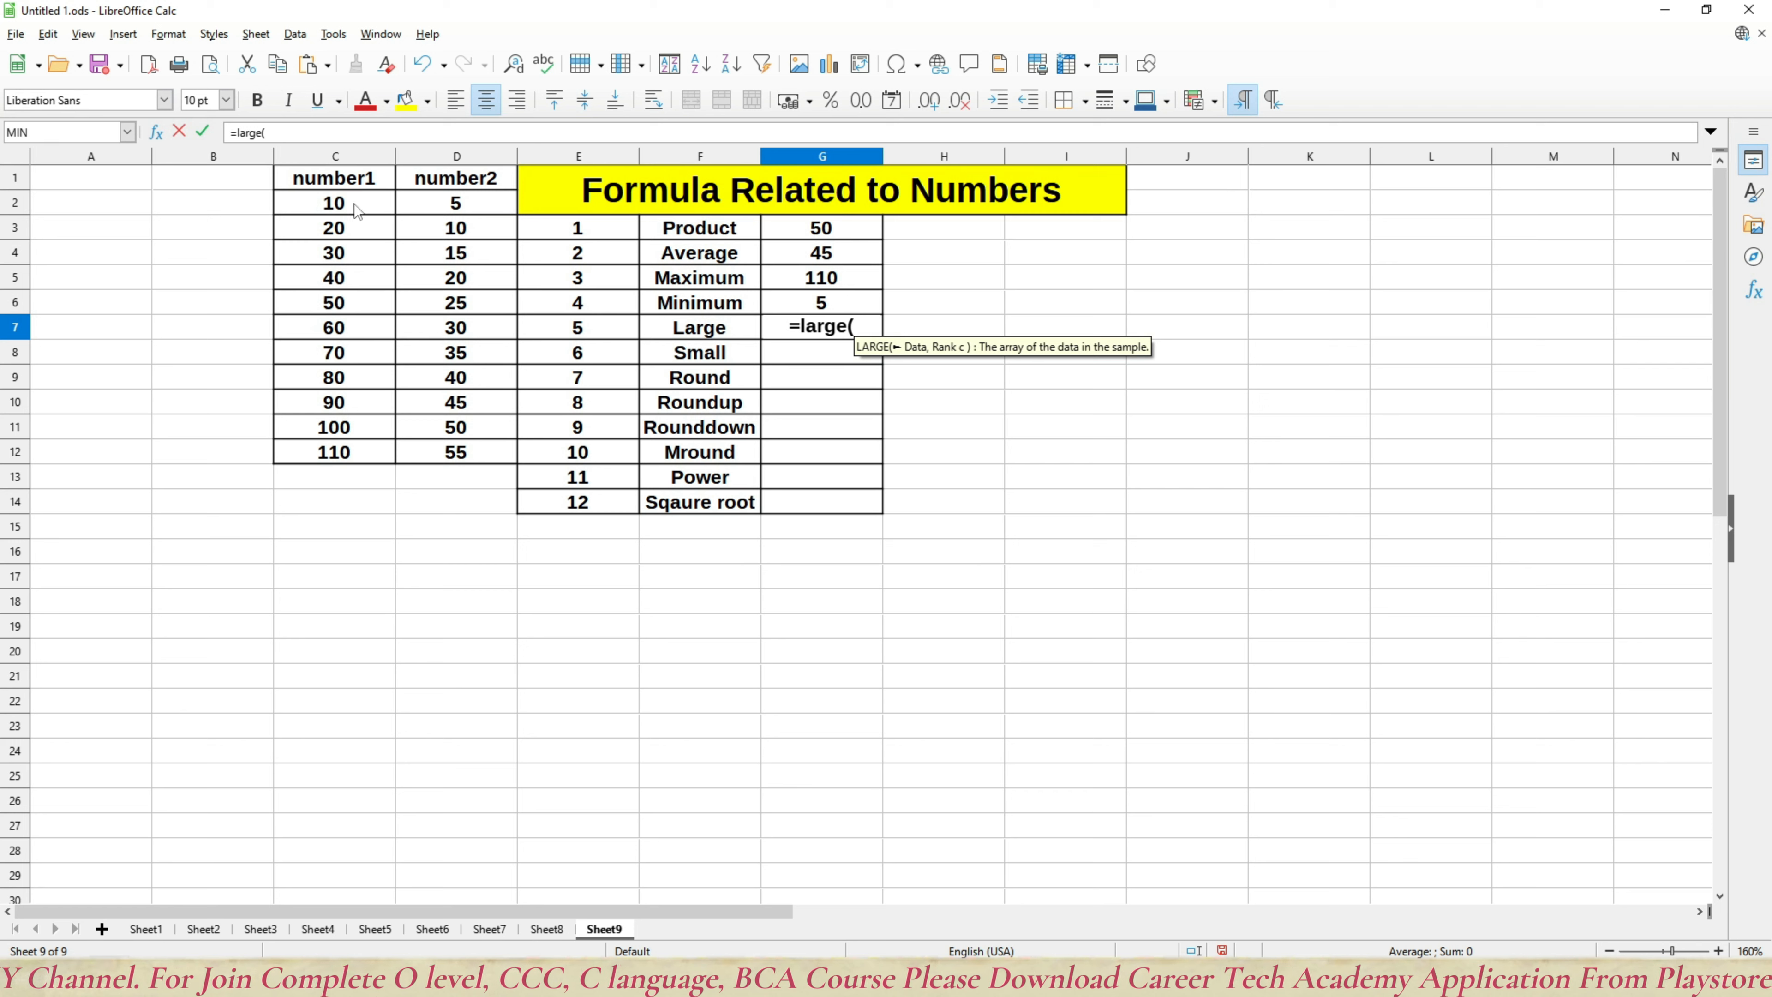
left_click_drag(354, 204, 433, 457)
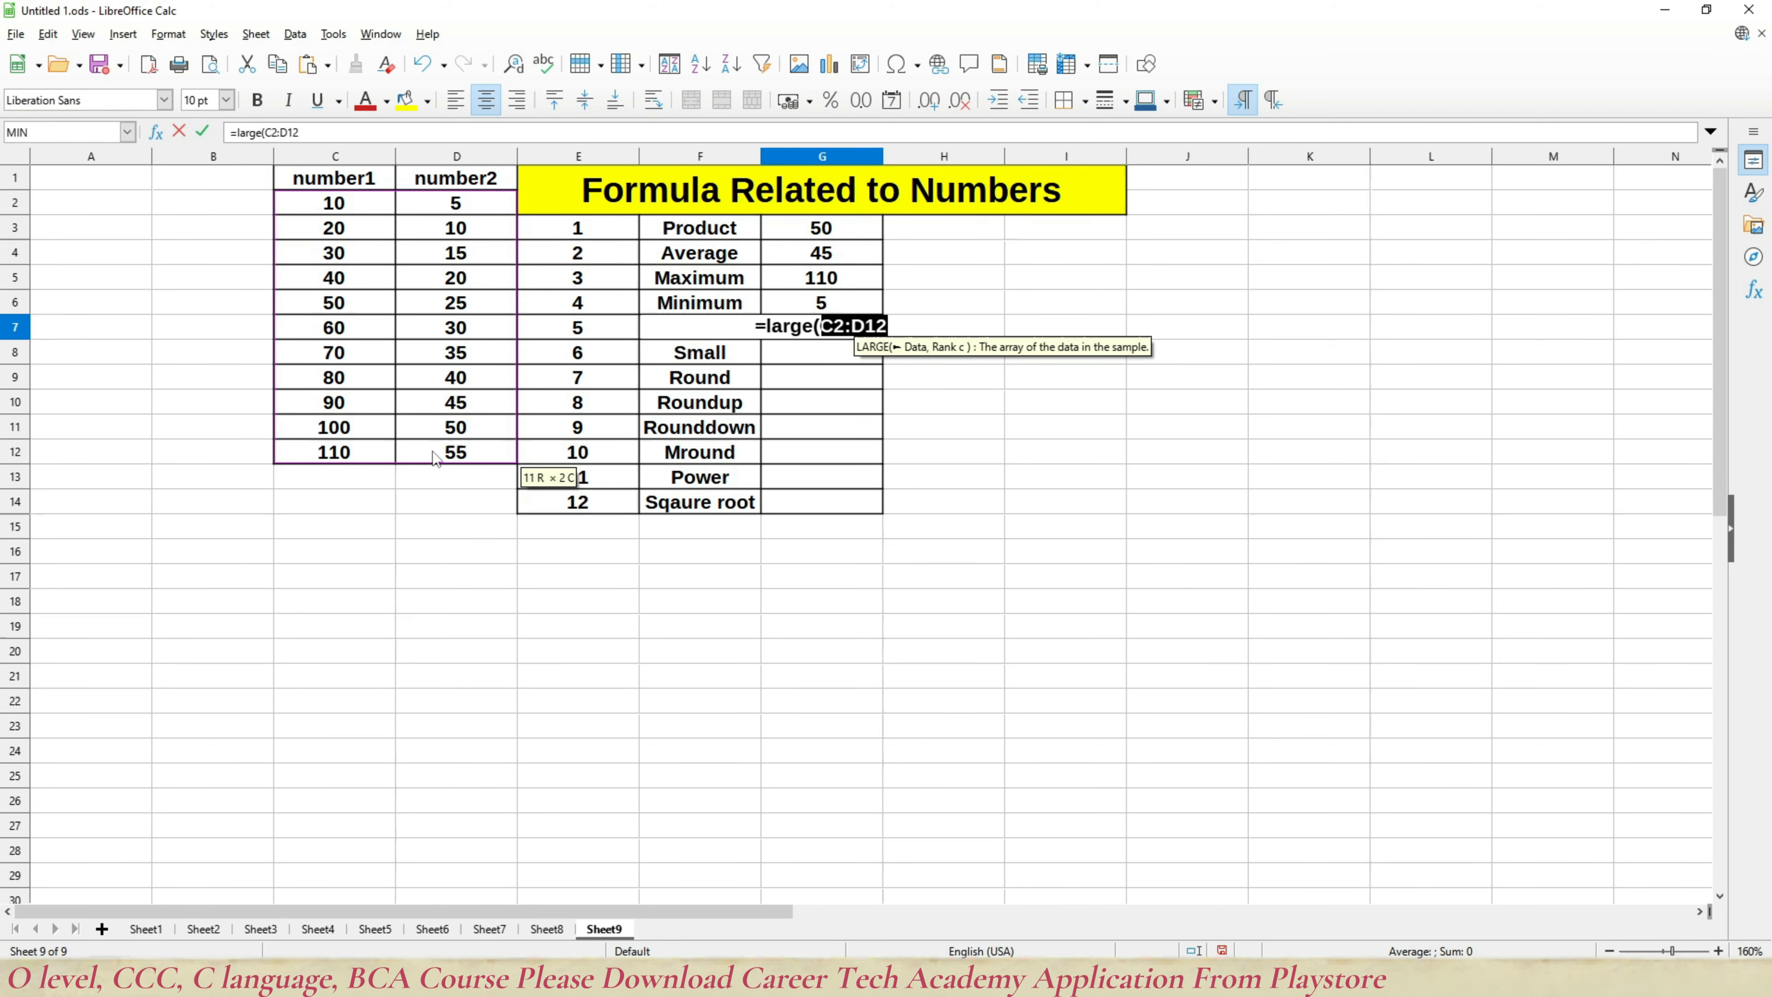
type(",5")
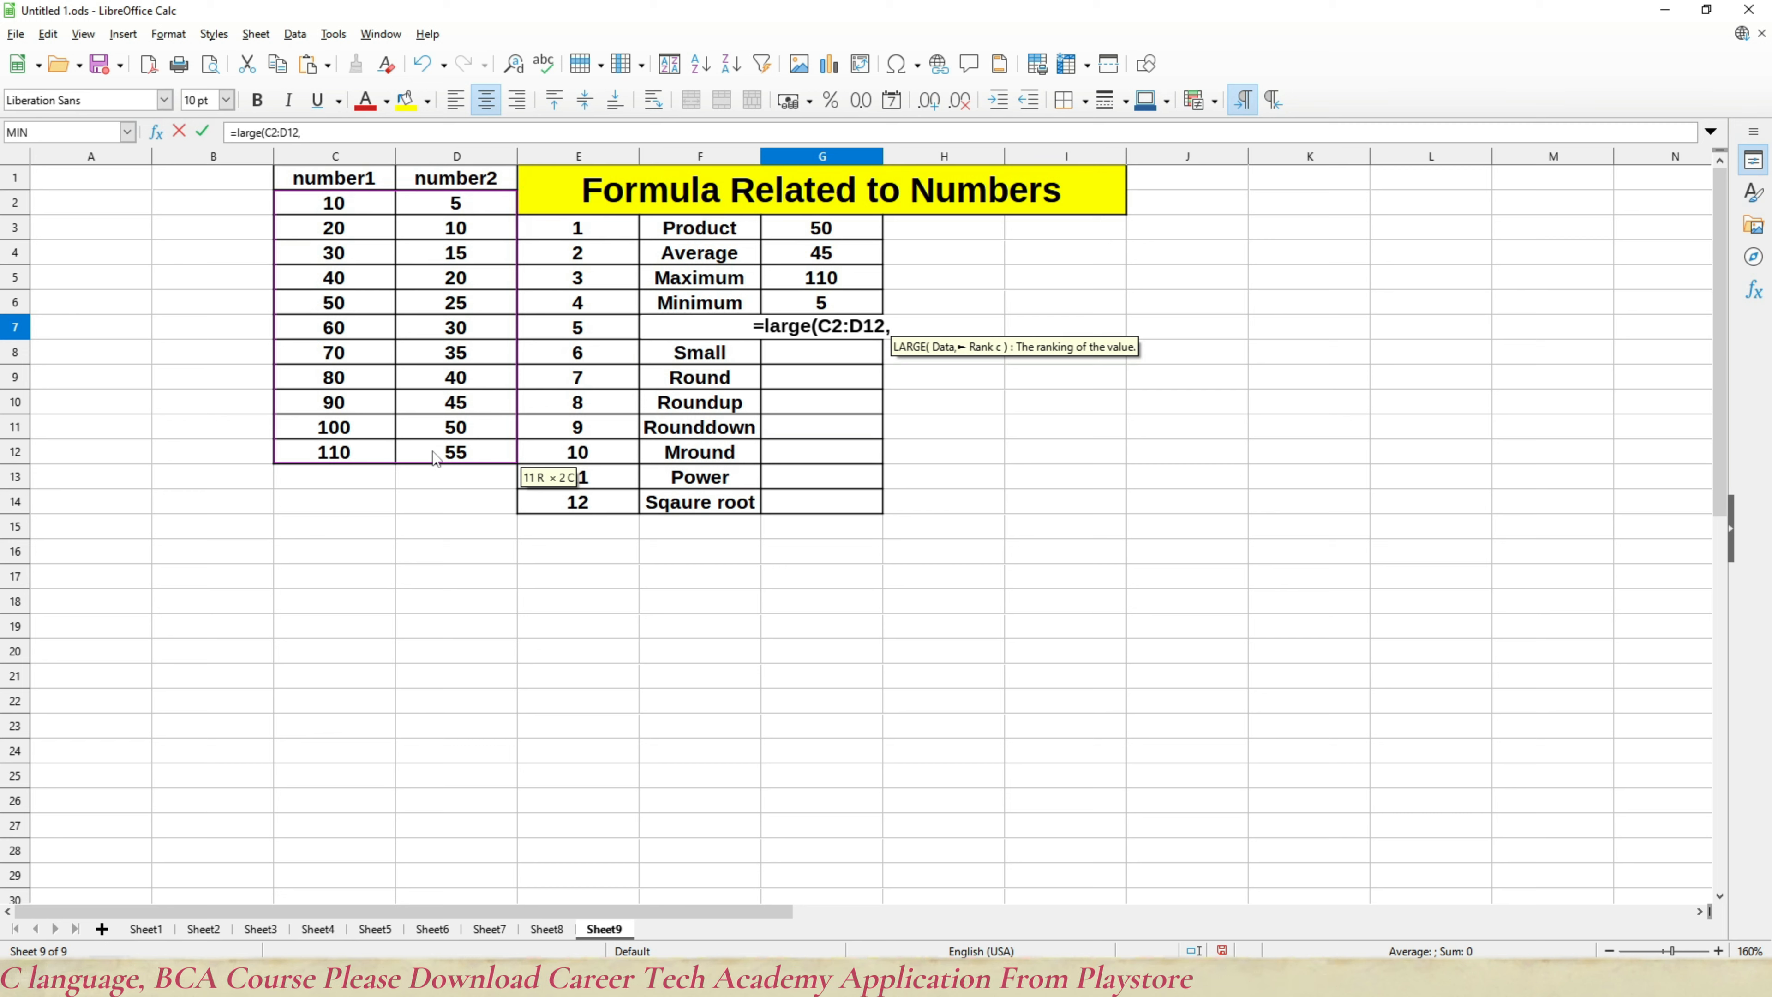
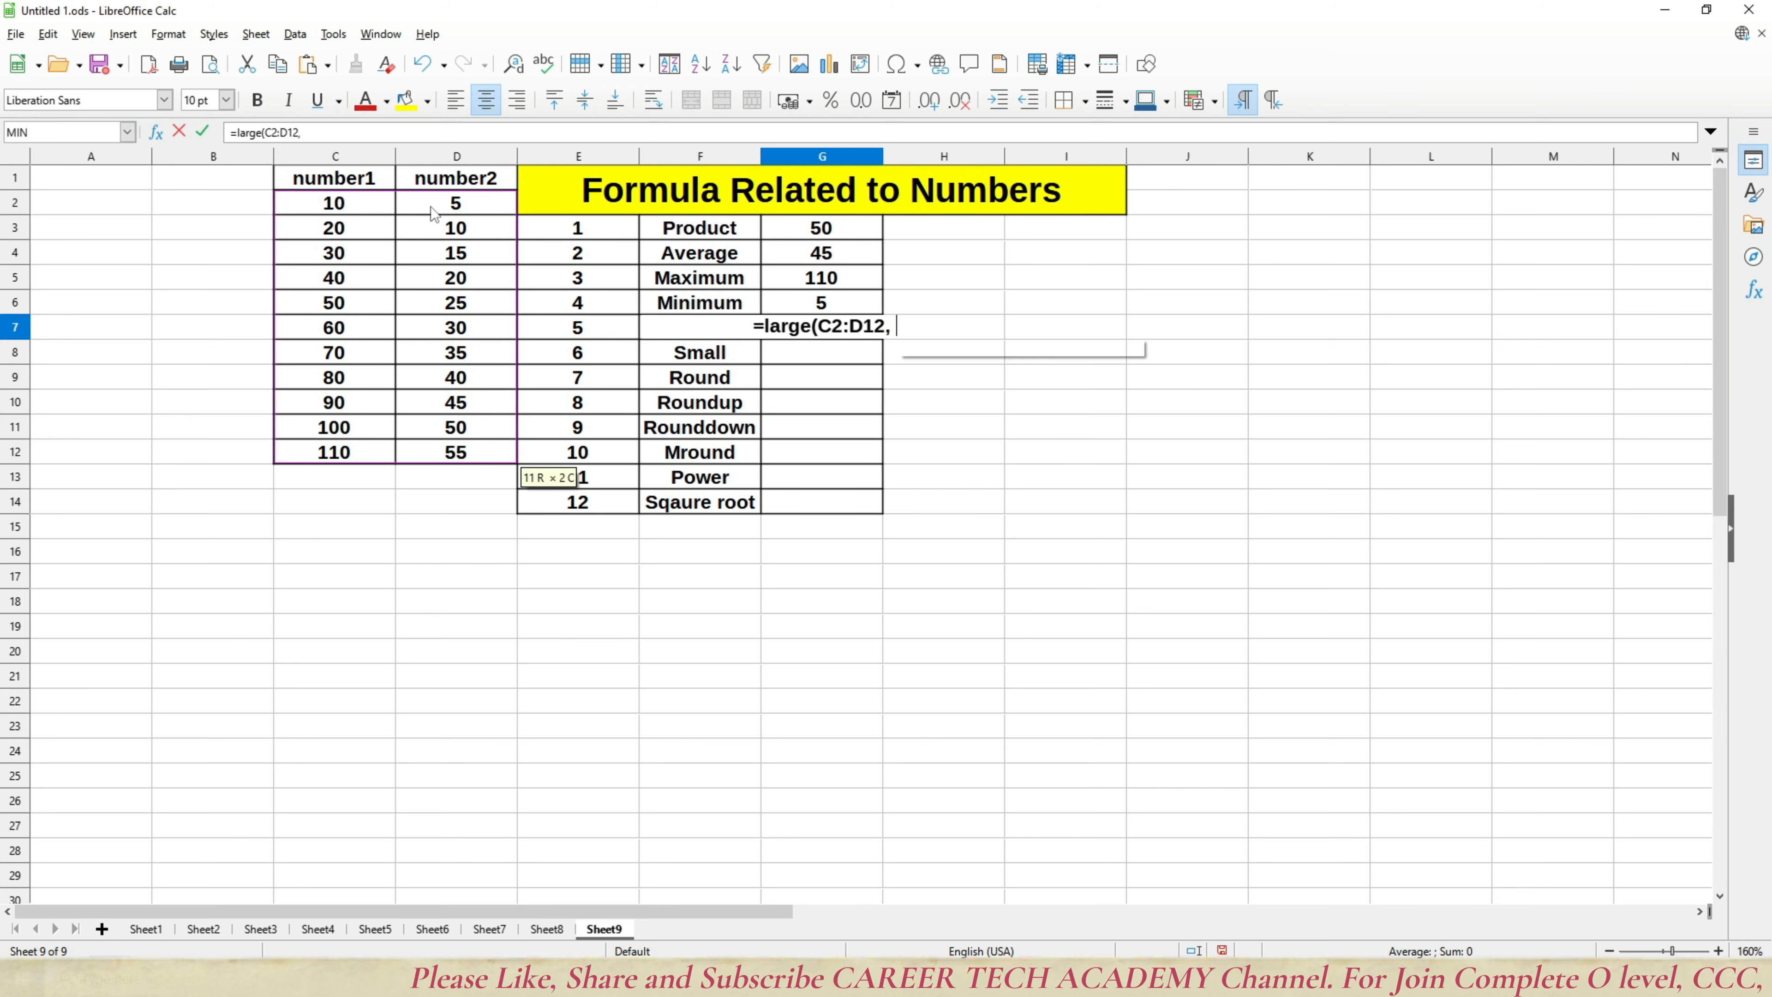
type("5")
key("Return")
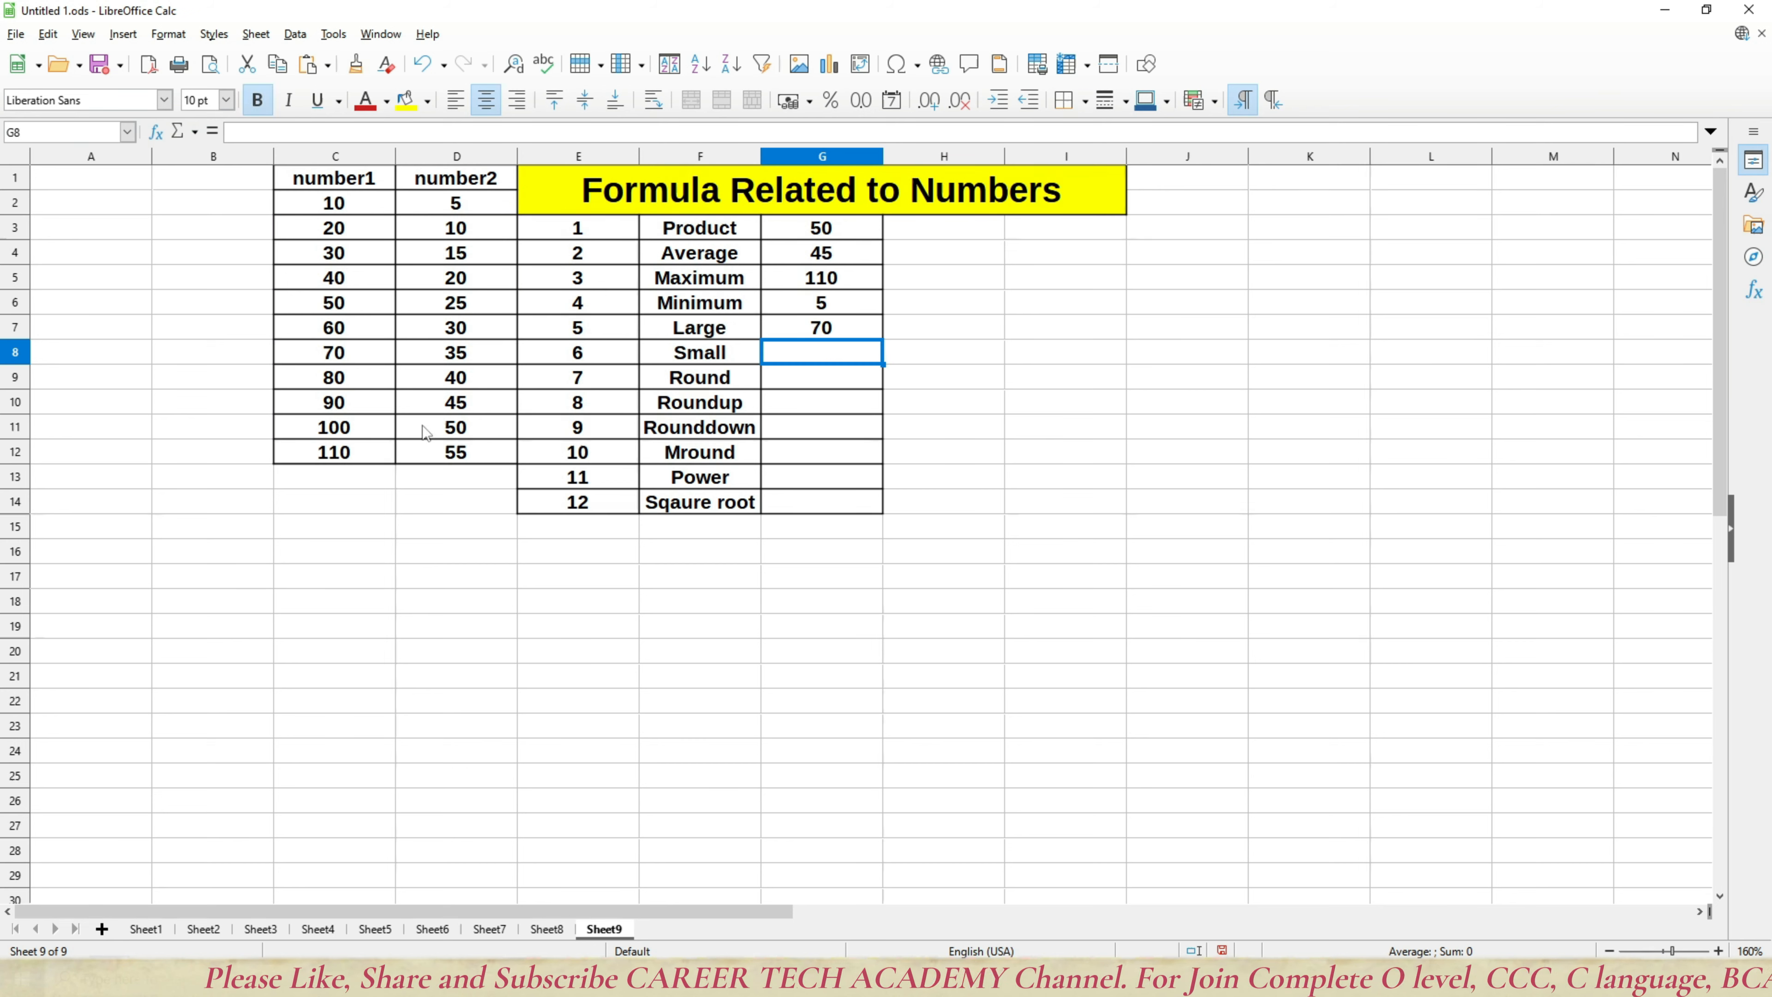
Step: Count off the five largest values in the number1 column, going up from C12 to C8
left_click(375, 457)
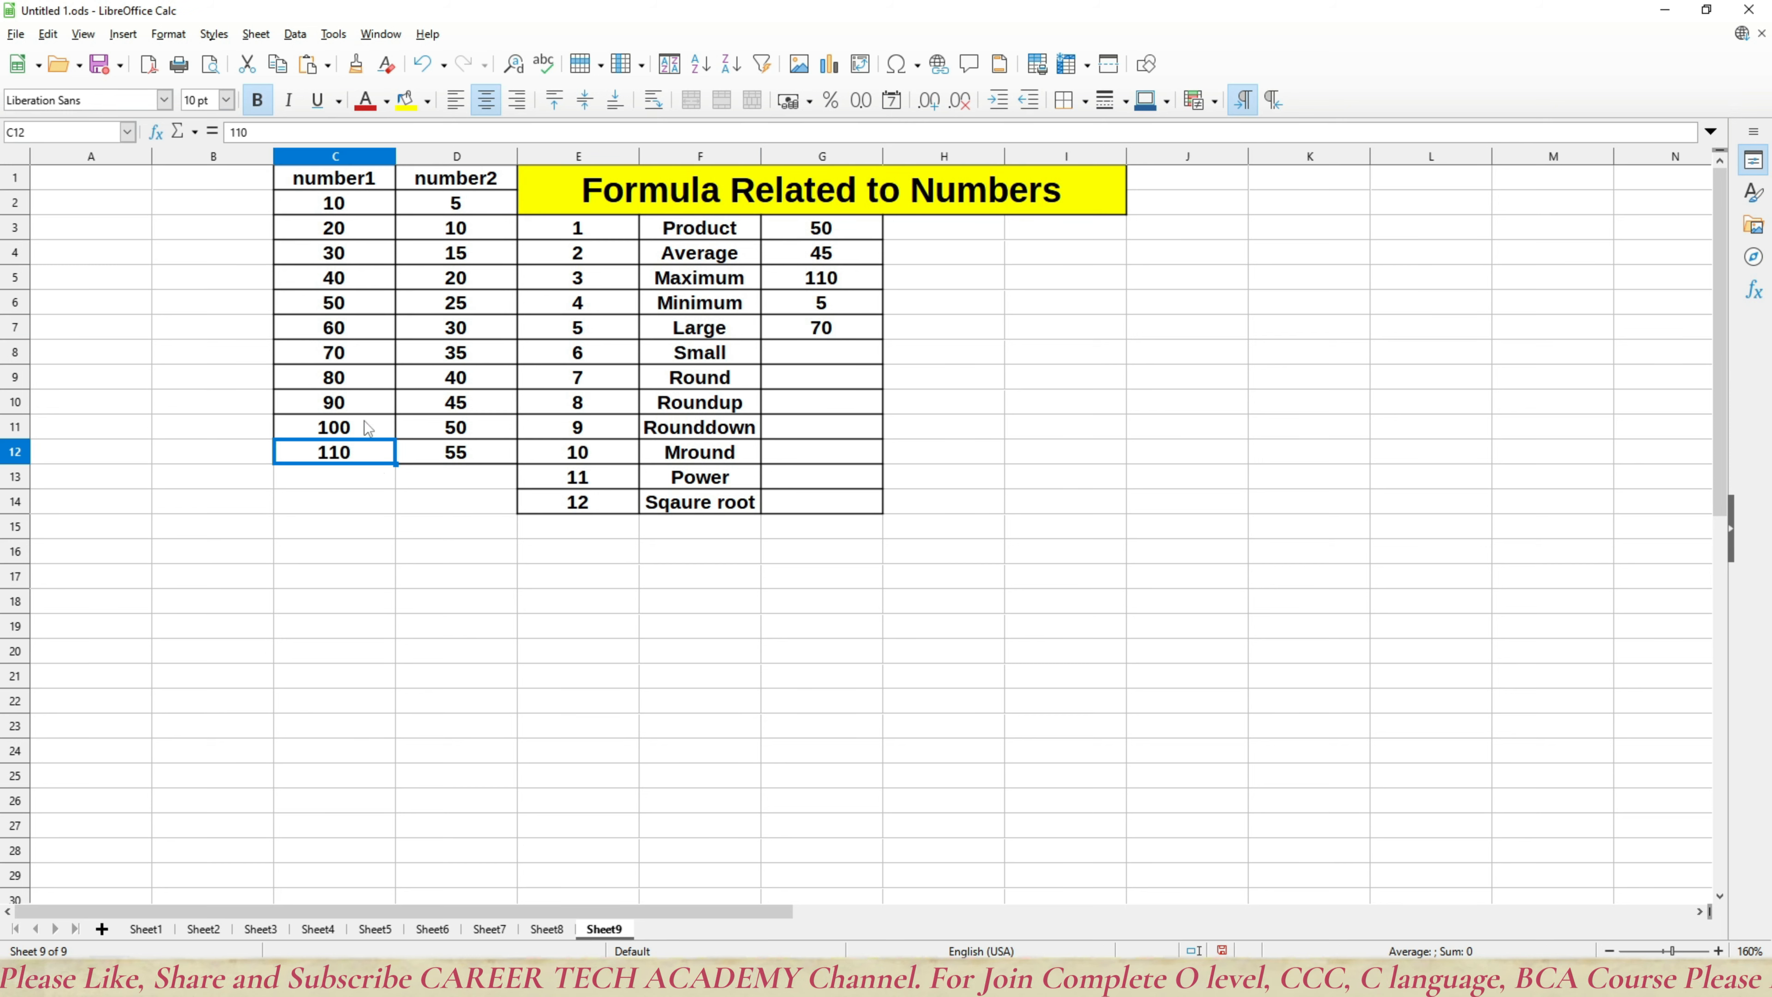
left_click(364, 427)
left_click(361, 407)
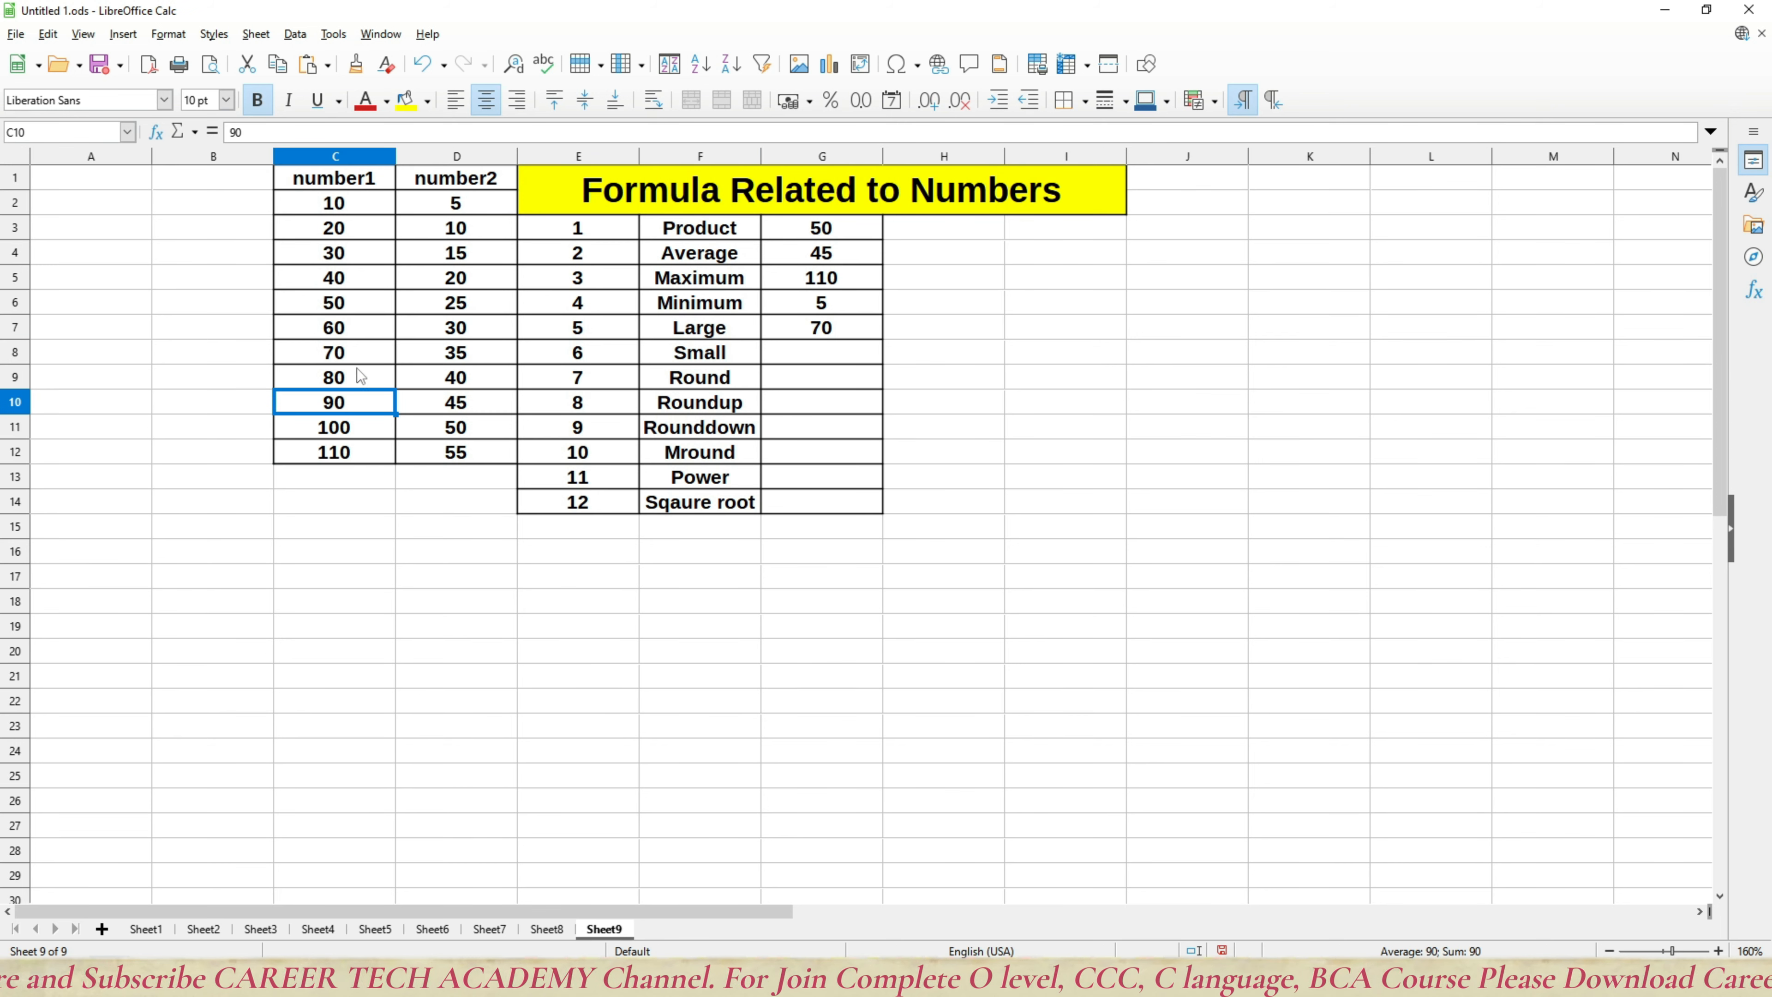
left_click(357, 369)
left_click(360, 357)
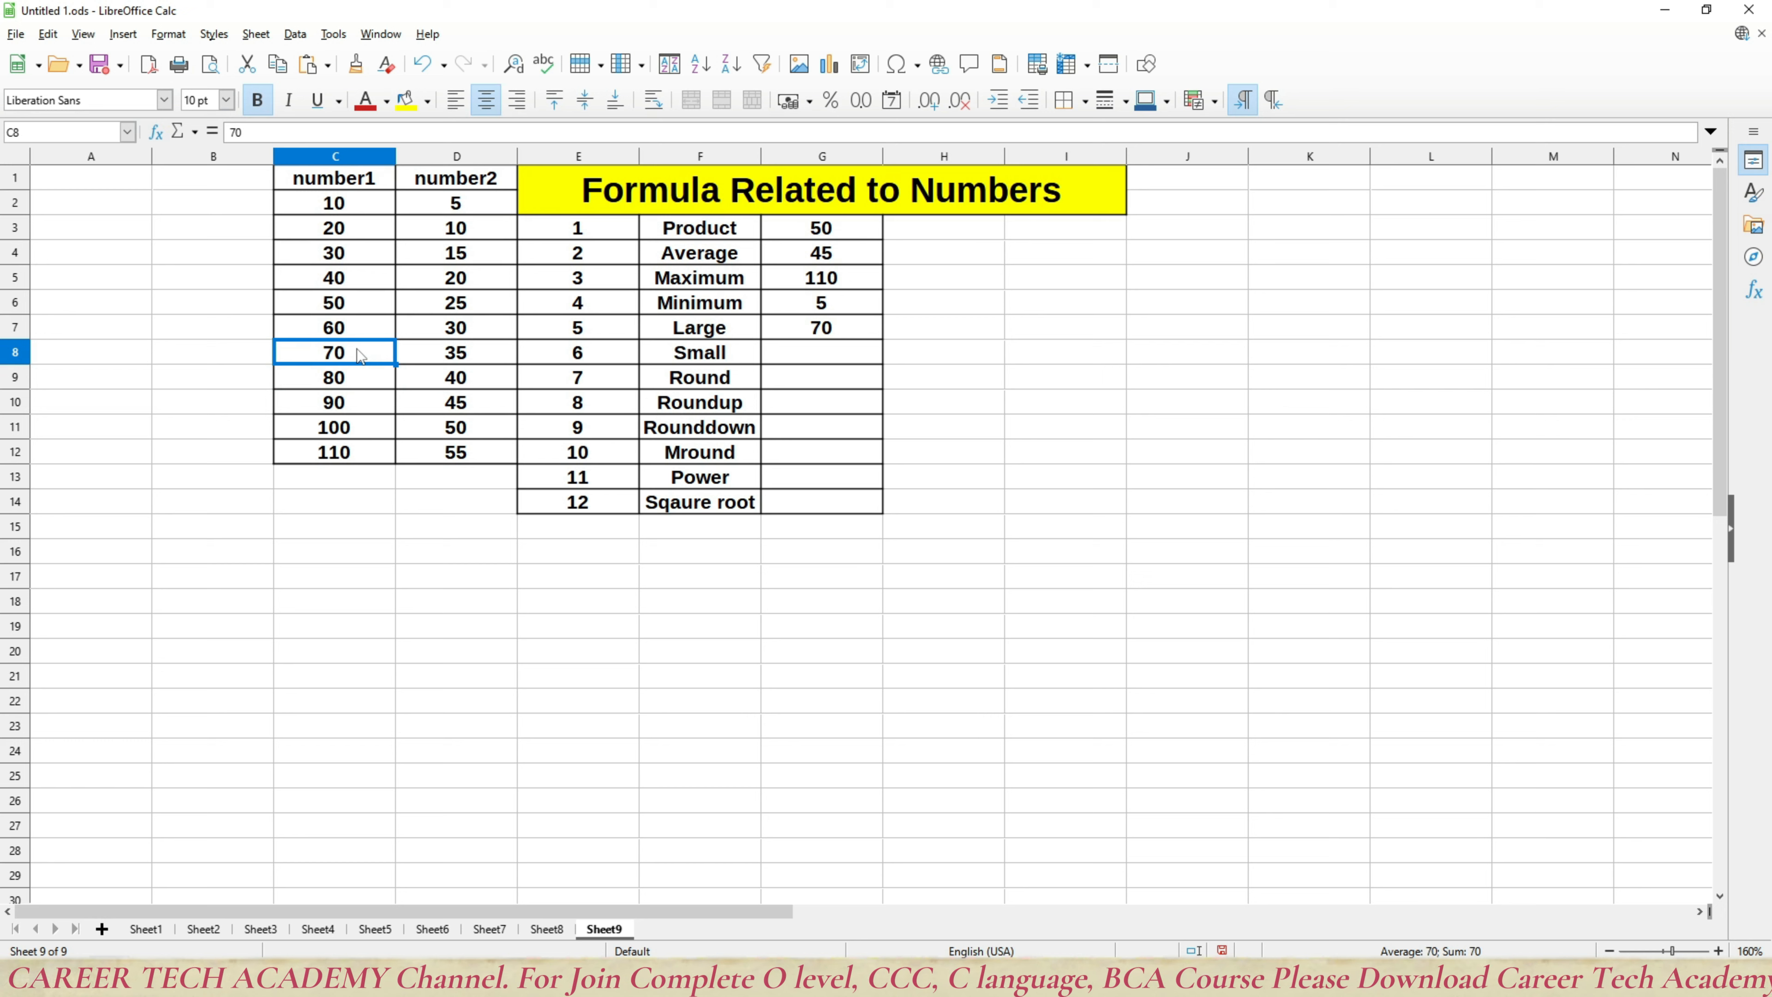
Step: Highlight cell C8 with a yellow background and clear its fill again
left_click(406, 100)
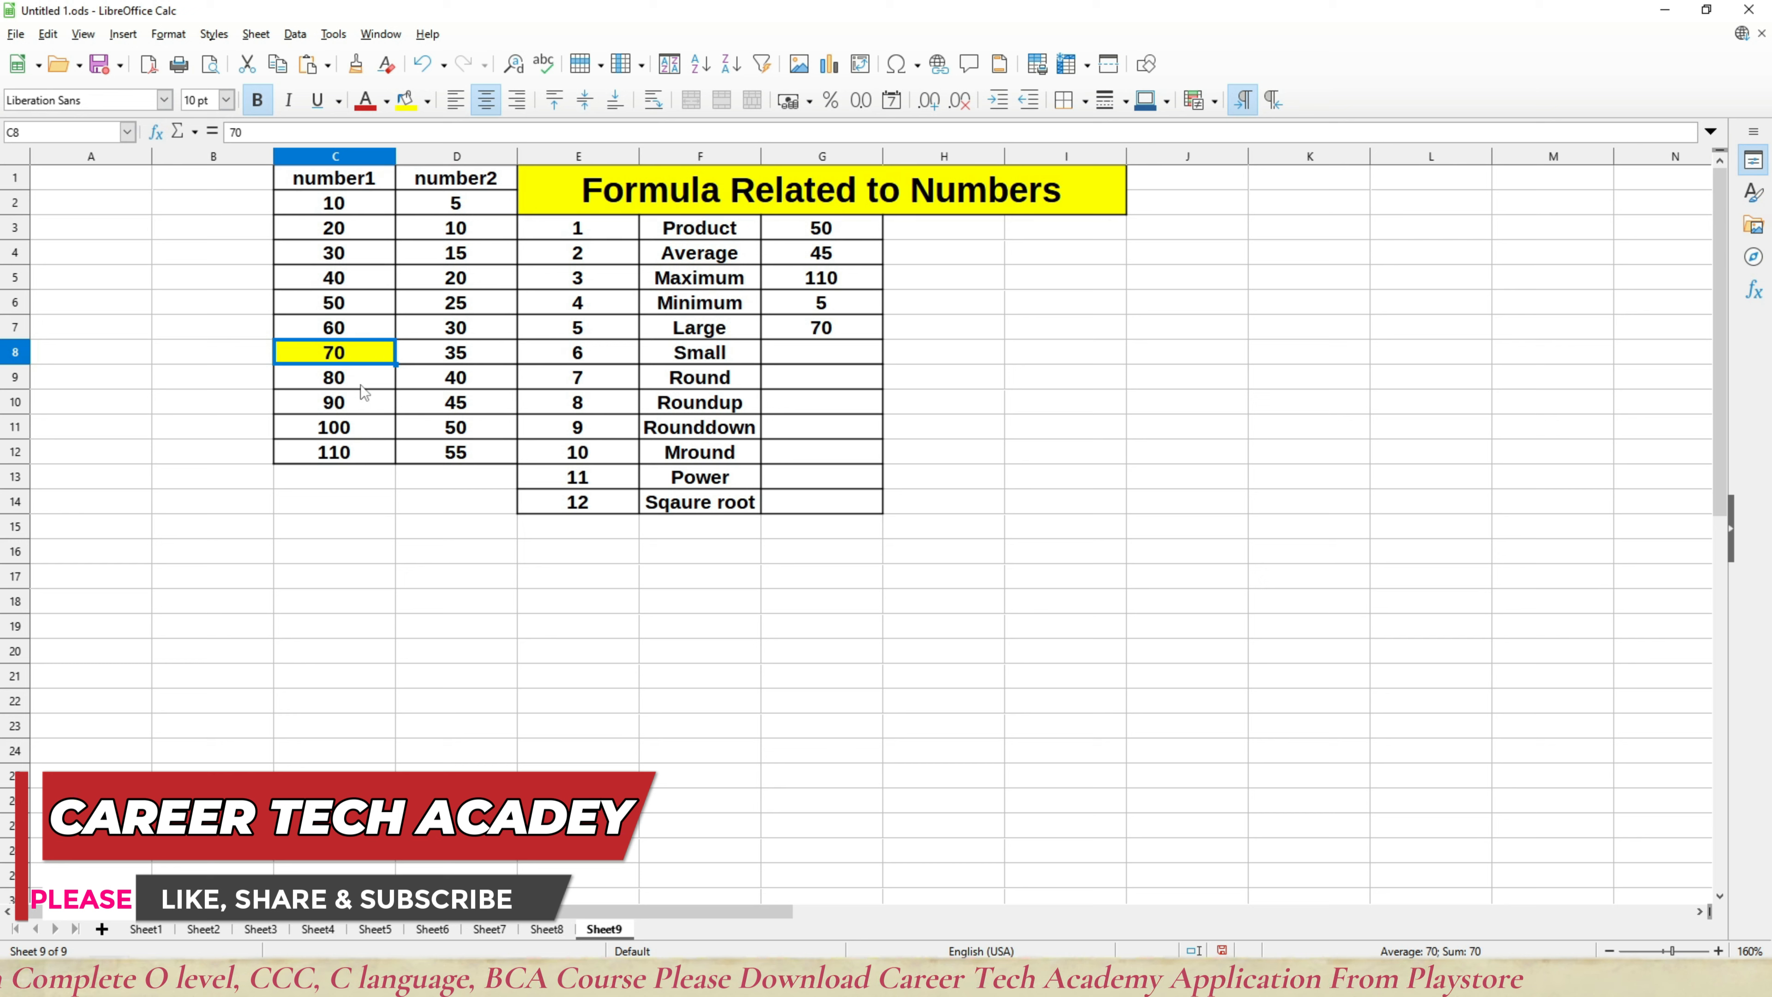
left_click(427, 101)
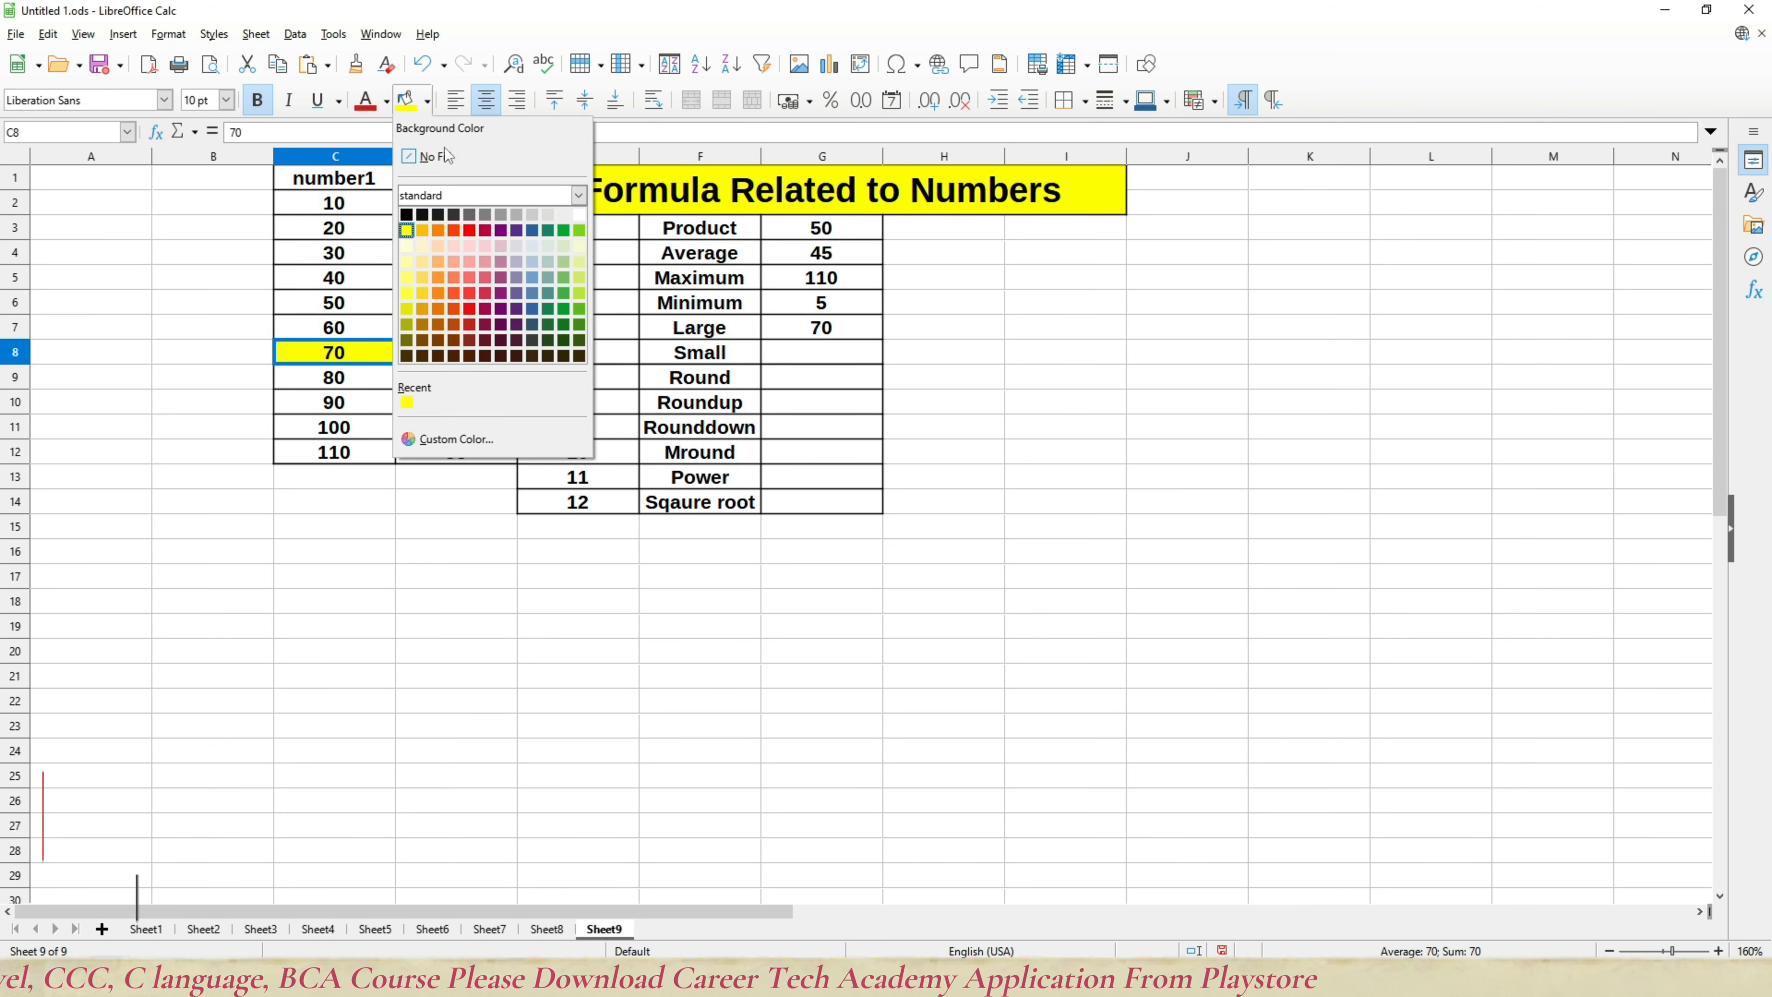
left_click(432, 156)
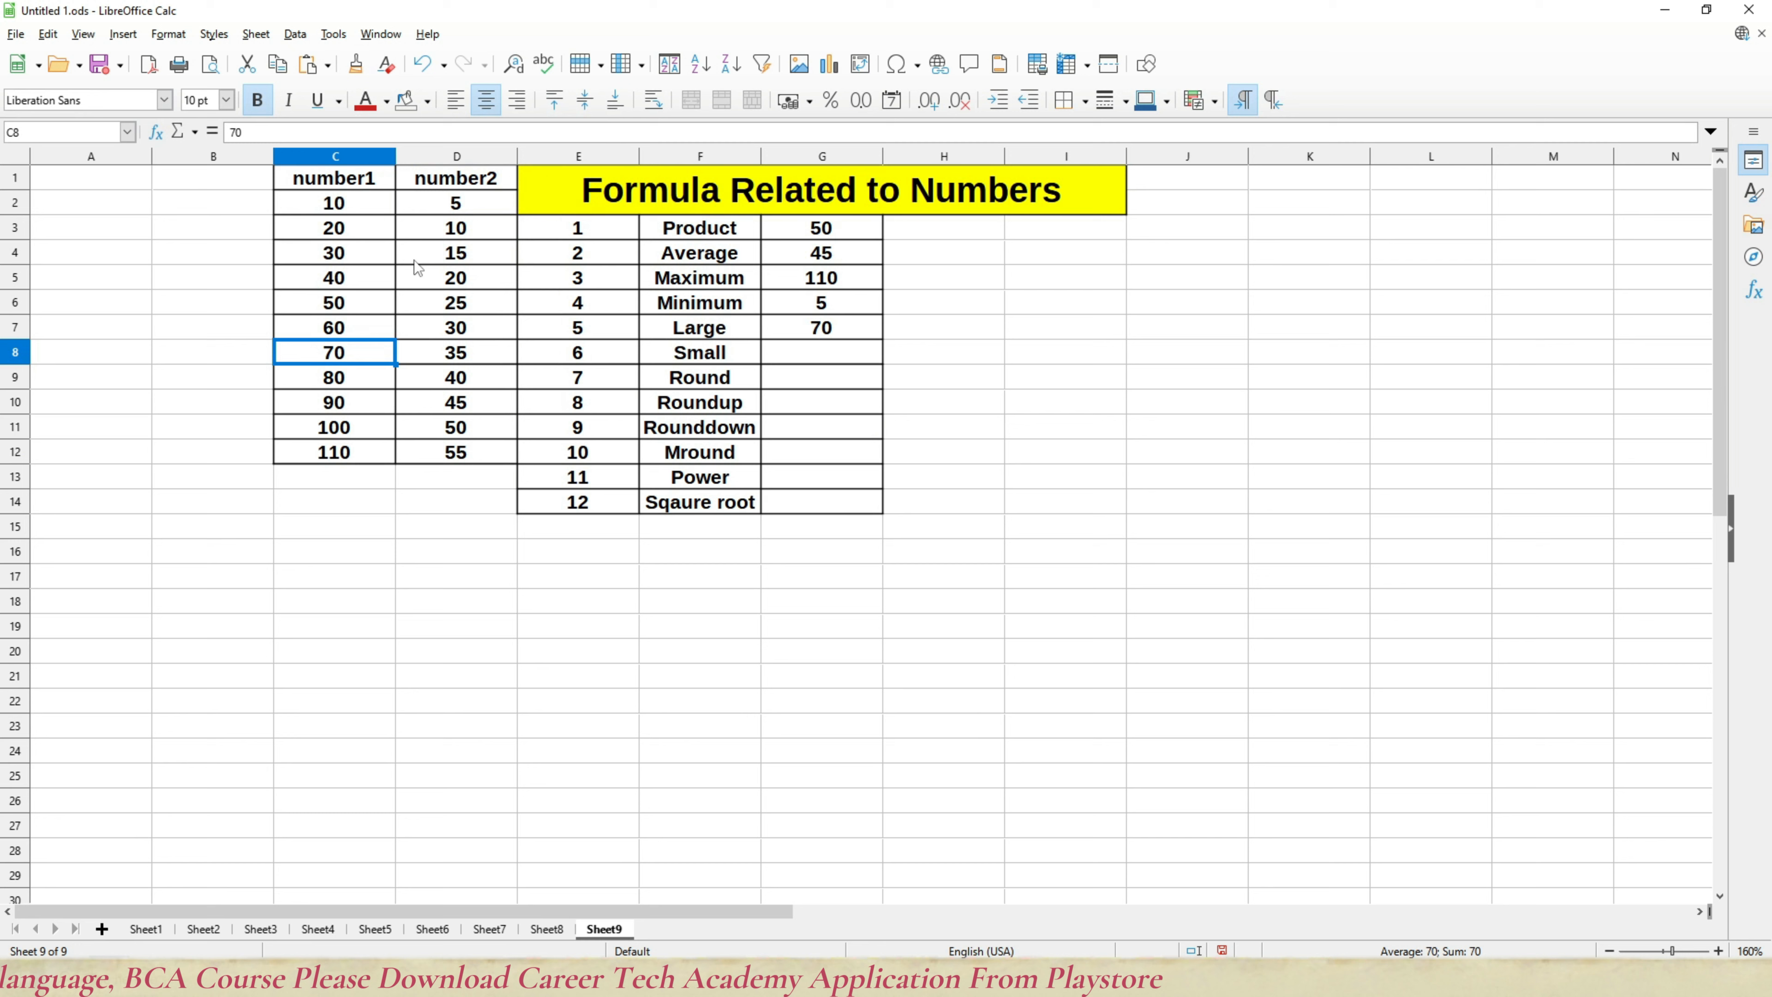
Step: Replace the number2 values in D2:D12 with a series from 100 to 1100 in steps of 100, starting with 100 and 200
left_click(438, 208)
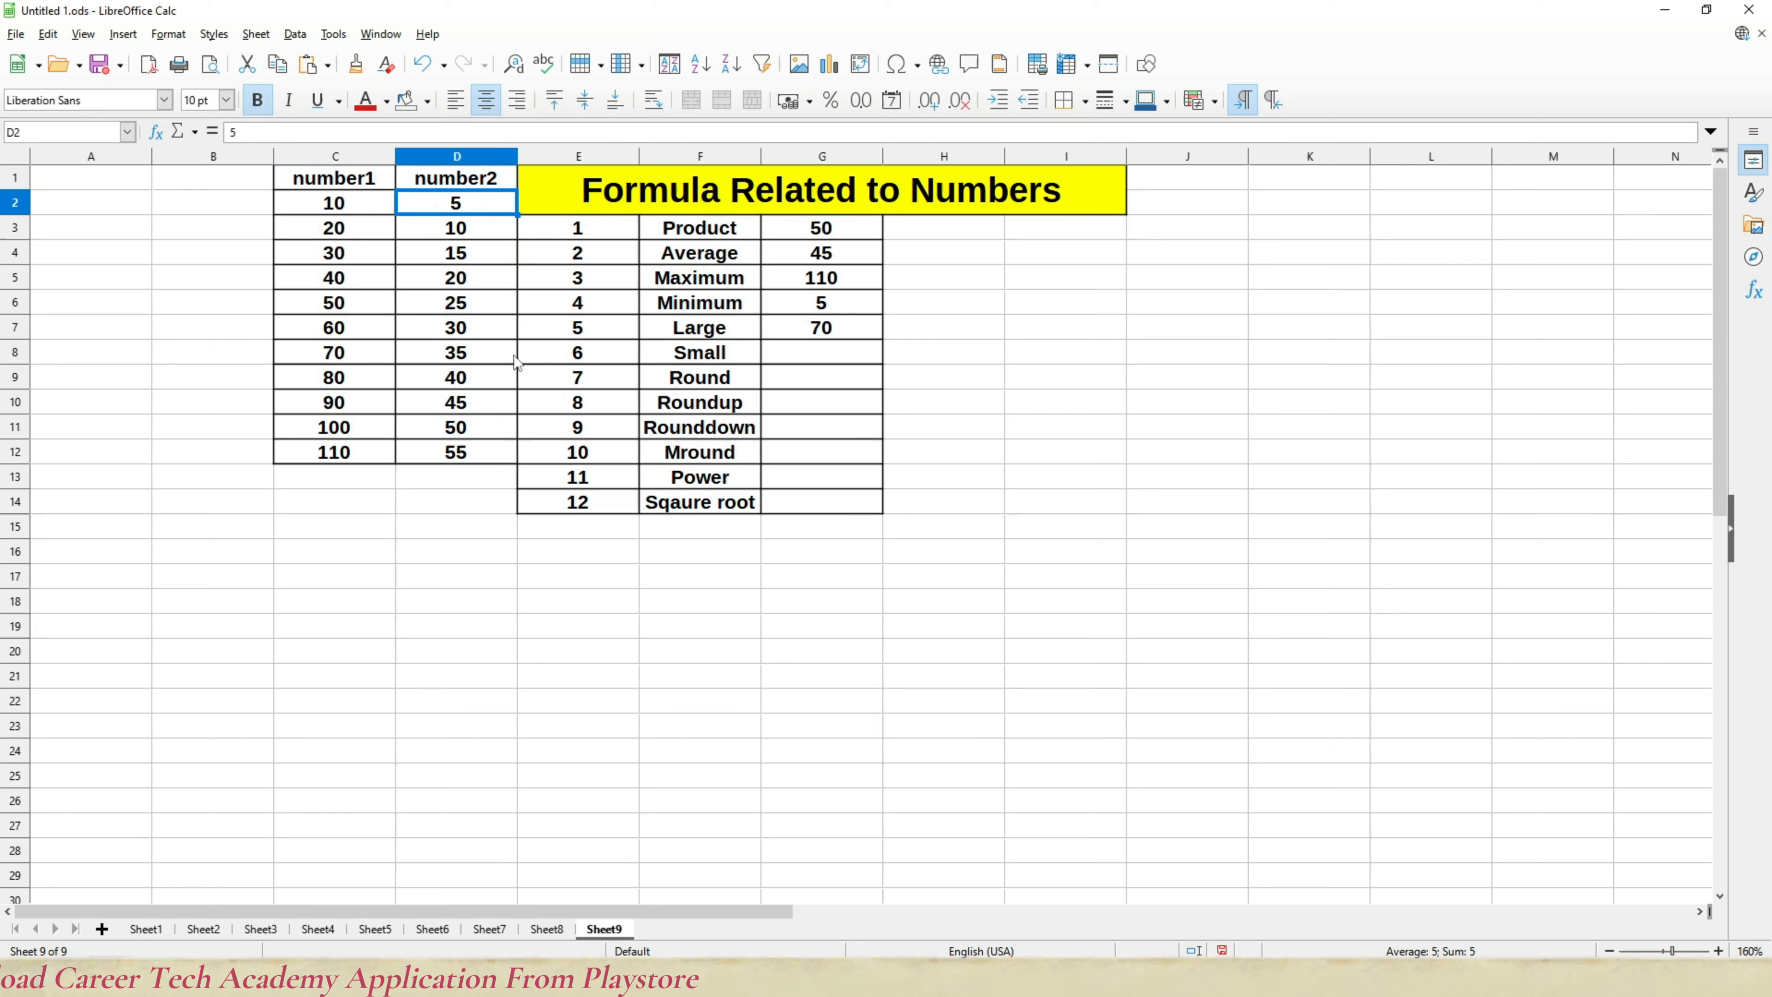
type("100")
key("Return")
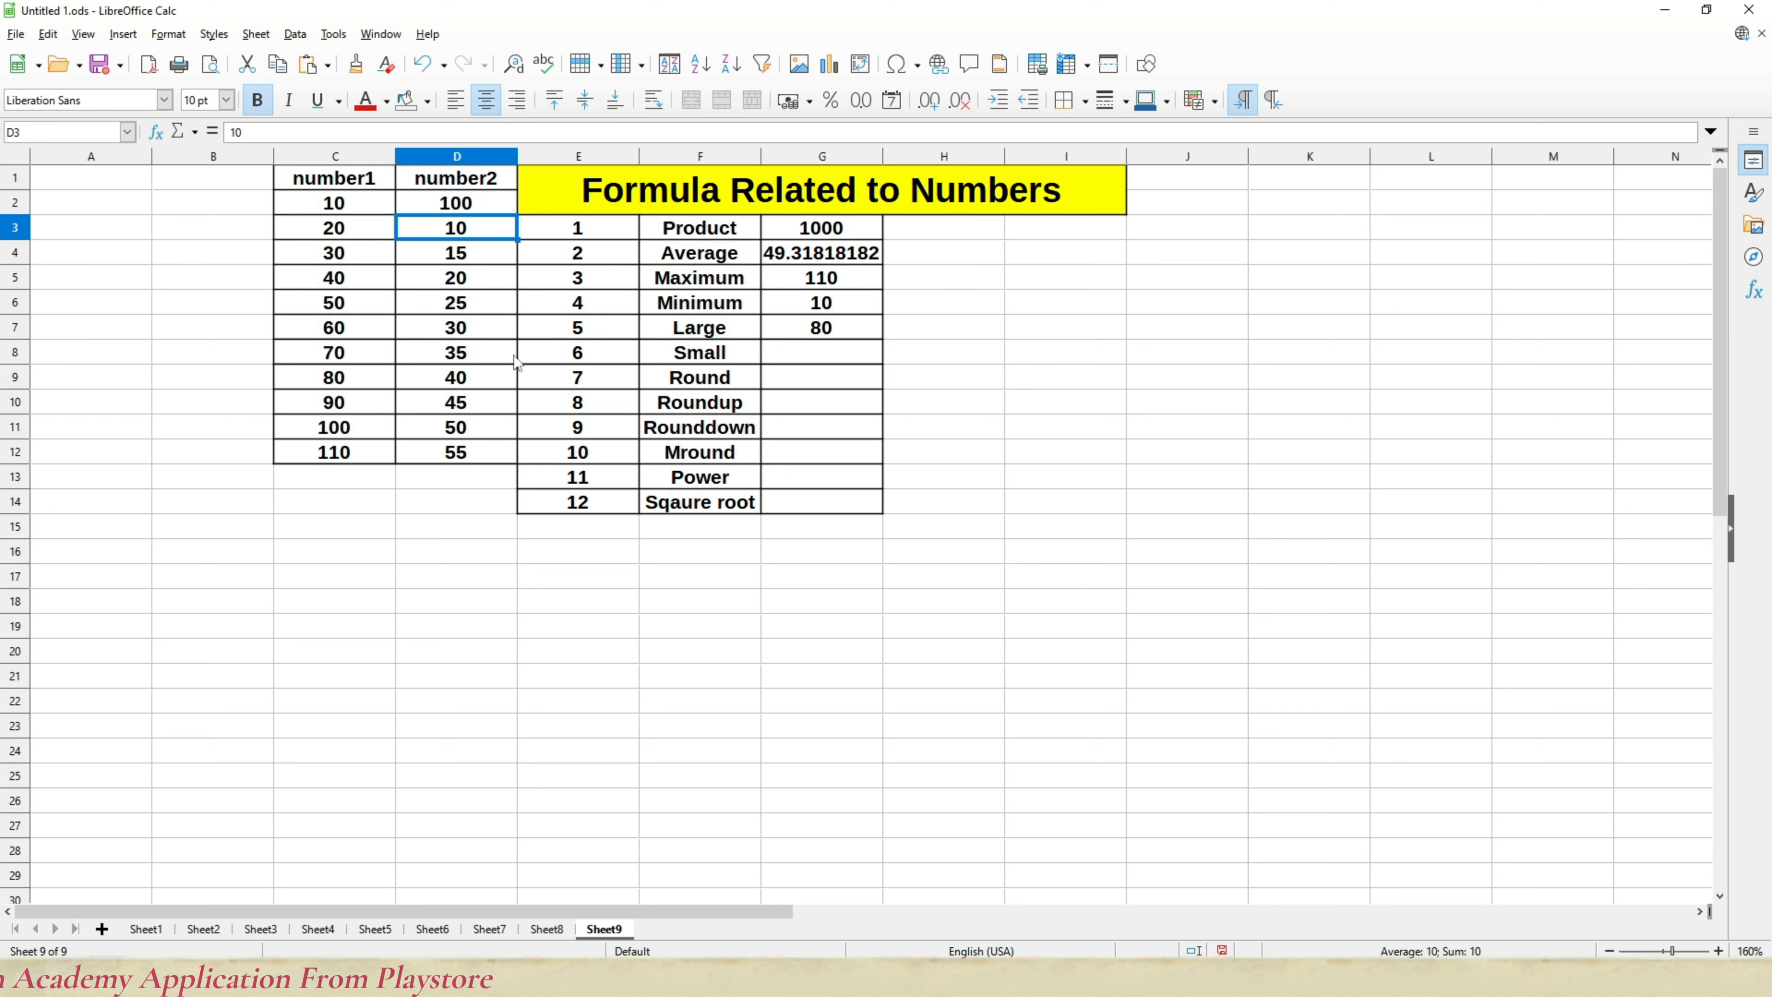
left_click(481, 204)
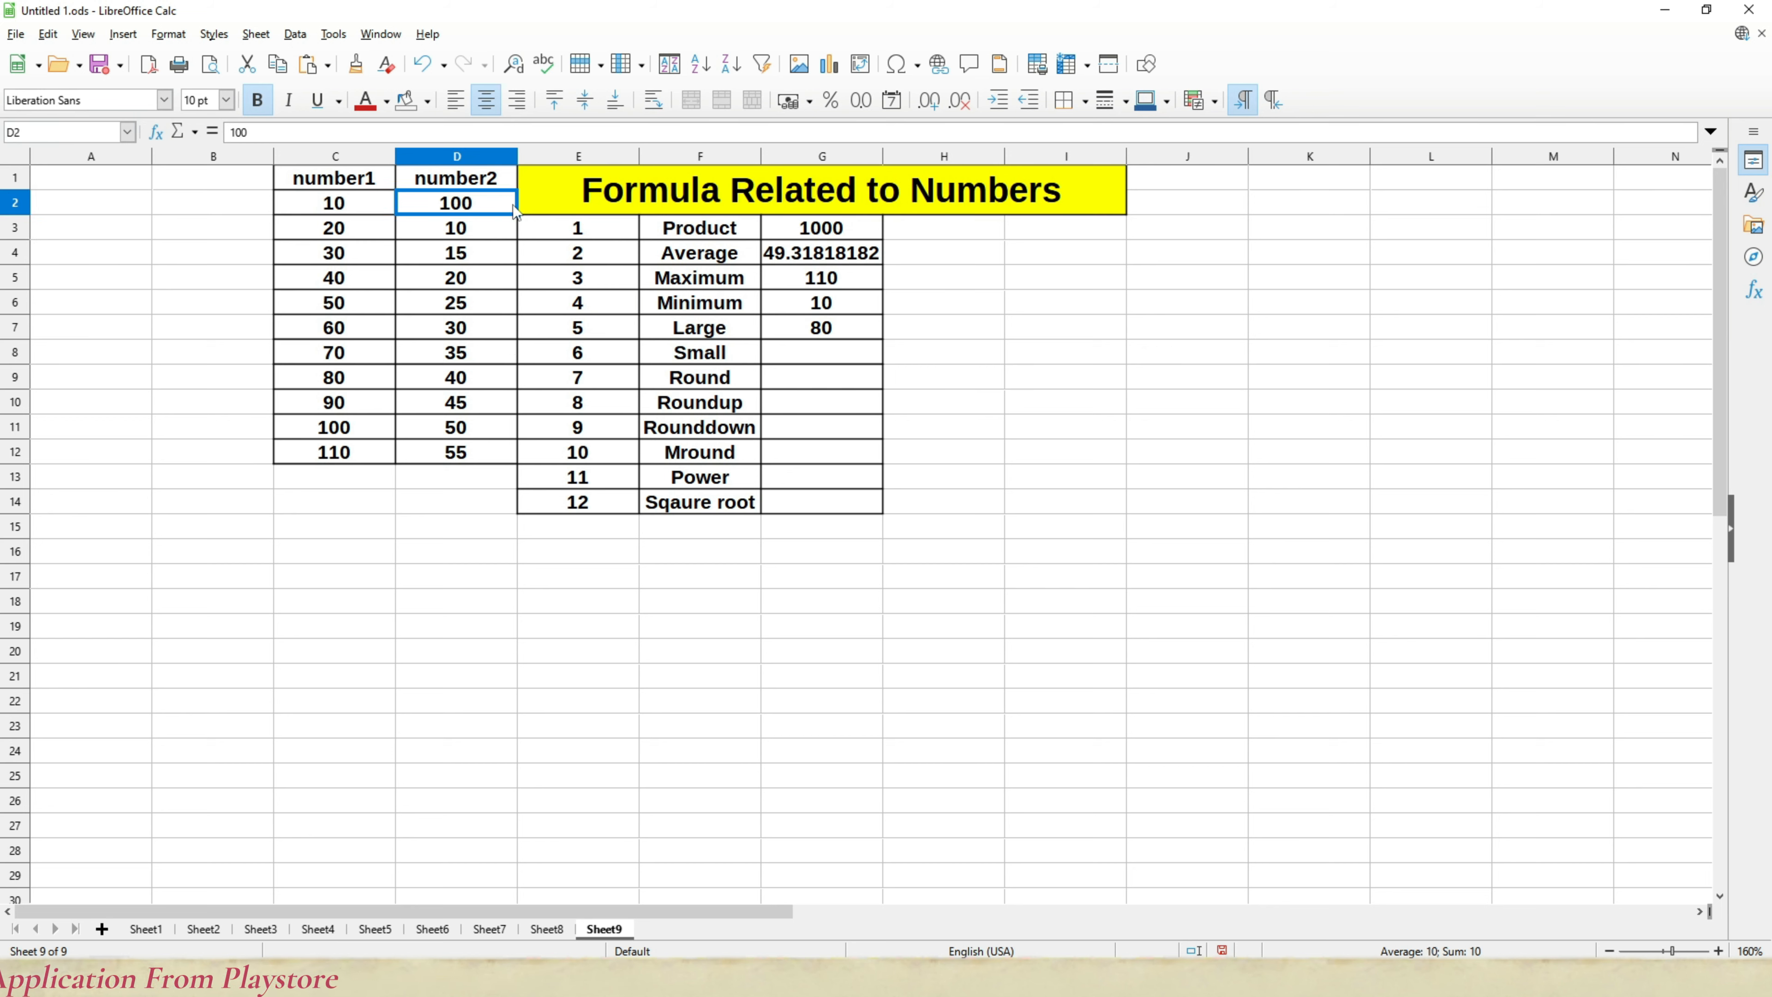
left_click(482, 228)
type("20")
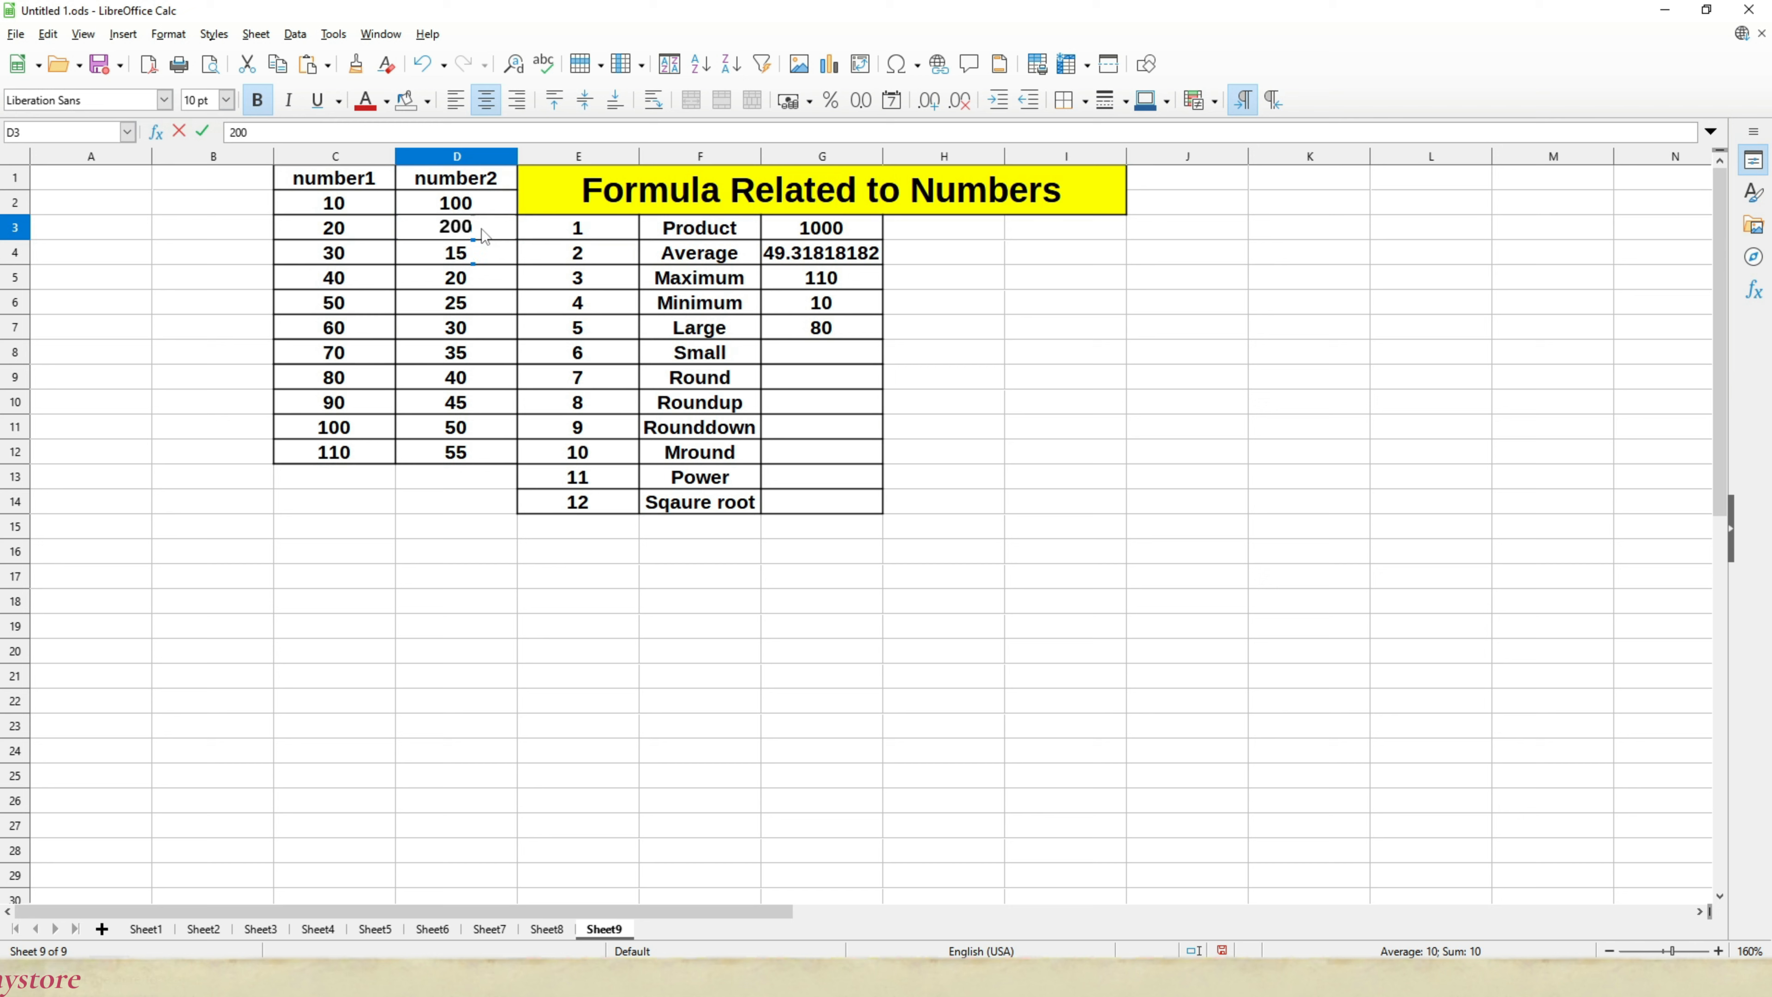
type("0")
key("Return")
left_click_drag(468, 208, 507, 460)
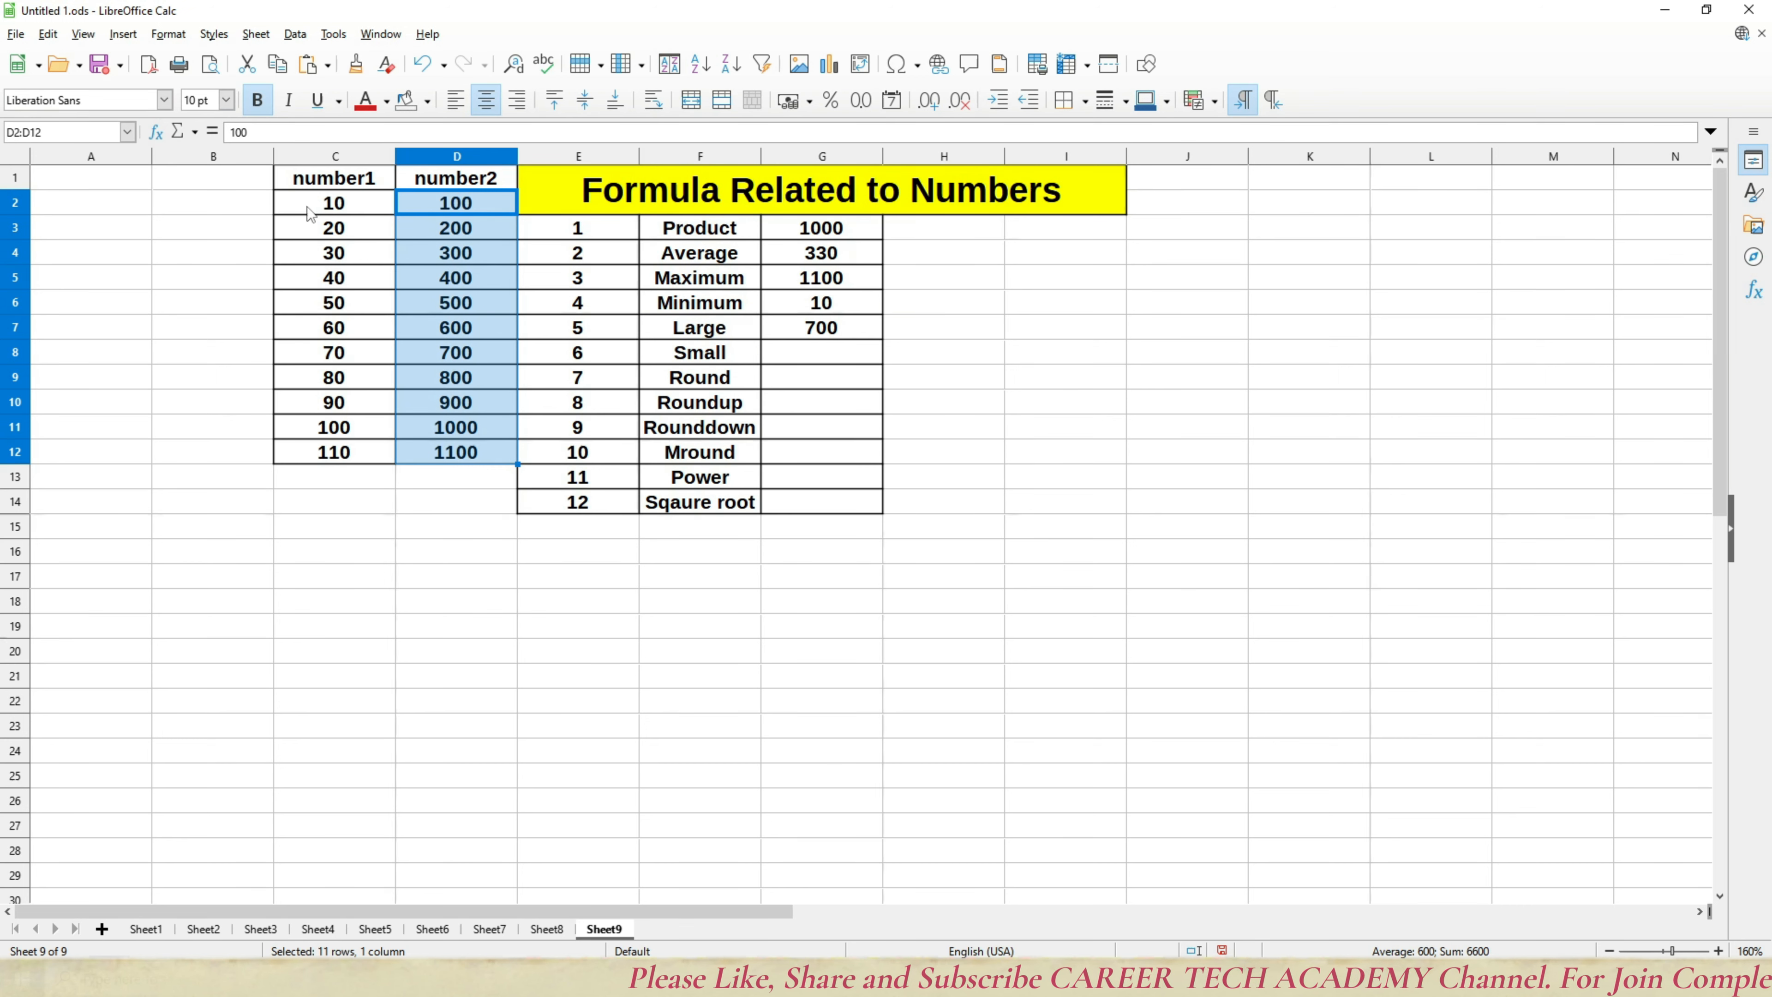
Step: Check the LARGE formula in G7 and trace the number2 values in descending order from D12 up to D3
left_click(825, 334)
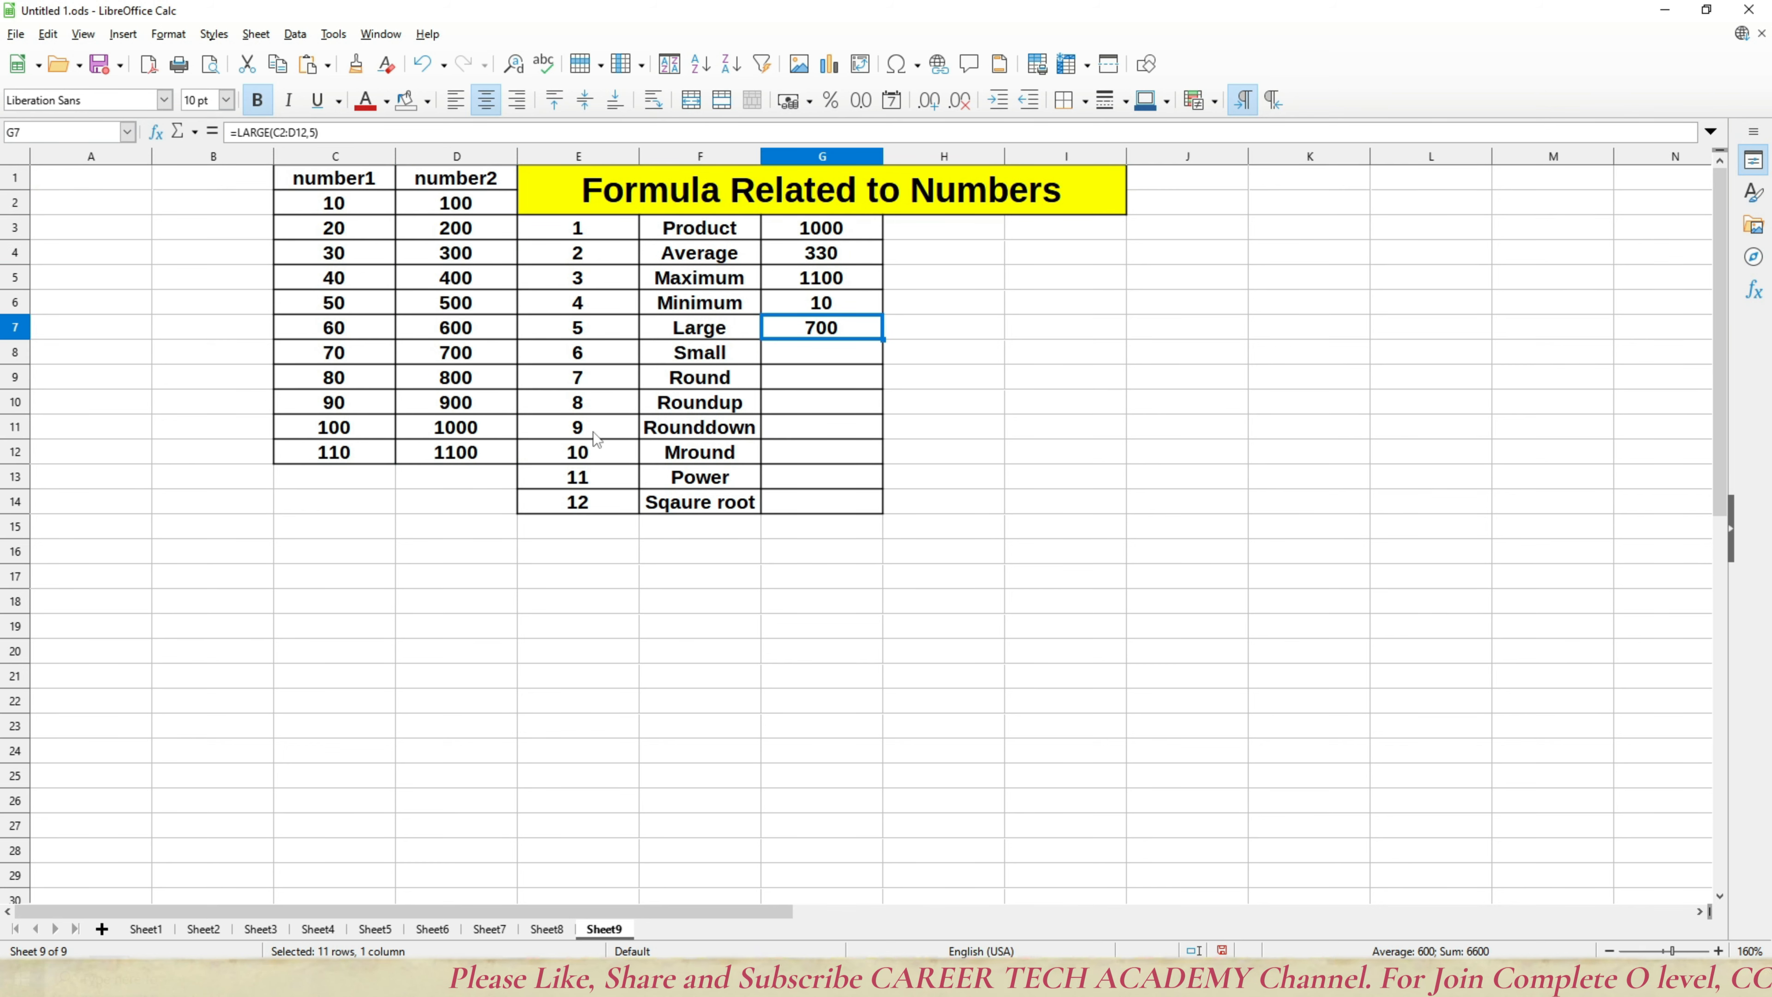
left_click(465, 451)
left_click(466, 434)
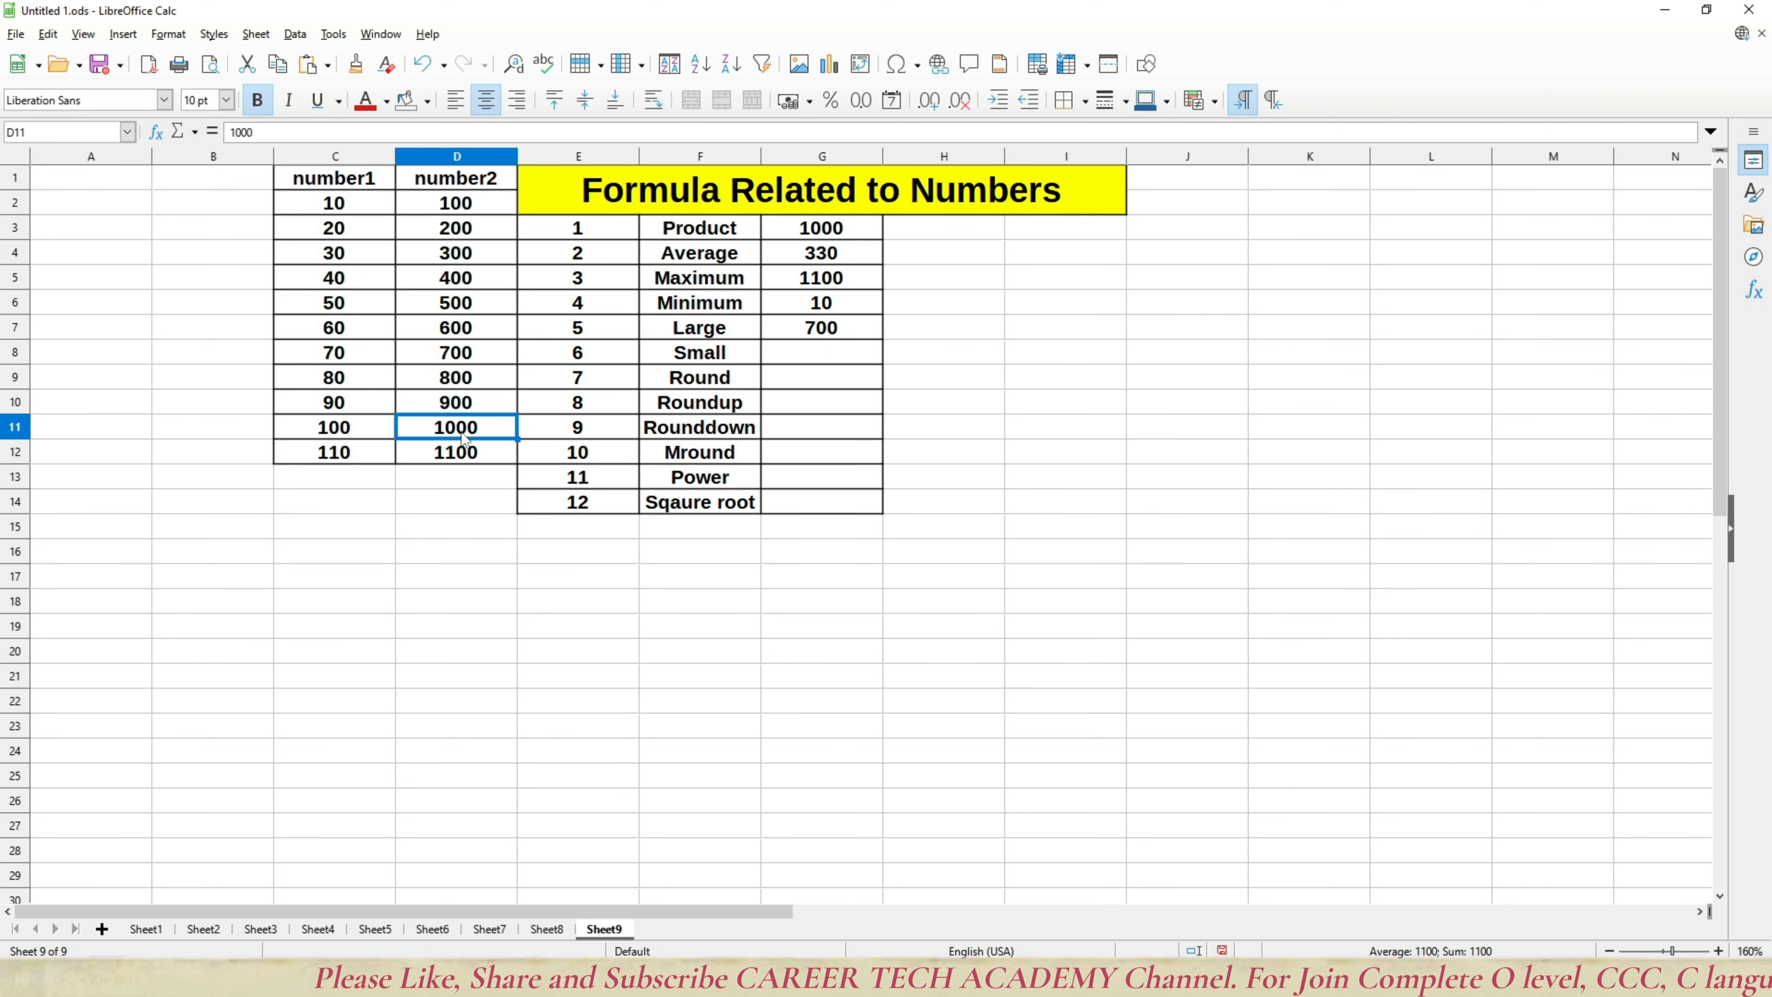
left_click(465, 404)
left_click(466, 380)
left_click(465, 357)
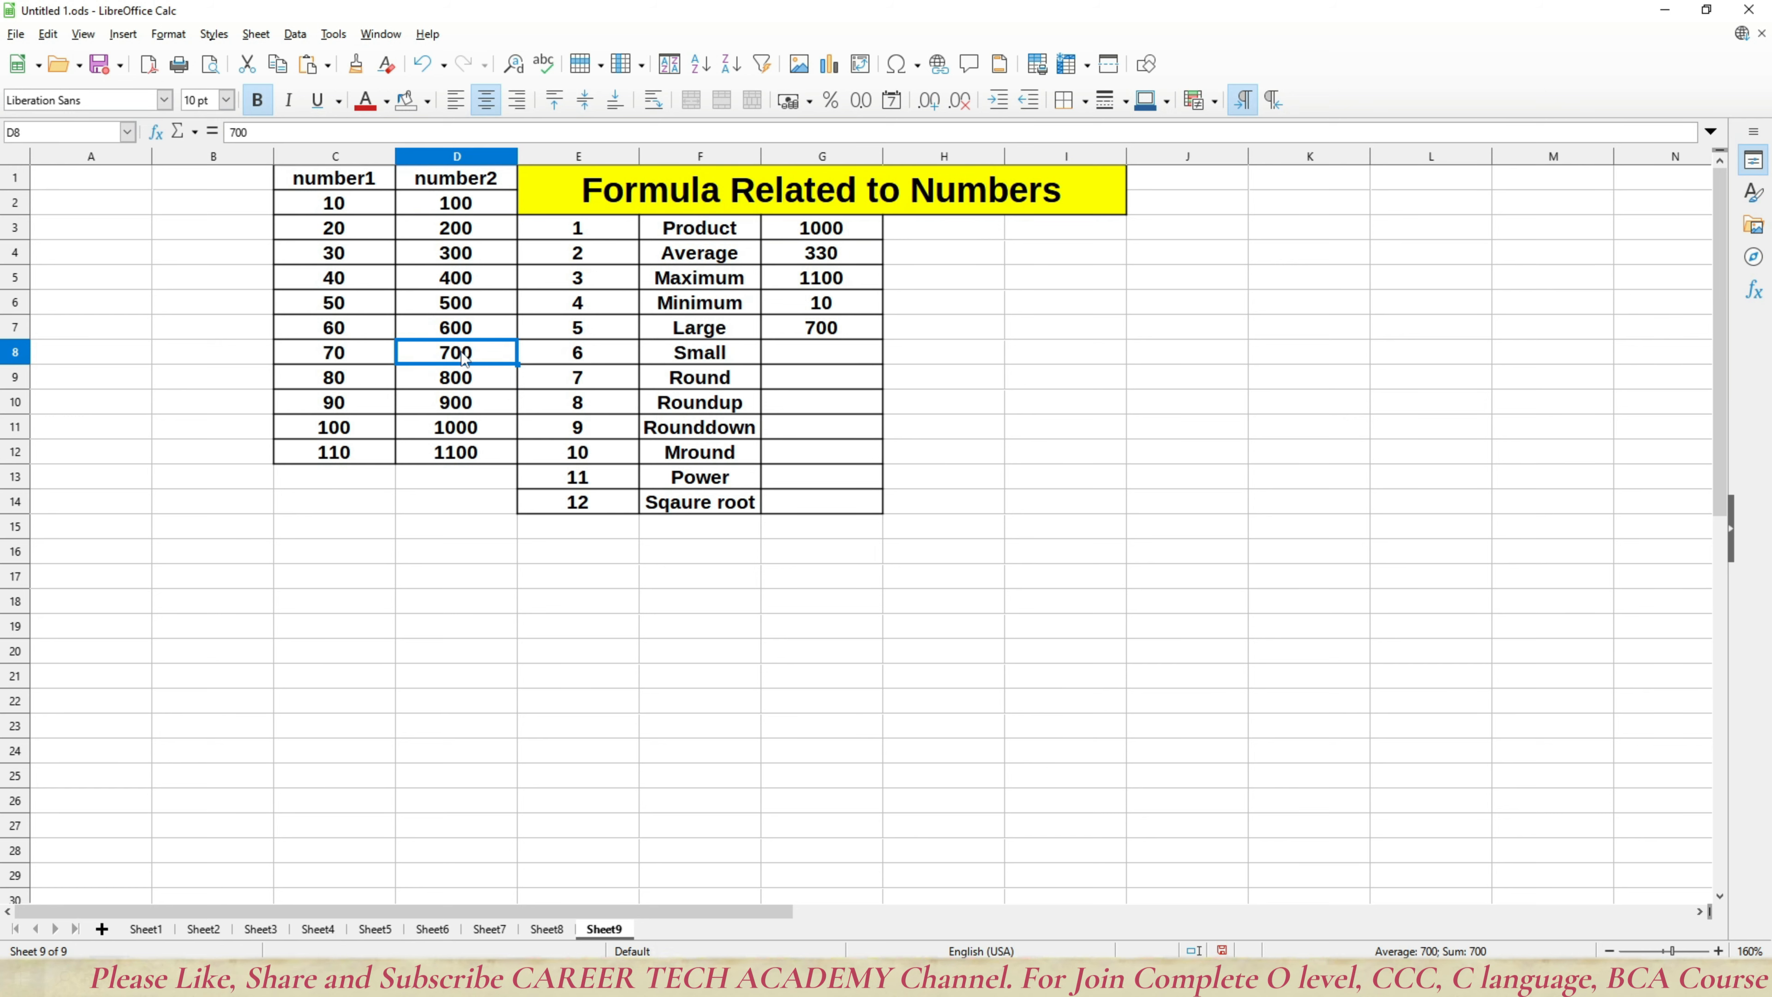
left_click(466, 331)
left_click(465, 306)
left_click(465, 279)
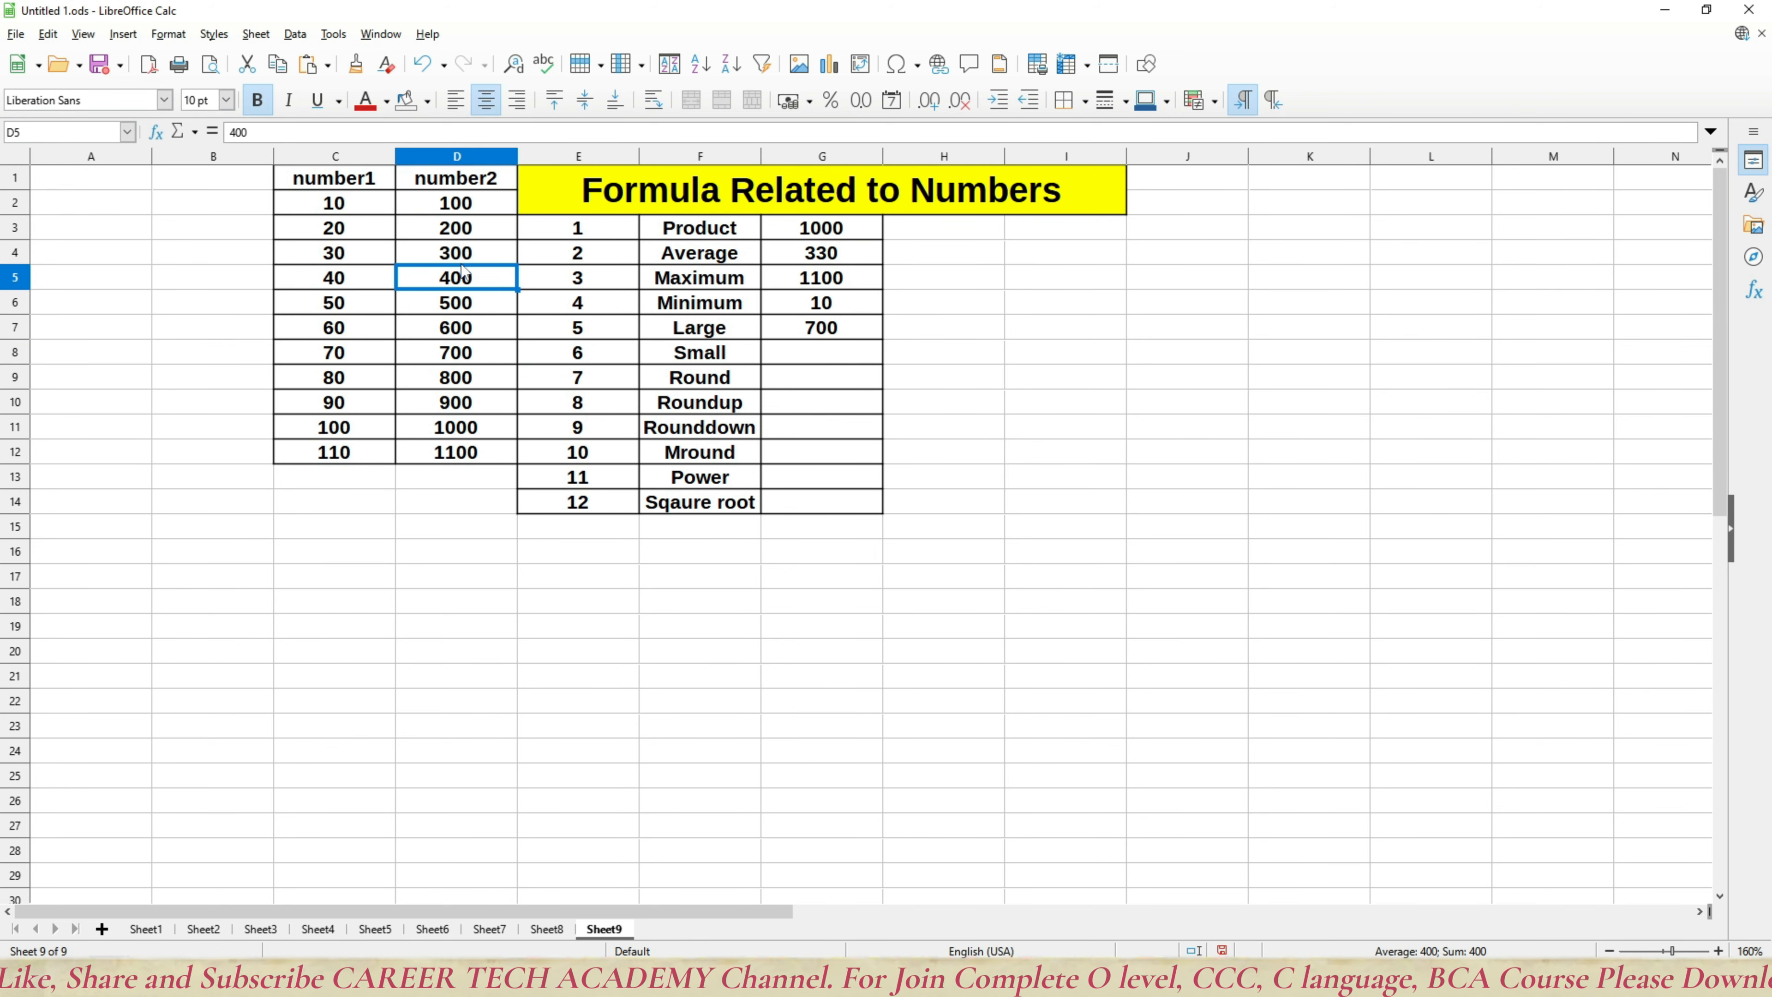
left_click(465, 255)
left_click(465, 233)
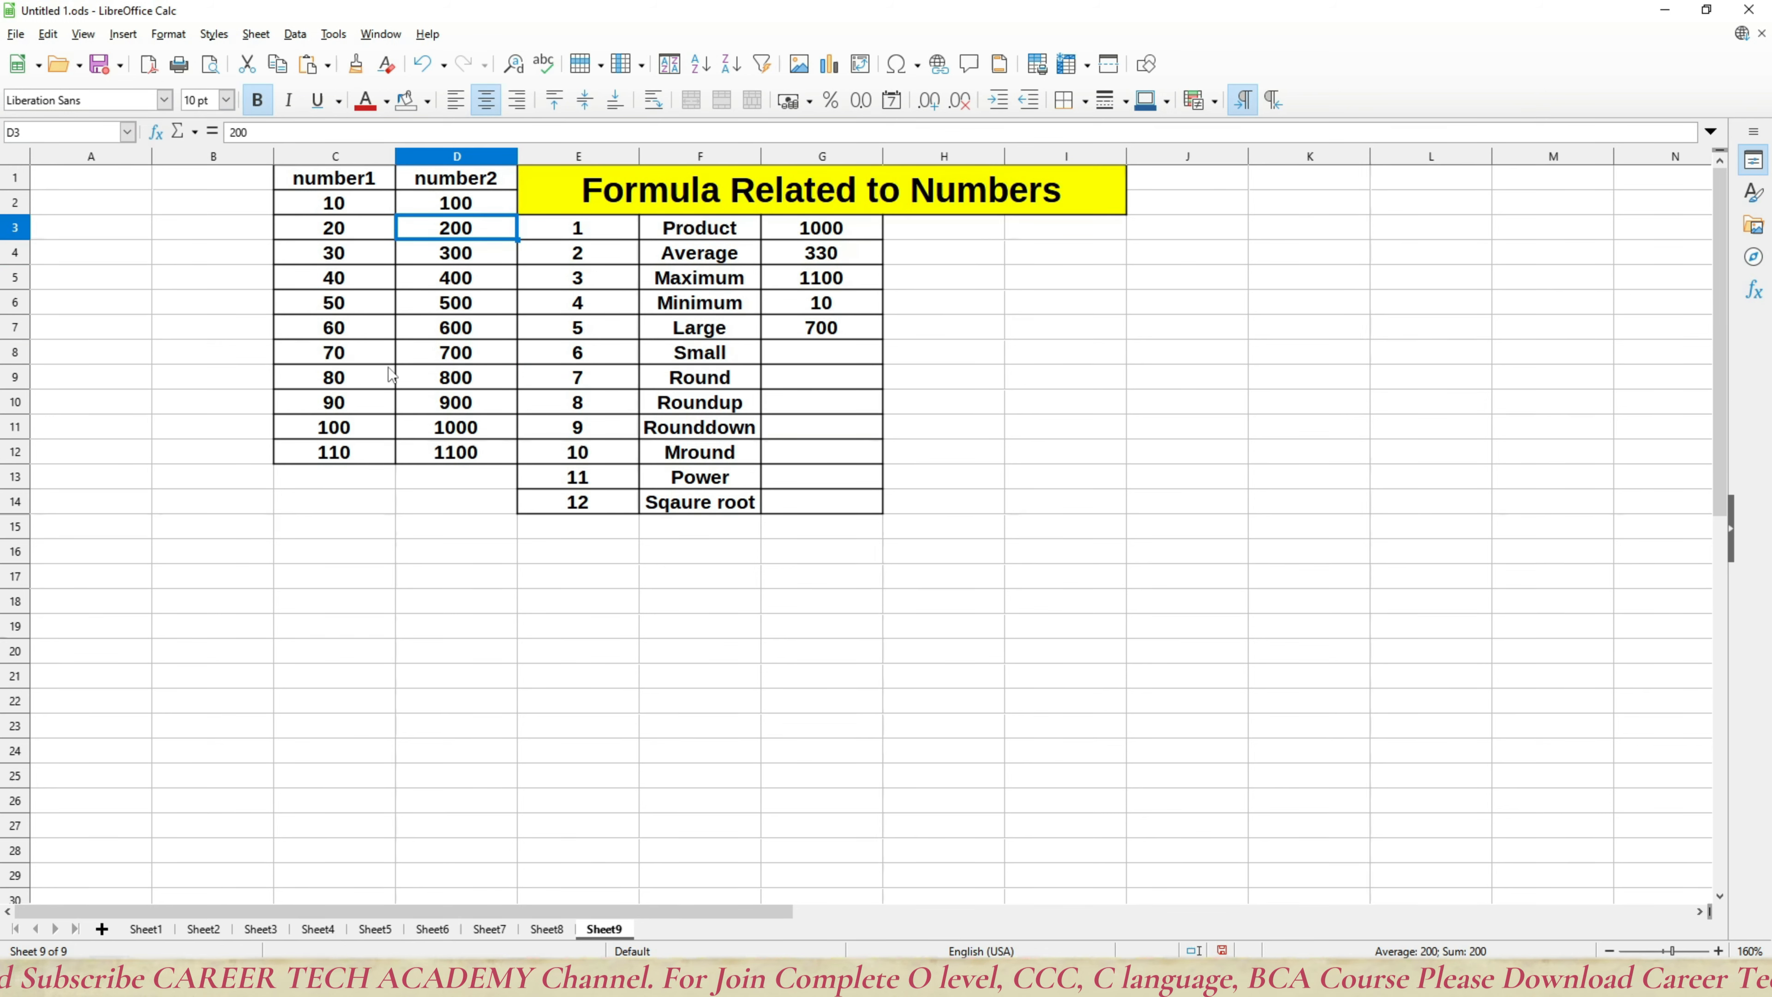
Step: Trace the number1 values in descending order from C12 up to C2
left_click(367, 454)
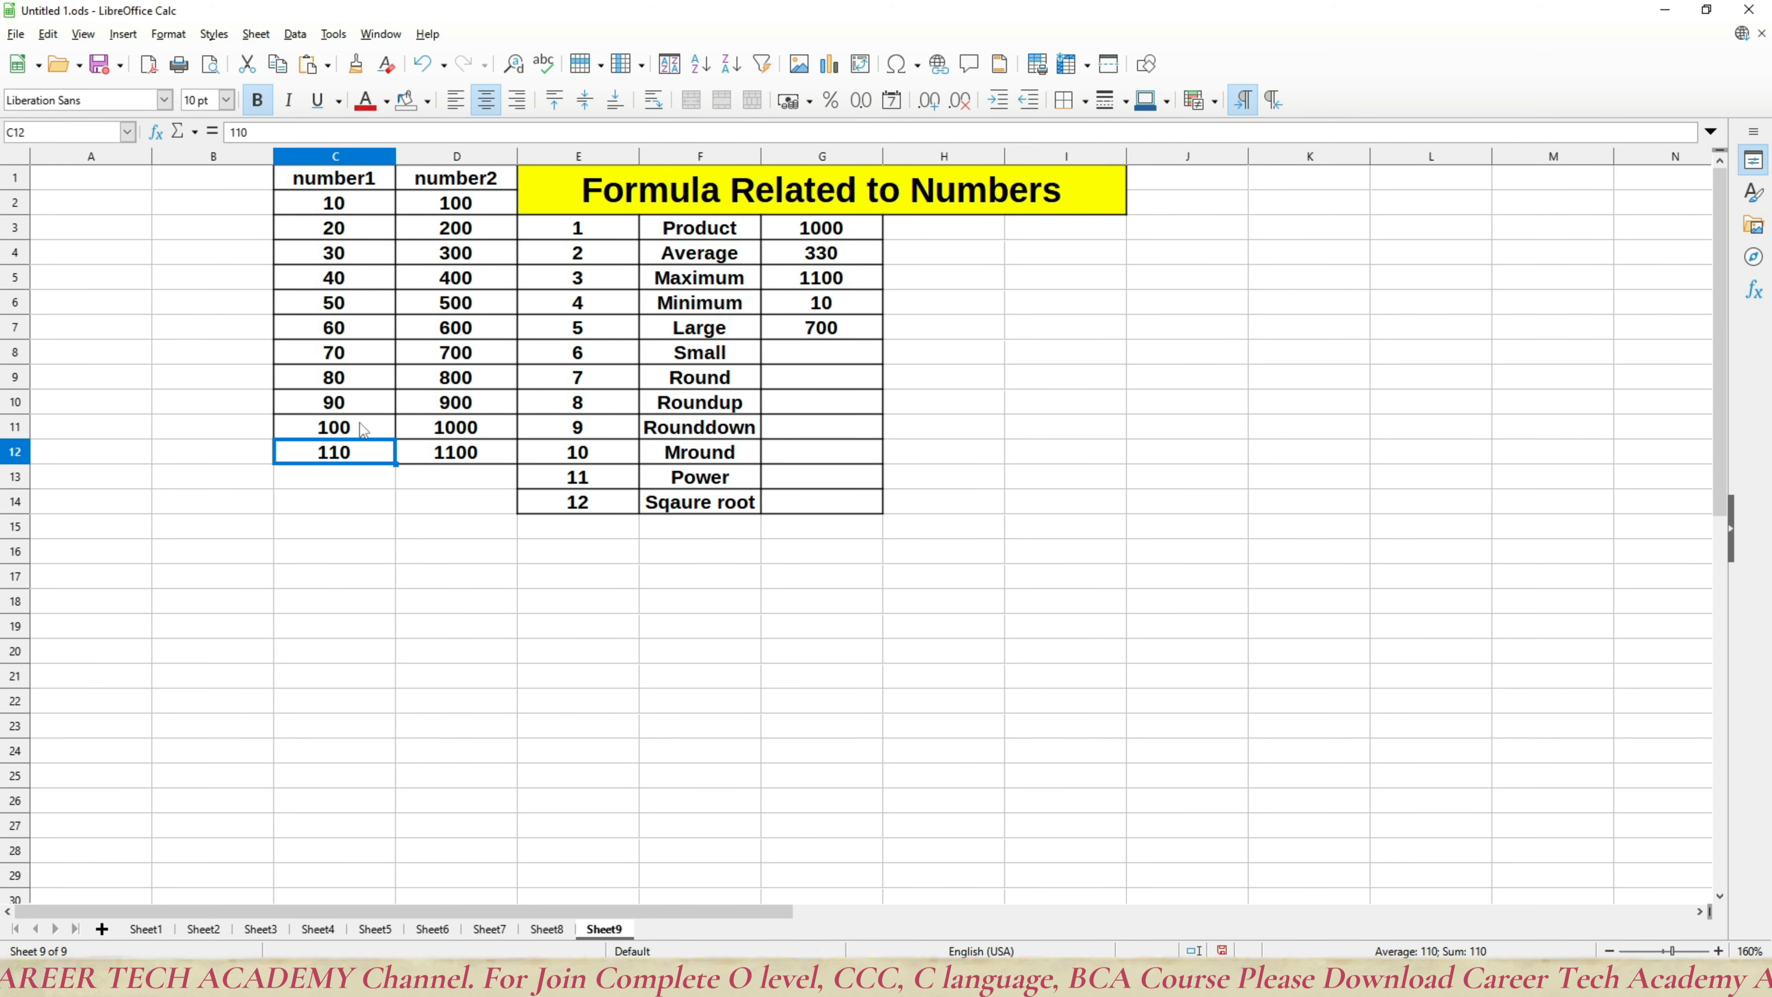
left_click(364, 429)
left_click(448, 213)
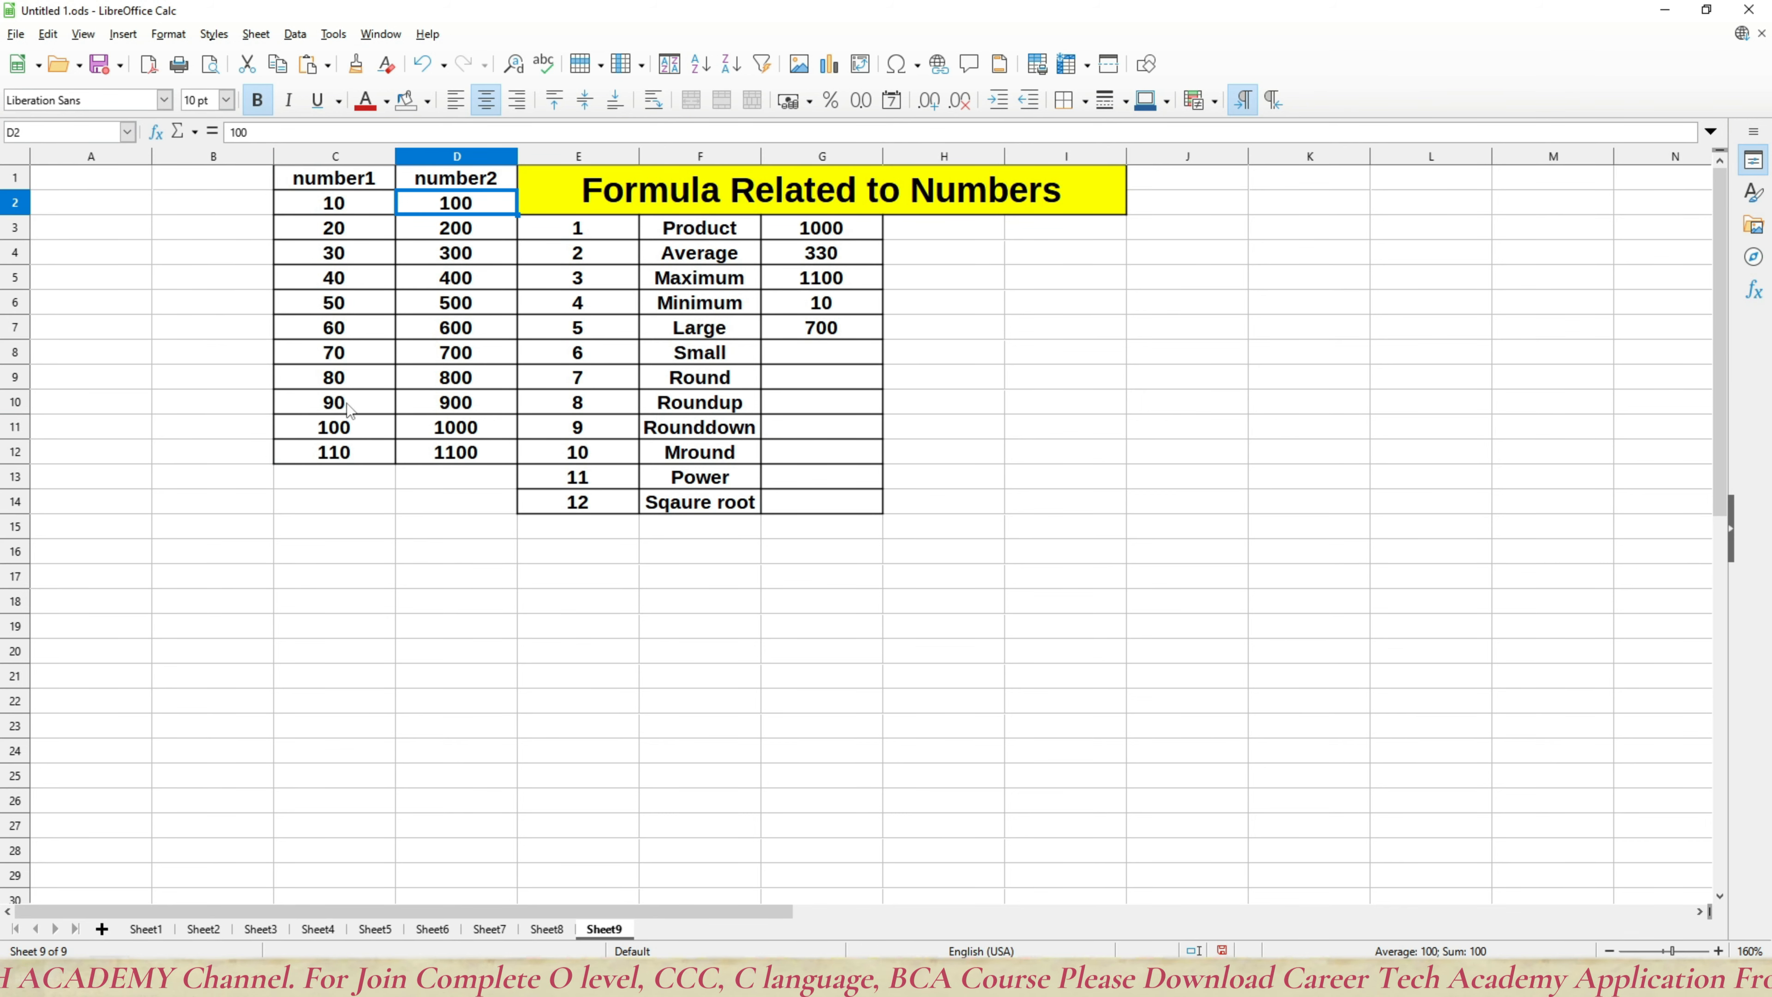
left_click(349, 409)
left_click(345, 377)
left_click(344, 353)
left_click(344, 328)
left_click(344, 305)
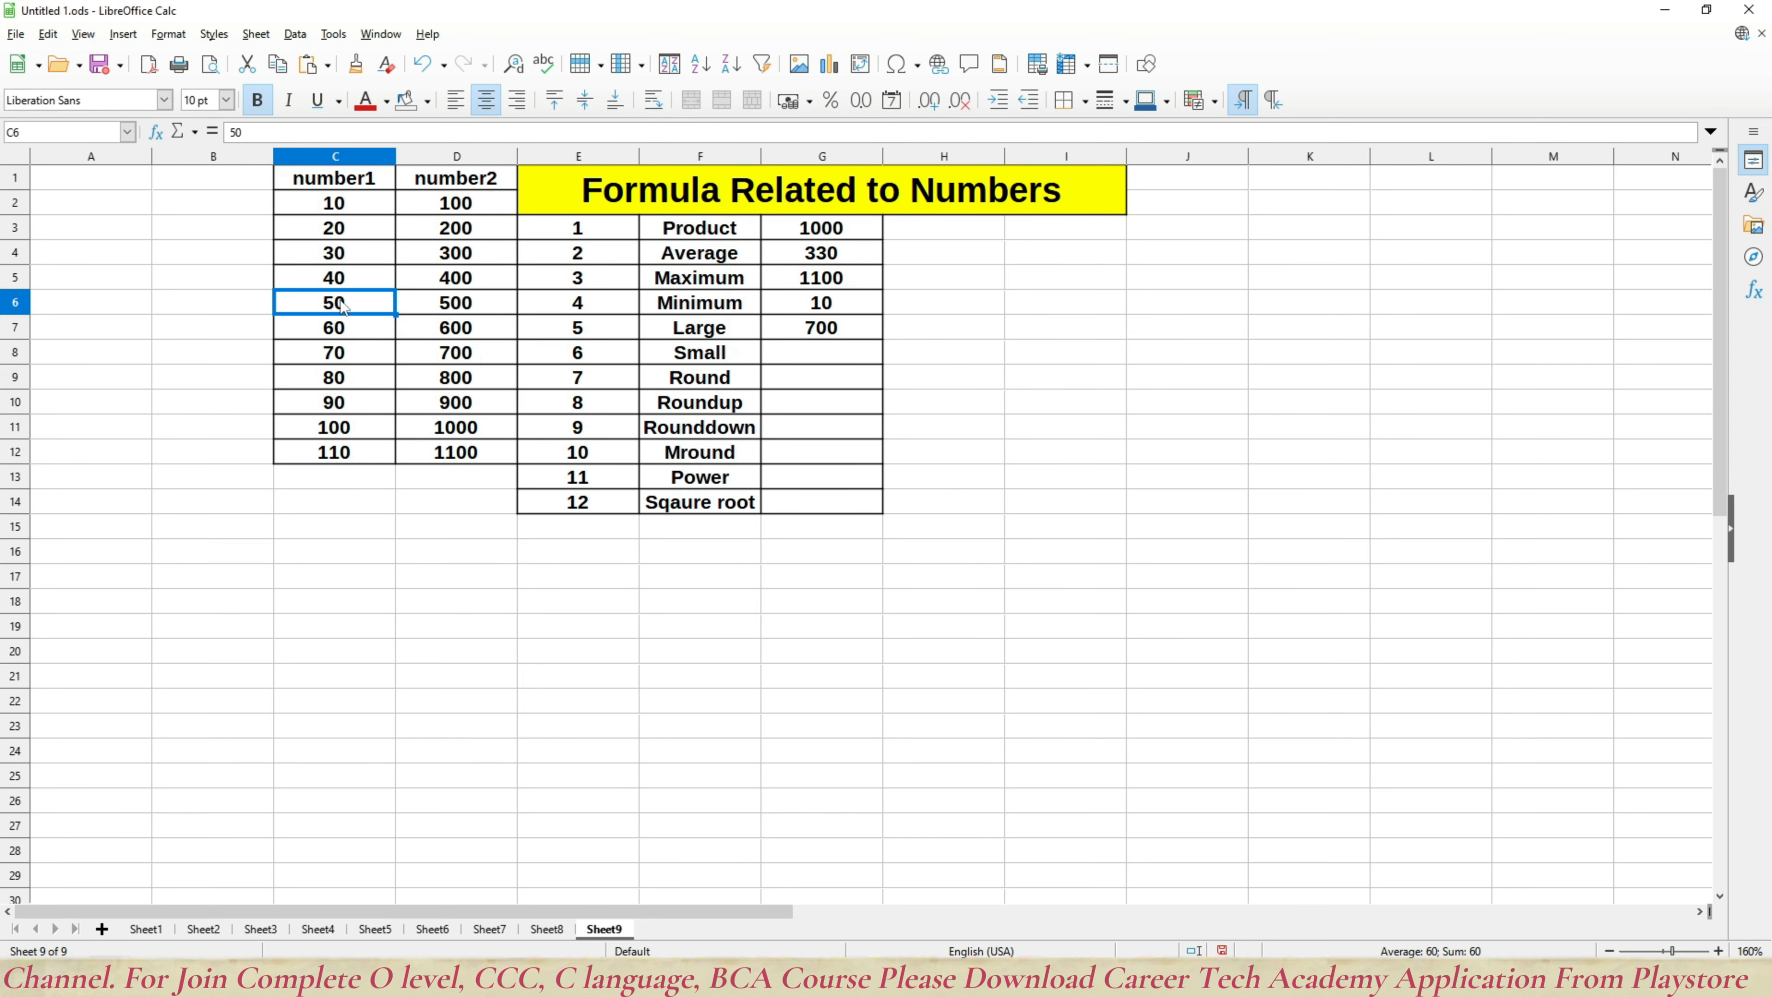
left_click(343, 279)
left_click(345, 255)
left_click(346, 230)
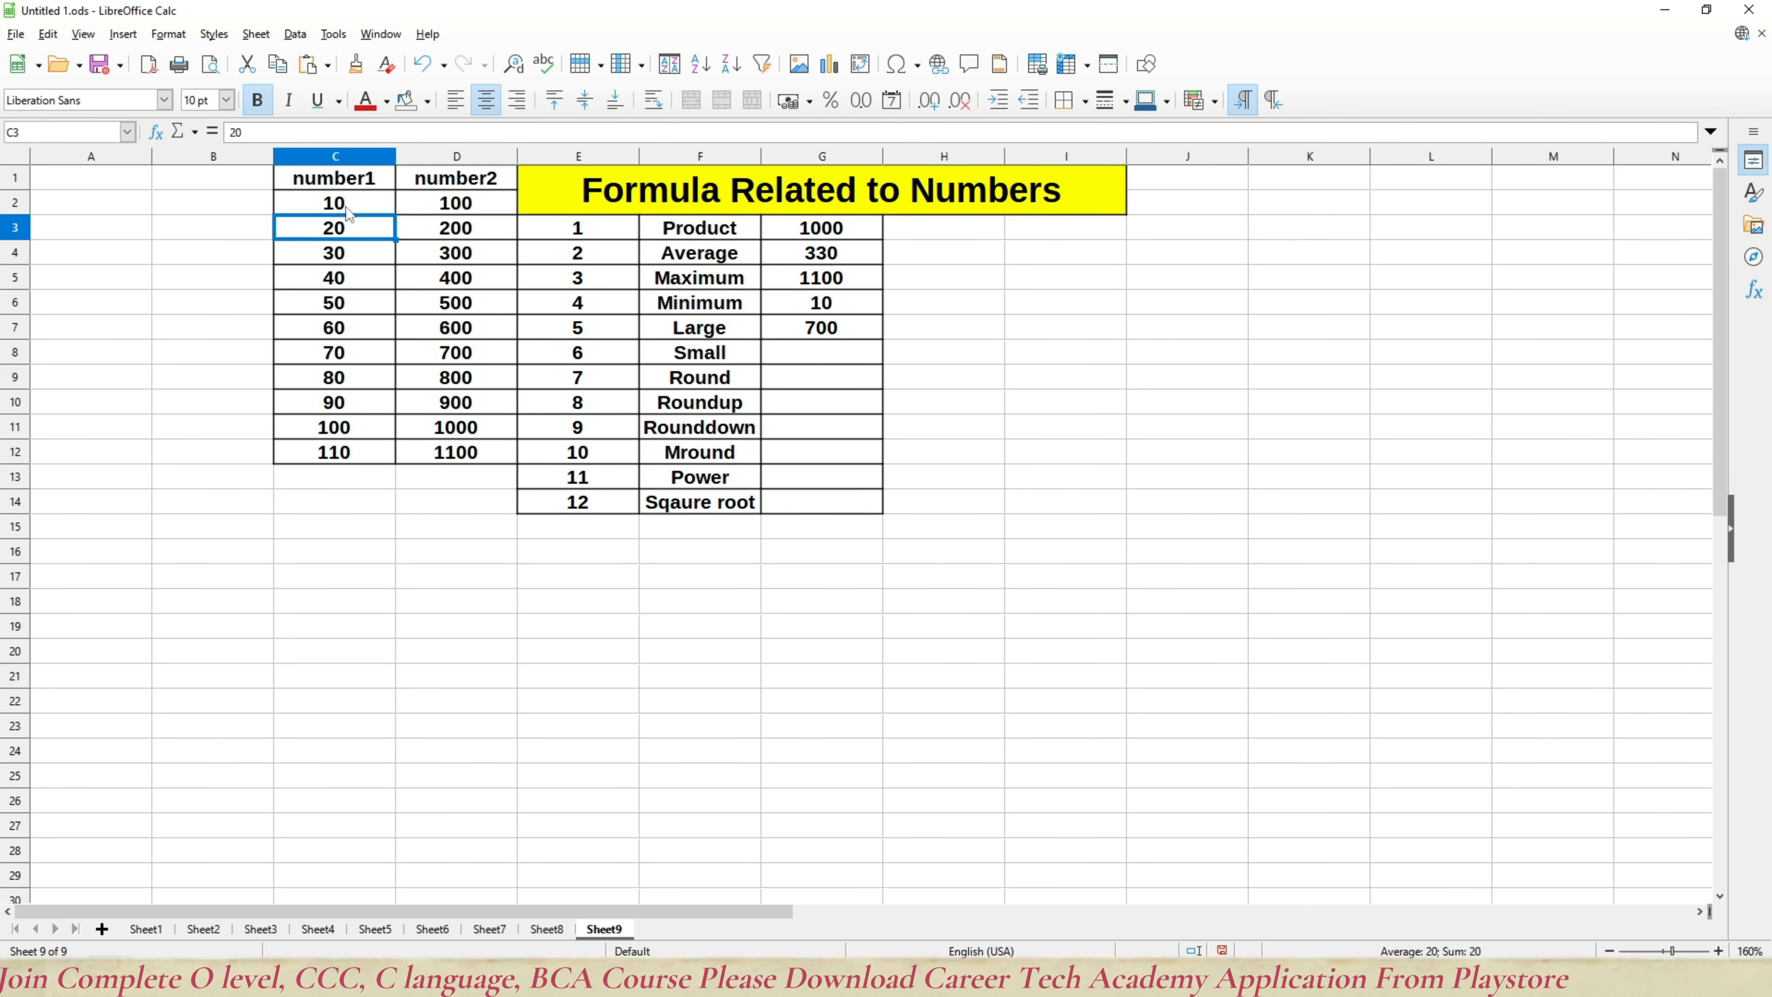
left_click(346, 205)
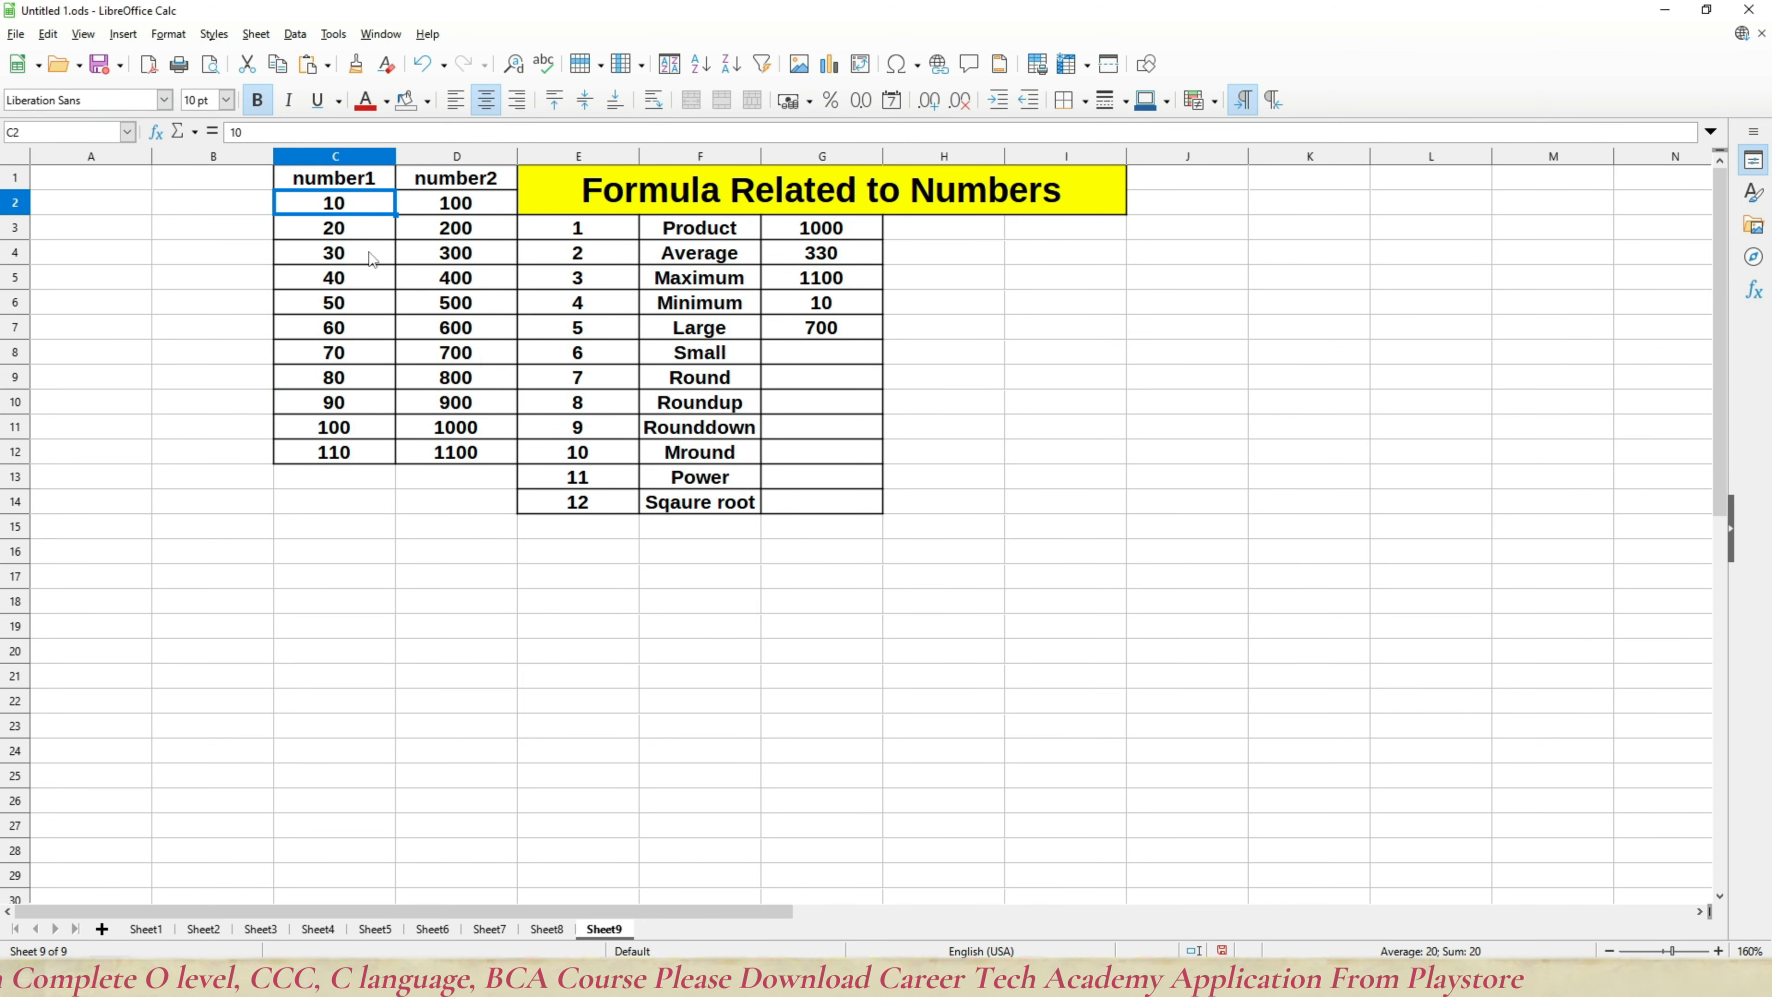
Step: Enter a SMALL formula in G8 for the sixth smallest value of C2:D12, and check it against C2:C7
left_click(842, 346)
type("=")
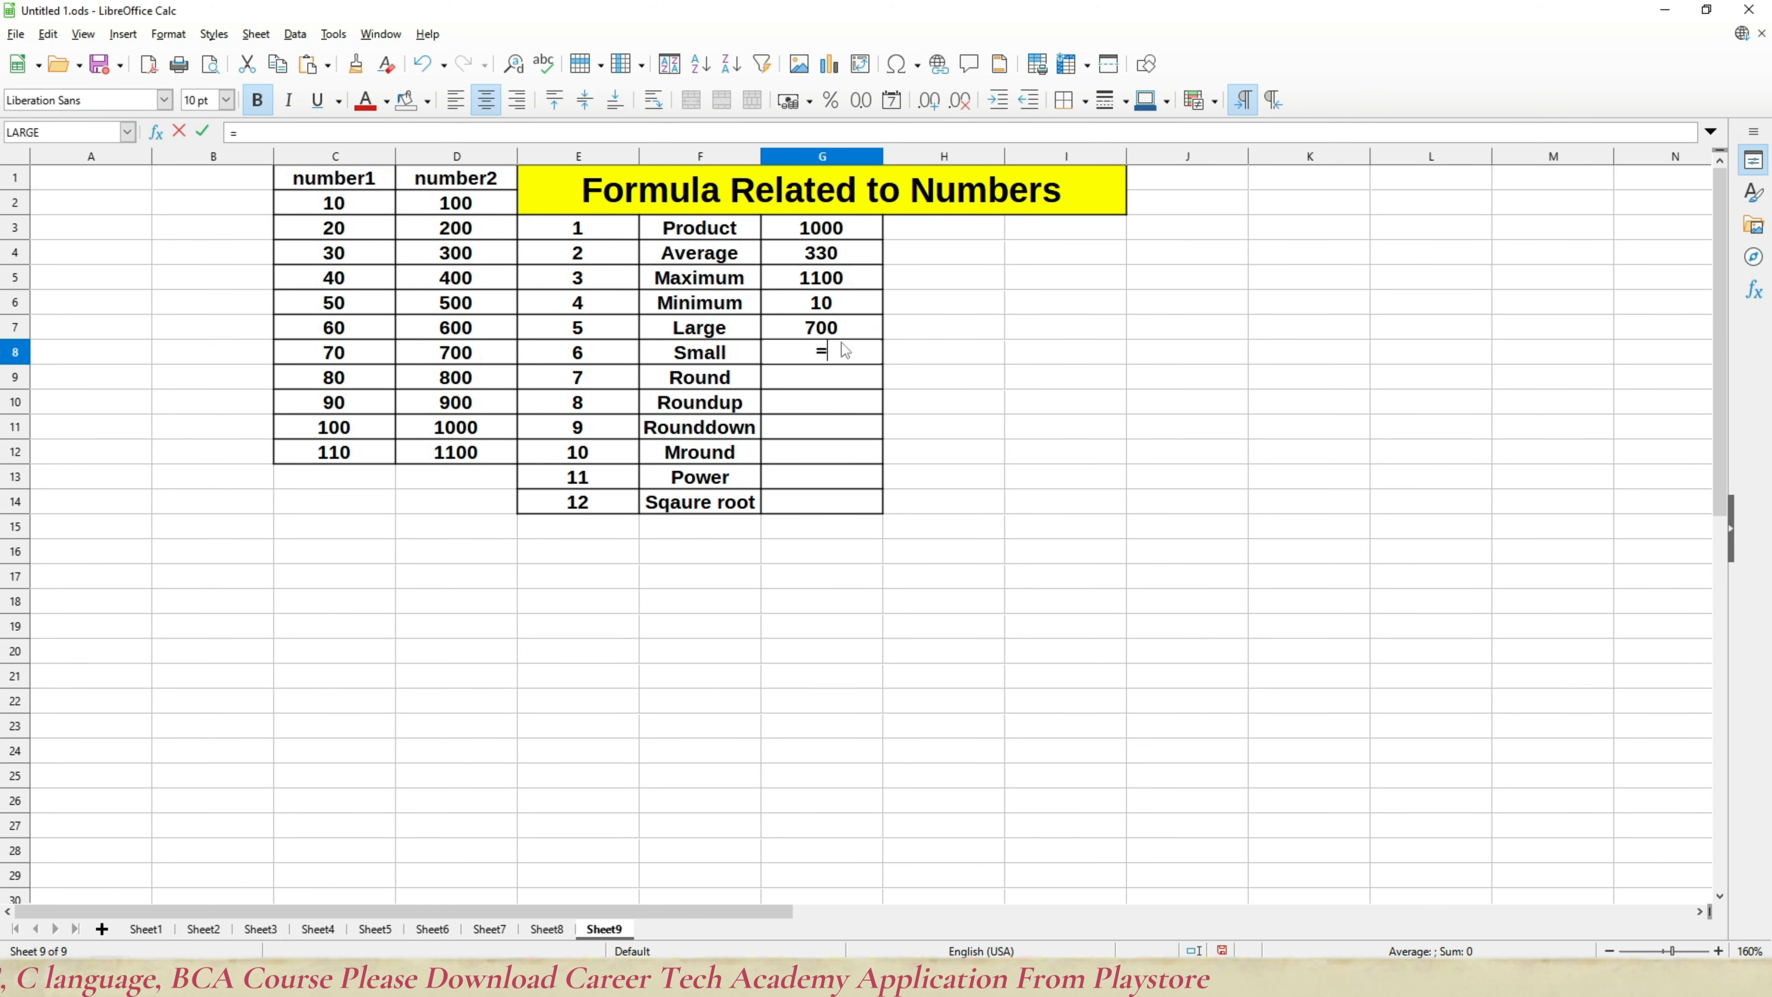
type("small")
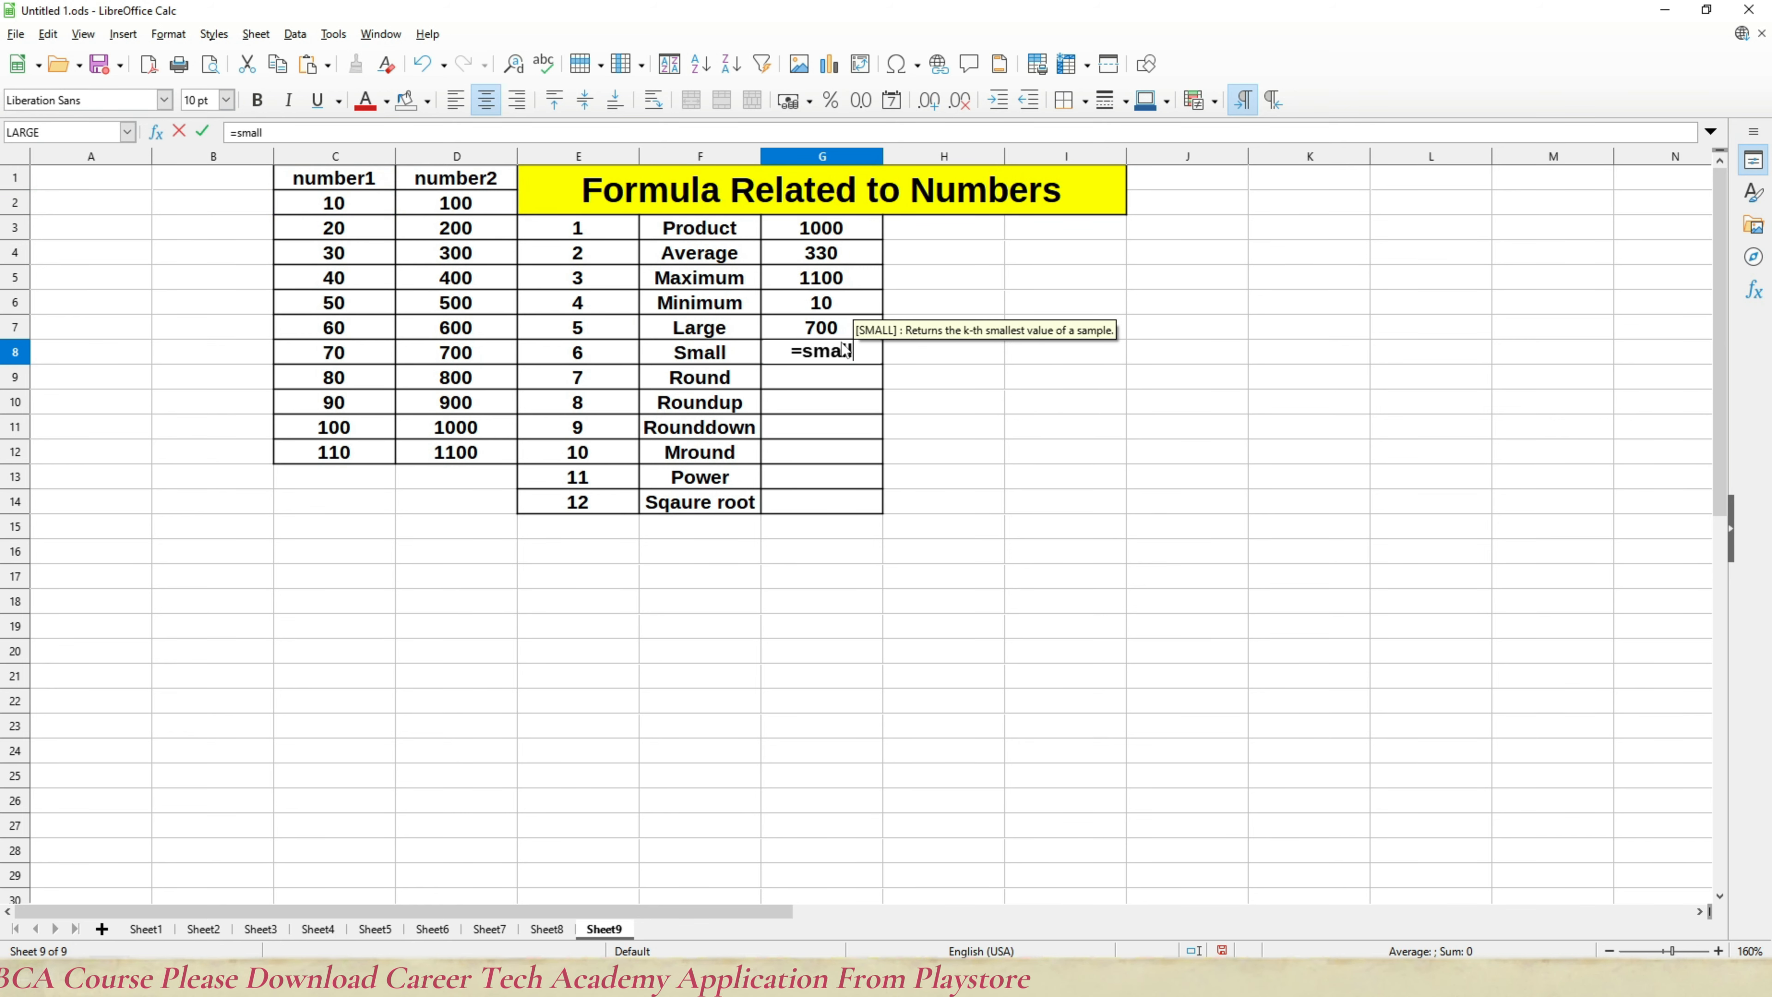
type("(")
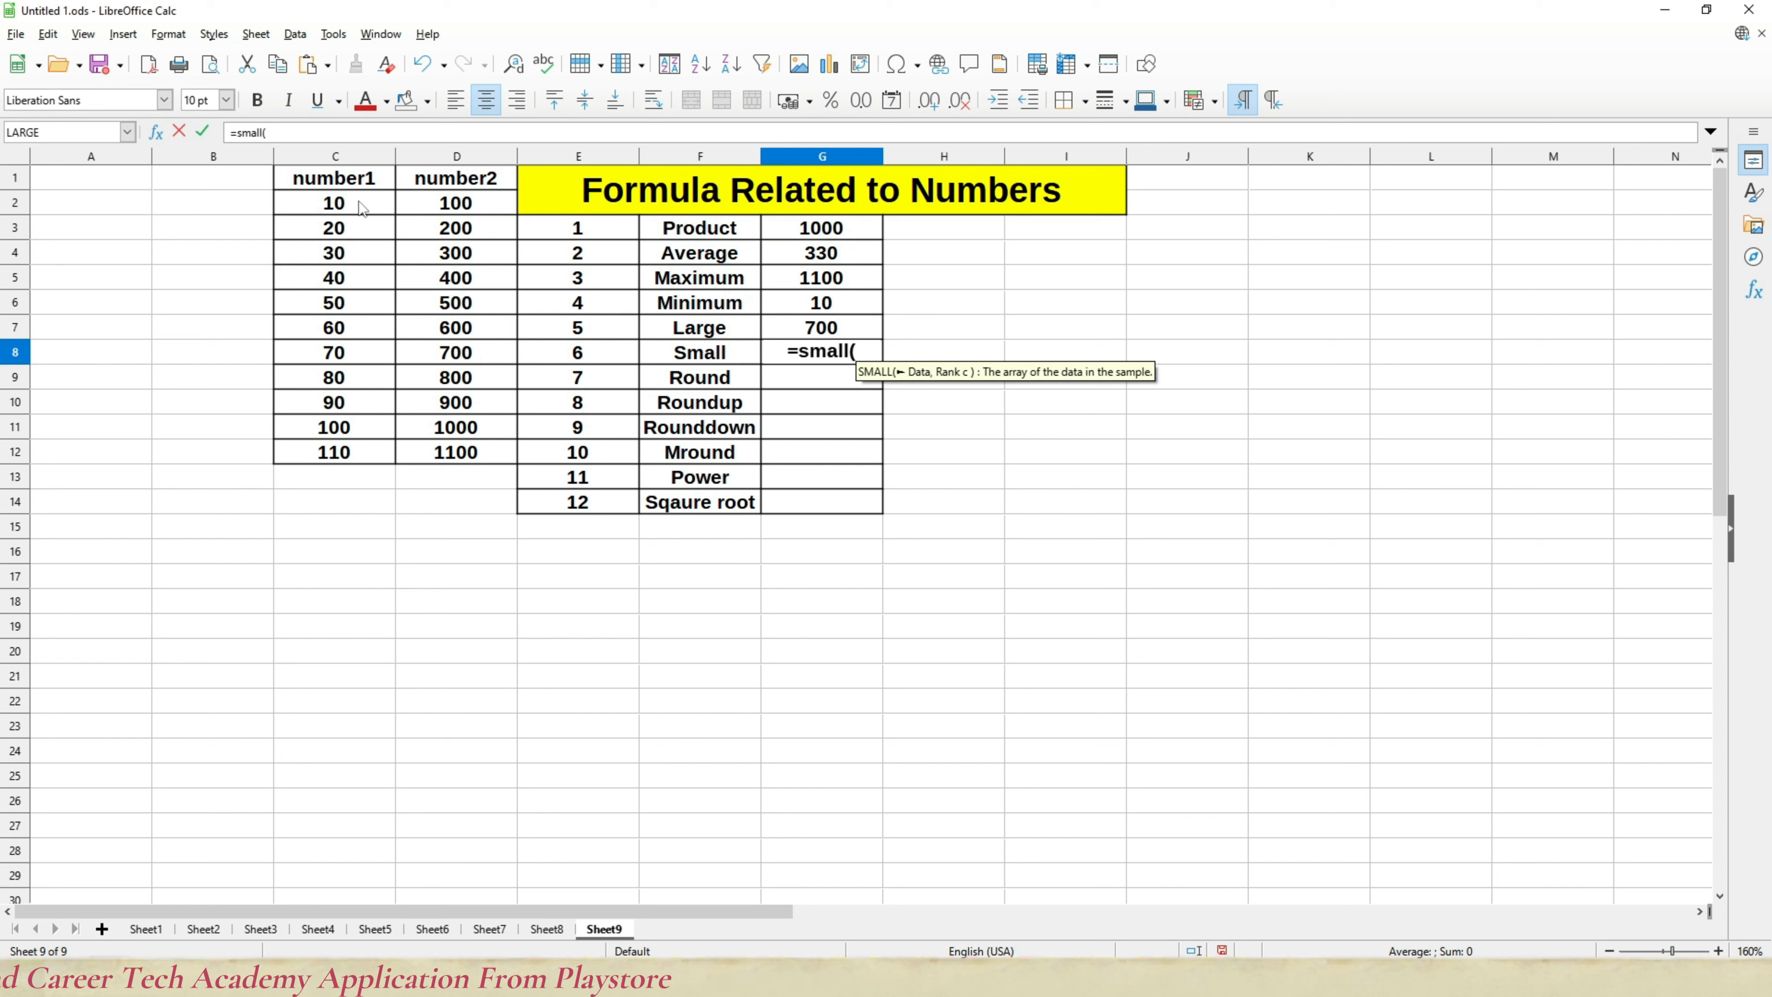
left_click_drag(361, 208, 439, 464)
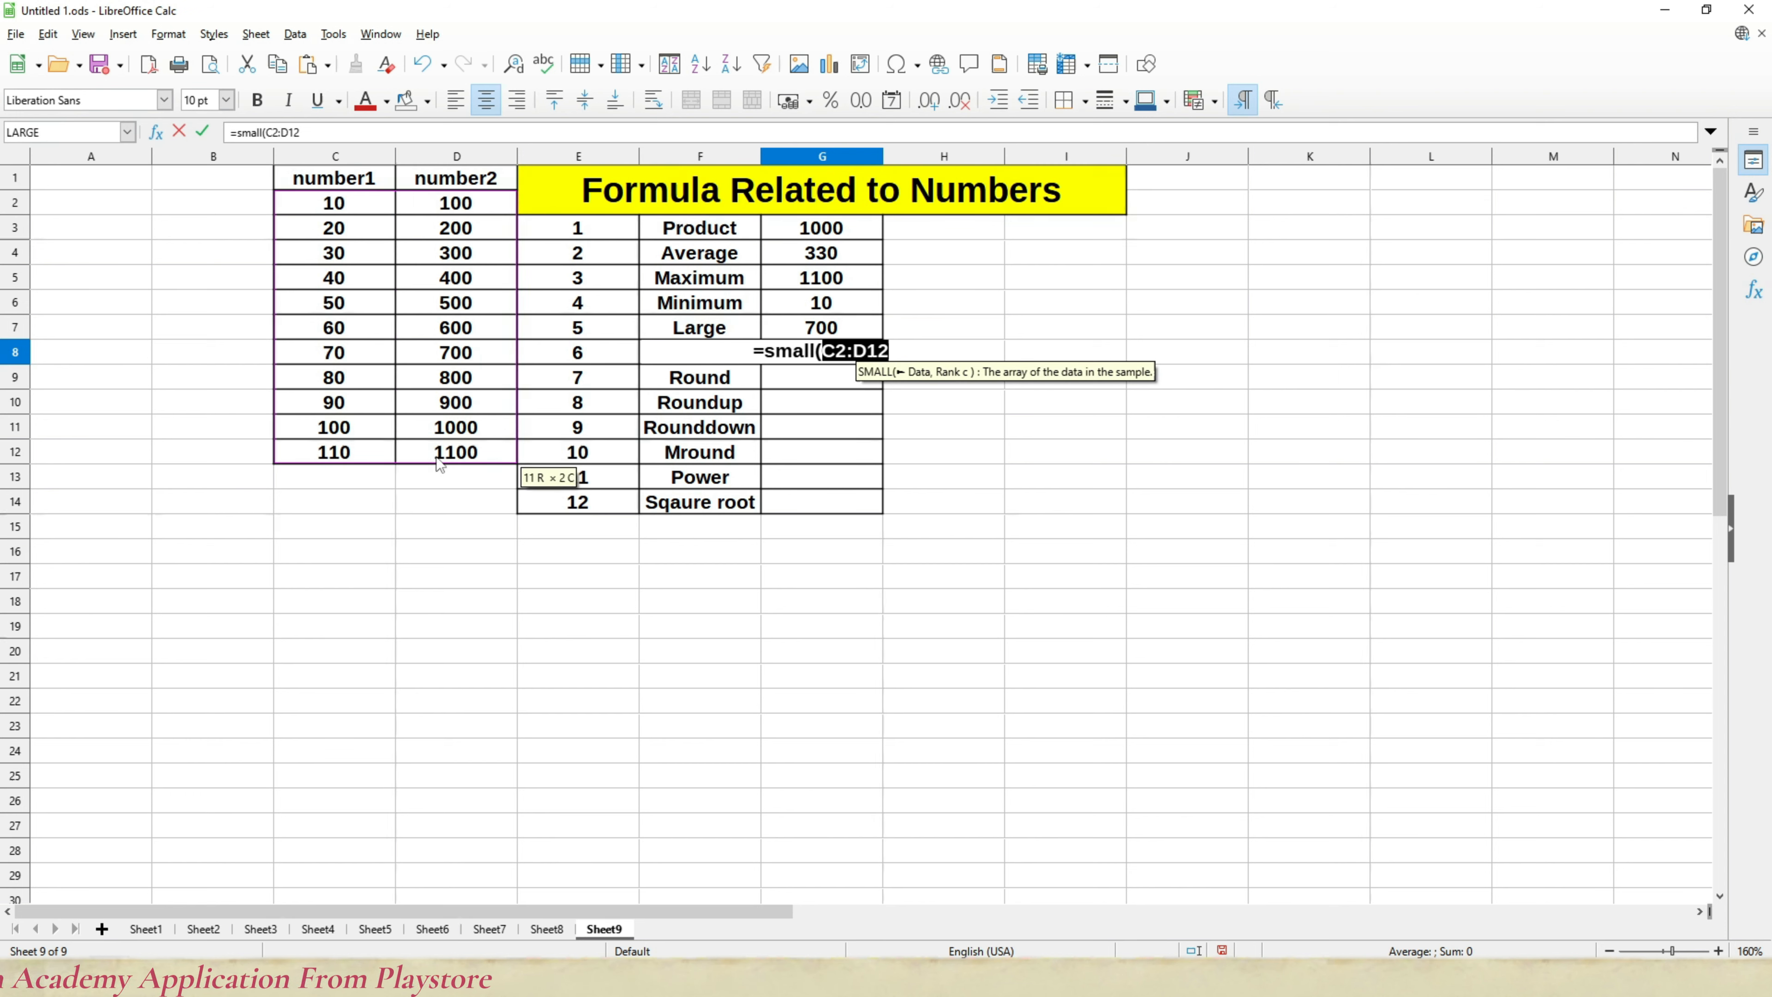
type(",6")
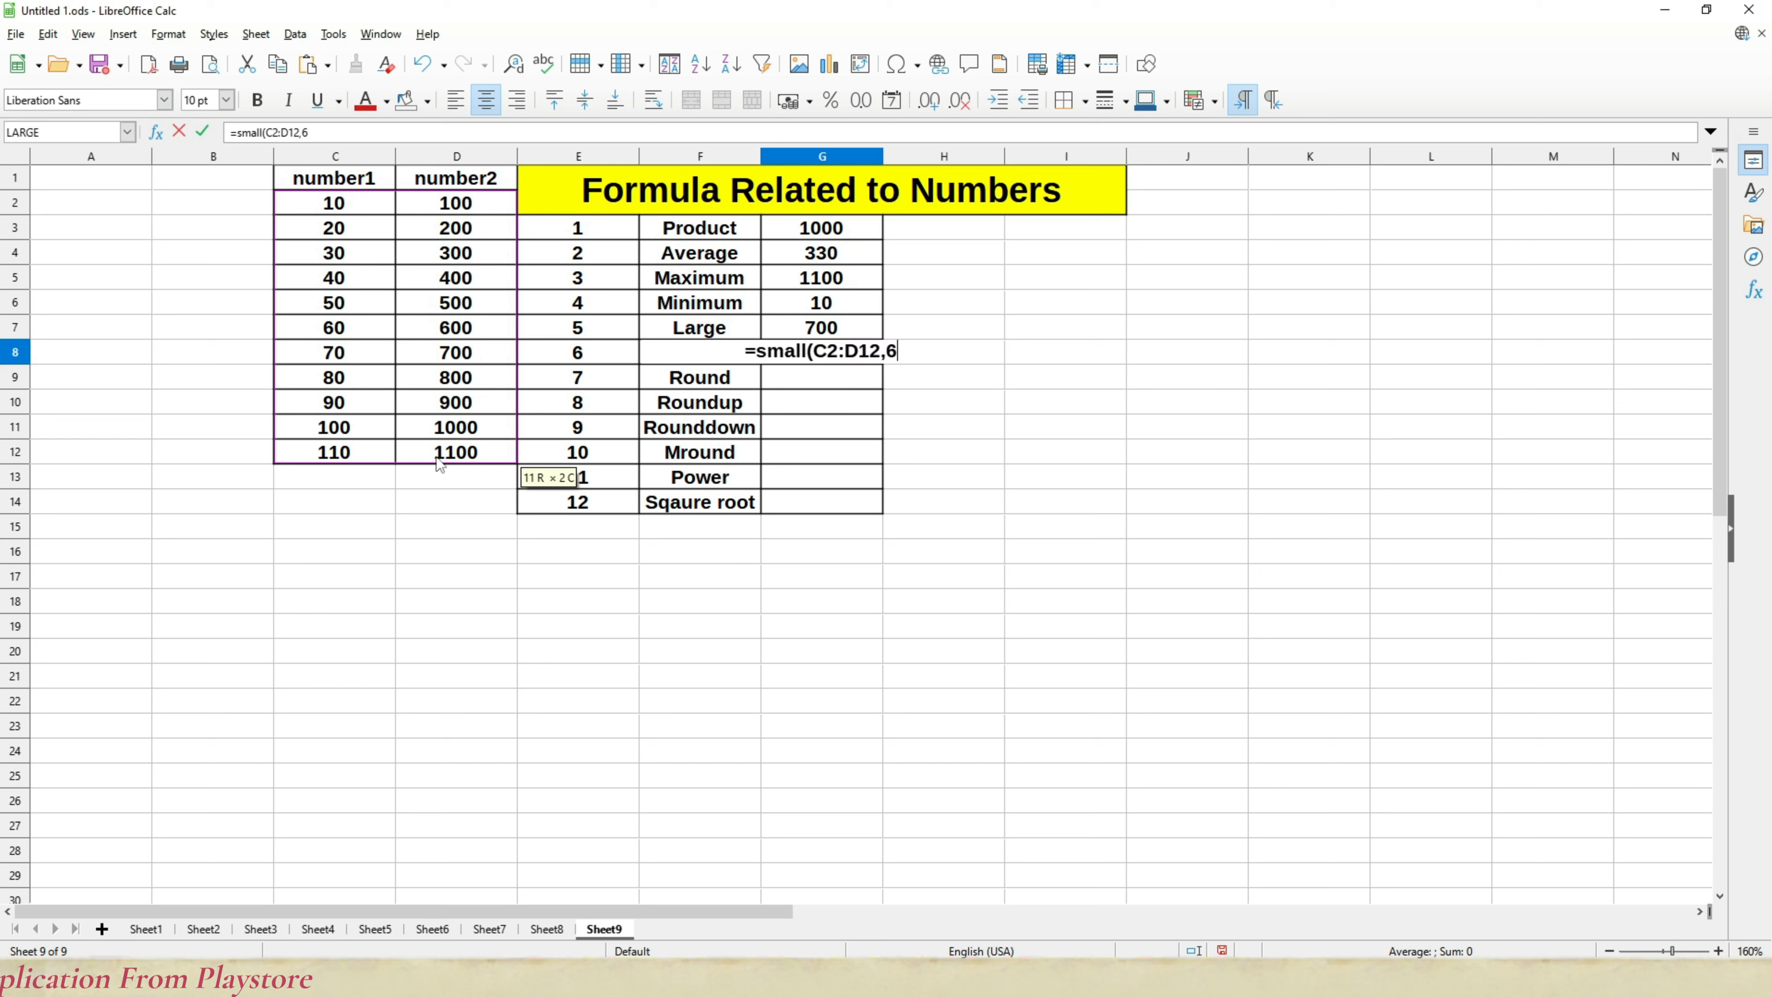
key("Return")
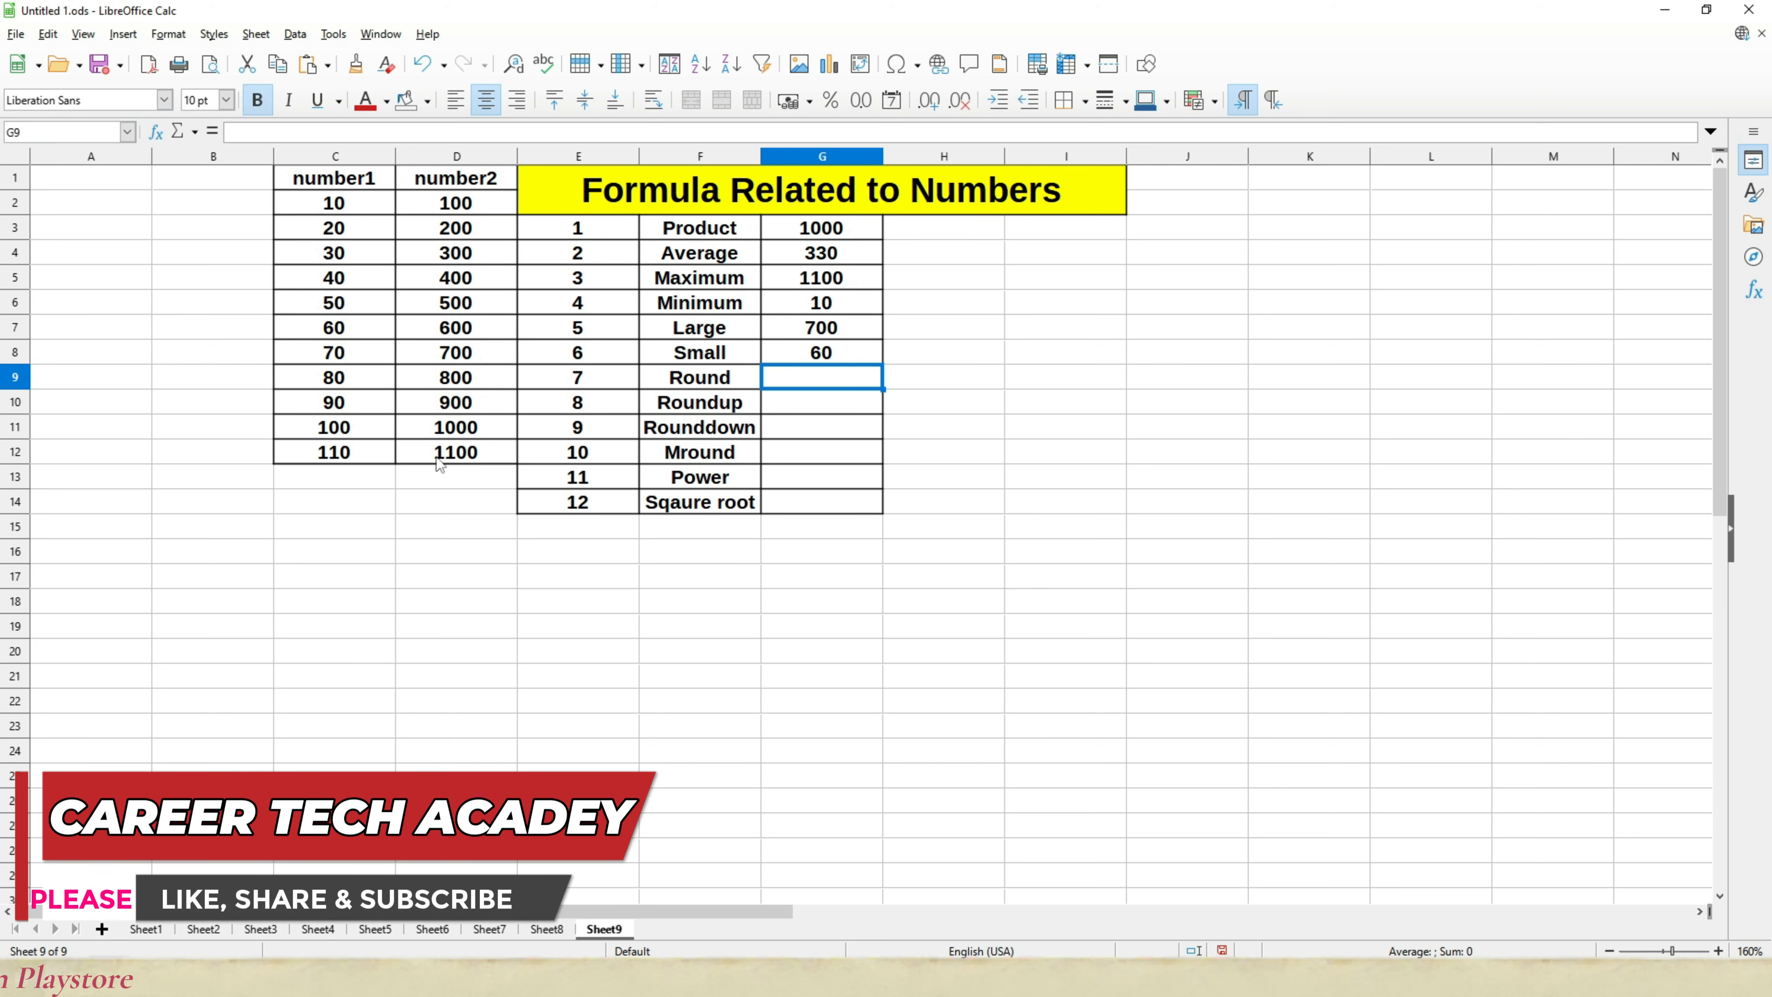
left_click_drag(349, 204, 343, 334)
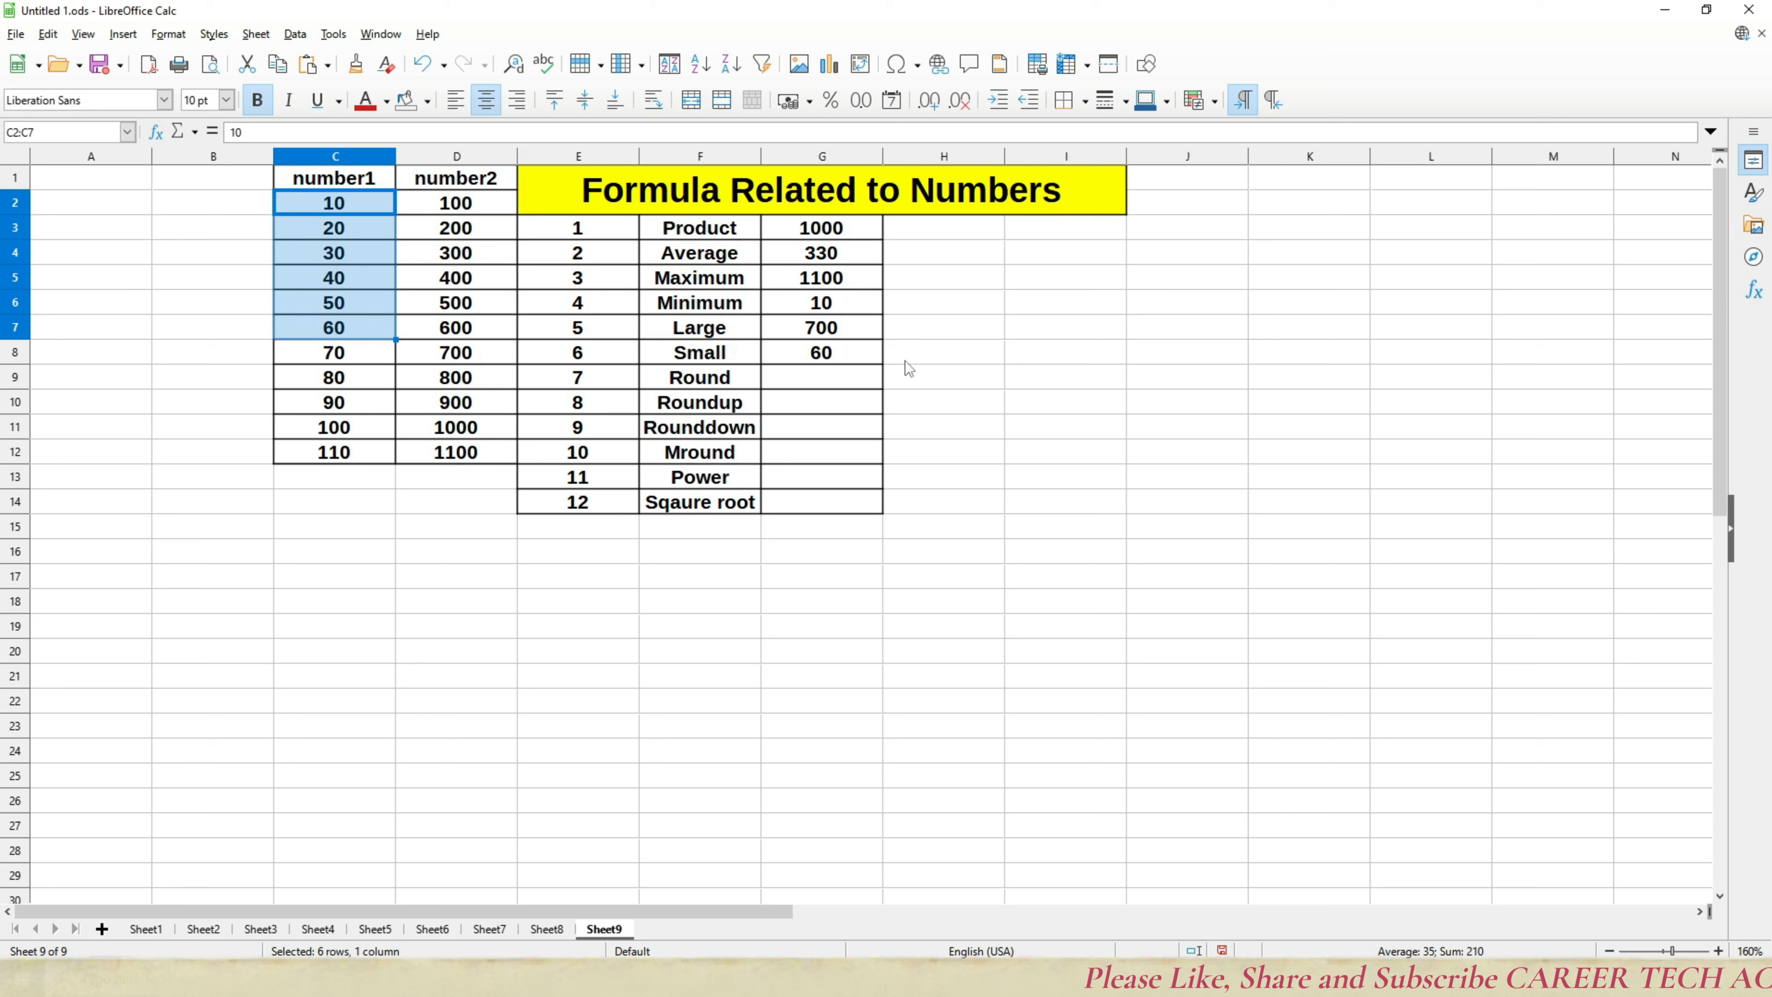
Step: Enter the unsorted sample values 25, 65, 35, 85 and 95 in J3:J7
left_click(1199, 222)
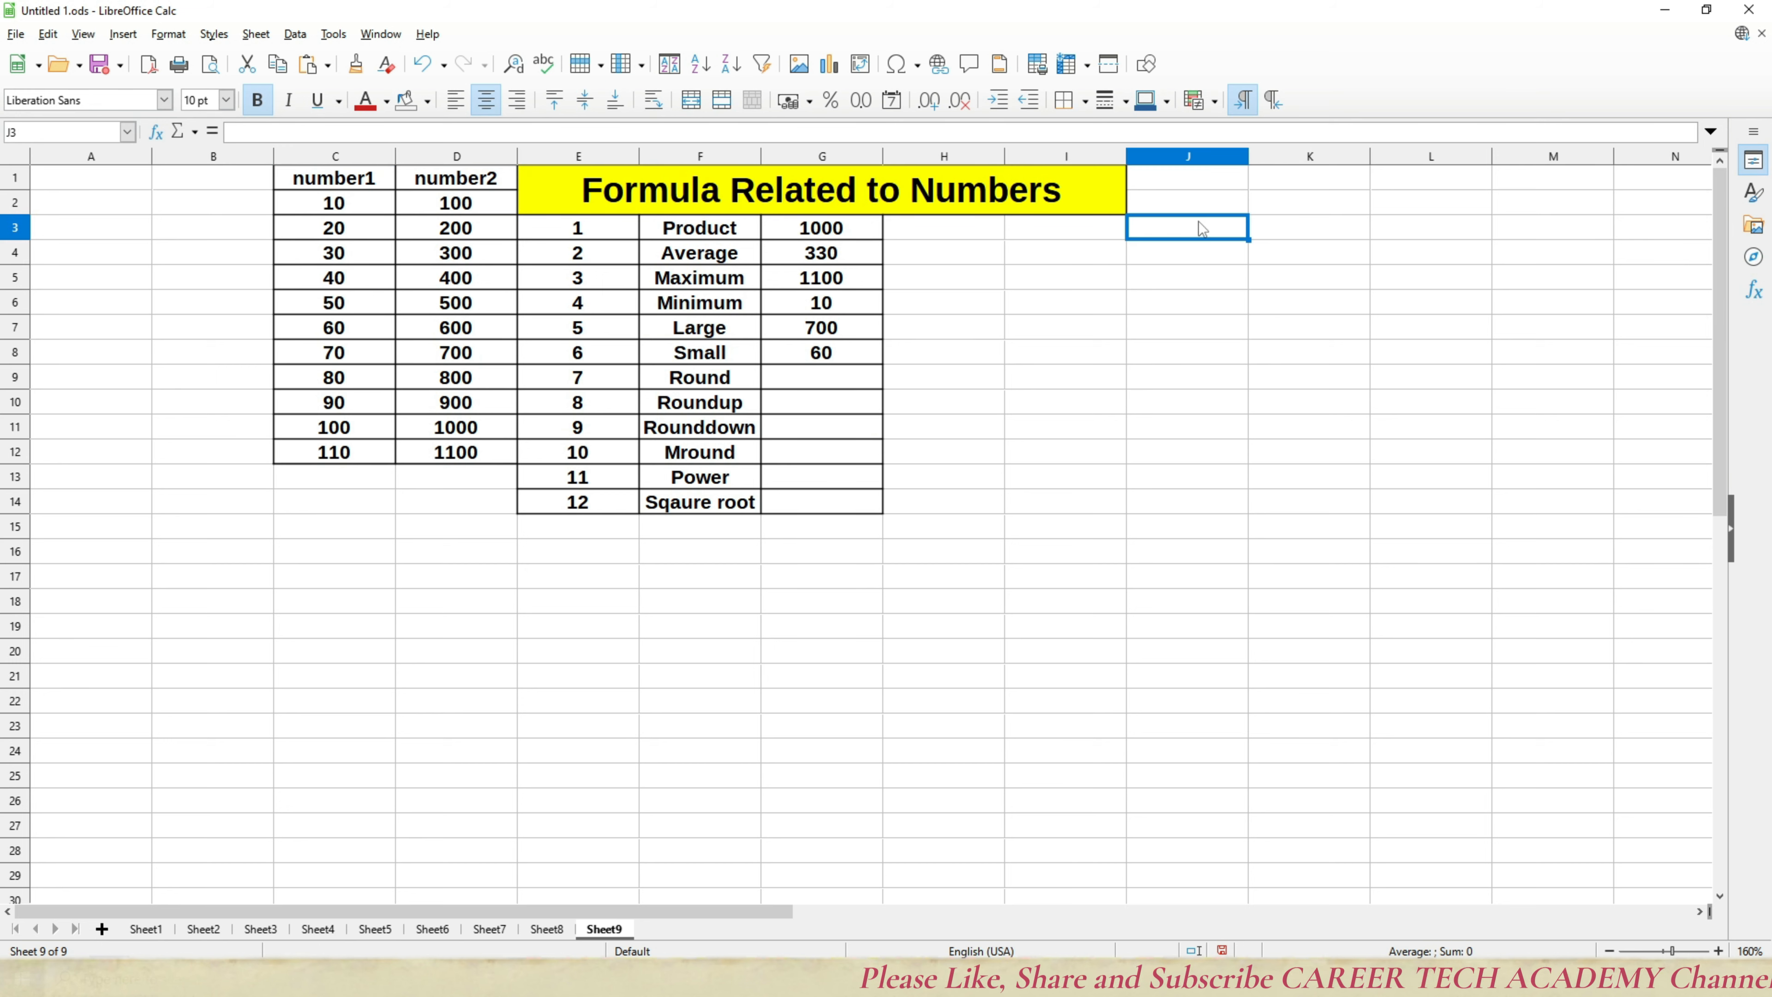
type("25")
key("Return")
type("65")
key("Return")
type("35")
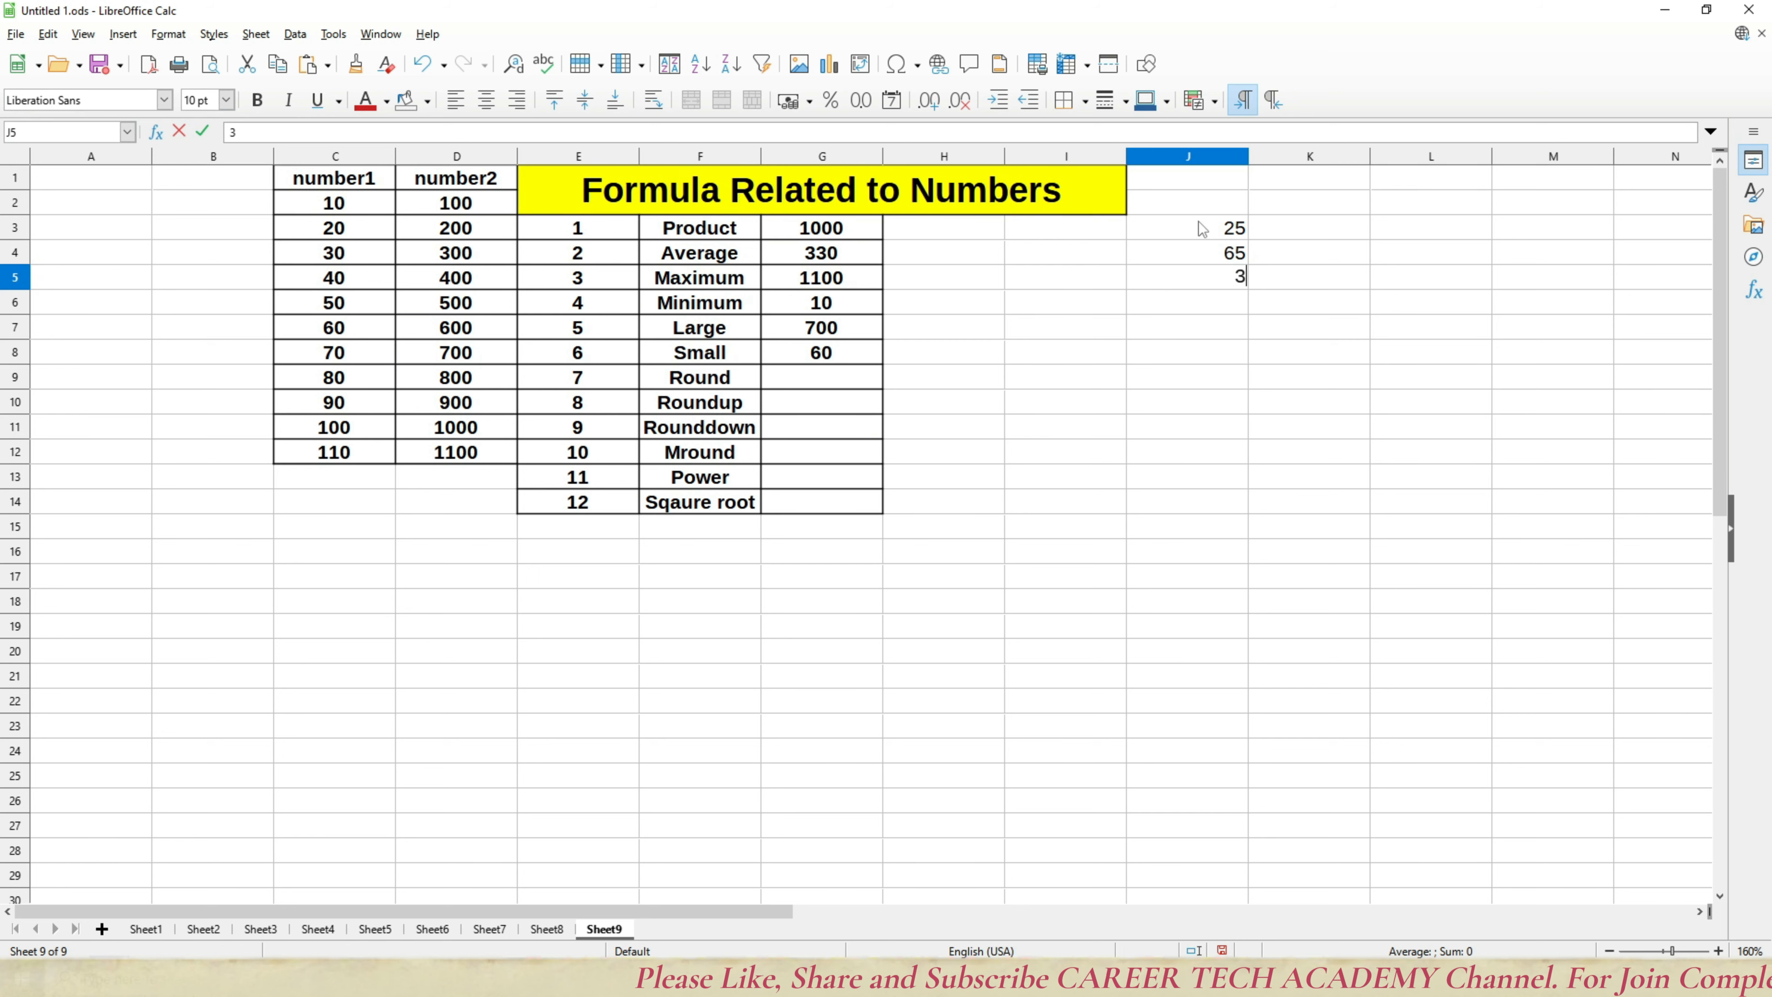
key("Return")
type("85")
key("Return")
type("95")
key("Return")
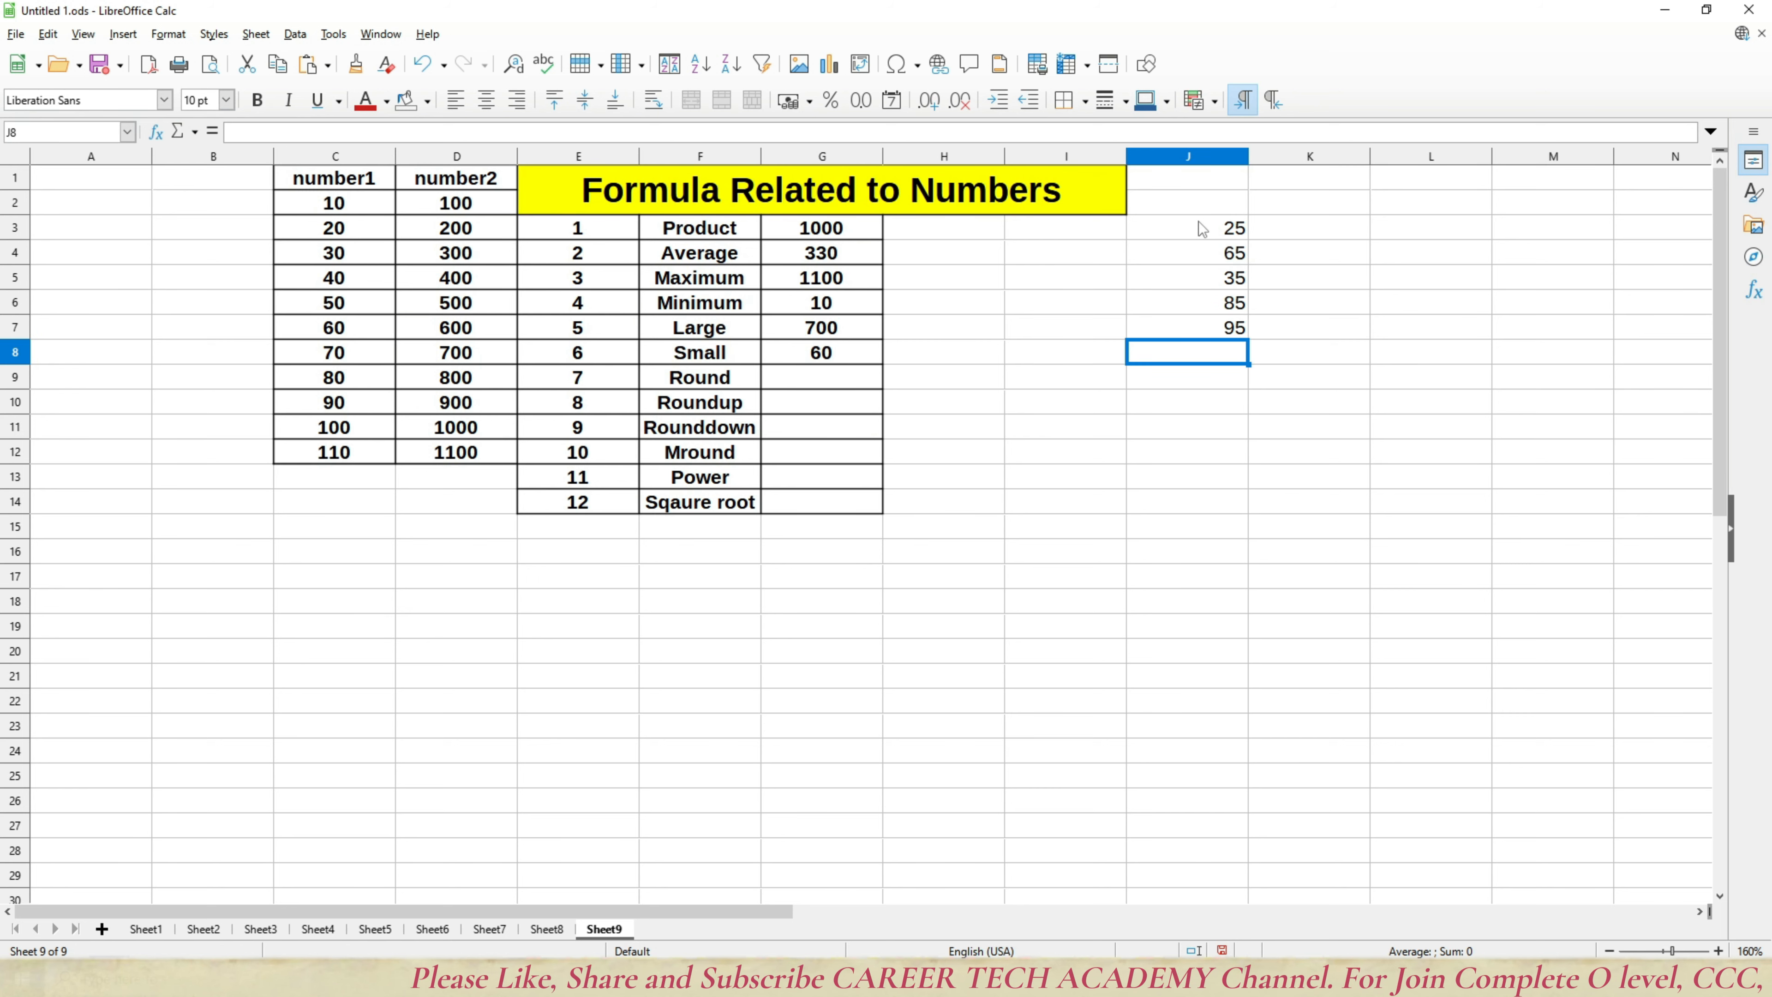
left_click_drag(1202, 228, 1186, 328)
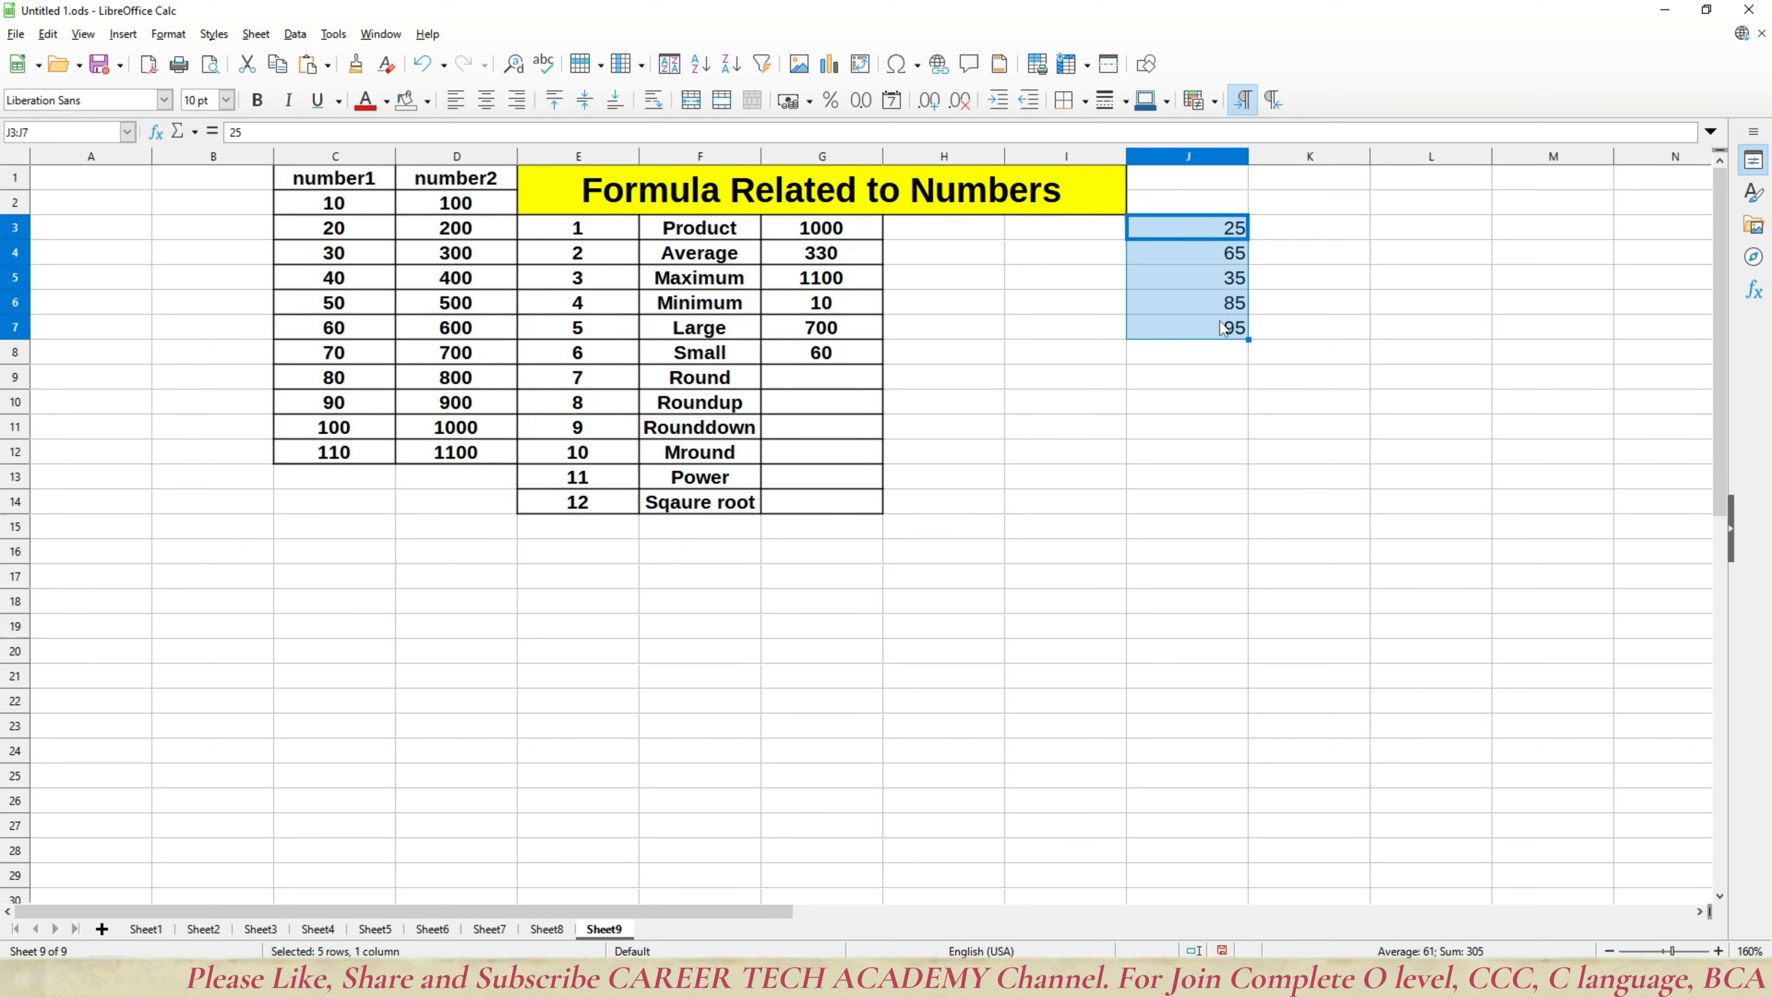
Step: Enter a SMALL formula in H3 for the third smallest value of J3:J7, and compare it with the sample values
left_click(988, 235)
type("=")
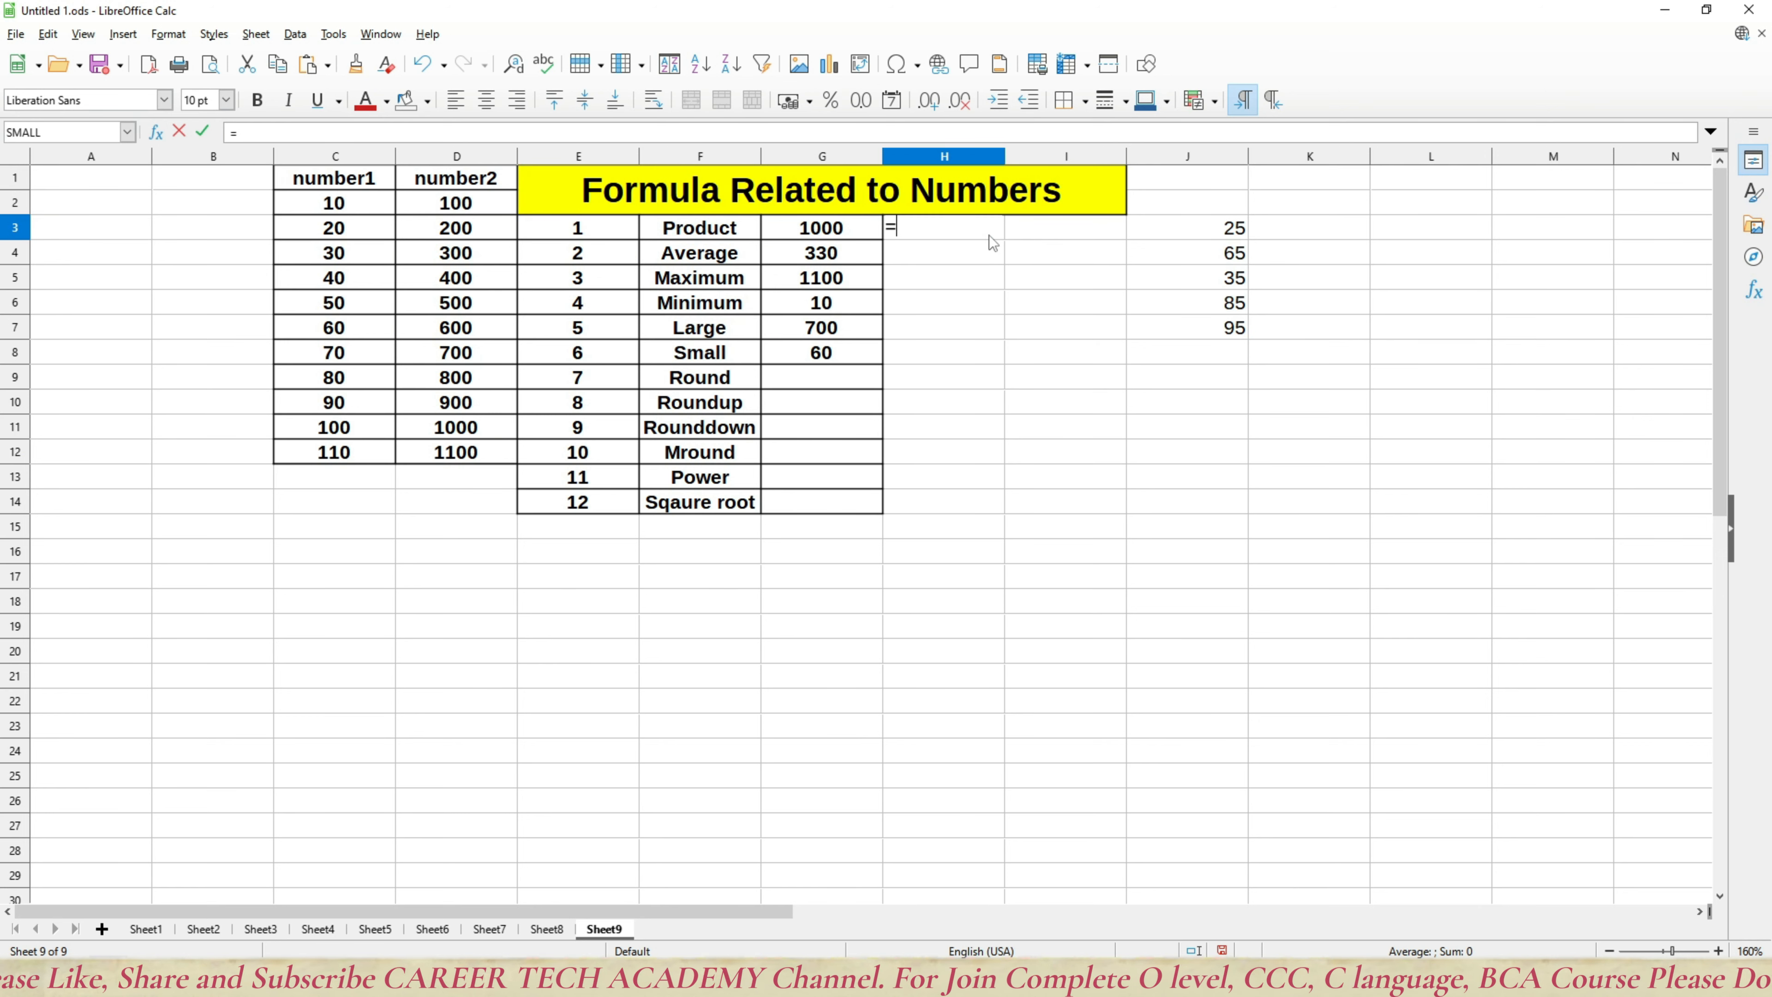
type("small")
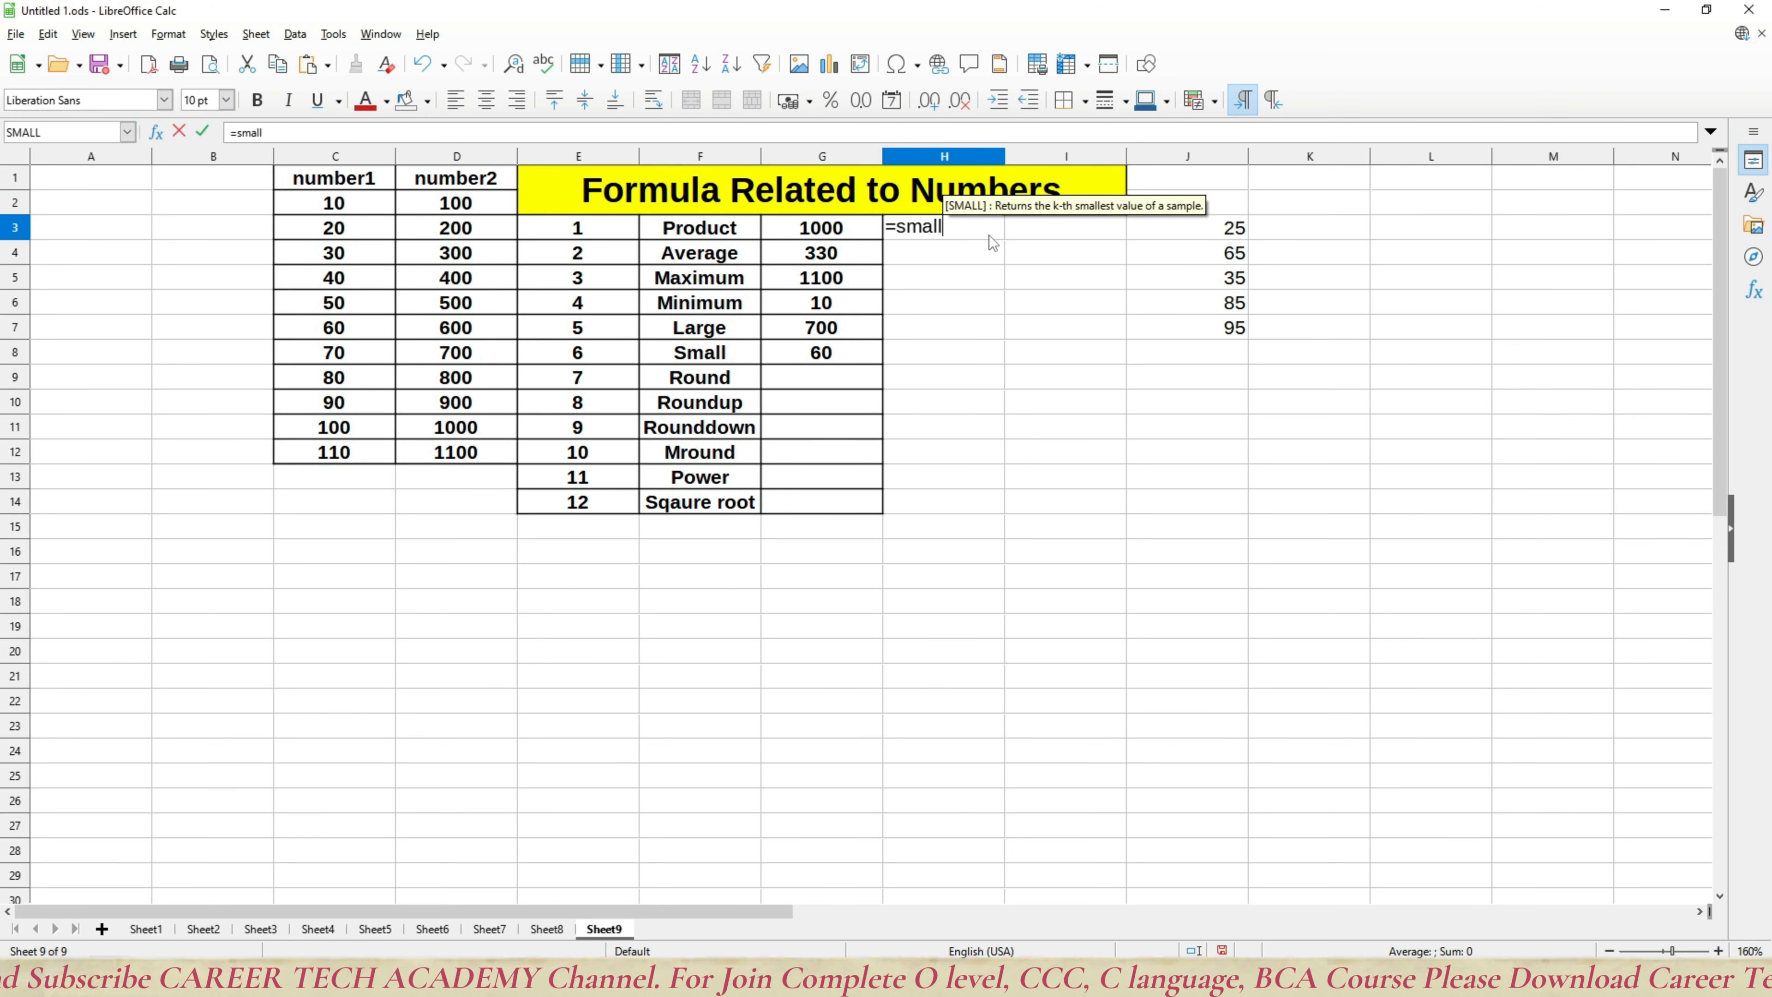
type("(")
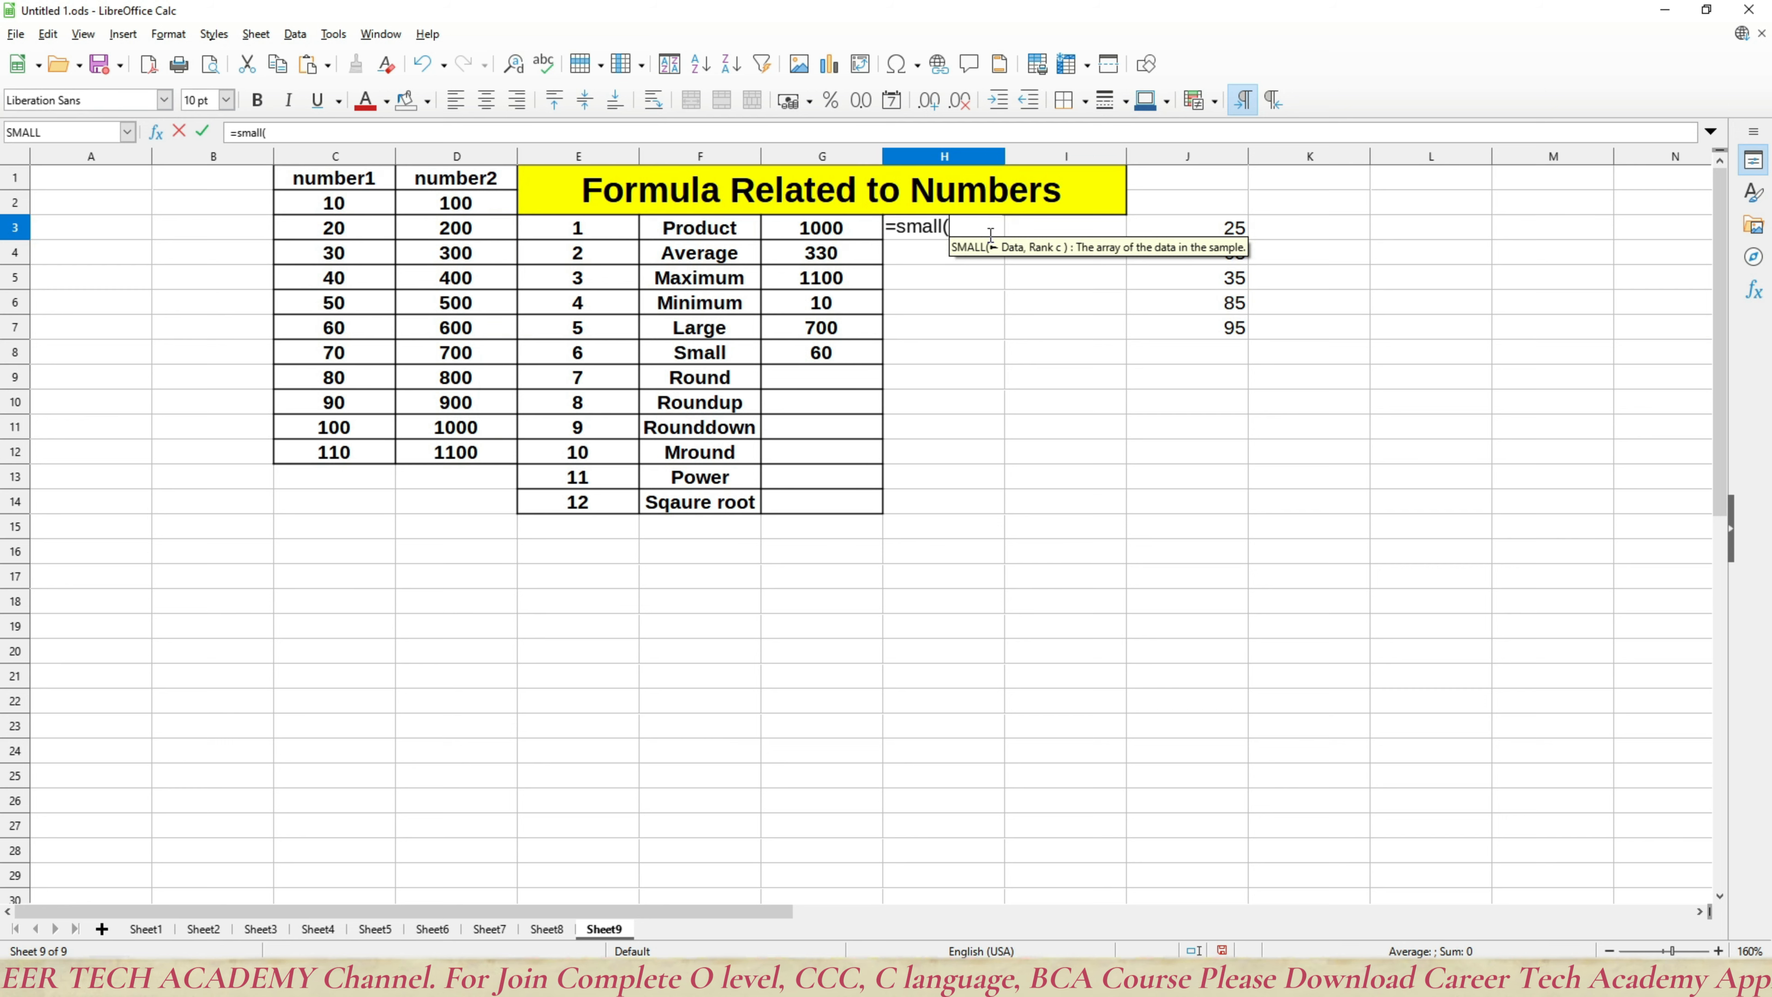
key("Right")
key("Right")
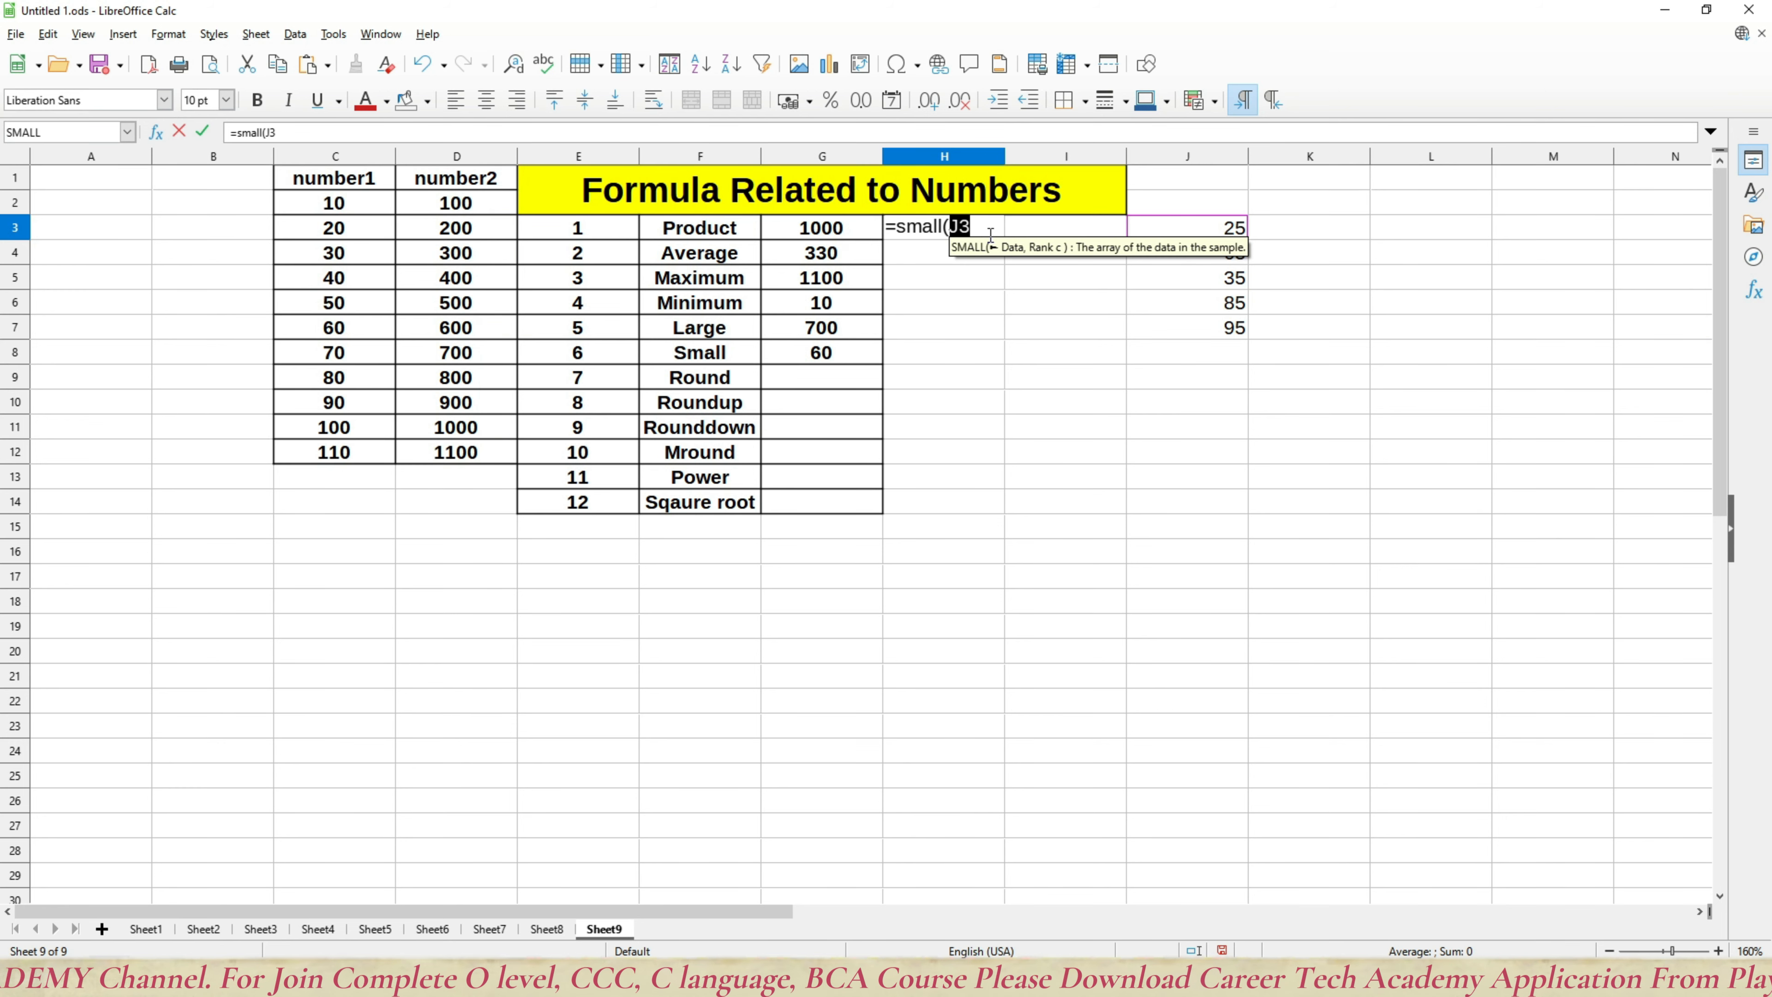
key("shift+Down")
key("shift+Down")
key("shift+Down")
key("shift+Down")
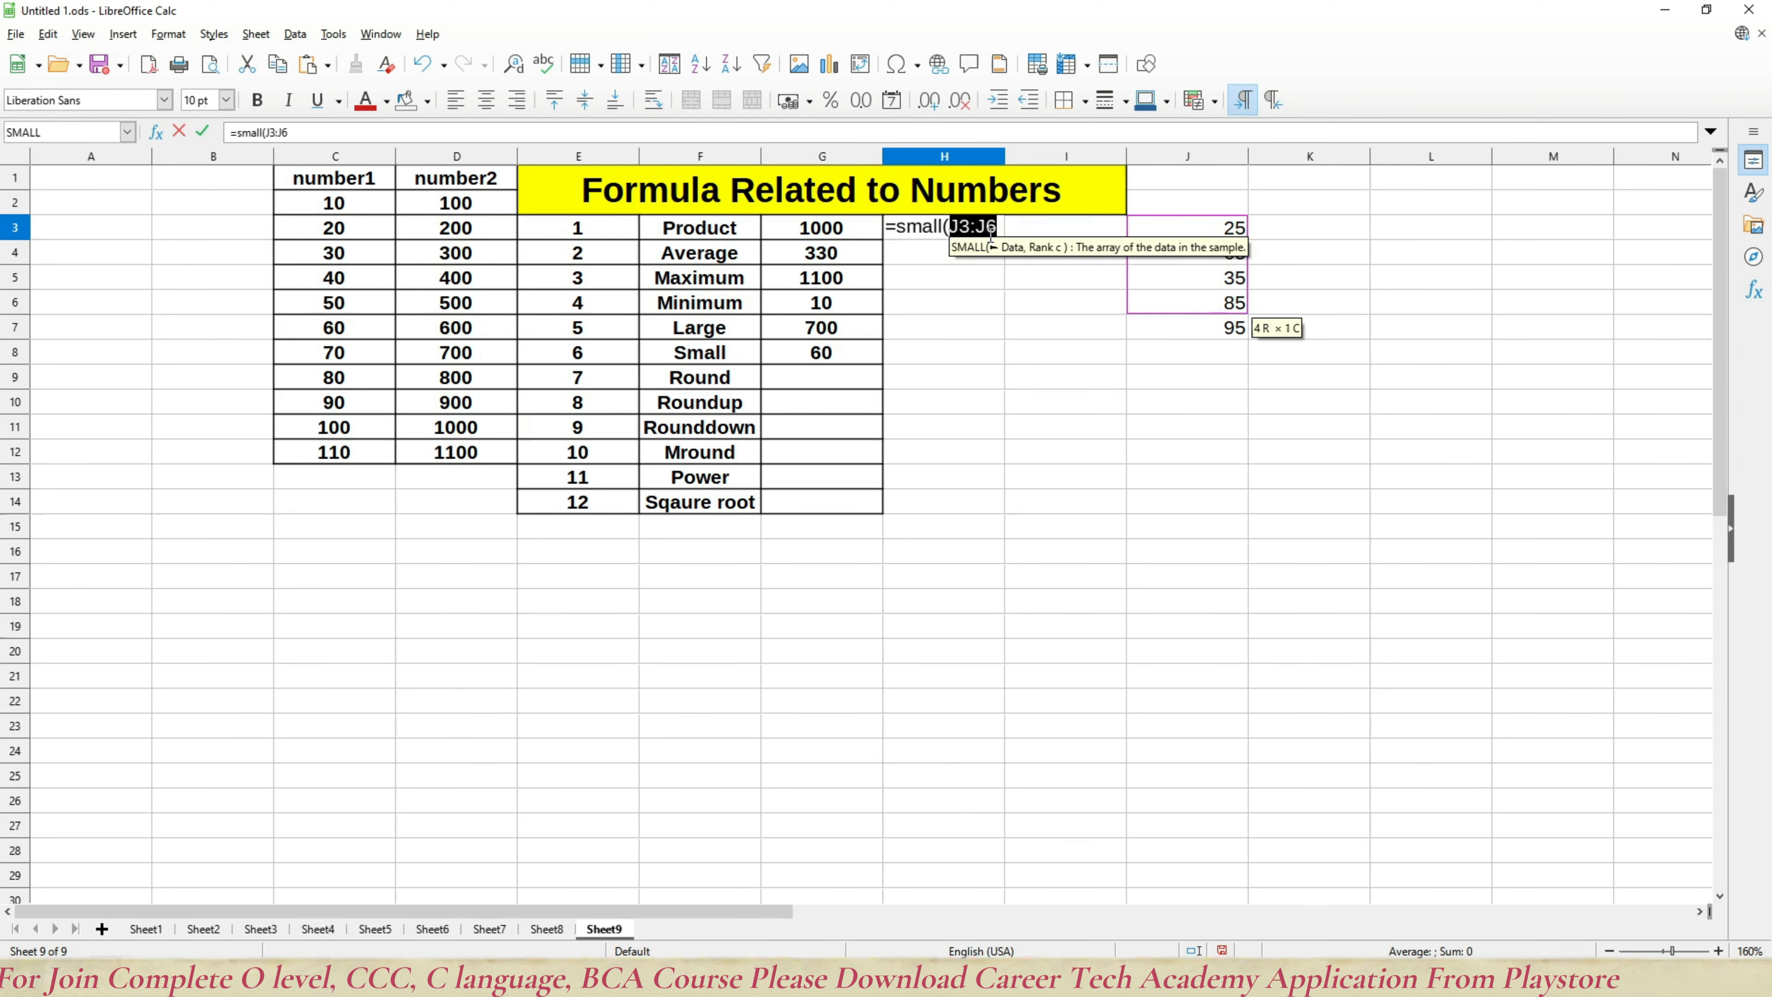
type(",3")
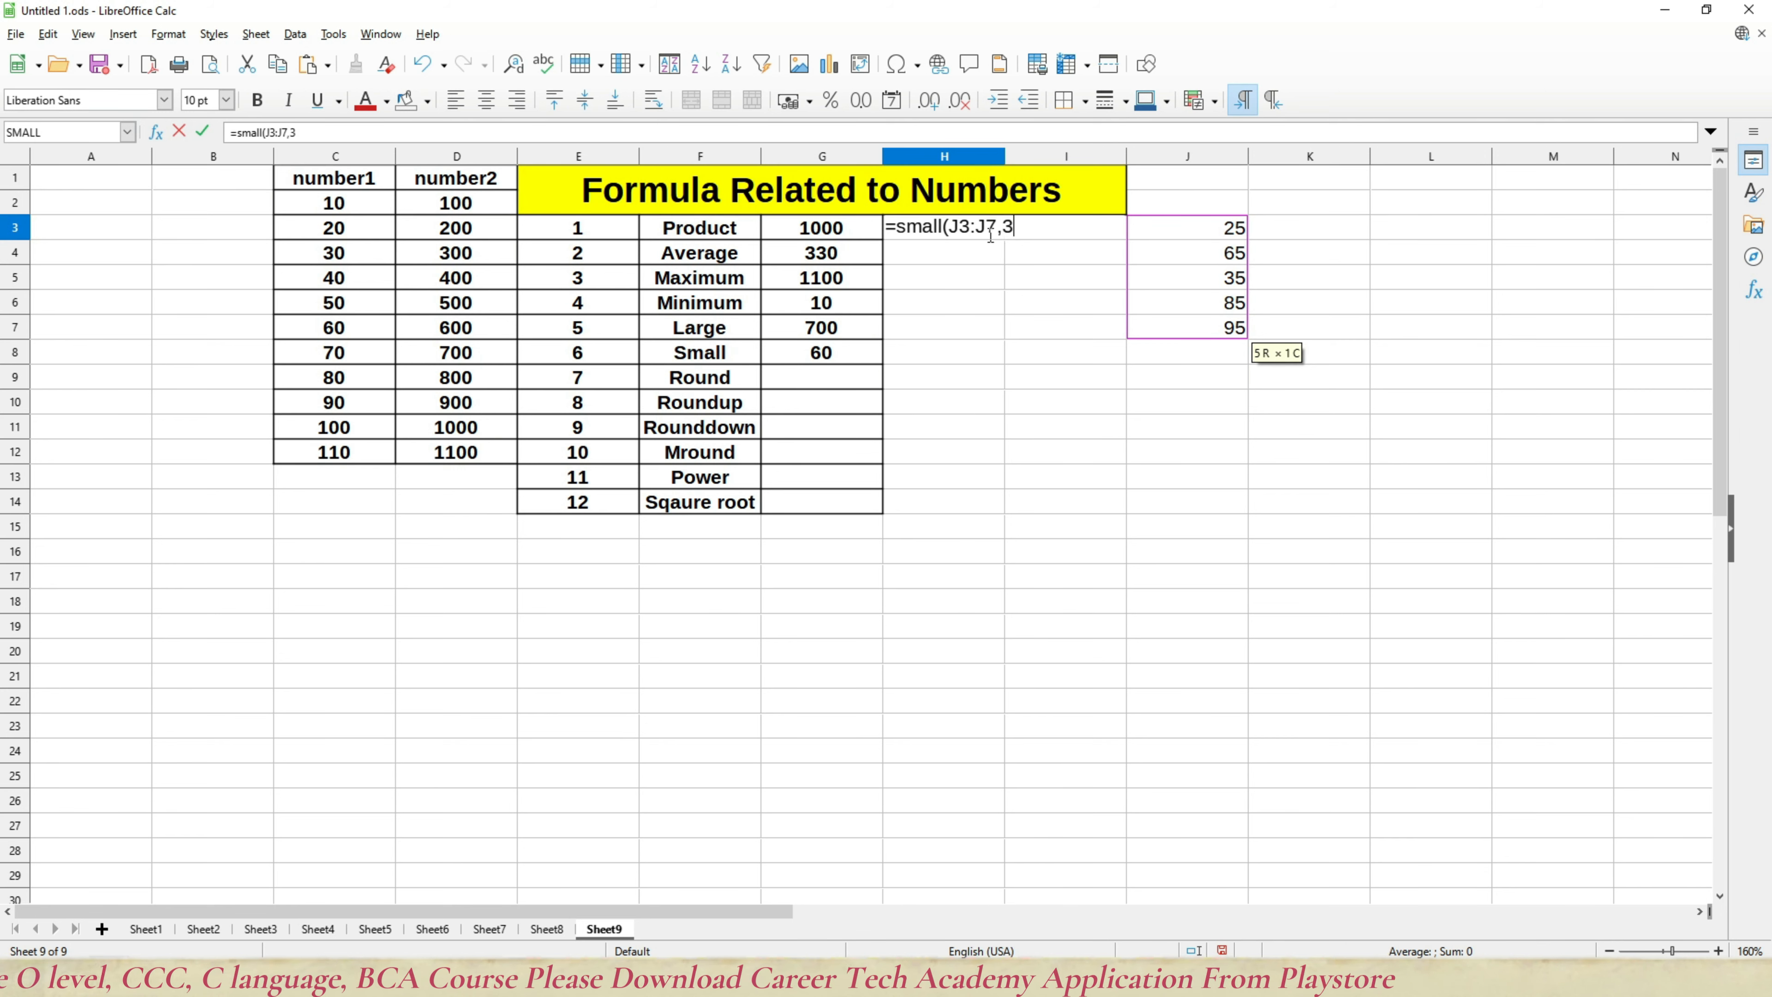
key("Return")
left_click(1172, 257)
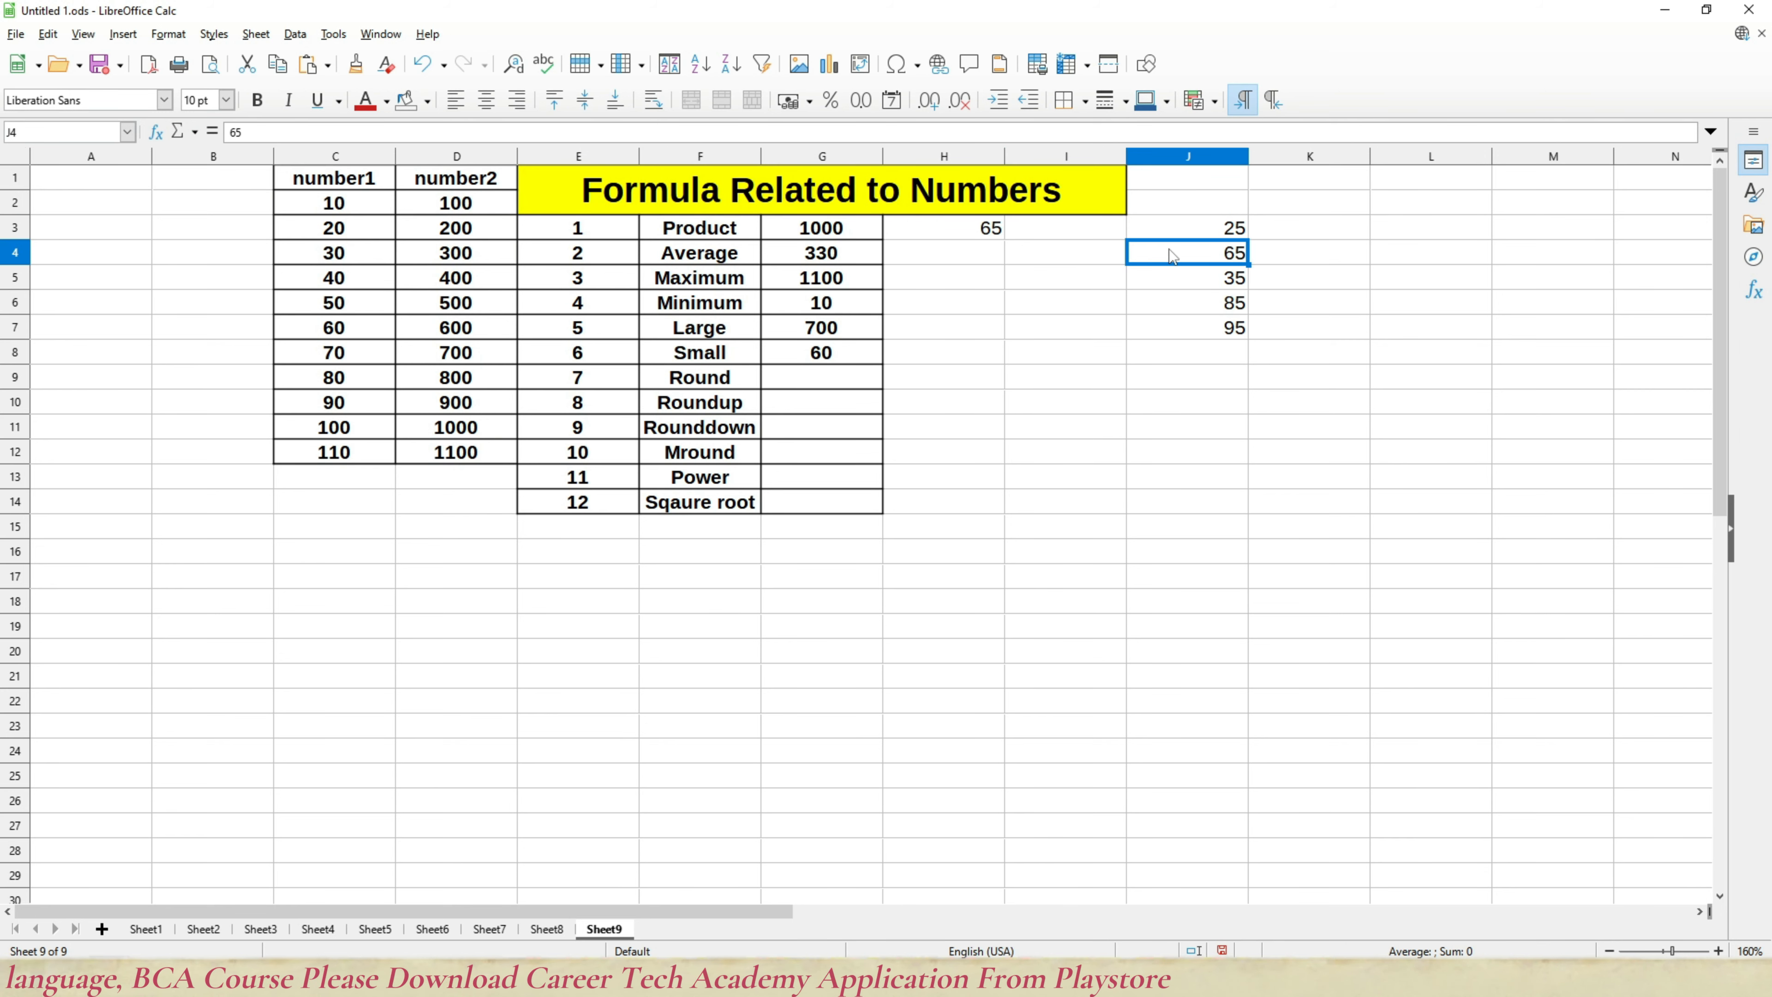
left_click(1201, 228)
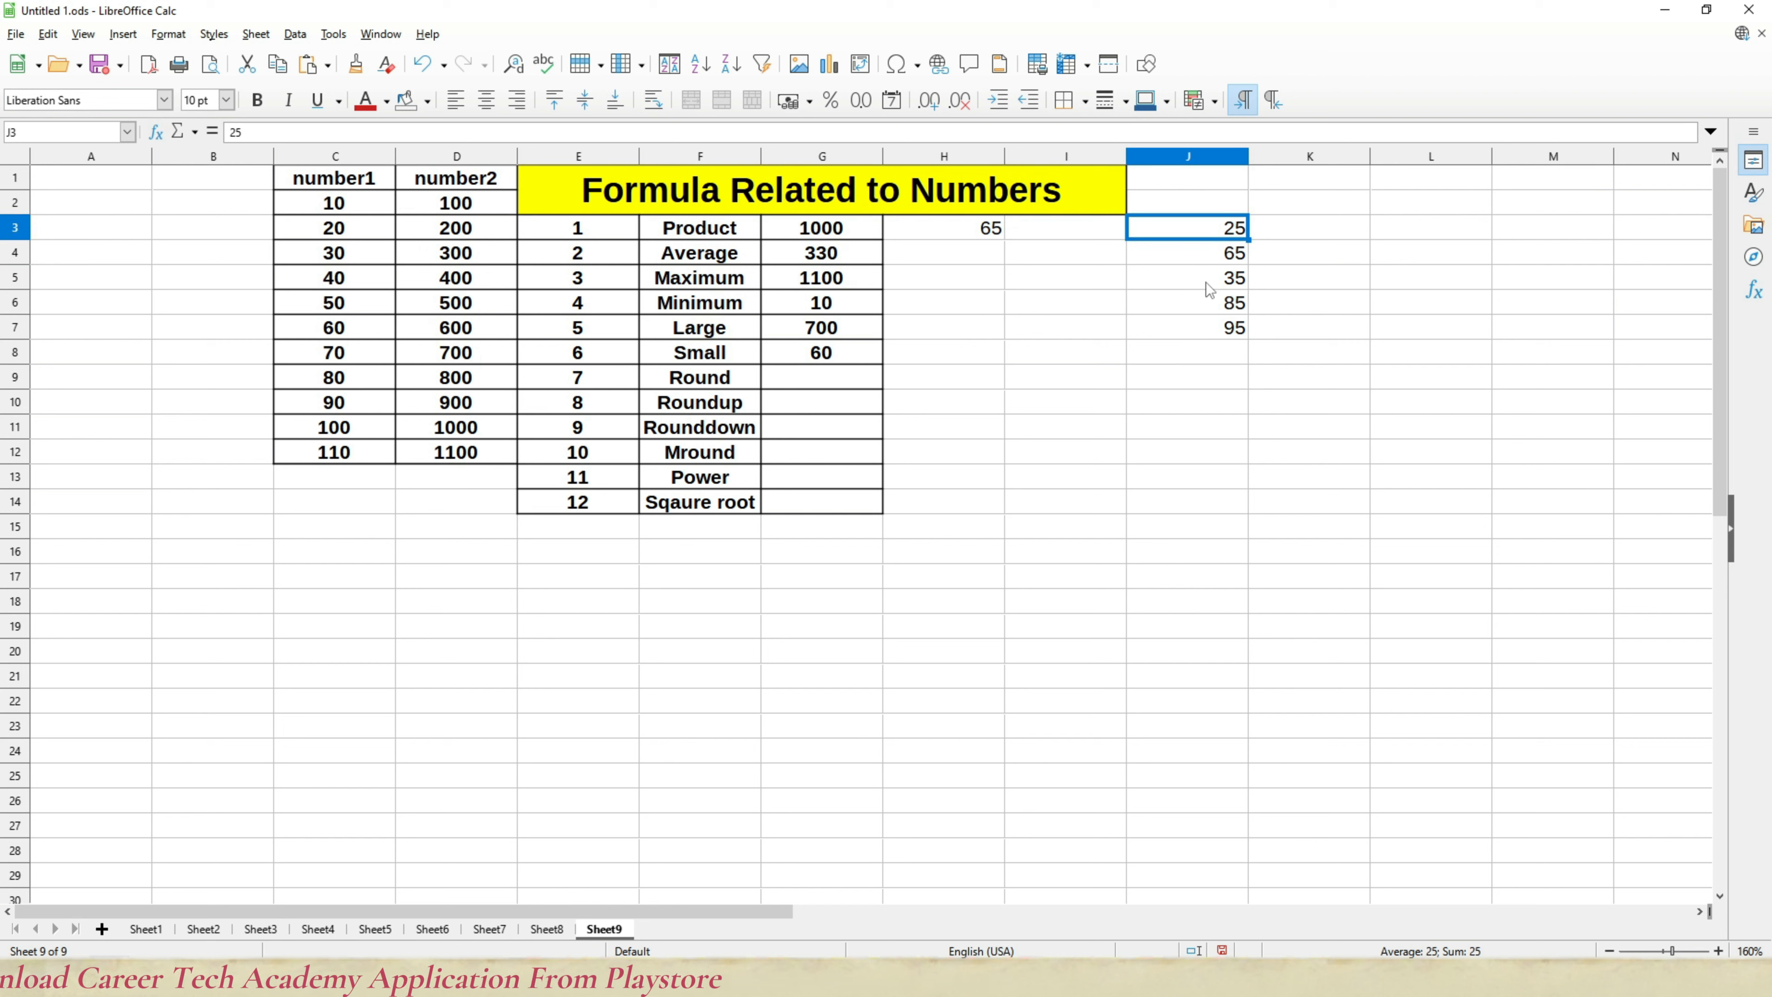
left_click(1206, 283)
left_click(1201, 255)
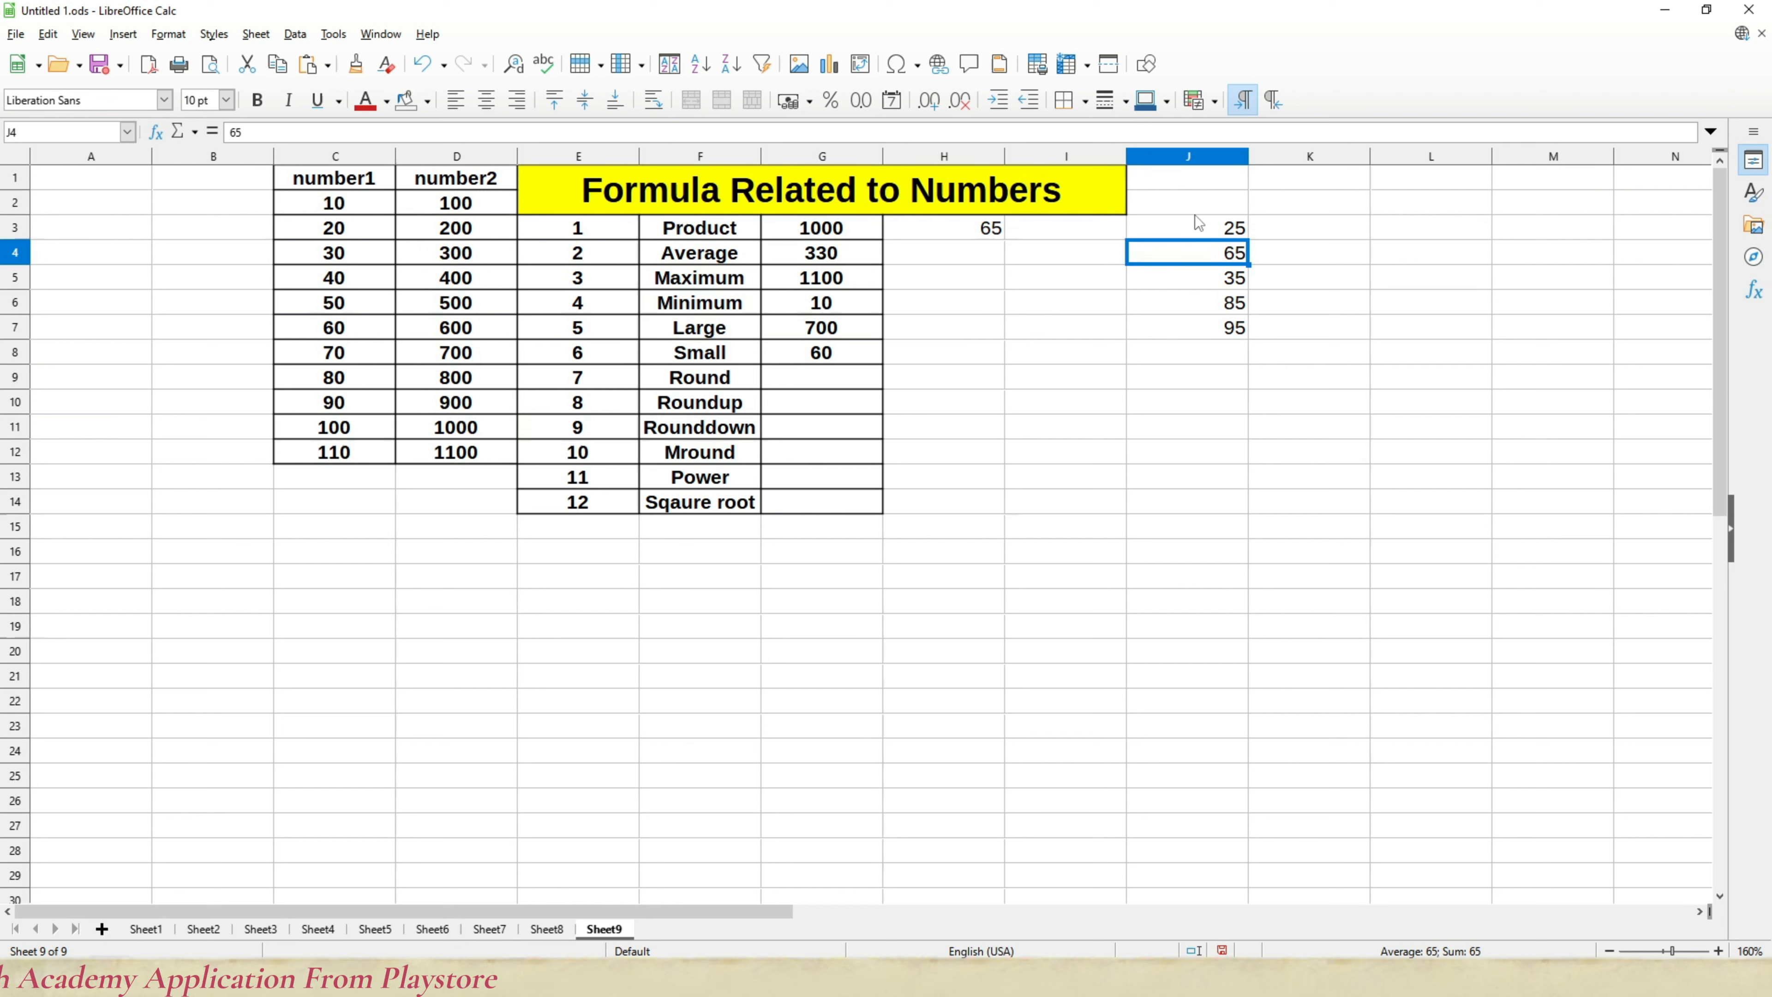
Step: Delete the sample values in J3:J7 and the SMALL formula in H3
left_click_drag(1195, 228, 1195, 328)
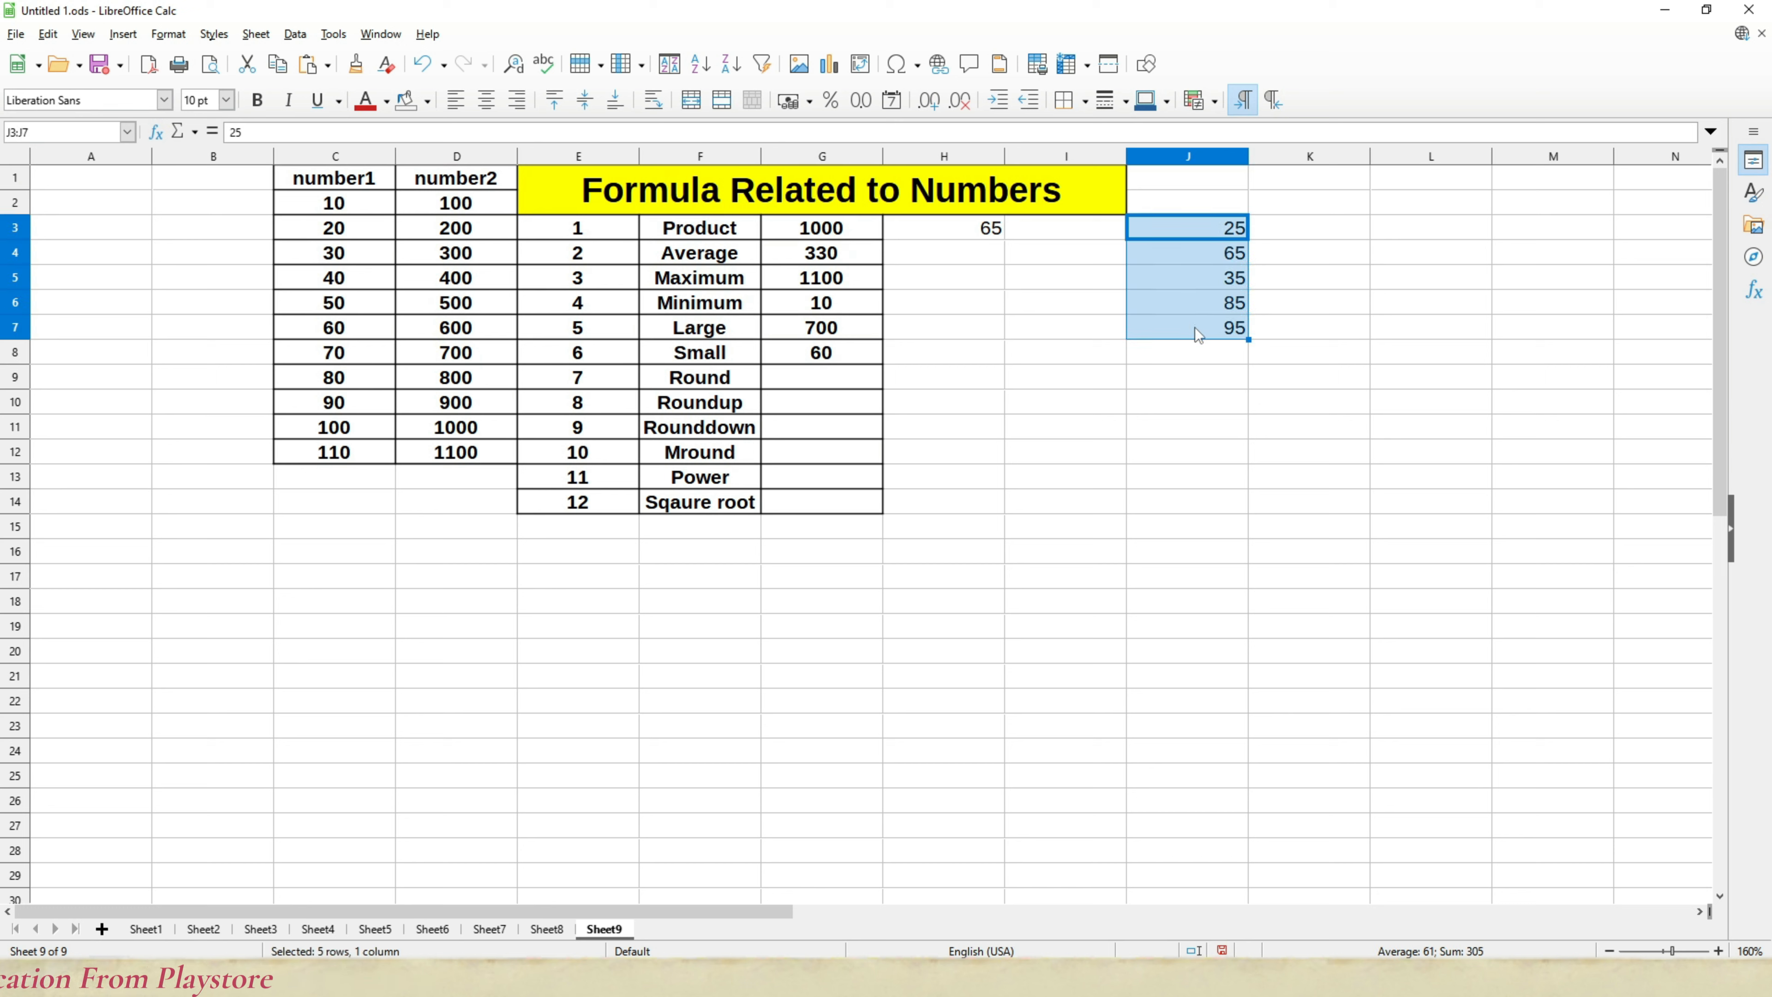
key("Delete")
key("Left")
key("Left")
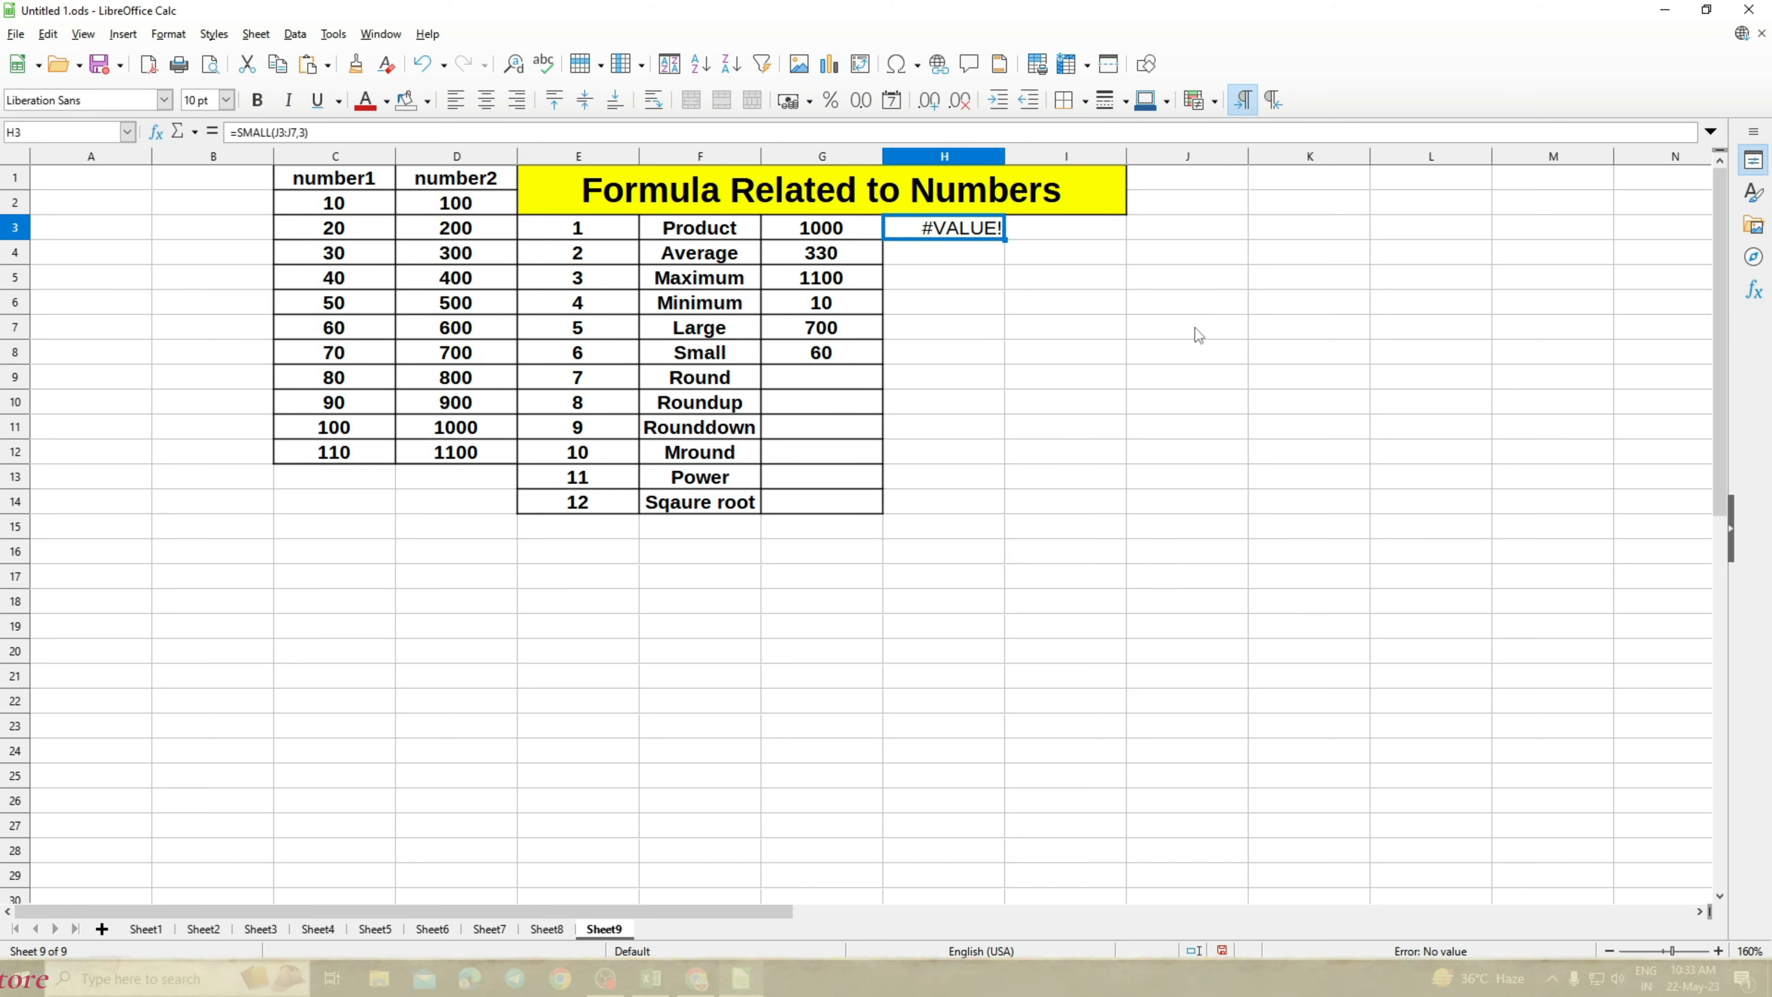
key("Delete")
key("Down")
key("Down")
key("Down")
key("Down")
key("Down")
key("Down")
key("Down")
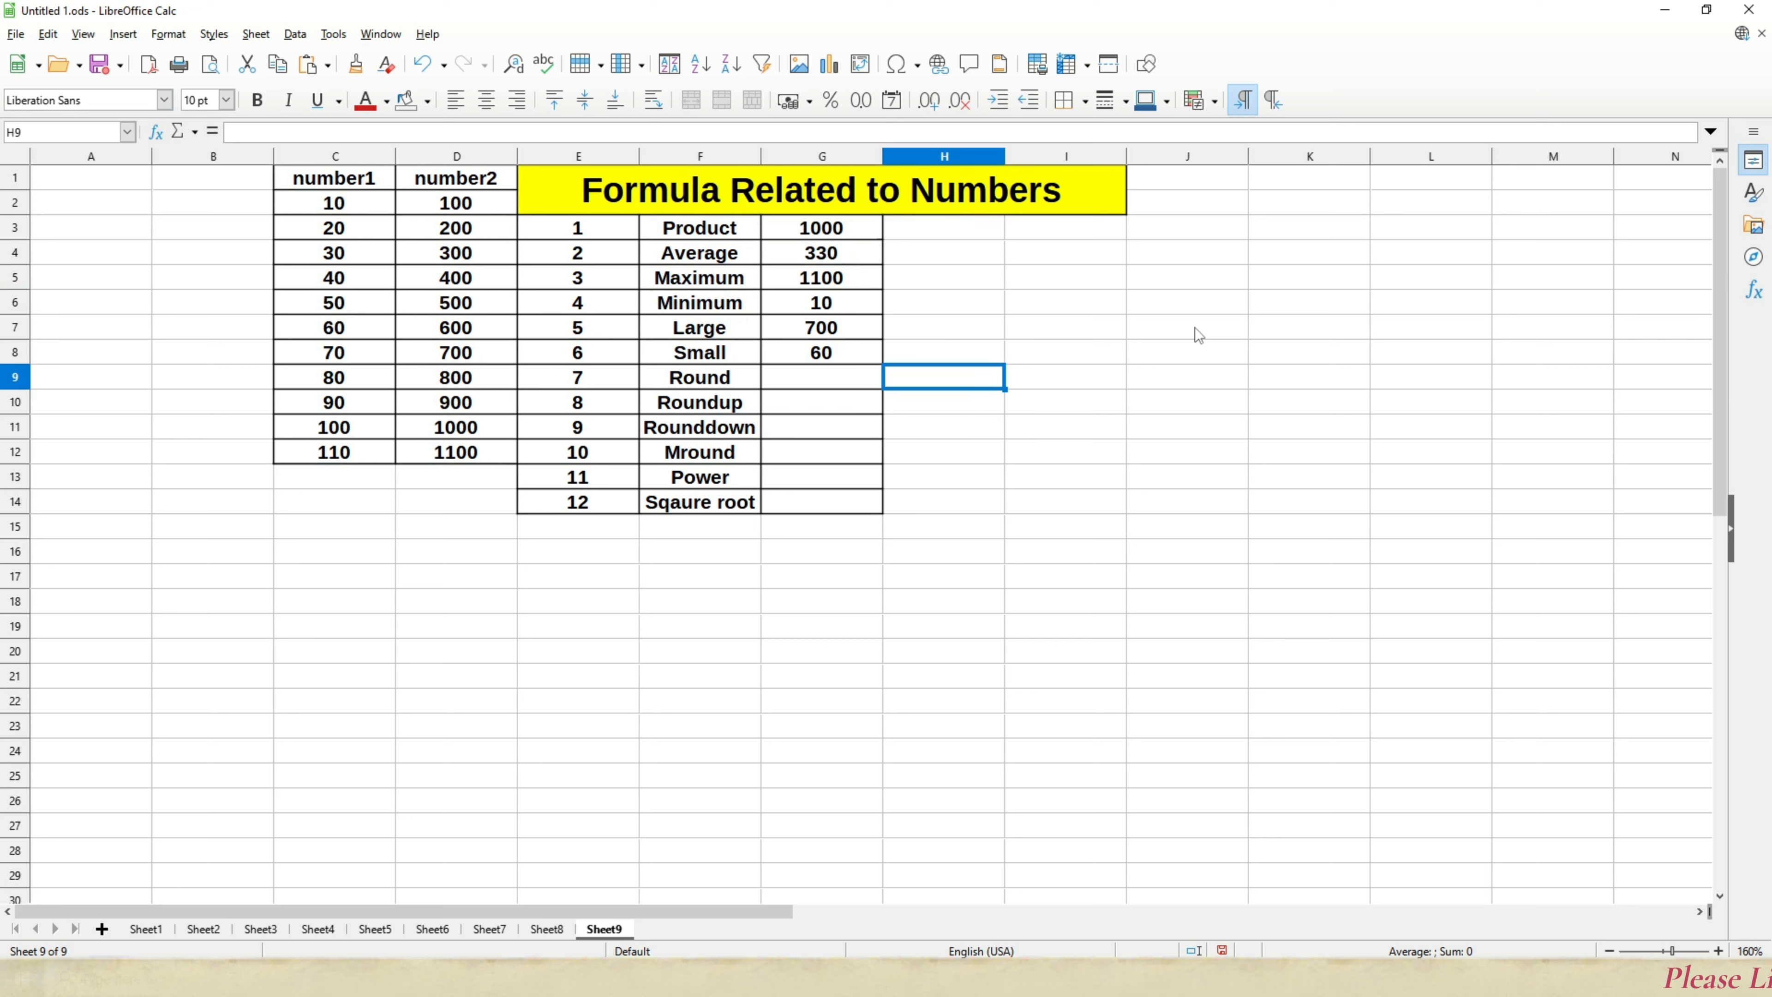
key("Left")
key("Up")
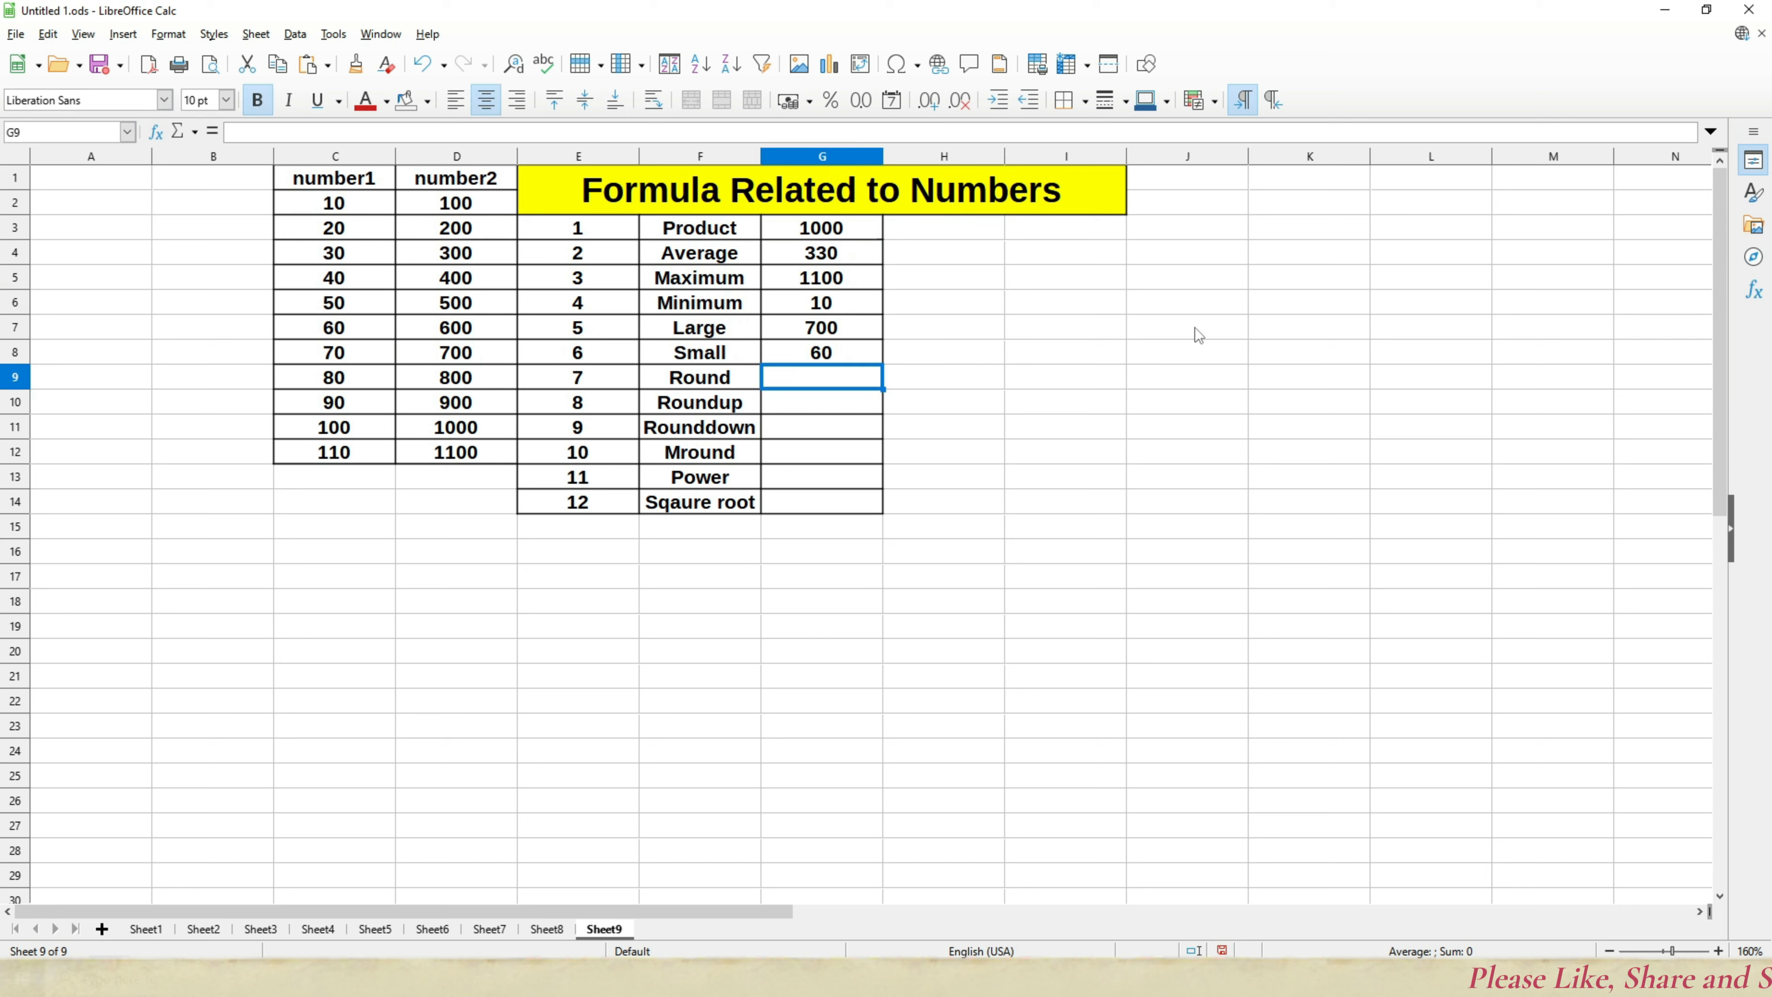
Step: Enter the decimal values 75.86 in I6 and 75.46 in I7
key("Right")
key("Right")
key("Up")
key("Up")
key("Up")
key("Up")
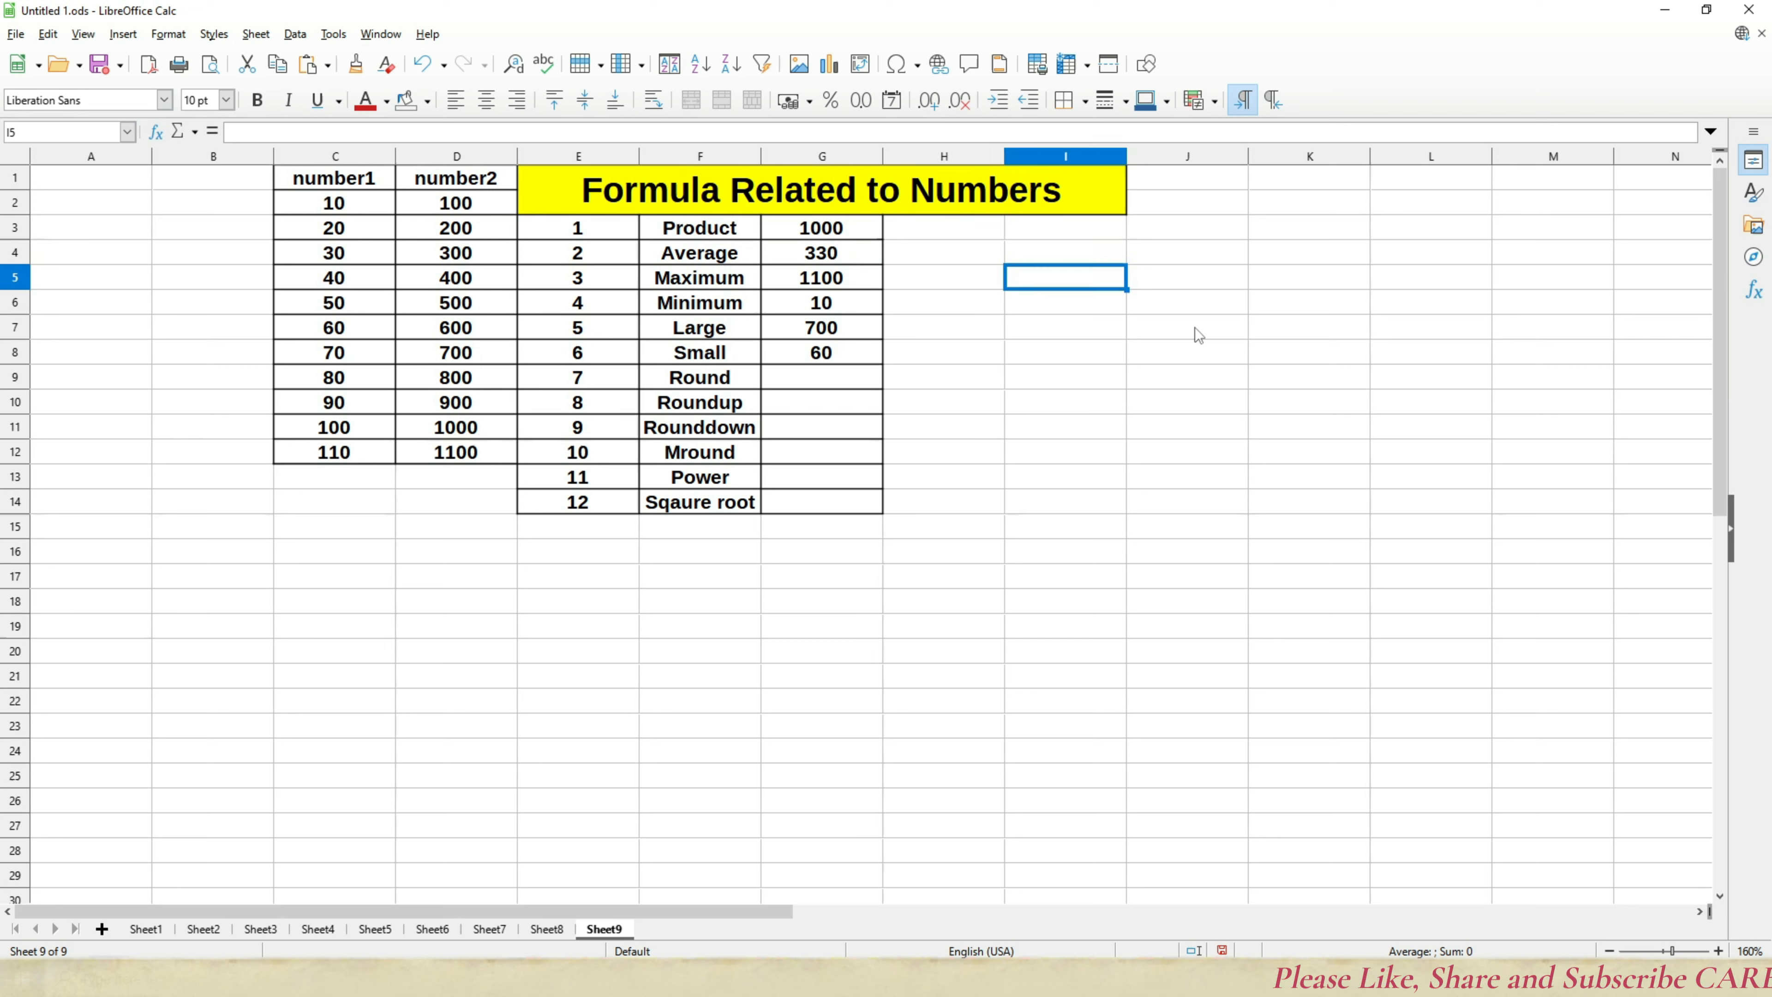
key("Up")
key("Up")
key("Down")
key("Down")
key("Down")
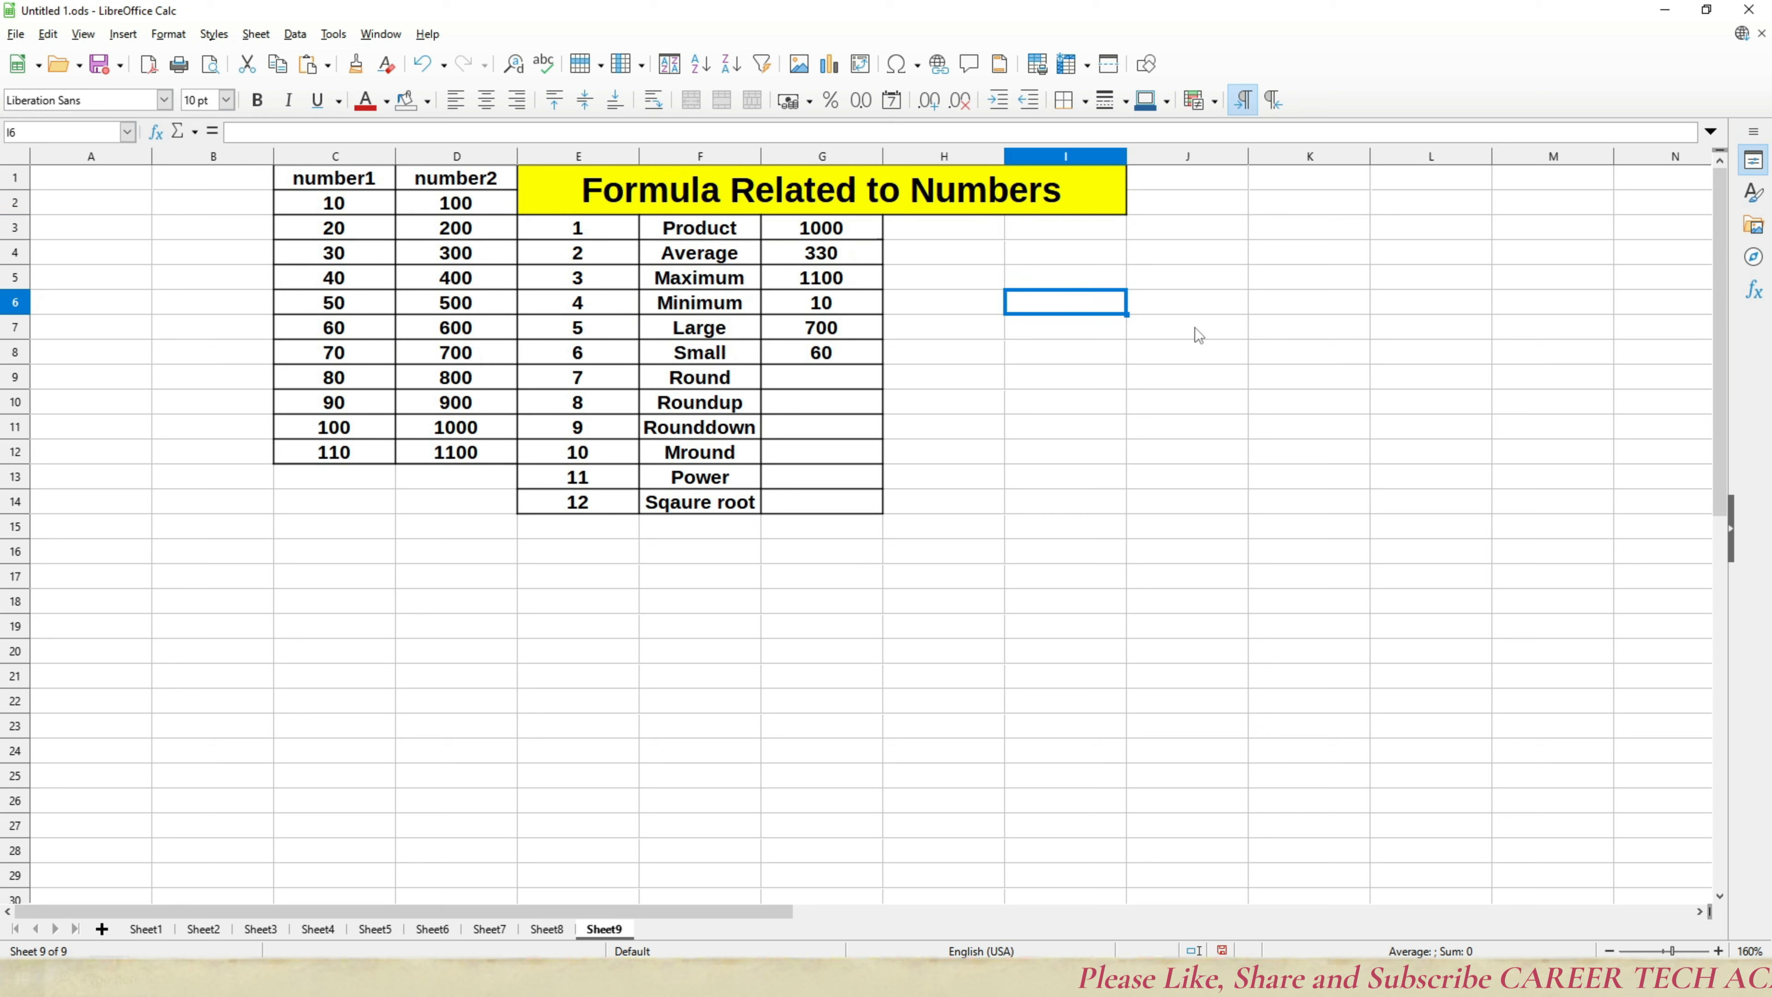
type("75.86")
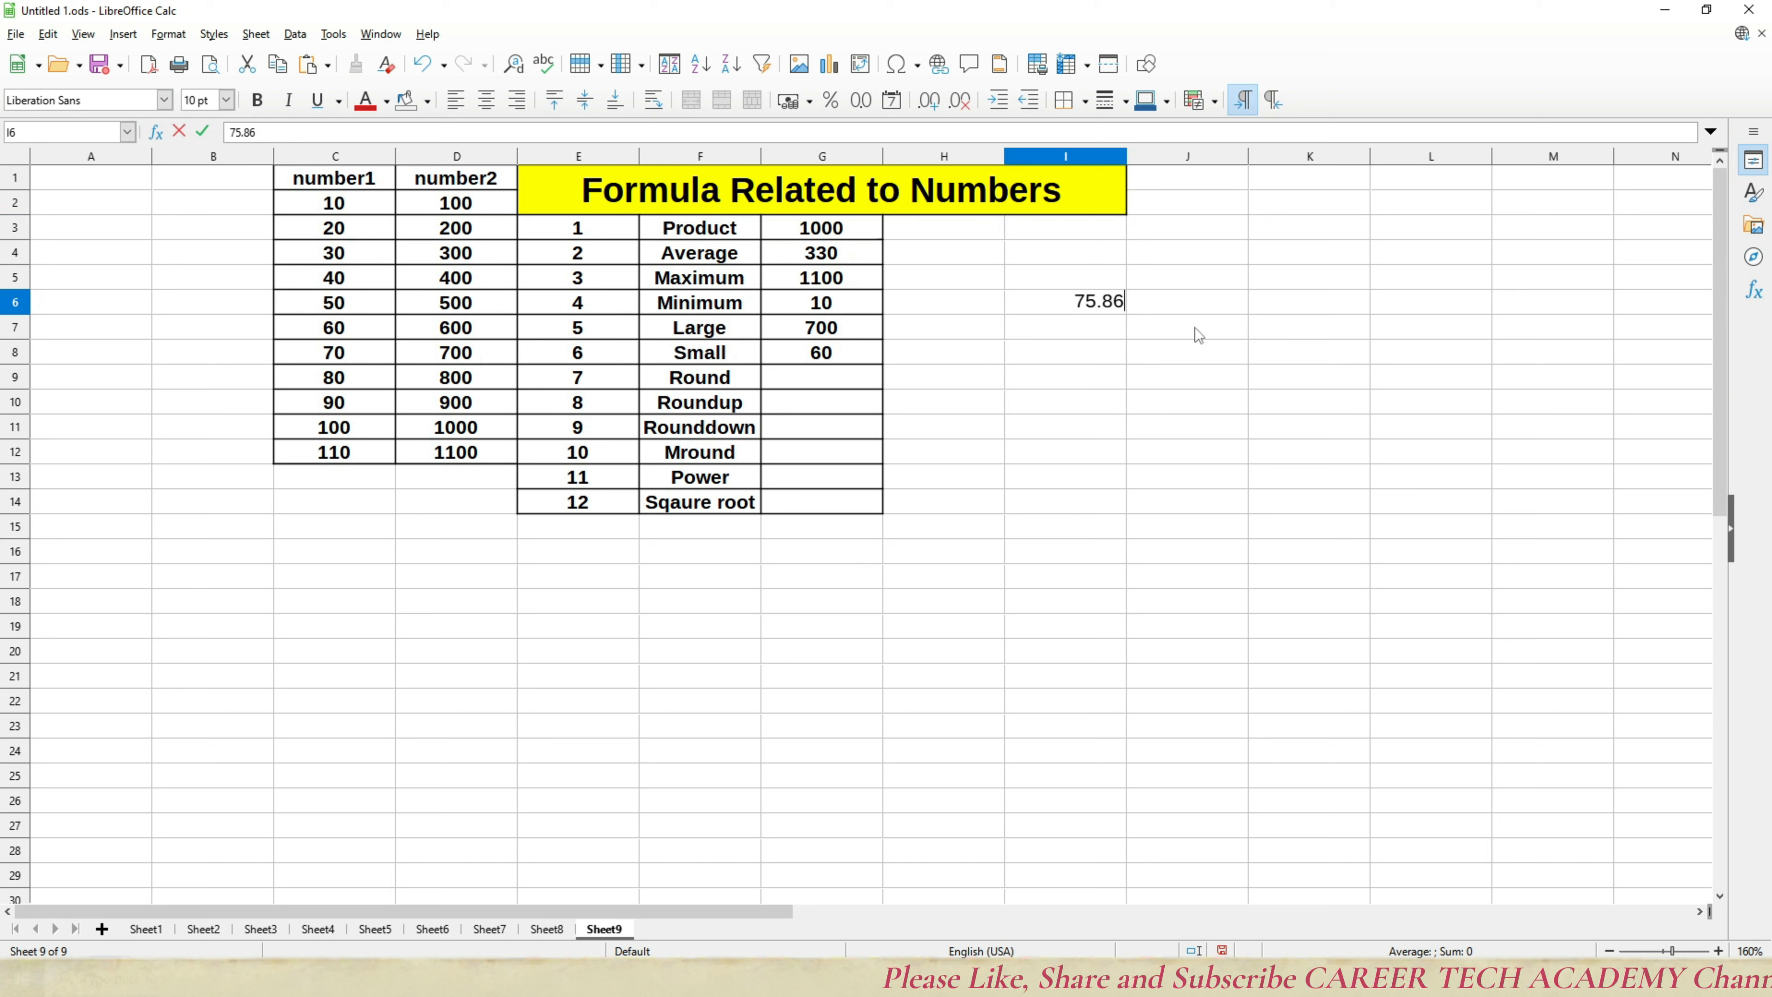
key("Return")
type("75.")
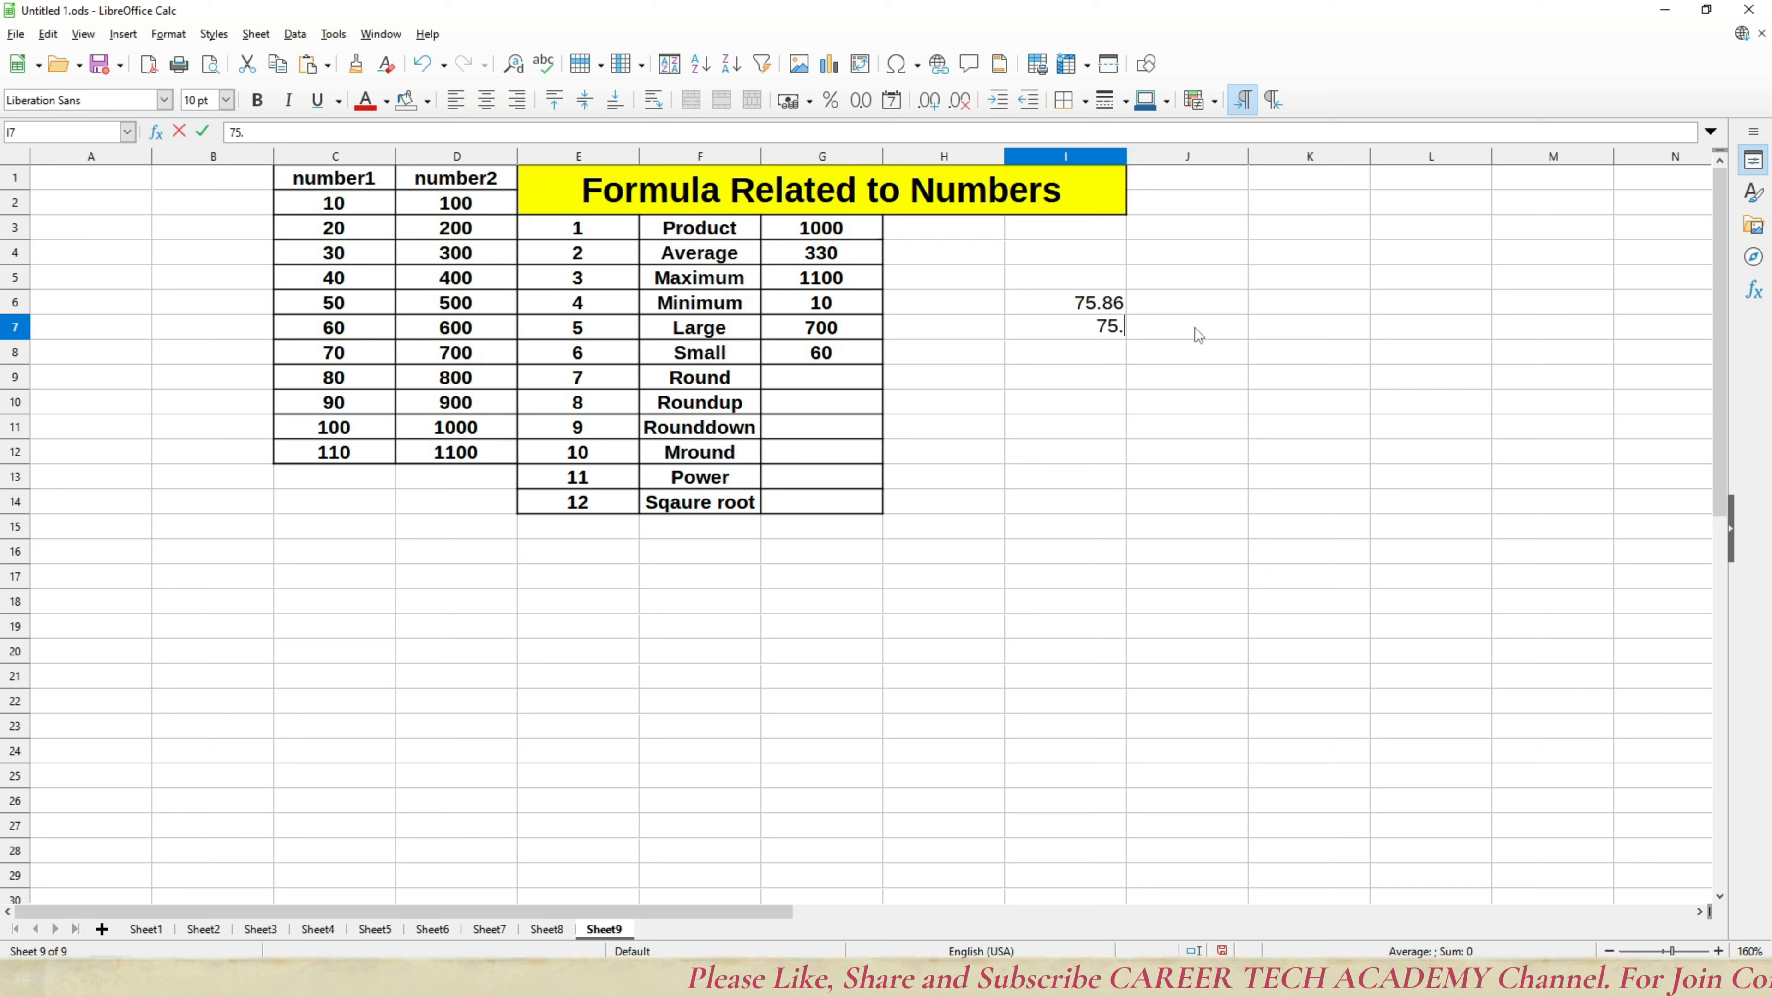
type("46")
key("Return")
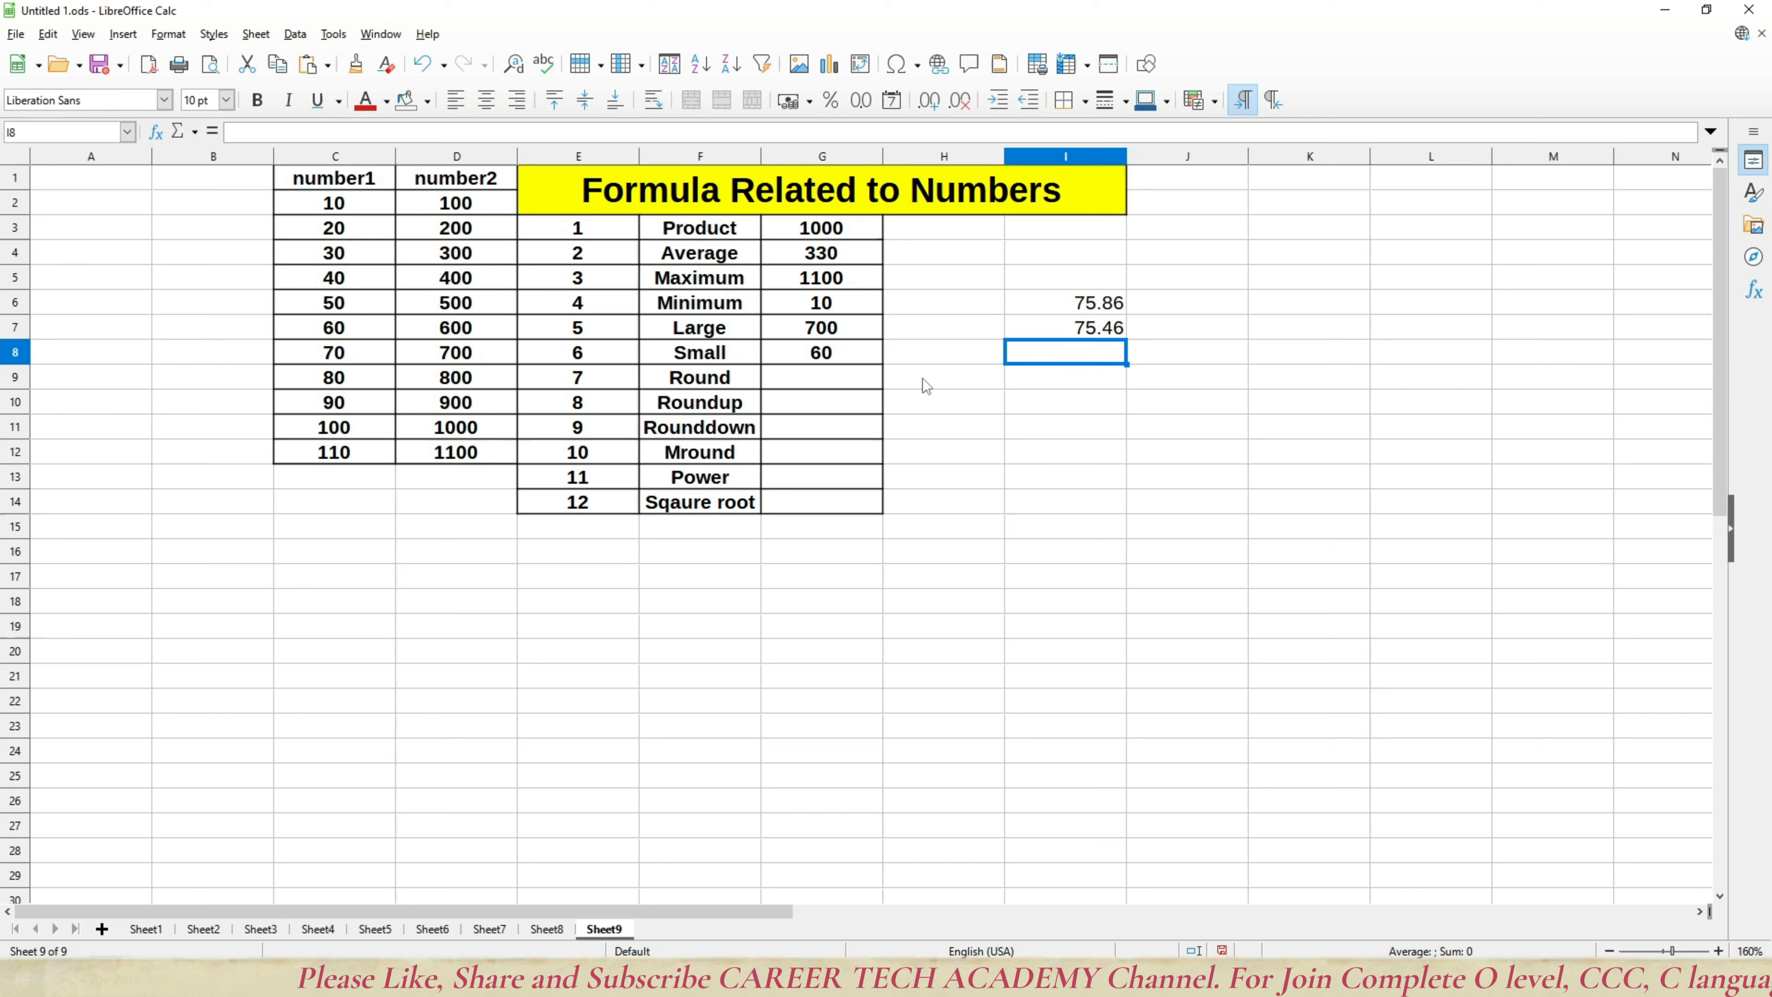
Step: Apply full cell borders to the range H9:H14 beside the results column
left_click_drag(926, 384, 924, 499)
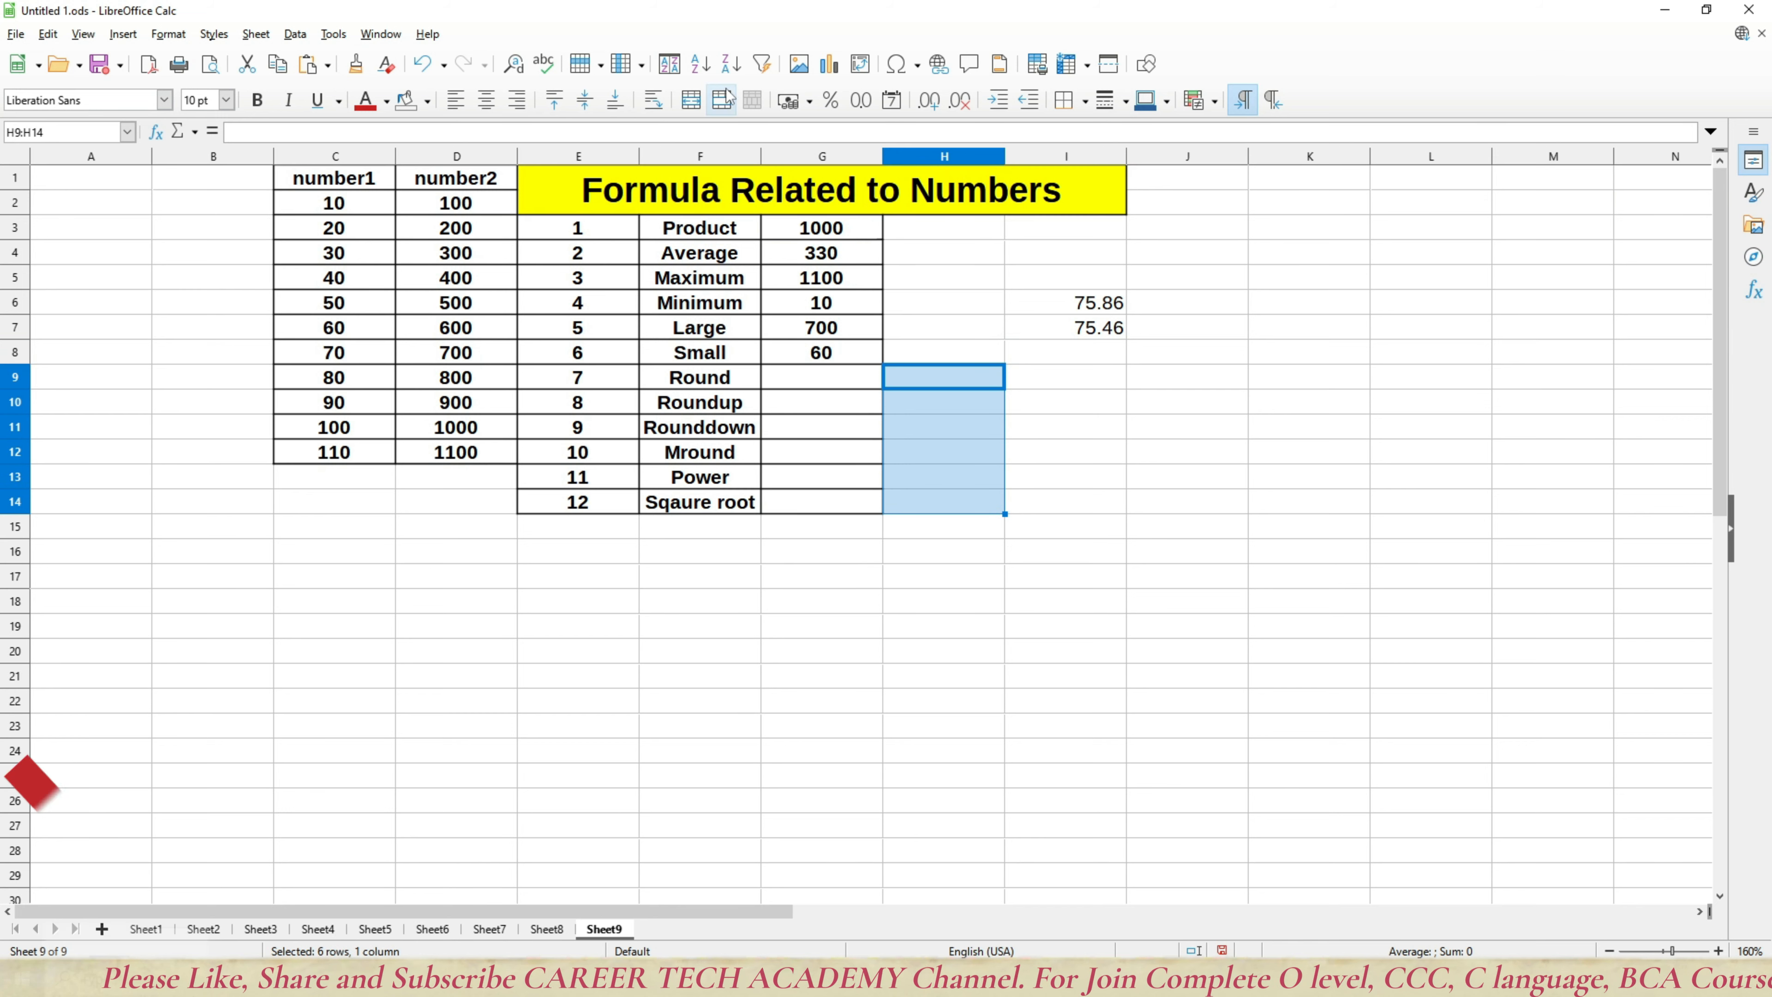
left_click(1084, 104)
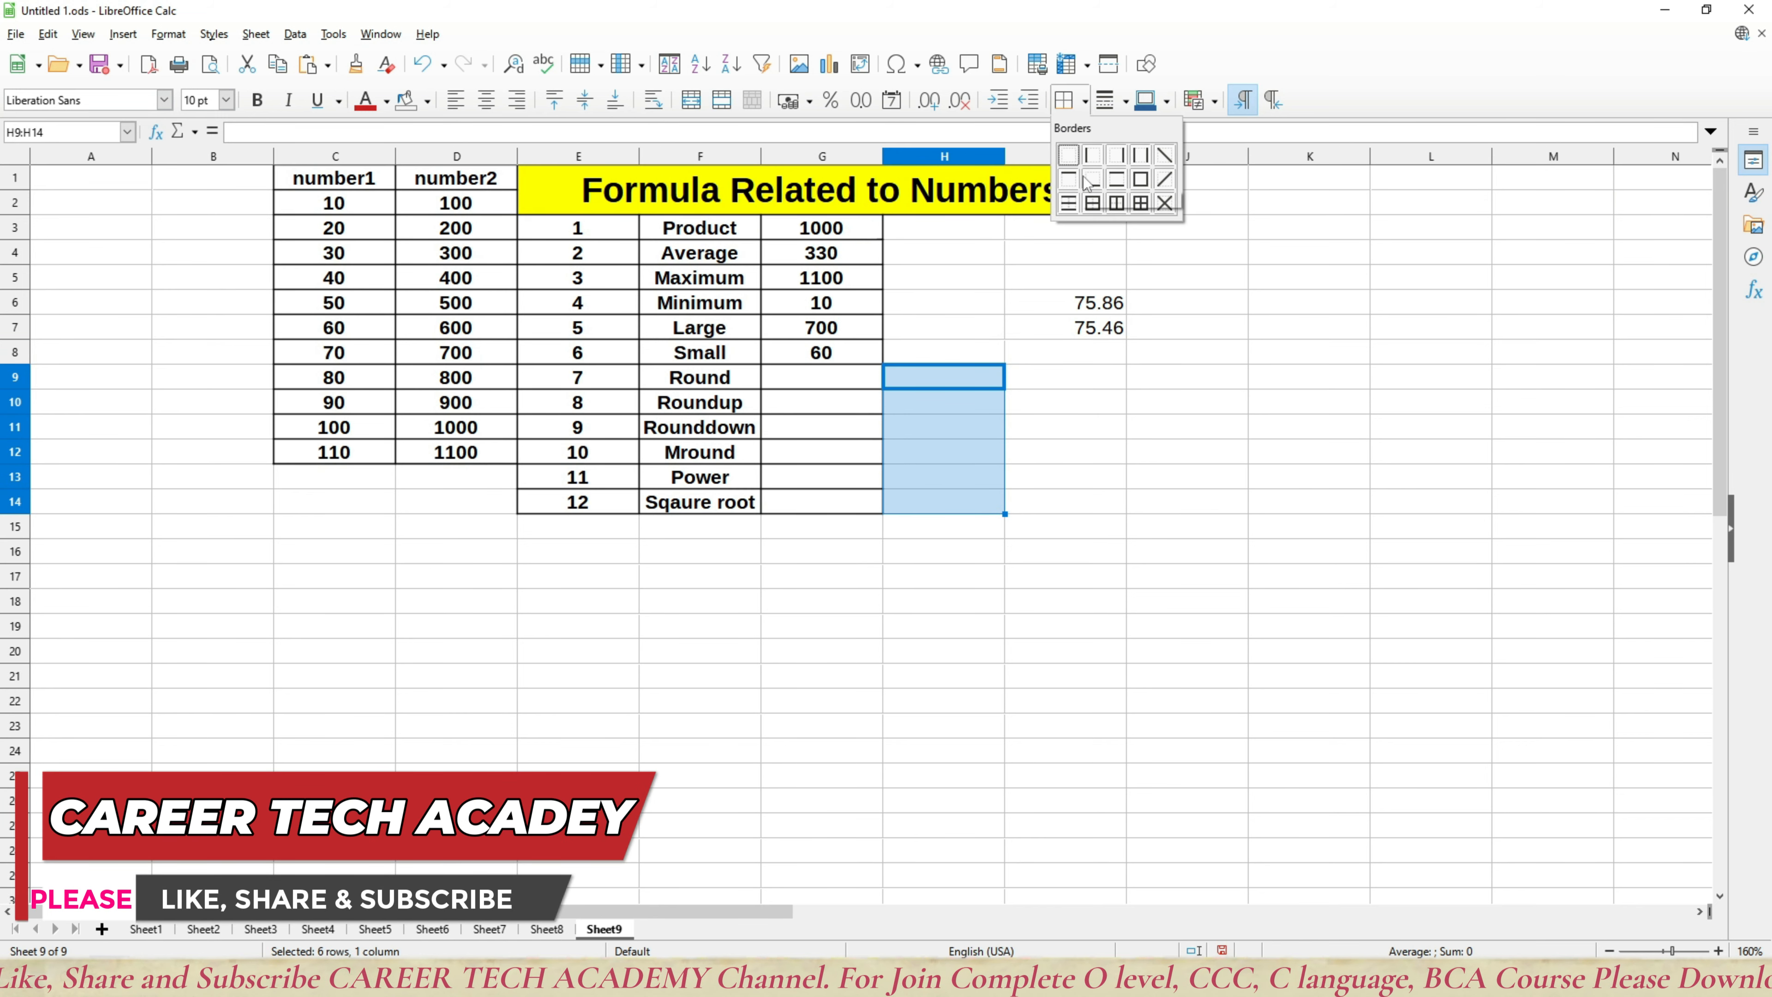
left_click(1140, 202)
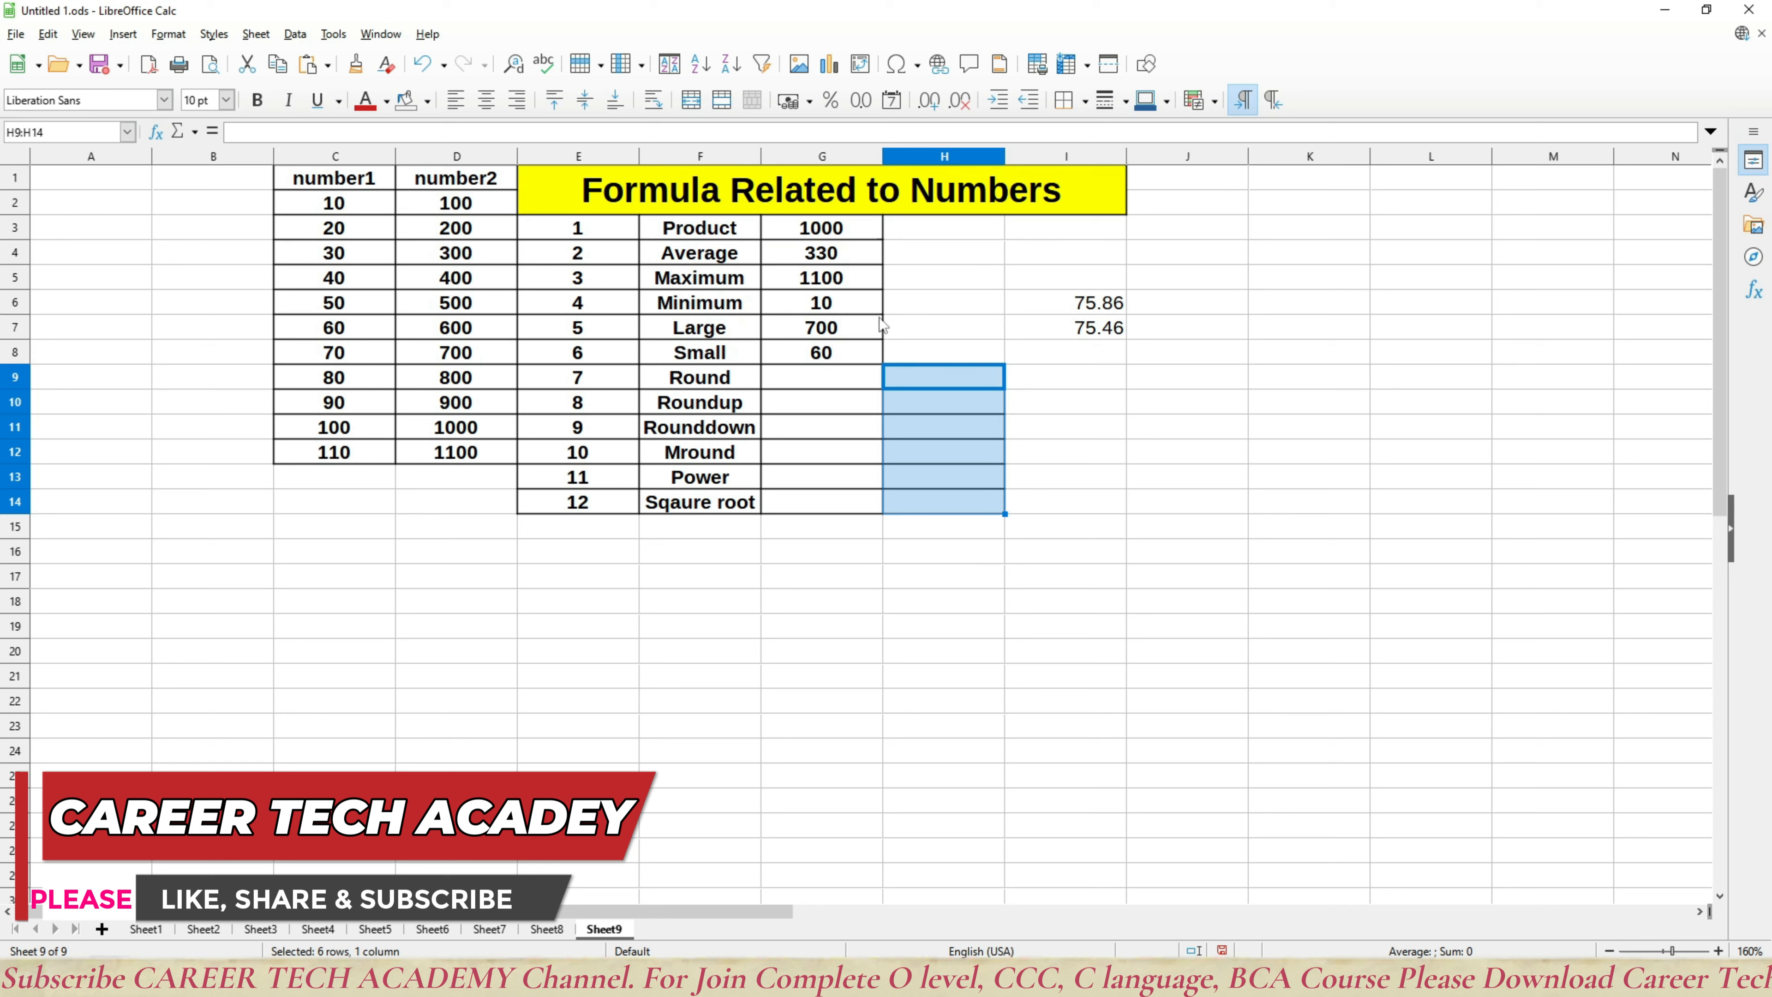
Step: Enter a ROUND formula in G9 that rounds the decimal in I6 to 0 places
left_click(868, 380)
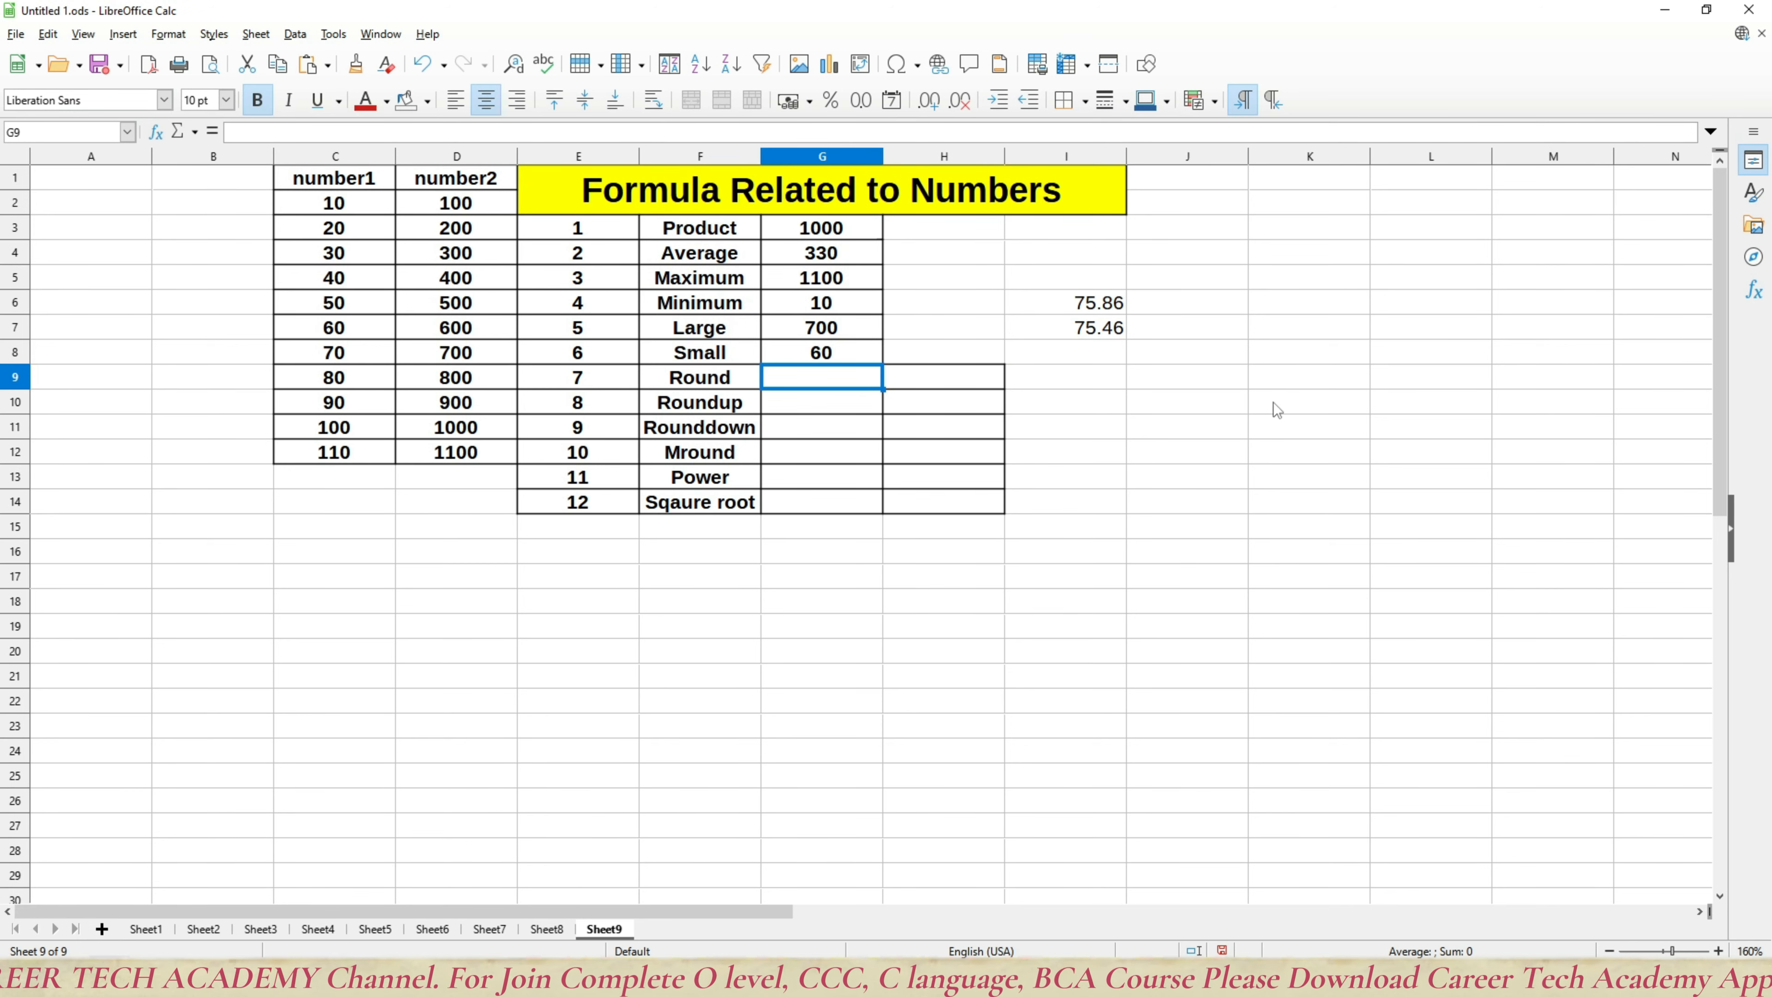
type("=r")
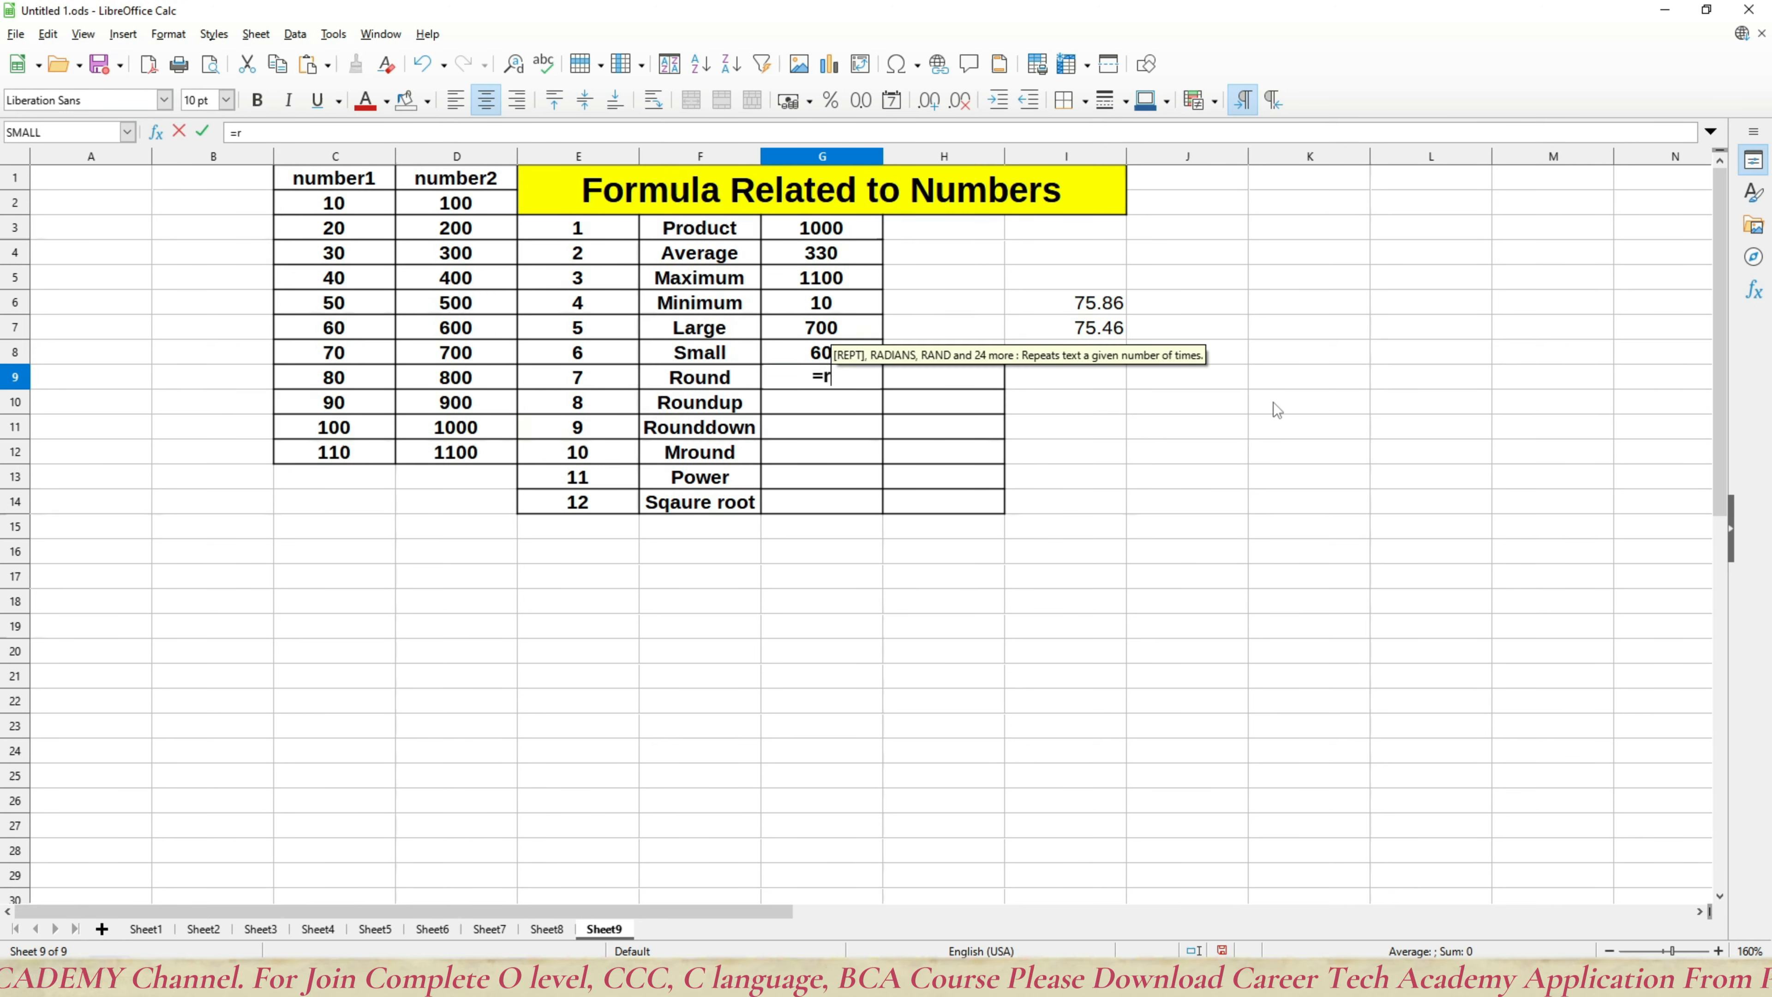
type("ound(")
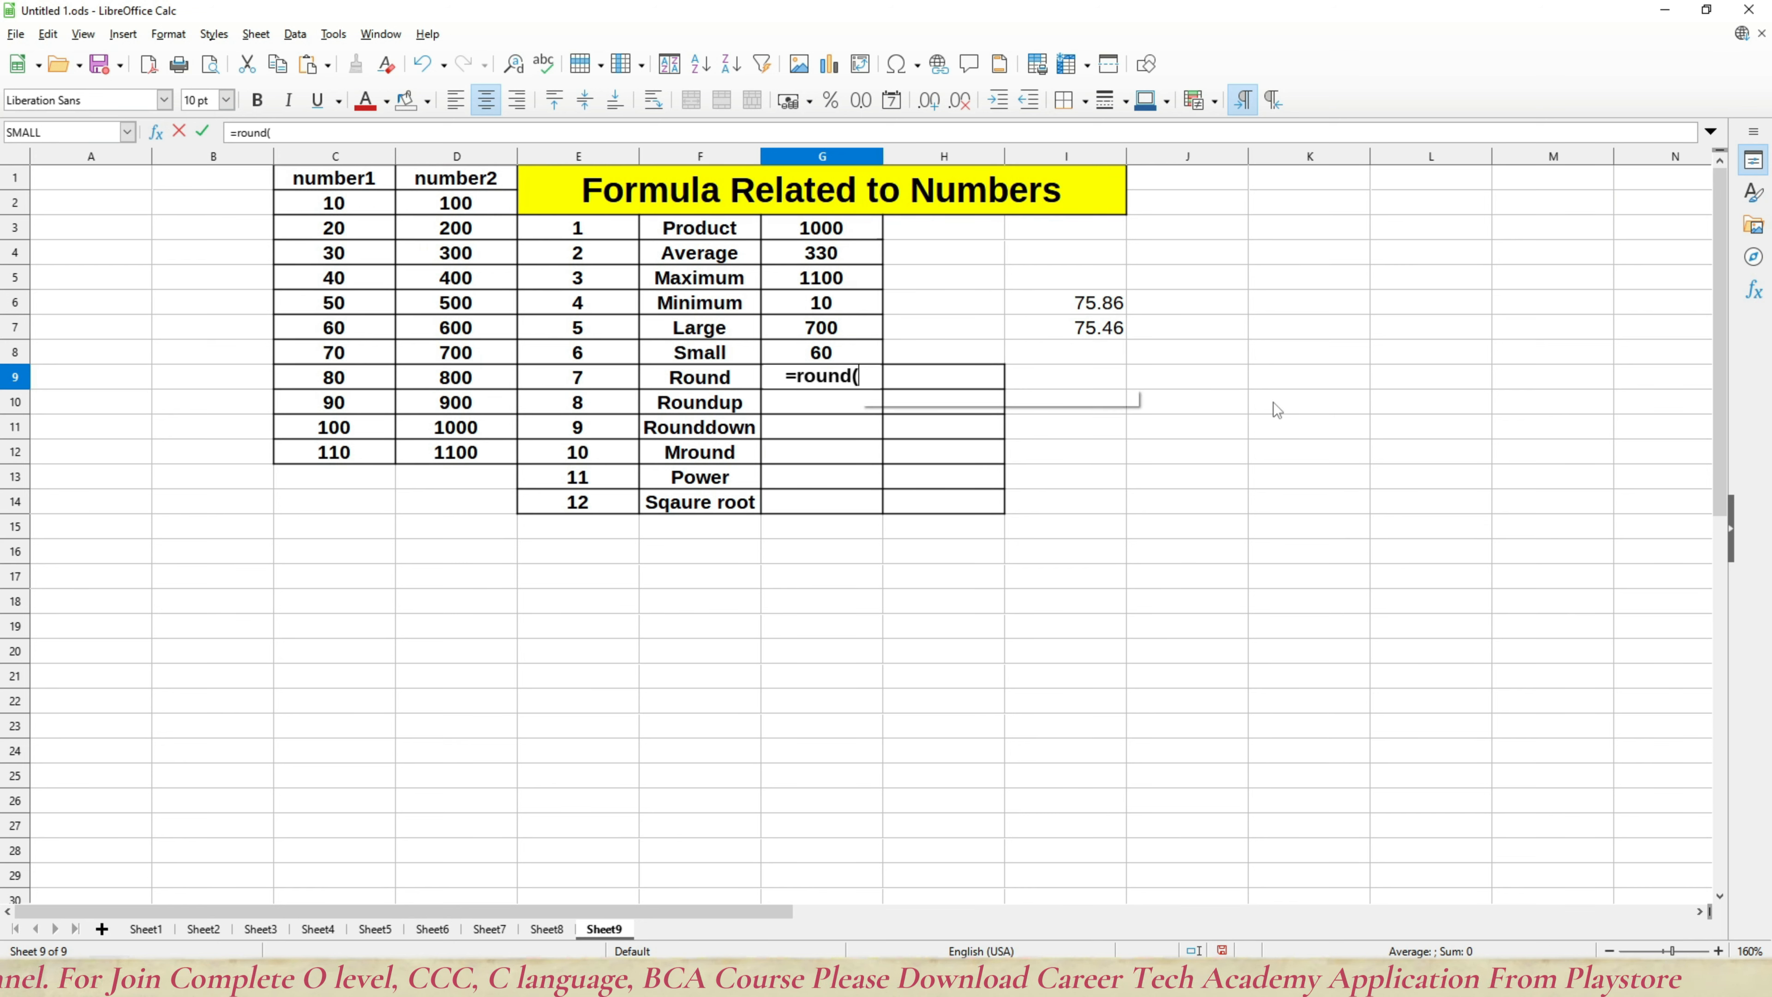
key("Right")
key("Right")
key("Right")
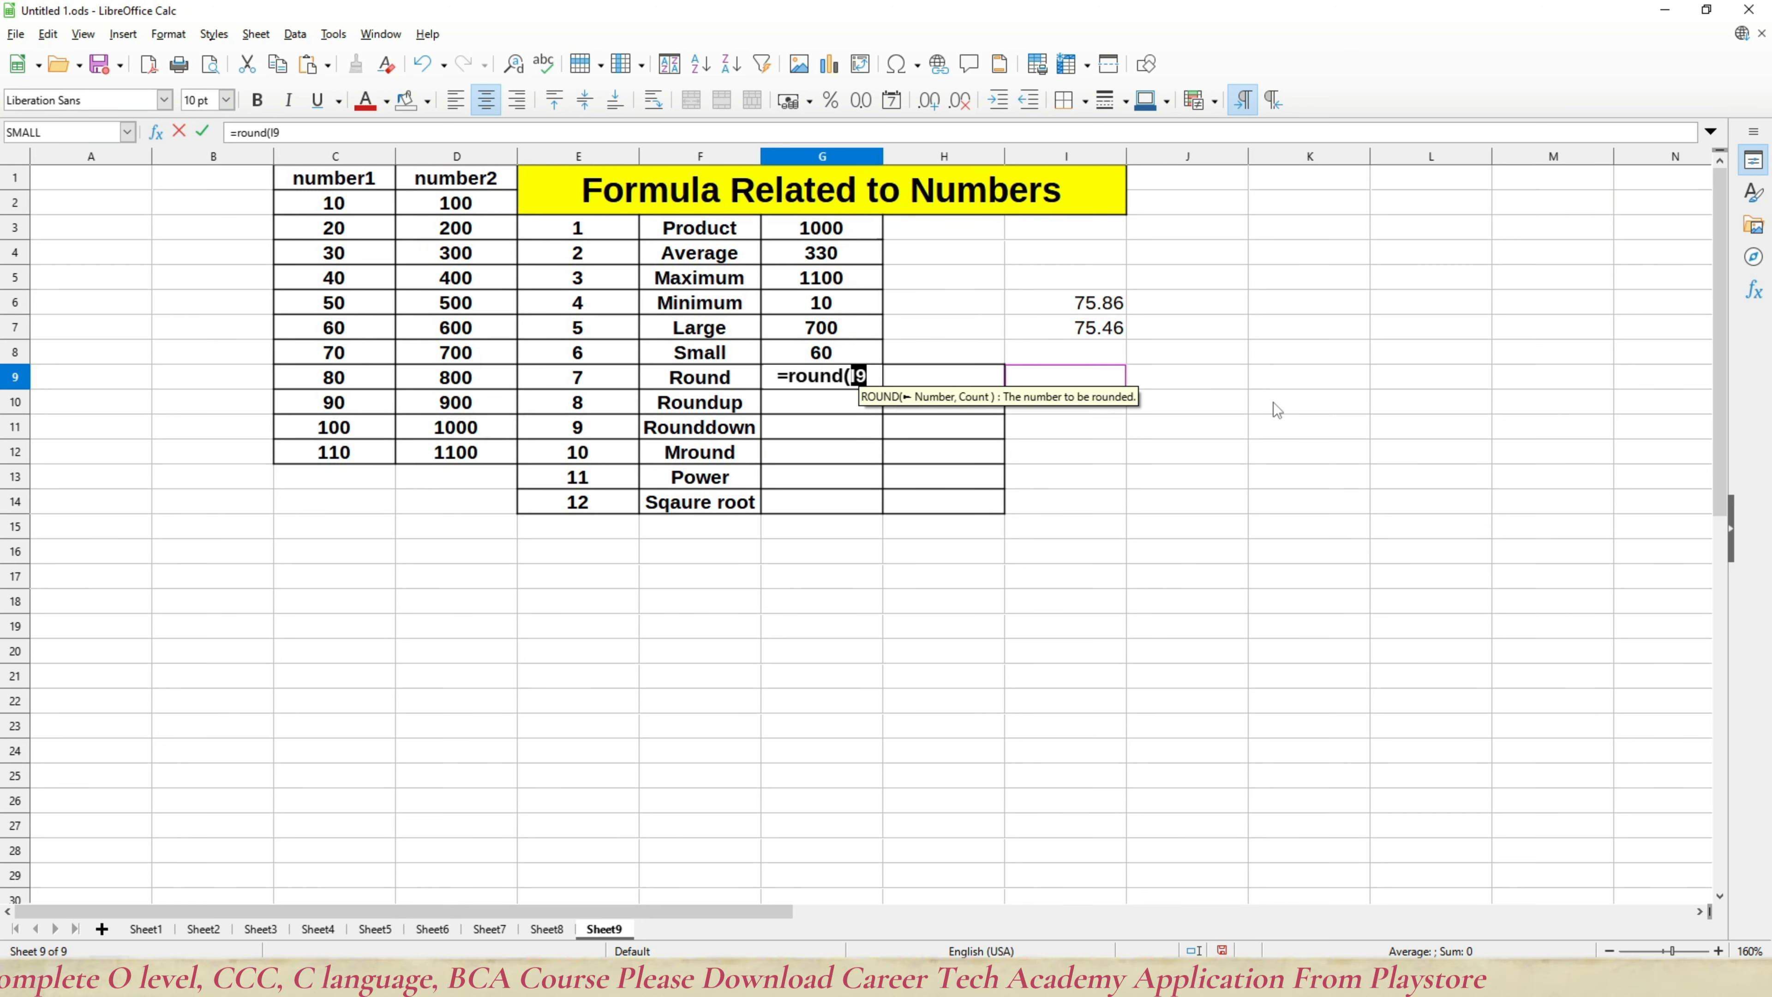
key("Up")
key("Up")
key("Up")
key("Left")
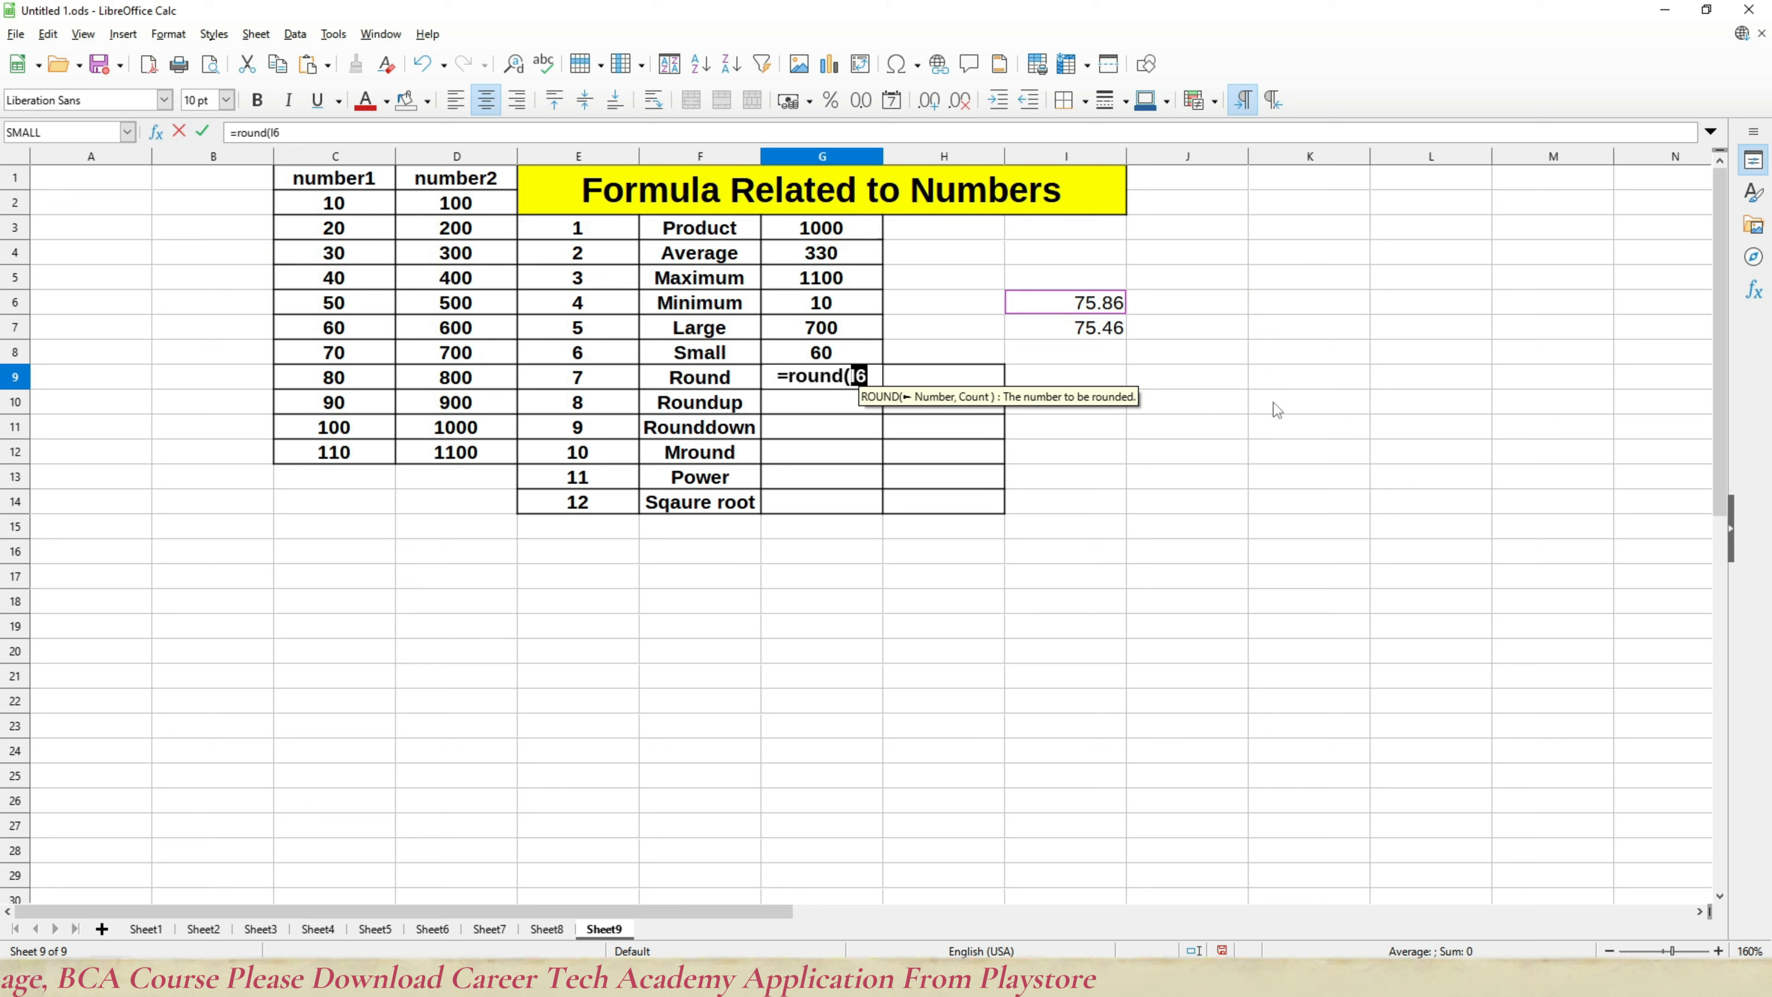
type(",")
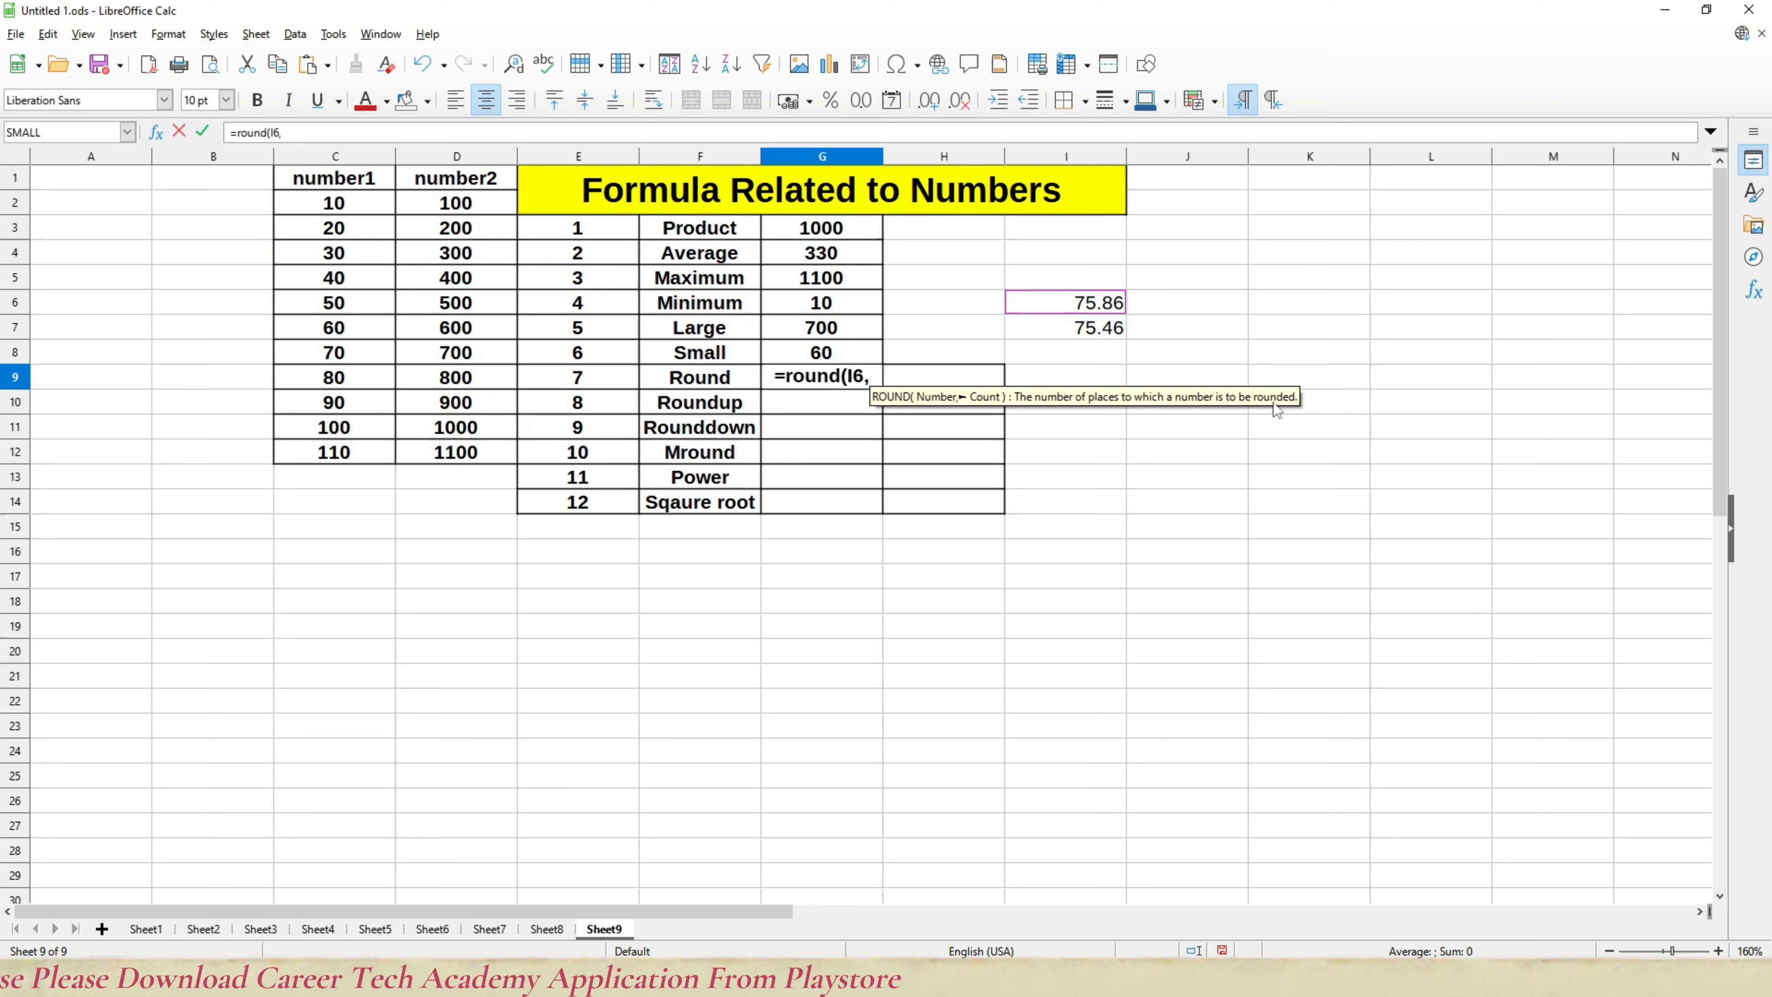
type("0")
key("Return")
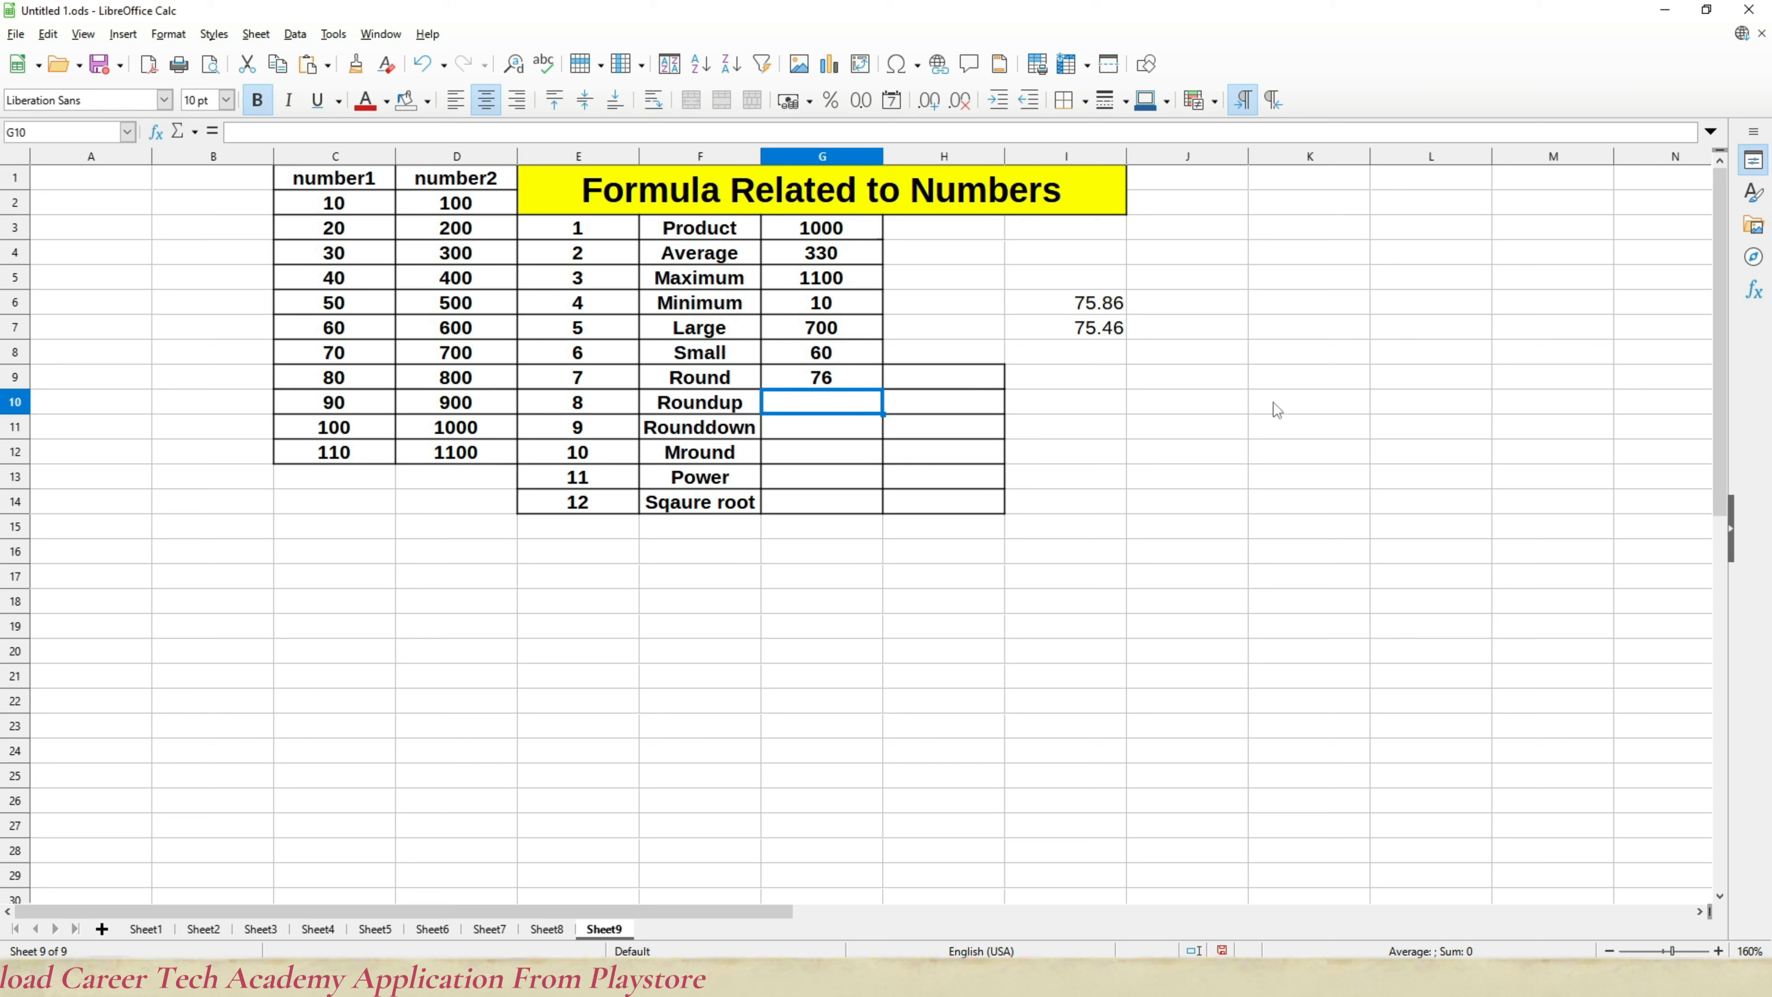
Step: Enter a ROUND formula in H9 that rounds the decimal in I7 to 1 place
key("Up")
key("Right")
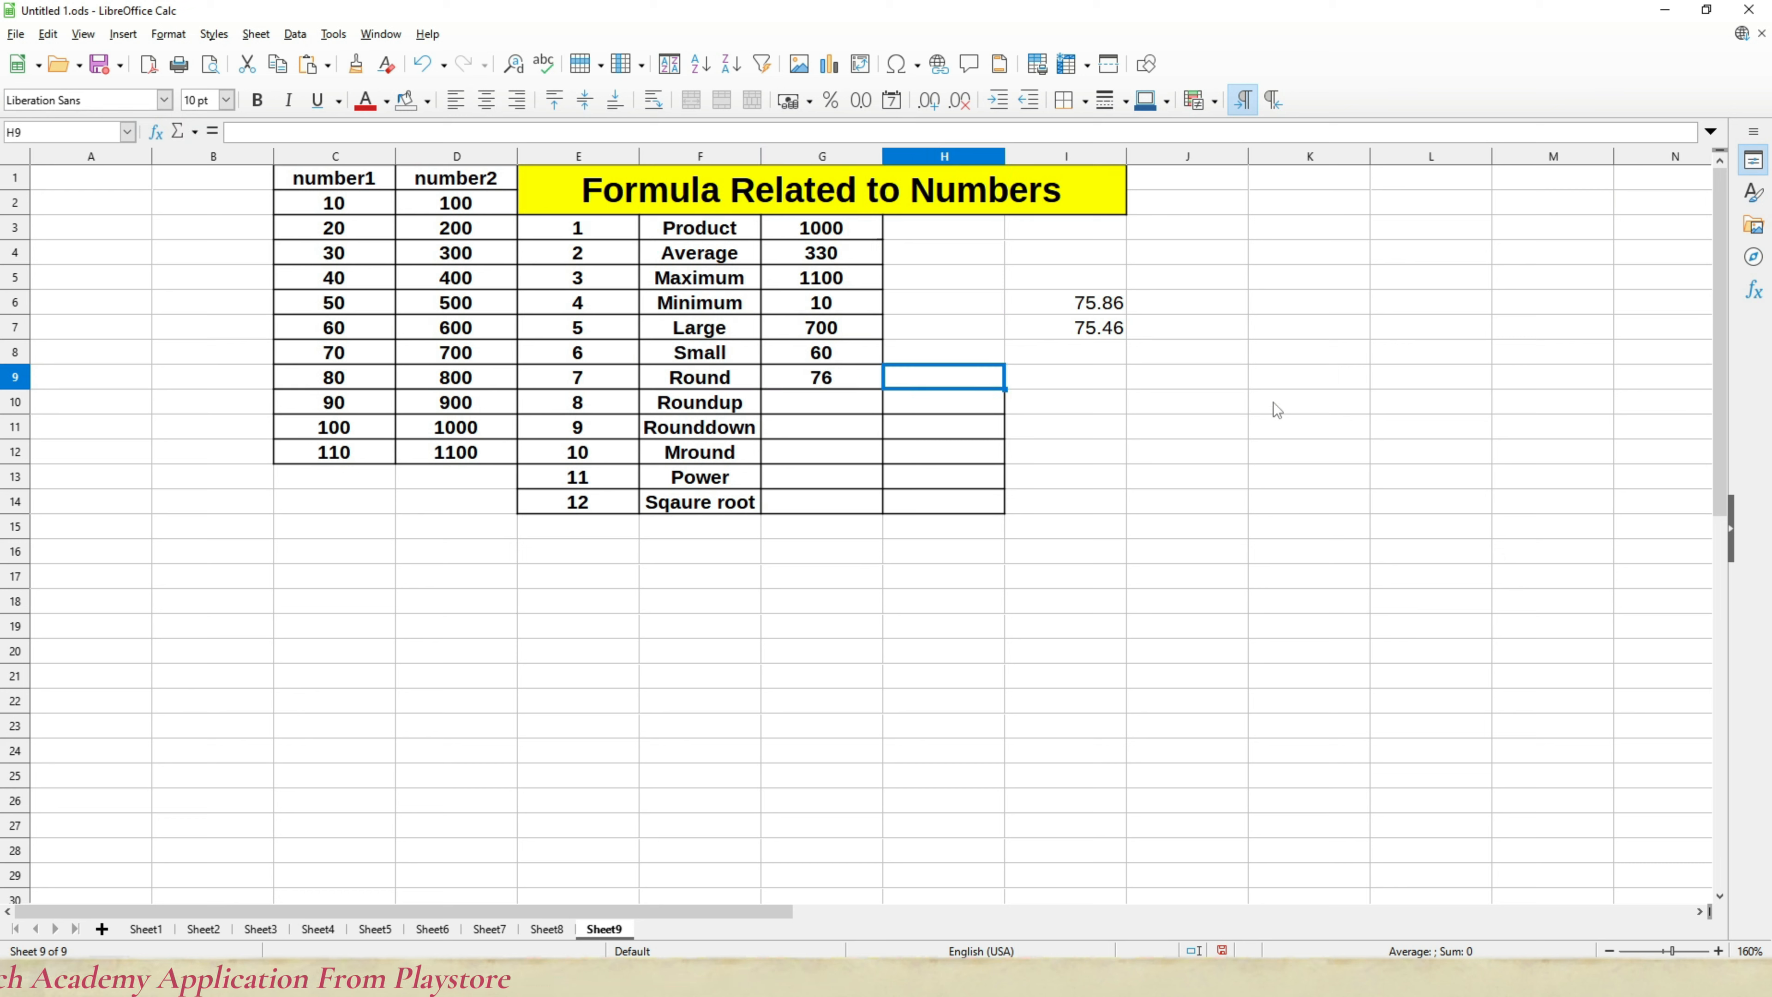
type("=r")
type("und(")
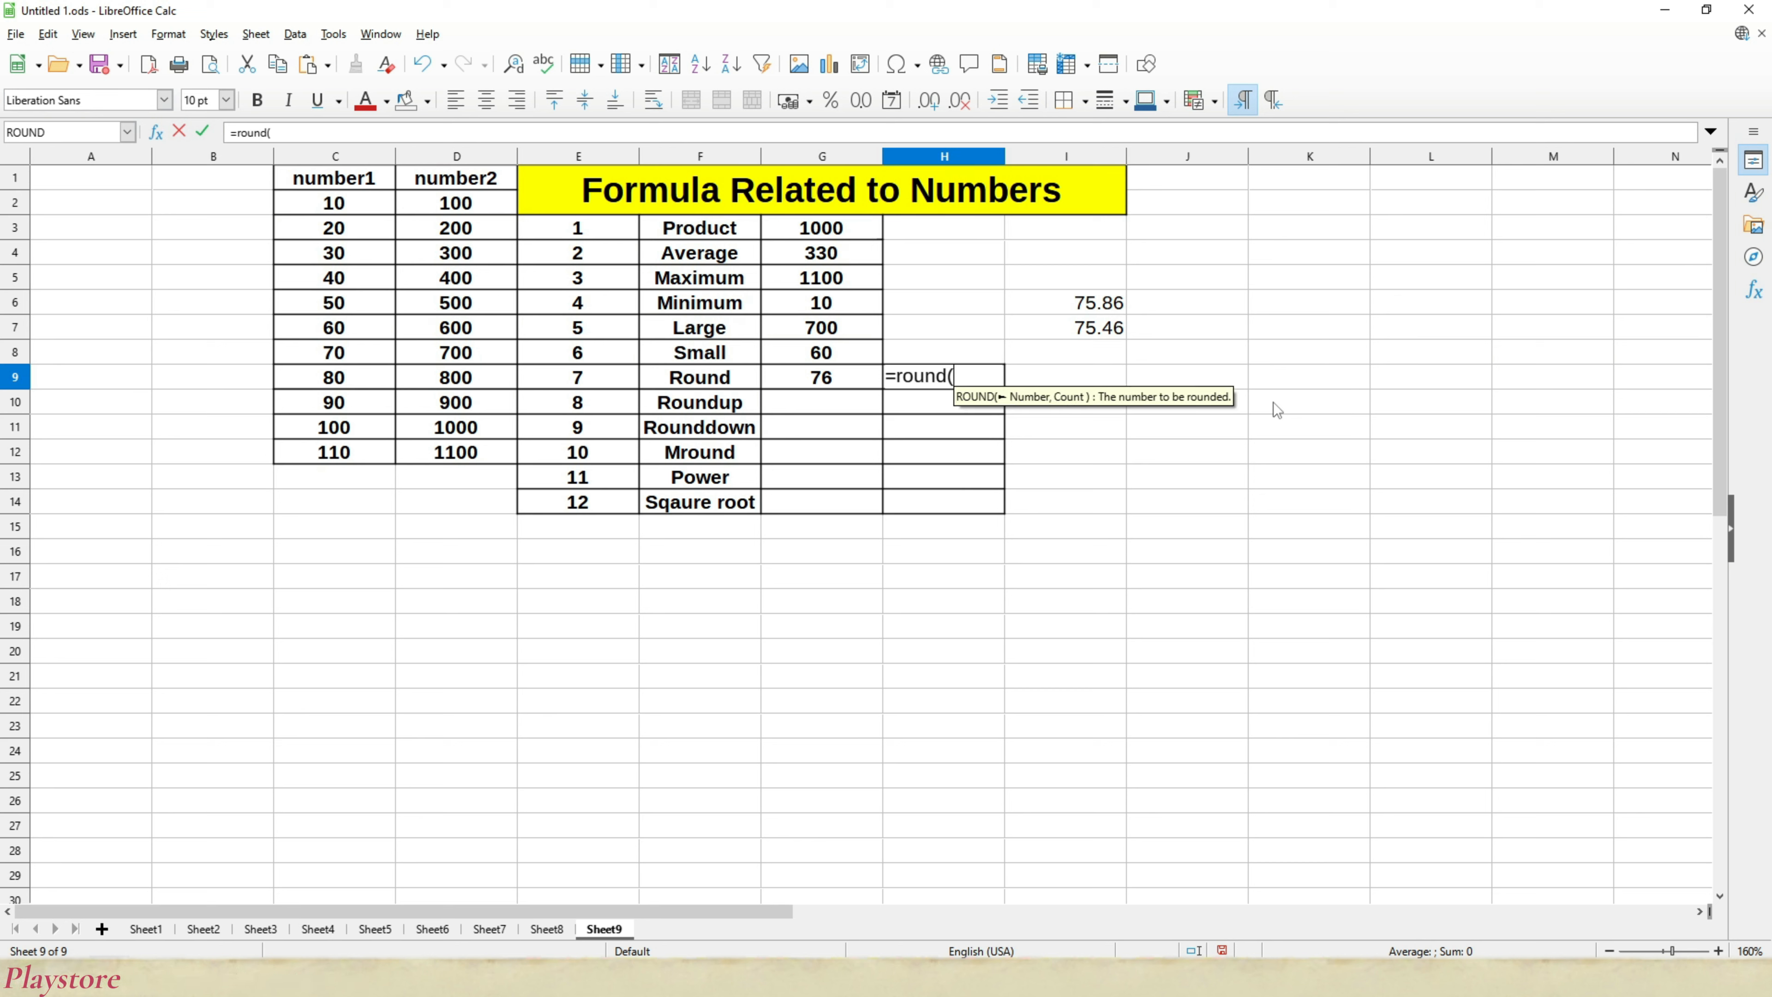
key("Right")
key("Up")
key("Up")
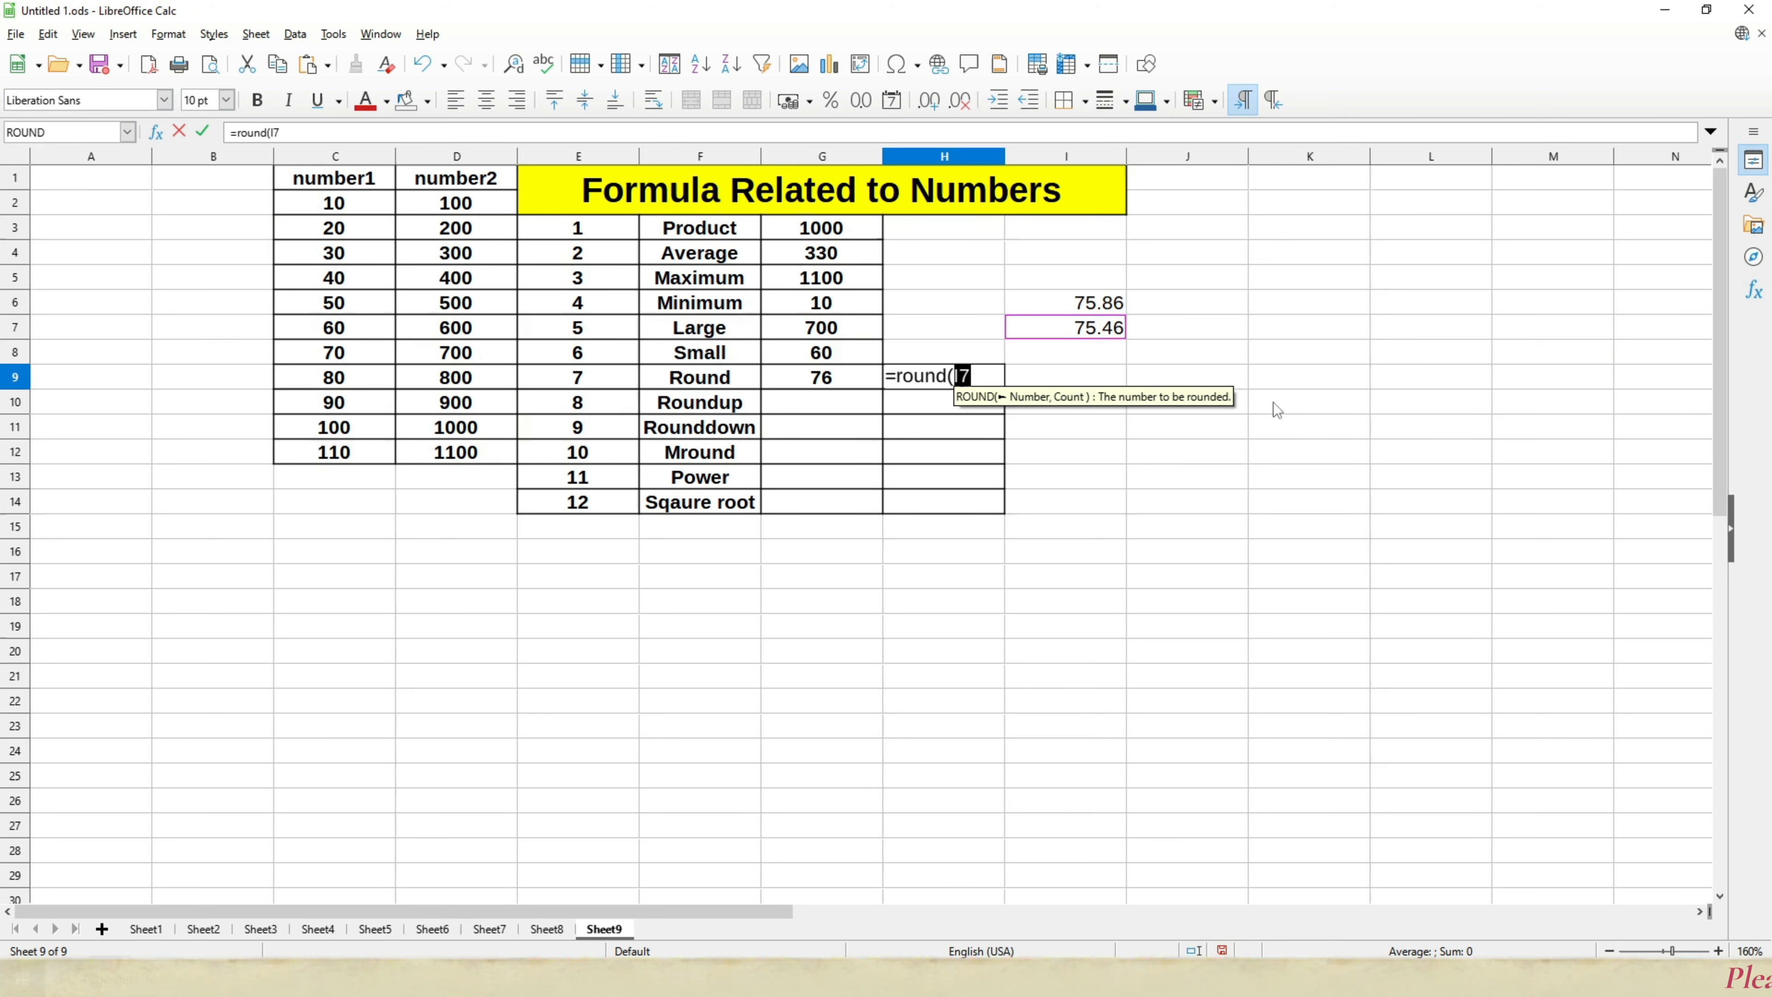
type(",1")
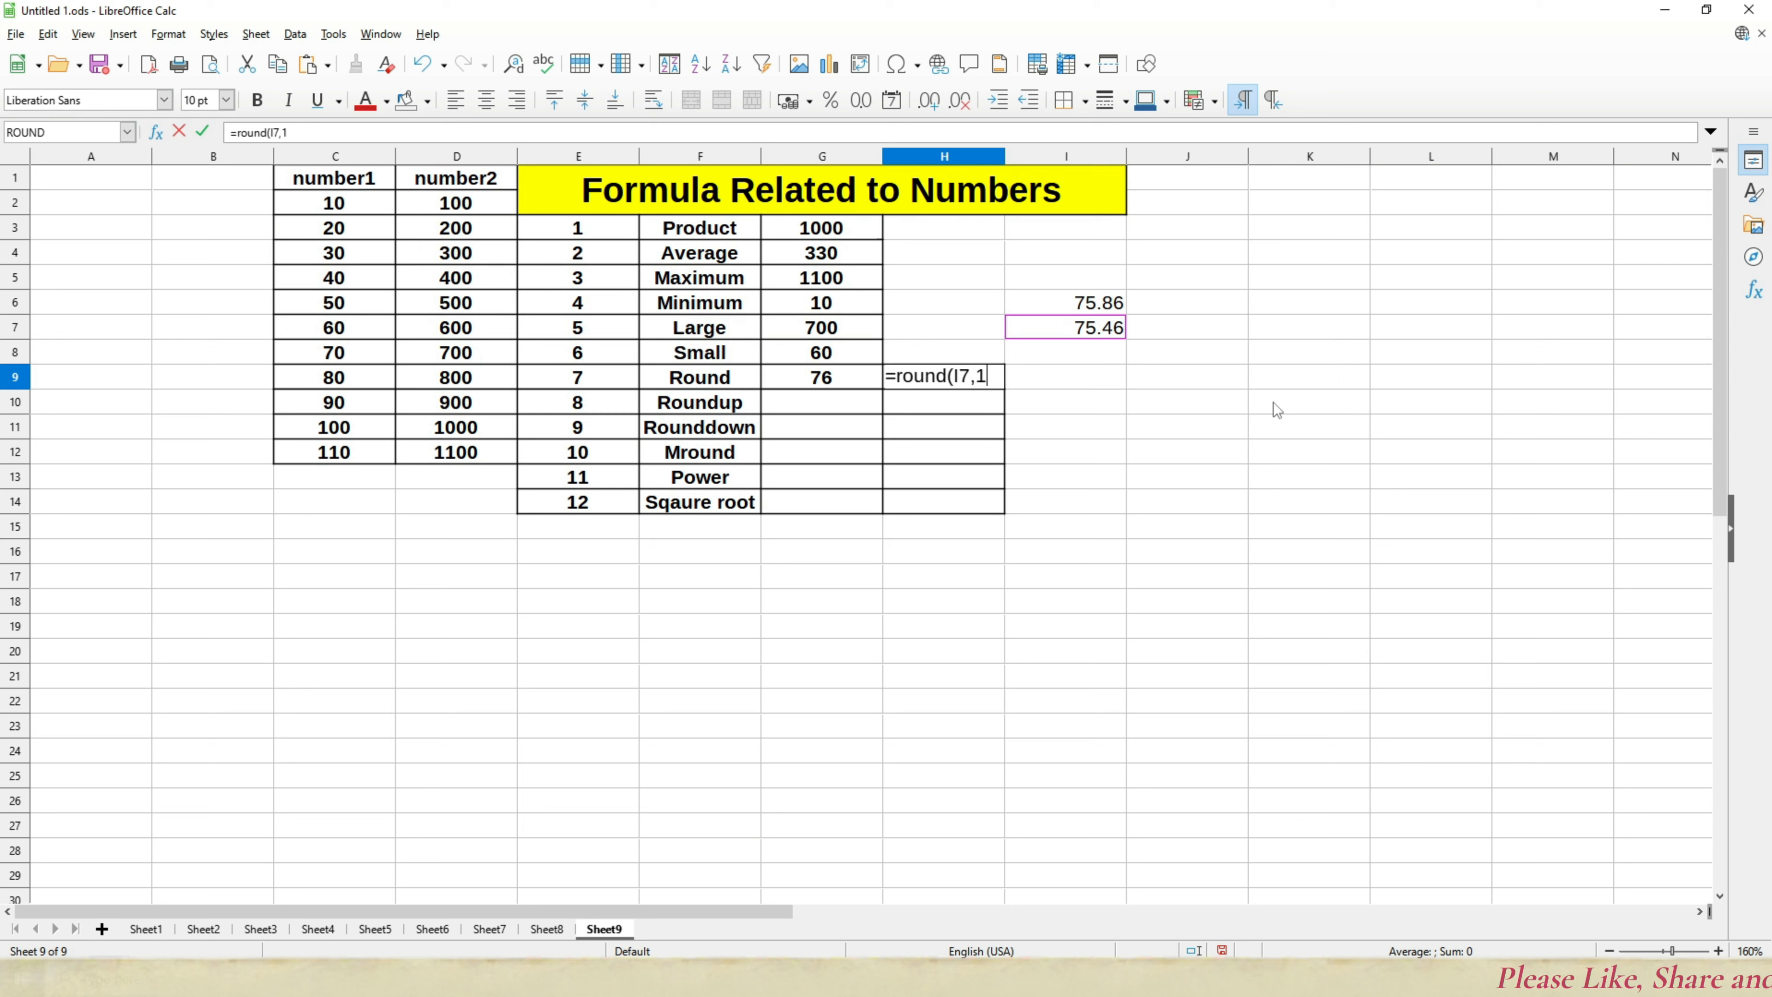
key("Return")
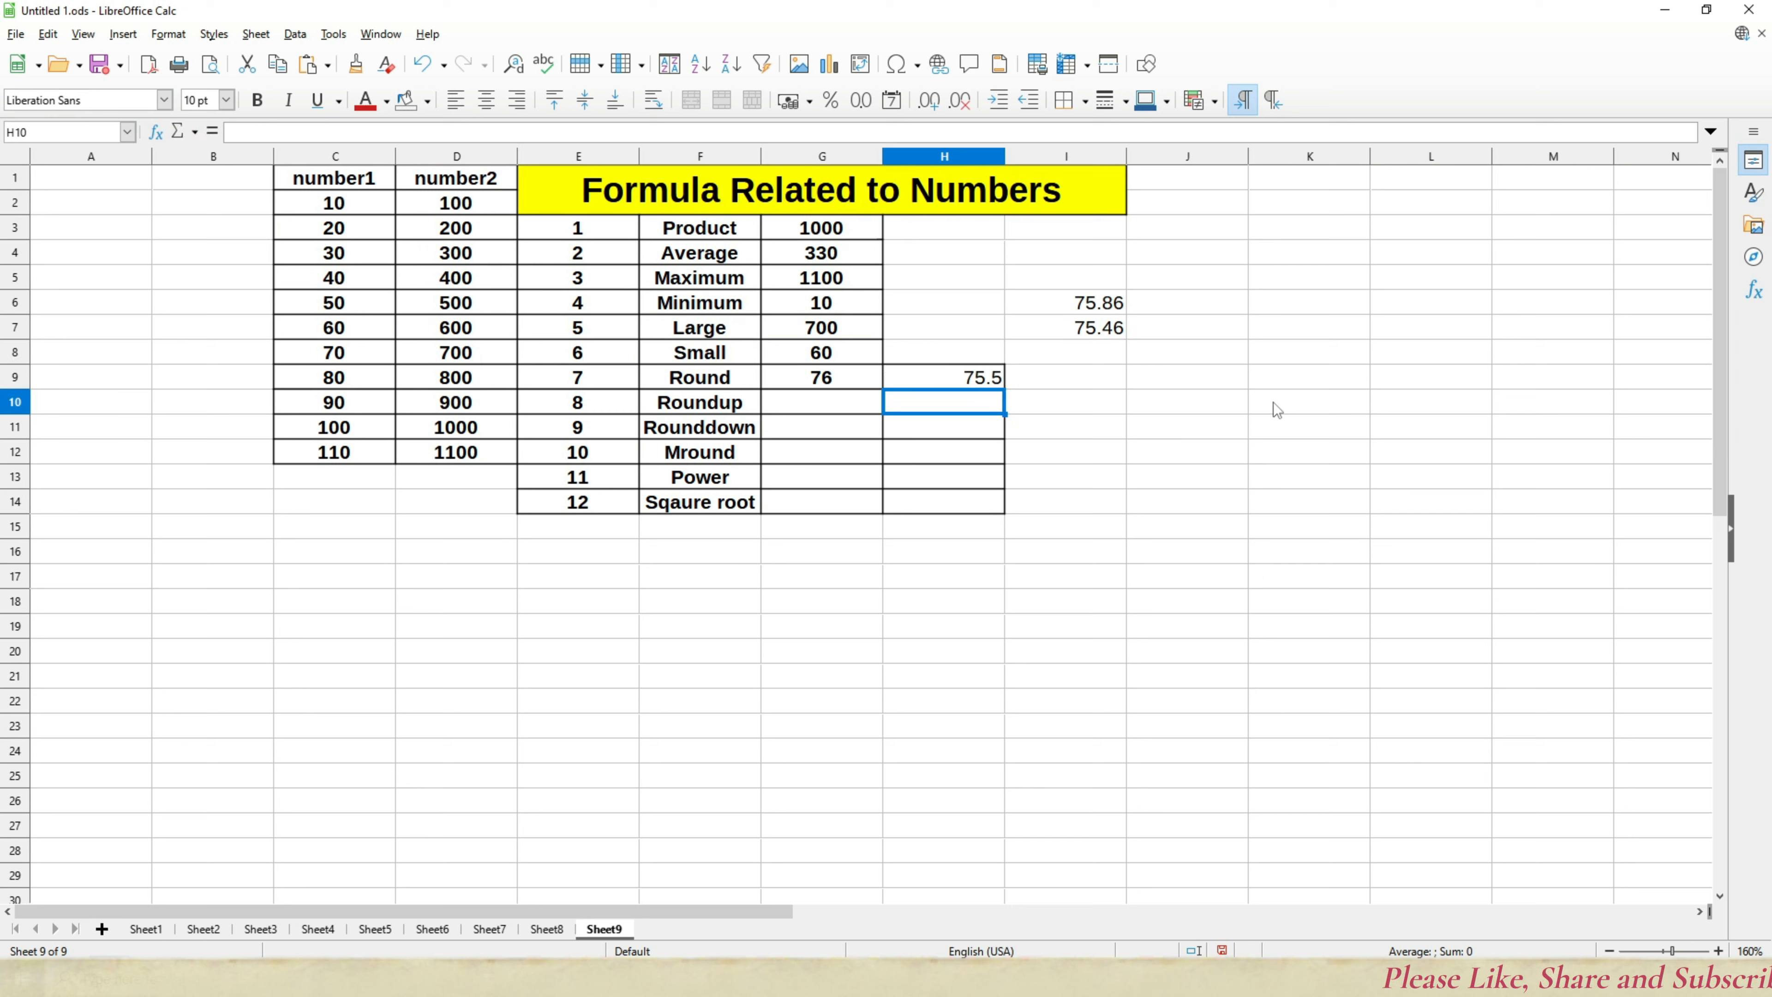
Step: Examine the ROUND formulas in G9 and H9 together with the source cells they refer to
left_click(833, 379)
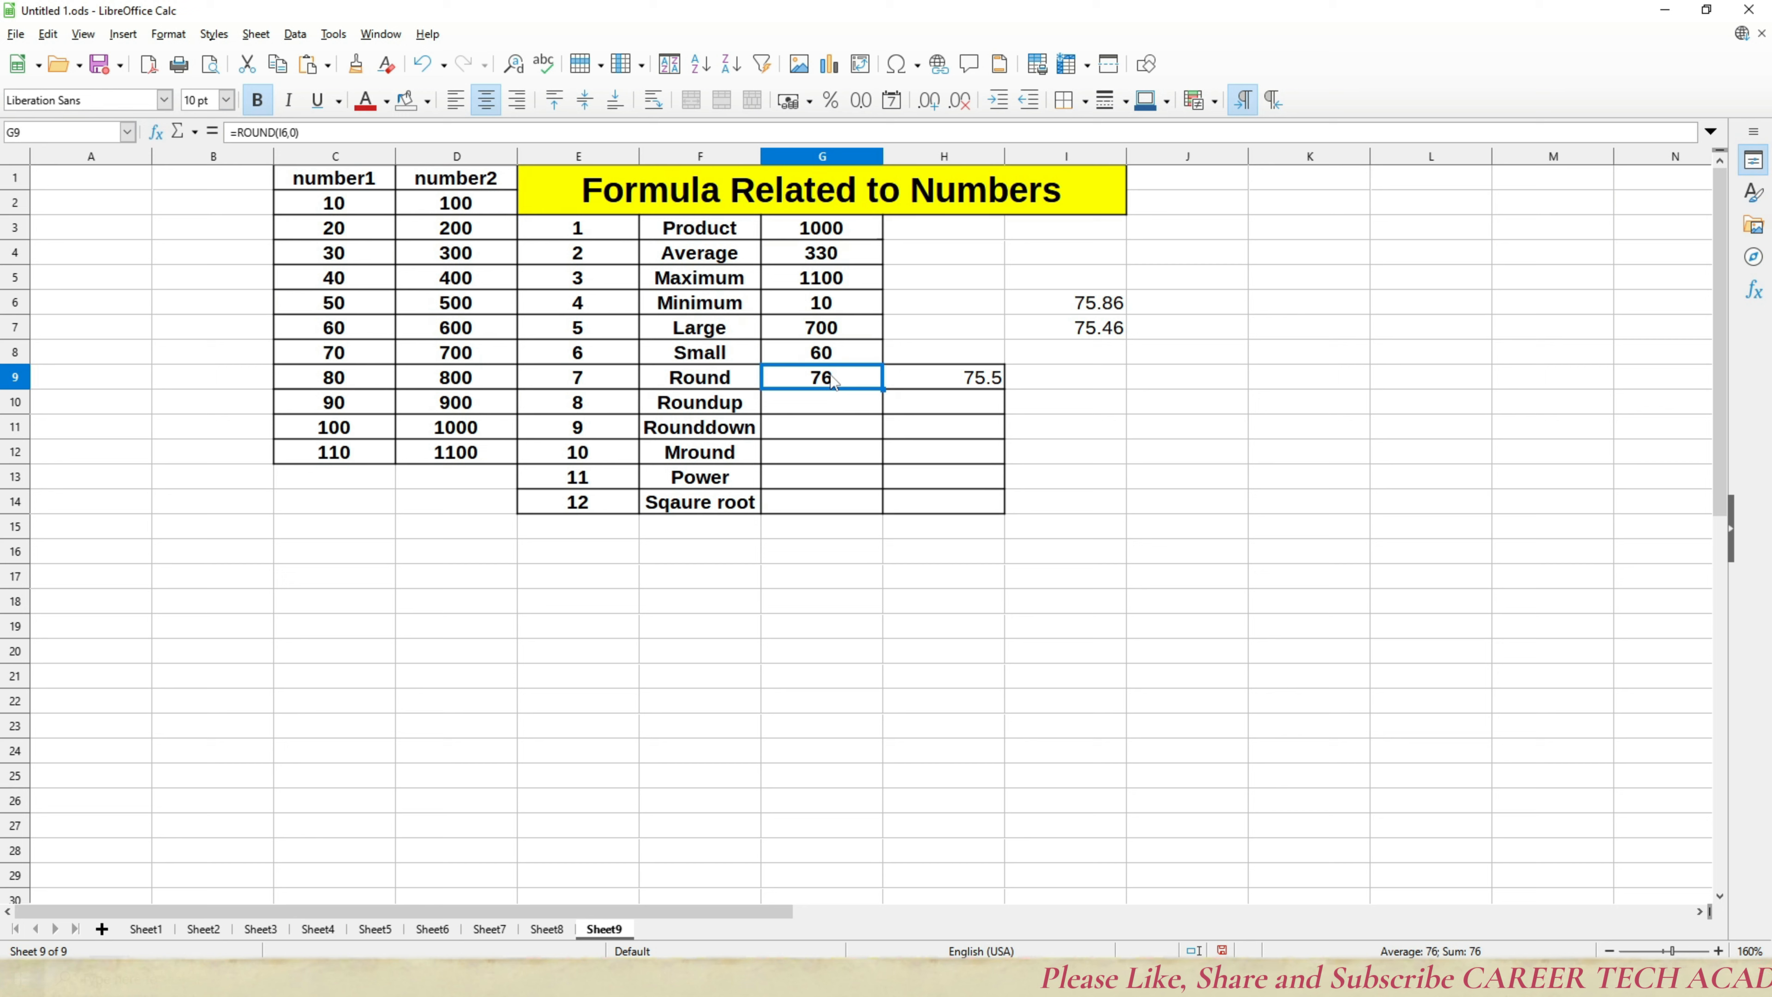
double_click(833, 379)
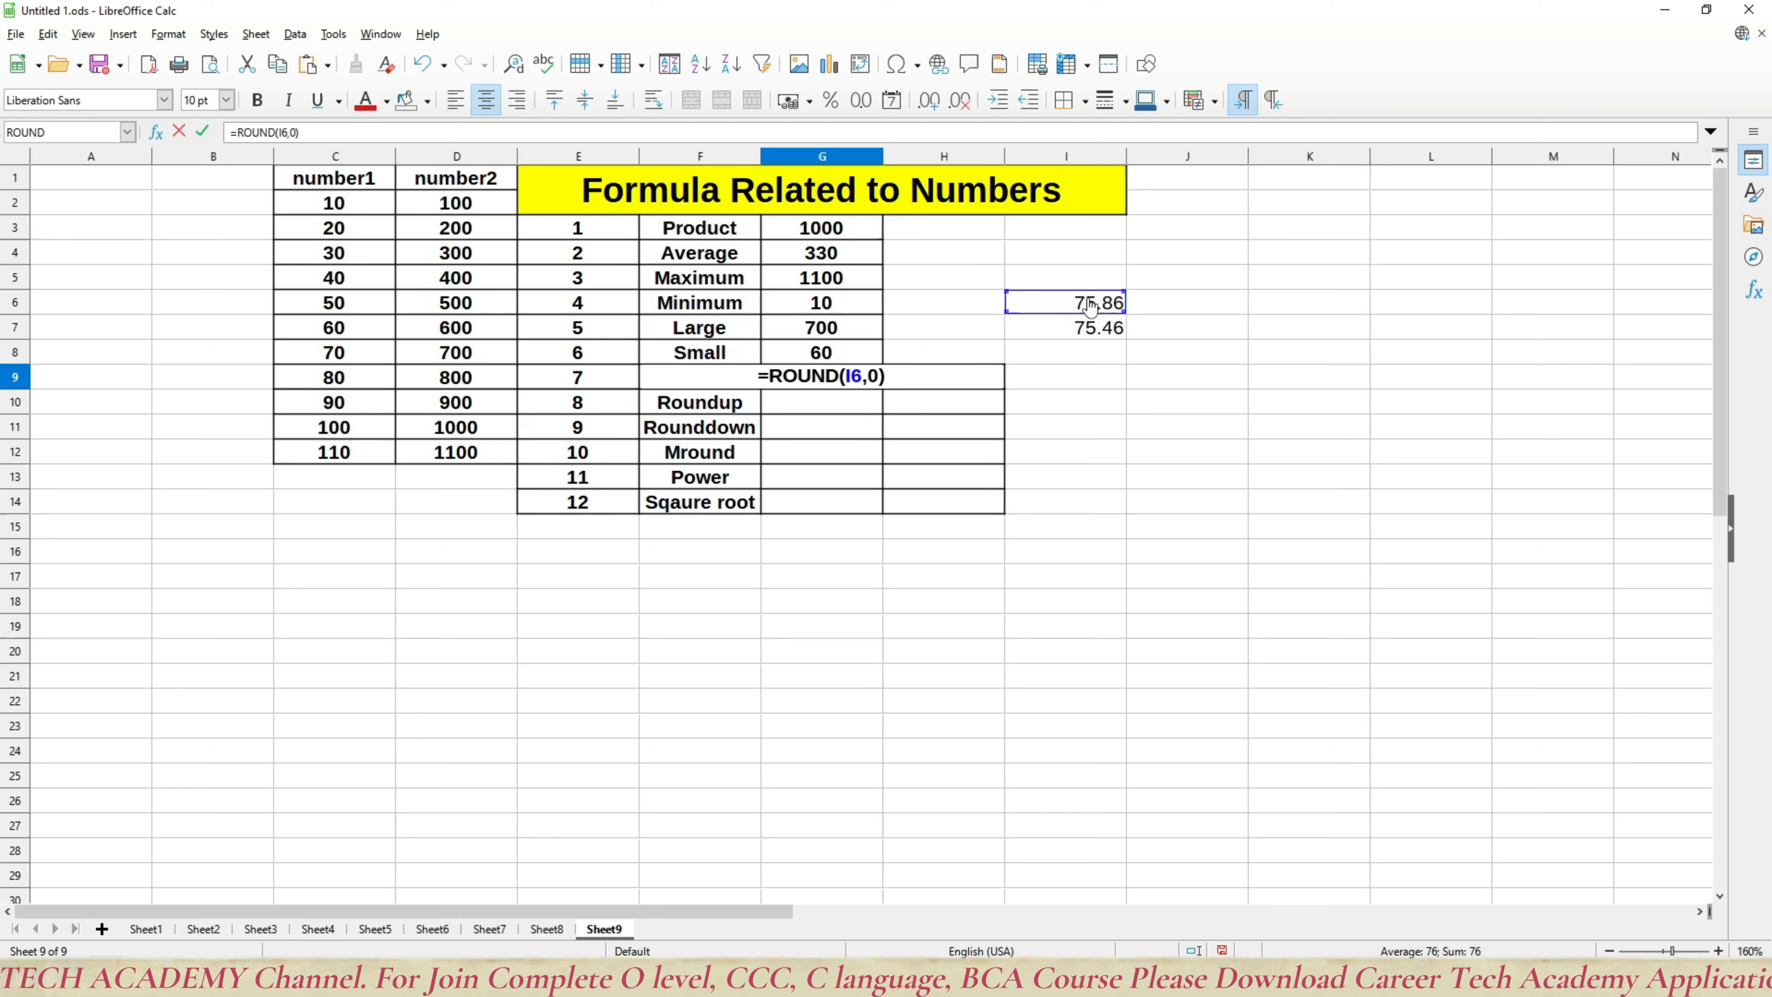
key("Return")
left_click(907, 406)
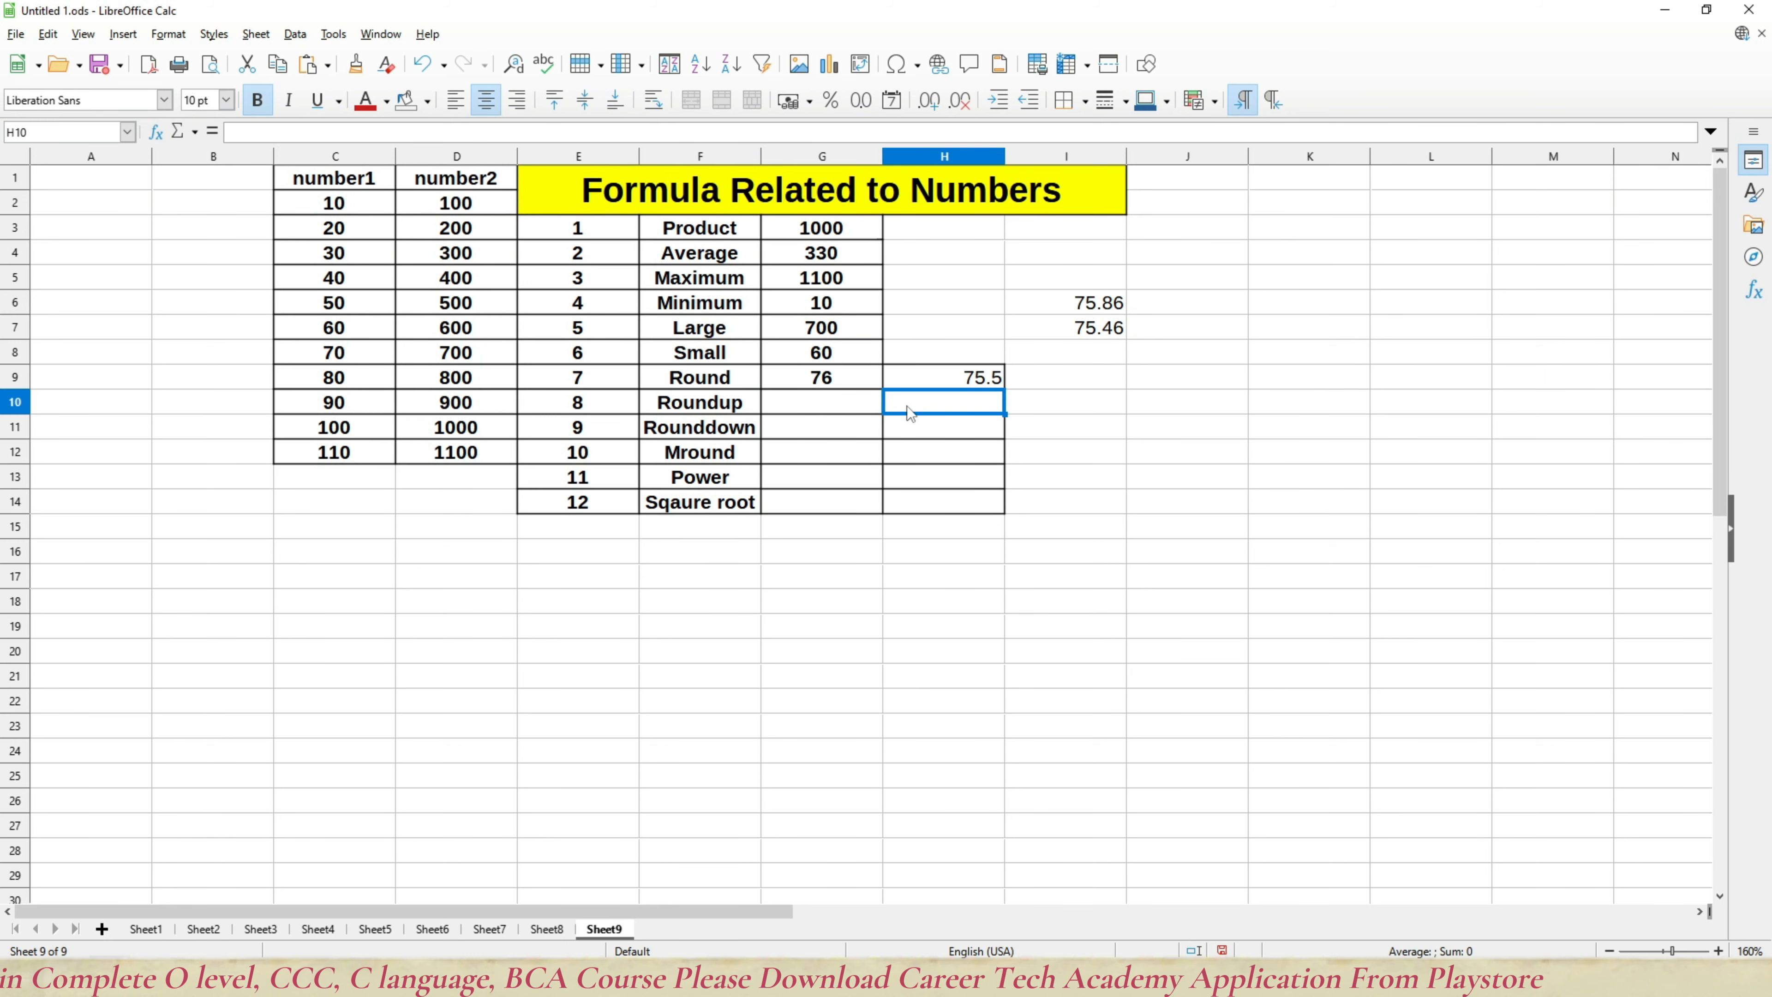
key("Up")
key("F2")
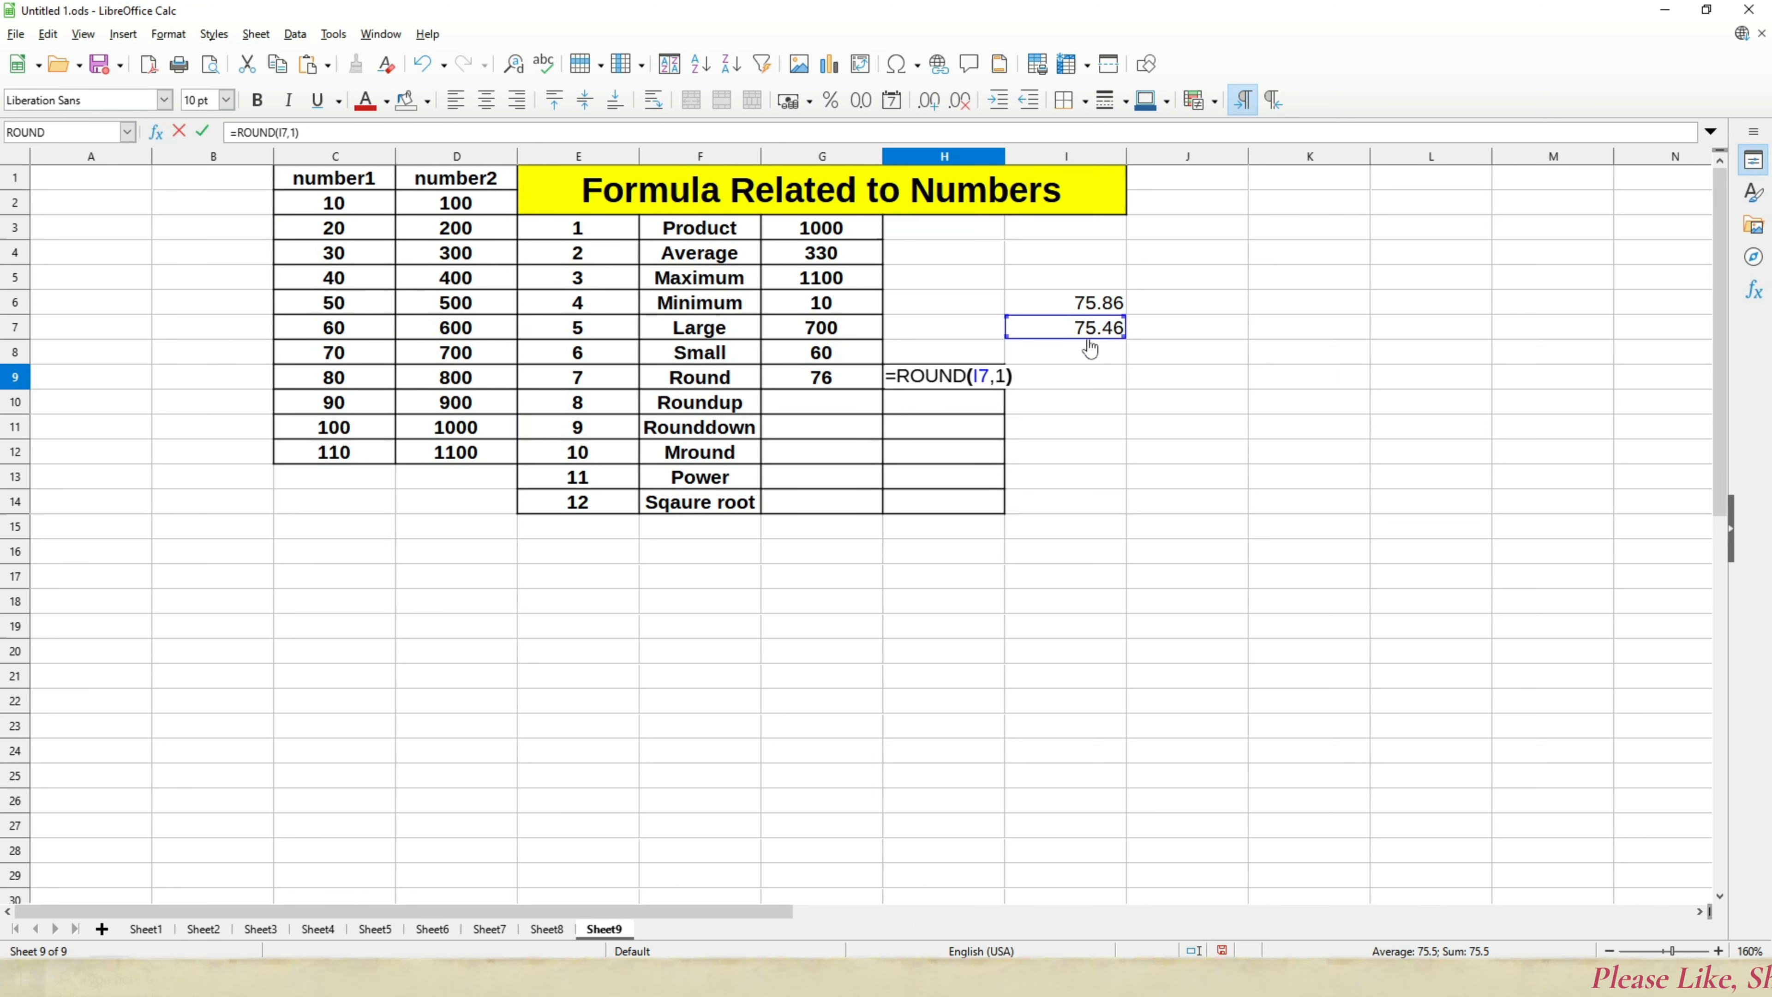
key("Return")
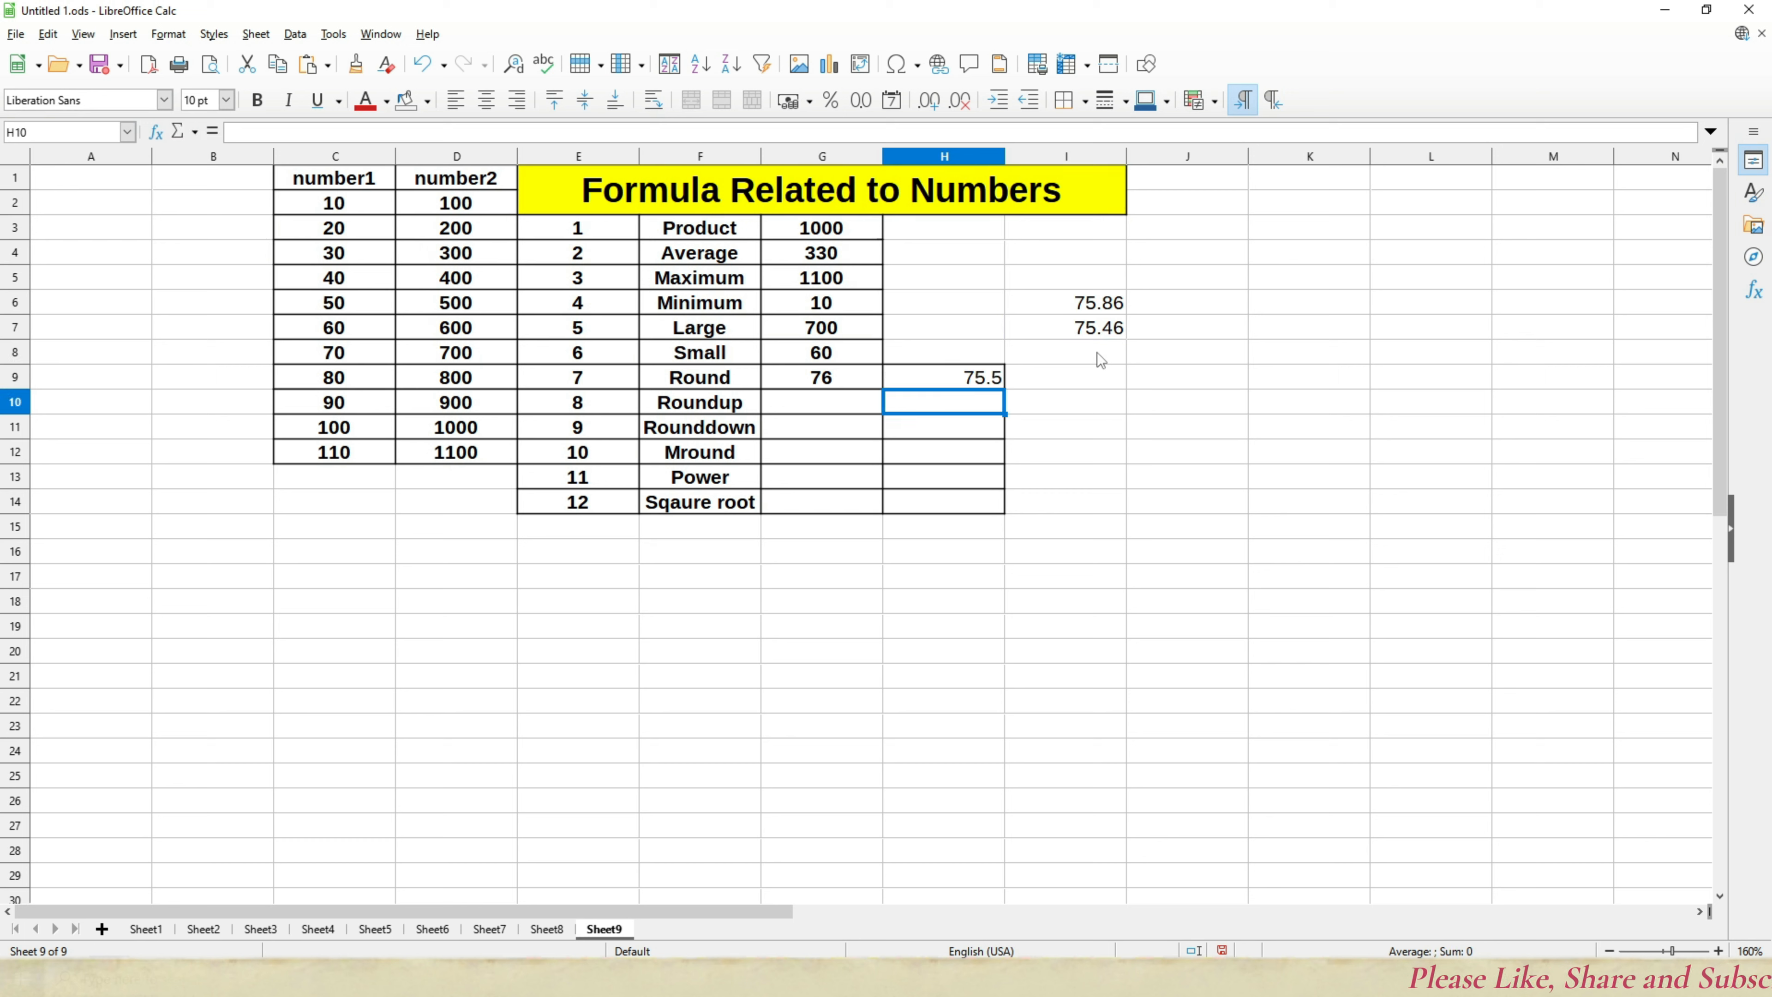
Step: Enter a ROUNDUP formula in G10 for I7 with 0 places, and compare the result with its source value
left_click(810, 406)
type("=round")
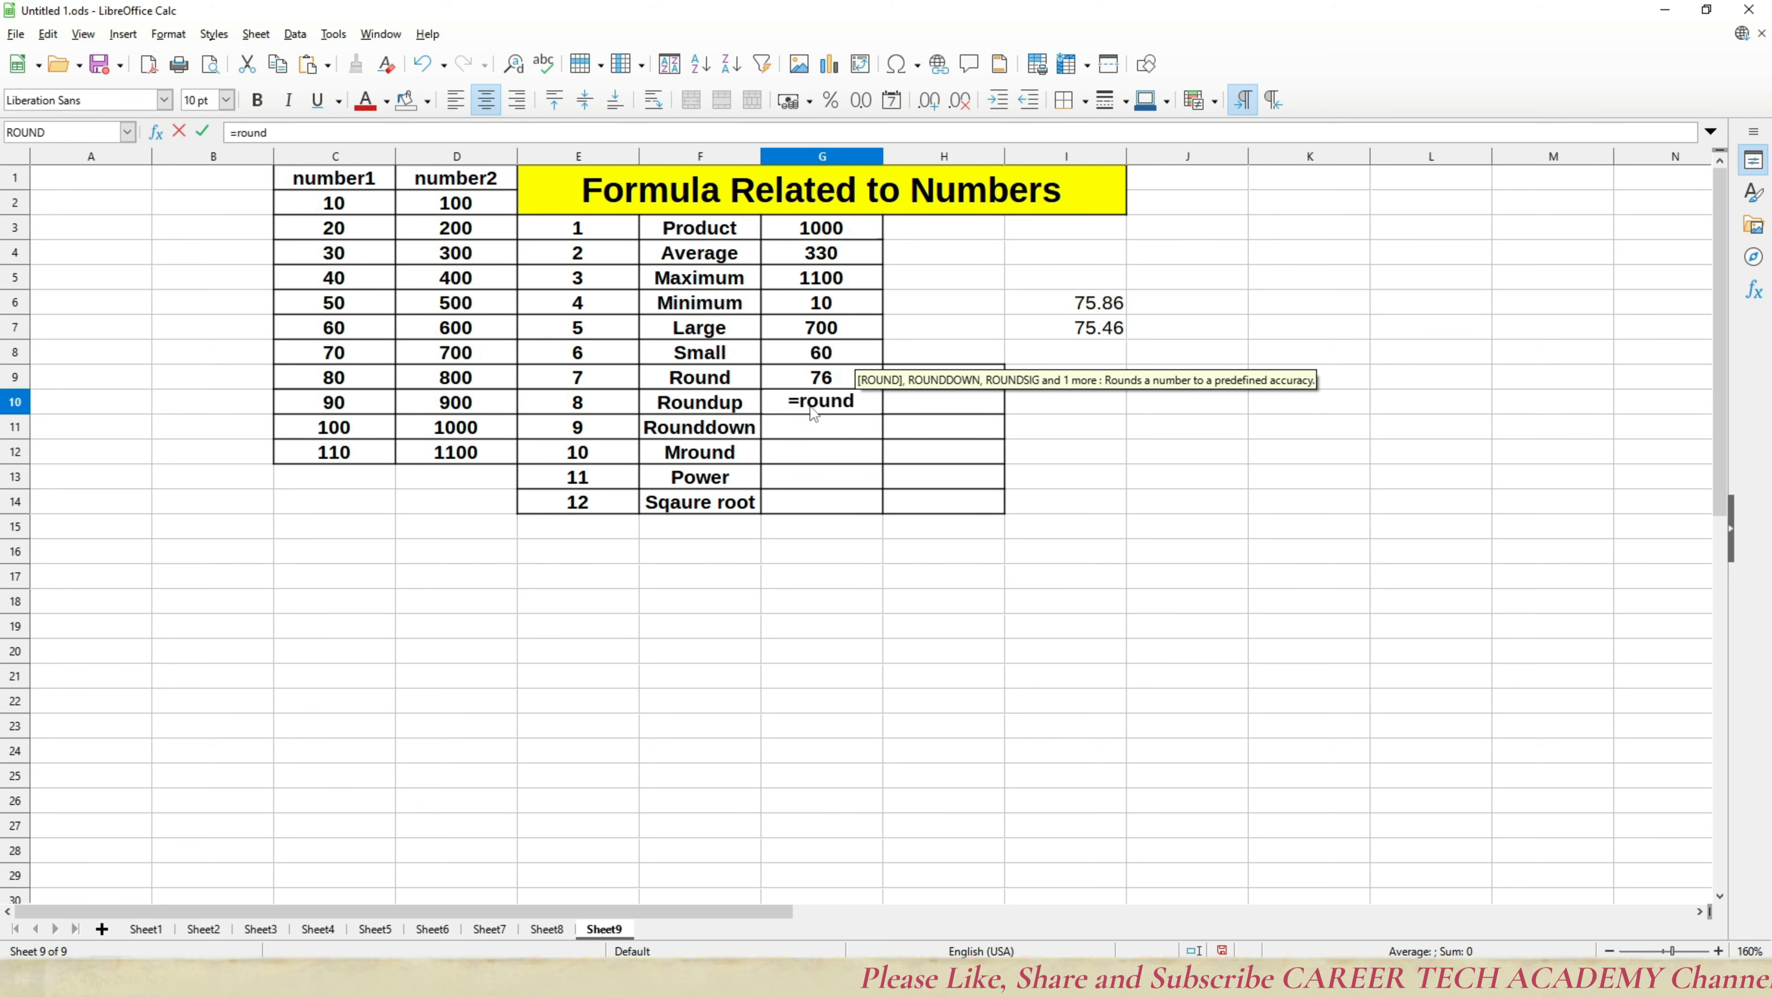
type("up(")
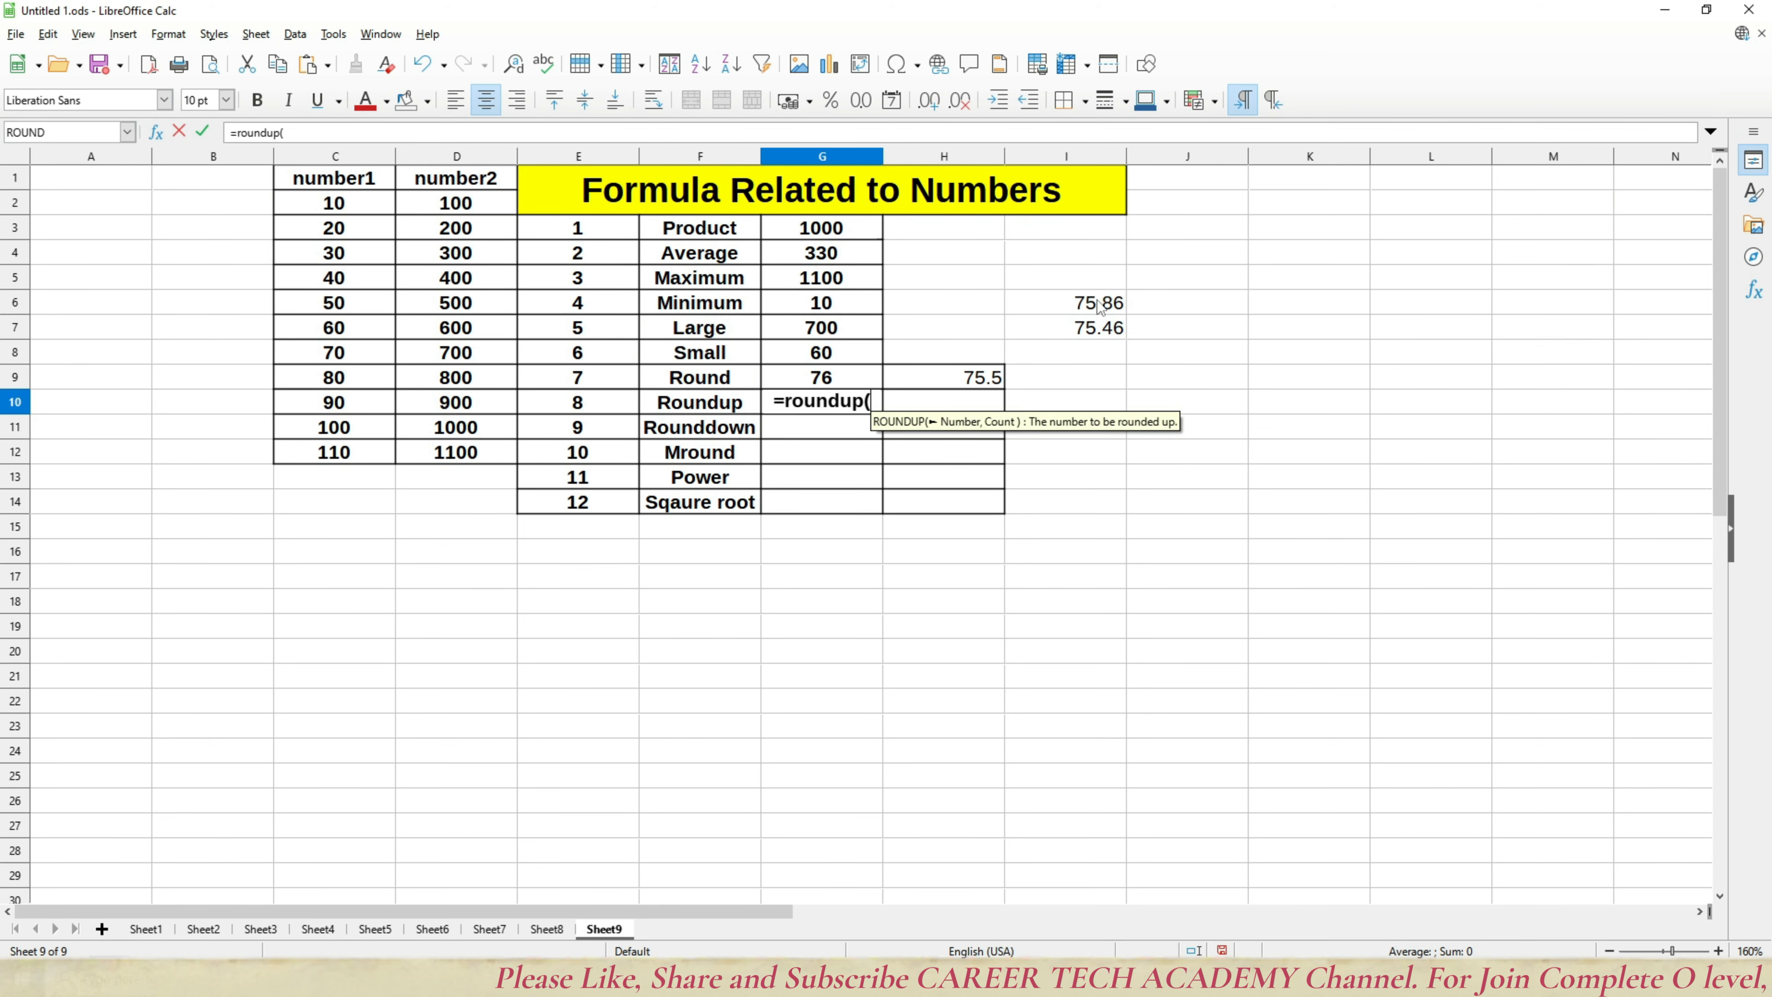
left_click(1097, 329)
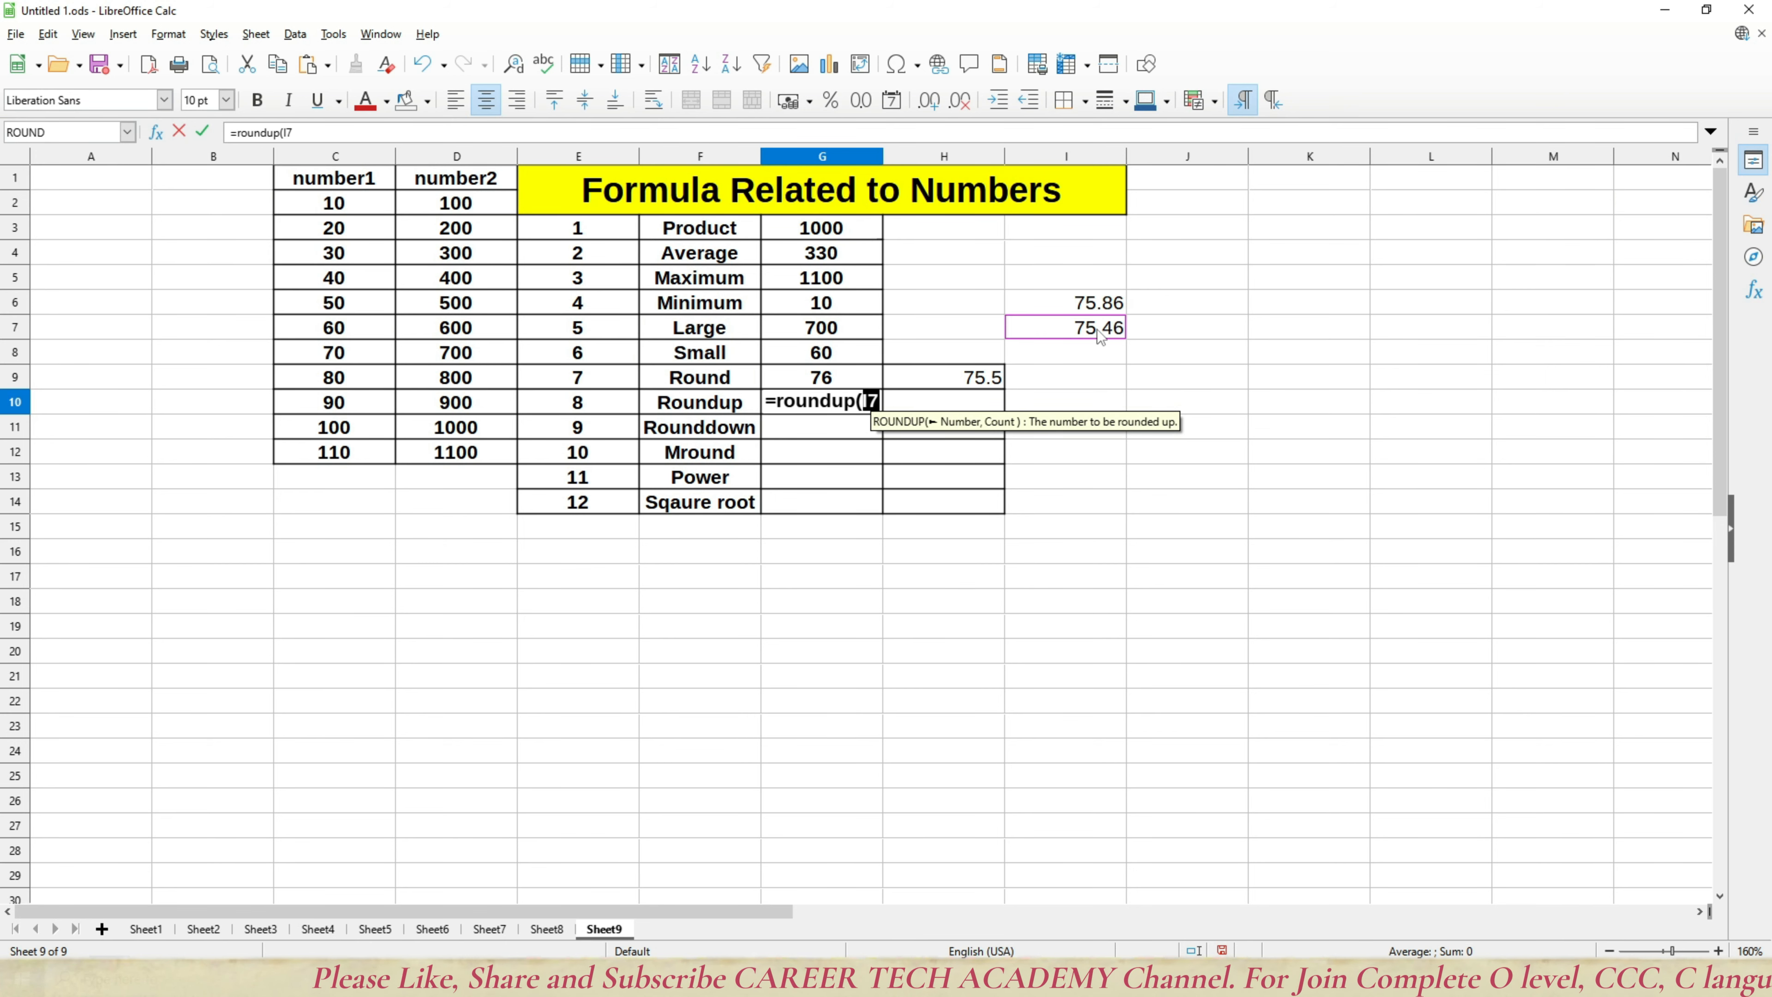
type(",0")
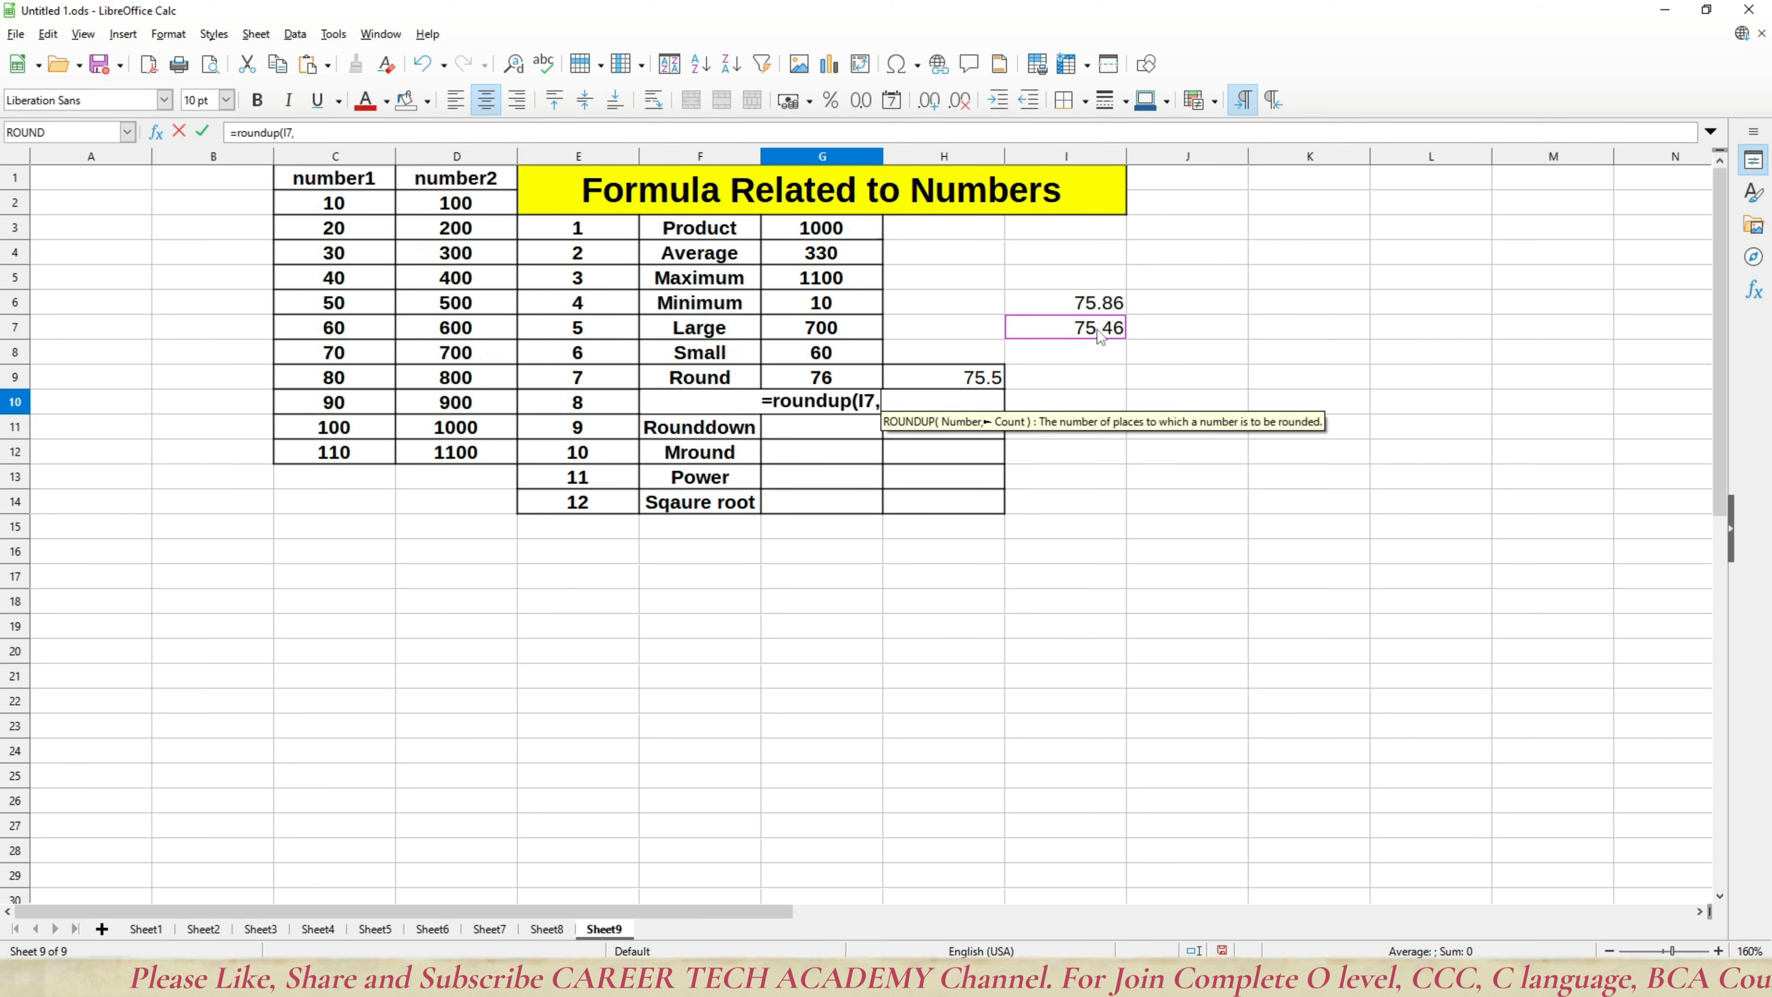
key("Return")
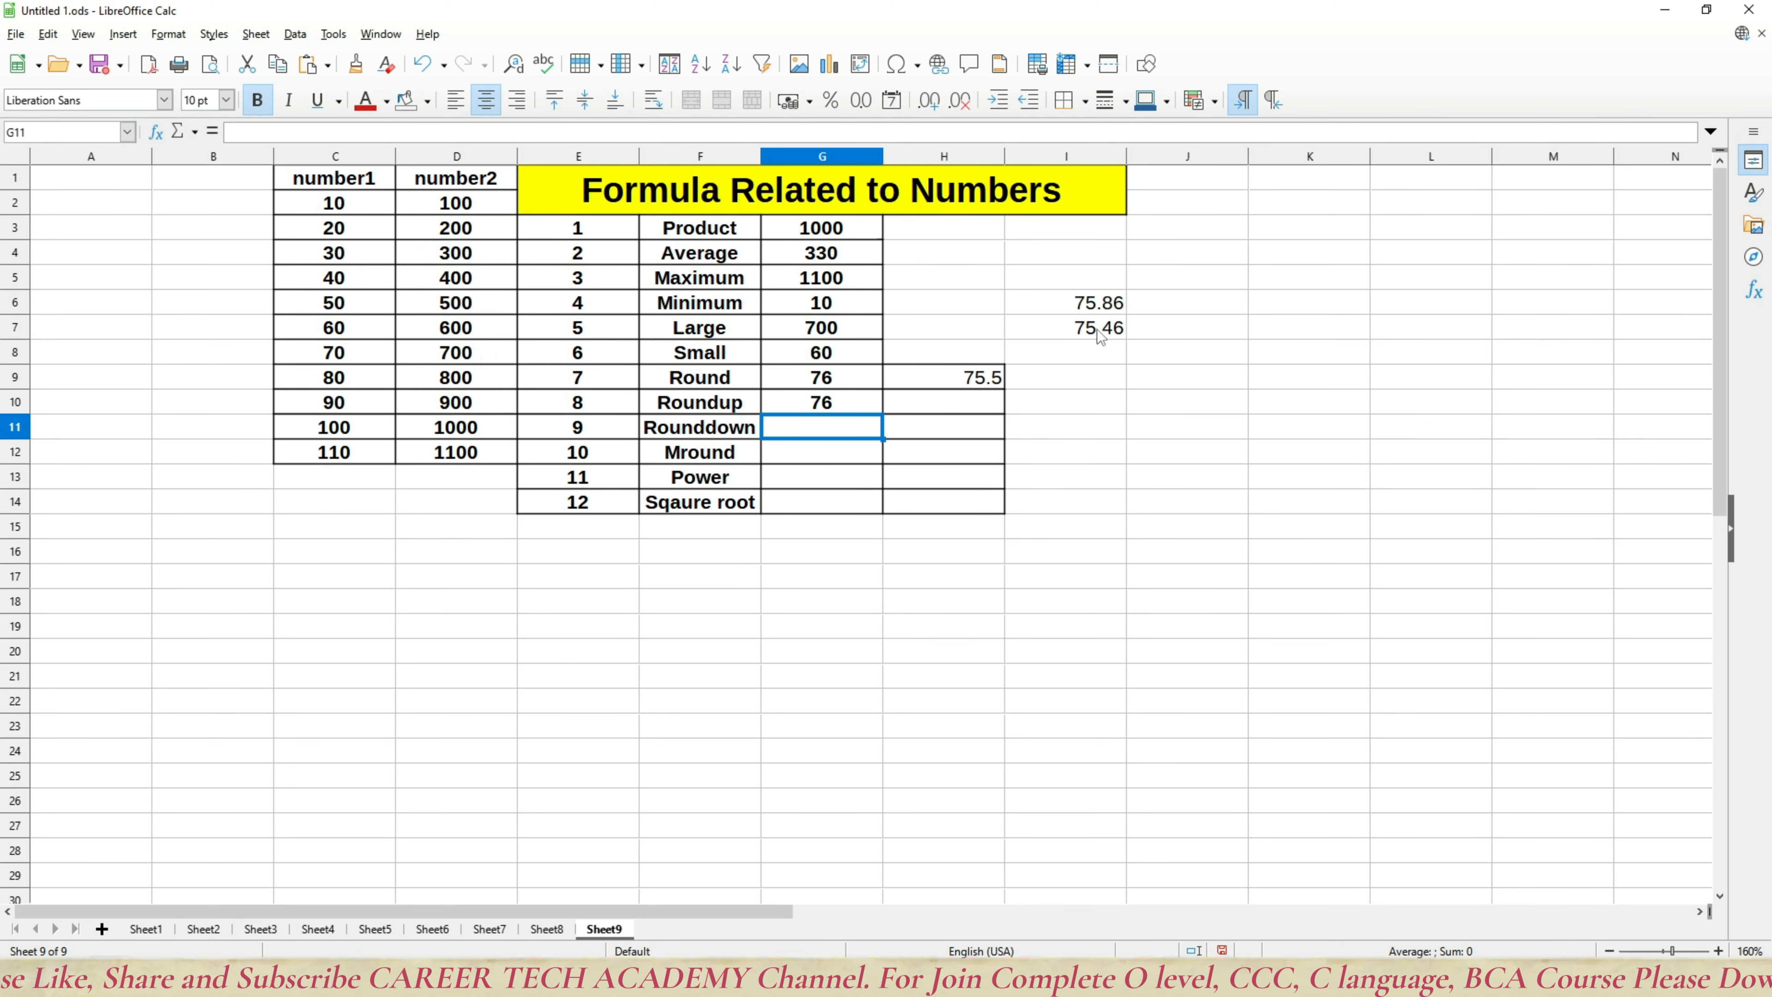
left_click(1097, 329)
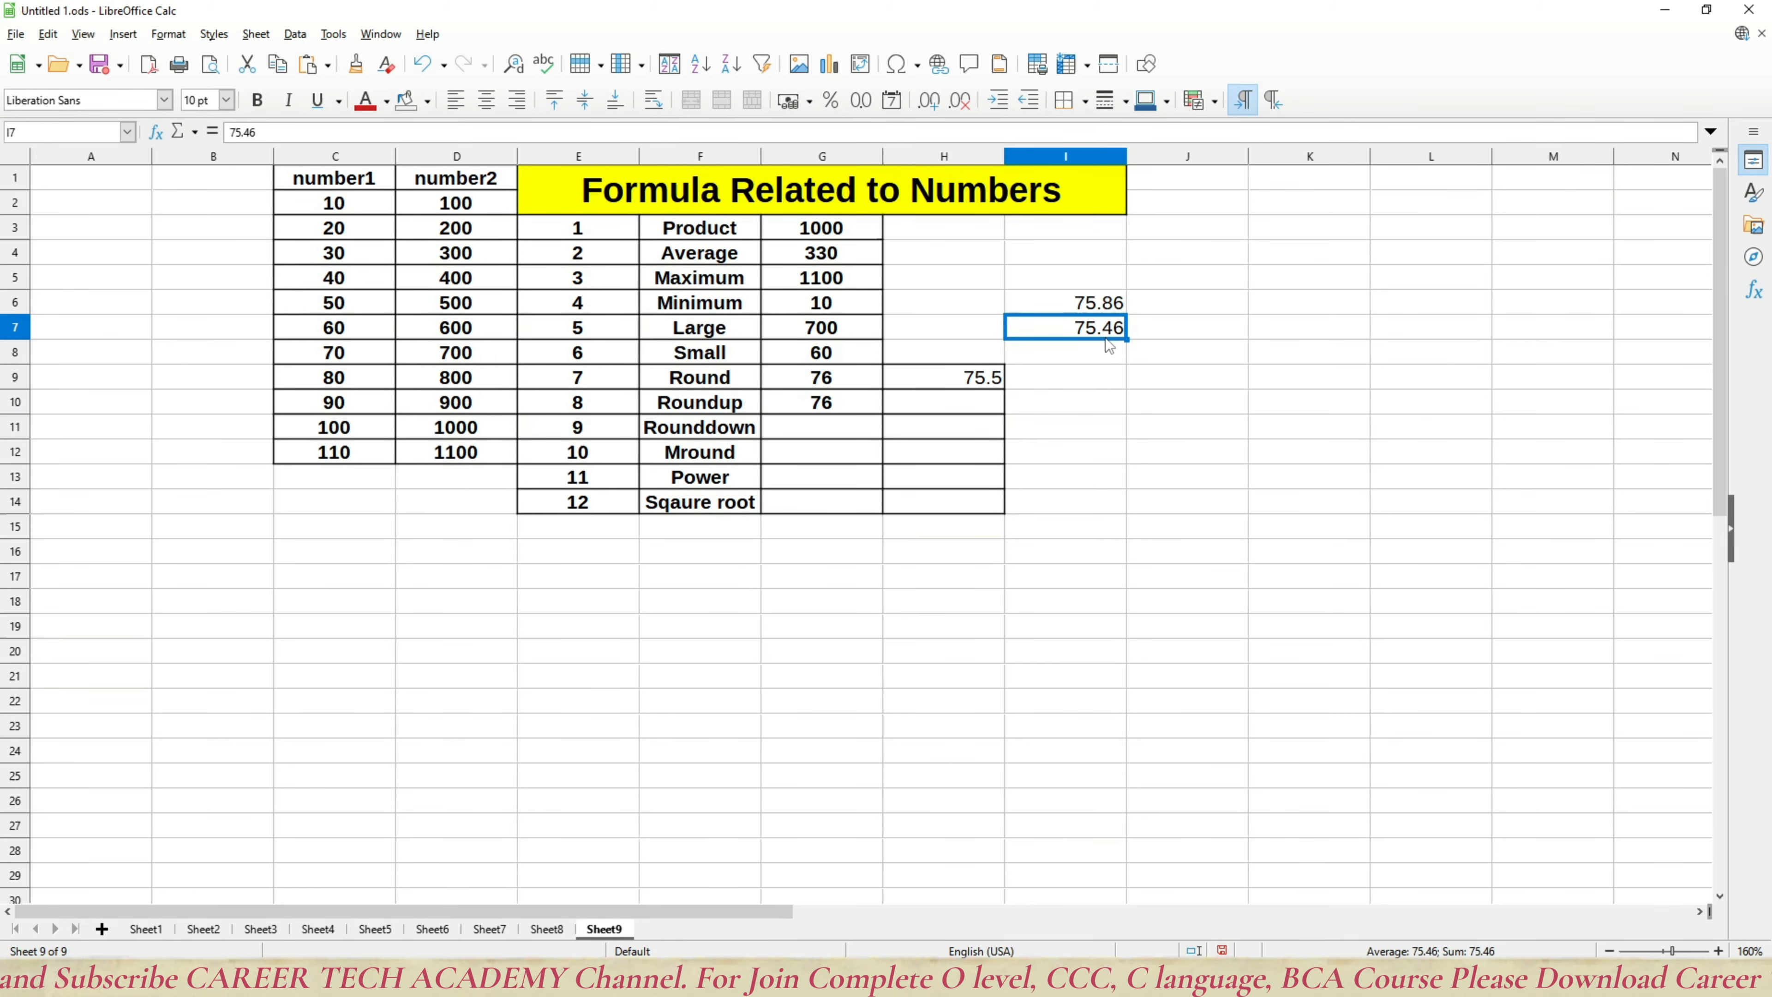
left_click(852, 403)
Step: Enter a ROUND formula in I10 for I7 with 0 places, as a comparison for the Roundup result
left_click(1095, 403)
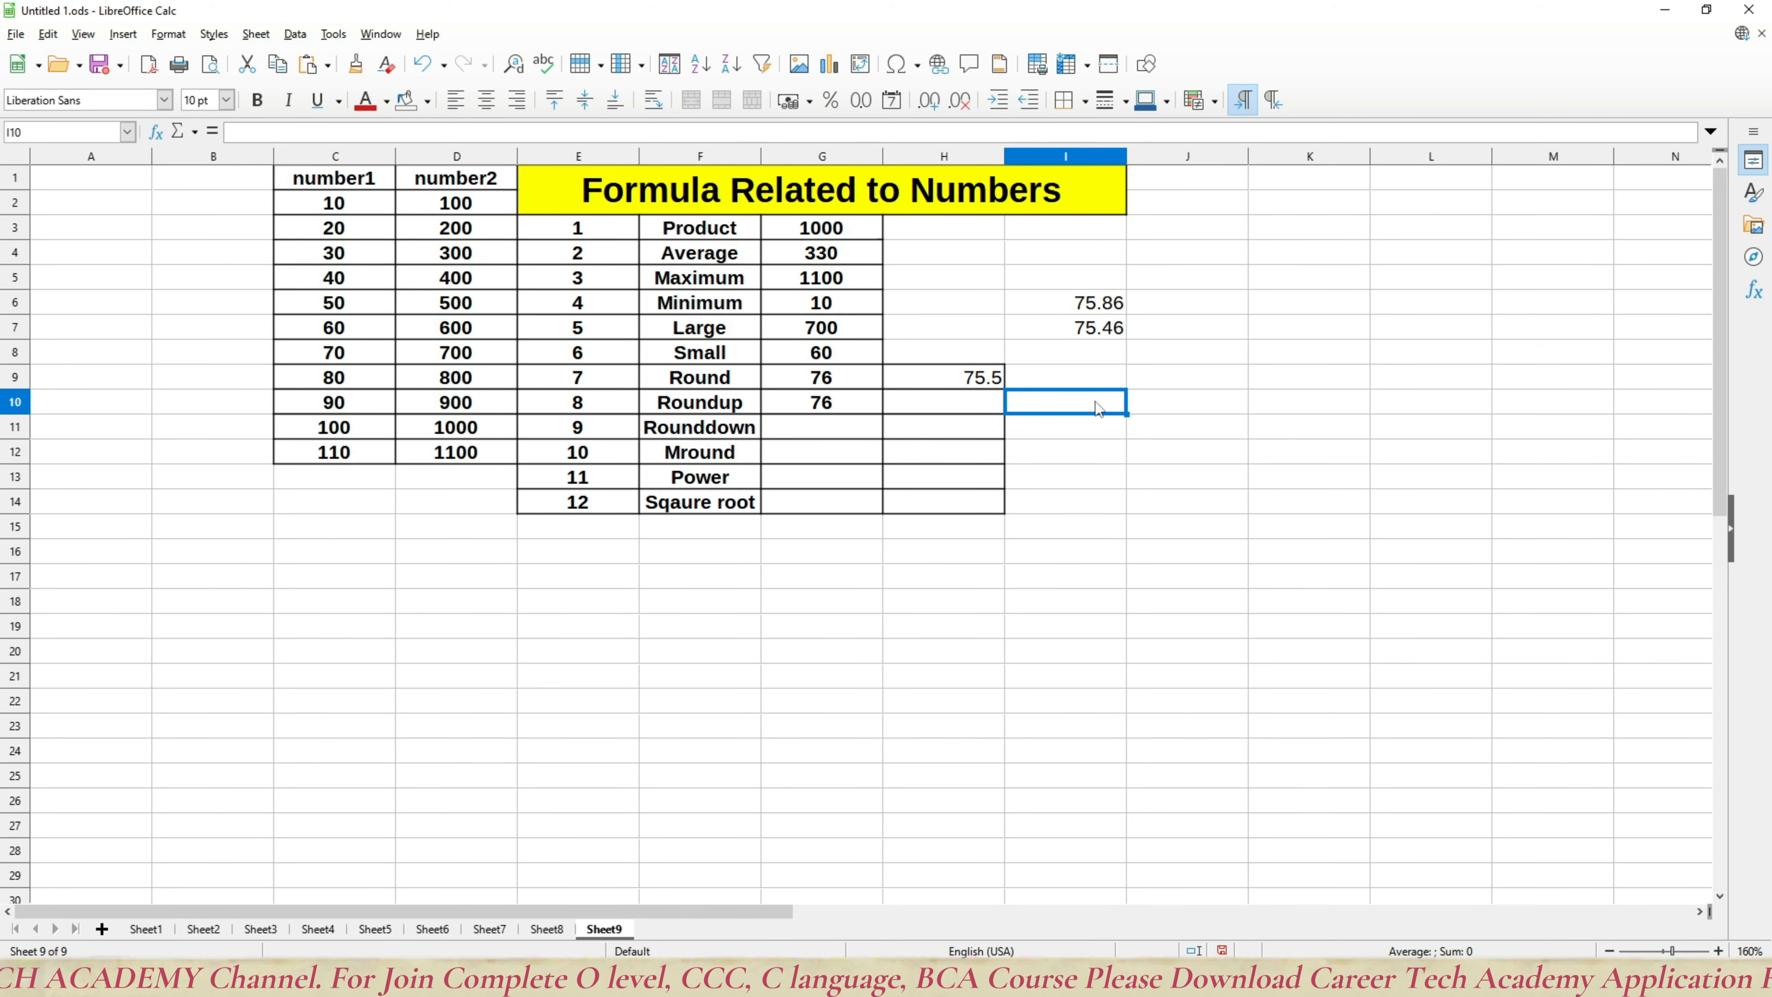
type("=roun")
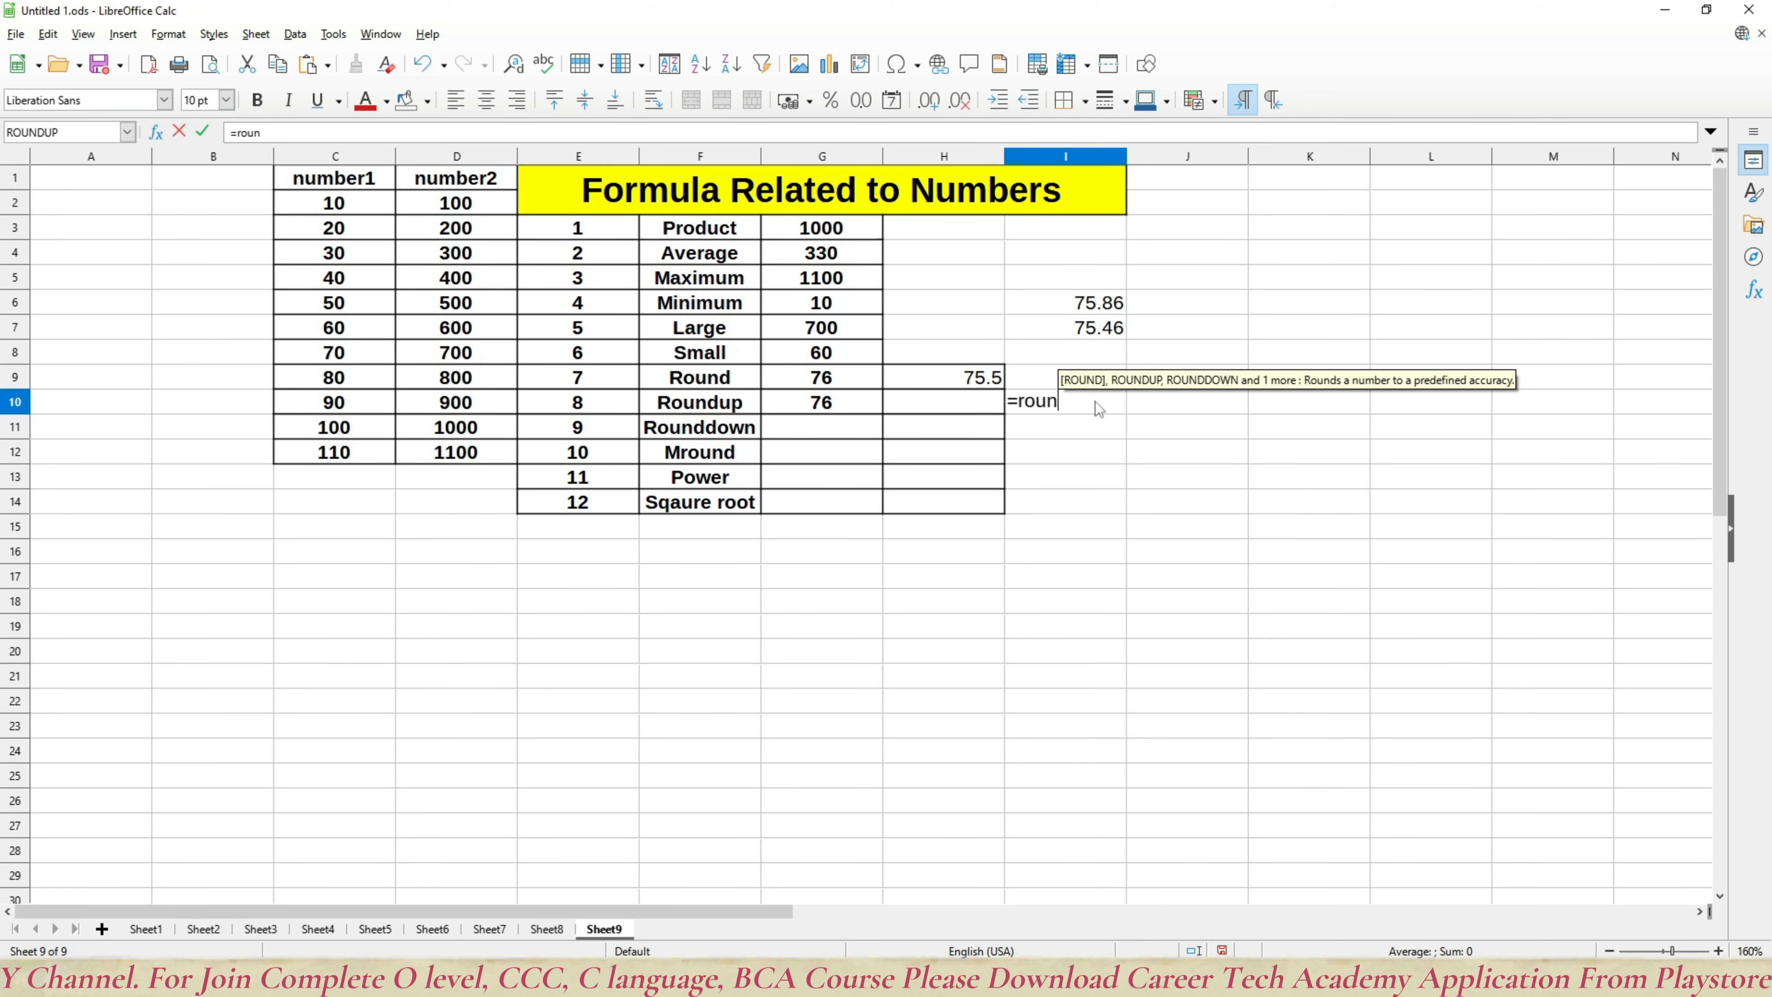
type("d(")
key("Up")
key("Up")
key("Up")
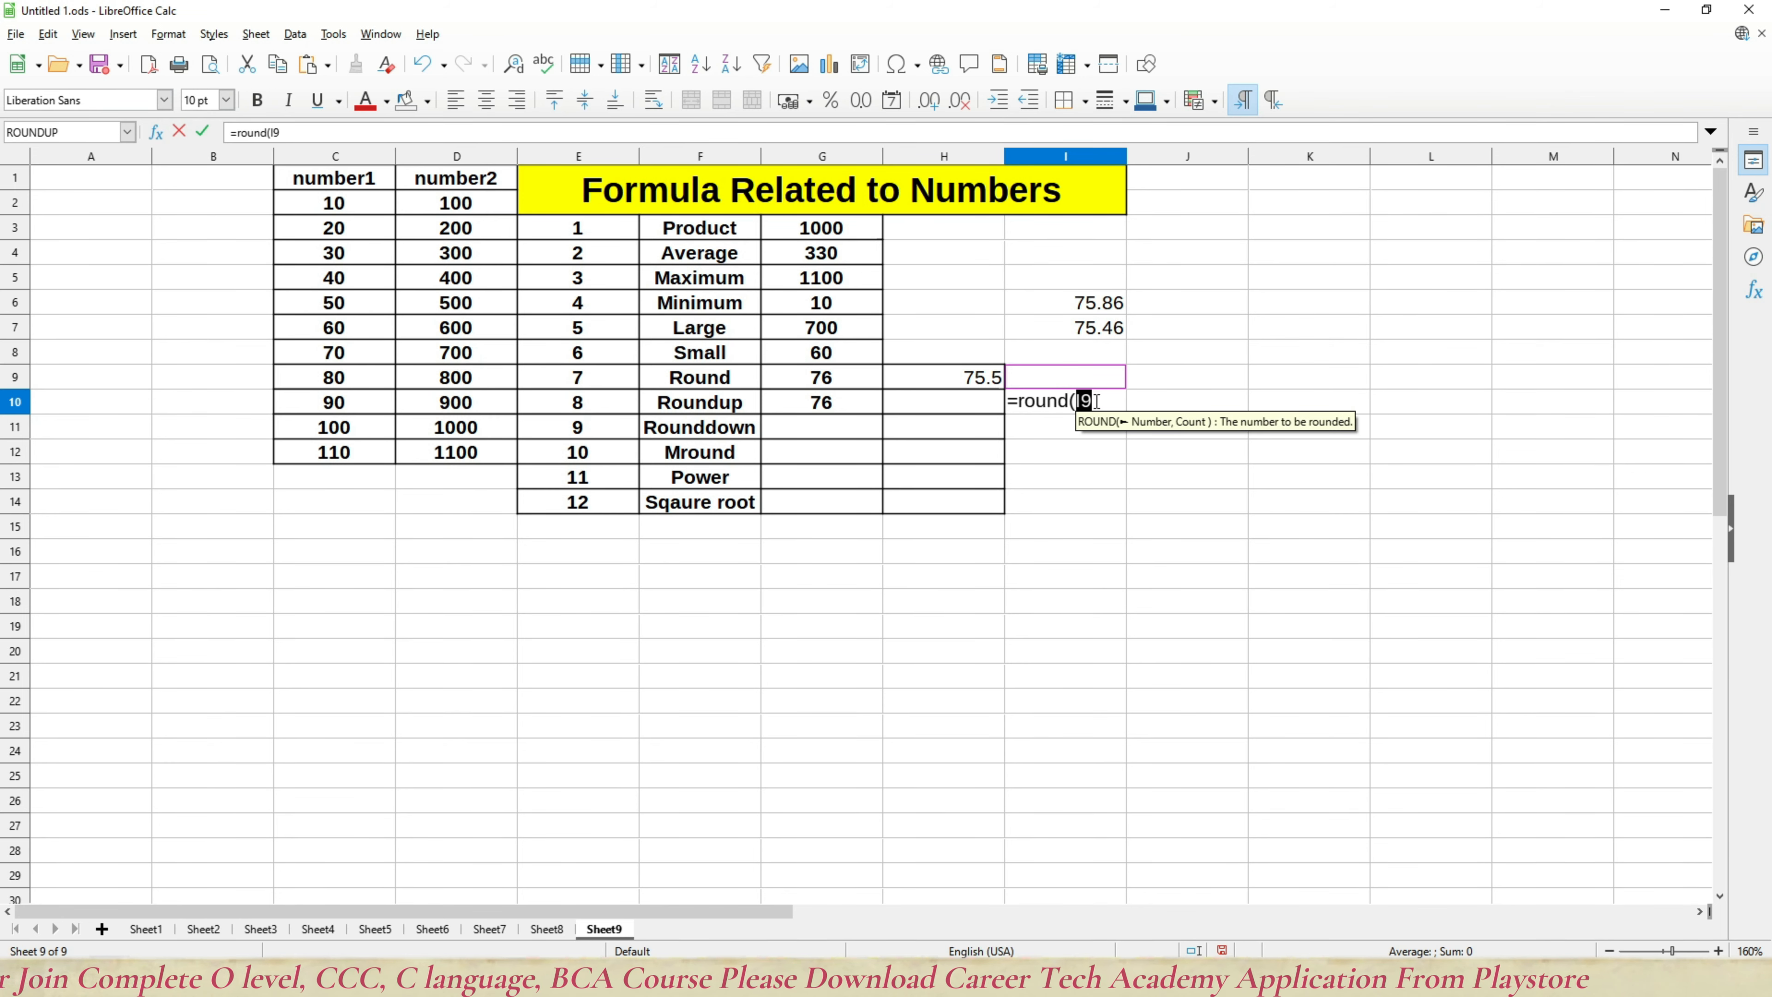
type(",0)")
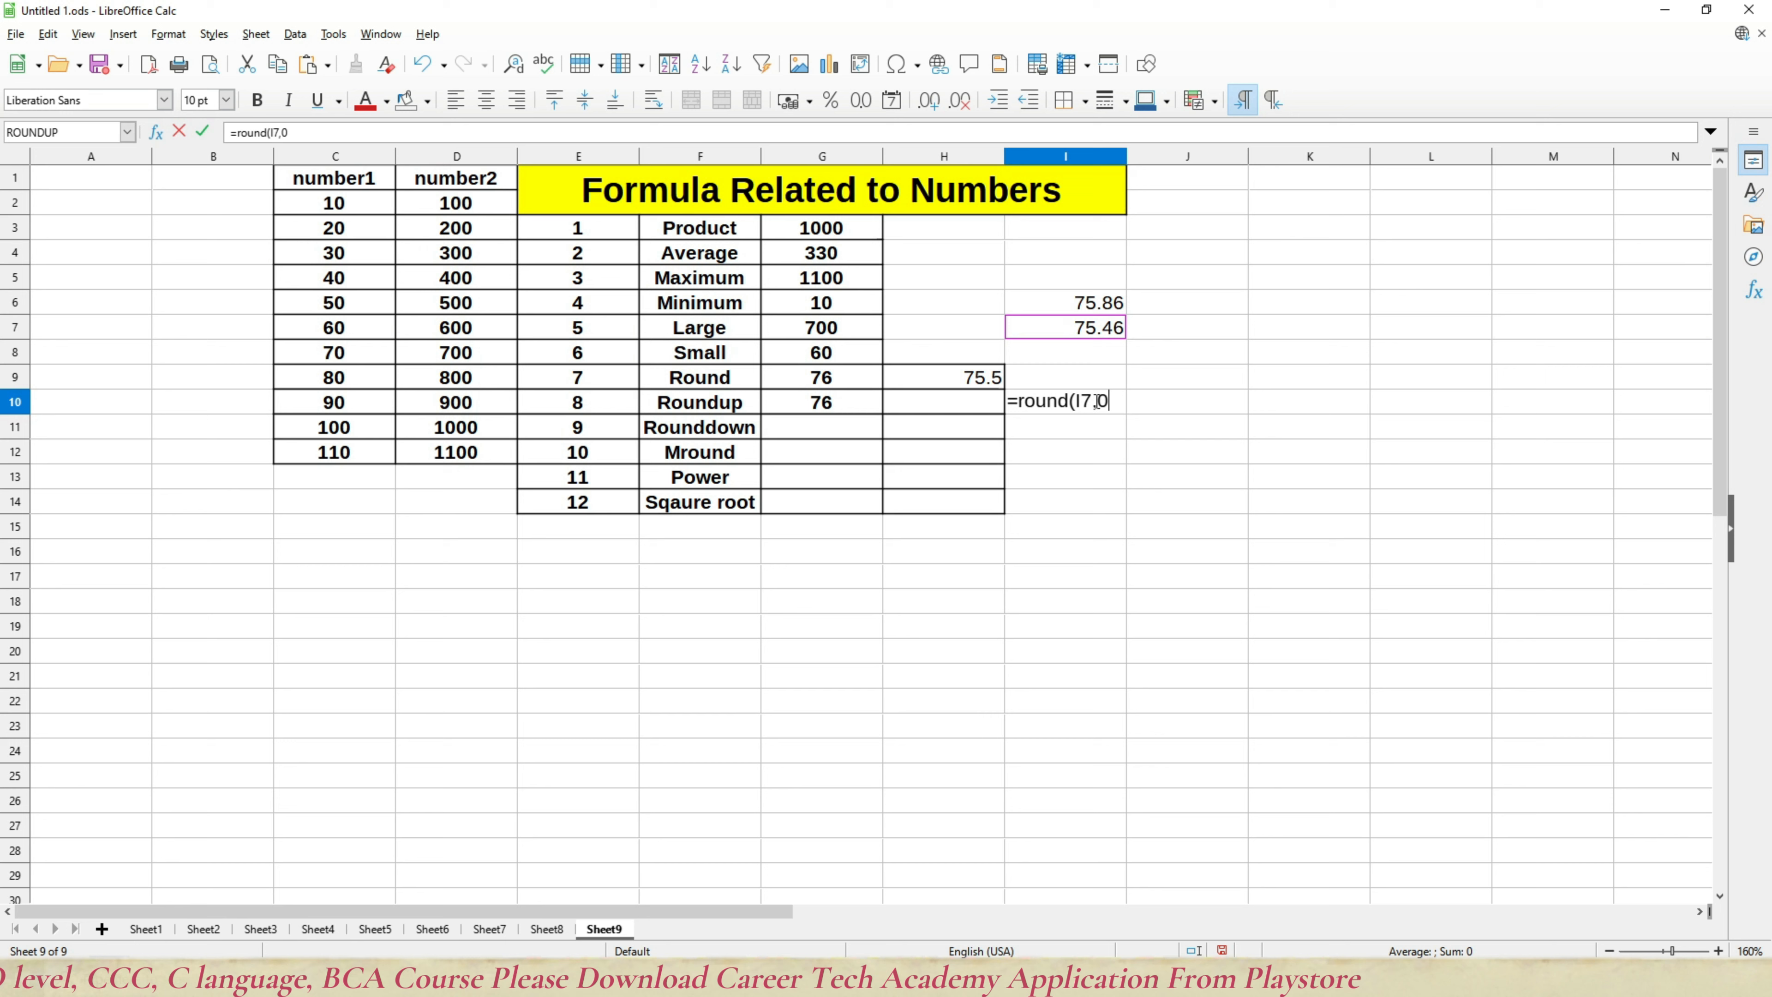
key("Return")
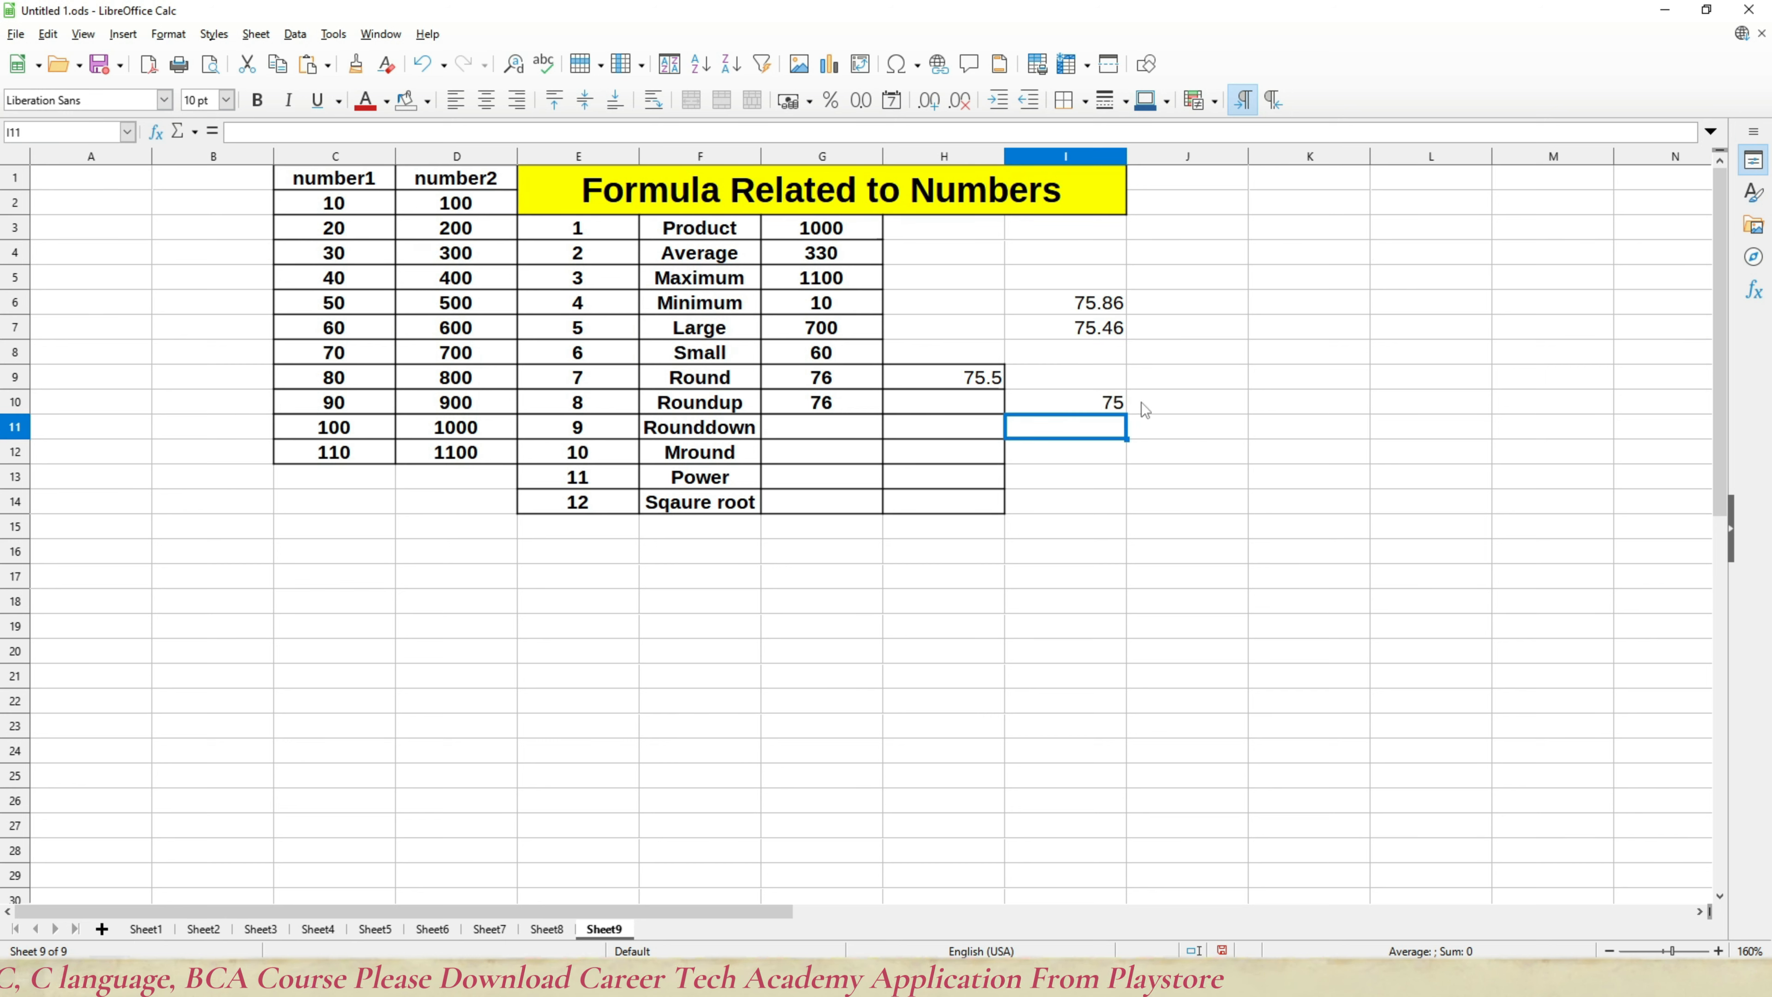
Step: Compare the ROUND result in I10 and the ROUNDUP result in G10 with the source value in I7
left_click(1105, 404)
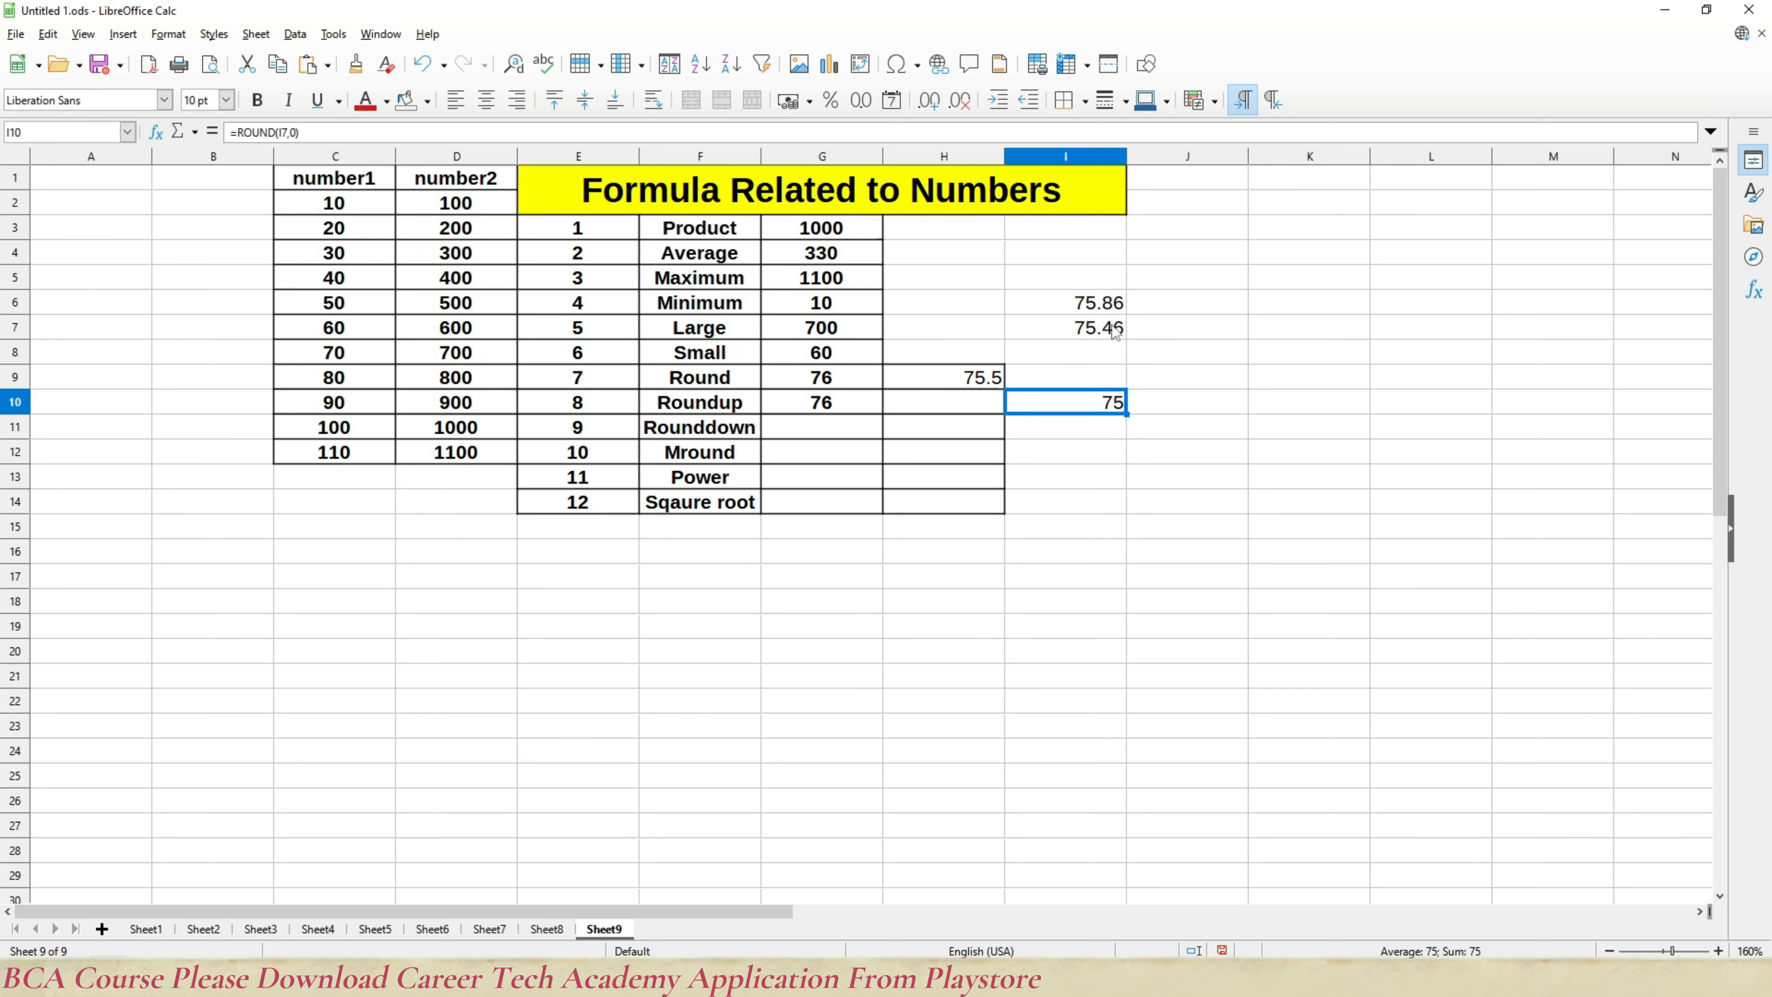
left_click(1115, 329)
left_click(1114, 406)
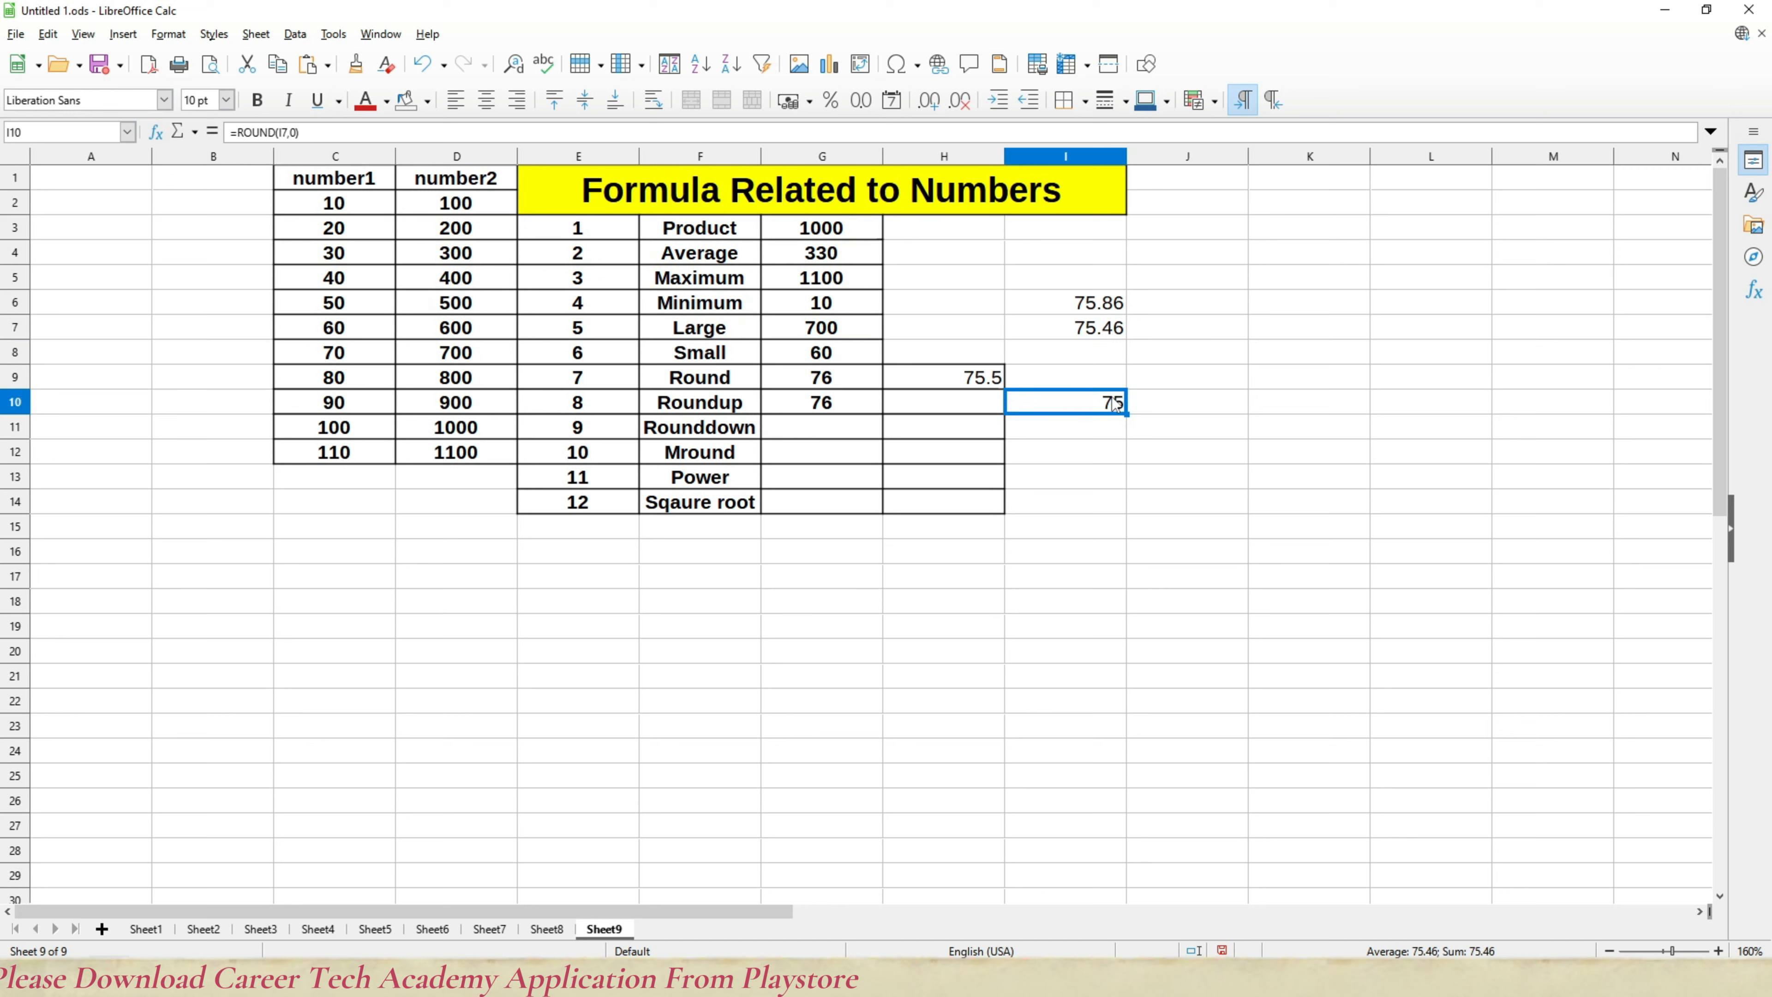
left_click(854, 400)
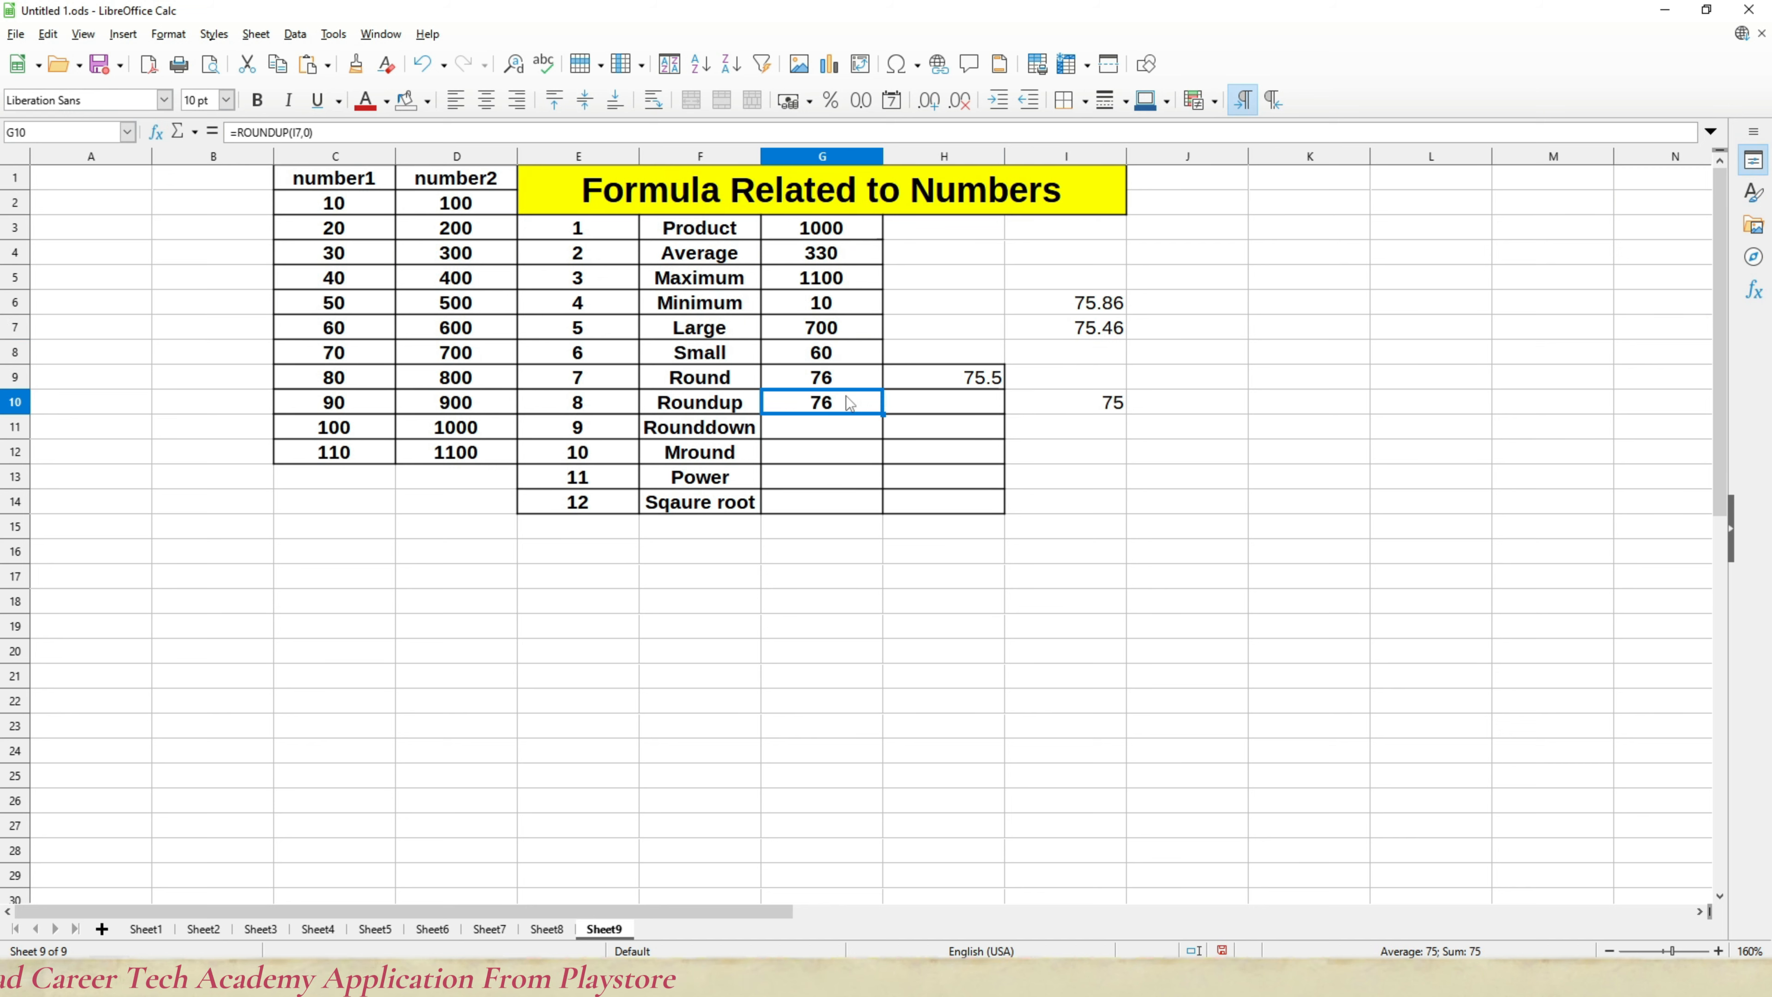
left_click(1121, 334)
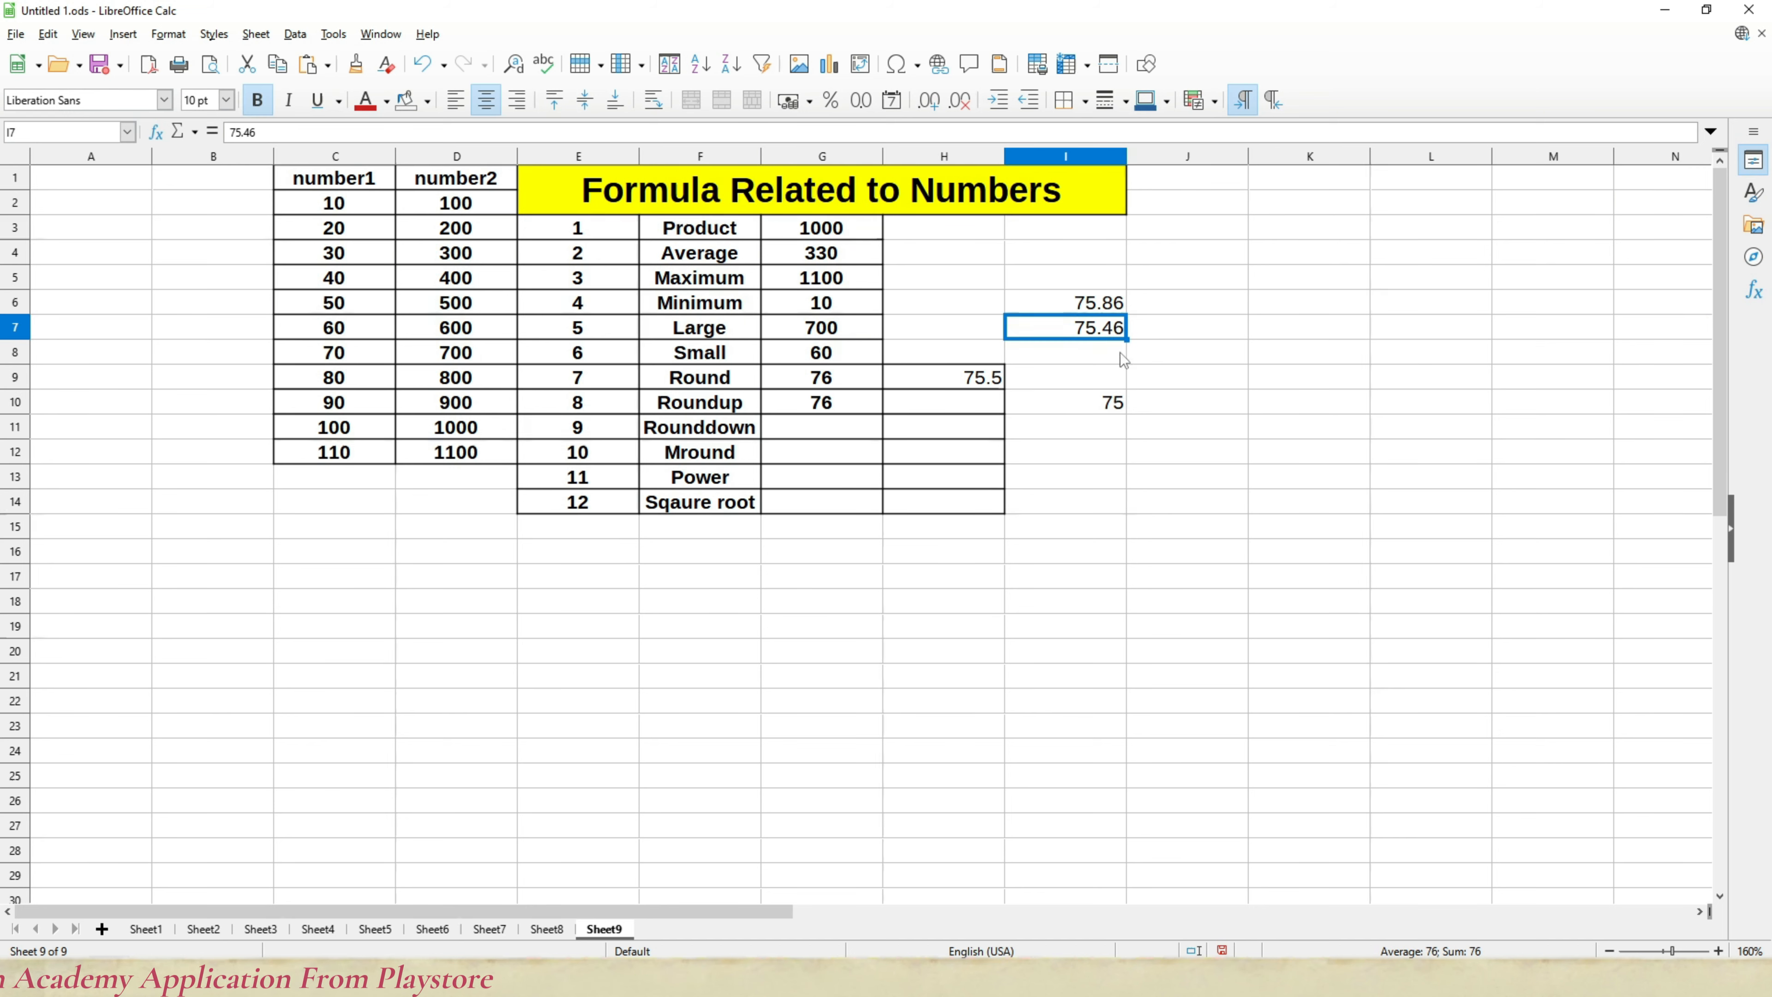
Step: Clear the comparison formula from I10, and enter a ROUNDUP formula in H10 for I6 with 1 decimal place
left_click(1105, 410)
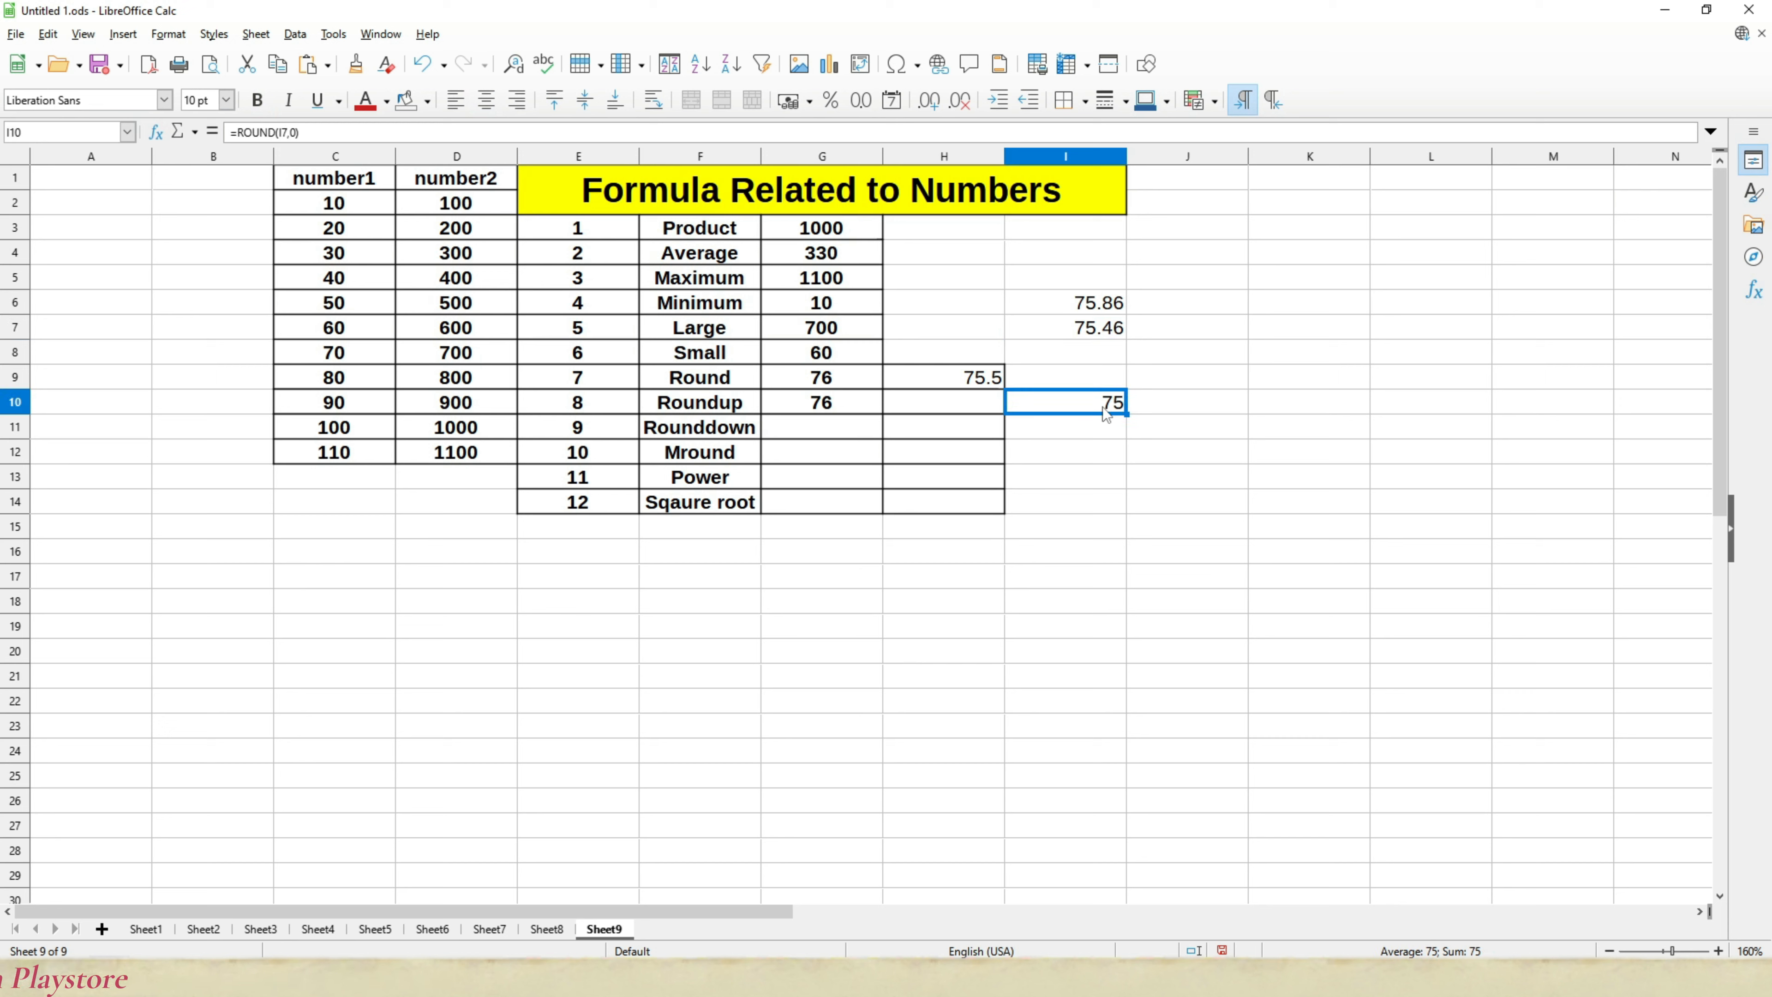
key("Delete")
key("Left")
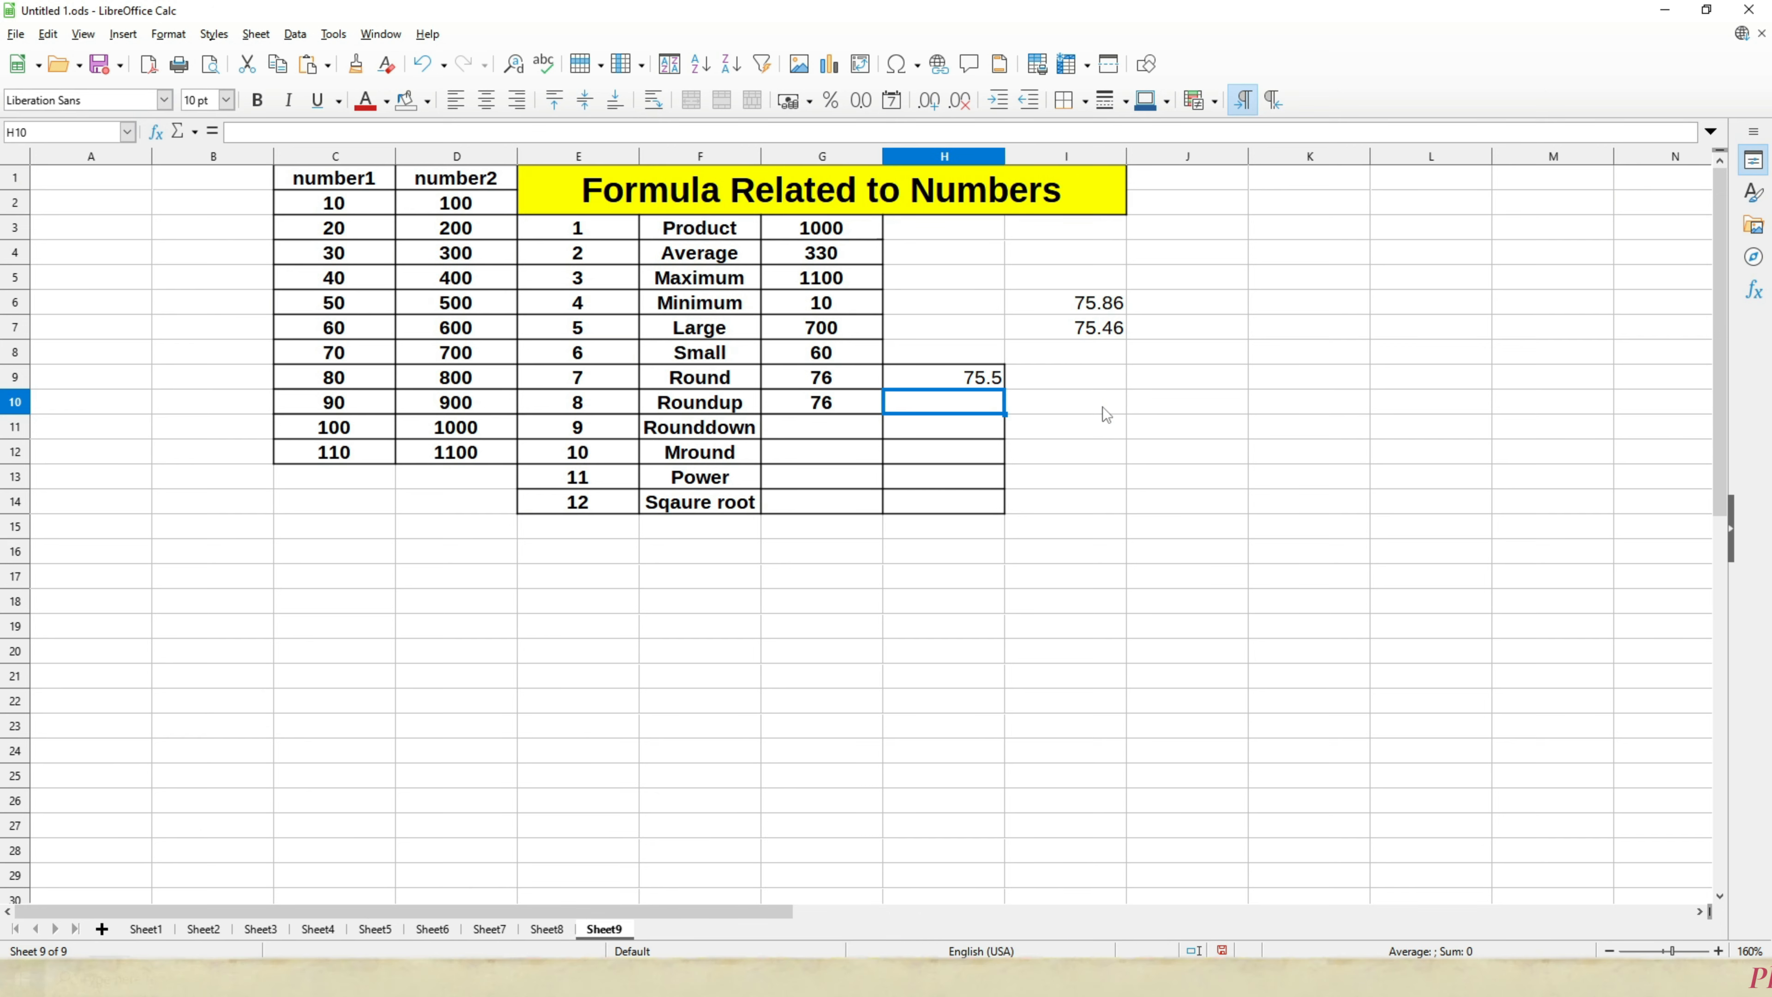
type("=r")
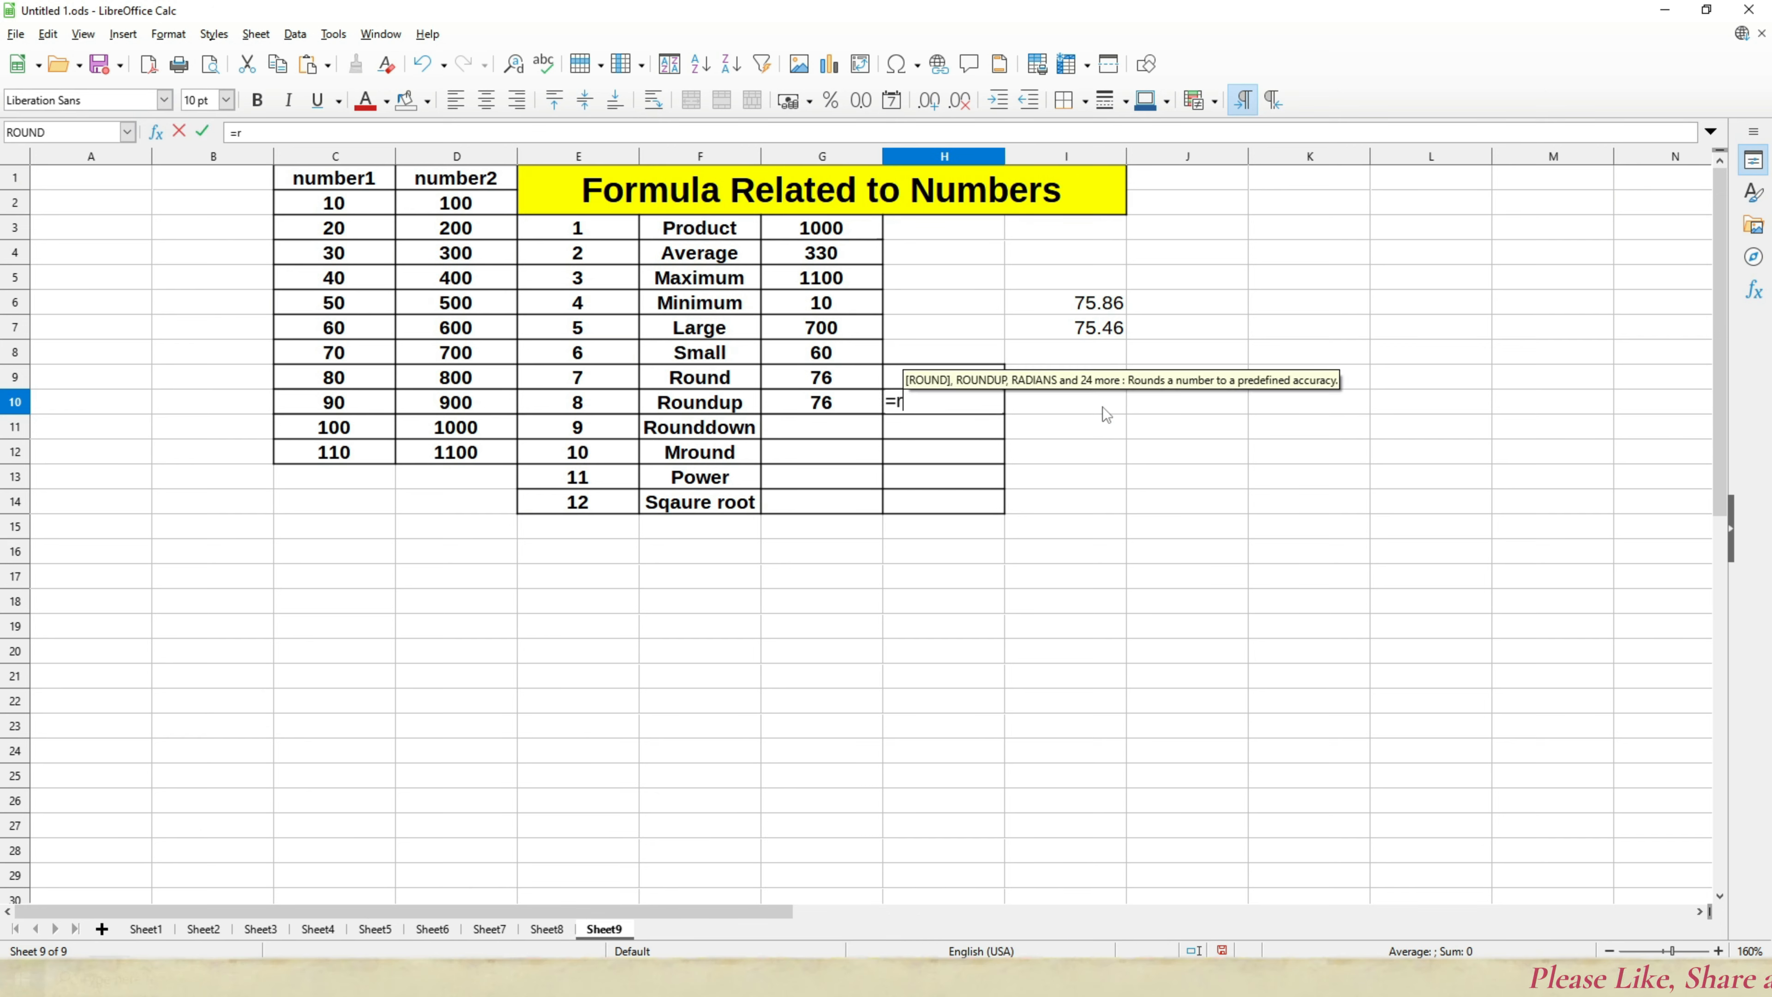
type("ound")
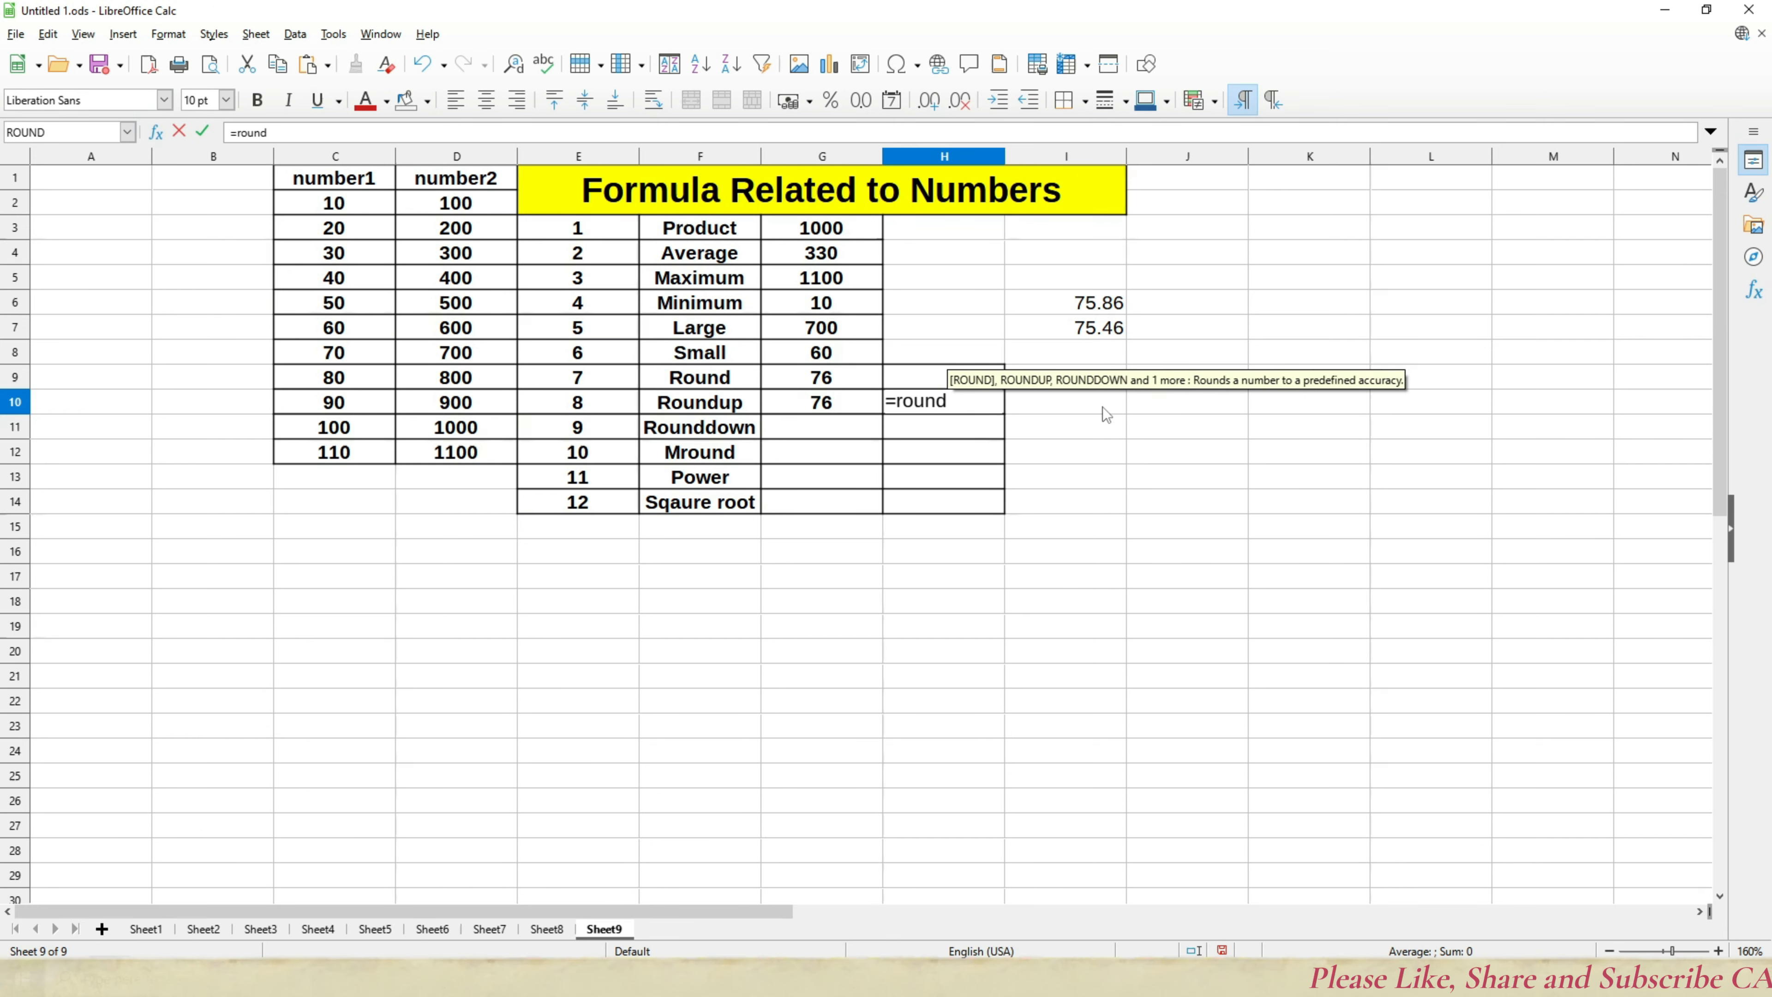
type("up(")
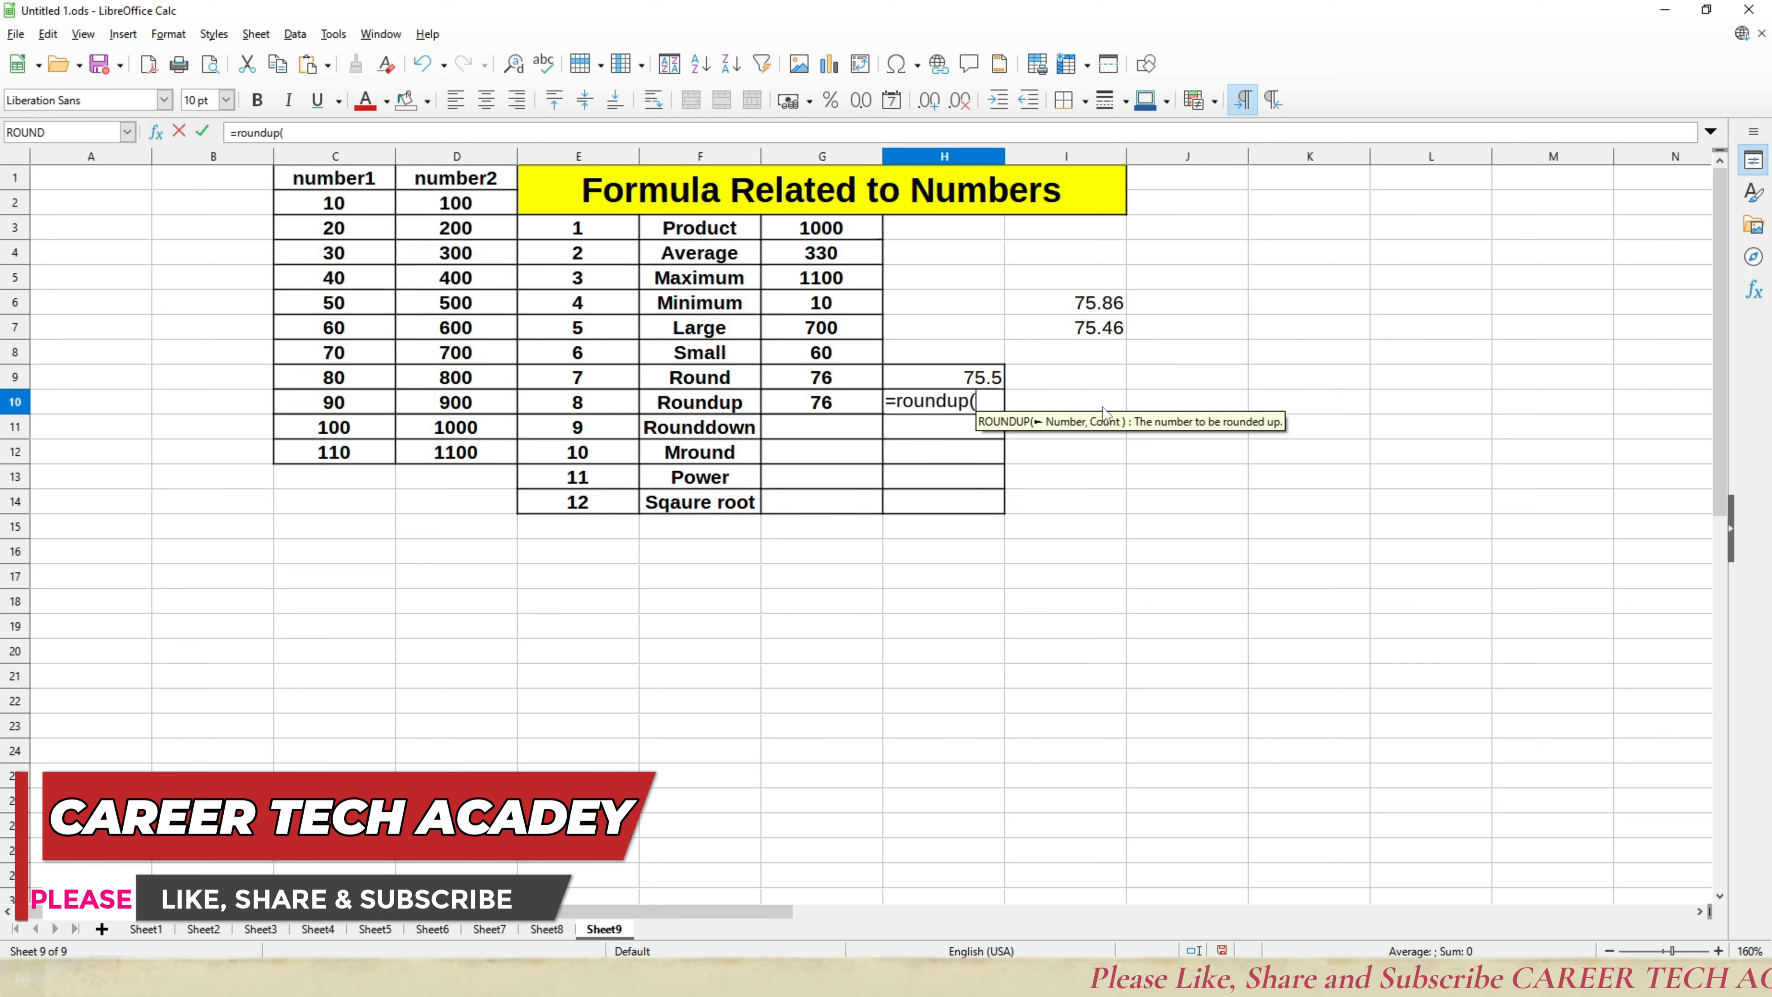
key("Up")
key("Up")
key("Up")
key("Up")
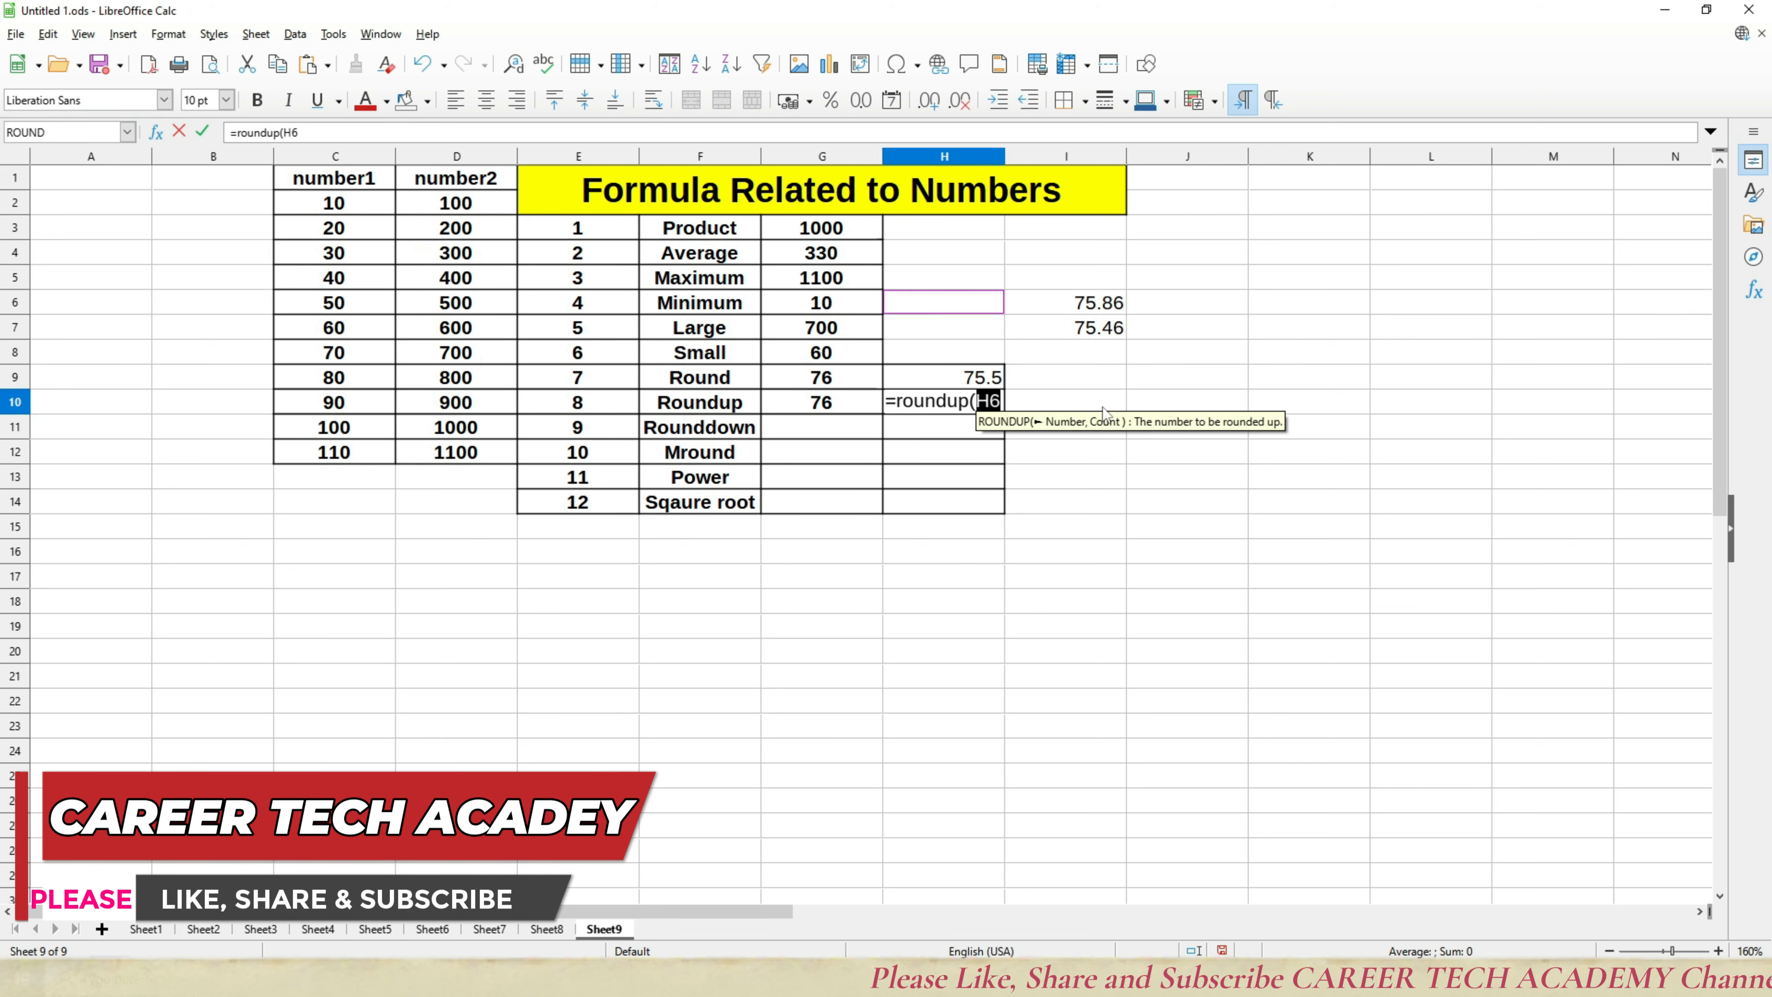
key("Right")
type(",")
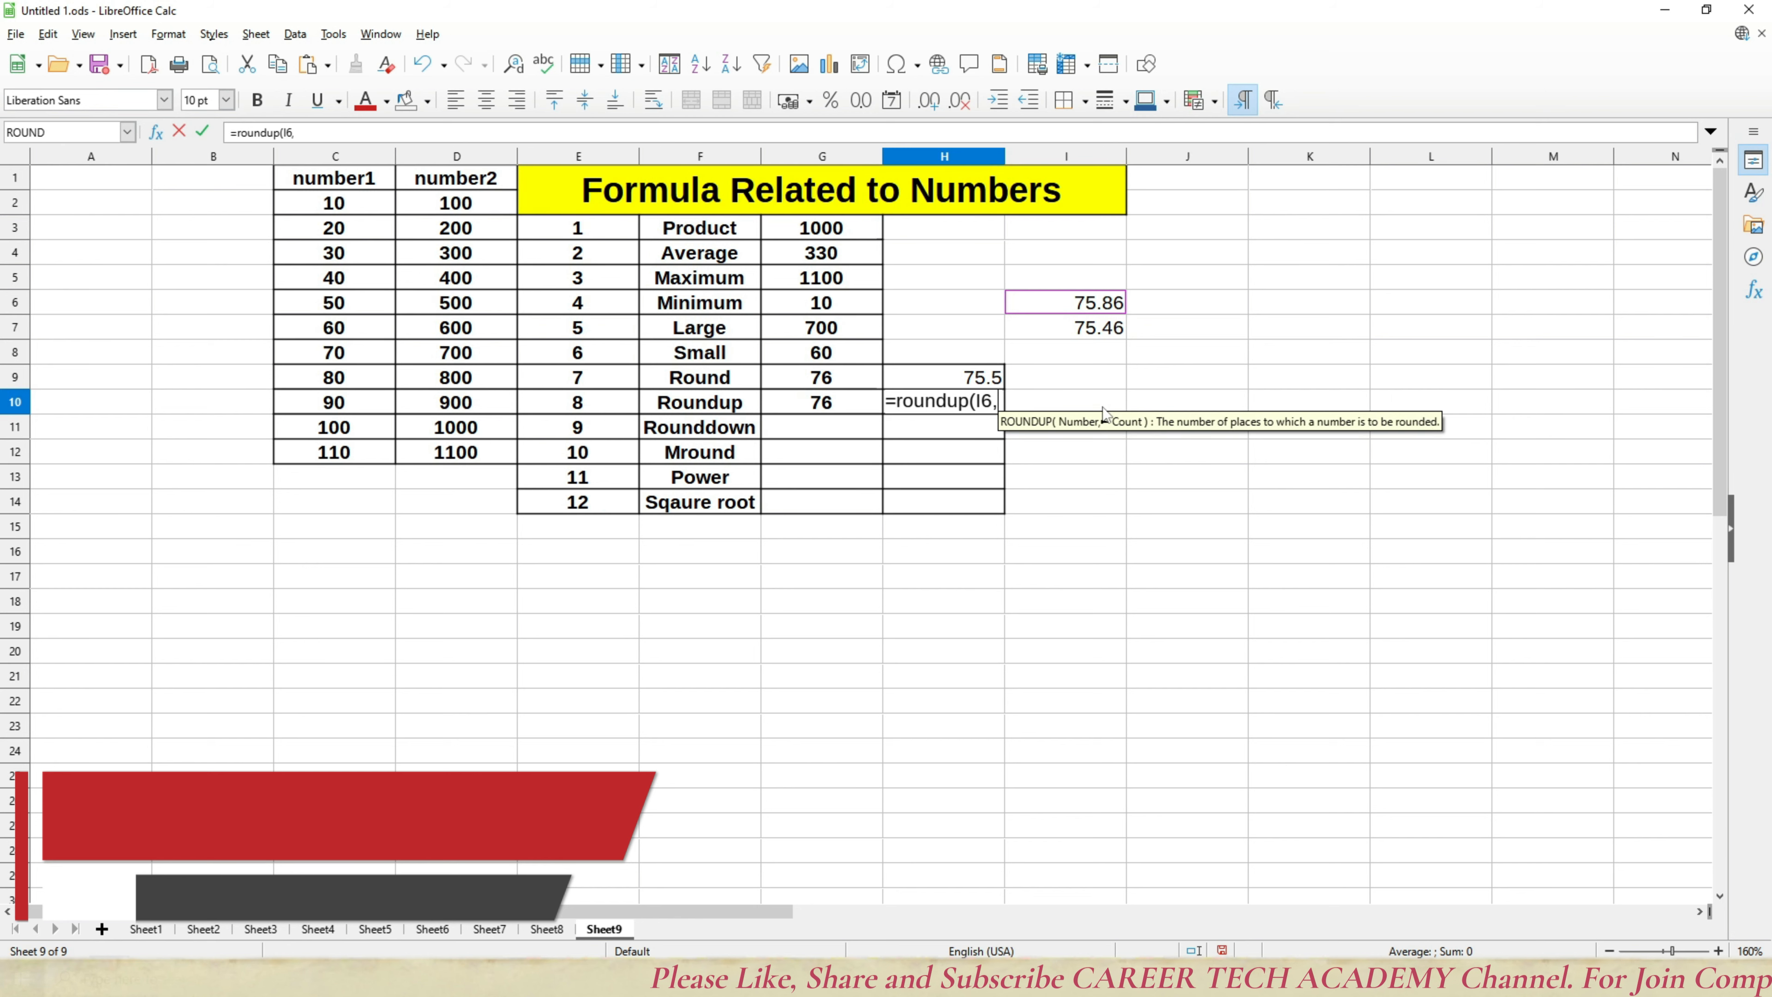
type("1)")
key("Return")
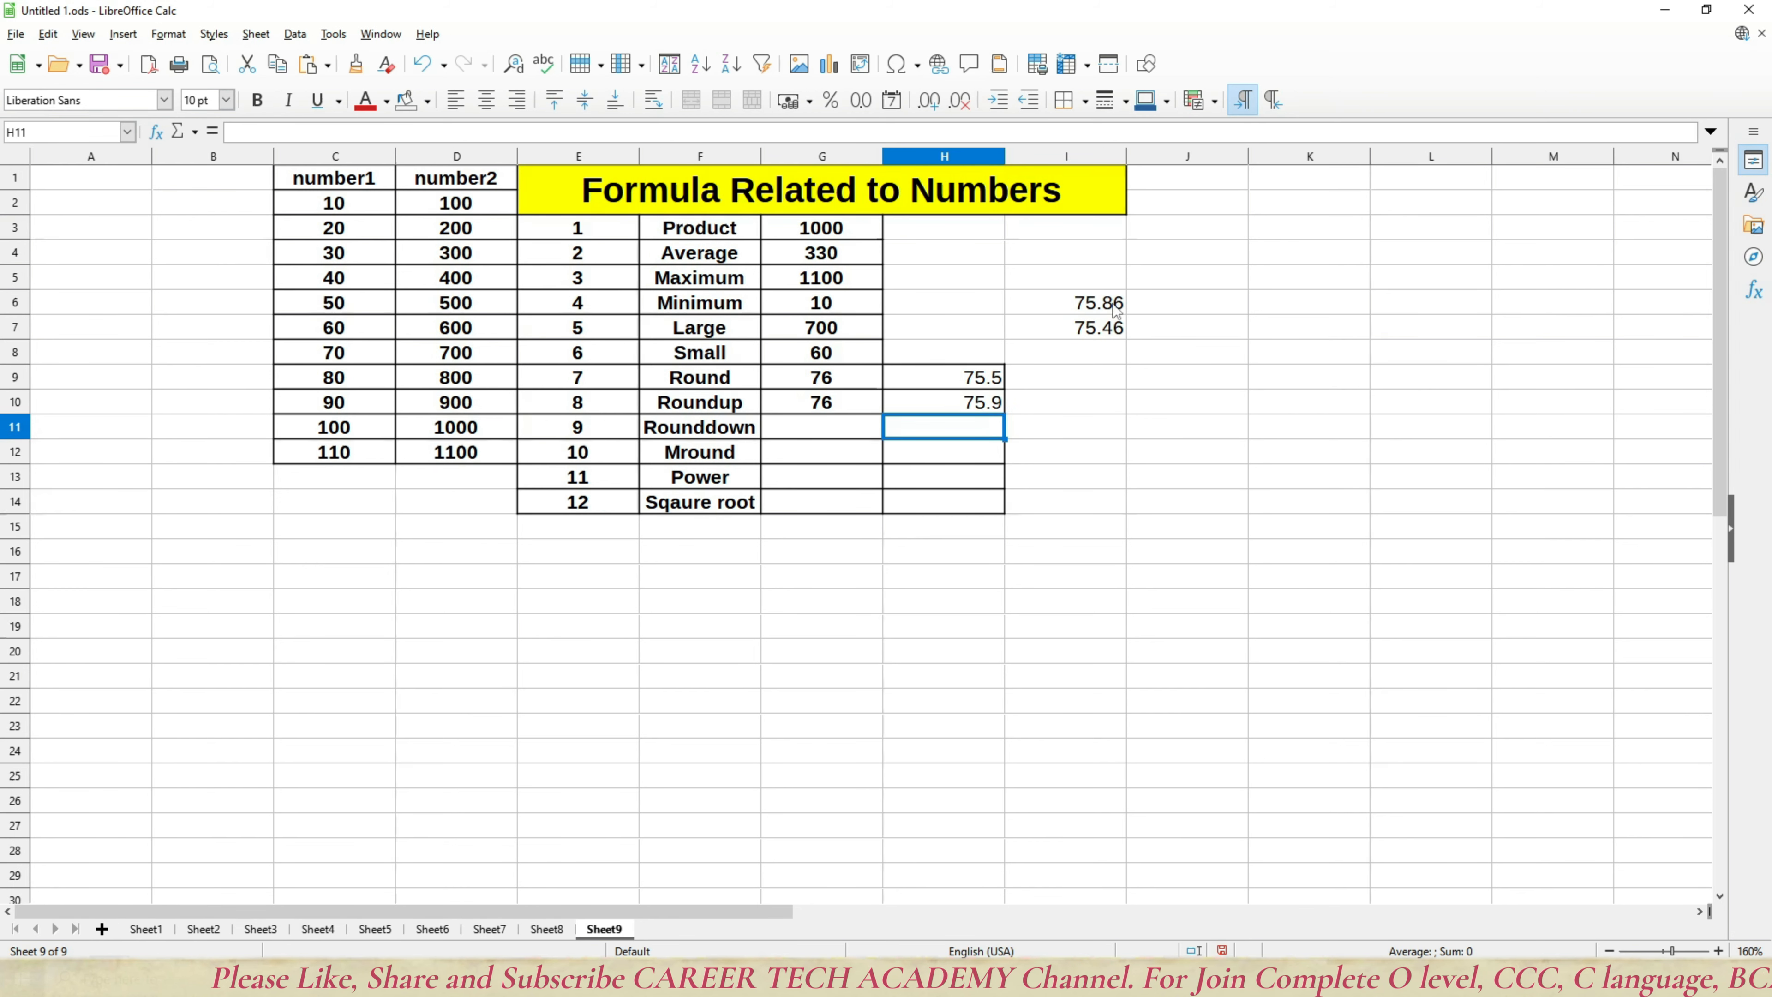
Step: Enter a ROUNDDOWN formula in G11 for I6 with 0 places, and compare the result with its source value
left_click(848, 433)
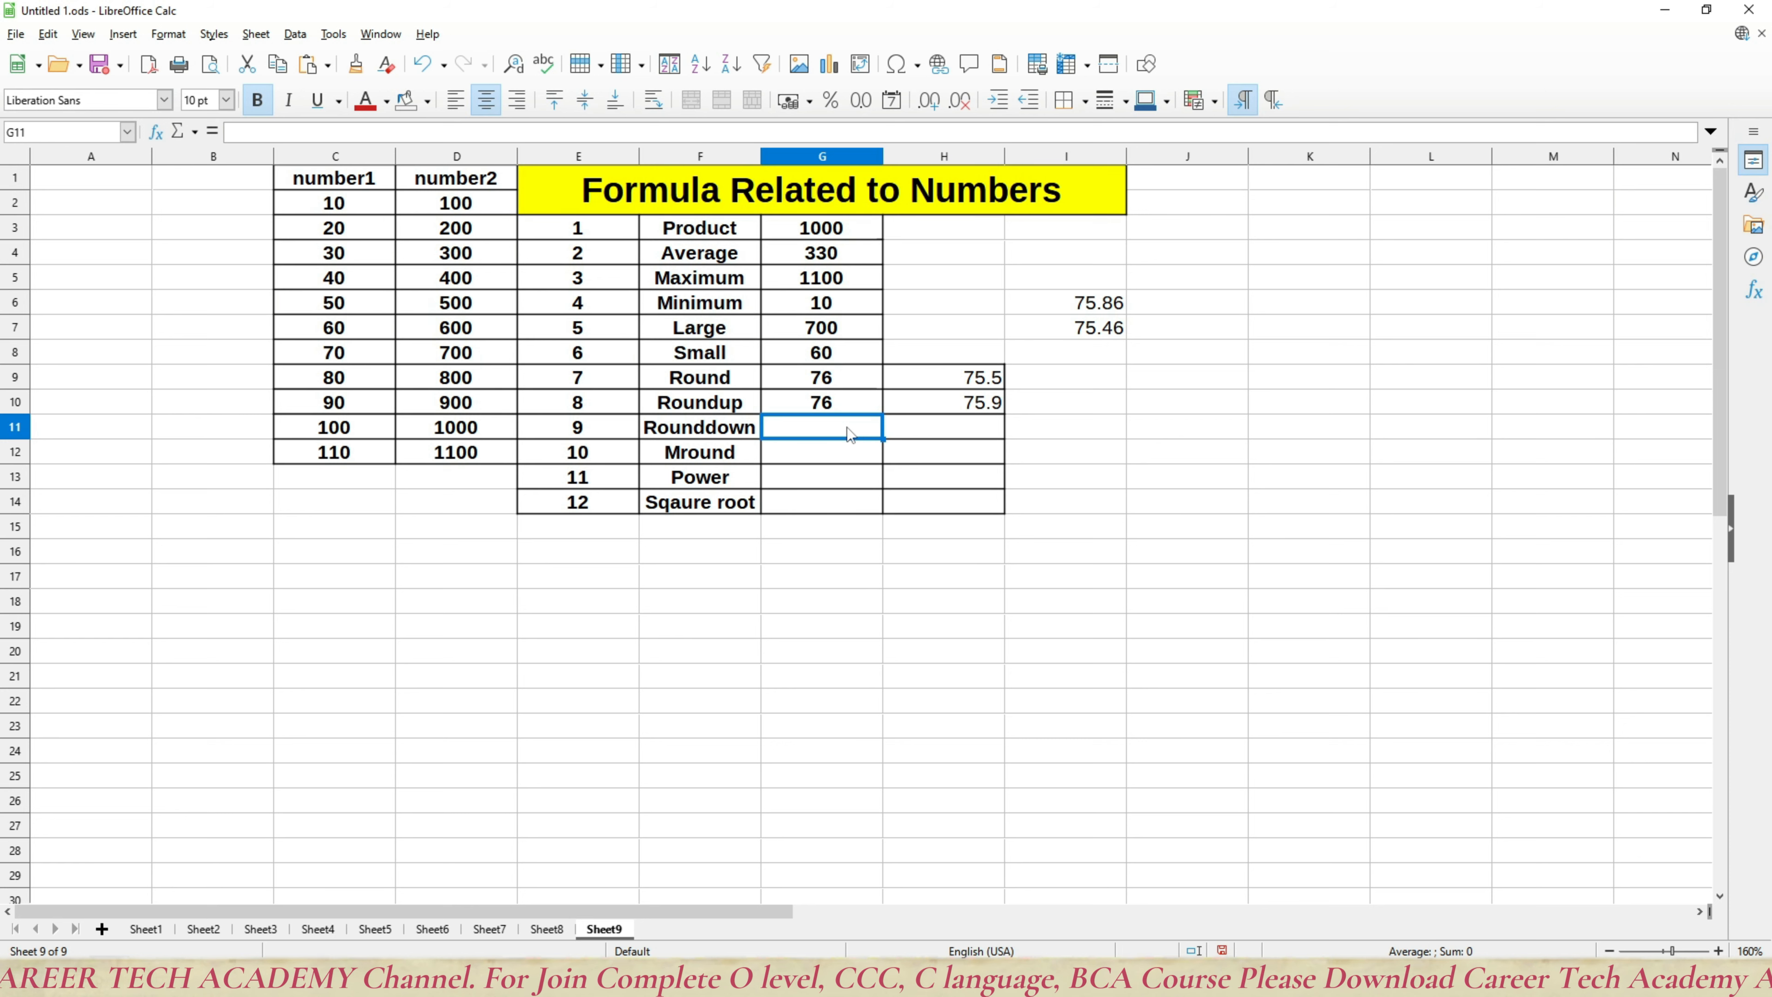
type("=rou")
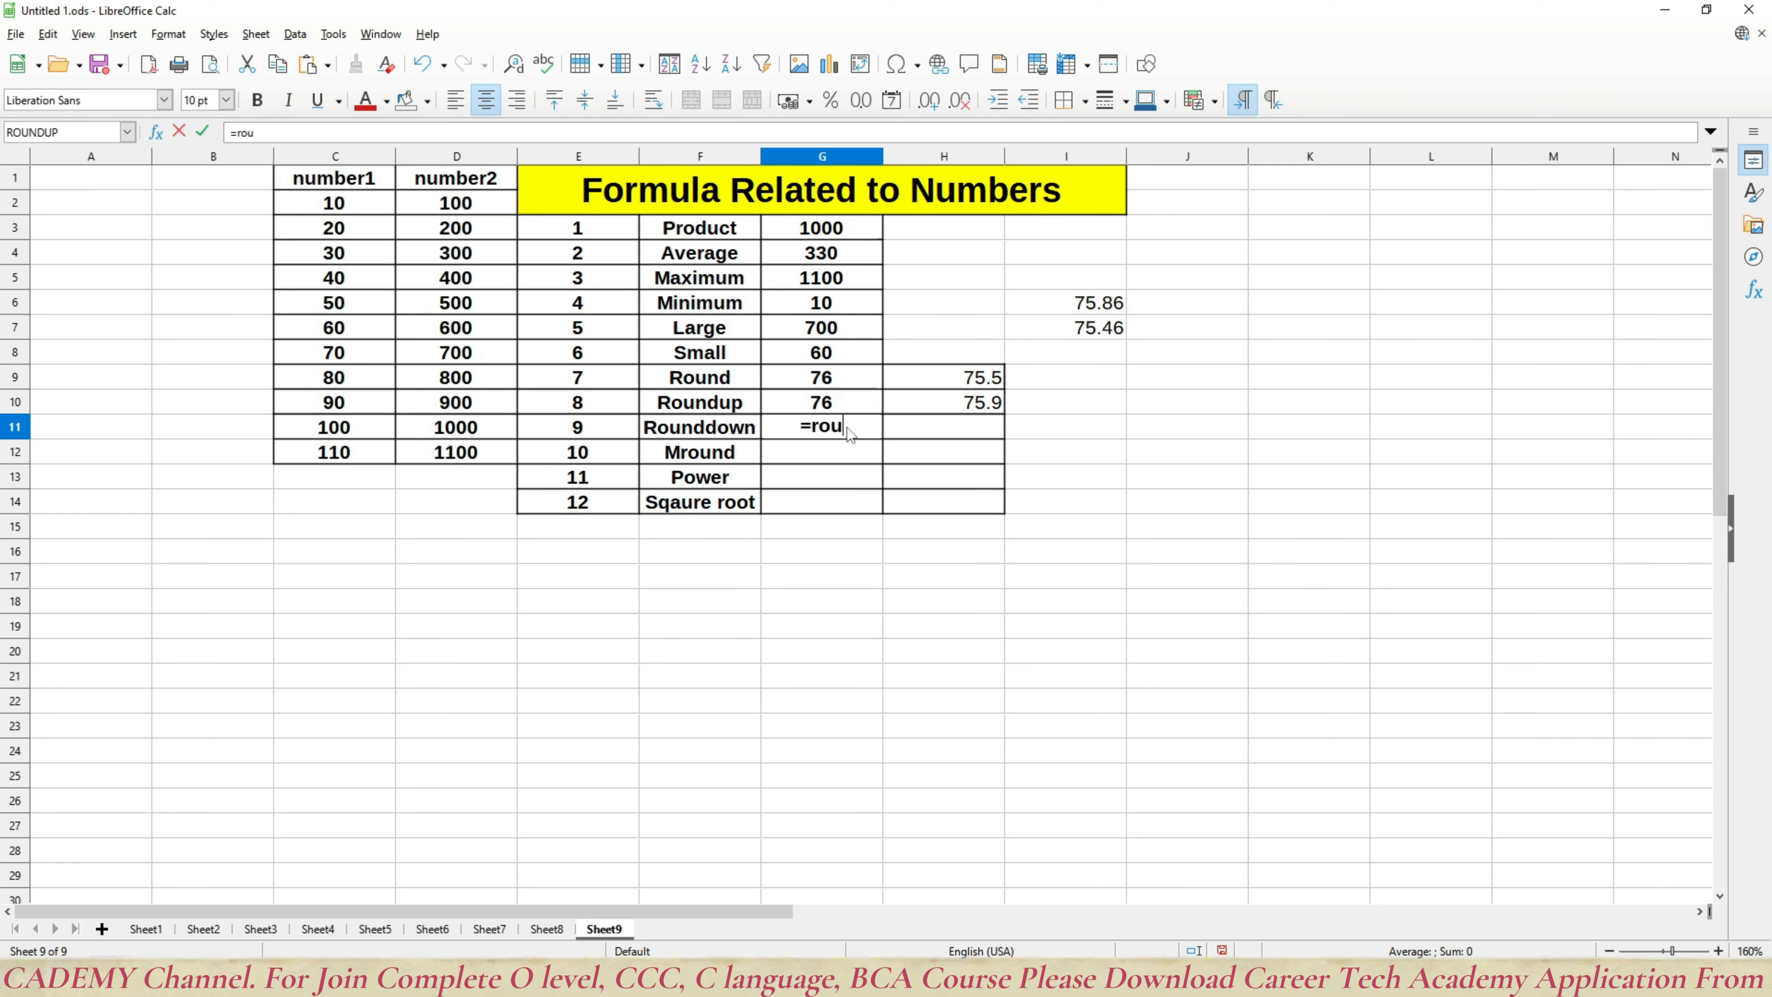
type("ndd")
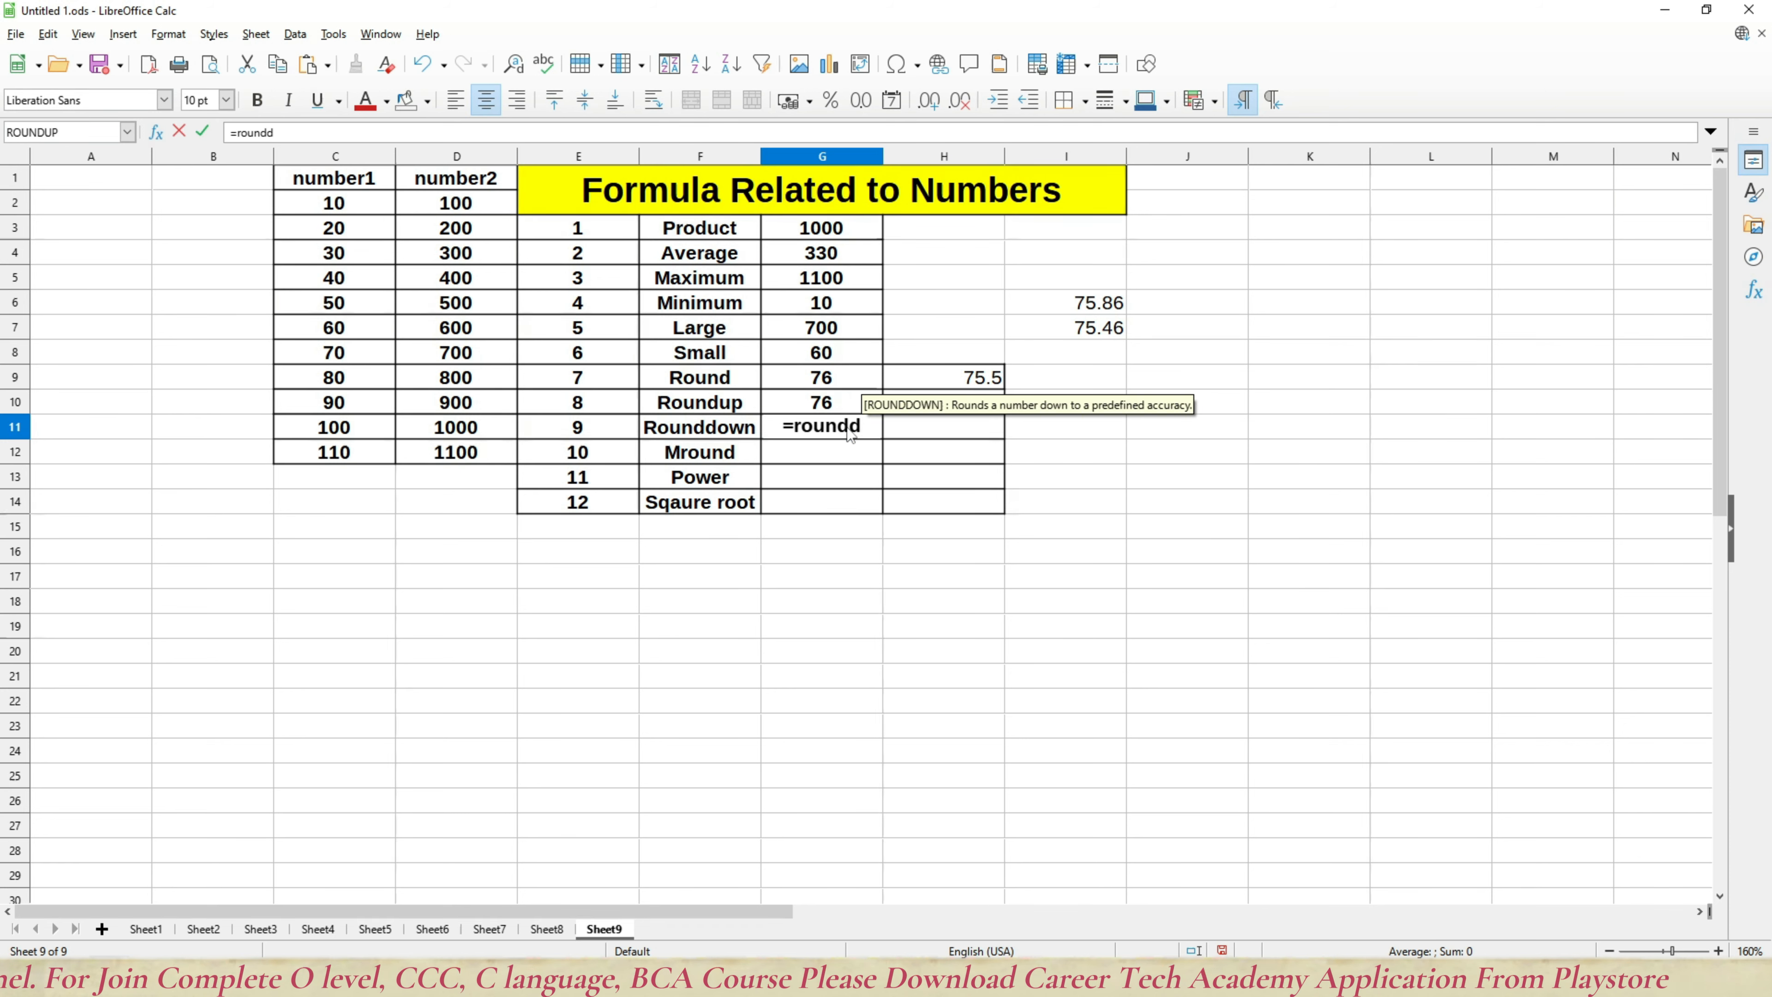
type("own")
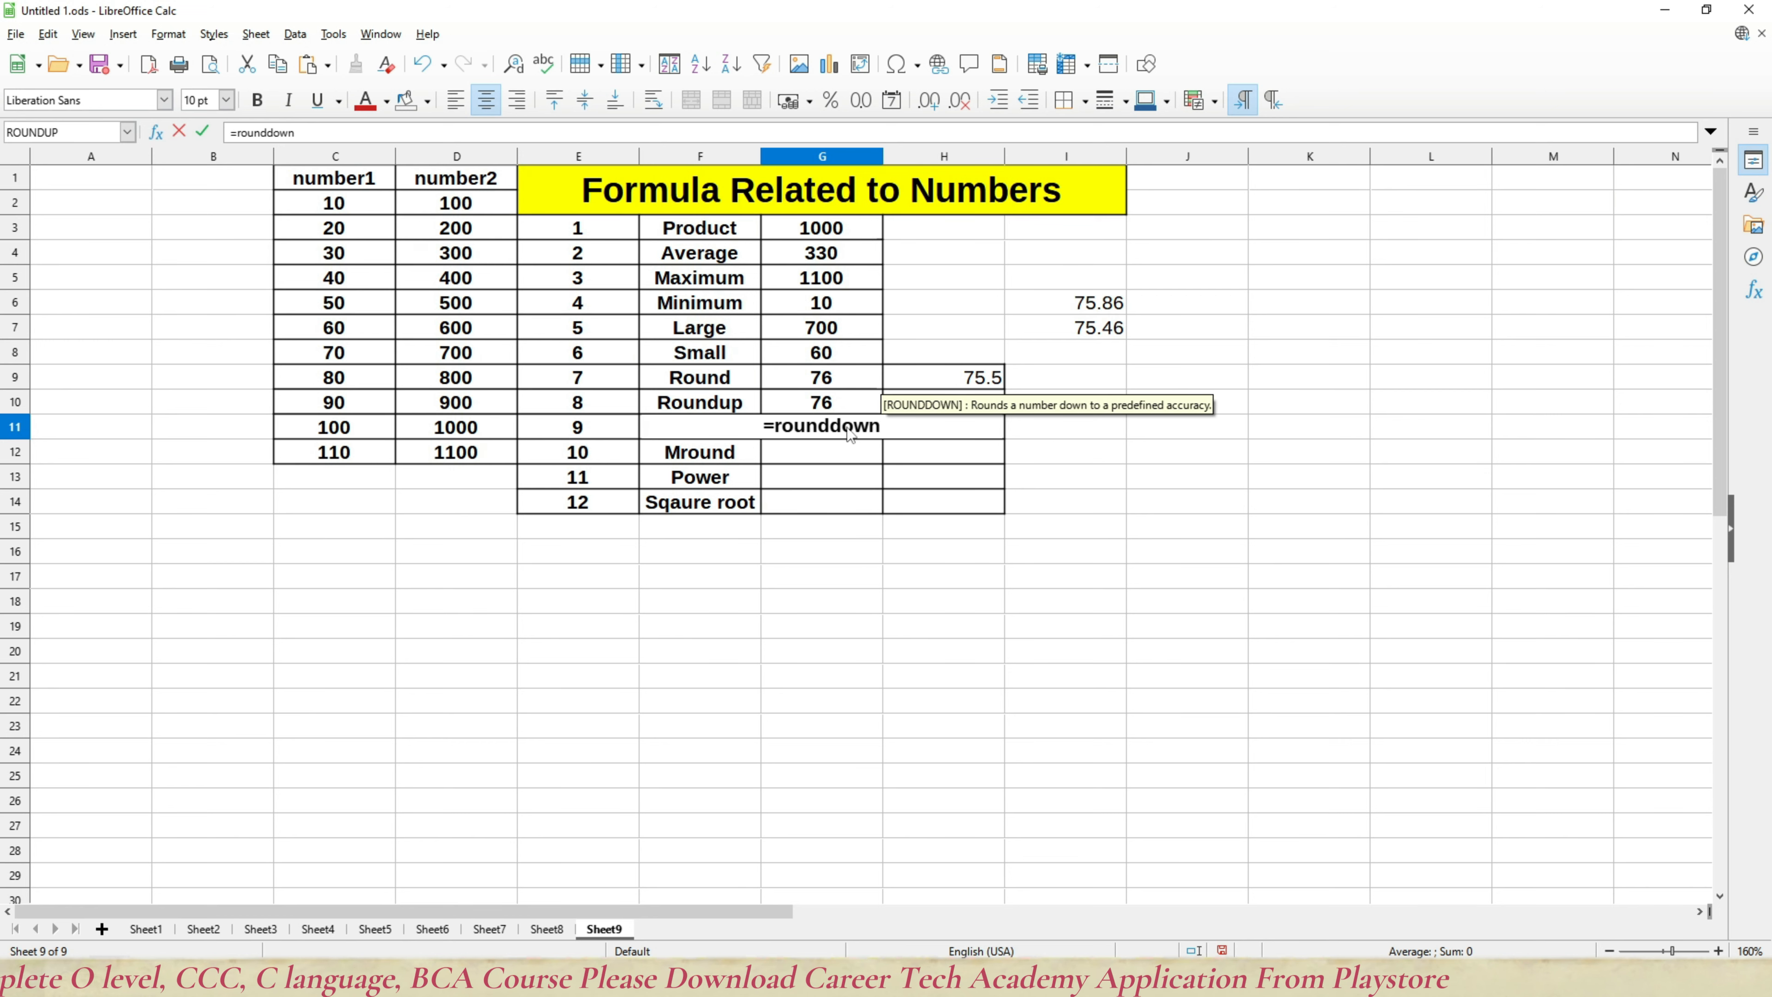
type("(")
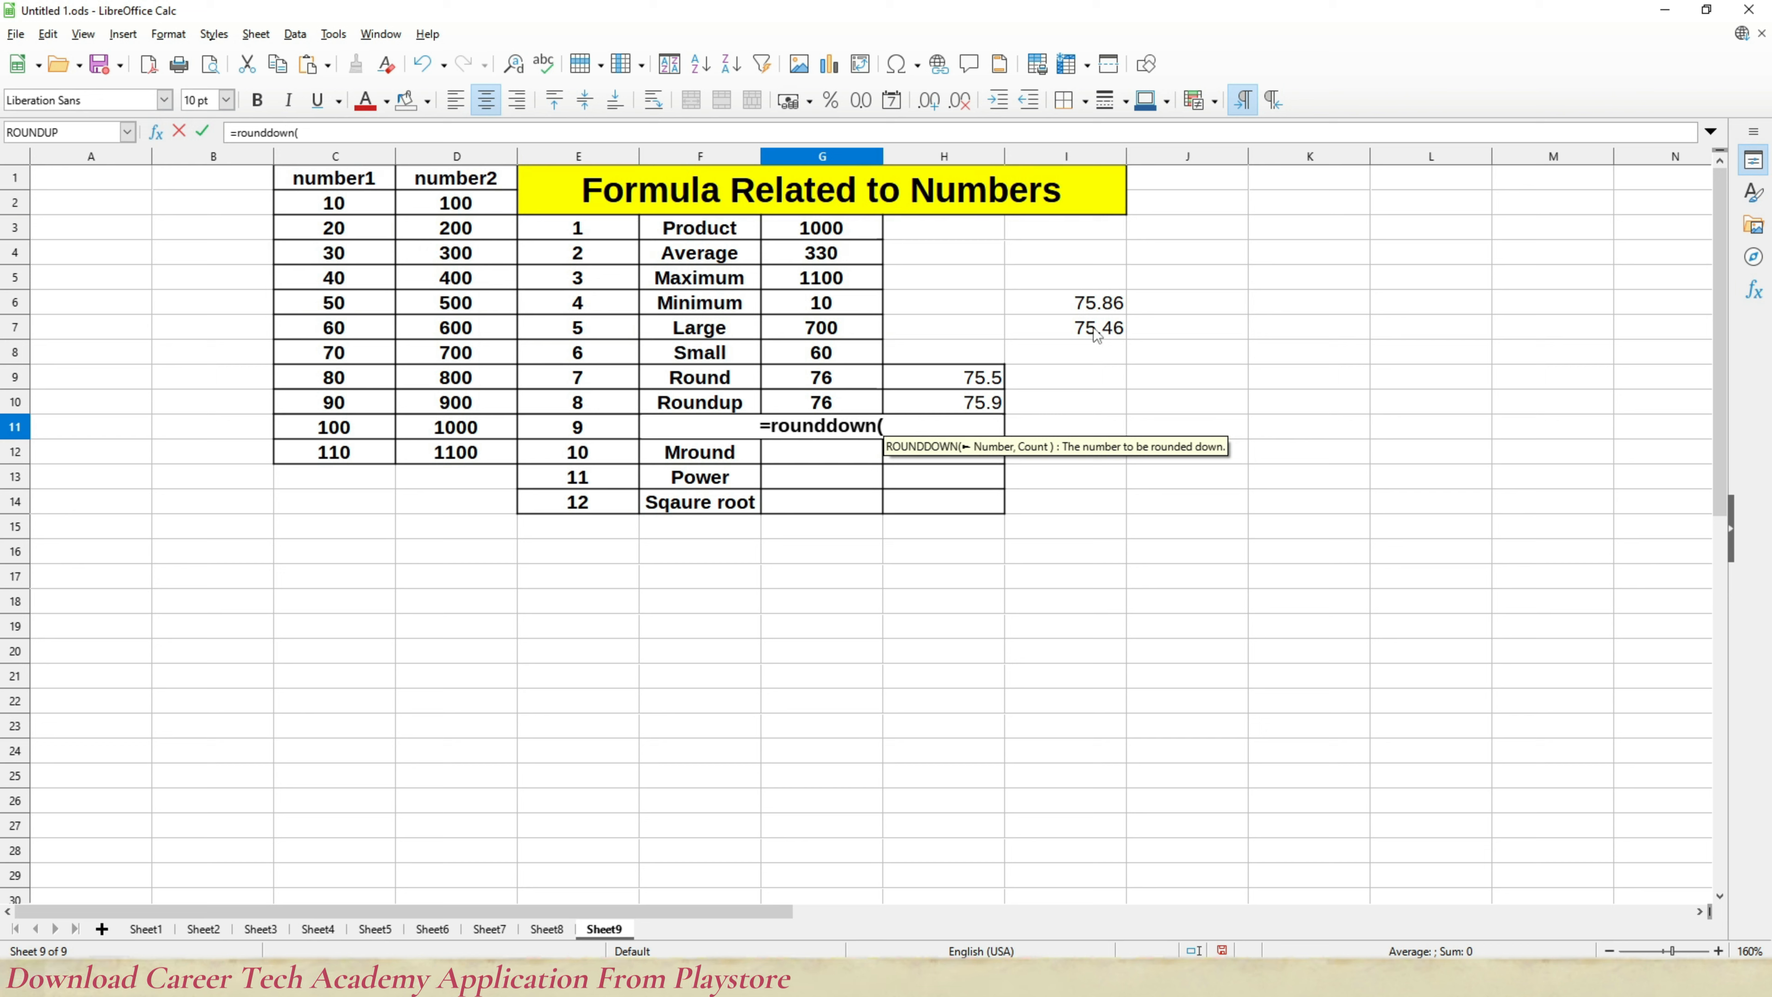
left_click(1094, 313)
type(",0")
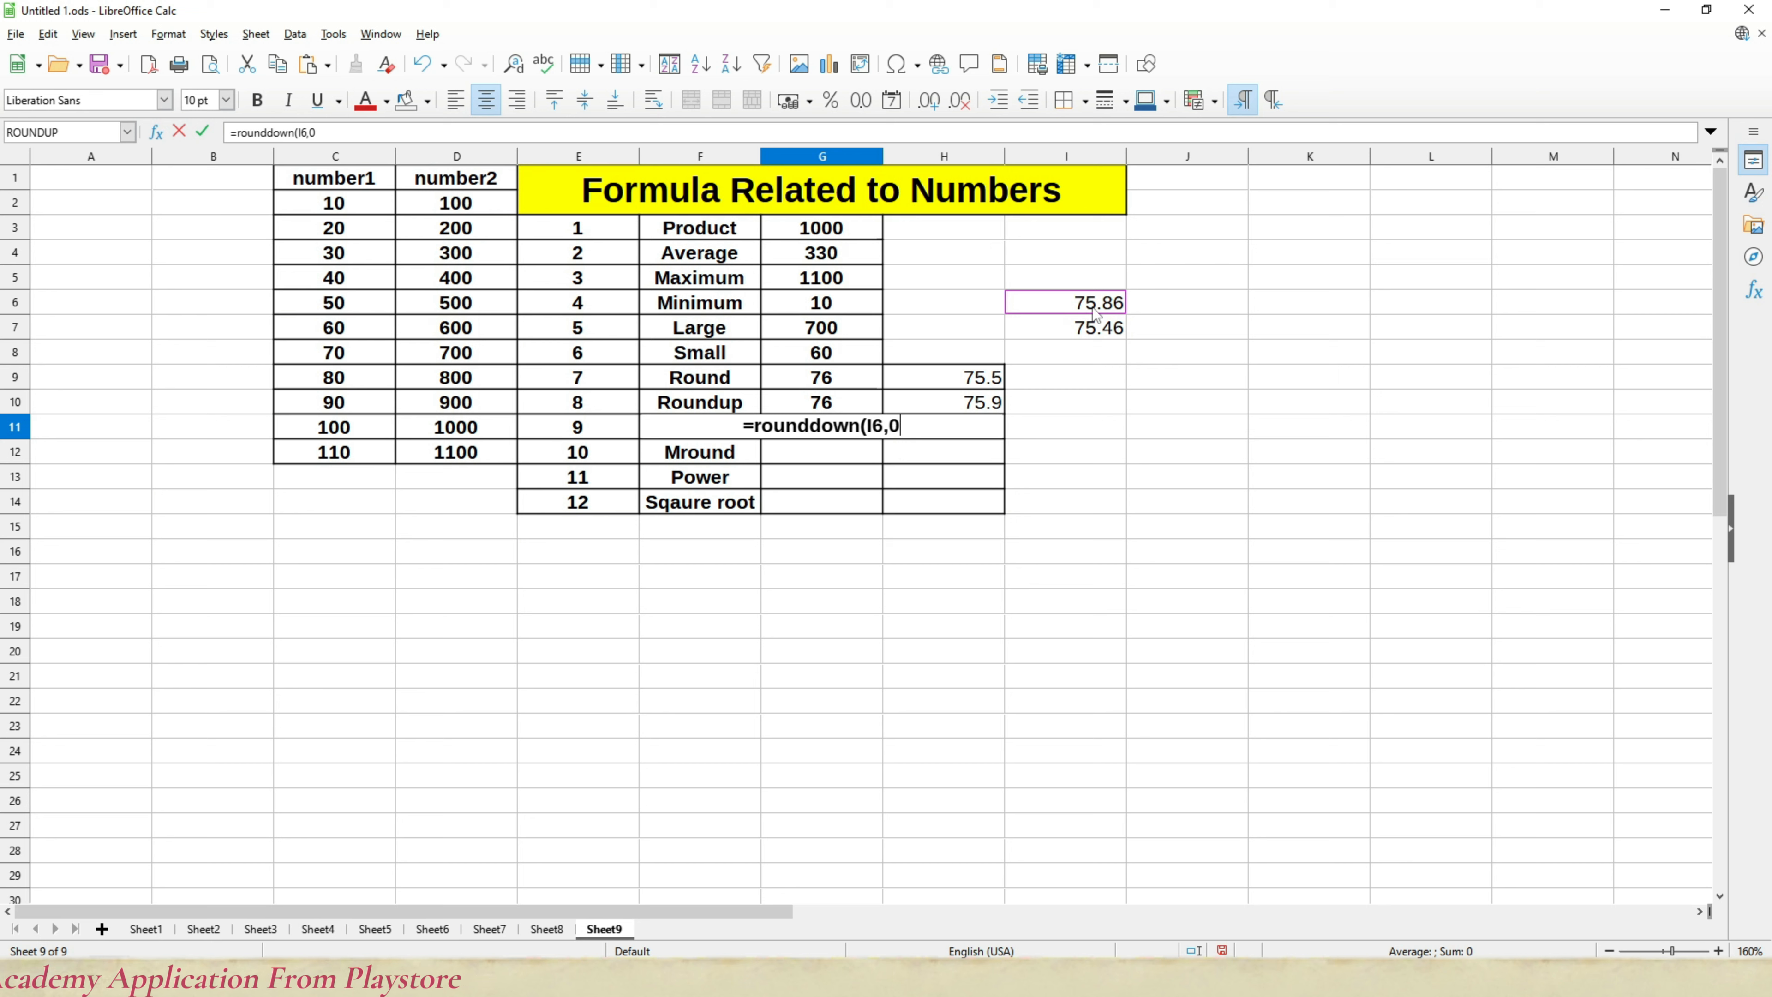
key("Return")
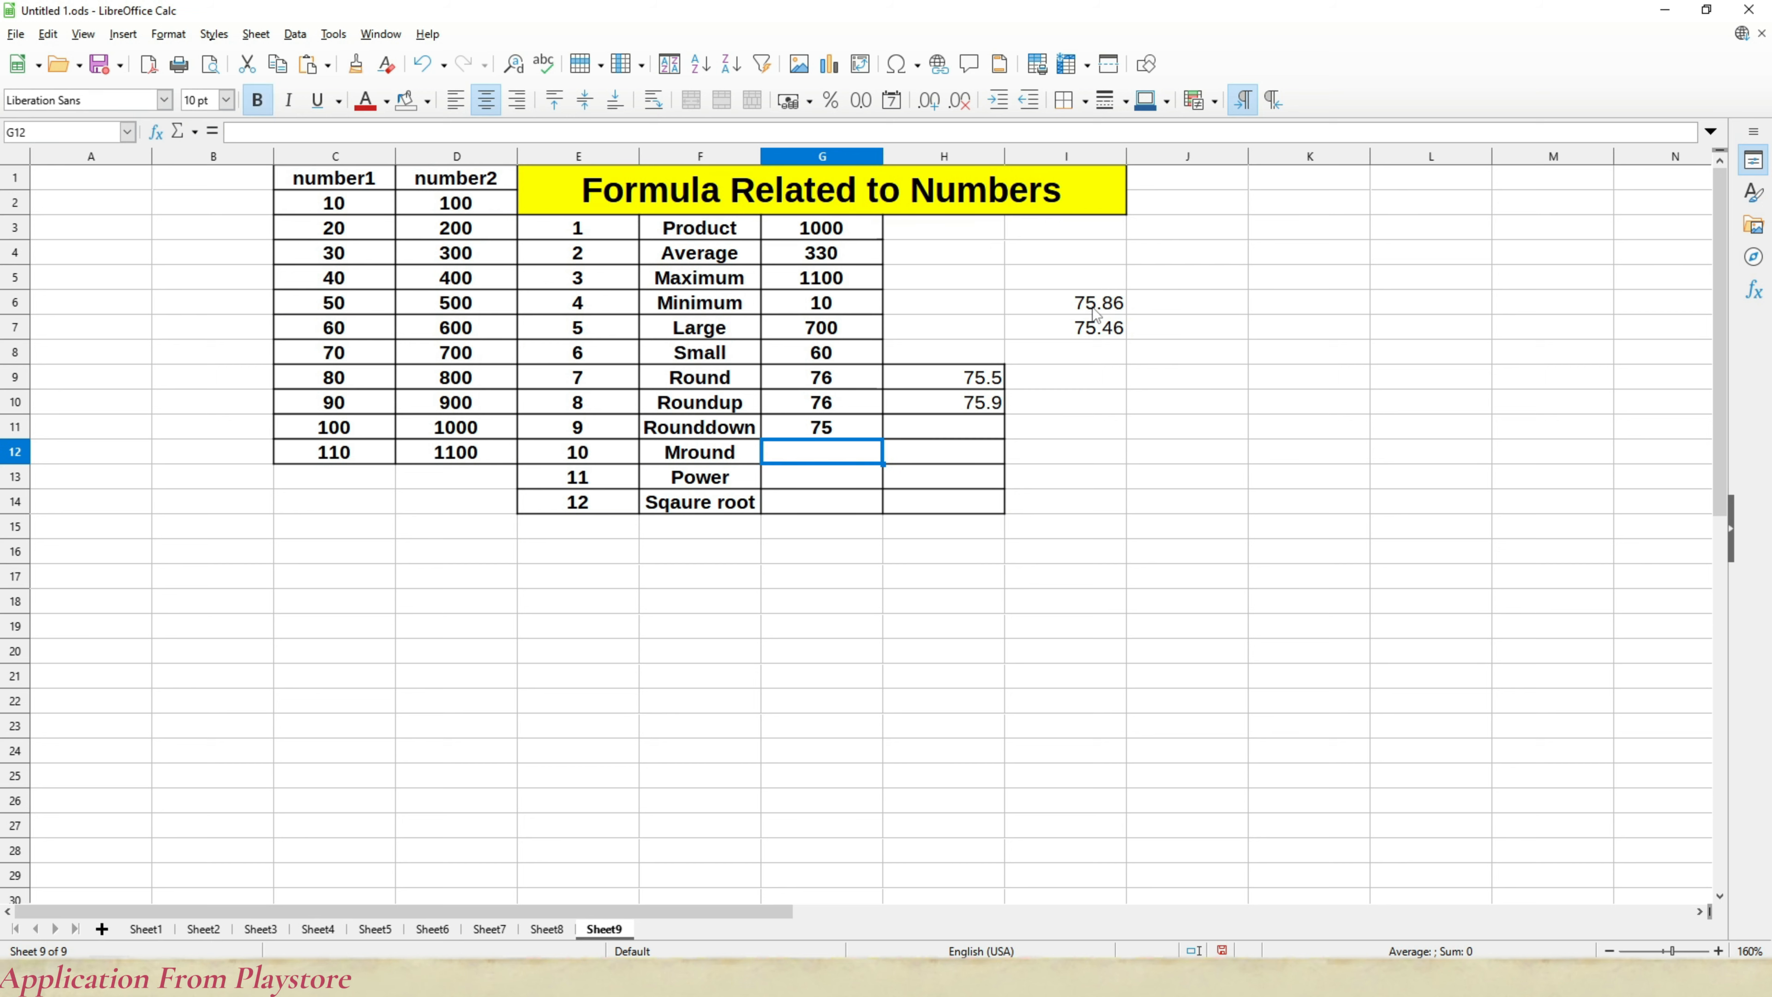
left_click(1095, 311)
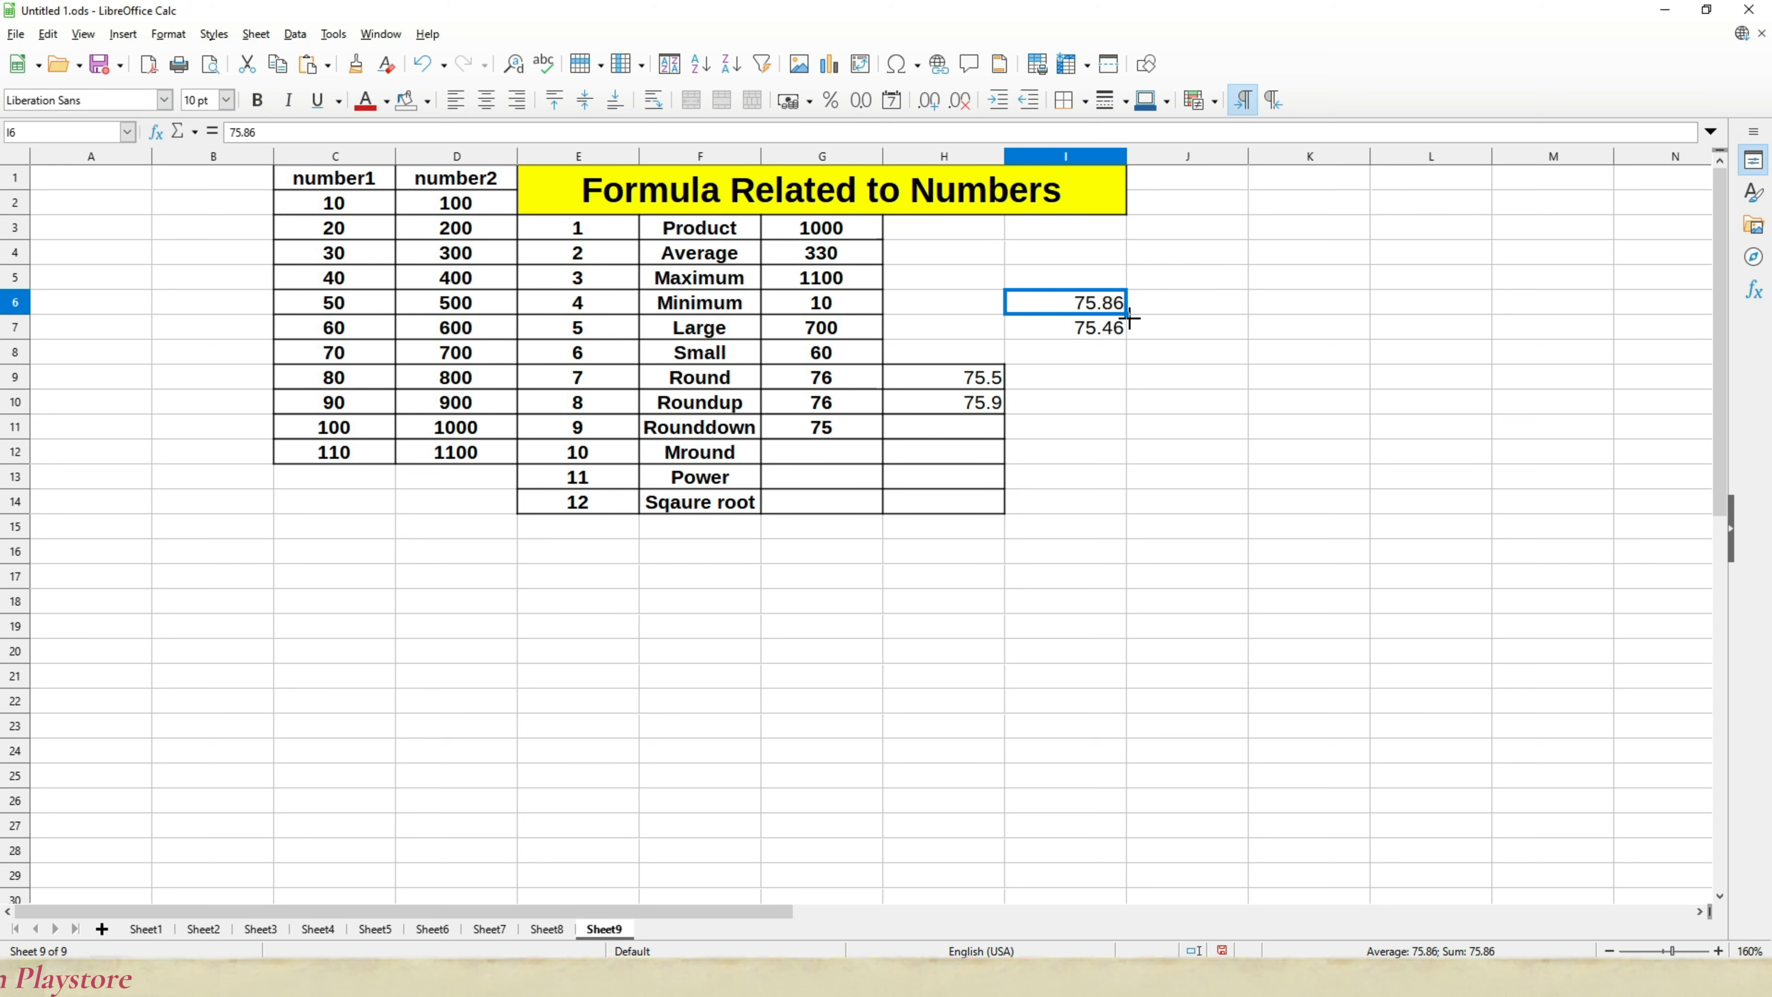
left_click(837, 430)
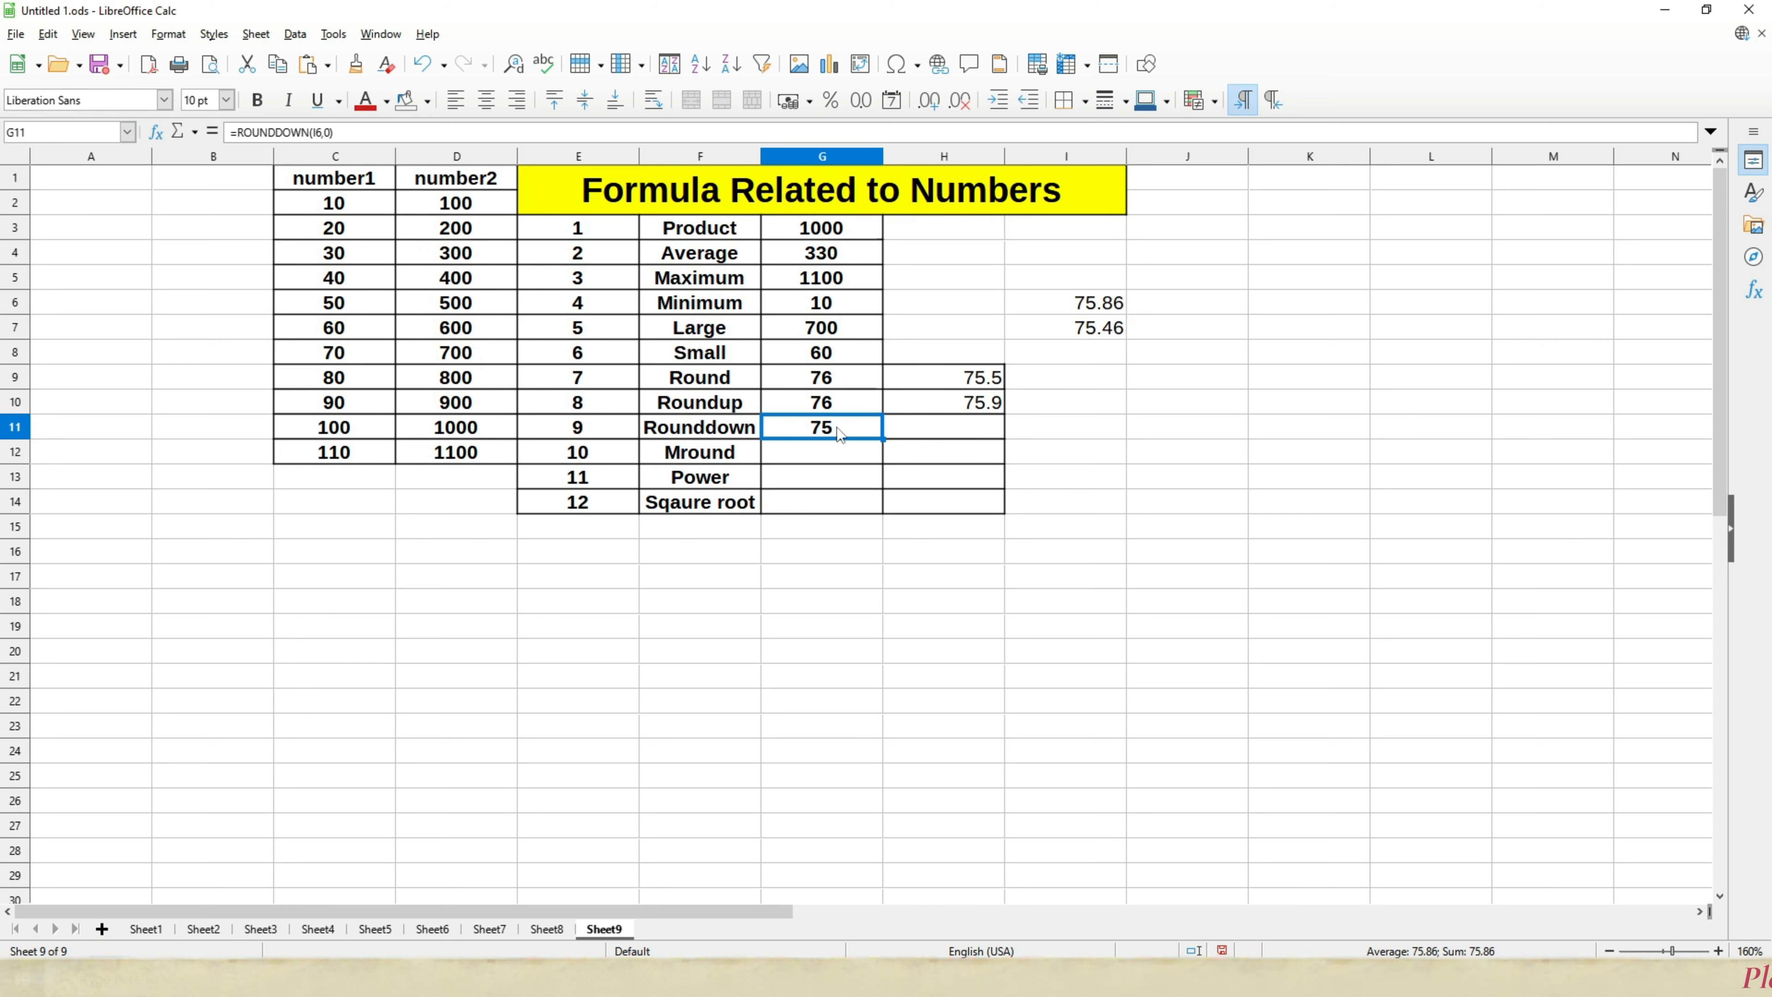
Step: Enter a ROUNDDOWN formula in H11 for I7 with 1 decimal place, and compare it with the ROUND result in H9
left_click(893, 433)
type("=")
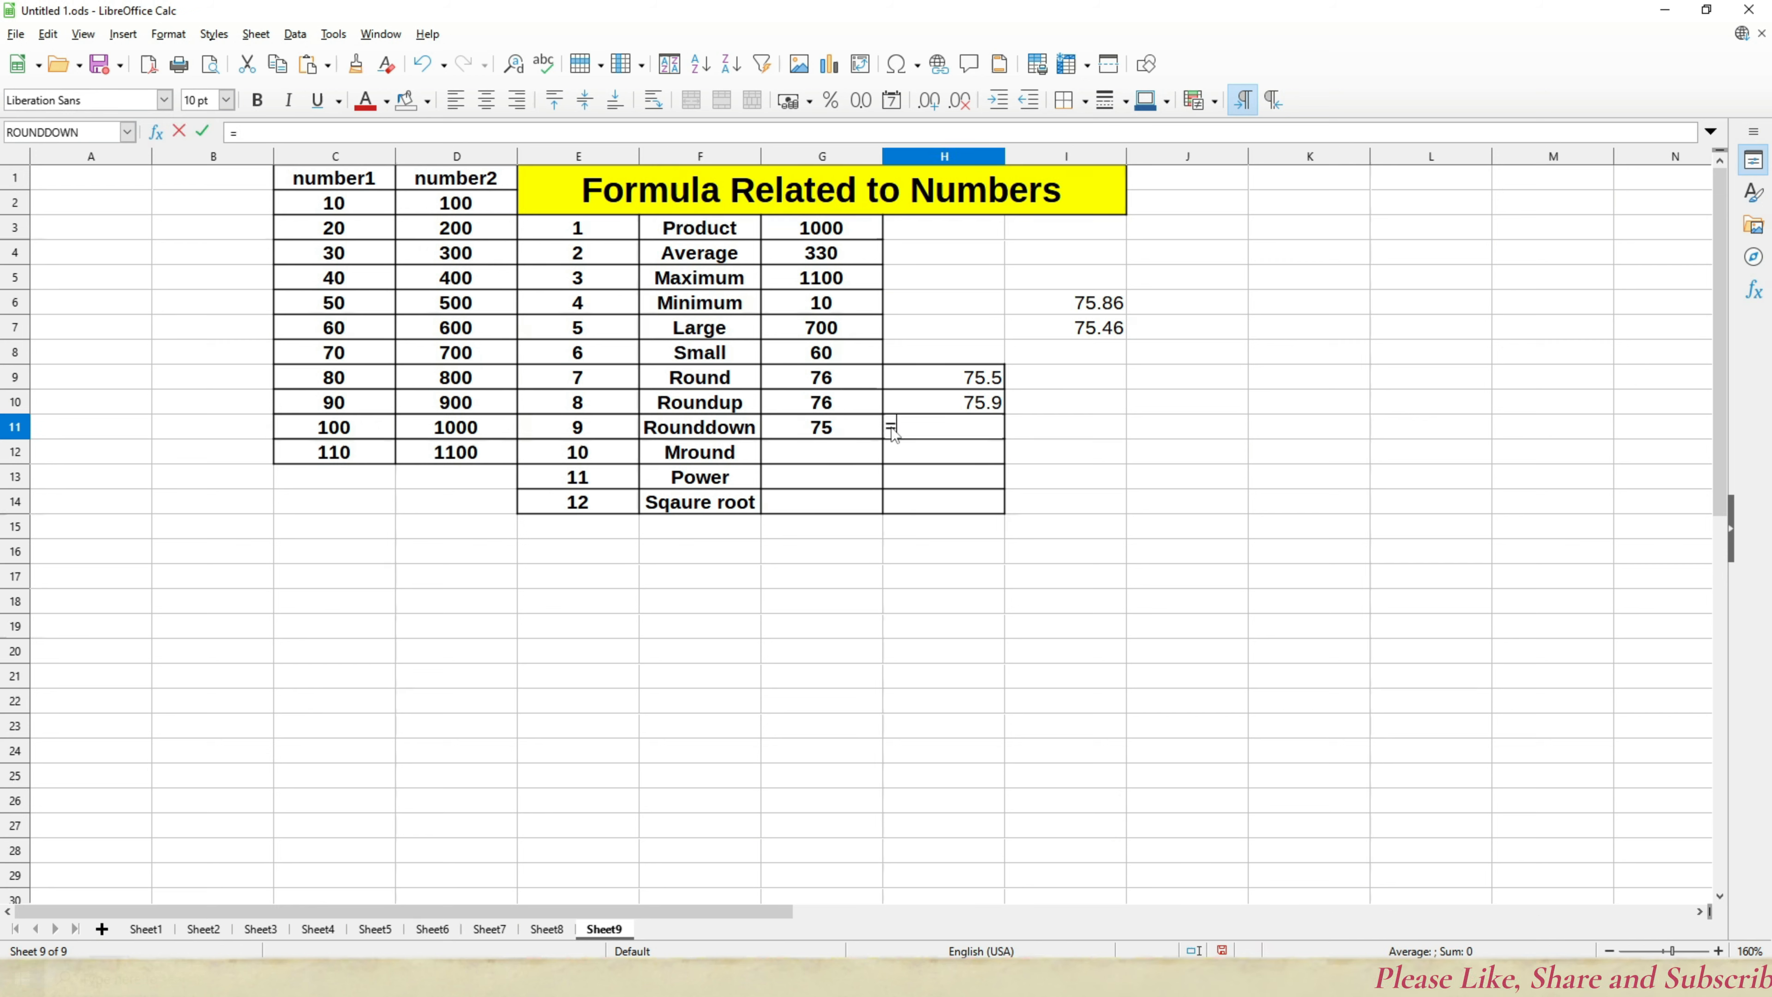
type("round")
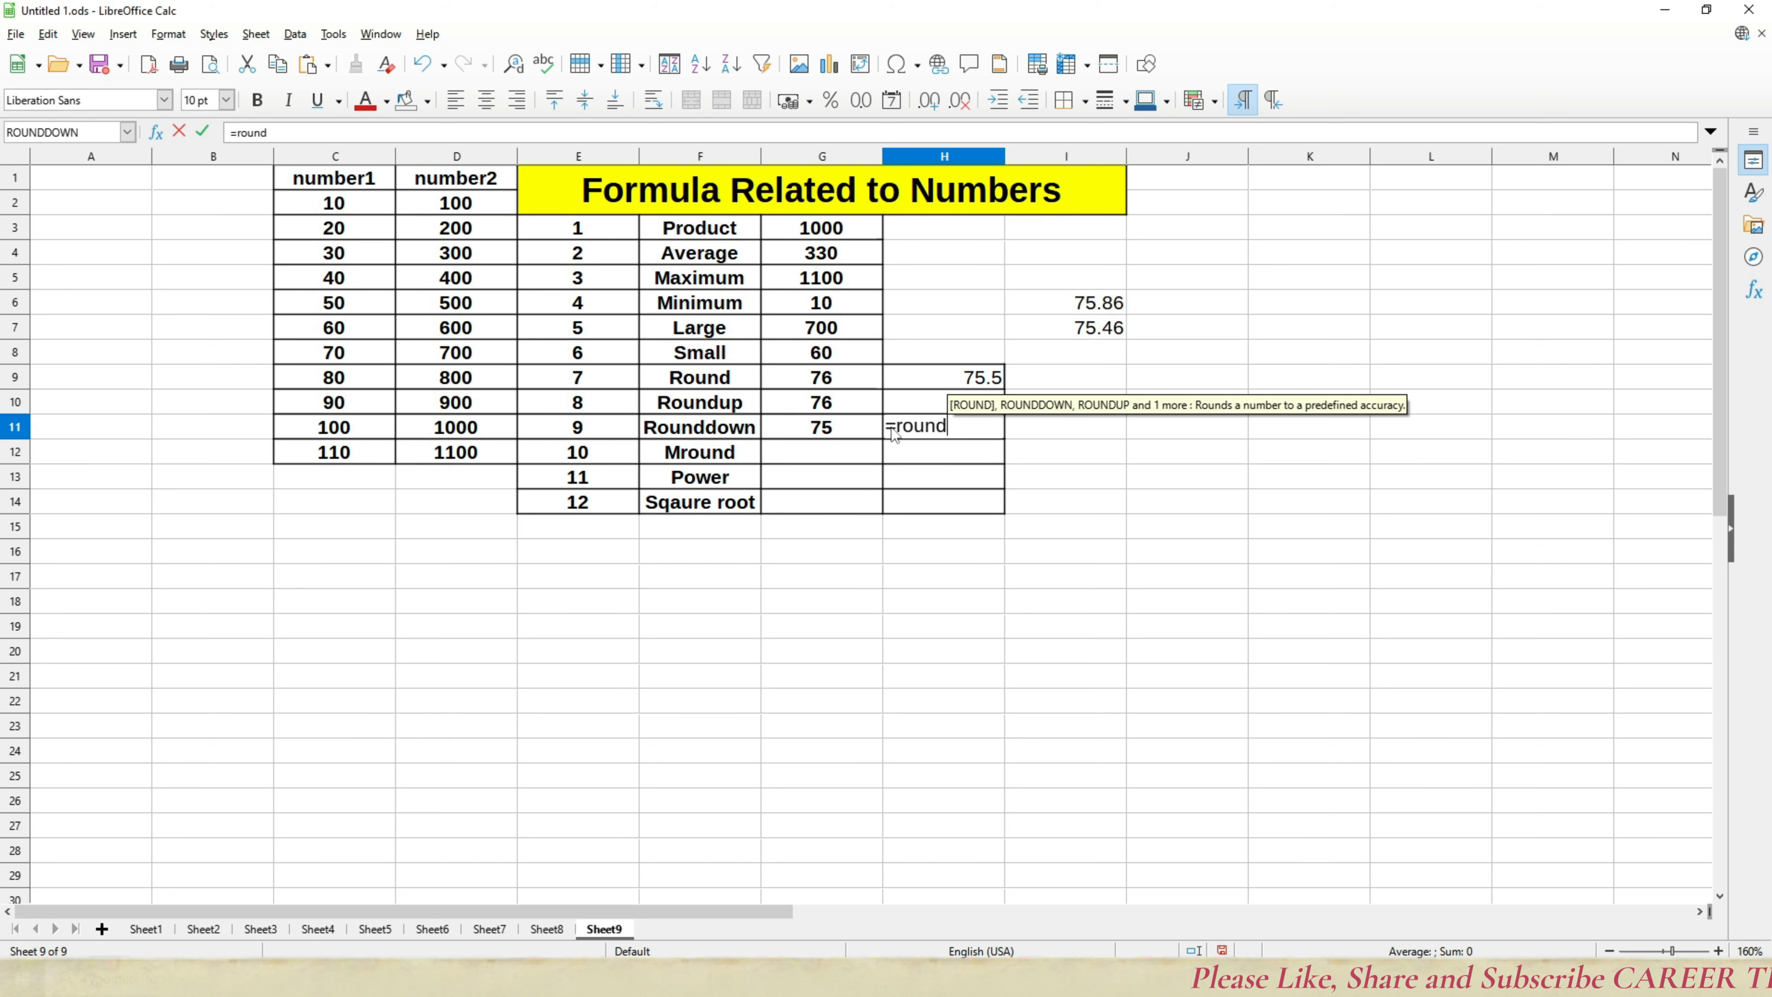
type("down(")
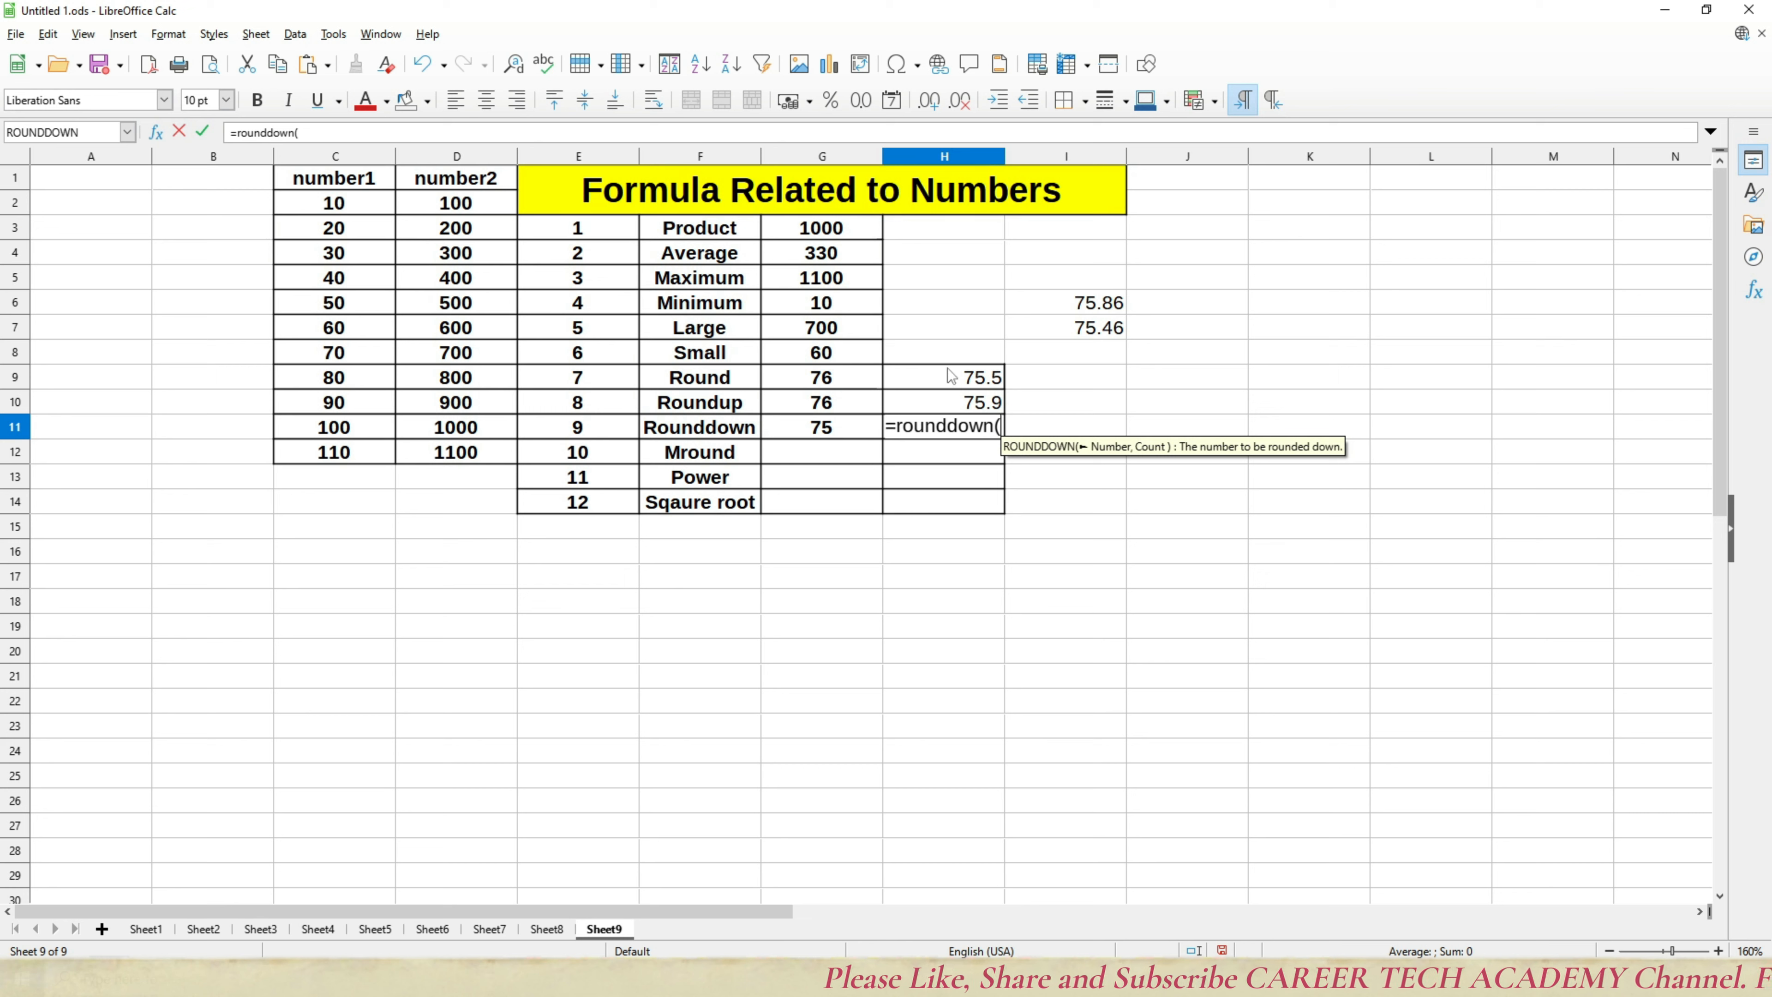
left_click(1055, 334)
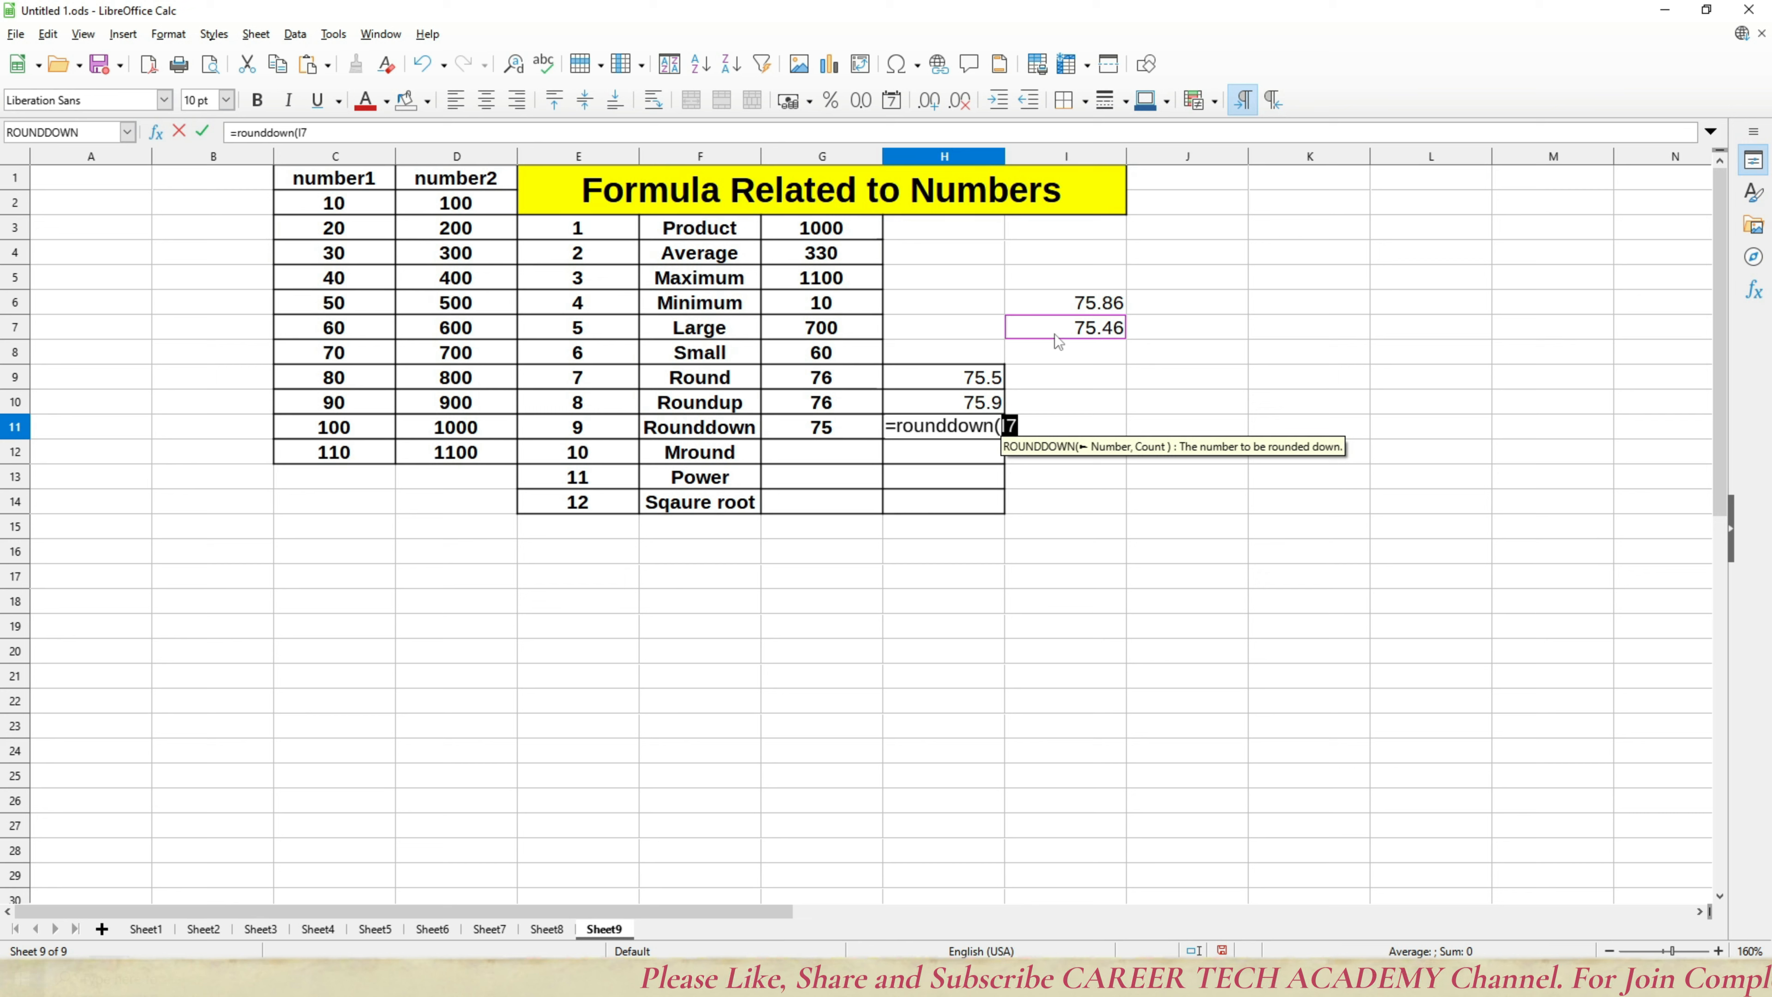
type(",1)")
key("Return")
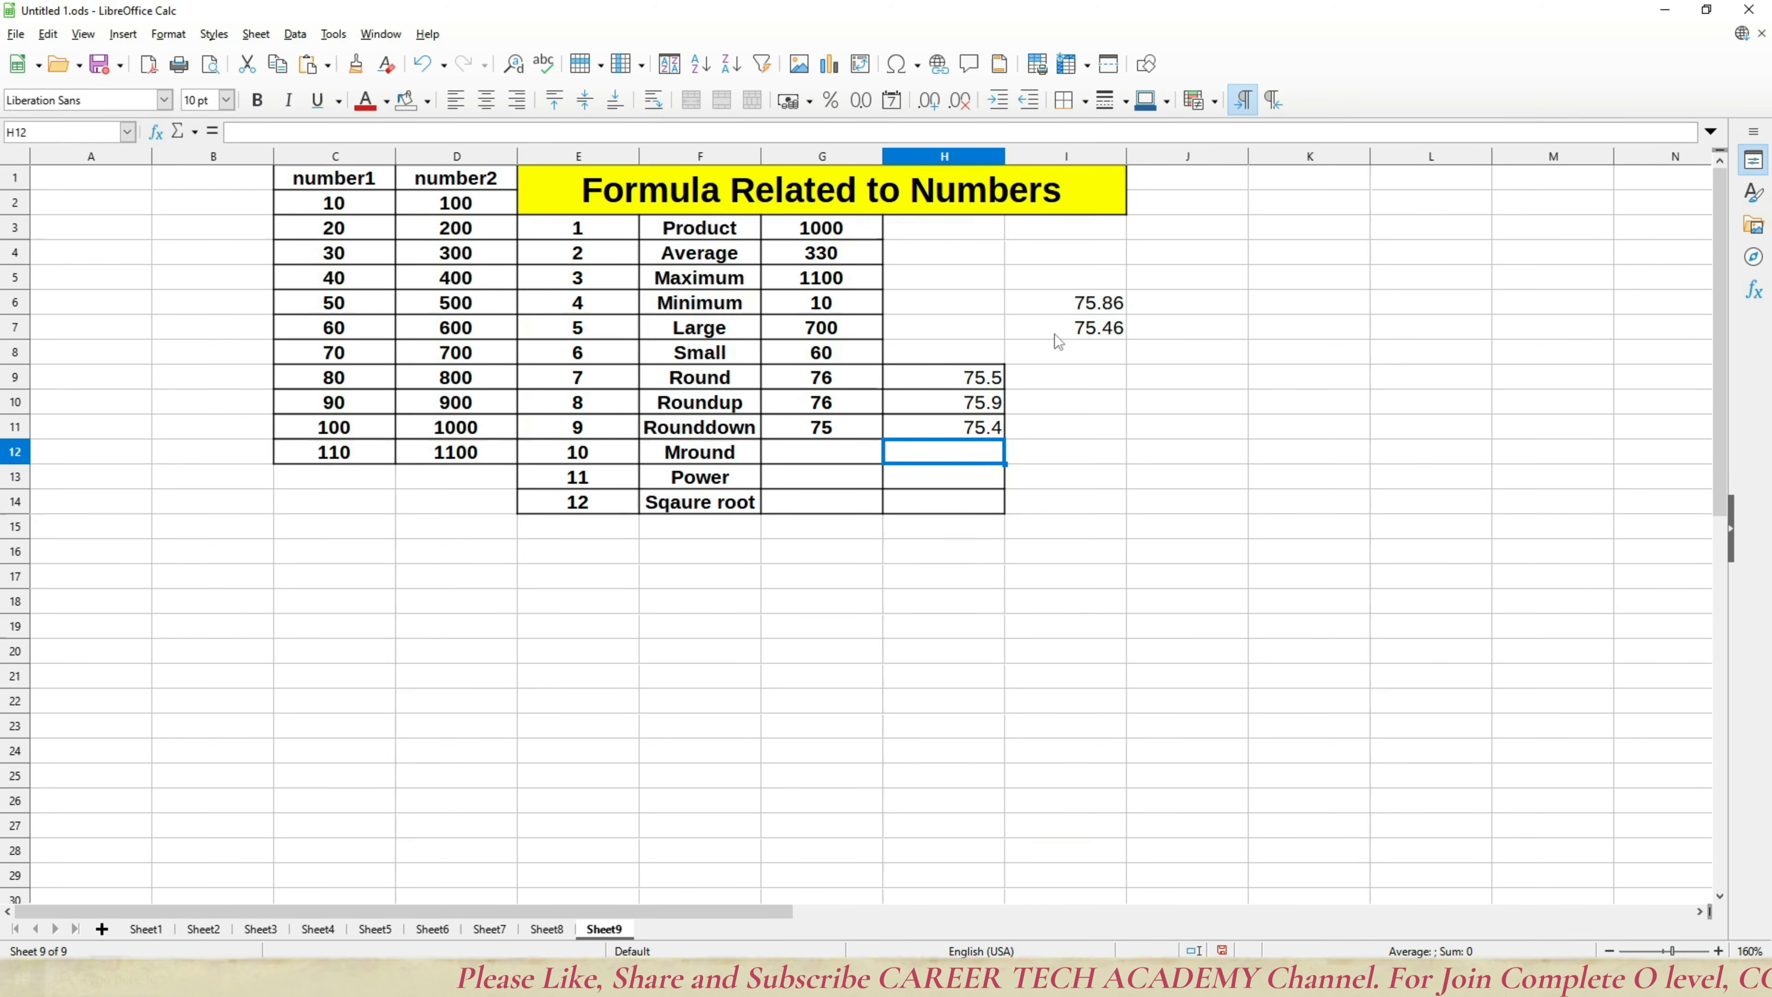
left_click(972, 384)
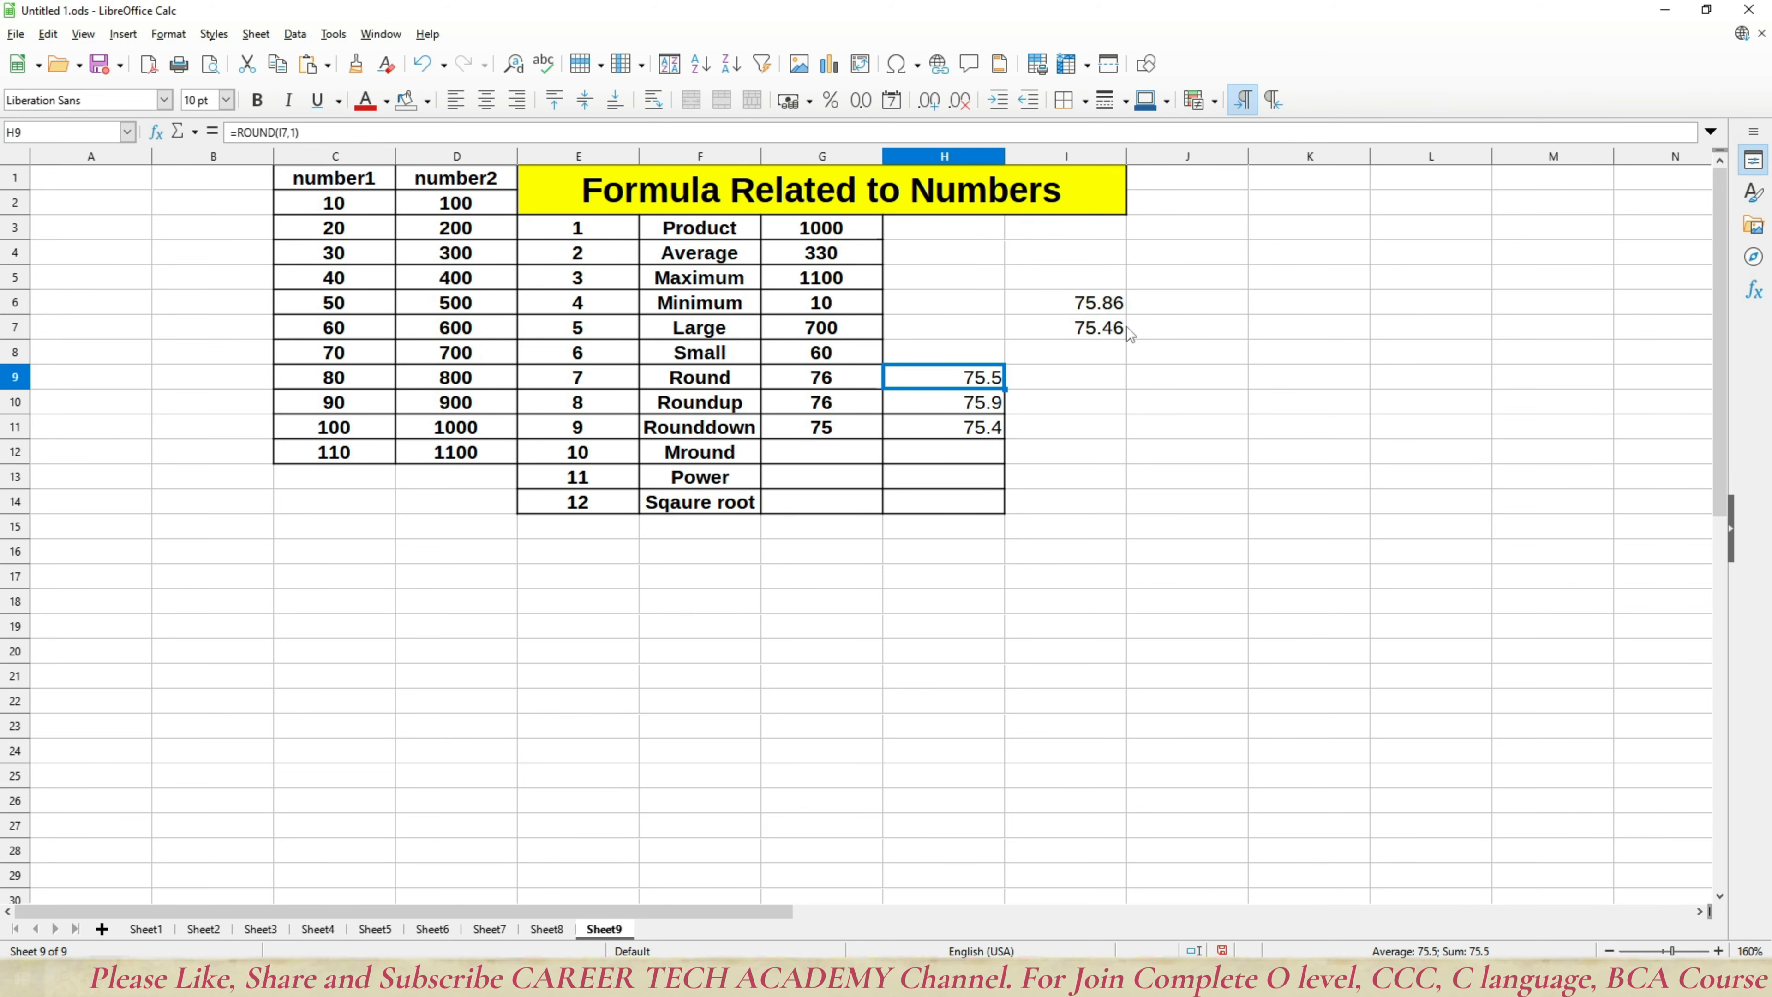
key("Down")
key("Down")
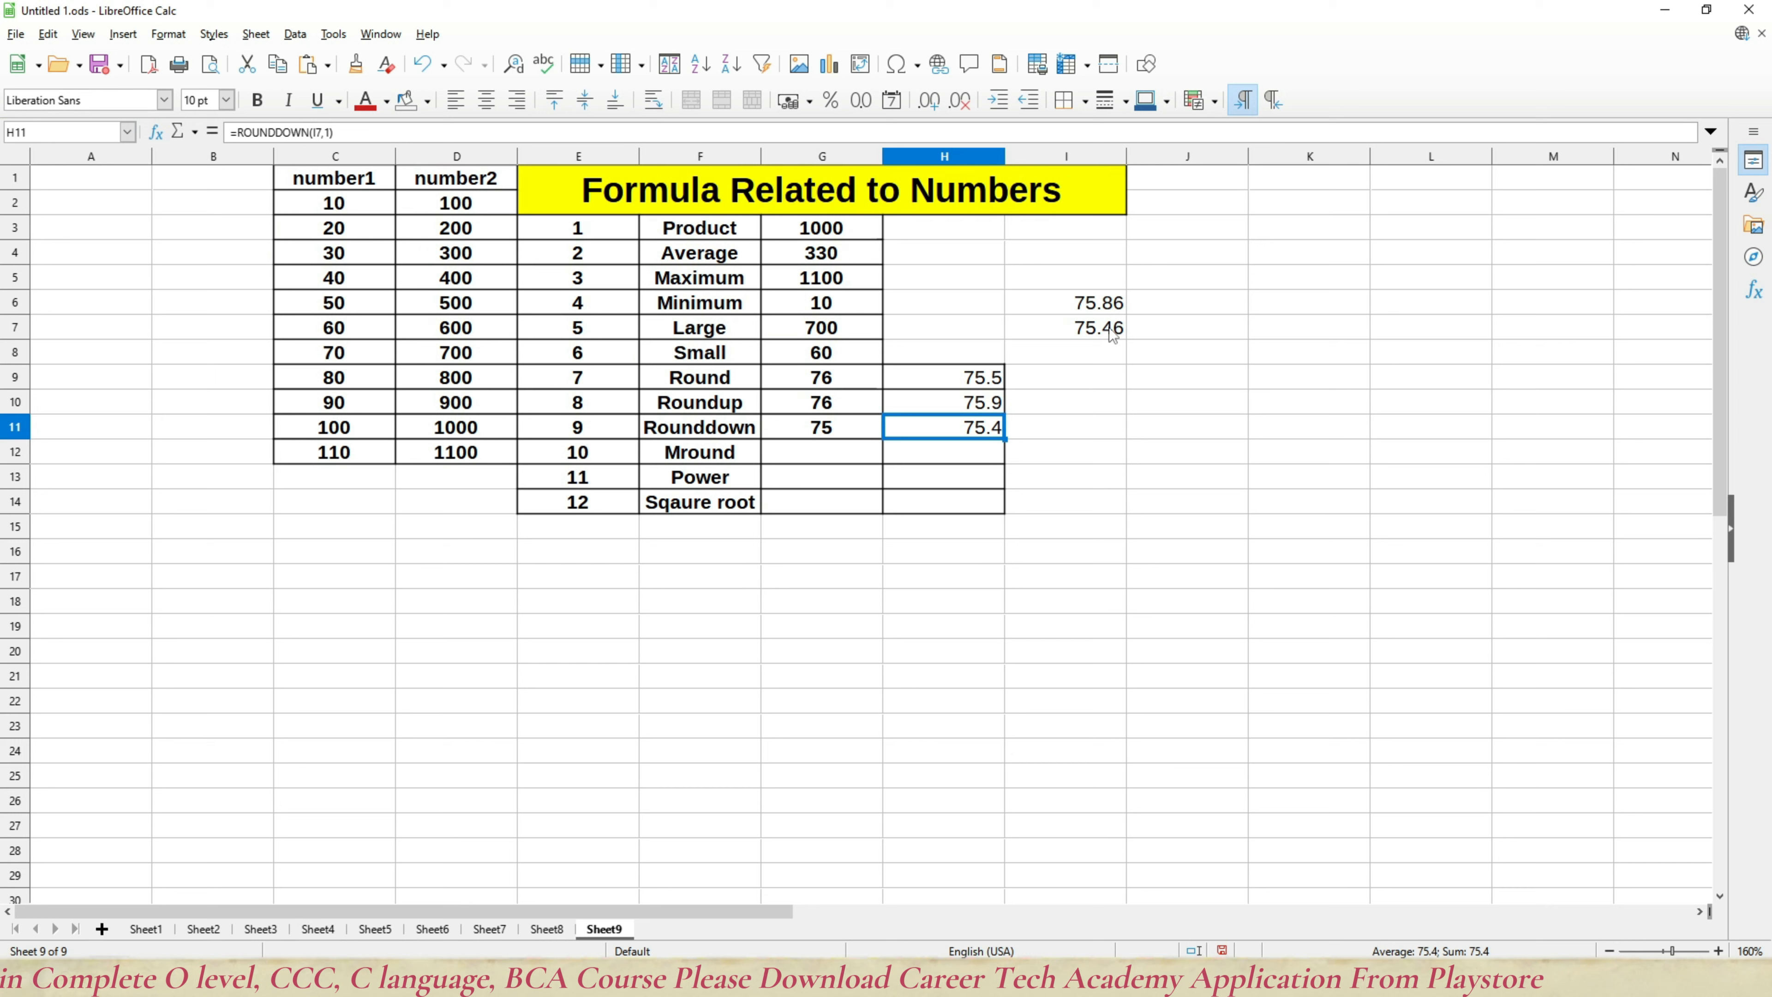
Step: Enter the sample number 15 in J10 as the source value for the Mround example
left_click(835, 453)
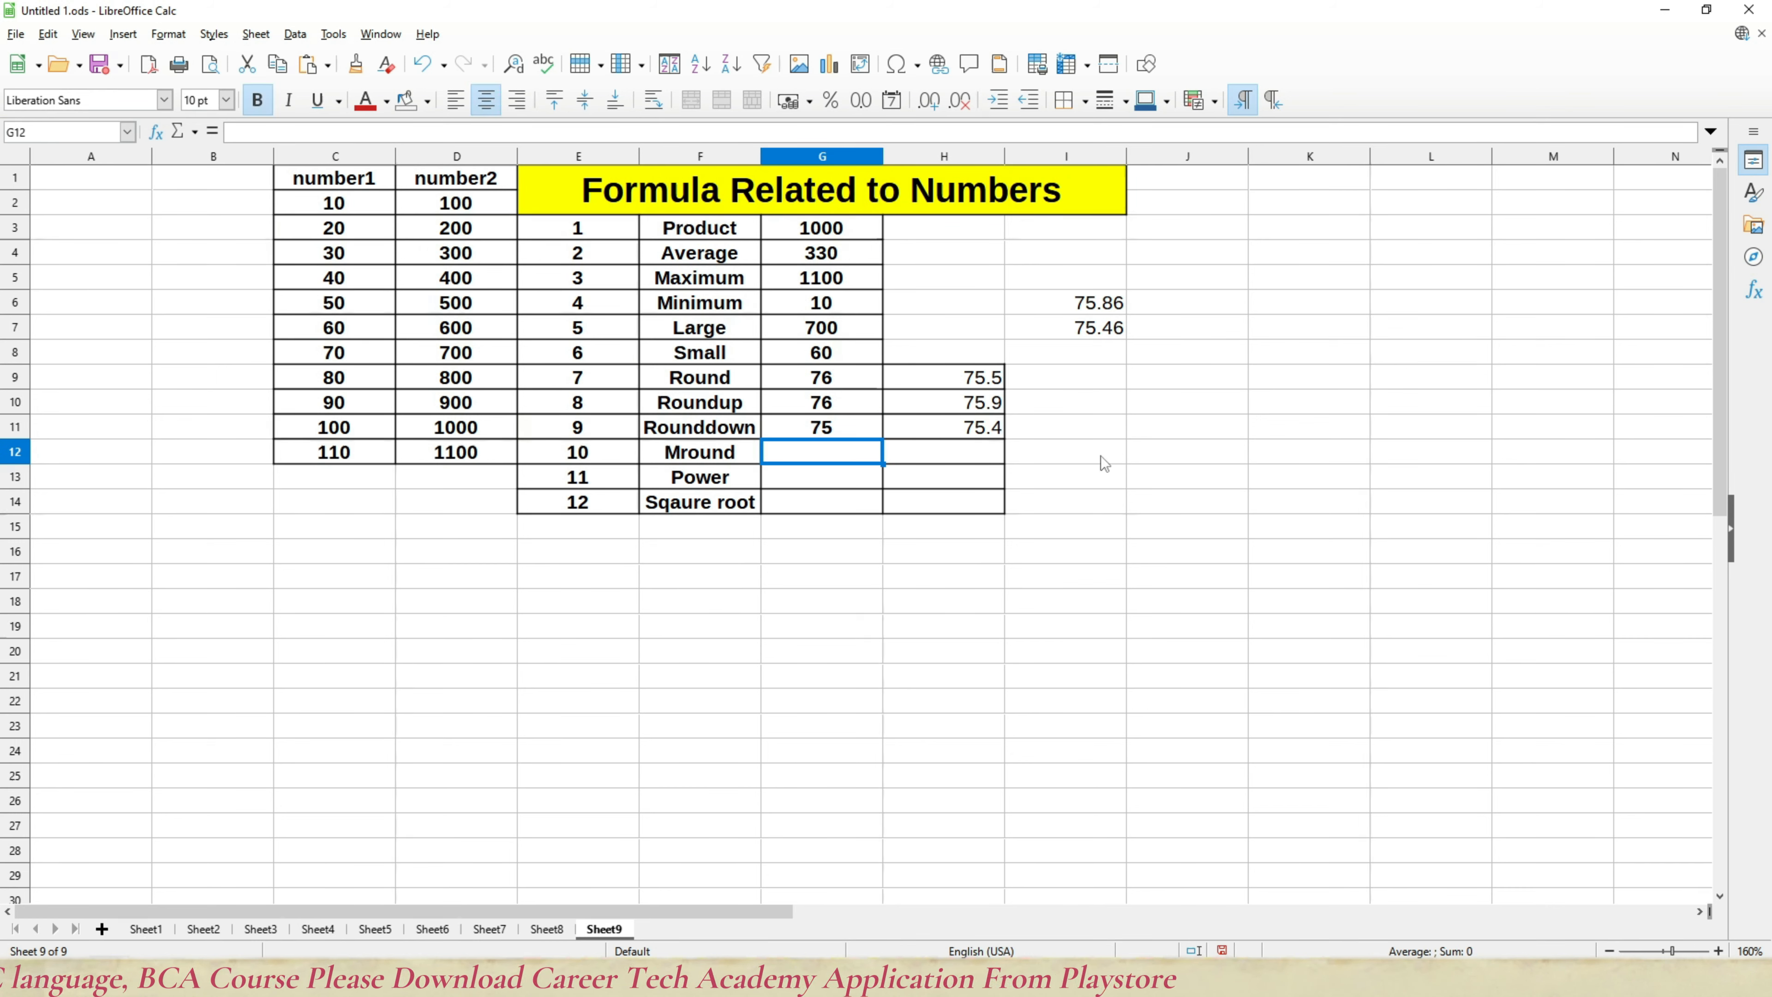
left_click(1157, 410)
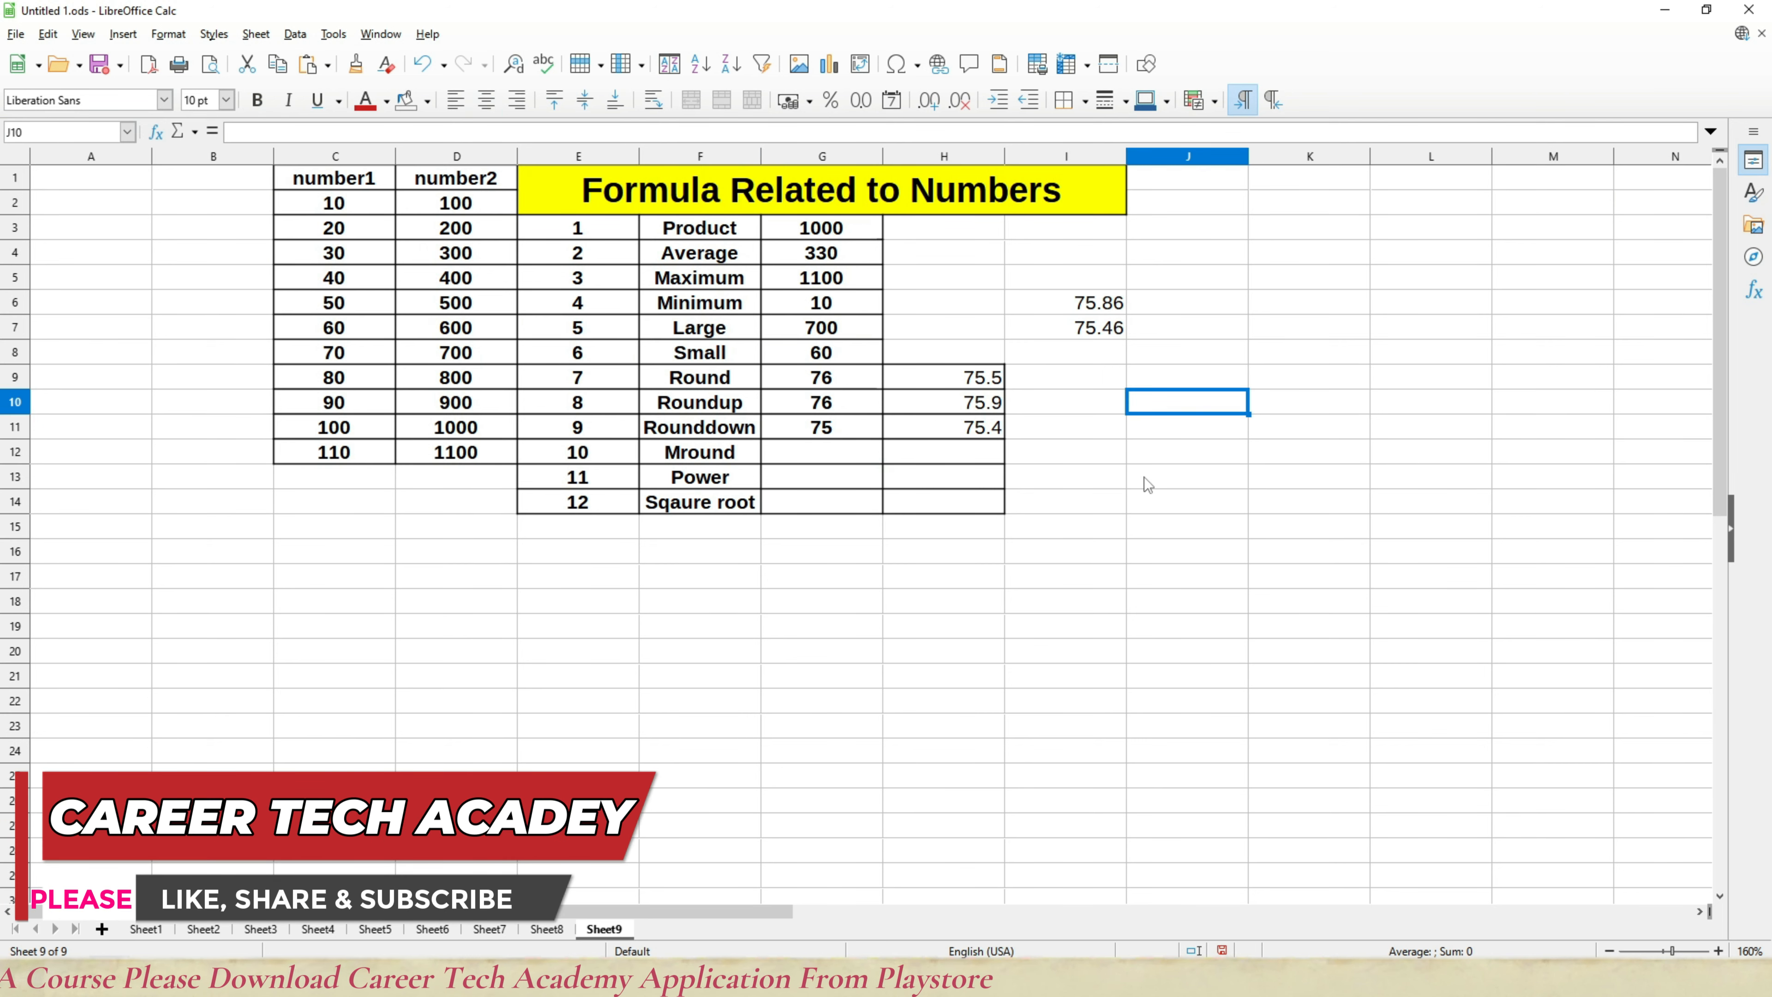
type("15")
key("Return")
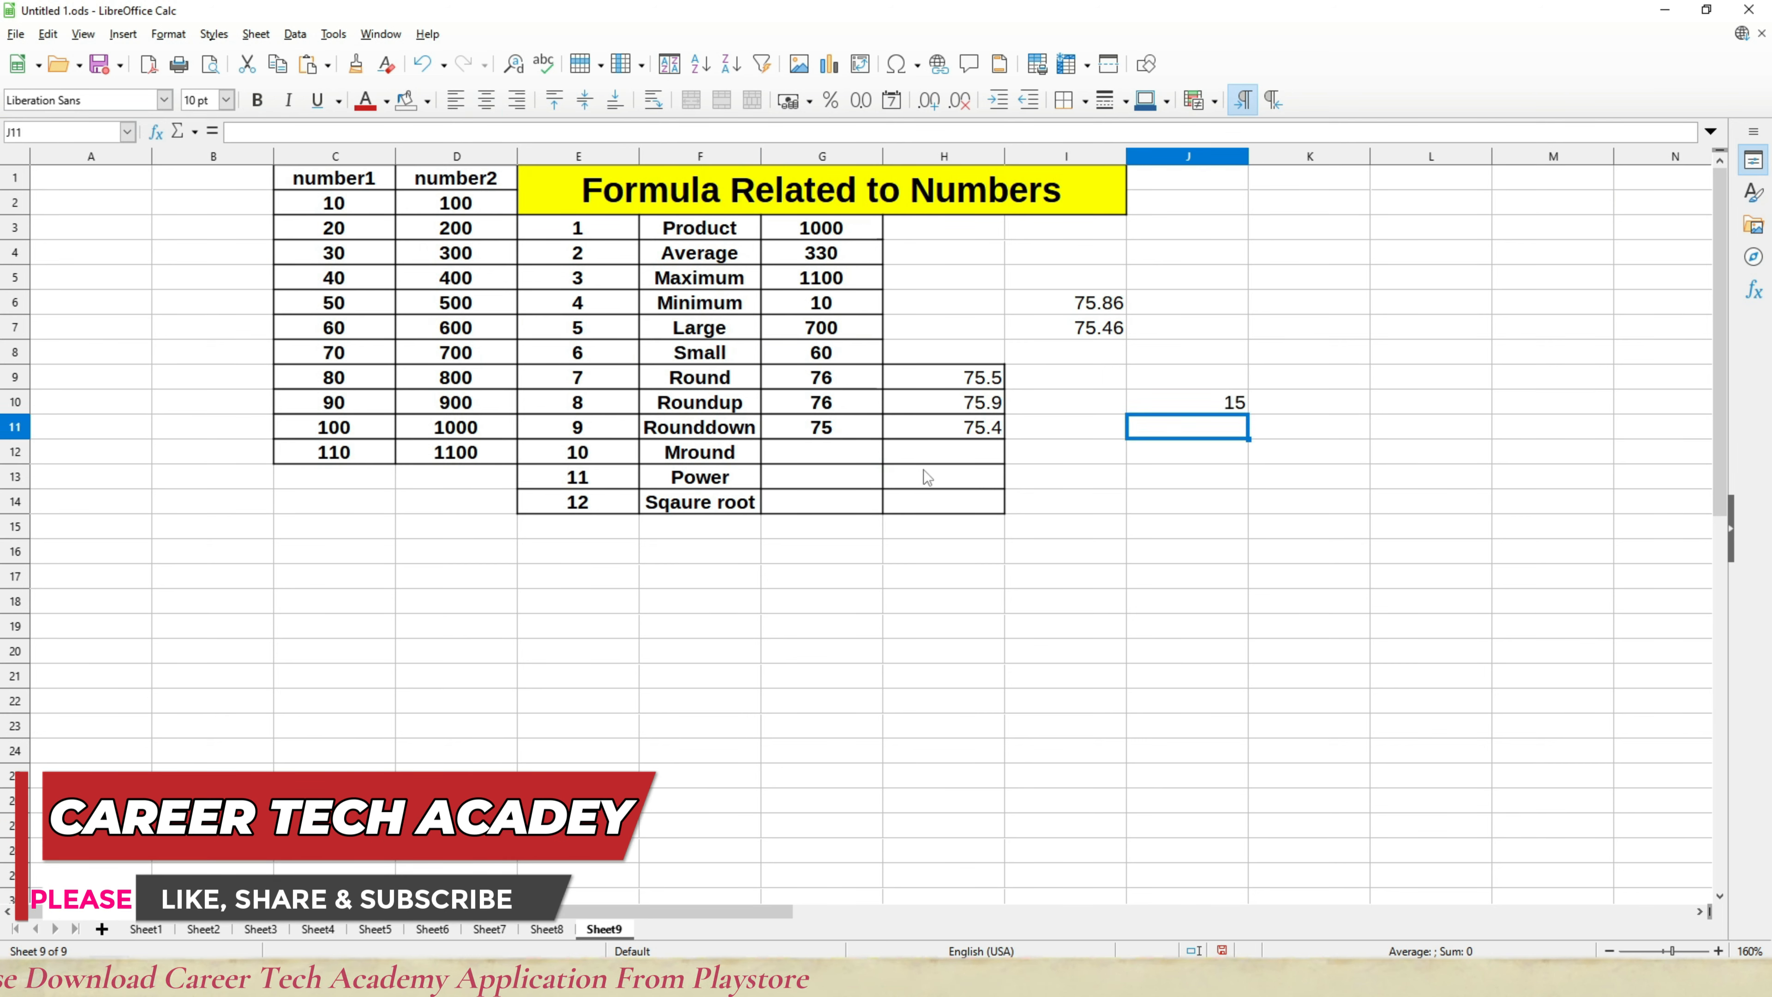
Step: Enter an MROUND formula in G12 that rounds J10 to a multiple of 3
left_click(860, 453)
type("=m")
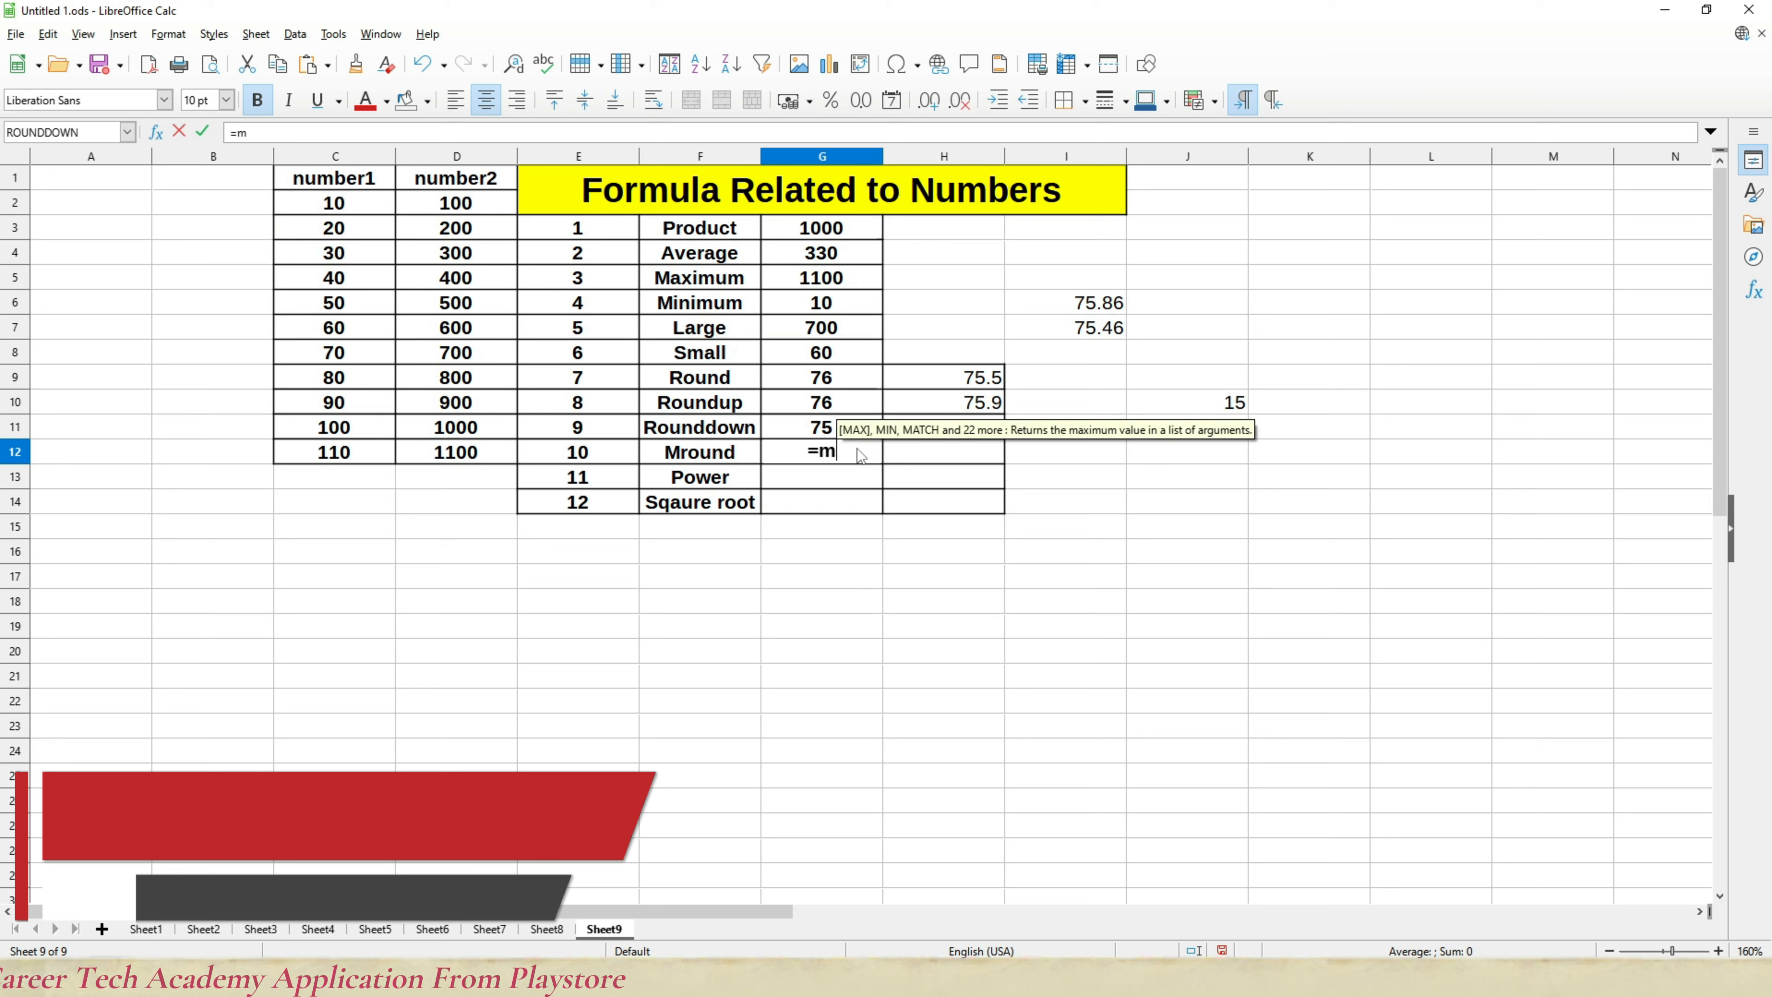
type("roun")
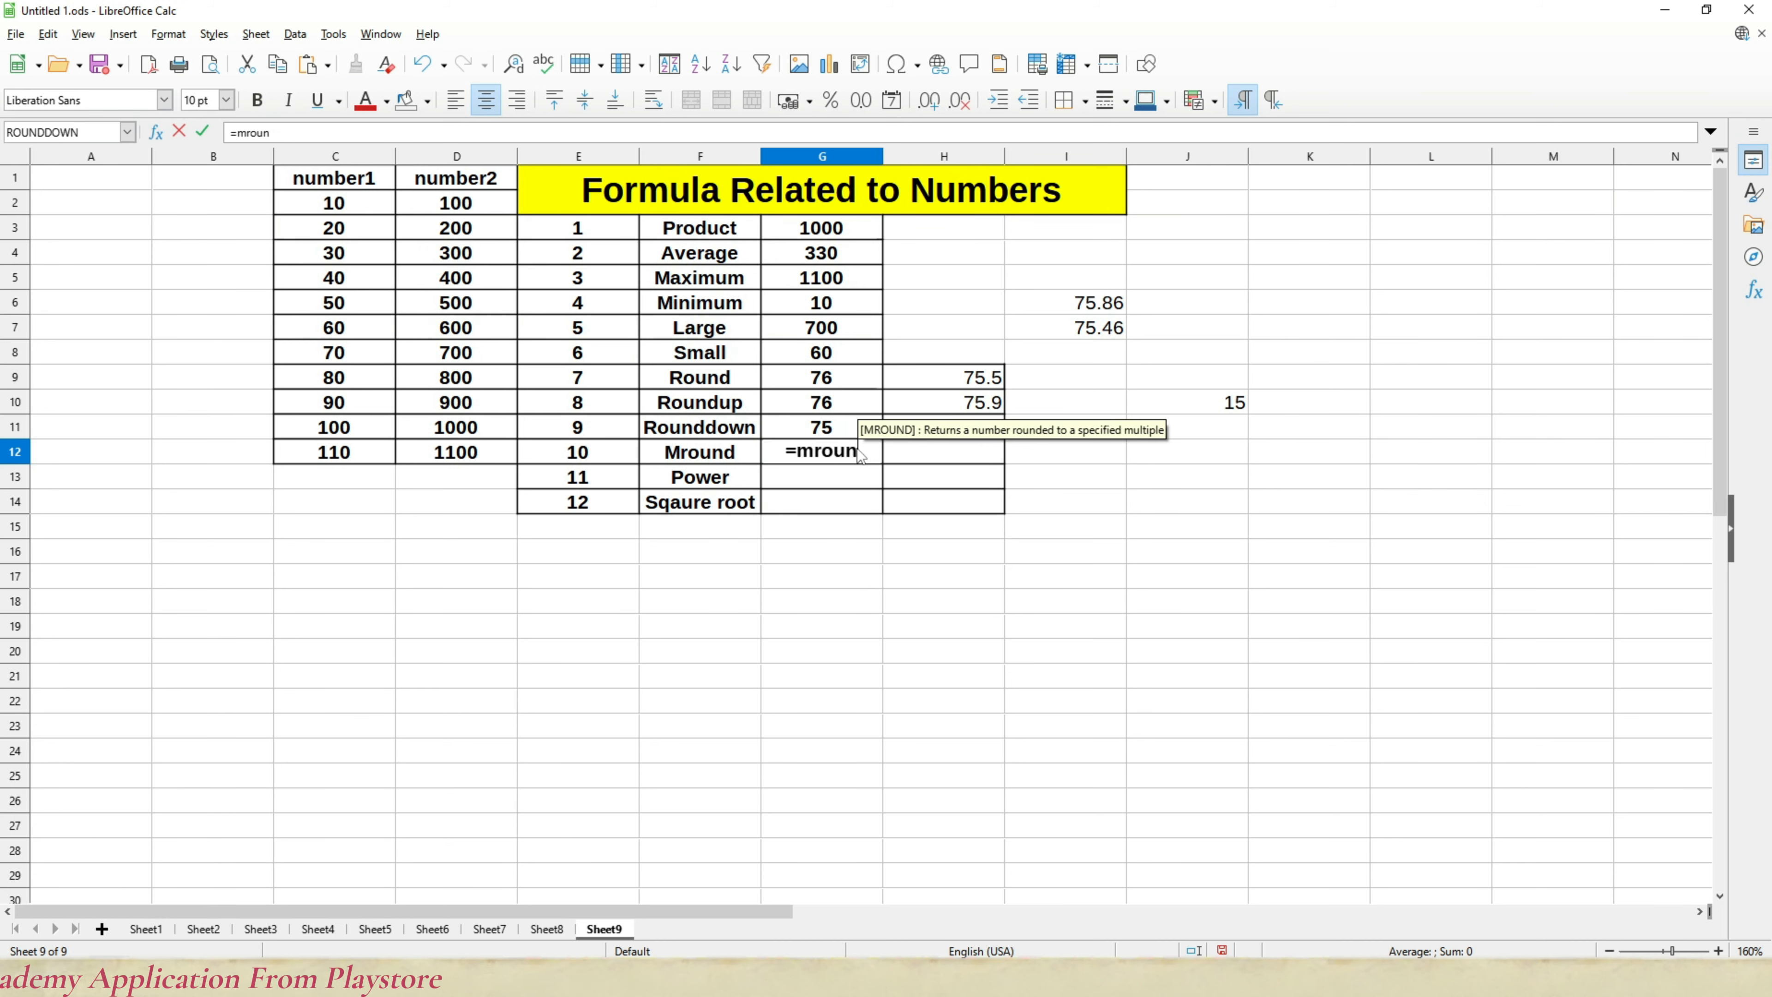
type("d(")
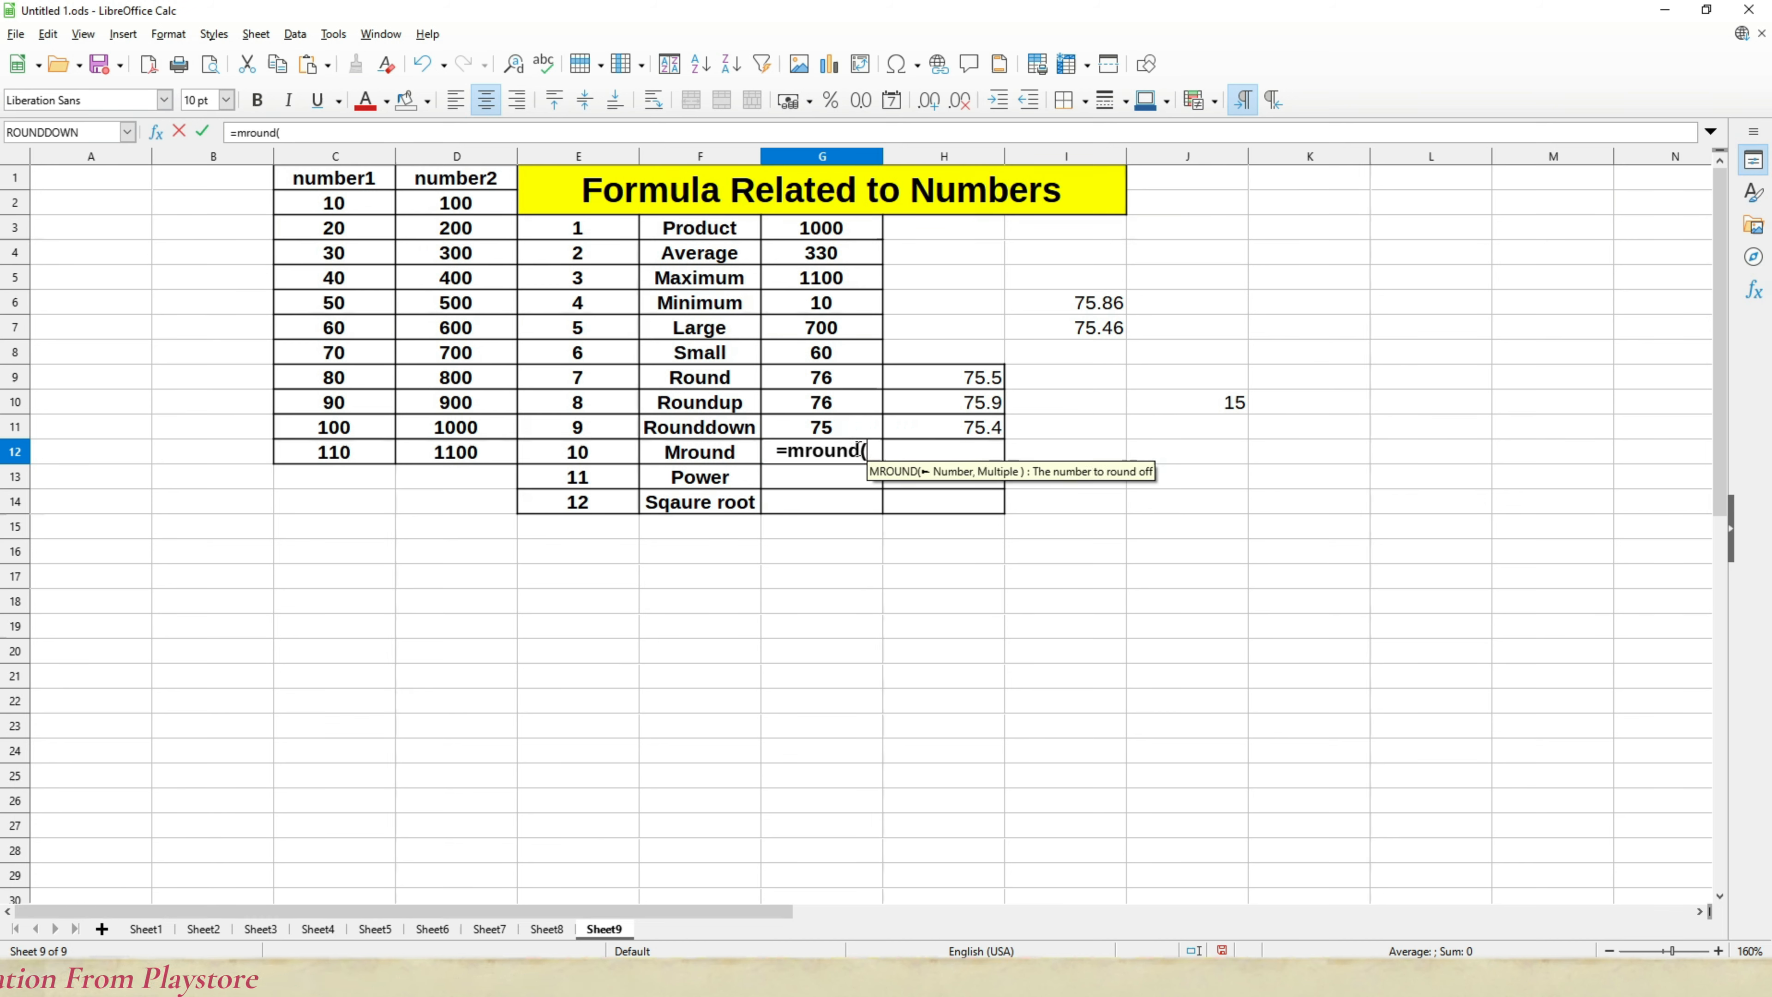
left_click(1155, 407)
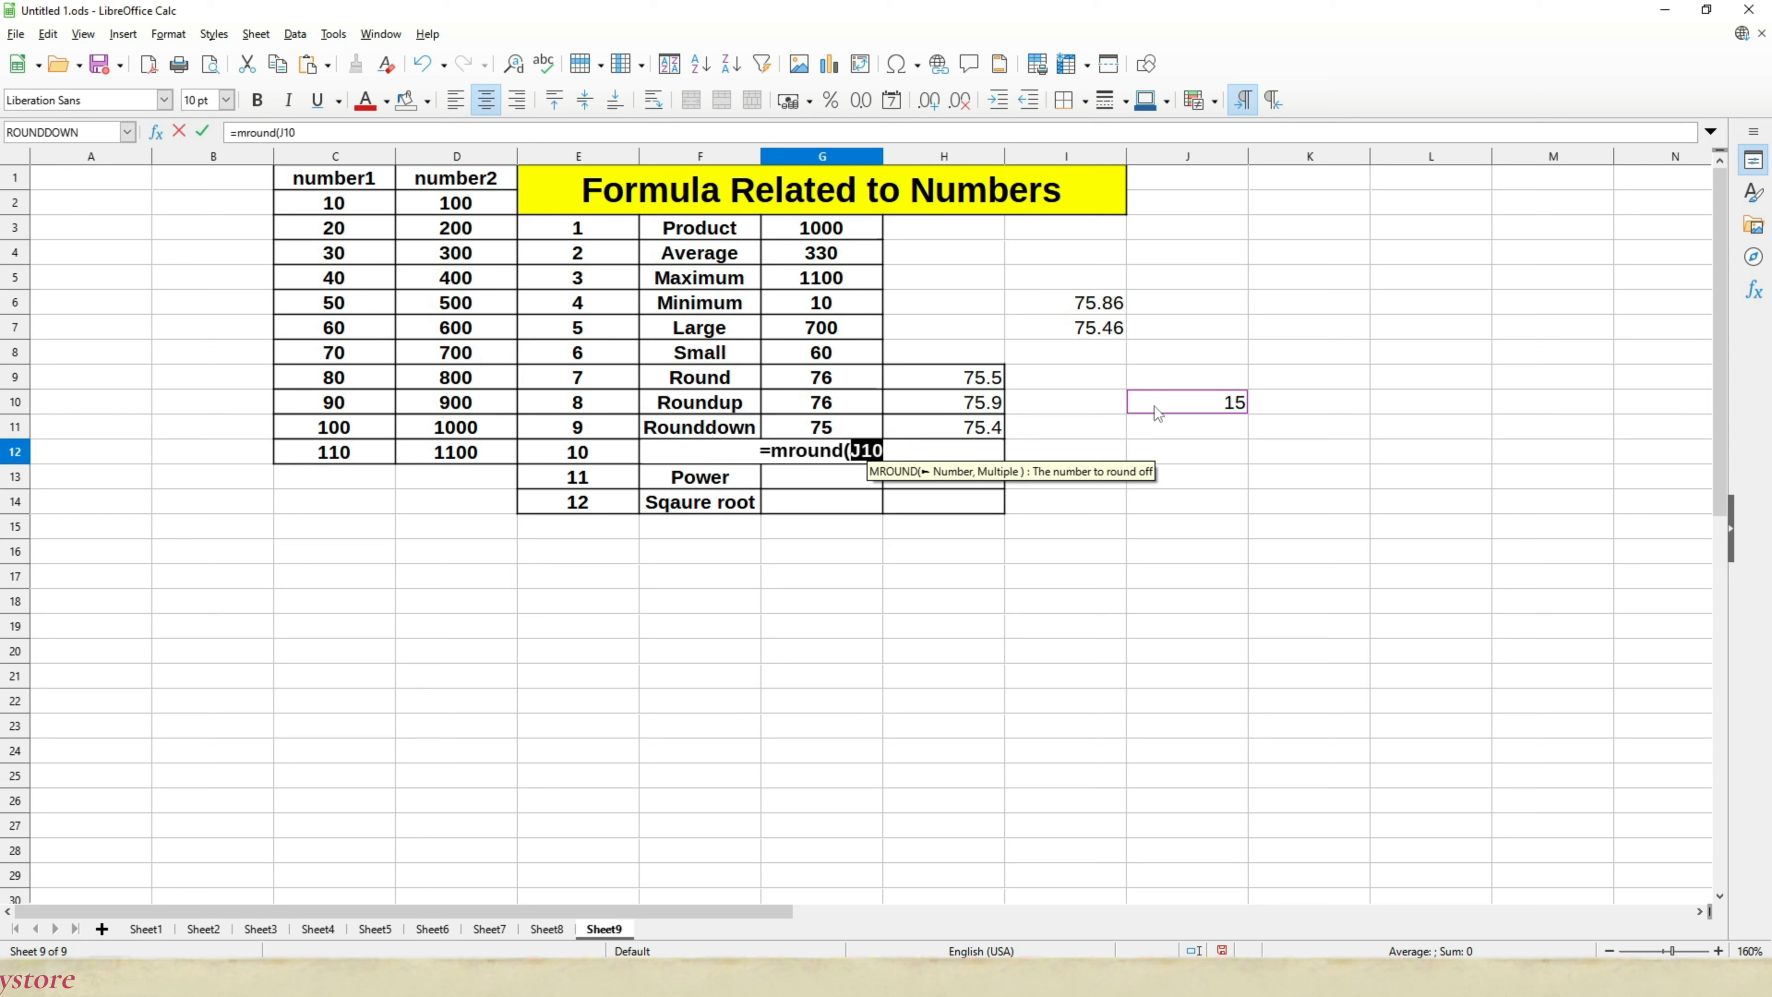
type(",")
type("5")
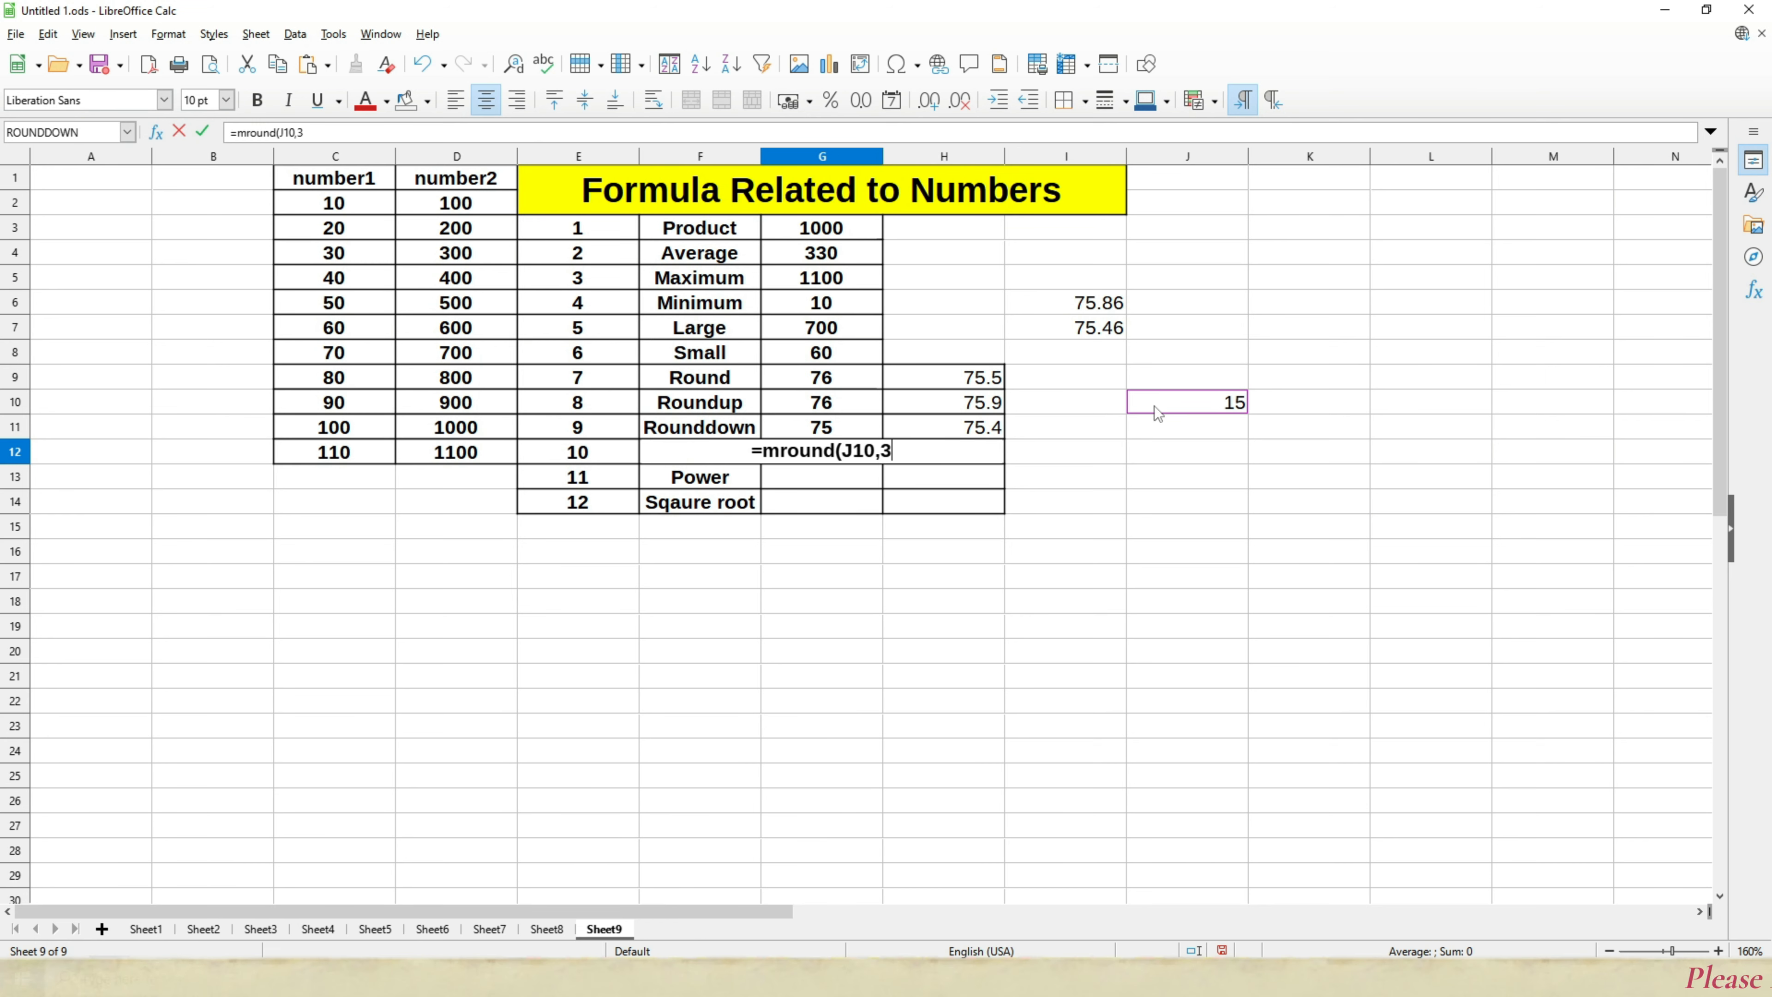
key("Return")
Step: Enter an MROUND formula in H12 that rounds J10 to a multiple of 2, and compare the result with its source value
key("Up")
key("Right")
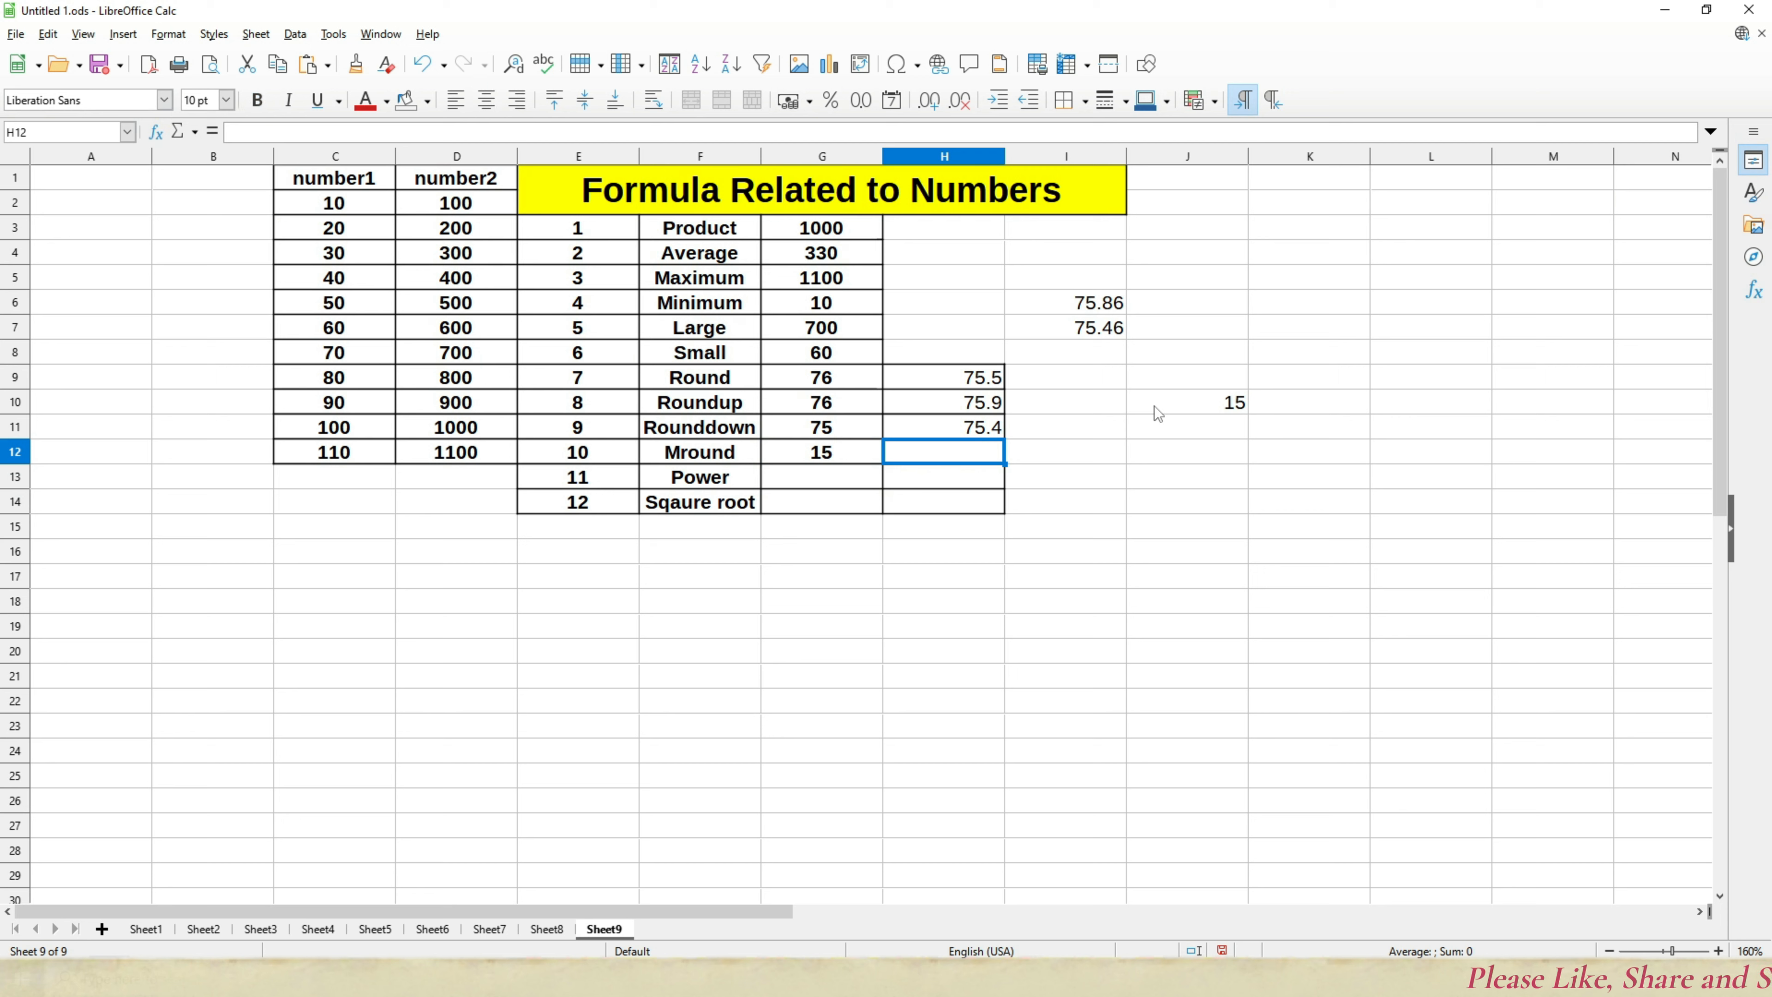
type("=")
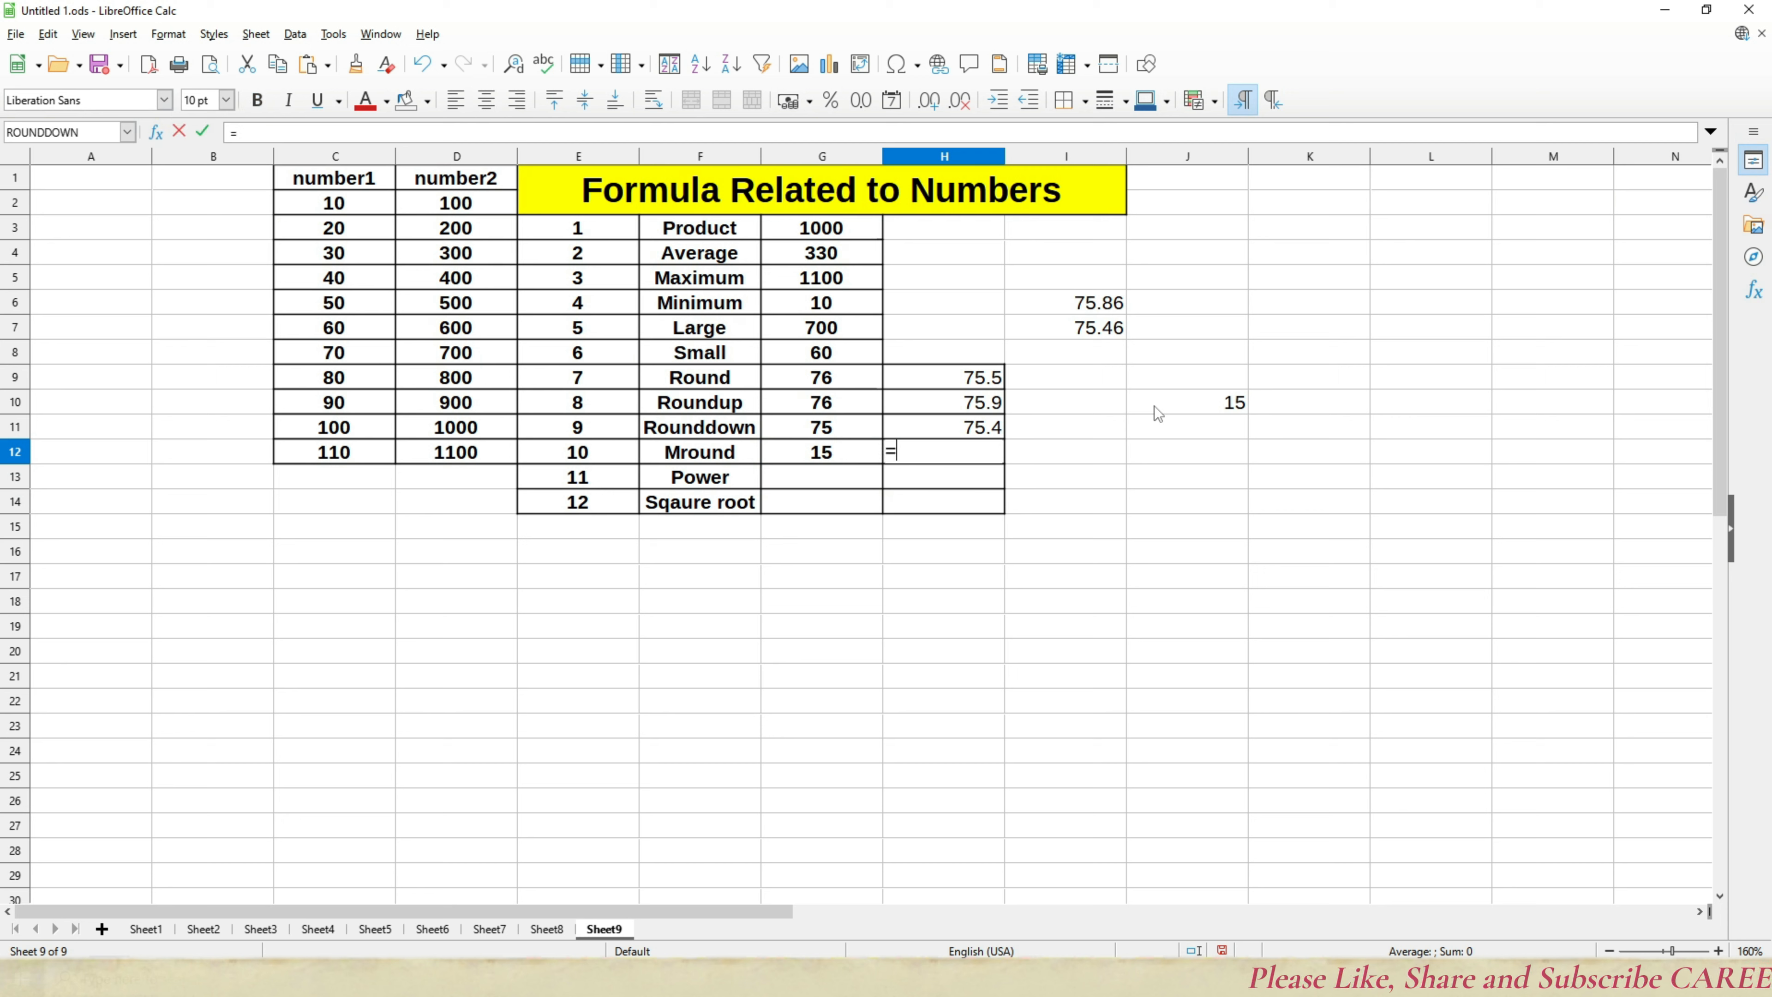
type("mround")
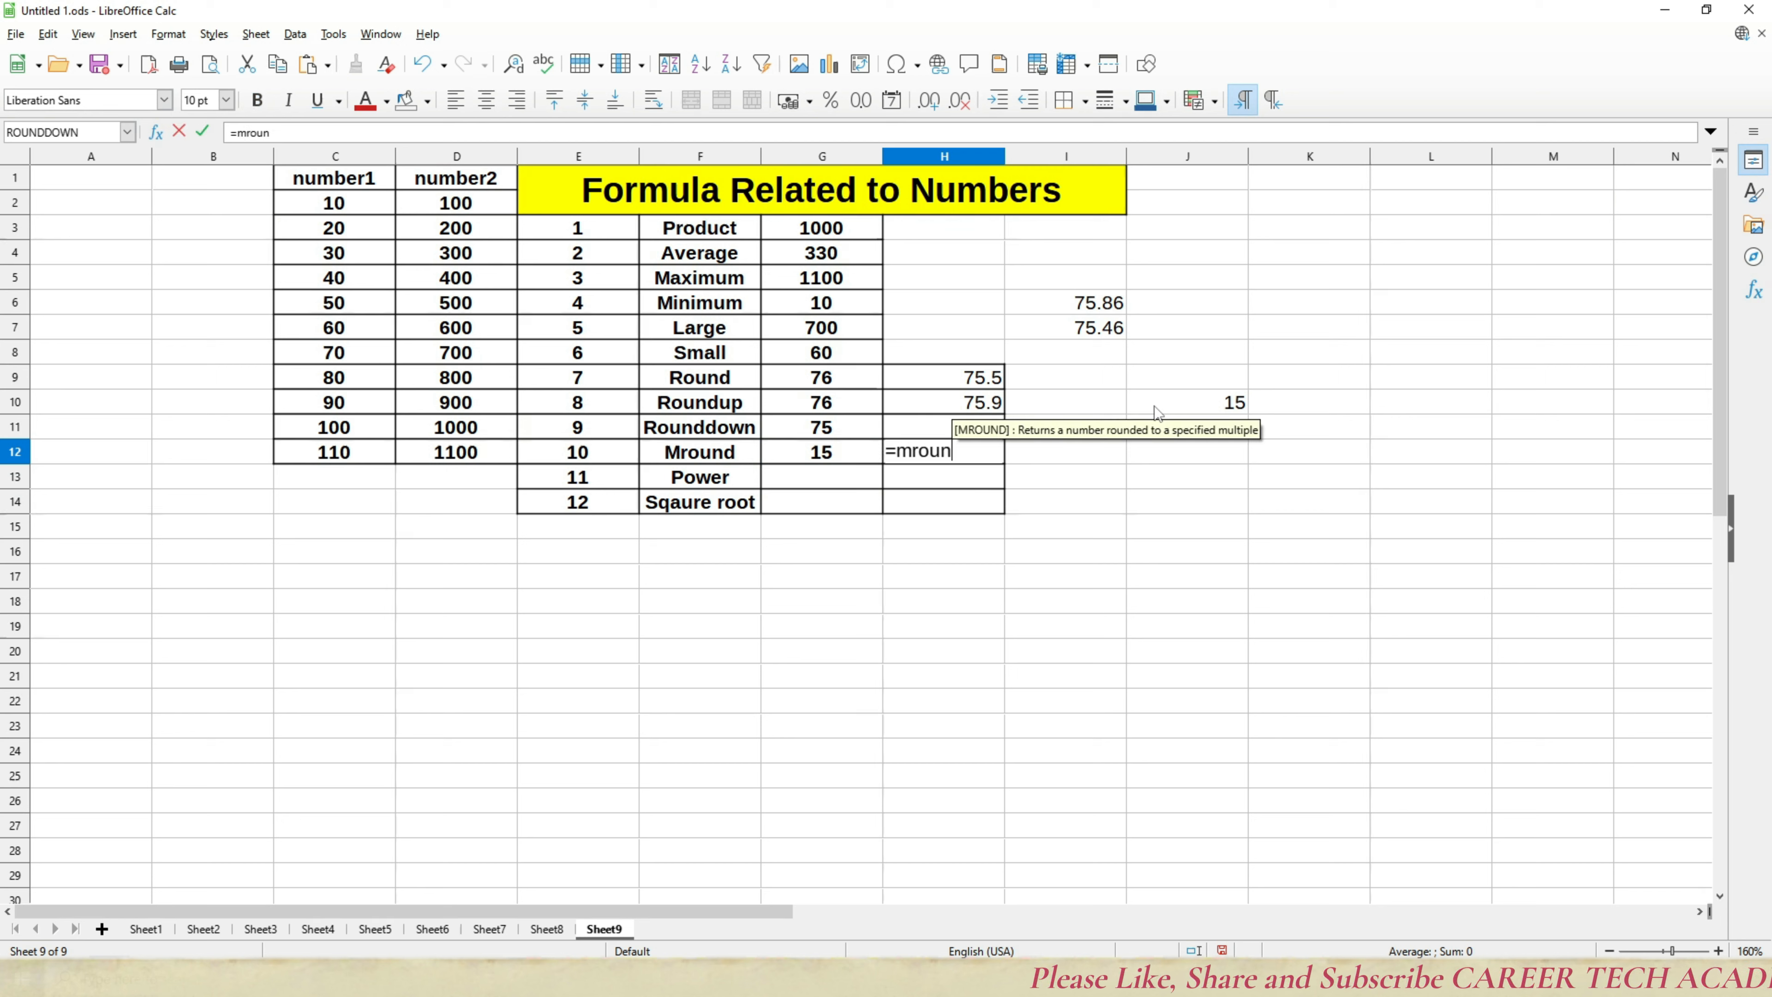
type("(")
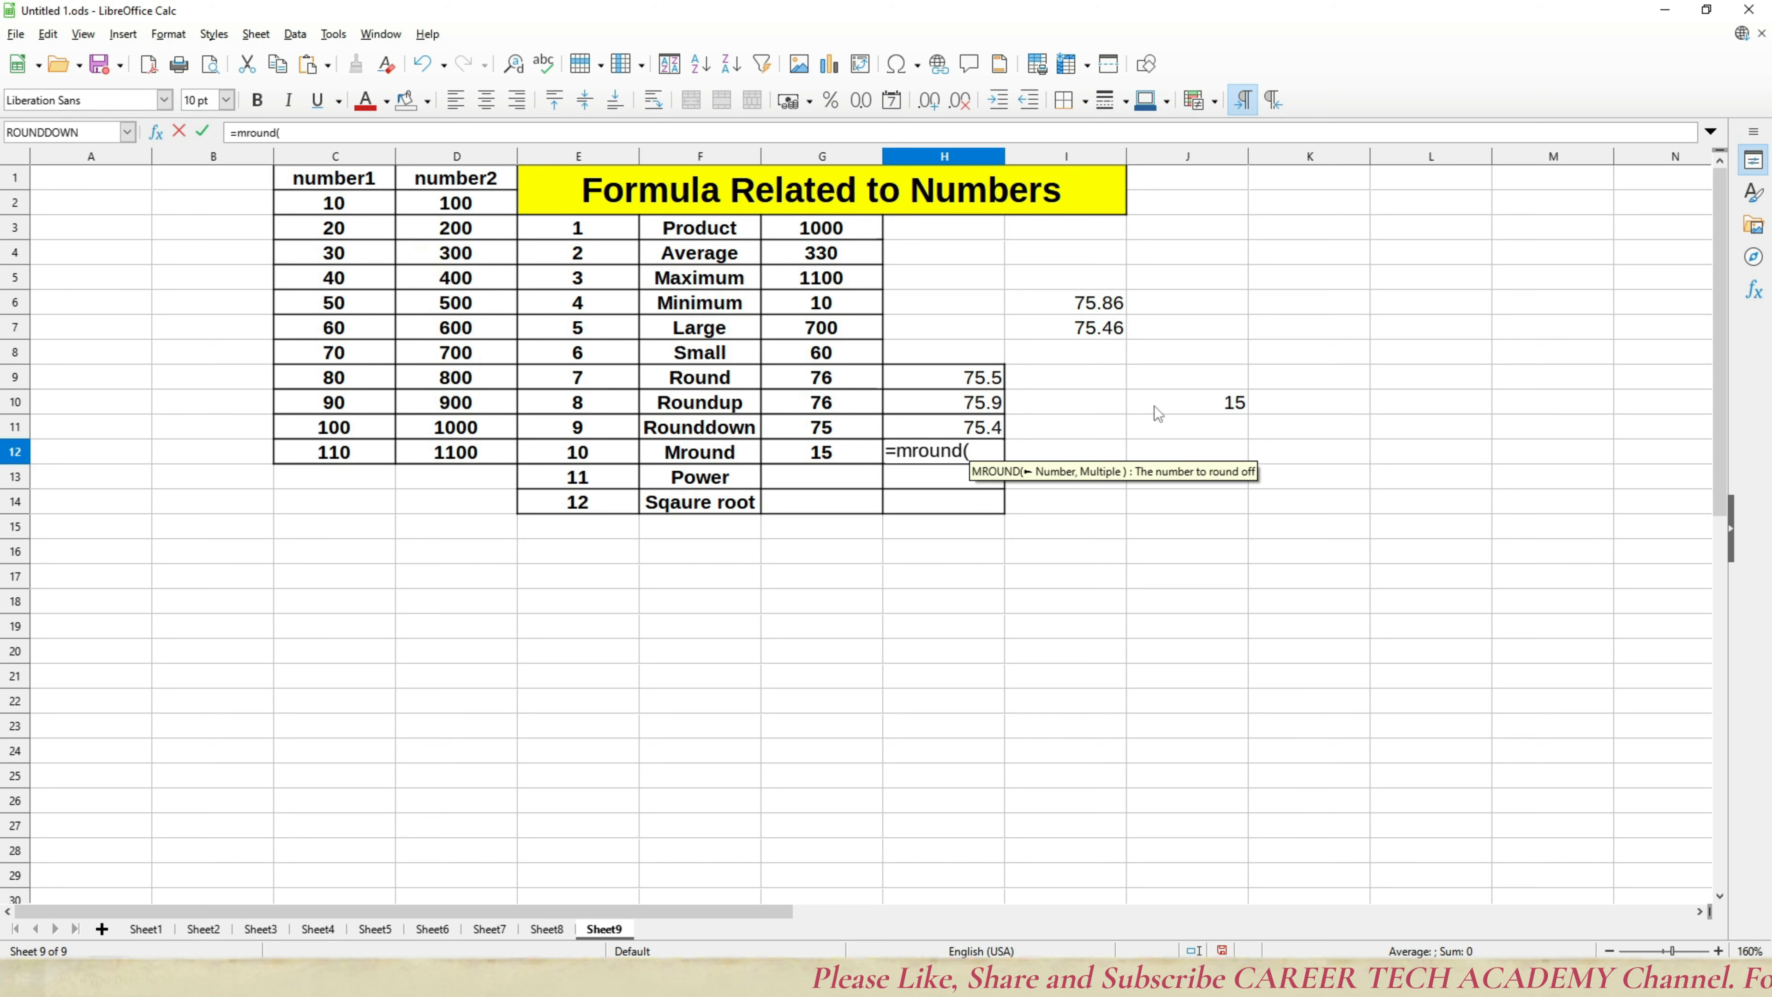
key("Up")
key("Up")
key("Up")
key("Right")
key("Right")
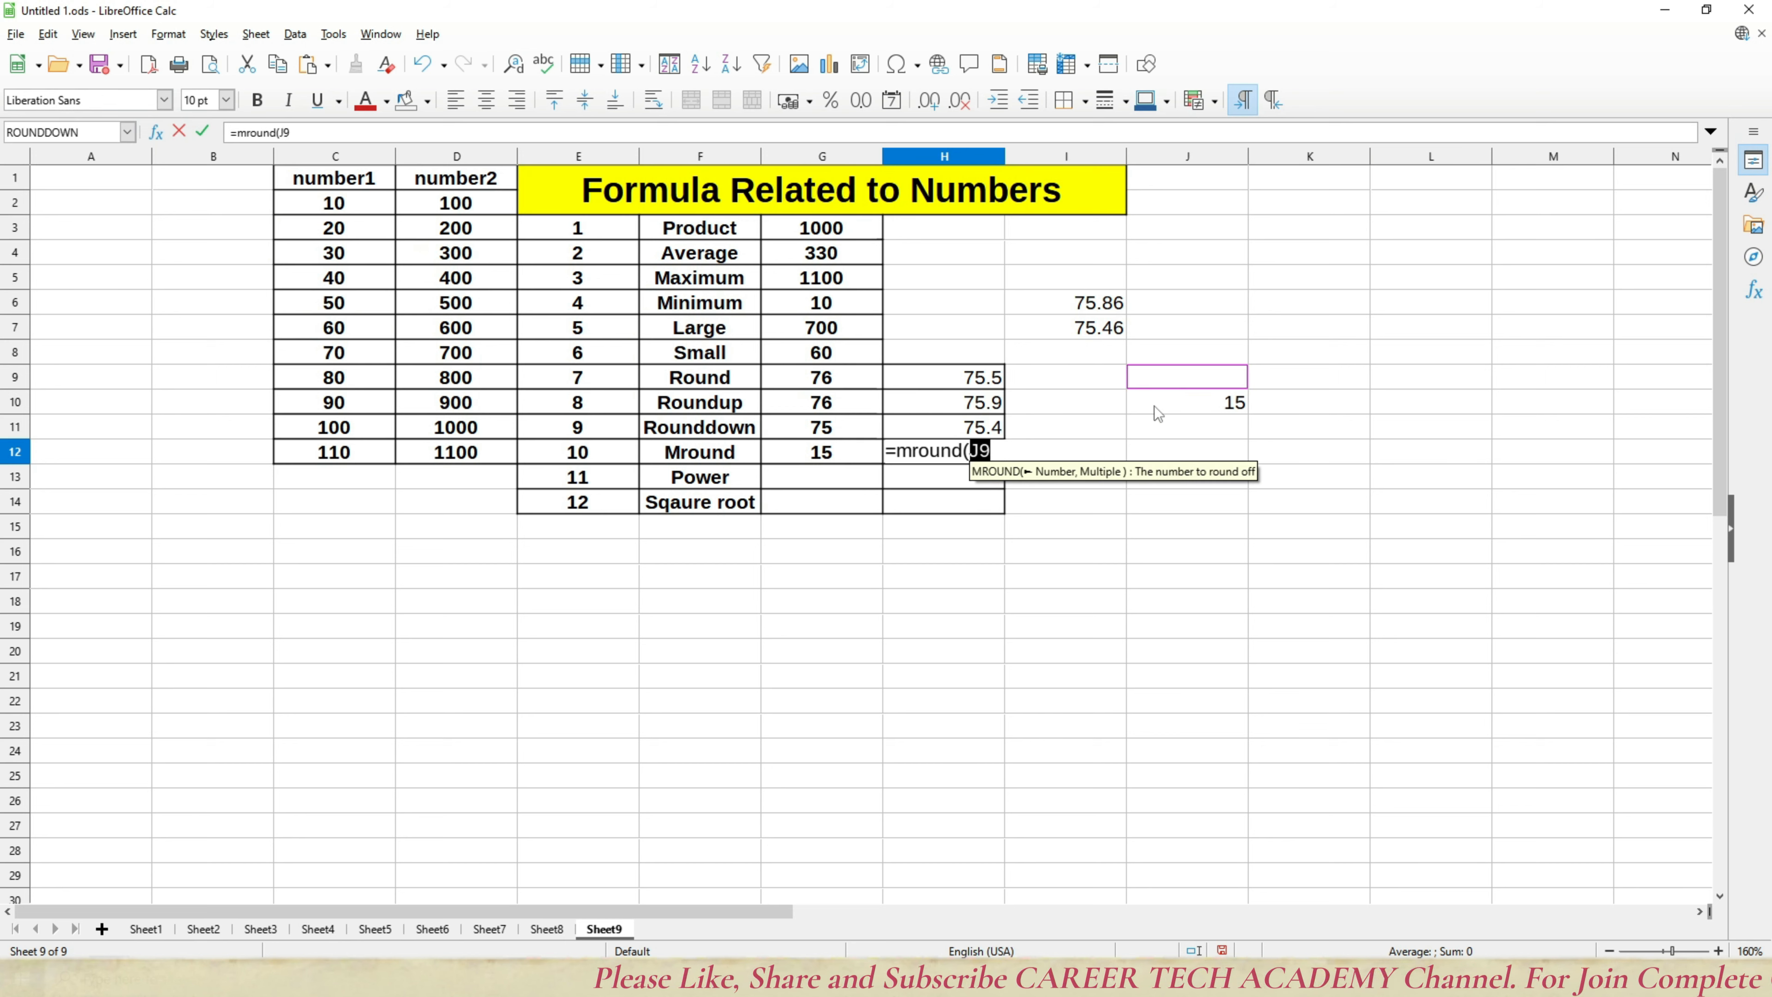
key("Down")
type(",")
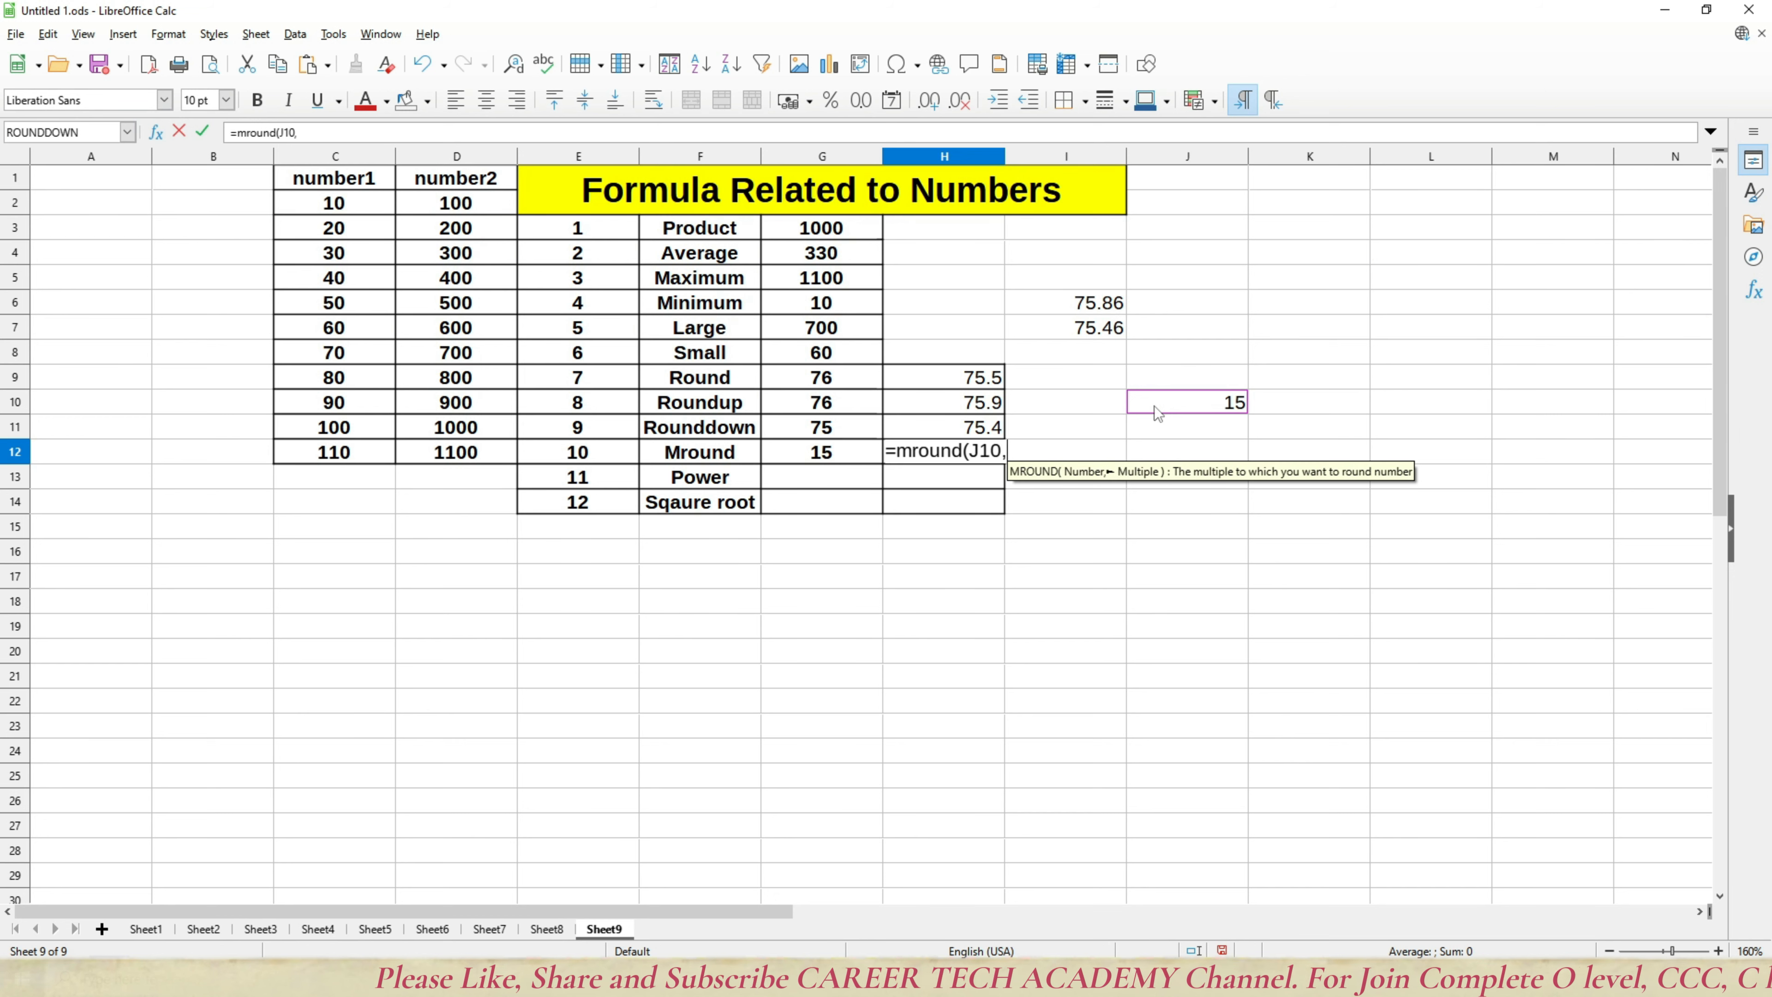
type("2")
key("Return")
left_click(1154, 406)
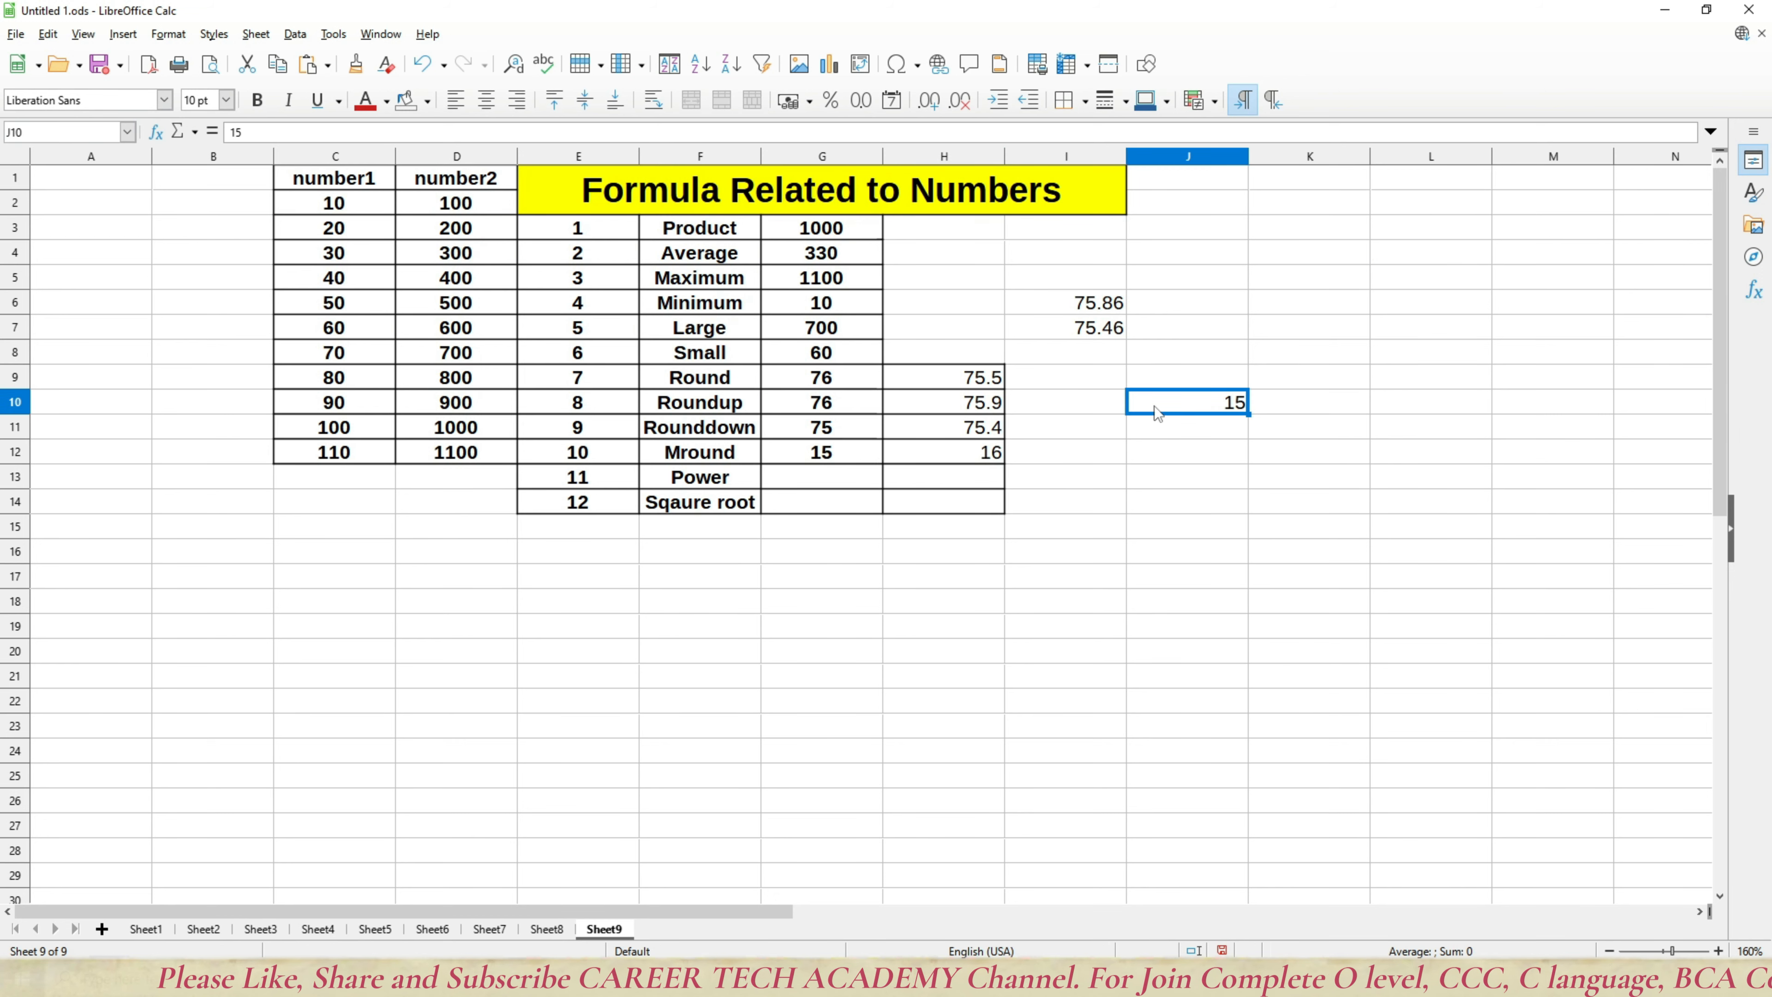
left_click(994, 457)
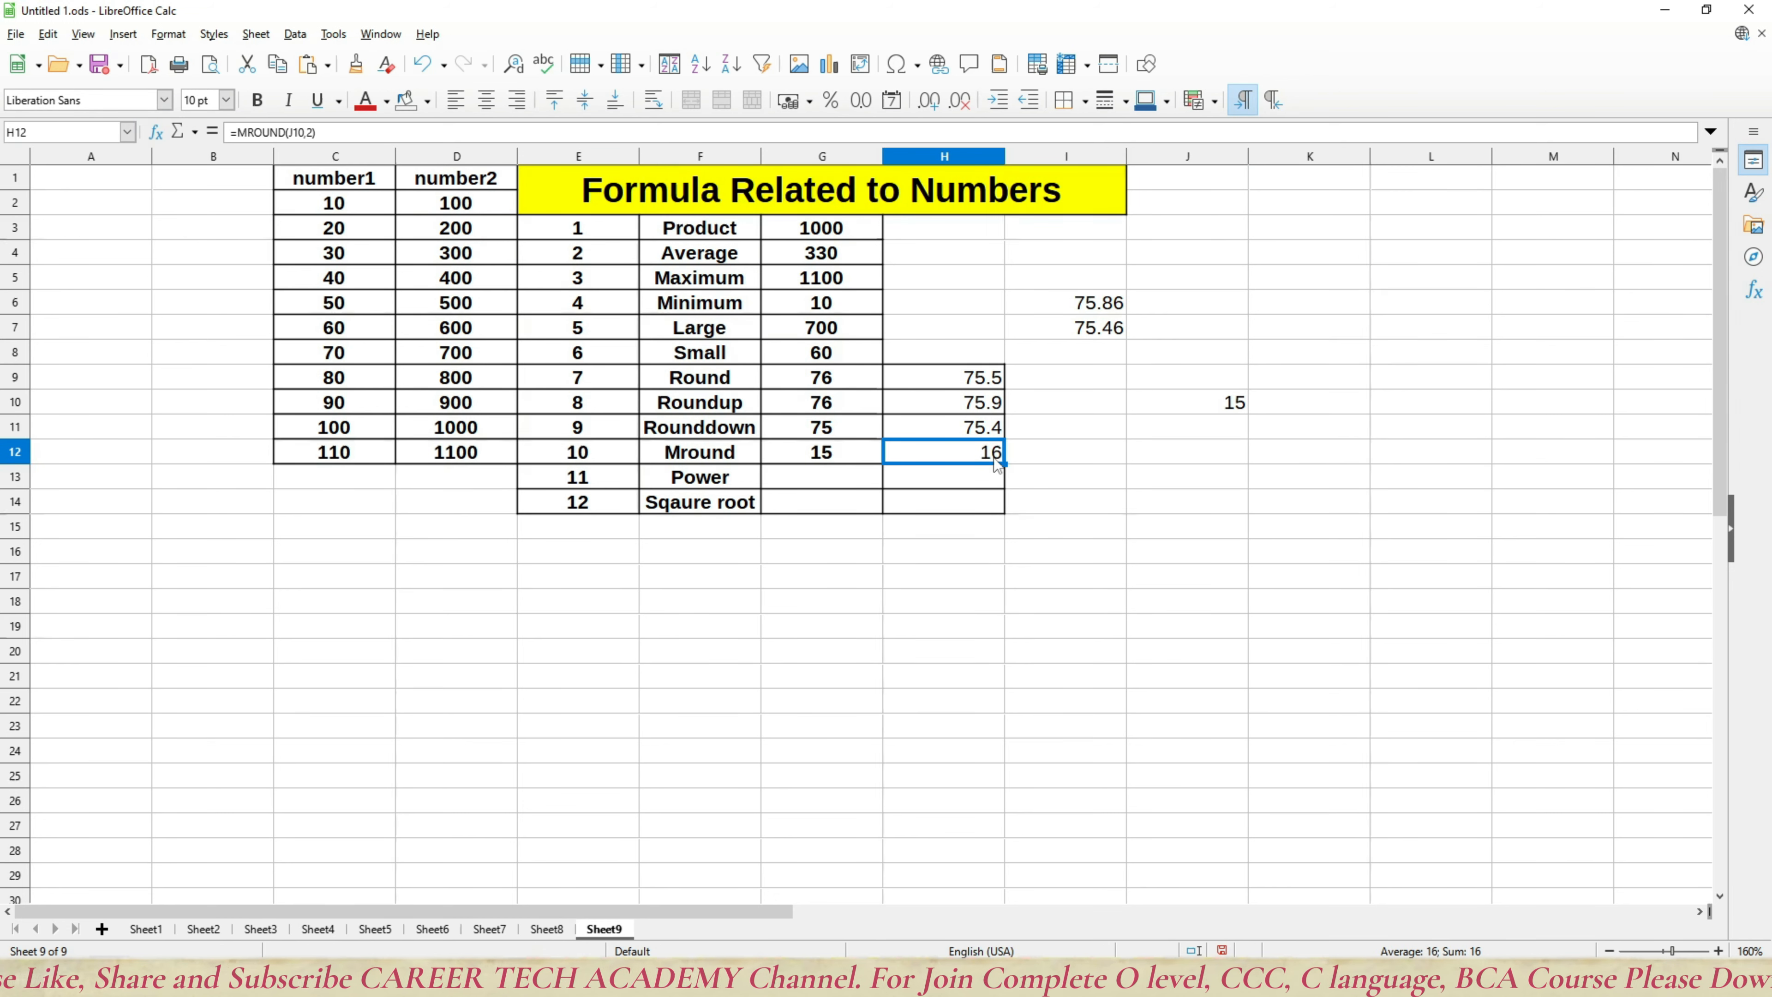
Step: Change the source value in J10 to 25 and check both MROUND results in row 12
left_click(1216, 408)
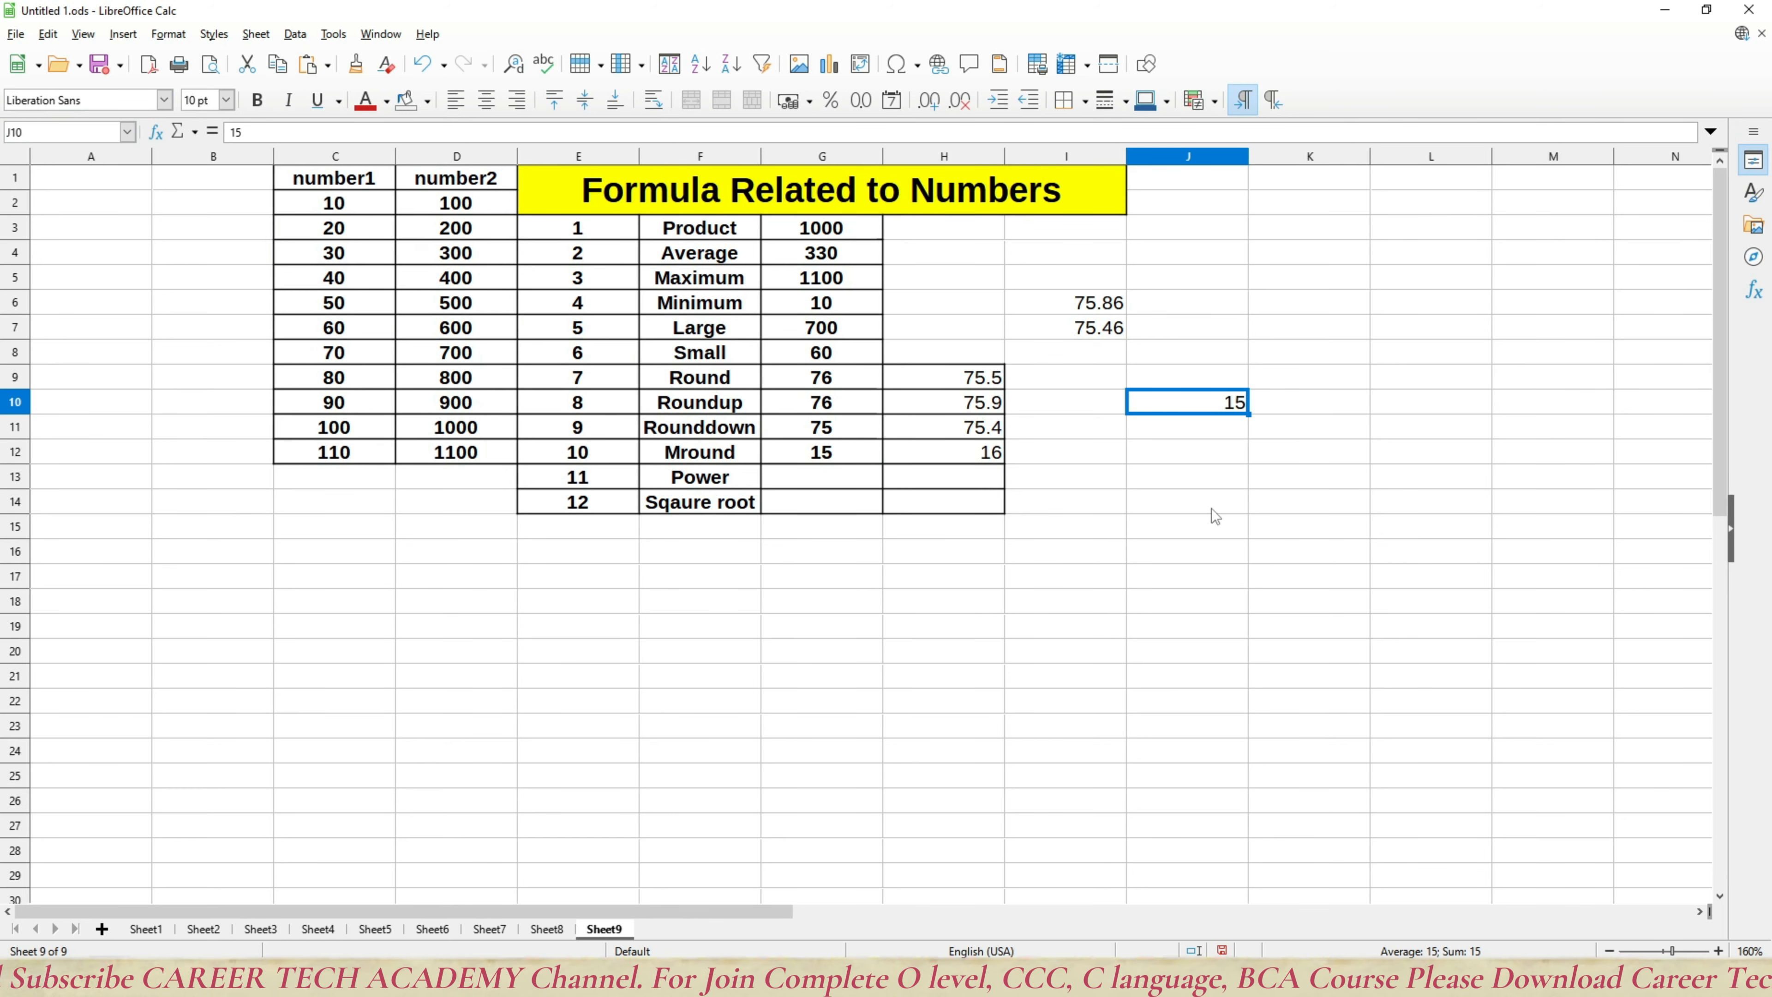
type("25")
key("Return")
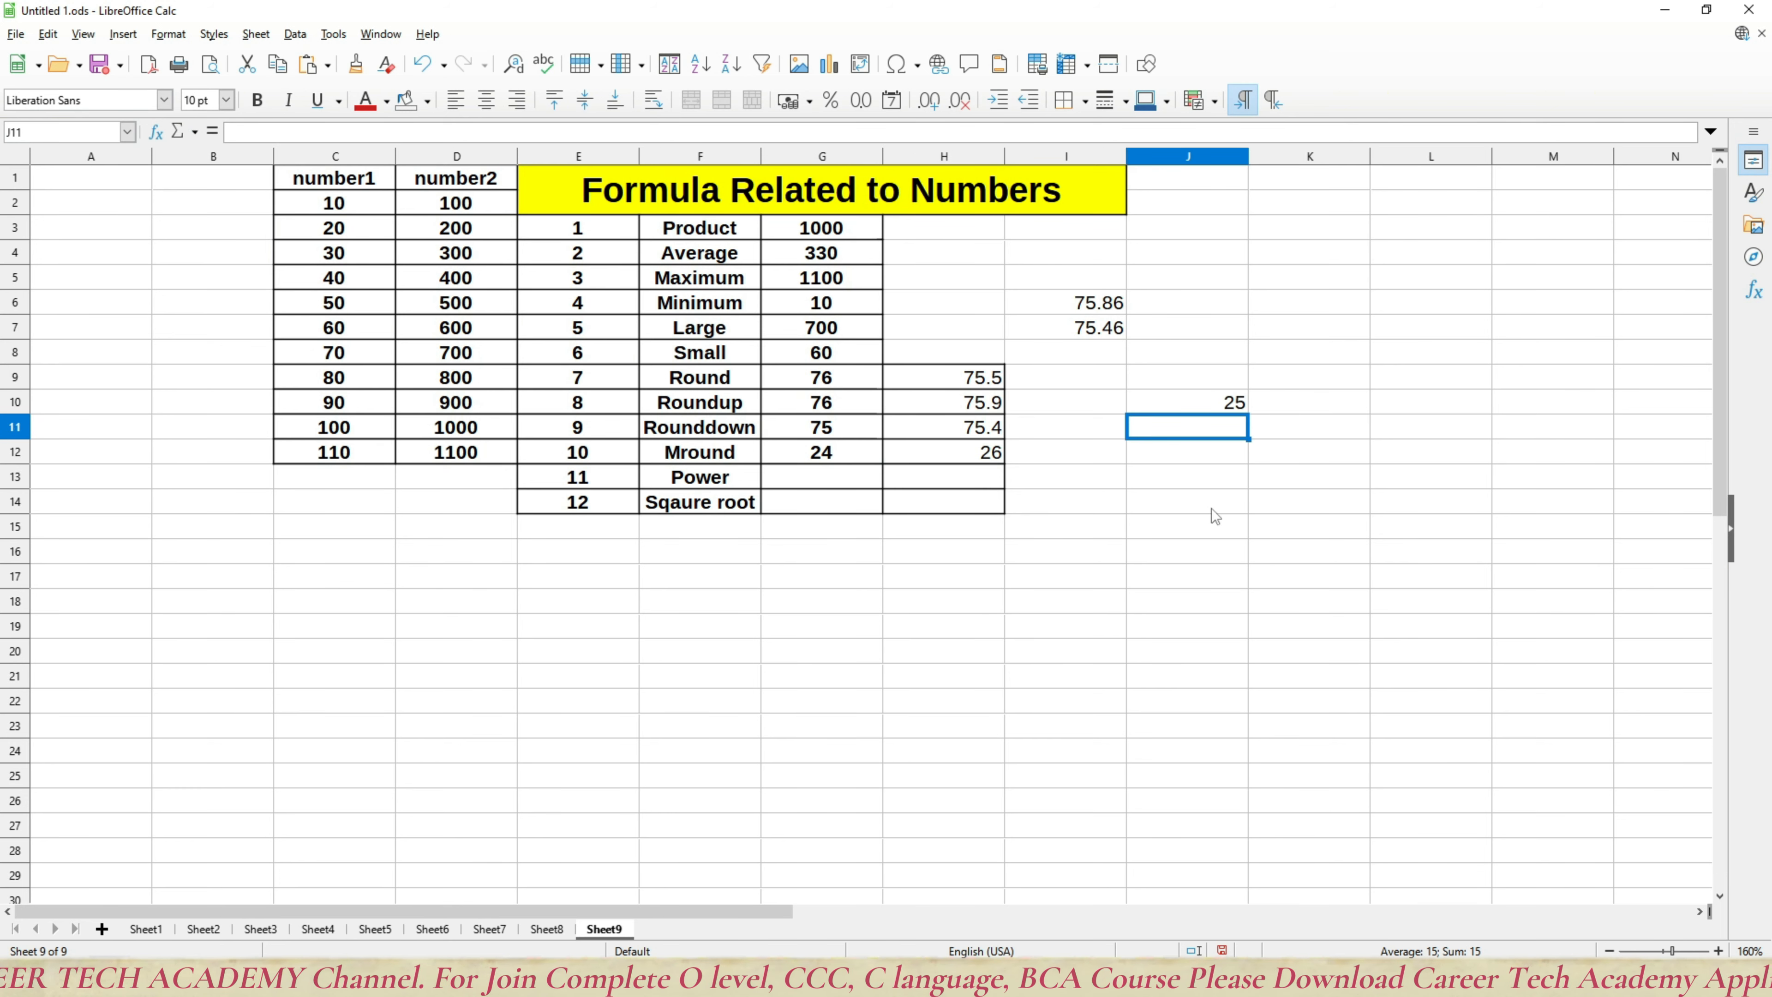
left_click(842, 457)
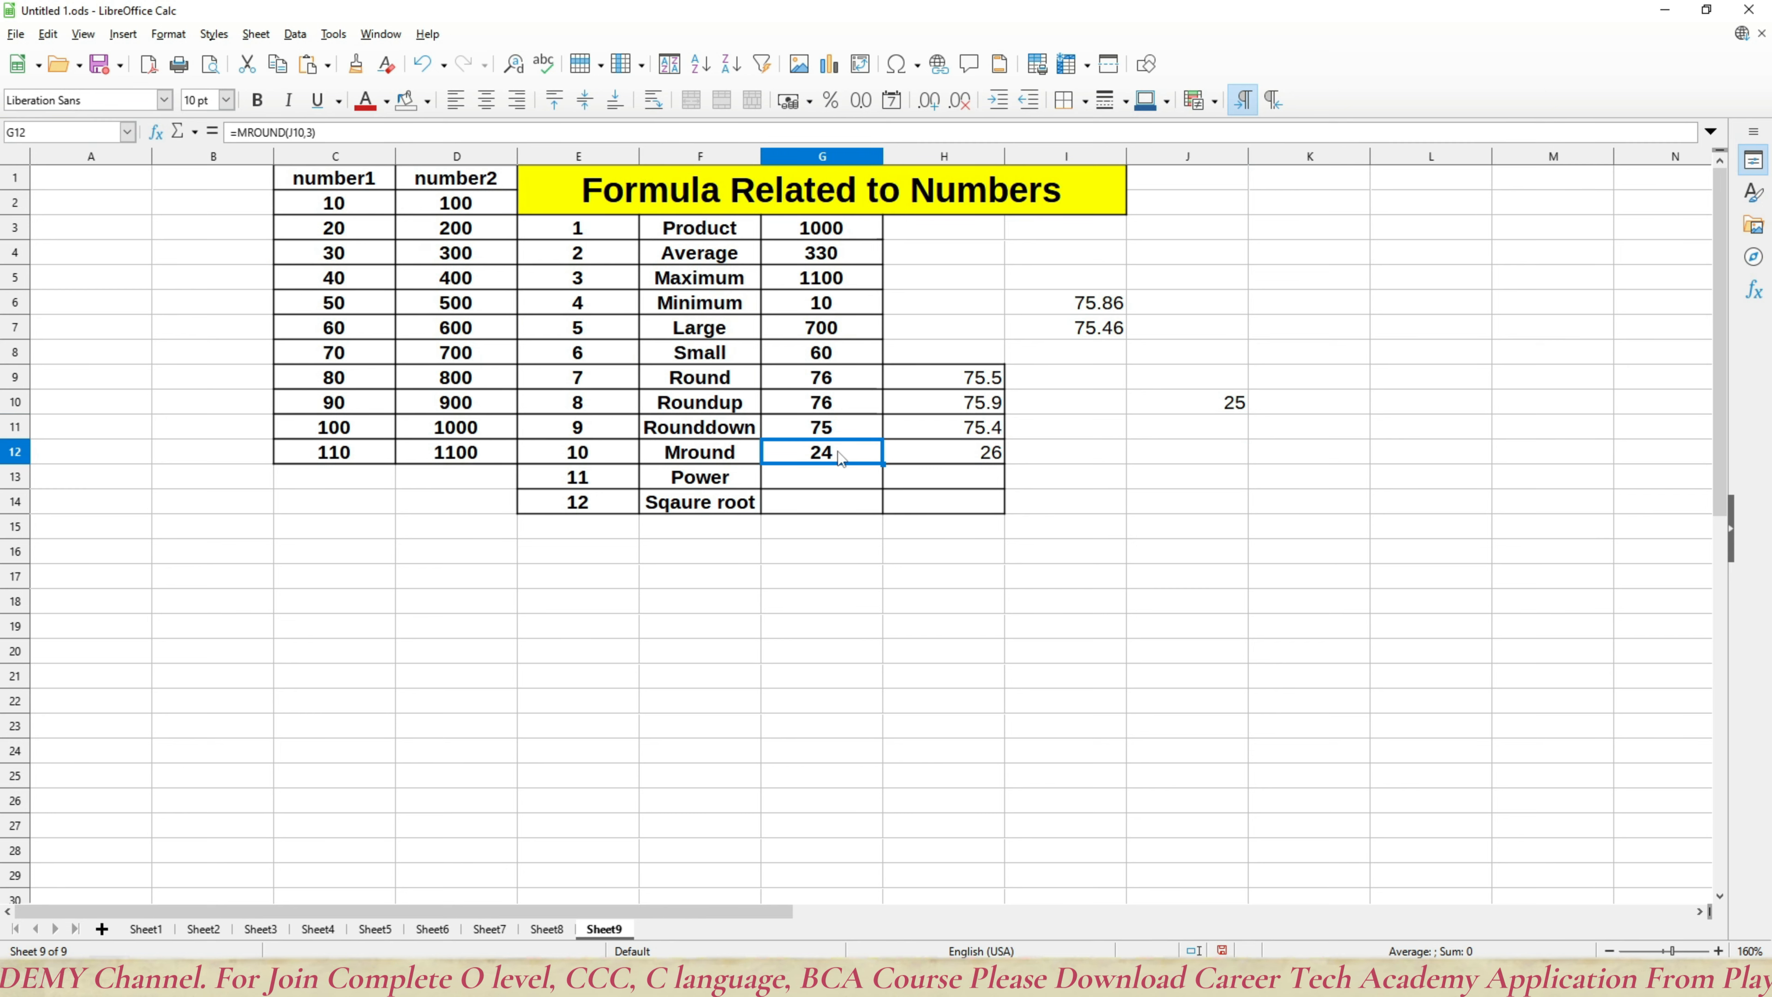
left_click(911, 453)
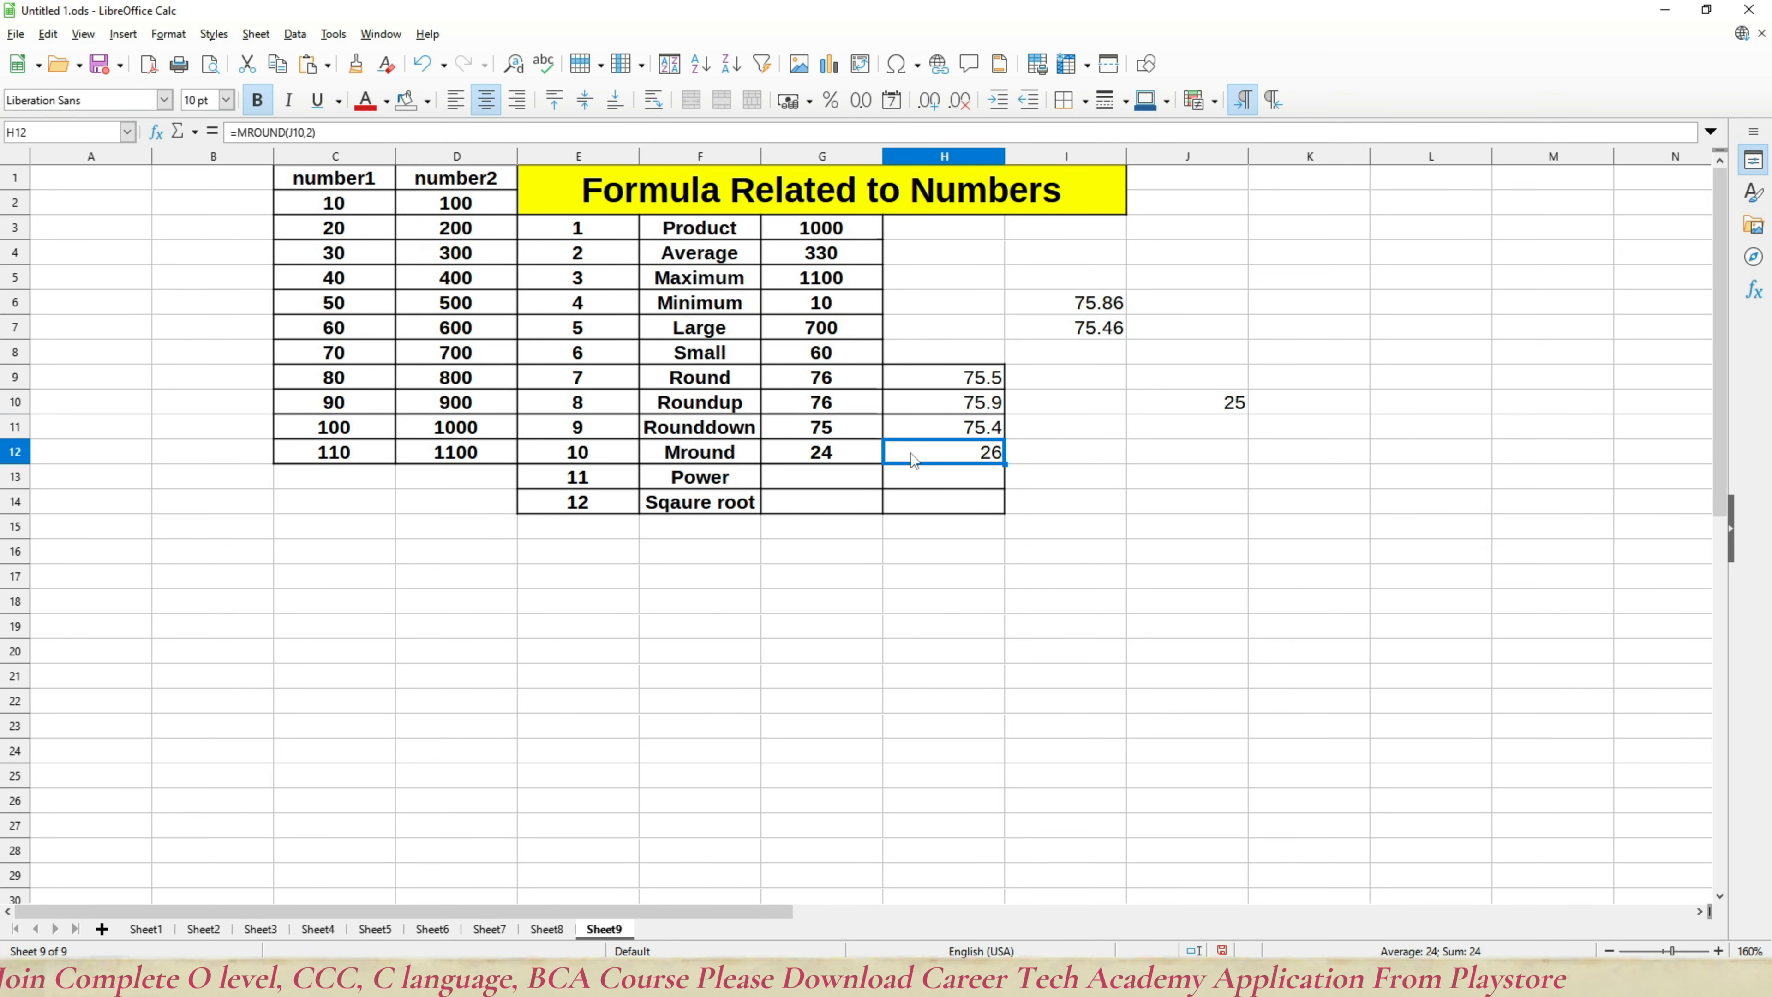
Step: Set the source value in J10 to 121 and review the MROUND results in G12 and H12
left_click(1157, 404)
type("121")
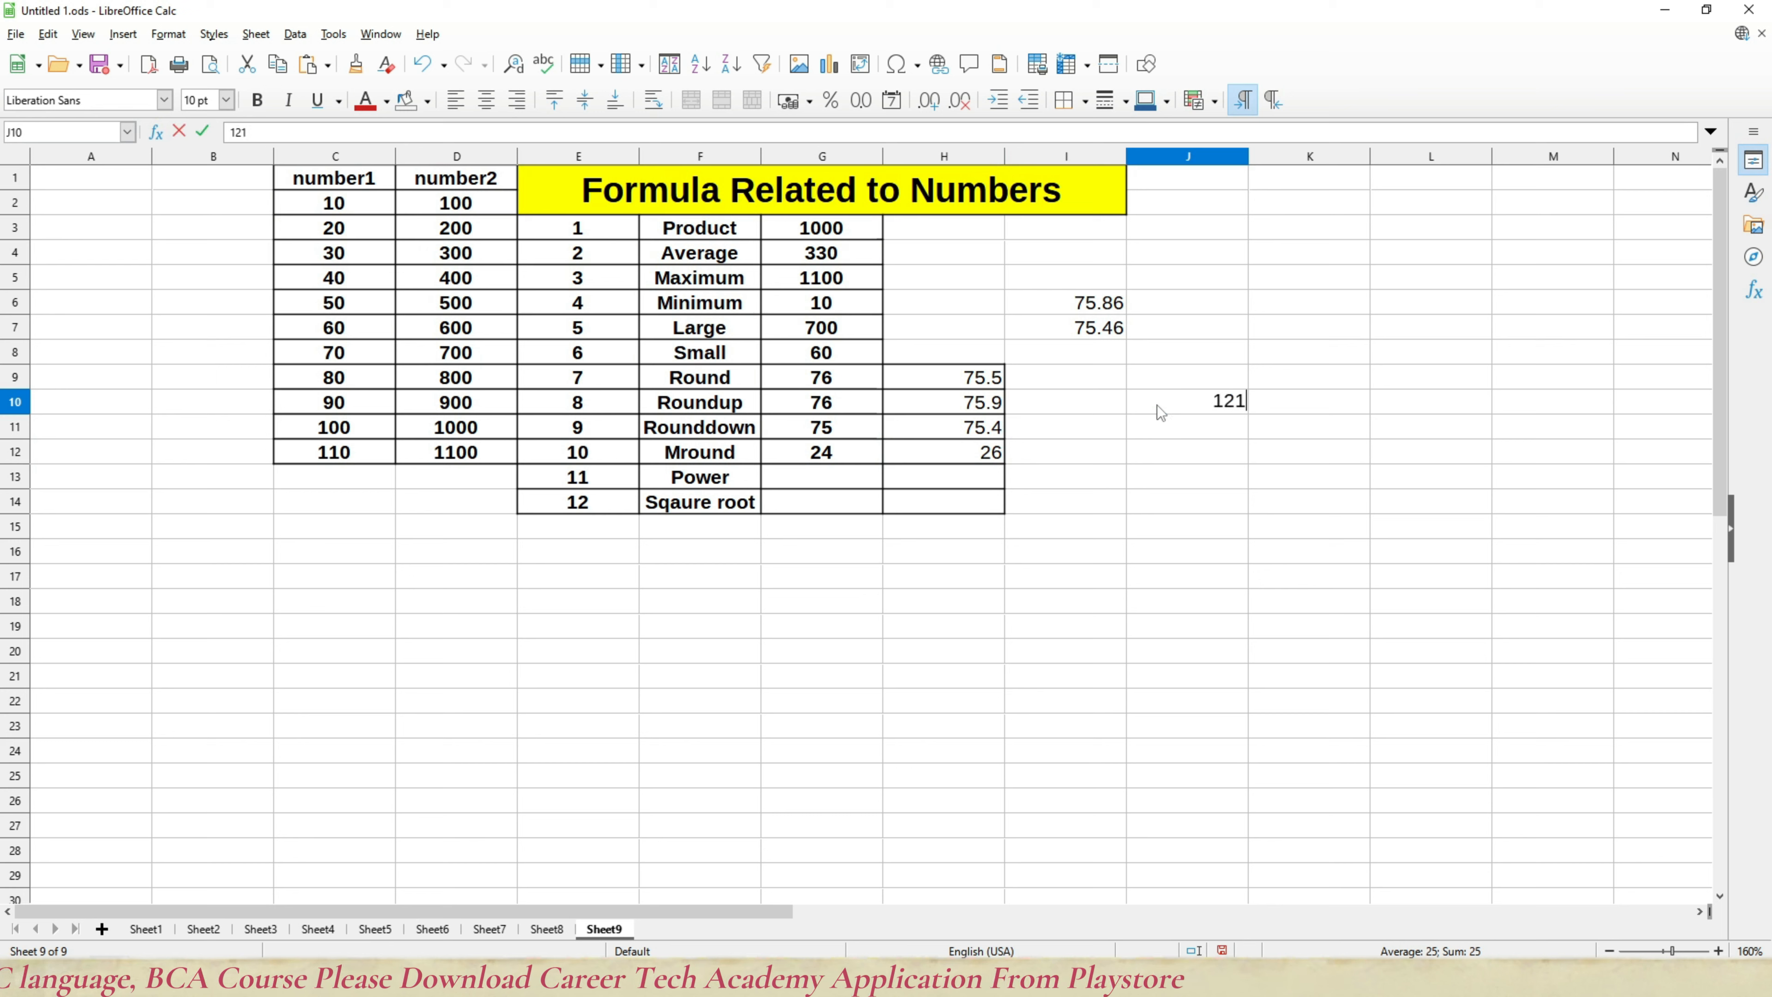
key("Return")
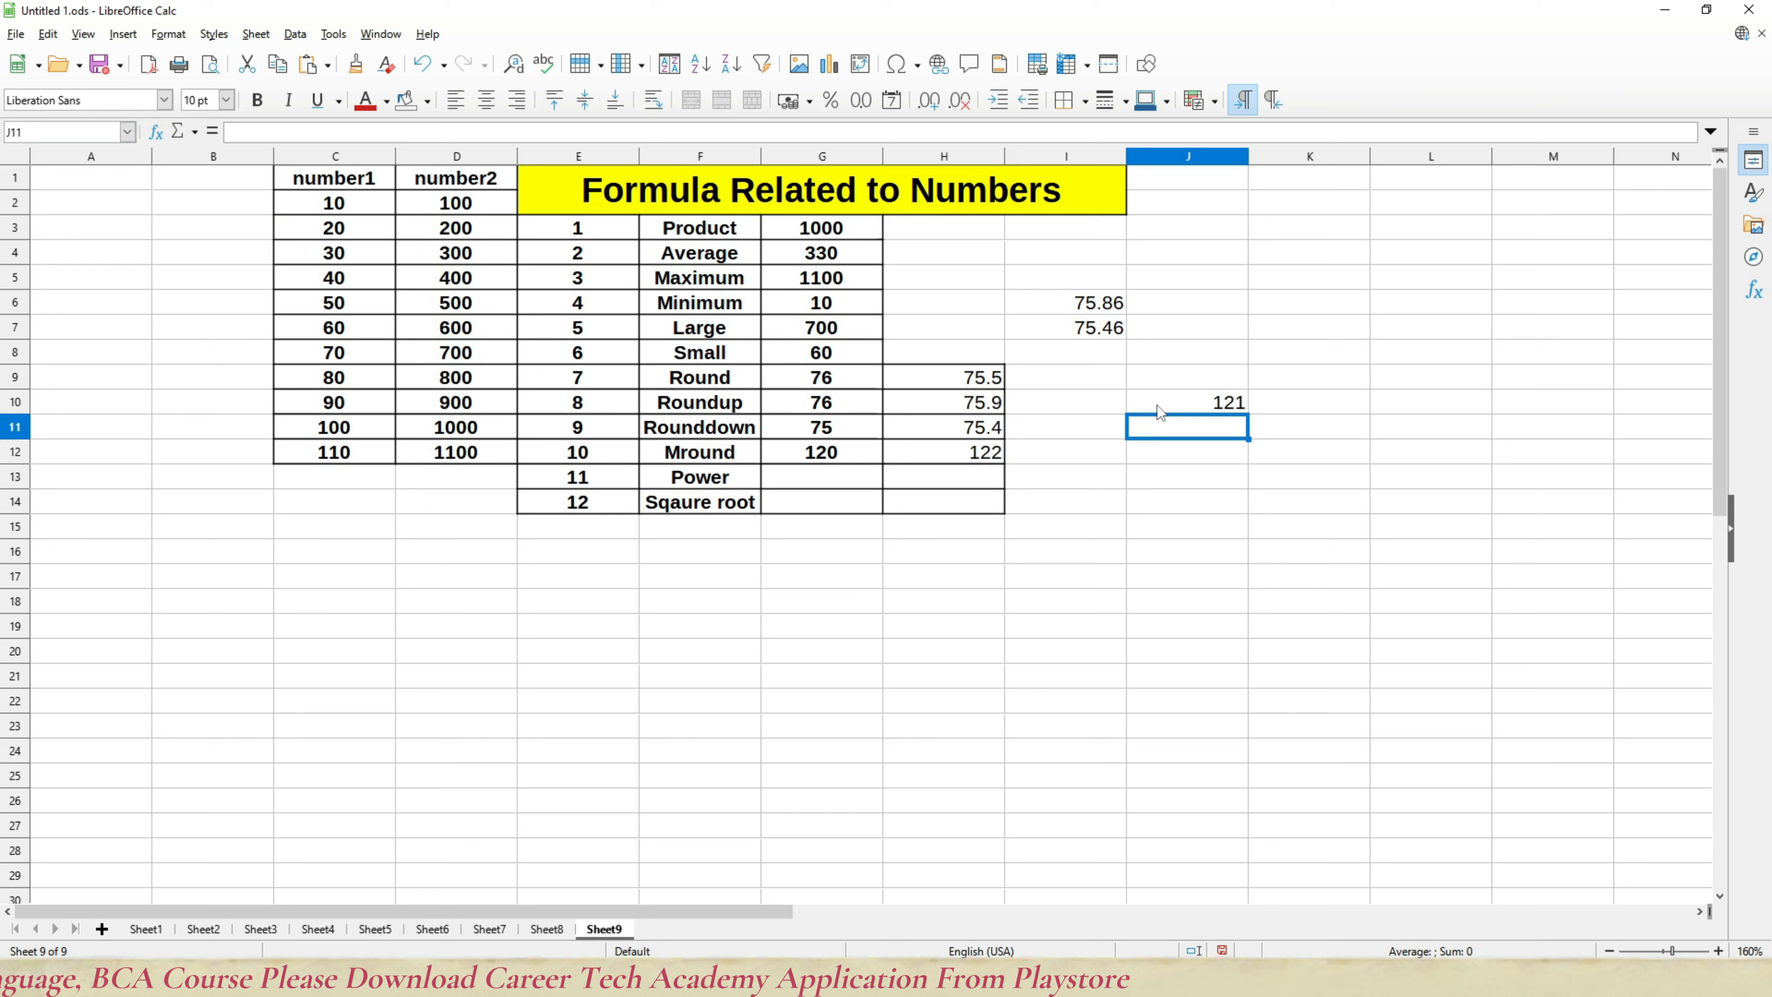
left_click(853, 455)
left_click(961, 459)
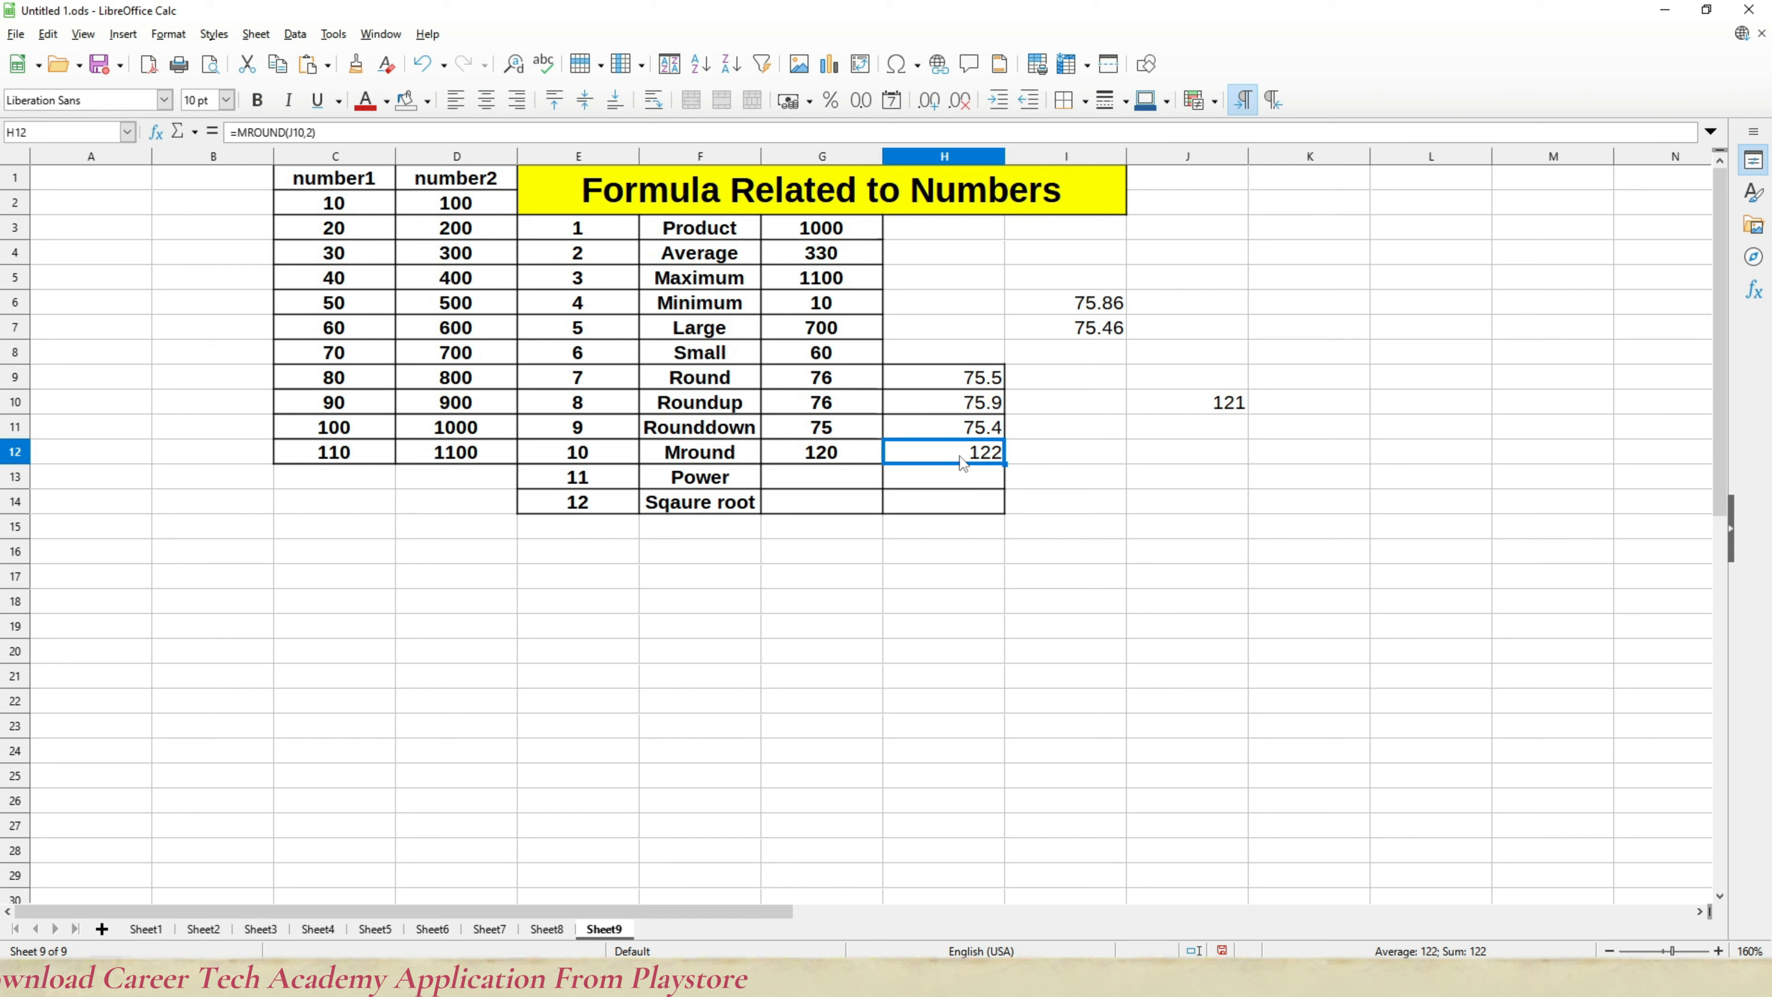
Step: Enter a POWER formula in G13 with base 25 and exponent 2, and review its result
left_click(853, 483)
type("=p")
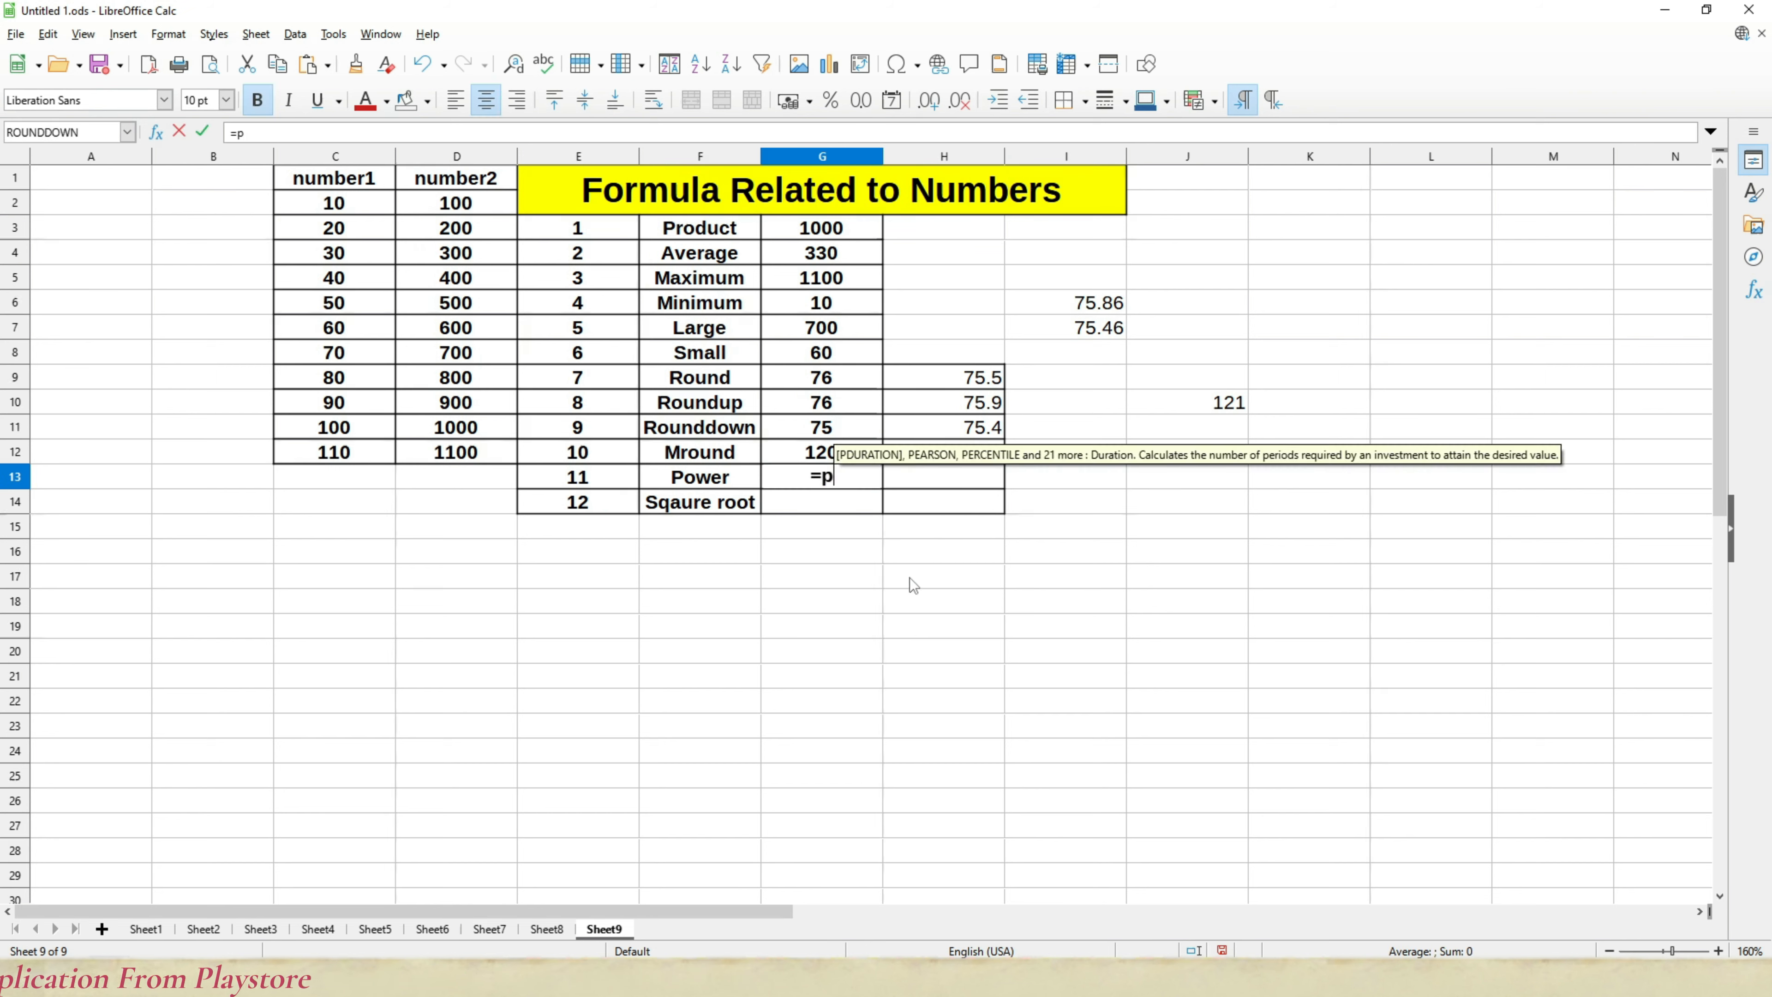
type("ower(")
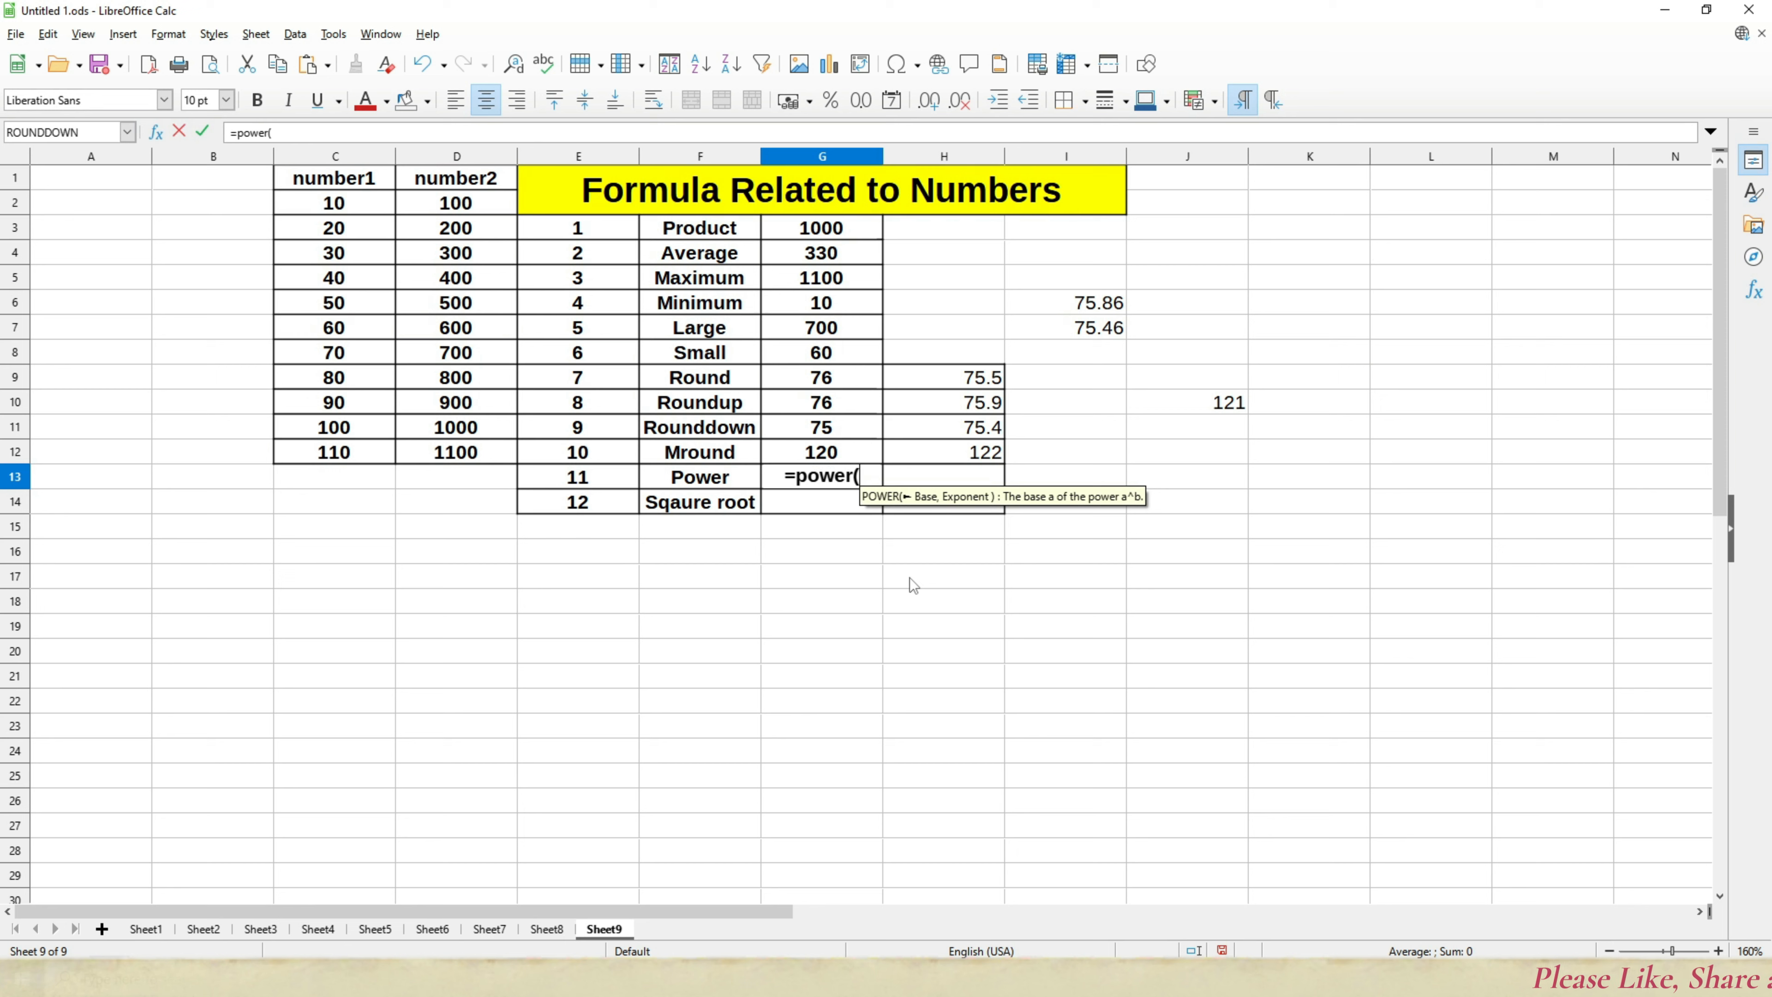
type("25,2")
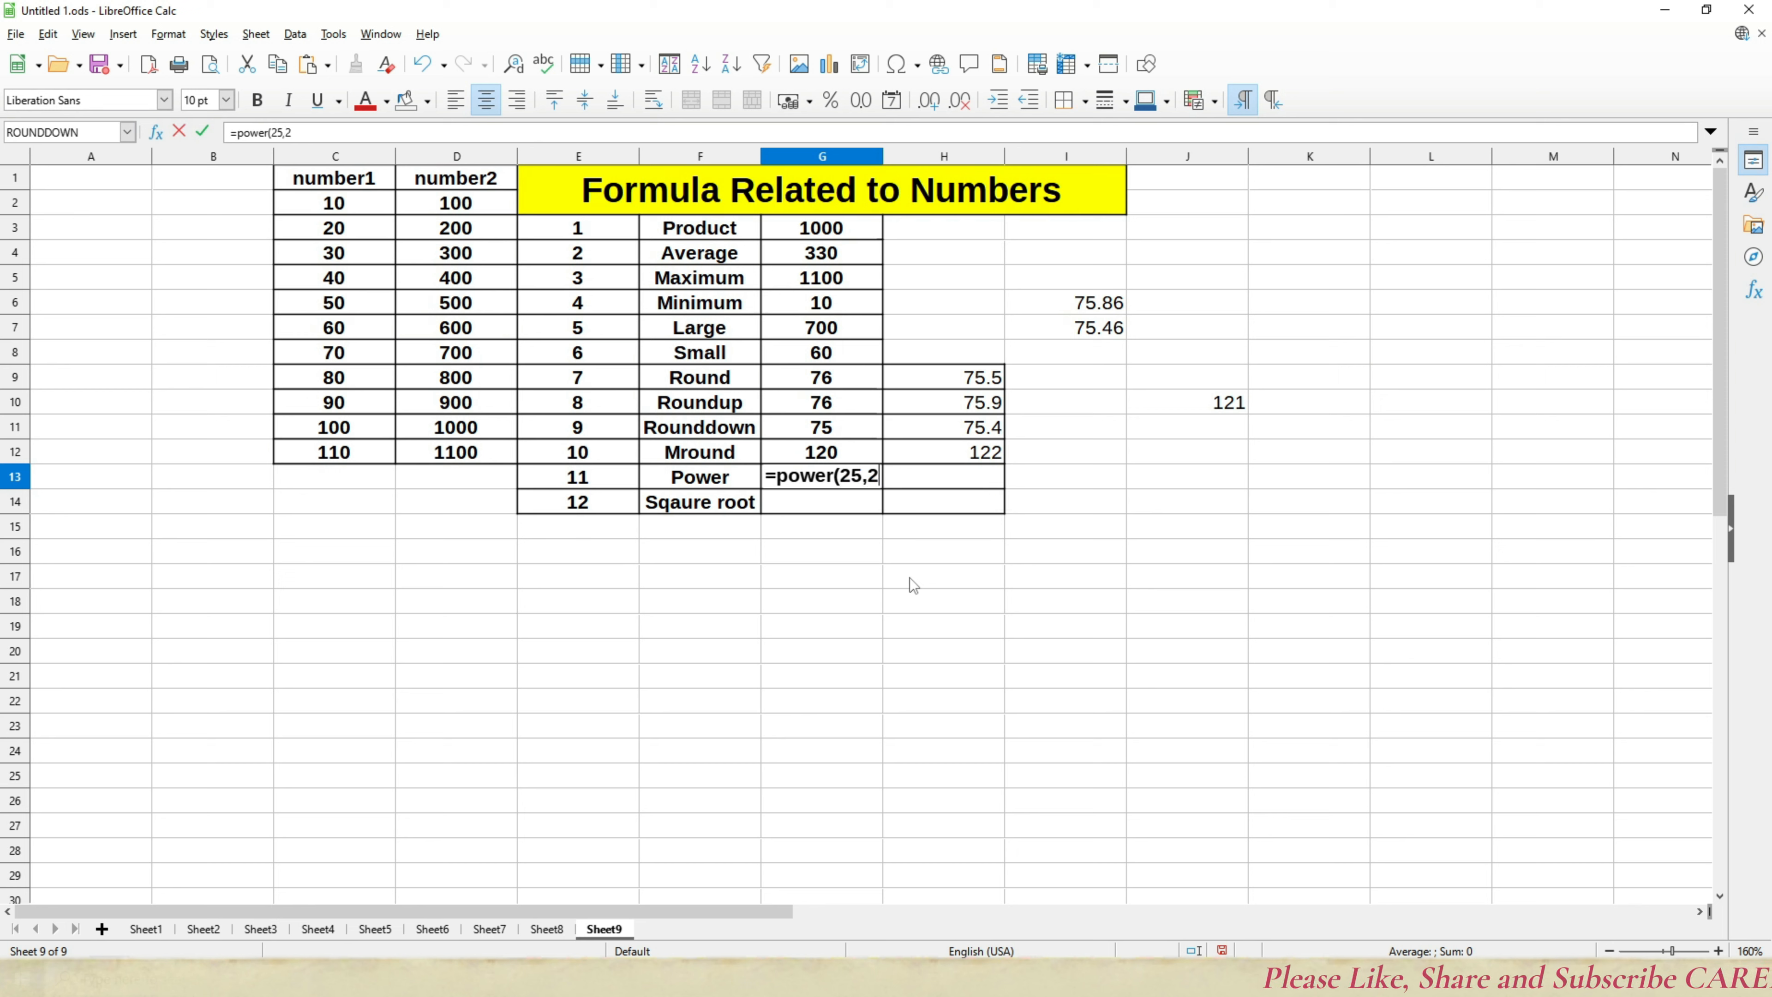
key("Return")
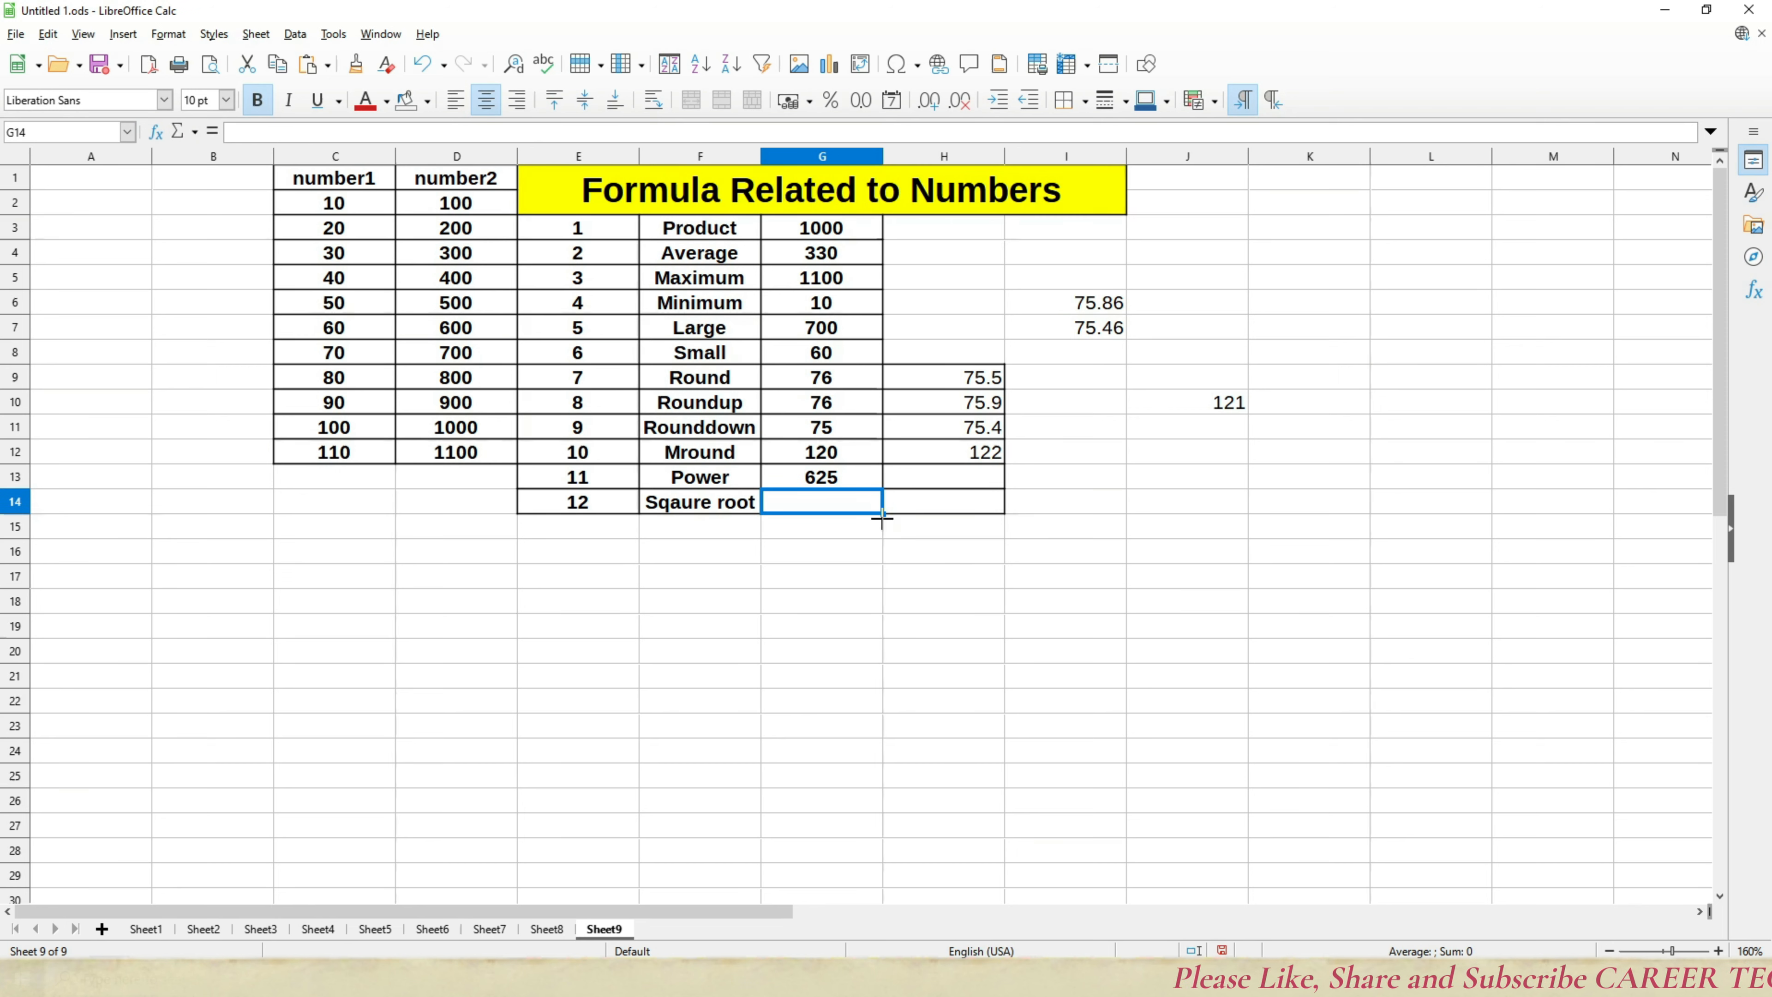
left_click(871, 477)
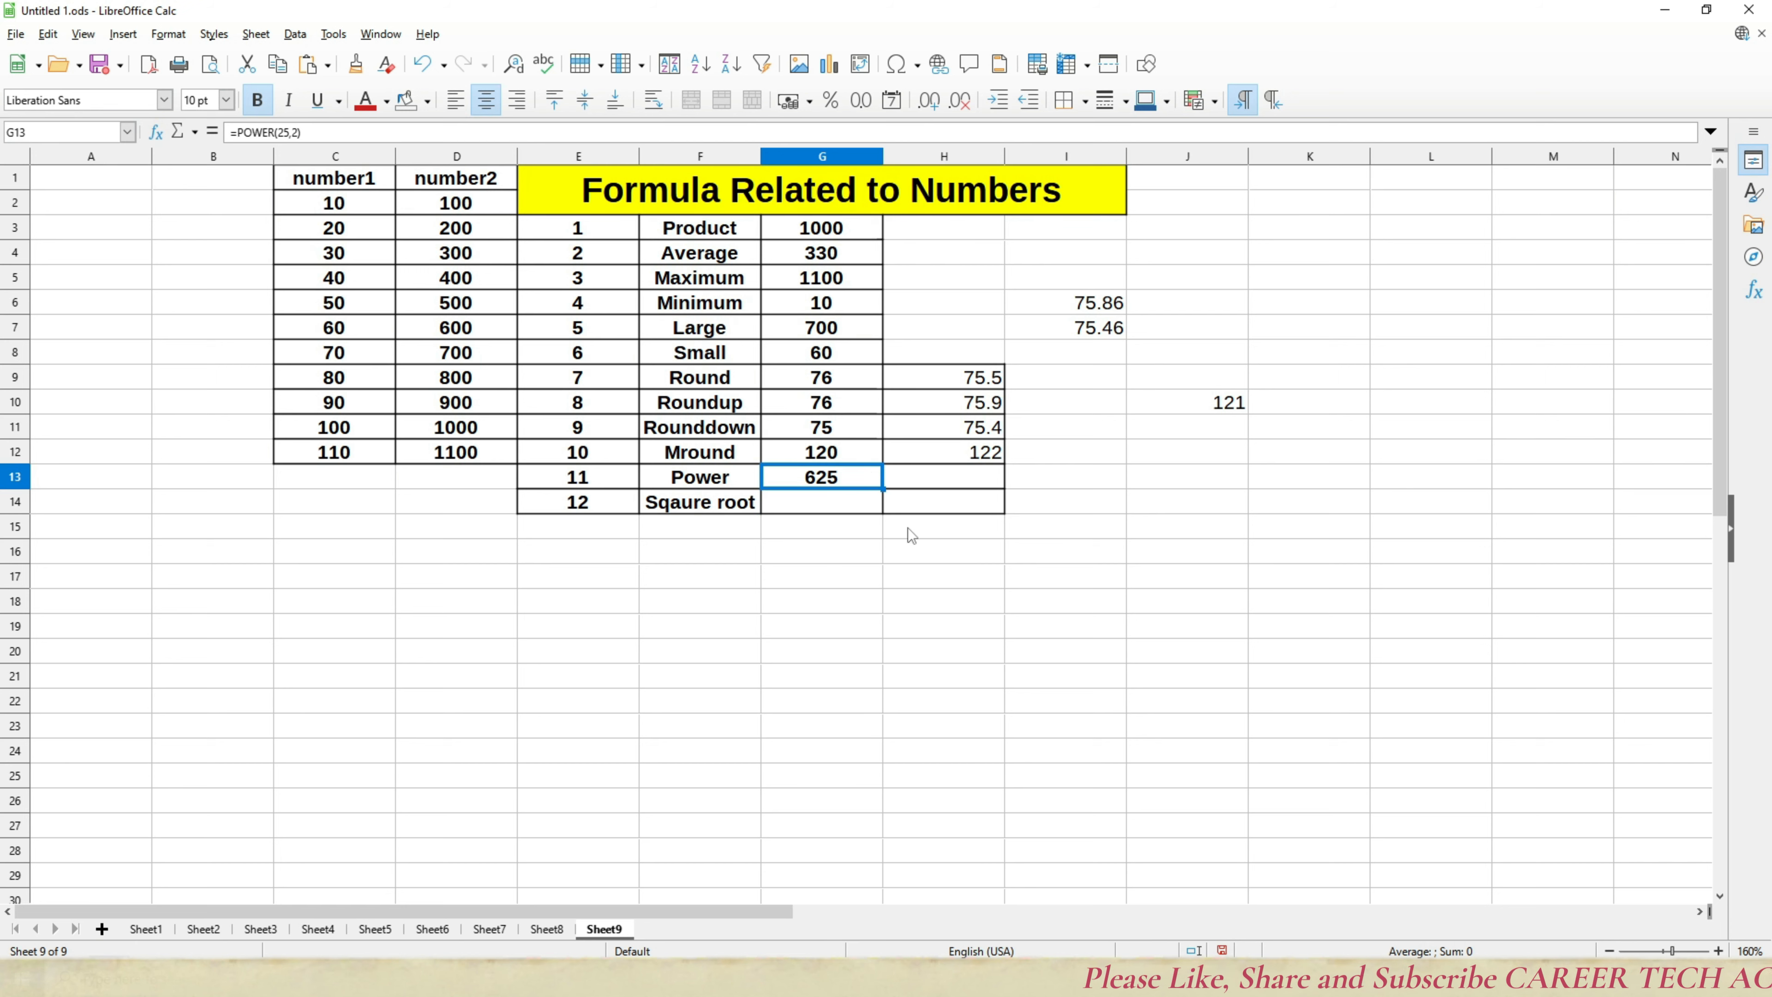
Step: Enter the multiplication =25*25 in K12 and compare it with the POWER result in G13
left_click(1281, 459)
type("=")
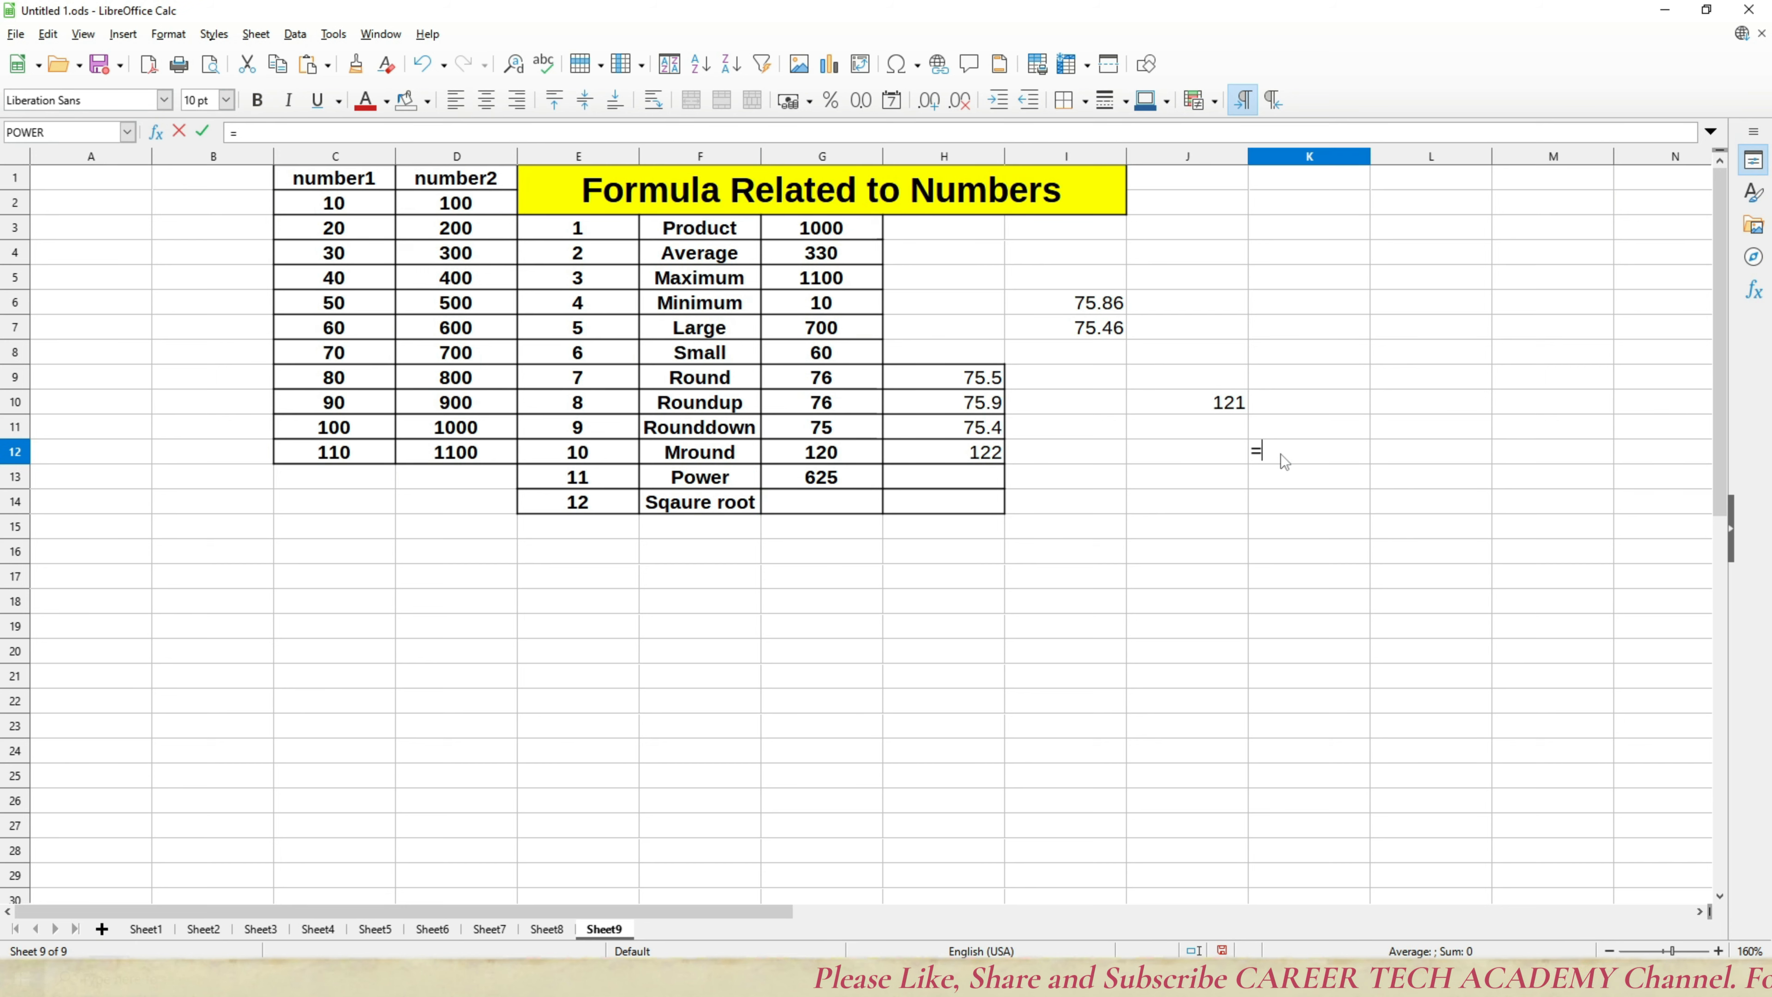
type("25*25")
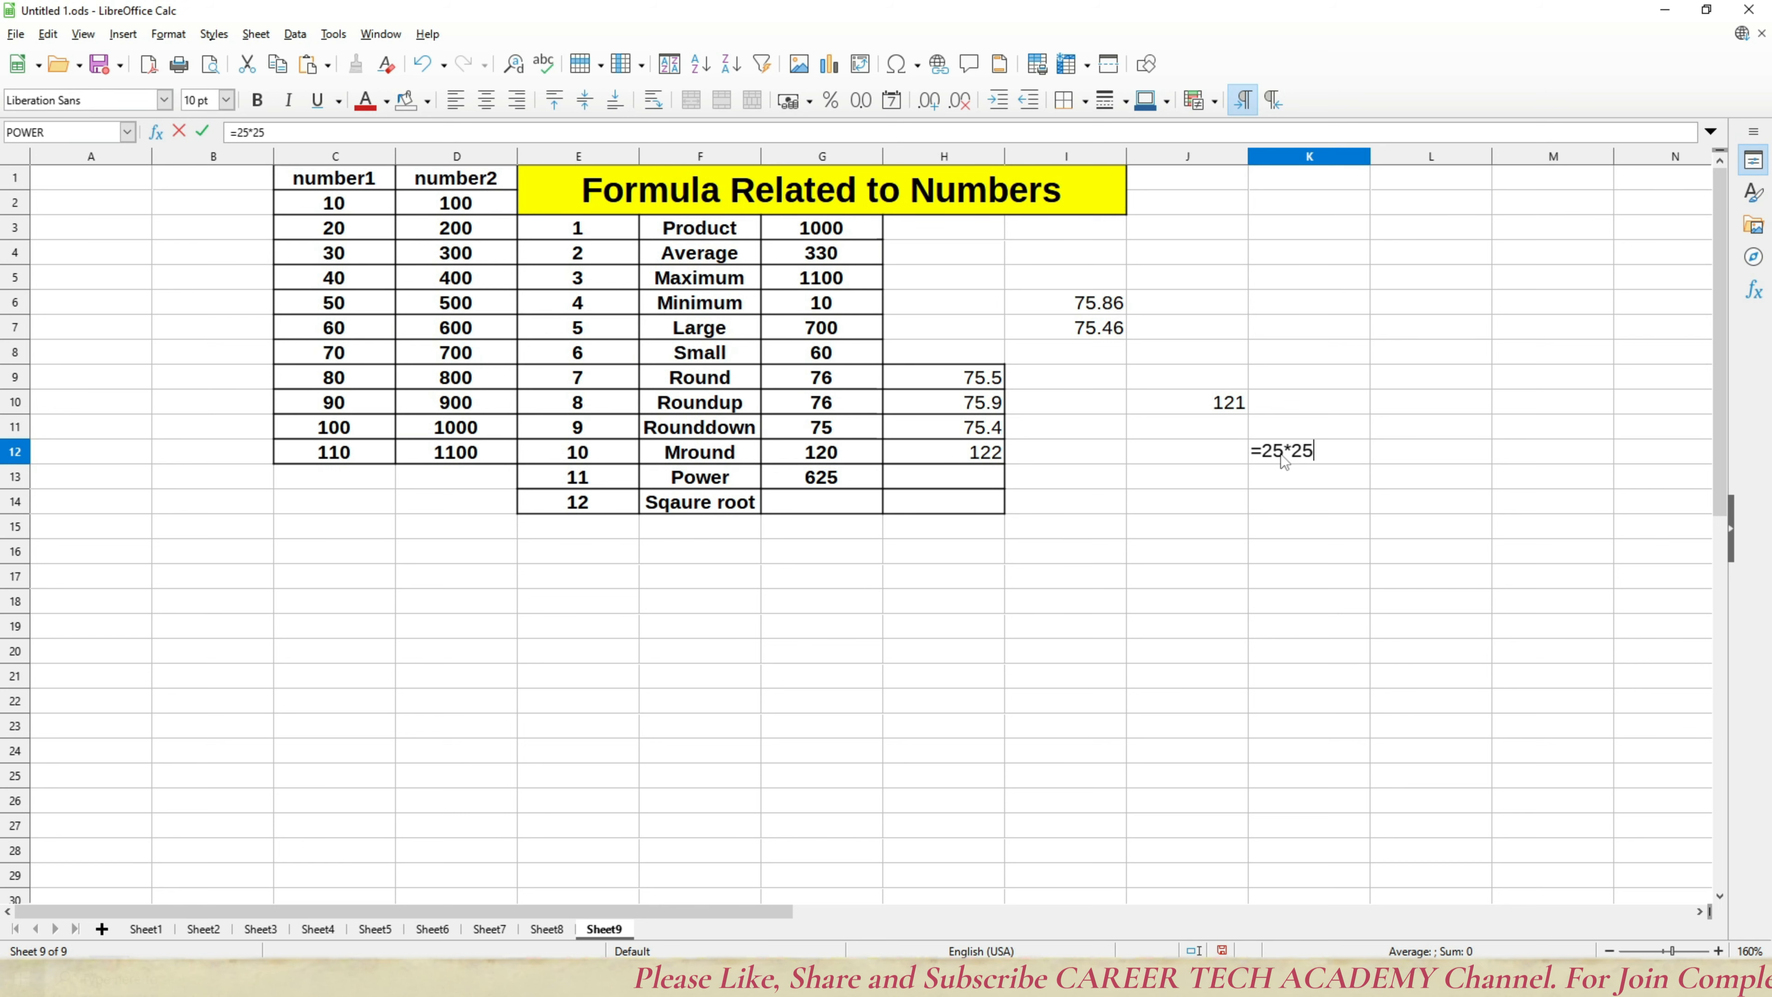
key("Return")
left_click(1281, 455)
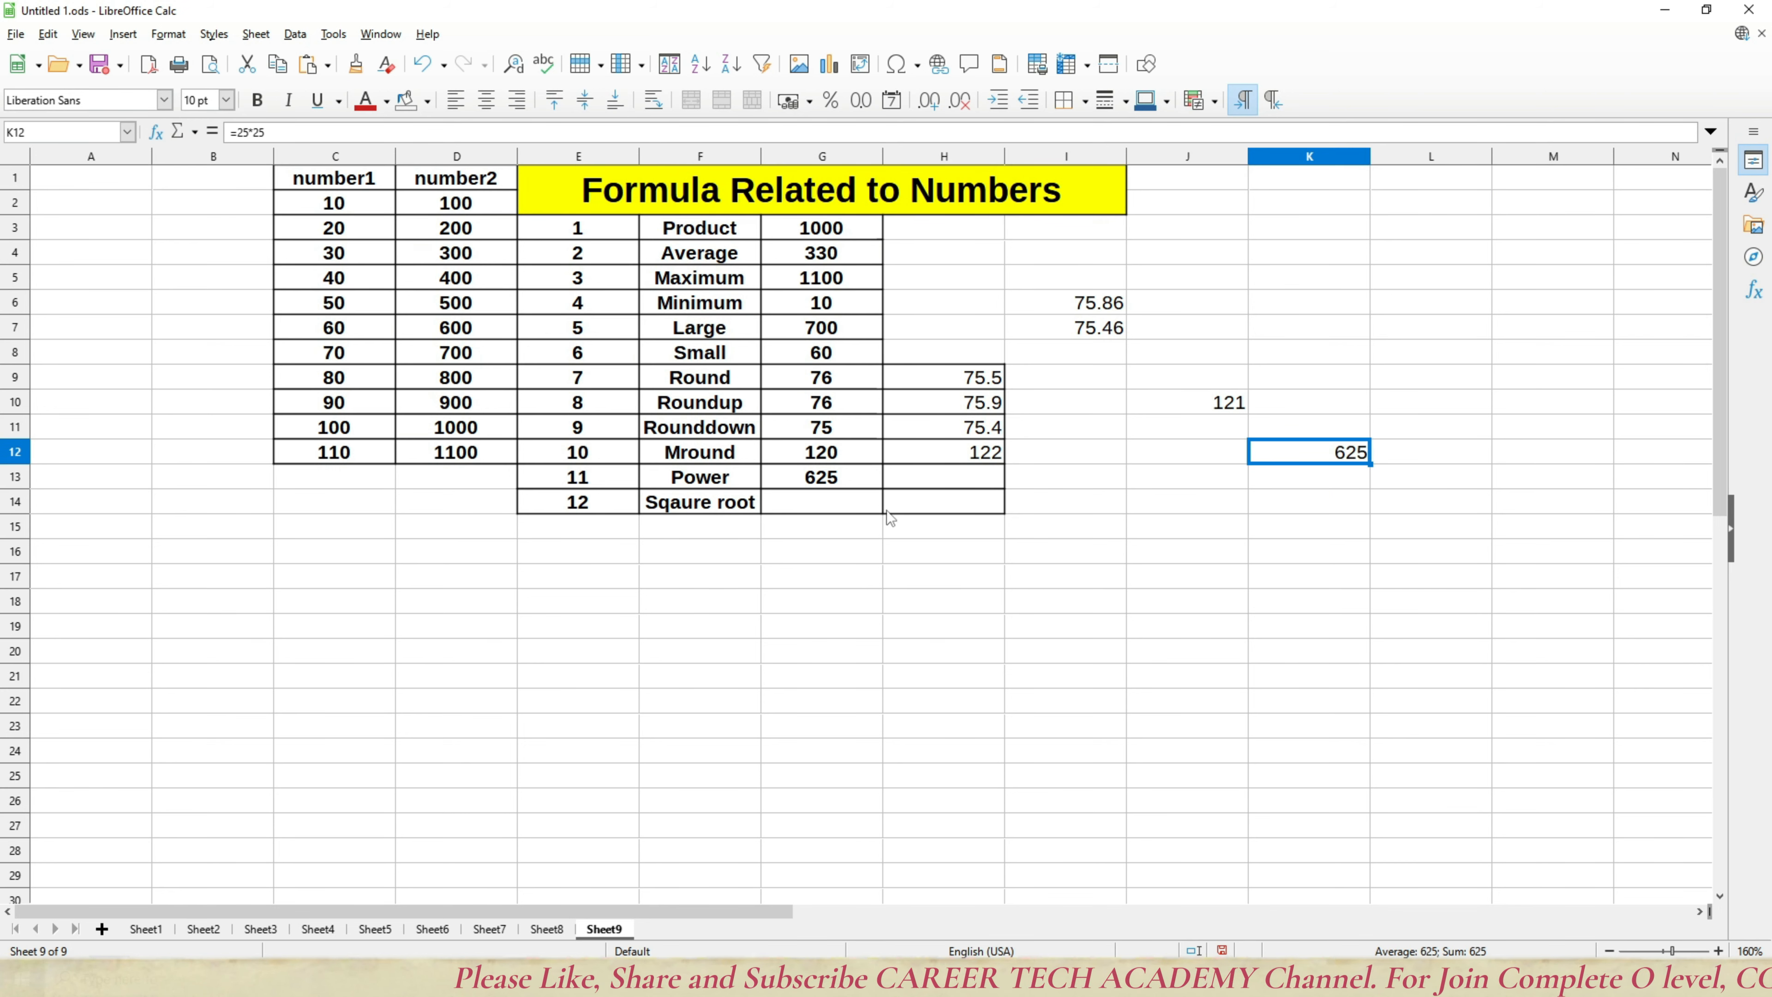
left_click(861, 480)
Step: Enter a second POWER formula in H13 with base 5 and exponent 5
left_click(943, 481)
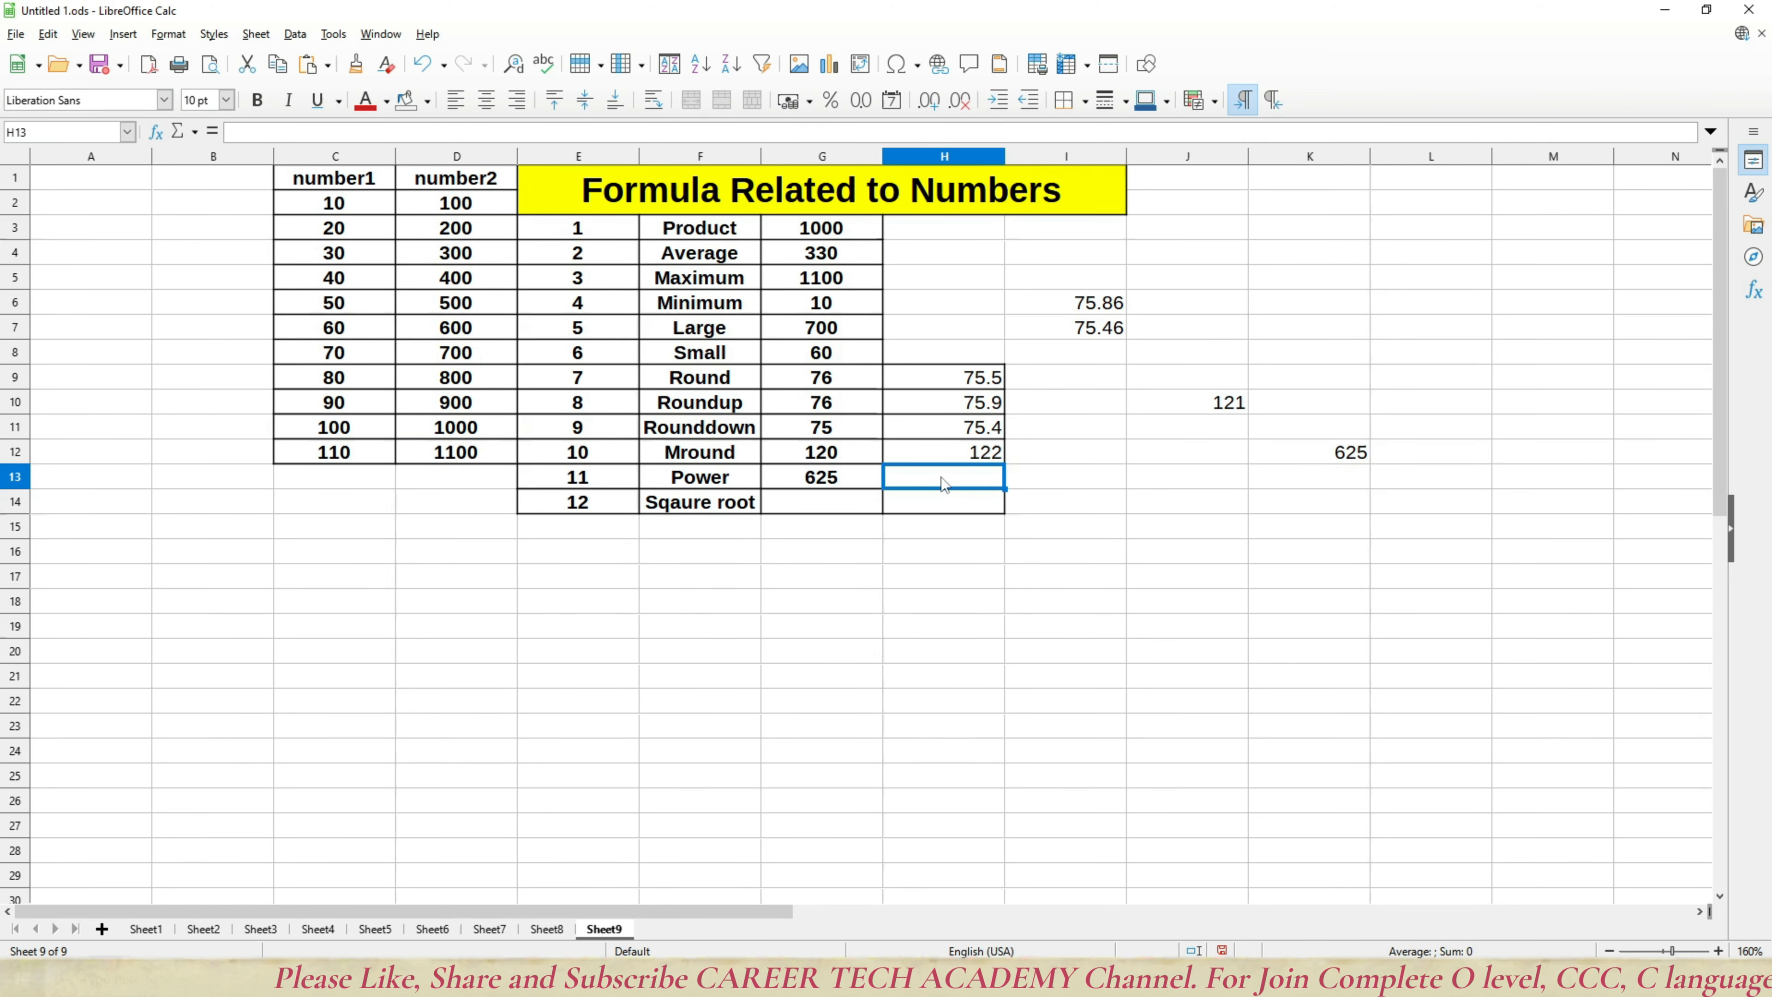
type("=power")
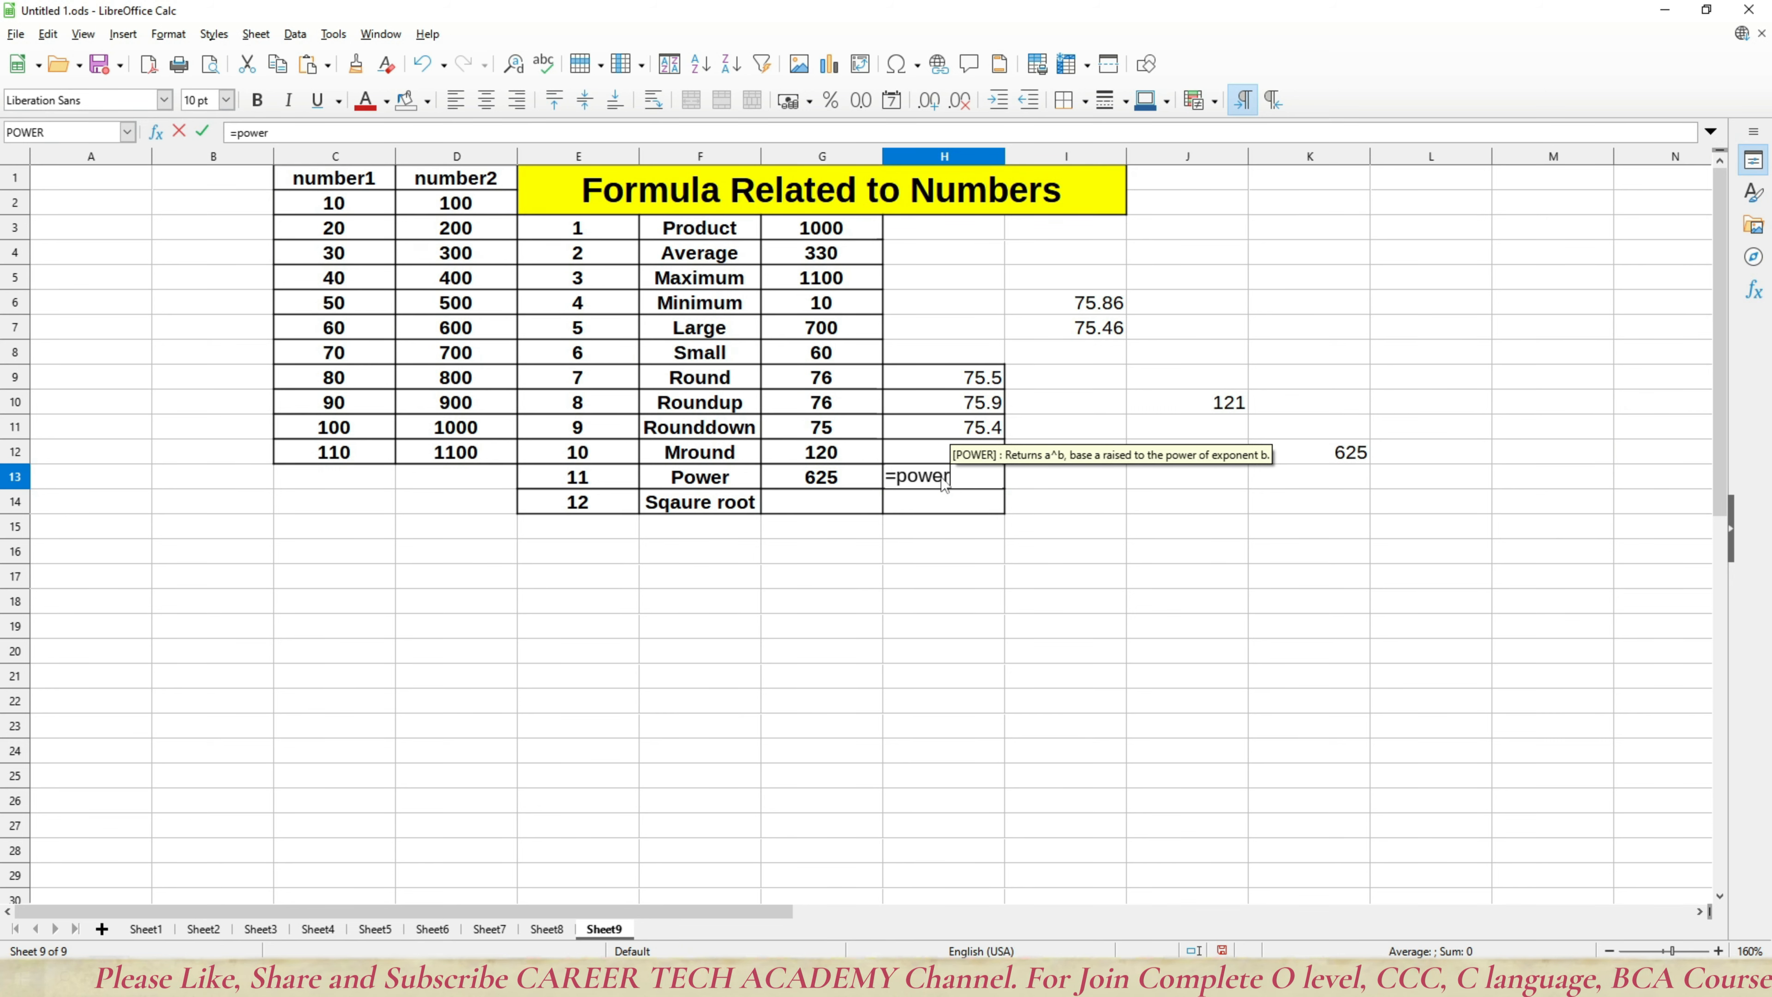
type("(")
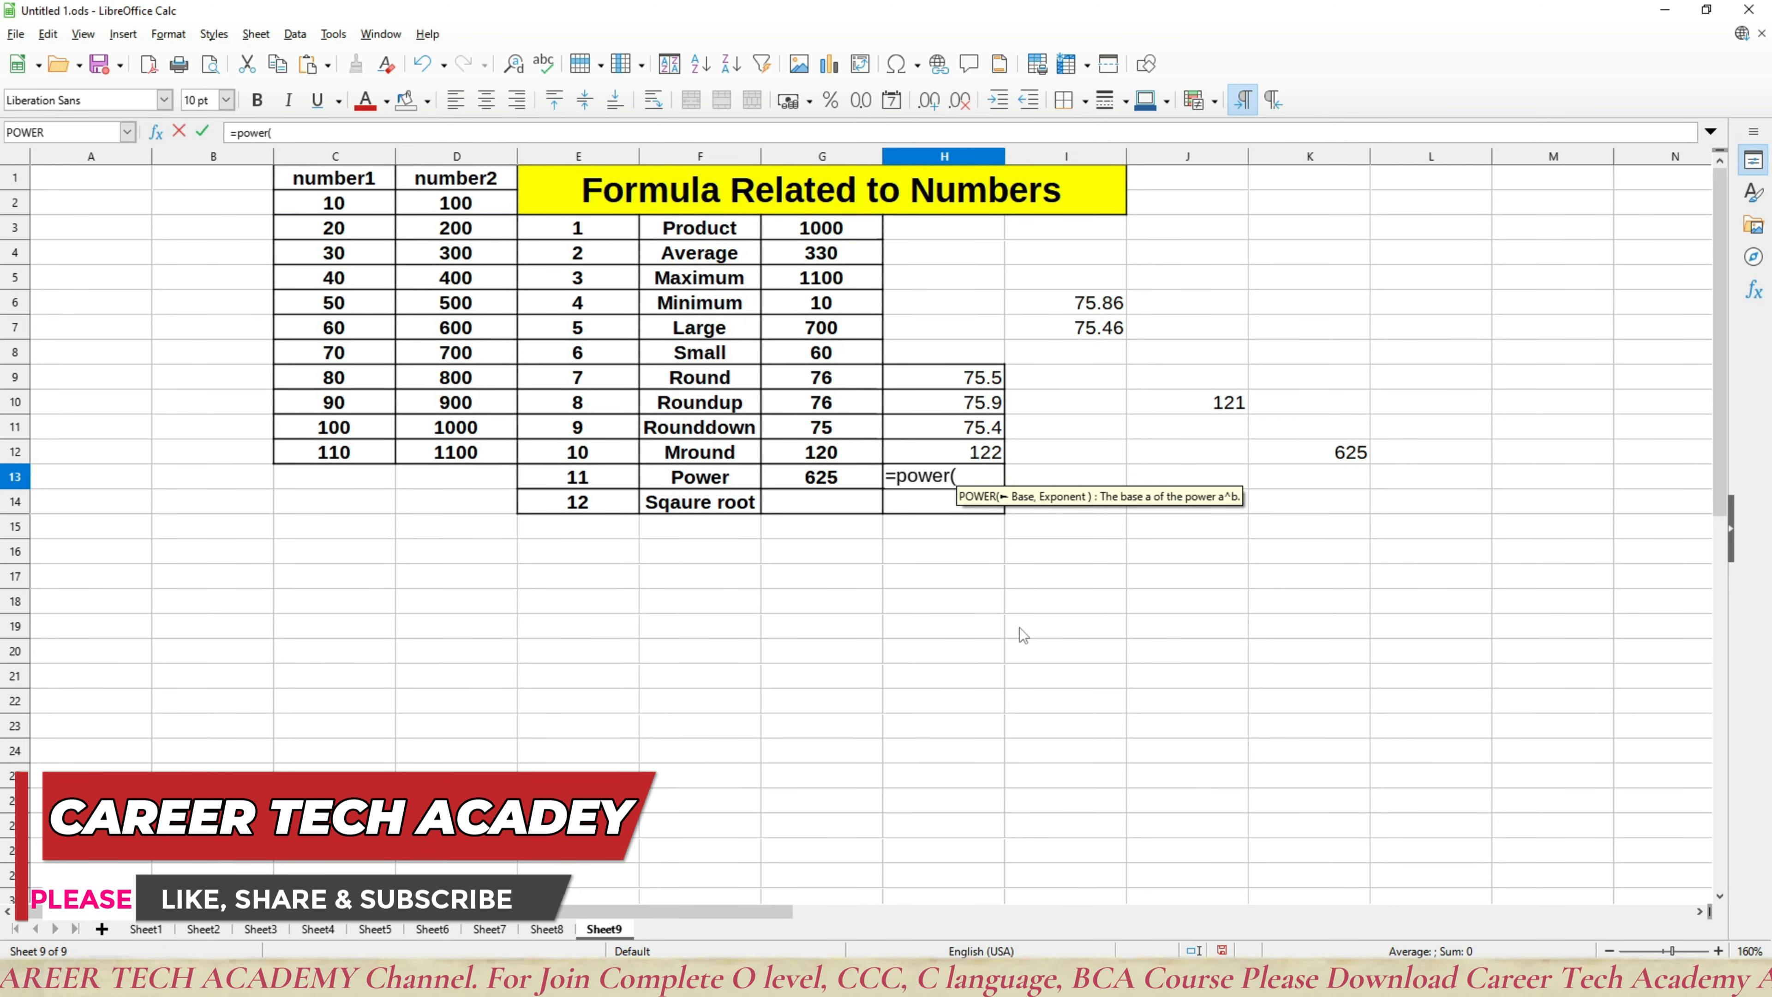
type("5,")
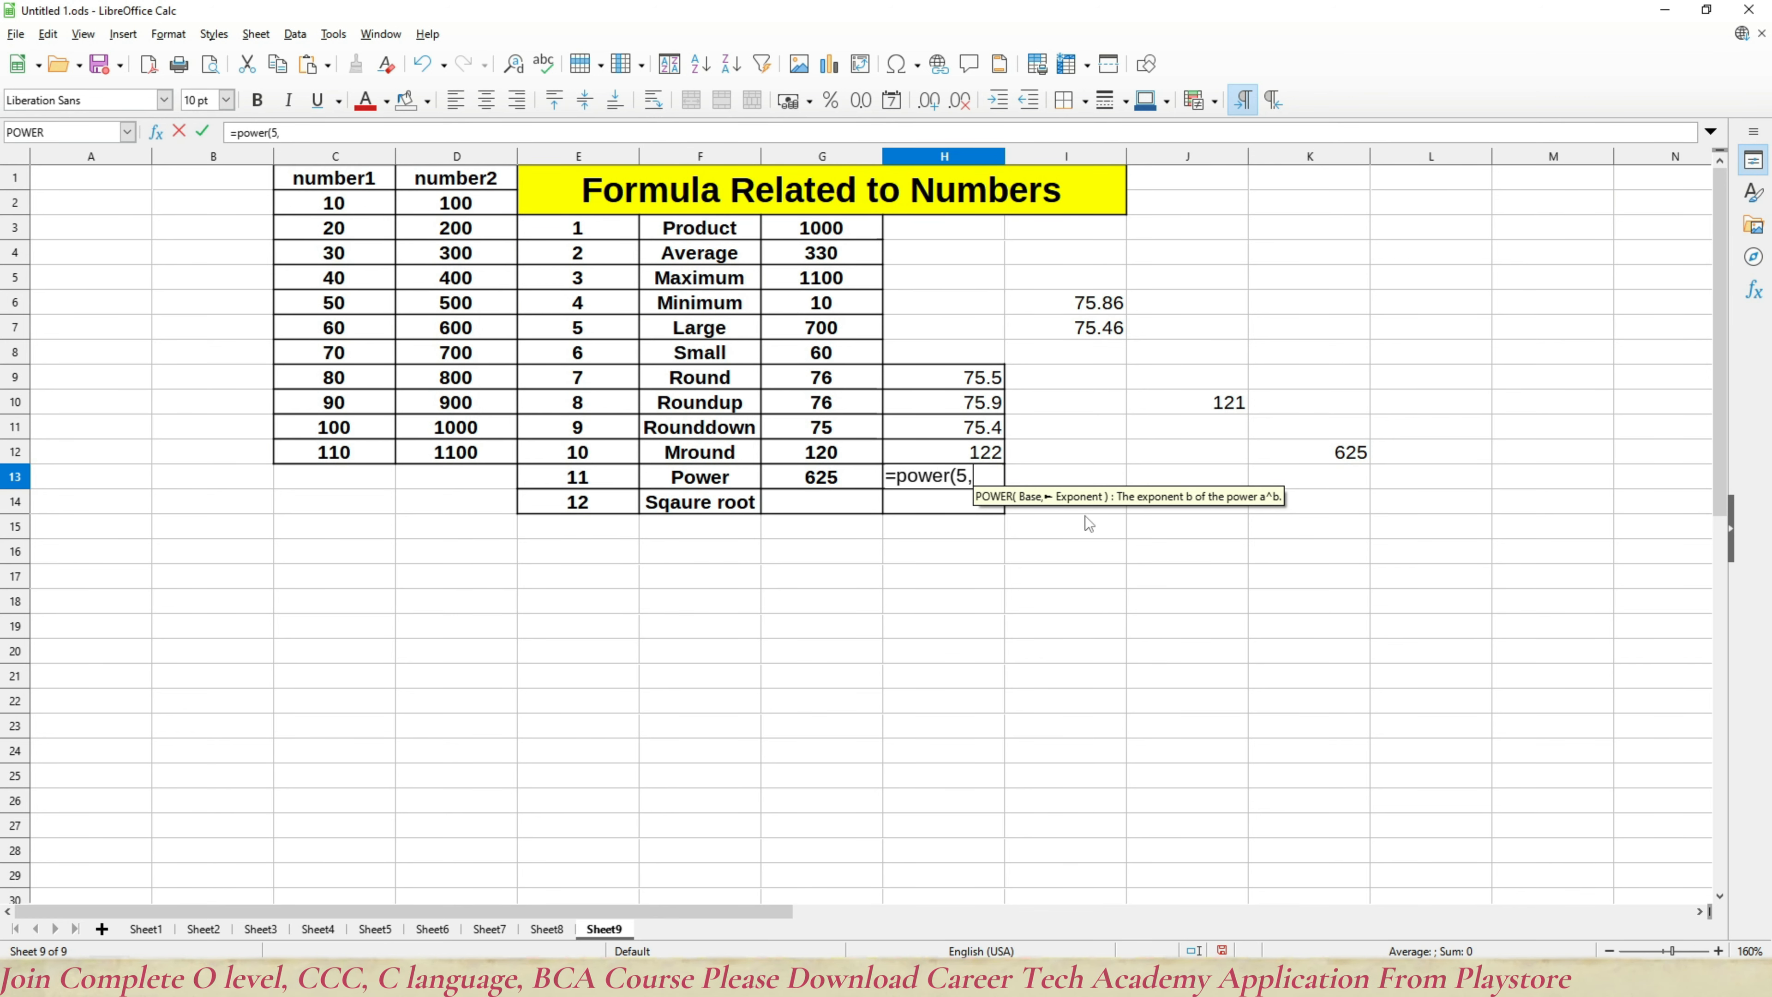
type("5")
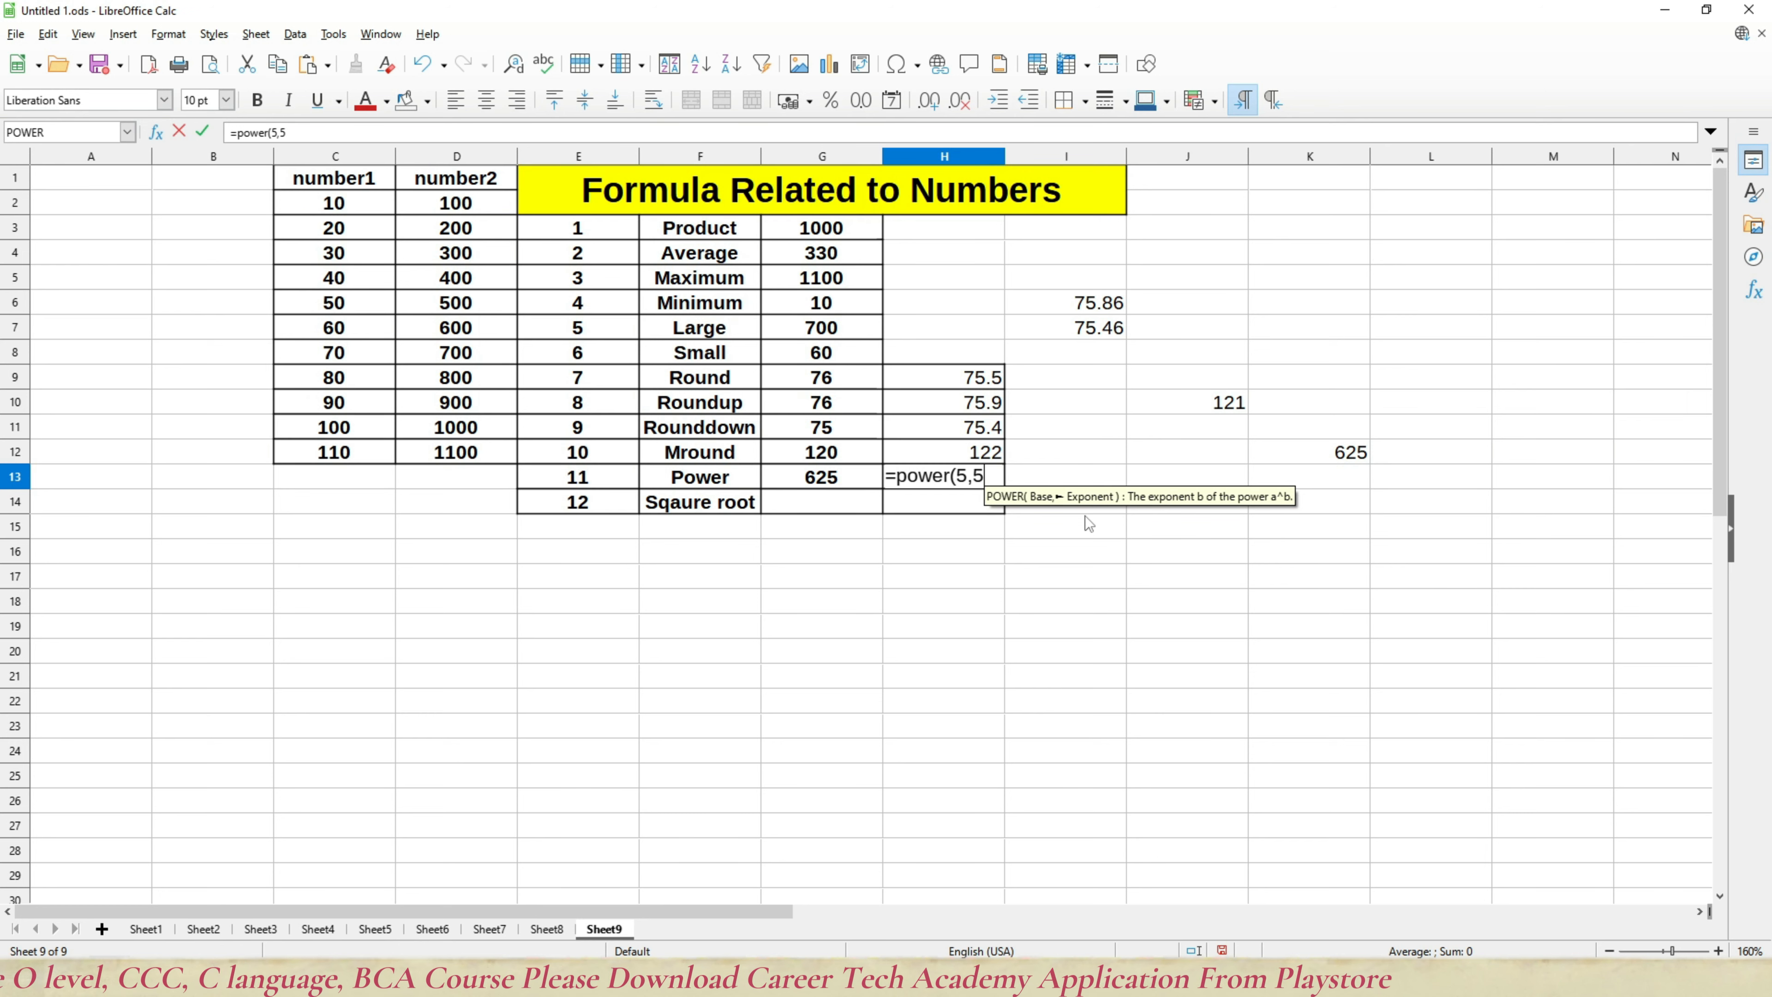
key("Return")
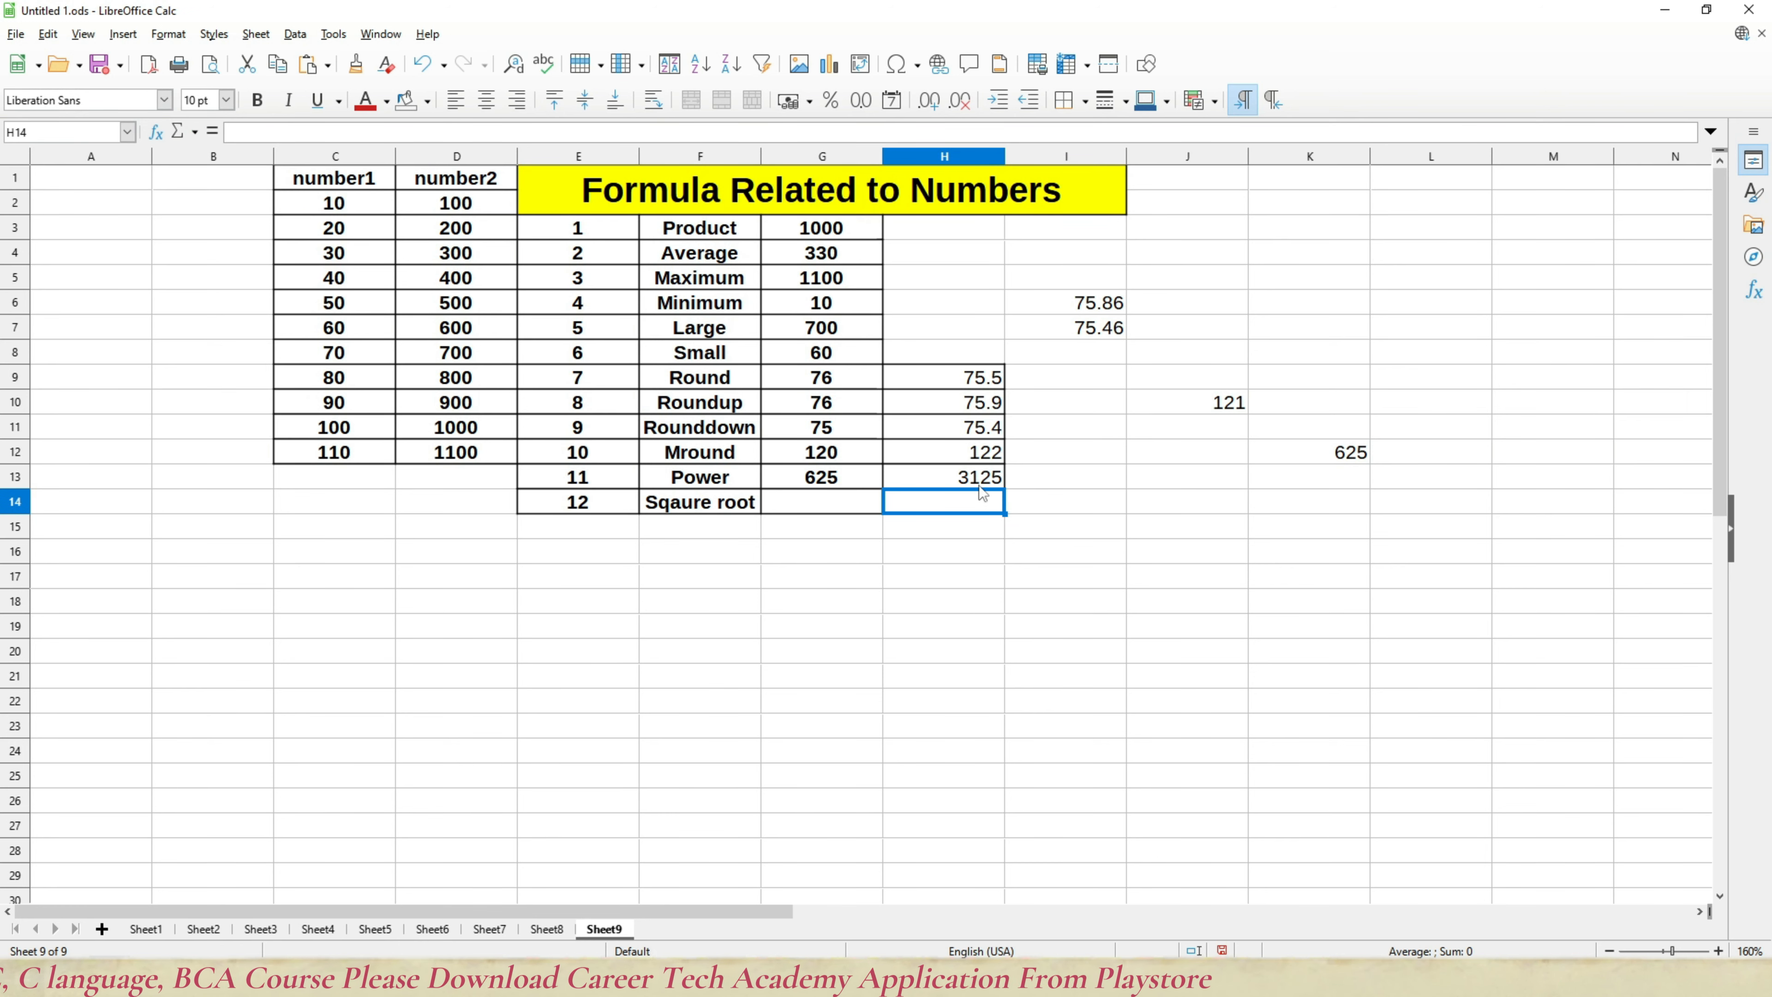
Step: Verify the POWER result in H13 by entering =5*5*5*5*5 in J13, and clear that check cell
left_click(1138, 482)
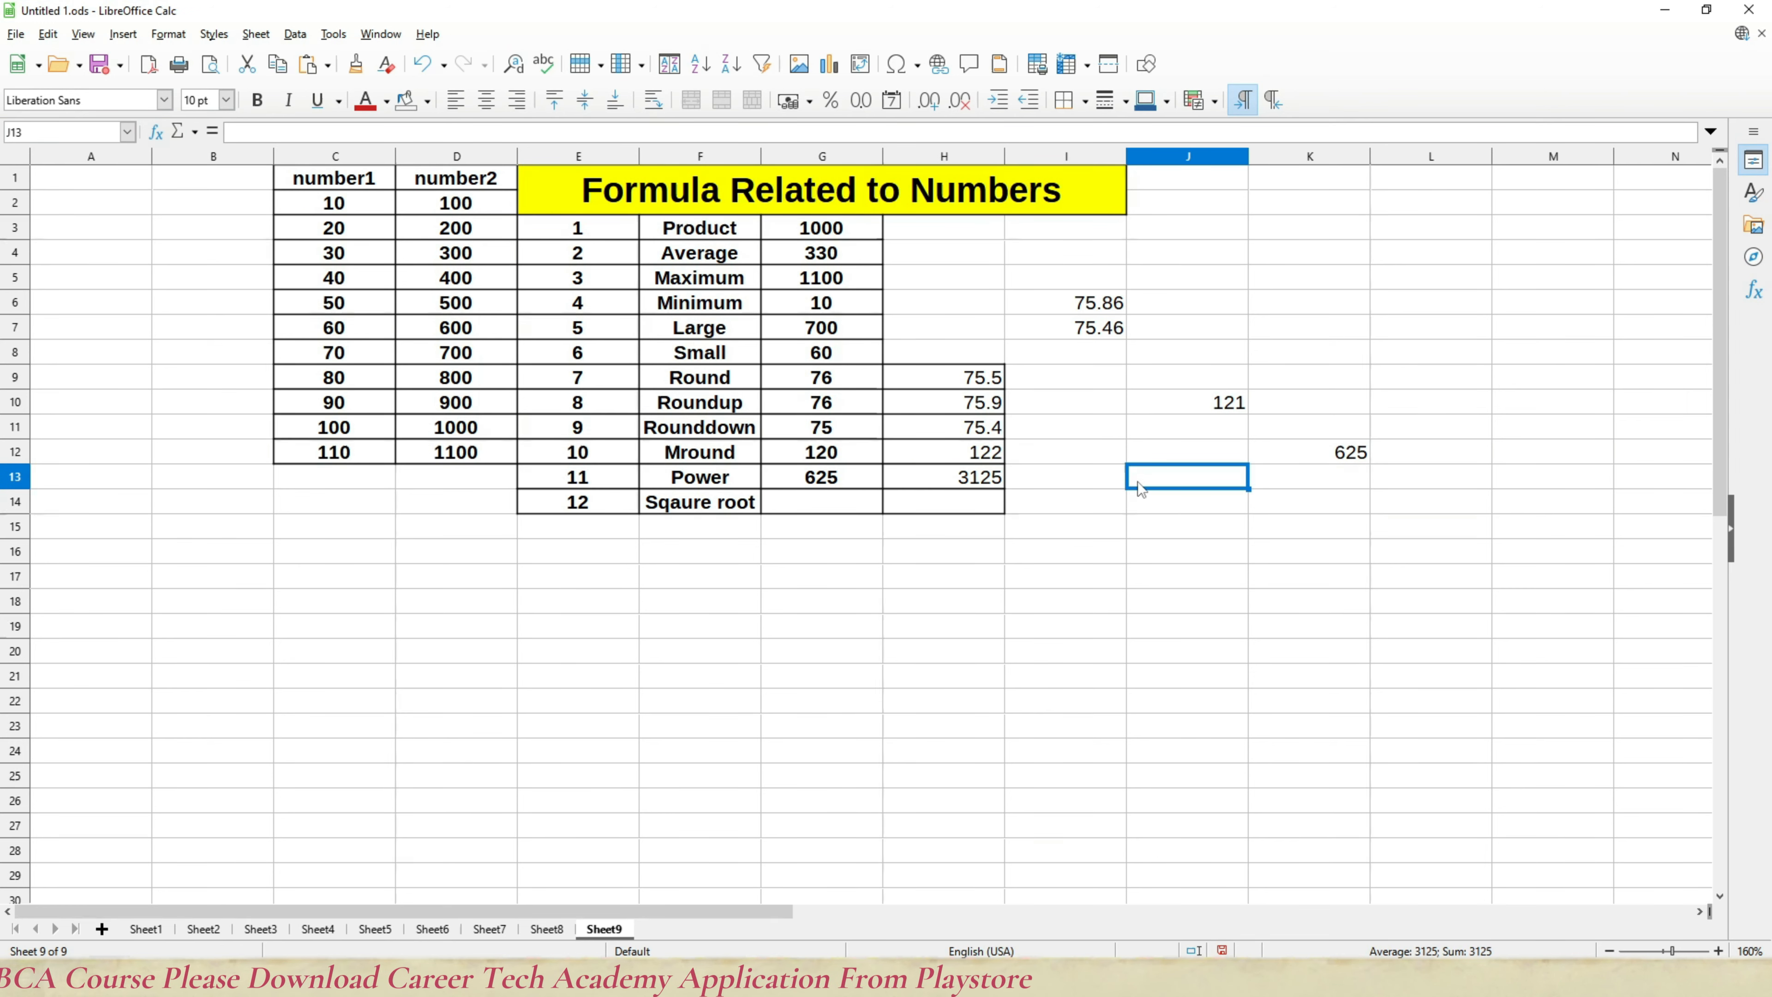
type("=")
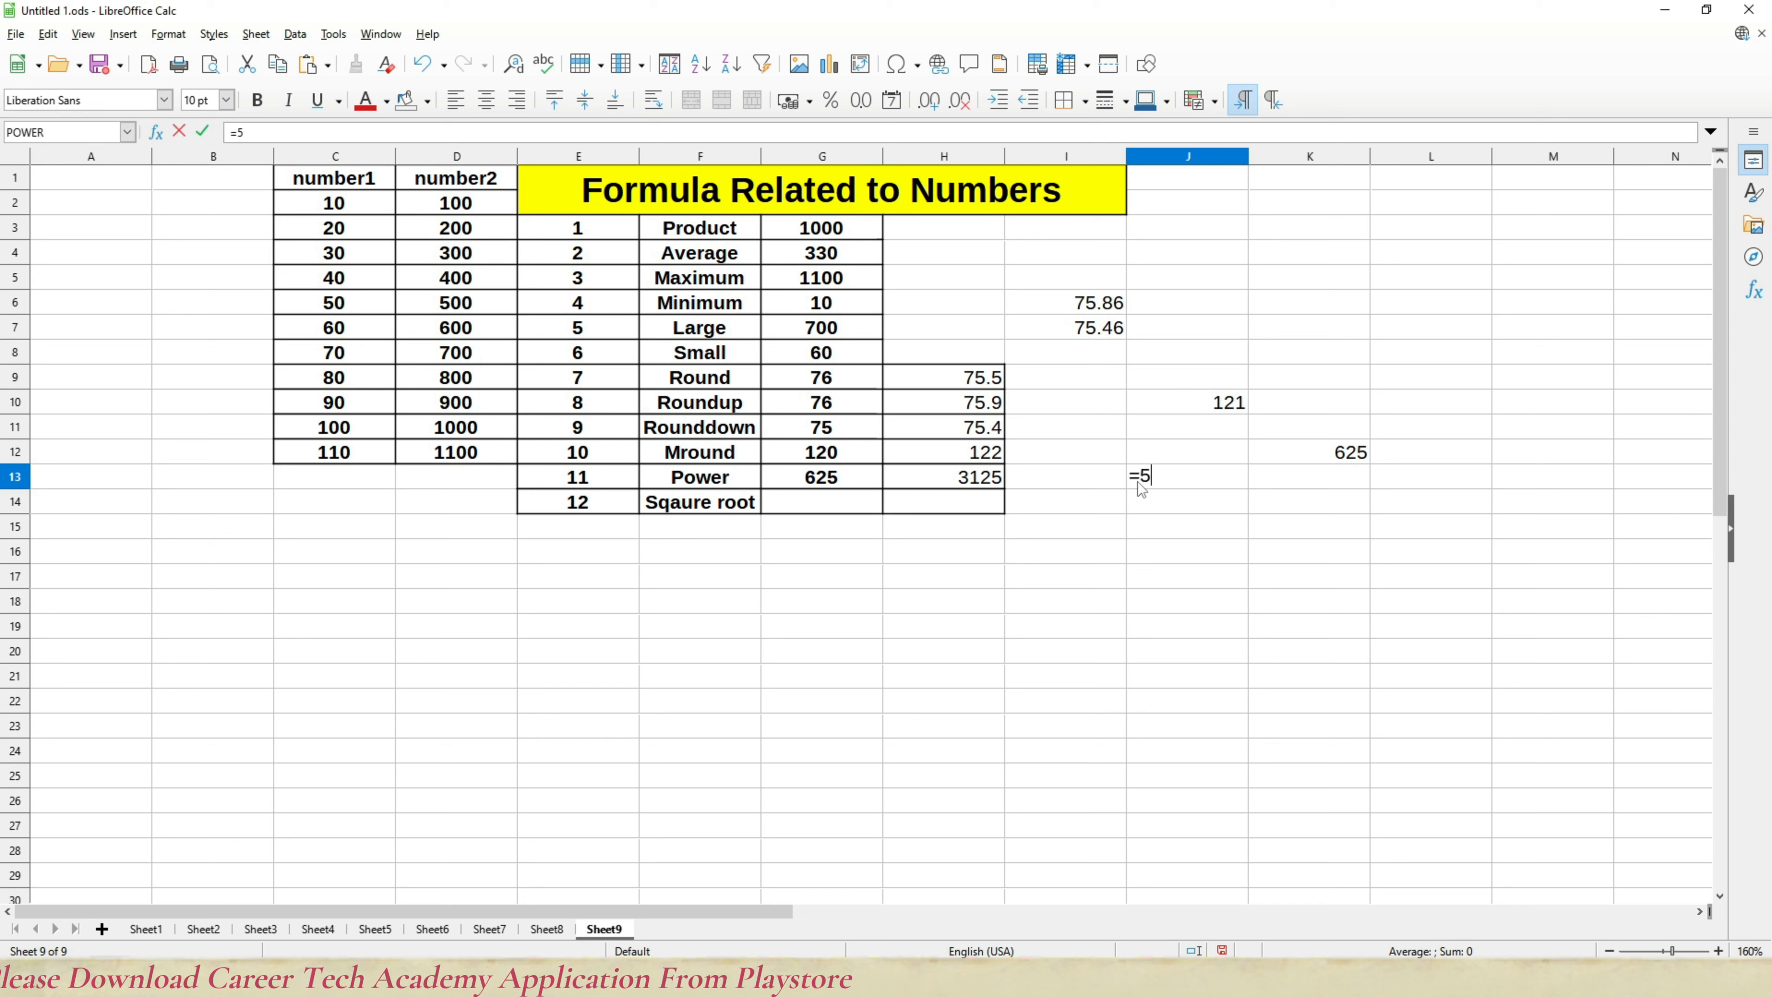
type("5*5*5*")
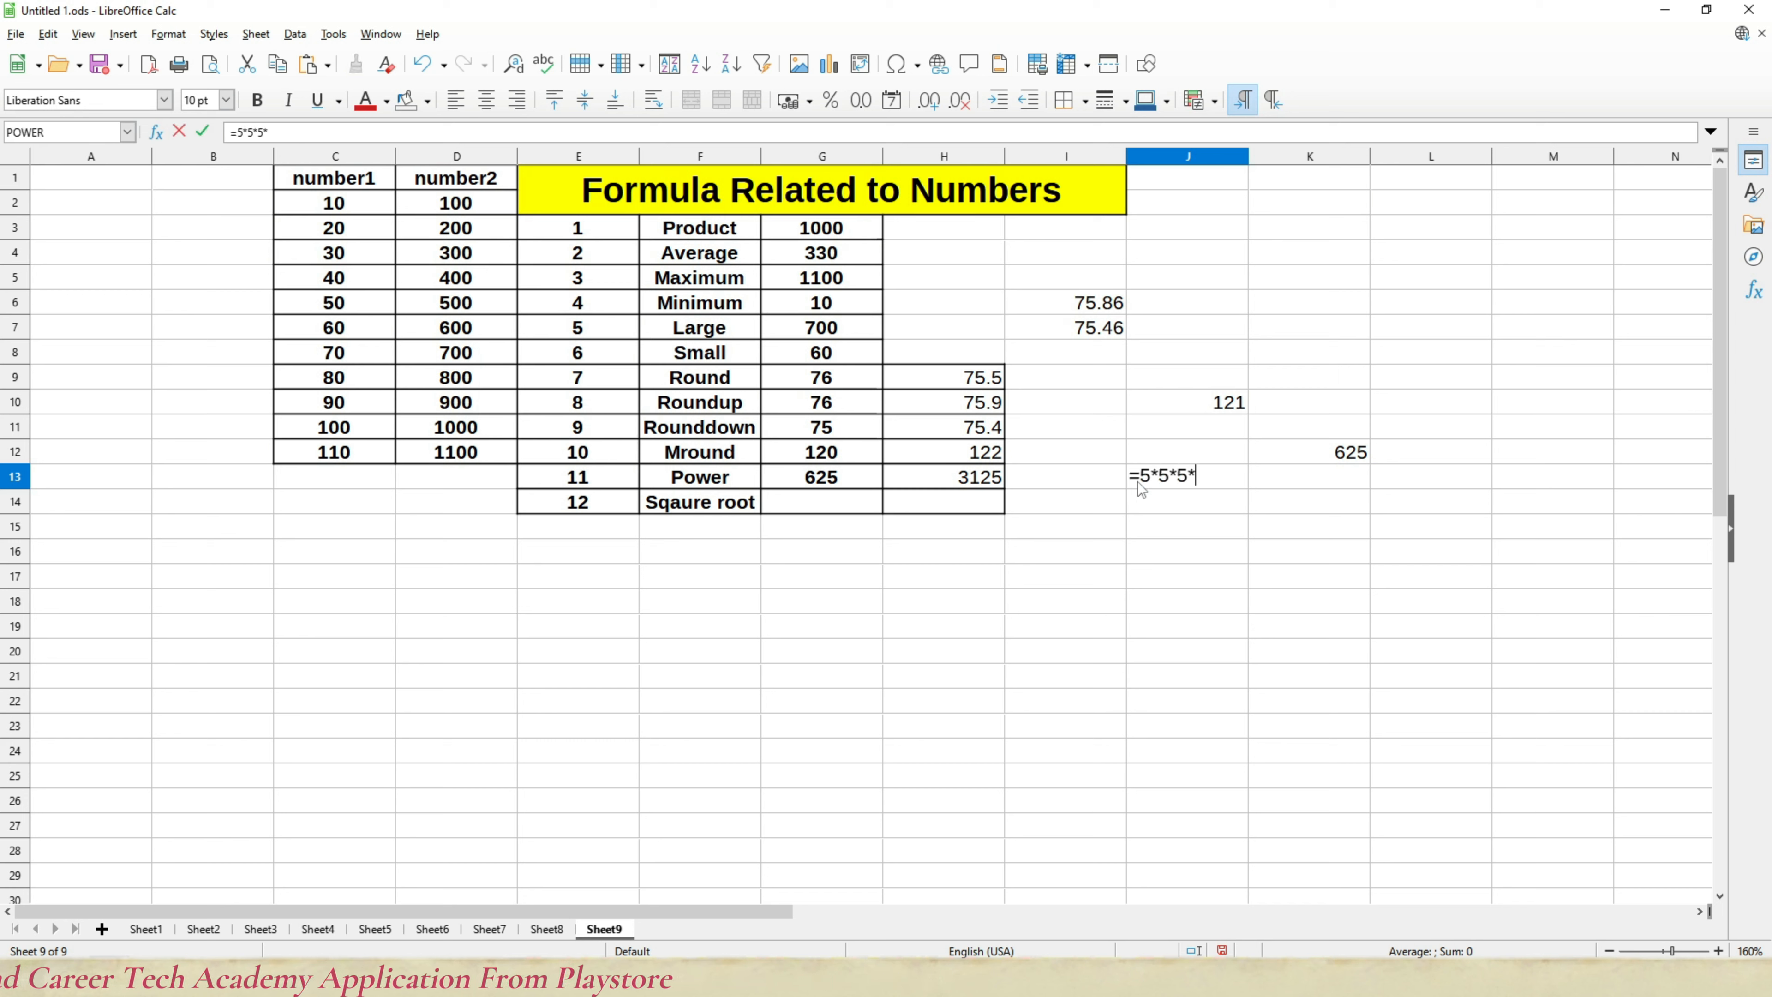
type("5*5")
key("Return")
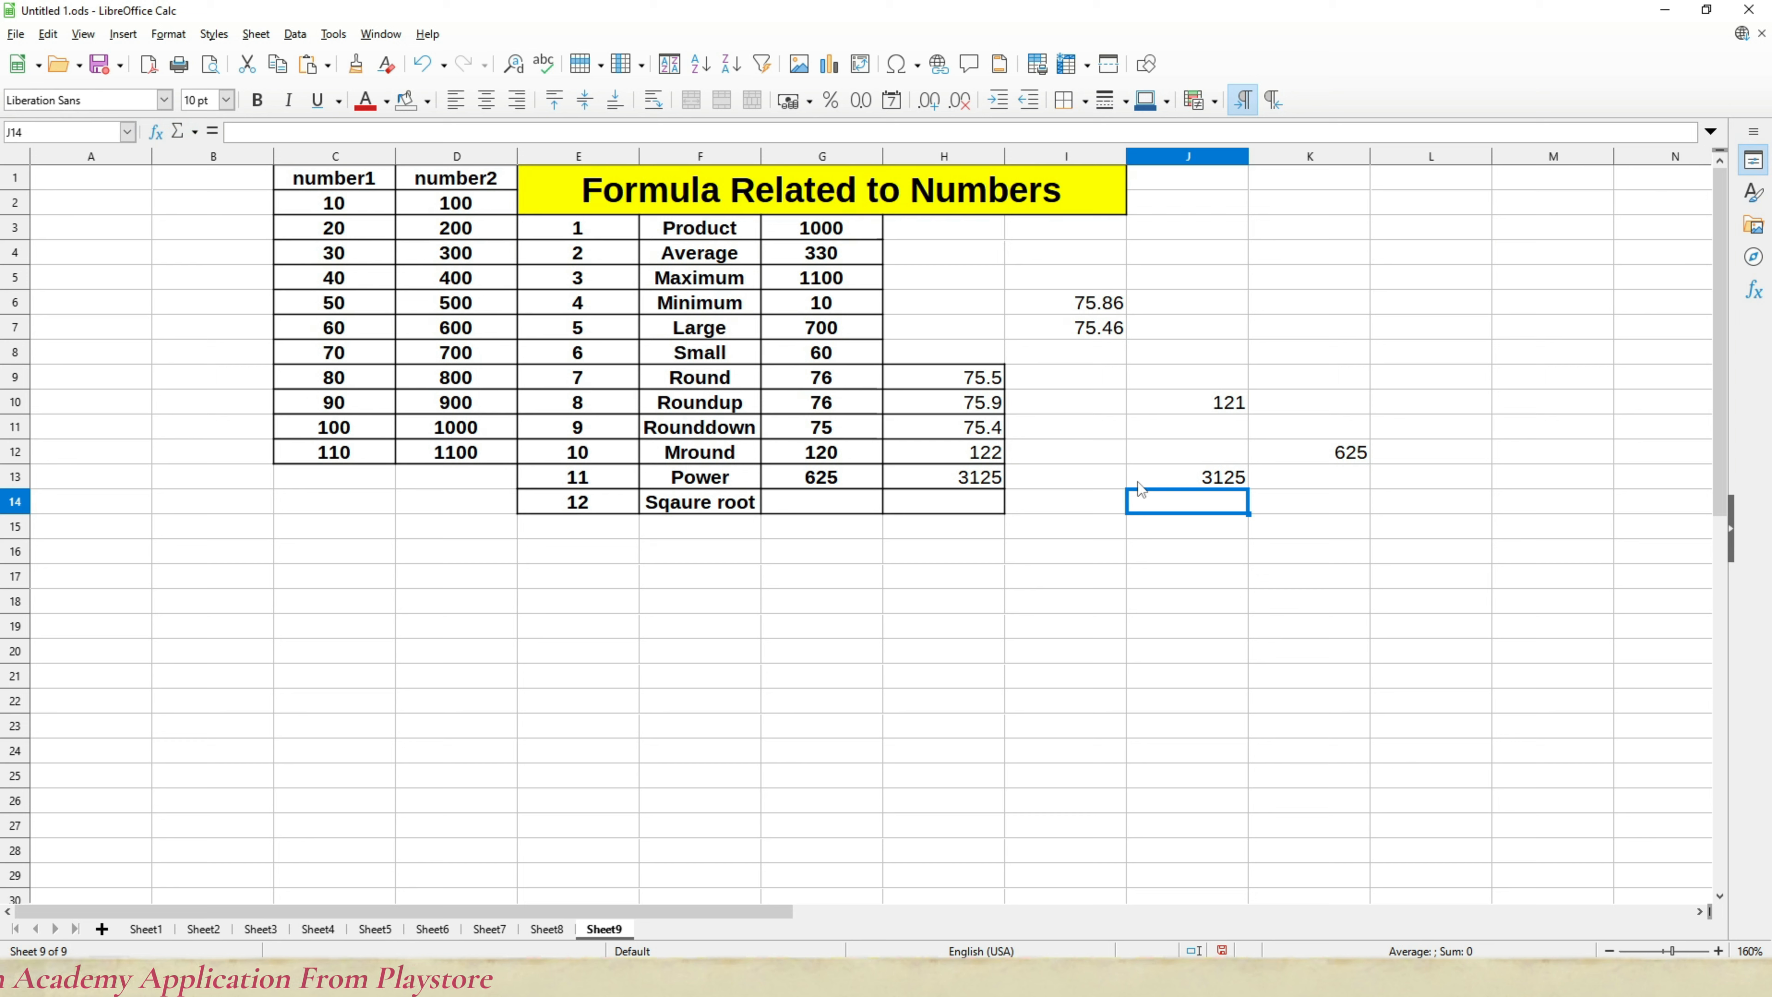
left_click(1138, 483)
key("Delete")
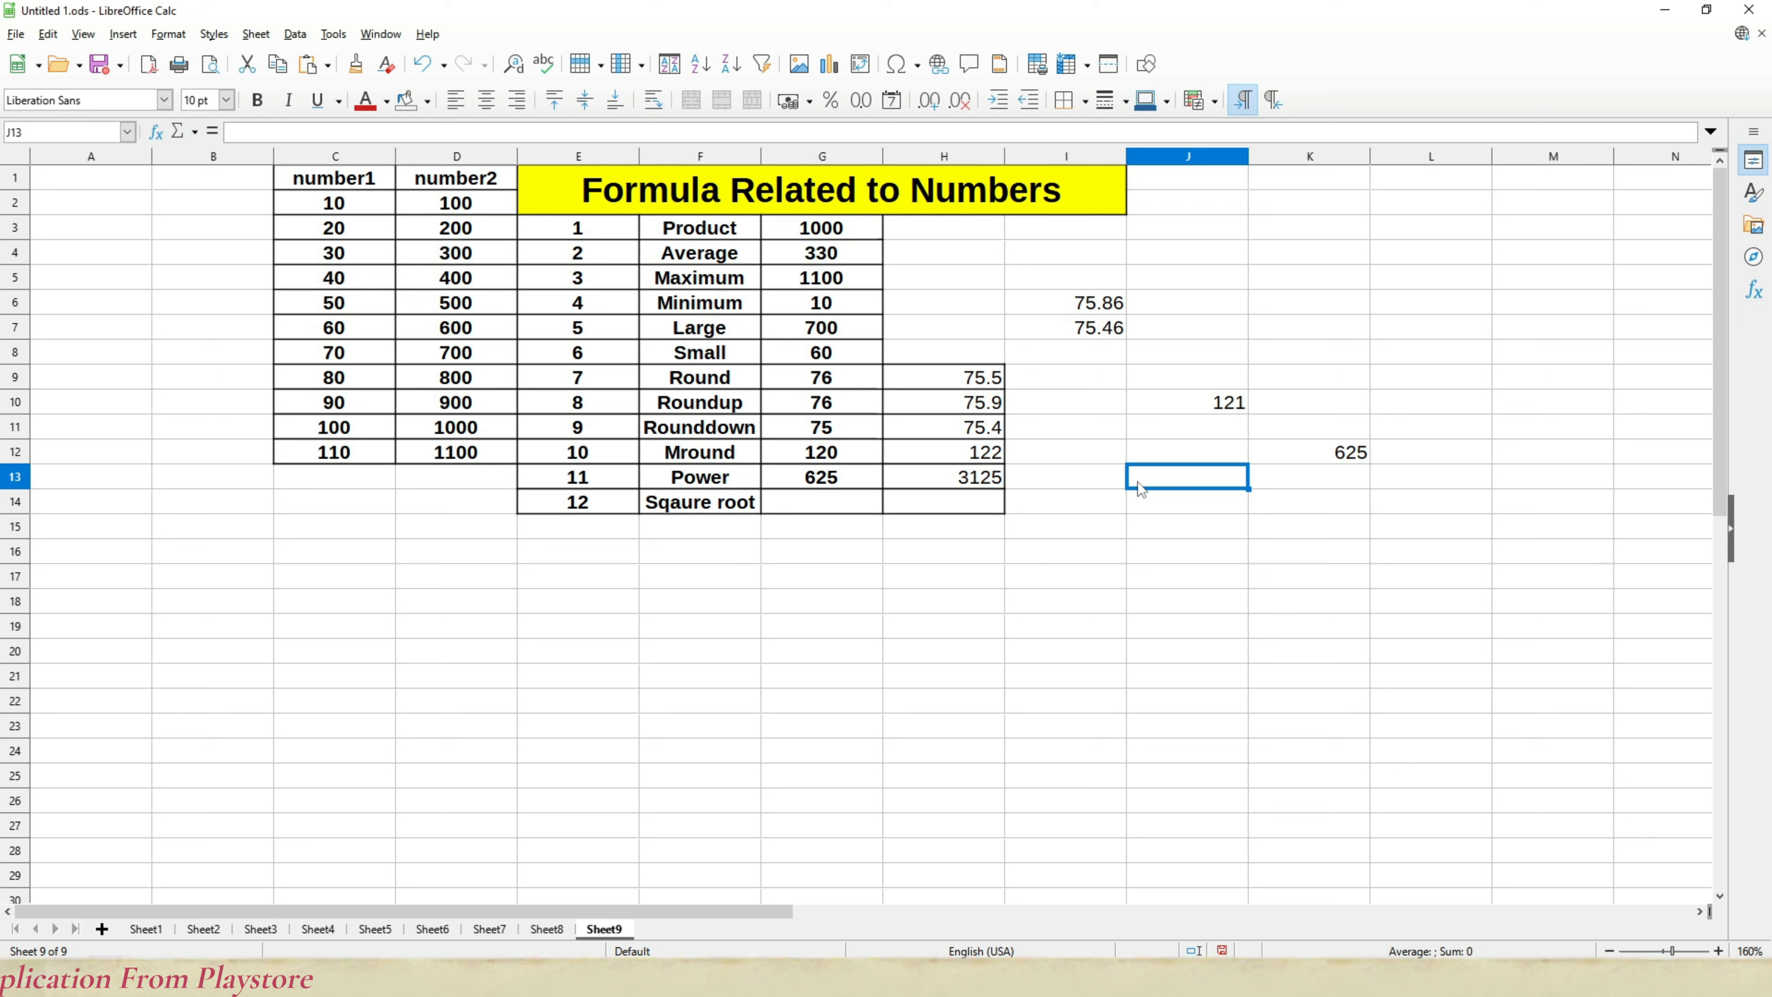
Step: Enter a SQRT formula in G14, beside the square root label, to calculate the square root of 121
key("Down")
key("Left")
key("Left")
key("Left")
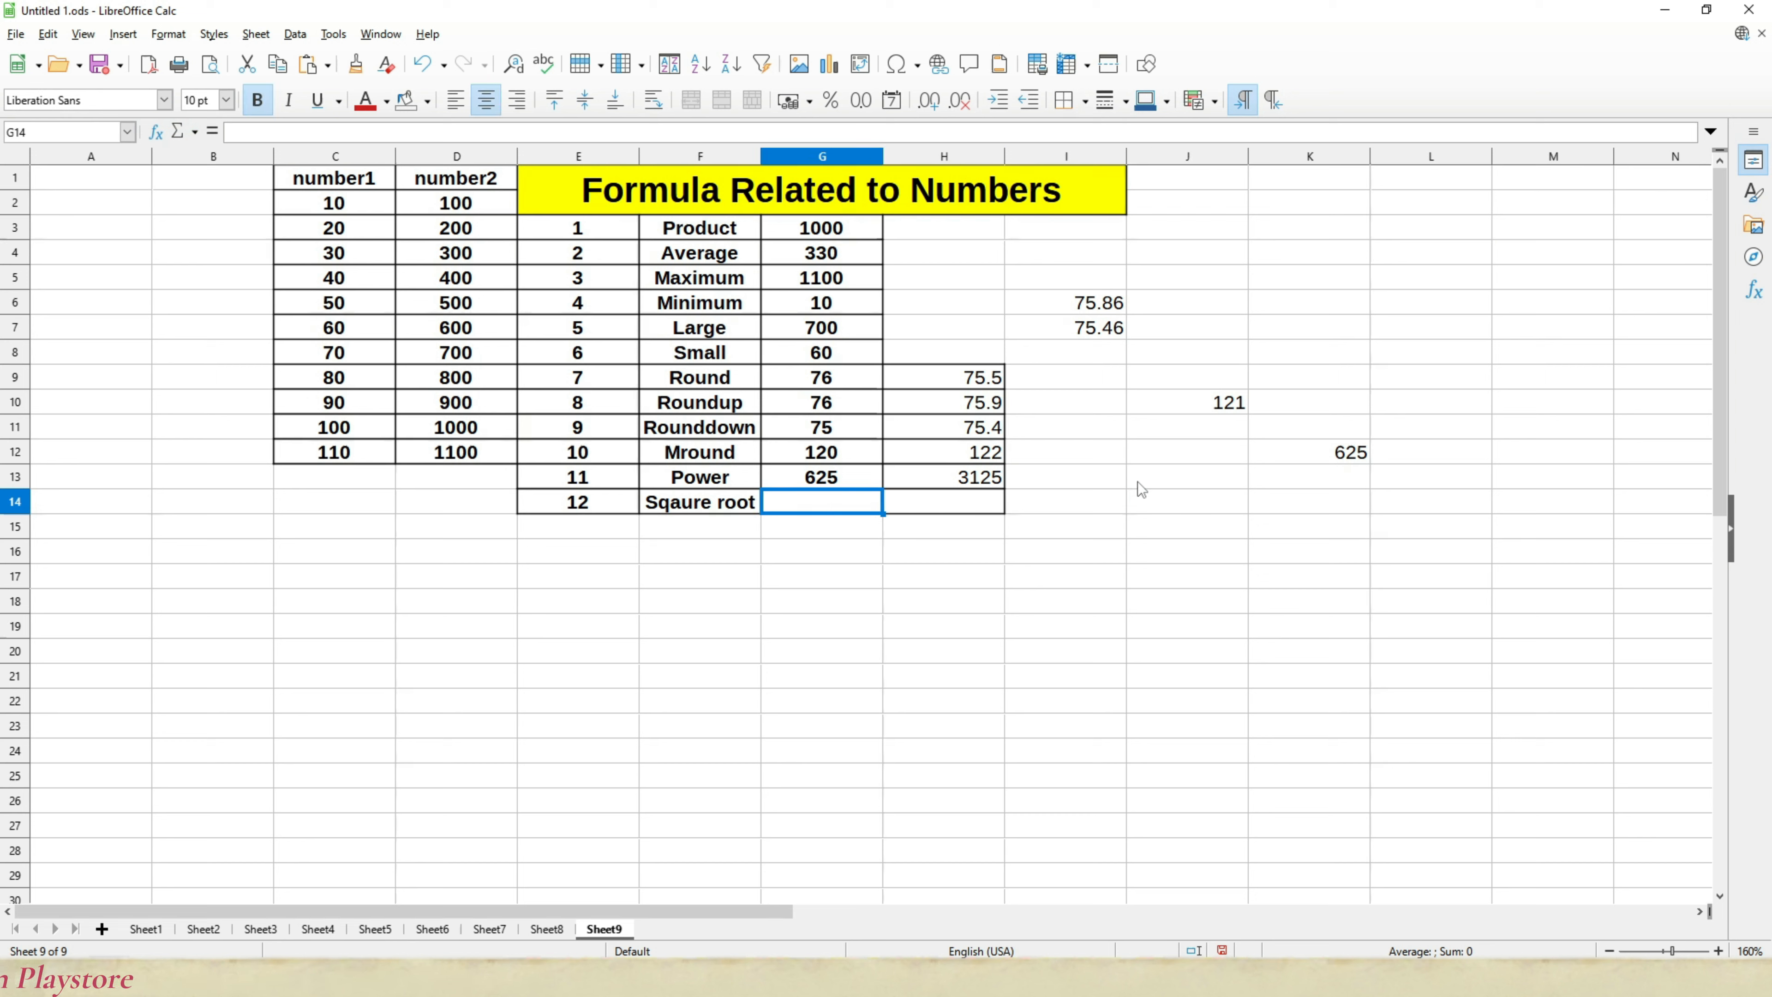
type("=")
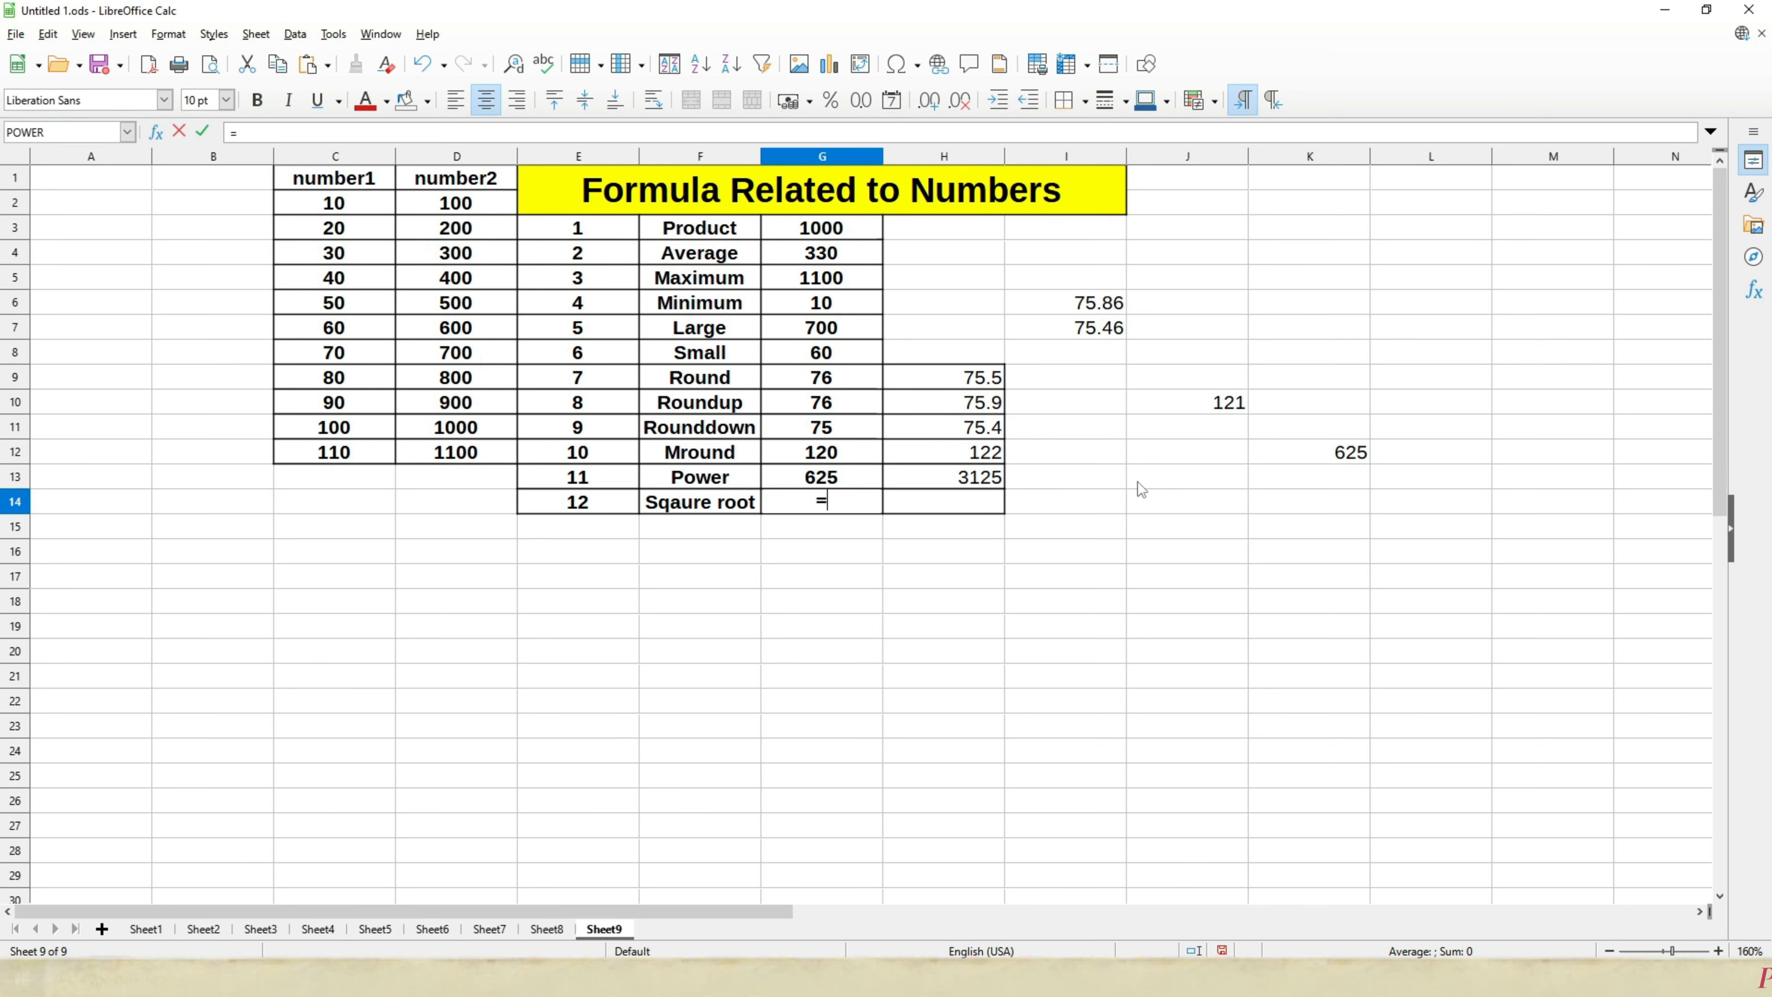
type("sq")
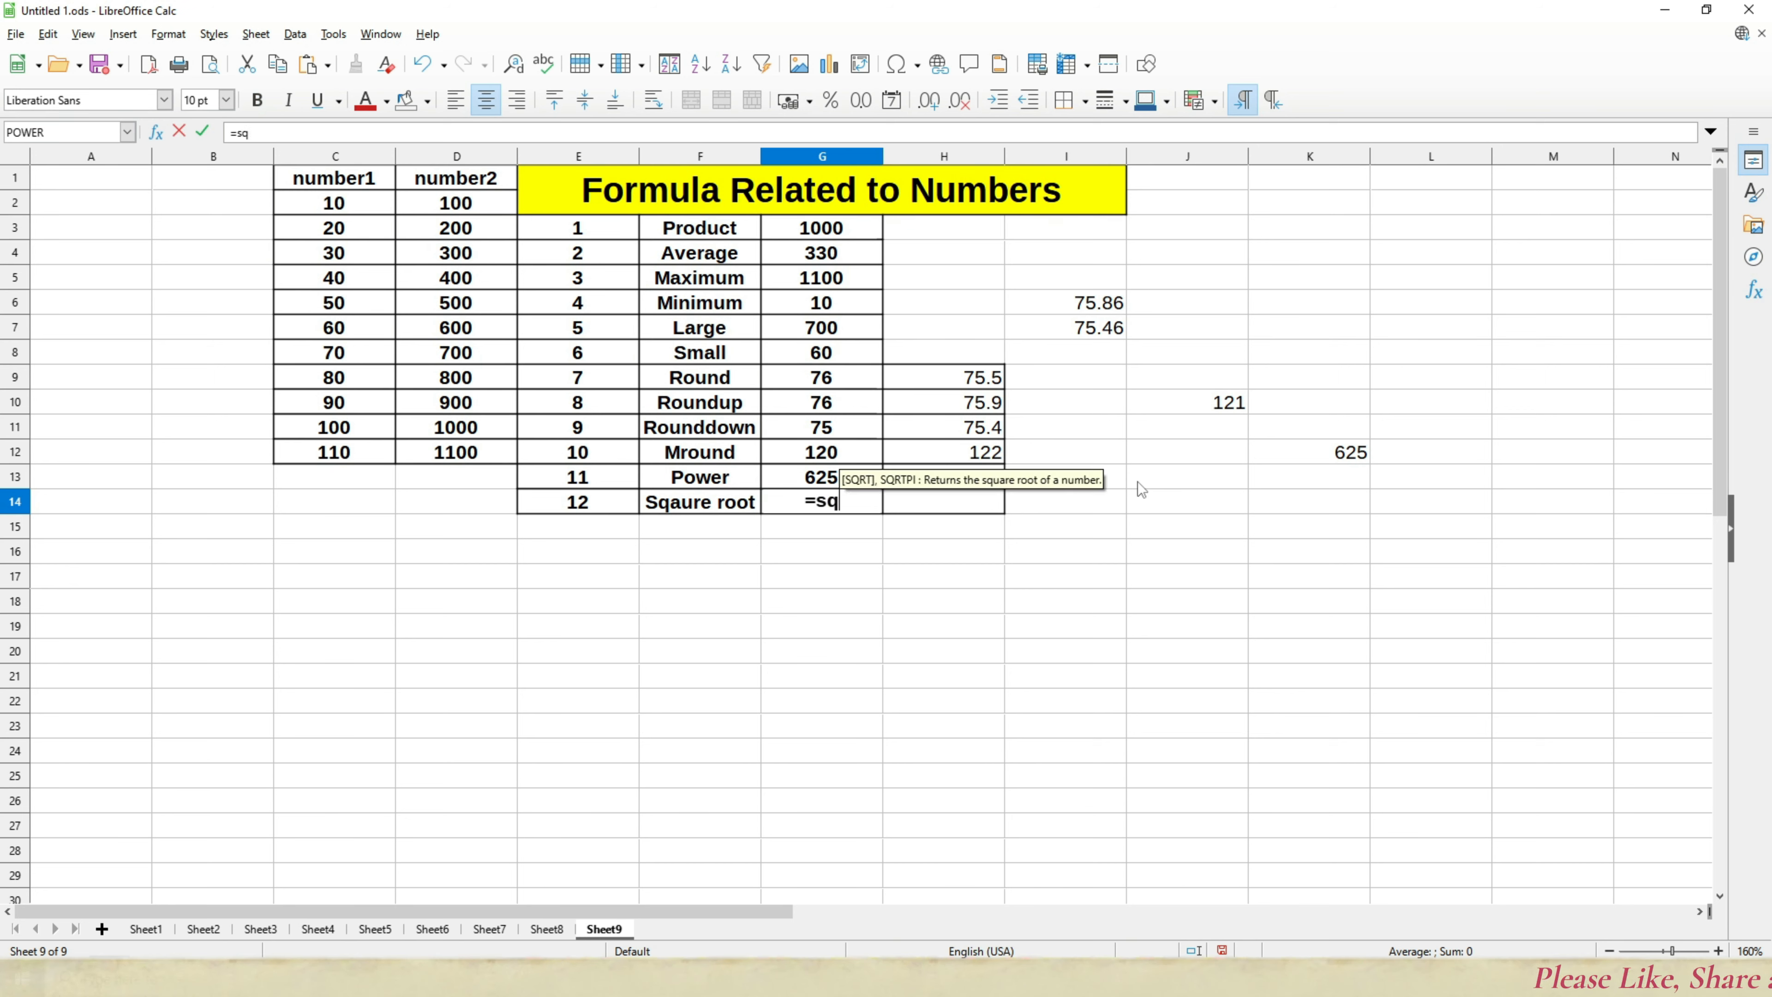
type("rt")
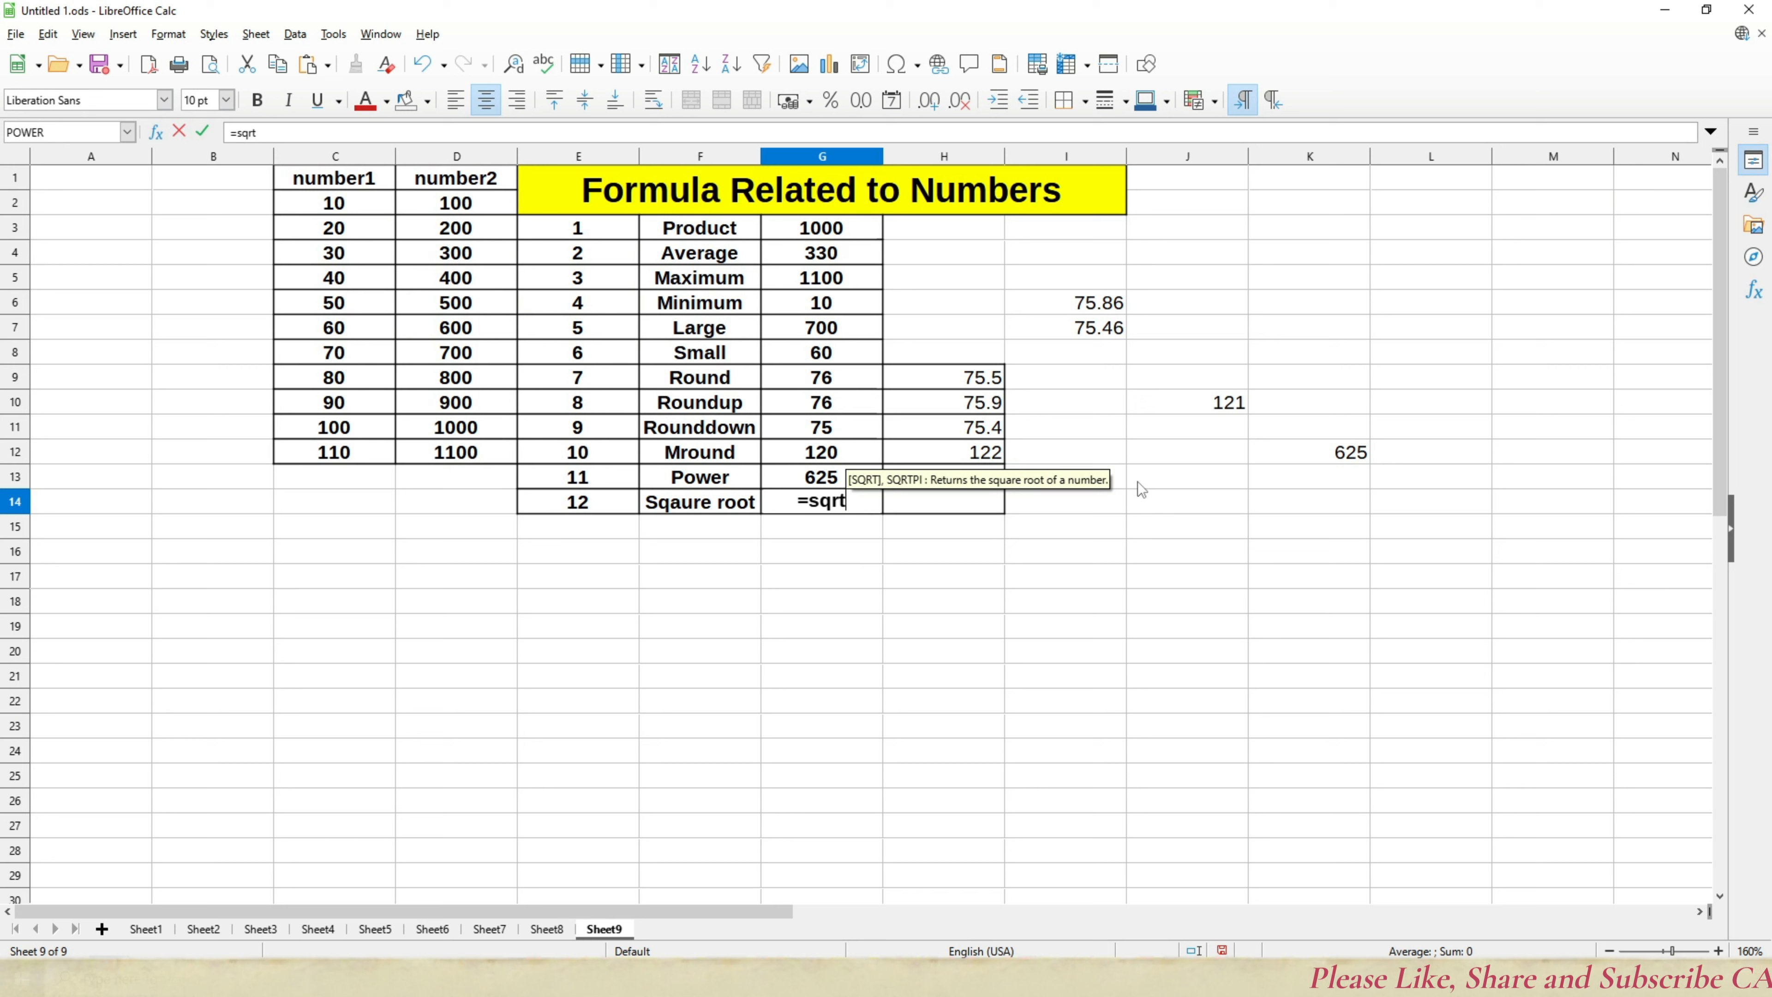
type("(")
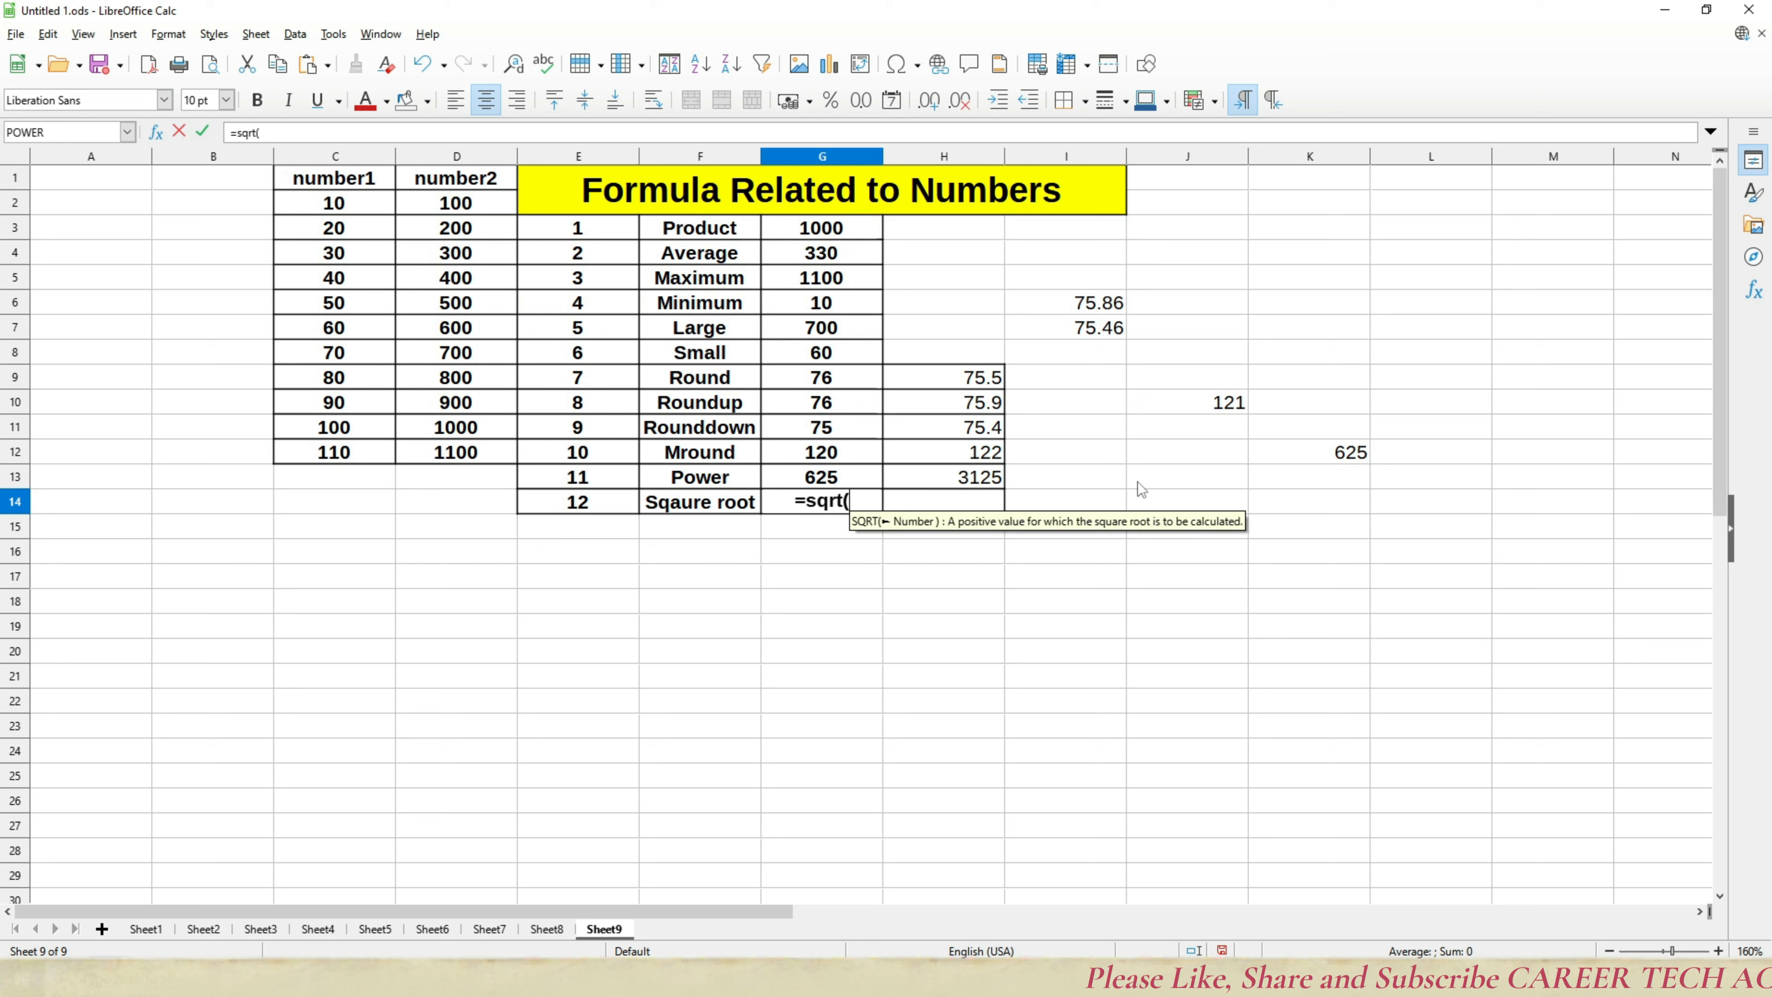
type("121")
key("Return")
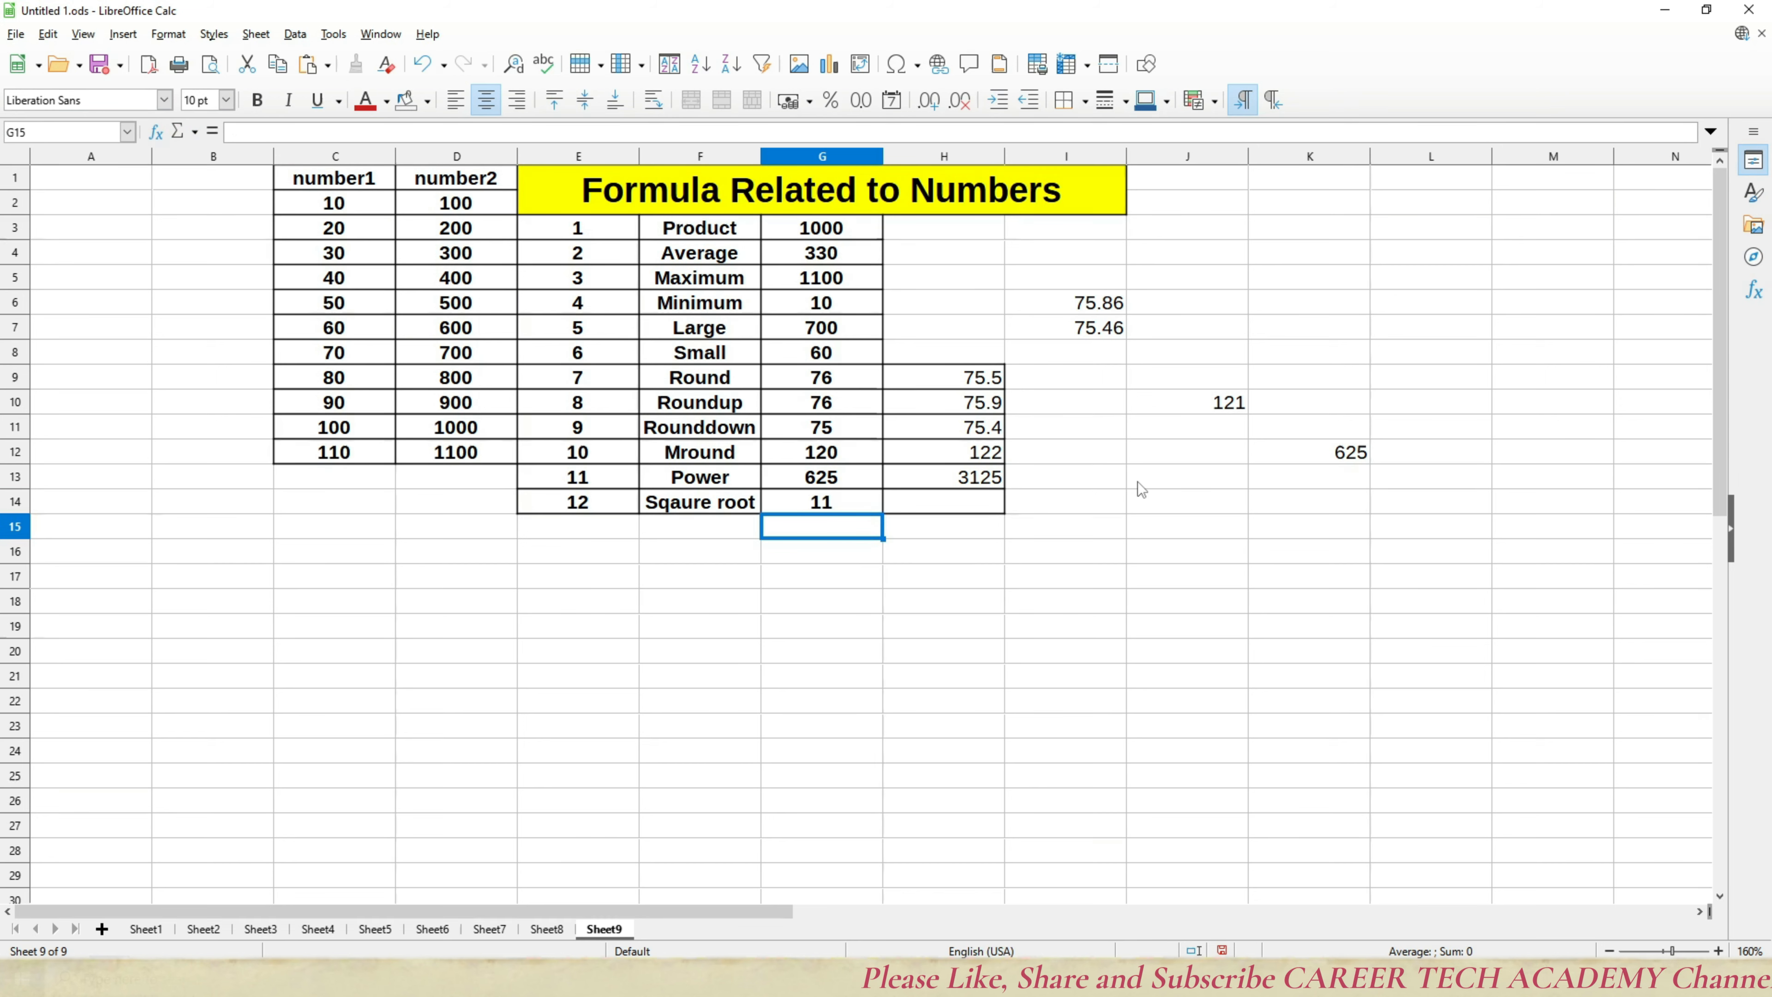
Step: Change the number in G14's SQRT formula to 456
key("Up")
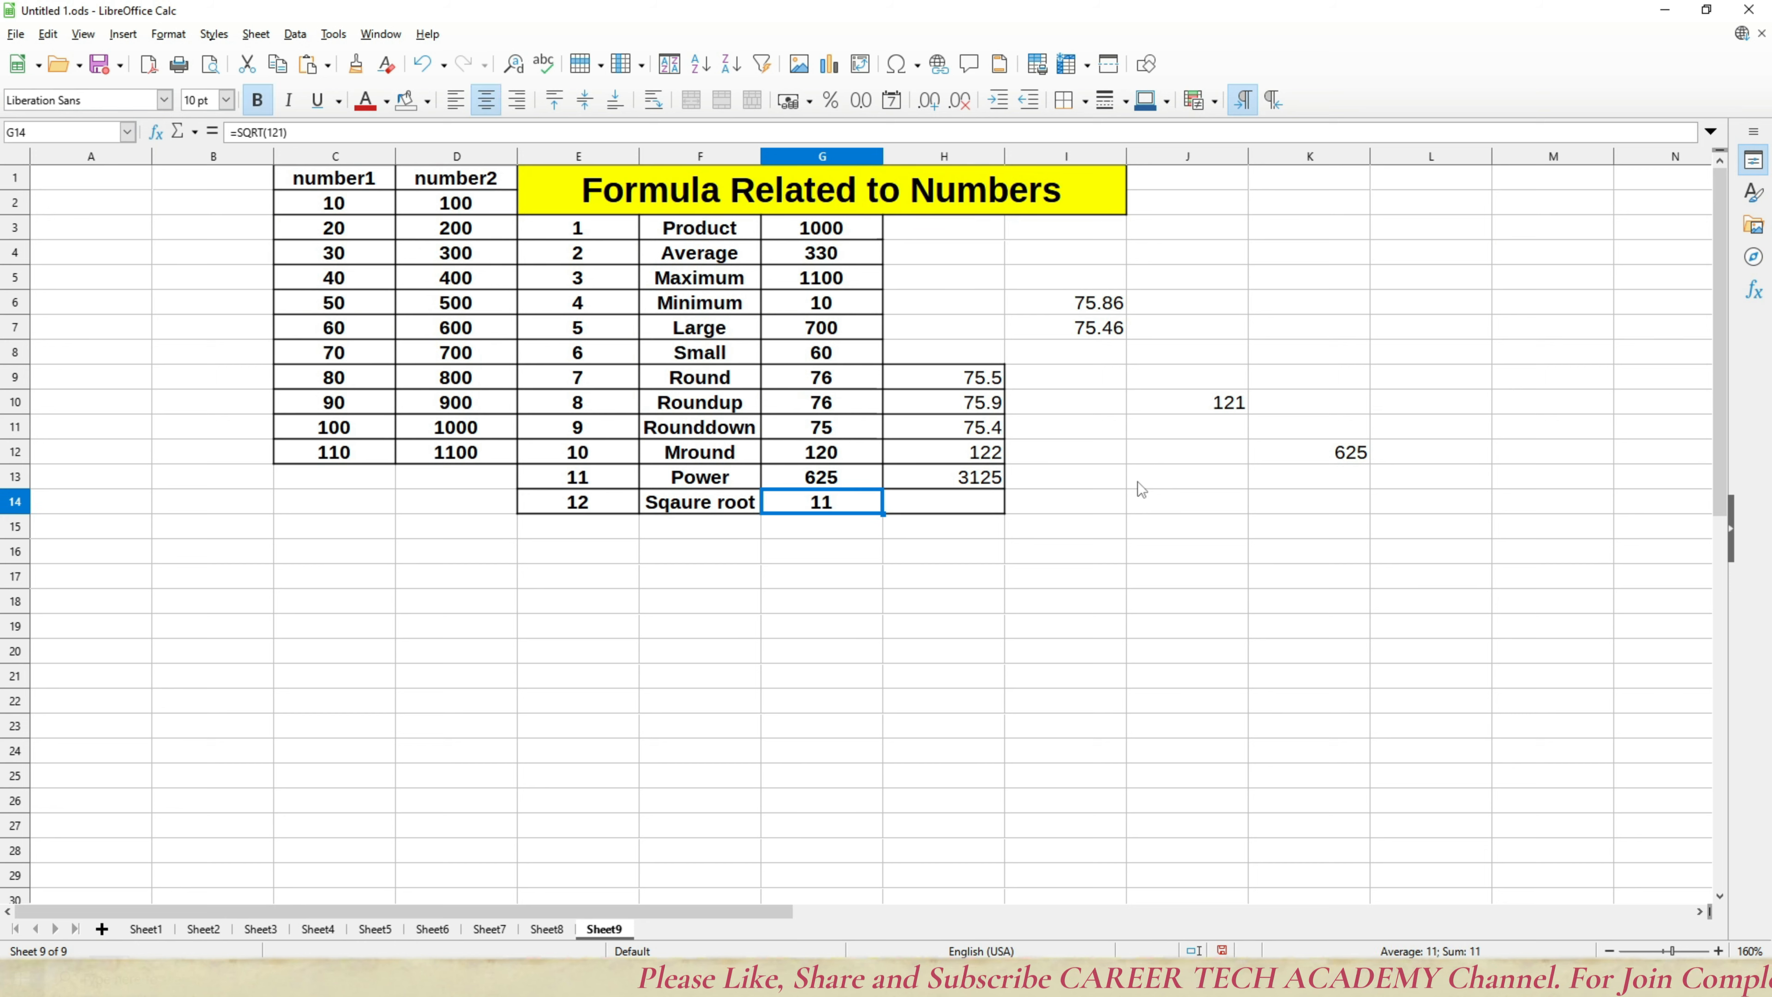
key("F2")
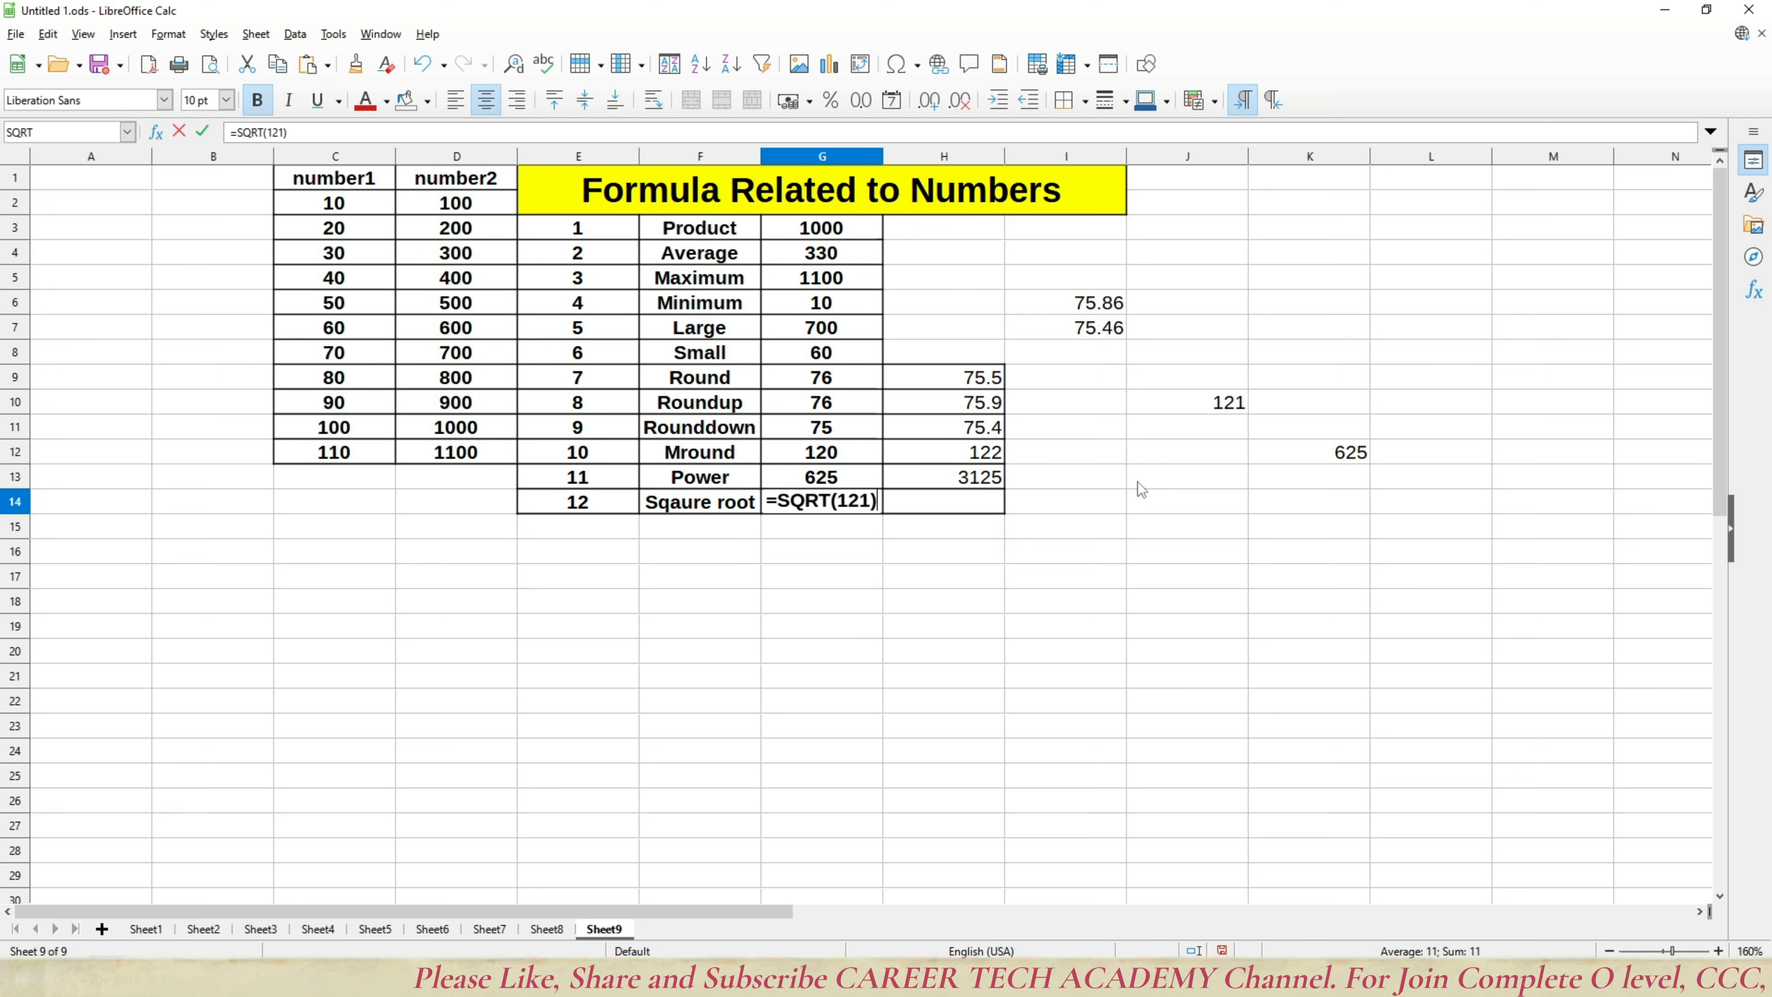
key("BackSpace")
key("BackSpace")
key("BackSpace")
key("BackSpace")
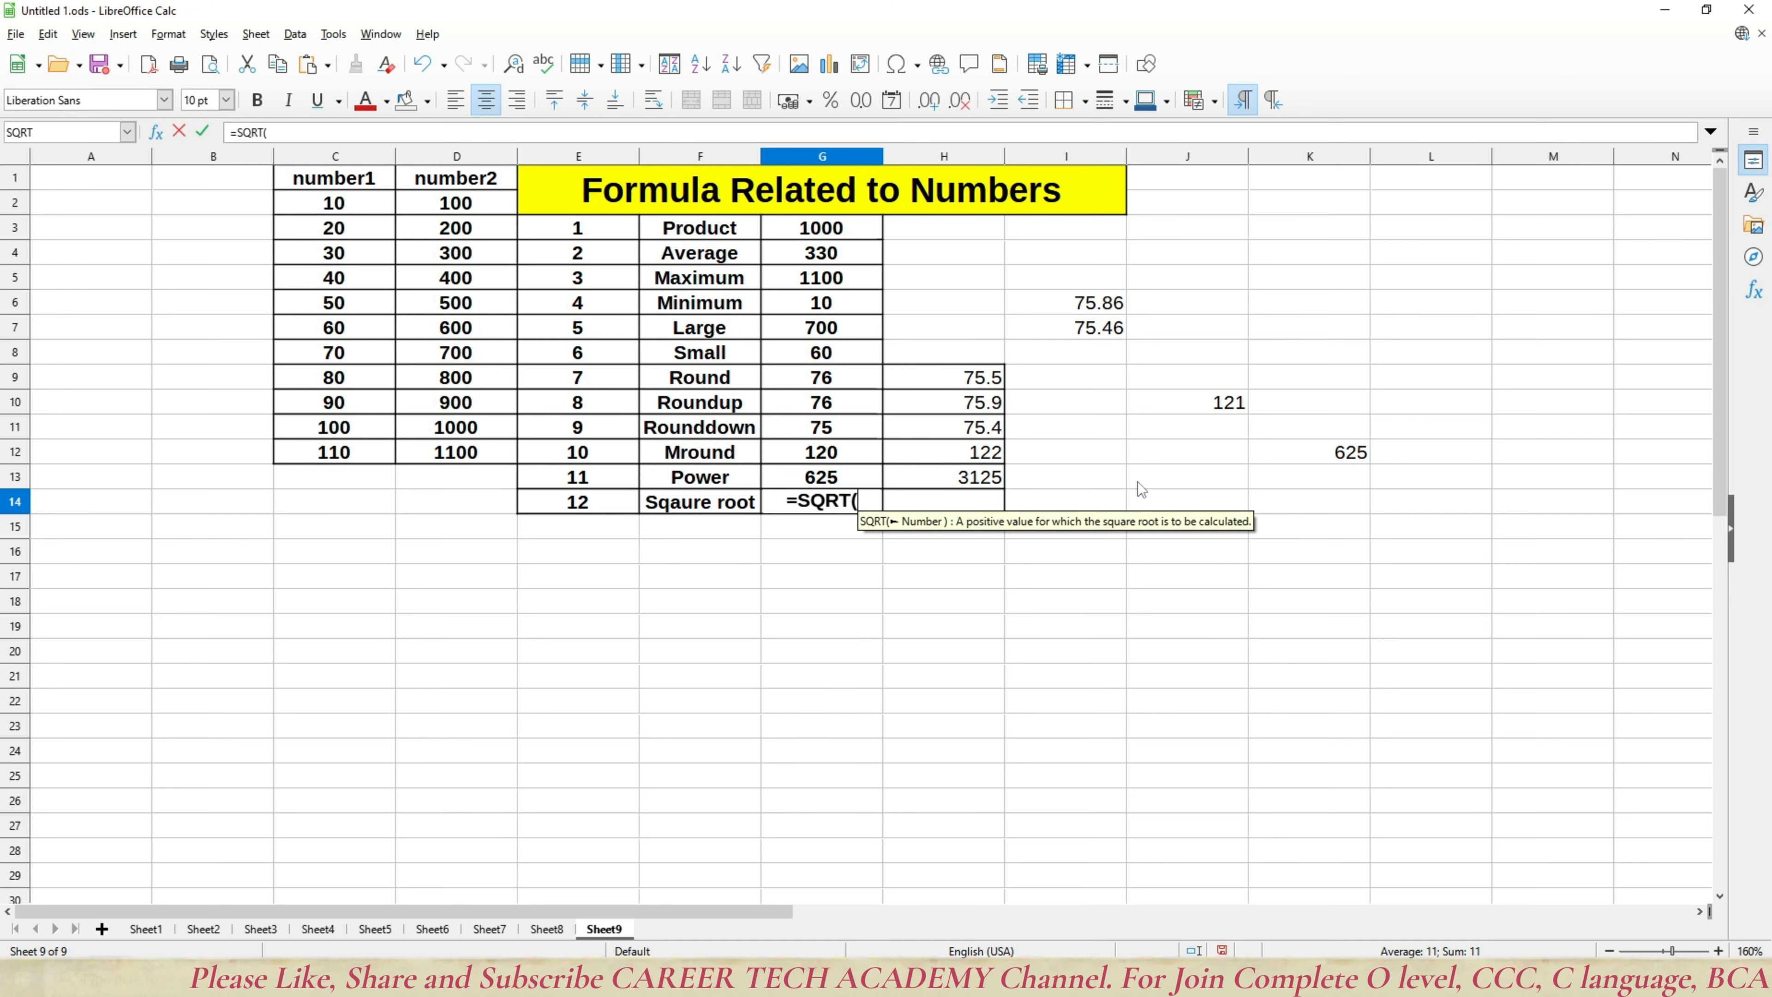
type("456")
key("Return")
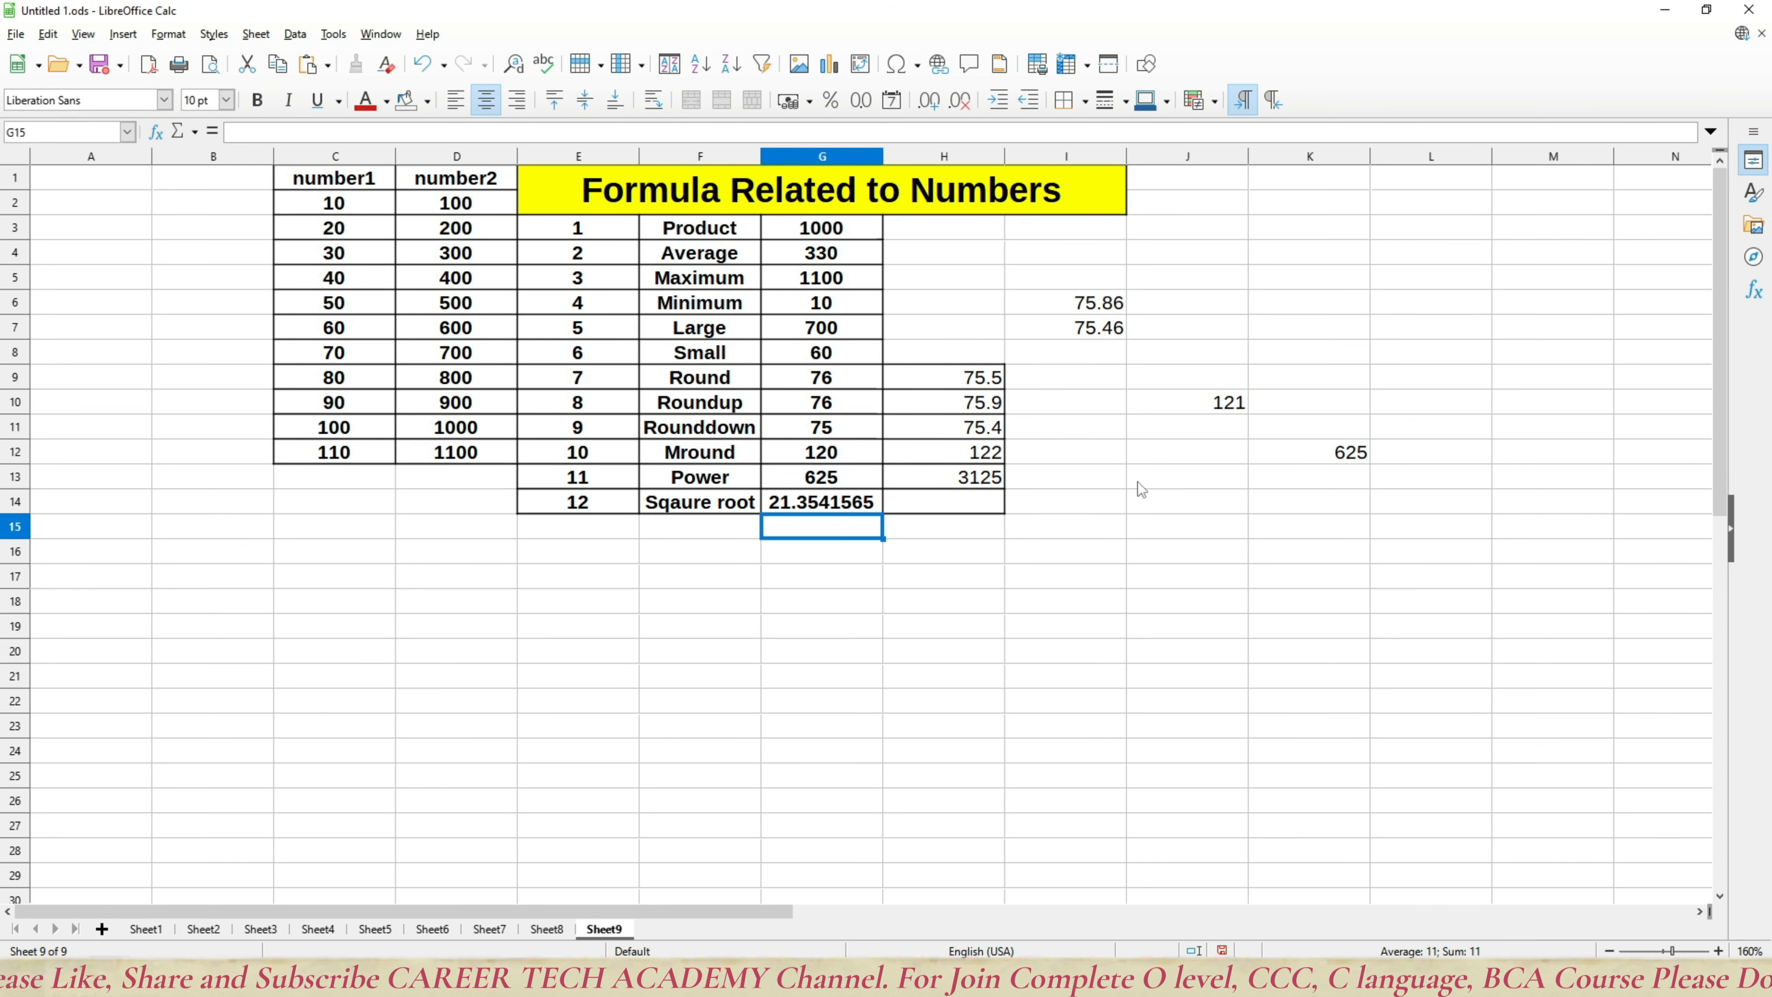
Step: Set the number in G14's SQRT formula to 345 and review the resulting formula
key("Up")
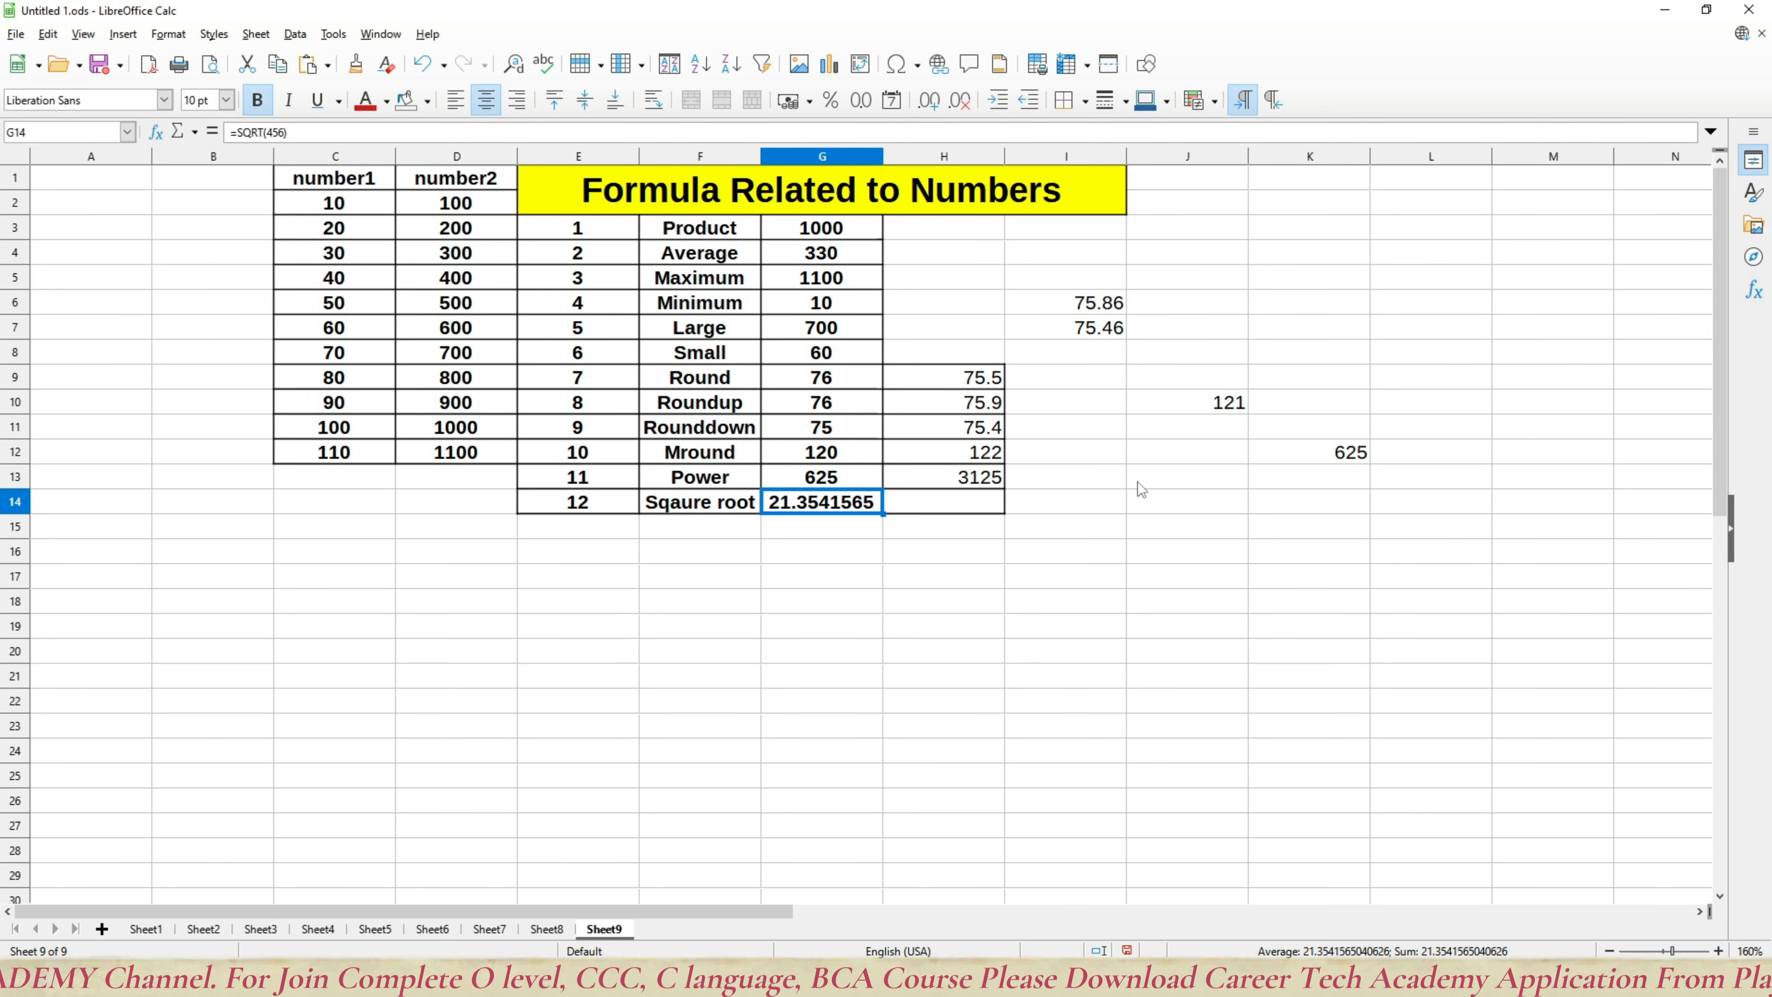
key("Up")
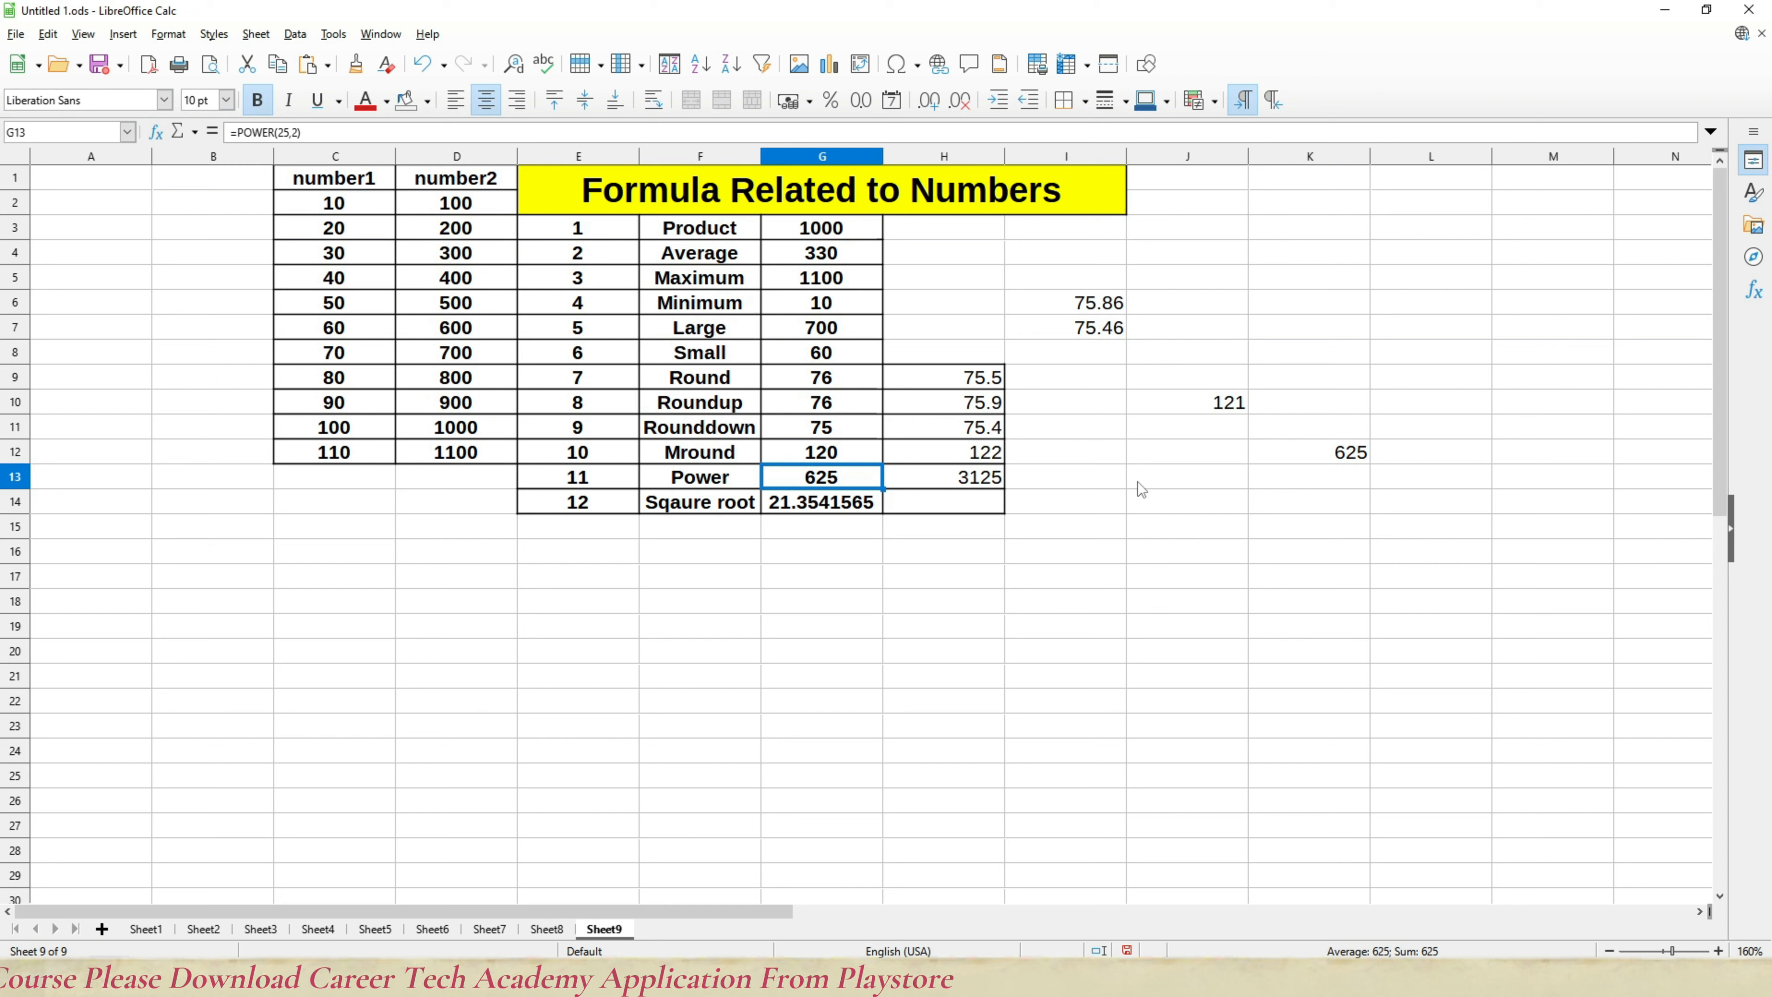
key("Down")
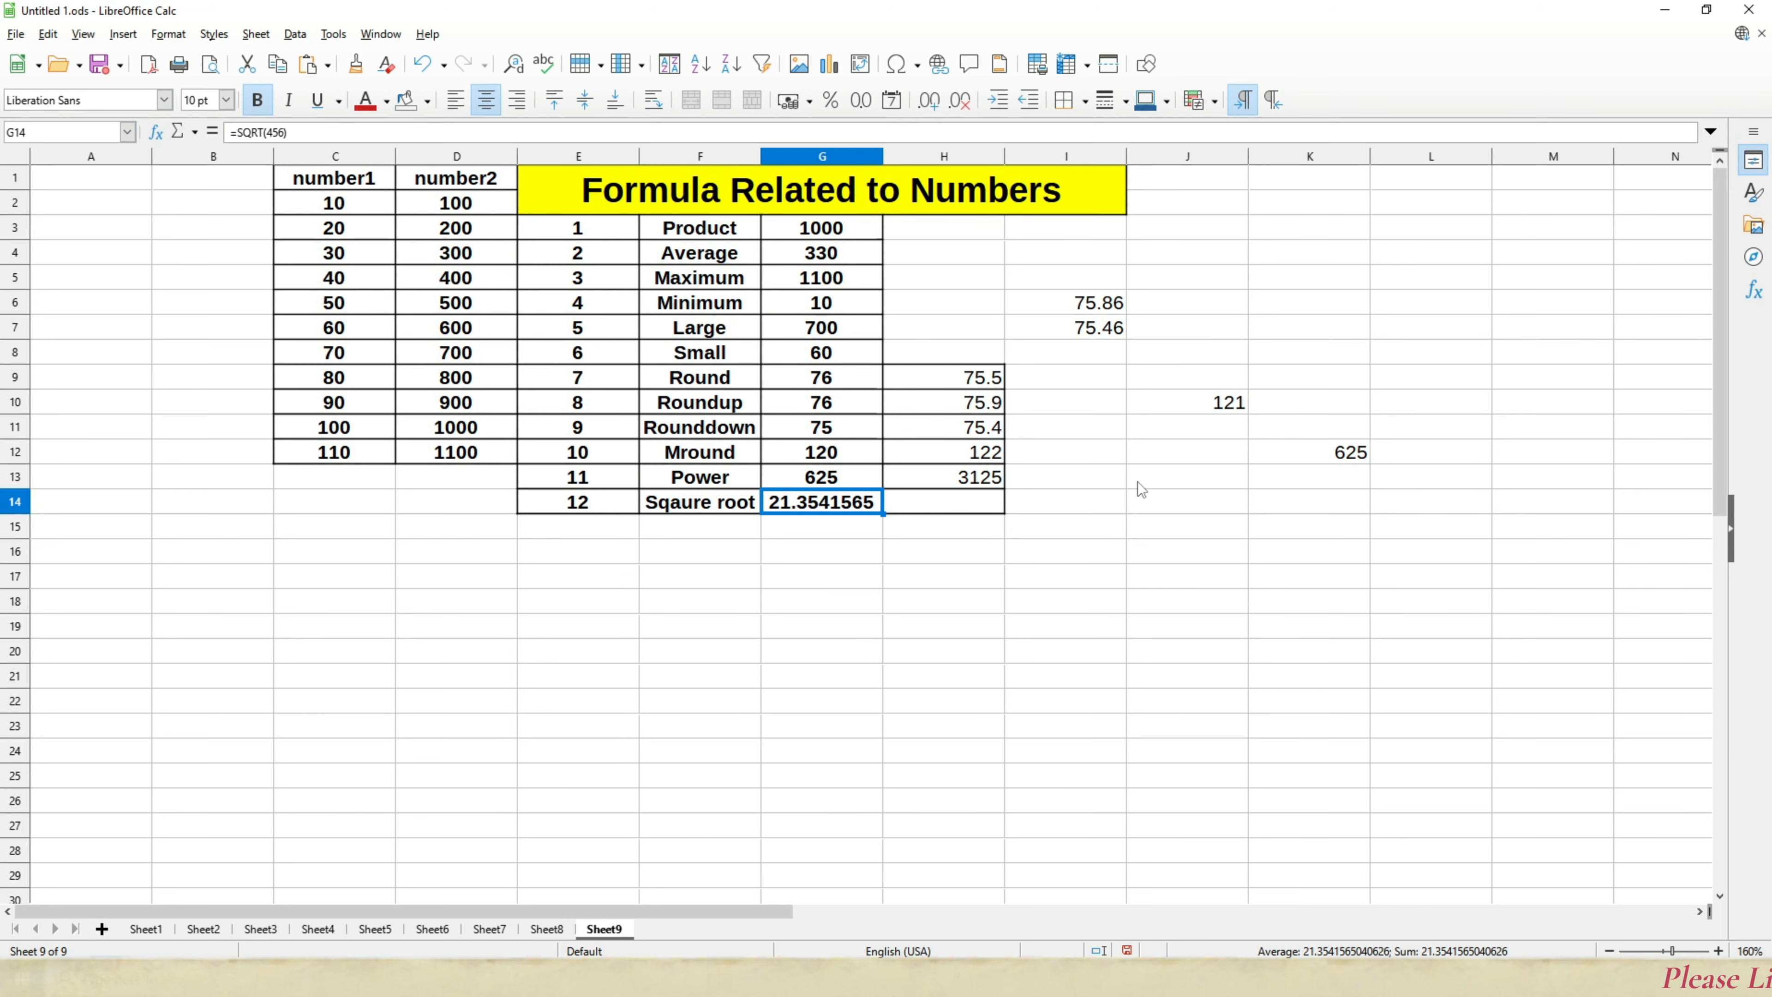
key("F2")
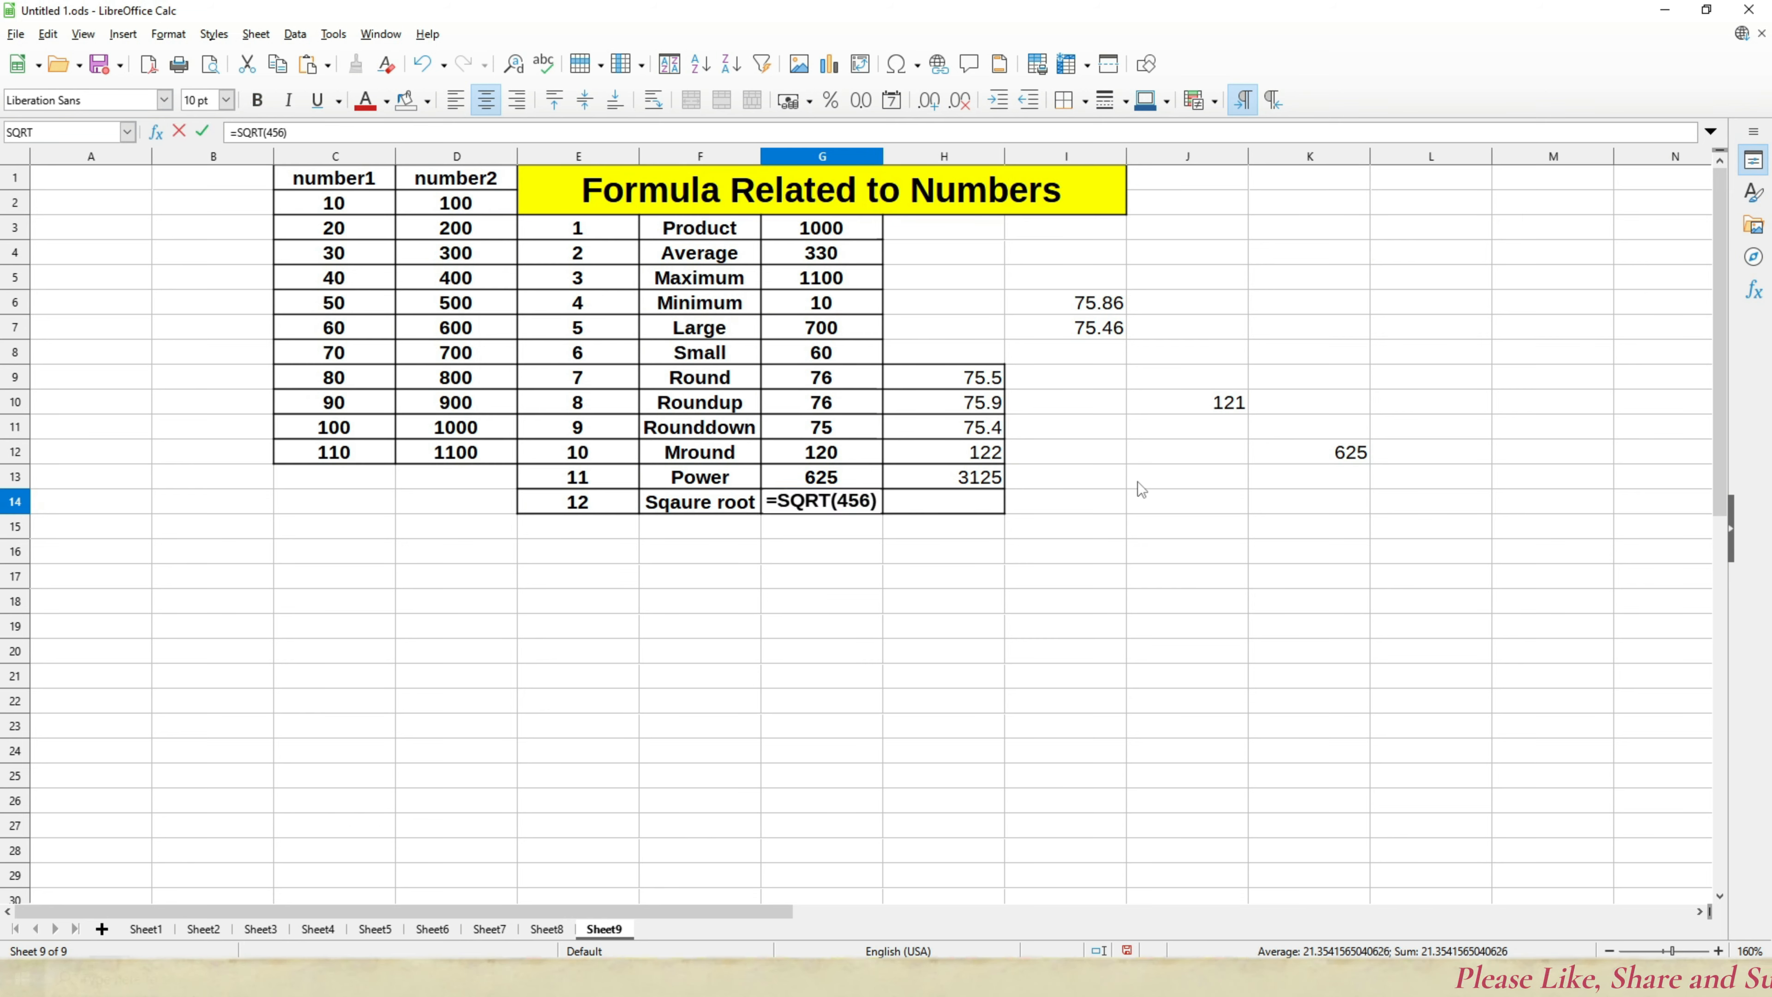
key("BackSpace")
key("BackSpace")
key("BackSpace")
key("BackSpace")
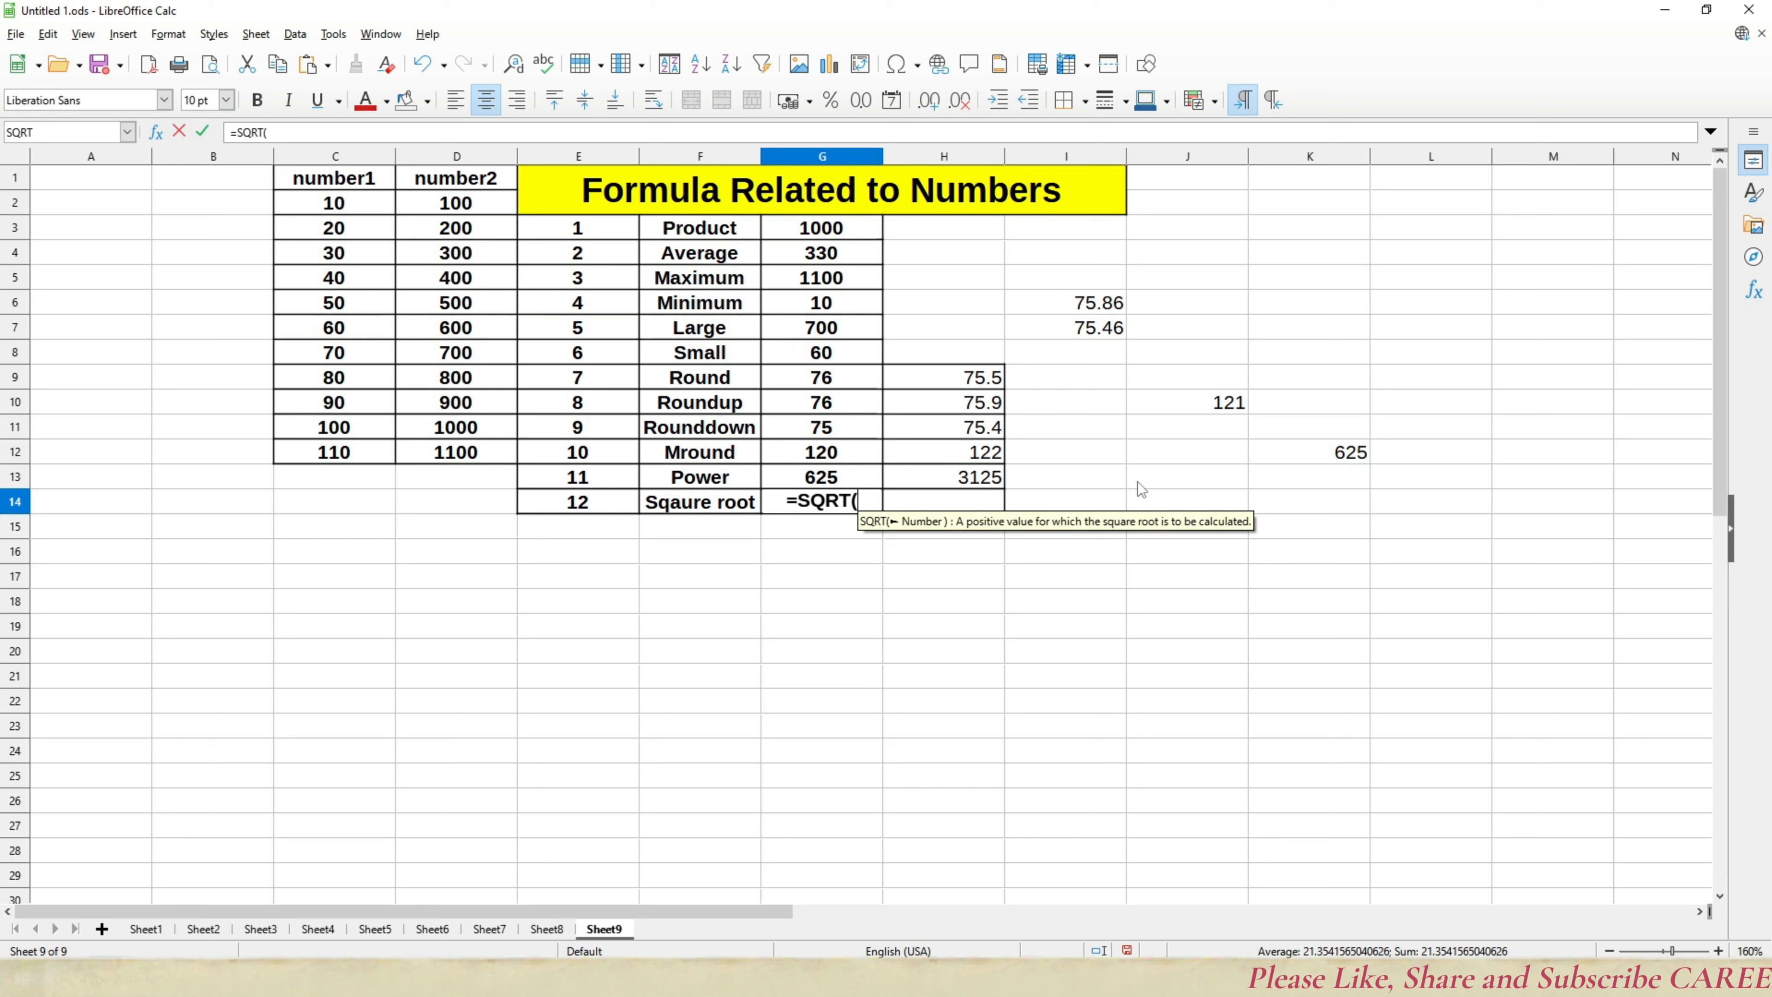
type("345")
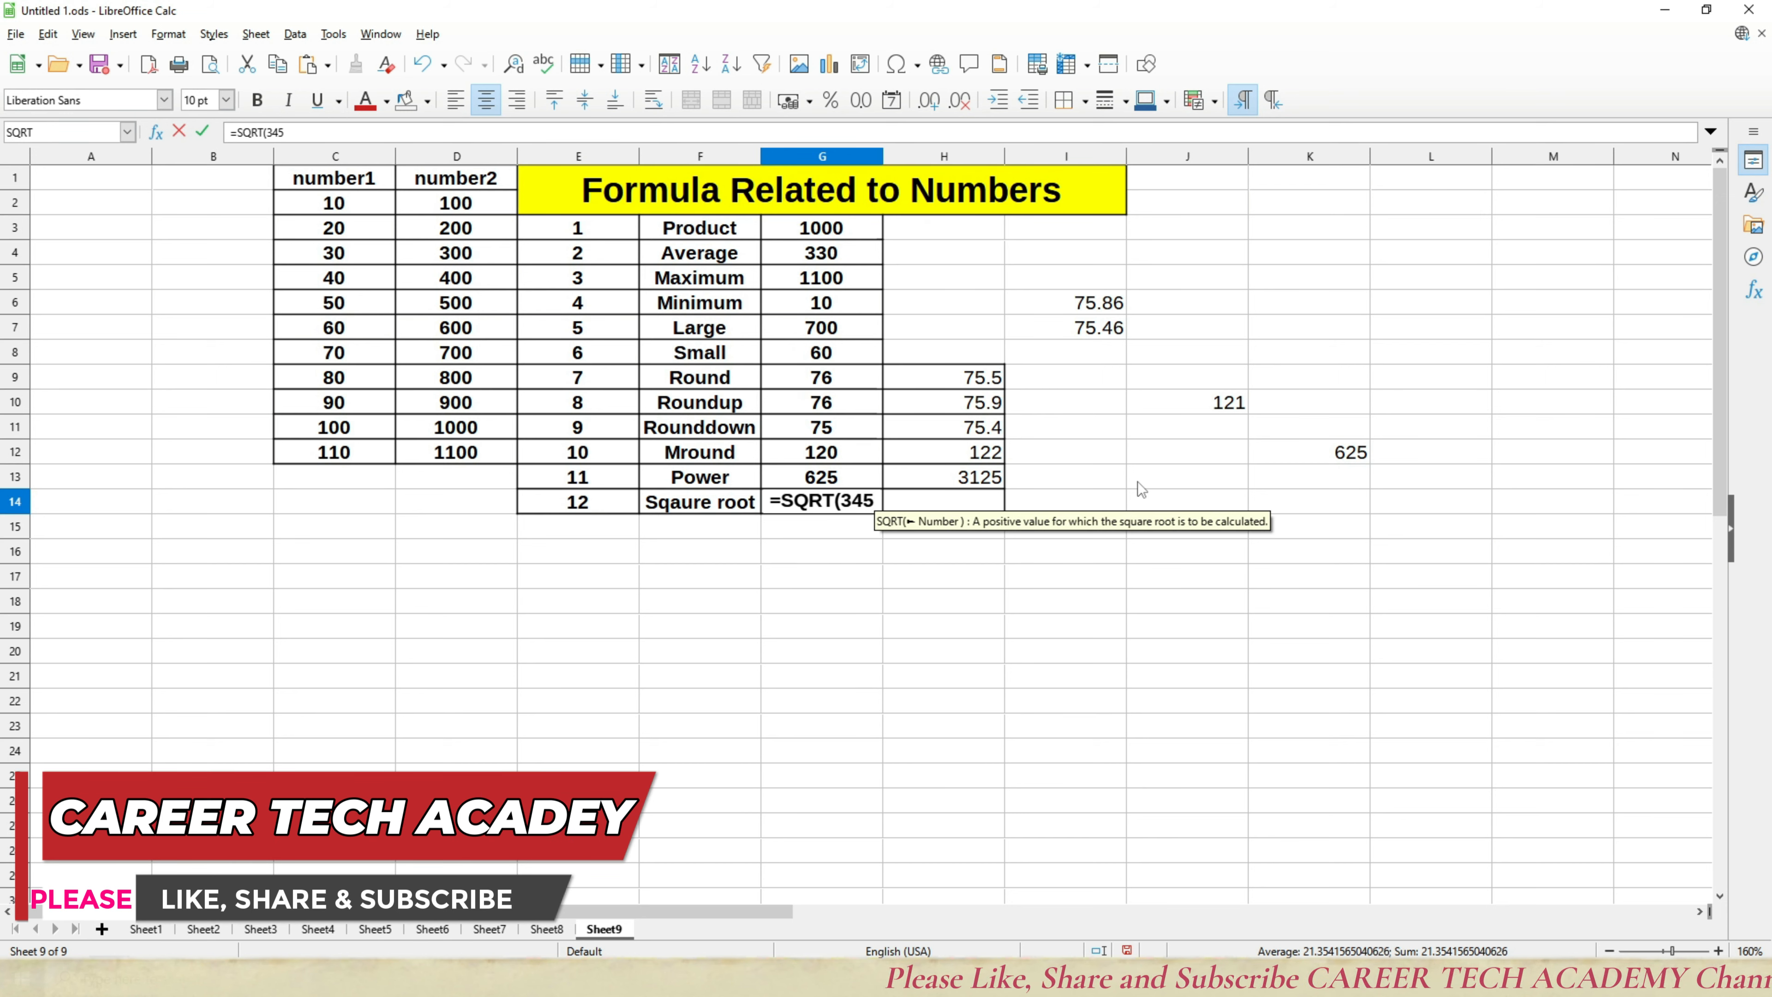
key("Return")
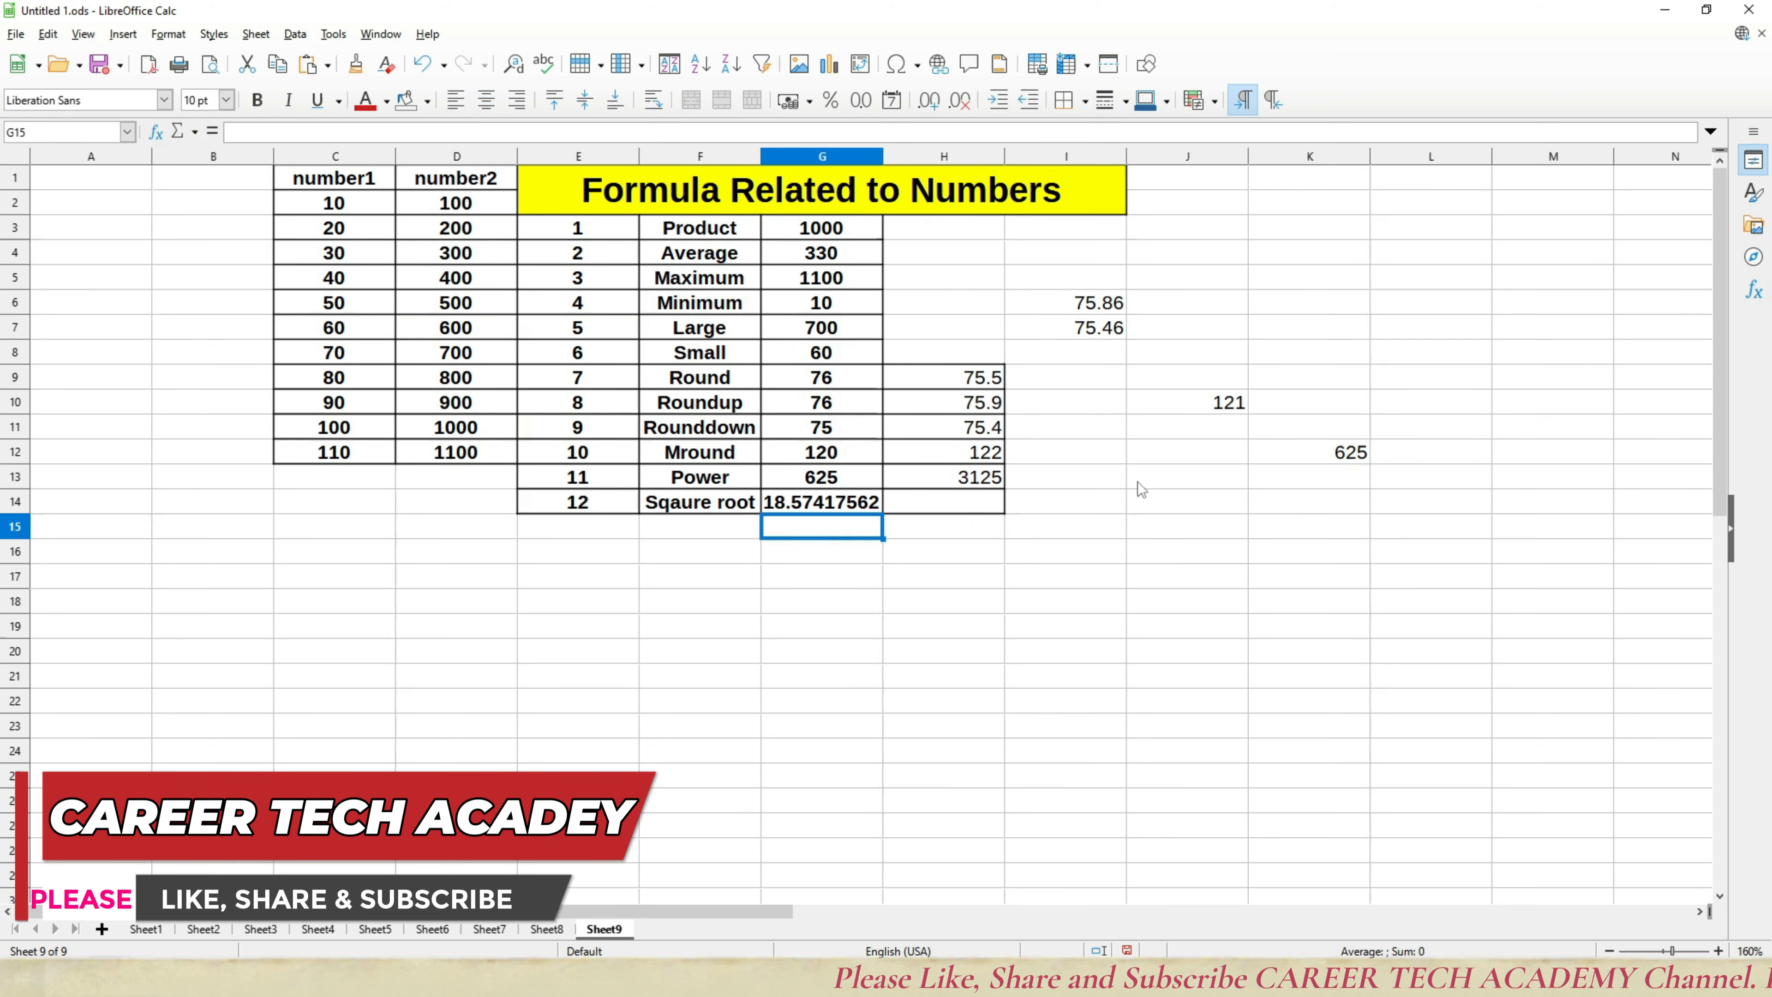
key("Up")
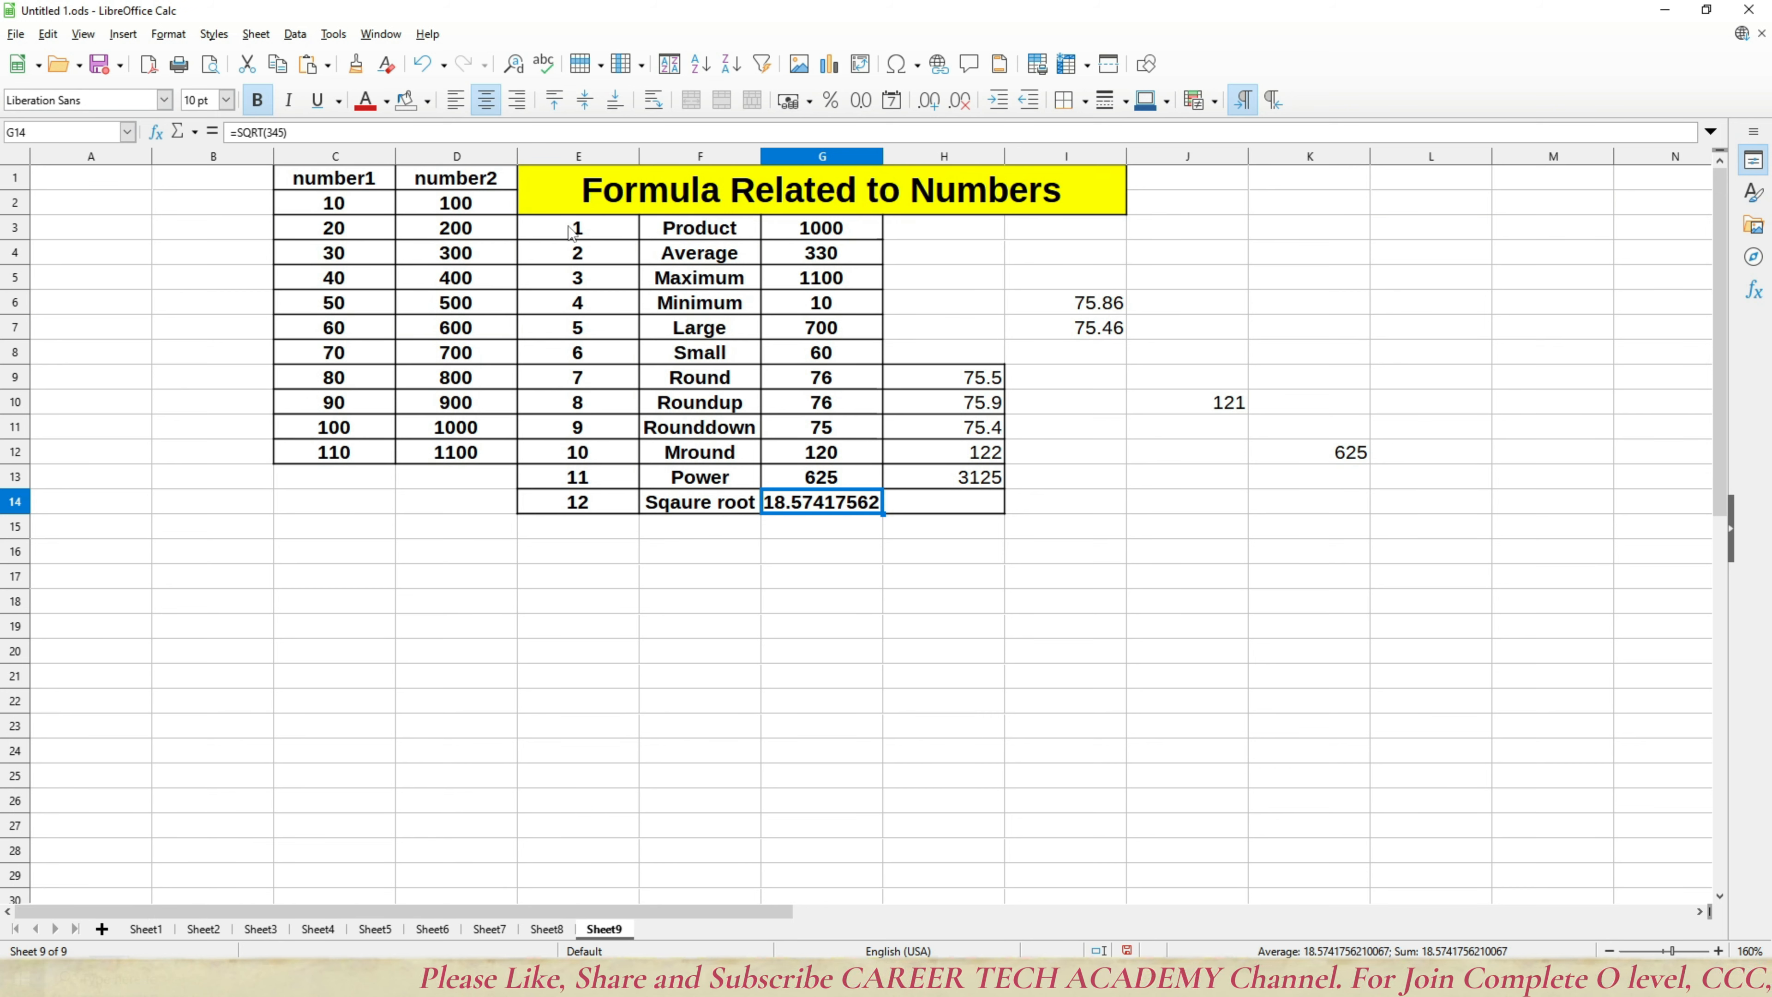
Step: Apply solid borders around and between all cells of the function table E3:H14
left_click_drag(571, 233, 918, 493)
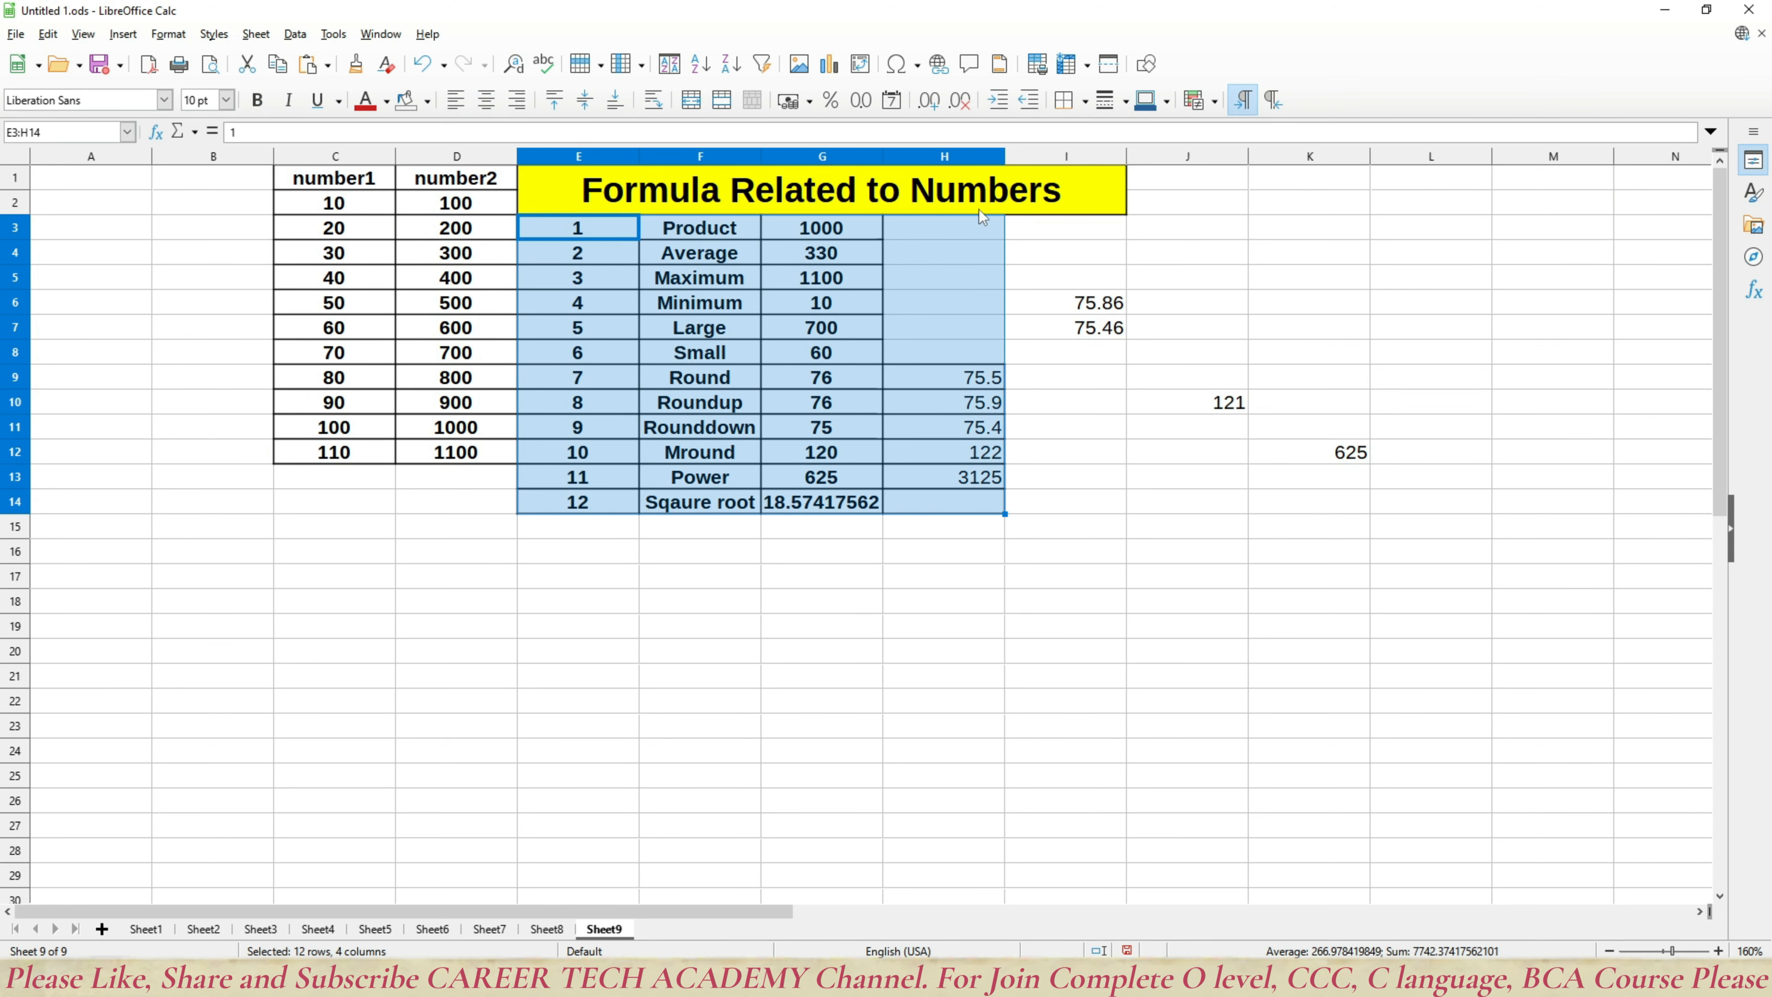
left_click(1108, 101)
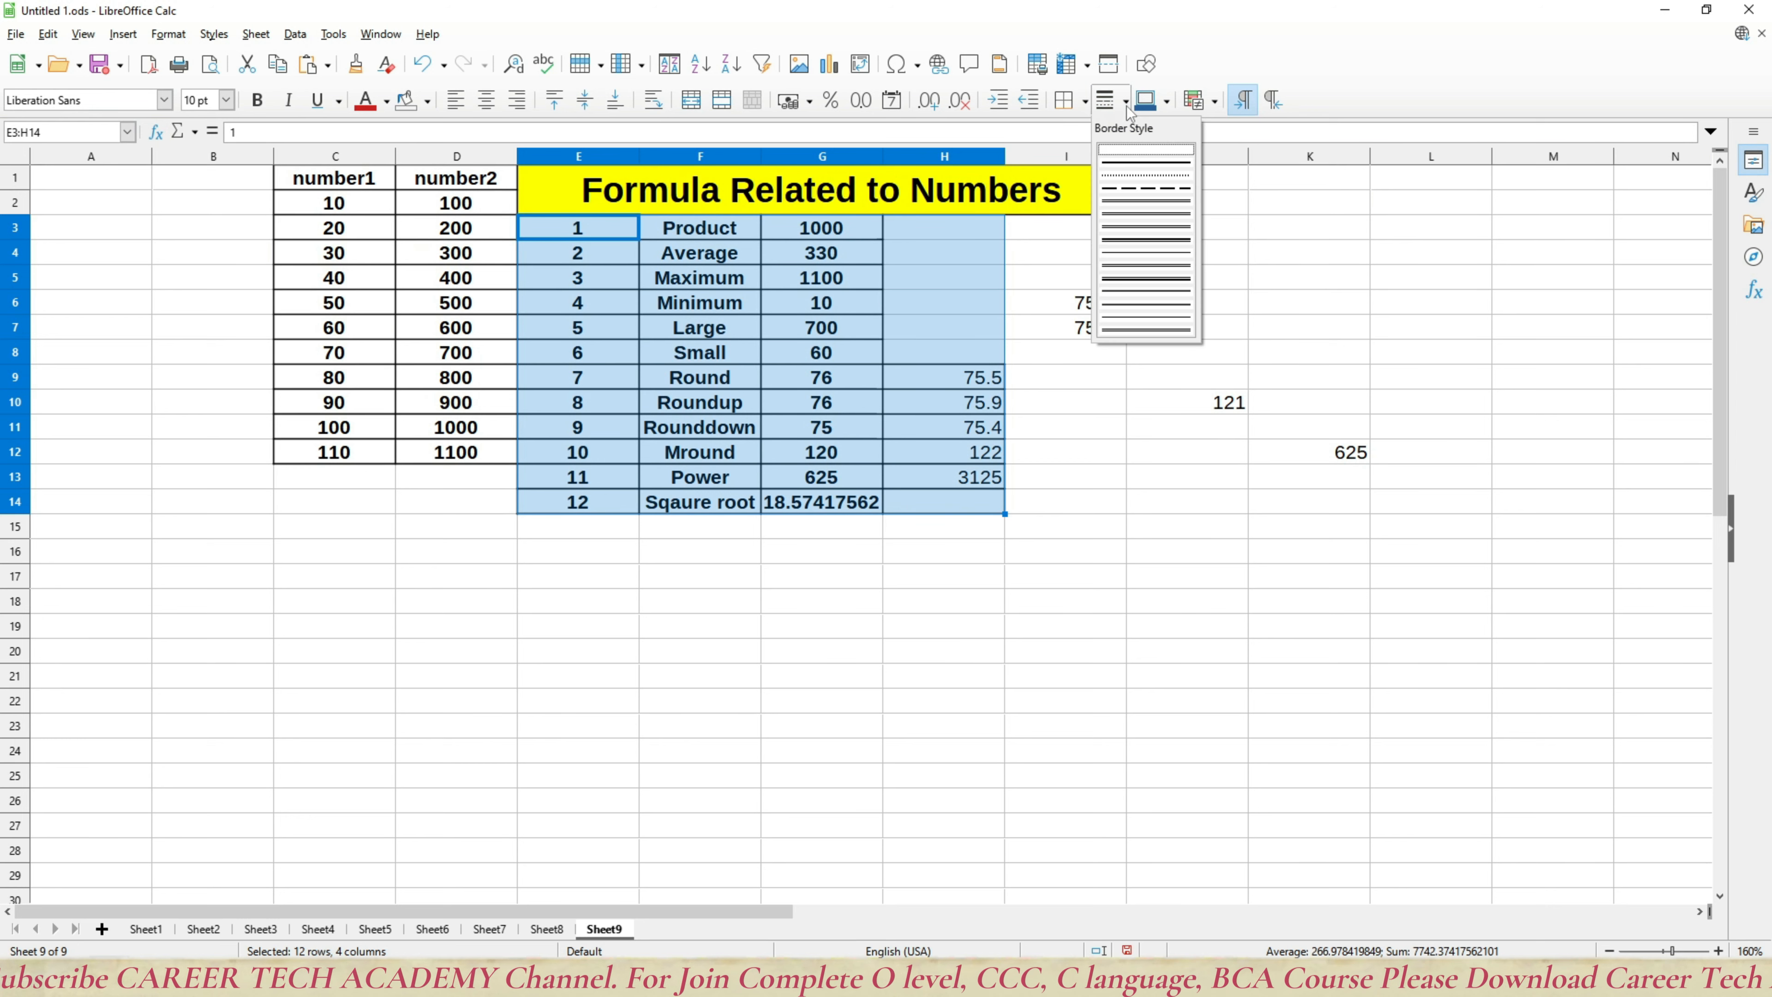
left_click(1135, 166)
left_click(1085, 103)
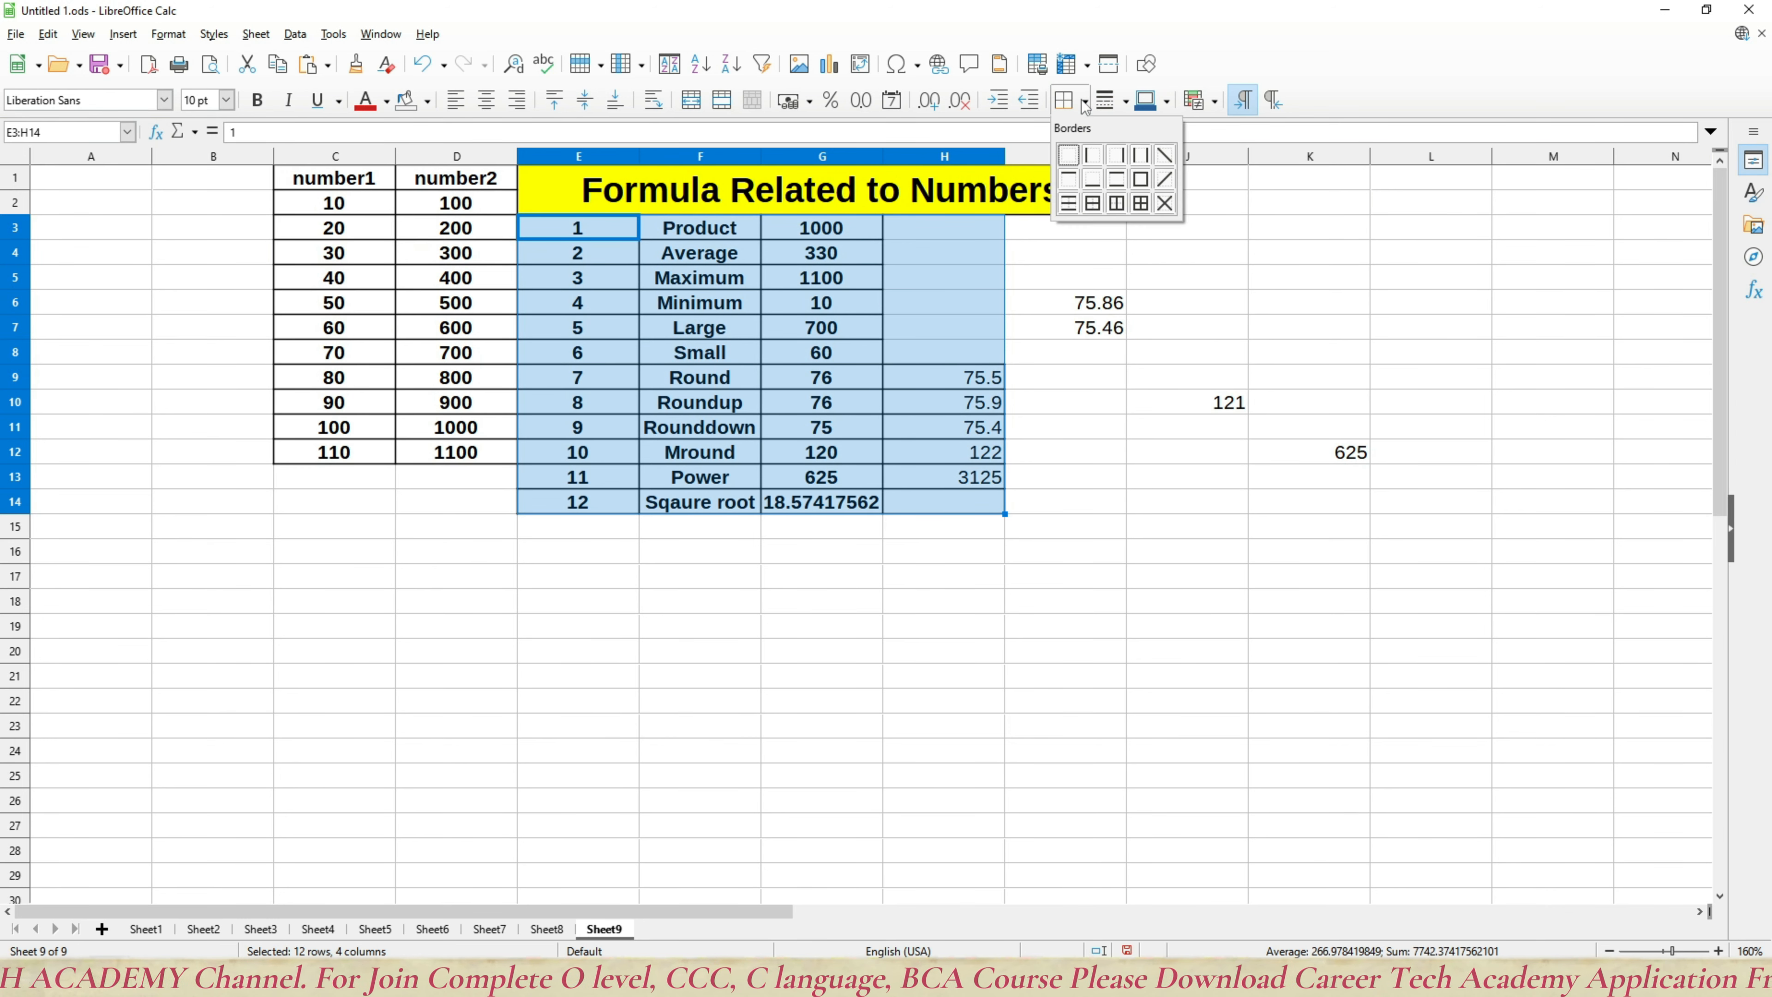
left_click(1140, 203)
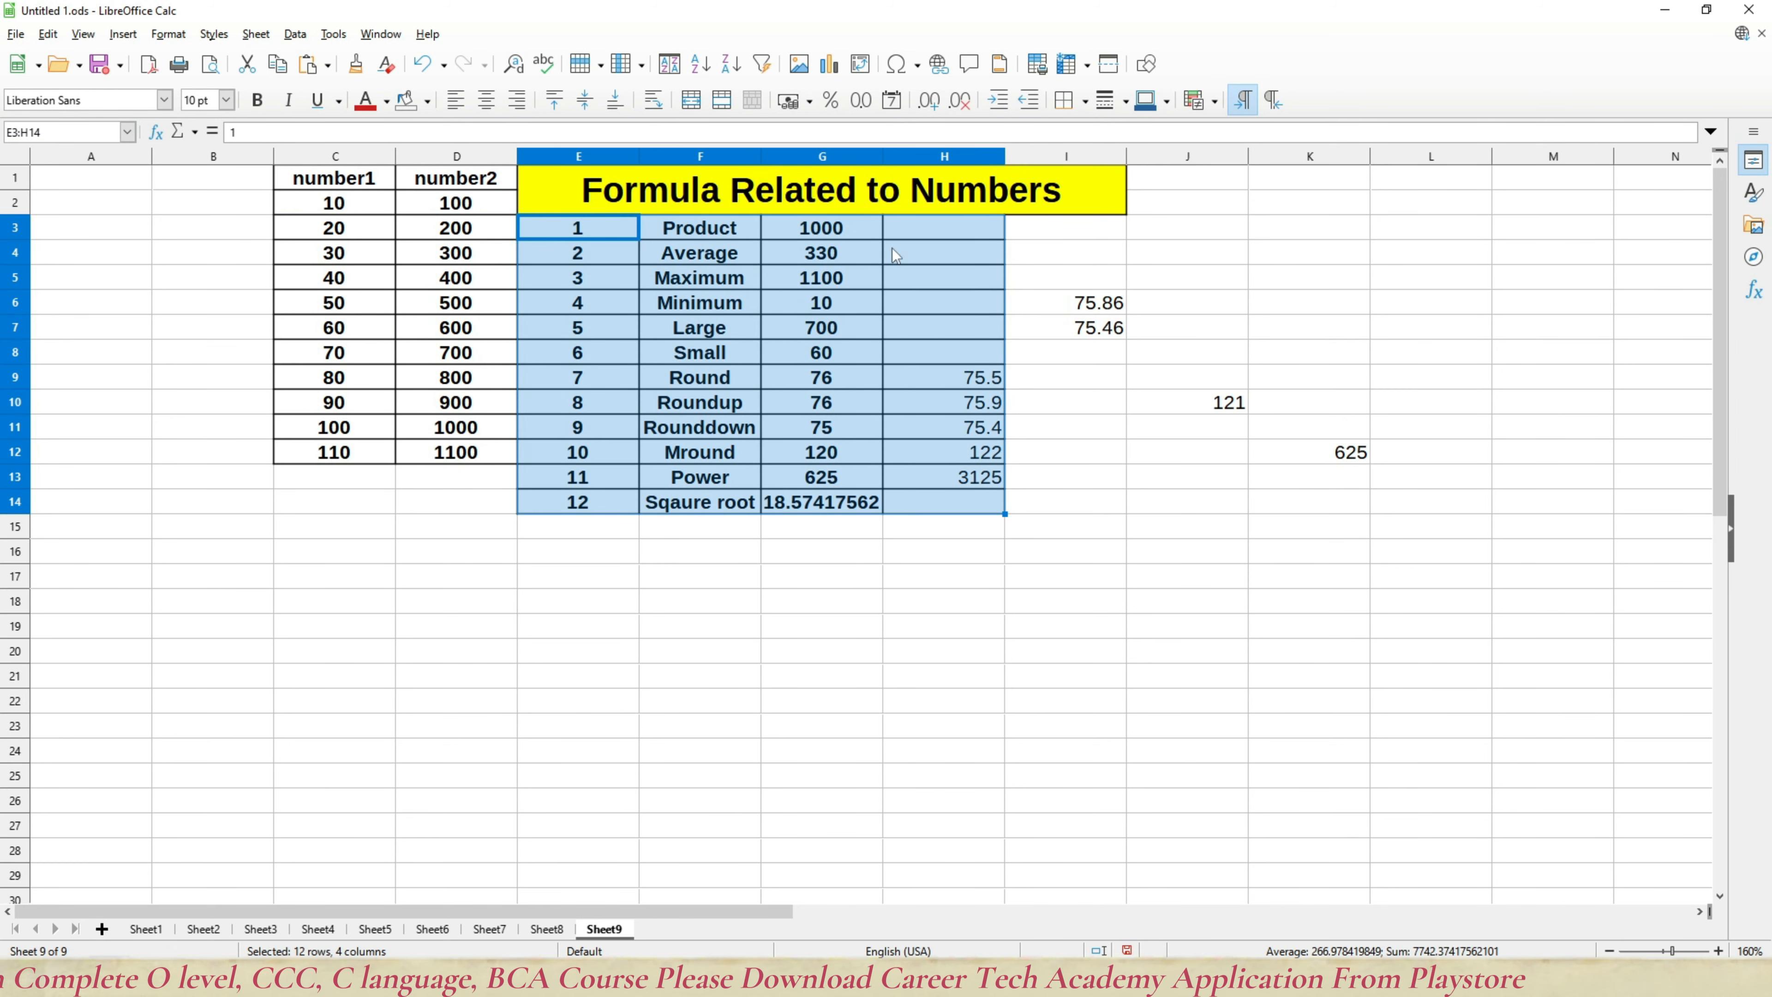
Step: Look over the text formulas on Sheet8, and on Sheet9 check the LARGE and SMALL formulas in G7 and G8 against their source range C2:D12
left_click(548, 929)
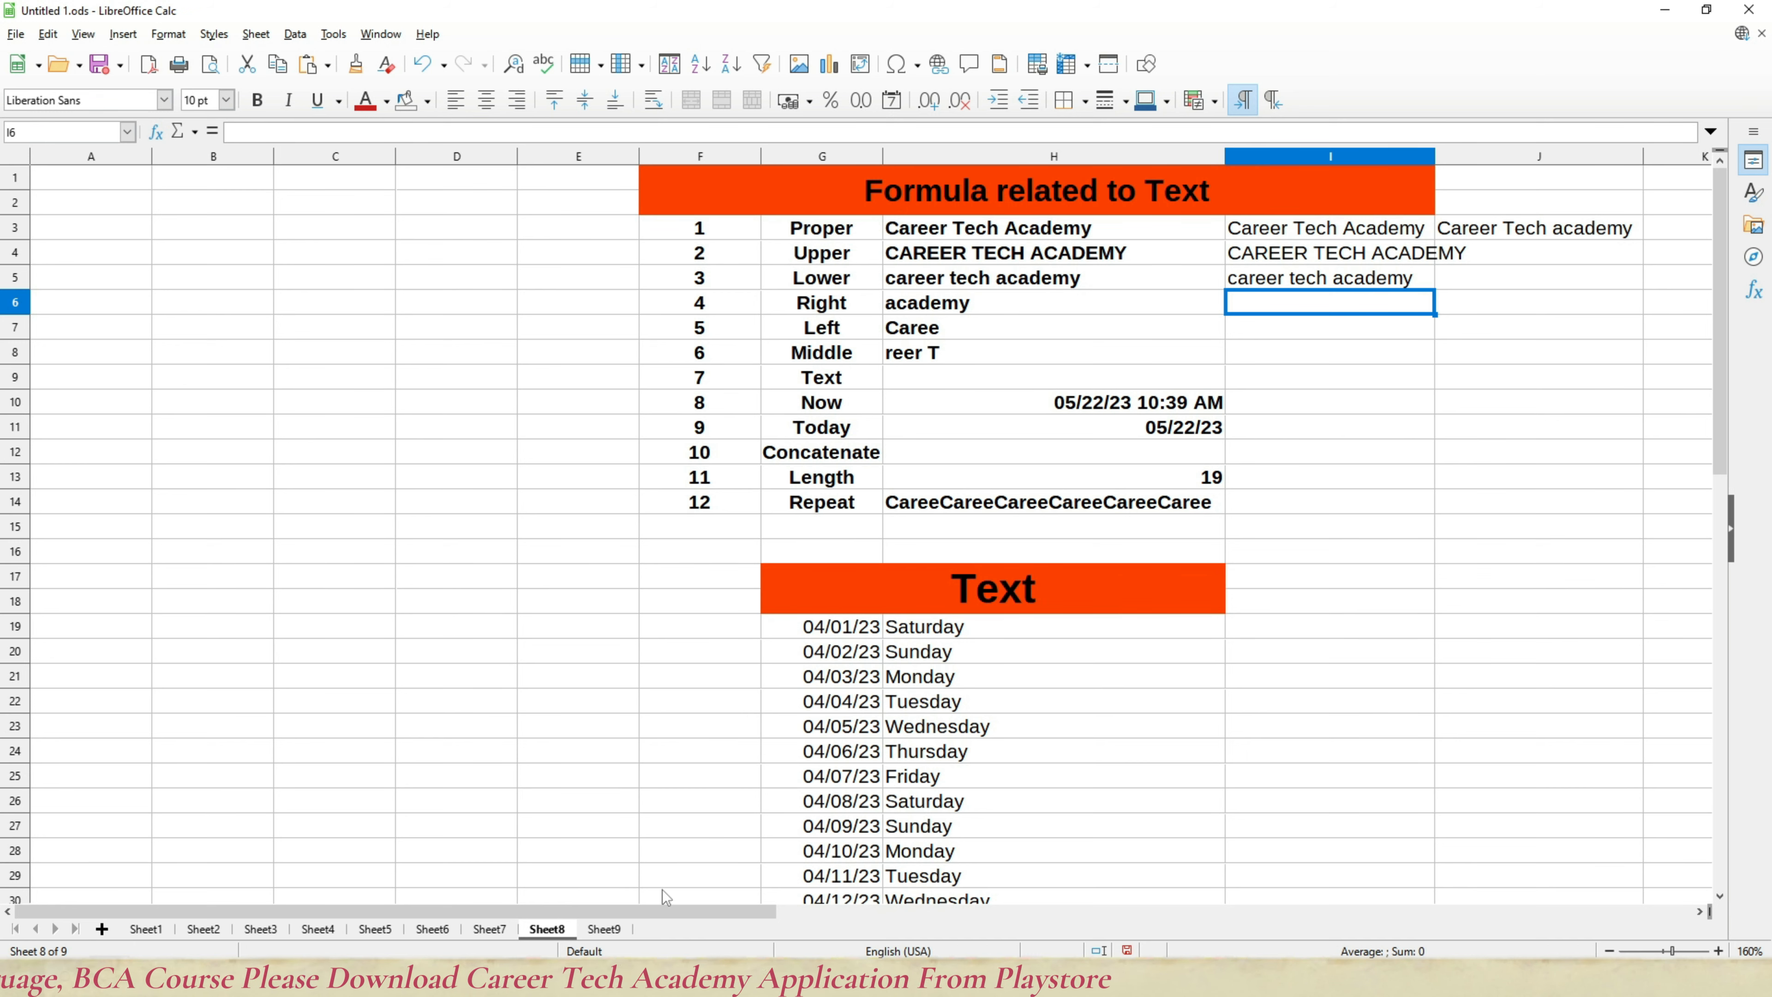
left_click(626, 930)
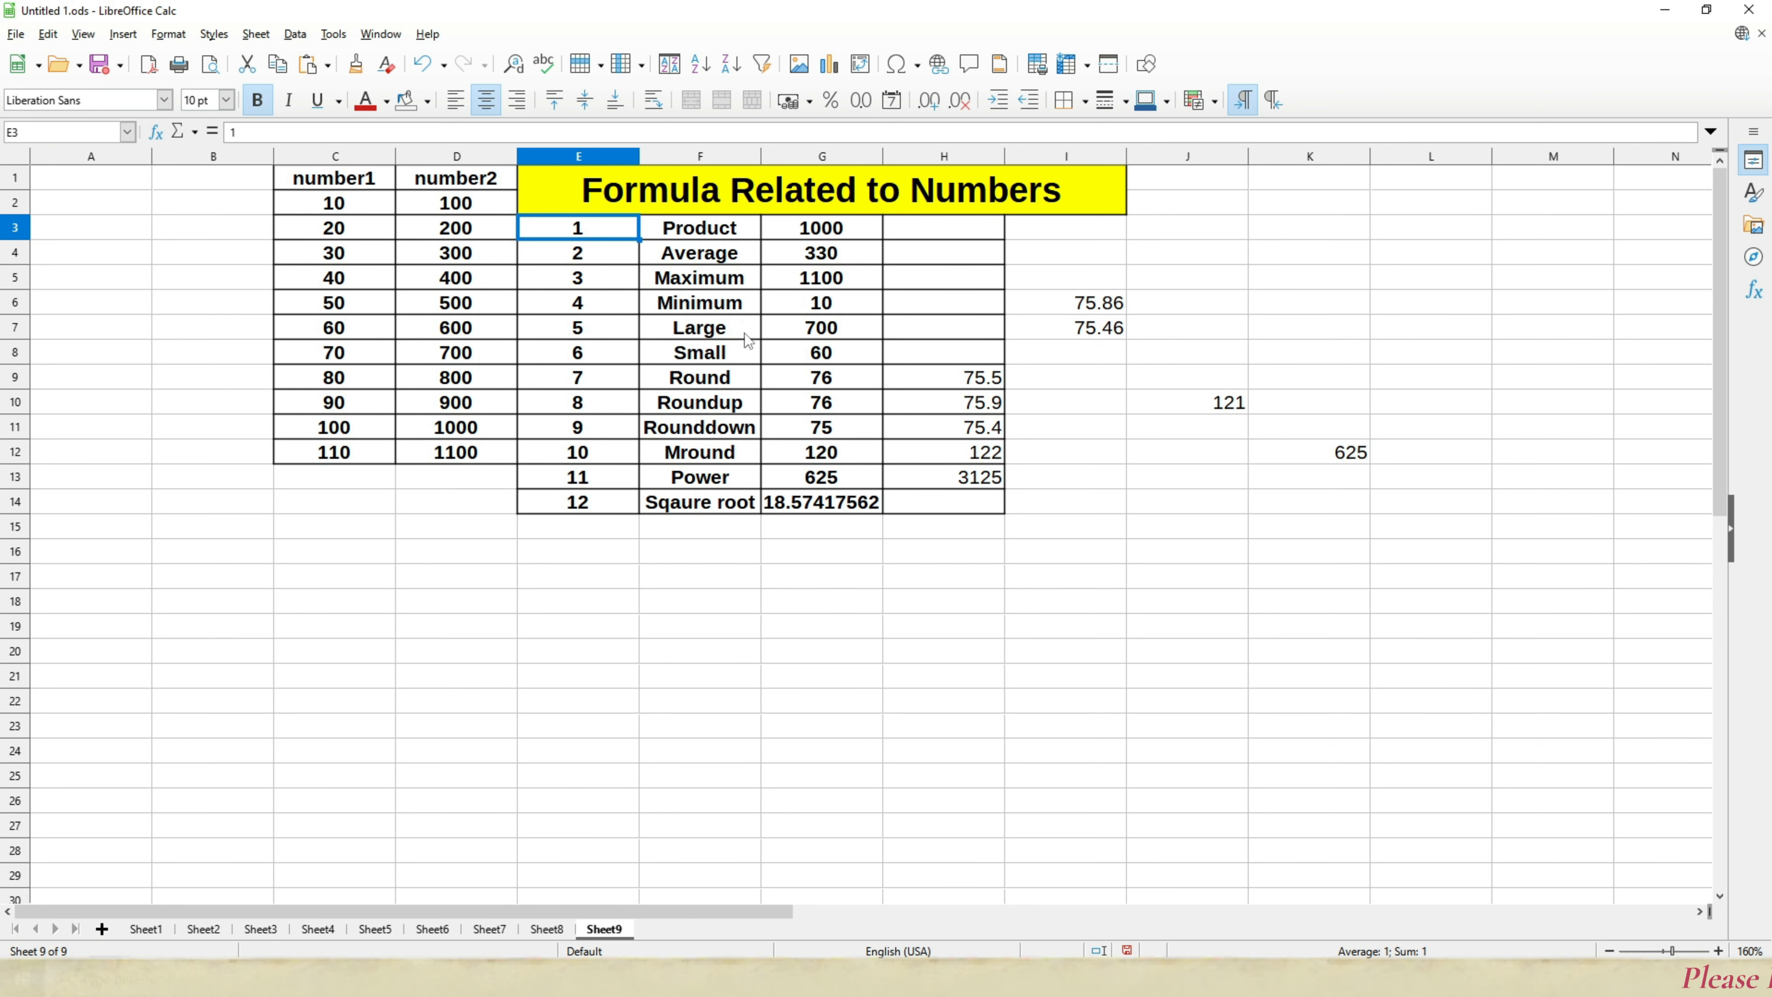
left_click(745, 332)
left_click(836, 328)
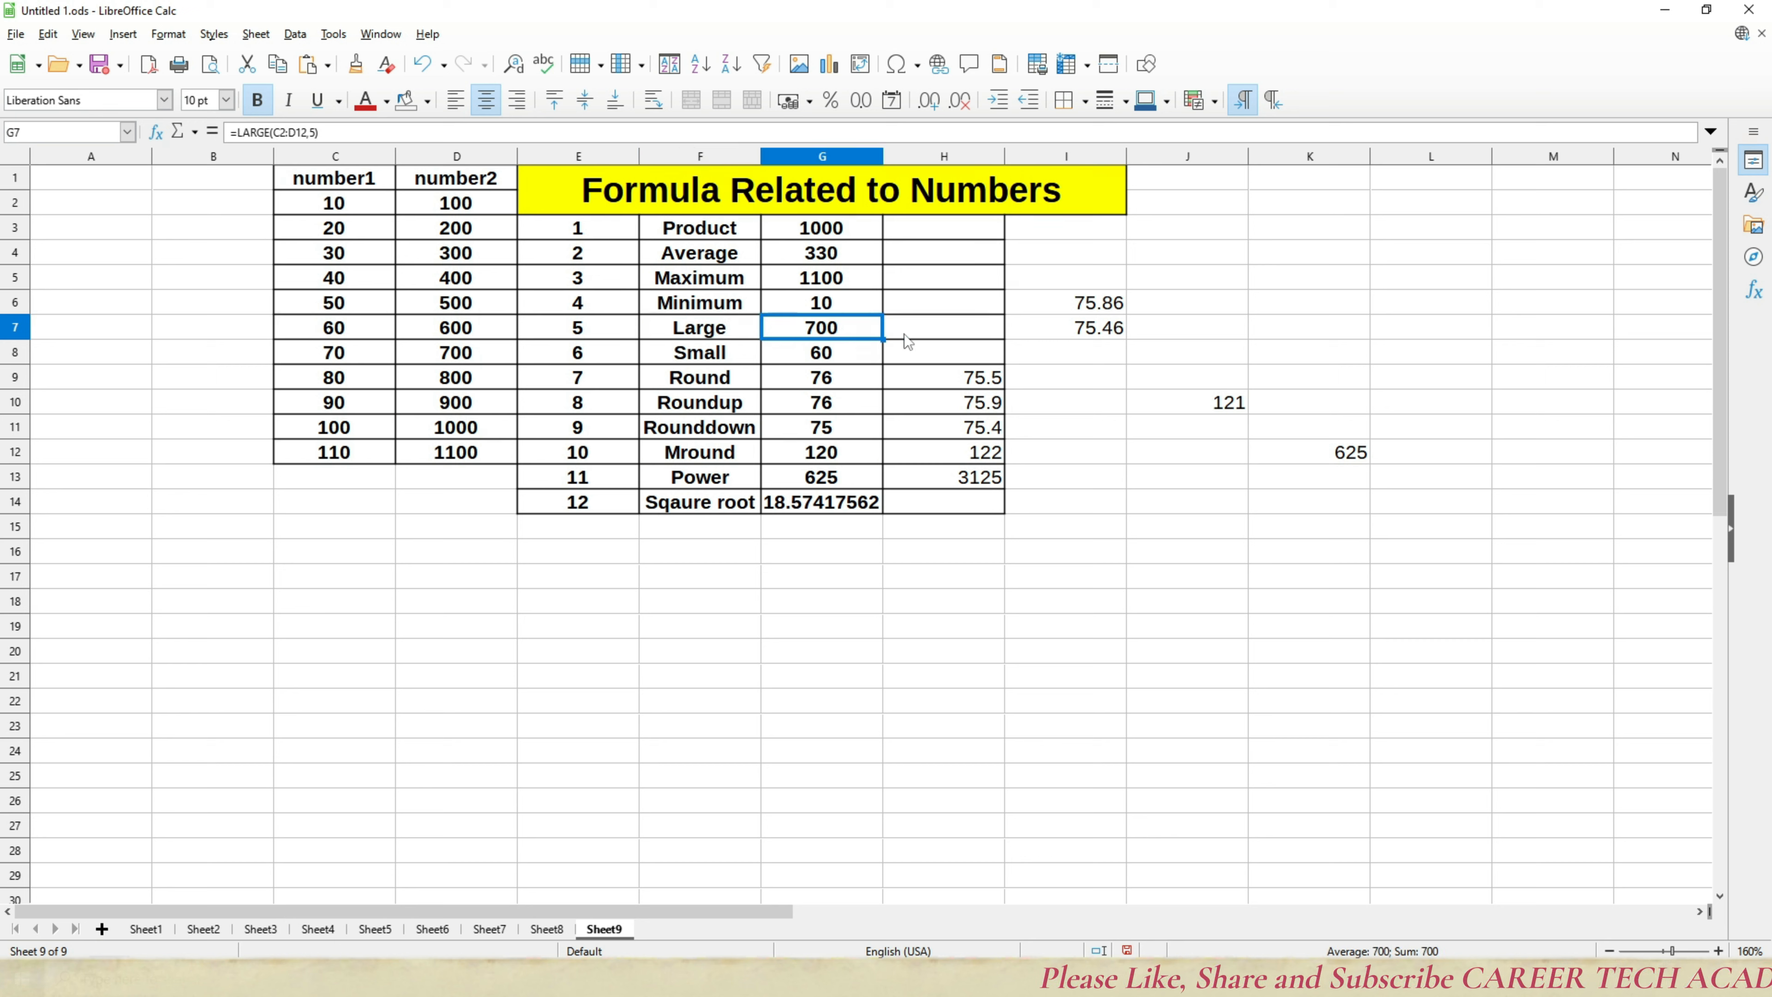
left_click(848, 356)
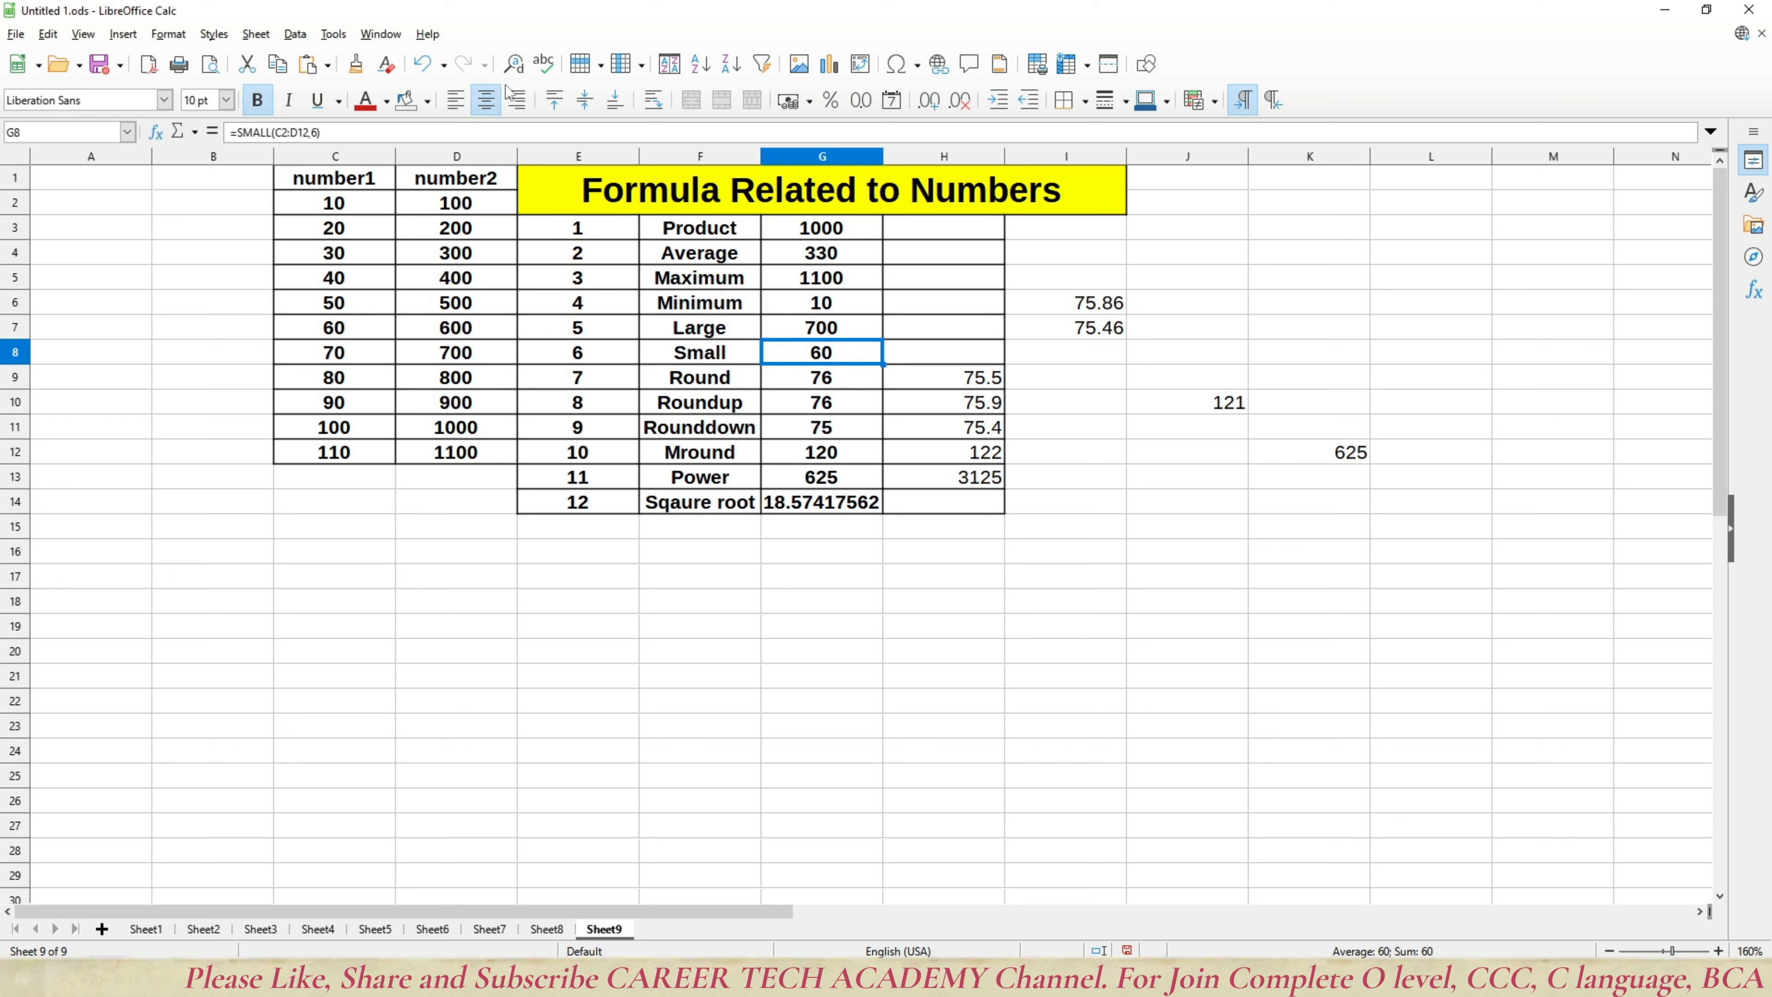
left_click(351, 208)
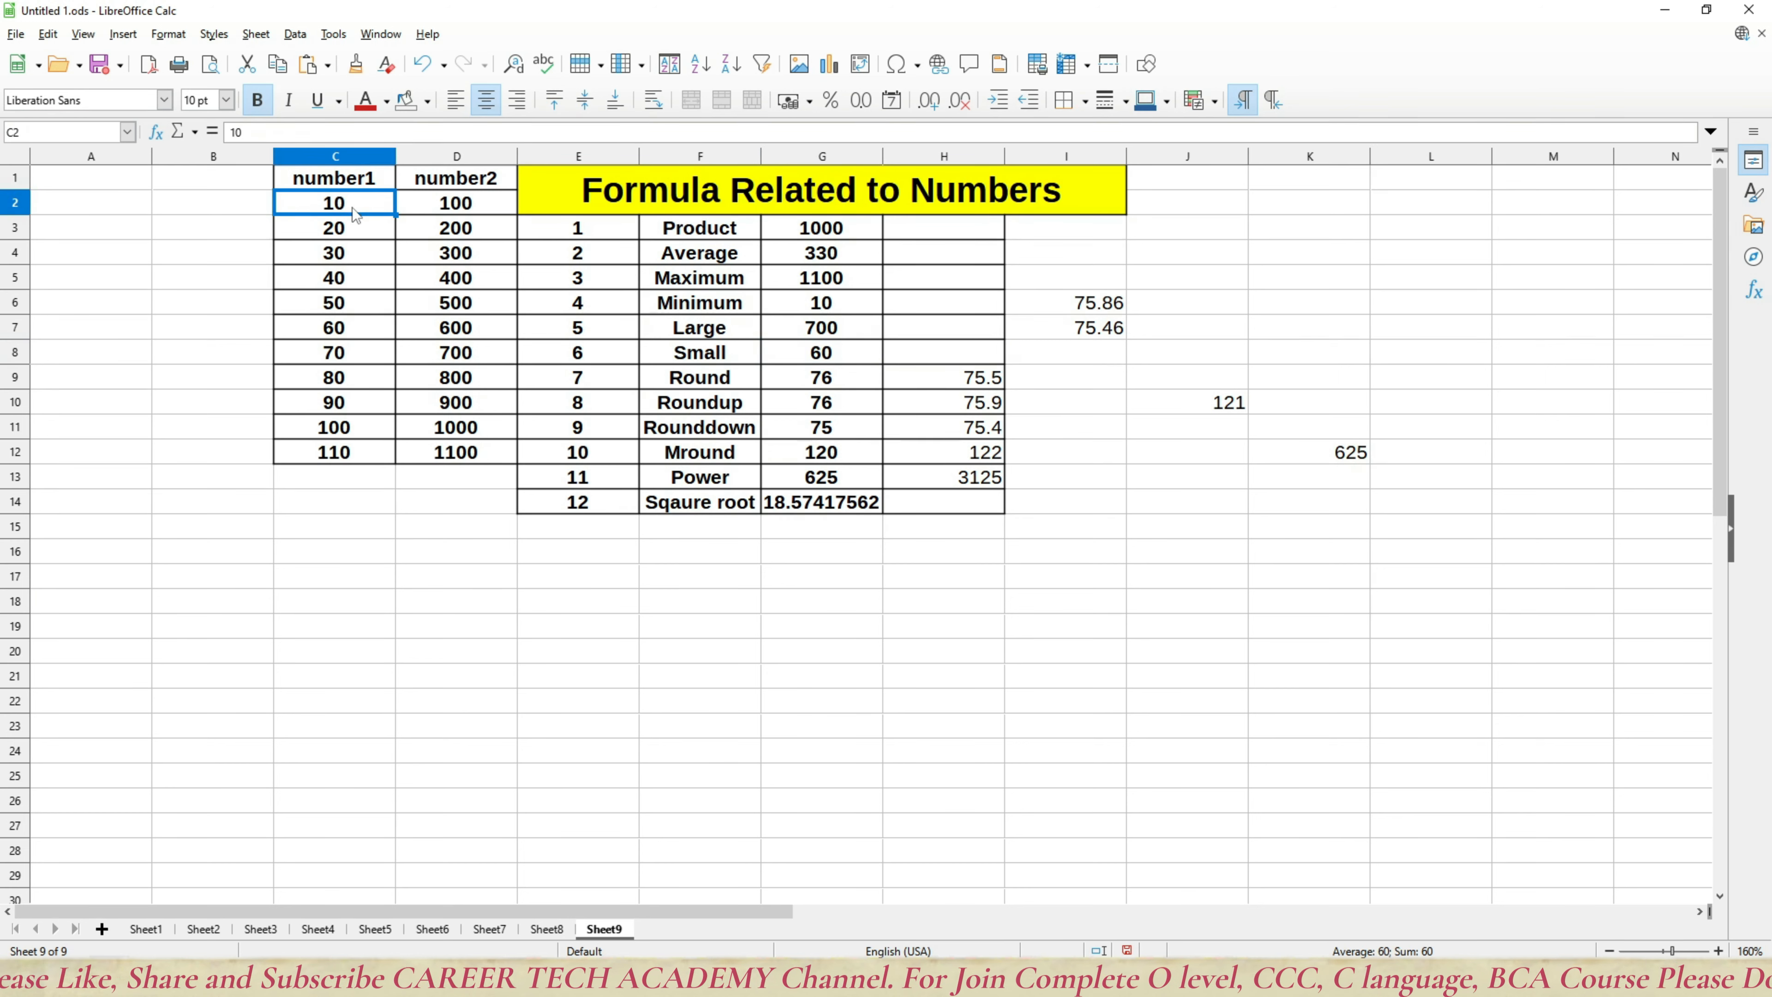
left_click(848, 358)
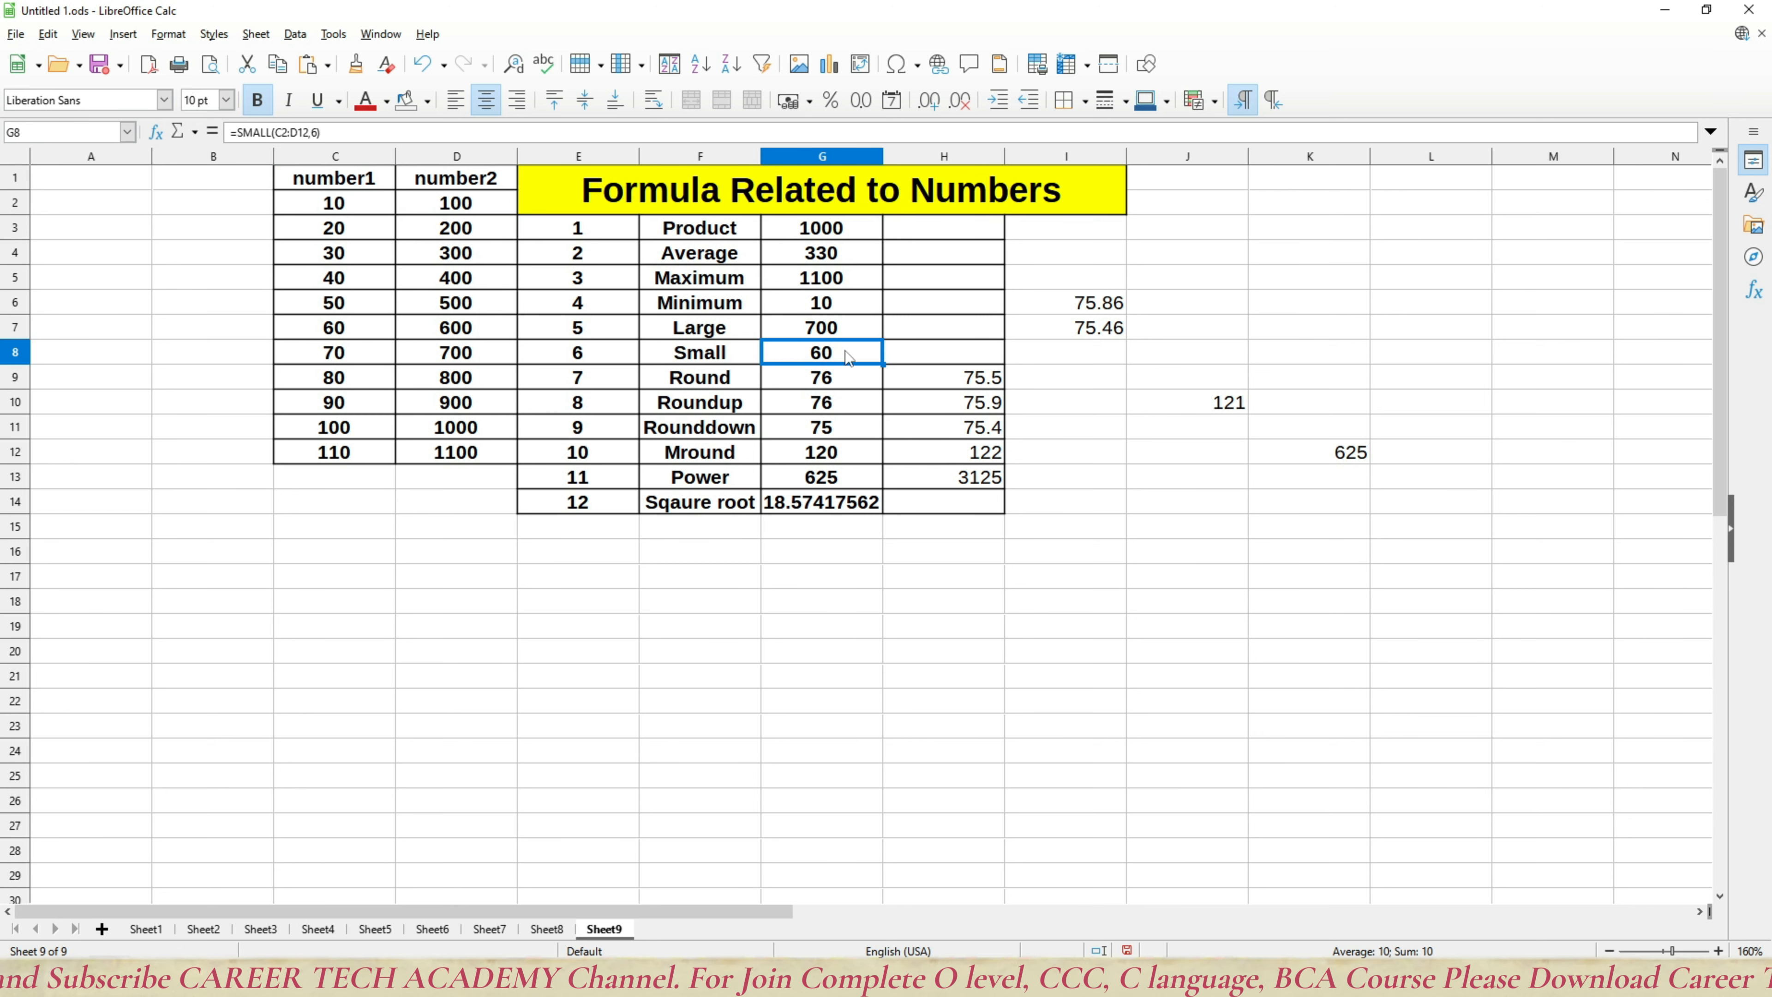
left_click(475, 457)
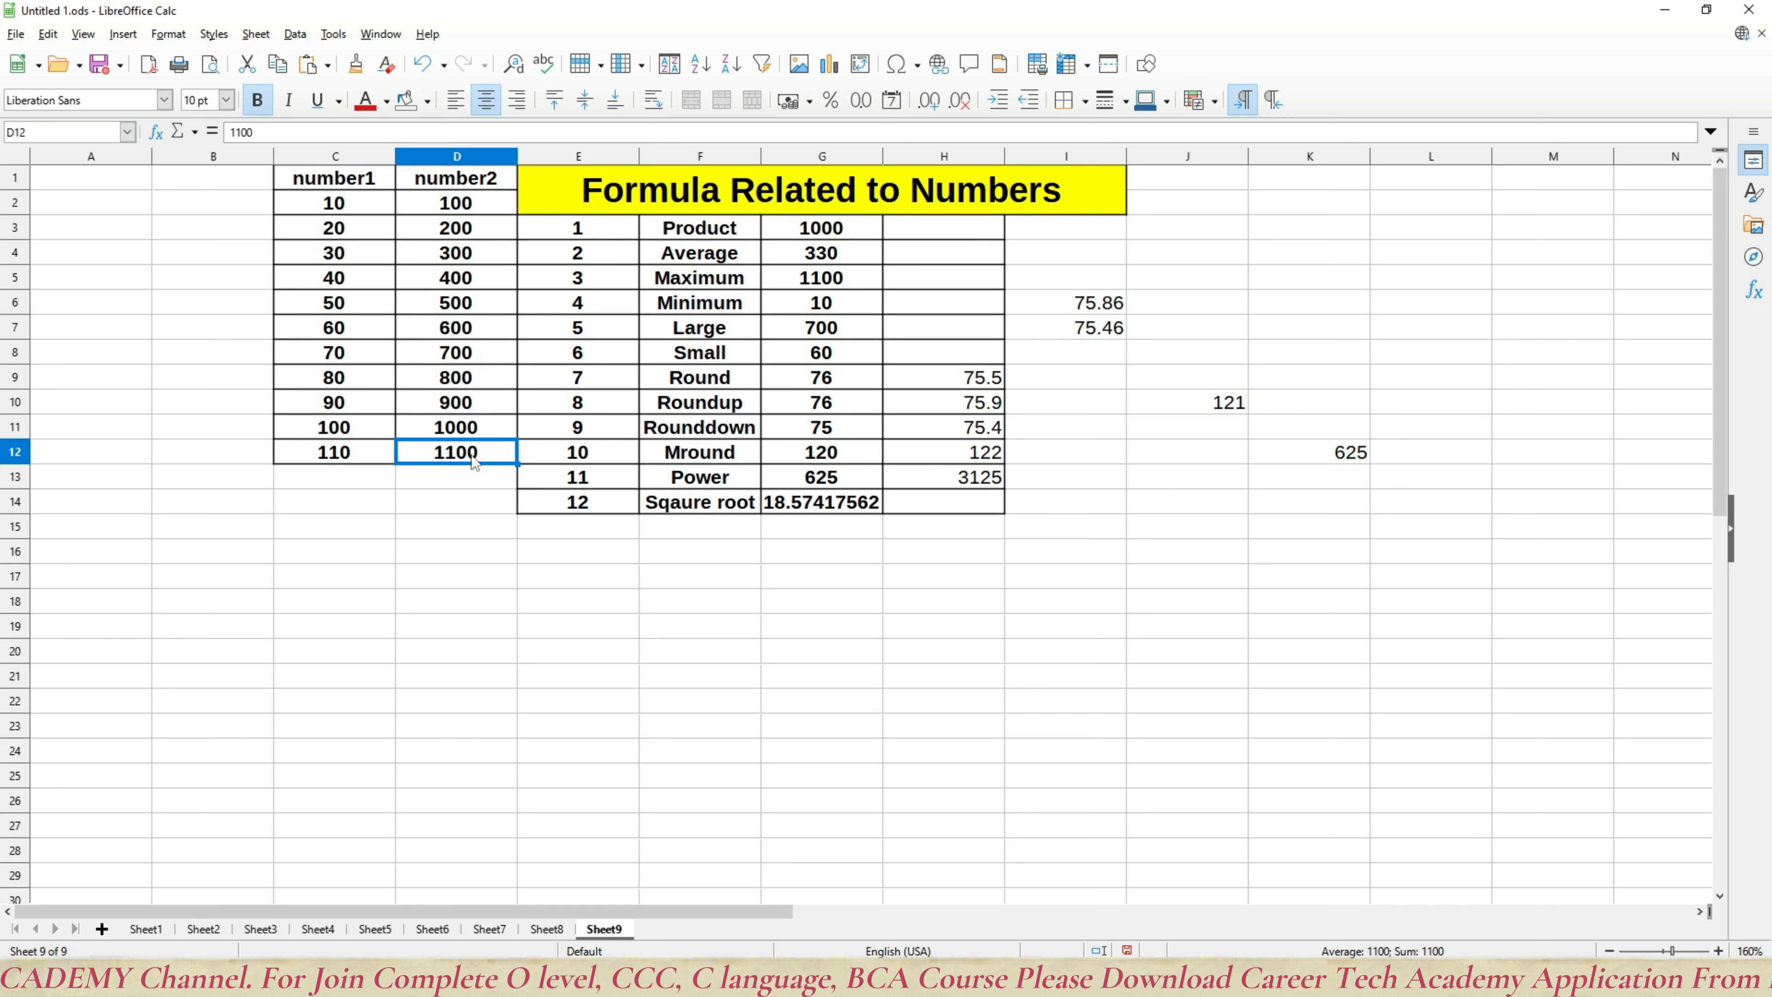
Step: Review the ROUND, ROUNDUP and MROUND formulas in G9, G10 and G12 together with their source numbers in I6, I7 and J10
left_click(796, 378)
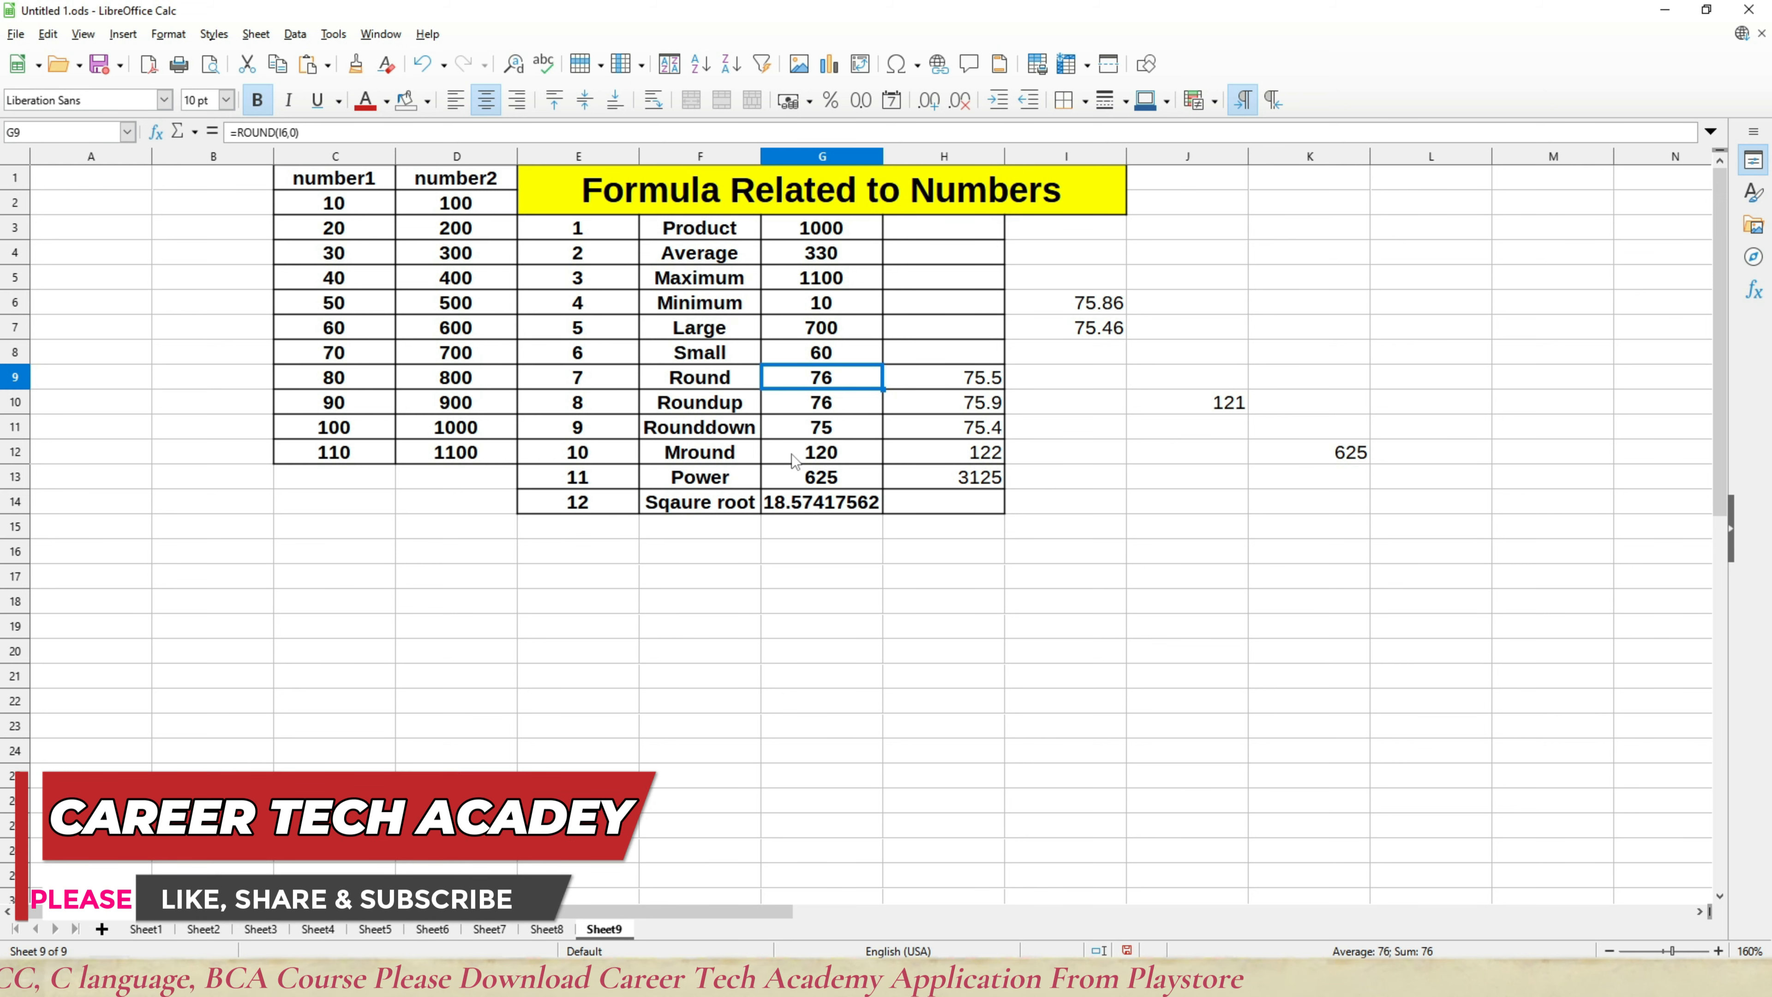
left_click(1078, 307)
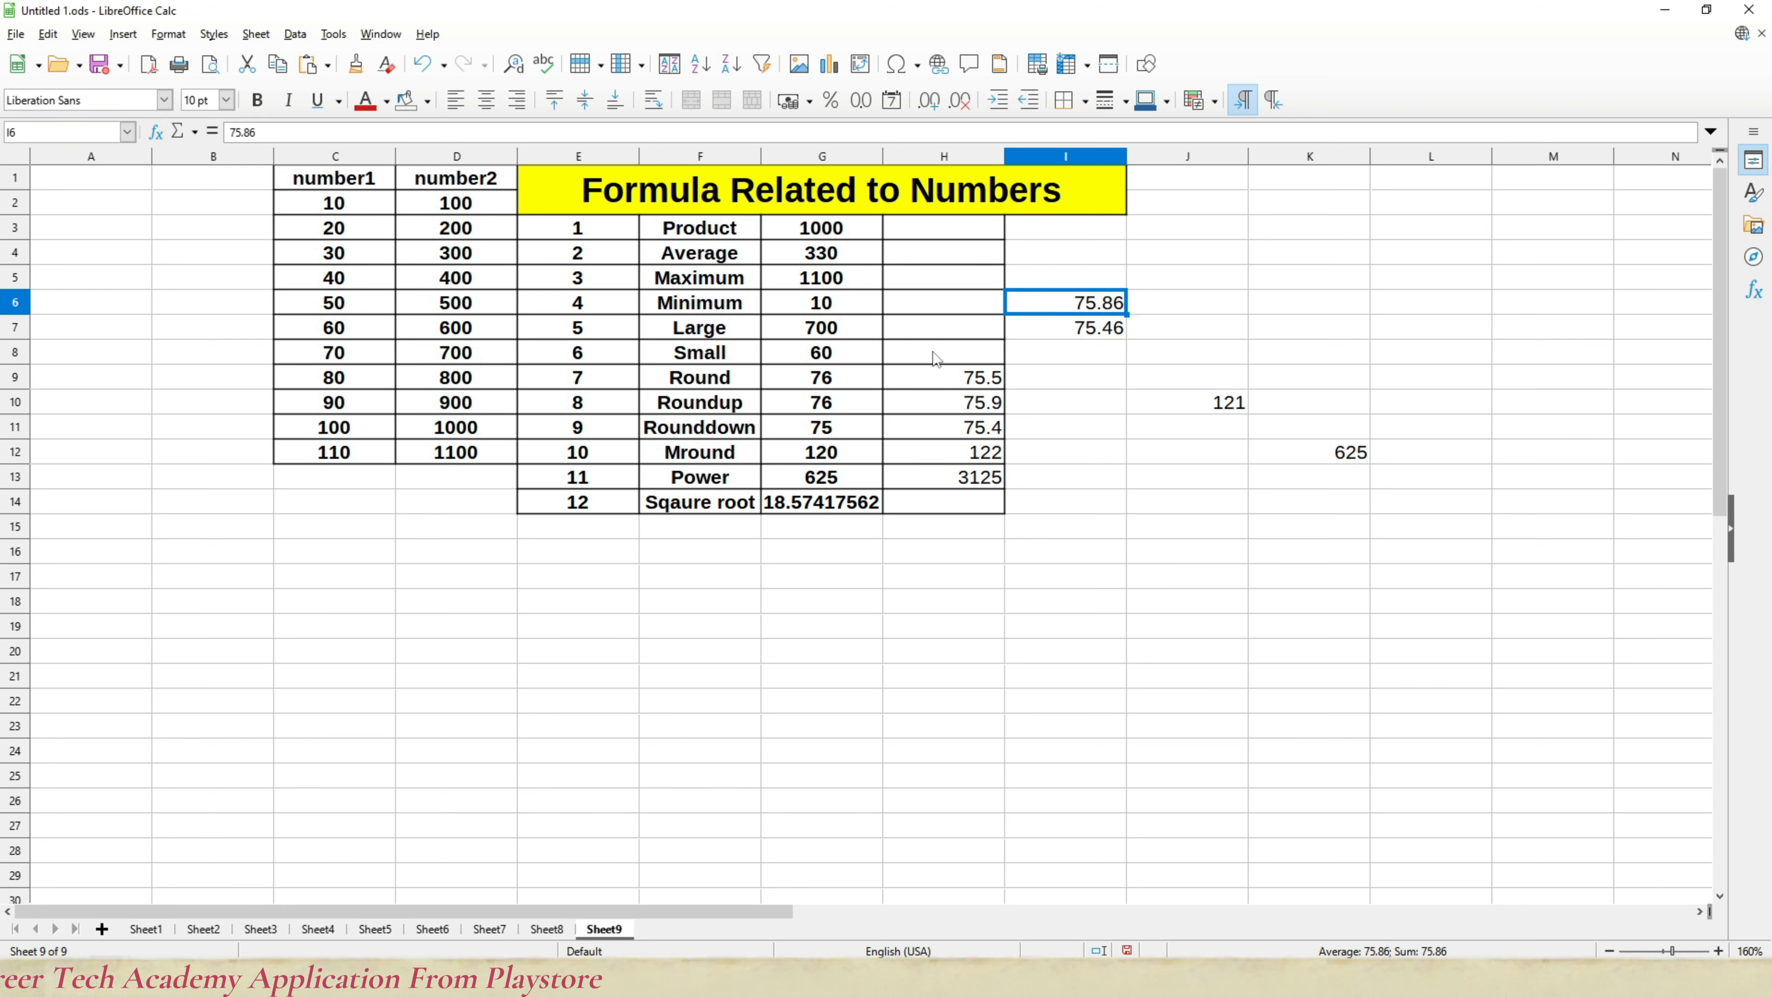
left_click(1055, 333)
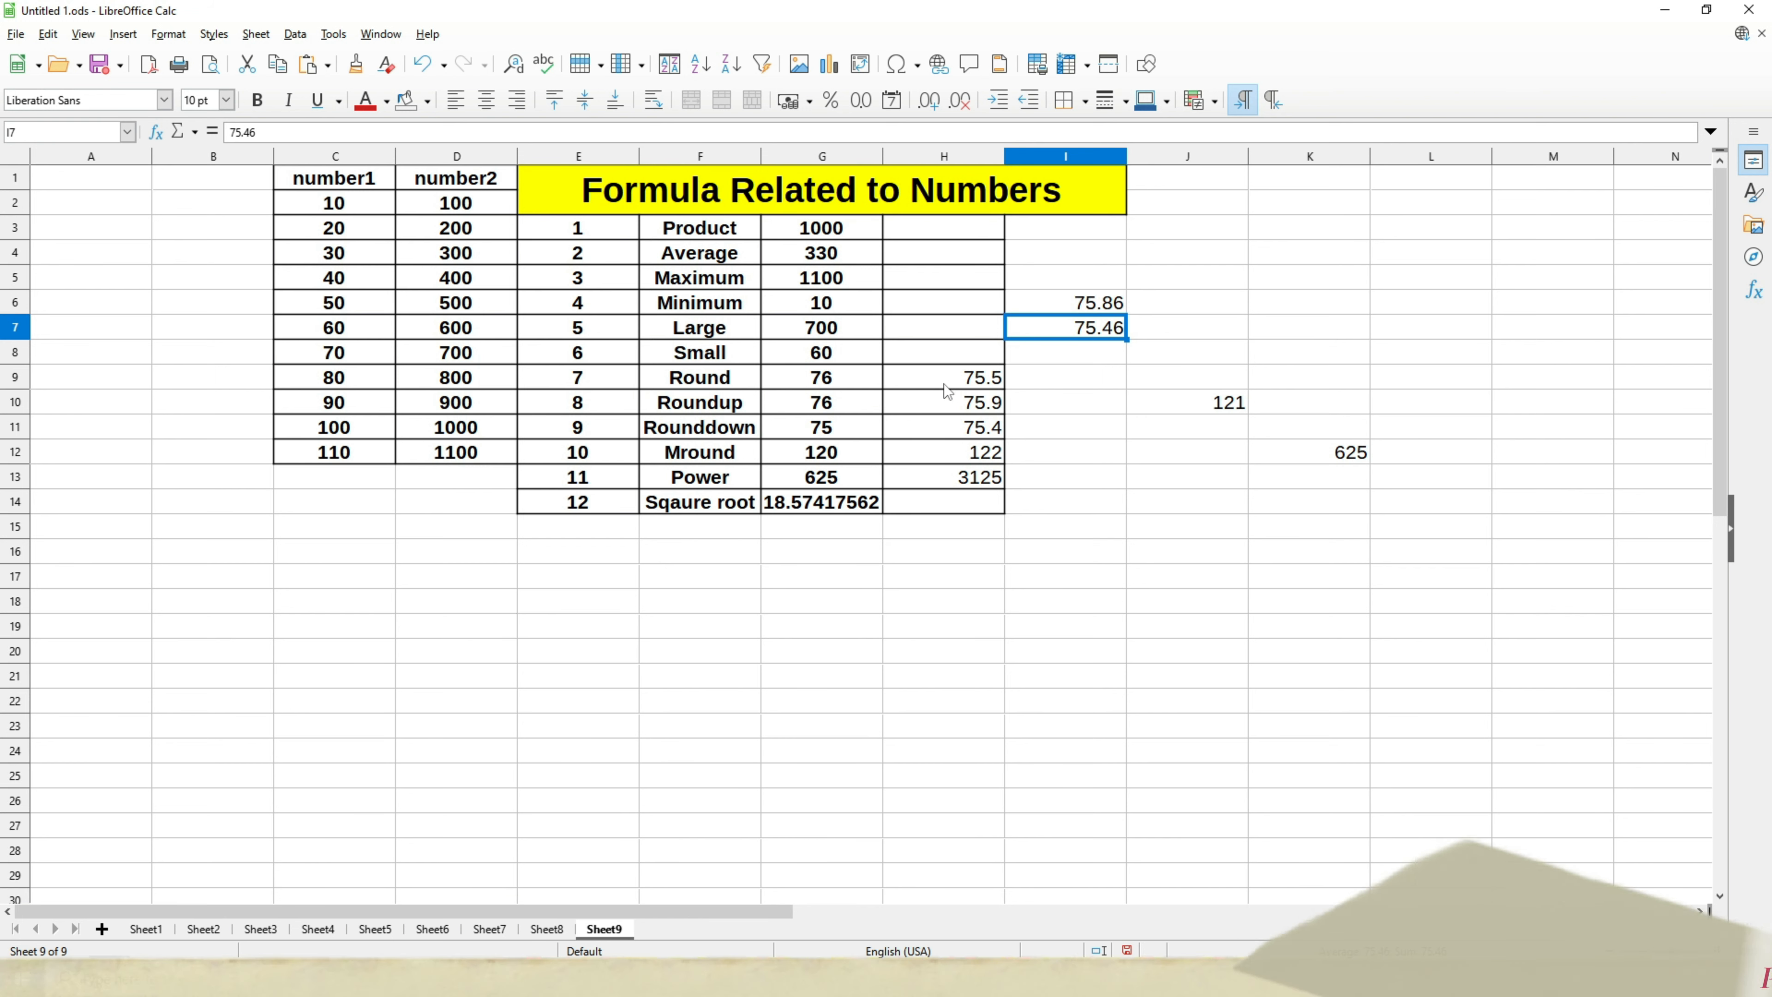
left_click(797, 403)
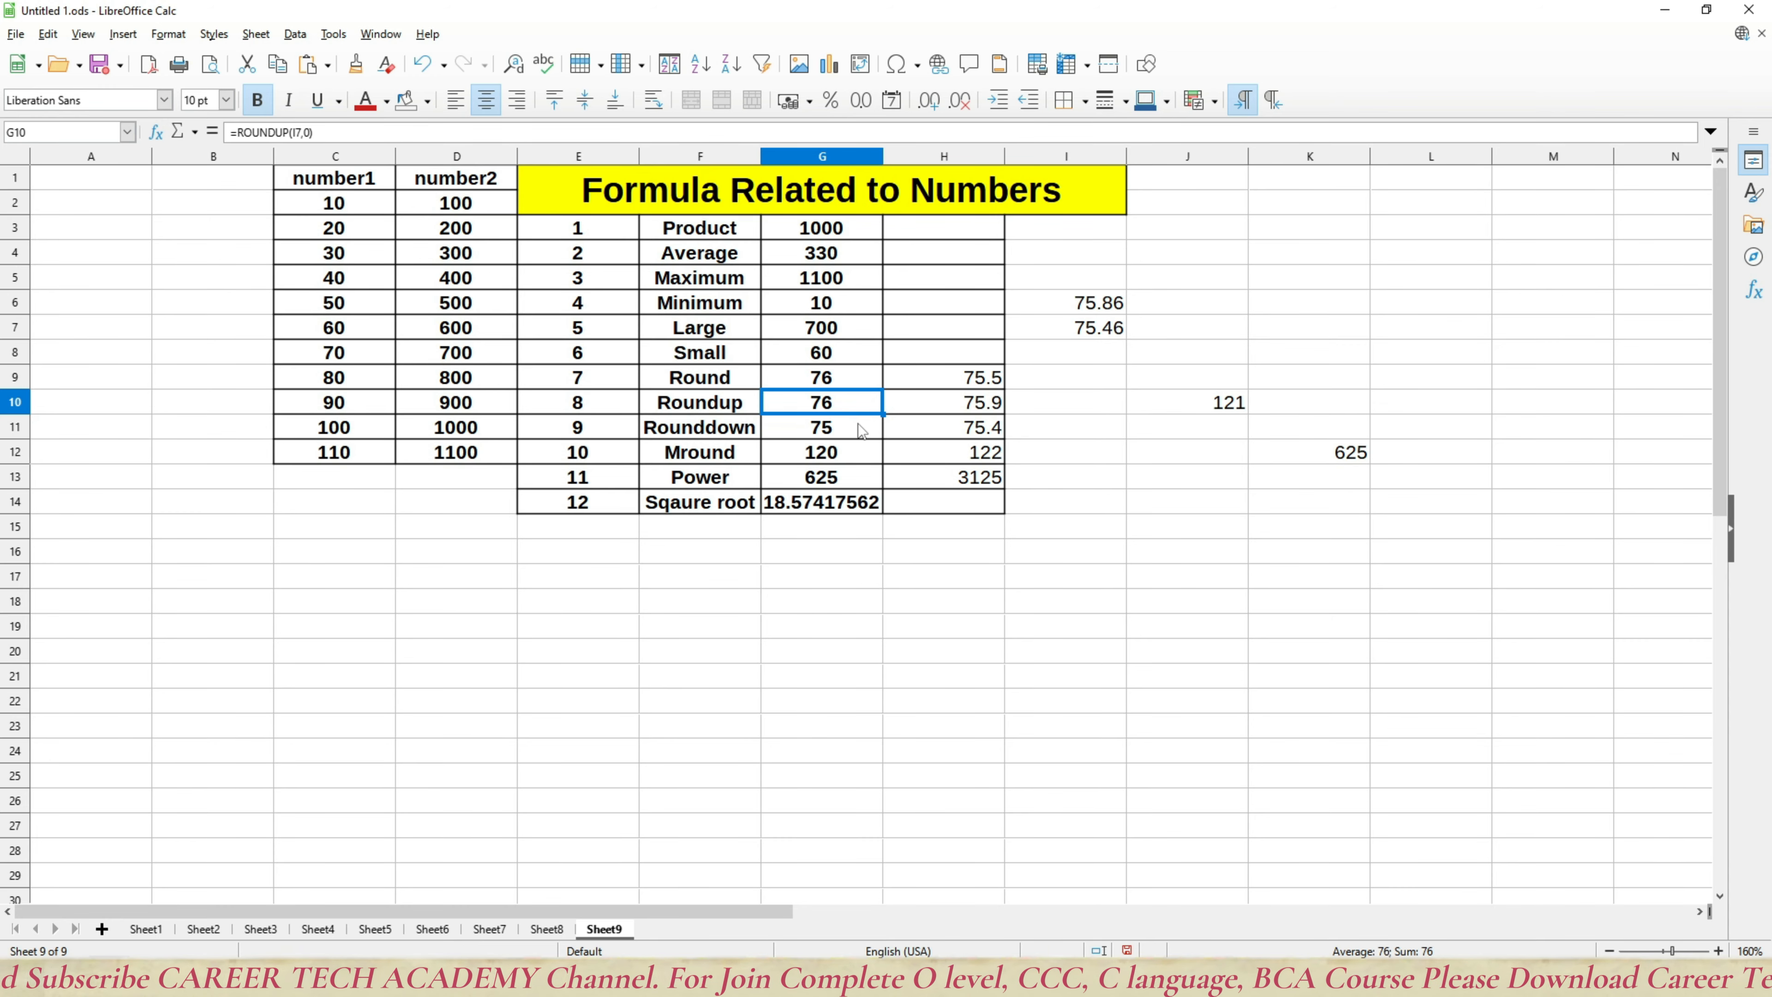
left_click(844, 457)
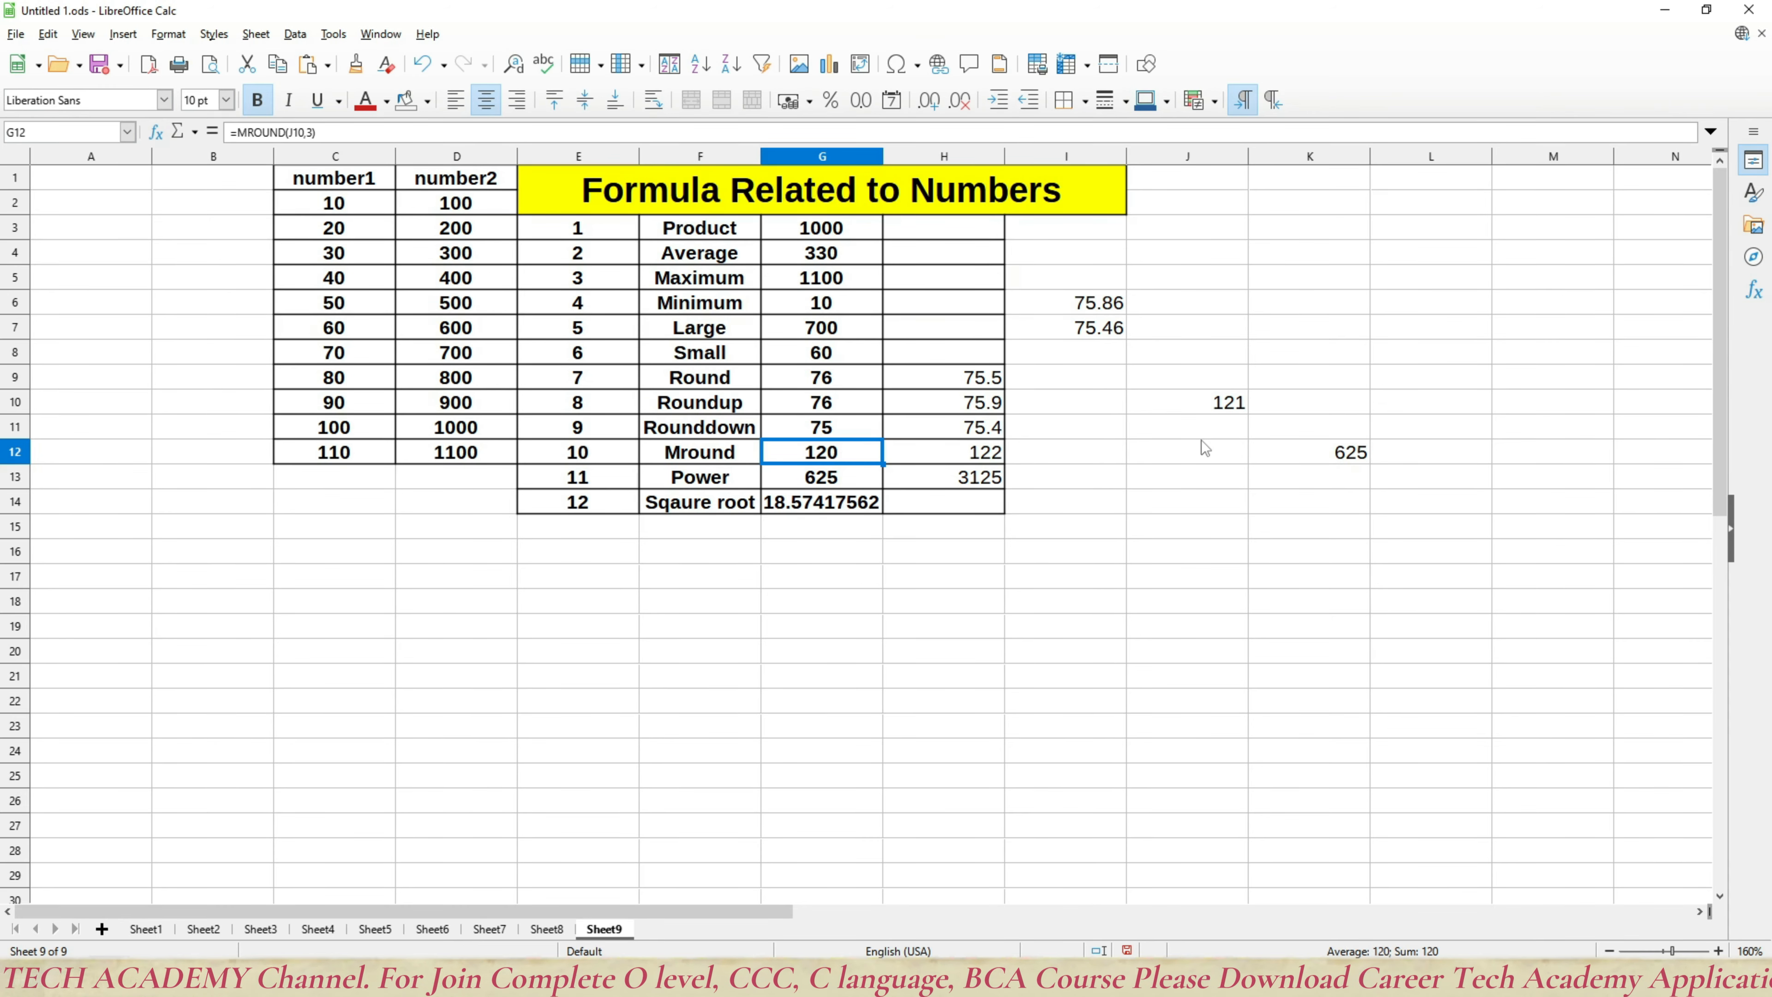
left_click(1172, 407)
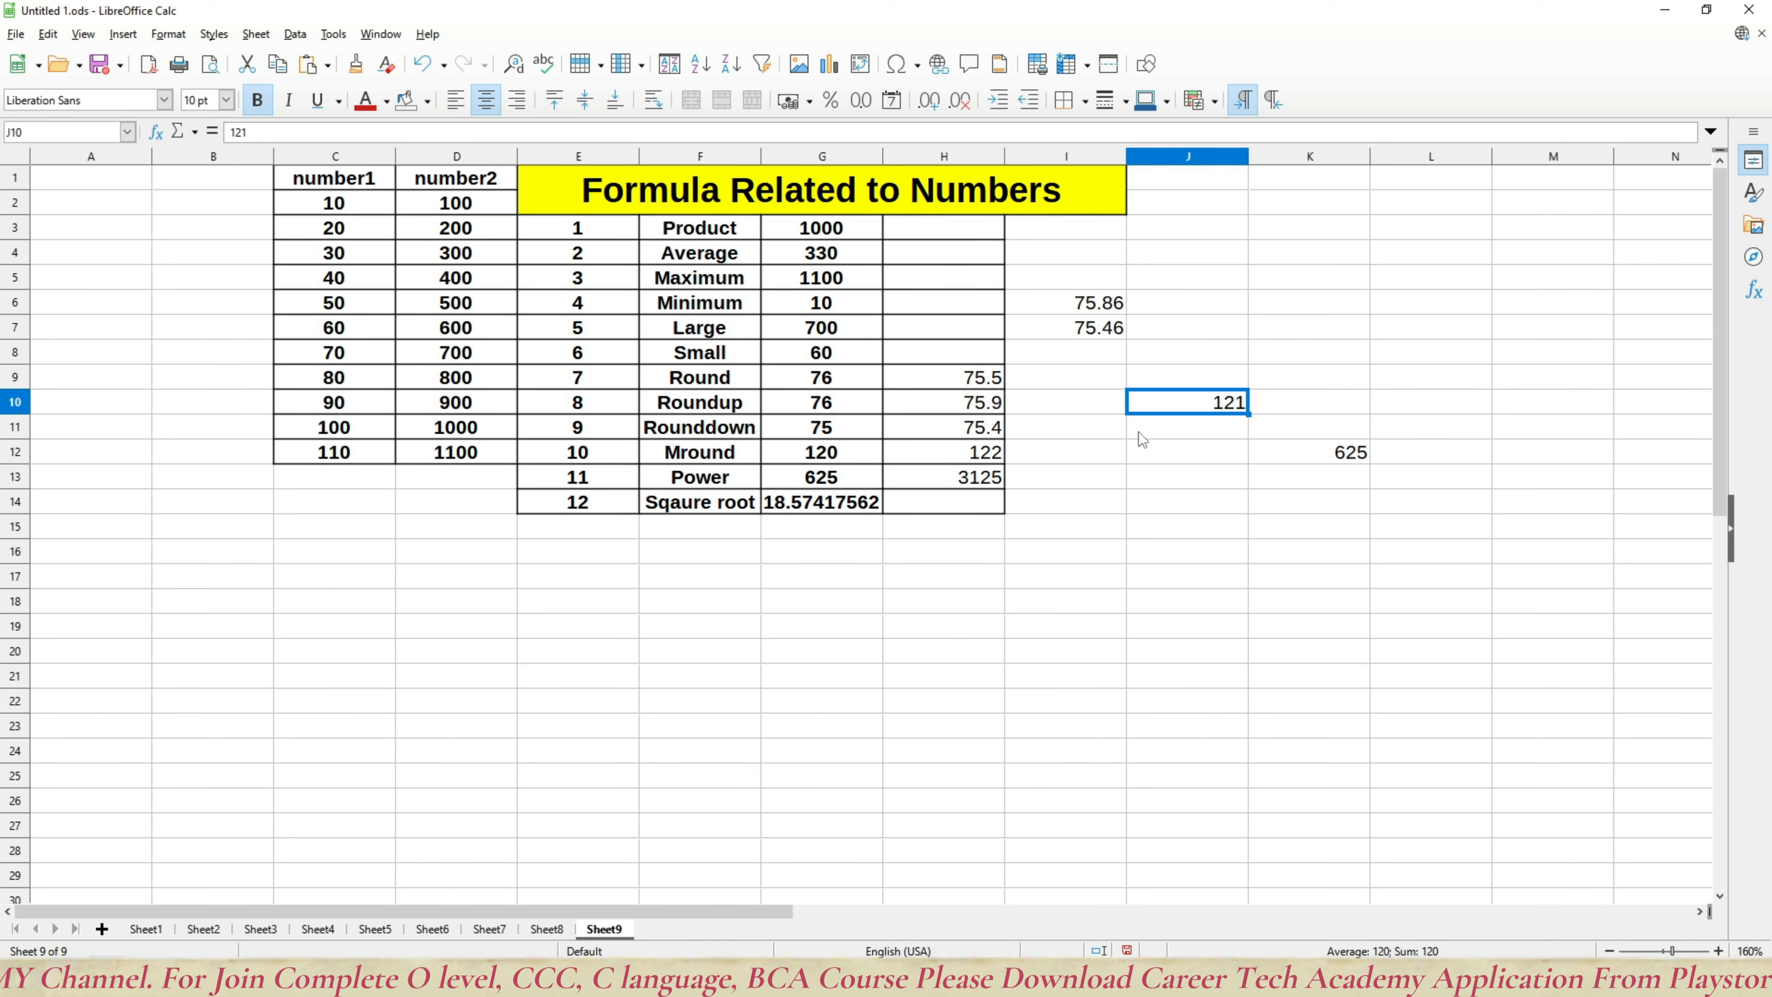
Step: Review the MROUND formulas in G12 and H12 with their source number in J10, and the POWER formula in G13
left_click(852, 458)
double_click(858, 457)
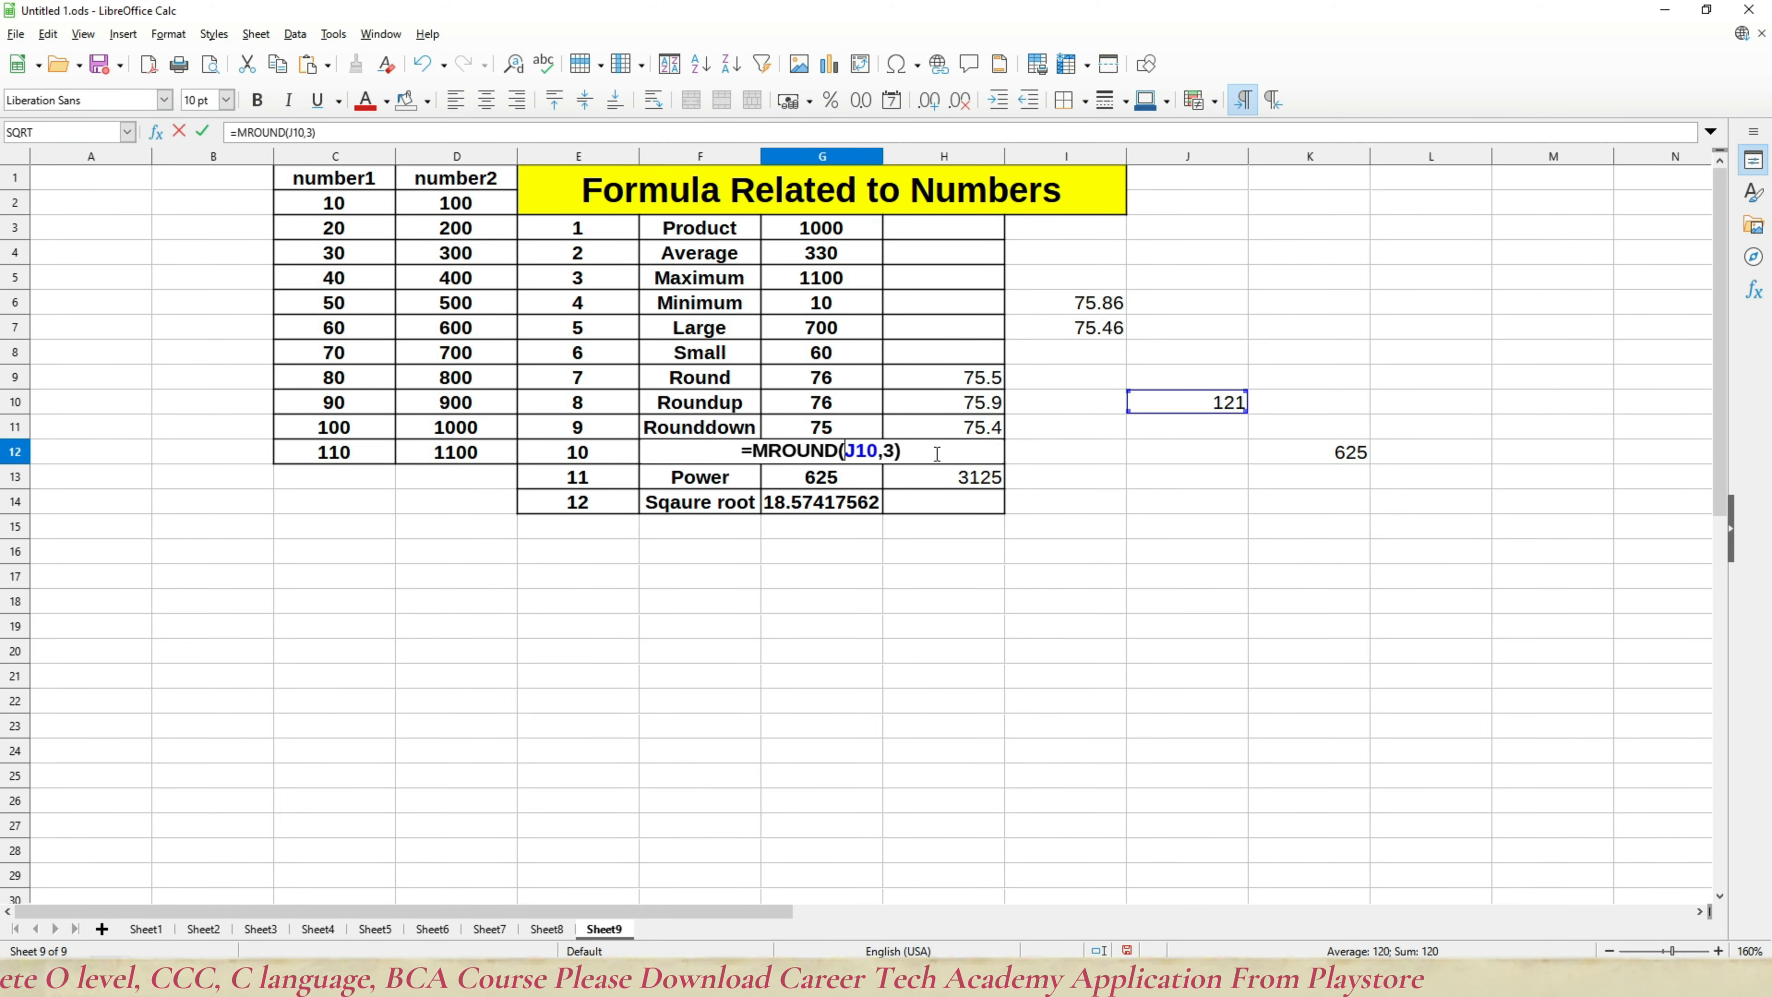
left_click(880, 479)
key("BackSpace")
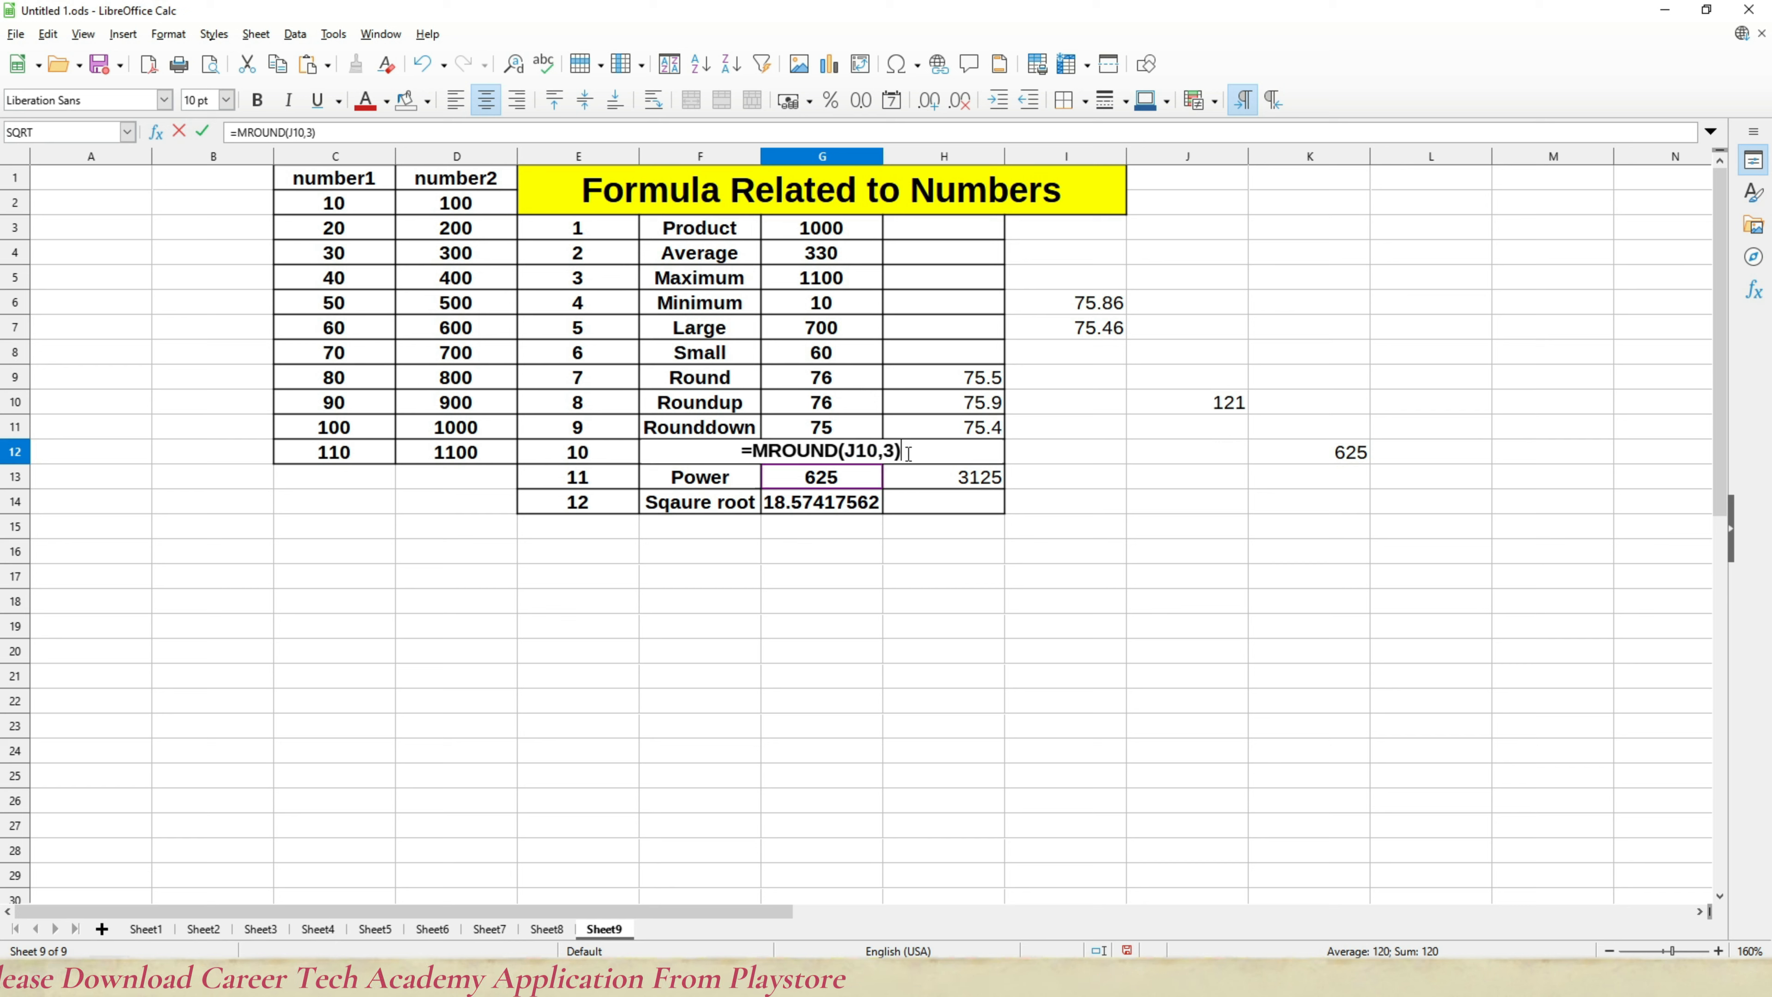
key("Return")
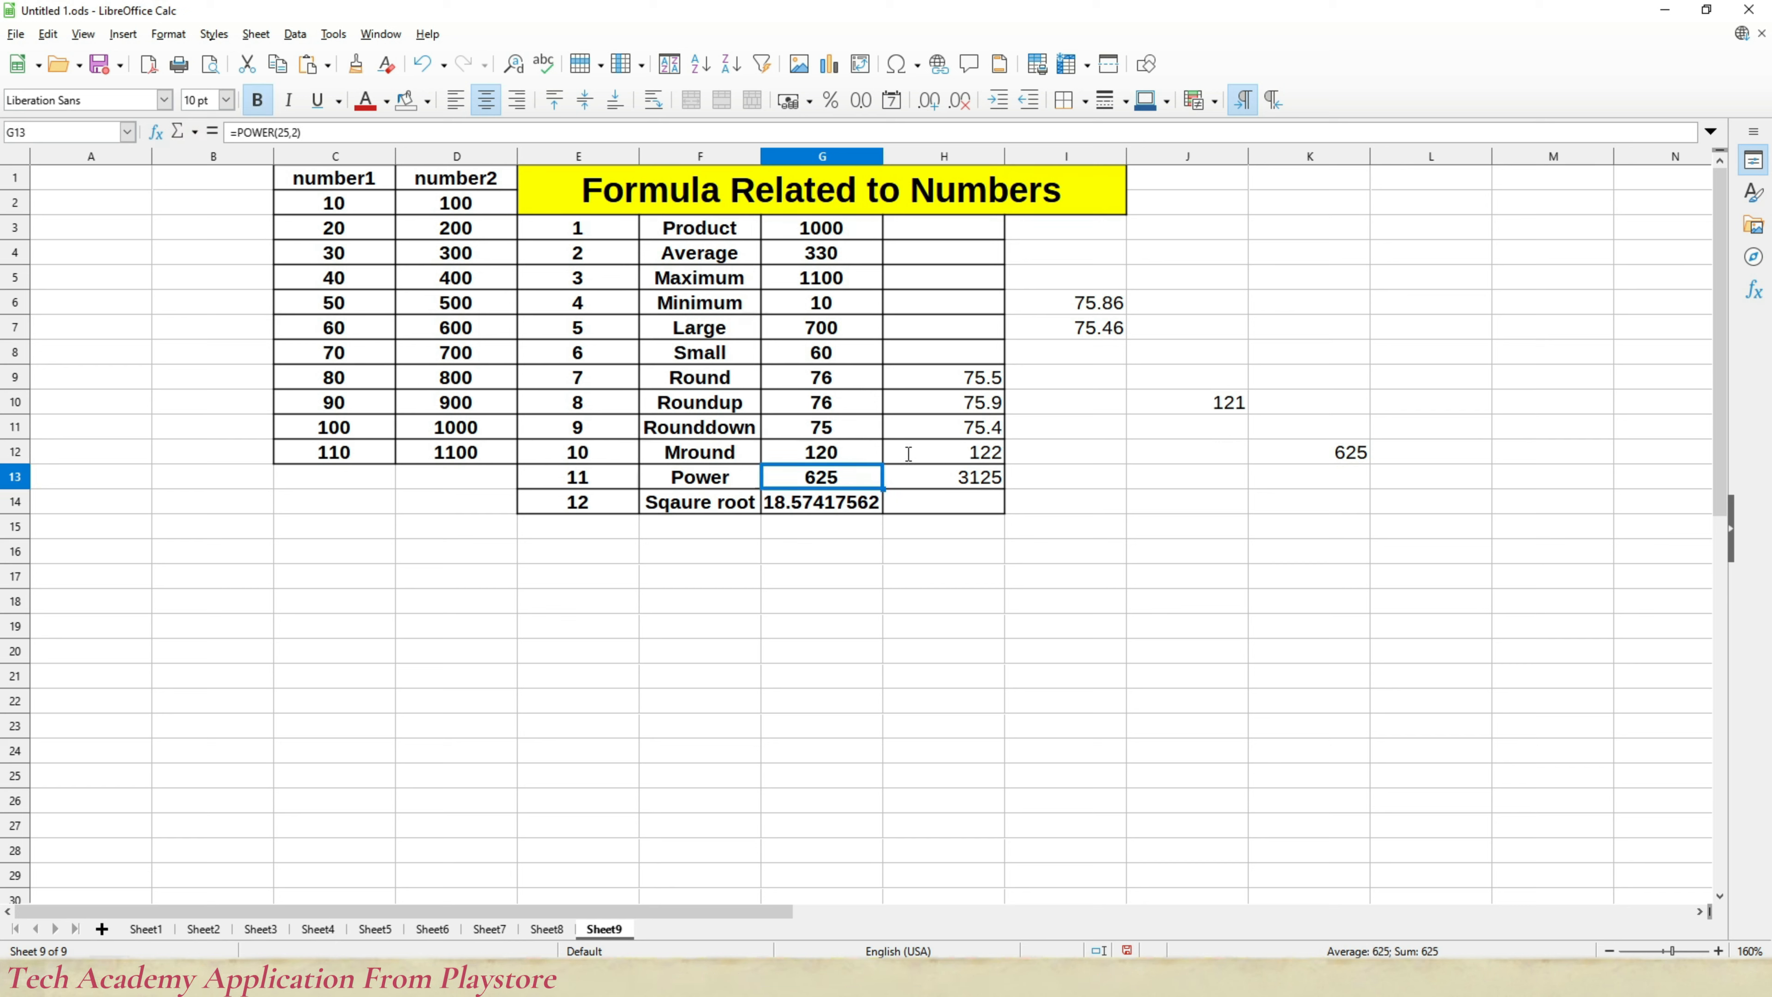
left_click(908, 453)
double_click(908, 453)
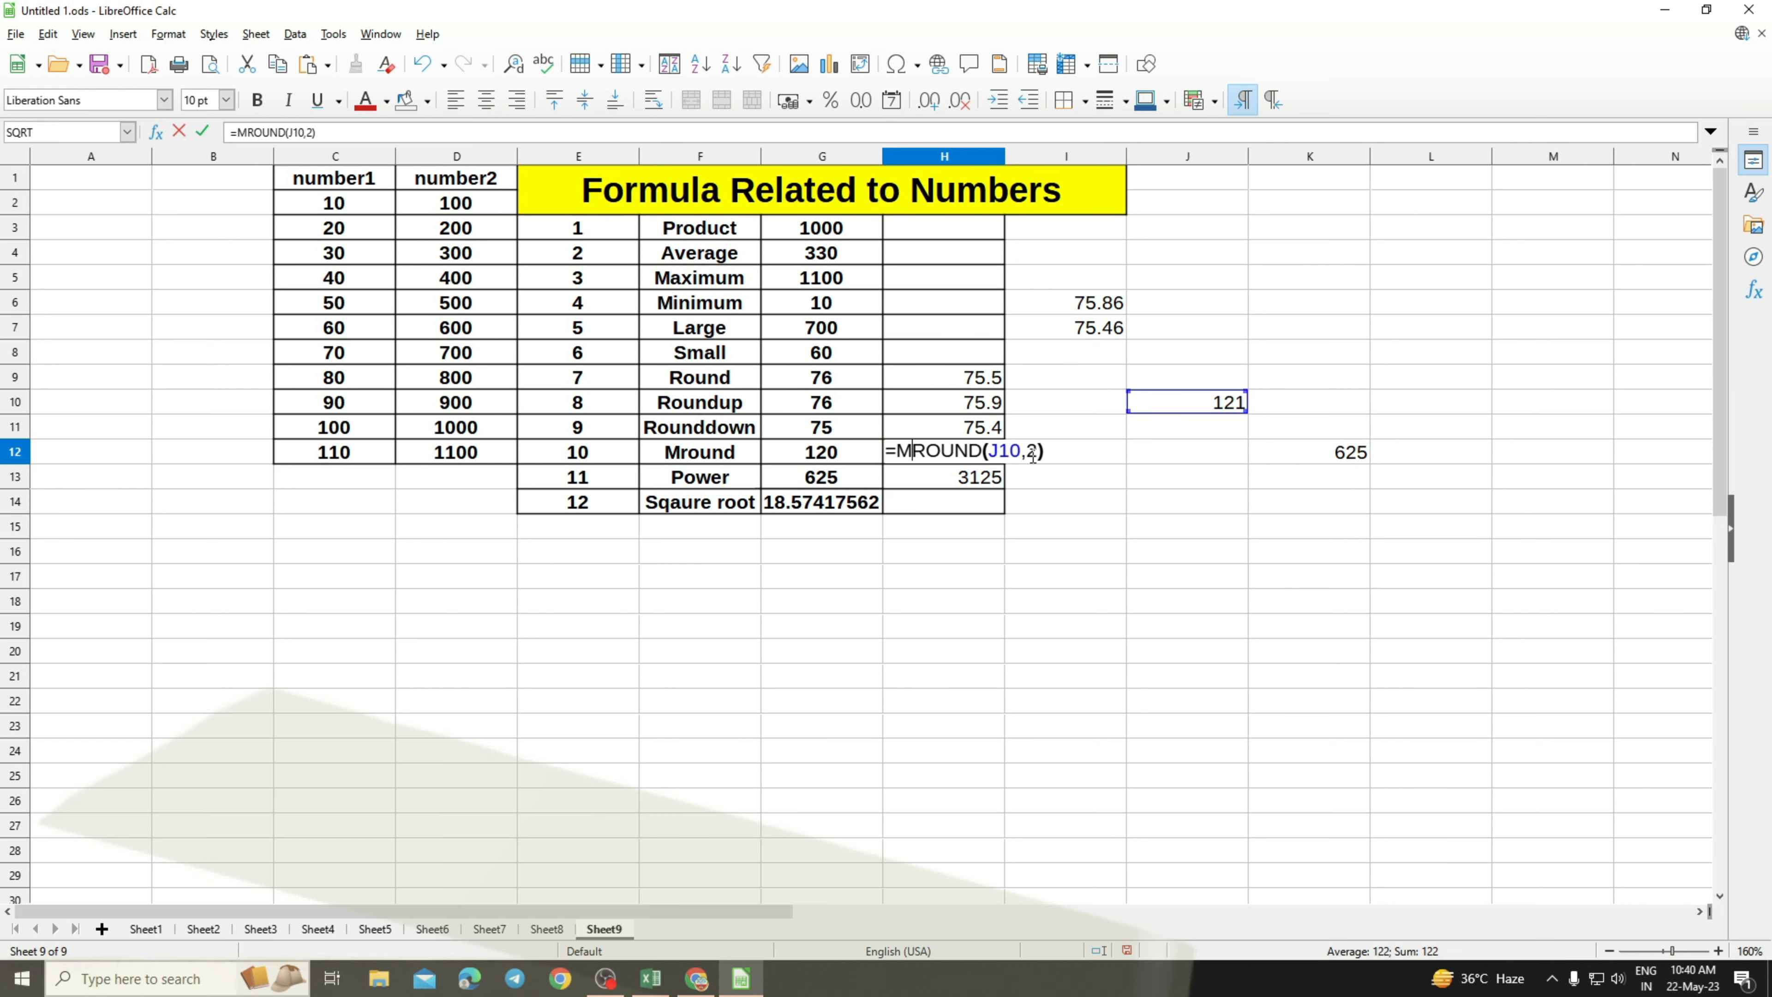
key("Return")
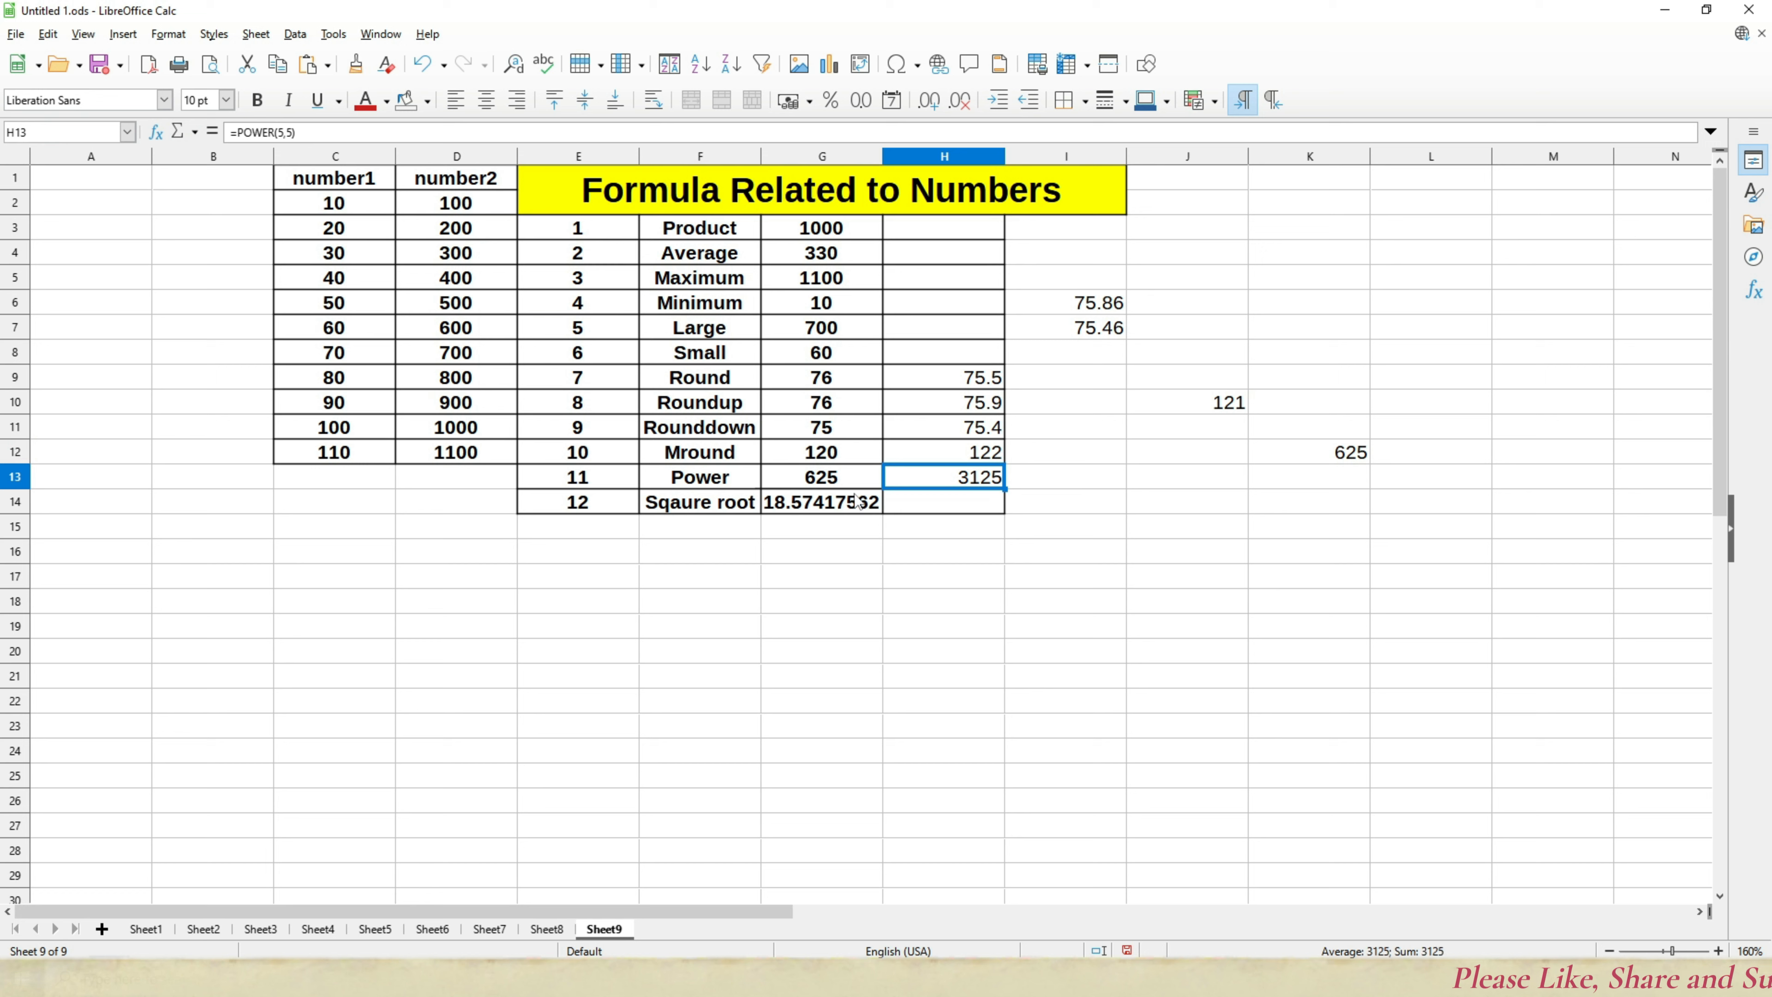
double_click(845, 477)
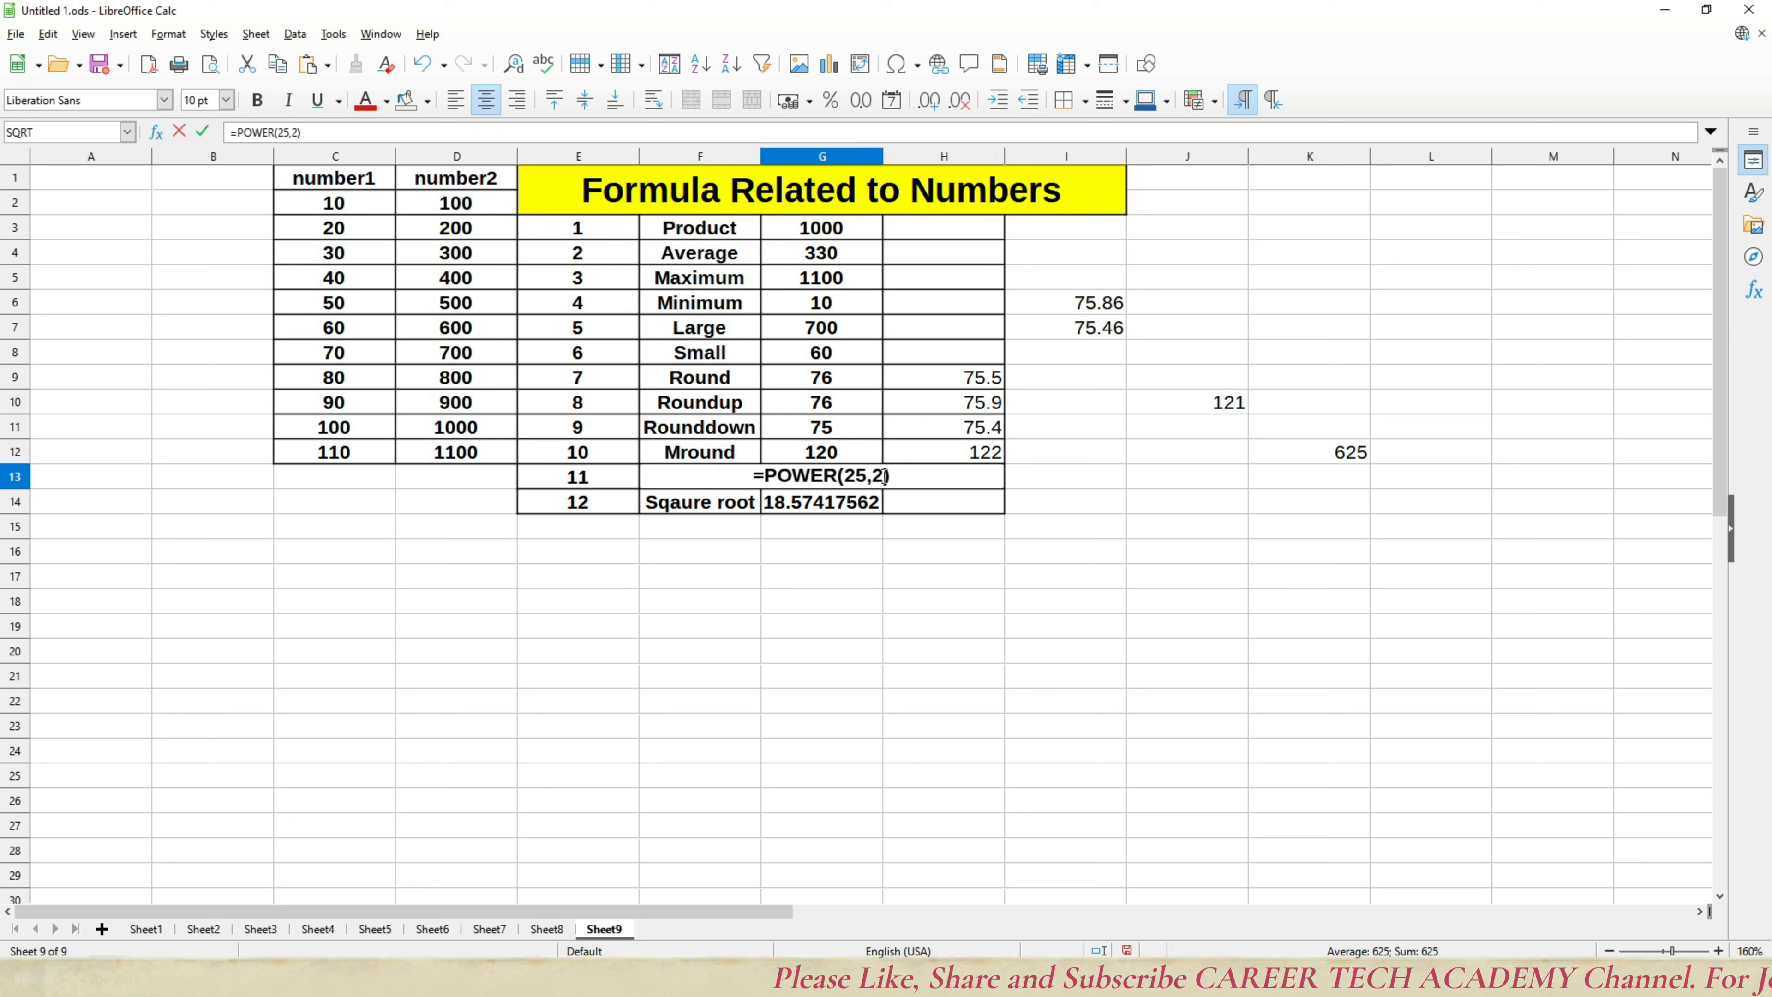
key("Return")
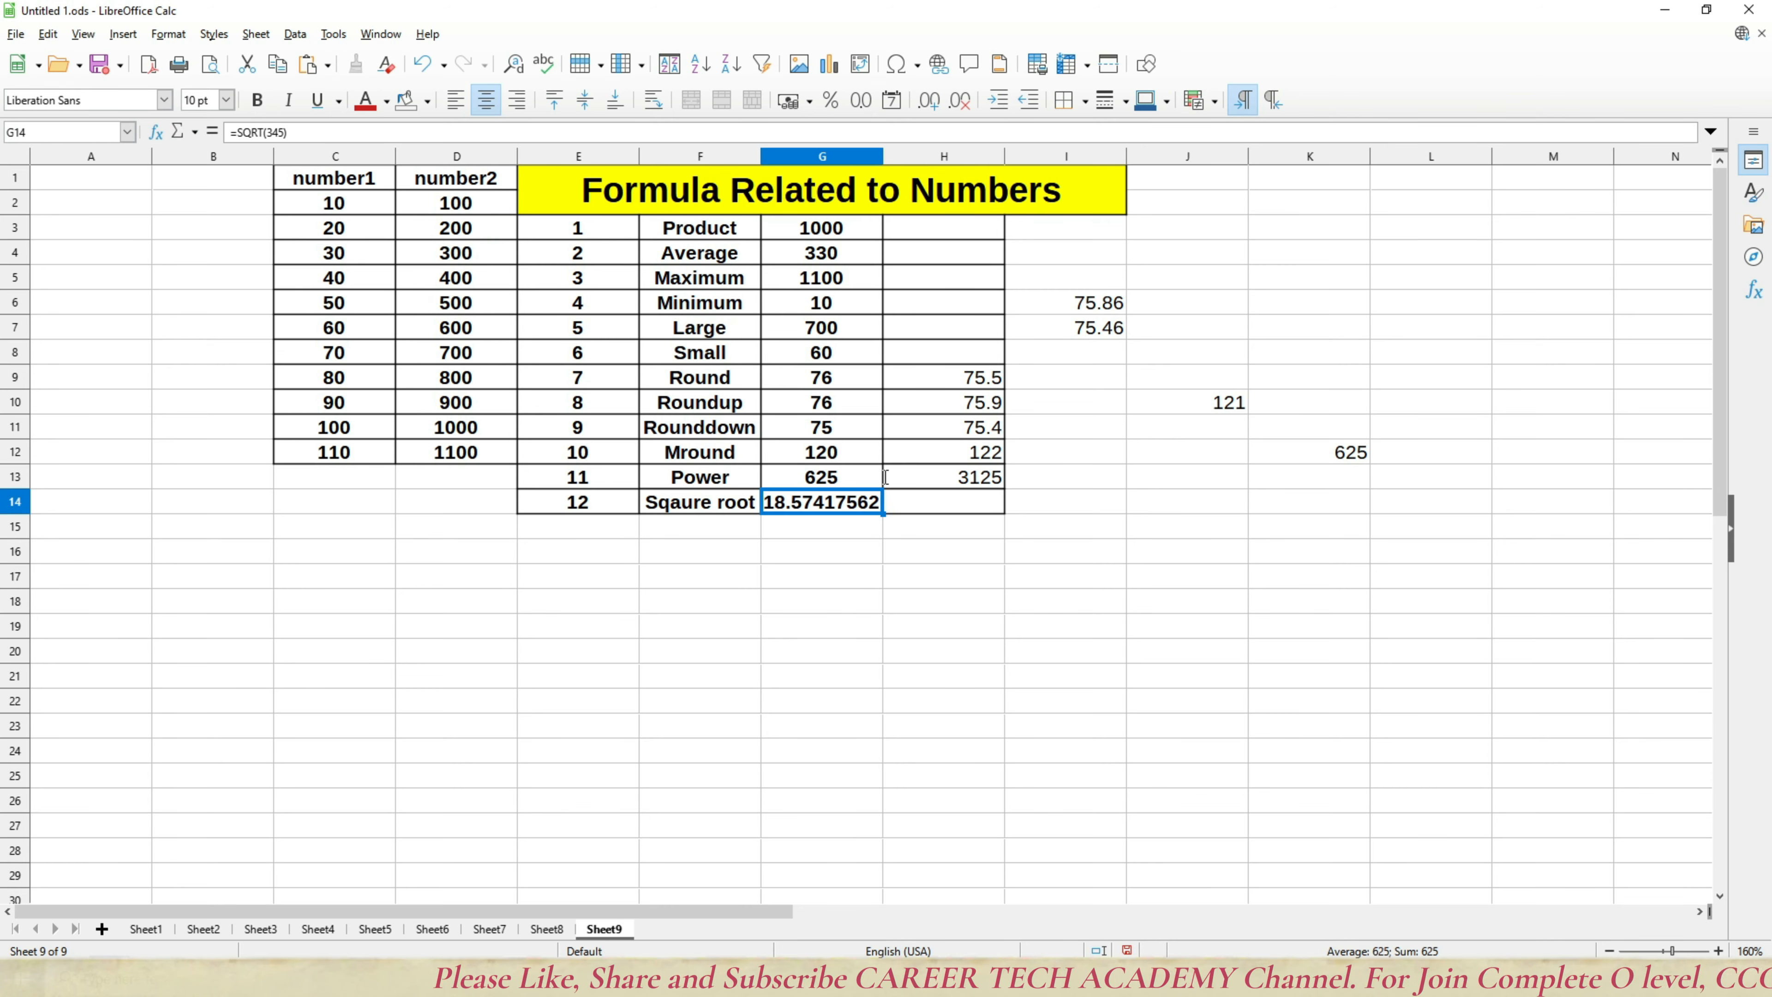
Step: Set the number in G14's SQRT formula to 169
double_click(864, 508)
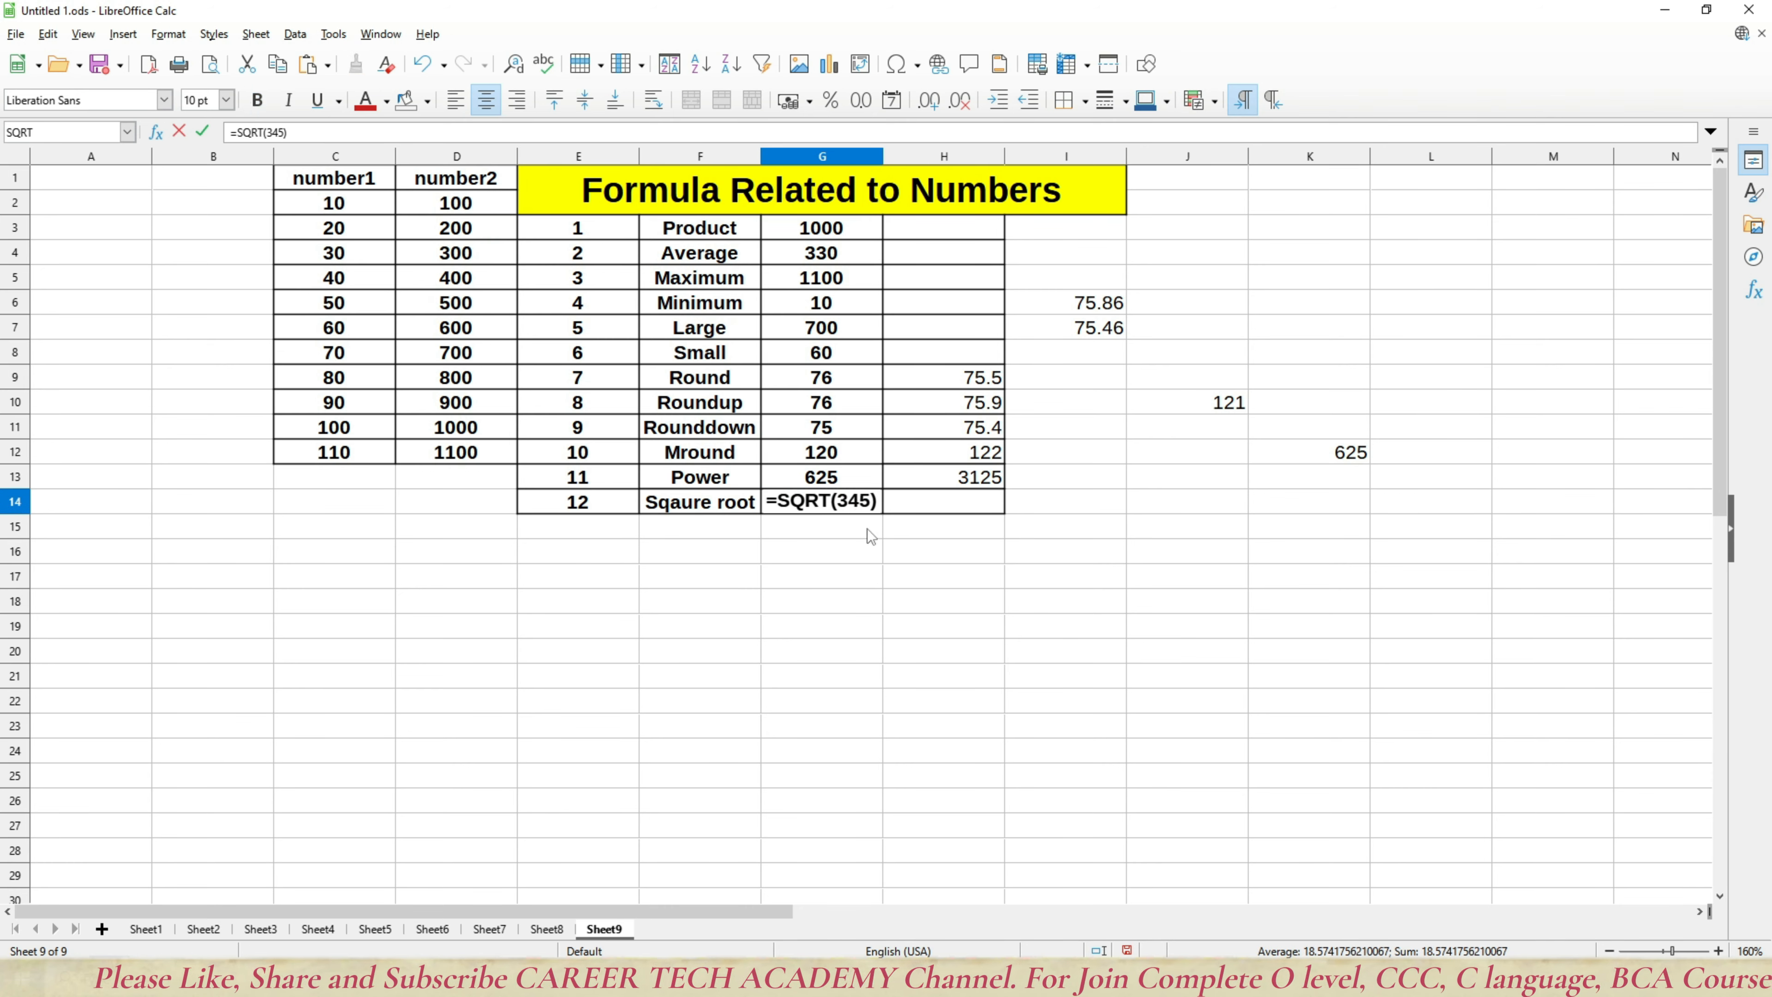
left_click(873, 501)
key("BackSpace")
key("BackSpace")
key("BackSpace")
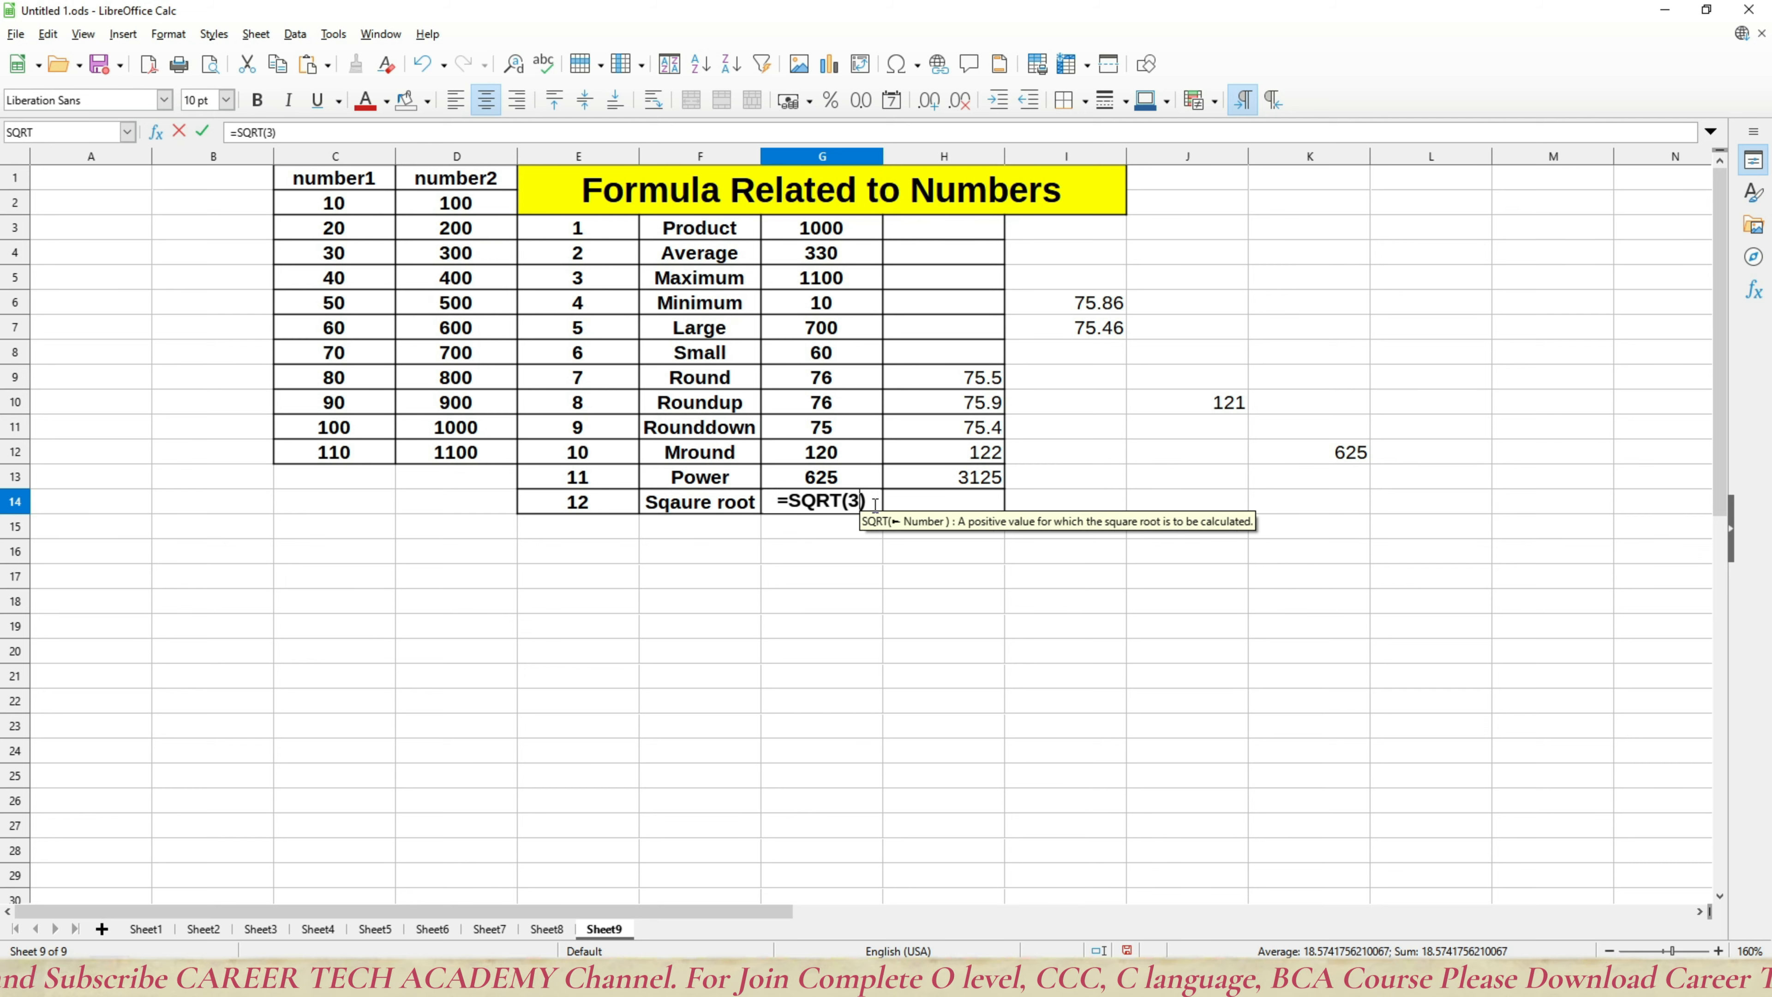
type("169")
key("Return")
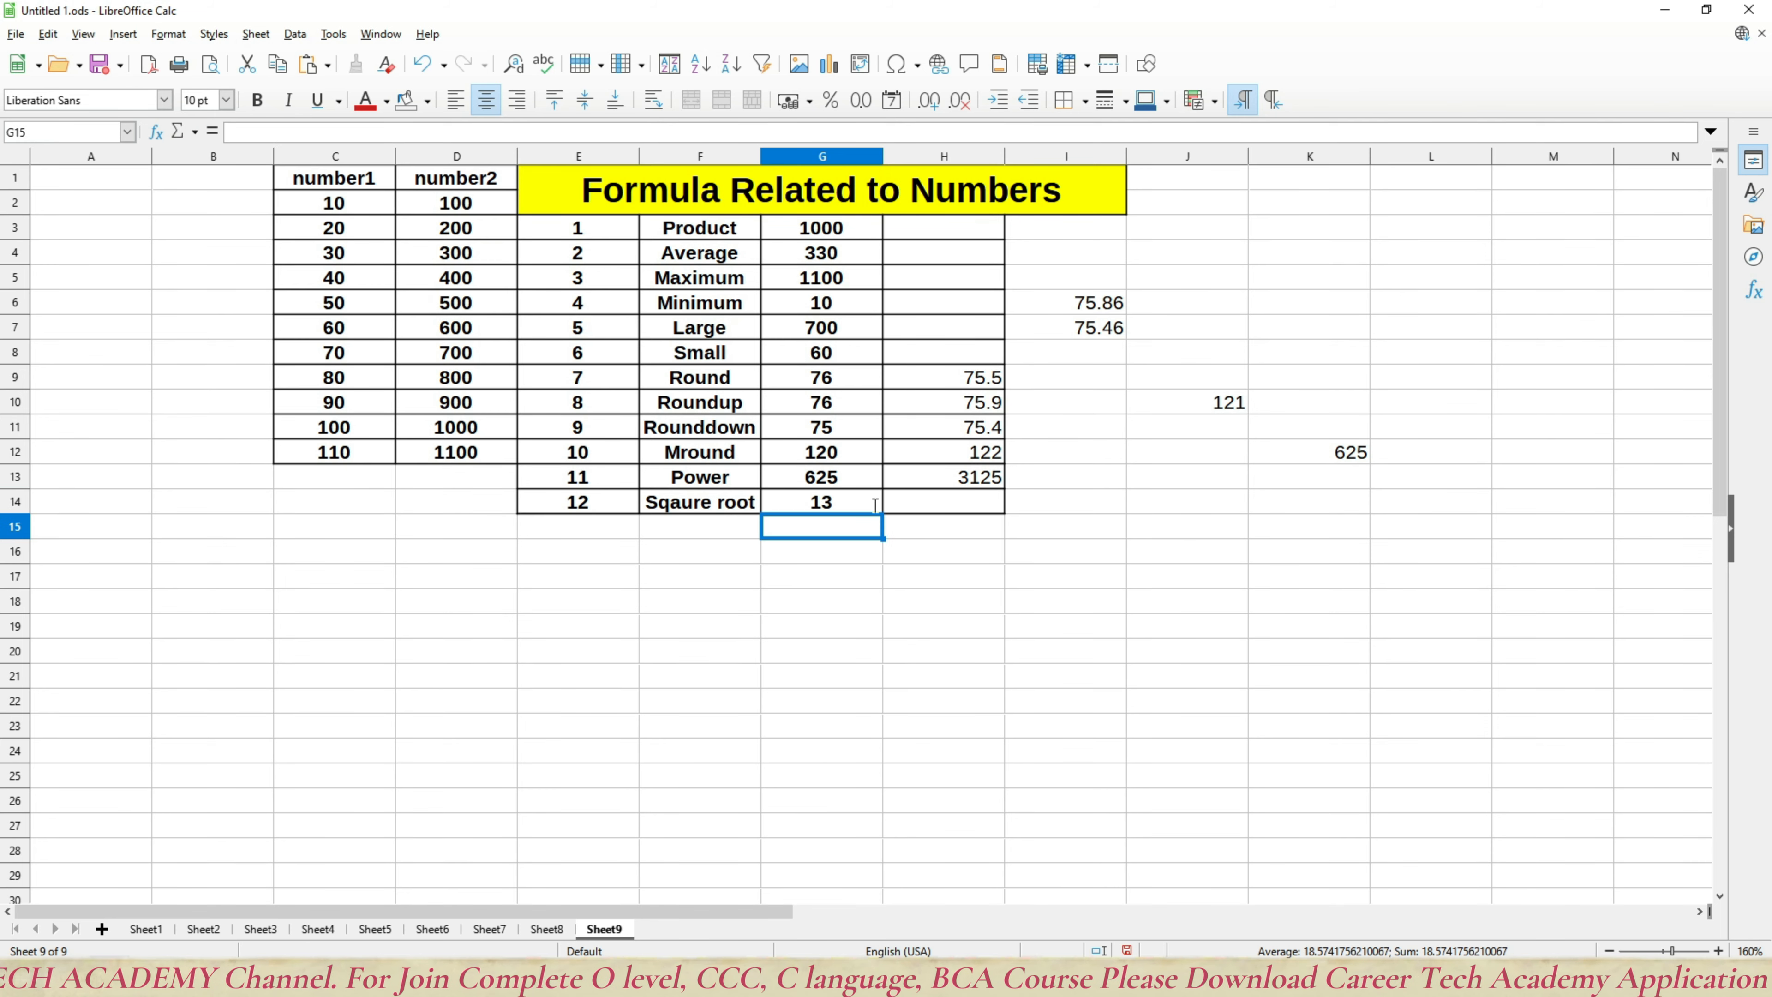